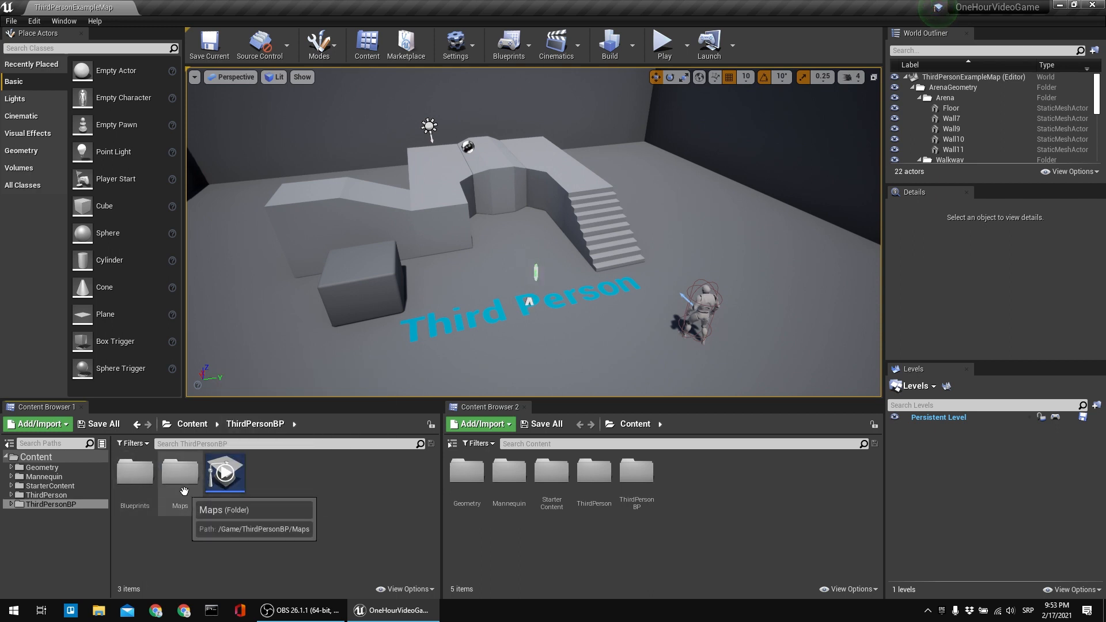
Create a new folder named Materials inside the ThirdPersonBP folder.
{"action": "right_click", "coordinate": [388, 521]}
{"action": "left_click", "coordinate": [463, 179]}
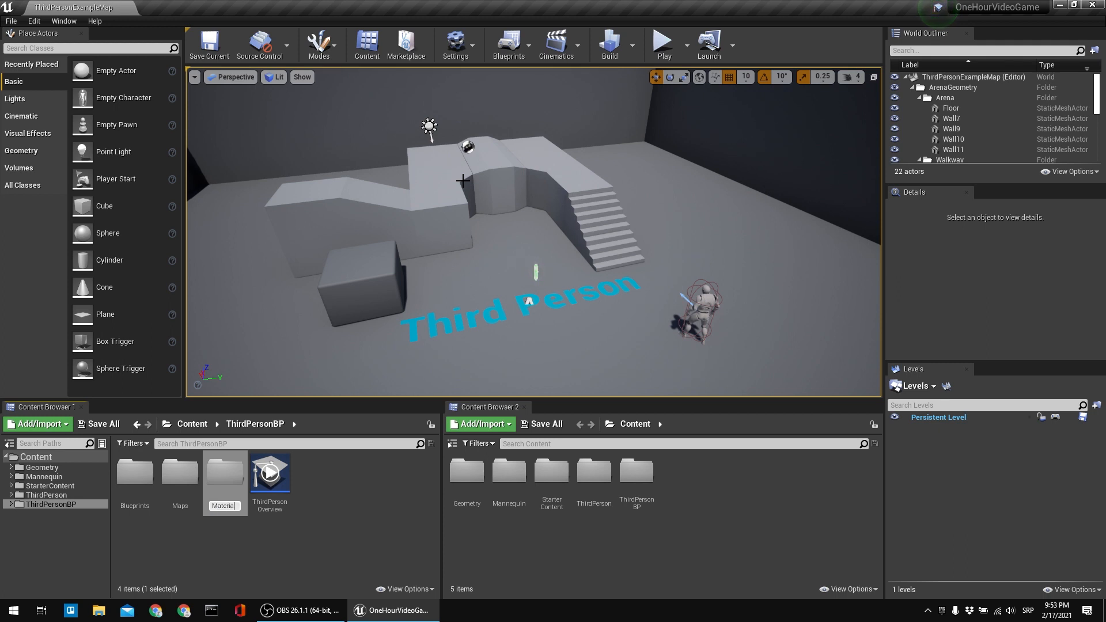
{"action": "key", "text": "Return"}
{"action": "right_click_drag", "start_coordinate": [463, 181], "coordinate": [474, 180]}
{"action": "key", "text": "a"}
{"action": "right_click_drag", "start_coordinate": [360, 331], "coordinate": [415, 340]}
{"action": "left_click", "coordinate": [289, 579]}
{"action": "key", "text": "s"}
{"action": "right_click_drag", "start_coordinate": [410, 202], "coordinate": [380, 187]}
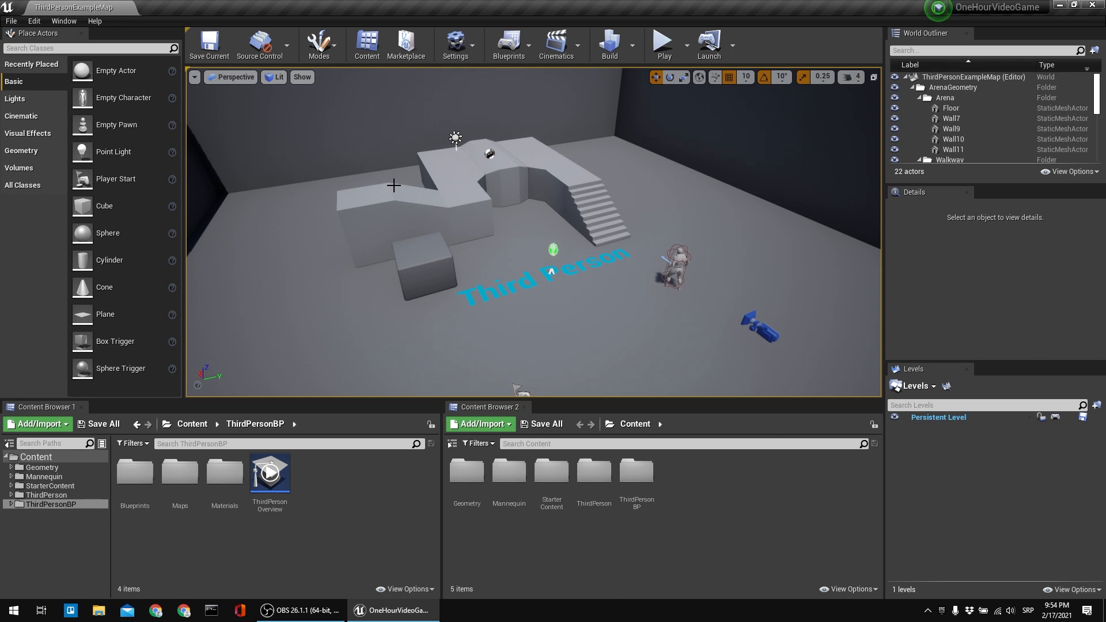
{"action": "scroll", "coordinate": [511, 176], "scroll_direction": "down", "scroll_amount": 3}
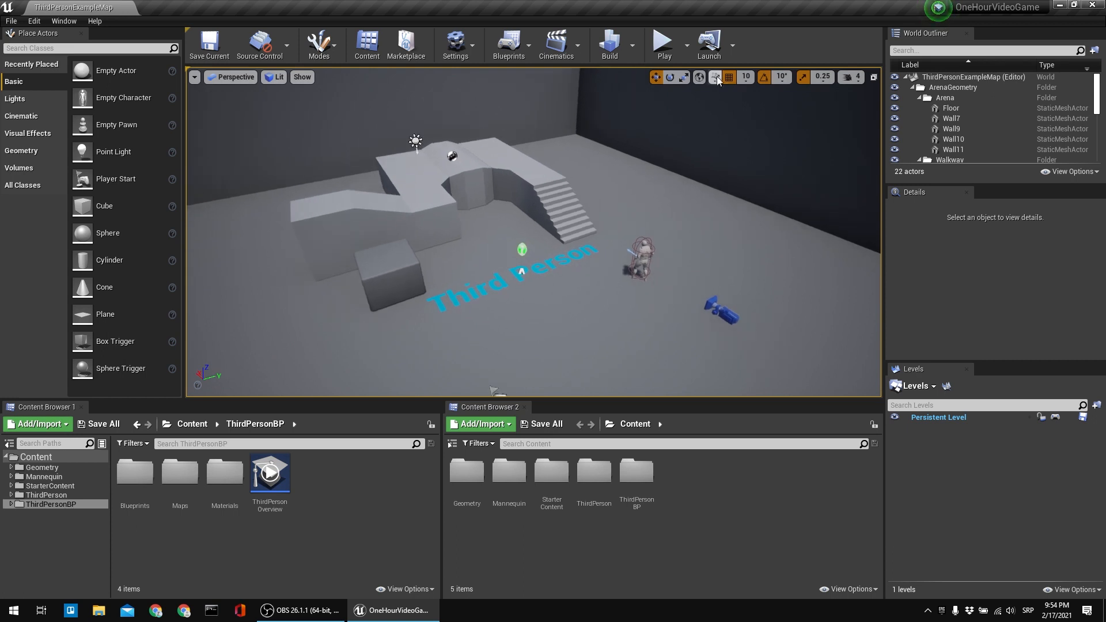
Play-test the level by running and jumping the third-person character around the blocks and ramps, and end the play session.
{"action": "left_click", "coordinate": [668, 52]}
{"action": "left_click", "coordinate": [680, 167]}
{"action": "key", "text": "w"}
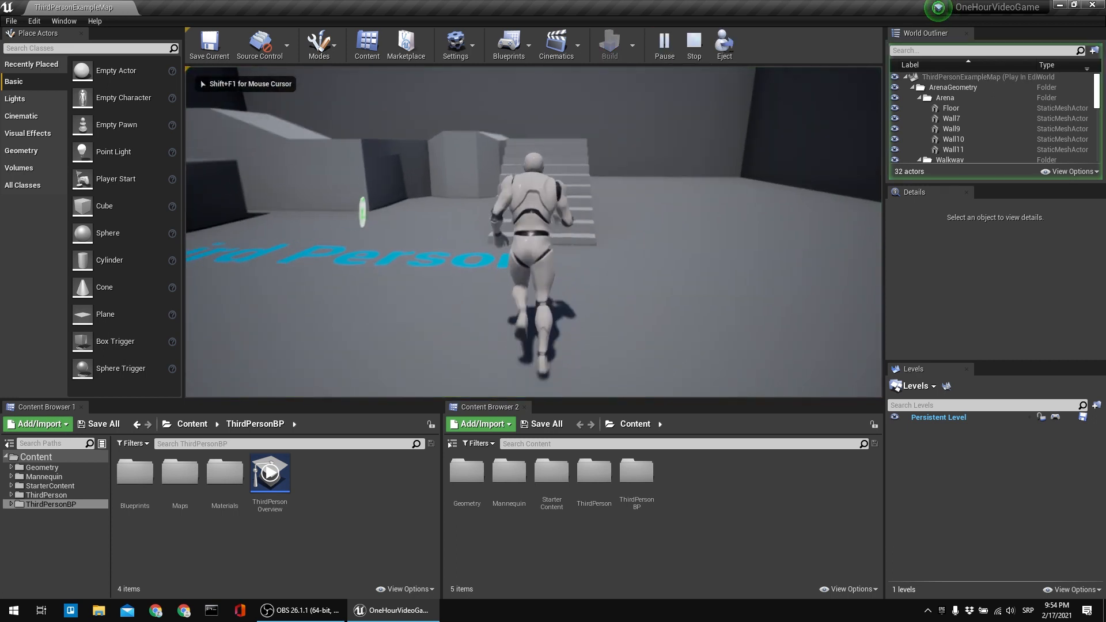
{"action": "key", "text": "w"}
{"action": "key", "text": "space"}
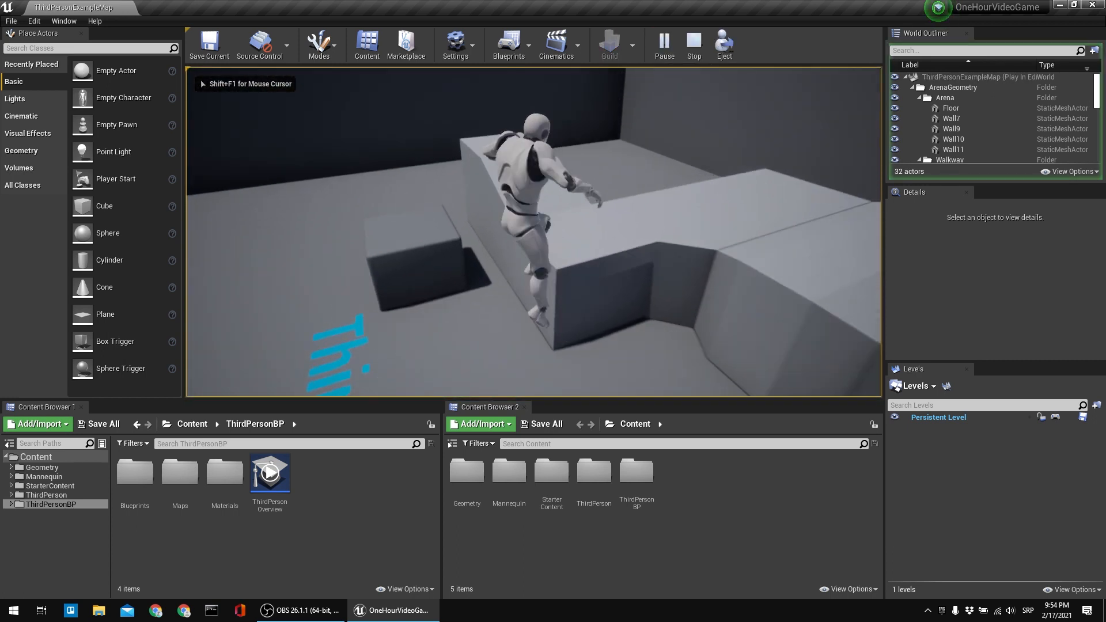
{"action": "key", "text": "a"}
{"action": "key", "text": "space"}
{"action": "key", "text": "w"}
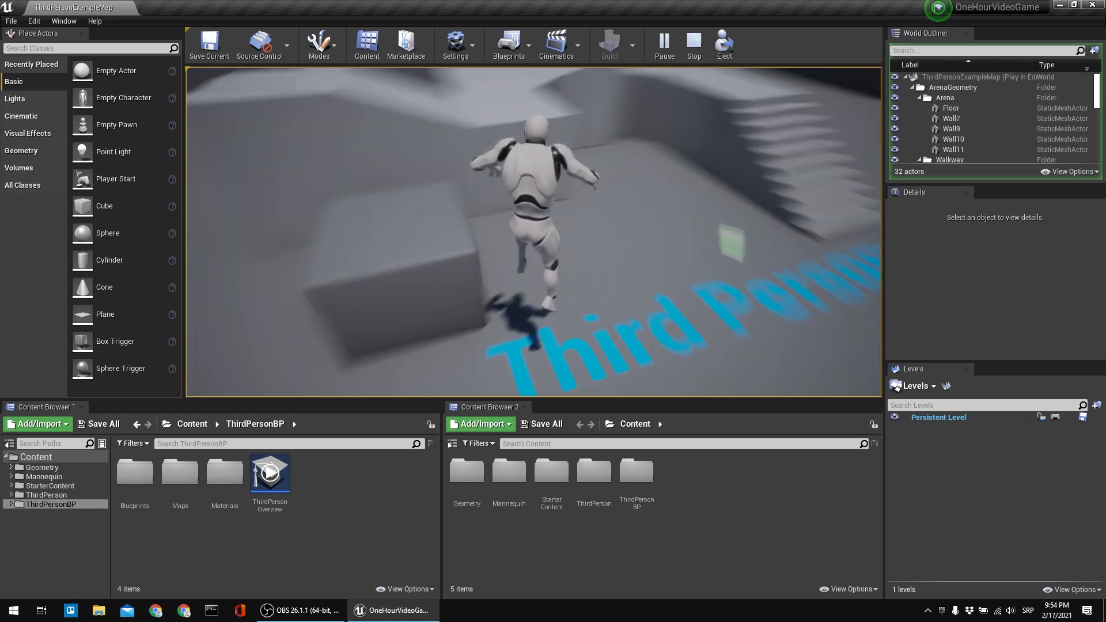
{"action": "key", "text": "w"}
{"action": "key", "text": "space"}
{"action": "key", "text": "d"}
{"action": "key", "text": "space"}
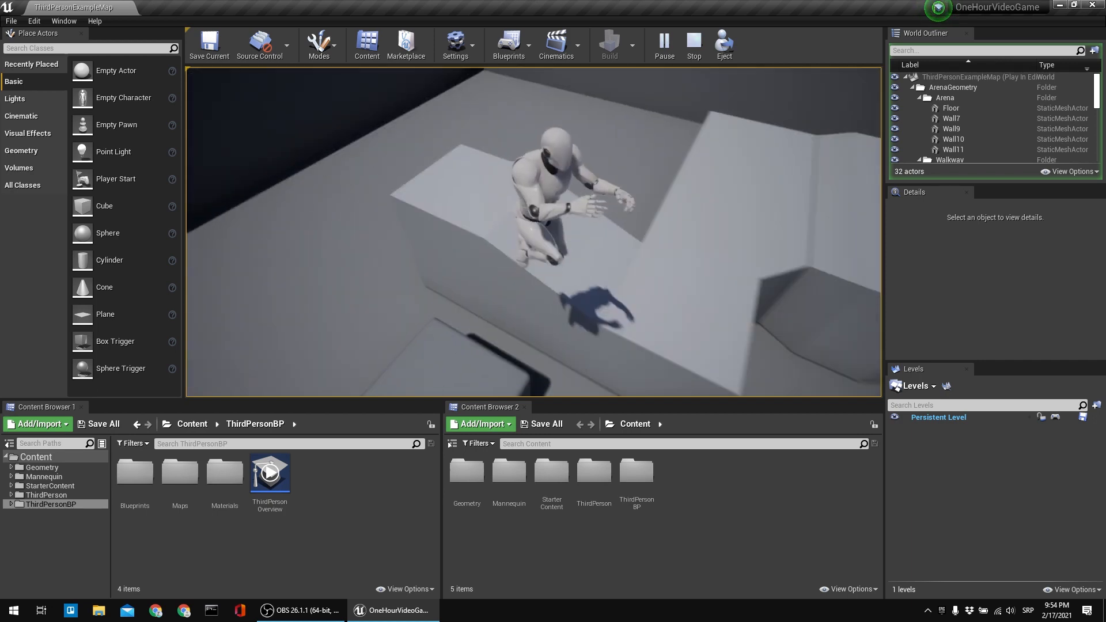
{"action": "key", "text": "s"}
{"action": "key", "text": "w"}
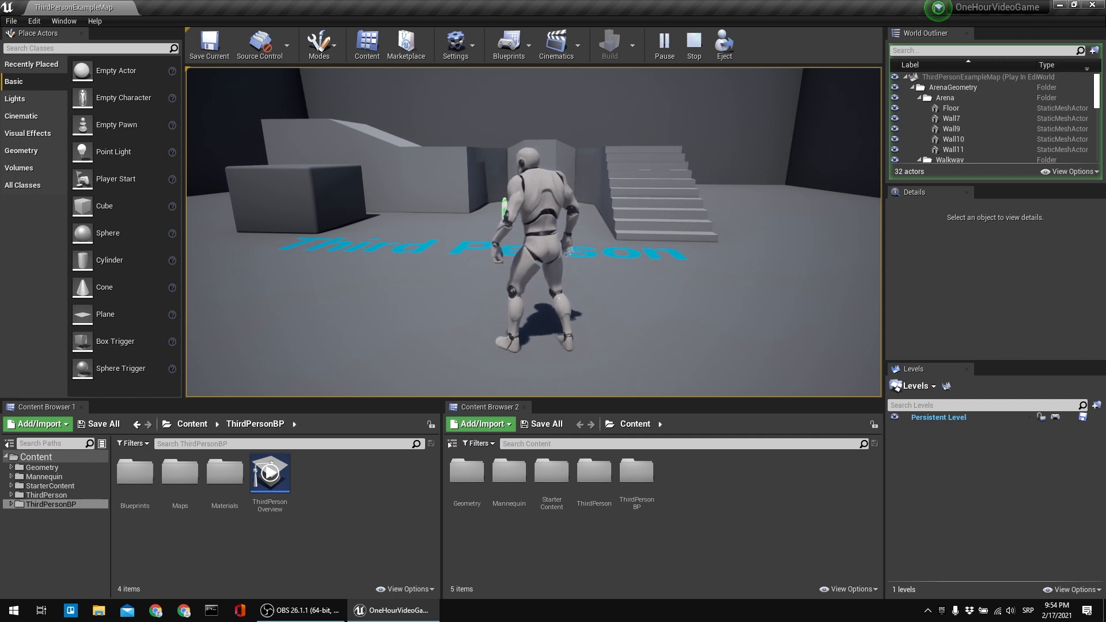
{"action": "key", "text": "Escape"}
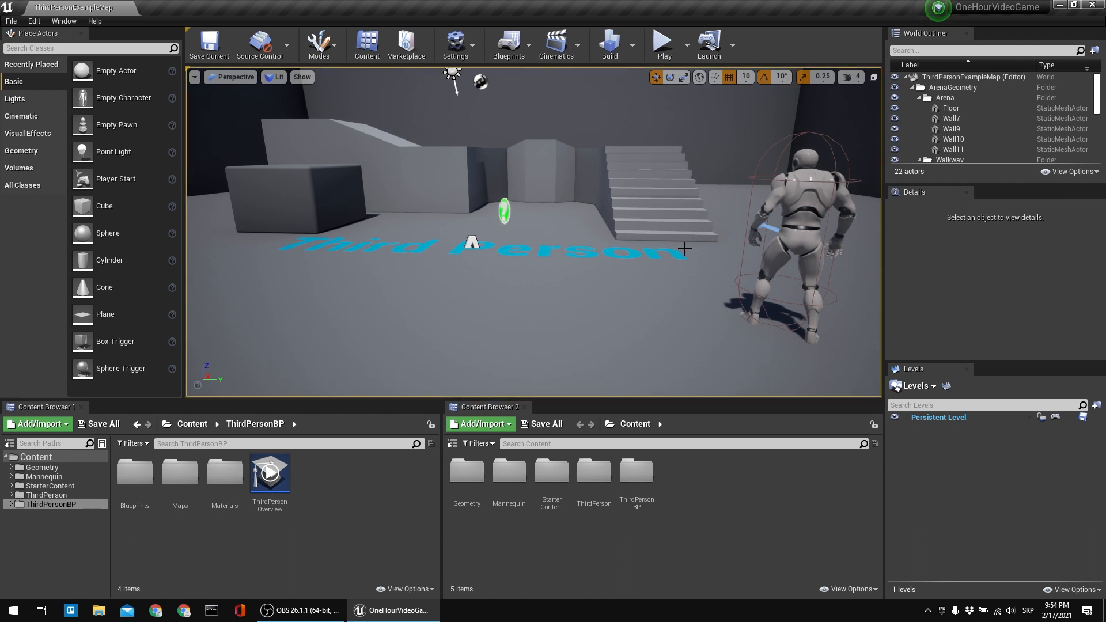
Create a new Blueprint class with Actor as its parent in the ThirdPersonBP Blueprints folder.
{"action": "right_click_drag", "start_coordinate": [667, 222], "coordinate": [673, 219]}
{"action": "key", "text": "s"}
{"action": "right_click_drag", "start_coordinate": [592, 280], "coordinate": [593, 281]}
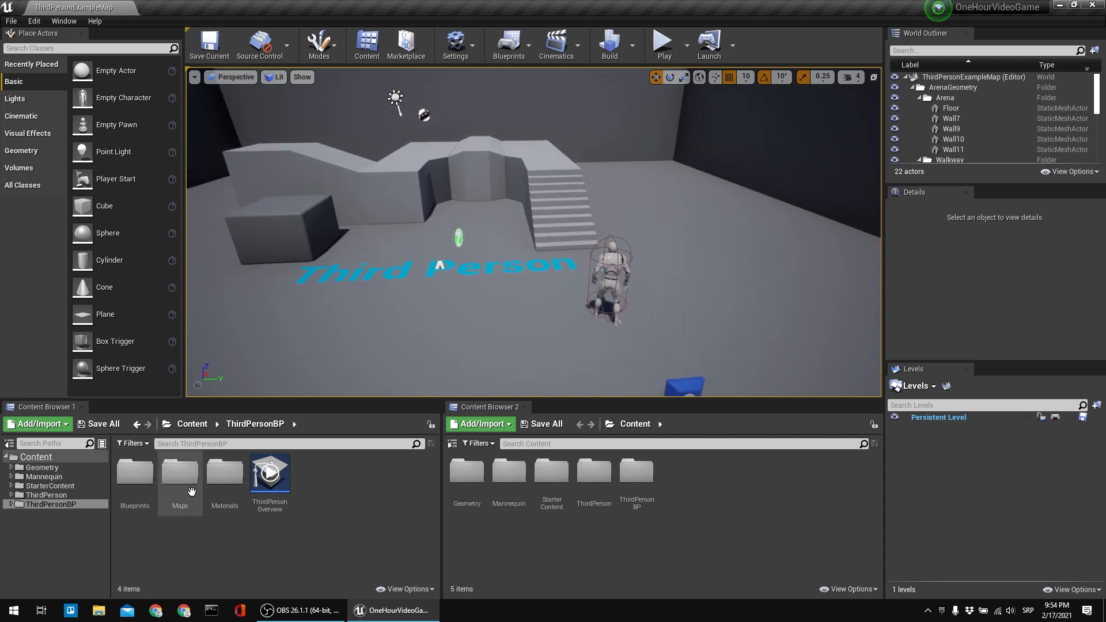
{"action": "double_click", "coordinate": [134, 472]}
{"action": "right_click_drag", "start_coordinate": [318, 313], "coordinate": [320, 310]}
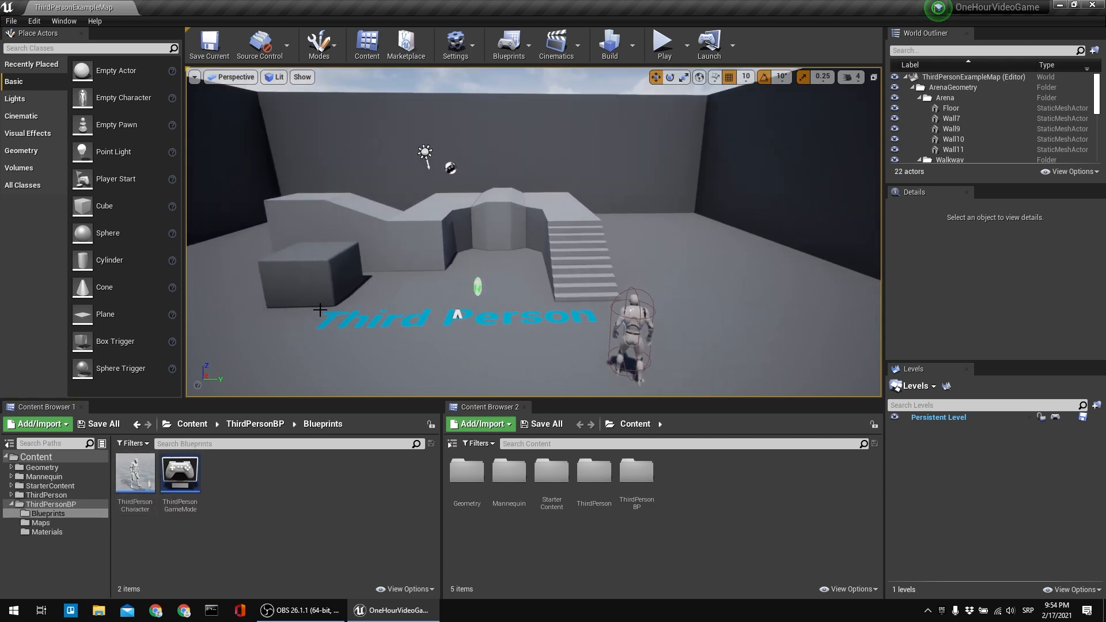
{"action": "right_click", "coordinate": [230, 477]}
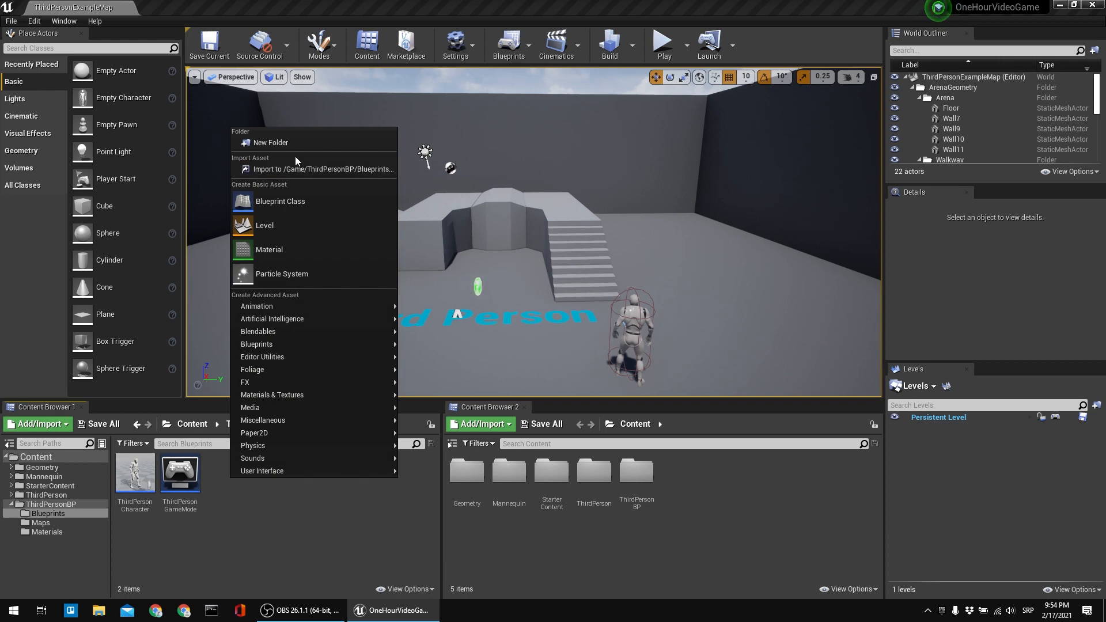
{"action": "left_click", "coordinate": [285, 206]}
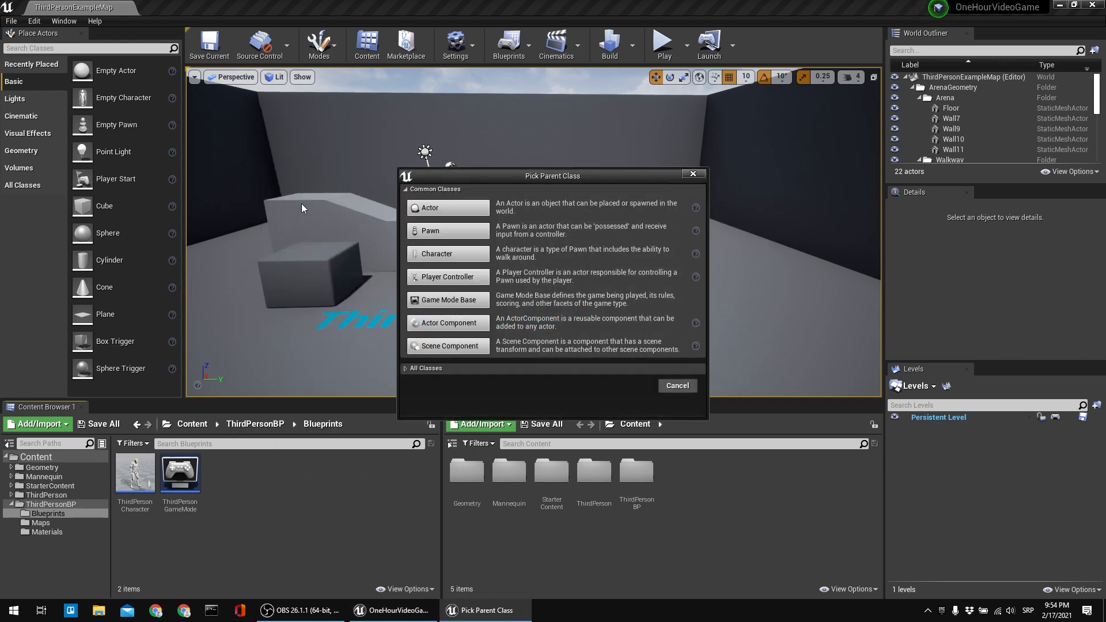
{"action": "left_click", "coordinate": [450, 205]}
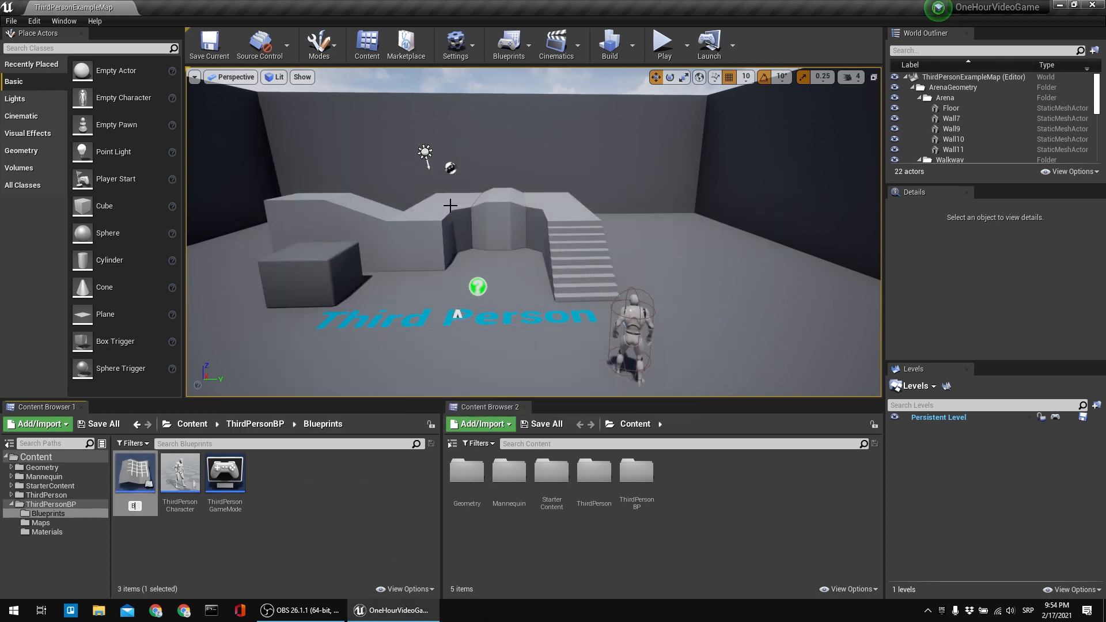
Name the new Actor Blueprint BP_Present.
{"action": "type", "text": "BP?"}
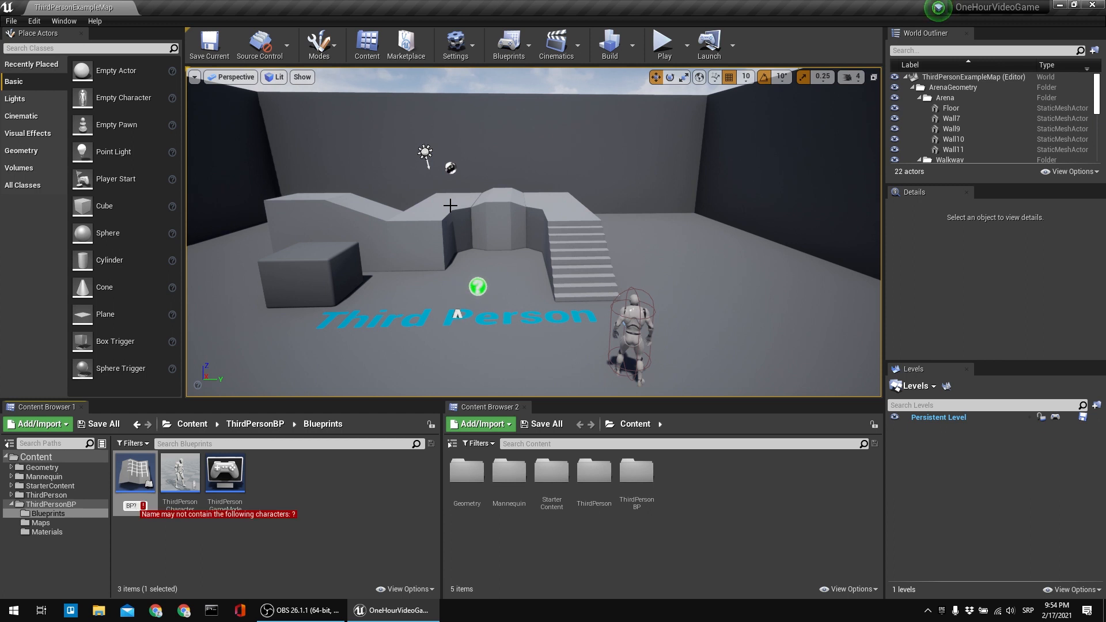
{"action": "type", "text": "_"}
{"action": "key", "text": "BackSpace"}
{"action": "key", "text": "BackSpace"}
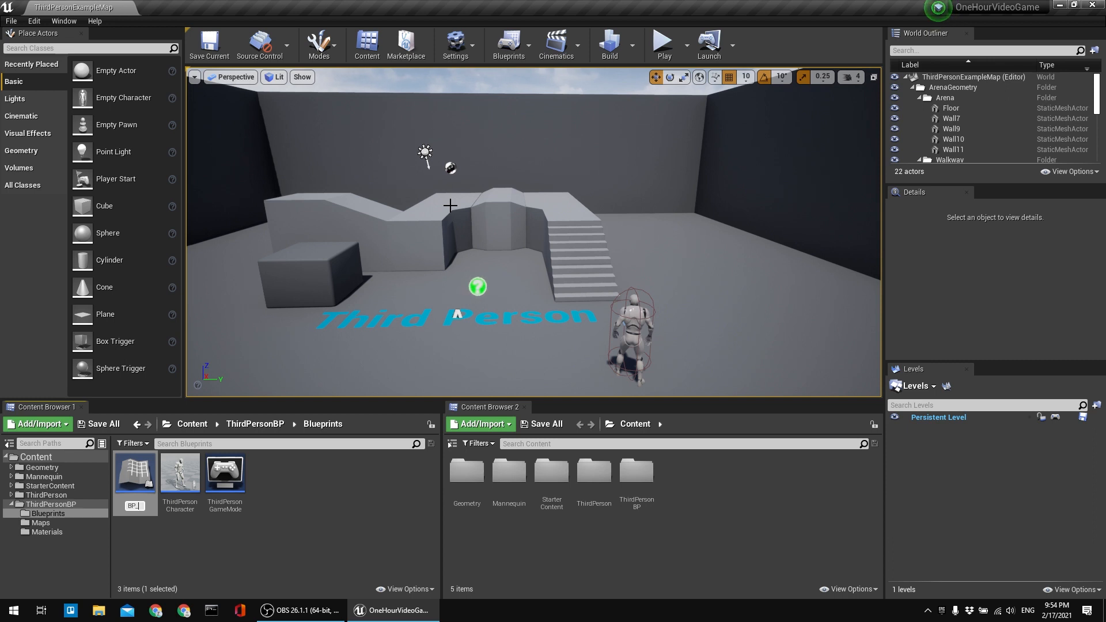
{"action": "type", "text": "_Present"}
{"action": "key", "text": "Return"}
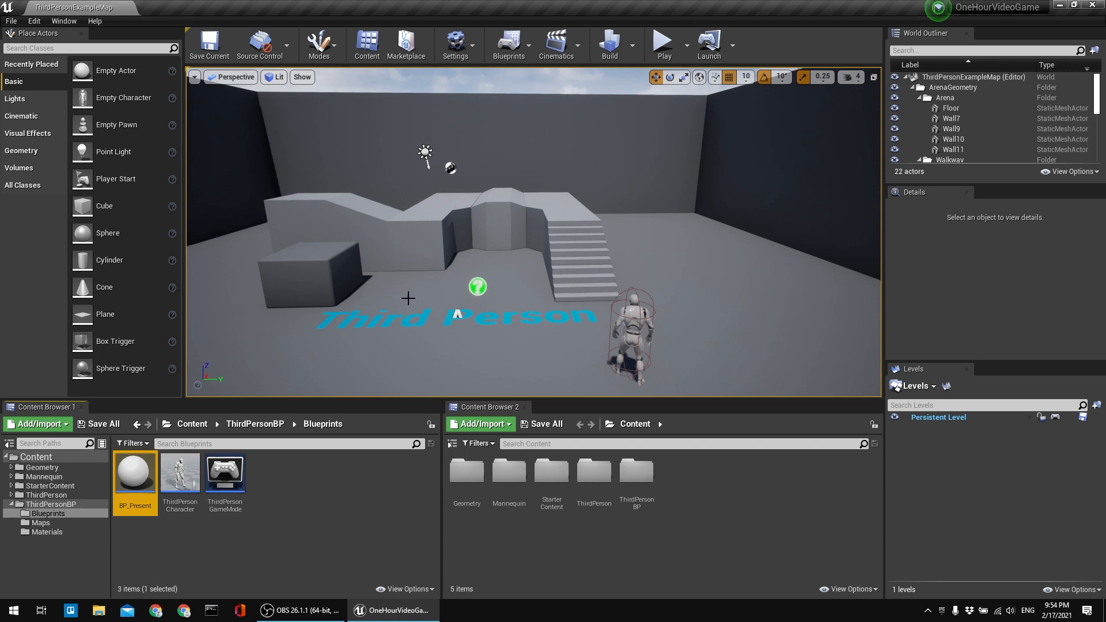
Place a BP_Present instance above the grey block in the level, at about X -390, Y -430, Z 360.
{"action": "right_click_drag", "start_coordinate": [369, 277], "coordinate": [353, 300]}
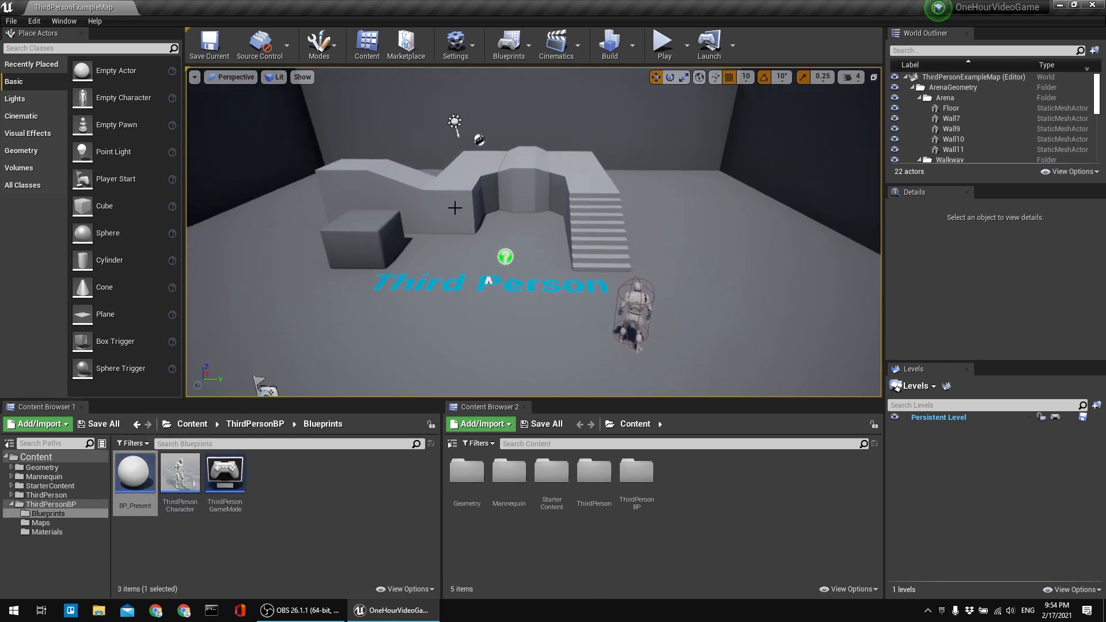
{"action": "left_click_drag", "start_coordinate": [136, 478], "coordinate": [348, 180]}
{"action": "right_click_drag", "start_coordinate": [385, 194], "coordinate": [353, 184]}
{"action": "key", "text": "w"}
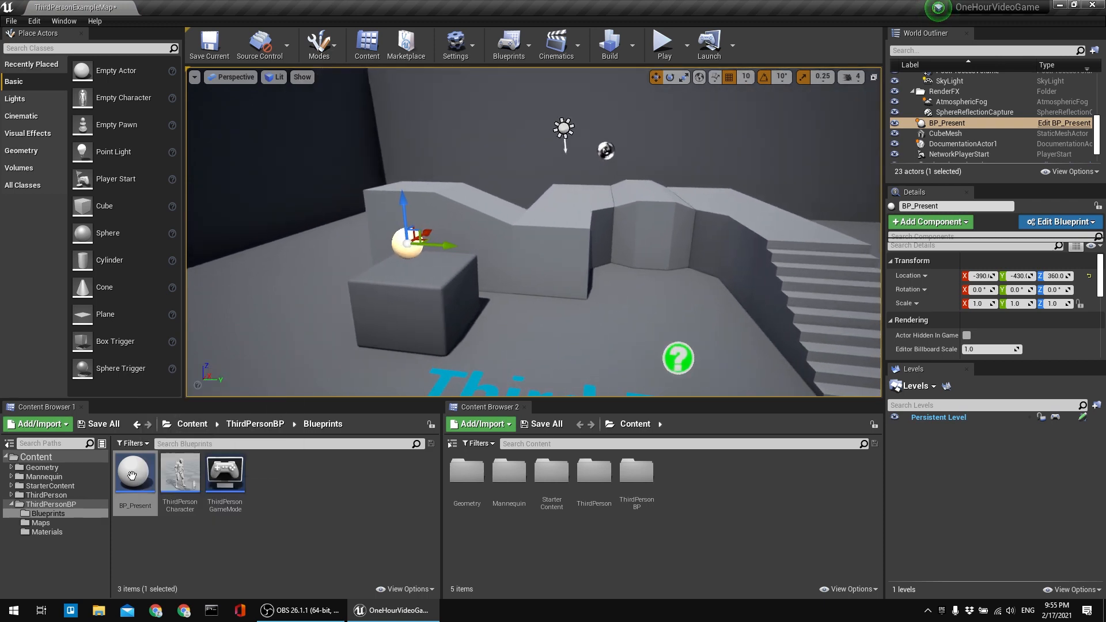
Open the BP_Present Blueprint for editing and maximize its editor window.
{"action": "double_click", "coordinate": [132, 476]}
{"action": "left_click_drag", "start_coordinate": [702, 138], "coordinate": [357, 0]}
{"action": "right_click_drag", "start_coordinate": [313, 198], "coordinate": [300, 175]}
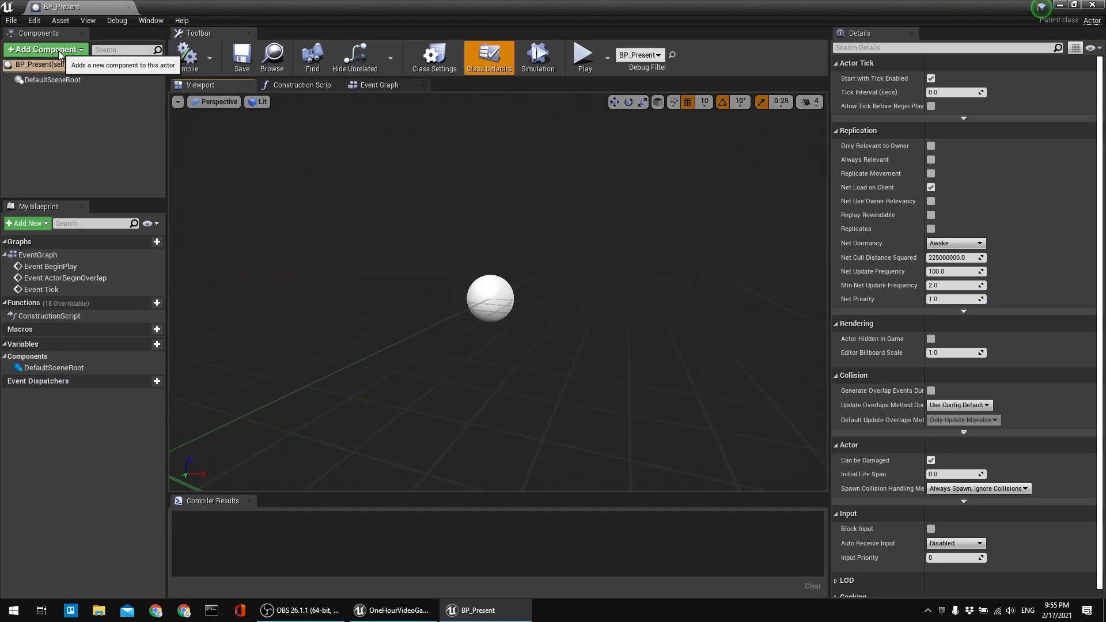
{"action": "left_click", "coordinate": [38, 51]}
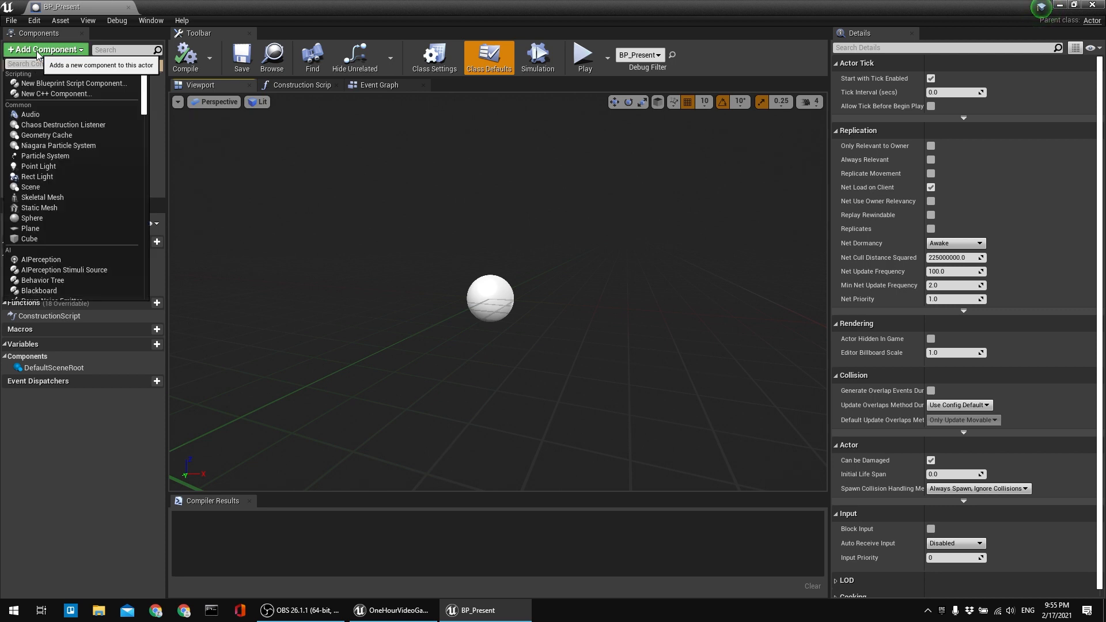
{"action": "type", "text": "scene"}
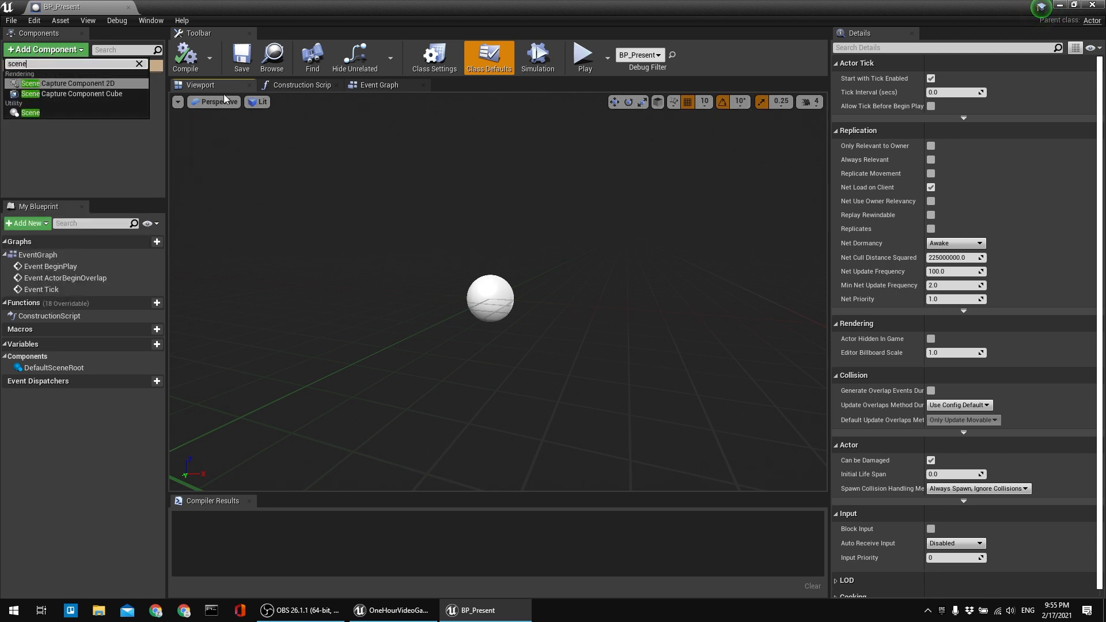
{"action": "left_click", "coordinate": [102, 144]}
Replace the DefaultSceneRoot with a new Scene component as root, and compile and save the Blueprint.
{"action": "left_click", "coordinate": [72, 53]}
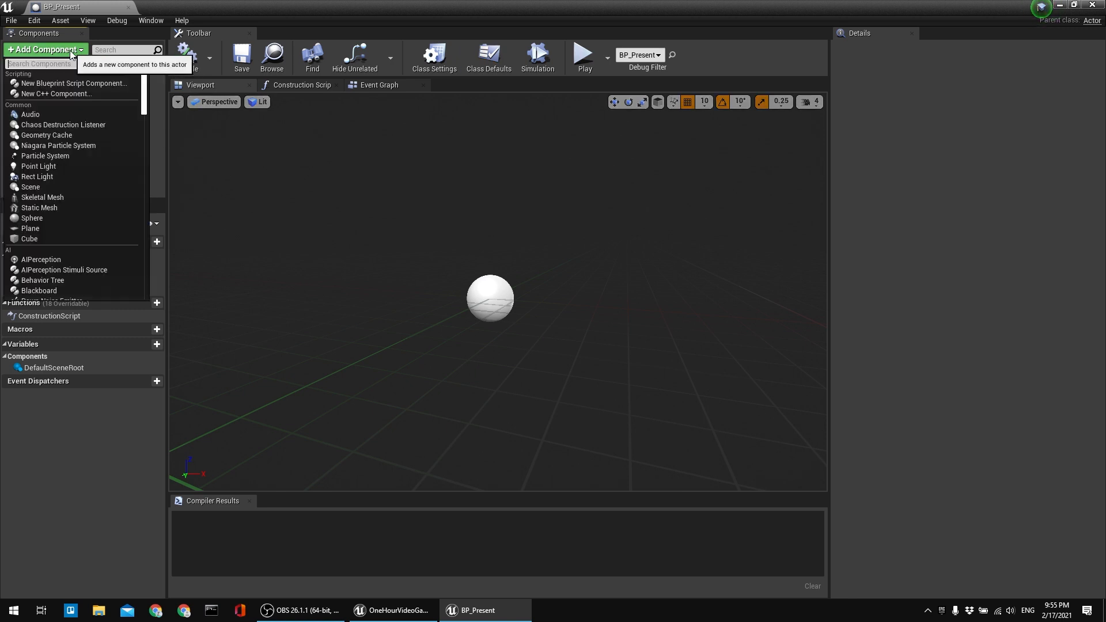
{"action": "type", "text": "scene"}
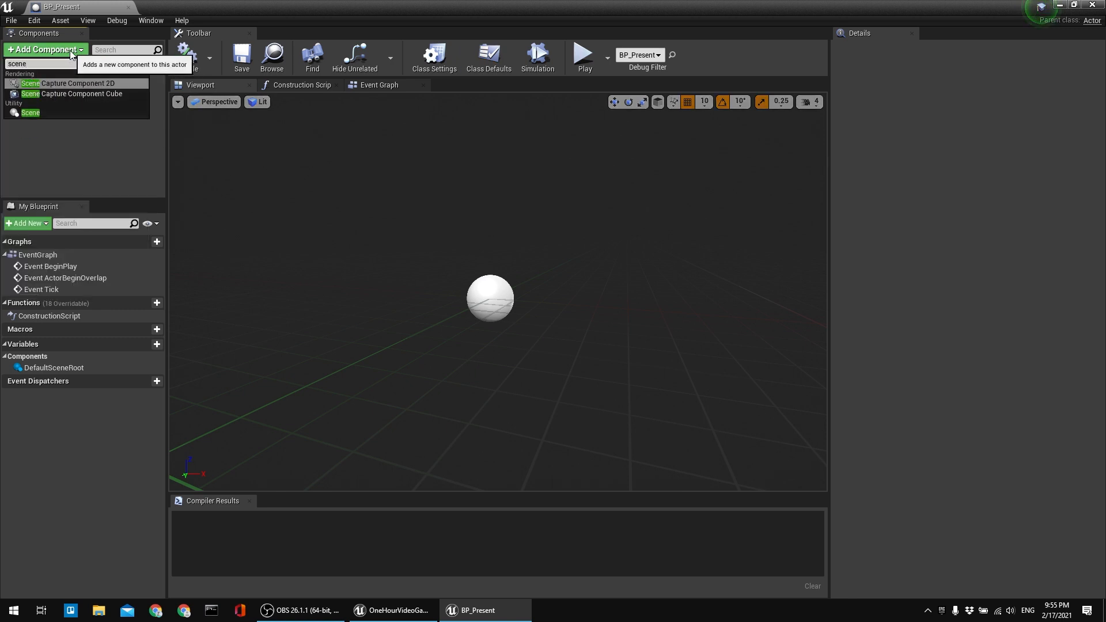
{"action": "left_click", "coordinate": [30, 113]}
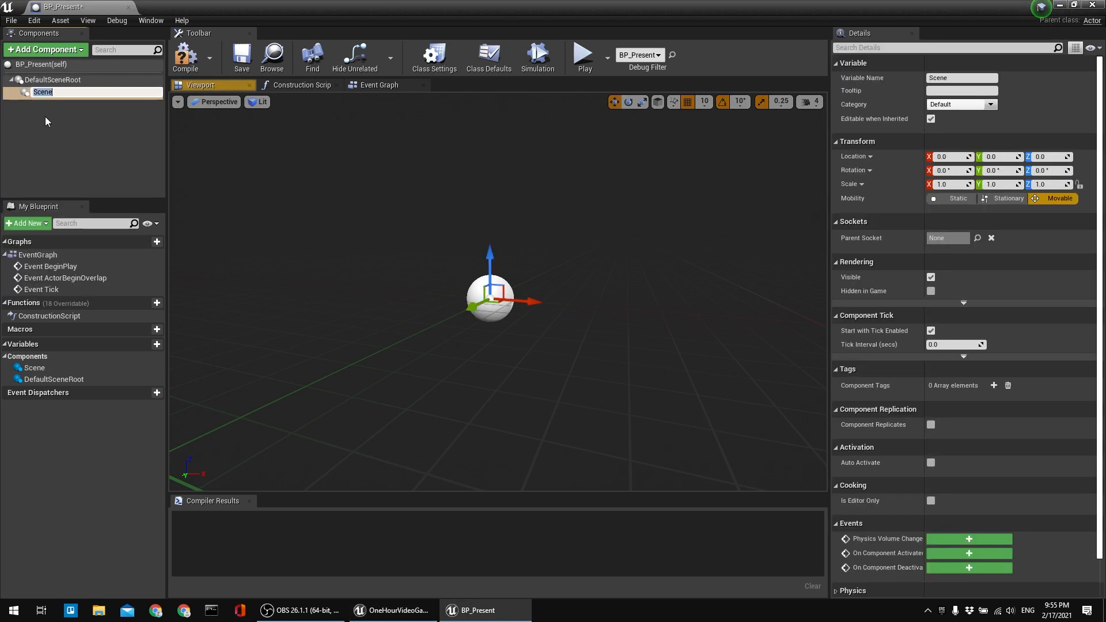
{"action": "left_click_drag", "start_coordinate": [51, 91], "coordinate": [35, 80]}
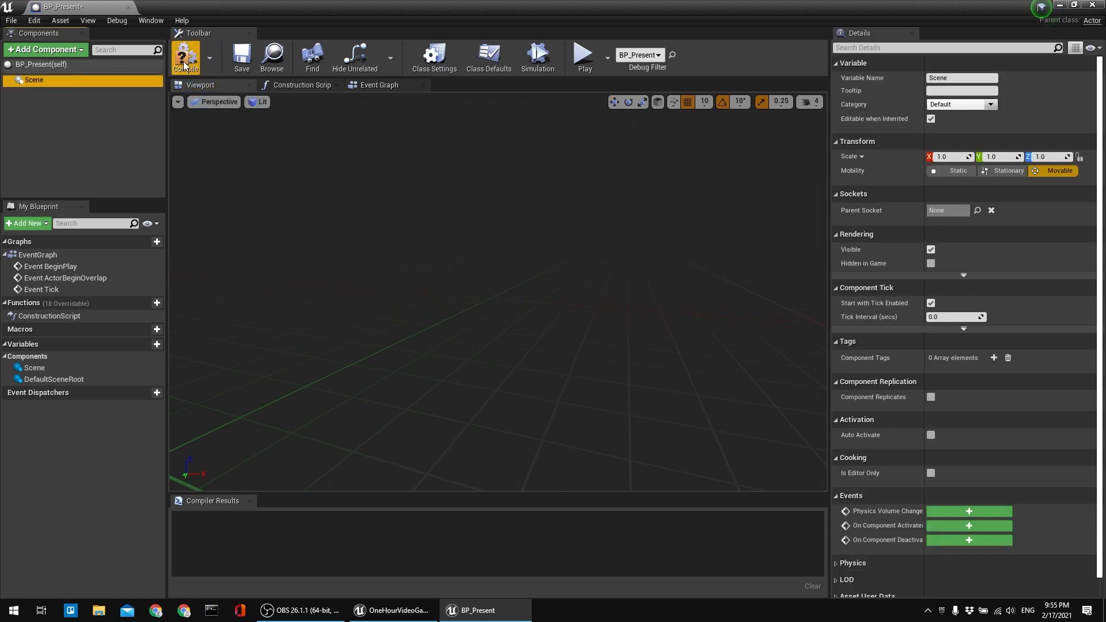
{"action": "left_click", "coordinate": [185, 58]}
{"action": "left_click", "coordinate": [243, 56]}
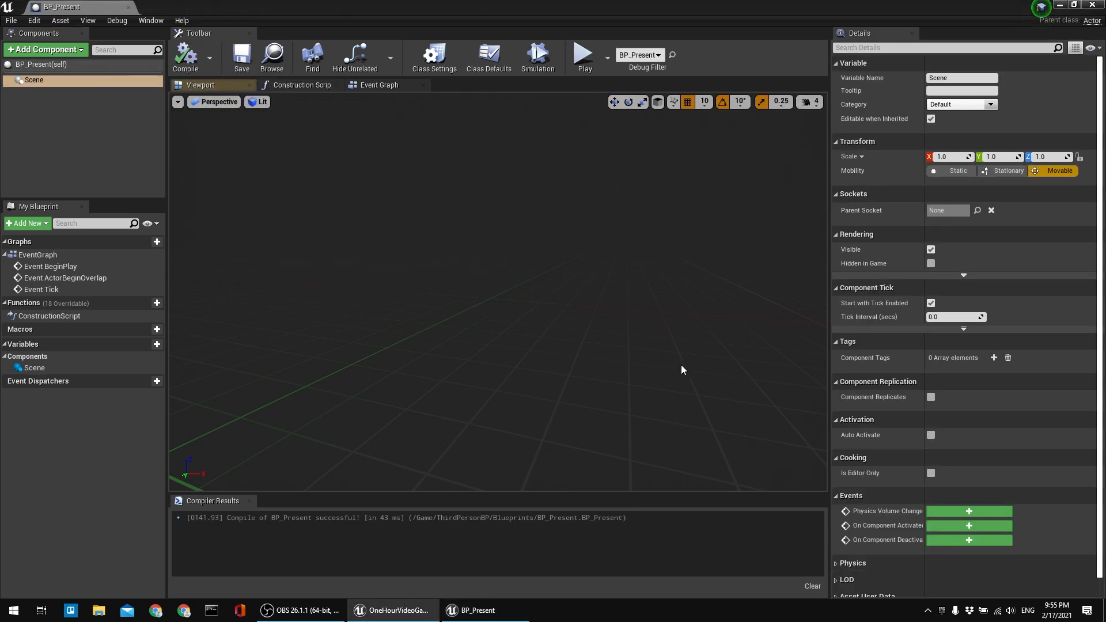
Return to the level and examine the placed BP_Present instance above the grey block.
{"action": "left_click", "coordinate": [1059, 5]}
{"action": "key", "text": "w"}
{"action": "right_click_drag", "start_coordinate": [534, 232], "coordinate": [427, 213]}
{"action": "key", "text": "s"}
{"action": "mouse_move", "coordinate": [625, 254]}
{"action": "right_mouse_down"}
{"action": "mouse_move", "coordinate": [662, 268]}
{"action": "mouse_move", "coordinate": [625, 254]}
{"action": "right_mouse_up"}
Add a Cube component to the BP_Present Blueprint under the Scene root.
{"action": "left_click", "coordinate": [512, 617]}
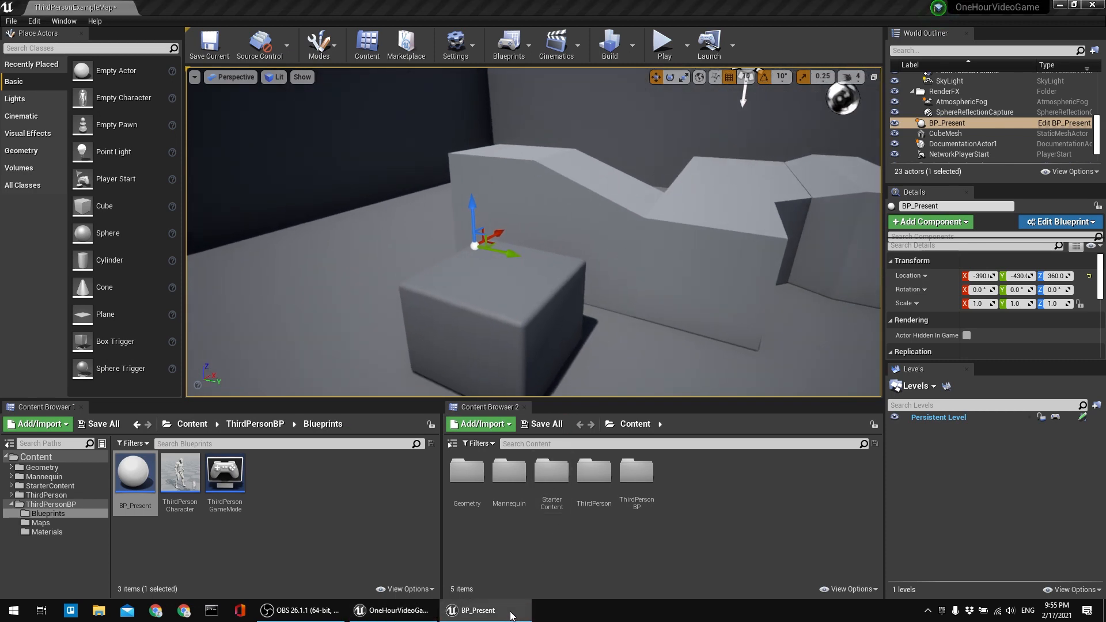
{"action": "left_click", "coordinate": [45, 50]}
{"action": "type", "text": "c"}
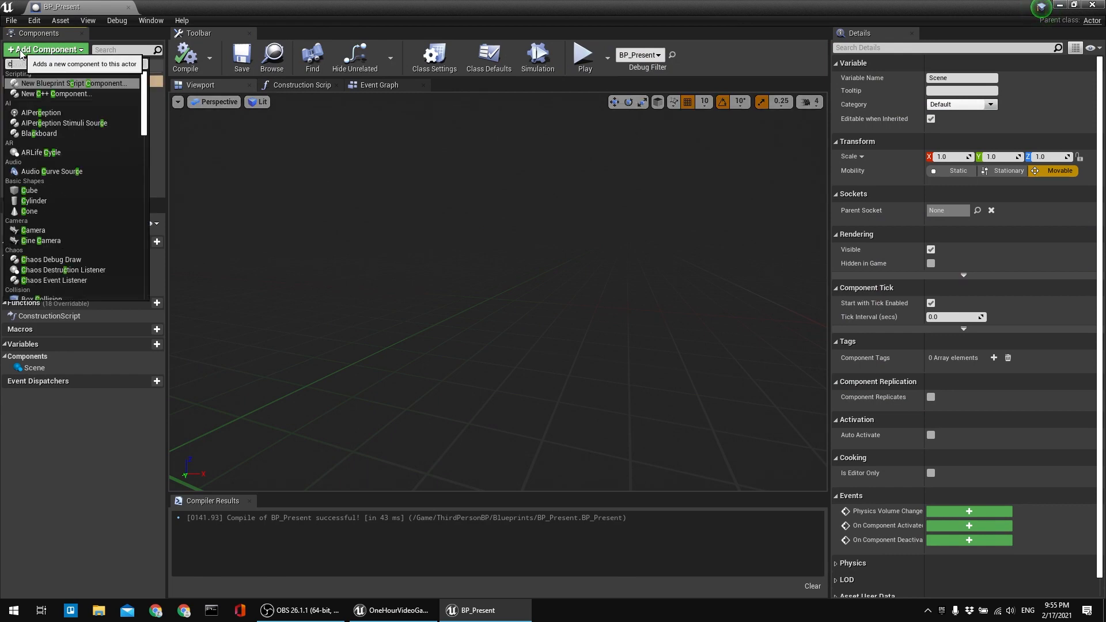
{"action": "type", "text": "ube"}
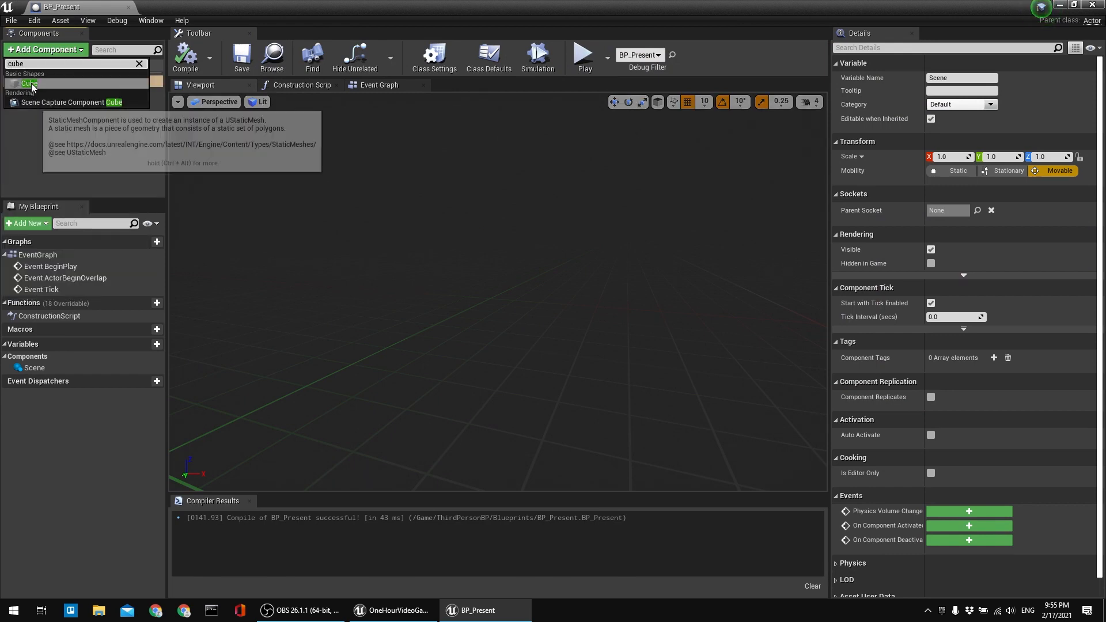
{"action": "left_click", "coordinate": [29, 84]}
{"action": "right_click_drag", "start_coordinate": [346, 119], "coordinate": [349, 146]}
Lock the Cube component's scale proportions, set its scale to 0.25 on all axes, and save the Blueprint.
{"action": "left_click", "coordinate": [1081, 185]}
{"action": "left_click", "coordinate": [954, 184]}
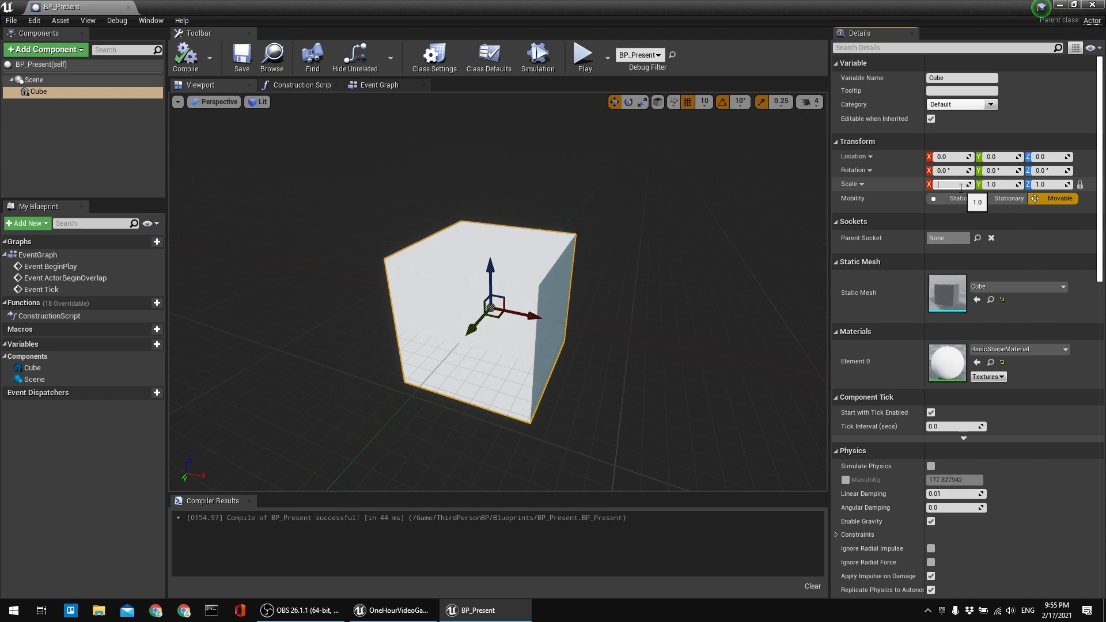
{"action": "type", "text": "0.25"}
{"action": "key", "text": "Return"}
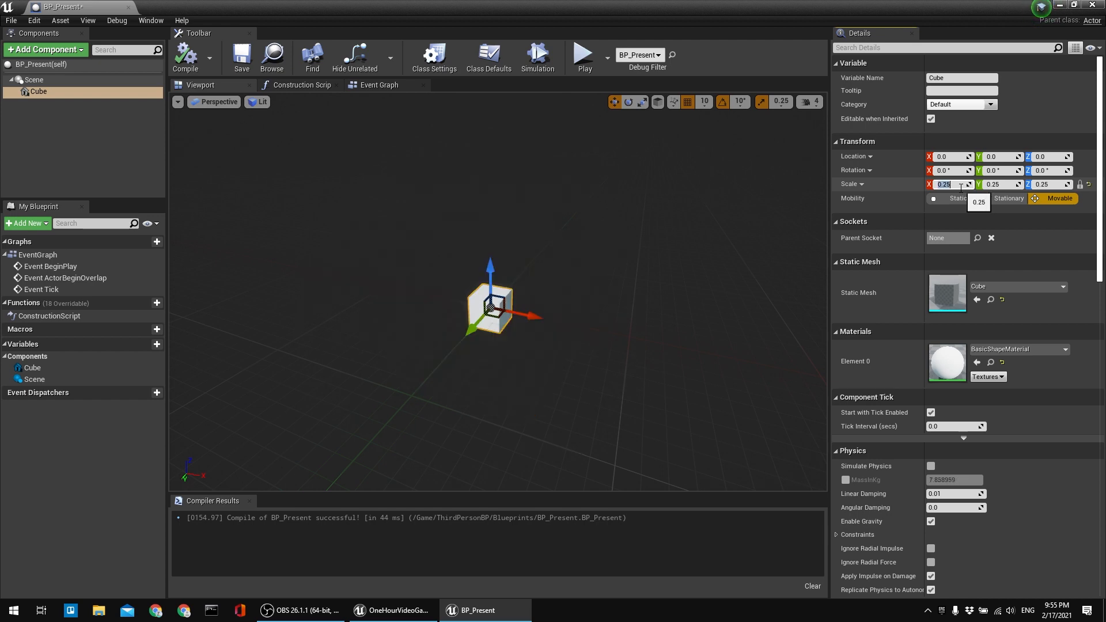
{"action": "left_click", "coordinate": [252, 64]}
{"action": "right_click_drag", "start_coordinate": [326, 126], "coordinate": [358, 127]}
Create a new material named M_Base in the ThirdPersonBP Materials folder.
{"action": "left_click", "coordinate": [1060, 5]}
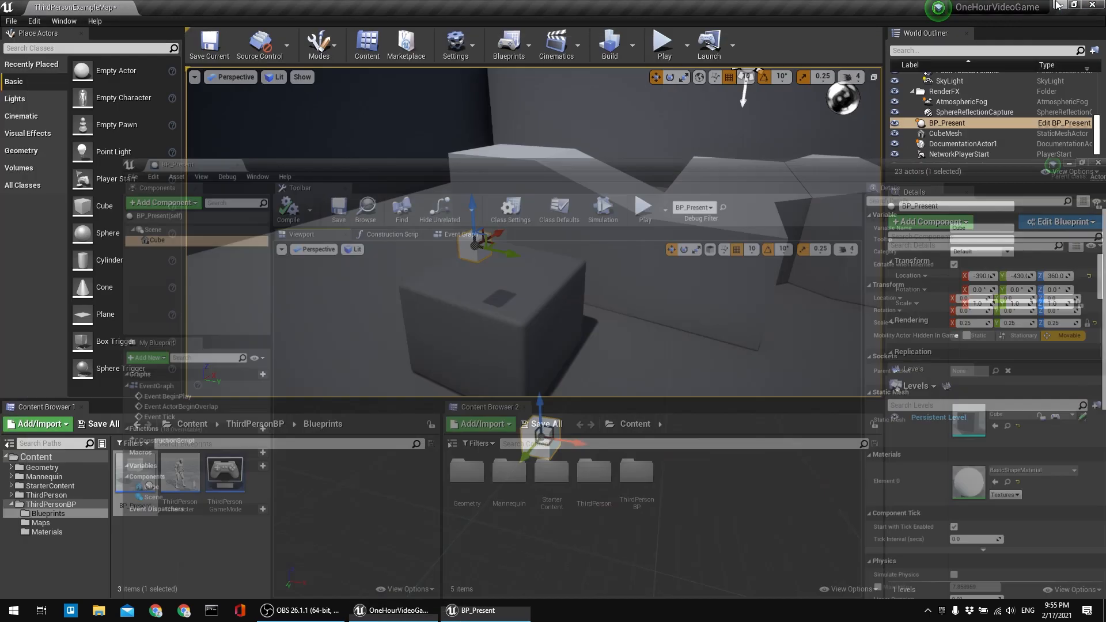
{"action": "left_click", "coordinate": [46, 533]}
{"action": "right_click", "coordinate": [158, 497]}
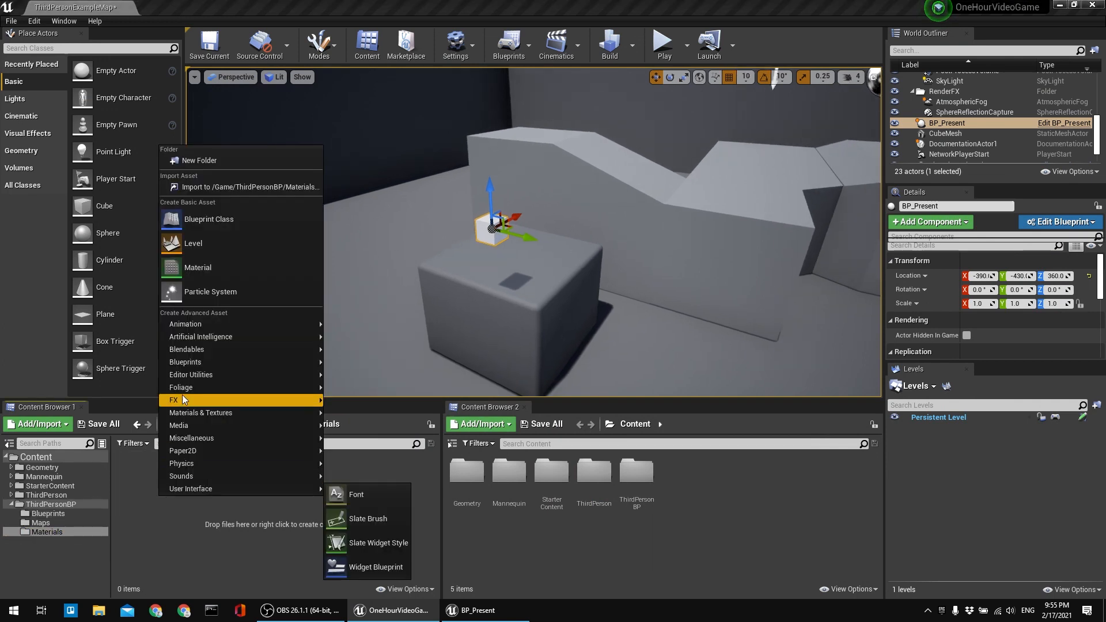
{"action": "left_click", "coordinate": [206, 264]}
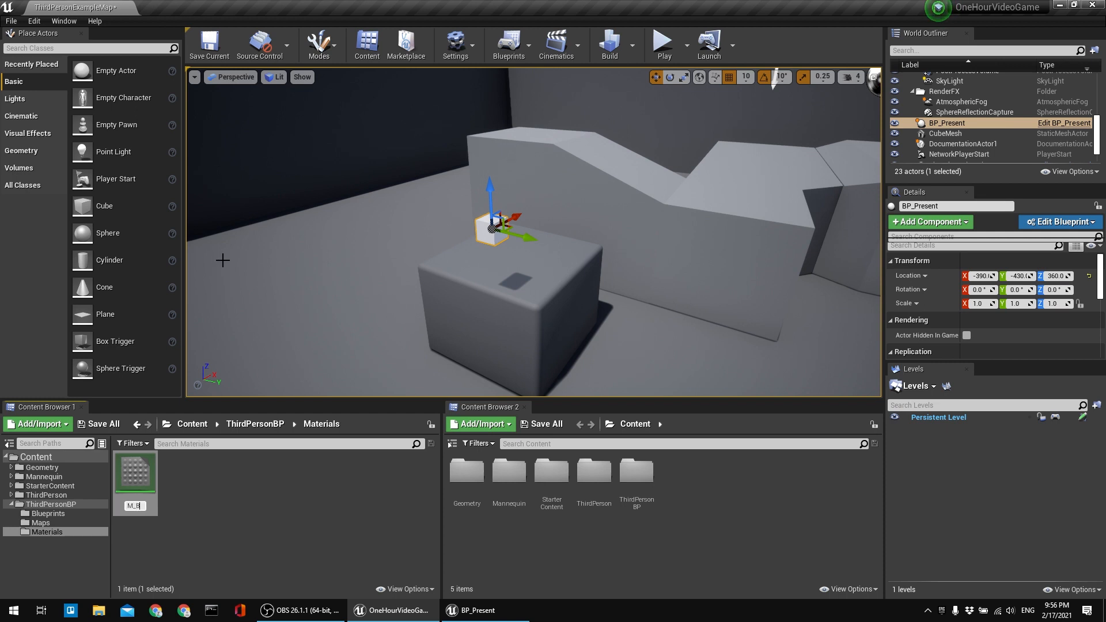
{"action": "type", "text": "M_Base"}
{"action": "key", "text": "Return"}
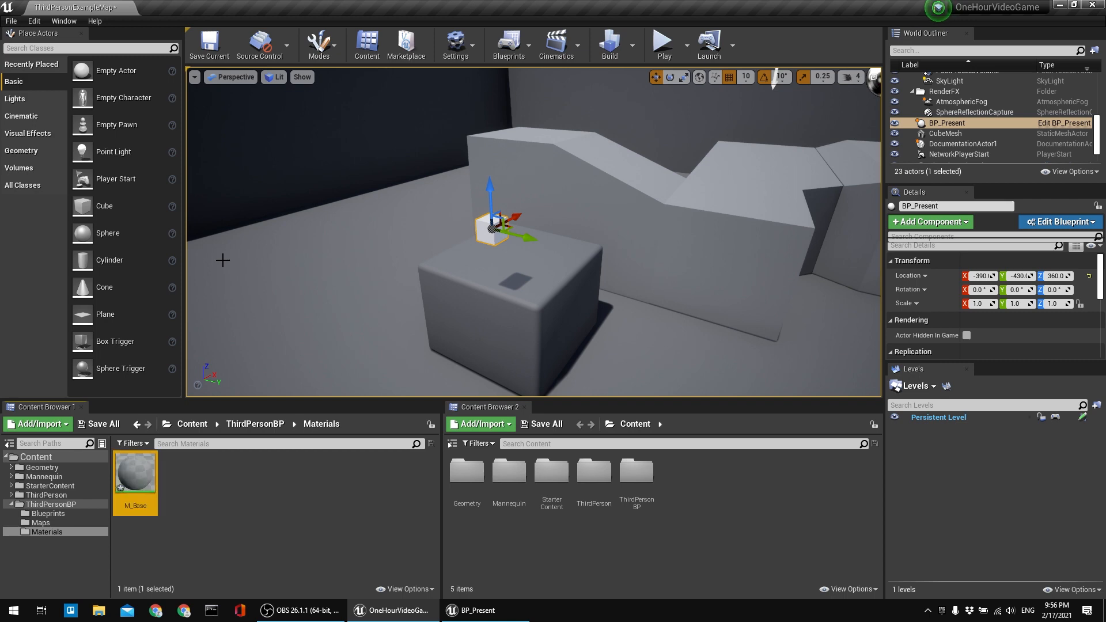
Open M_Base, add a Constant3Vector node and connect it to the material's Base Color input.
{"action": "double_click", "coordinate": [147, 478]}
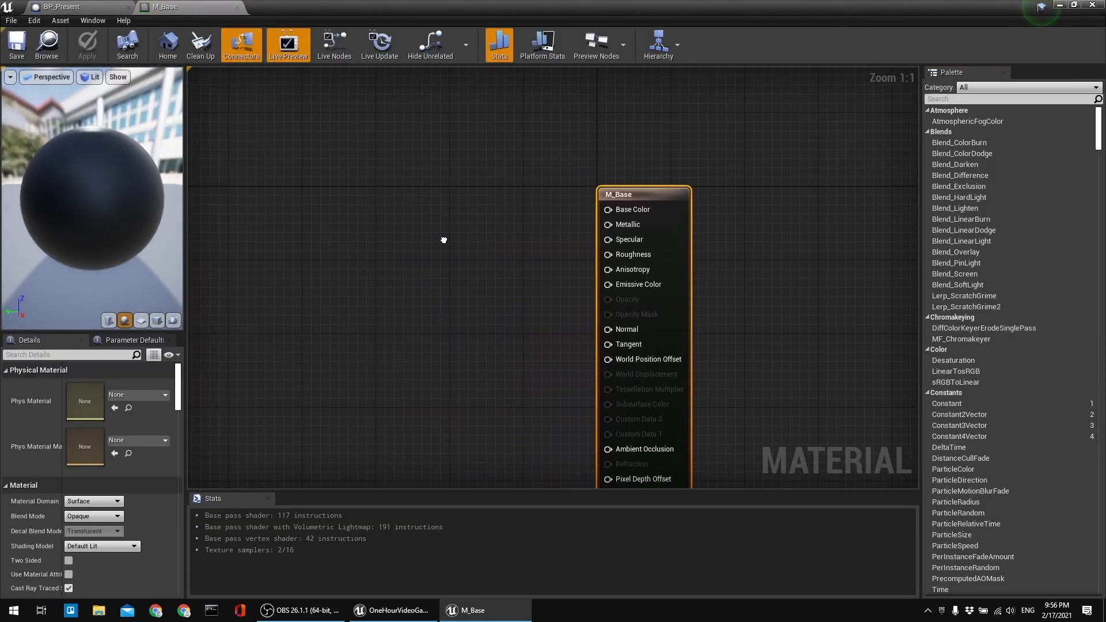
{"action": "right_click_drag", "start_coordinate": [416, 197], "coordinate": [425, 232]}
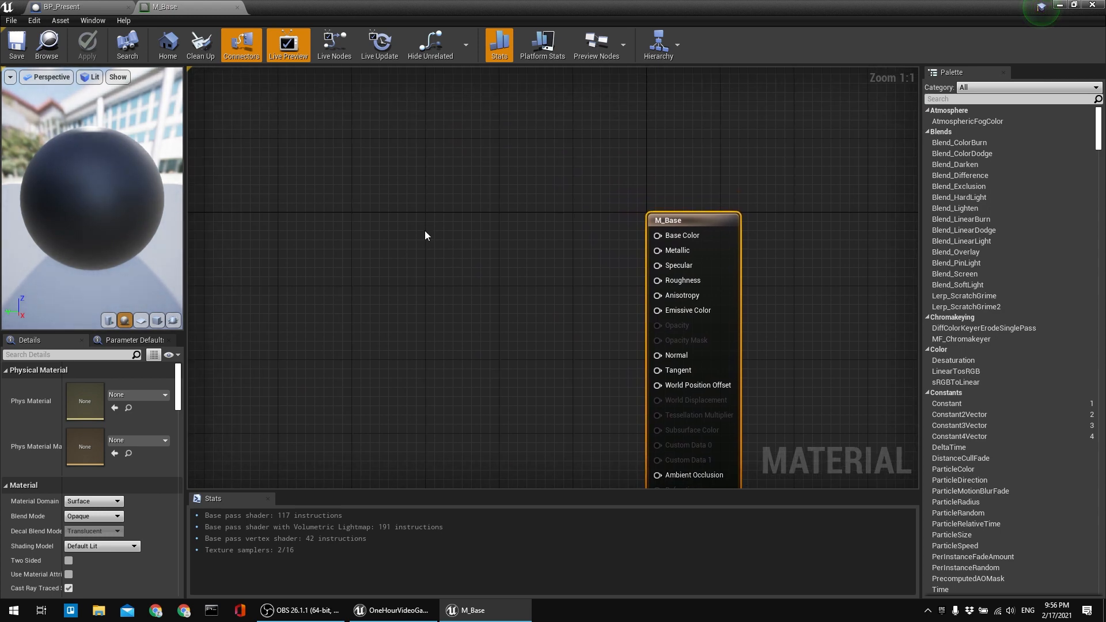
{"action": "left_click", "coordinate": [402, 202]}
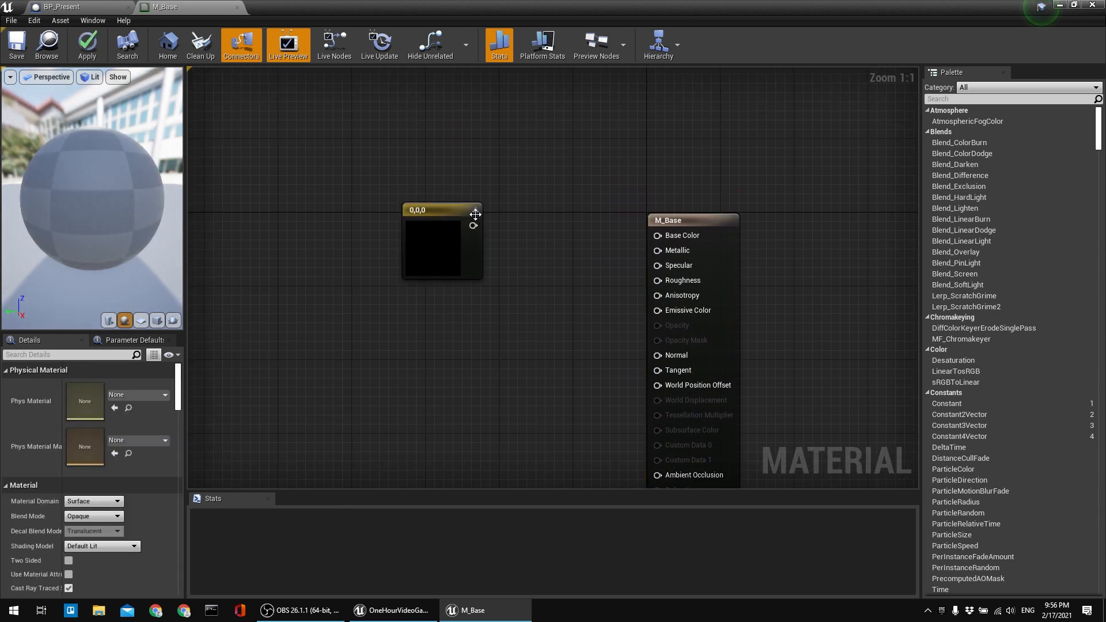
{"action": "left_click_drag", "start_coordinate": [473, 226], "coordinate": [658, 235]}
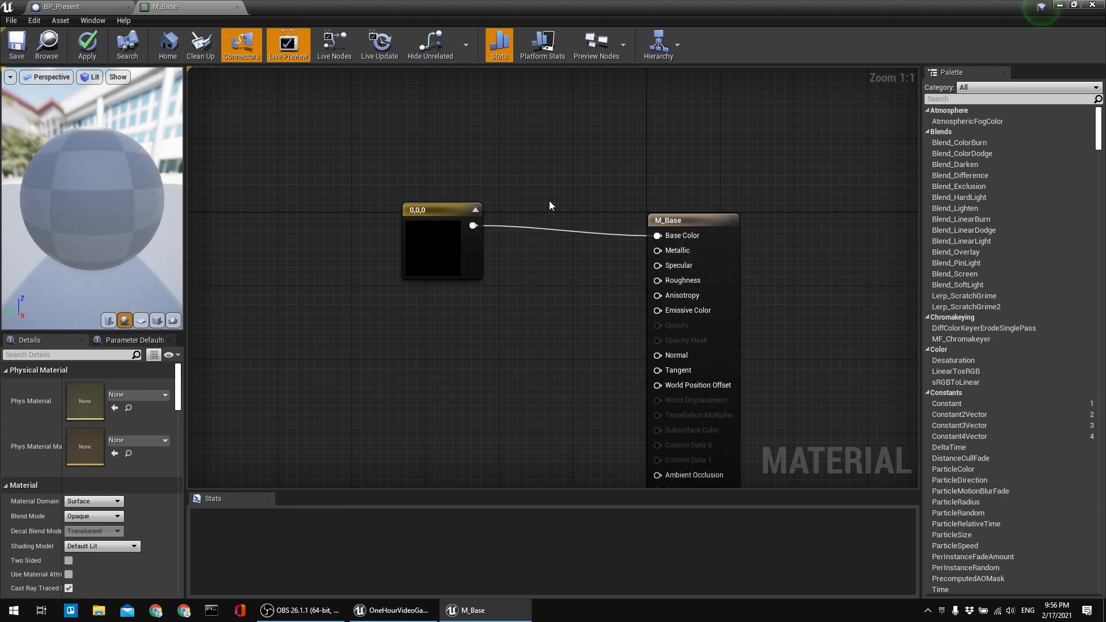
Convert the Constant3Vector node to a parameter named Base Color.
{"action": "right_click_drag", "start_coordinate": [488, 166], "coordinate": [483, 205]}
{"action": "right_click_drag", "start_coordinate": [520, 238], "coordinate": [502, 216]}
{"action": "left_click_drag", "start_coordinate": [411, 231], "coordinate": [425, 200]}
{"action": "left_click", "coordinate": [478, 141]}
{"action": "right_click_drag", "start_coordinate": [488, 176], "coordinate": [520, 164]}
{"action": "right_click", "coordinate": [501, 178]}
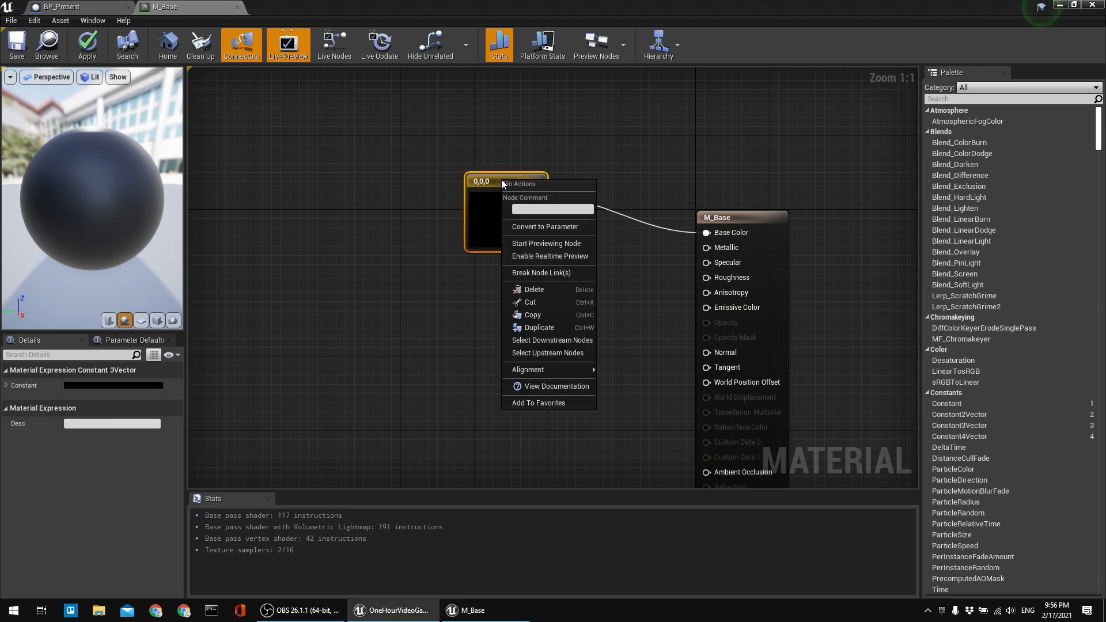
{"action": "left_click", "coordinate": [545, 228]}
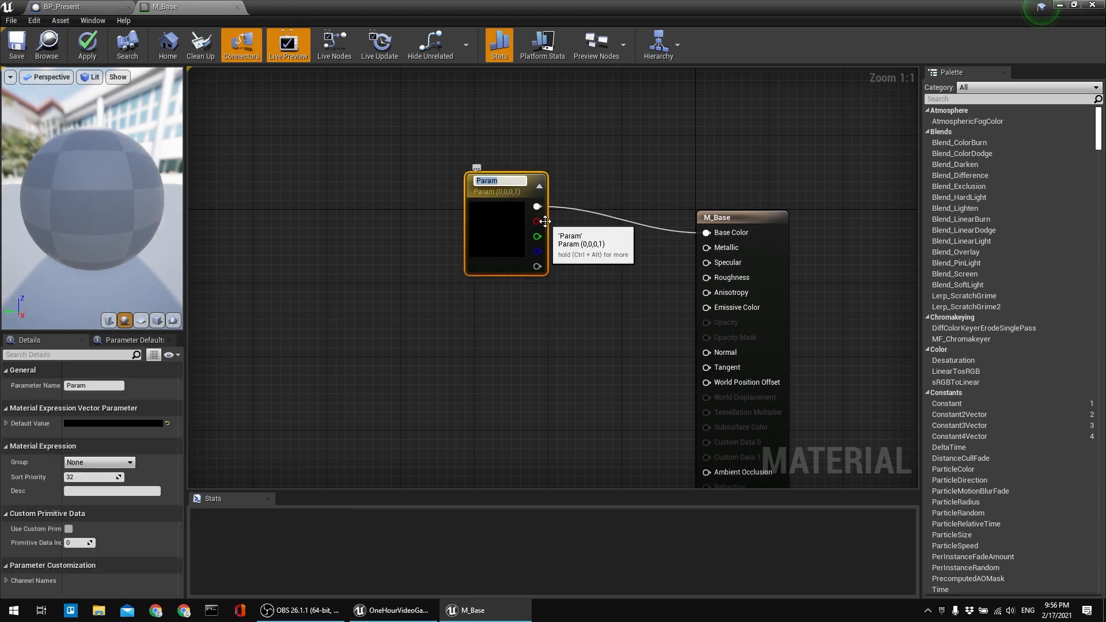
{"action": "type", "text": "Base C"}
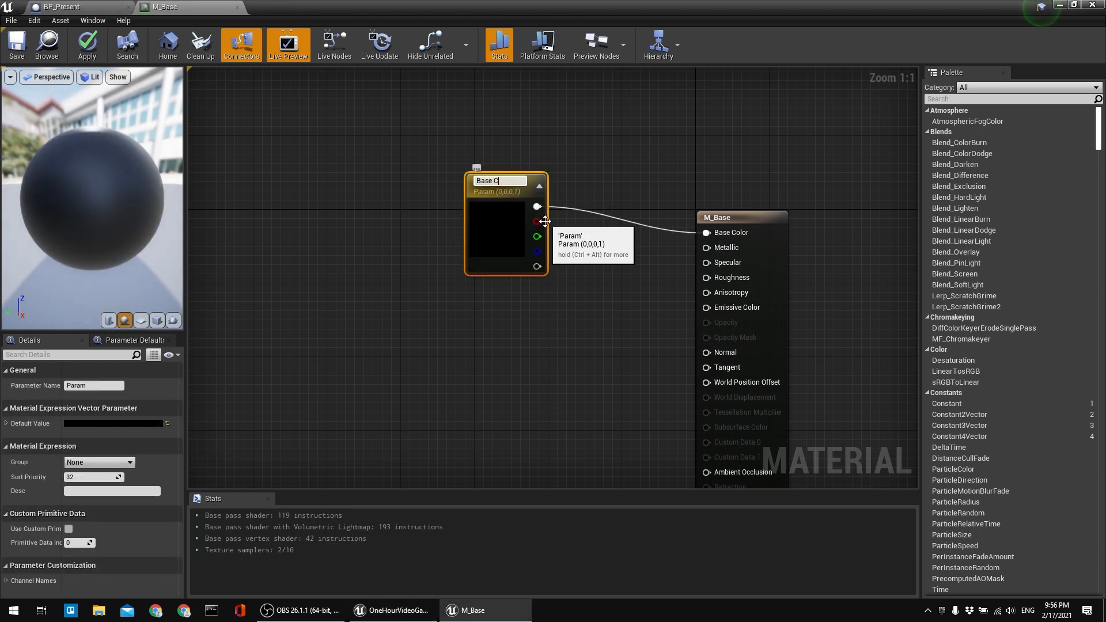
{"action": "key", "text": "Return"}
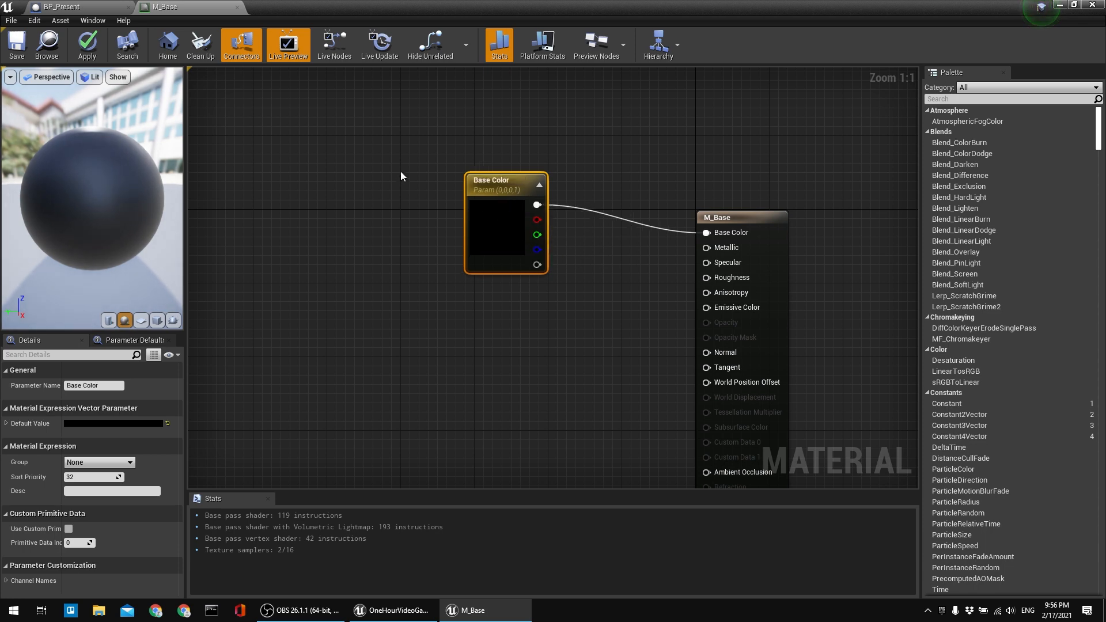
Add a Constant node and a Multiply node below the Base Color parameter.
{"action": "left_click", "coordinate": [483, 361]}
{"action": "right_click_drag", "start_coordinate": [533, 379], "coordinate": [491, 335]}
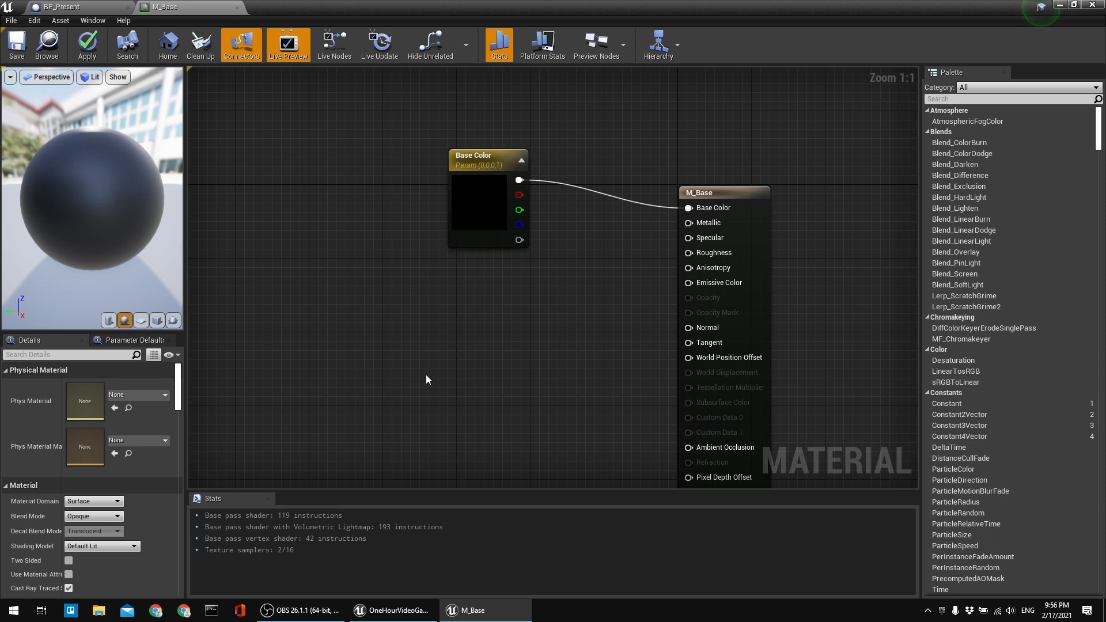
{"action": "left_click", "coordinate": [479, 318]}
{"action": "left_click", "coordinate": [501, 292]}
{"action": "right_click_drag", "start_coordinate": [501, 292], "coordinate": [469, 328]}
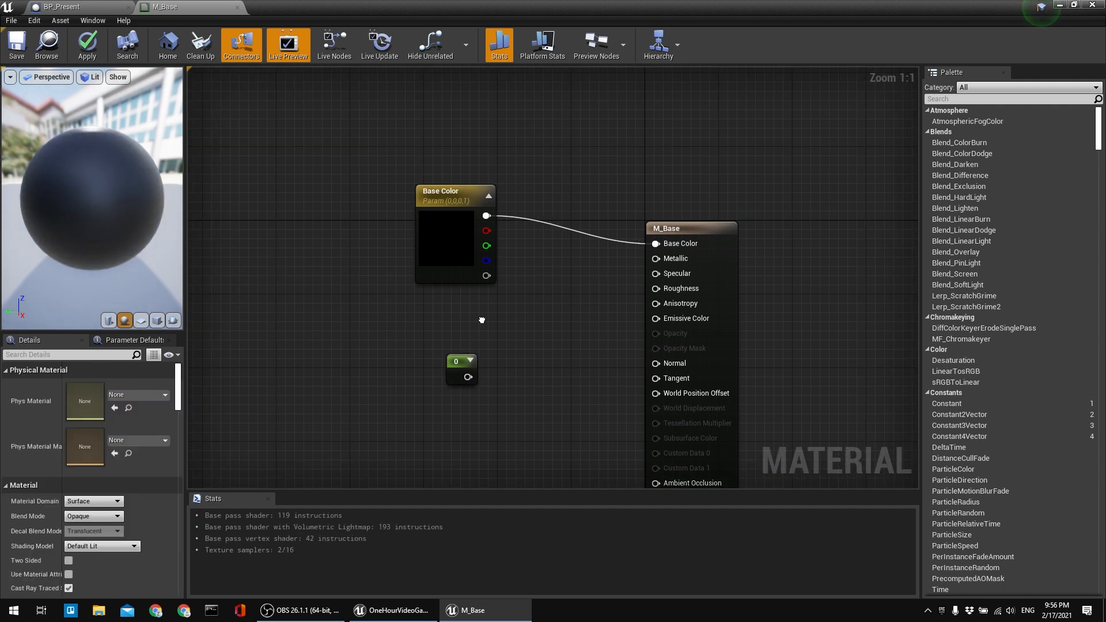
{"action": "left_click", "coordinate": [508, 332]}
{"action": "left_click_drag", "start_coordinate": [519, 329], "coordinate": [547, 329]}
{"action": "left_click", "coordinate": [534, 314]}
Multiply the Base Color parameter (A) by the constant (B) and feed the result into Emissive Color.
{"action": "left_click_drag", "start_coordinate": [468, 377], "coordinate": [544, 361]}
{"action": "right_click_drag", "start_coordinate": [546, 278], "coordinate": [502, 295]}
{"action": "left_click_drag", "start_coordinate": [545, 362], "coordinate": [602, 337]}
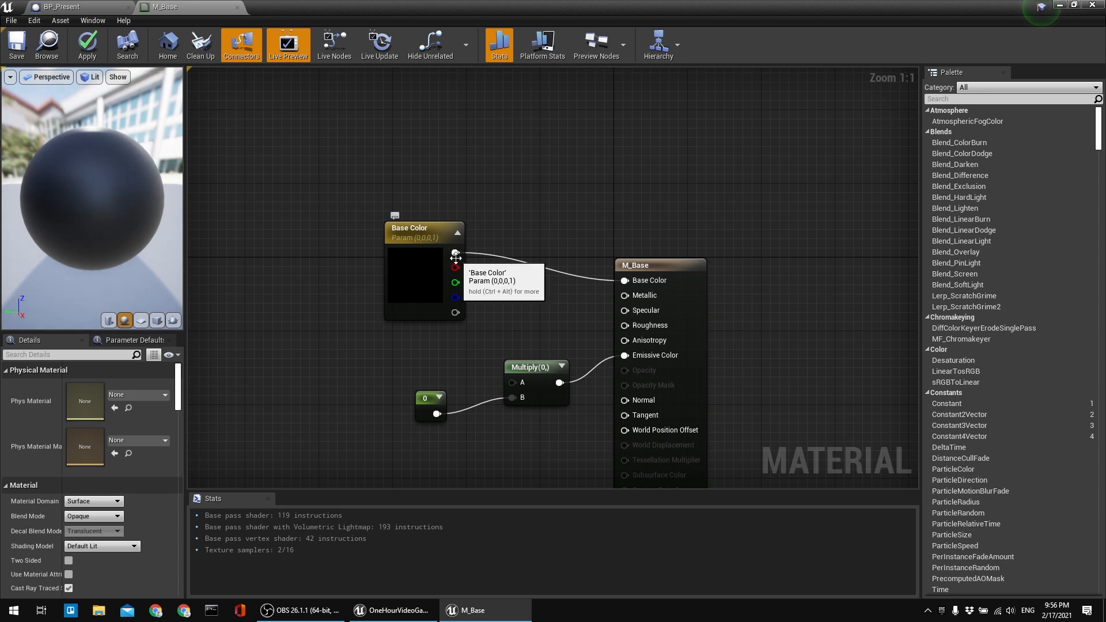
{"action": "left_click_drag", "start_coordinate": [455, 252], "coordinate": [512, 382]}
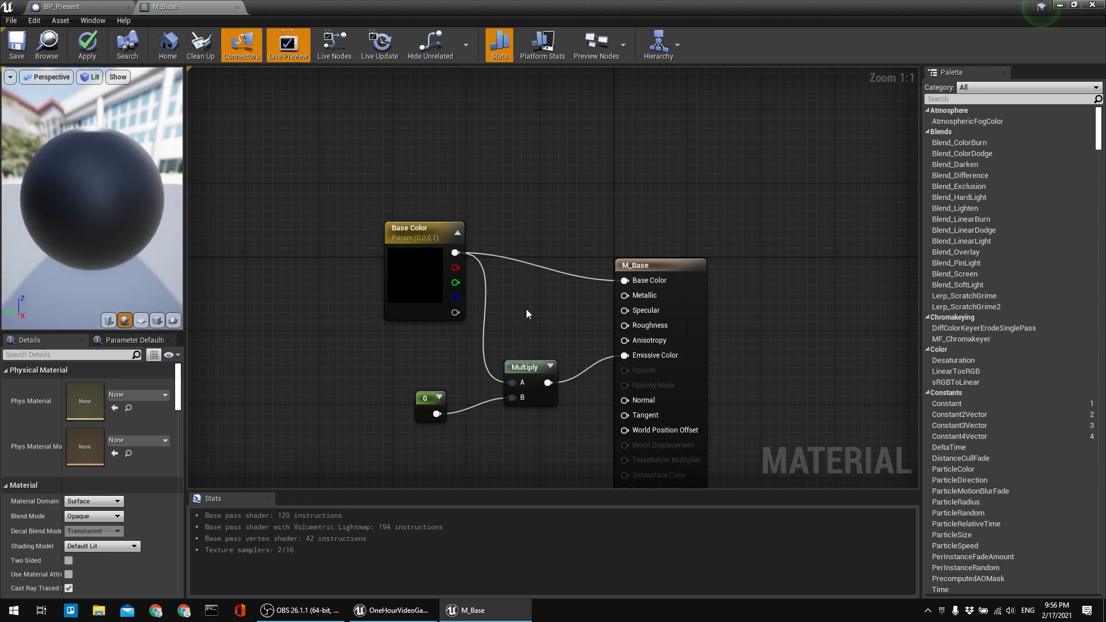
{"action": "right_click_drag", "start_coordinate": [528, 322], "coordinate": [555, 305]}
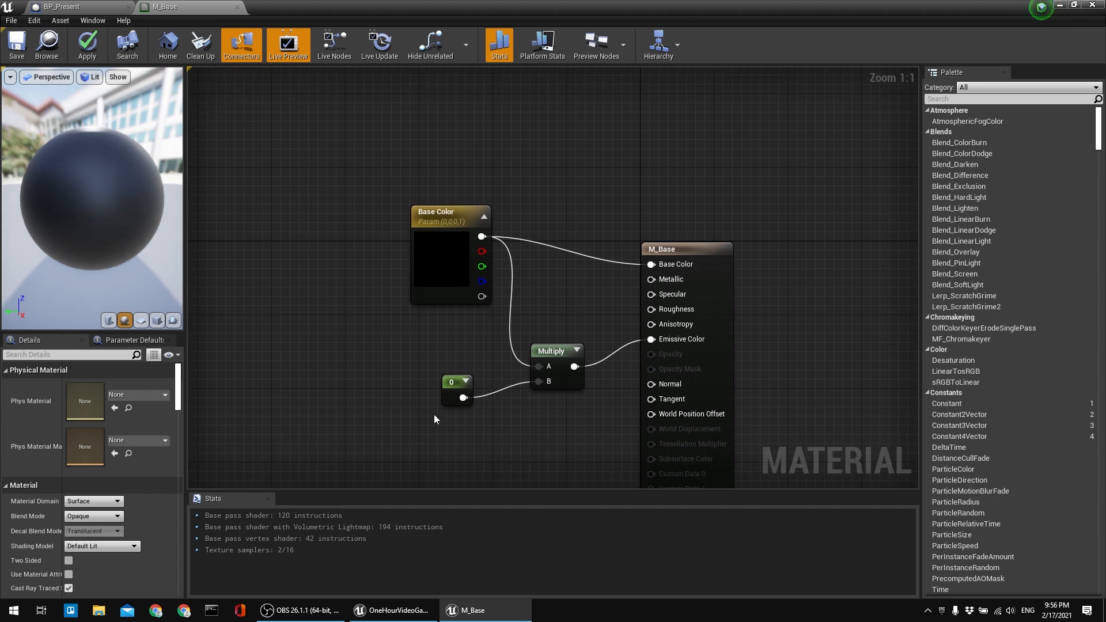
Convert the constant to a parameter named Emissive strength and move its node clear of the Multiply node.
{"action": "right_click", "coordinate": [452, 385]}
{"action": "left_click", "coordinate": [479, 200]}
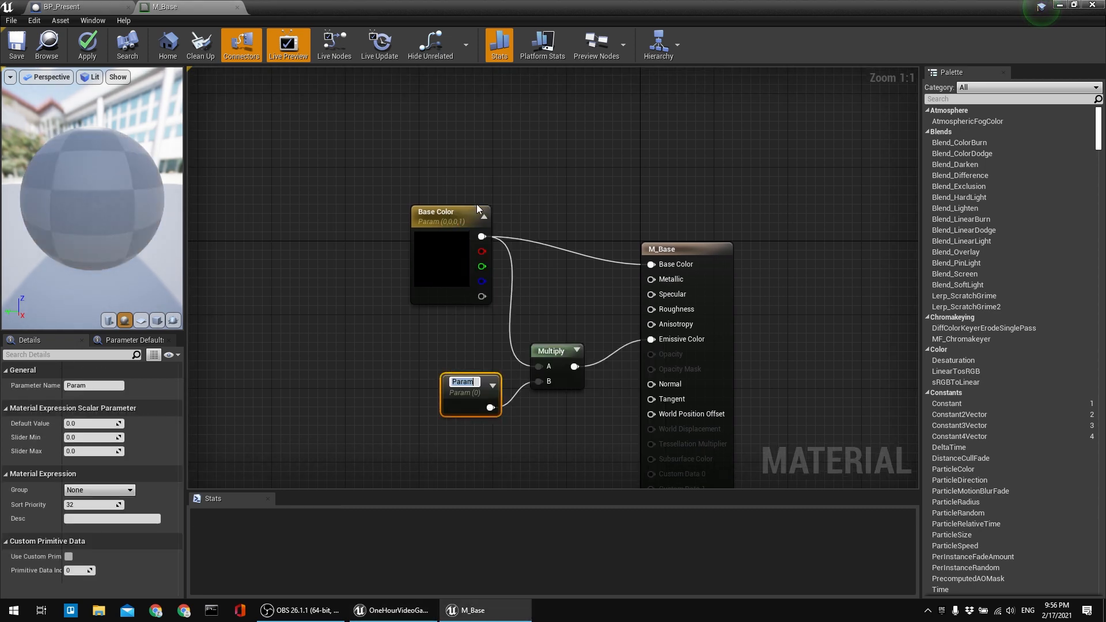
{"action": "type", "text": "E"}
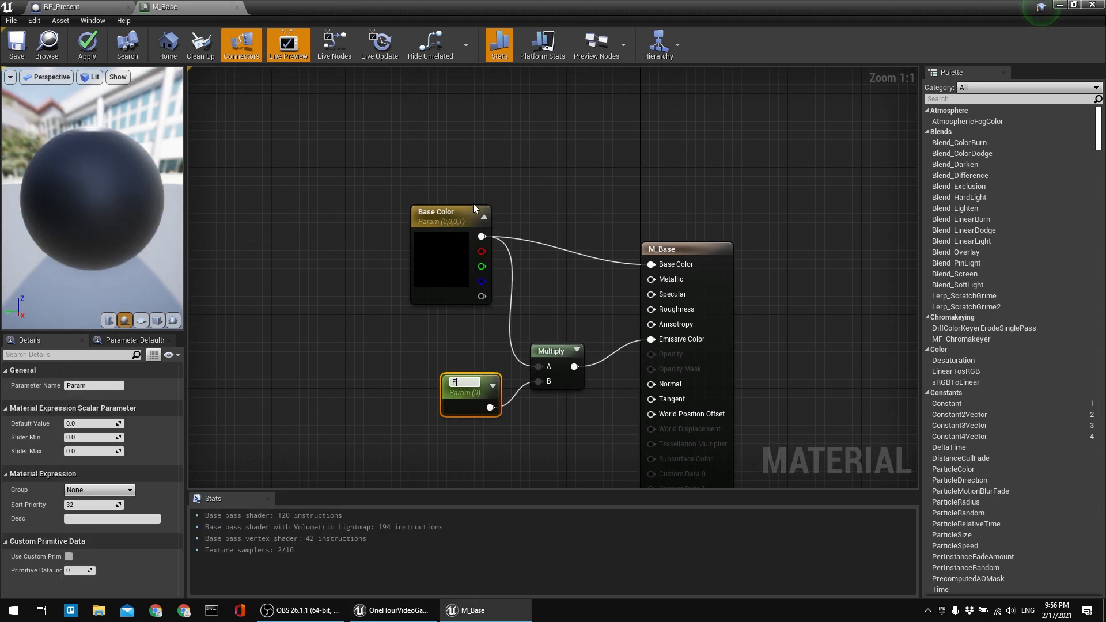
{"action": "type", "text": "missive strength"}
{"action": "key", "text": "Return"}
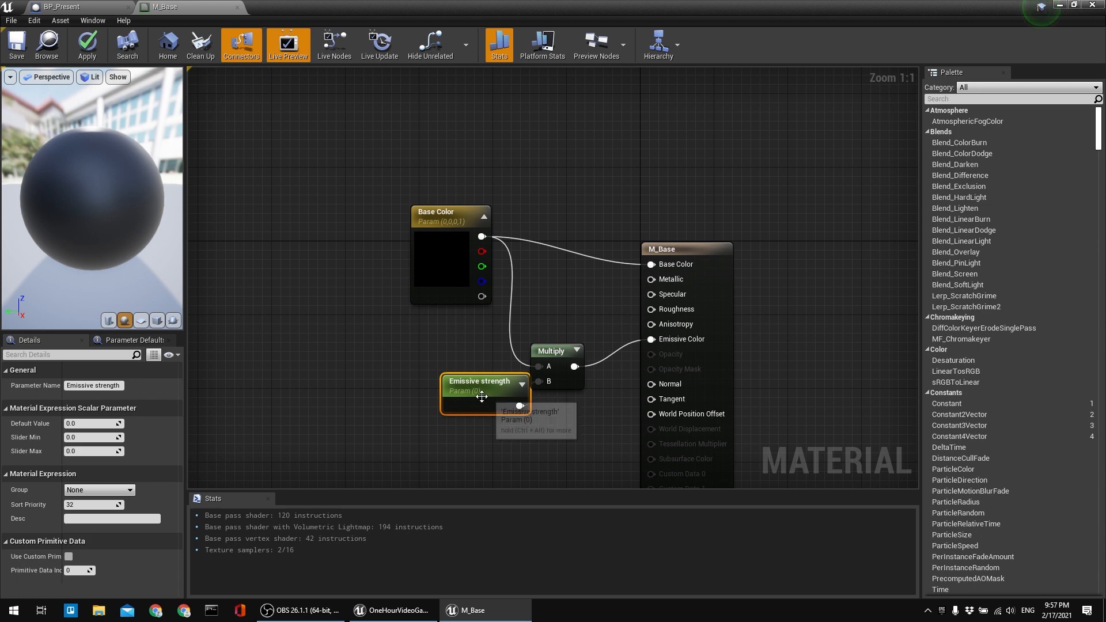
{"action": "left_click_drag", "start_coordinate": [482, 397], "coordinate": [451, 411]}
Set the Emissive strength parameter's default value to 1 and apply the material changes.
{"action": "left_click", "coordinate": [82, 423]}
{"action": "type", "text": "1"}
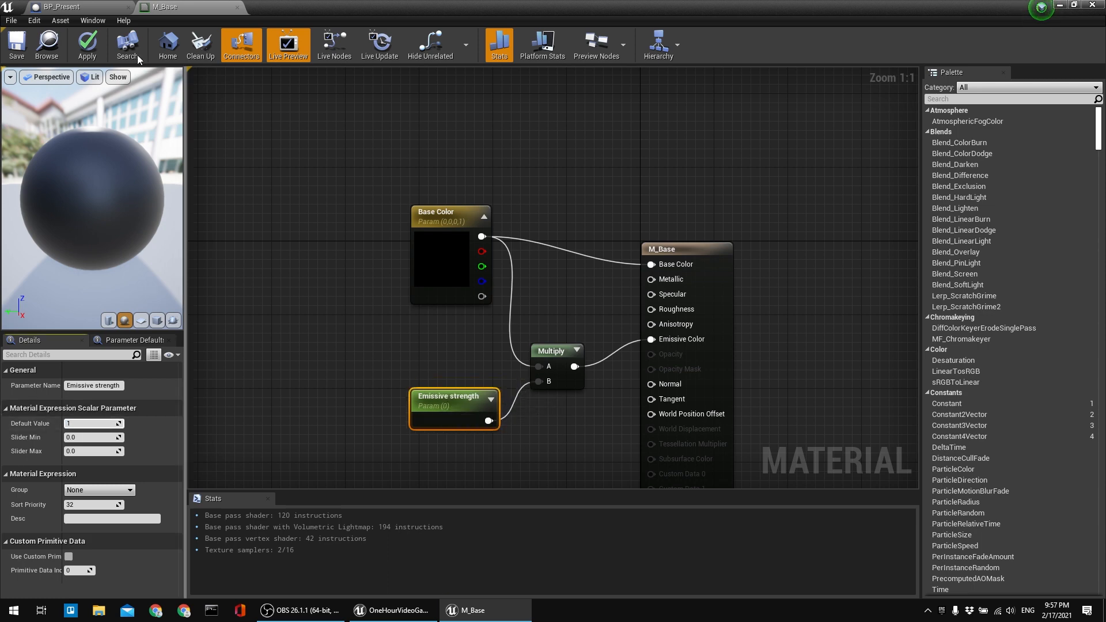
{"action": "left_click", "coordinate": [87, 45]}
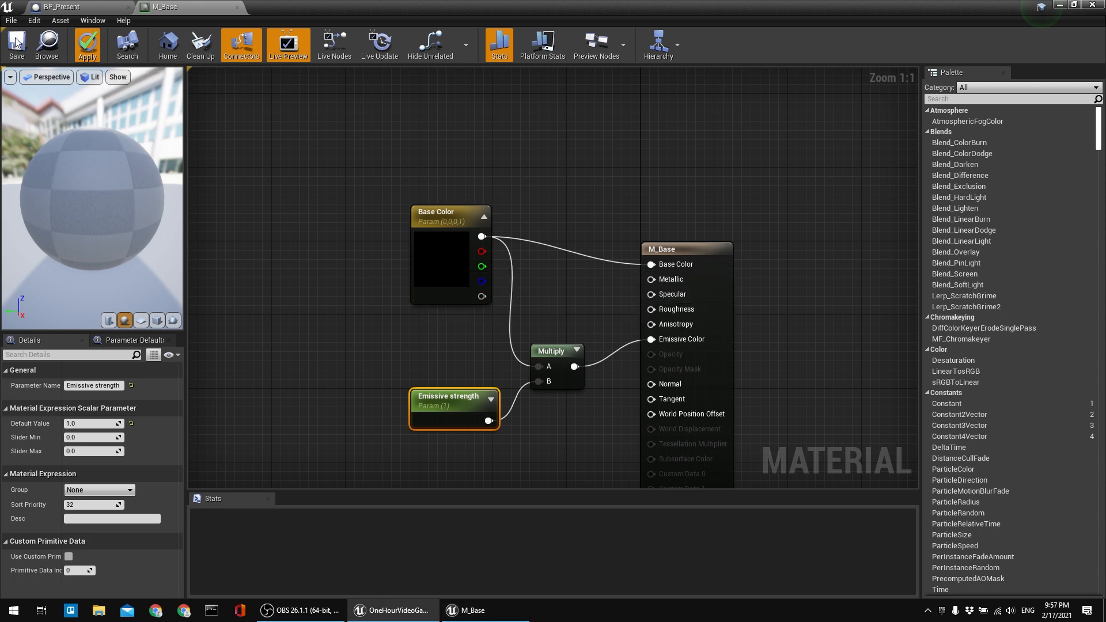
{"action": "right_click_drag", "start_coordinate": [516, 203], "coordinate": [502, 258]}
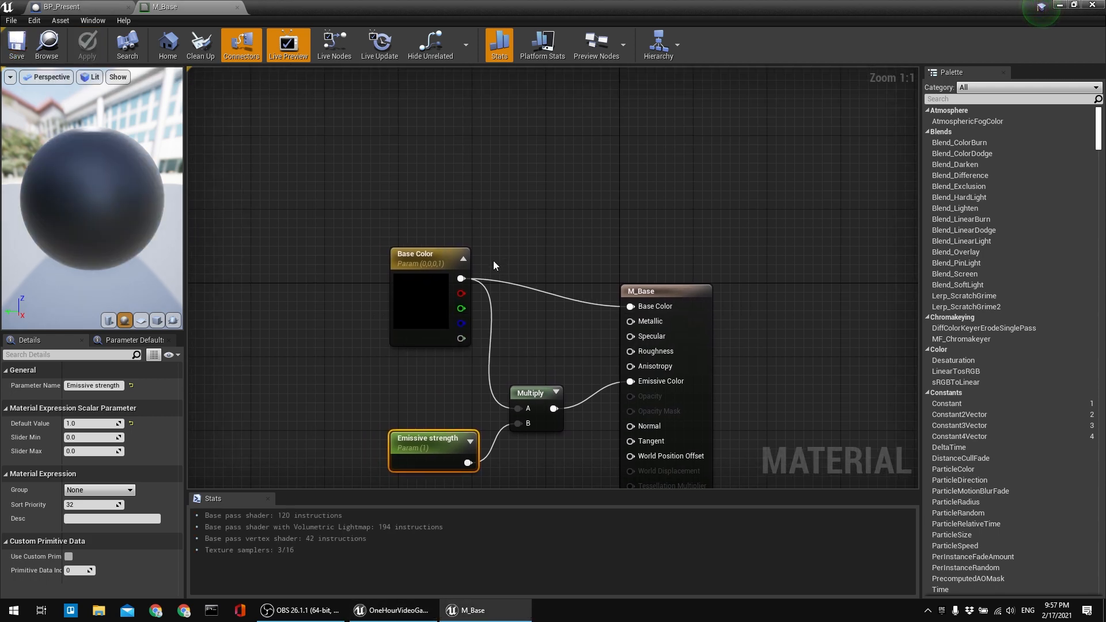
{"action": "left_click", "coordinate": [426, 263]}
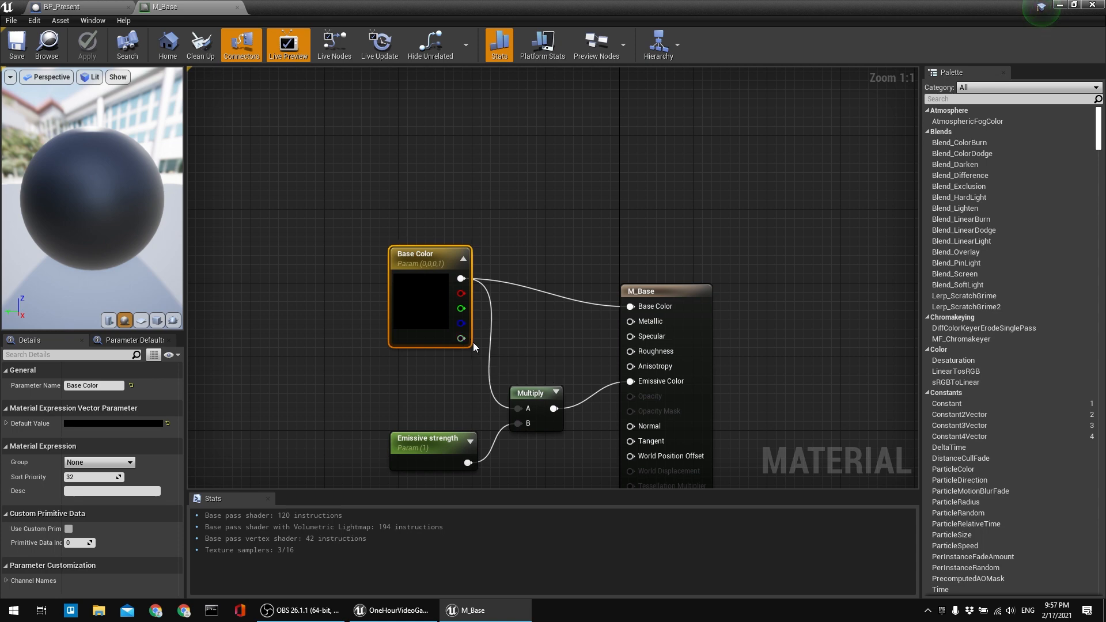
{"action": "left_click_drag", "start_coordinate": [462, 339], "coordinate": [488, 392]}
{"action": "left_click", "coordinate": [403, 371]}
{"action": "right_click_drag", "start_coordinate": [419, 379], "coordinate": [490, 397]}
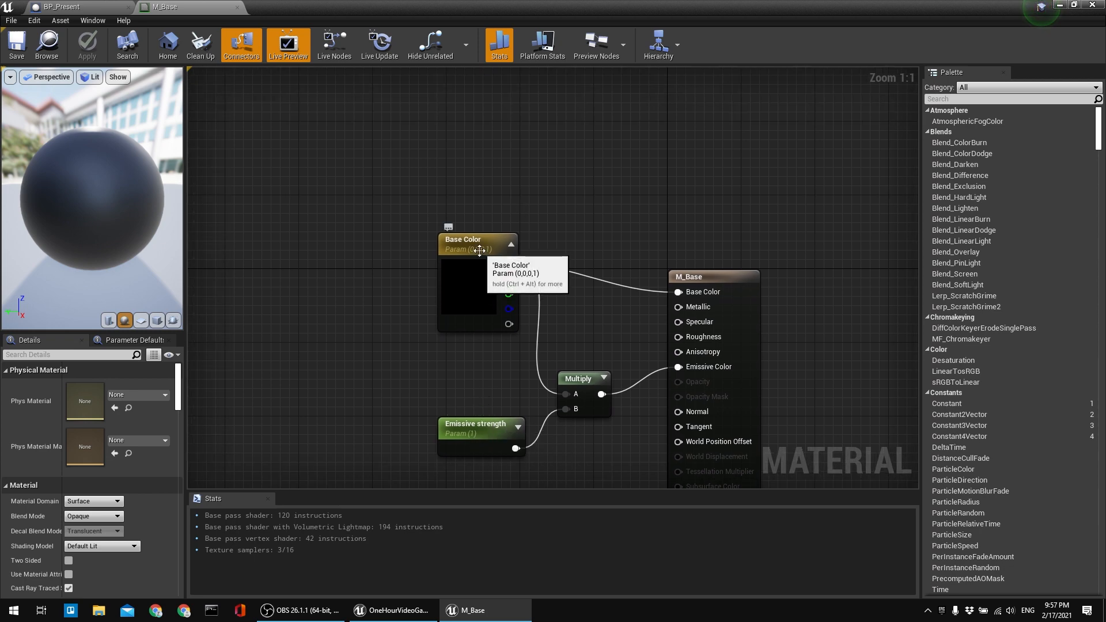
Set the Base Color parameter's default value to a bright green of about (0, 1, 0.305).
{"action": "left_click", "coordinate": [469, 245]}
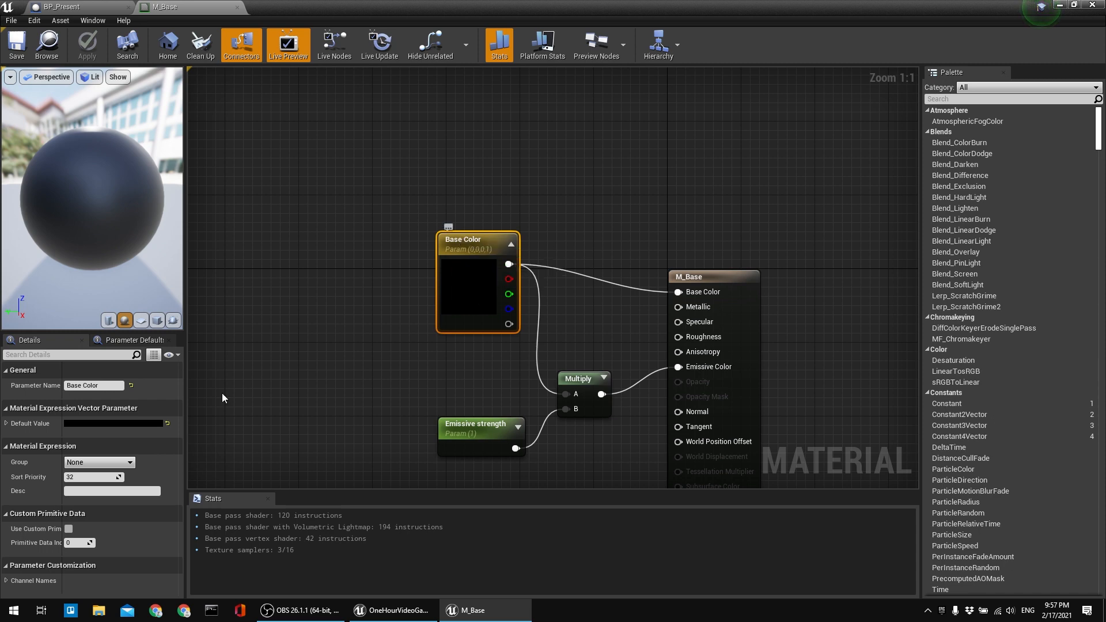
{"action": "left_click", "coordinate": [99, 423]}
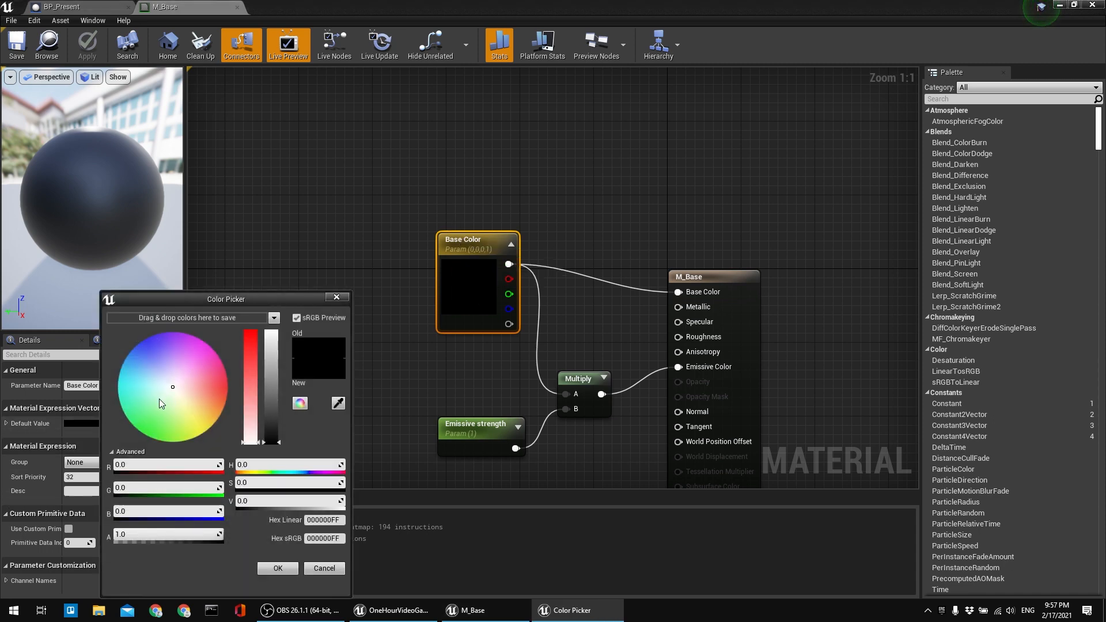
{"action": "left_click", "coordinate": [131, 424]}
{"action": "left_click_drag", "start_coordinate": [274, 373], "coordinate": [275, 327]}
{"action": "left_click", "coordinate": [278, 568]}
{"action": "mouse_move", "coordinate": [325, 299]}
{"action": "right_mouse_down"}
{"action": "mouse_move", "coordinate": [335, 334]}
{"action": "mouse_move", "coordinate": [315, 281]}
{"action": "right_mouse_up"}
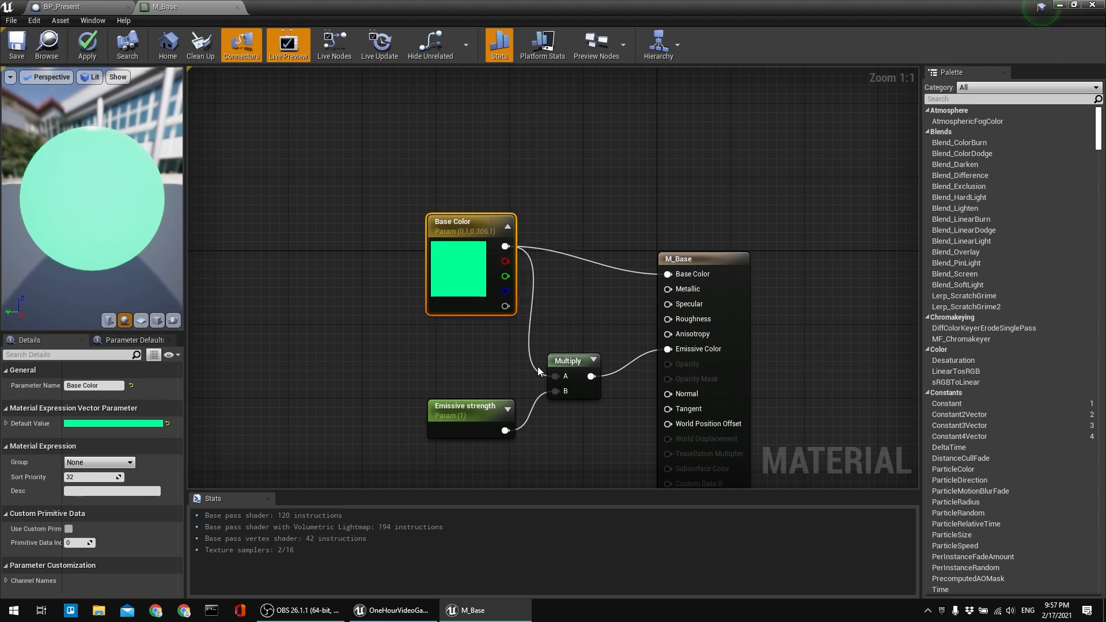
Apply the changes to the M_Base material and close its editor.
{"action": "left_click", "coordinate": [470, 406]}
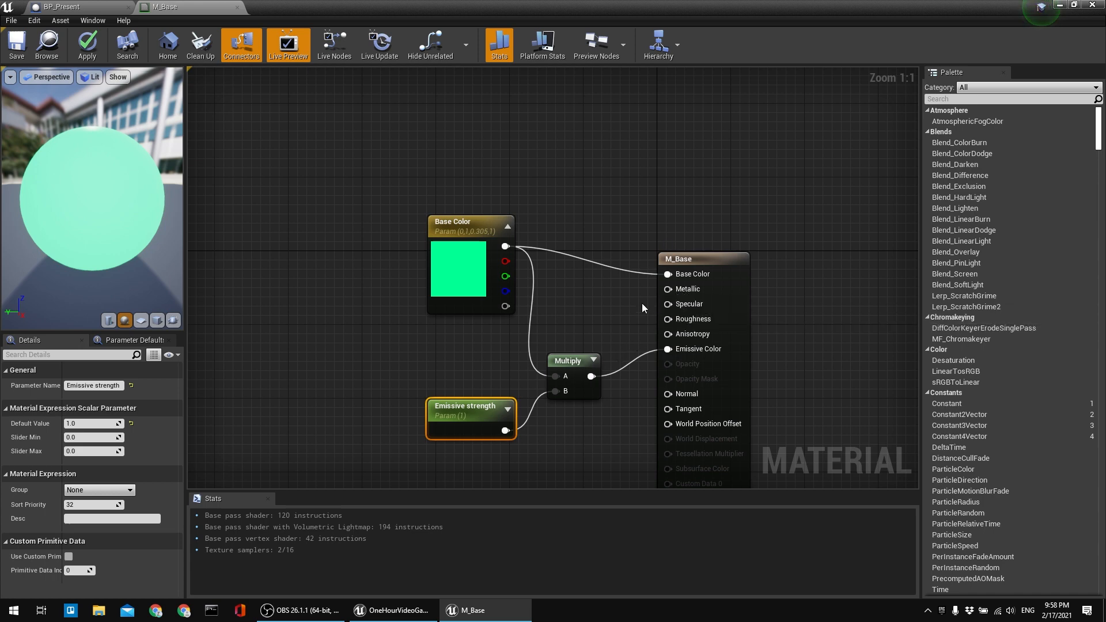
{"action": "right_click_drag", "start_coordinate": [635, 289], "coordinate": [636, 297]}
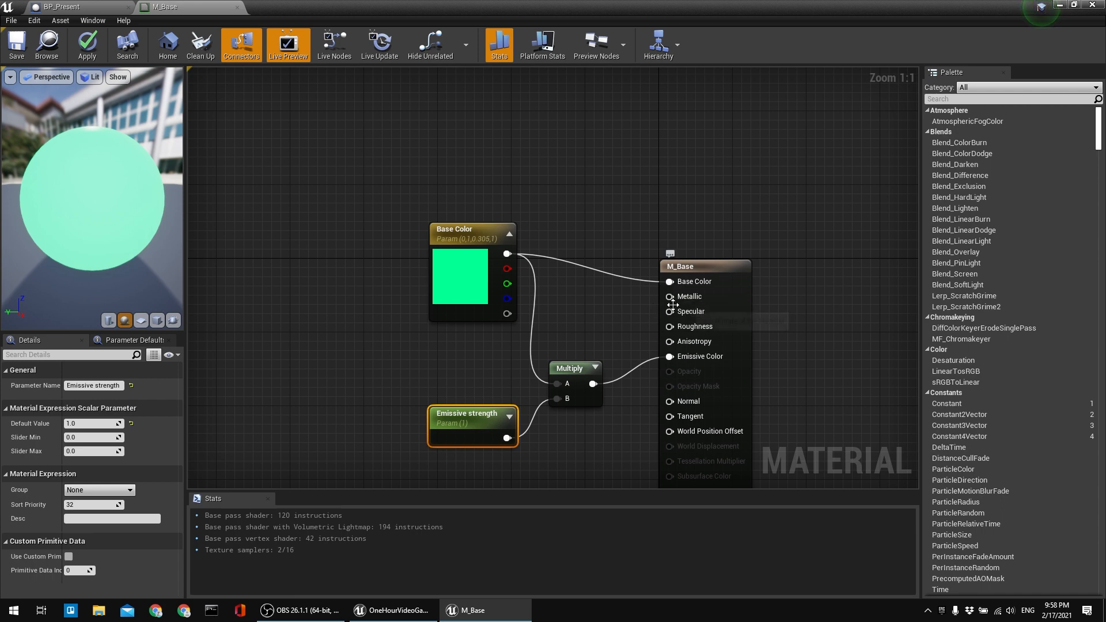
{"action": "right_click_drag", "start_coordinate": [621, 321], "coordinate": [596, 302]}
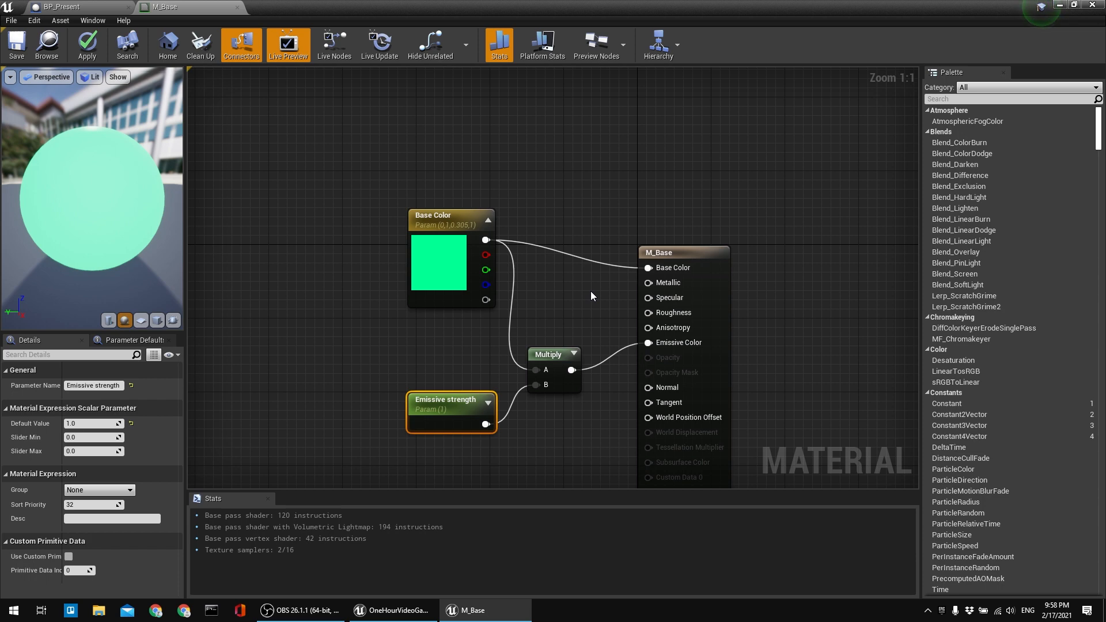
{"action": "left_click", "coordinate": [86, 51]}
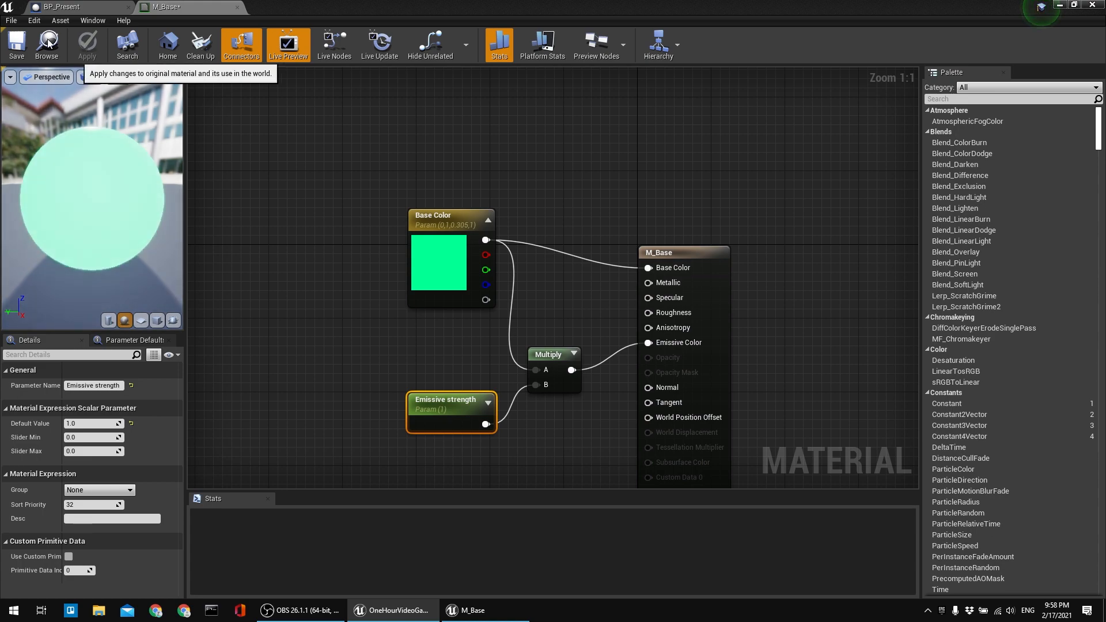
{"action": "left_click", "coordinate": [237, 8]}
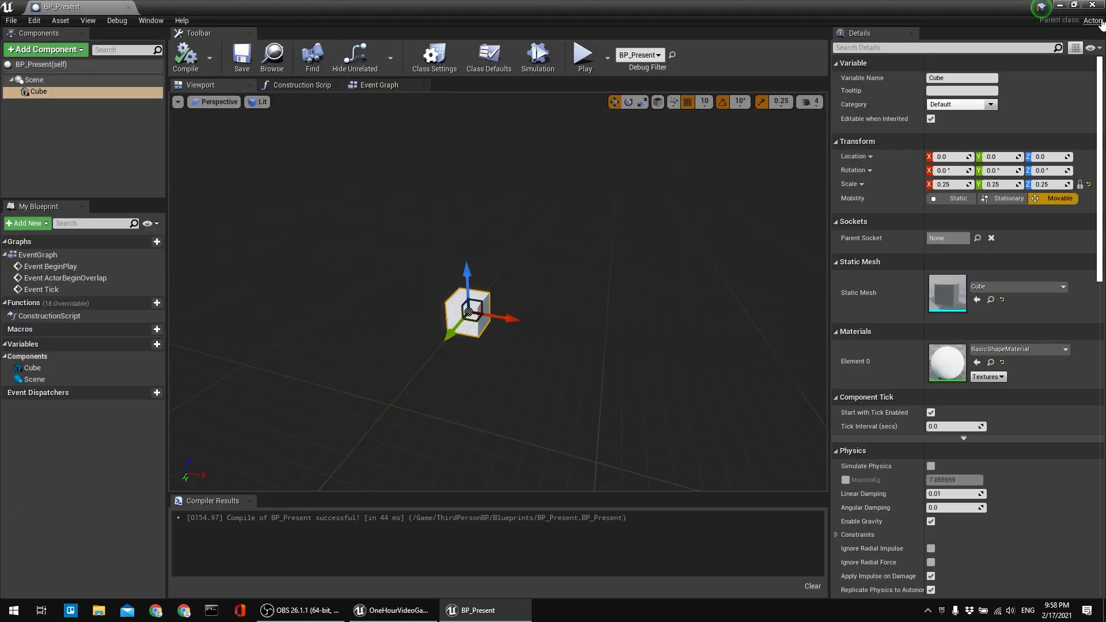
Create a material instance of M_Base in the Materials folder and name it MI_Present.
{"action": "left_click", "coordinate": [1061, 4]}
{"action": "left_click", "coordinate": [206, 524]}
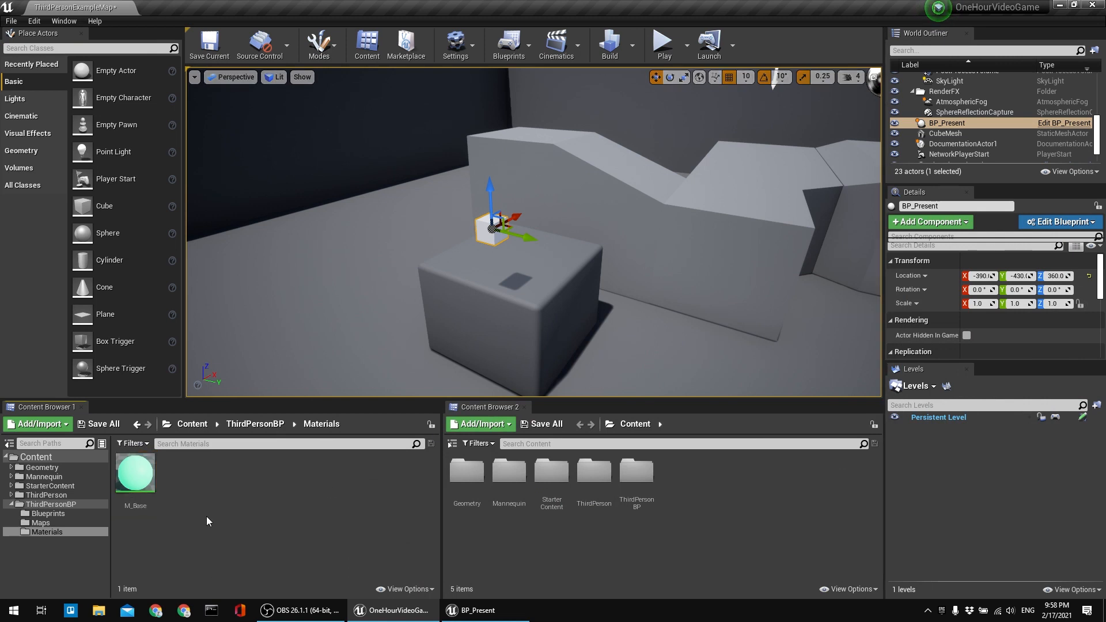
{"action": "right_click", "coordinate": [136, 473]}
{"action": "left_click", "coordinate": [200, 185]}
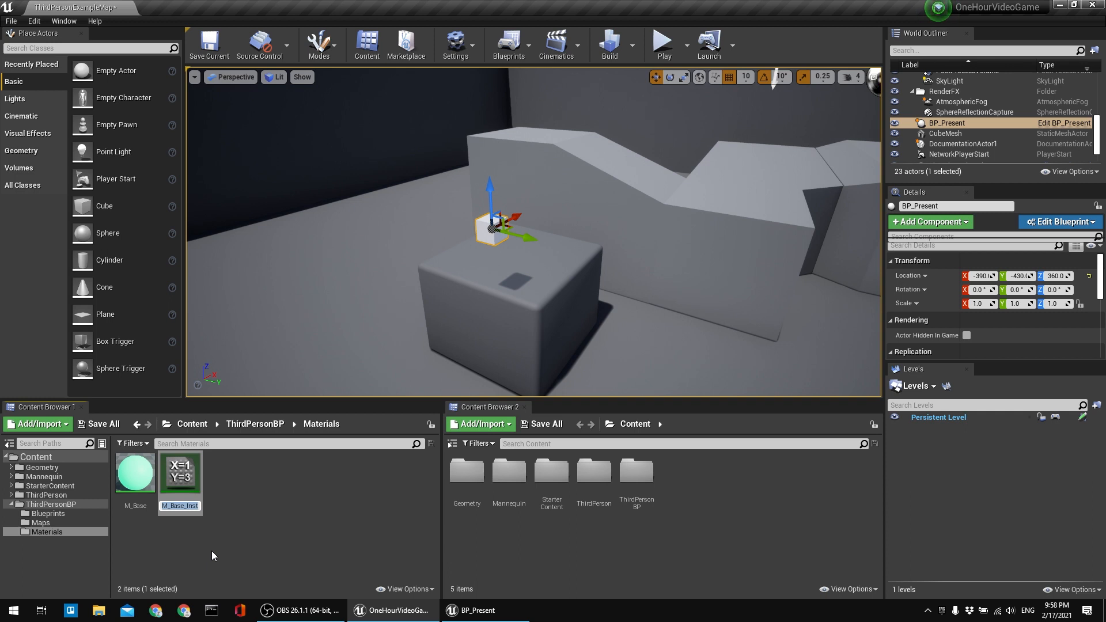
{"action": "type", "text": "MI_Present"}
{"action": "key", "text": "Return"}
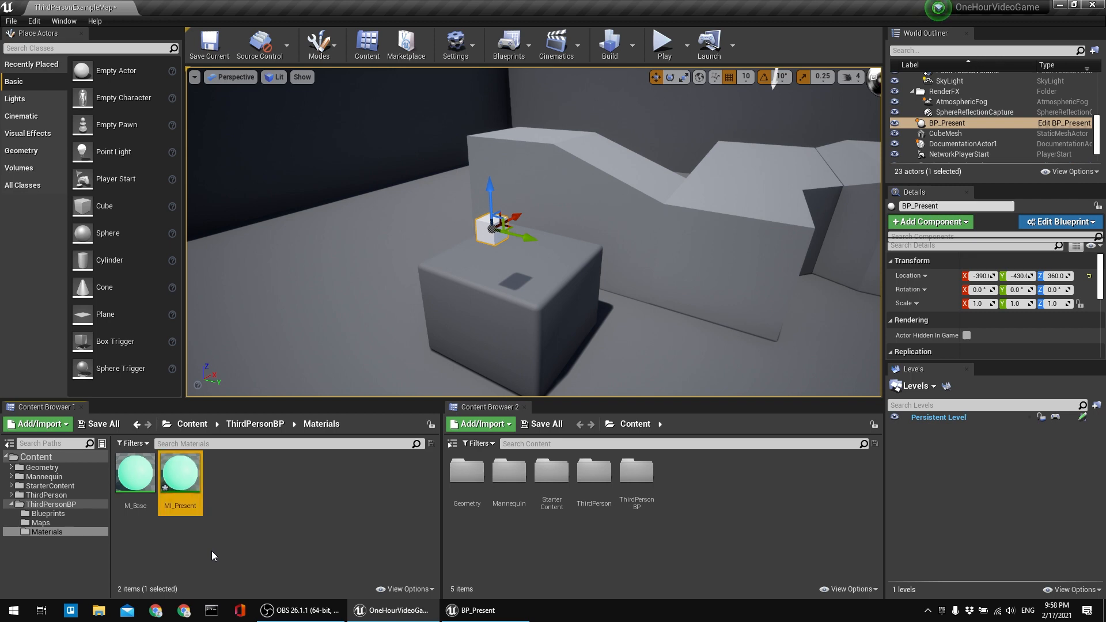
Open MI_Present and override its Base Color with a green of about (0, 0.703, 0.085).
{"action": "double_click", "coordinate": [179, 479]}
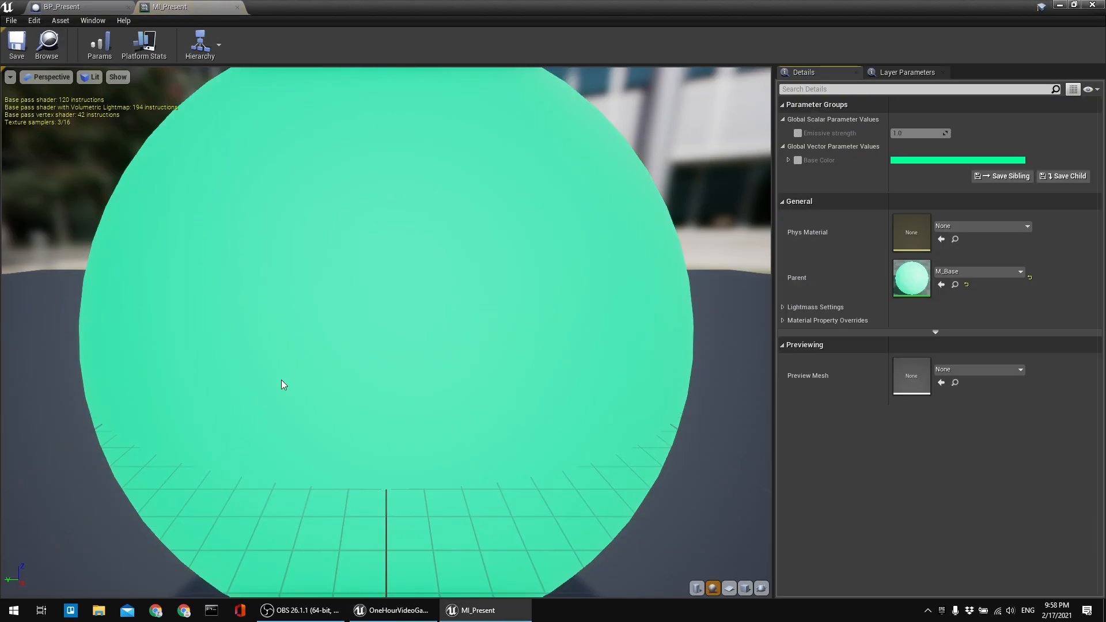
{"action": "right_click_drag", "start_coordinate": [287, 304], "coordinate": [287, 323]}
{"action": "left_click_drag", "start_coordinate": [287, 304], "coordinate": [460, 157]}
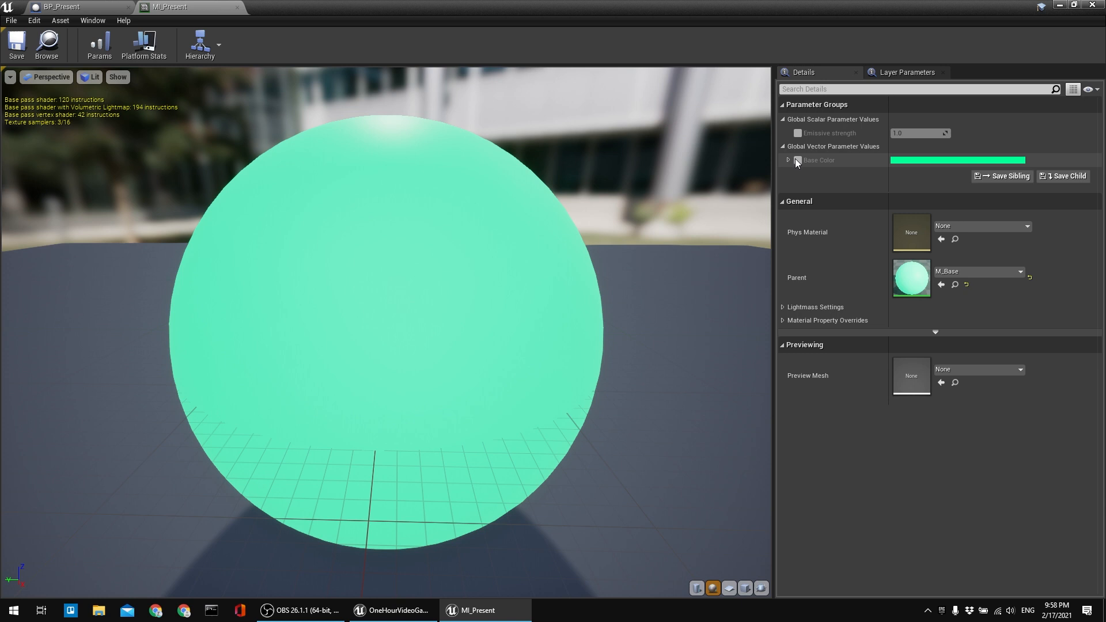
{"action": "left_click", "coordinate": [915, 160]}
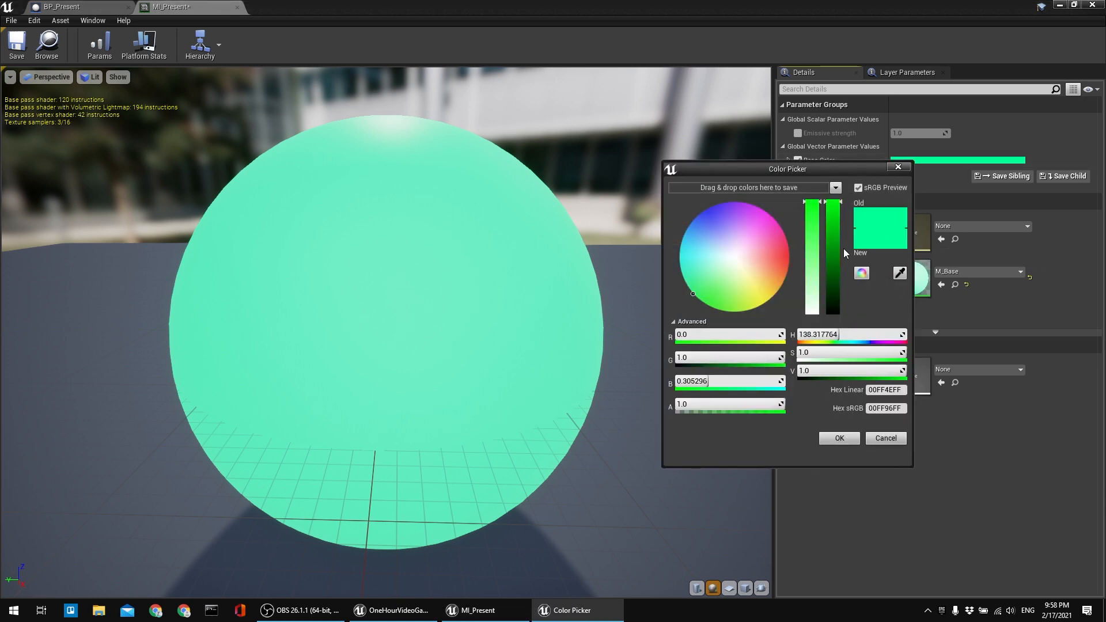
{"action": "left_click", "coordinate": [832, 236]}
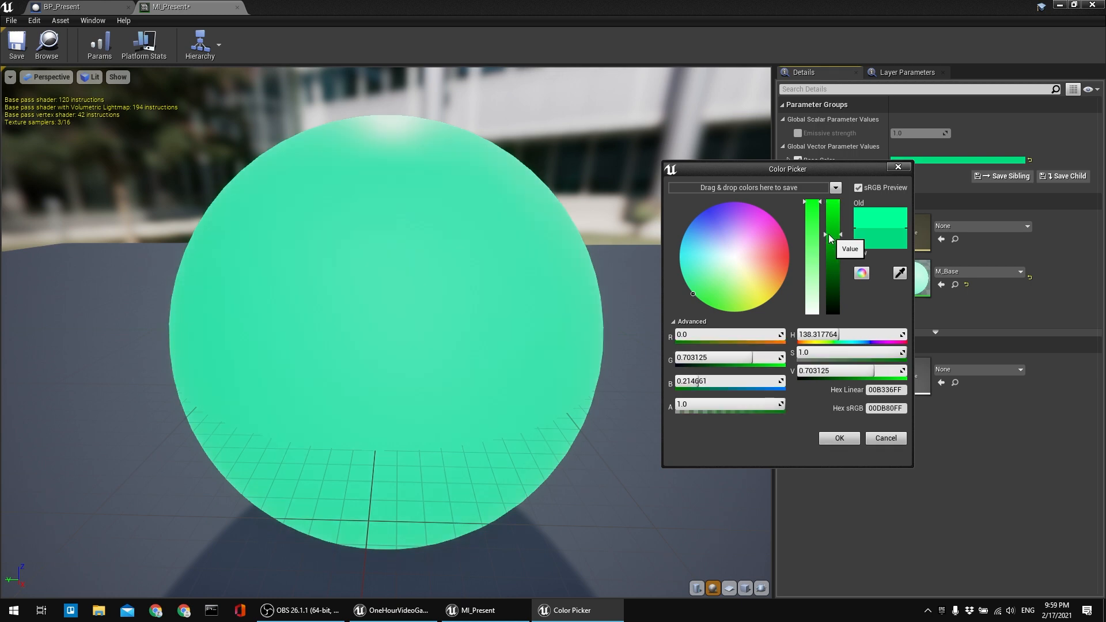
{"action": "left_click", "coordinate": [812, 206]}
{"action": "left_click_drag", "start_coordinate": [694, 292], "coordinate": [701, 301]}
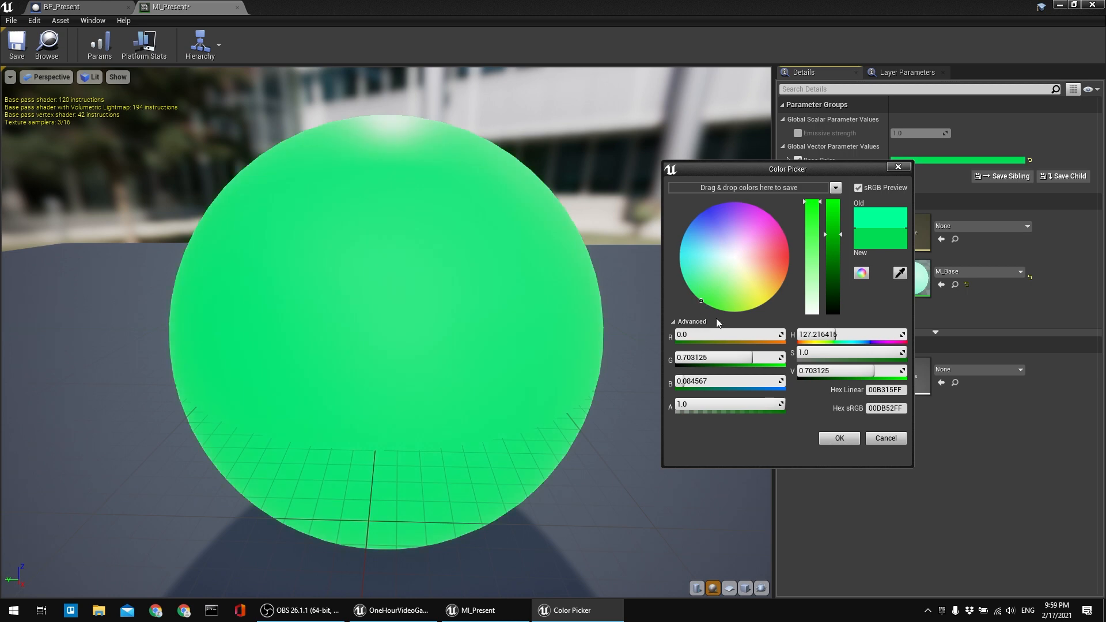
{"action": "left_click", "coordinate": [841, 438]}
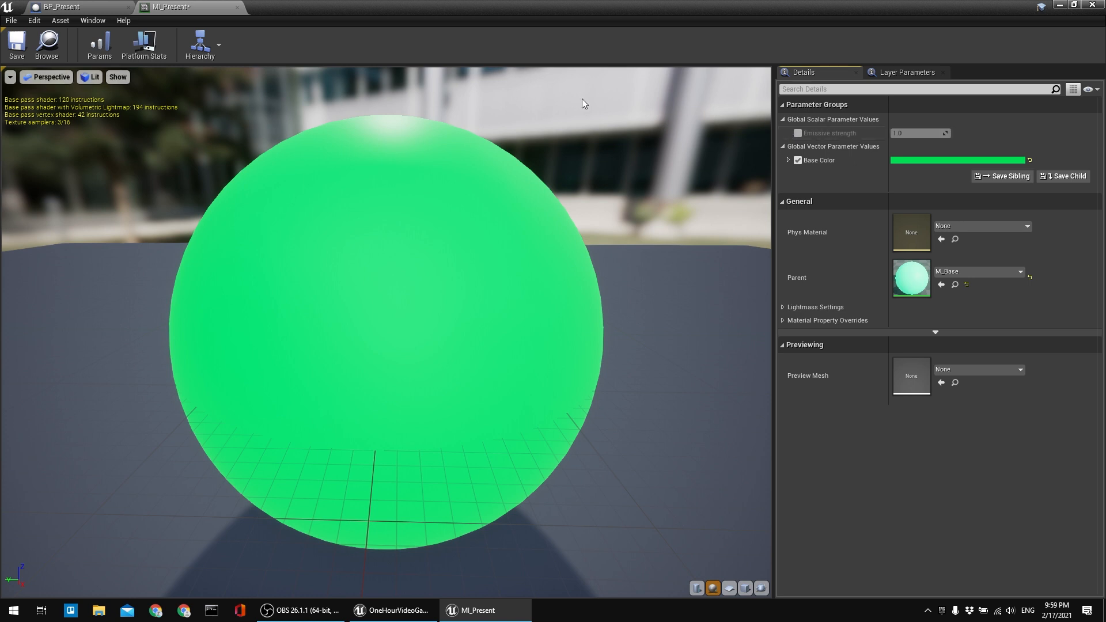
Save MI_Present and copy its green Base Color value.
{"action": "left_click", "coordinate": [17, 45]}
{"action": "left_click", "coordinate": [47, 45]}
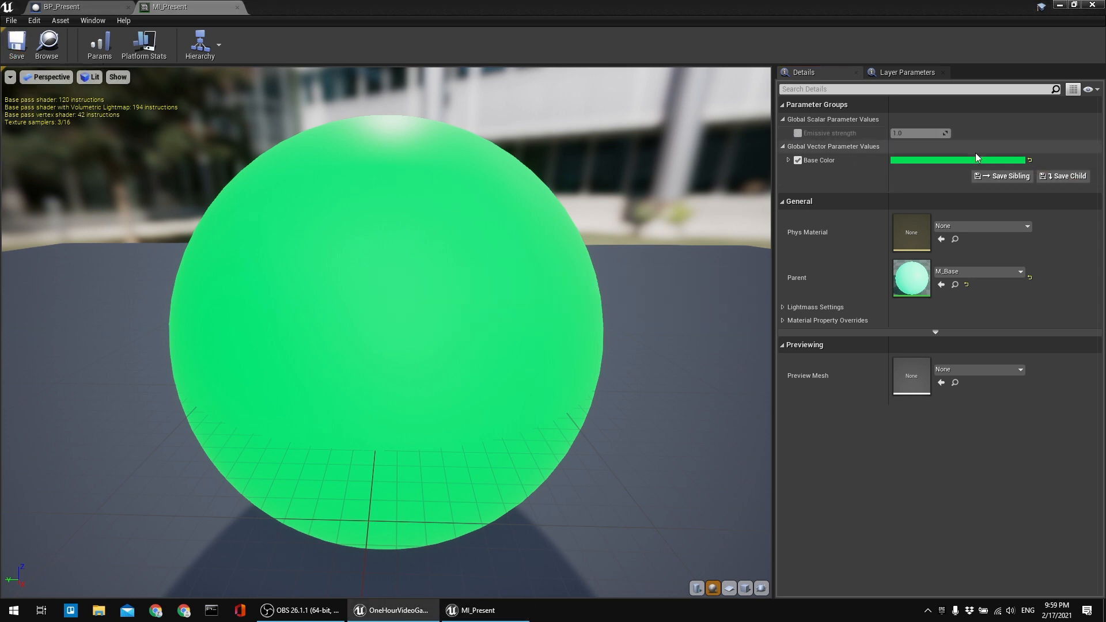
{"action": "right_click", "coordinate": [960, 160]}
{"action": "left_click", "coordinate": [984, 202]}
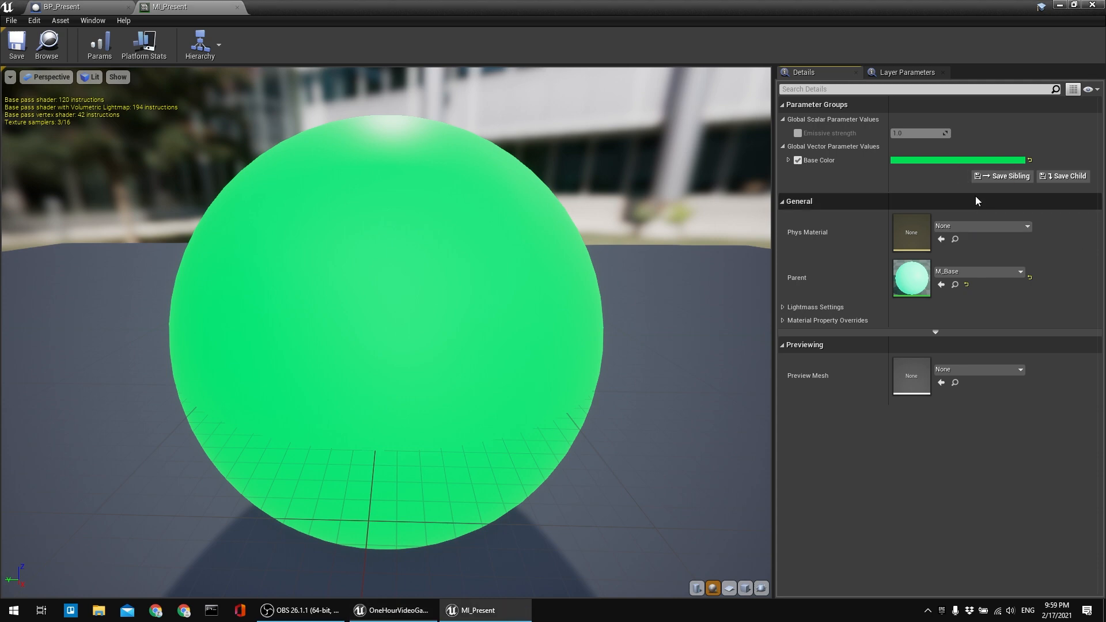
Change MI_Present's Base Color to a pure red of about (0.802, 0, 0), save it, and return to the level editor.
{"action": "left_click", "coordinate": [911, 160]}
{"action": "mouse_move", "coordinate": [696, 299]}
{"action": "left_mouse_down"}
{"action": "mouse_move", "coordinate": [785, 270]}
{"action": "mouse_move", "coordinate": [839, 225]}
{"action": "left_mouse_up"}
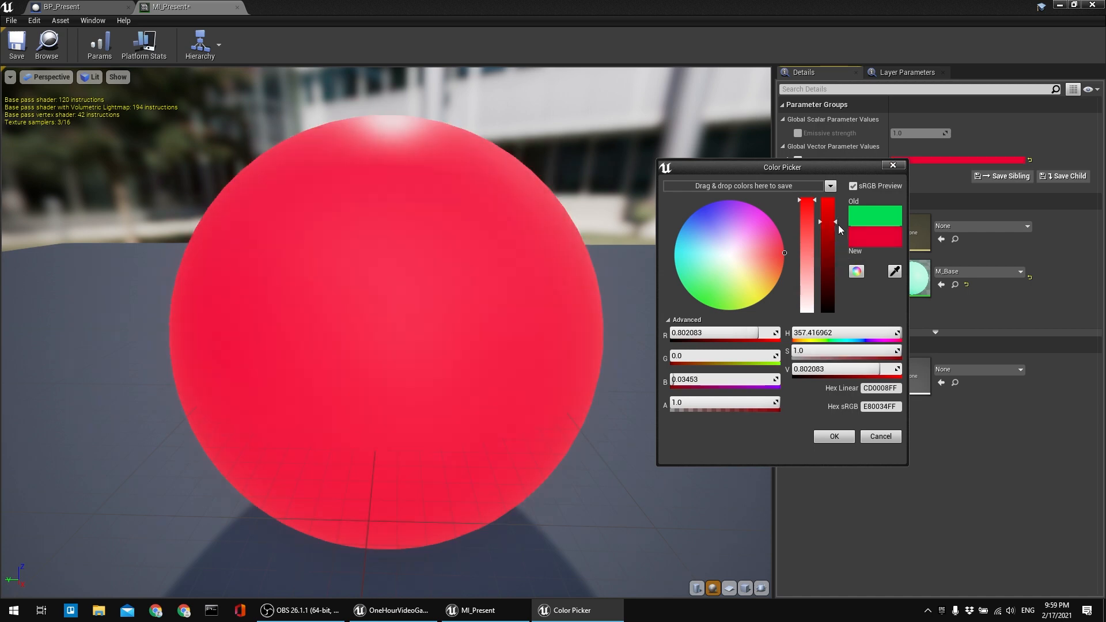
{"action": "left_click_drag", "start_coordinate": [719, 380], "coordinate": [696, 381]}
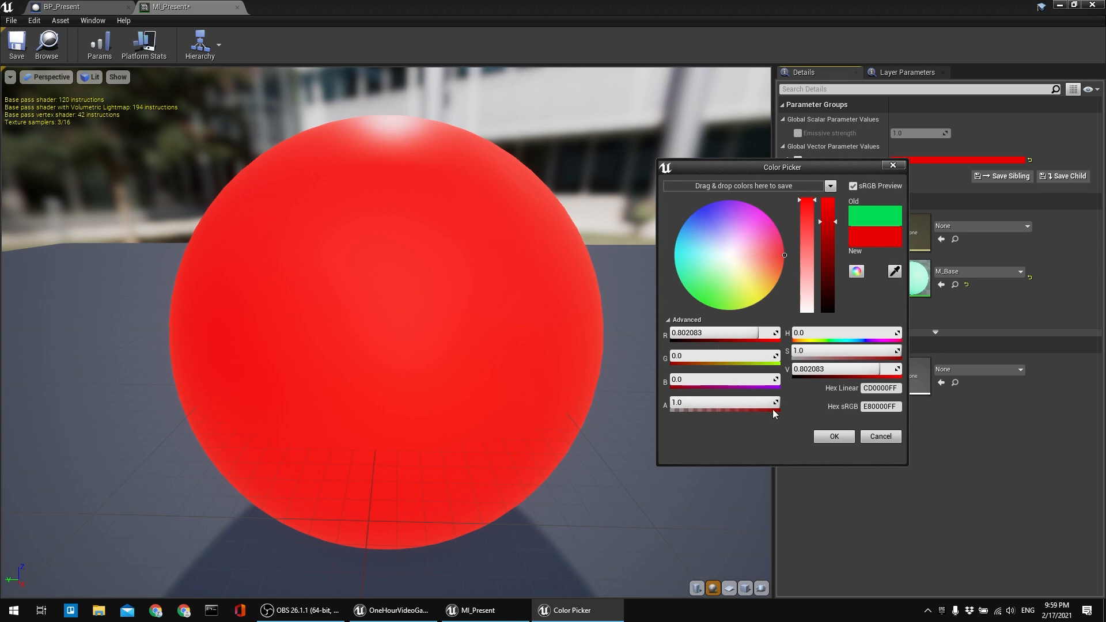
{"action": "left_click", "coordinate": [825, 434]}
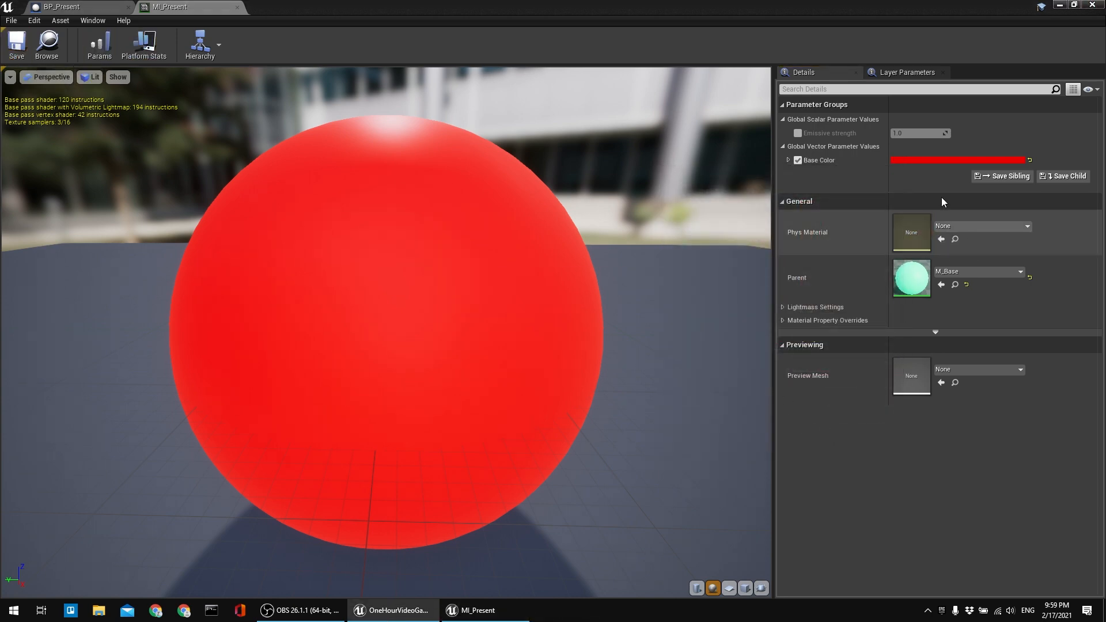
{"action": "left_click", "coordinate": [1061, 4]}
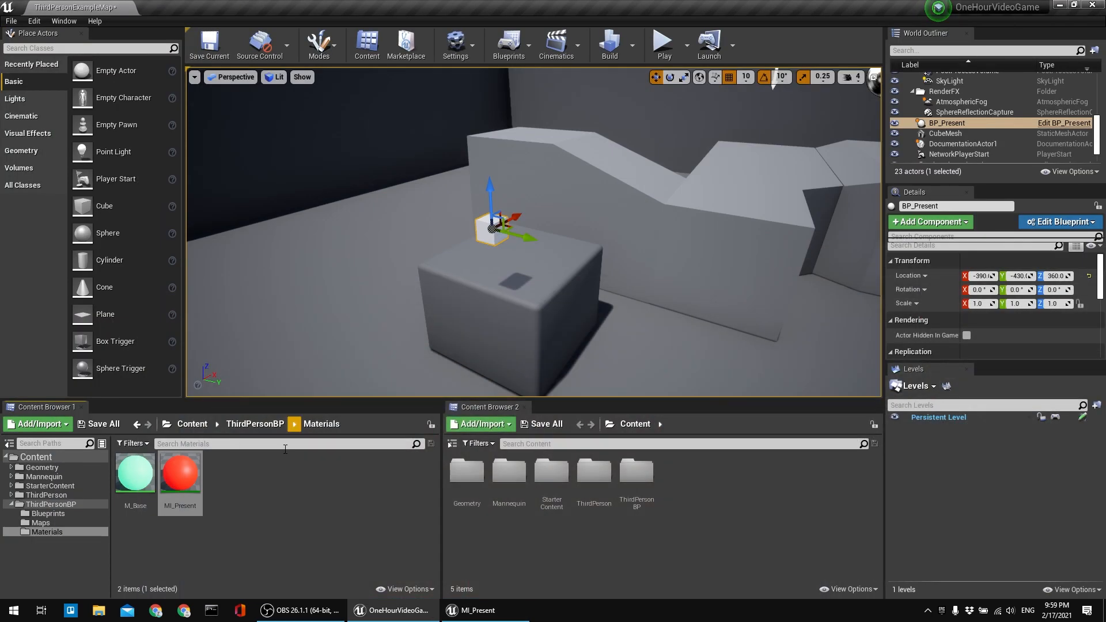
Duplicate the MI_Present material instance and name the copy MI_Life.
{"action": "left_click", "coordinate": [178, 480]}
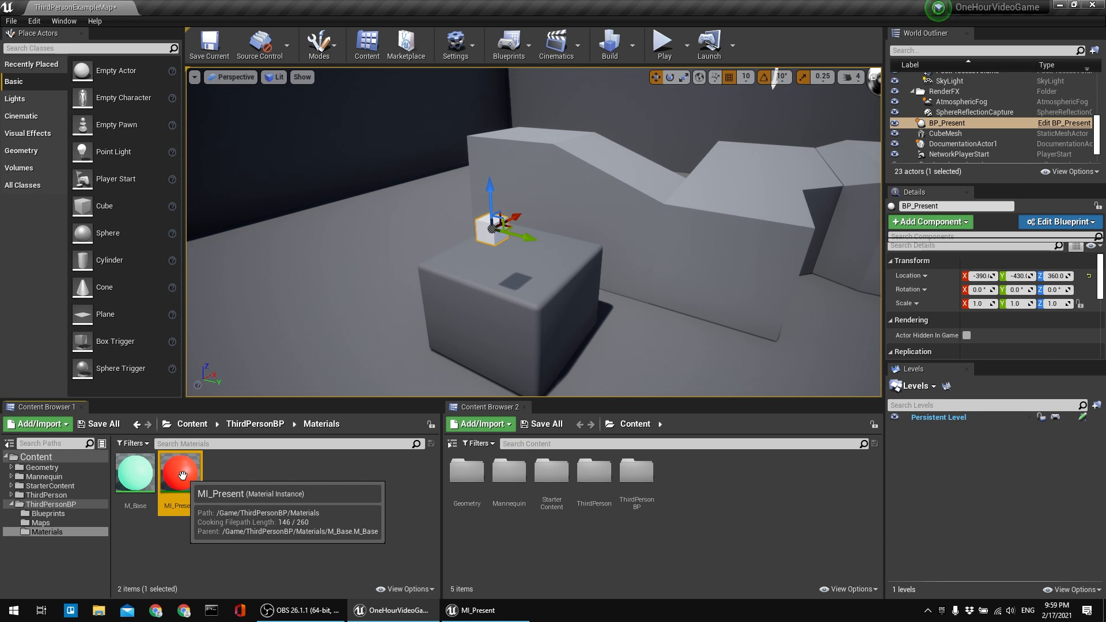
{"action": "right_click", "coordinate": [185, 472]}
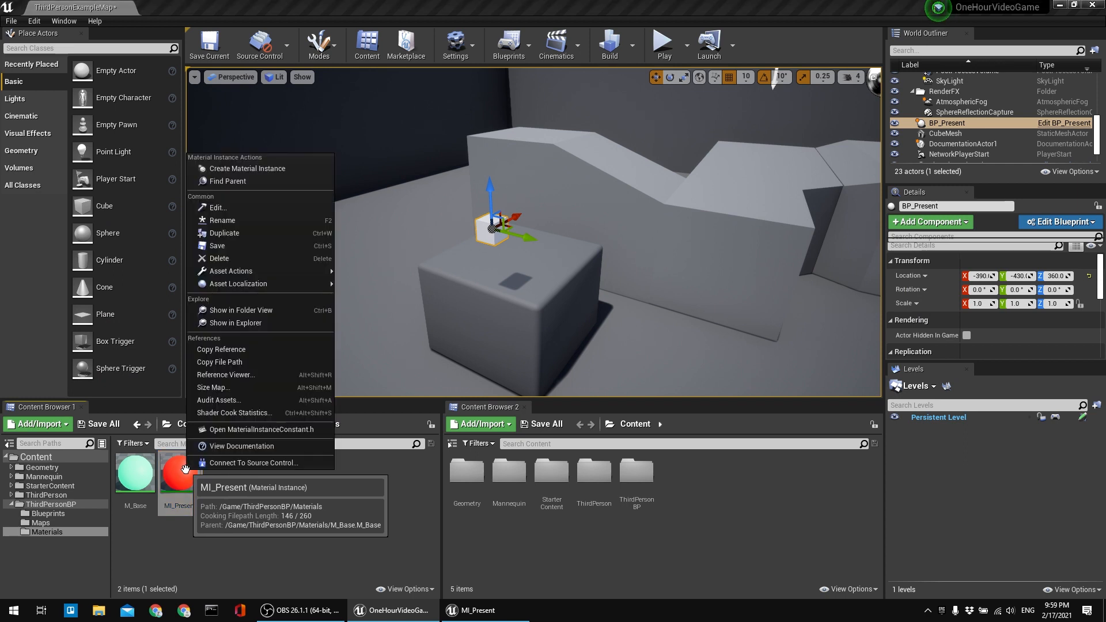
{"action": "left_click", "coordinate": [229, 233]}
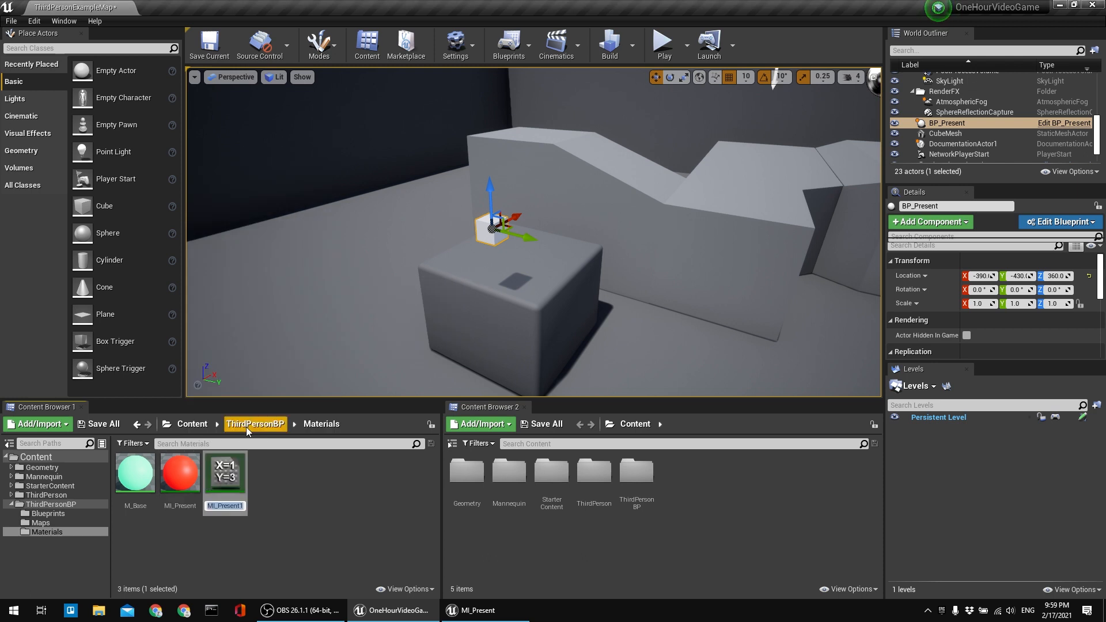
{"action": "type", "text": "MI_Life"}
{"action": "key", "text": "Return"}
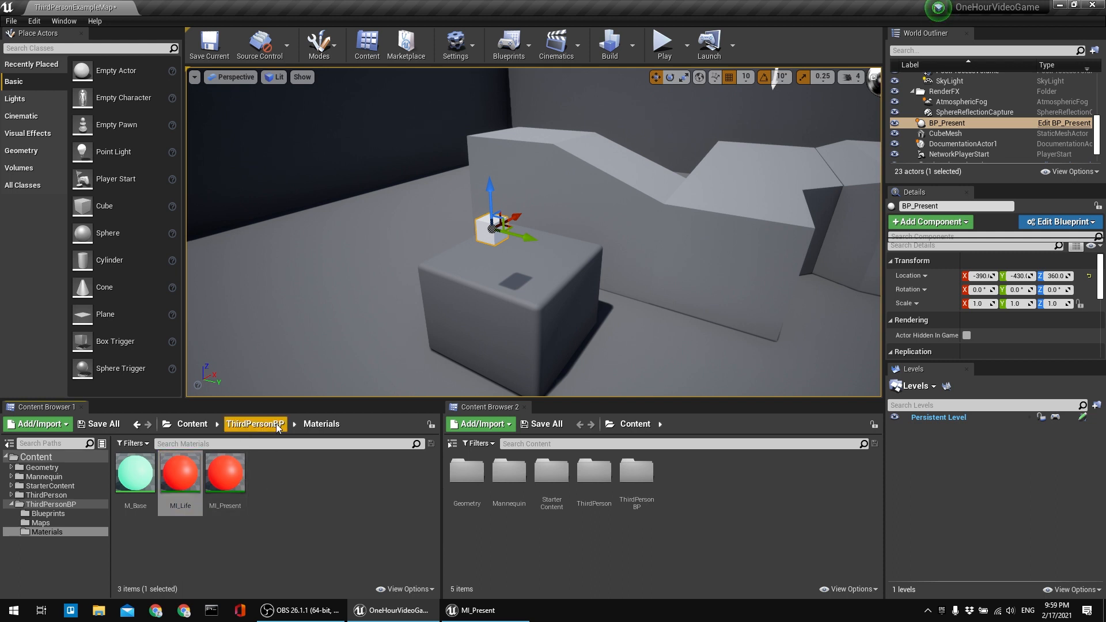
Open MI_Life and paste the copied green into its Base Color.
{"action": "double_click", "coordinate": [176, 477]}
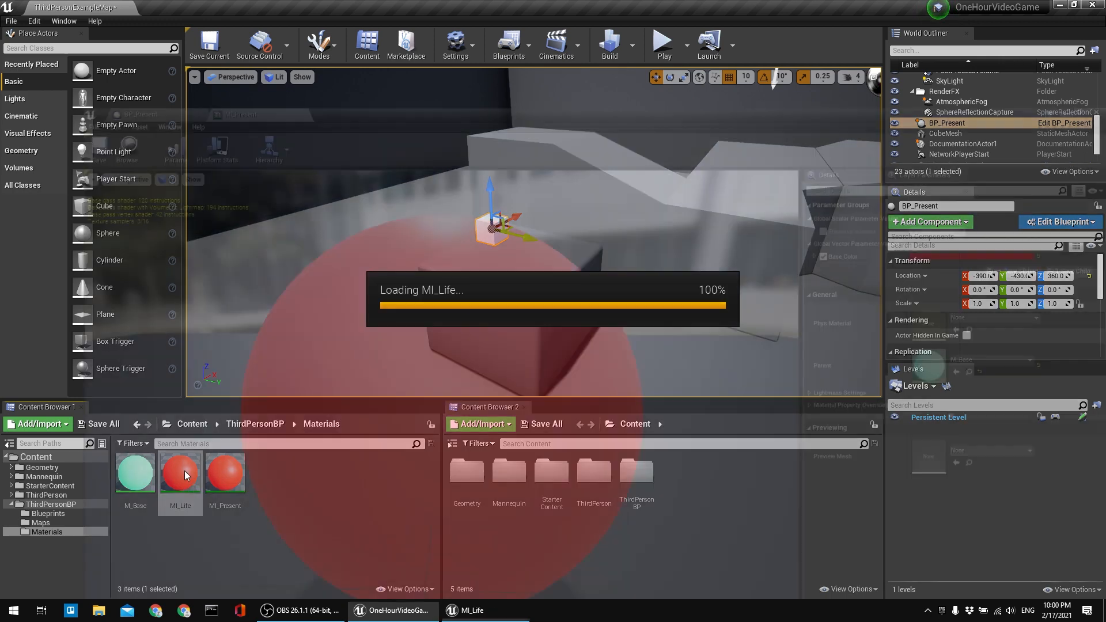
{"action": "scroll", "coordinate": [320, 335], "scroll_direction": "down", "scroll_amount": 5}
{"action": "left_click_drag", "start_coordinate": [321, 334], "coordinate": [416, 231]}
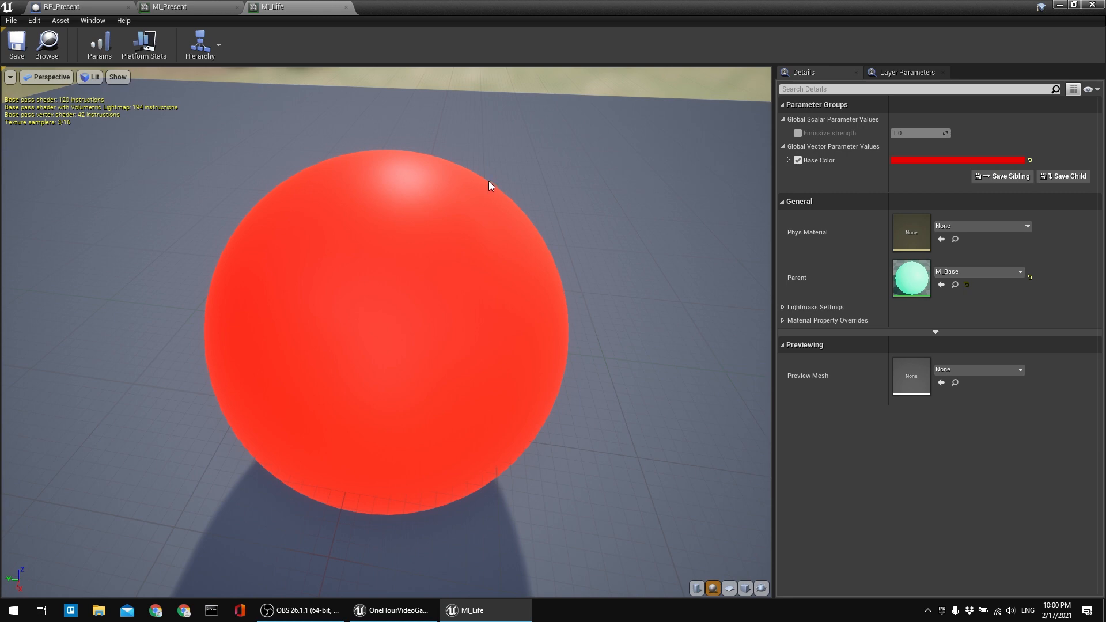
{"action": "right_click", "coordinate": [925, 160]}
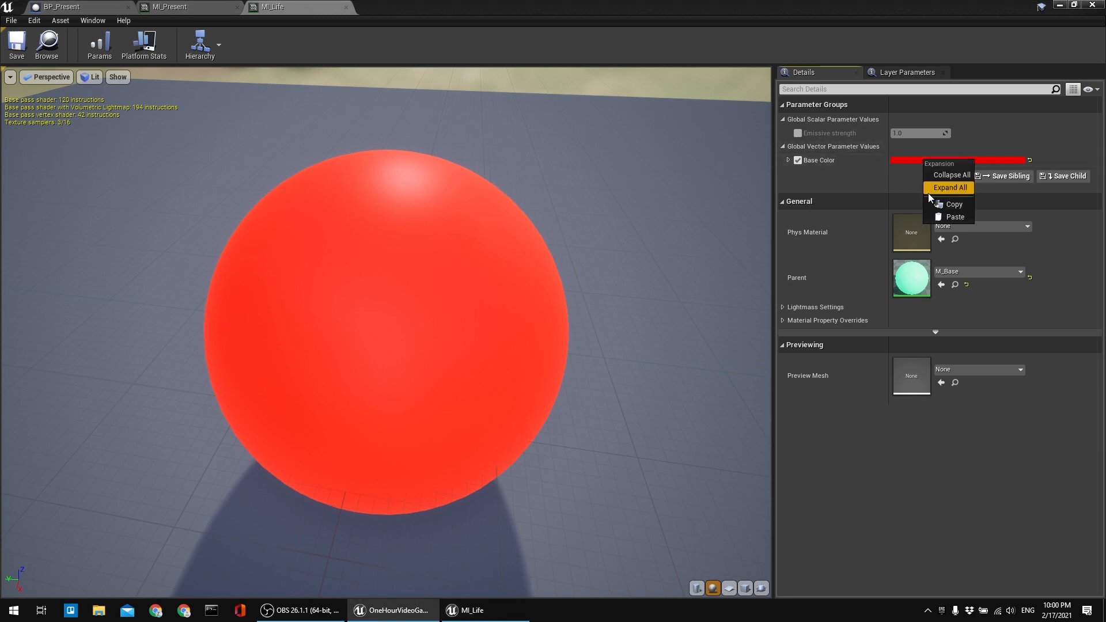
{"action": "left_click", "coordinate": [951, 217]}
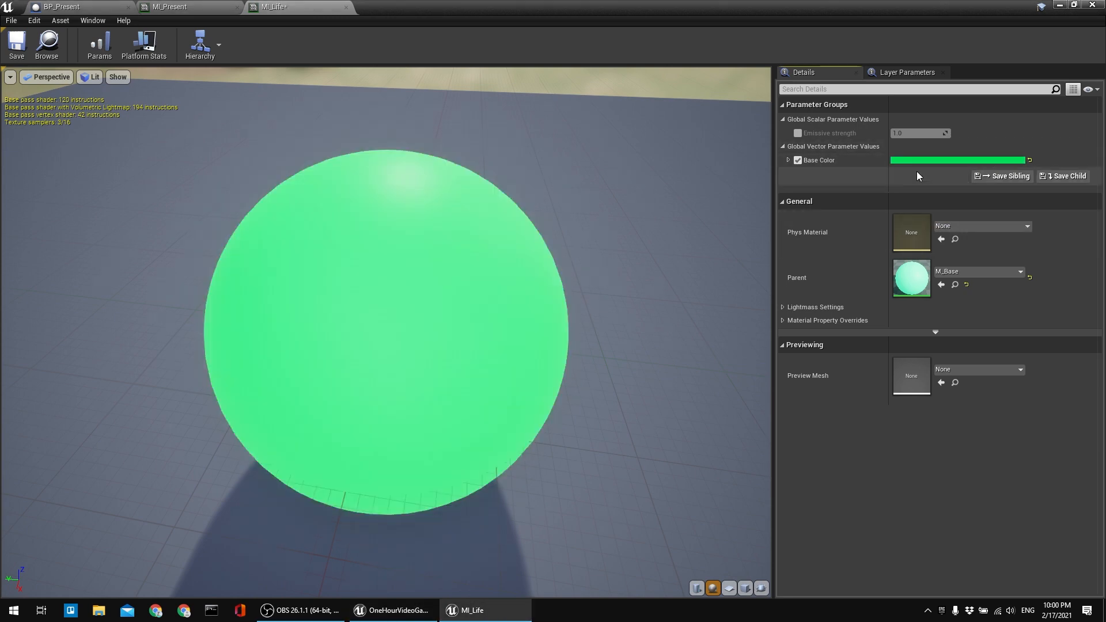
Enable the Emissive strength override on MI_Life and set it to 5.
{"action": "left_click", "coordinate": [798, 133]}
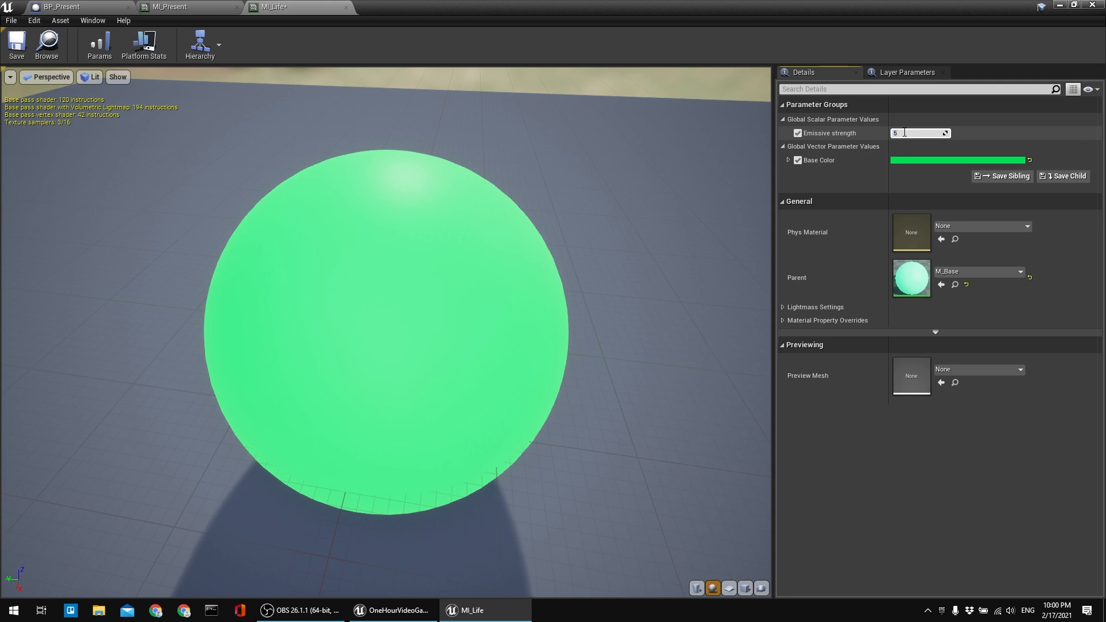
{"action": "left_click", "coordinate": [904, 133]}
{"action": "type", "text": "5"}
{"action": "key", "text": "Return"}
Darken MI_Life's Base Color to a brightness value of about 0.333 and save the instance.
{"action": "left_click", "coordinate": [915, 161]}
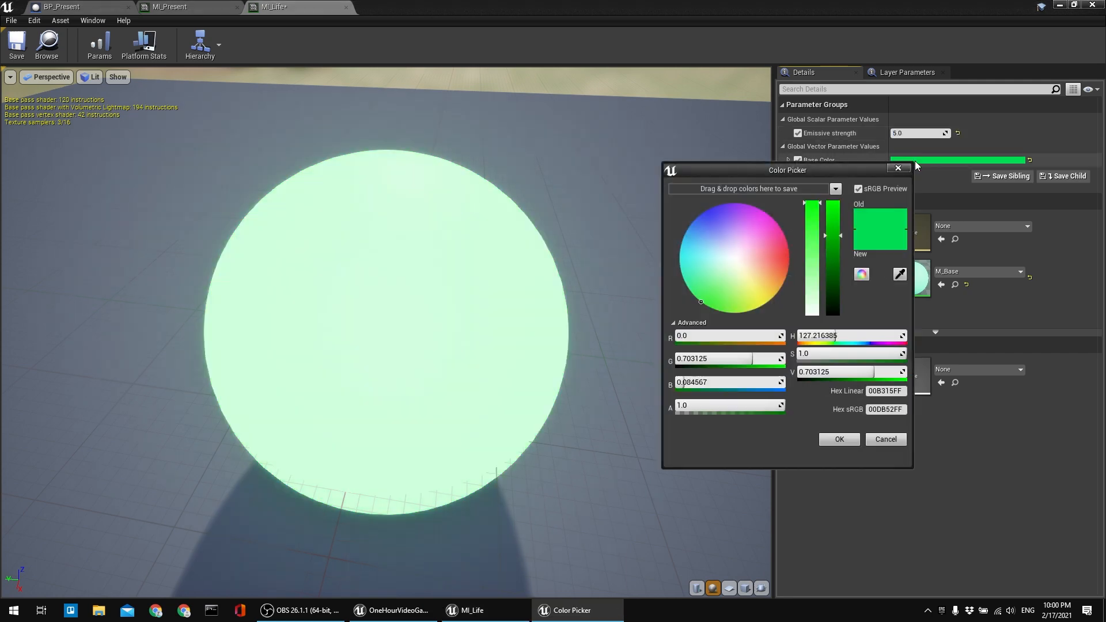
{"action": "left_click_drag", "start_coordinate": [835, 237], "coordinate": [841, 276]}
{"action": "left_click", "coordinate": [840, 439]}
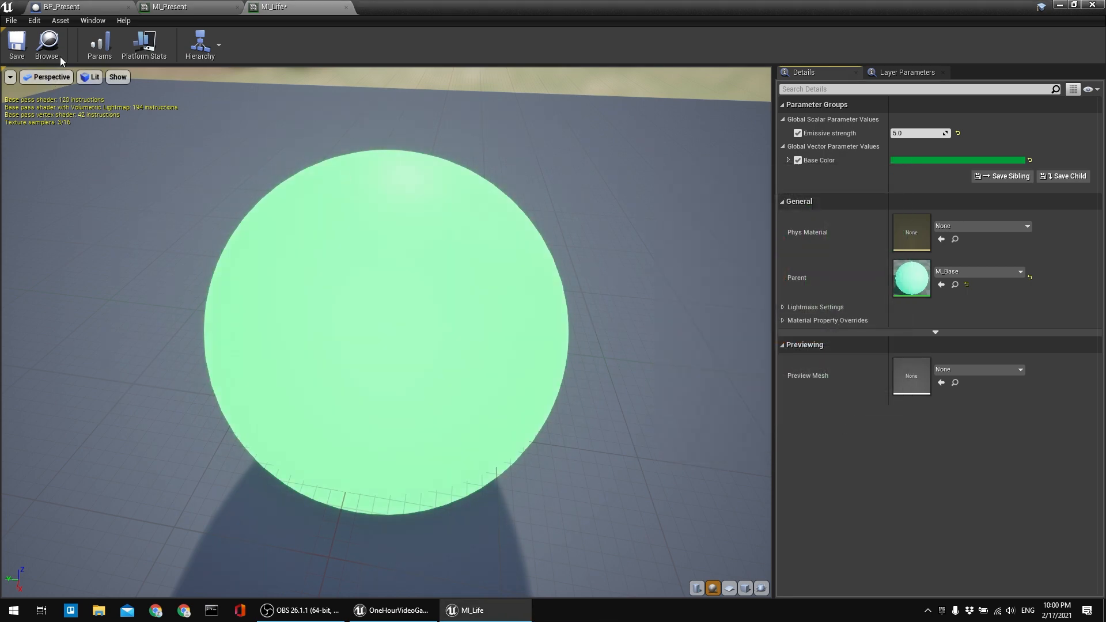
{"action": "left_click", "coordinate": [25, 51]}
Lower MI_Life's Emissive strength, trying 1 and settling on 1.5.
{"action": "right_click_drag", "start_coordinate": [571, 343], "coordinate": [555, 331]}
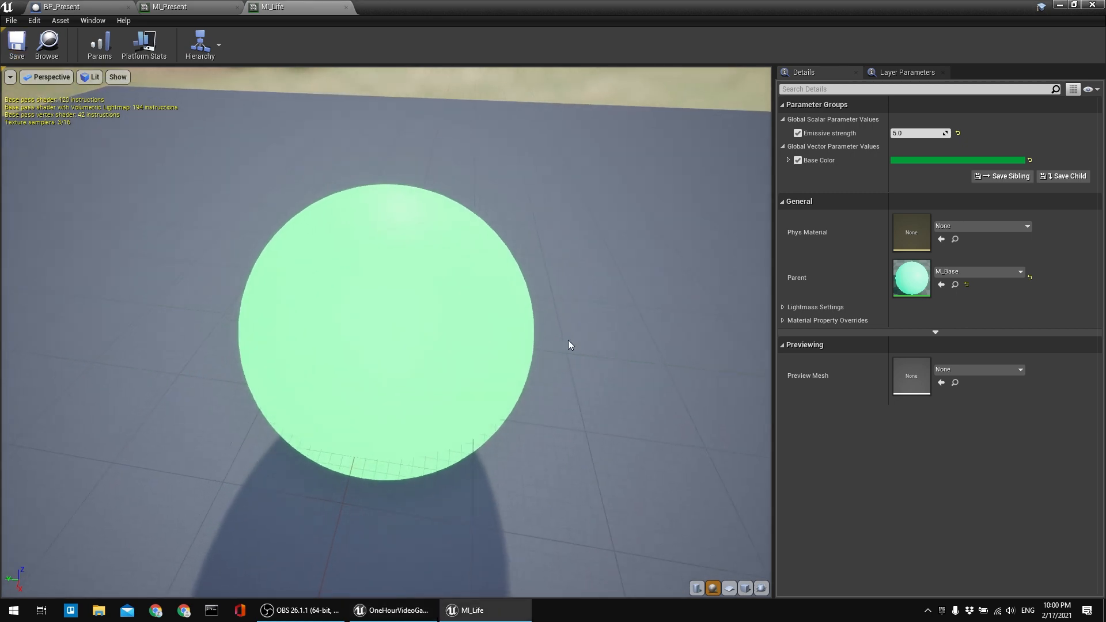
{"action": "left_click_drag", "start_coordinate": [570, 344], "coordinate": [548, 311]}
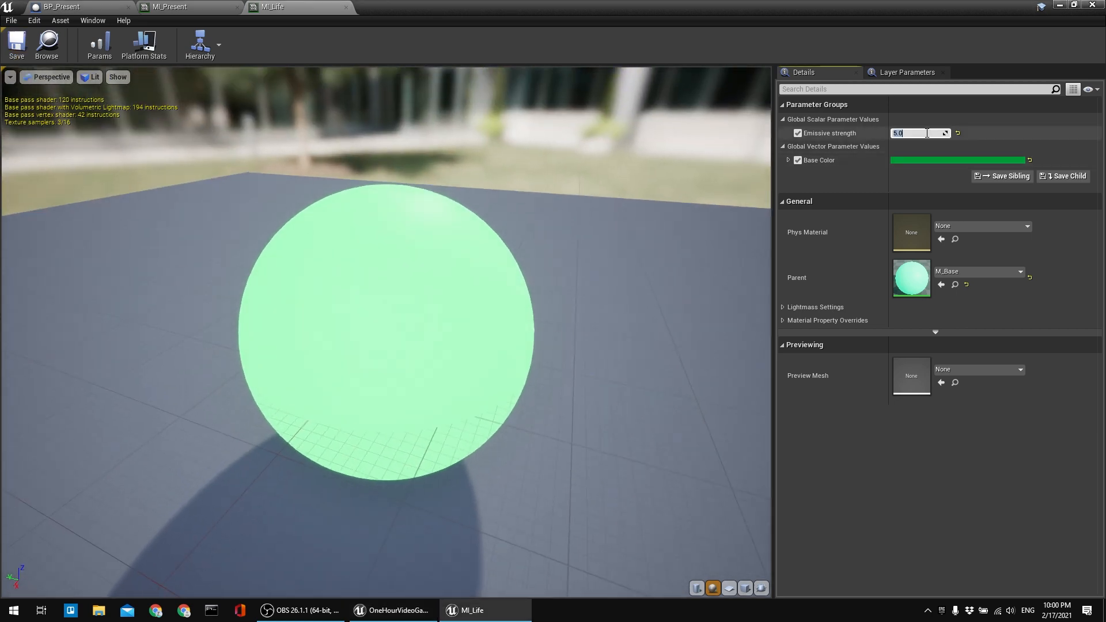
{"action": "type", "text": "1"}
{"action": "key", "text": "Return"}
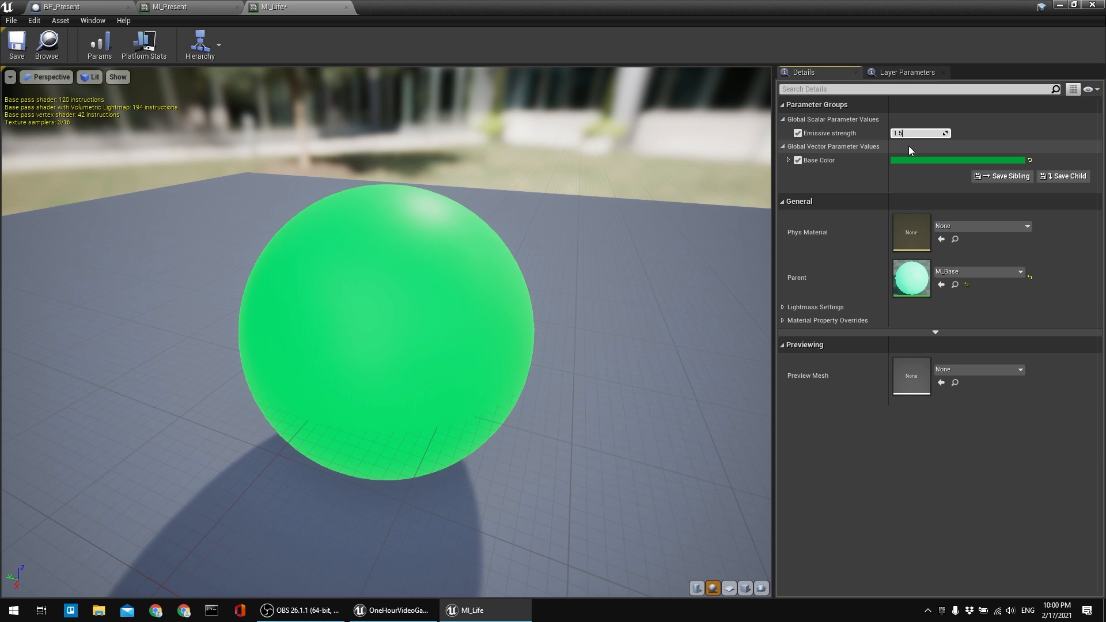
{"action": "key", "text": "Return"}
Adjust MI_Life's Base Color to (0, 0.407, 0.068), save the instance, and close its editor.
{"action": "left_click", "coordinate": [922, 160]}
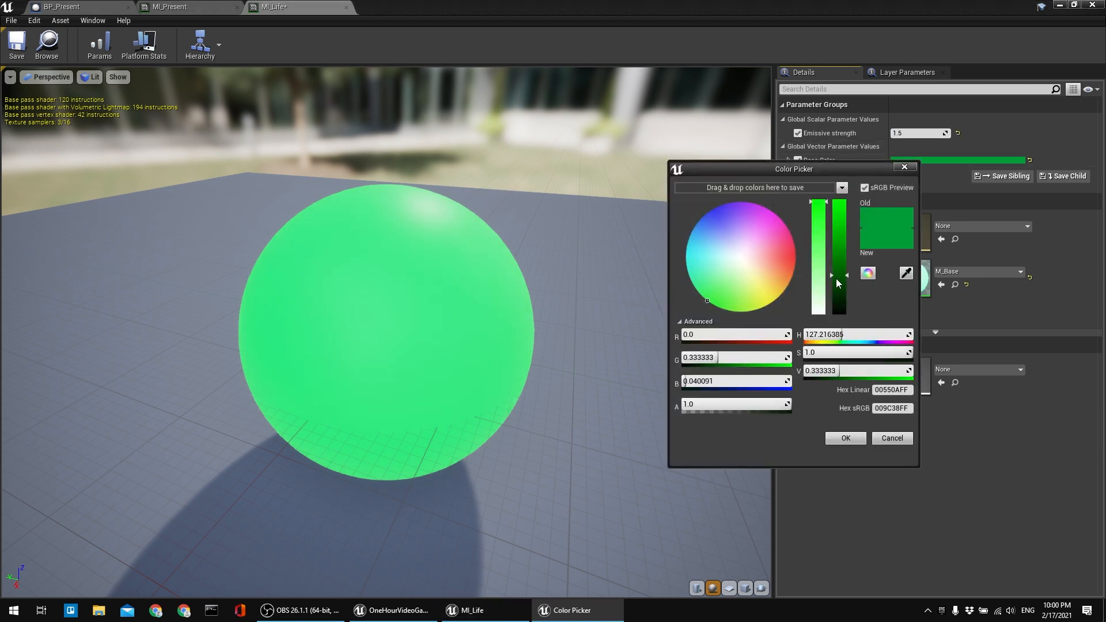
{"action": "left_click_drag", "start_coordinate": [723, 381], "coordinate": [718, 382]}
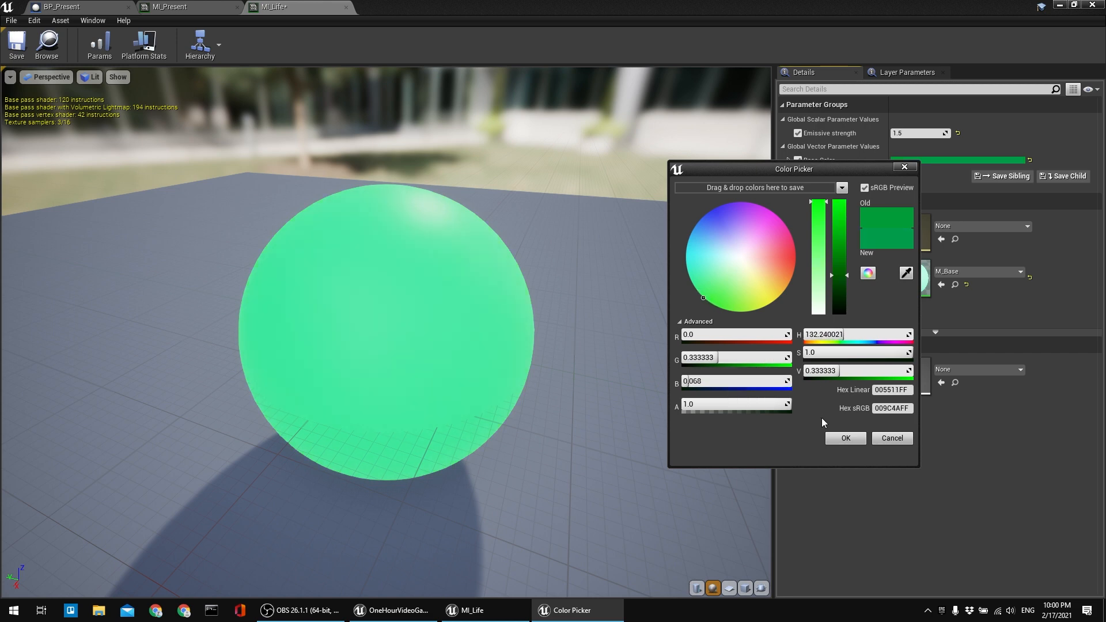
{"action": "mouse_move", "coordinate": [721, 358]}
{"action": "left_mouse_down"}
{"action": "mouse_move", "coordinate": [739, 358]}
{"action": "mouse_move", "coordinate": [712, 358]}
{"action": "left_mouse_up"}
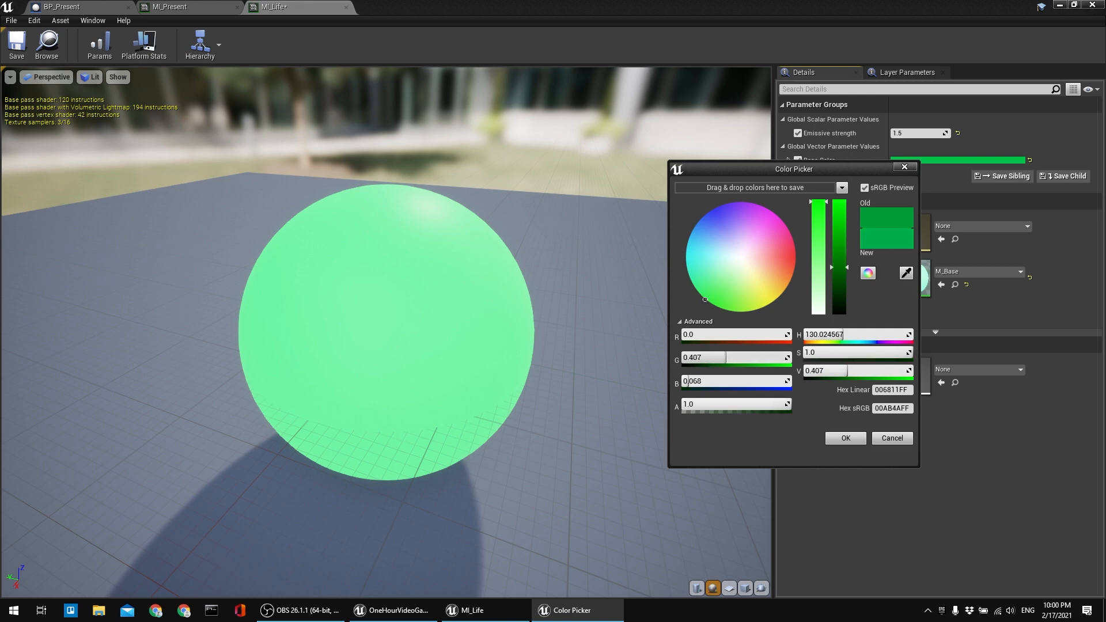
{"action": "left_click", "coordinate": [841, 436]}
{"action": "left_click", "coordinate": [17, 45]}
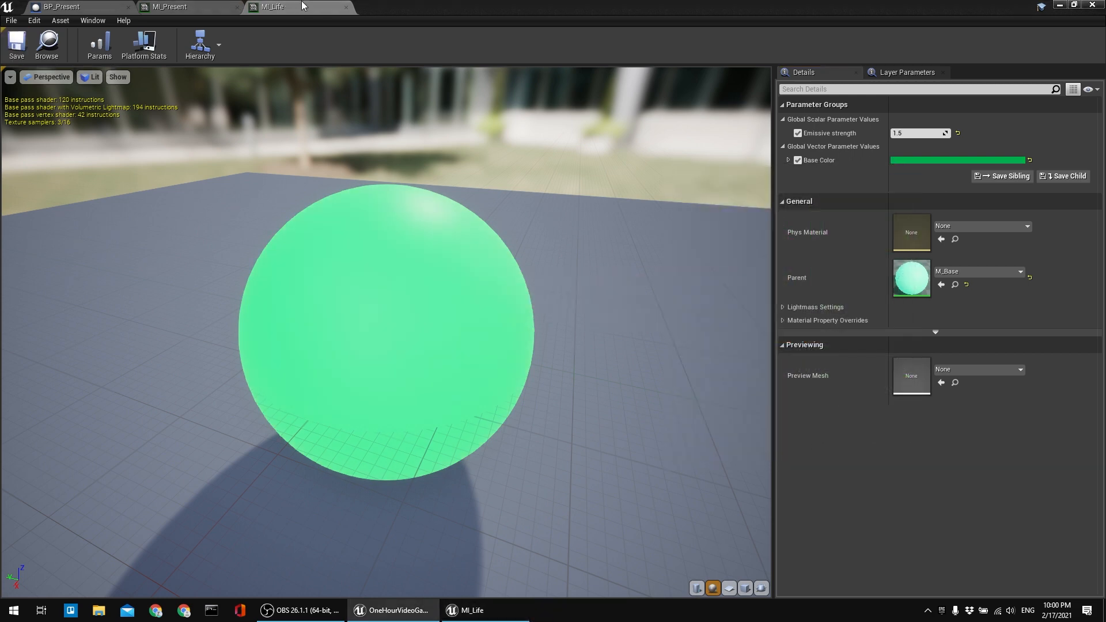
{"action": "left_click", "coordinate": [345, 7]}
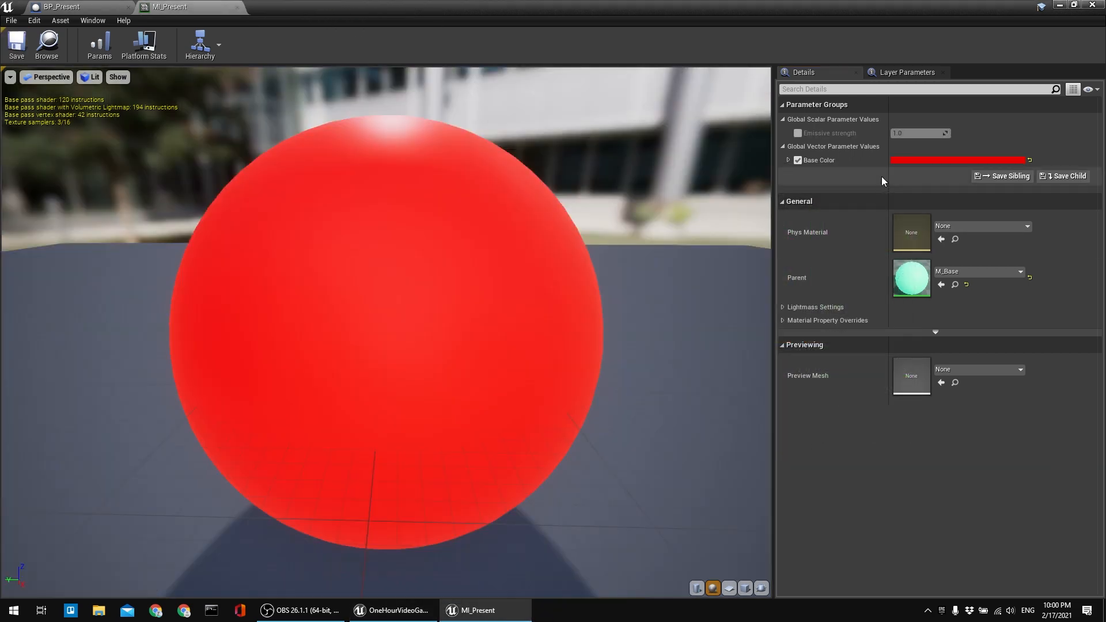
Enable the Emissive strength override on MI_Present and set it to 0.
{"action": "left_click", "coordinate": [797, 134]}
{"action": "left_click", "coordinate": [923, 133]}
{"action": "type", "text": "0"}
{"action": "key", "text": "Return"}
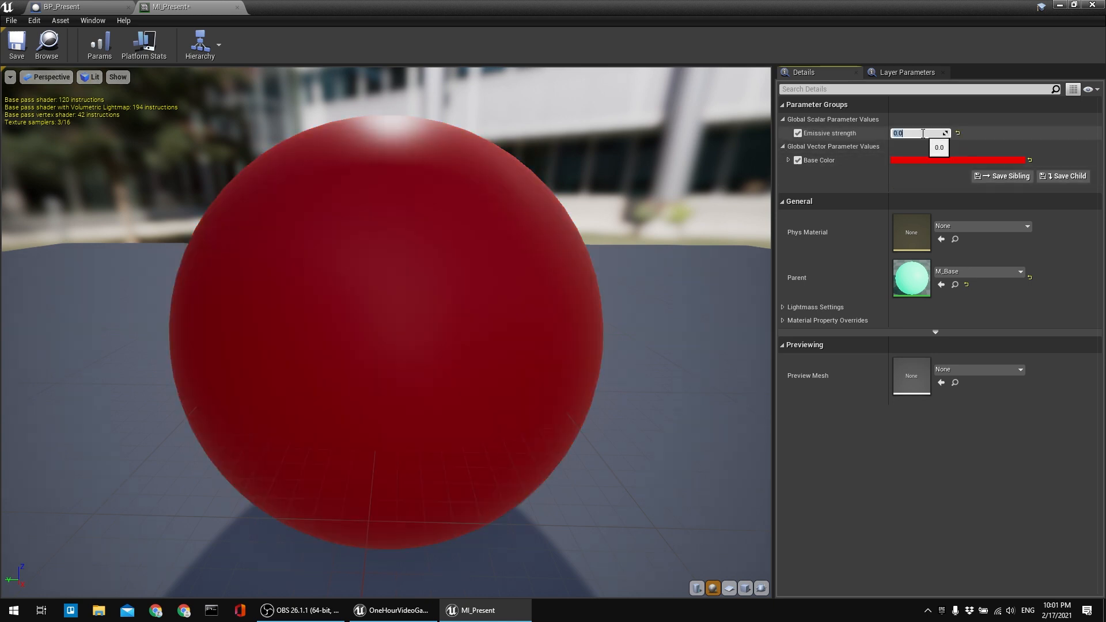
Try MI_Present's Emissive strength at 0.5, set it back to 0, save the instance, and close its editor.
{"action": "type", "text": ".5"}
{"action": "key", "text": "Return"}
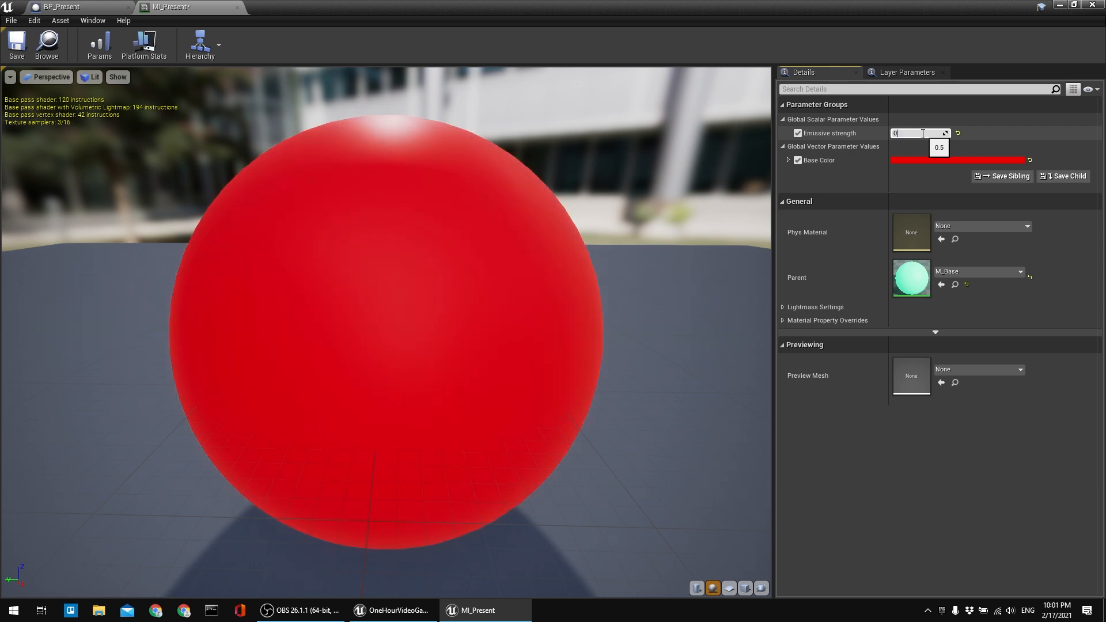
{"action": "key", "text": "Return"}
{"action": "left_click", "coordinate": [17, 45]}
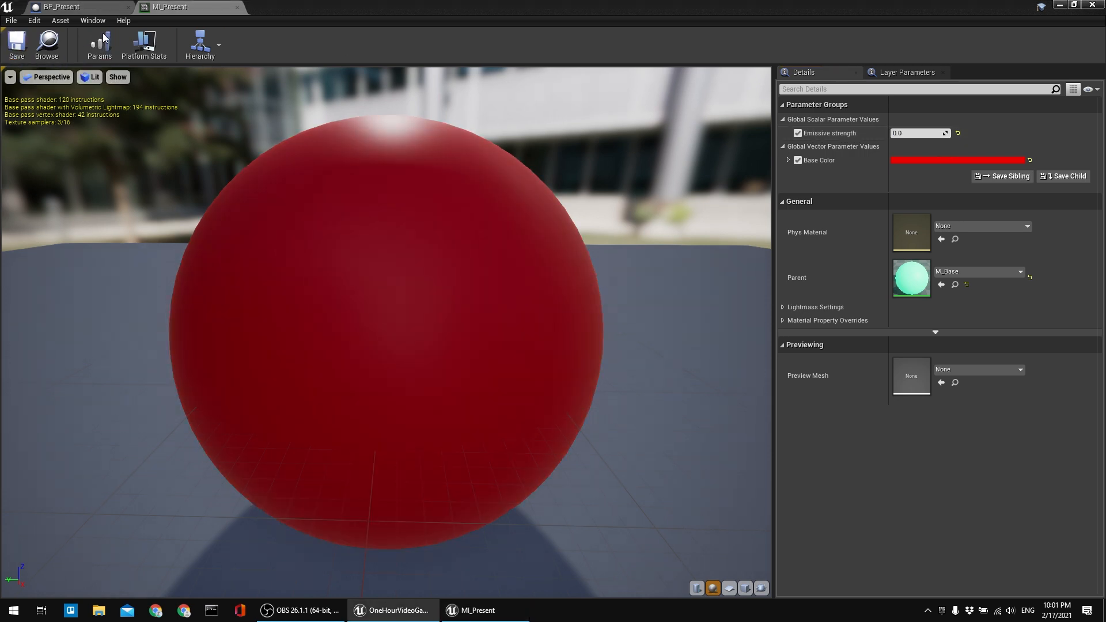
{"action": "left_click", "coordinate": [237, 7]}
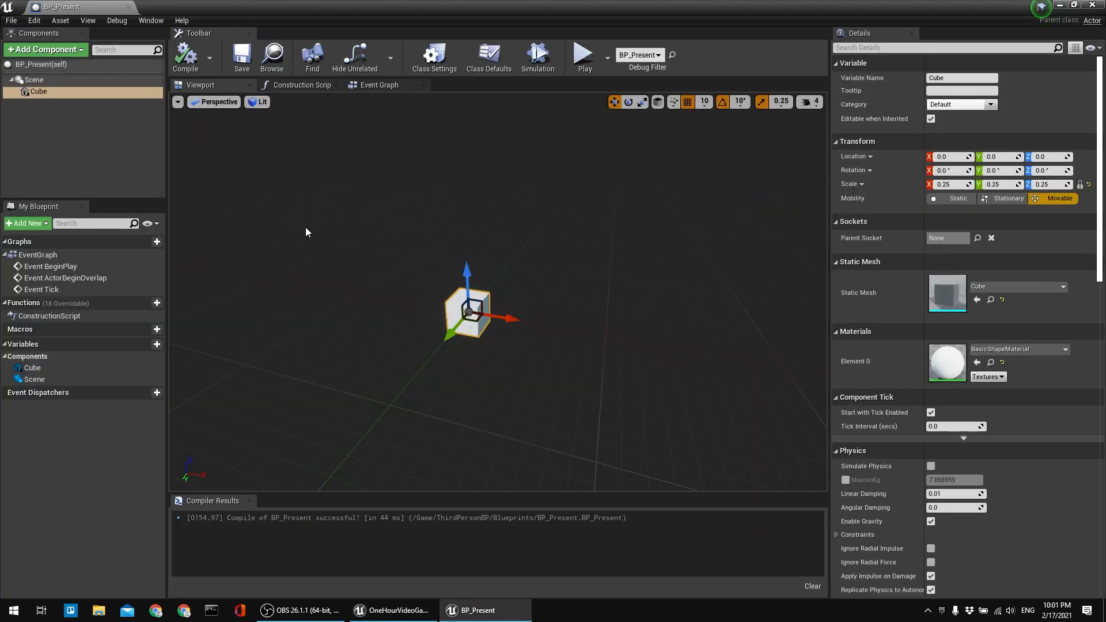
Assign MI_Present as the Element 0 material of the Cube in BP_Present and save the blueprint.
{"action": "left_click", "coordinate": [1060, 4]}
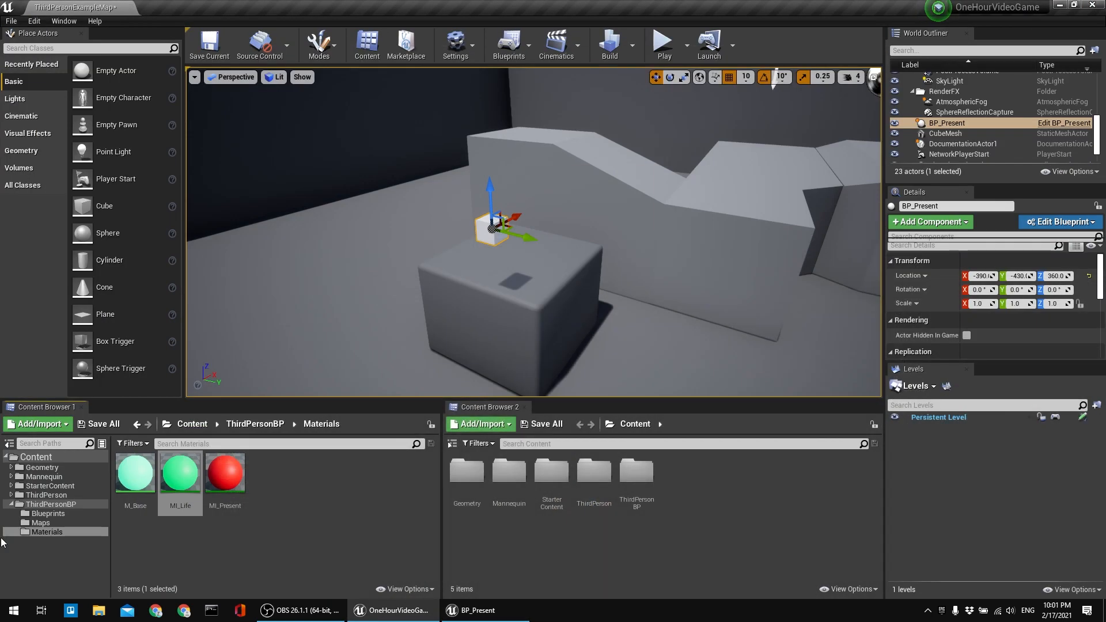
{"action": "left_click", "coordinate": [313, 538]}
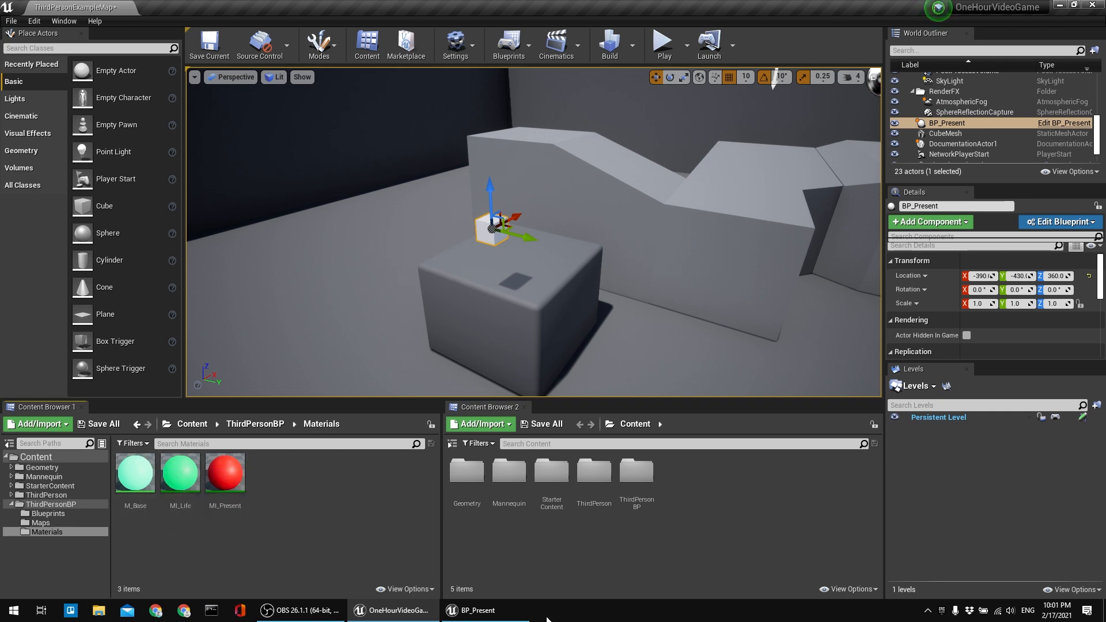
{"action": "left_click", "coordinate": [483, 610]}
{"action": "right_click_drag", "start_coordinate": [352, 319], "coordinate": [350, 308]}
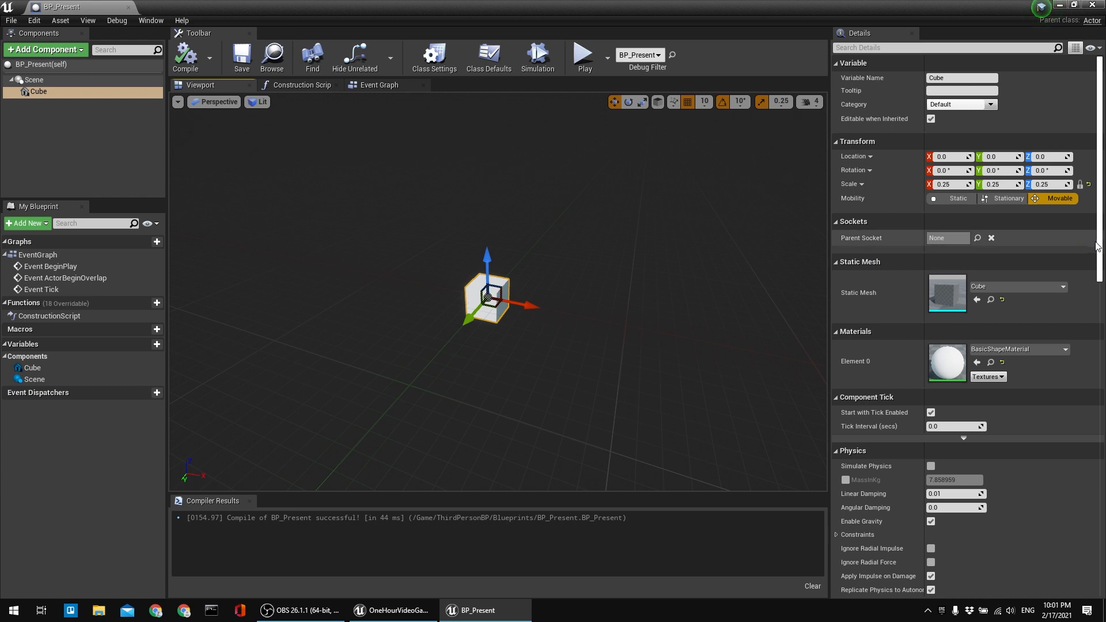
{"action": "scroll", "coordinate": [1100, 268], "scroll_direction": "down", "scroll_amount": 2}
{"action": "left_click", "coordinate": [1006, 303]}
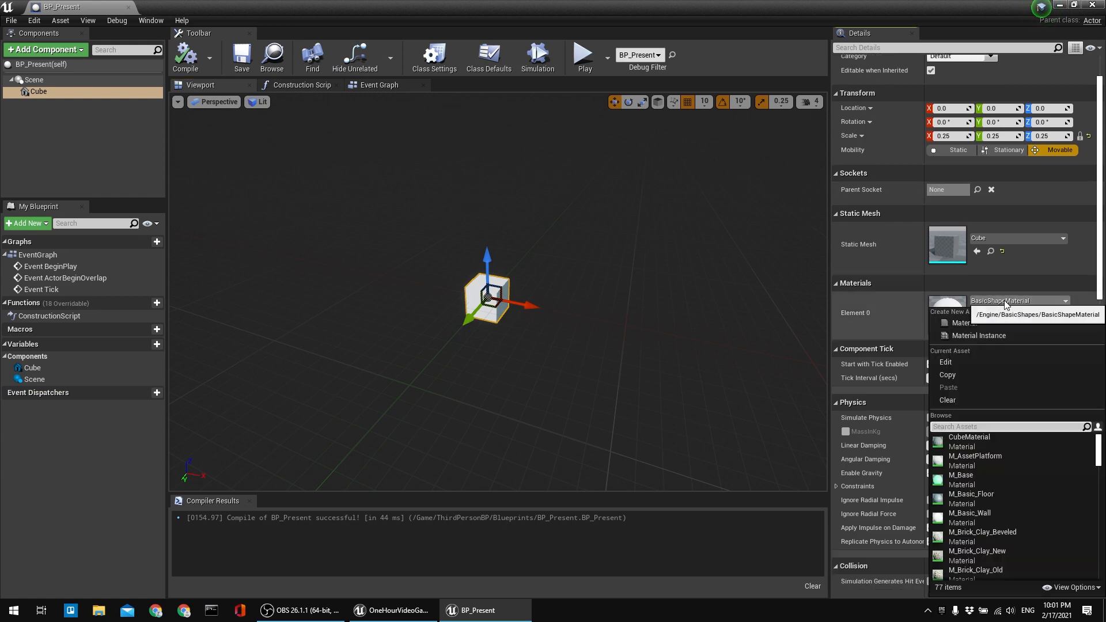
{"action": "type", "text": "mi_"}
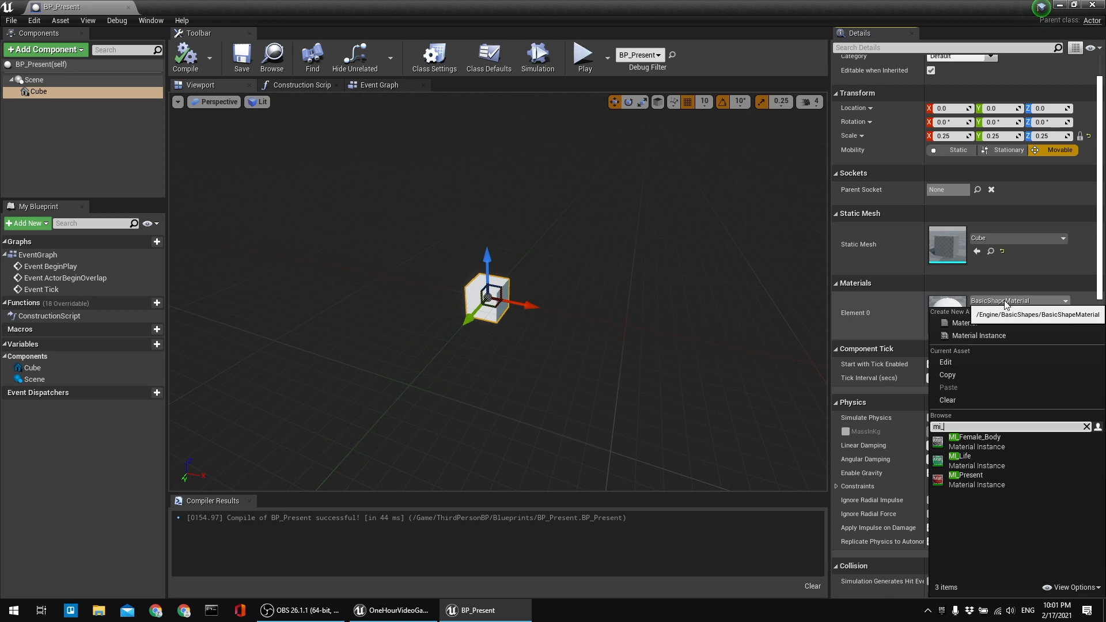
{"action": "left_click", "coordinate": [993, 485]}
{"action": "left_click", "coordinate": [242, 61]}
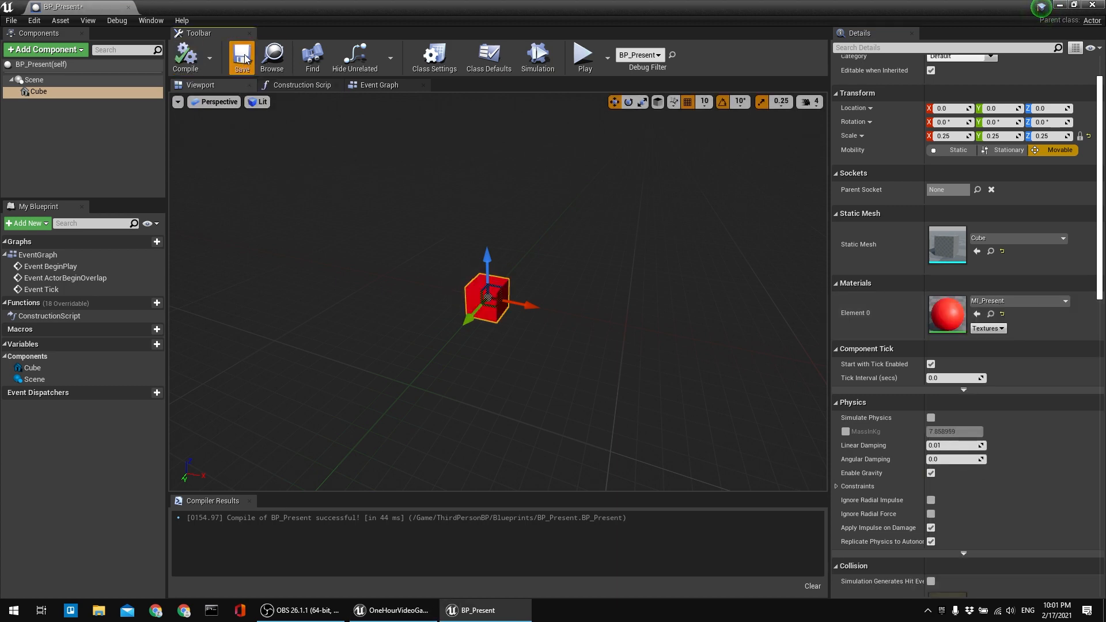
Open the ThirdPersonBP Blueprints folder in the main editor, select BP_Present there, and return to the BP_Present editor.
{"action": "right_click_drag", "start_coordinate": [560, 266], "coordinate": [559, 265]}
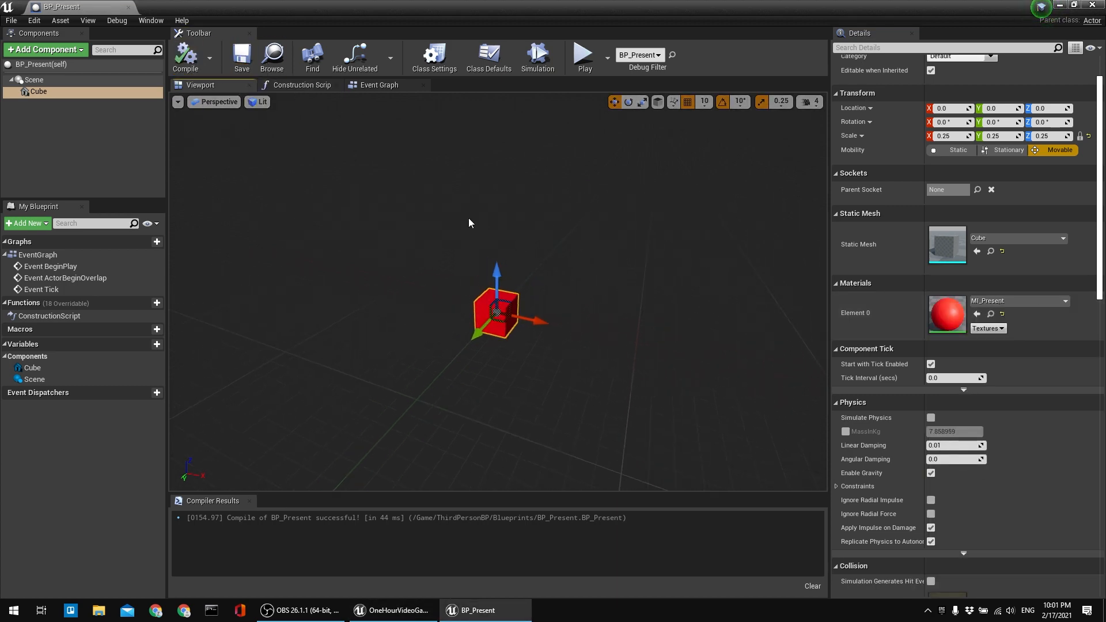
{"action": "left_click", "coordinate": [1059, 7]}
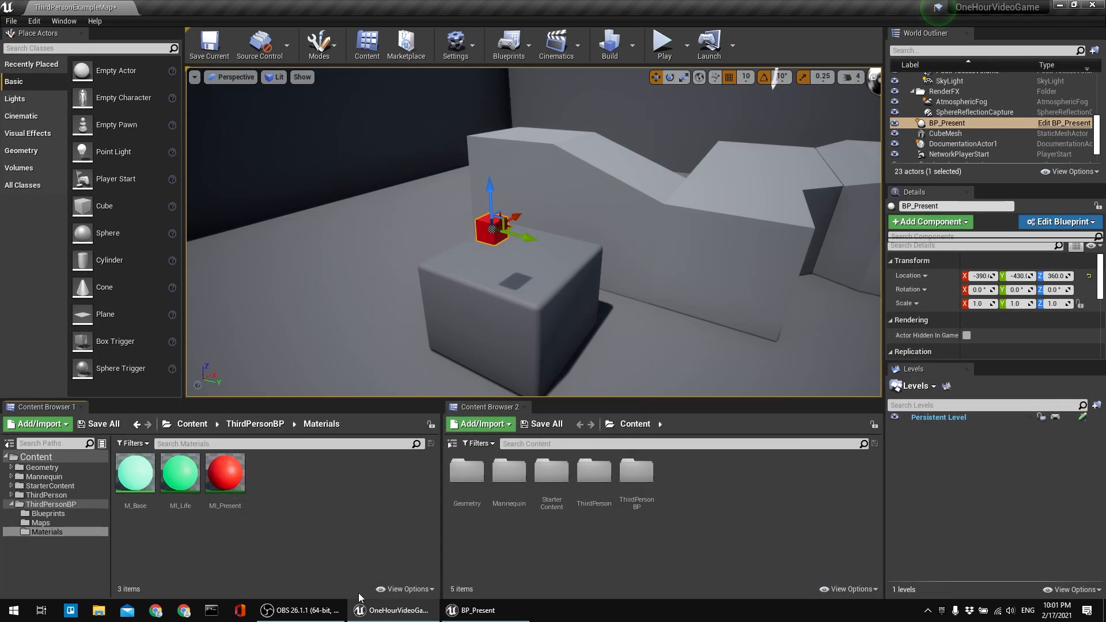
{"action": "left_click", "coordinate": [252, 427]}
{"action": "double_click", "coordinate": [135, 474]}
{"action": "left_click", "coordinate": [131, 476]}
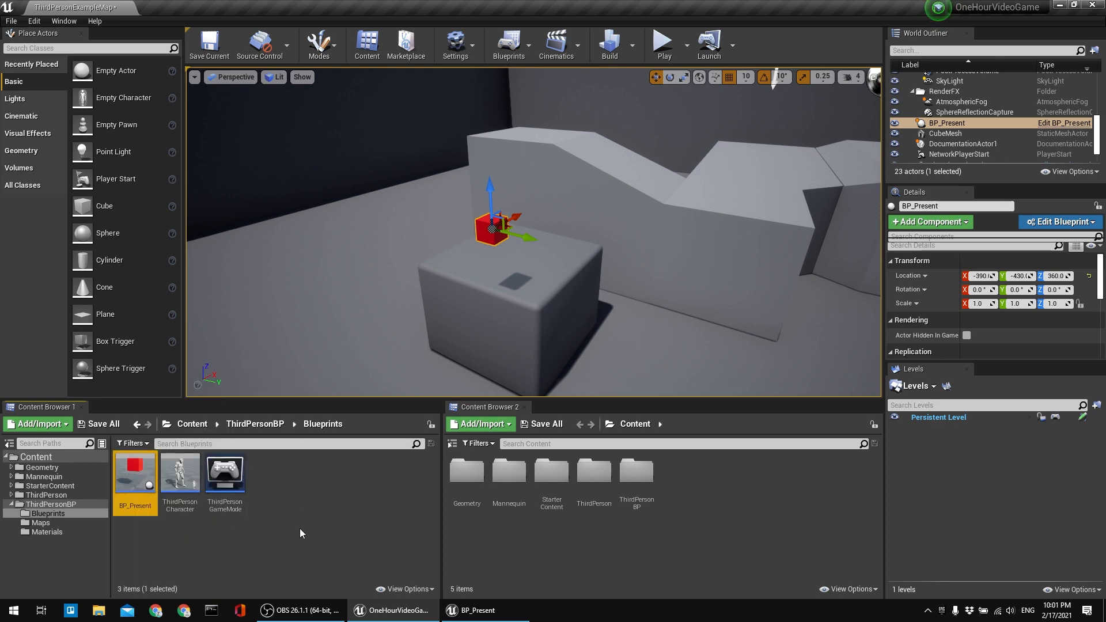
{"action": "left_click", "coordinate": [528, 613]}
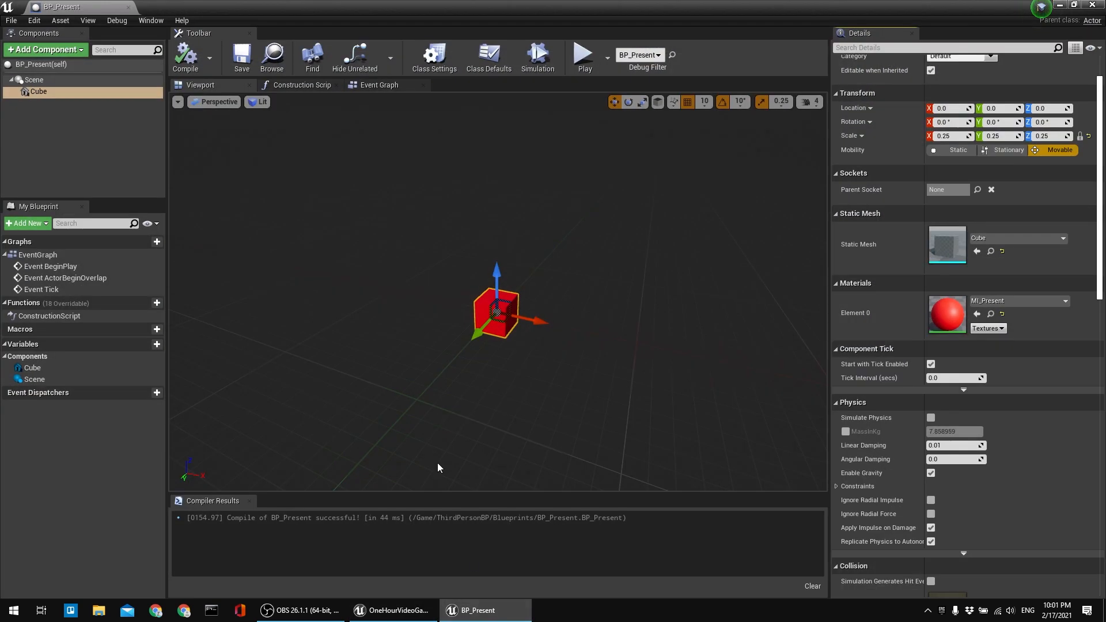
View the BP_Present cube from the Bottom view and from the Right view.
{"action": "mouse_move", "coordinate": [458, 293]}
{"action": "right_mouse_down"}
{"action": "mouse_move", "coordinate": [462, 327]}
{"action": "mouse_move", "coordinate": [462, 290]}
{"action": "mouse_move", "coordinate": [483, 299]}
{"action": "mouse_move", "coordinate": [472, 286]}
{"action": "right_mouse_up"}
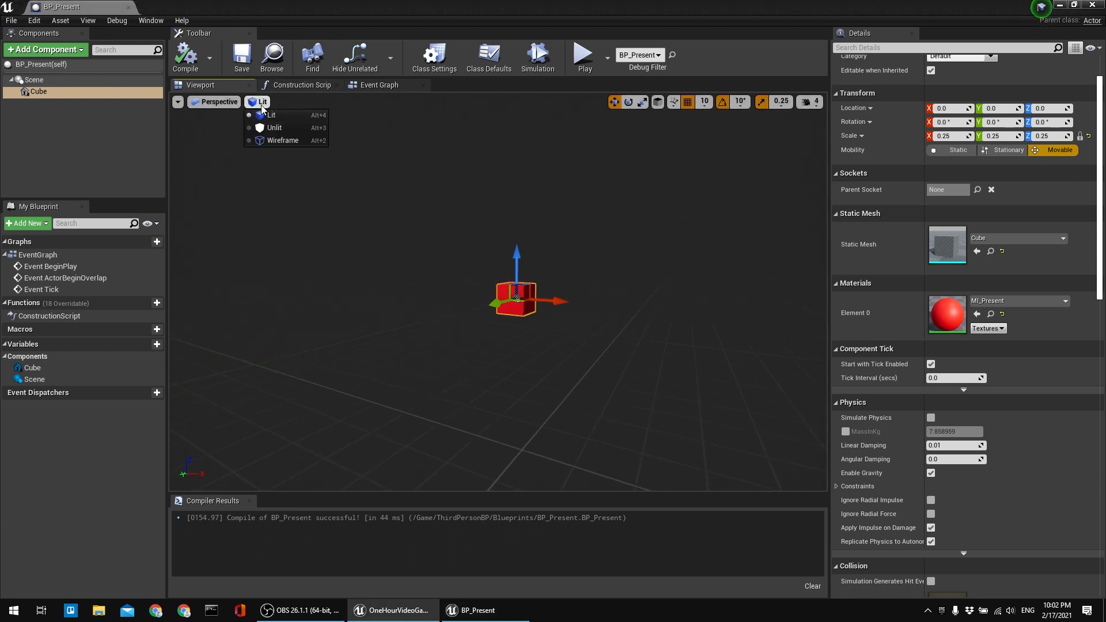
{"action": "left_click", "coordinate": [214, 102]}
{"action": "left_click", "coordinate": [222, 149]}
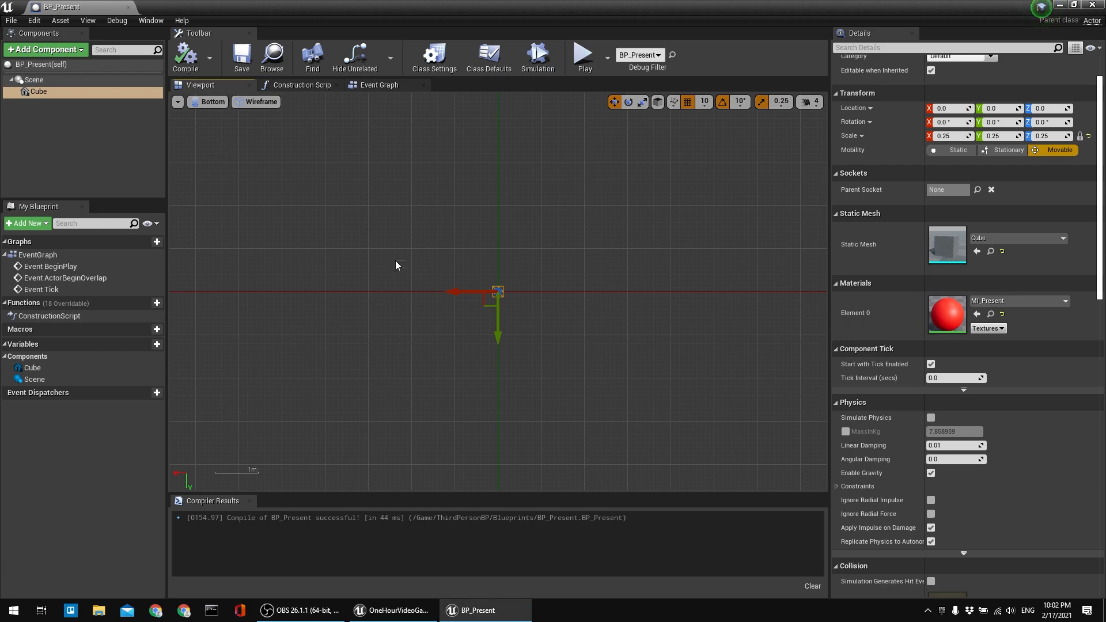
{"action": "left_click", "coordinate": [208, 101]}
{"action": "left_click", "coordinate": [218, 179]}
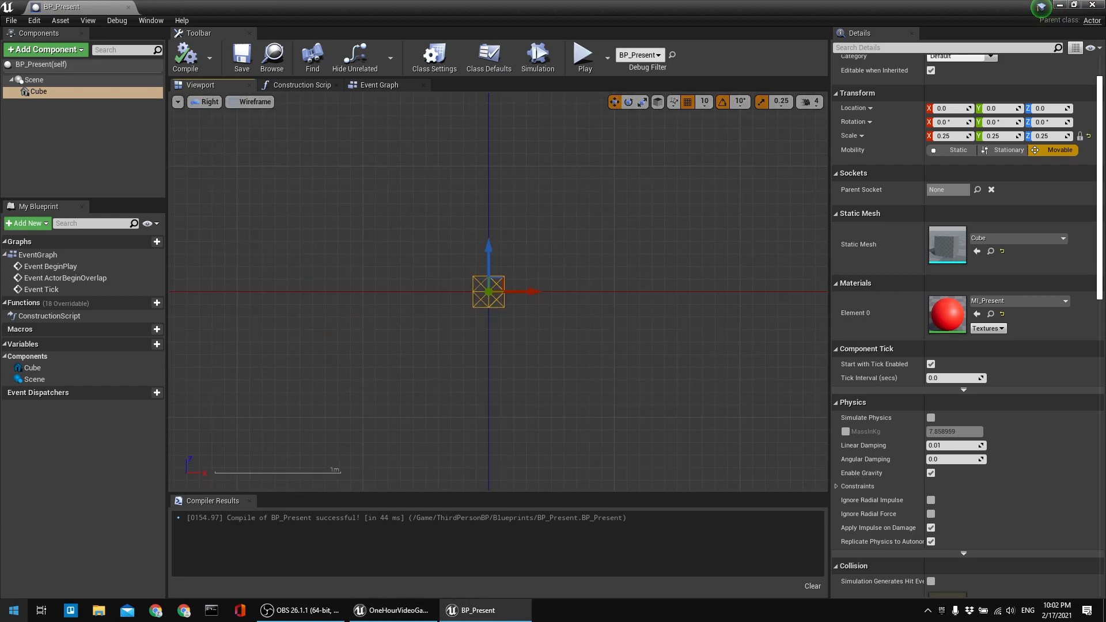
Open the Windows Night light settings, close them without changes, and raise the screen brightness.
{"action": "left_click", "coordinate": [12, 610]}
{"action": "type", "text": "nig"}
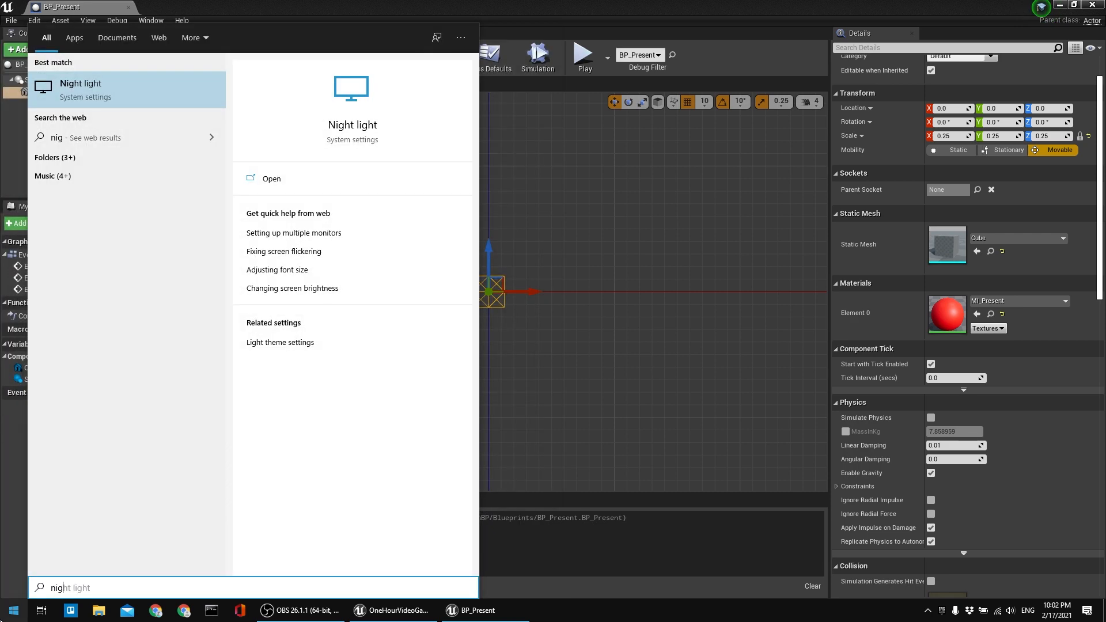
{"action": "key", "text": "Return"}
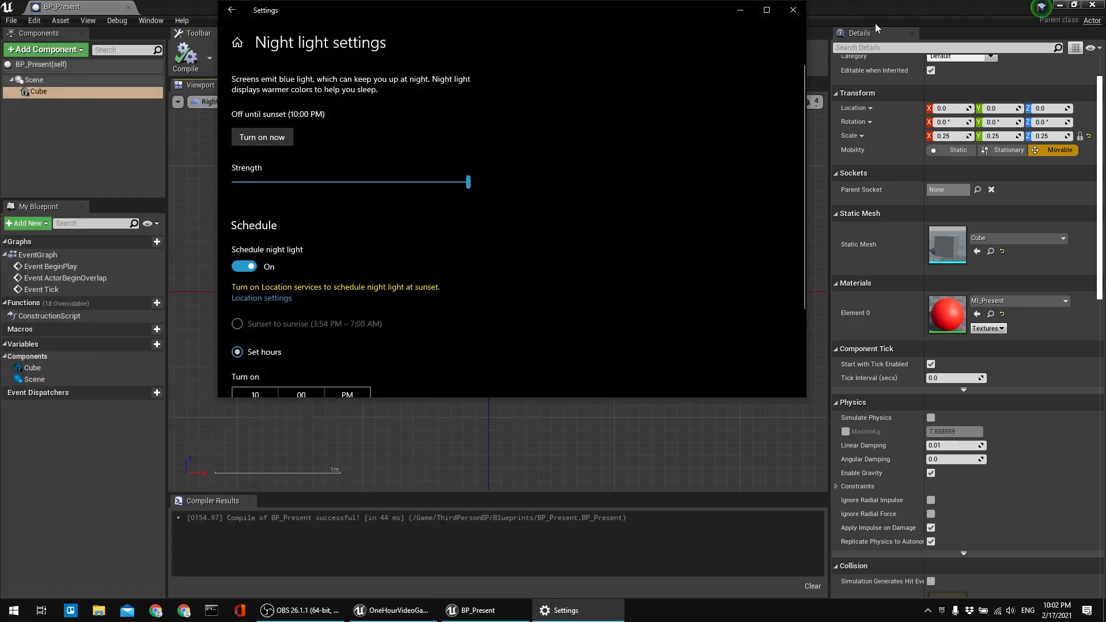
{"action": "left_click", "coordinate": [793, 10]}
{"action": "right_click_drag", "start_coordinate": [544, 206], "coordinate": [528, 203]}
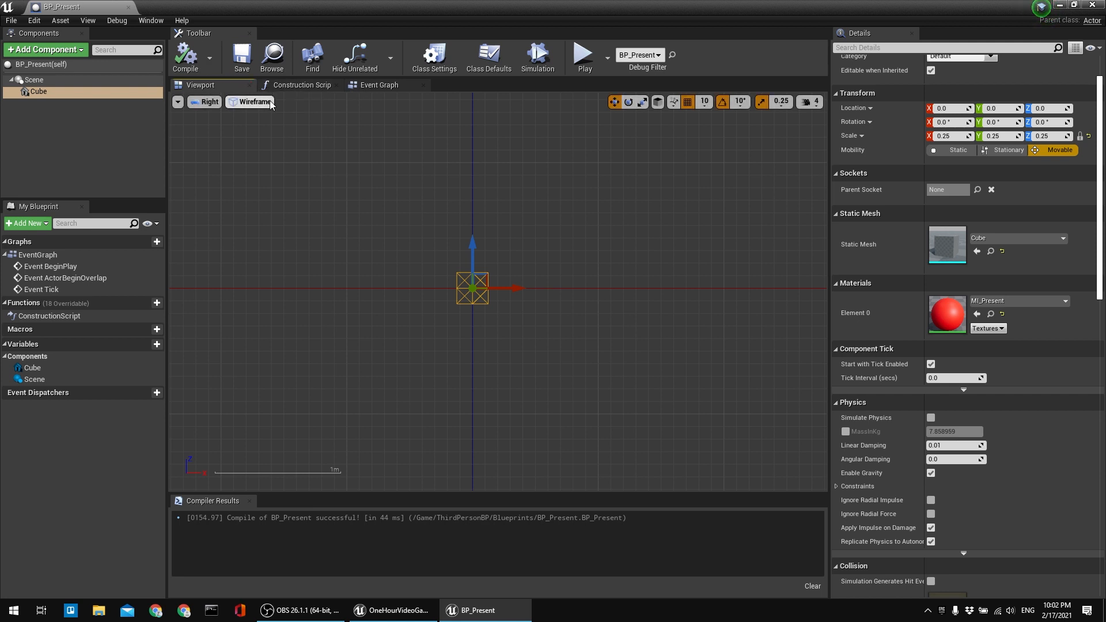
{"action": "key", "text": "XF86MonBrightnessUp"}
{"action": "key", "text": "XF86MonBrightnessUp"}
{"action": "key", "text": "XF86MonBrightnessUp"}
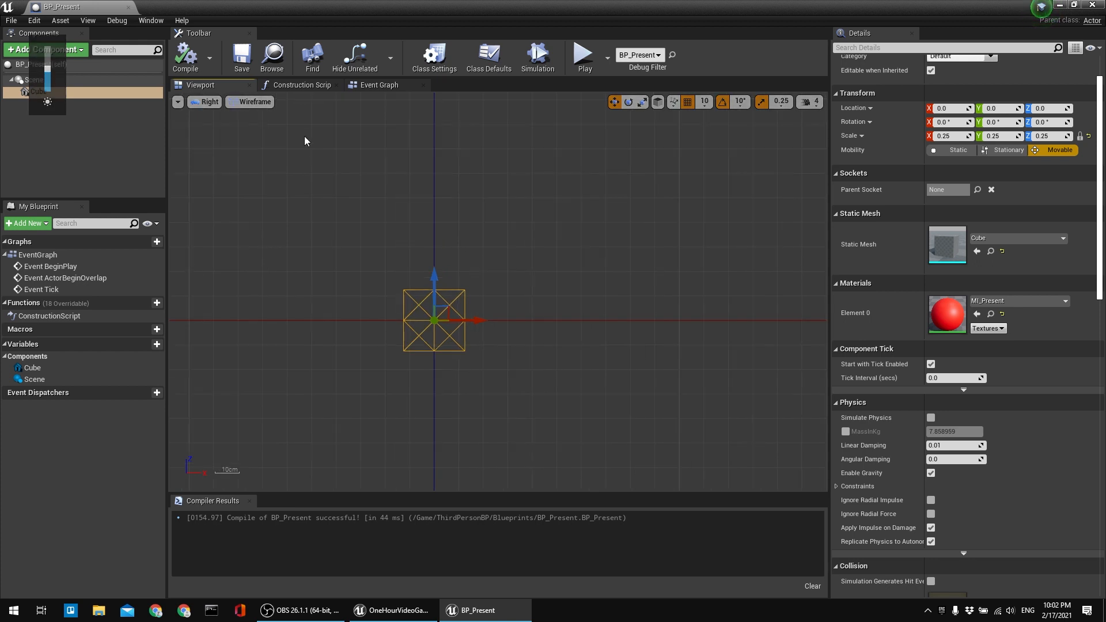
Inspect the BP_Present cube in the Perspective, Front and Left views, ending on a closer Perspective view.
{"action": "left_click", "coordinate": [364, 86]}
{"action": "left_click", "coordinate": [225, 87]}
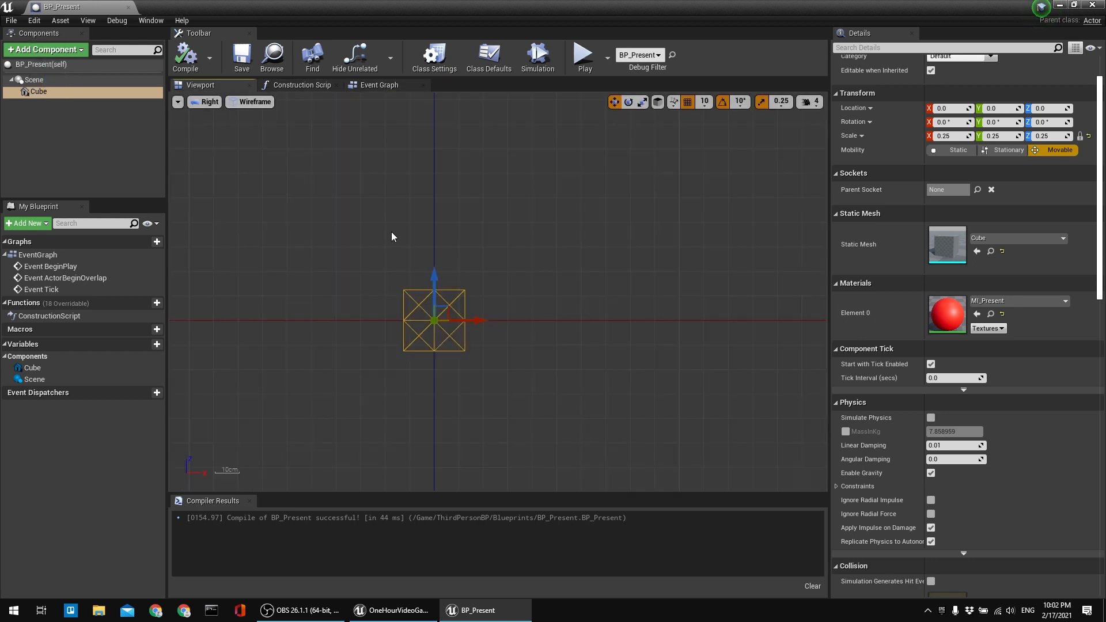
{"action": "key", "text": "alt+g"}
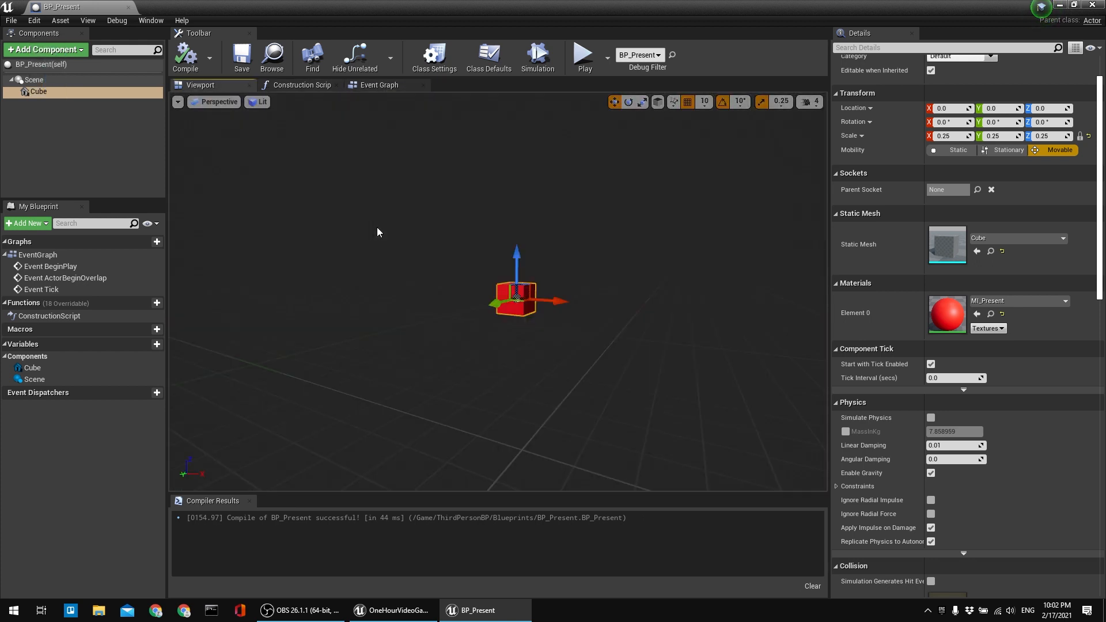
{"action": "mouse_move", "coordinate": [489, 262]}
{"action": "right_mouse_down"}
{"action": "mouse_move", "coordinate": [529, 273]}
{"action": "mouse_move", "coordinate": [490, 254]}
{"action": "right_mouse_up"}
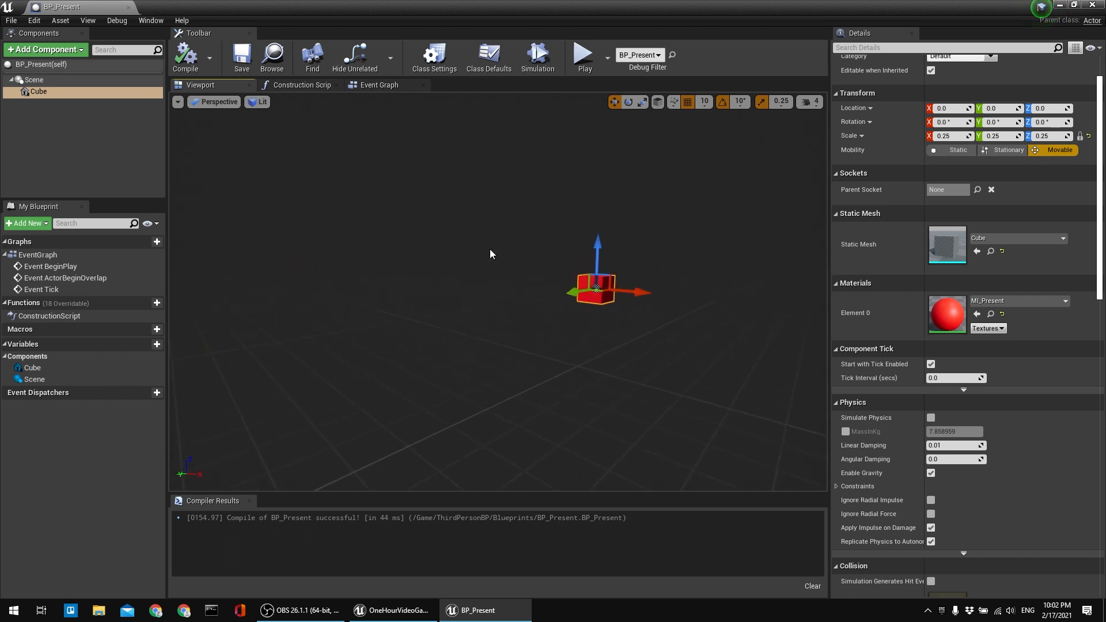
{"action": "key", "text": "alt+h"}
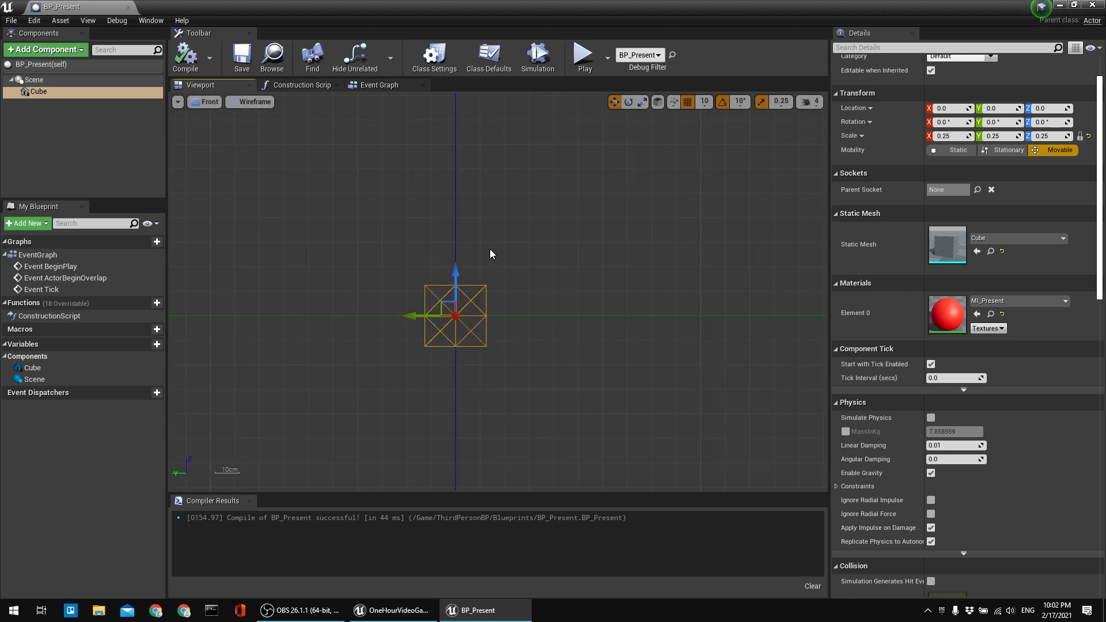
{"action": "key", "text": "alt+k"}
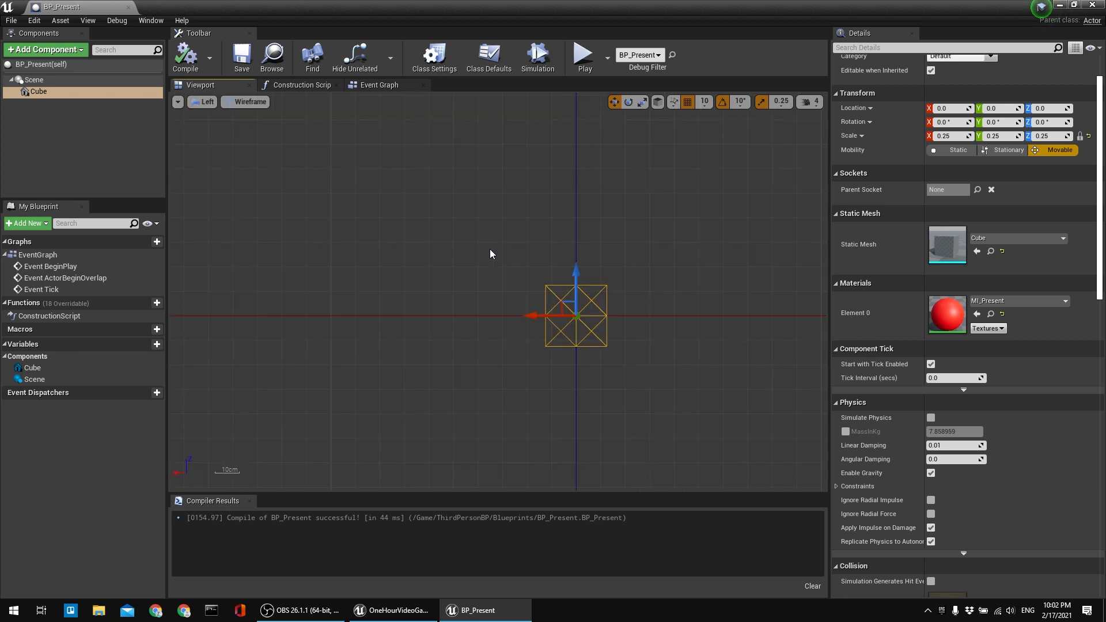
{"action": "key", "text": "alt+g"}
{"action": "right_click_drag", "start_coordinate": [541, 229], "coordinate": [569, 233]}
{"action": "key", "text": "w"}
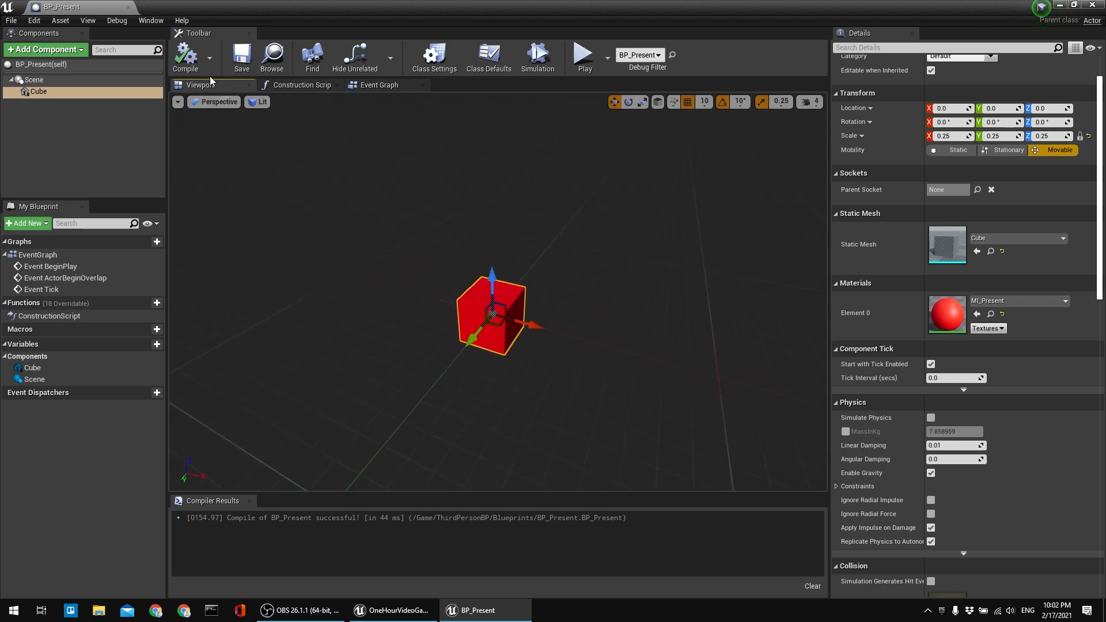
Save and close BP_Present, and duplicate it in the Blueprints folder as BP_Life.
{"action": "left_click", "coordinate": [243, 60]}
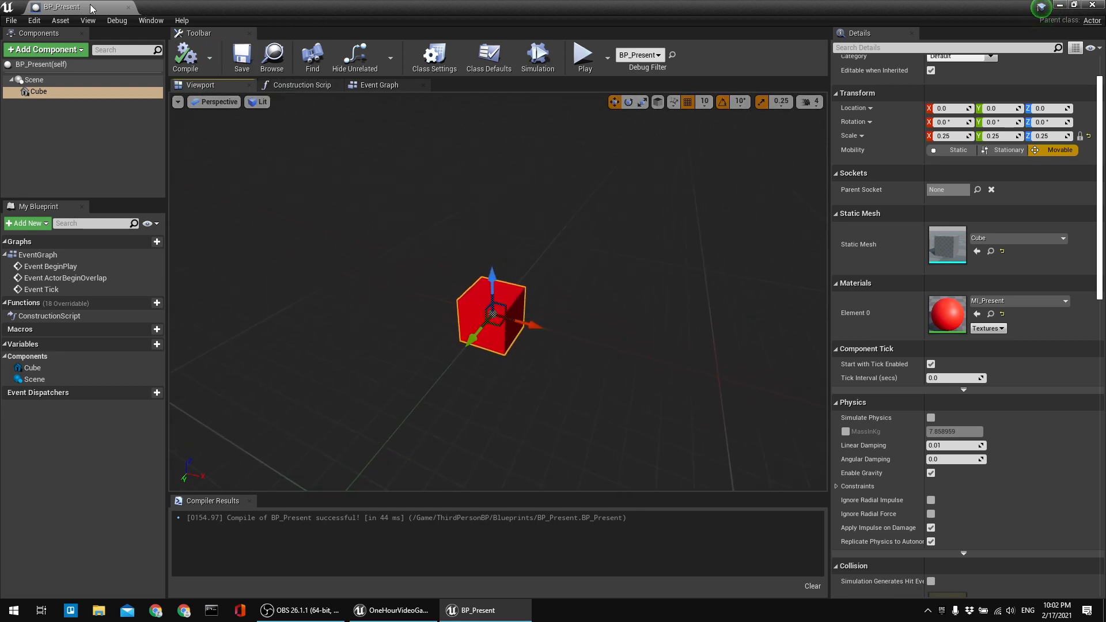
{"action": "left_click", "coordinate": [128, 7]}
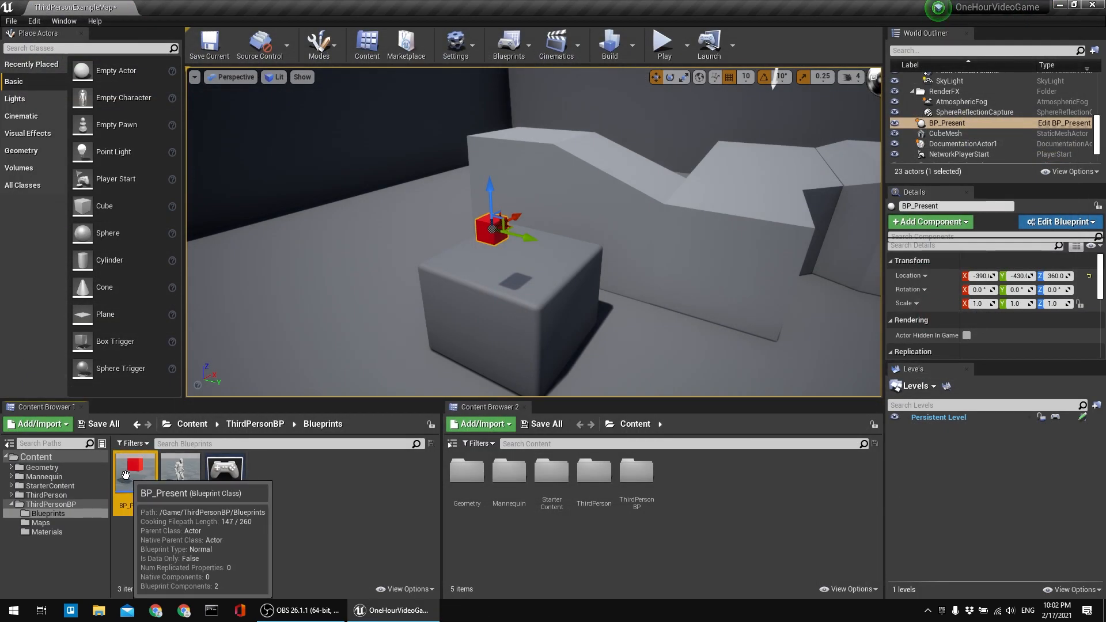
{"action": "key", "text": "ctrl+w"}
{"action": "type", "text": "BP_Life"}
{"action": "key", "text": "Return"}
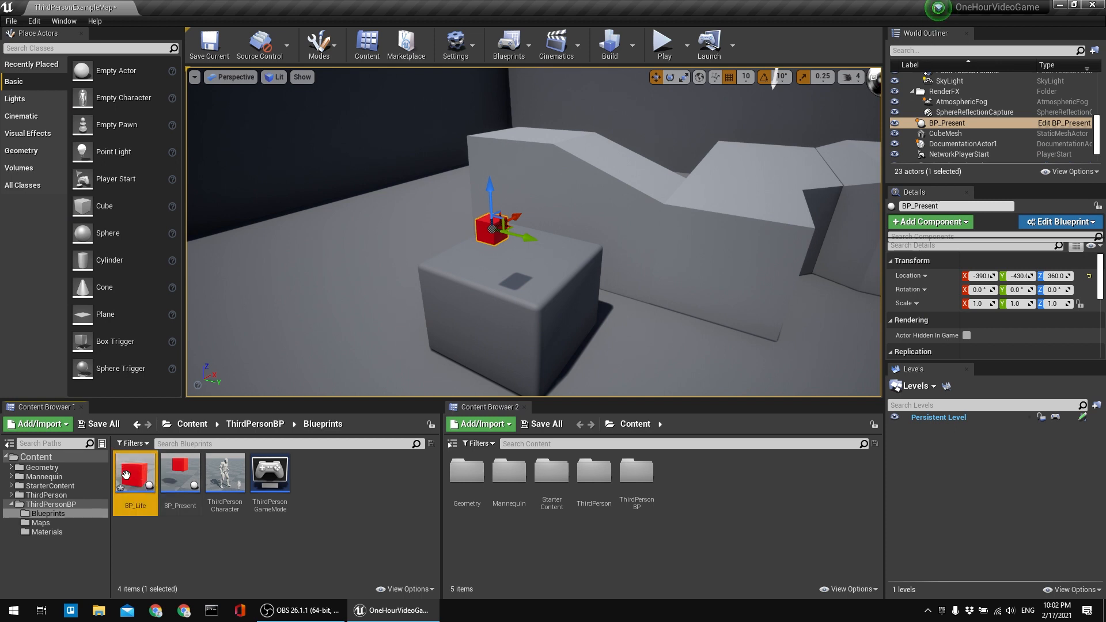
Open BP_Life and change the Cube component's static mesh to Shape_Sphere.
{"action": "double_click", "coordinate": [126, 475]}
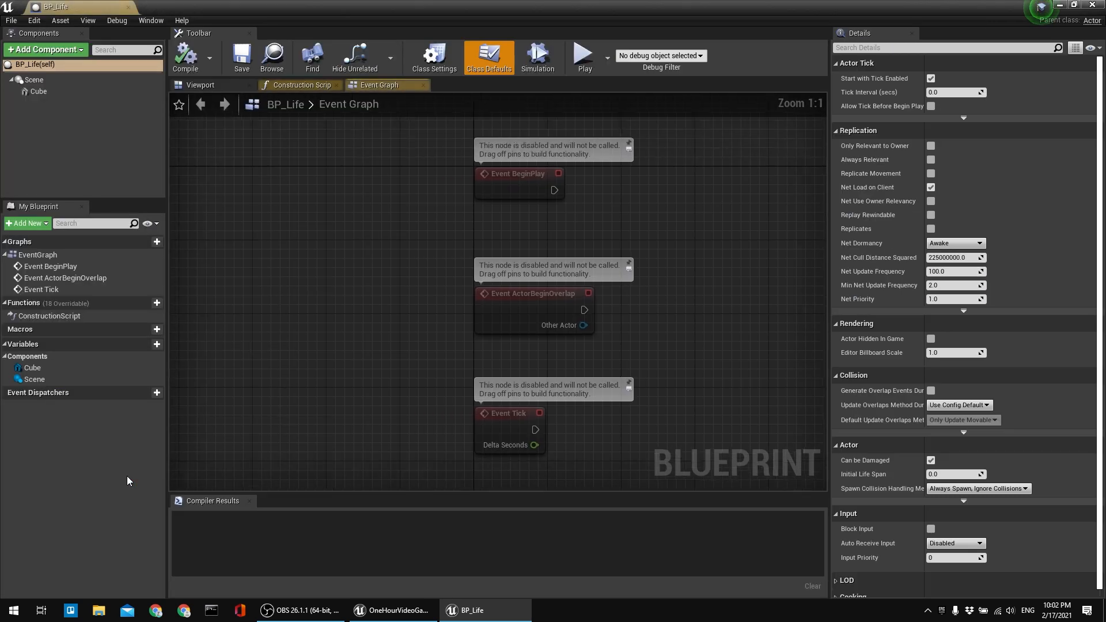
{"action": "left_click", "coordinate": [228, 91]}
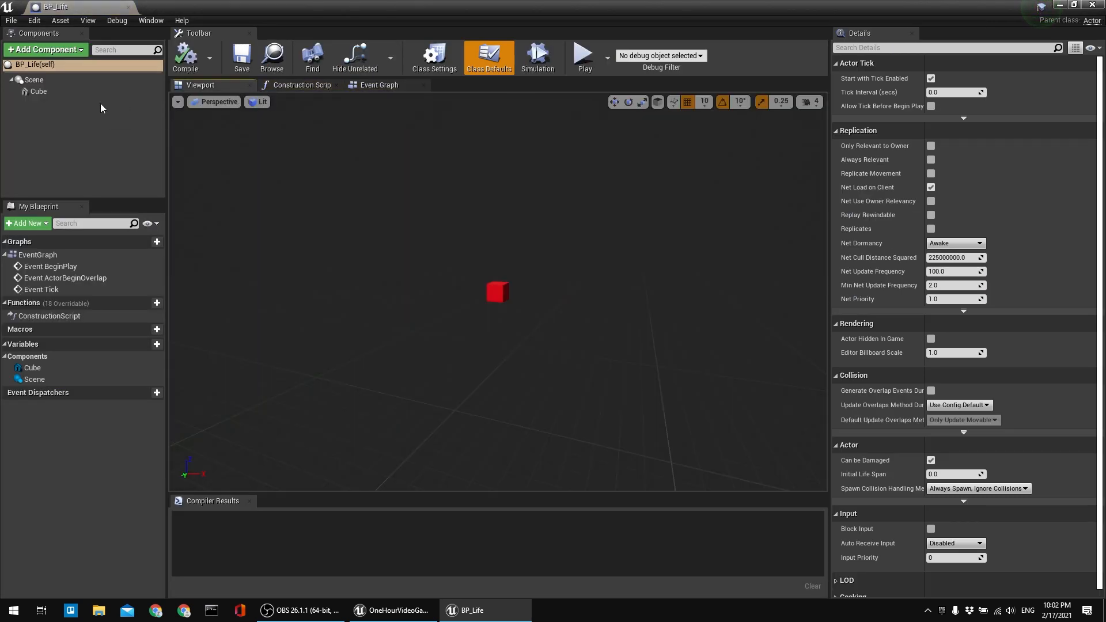
{"action": "left_click", "coordinate": [39, 91]}
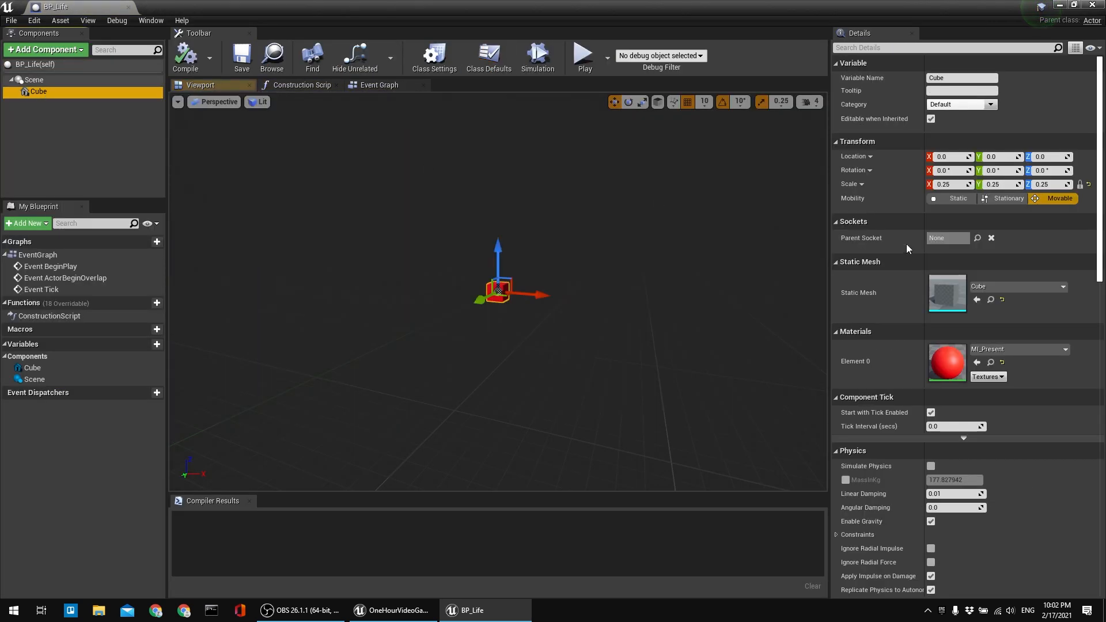
{"action": "left_click", "coordinate": [985, 287]}
{"action": "type", "text": "sphe"}
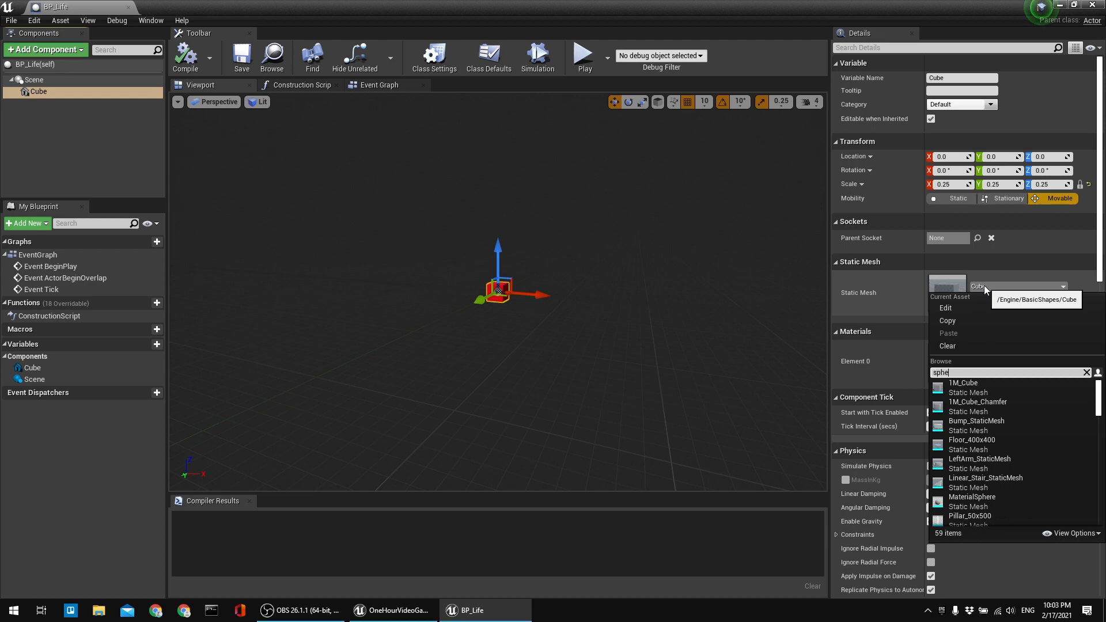
{"action": "type", "text": "re"}
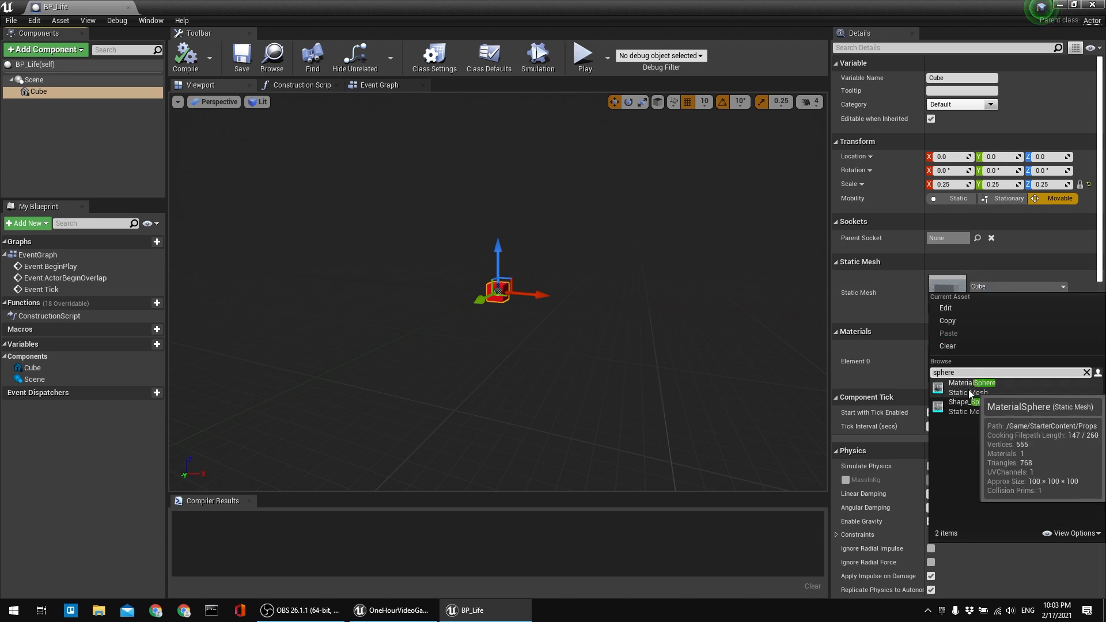
{"action": "left_click", "coordinate": [968, 406]}
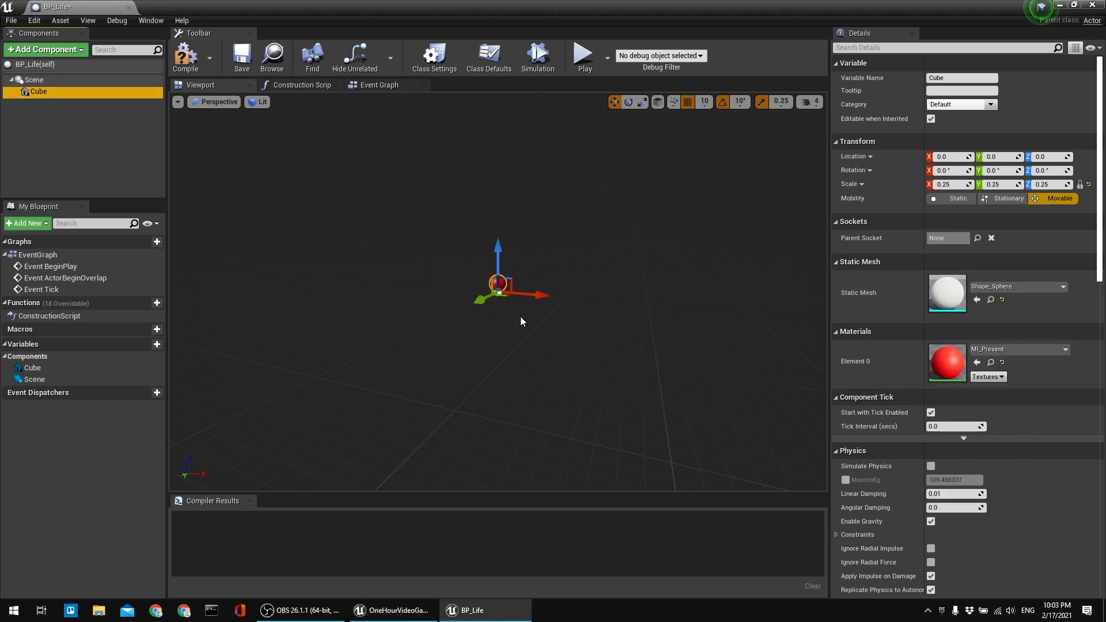
Assign the MI_Life material to the sphere in BP_Life, and compile and save the blueprint.
{"action": "key", "text": "w"}
{"action": "right_click_drag", "start_coordinate": [539, 296], "coordinate": [533, 346]}
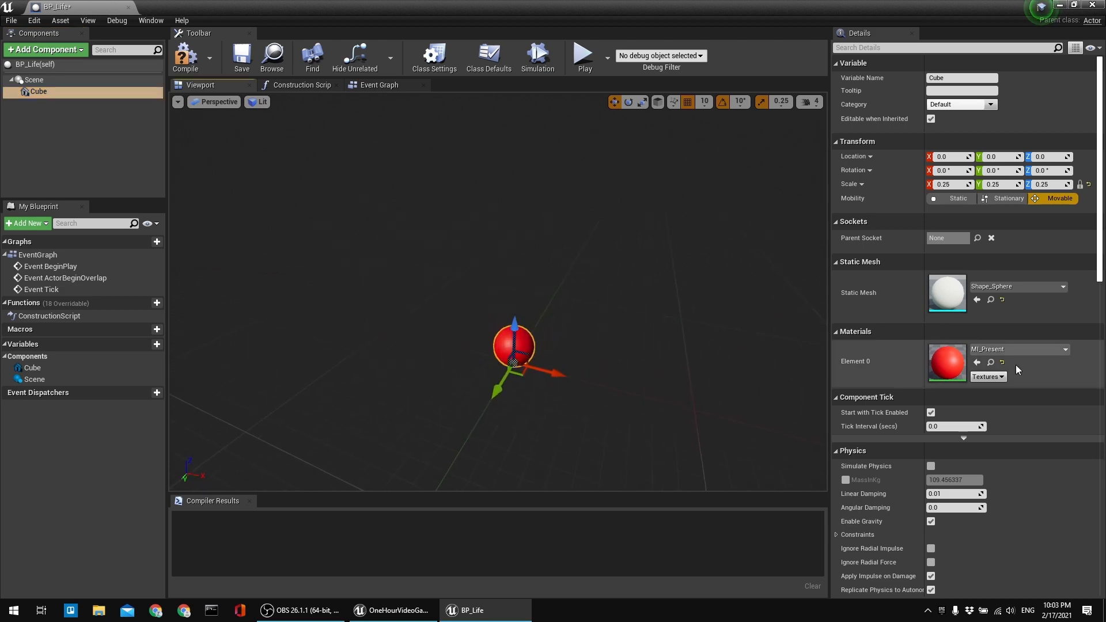
{"action": "left_click", "coordinate": [1008, 348]}
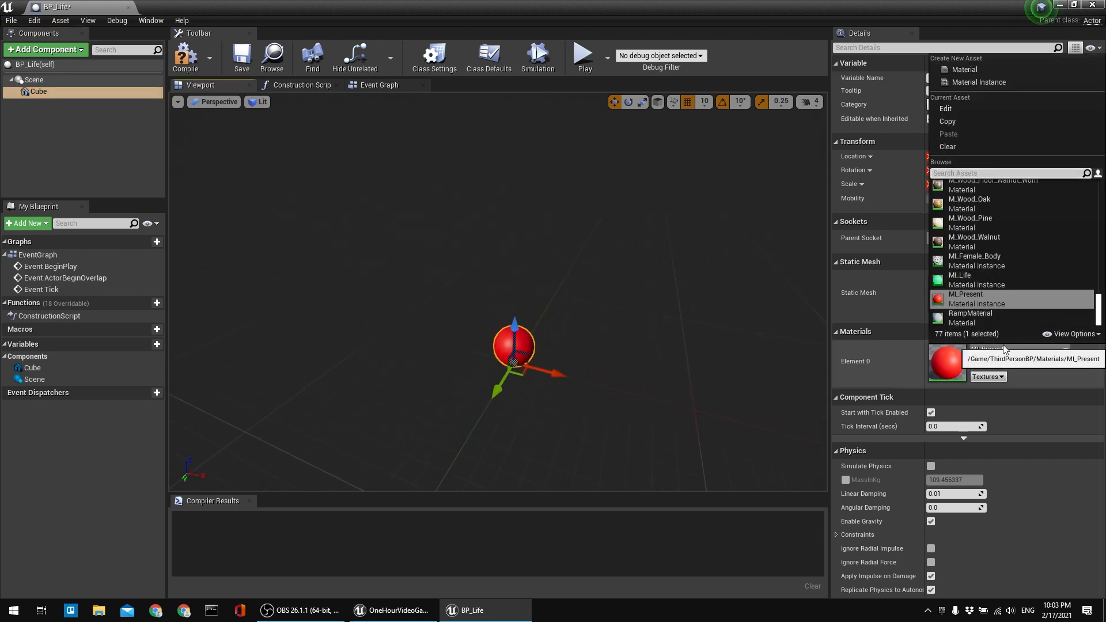
{"action": "left_click", "coordinate": [986, 281]}
{"action": "left_click", "coordinate": [185, 57]}
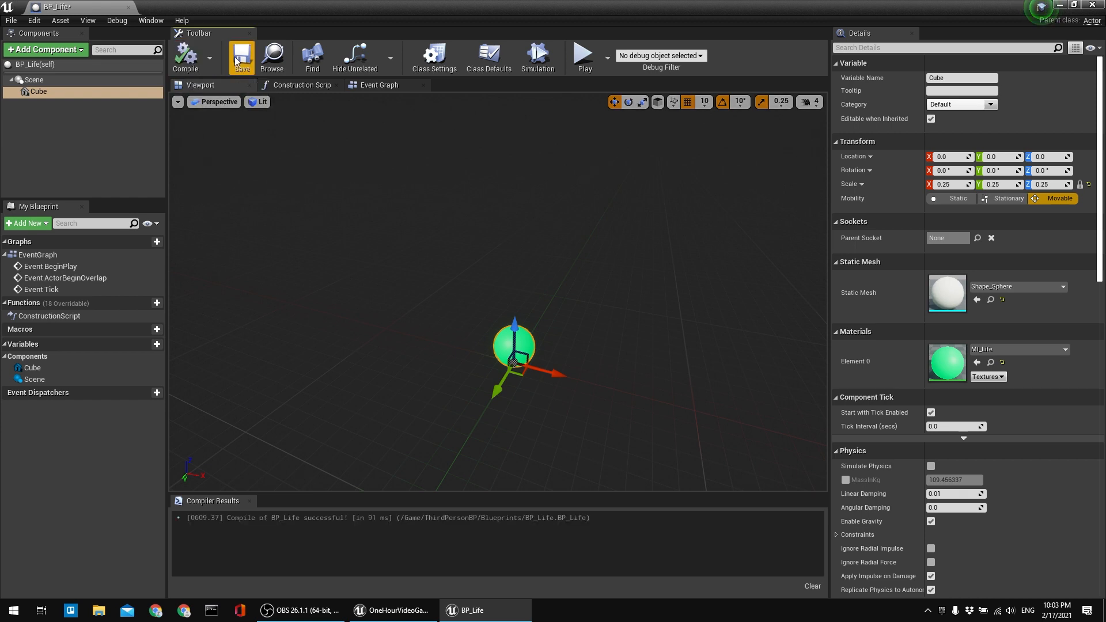
{"action": "left_click", "coordinate": [238, 58]}
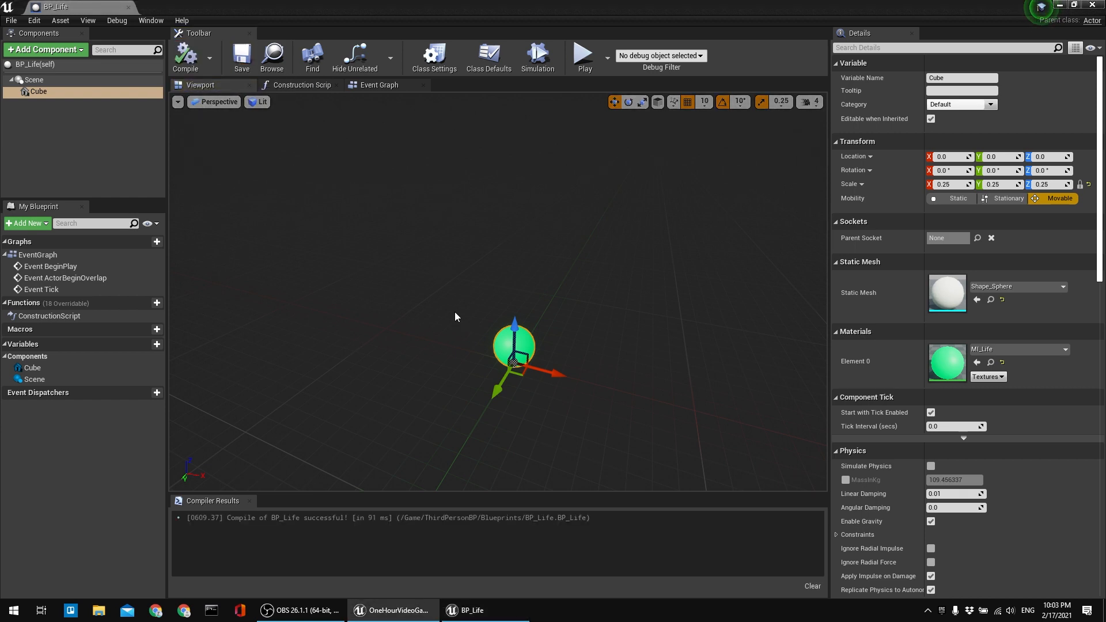
Open the ThirdPersonCharacter blueprint from the Blueprints folder and display its Event Graph.
{"action": "left_click", "coordinate": [1060, 5]}
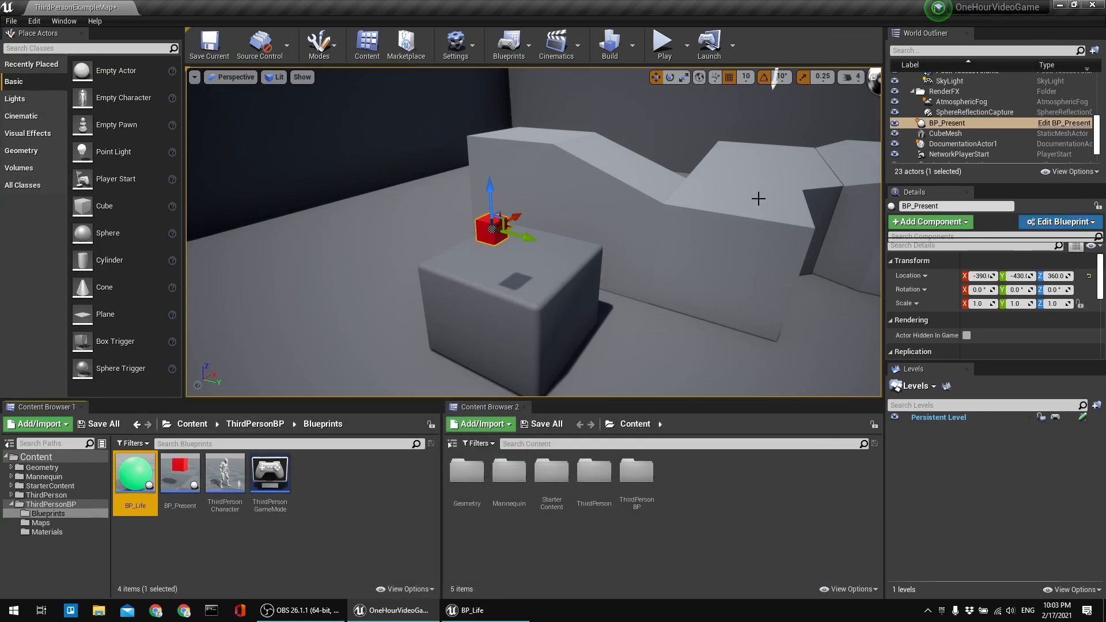
{"action": "right_click_drag", "start_coordinate": [608, 212], "coordinate": [511, 234]}
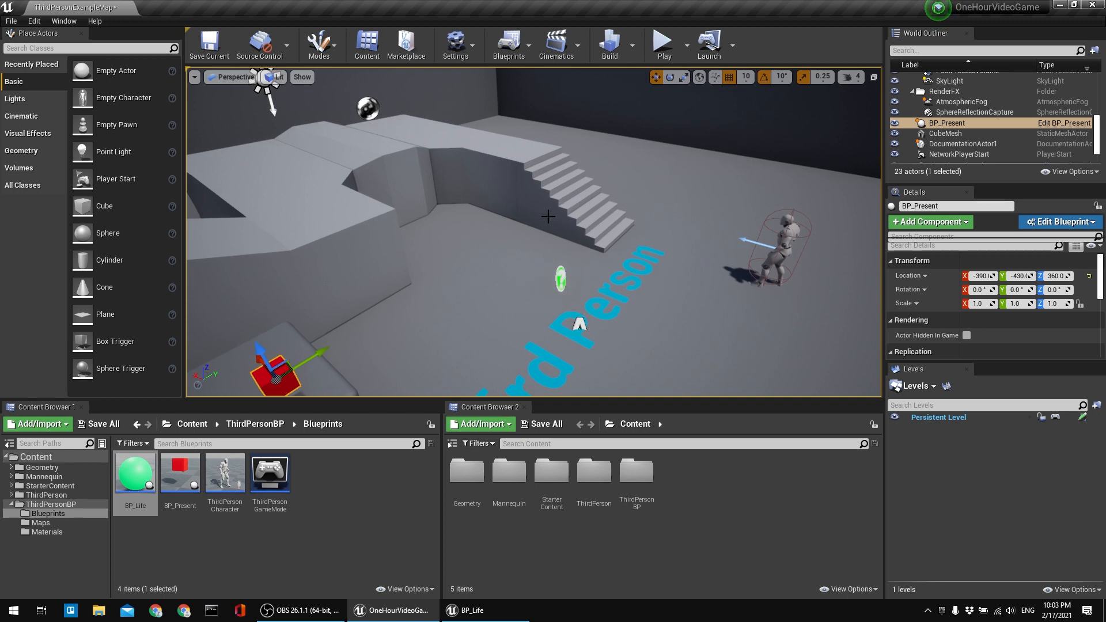
{"action": "double_click", "coordinate": [229, 471]}
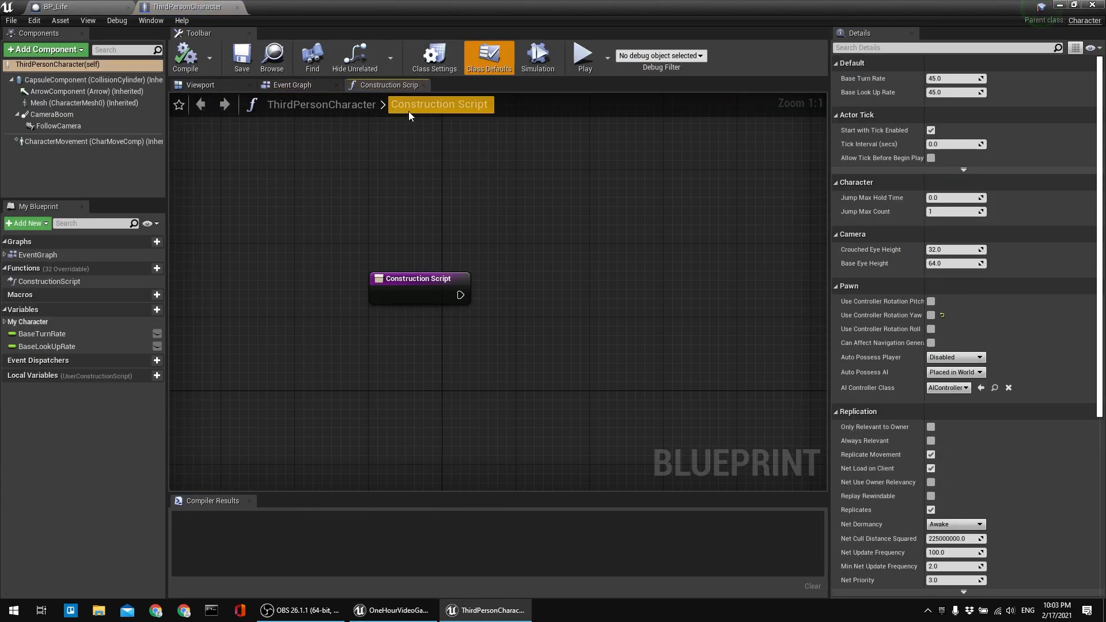
{"action": "left_click_drag", "start_coordinate": [318, 86], "coordinate": [410, 85]}
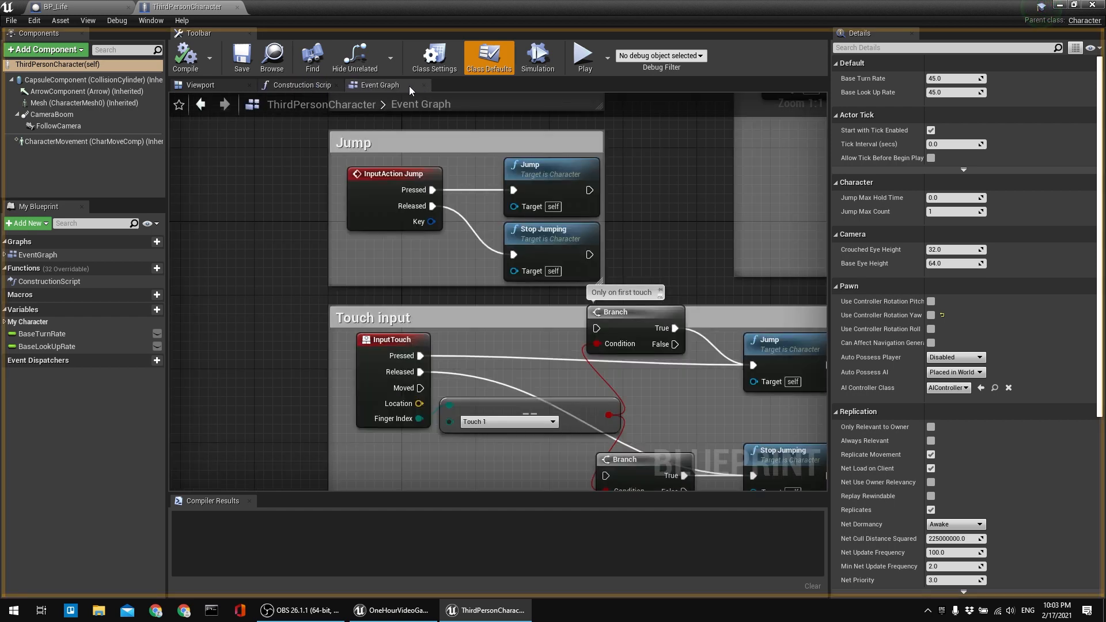
{"action": "scroll", "coordinate": [421, 260], "scroll_direction": "down", "scroll_amount": 2}
{"action": "right_click_drag", "start_coordinate": [487, 202], "coordinate": [426, 290]}
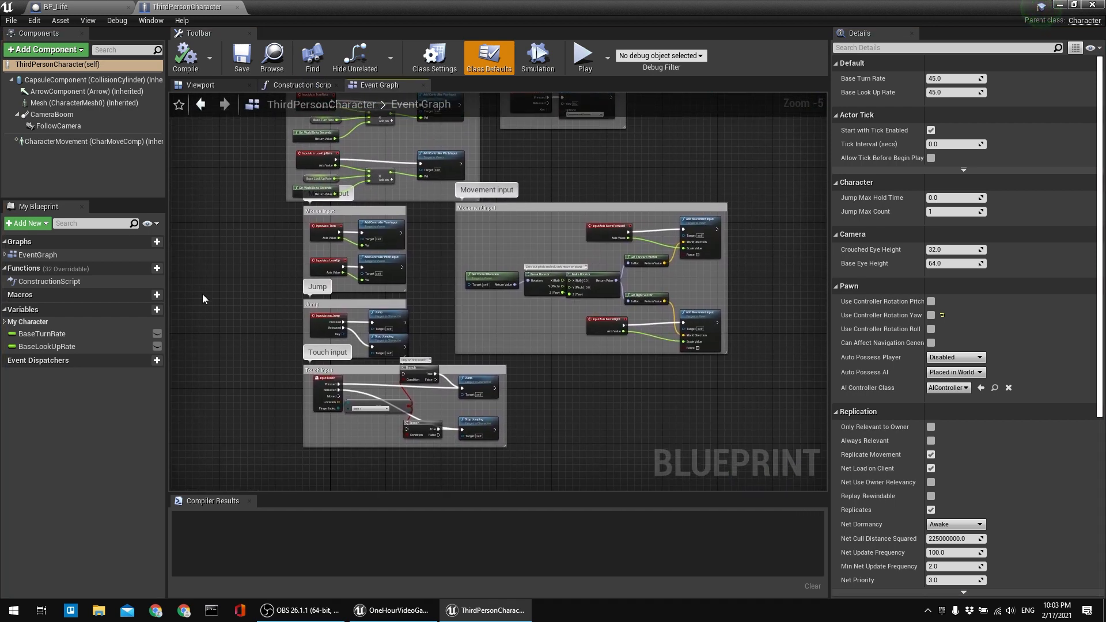
Add an Integer variable named PresentsCollected to ThirdPersonCharacter, and compile and save the blueprint.
{"action": "left_click", "coordinate": [147, 308]}
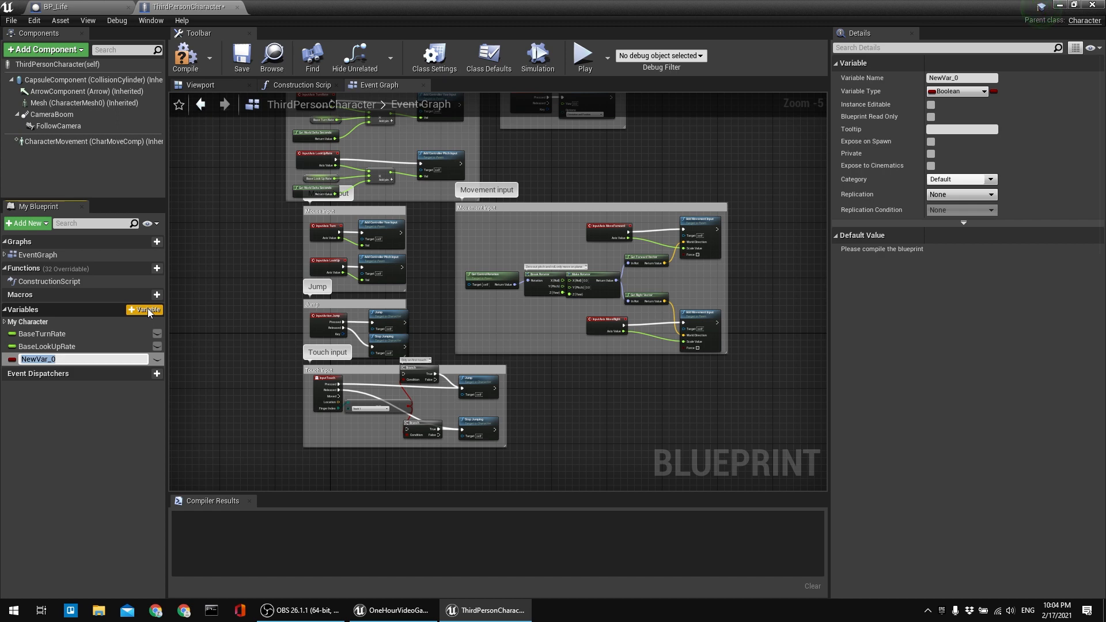
{"action": "type", "text": "PresentsCollected"}
{"action": "key", "text": "Return"}
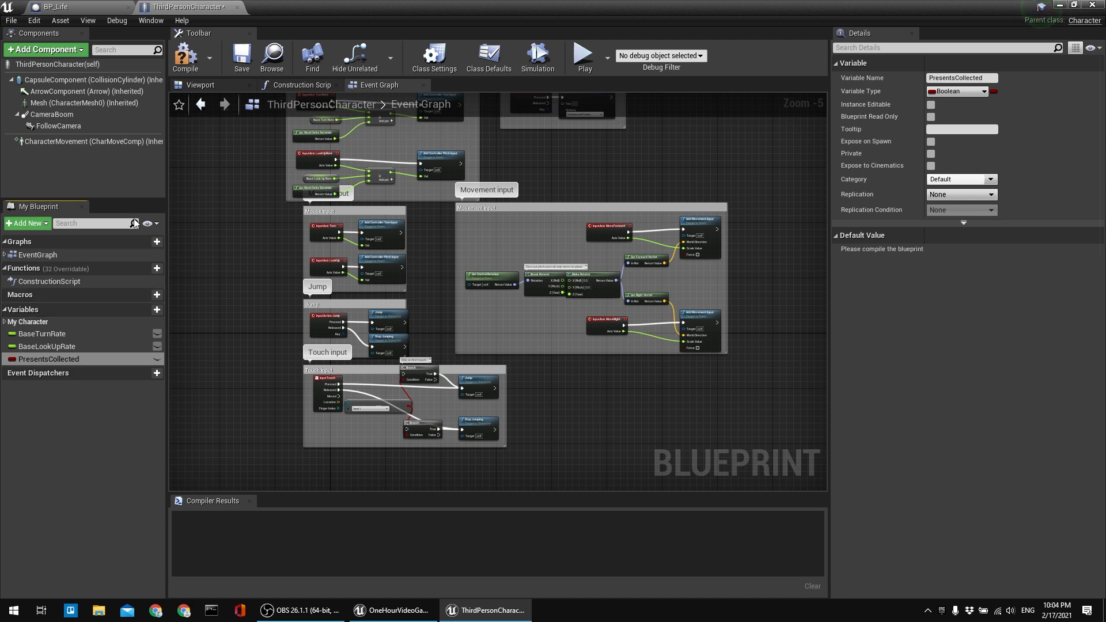
{"action": "left_click", "coordinate": [180, 58]}
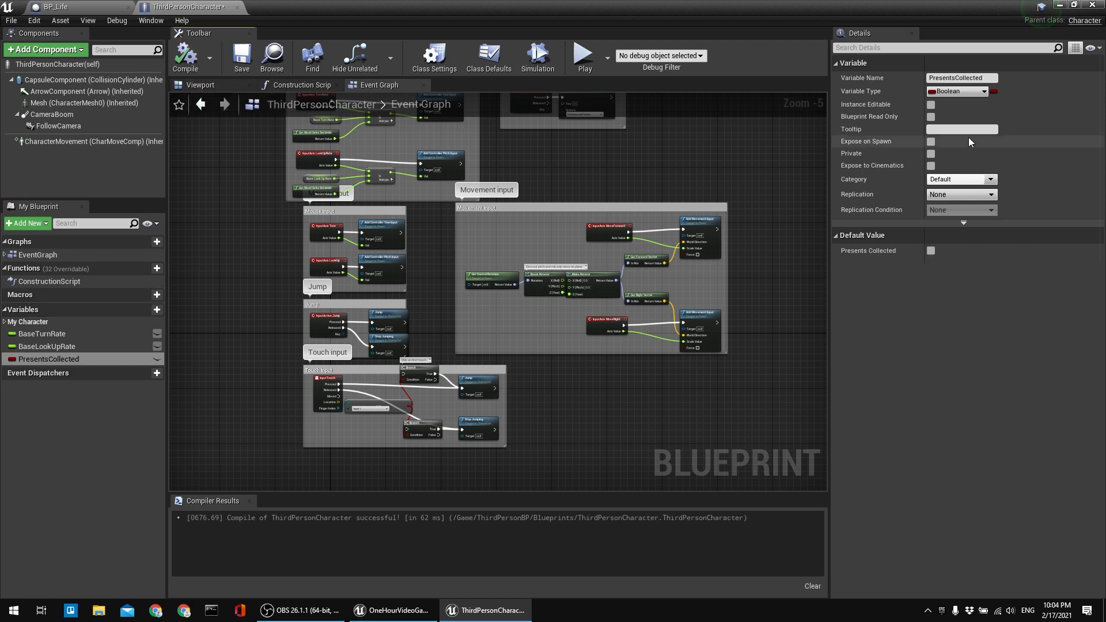
{"action": "left_click", "coordinate": [960, 94]}
{"action": "left_click", "coordinate": [844, 143]}
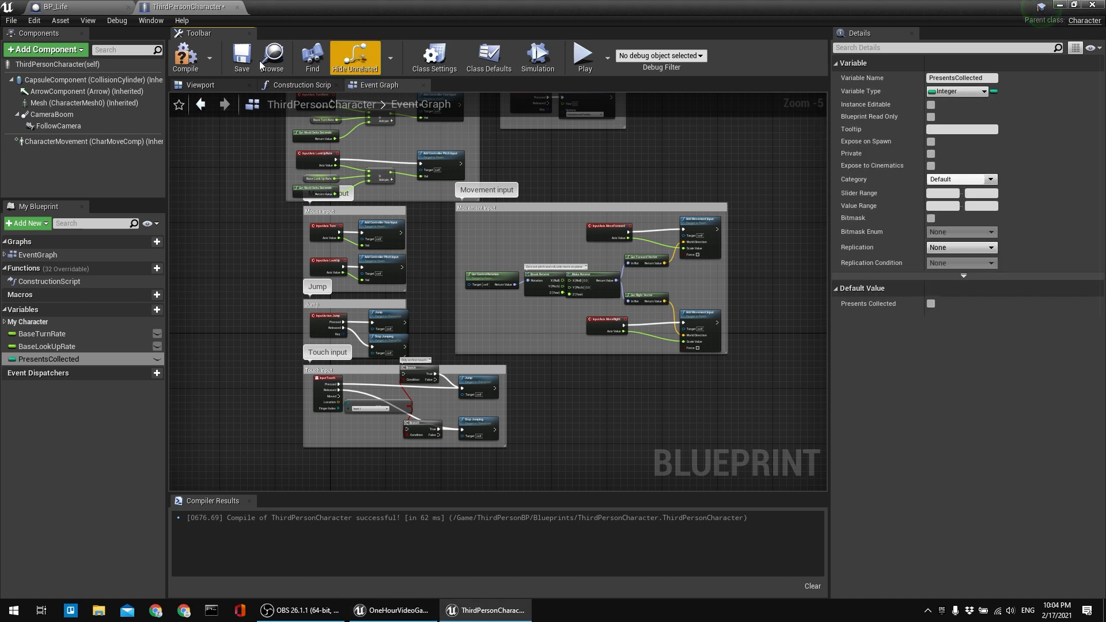
{"action": "left_click", "coordinate": [186, 58]}
{"action": "left_click", "coordinate": [233, 60]}
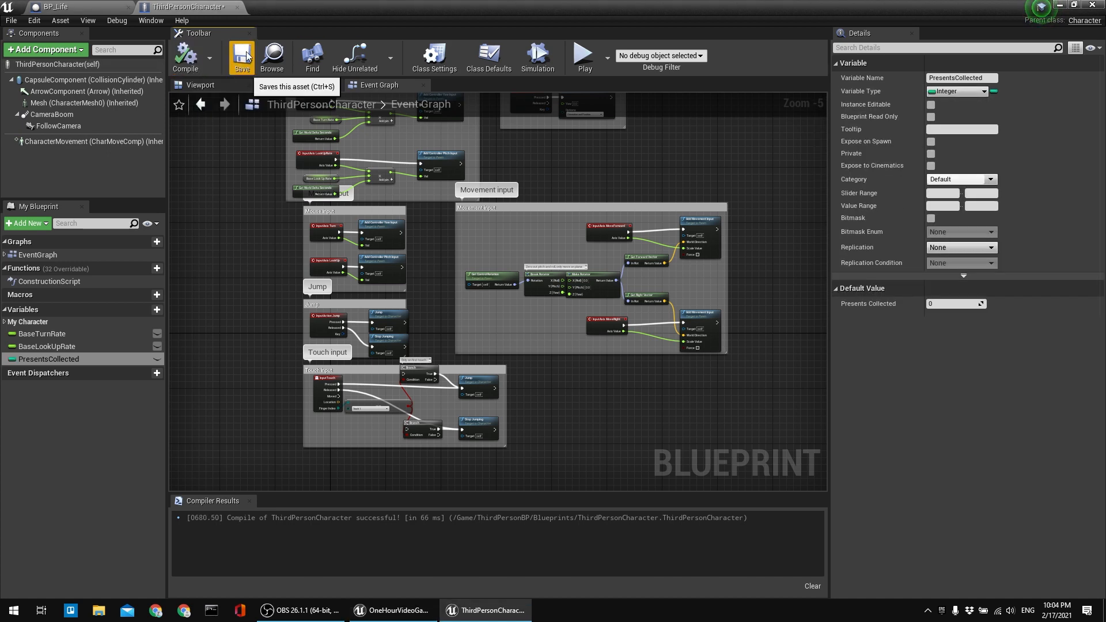
Duplicate the PresentsCollected variable as Lives, and compile and save ThirdPersonCharacter.
{"action": "left_click", "coordinate": [23, 415]}
{"action": "left_click", "coordinate": [53, 361]}
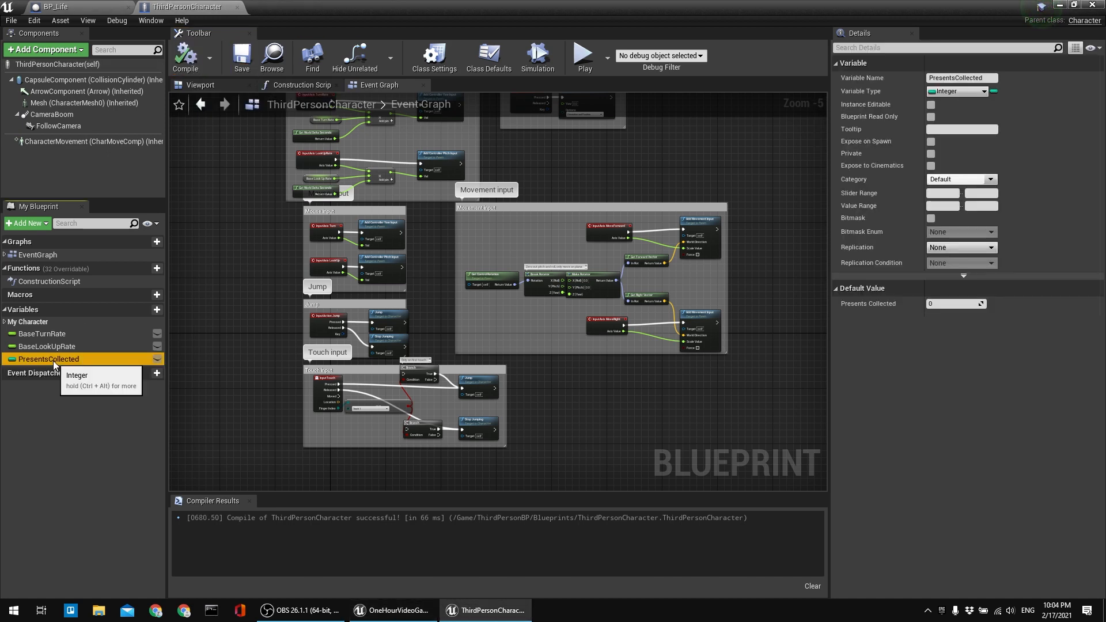
{"action": "key", "text": "ctrl+w"}
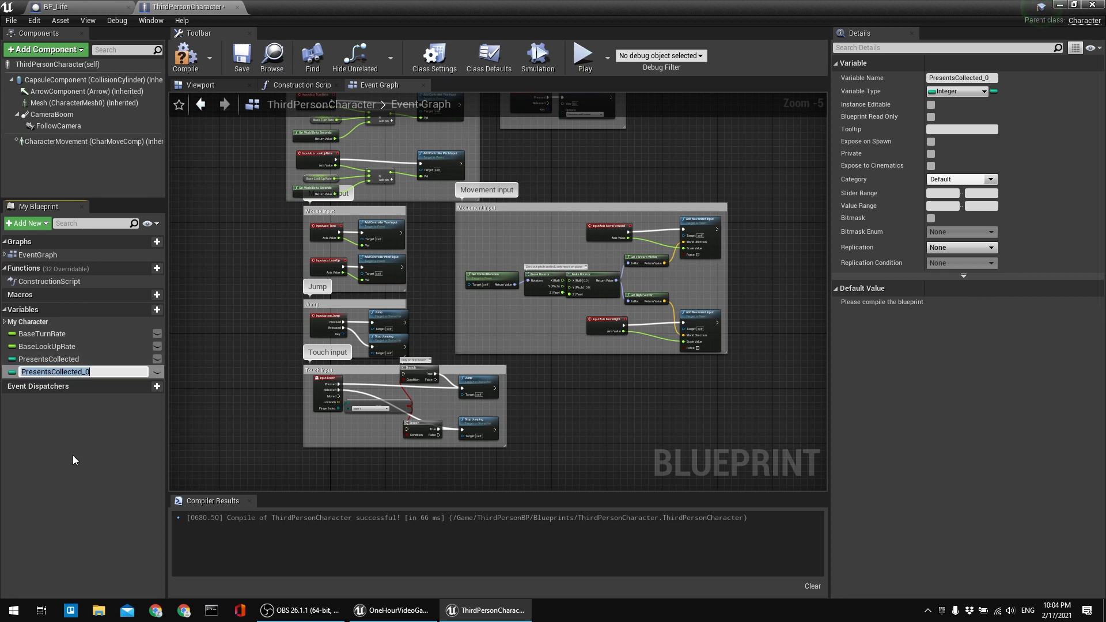
{"action": "type", "text": "Life"}
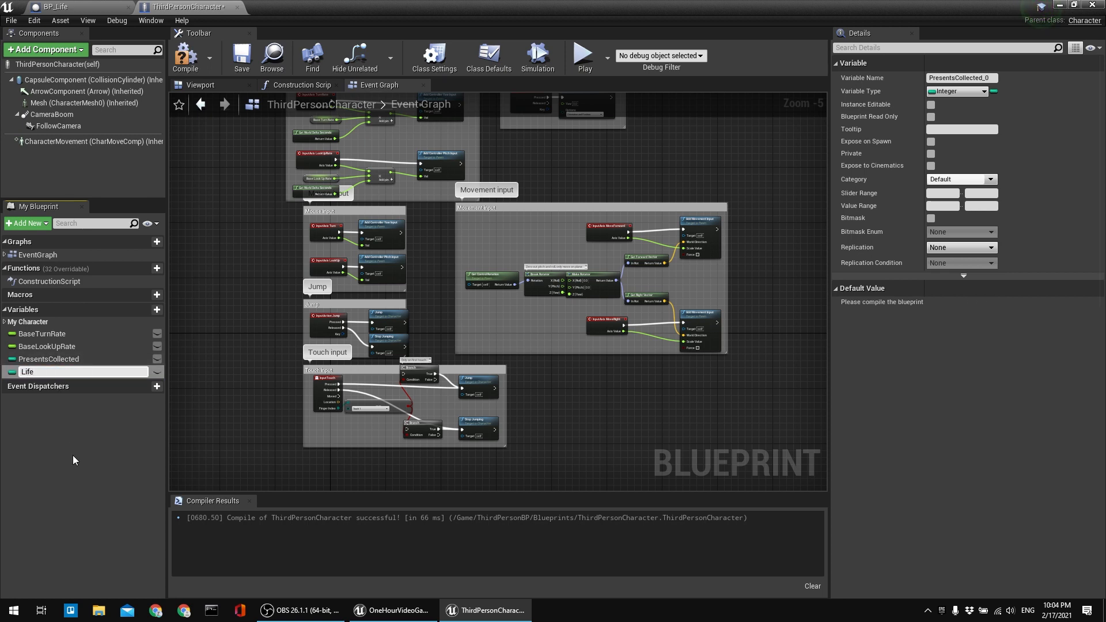
{"action": "key", "text": "BackSpace"}
{"action": "key", "text": "BackSpace"}
{"action": "type", "text": "ves"}
{"action": "key", "text": "Return"}
{"action": "left_click", "coordinate": [203, 59]}
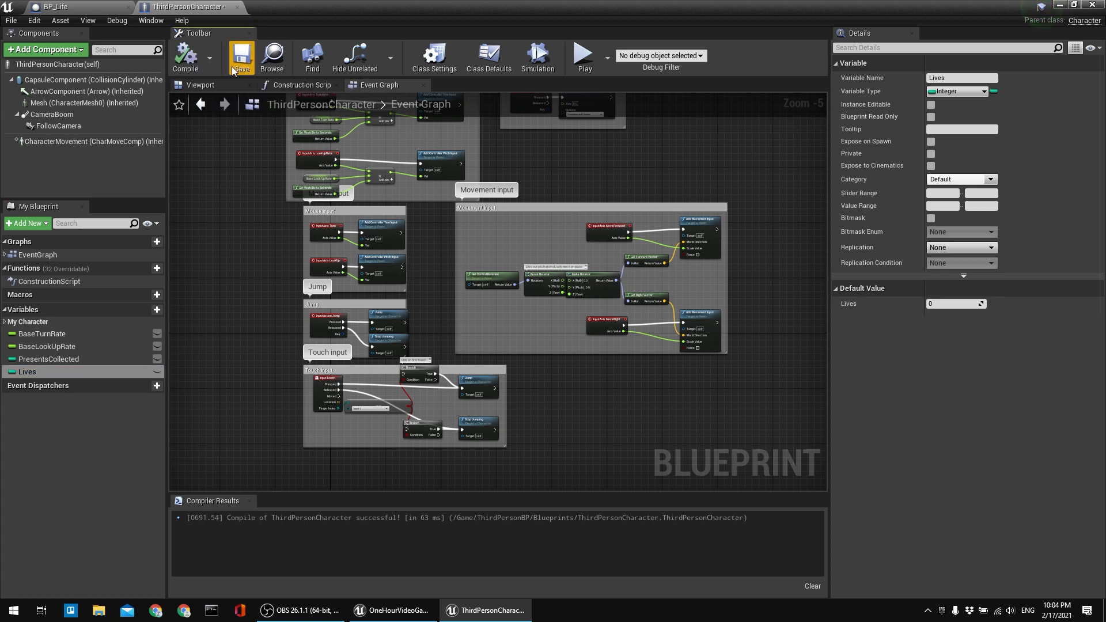
{"action": "left_click", "coordinate": [238, 67]}
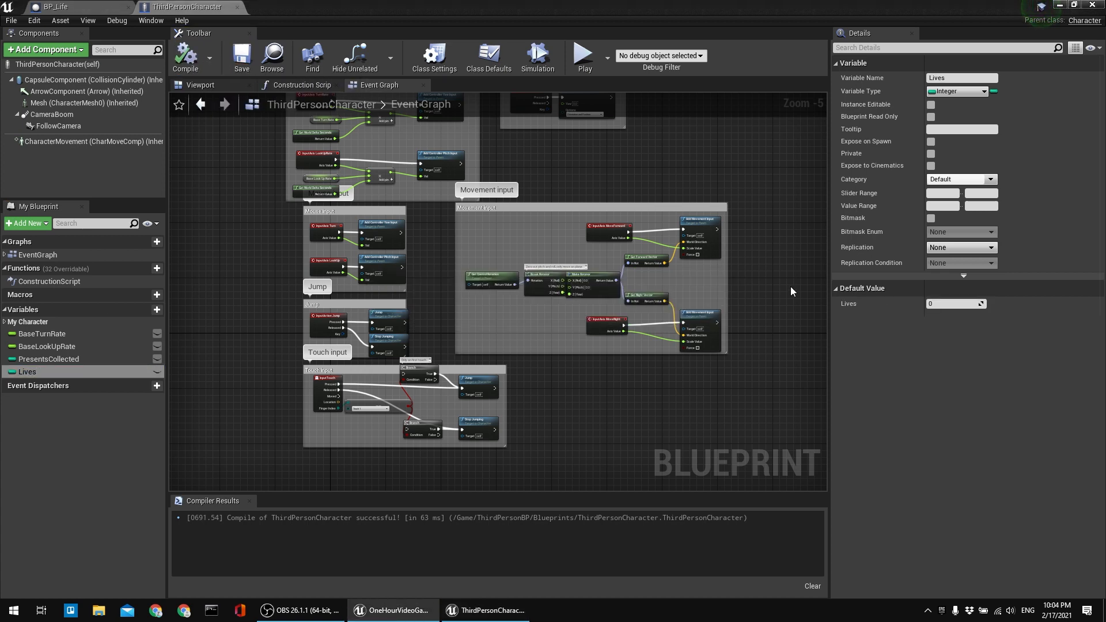
Set the default value of Lives to 3, and compile and save ThirdPersonCharacter.
{"action": "left_click", "coordinate": [953, 304]}
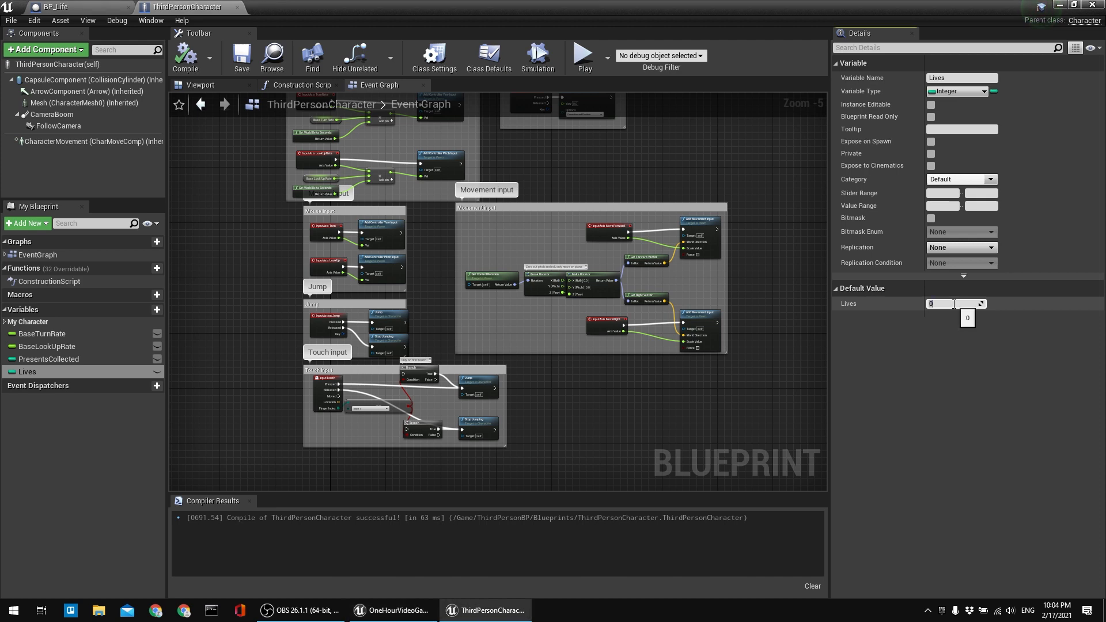
{"action": "type", "text": "3"}
{"action": "key", "text": "Return"}
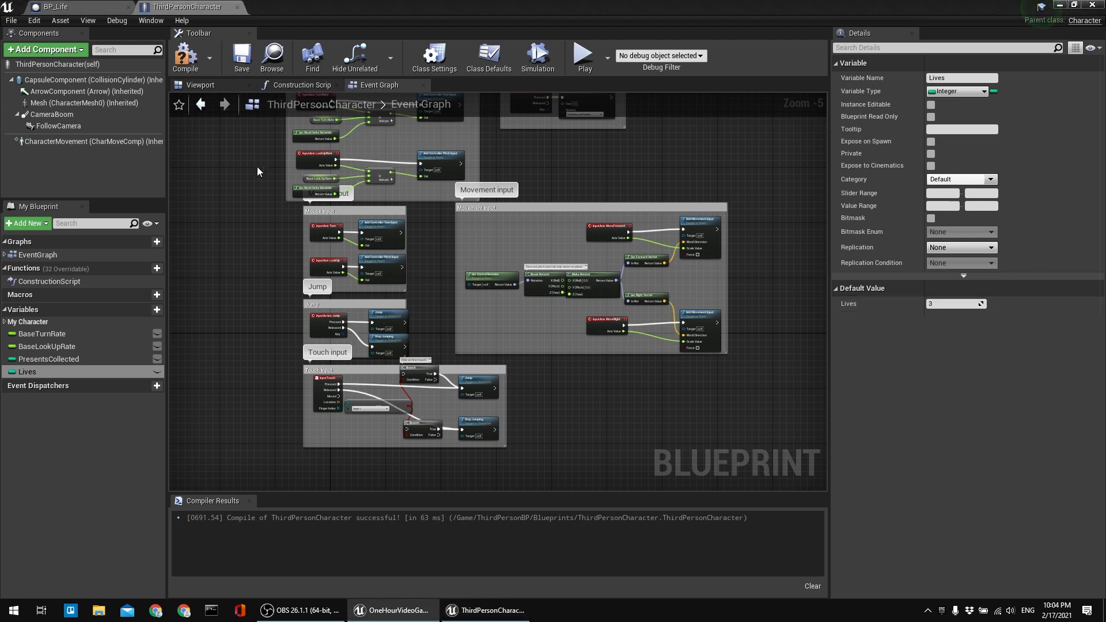
{"action": "left_click", "coordinate": [185, 58]}
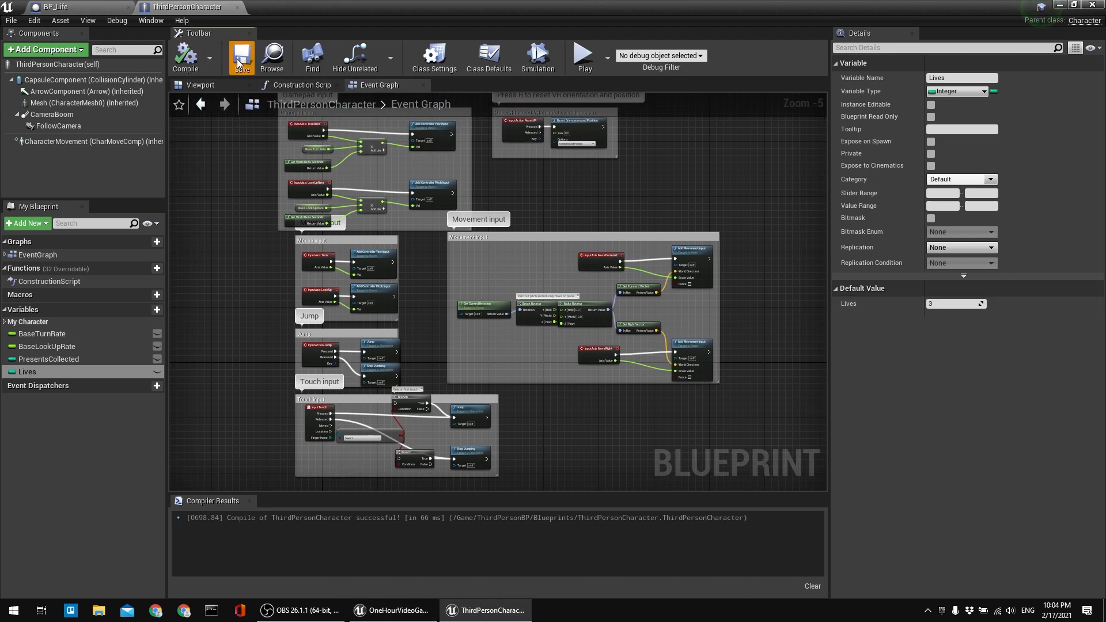
Look over BP_Life in its viewport, and open BP_Present to examine the default events in its Event Graph.
{"action": "mouse_move", "coordinate": [219, 346]}
{"action": "right_mouse_down"}
{"action": "mouse_move", "coordinate": [240, 367]}
{"action": "mouse_move", "coordinate": [238, 352]}
{"action": "mouse_move", "coordinate": [204, 353]}
{"action": "right_mouse_up"}
{"action": "scroll", "coordinate": [239, 367], "scroll_direction": "down", "scroll_amount": 2}
{"action": "scroll", "coordinate": [240, 368], "scroll_direction": "up", "scroll_amount": 2}
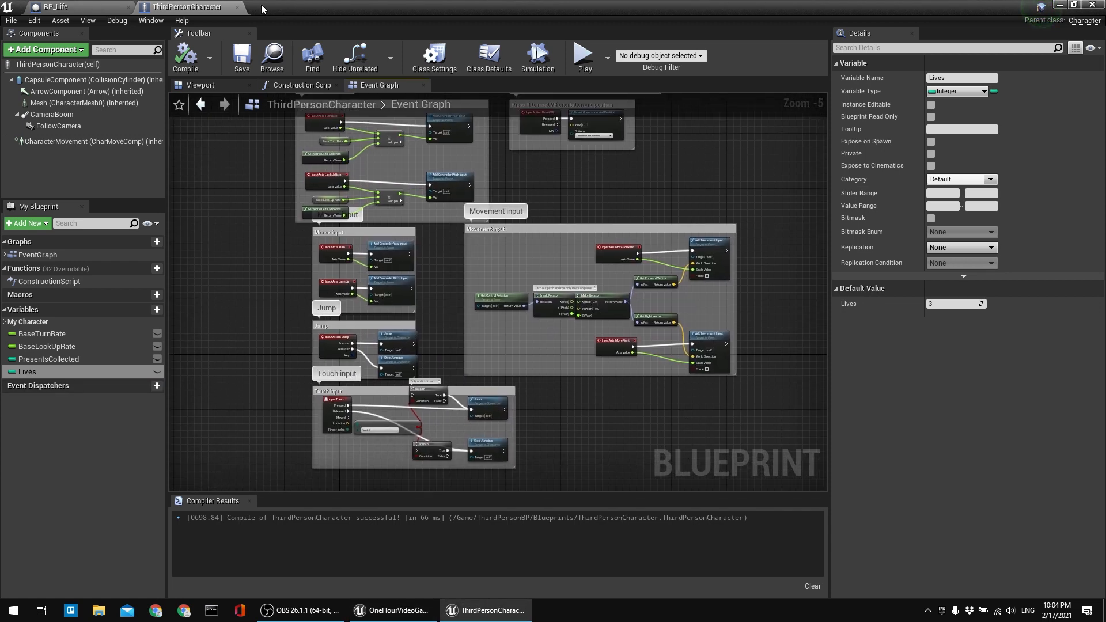
{"action": "left_click", "coordinate": [114, 6]}
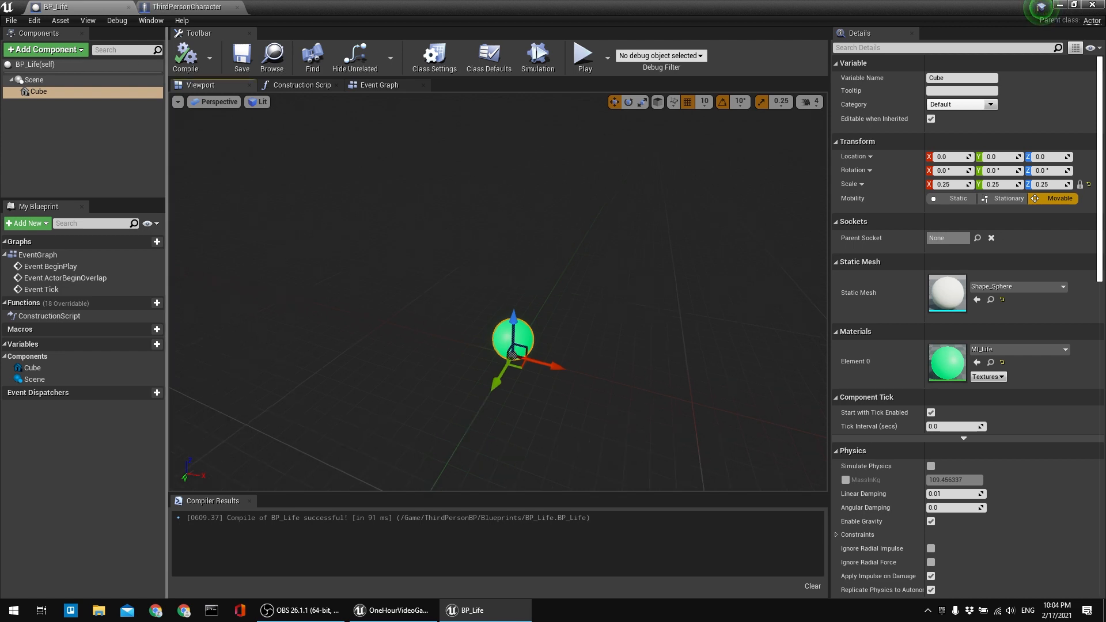
{"action": "right_click_drag", "start_coordinate": [420, 296], "coordinate": [433, 293]}
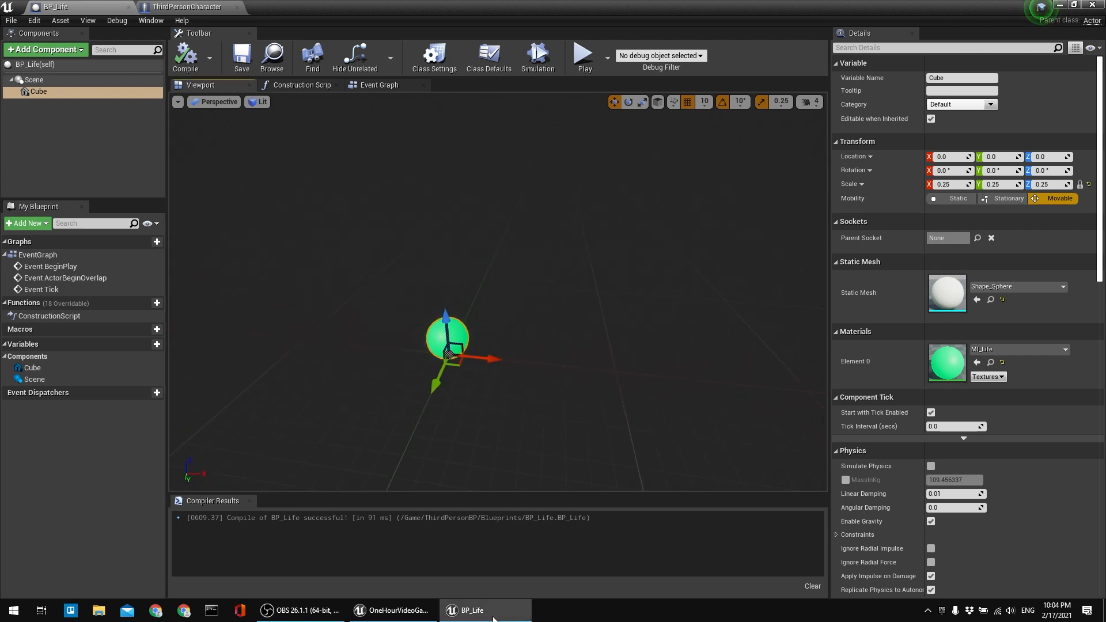
{"action": "left_click", "coordinate": [468, 610]}
{"action": "double_click", "coordinate": [180, 474]}
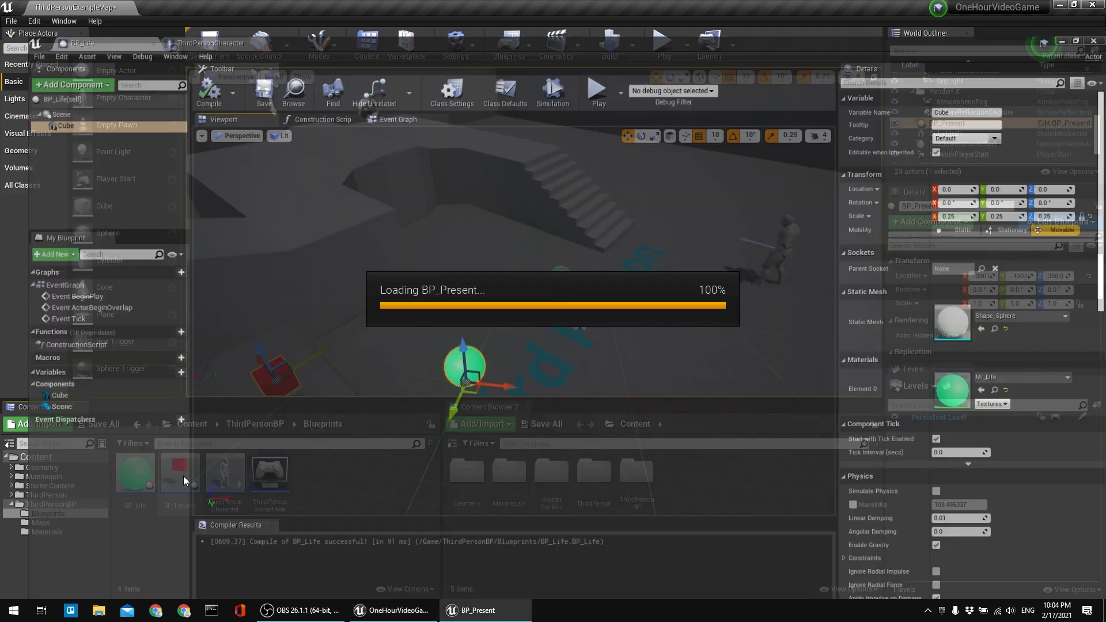
{"action": "right_click_drag", "start_coordinate": [400, 301], "coordinate": [323, 299]}
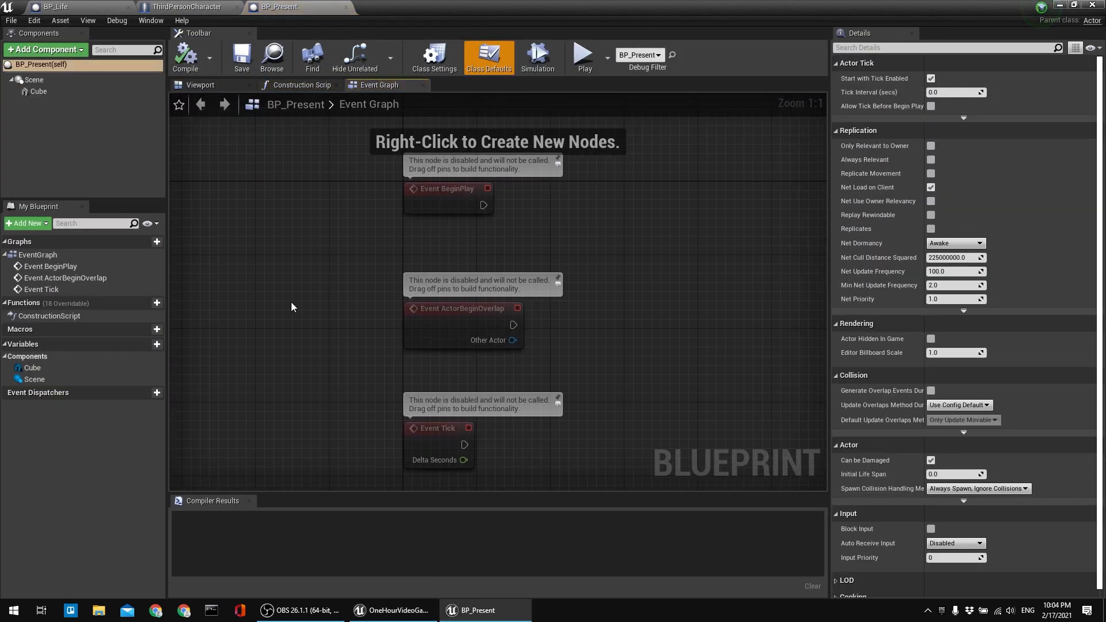
{"action": "right_click_drag", "start_coordinate": [323, 261], "coordinate": [271, 266]}
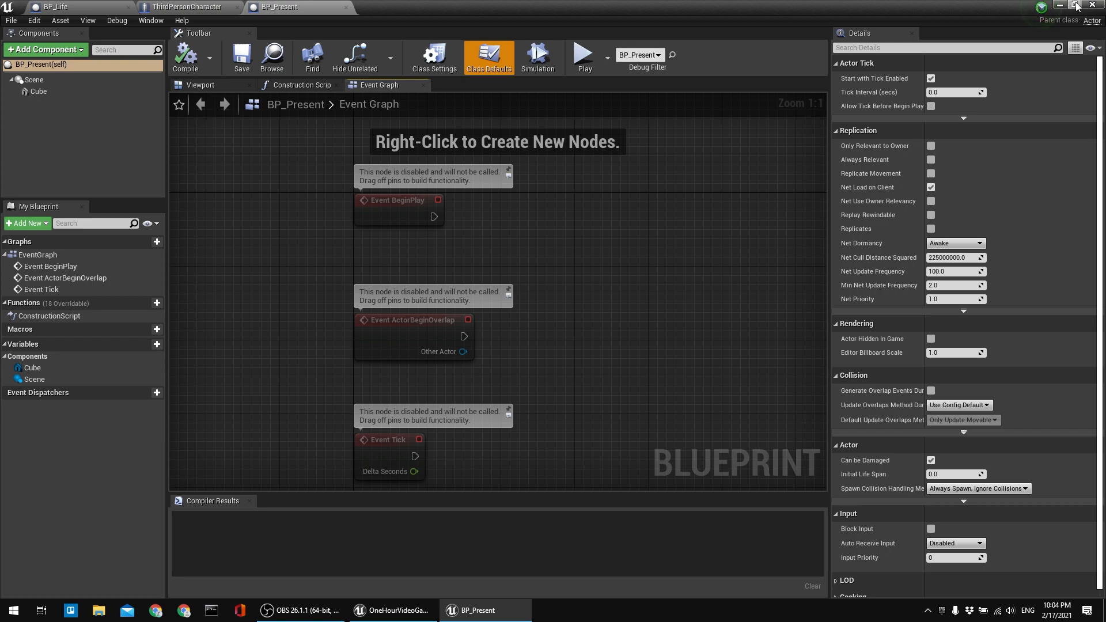
{"action": "left_click", "coordinate": [1058, 6]}
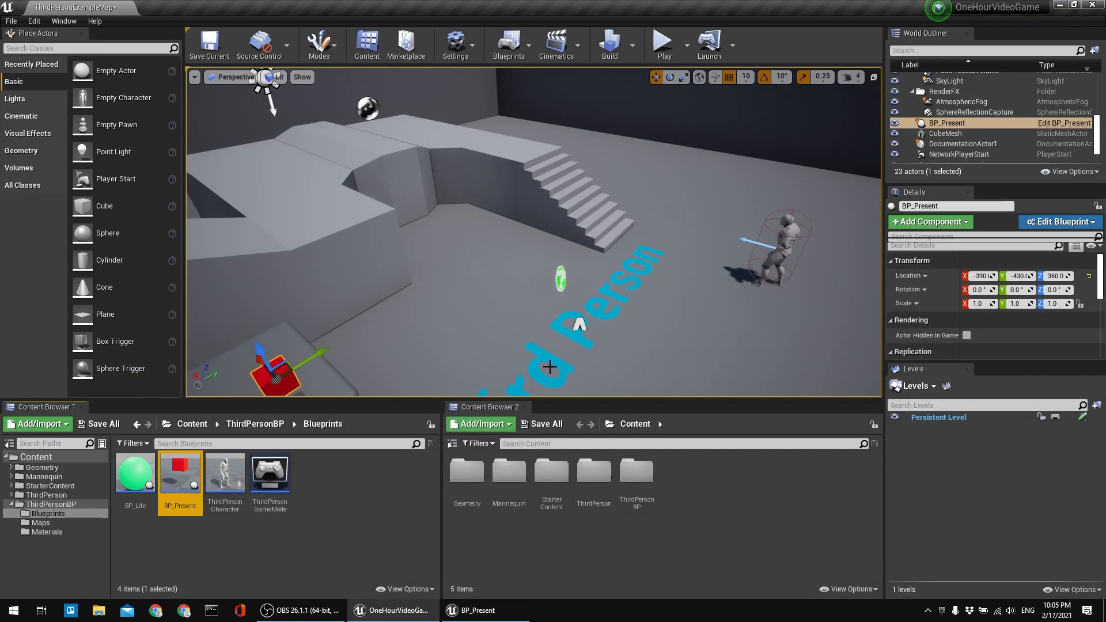
Move the BP_Present actor in the level down onto the gray block, to X -320 and Z 290.
{"action": "left_click_drag", "start_coordinate": [527, 309], "coordinate": [341, 365], "text": "alt"}
{"action": "left_click_drag", "start_coordinate": [665, 272], "coordinate": [455, 264], "text": "alt"}
{"action": "mouse_move", "coordinate": [555, 268]}
{"action": "left_mouse_down"}
{"action": "mouse_move", "coordinate": [599, 272]}
{"action": "mouse_move", "coordinate": [555, 284]}
{"action": "left_mouse_up"}
{"action": "right_click_drag", "start_coordinate": [555, 284], "coordinate": [667, 297]}
{"action": "key", "text": "super"}
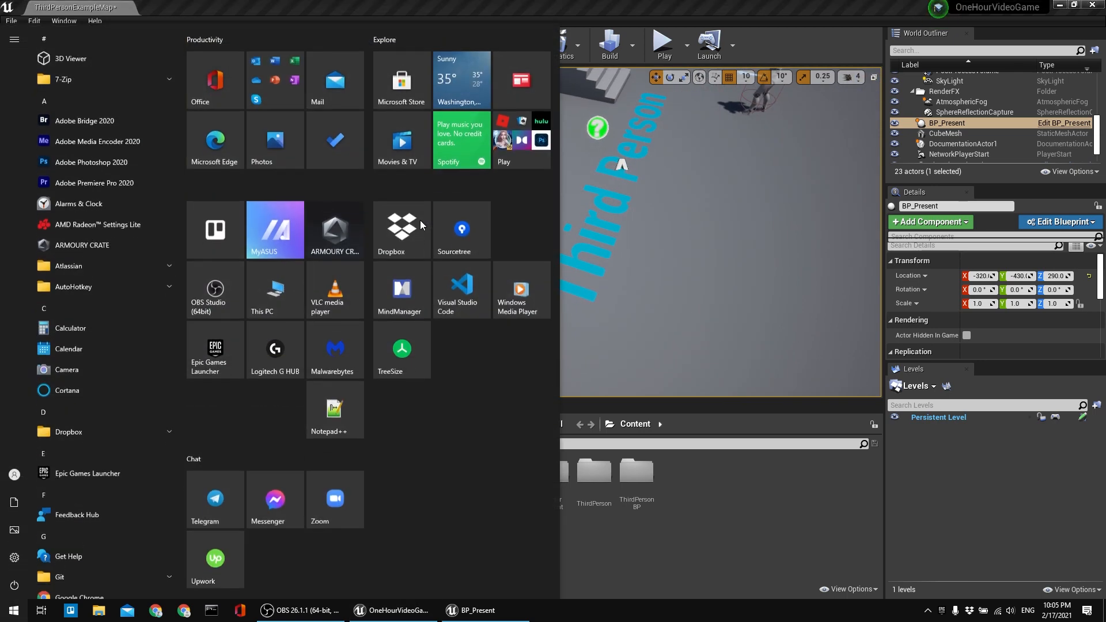
{"action": "key", "text": "super"}
{"action": "right_click_drag", "start_coordinate": [541, 214], "coordinate": [510, 241]}
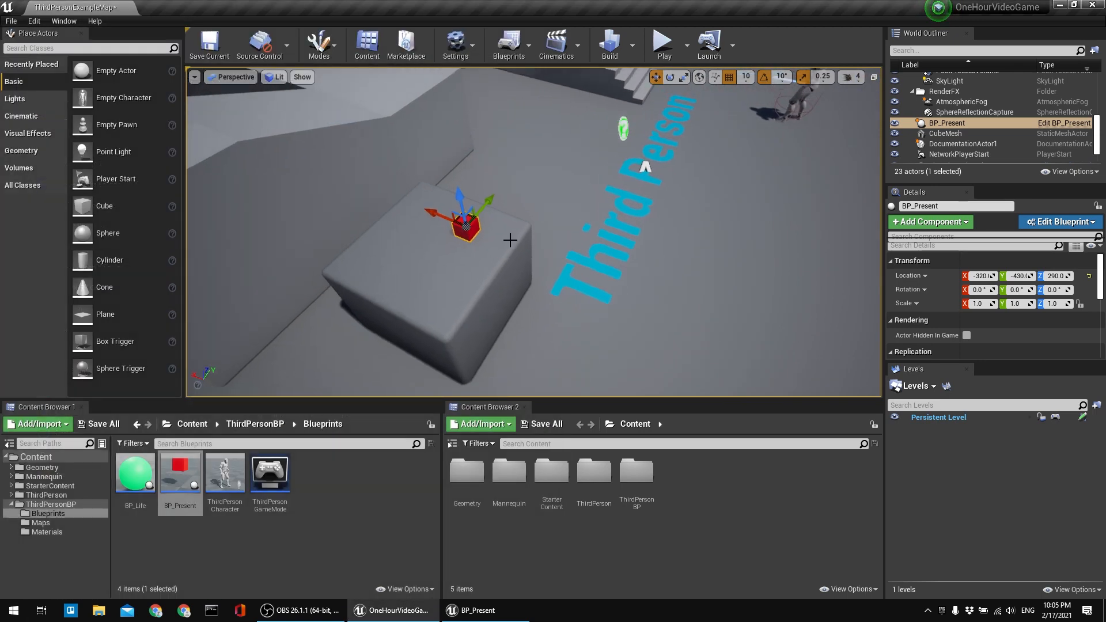
Duplicate BP_Present to X -720, Z 180 in front of the block, and copy it twice more along Y, the last at Y -90.
{"action": "left_click_drag", "start_coordinate": [430, 212], "coordinate": [749, 347], "text": "alt"}
{"action": "right_click_drag", "start_coordinate": [659, 369], "coordinate": [703, 286]}
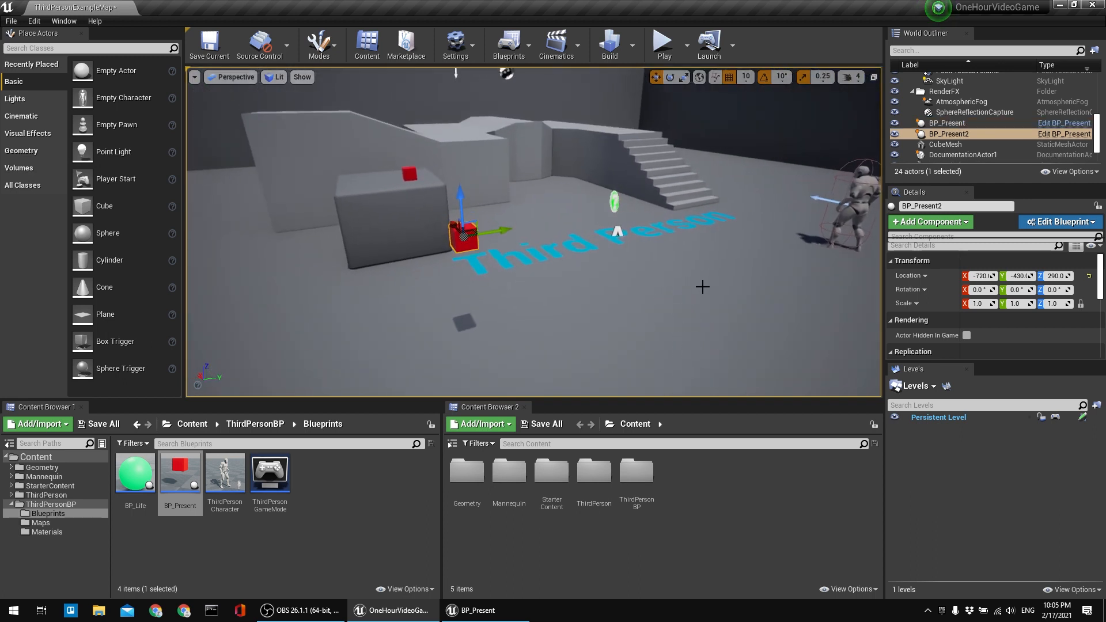
{"action": "left_click_drag", "start_coordinate": [461, 206], "coordinate": [467, 279]}
{"action": "right_click_drag", "start_coordinate": [493, 279], "coordinate": [536, 280]}
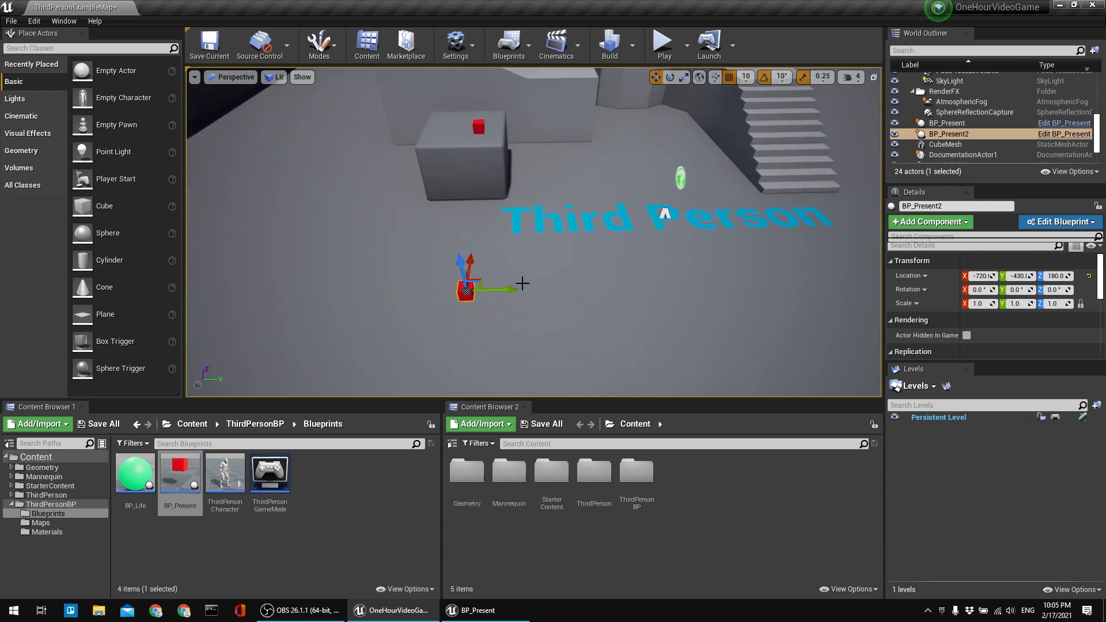
{"action": "left_click_drag", "start_coordinate": [496, 289], "coordinate": [686, 293], "text": "alt"}
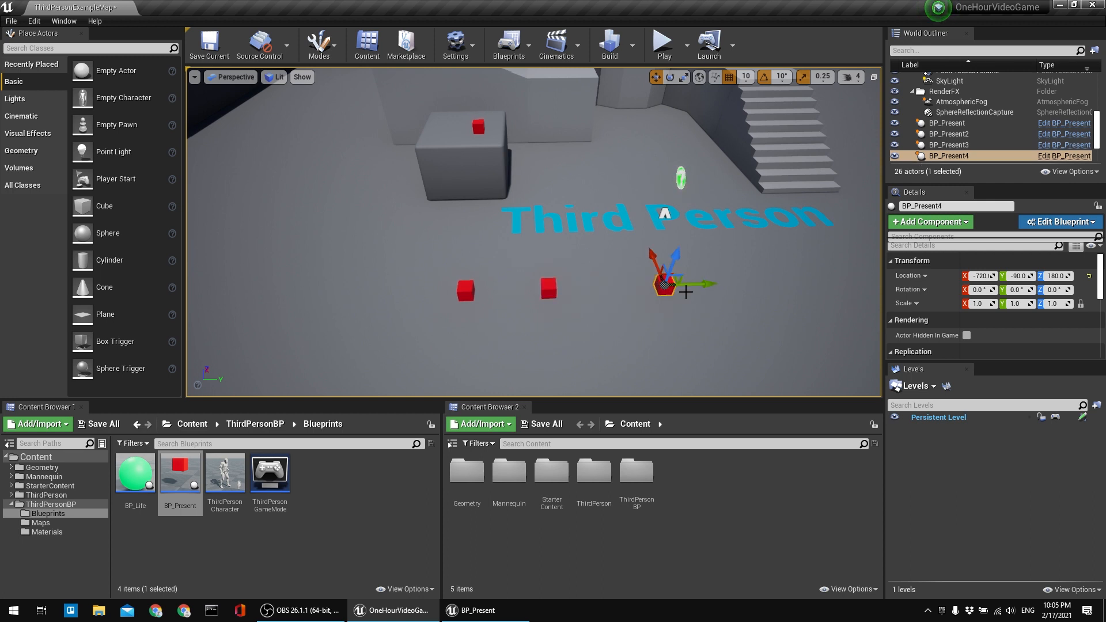
Place a BP_Life actor in front of the row of presents at X -810, Y -420, Z 160.
{"action": "left_click_drag", "start_coordinate": [135, 474], "coordinate": [465, 331]}
{"action": "mouse_move", "coordinate": [610, 279]}
{"action": "right_mouse_down"}
{"action": "mouse_move", "coordinate": [663, 294]}
{"action": "mouse_move", "coordinate": [691, 288]}
{"action": "mouse_move", "coordinate": [610, 279]}
{"action": "right_mouse_up"}
{"action": "left_click_drag", "start_coordinate": [595, 295], "coordinate": [595, 266]}
{"action": "right_click_drag", "start_coordinate": [595, 266], "coordinate": [486, 303]}
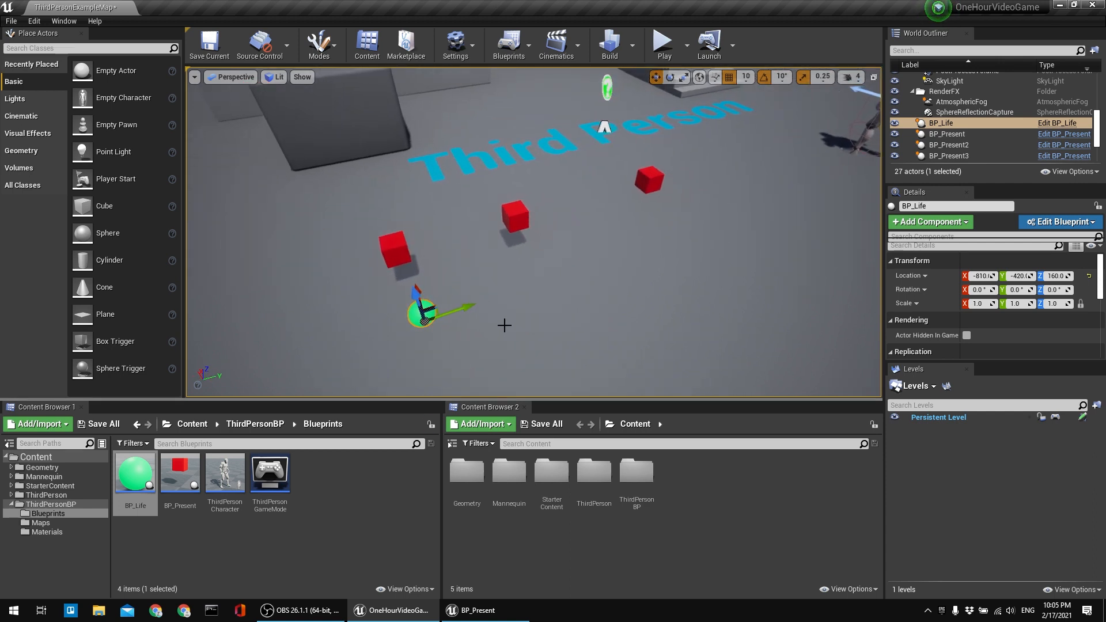
Duplicate the BP_Life actor along Y so the copy sits in front of the middle present.
{"action": "left_click_drag", "start_coordinate": [466, 312], "coordinate": [605, 289], "text": "alt"}
{"action": "mouse_move", "coordinate": [605, 288]}
{"action": "right_mouse_down"}
{"action": "mouse_move", "coordinate": [594, 236]}
{"action": "mouse_move", "coordinate": [620, 268]}
{"action": "mouse_move", "coordinate": [585, 268]}
{"action": "mouse_move", "coordinate": [604, 300]}
{"action": "right_mouse_up"}
{"action": "left_click", "coordinate": [604, 300]}
{"action": "right_click_drag", "start_coordinate": [606, 247], "coordinate": [565, 272]}
Create an Actor Blueprint named BP_EndGate in the ThirdPersonBP Blueprints folder.
{"action": "left_click", "coordinate": [365, 499]}
{"action": "right_click", "coordinate": [312, 458]}
{"action": "left_click", "coordinate": [361, 206]}
{"action": "left_click", "coordinate": [426, 209]}
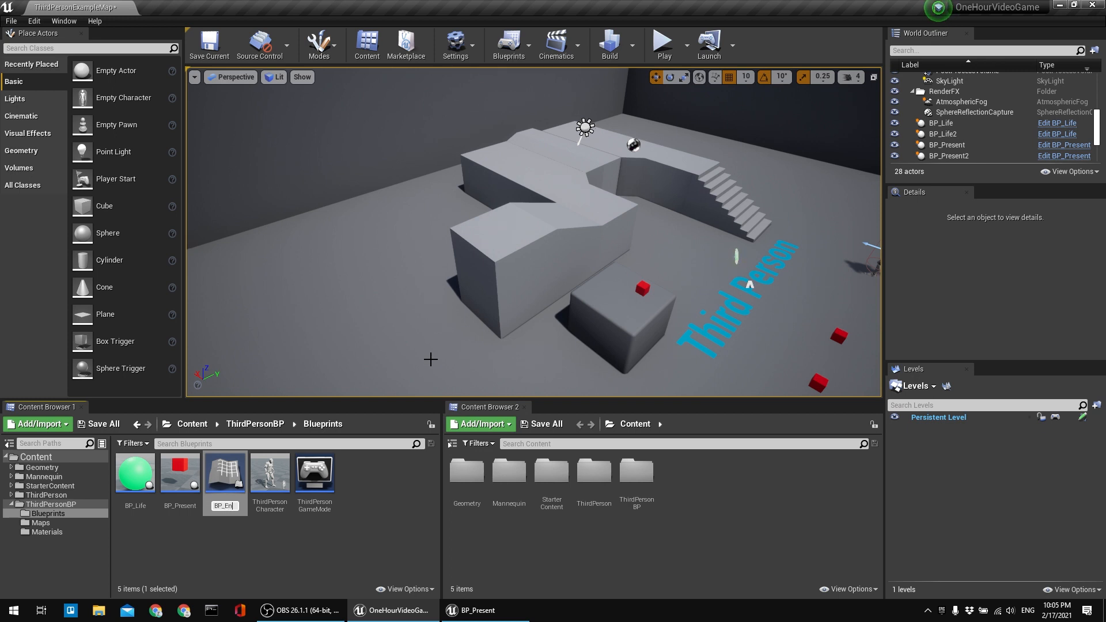
{"action": "key", "text": "Return"}
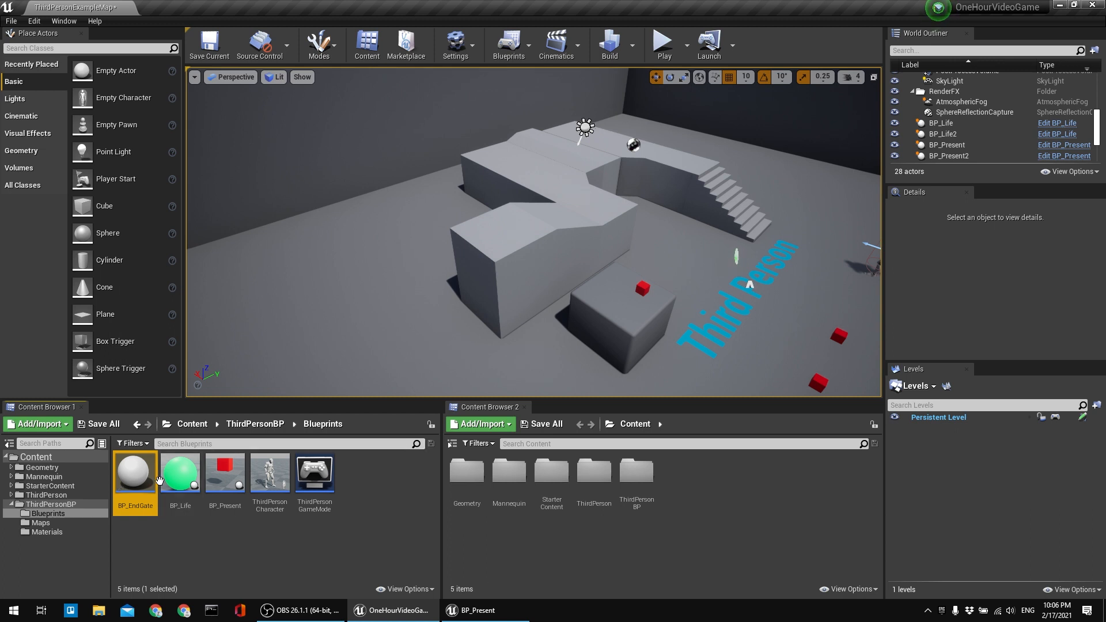
Place a BP_EndGate actor on the raised gray platform at X -50, Y -730, Z 450.
{"action": "left_click_drag", "start_coordinate": [166, 455], "coordinate": [487, 271]}
{"action": "left_click_drag", "start_coordinate": [496, 205], "coordinate": [493, 196]}
{"action": "right_click_drag", "start_coordinate": [493, 197], "coordinate": [671, 242]}
Play the level and run the character up the stairs, across the raised platforms and back down to the pickups.
{"action": "left_click", "coordinate": [663, 44]}
{"action": "key", "text": "w"}
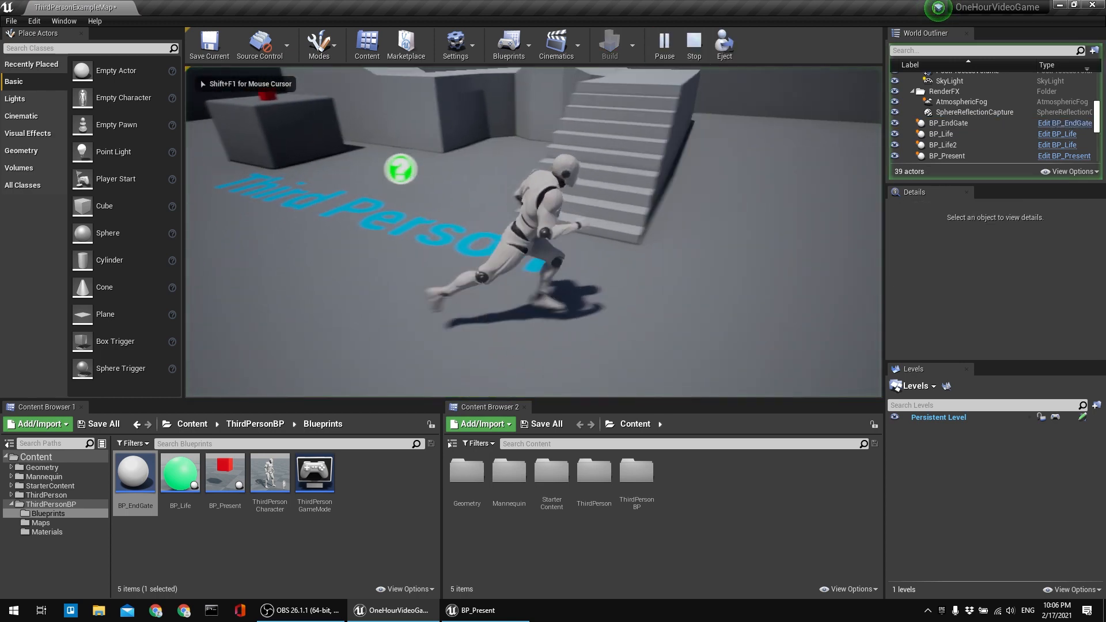
{"action": "key", "text": "w"}
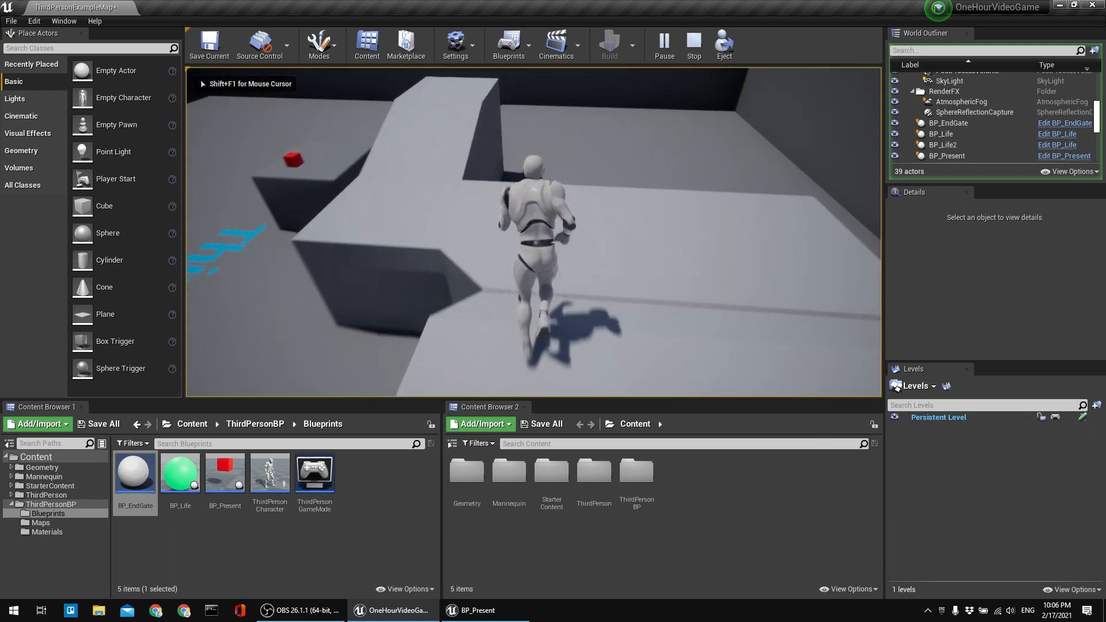
{"action": "key", "text": "w"}
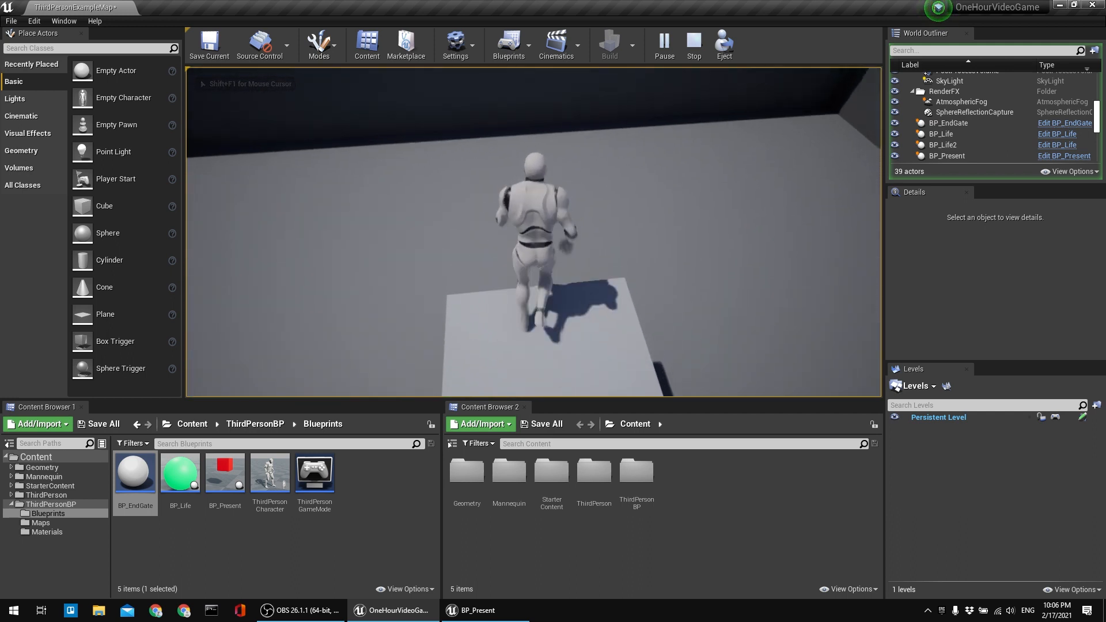
{"action": "key", "text": "space"}
{"action": "key", "text": "w"}
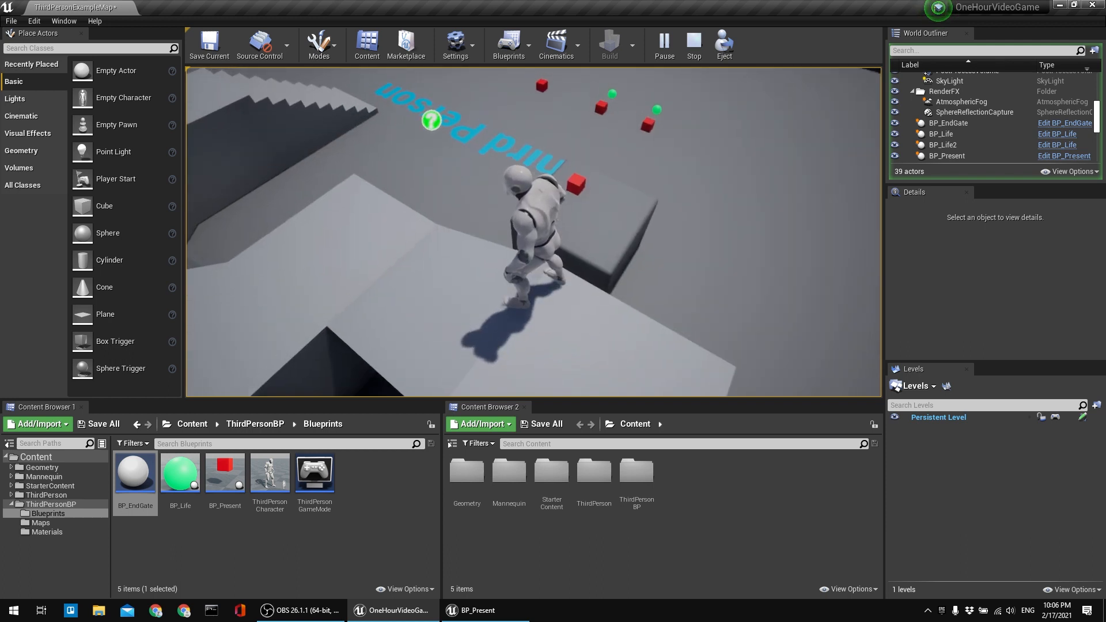
{"action": "key", "text": "w"}
{"action": "key", "text": "space"}
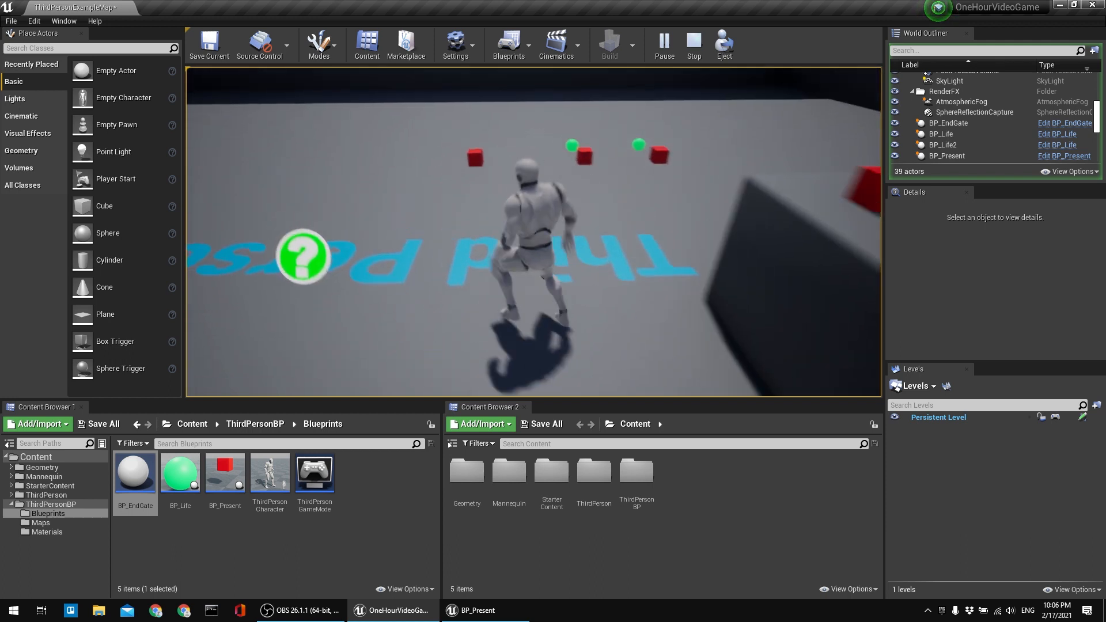
{"action": "key", "text": "w"}
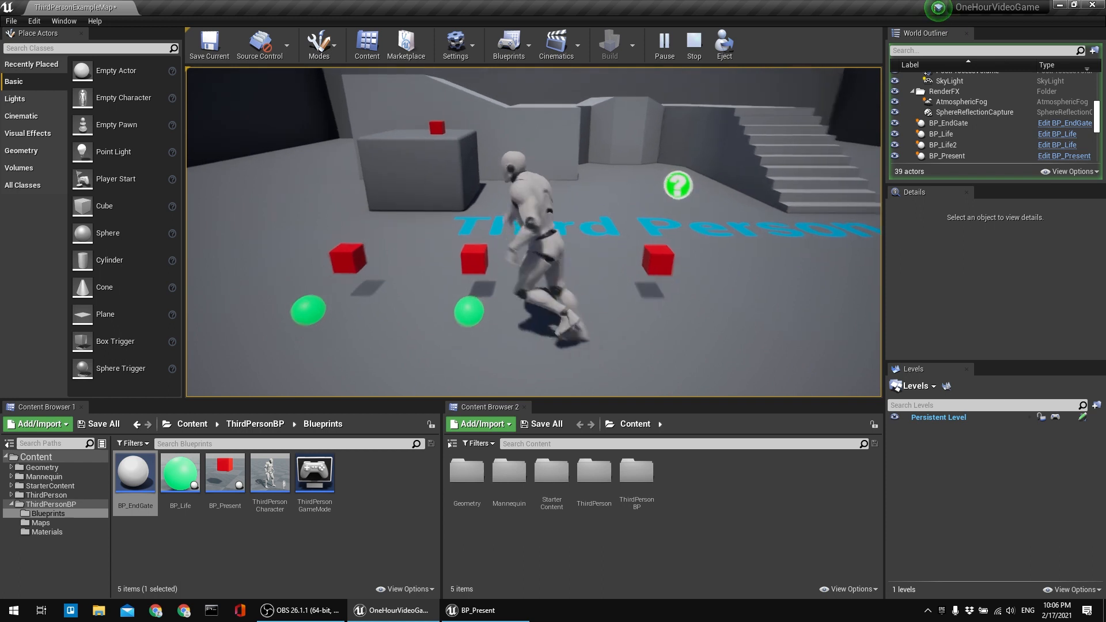
{"action": "key", "text": "w"}
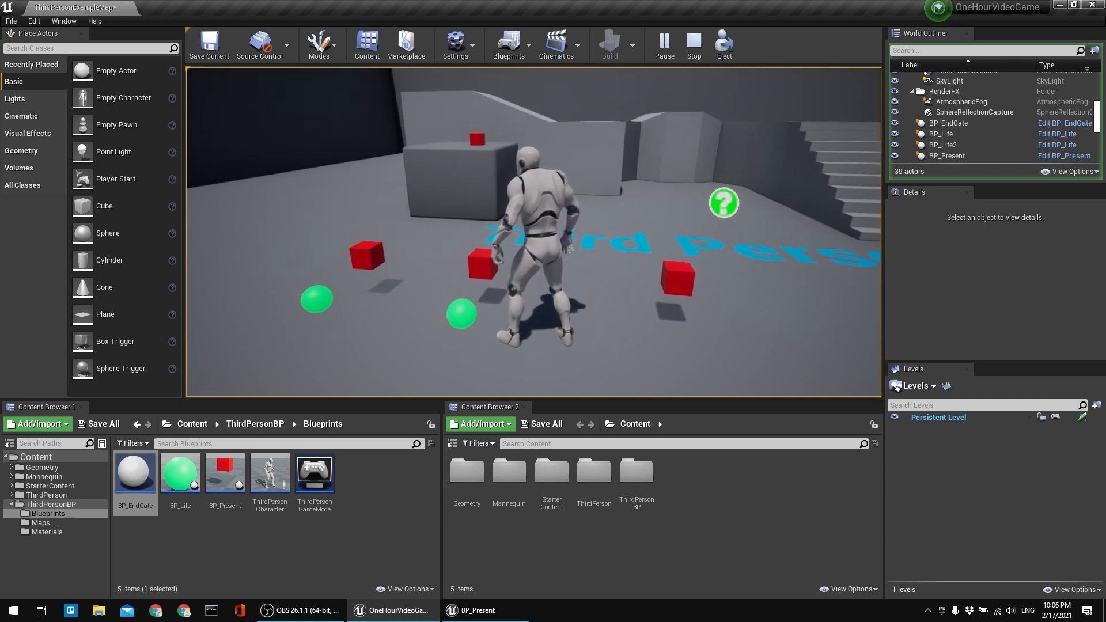
Run the character around the row of presents and lives to test their collision, and end the play session.
{"action": "key", "text": "a"}
{"action": "key", "text": "a"}
{"action": "key", "text": "s"}
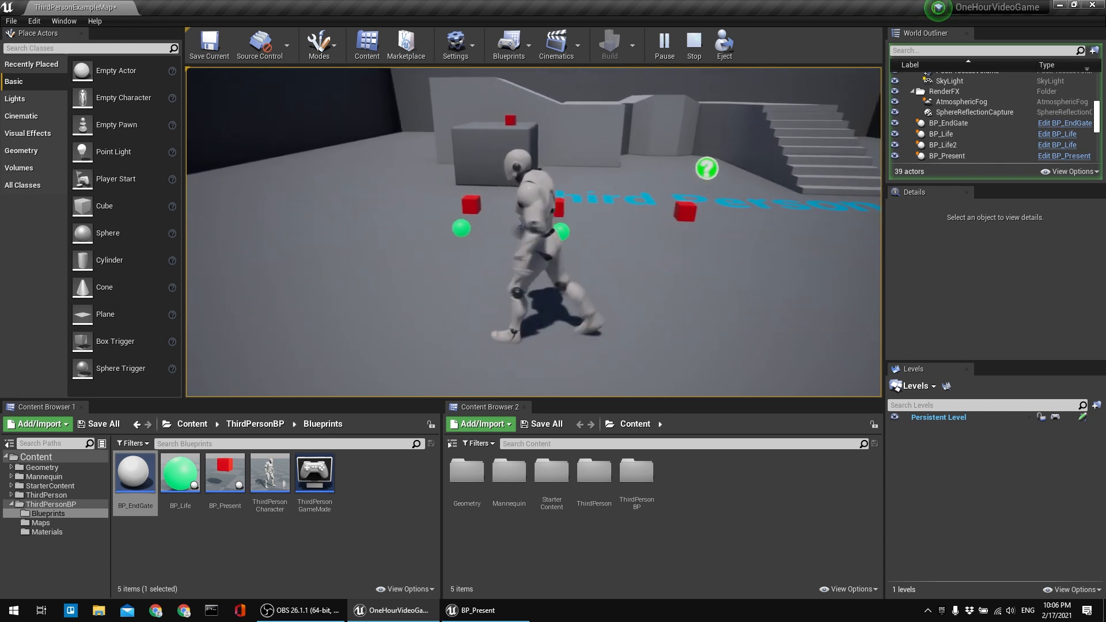
{"action": "key", "text": "w"}
{"action": "key", "text": "d"}
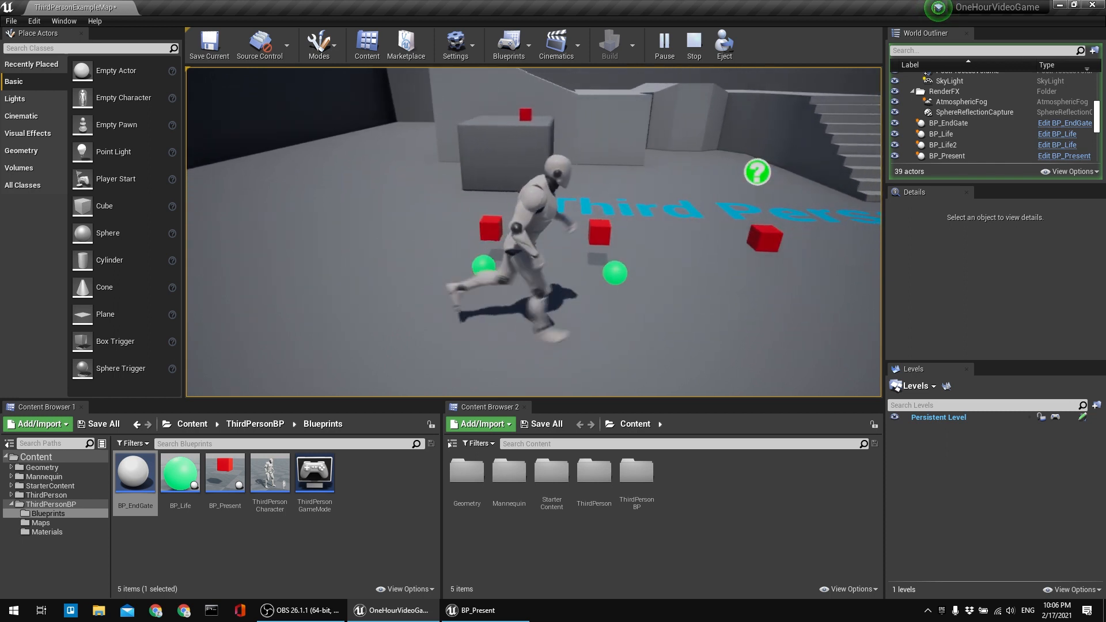
{"action": "key", "text": "w"}
{"action": "key", "text": "s"}
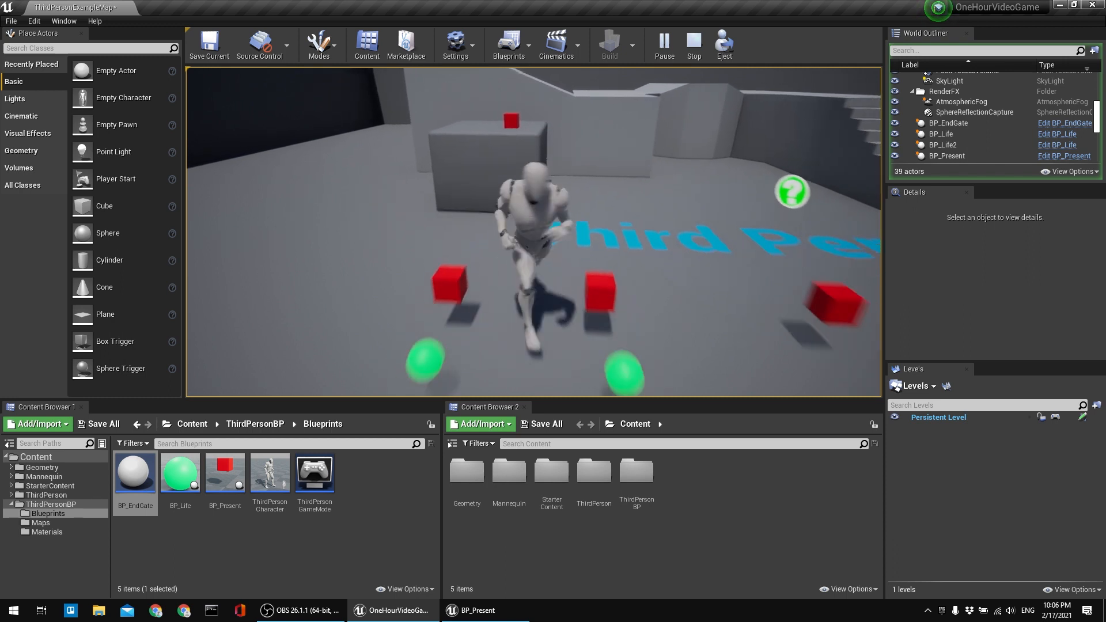
{"action": "key", "text": "d"}
{"action": "key", "text": "s"}
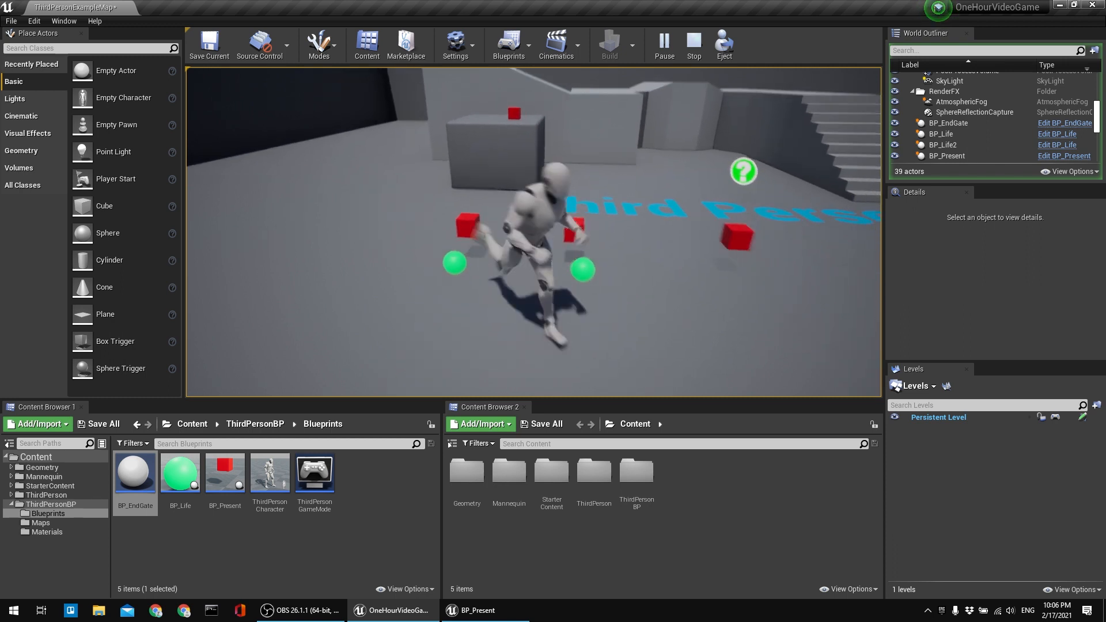
{"action": "key", "text": "d"}
{"action": "key", "text": "w"}
{"action": "key", "text": "w"}
{"action": "key", "text": "a"}
{"action": "key", "text": "w"}
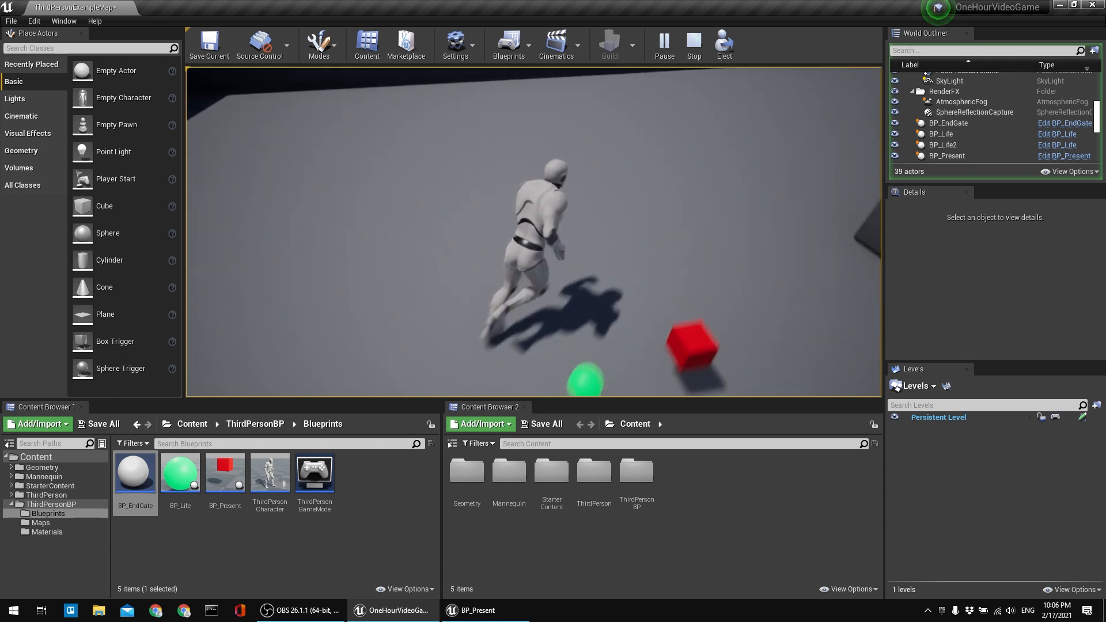
{"action": "key", "text": "s"}
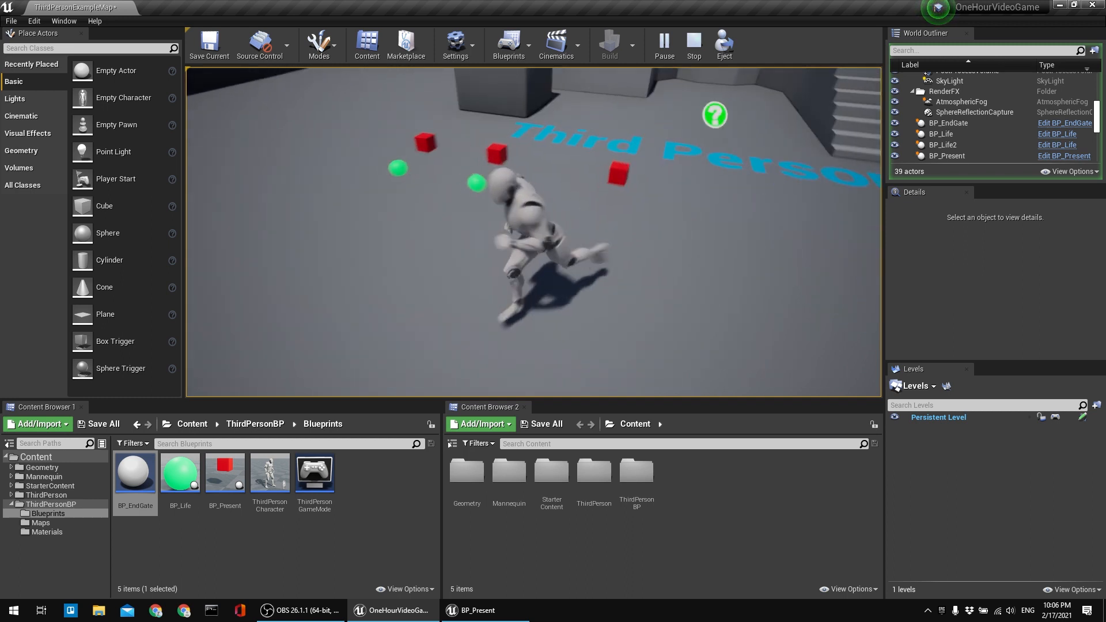
{"action": "key", "text": "w"}
{"action": "key", "text": "Escape"}
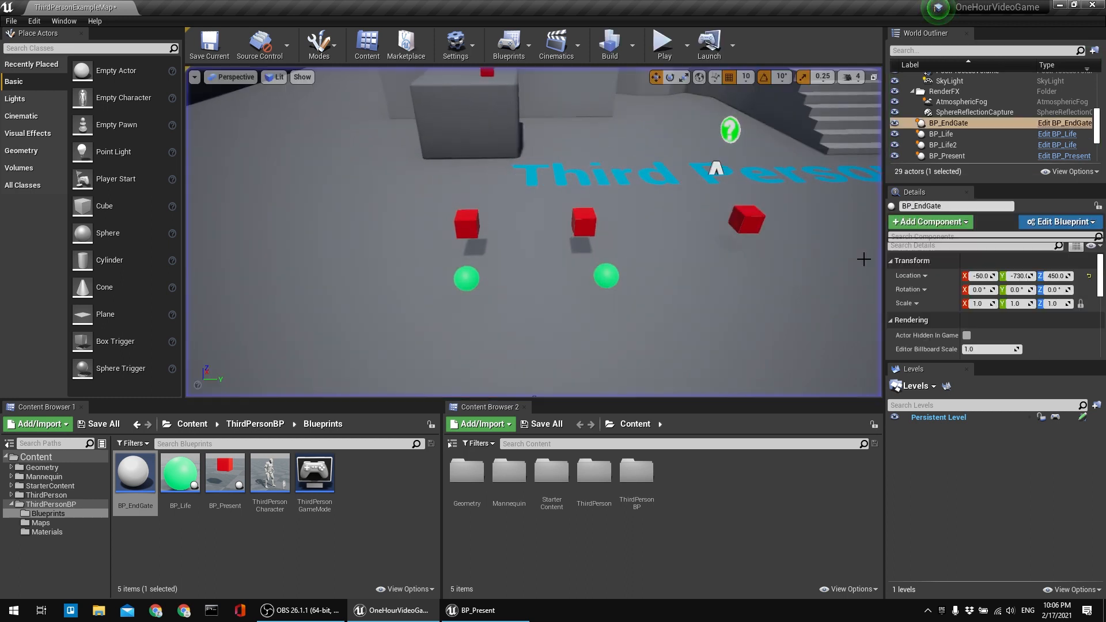
Open BP_Life in the Blueprint editor and reorder the open assets so ThirdPersonCharacter comes before it.
{"action": "right_click_drag", "start_coordinate": [404, 143], "coordinate": [399, 126]}
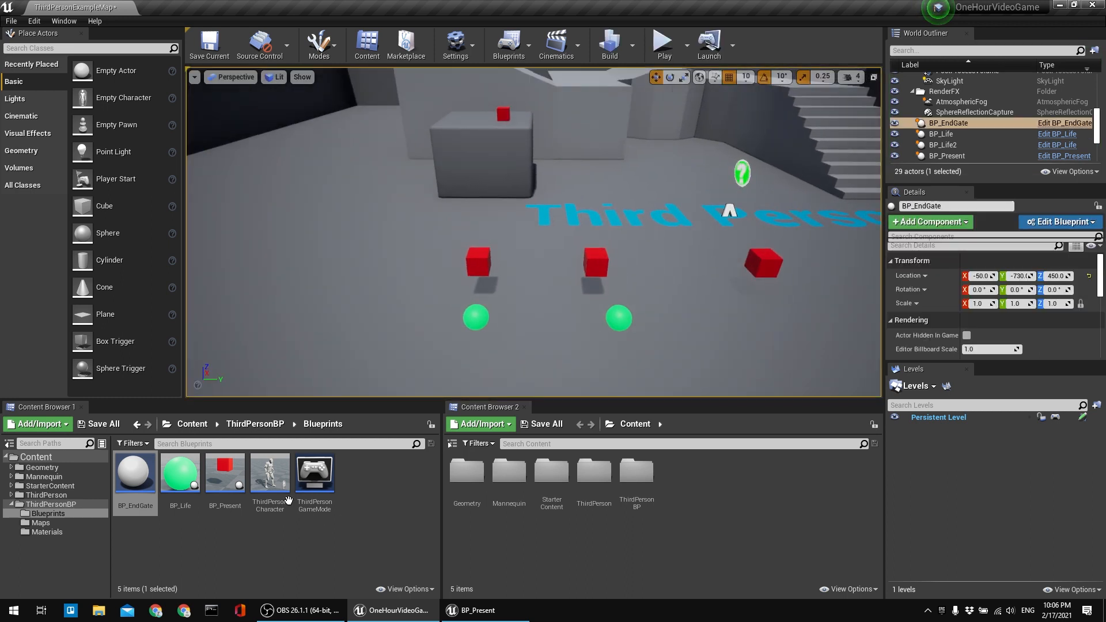
{"action": "double_click", "coordinate": [173, 470]}
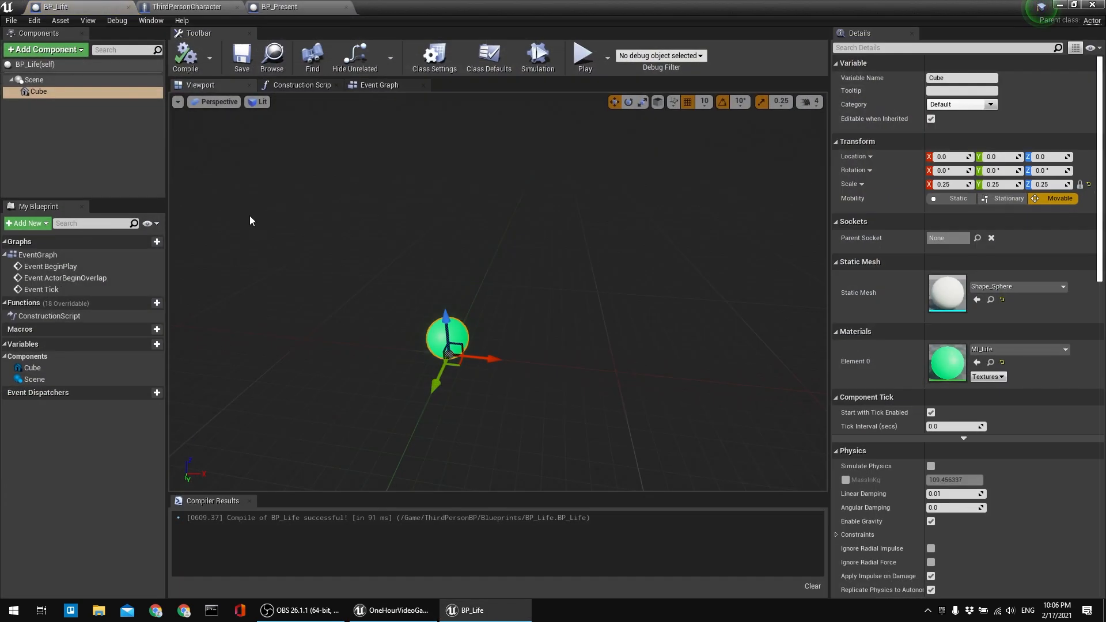
{"action": "left_click_drag", "start_coordinate": [190, 7], "coordinate": [155, 5]}
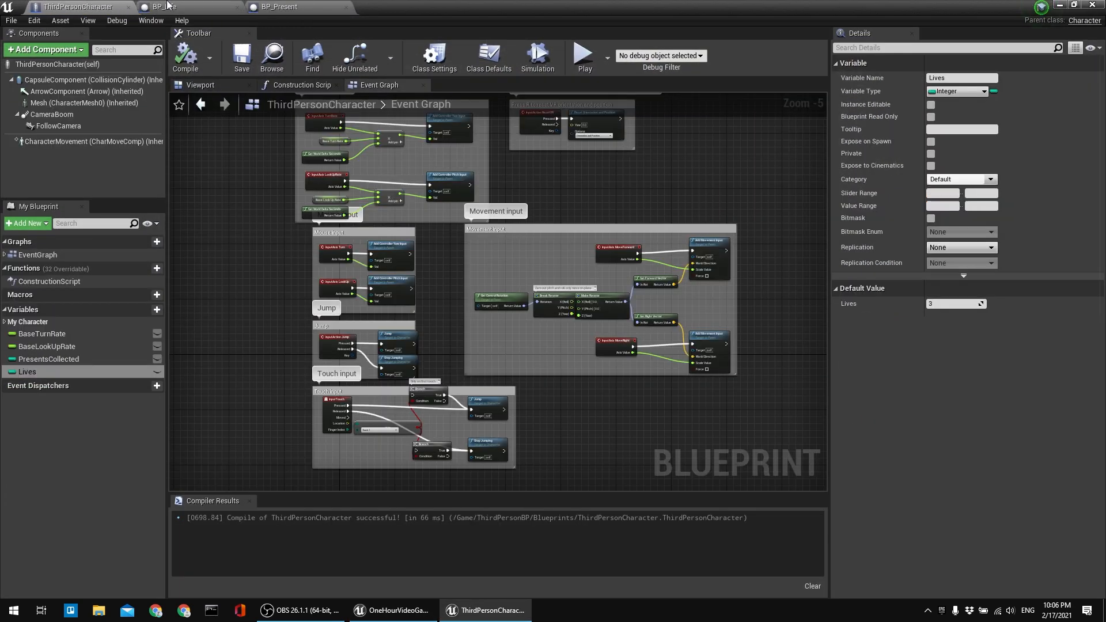
{"action": "left_click", "coordinate": [155, 4]}
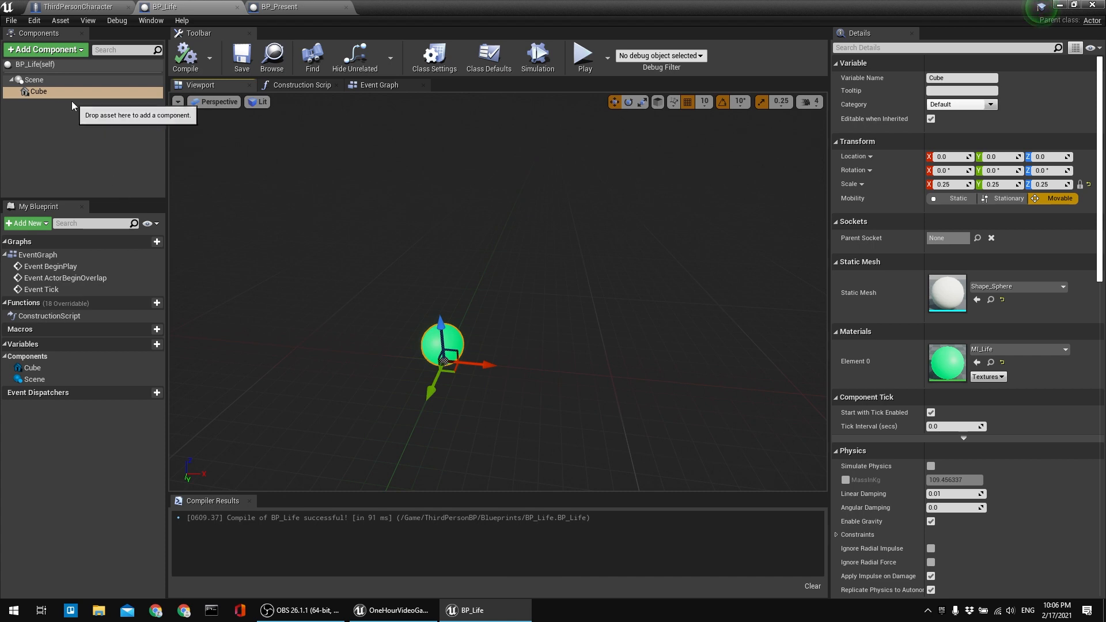
Set the collision preset of BP_Life's Cube component to OverlapOnlyPawn, and compile and save the Blueprint.
{"action": "left_click", "coordinate": [160, 95]}
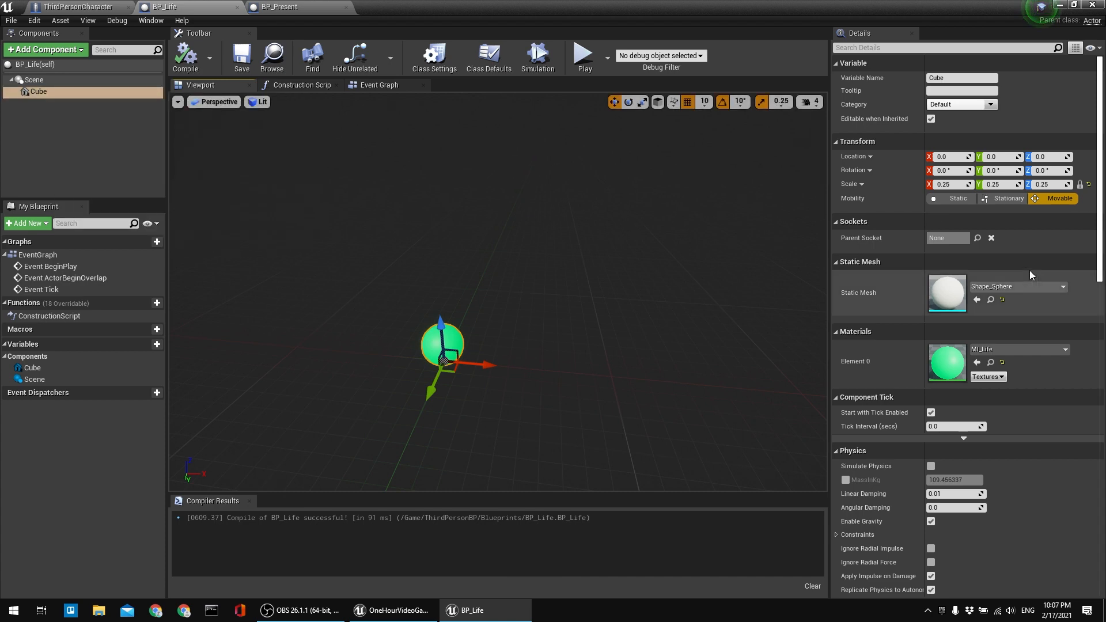
{"action": "scroll", "coordinate": [956, 297], "scroll_direction": "down", "scroll_amount": 5}
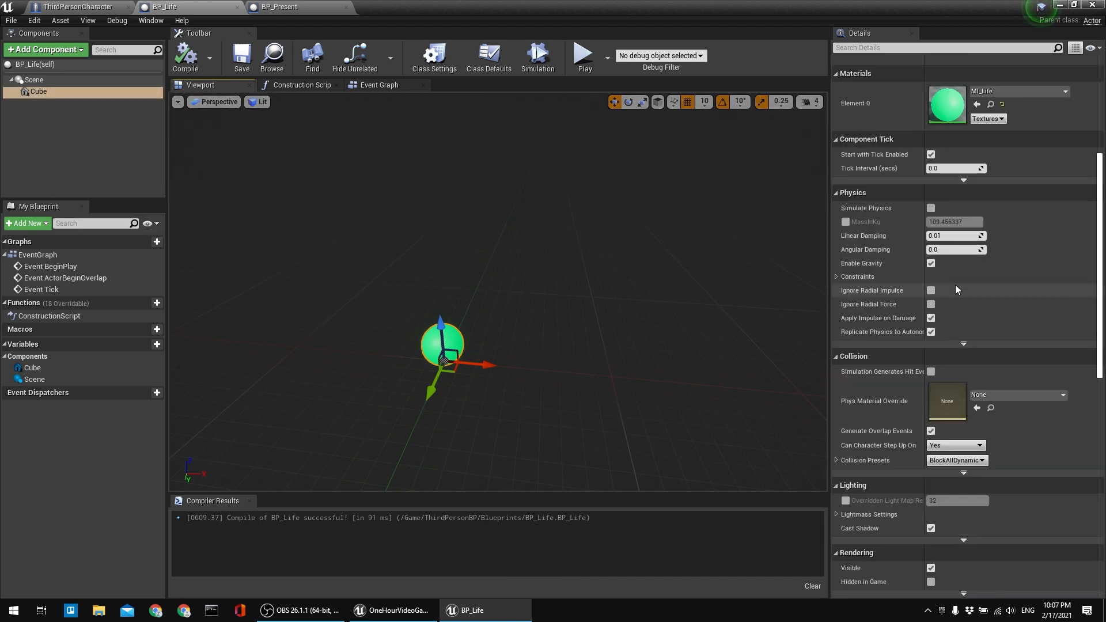
{"action": "scroll", "coordinate": [956, 285], "scroll_direction": "down", "scroll_amount": 1}
{"action": "scroll", "coordinate": [951, 345], "scroll_direction": "down", "scroll_amount": 1}
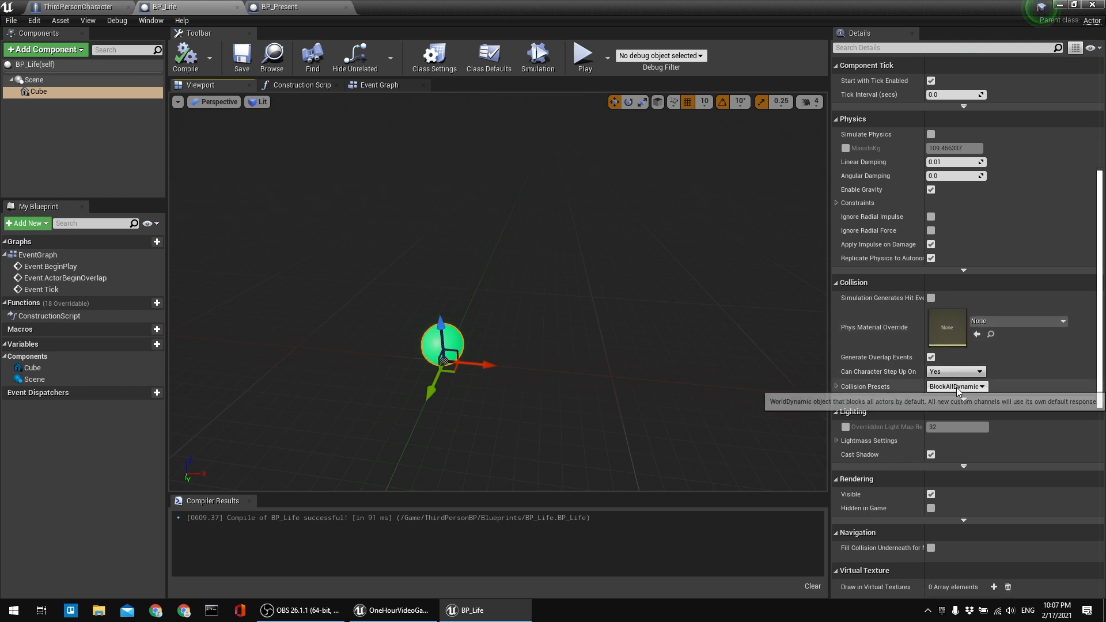
{"action": "left_click", "coordinate": [958, 387]}
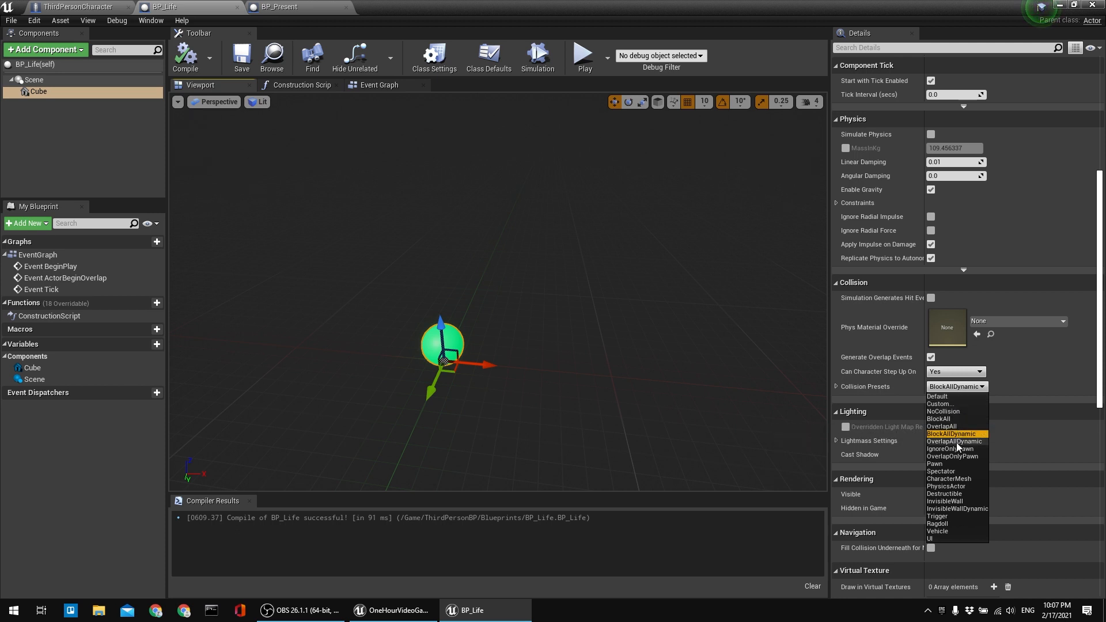
{"action": "left_click", "coordinate": [963, 458]}
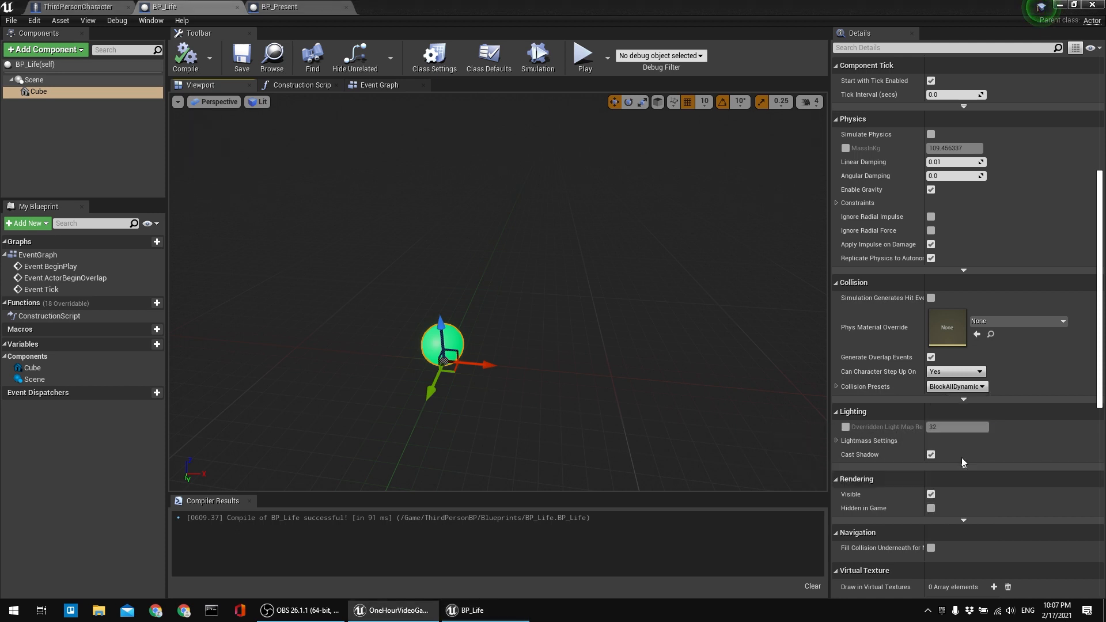
{"action": "left_click", "coordinate": [186, 55]}
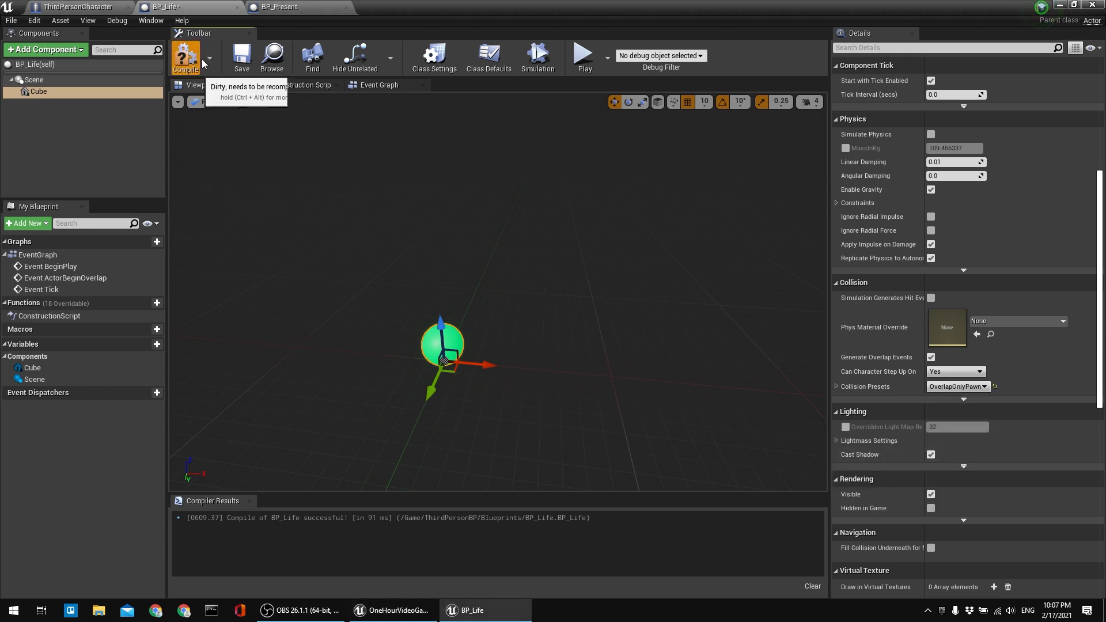
{"action": "left_click", "coordinate": [242, 56]}
Set the collision preset of BP_Present's Cube component to OverlapOnlyPawn, and compile and save the Blueprint.
{"action": "left_click", "coordinate": [292, 9]}
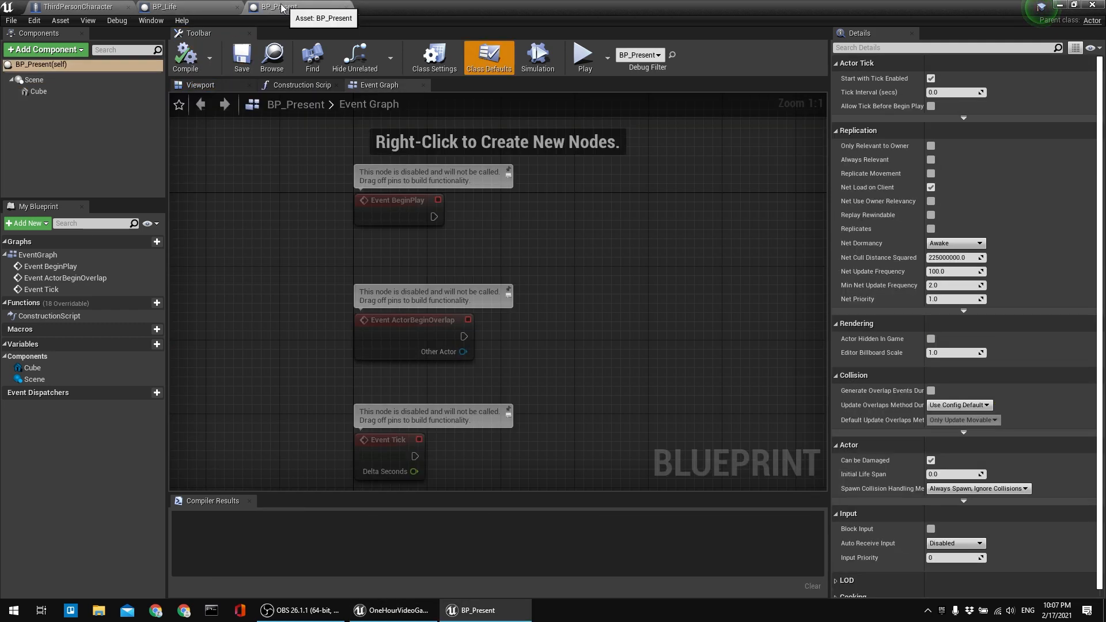
{"action": "left_click", "coordinate": [43, 92]}
{"action": "scroll", "coordinate": [950, 280], "scroll_direction": "down", "scroll_amount": 5}
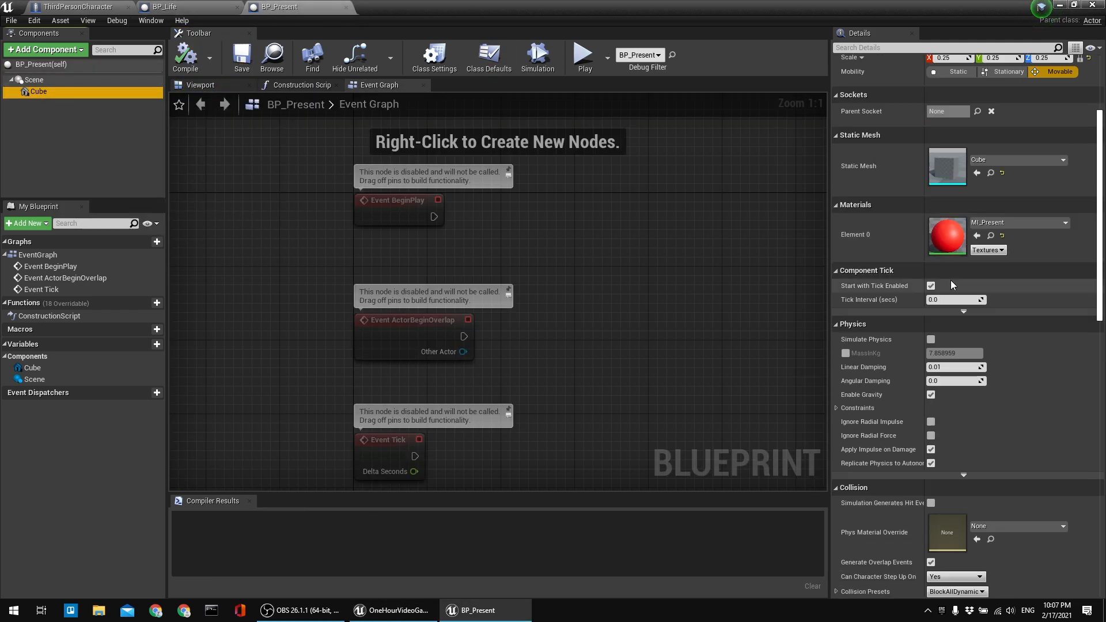
{"action": "scroll", "coordinate": [960, 299], "scroll_direction": "down", "scroll_amount": 3}
{"action": "scroll", "coordinate": [959, 303], "scroll_direction": "down", "scroll_amount": 4}
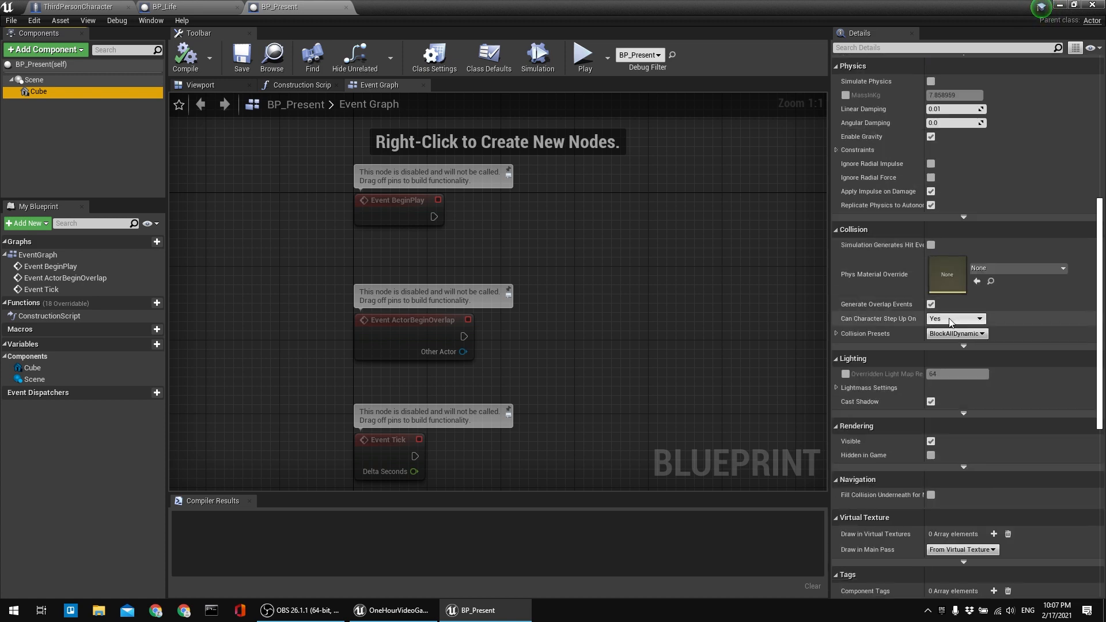
{"action": "left_click", "coordinate": [948, 298]}
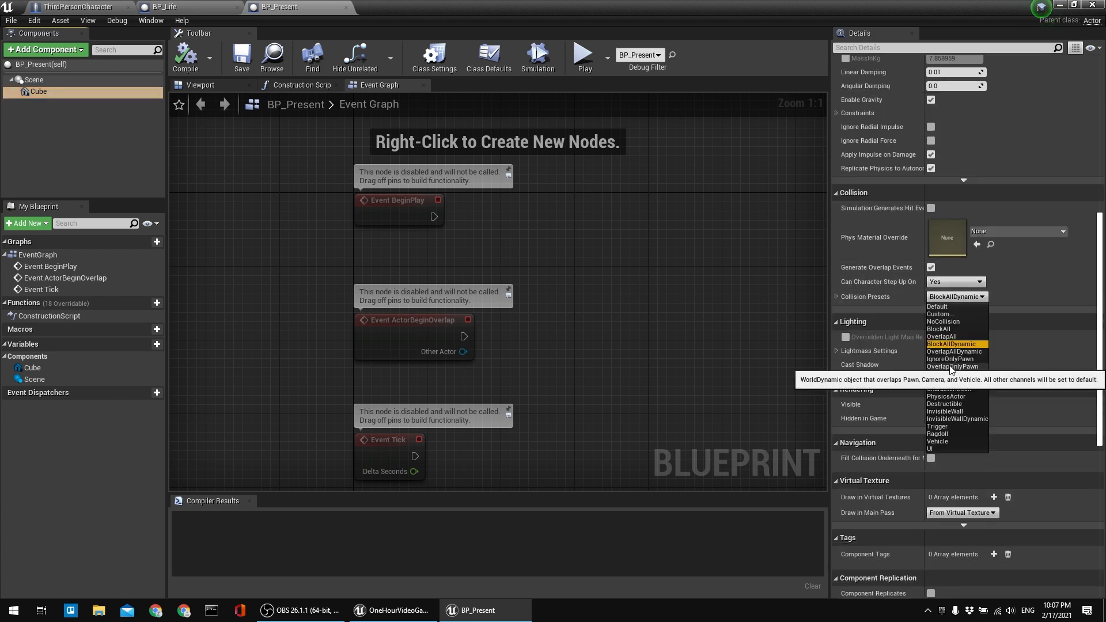
{"action": "left_click", "coordinate": [951, 367]}
{"action": "left_click", "coordinate": [176, 59]}
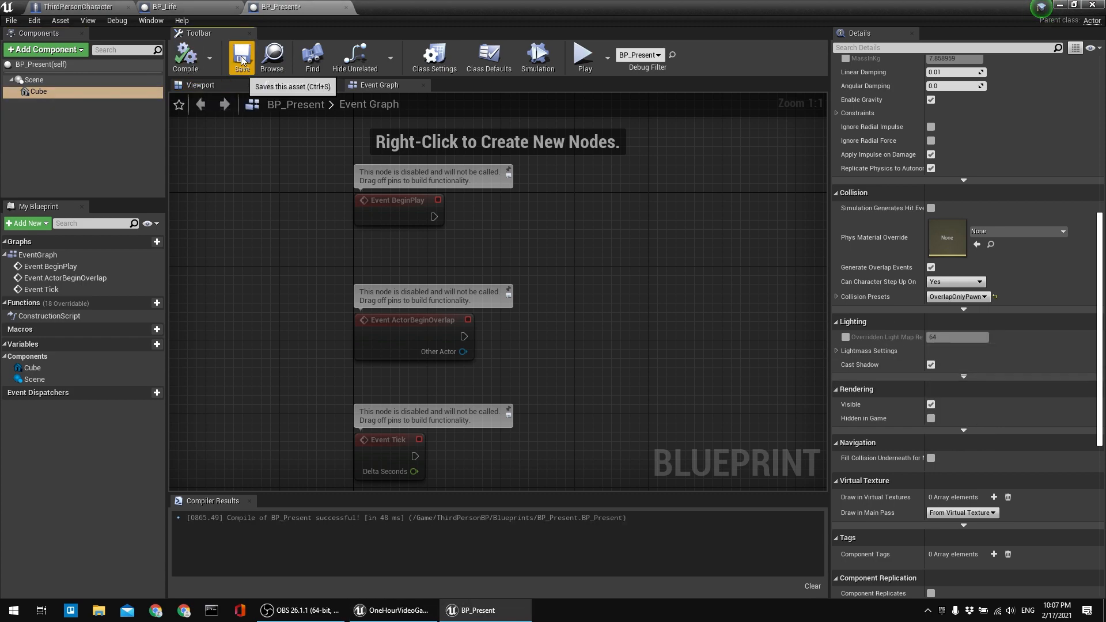
Play the level and run the character through the presents and lives to test their overlap collision, and end the play session.
{"action": "left_click", "coordinate": [78, 6]}
{"action": "left_click", "coordinate": [1059, 4]}
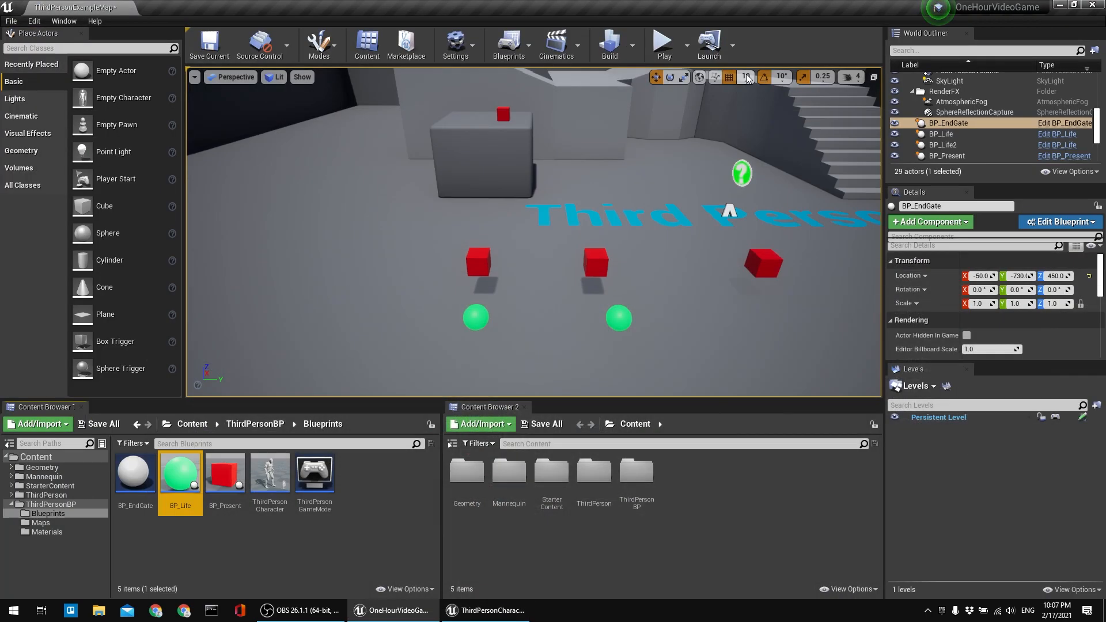
{"action": "left_click", "coordinate": [666, 43]}
{"action": "key", "text": "w"}
{"action": "key", "text": "a"}
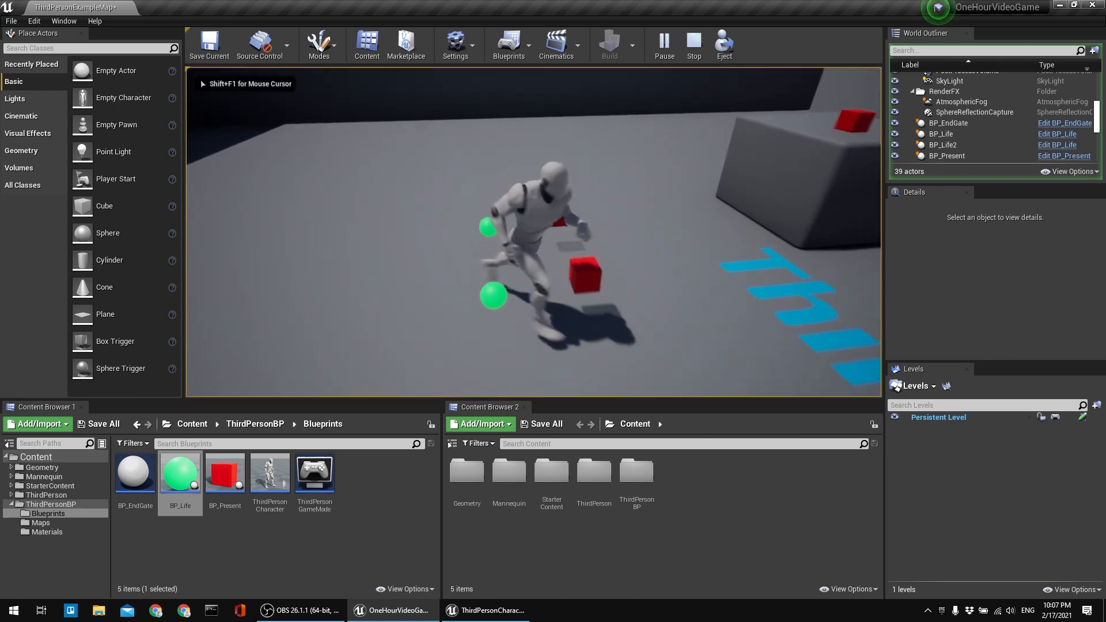
{"action": "key", "text": "d"}
{"action": "key", "text": "d"}
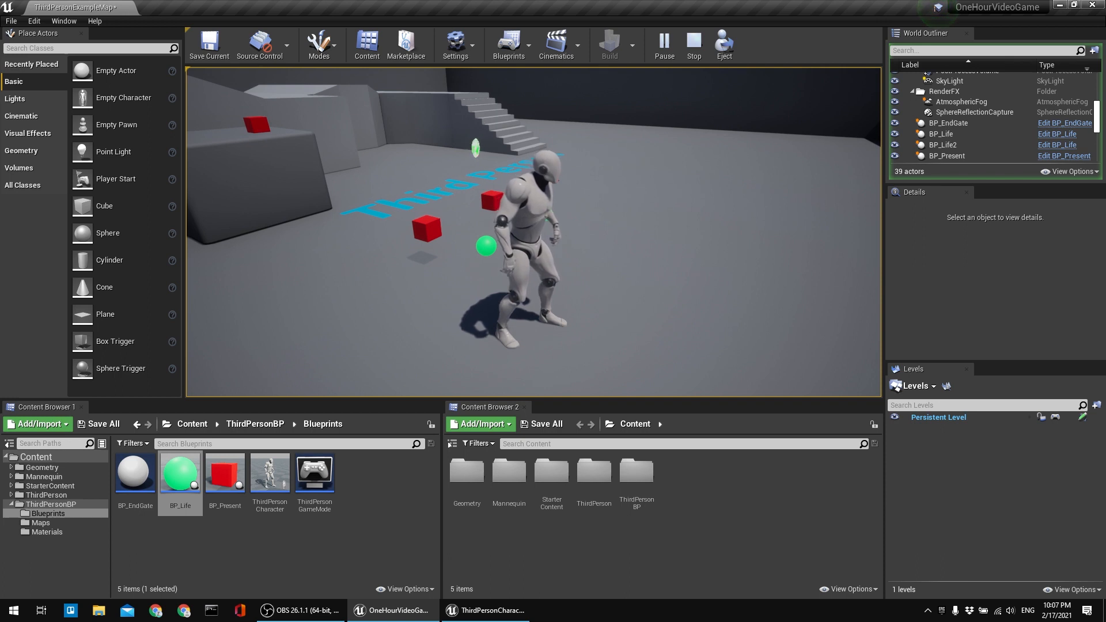
{"action": "key", "text": "w"}
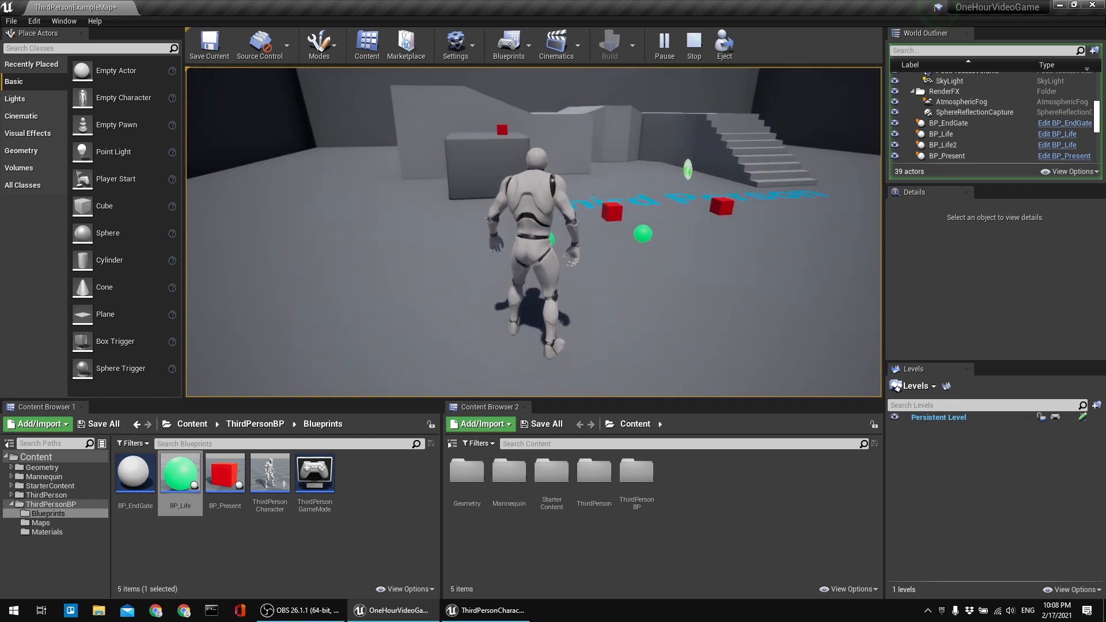
{"action": "key", "text": "Escape"}
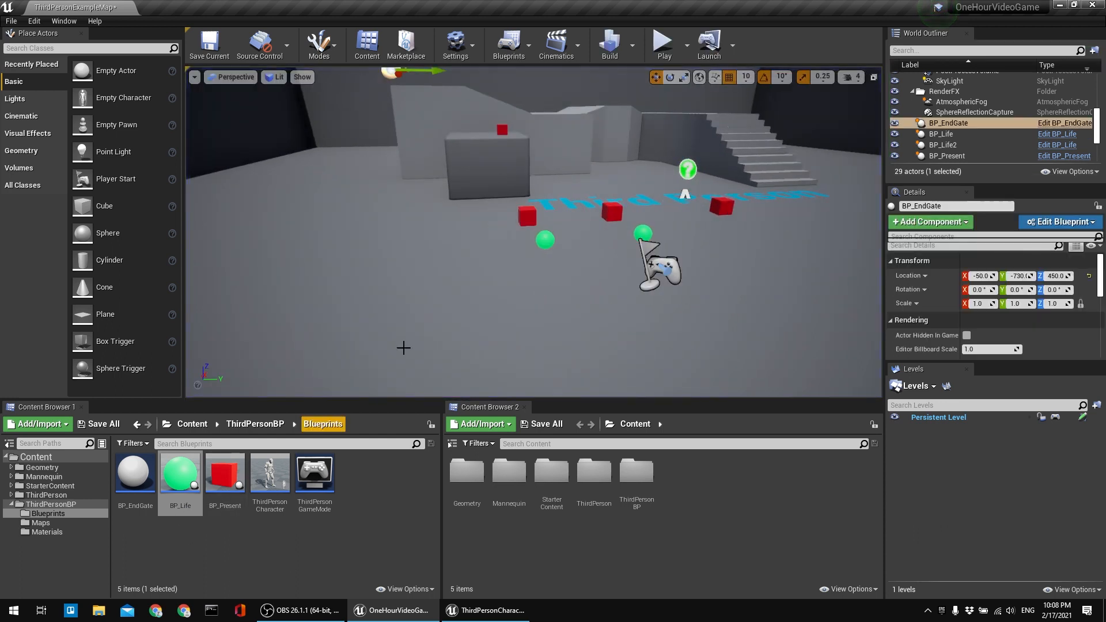
Create a folder named UI inside ThirdPersonBP and open it.
{"action": "left_click", "coordinate": [48, 513]}
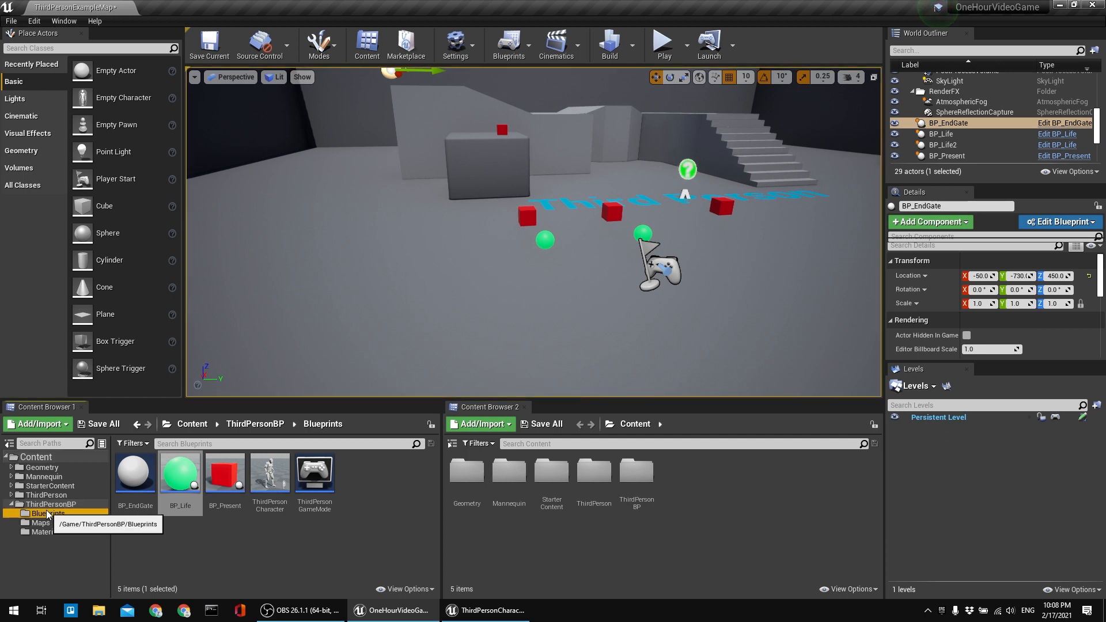
{"action": "left_click", "coordinate": [50, 504]}
{"action": "right_click", "coordinate": [352, 545]}
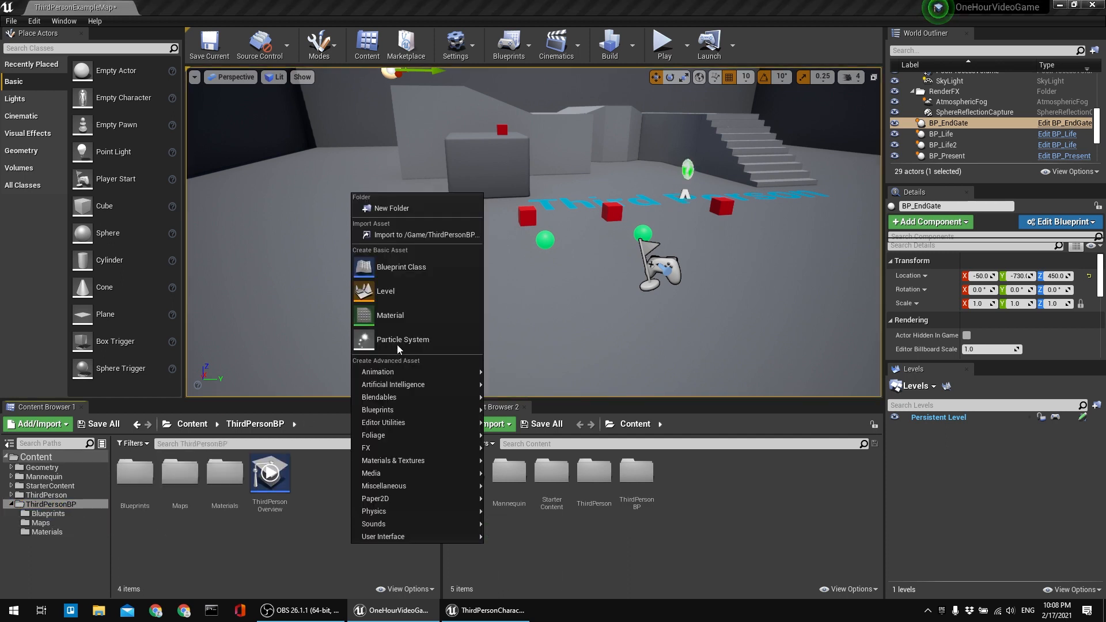
{"action": "left_click", "coordinate": [410, 209]}
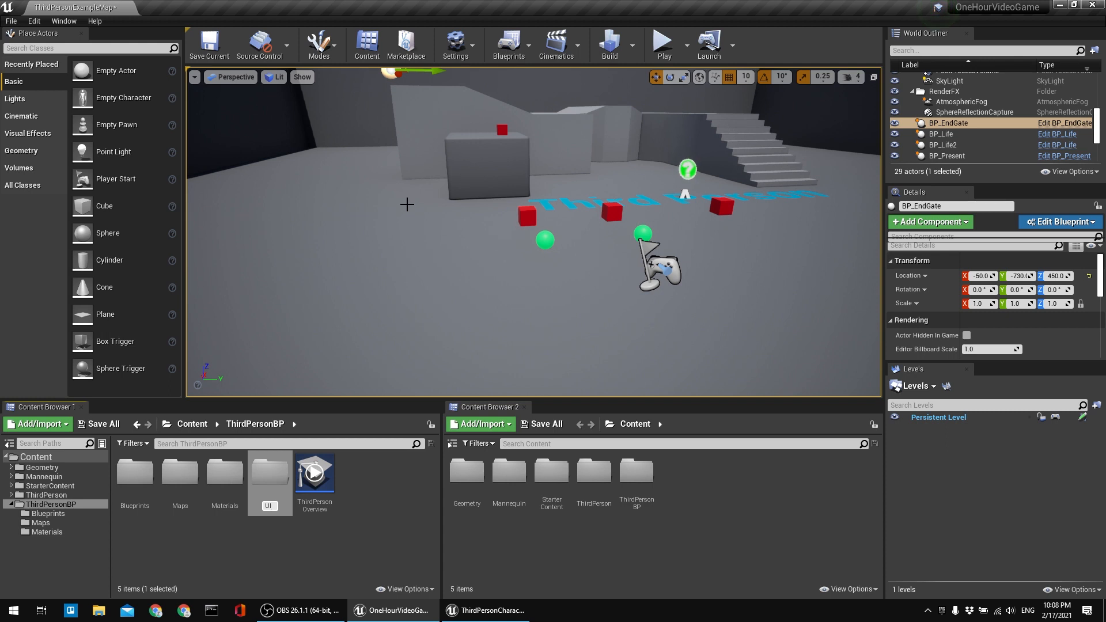
{"action": "key", "text": "Return"}
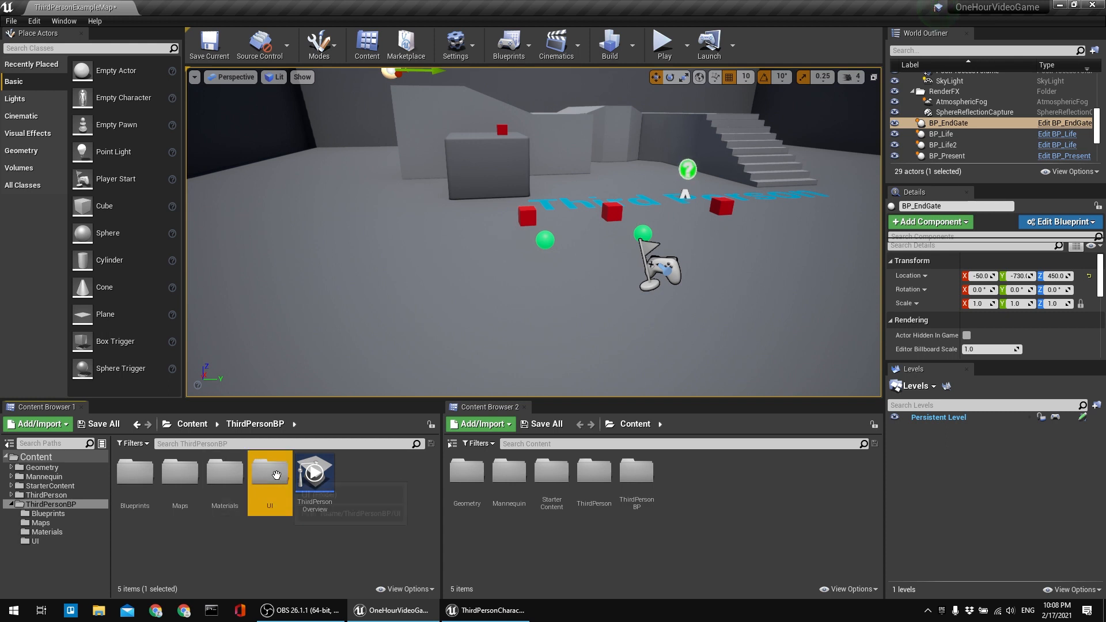
{"action": "double_click", "coordinate": [278, 474]}
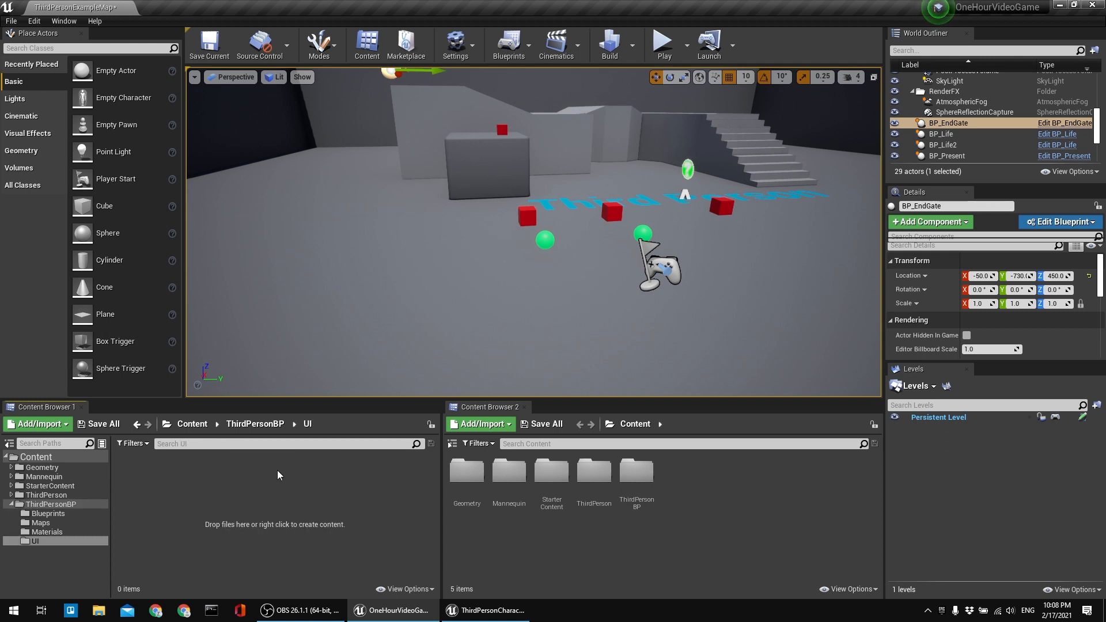
Create a Widget Blueprint named WBP_HUD in the UI folder.
{"action": "right_click", "coordinate": [163, 500]}
{"action": "mouse_move", "coordinate": [182, 491]}
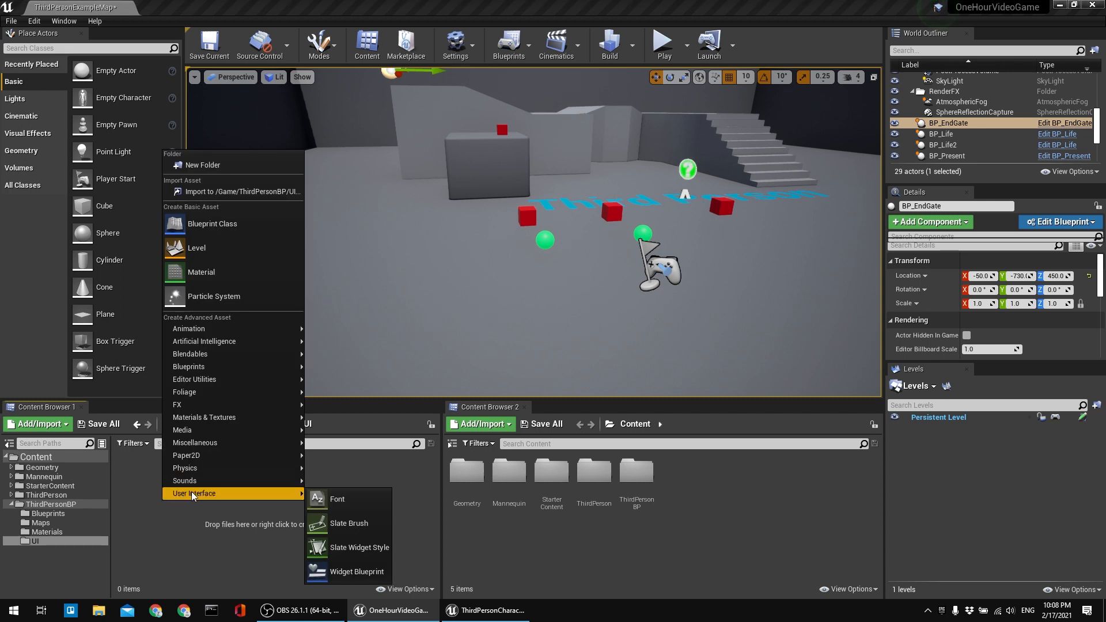
{"action": "left_click", "coordinate": [356, 572]}
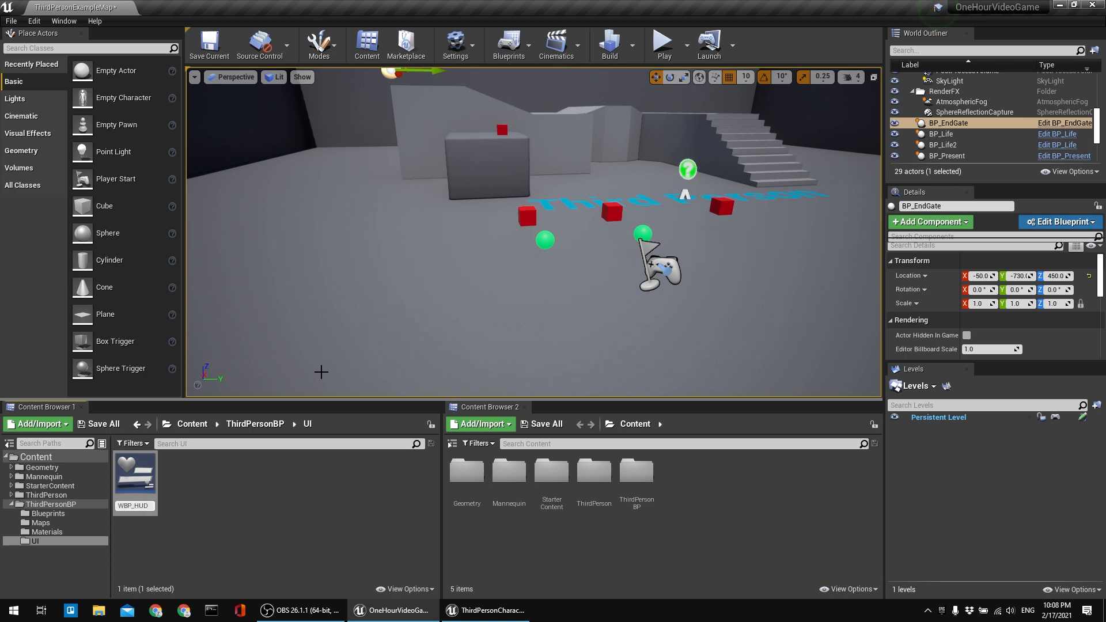
{"action": "key", "text": "Return"}
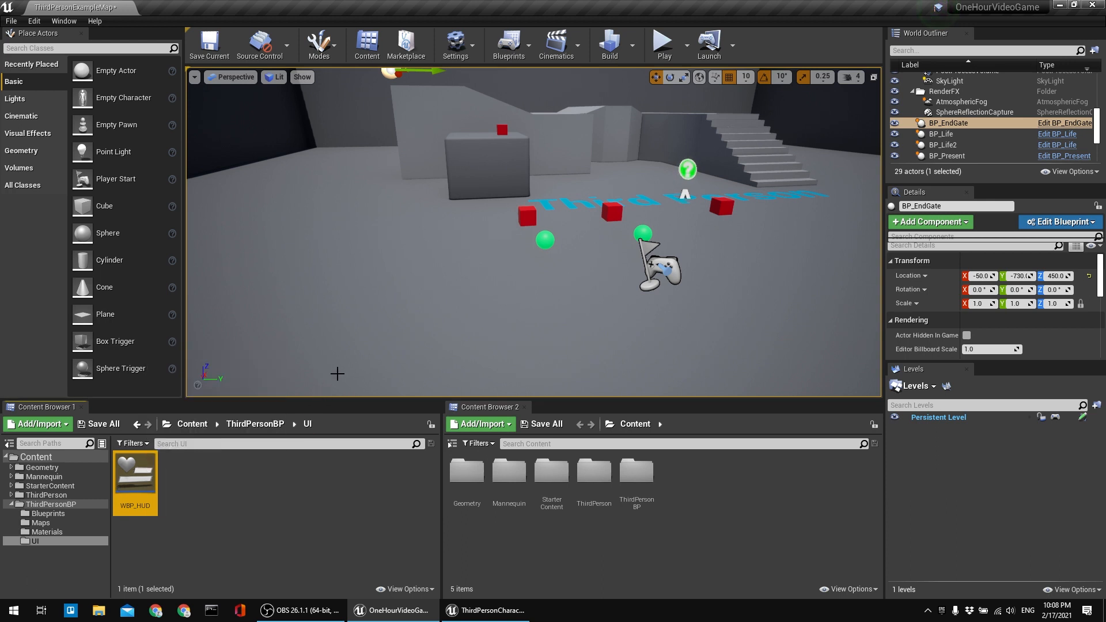
Return to the ThirdPersonCharacter Blueprint and examine the existing input node groups in its Event Graph.
{"action": "left_click", "coordinate": [486, 611]}
{"action": "scroll", "coordinate": [424, 361], "scroll_direction": "up", "scroll_amount": 6}
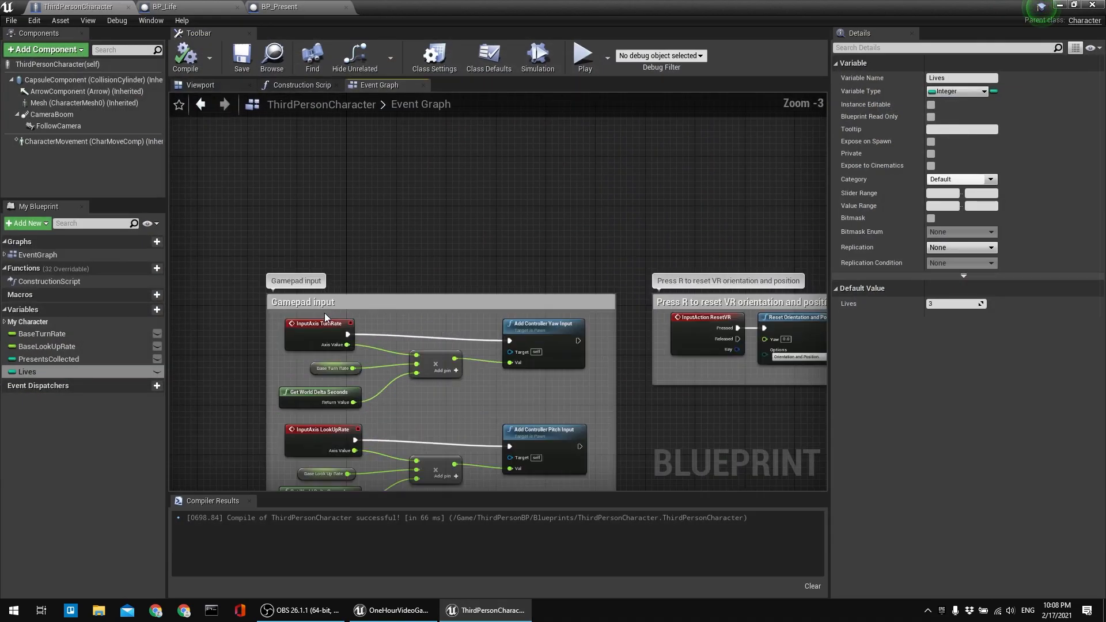
{"action": "right_click_drag", "start_coordinate": [353, 279], "coordinate": [311, 176]}
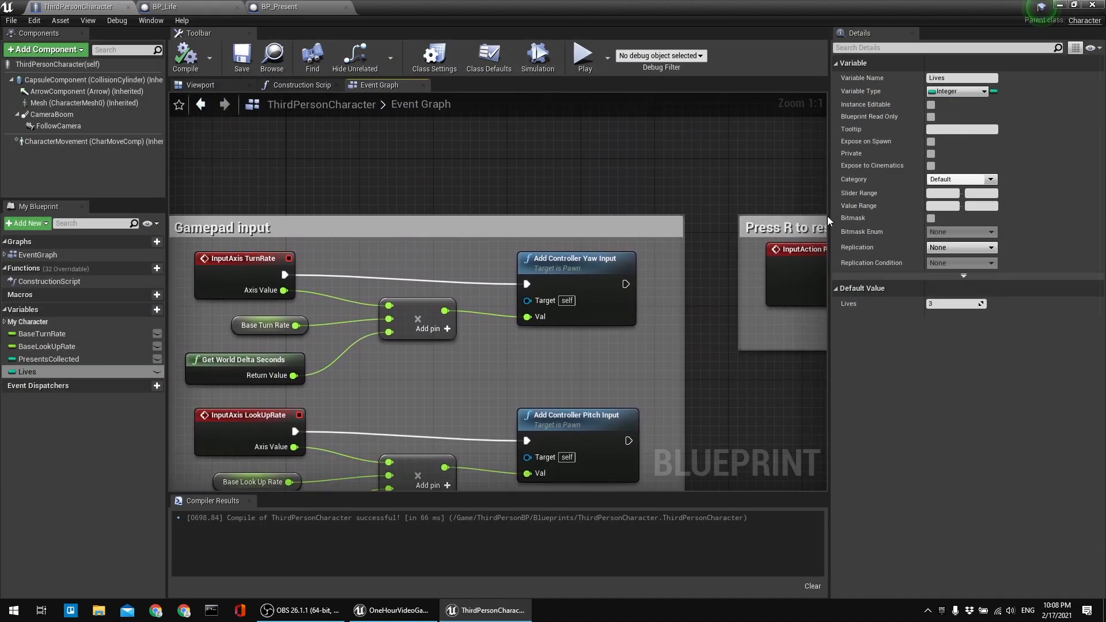
{"action": "scroll", "coordinate": [609, 175], "scroll_direction": "down", "scroll_amount": 4}
{"action": "scroll", "coordinate": [368, 371], "scroll_direction": "up", "scroll_amount": 4}
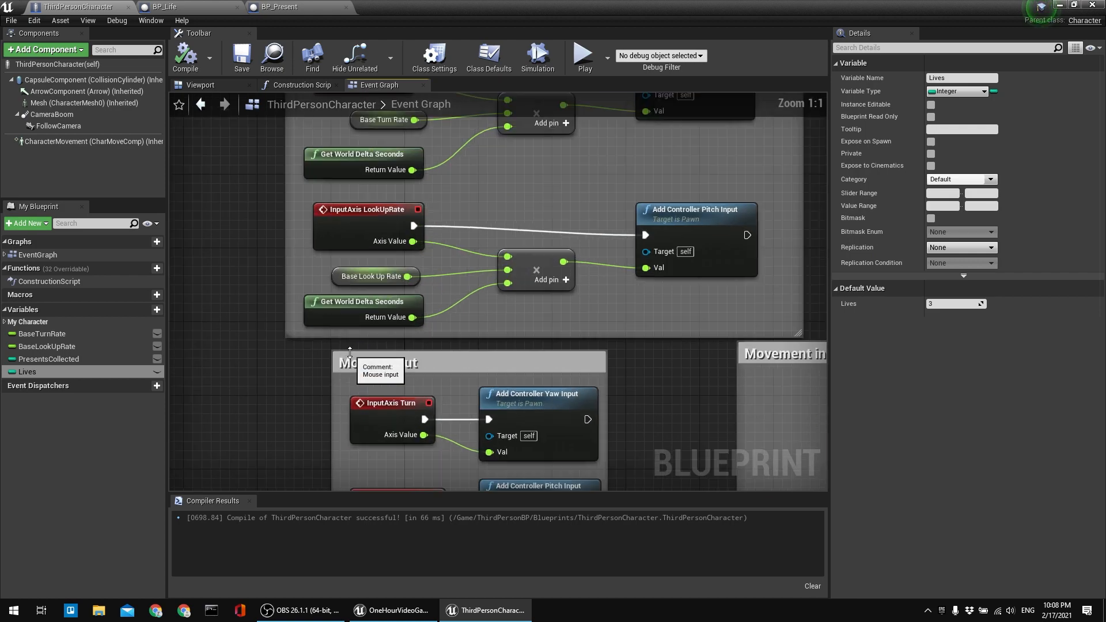
{"action": "scroll", "coordinate": [368, 371], "scroll_direction": "down", "scroll_amount": 7}
{"action": "scroll", "coordinate": [476, 166], "scroll_direction": "up", "scroll_amount": 6}
{"action": "right_click_drag", "start_coordinate": [476, 166], "coordinate": [250, 263]}
{"action": "scroll", "coordinate": [592, 251], "scroll_direction": "down", "scroll_amount": 5}
{"action": "scroll", "coordinate": [498, 386], "scroll_direction": "up", "scroll_amount": 5}
{"action": "right_click_drag", "start_coordinate": [499, 387], "coordinate": [475, 212]}
{"action": "scroll", "coordinate": [575, 161], "scroll_direction": "down", "scroll_amount": 5}
{"action": "right_click_drag", "start_coordinate": [575, 161], "coordinate": [408, 170]}
{"action": "scroll", "coordinate": [407, 170], "scroll_direction": "up", "scroll_amount": 6}
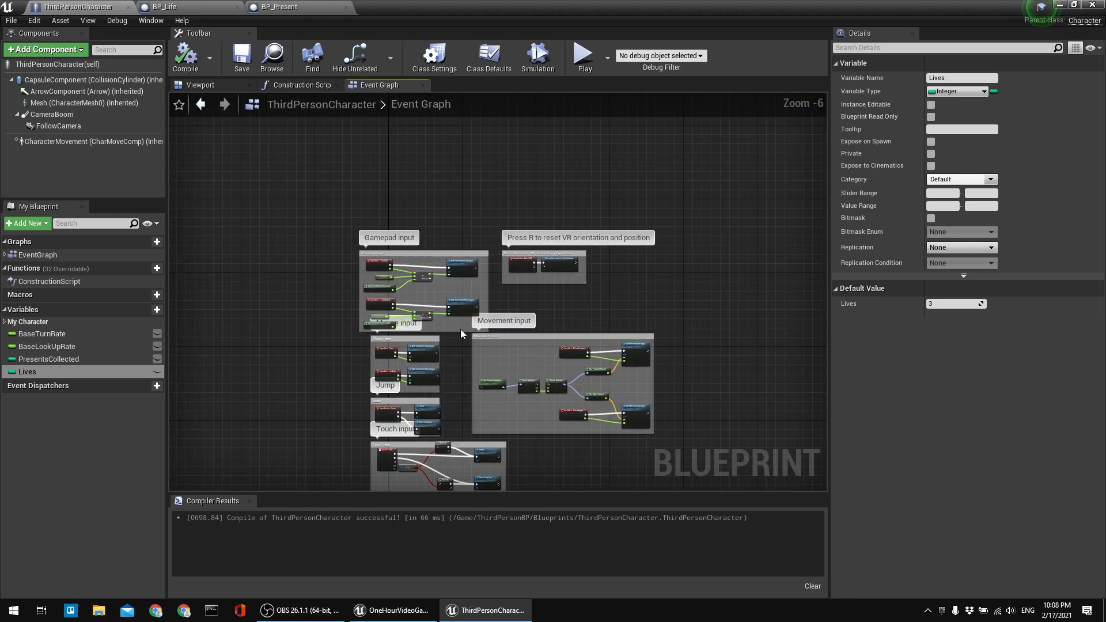
Add an Event BeginPlay node in the empty area above the Gamepad input group.
{"action": "right_click", "coordinate": [431, 196]}
{"action": "type", "text": "event beig"}
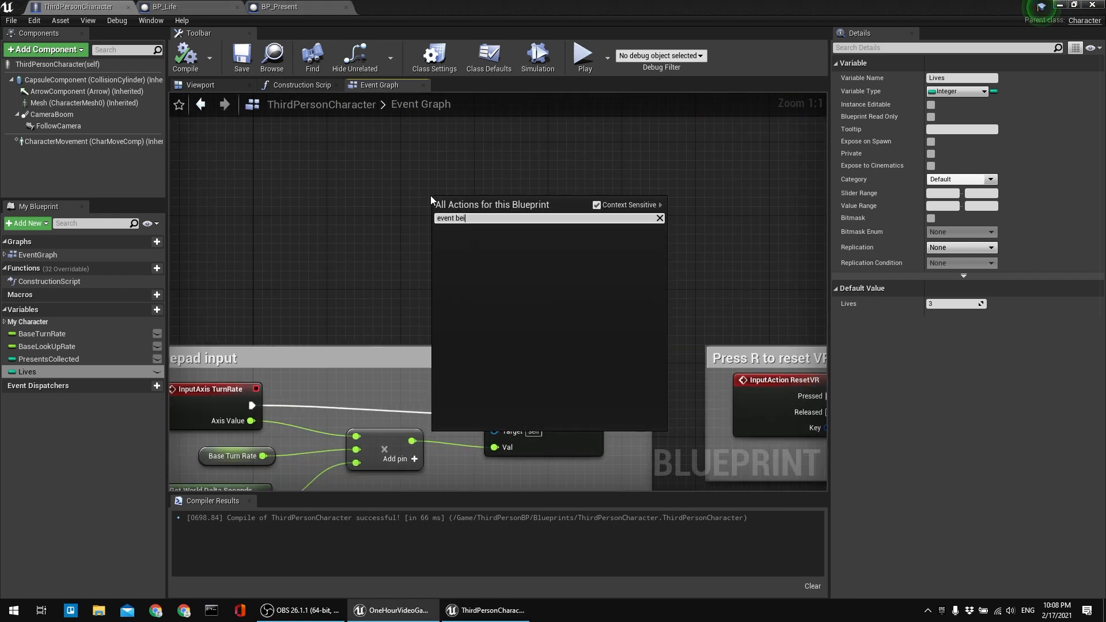
{"action": "key", "text": "BackSpace"}
{"action": "key", "text": "BackSpace"}
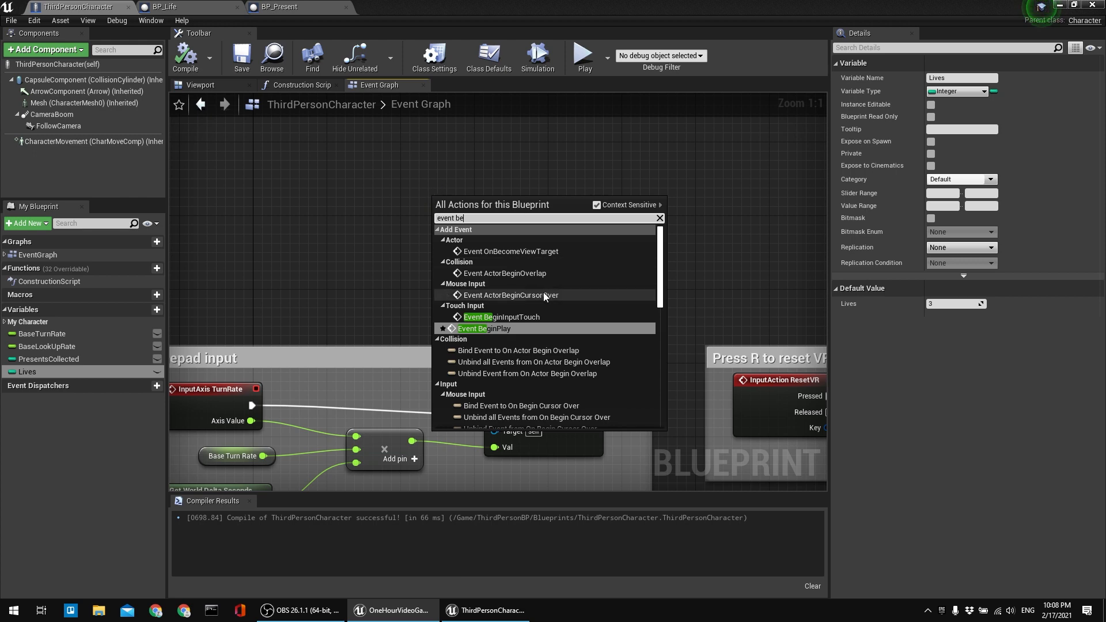
{"action": "left_click", "coordinate": [517, 329]}
{"action": "left_click", "coordinate": [516, 296]}
{"action": "right_click_drag", "start_coordinate": [810, 188], "coordinate": [745, 211]}
{"action": "right_click_drag", "start_coordinate": [593, 213], "coordinate": [516, 222]}
Add a Create Widget node executed from Event BeginPlay and position it beside the event.
{"action": "left_click_drag", "start_coordinate": [371, 254], "coordinate": [496, 236]}
{"action": "type", "text": "create widg"}
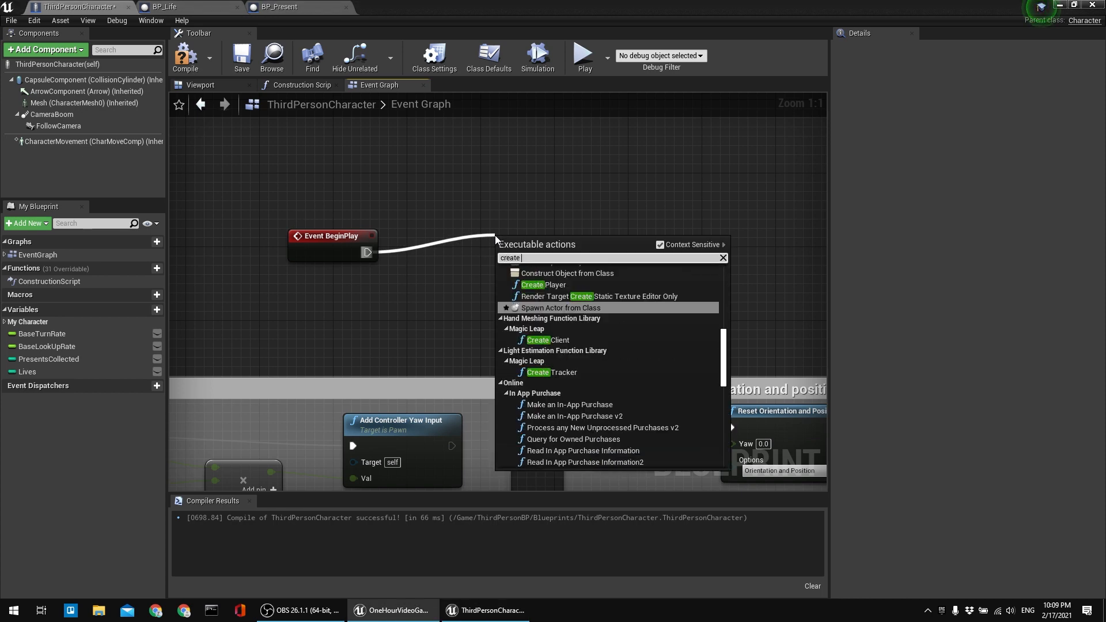
{"action": "key", "text": "Return"}
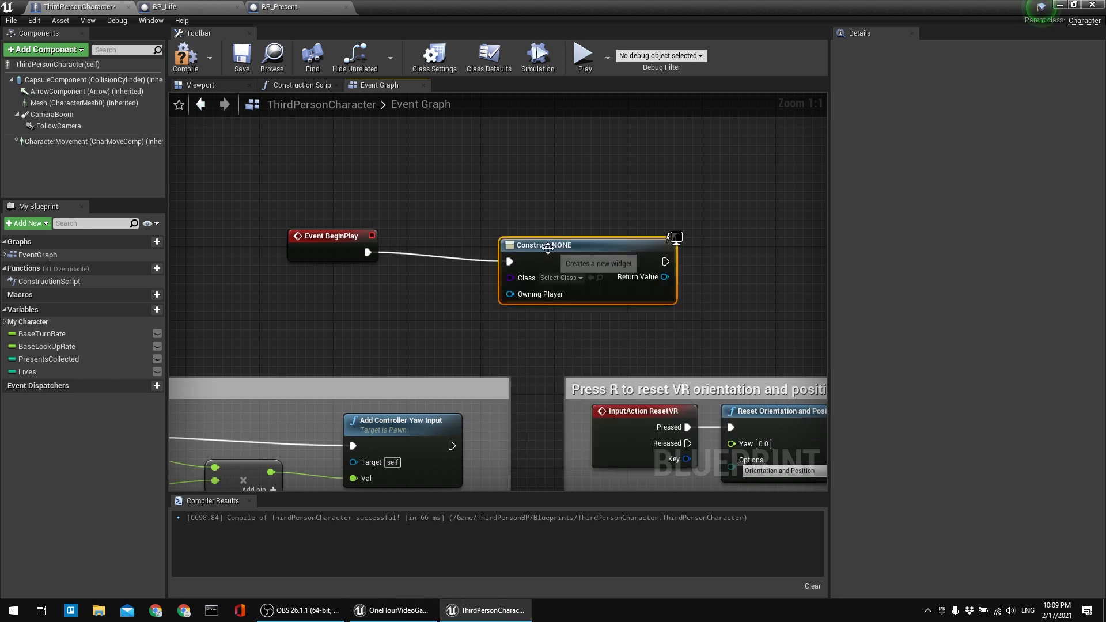
{"action": "left_click_drag", "start_coordinate": [504, 247], "coordinate": [531, 221]}
Feed the Create Widget node's Owning Player from a Get Player Controller node, align the nodes, and compile and save ThirdPersonCharacter.
{"action": "left_click_drag", "start_coordinate": [528, 267], "coordinate": [434, 285]}
{"action": "type", "text": "get pla"}
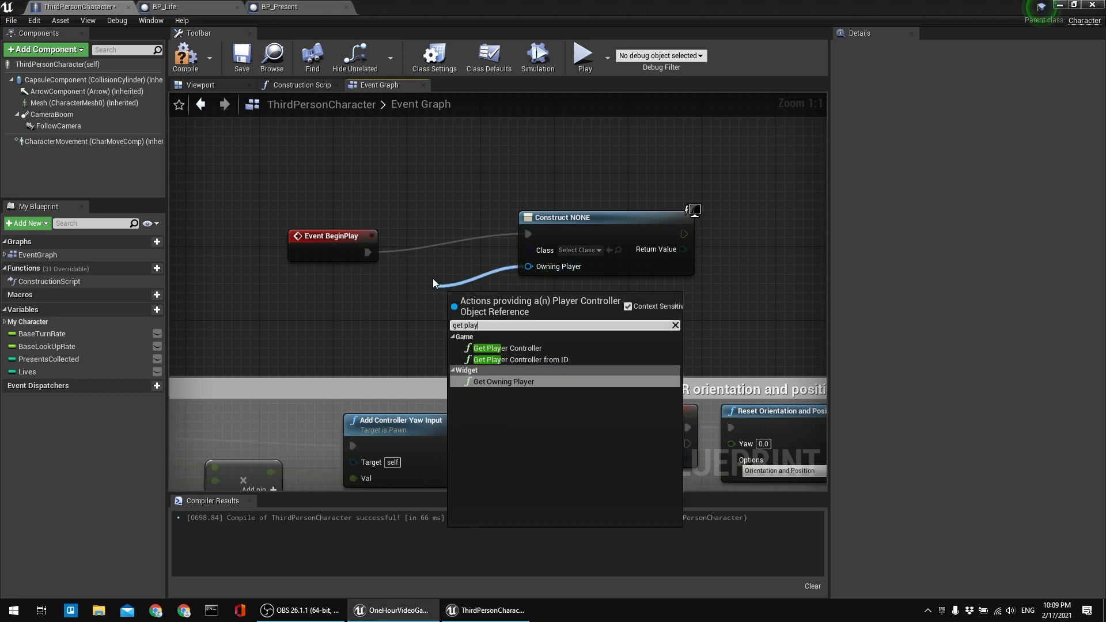
{"action": "type", "text": "y"}
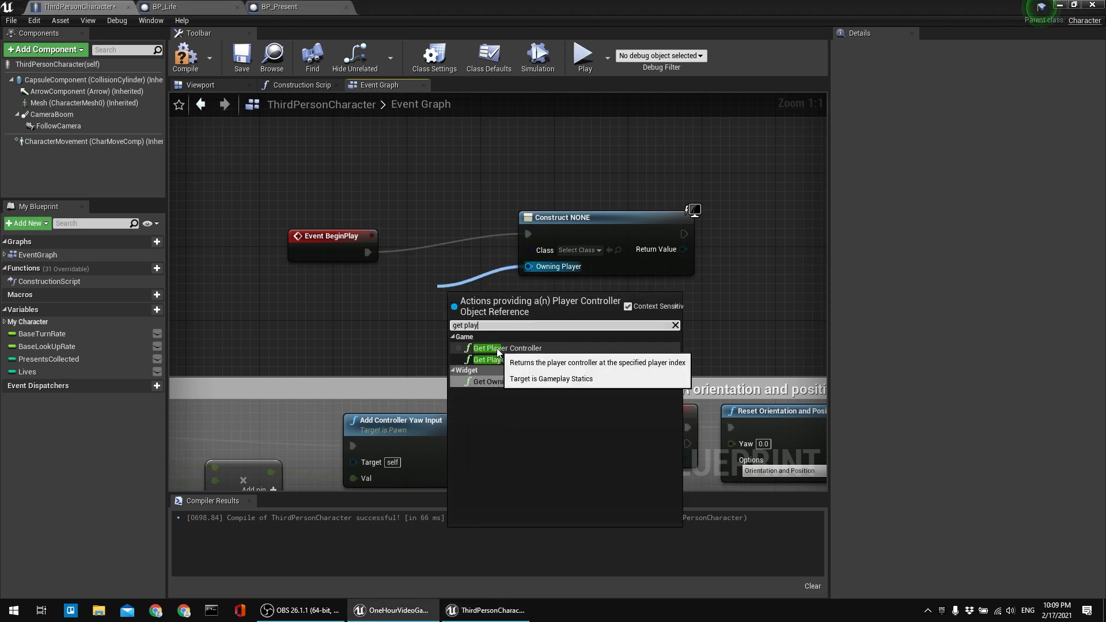
{"action": "left_click", "coordinate": [505, 352]}
{"action": "left_click_drag", "start_coordinate": [485, 312], "coordinate": [374, 303]}
{"action": "left_click_drag", "start_coordinate": [562, 214], "coordinate": [580, 232]}
{"action": "left_click", "coordinate": [186, 57]}
{"action": "left_click", "coordinate": [241, 59]}
Set the Create Widget node's class to WBP_HUD, and compile and save the Blueprint.
{"action": "right_click_drag", "start_coordinate": [681, 161], "coordinate": [582, 144]}
{"action": "right_click_drag", "start_coordinate": [515, 176], "coordinate": [540, 190]}
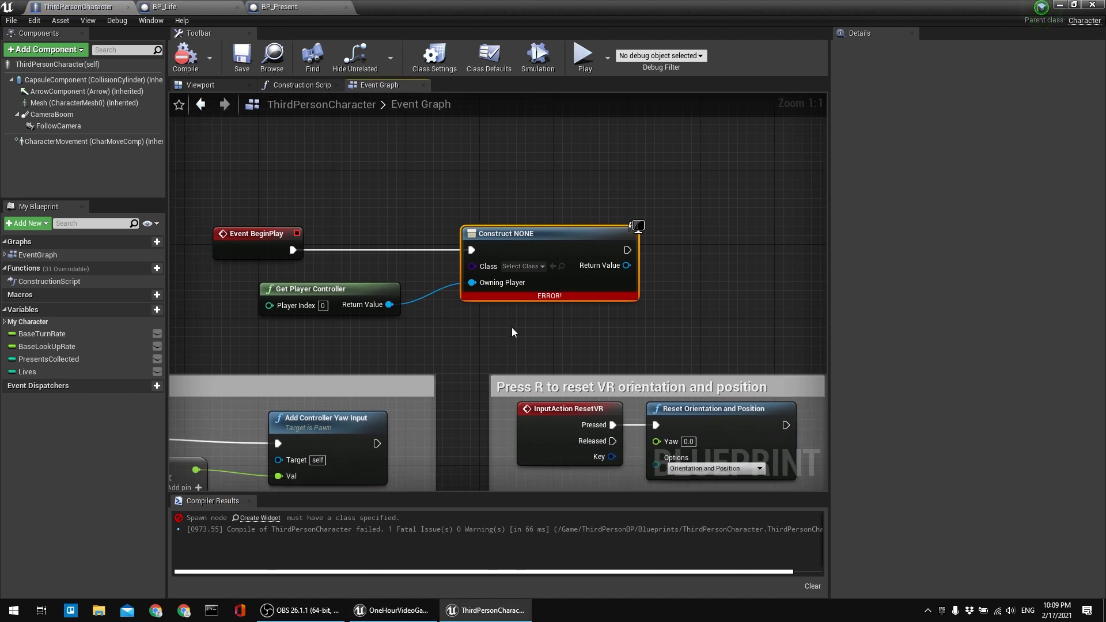
{"action": "left_click", "coordinate": [522, 266]}
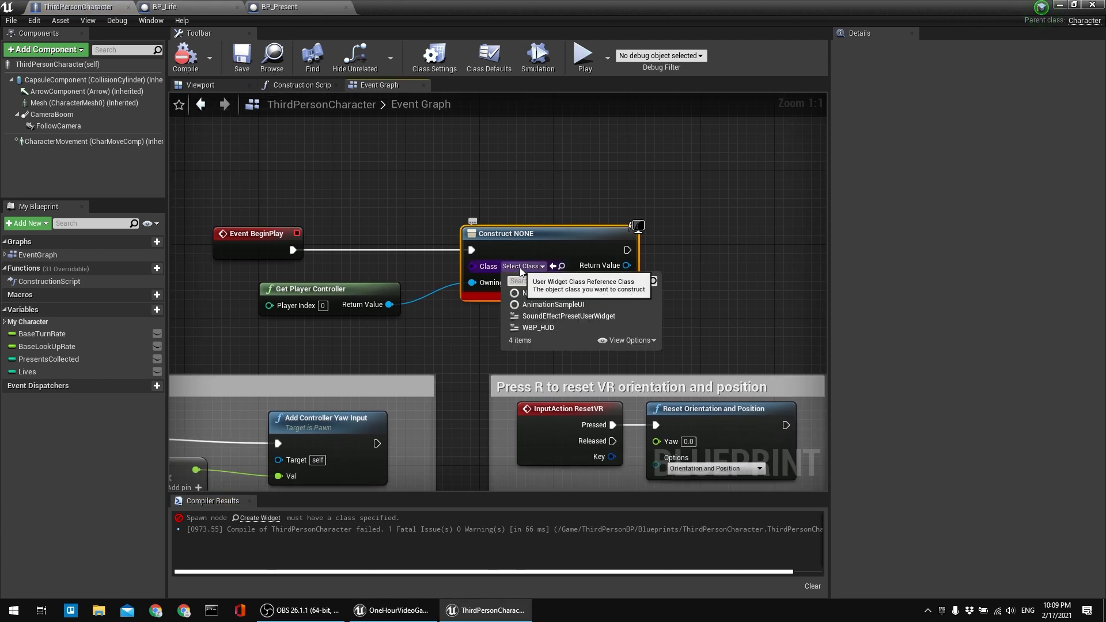
{"action": "left_click", "coordinate": [541, 327]}
{"action": "left_click", "coordinate": [183, 60]}
{"action": "left_click", "coordinate": [241, 59]}
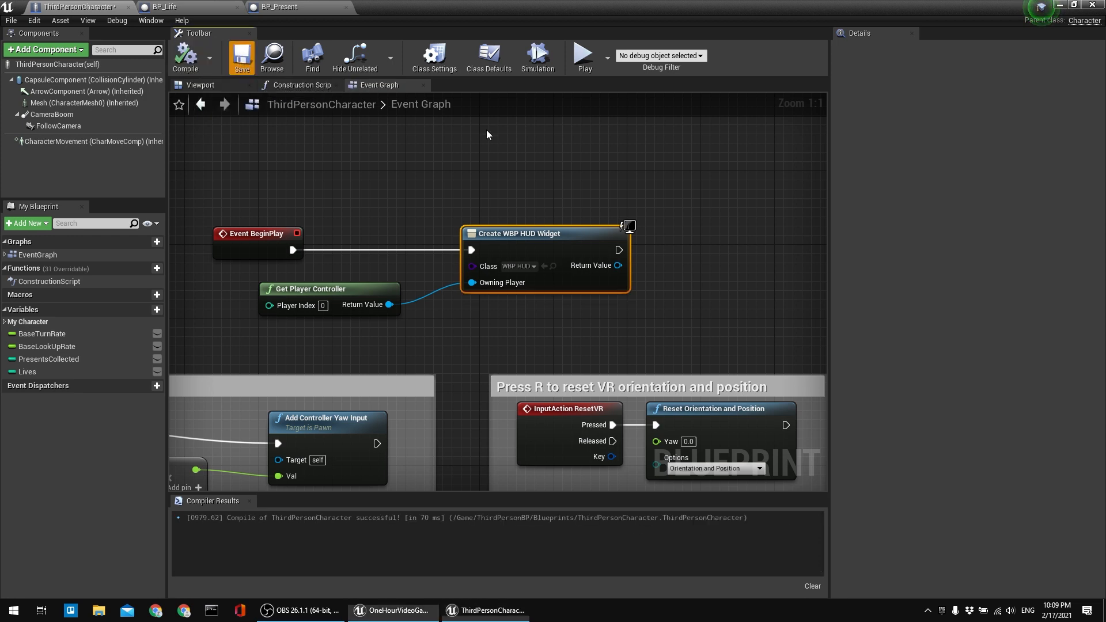
Add an Add to Viewport node driven by the HUD widget's return value, align it with the chain, and compile the Blueprint.
{"action": "right_click_drag", "start_coordinate": [616, 271], "coordinate": [525, 255]}
{"action": "left_click_drag", "start_coordinate": [525, 255], "coordinate": [607, 224]}
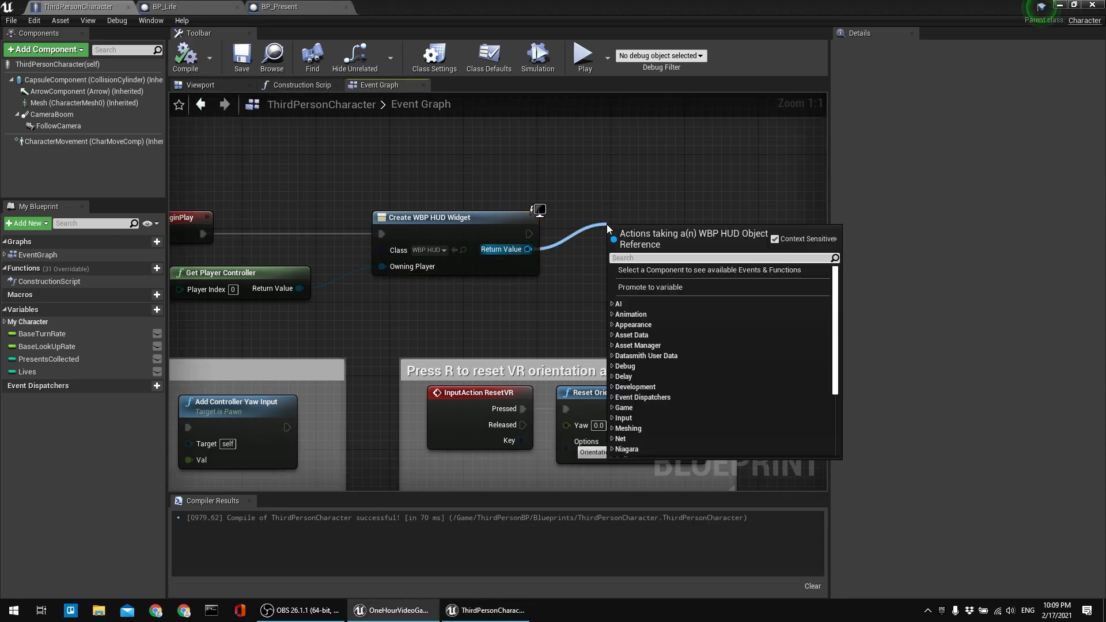
{"action": "type", "text": "add to"}
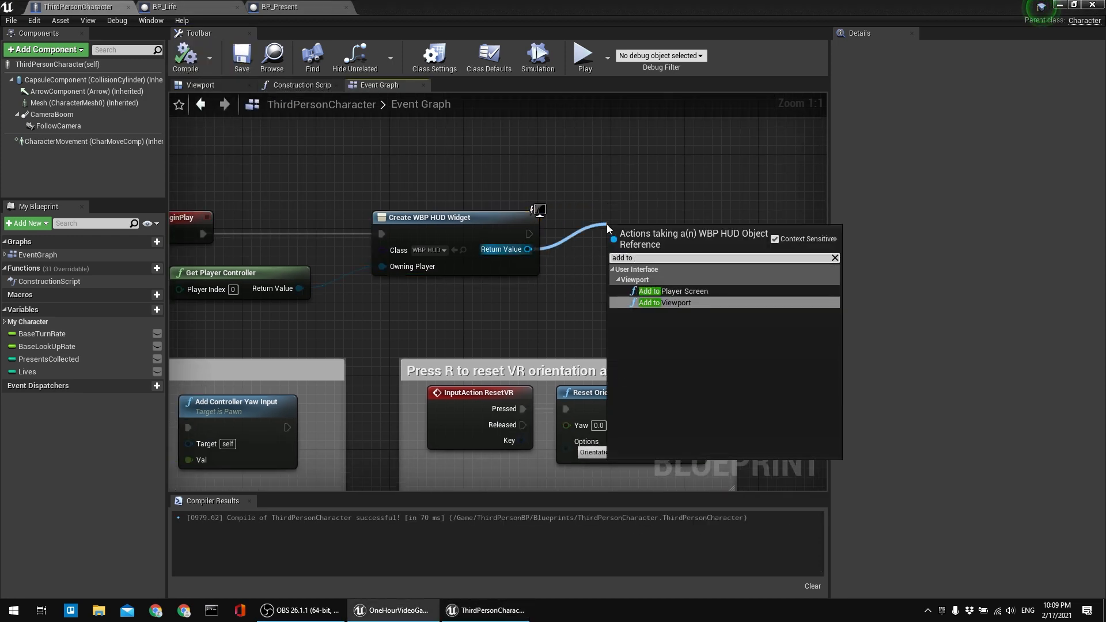
{"action": "key", "text": "Return"}
{"action": "left_click_drag", "start_coordinate": [649, 247], "coordinate": [689, 229]}
{"action": "left_click", "coordinate": [185, 56]}
{"action": "left_click", "coordinate": [514, 195]}
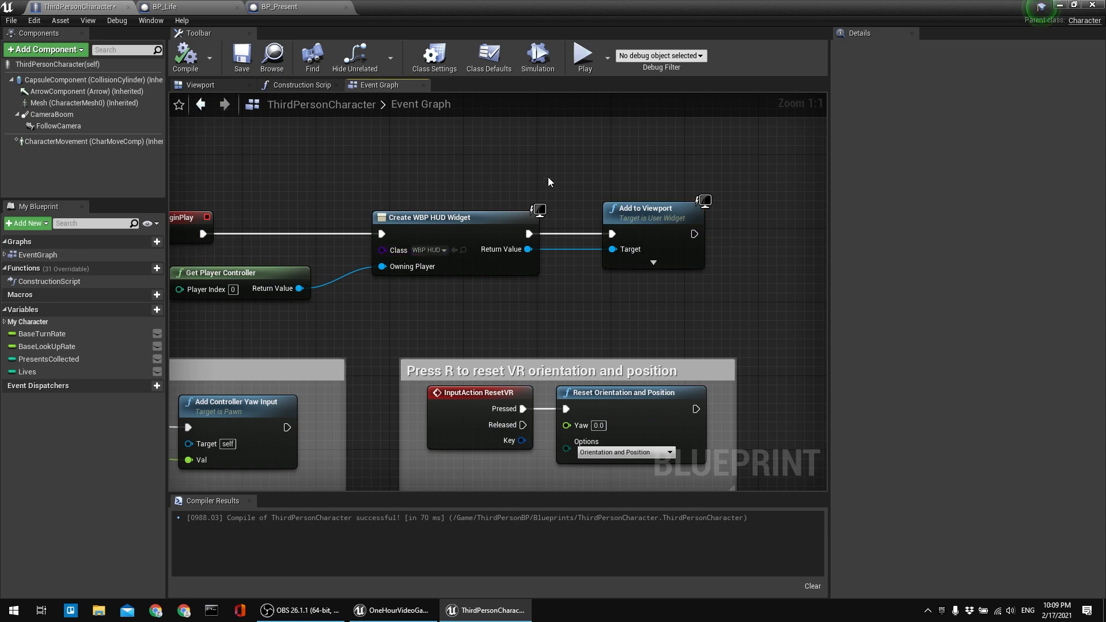
Open WBP_HUD in the widget designer, add a Text widget under its Canvas Panel, and compile it.
{"action": "left_click", "coordinate": [1060, 6]}
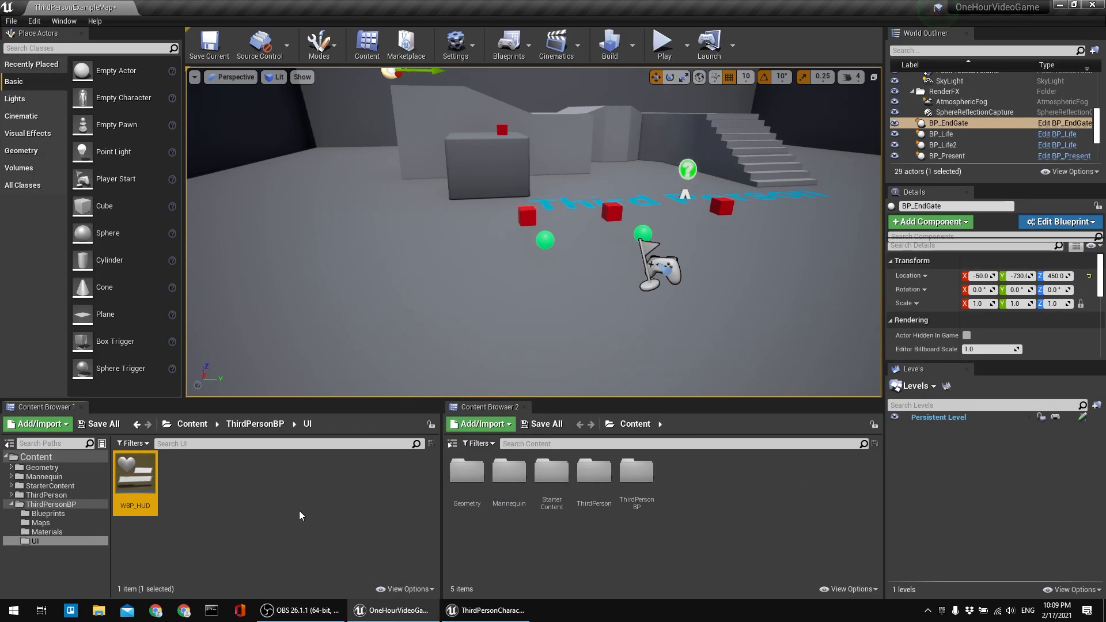
{"action": "double_click", "coordinate": [134, 475]}
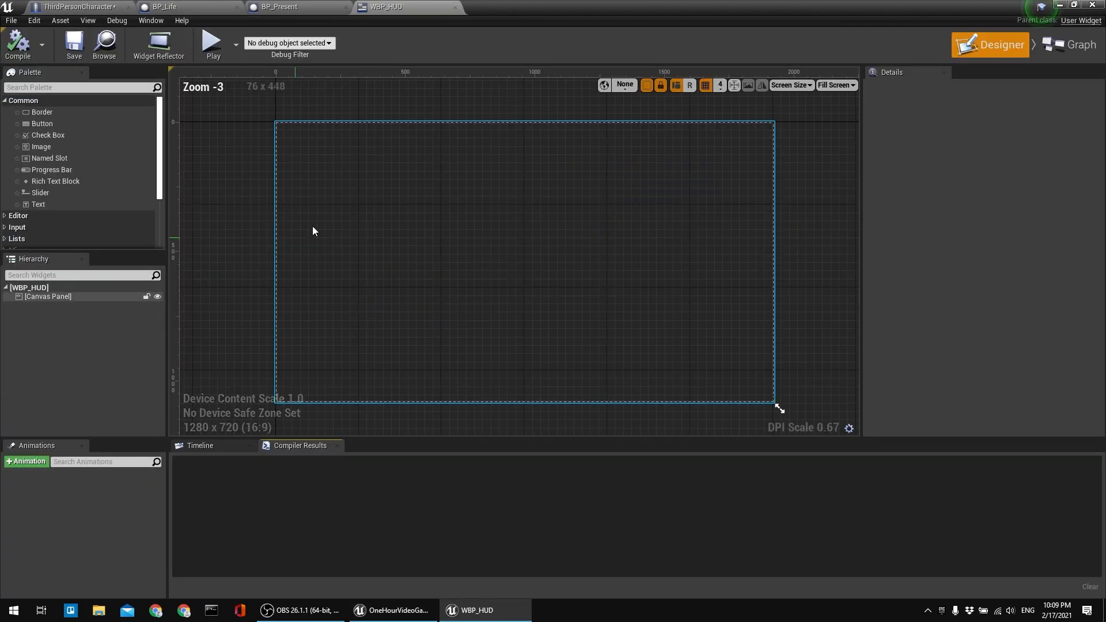
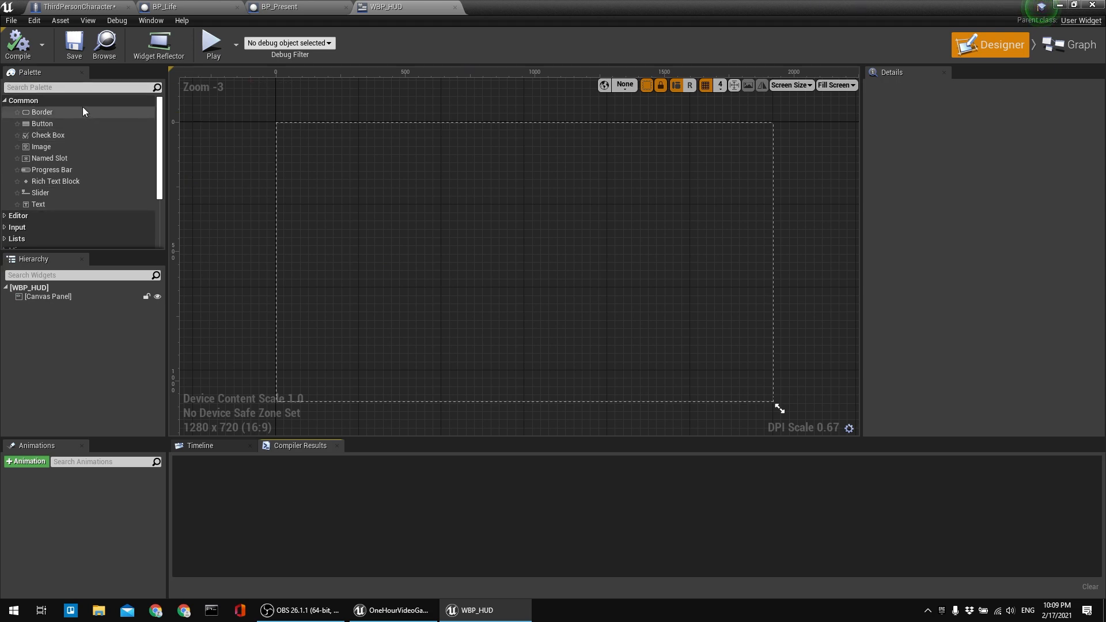
{"action": "left_click", "coordinate": [61, 86]}
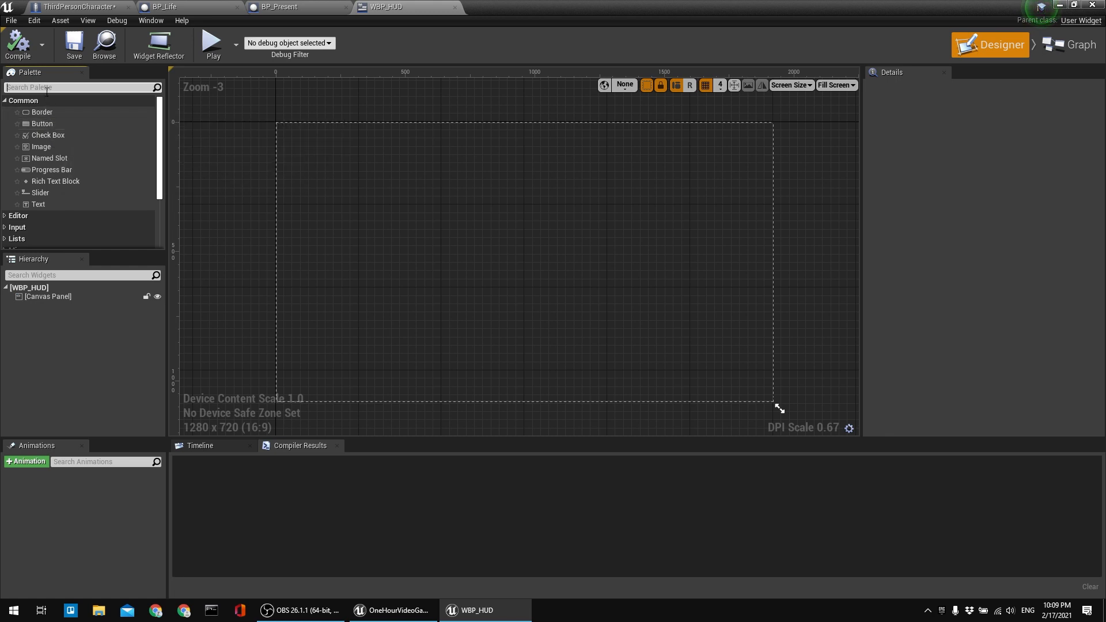
{"action": "type", "text": "text"}
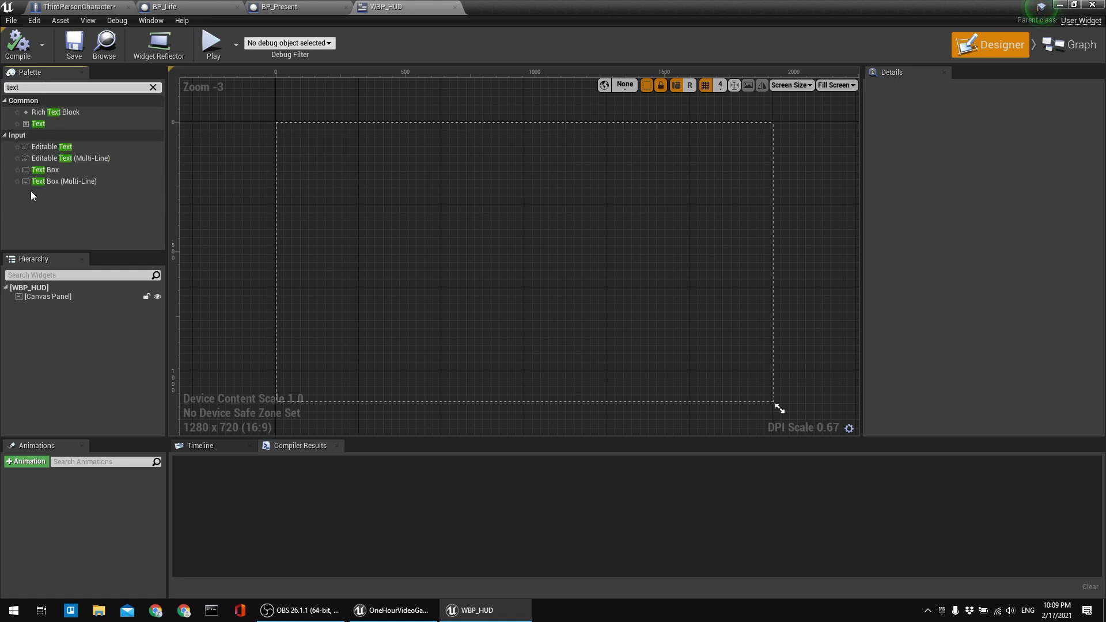
{"action": "left_click_drag", "start_coordinate": [58, 129], "coordinate": [62, 299]}
{"action": "left_click", "coordinate": [15, 51]}
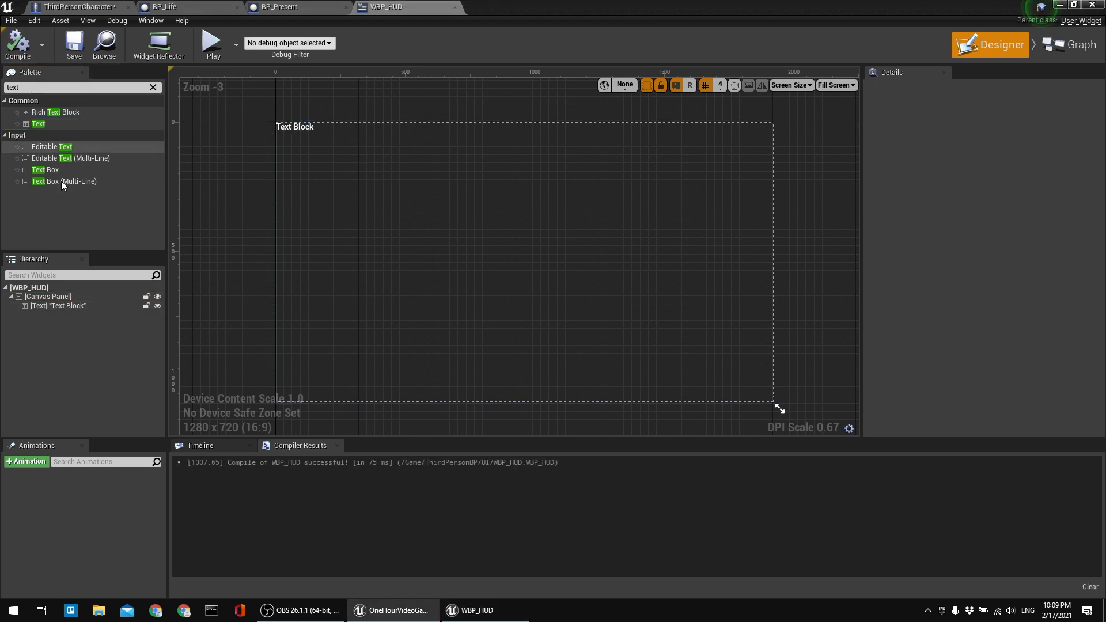
Anchor the text block to the canvas's top centre with Position X 0 and centre justification, and compile WBP_HUD.
{"action": "left_click", "coordinate": [52, 306]}
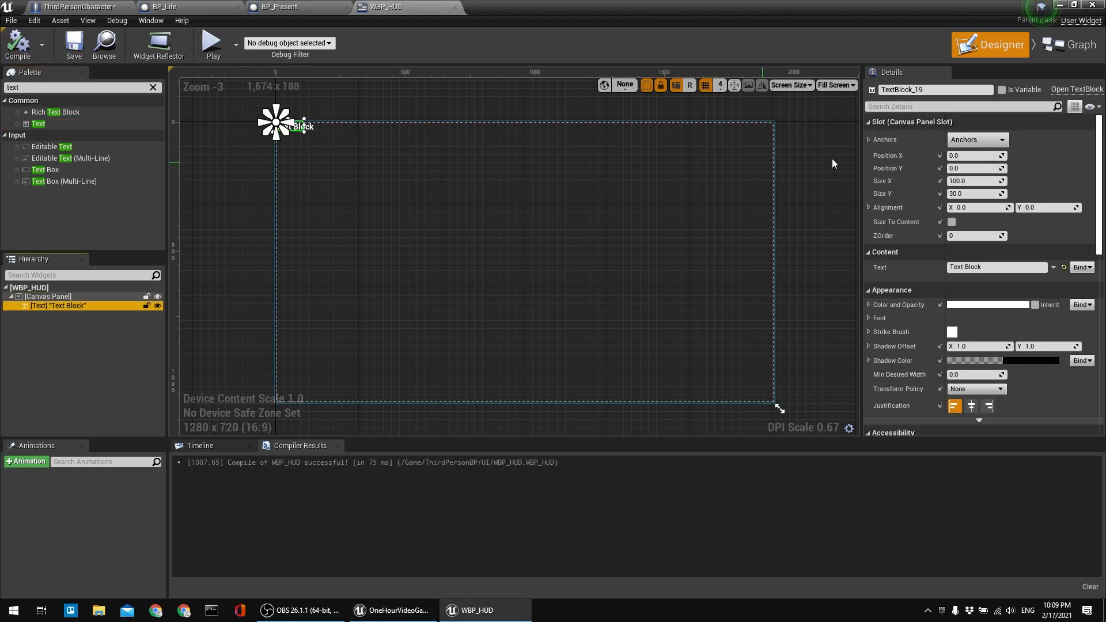
{"action": "left_click", "coordinate": [967, 140]}
{"action": "left_click", "coordinate": [1000, 168]}
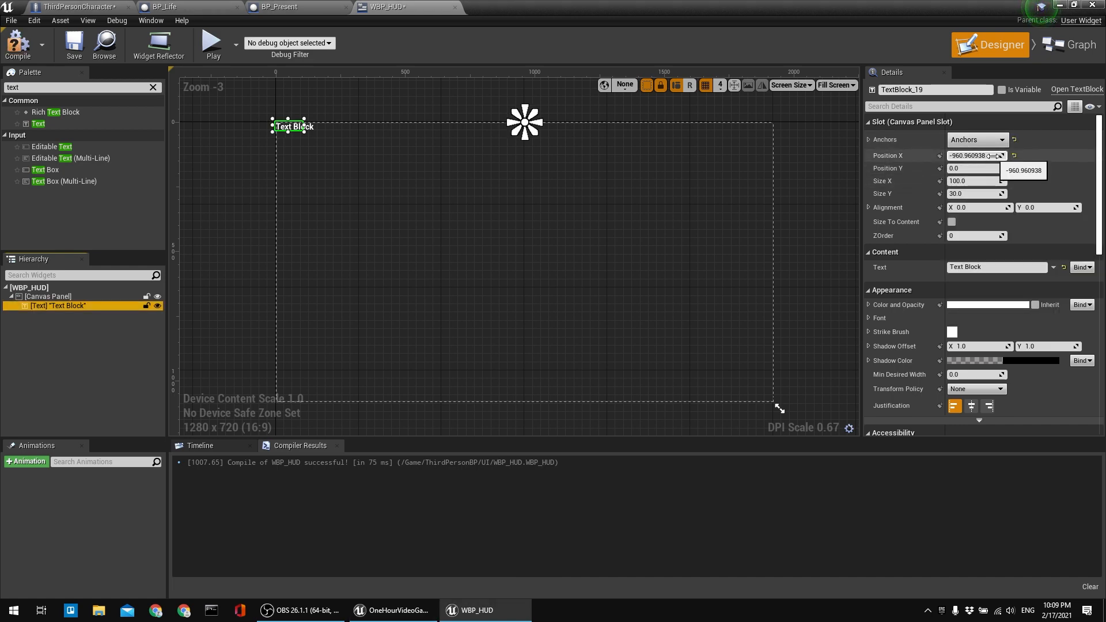
{"action": "left_click", "coordinate": [980, 207]}
{"action": "left_click", "coordinate": [972, 155]}
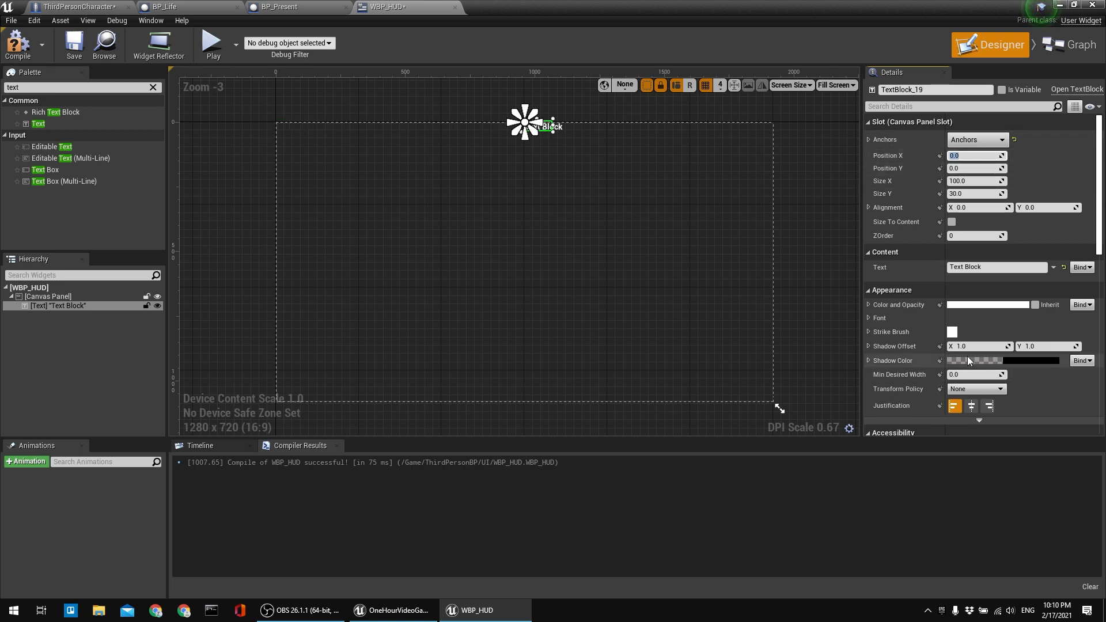
{"action": "left_click", "coordinate": [972, 406]}
{"action": "left_click", "coordinate": [7, 50]}
Set the text block's horizontal alignment to 0.5 and compile the widget.
{"action": "scroll", "coordinate": [526, 119], "scroll_direction": "up", "scroll_amount": 6}
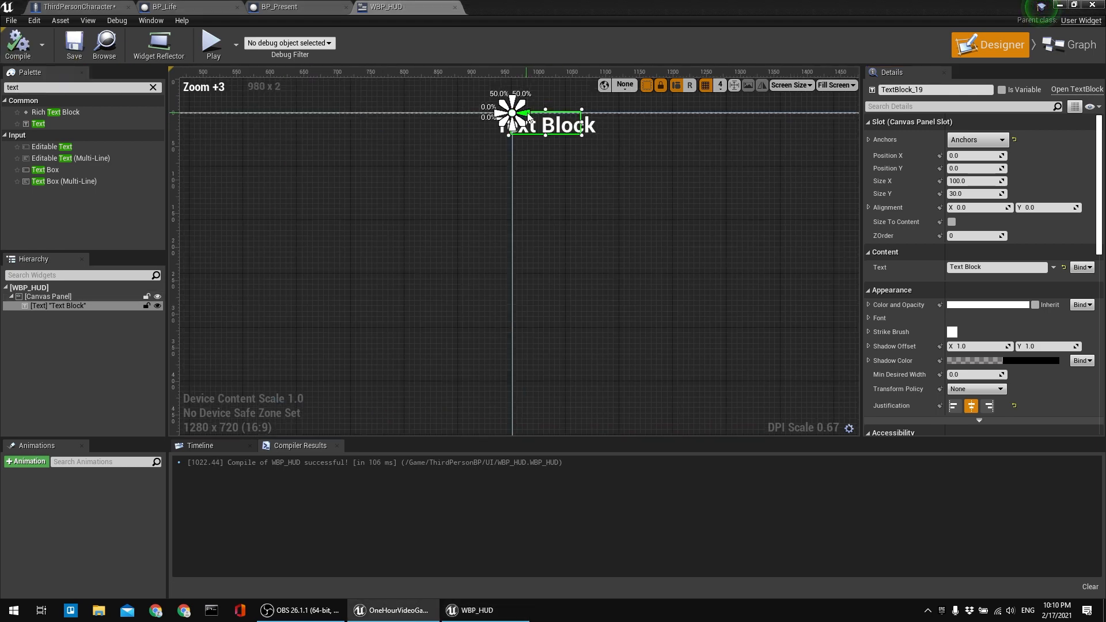
{"action": "scroll", "coordinate": [526, 120], "scroll_direction": "up", "scroll_amount": 5}
{"action": "left_click", "coordinate": [971, 207]}
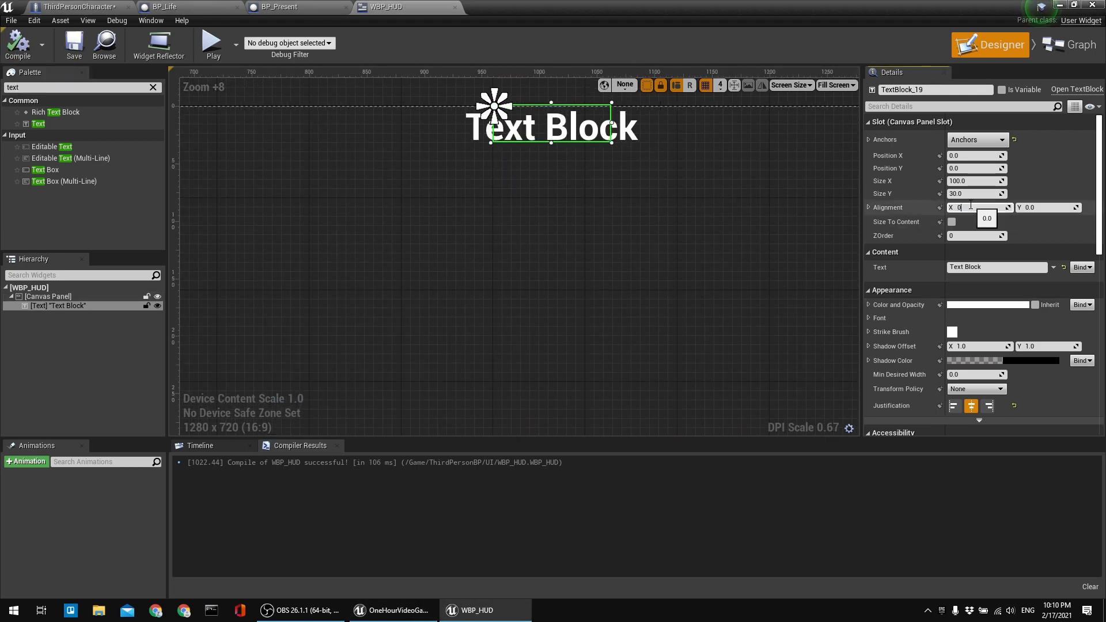
{"action": "type", "text": "0.5"}
{"action": "key", "text": "Return"}
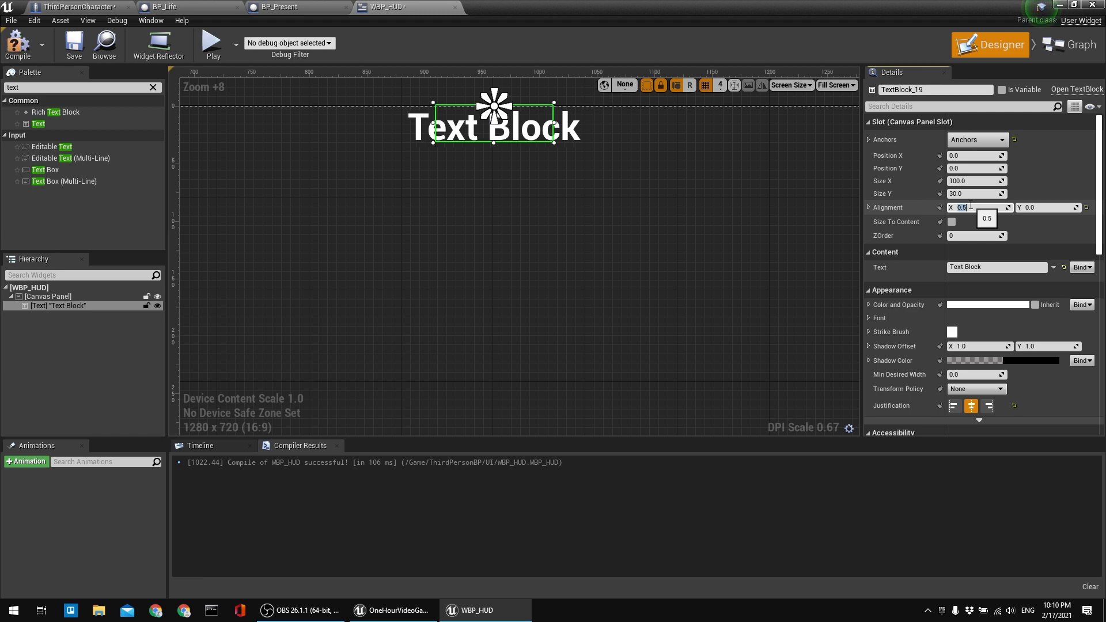
{"action": "left_click", "coordinate": [26, 54]}
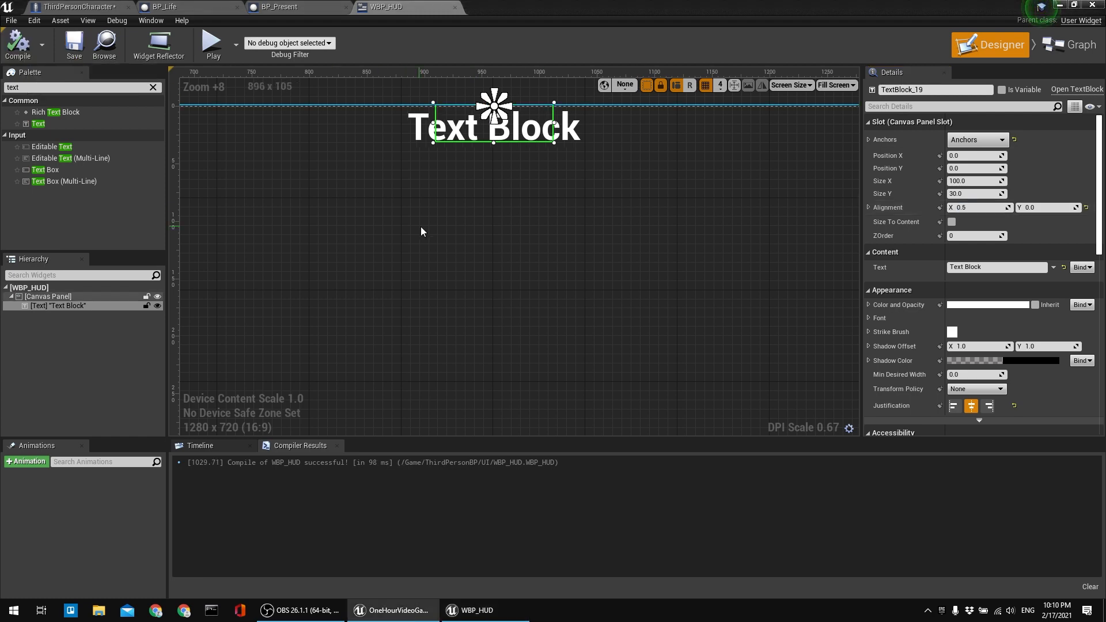
Set the text block's Position Y to 50, and compile and save the widget.
{"action": "right_click_drag", "start_coordinate": [423, 230], "coordinate": [452, 275]}
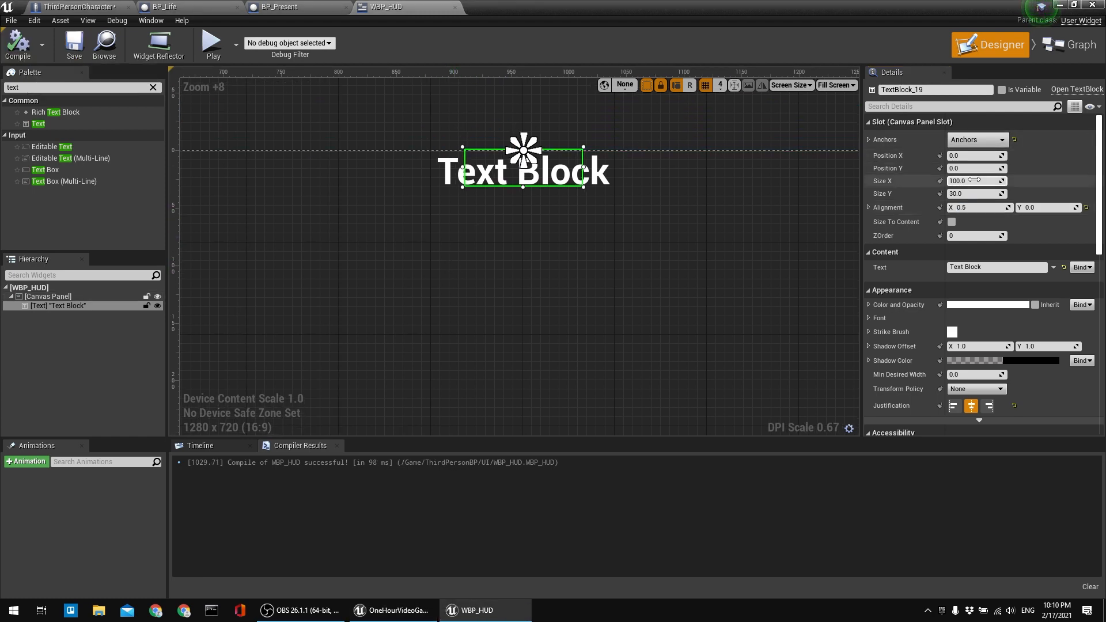
{"action": "left_click_drag", "start_coordinate": [971, 168], "coordinate": [997, 168]}
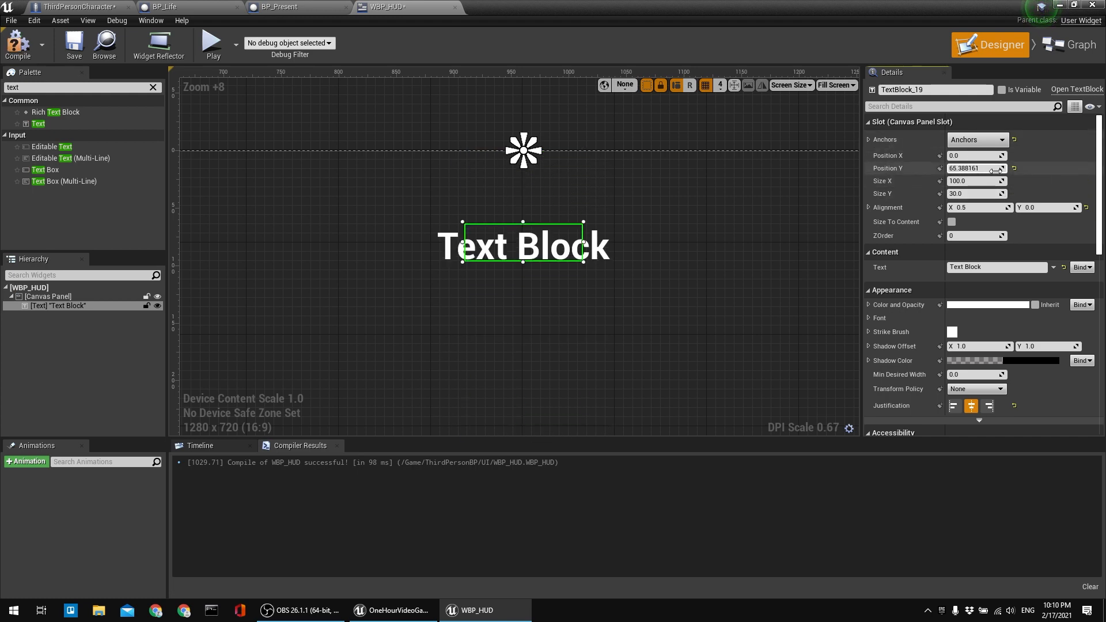
{"action": "key", "text": "Return"}
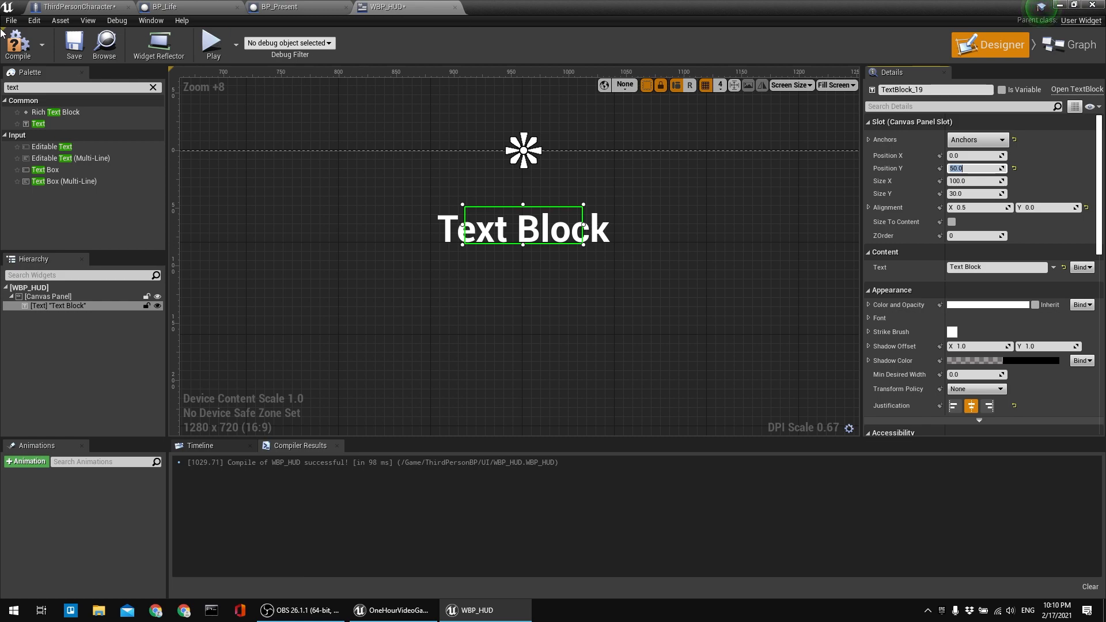
{"action": "left_click", "coordinate": [67, 49]}
{"action": "scroll", "coordinate": [289, 111], "scroll_direction": "down", "scroll_amount": 6}
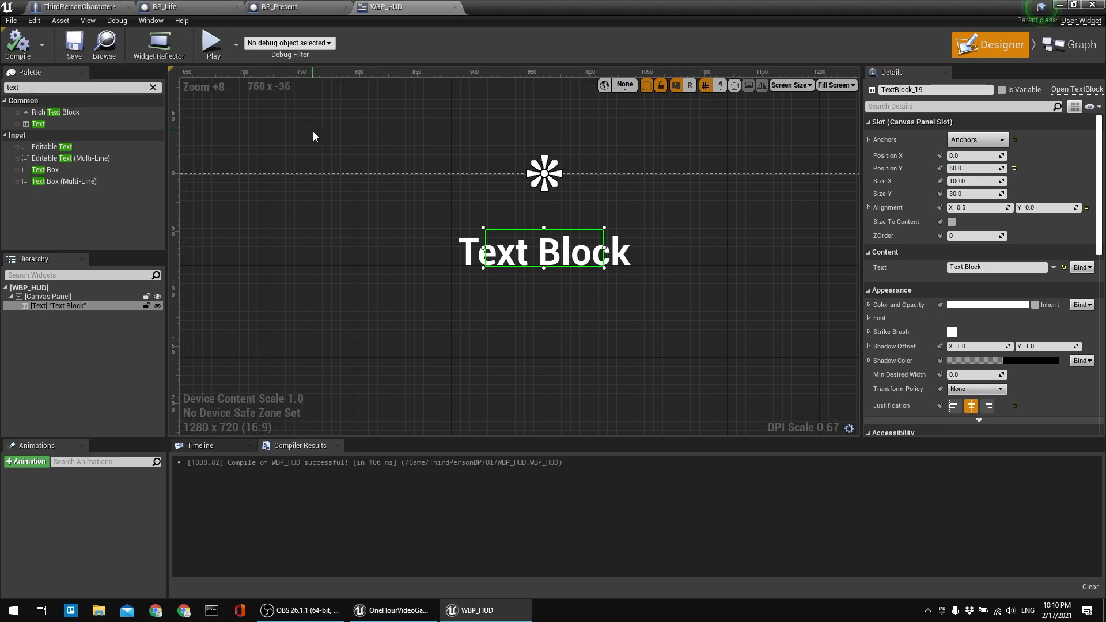
Play the level from the main editor to check the HUD text while moving the character, and stop the session.
{"action": "left_click", "coordinate": [1059, 4]}
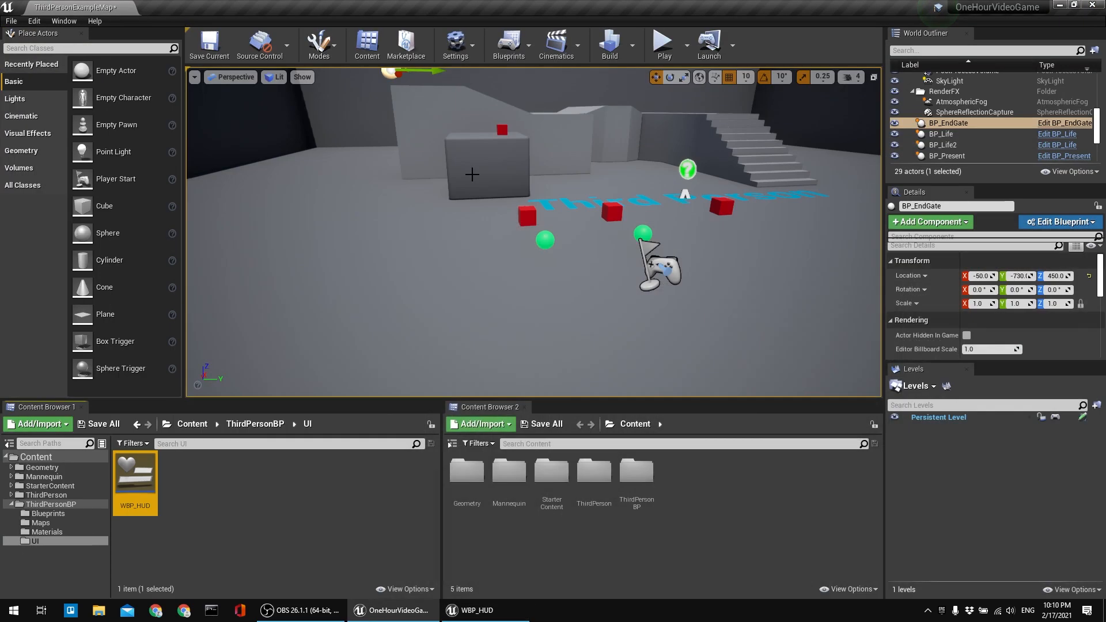
{"action": "left_click", "coordinate": [650, 51]}
{"action": "left_click", "coordinate": [613, 209]}
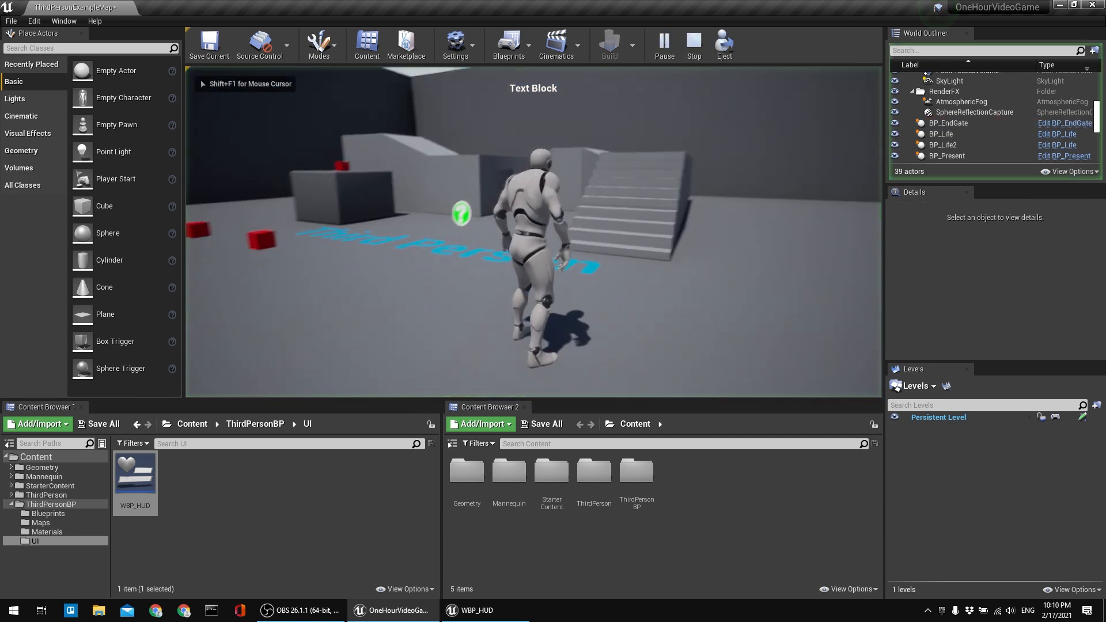
{"action": "key", "text": "w"}
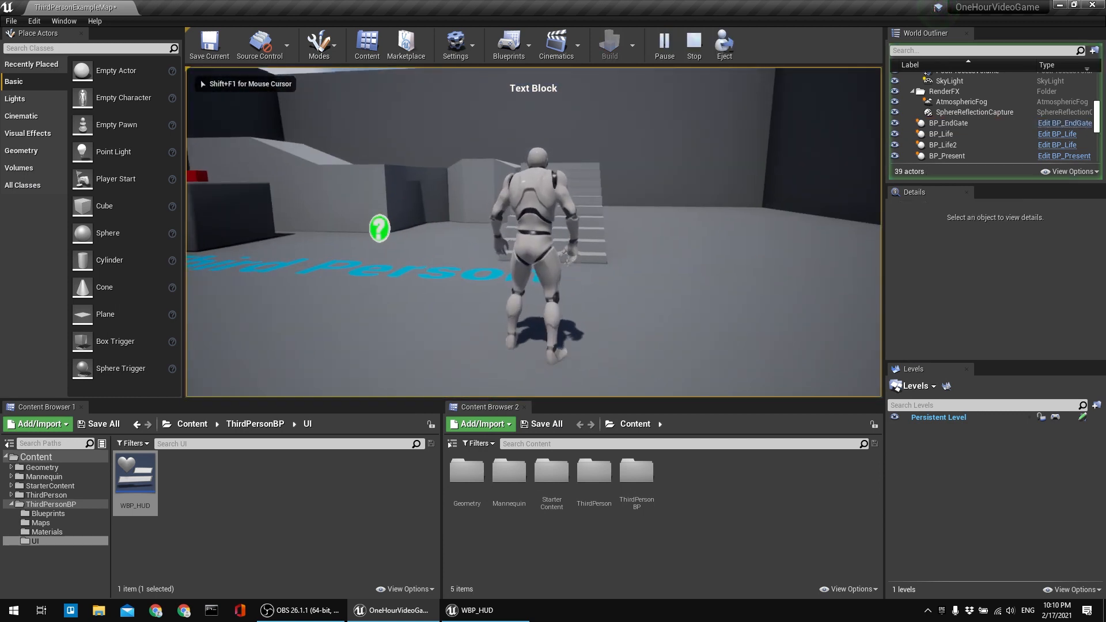
{"action": "key", "text": "d"}
{"action": "key", "text": "a"}
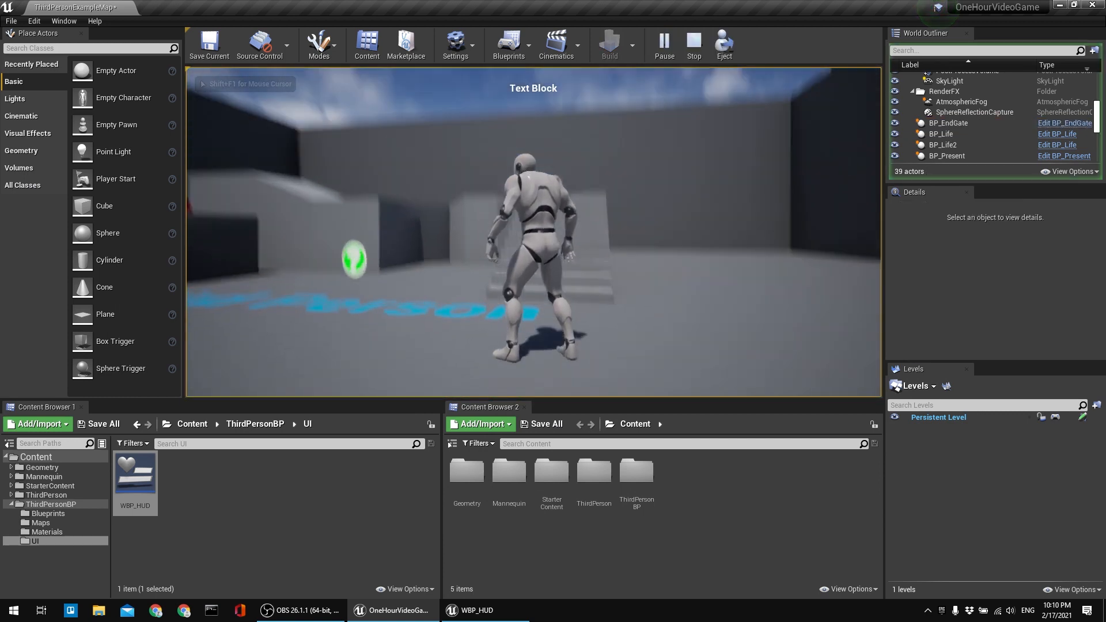
{"action": "key", "text": "shift+F1"}
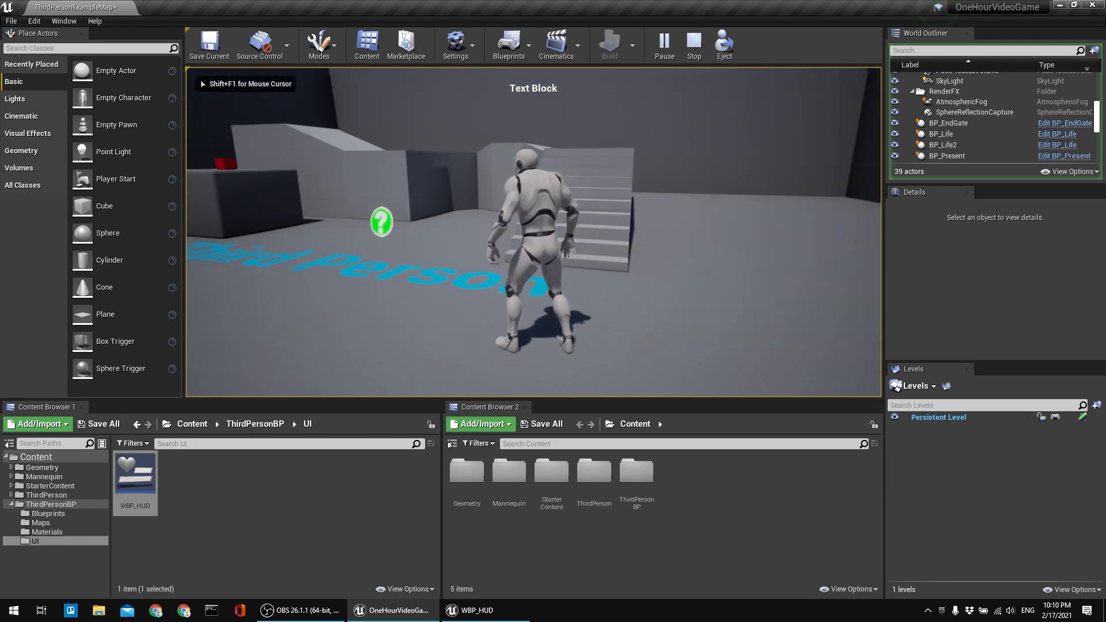
{"action": "key", "text": "Escape"}
{"action": "key", "text": "s"}
{"action": "right_click_drag", "start_coordinate": [533, 230], "coordinate": [593, 230]}
Return to WBP_HUD and duplicate the text block twice under the Canvas Panel.
{"action": "left_click", "coordinate": [466, 618]}
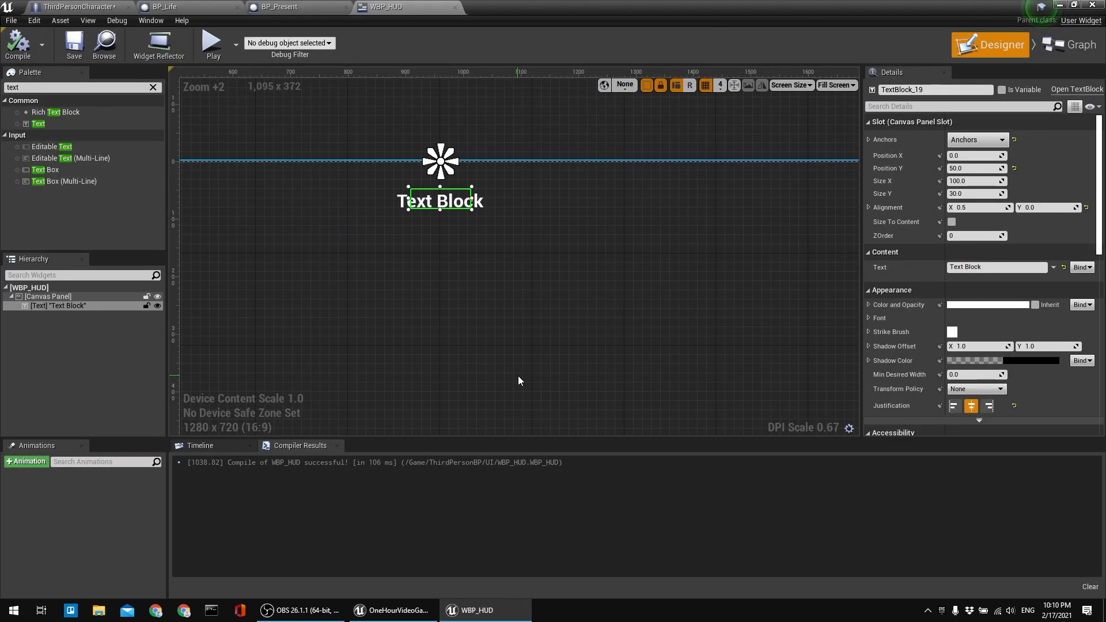
{"action": "right_click_drag", "start_coordinate": [426, 124], "coordinate": [524, 137]}
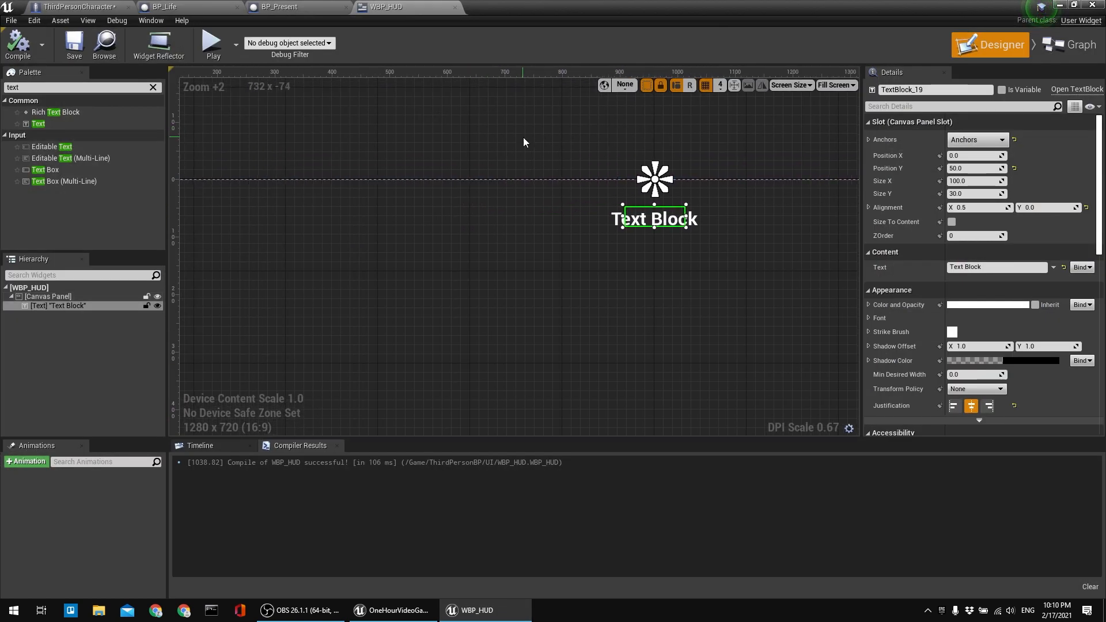
{"action": "right_click_drag", "start_coordinate": [482, 167], "coordinate": [599, 141]}
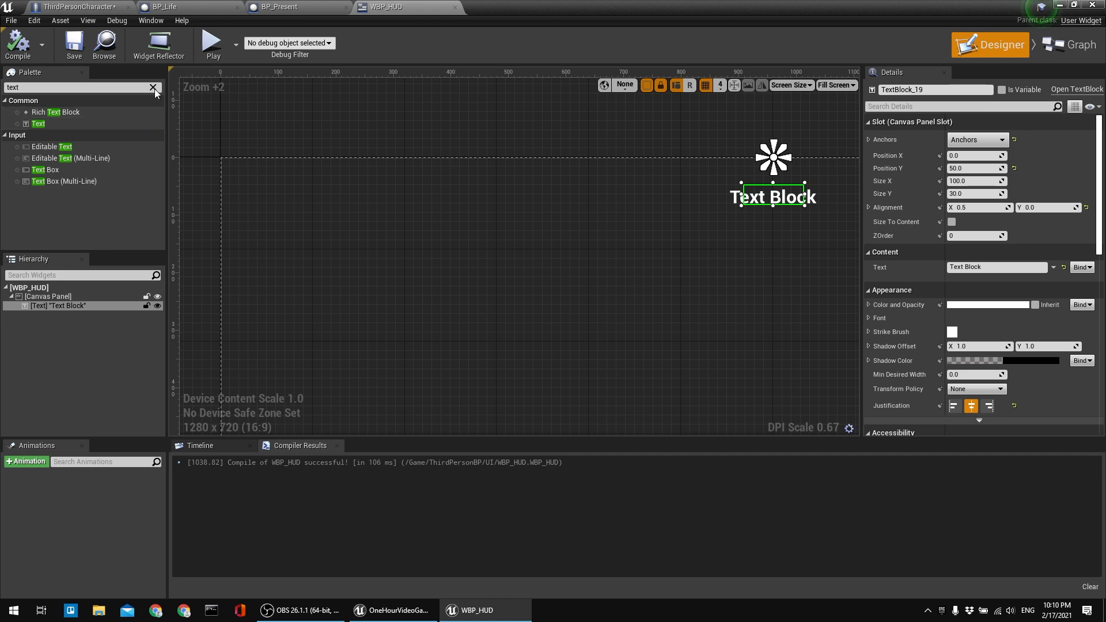
{"action": "left_click", "coordinate": [49, 375]}
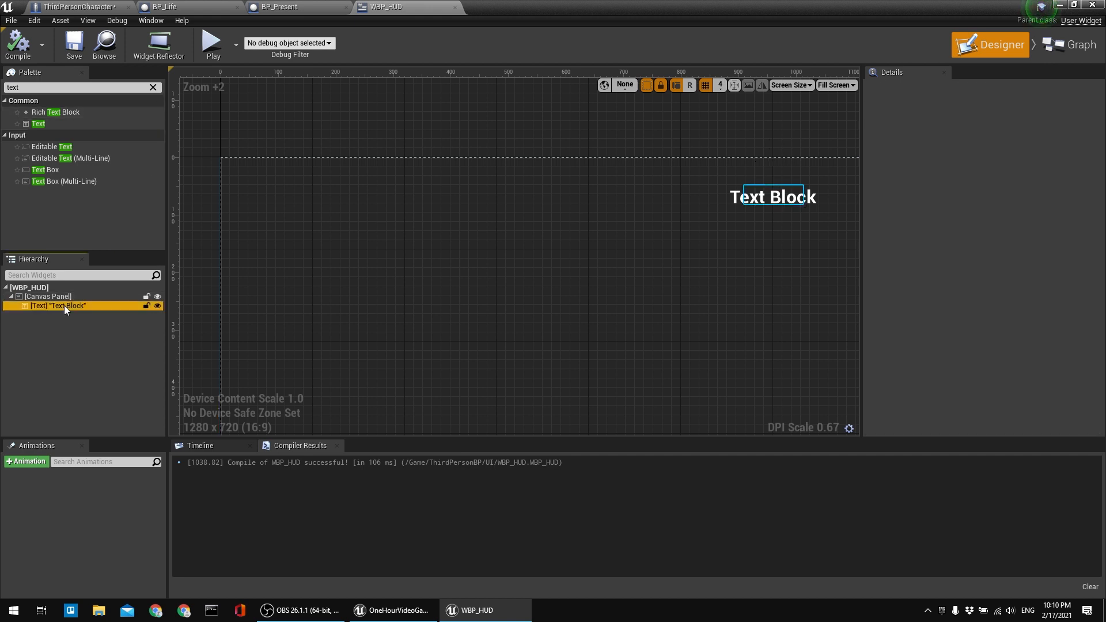
{"action": "left_click", "coordinate": [64, 306]}
{"action": "key", "text": "ctrl+d"}
{"action": "left_click", "coordinate": [60, 346]}
{"action": "left_click", "coordinate": [65, 317]}
{"action": "key", "text": "ctrl+d"}
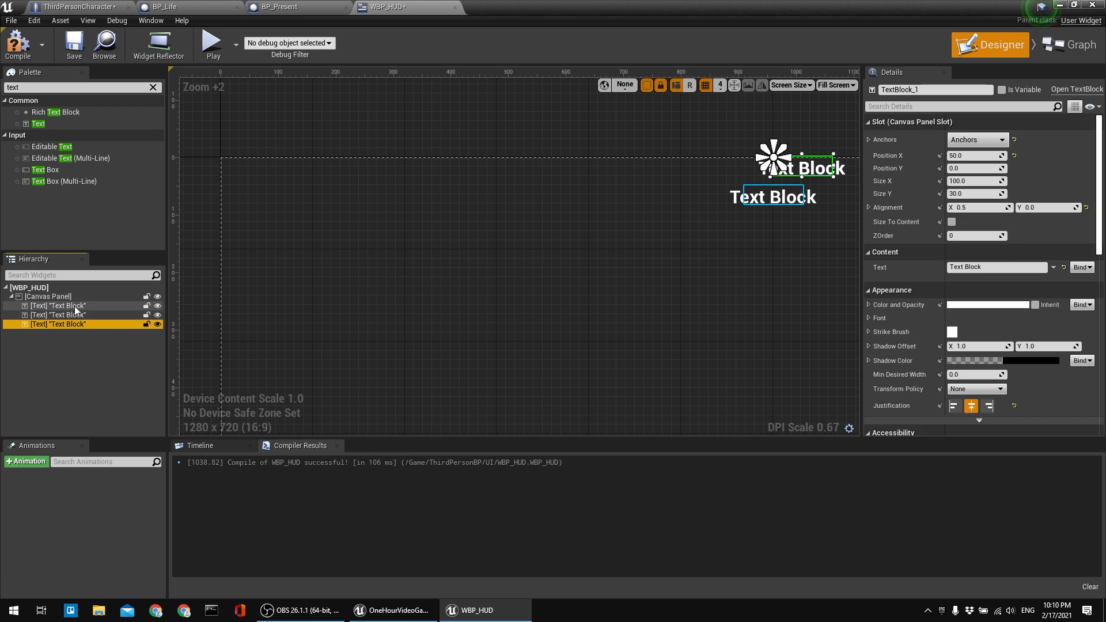
Anchor the first text block to the canvas's top-left corner with Position X 0 and left justification, and compile the widget.
{"action": "left_click", "coordinate": [75, 306]}
{"action": "left_click", "coordinate": [978, 140]}
{"action": "left_click", "coordinate": [968, 161]}
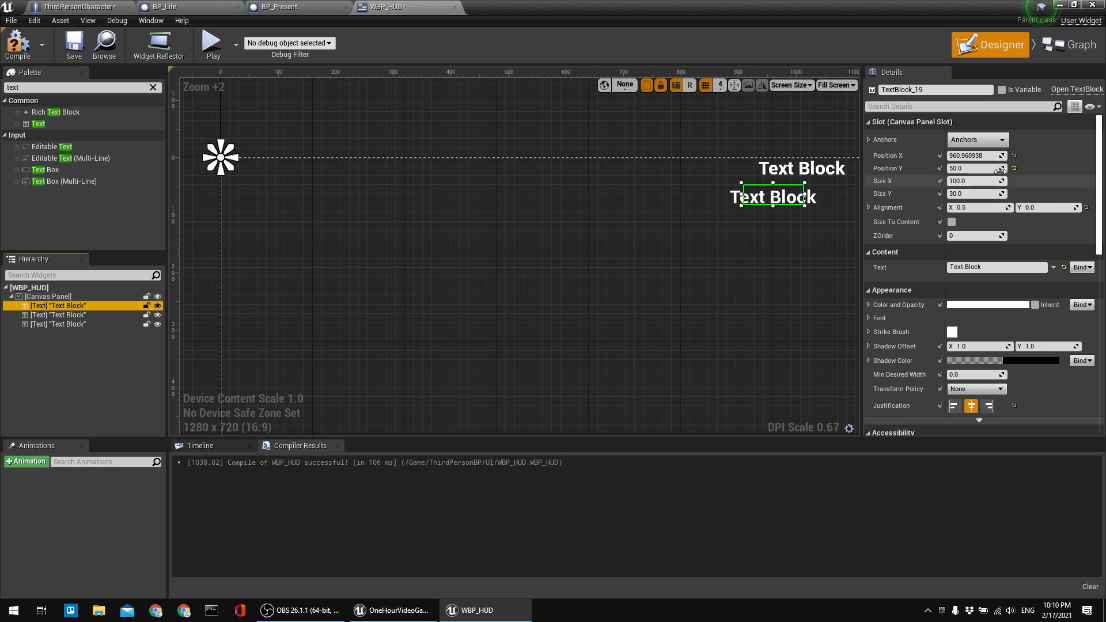
{"action": "left_click", "coordinate": [980, 156]}
{"action": "type", "text": "0"}
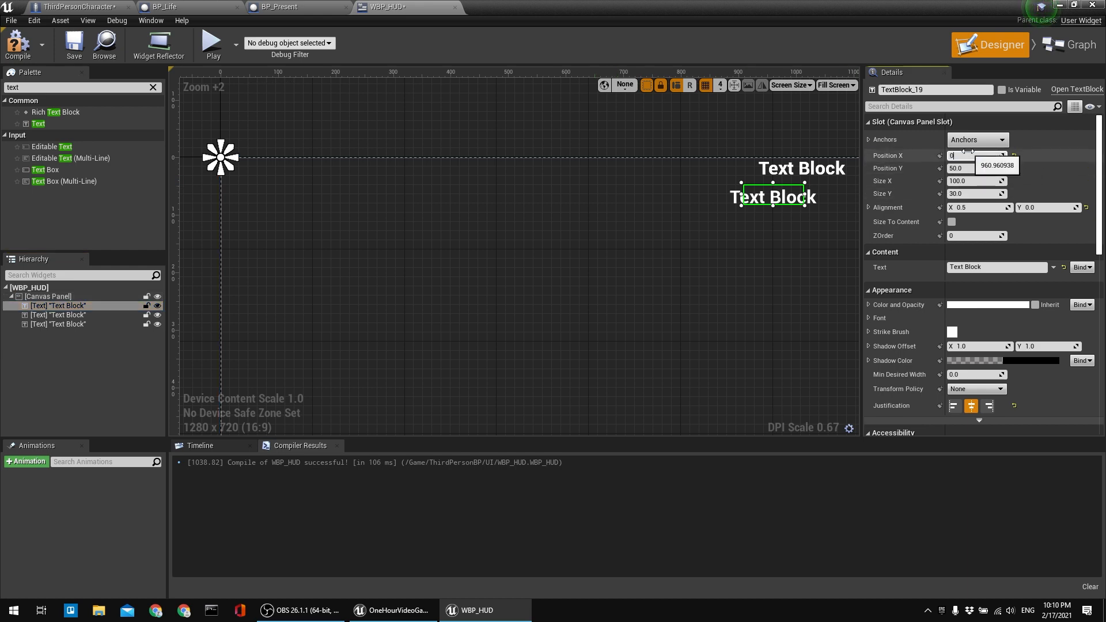
{"action": "key", "text": "Return"}
{"action": "right_click_drag", "start_coordinate": [448, 259], "coordinate": [485, 282]}
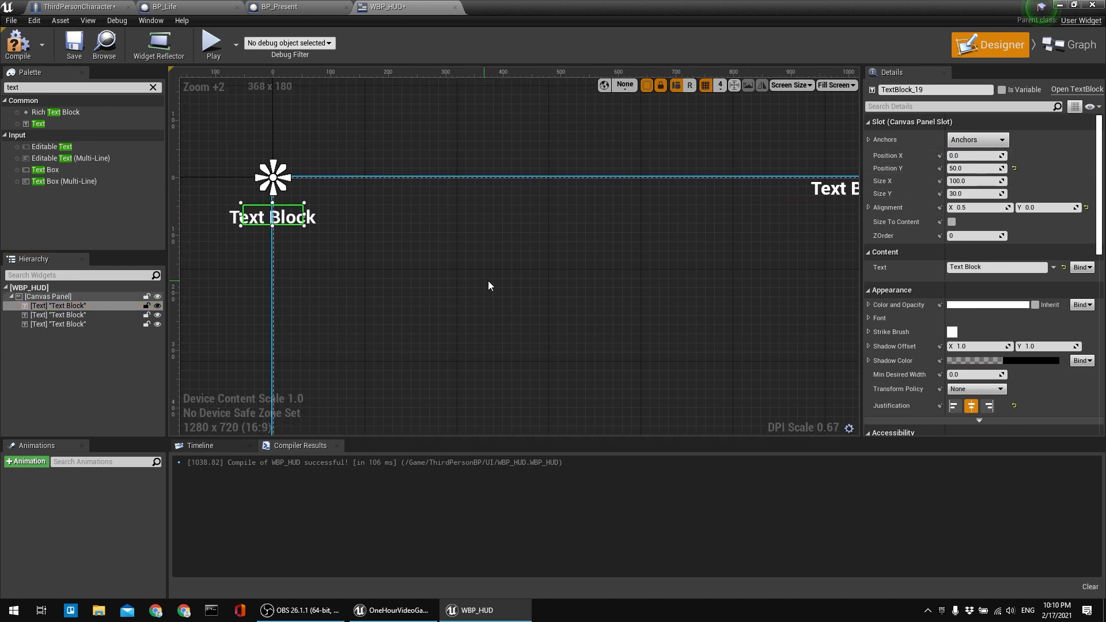
{"action": "left_click", "coordinate": [954, 407]}
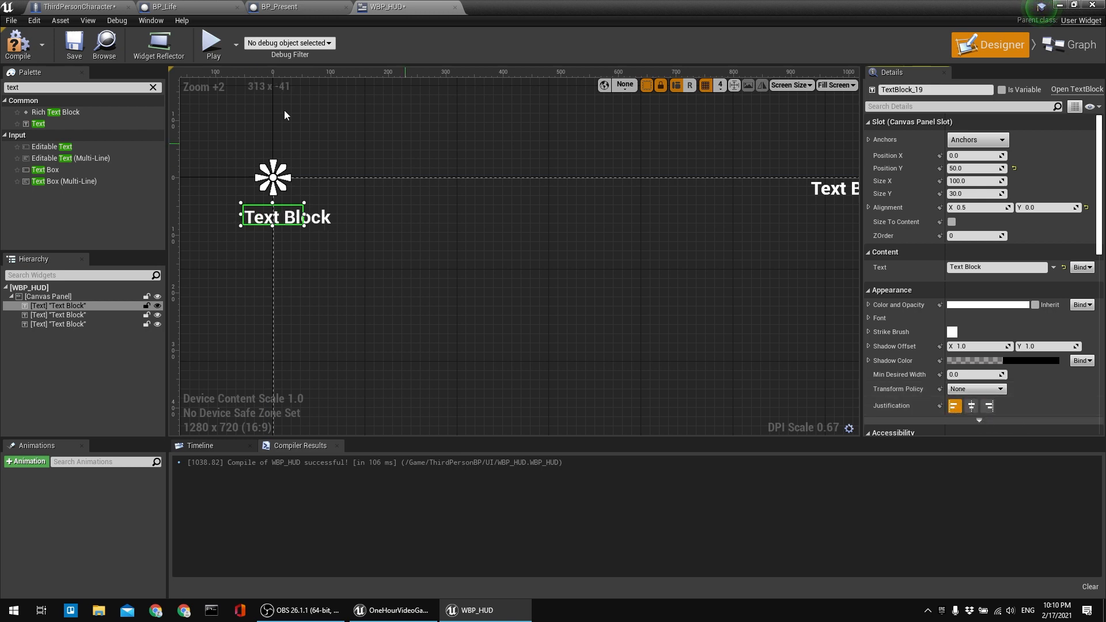
{"action": "left_click", "coordinate": [18, 43]}
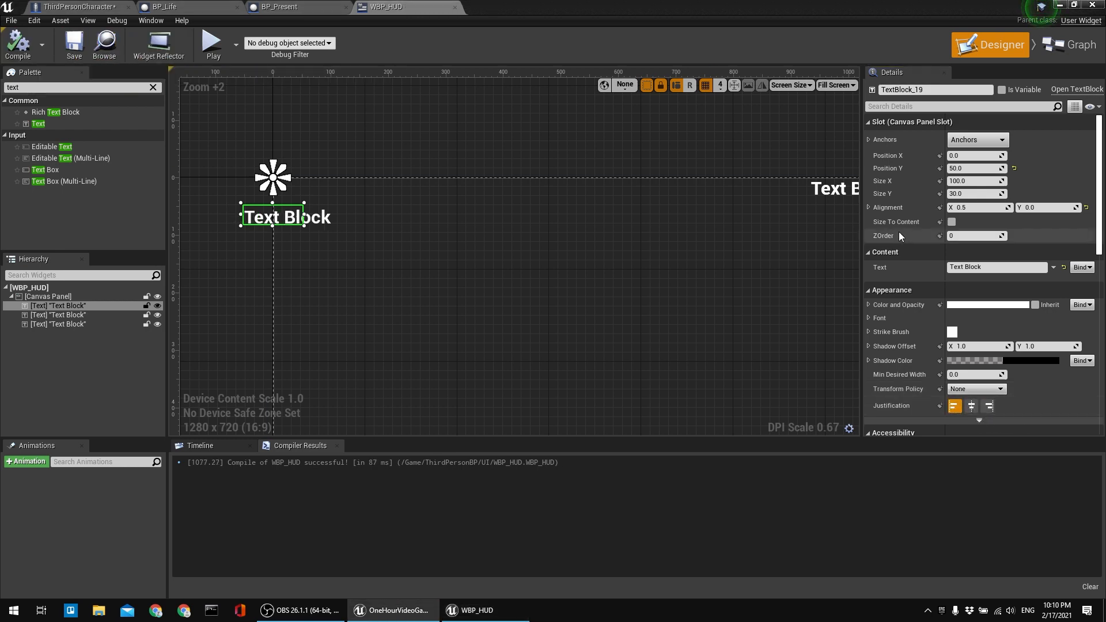
Try a Position Y of 0 on the first text block, and set it back to 50.
{"action": "left_click", "coordinate": [990, 168]}
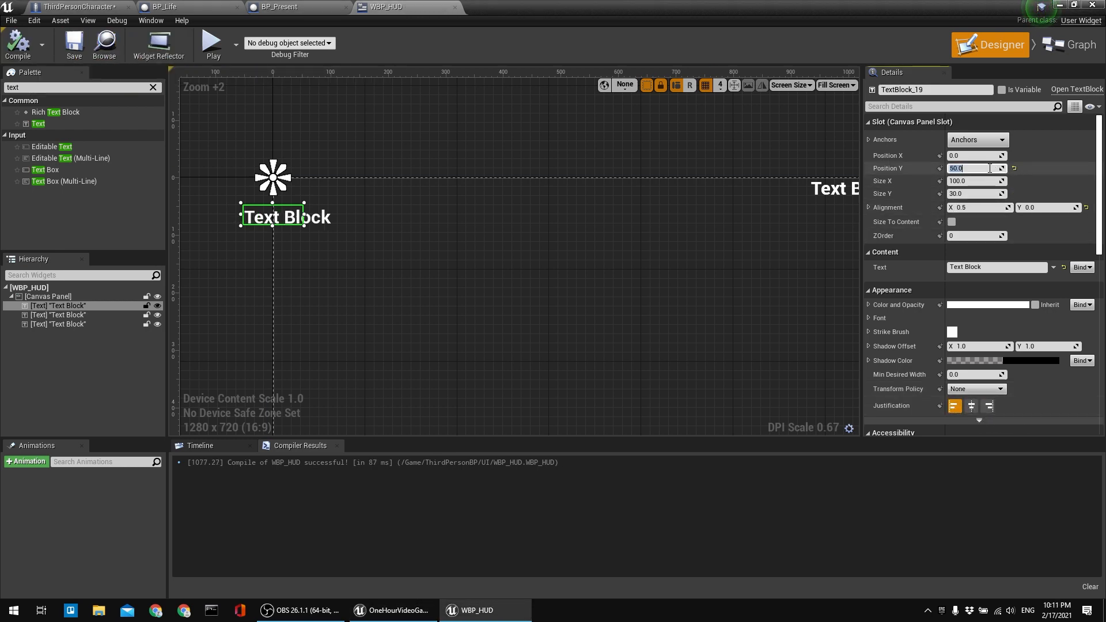
{"action": "type", "text": "0"}
{"action": "key", "text": "Return"}
{"action": "type", "text": "50"}
{"action": "key", "text": "Return"}
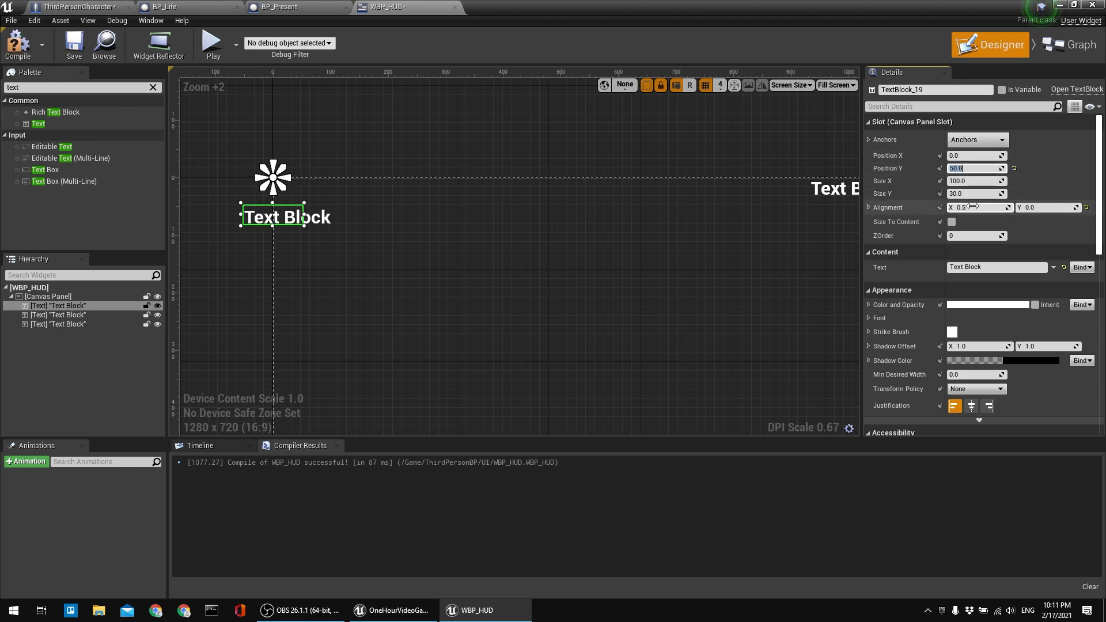
Set the first text block's horizontal alignment to 0 and its Position X to 50, and compile and save the widget.
{"action": "left_click", "coordinate": [973, 206]}
{"action": "type", "text": "0"}
{"action": "key", "text": "Return"}
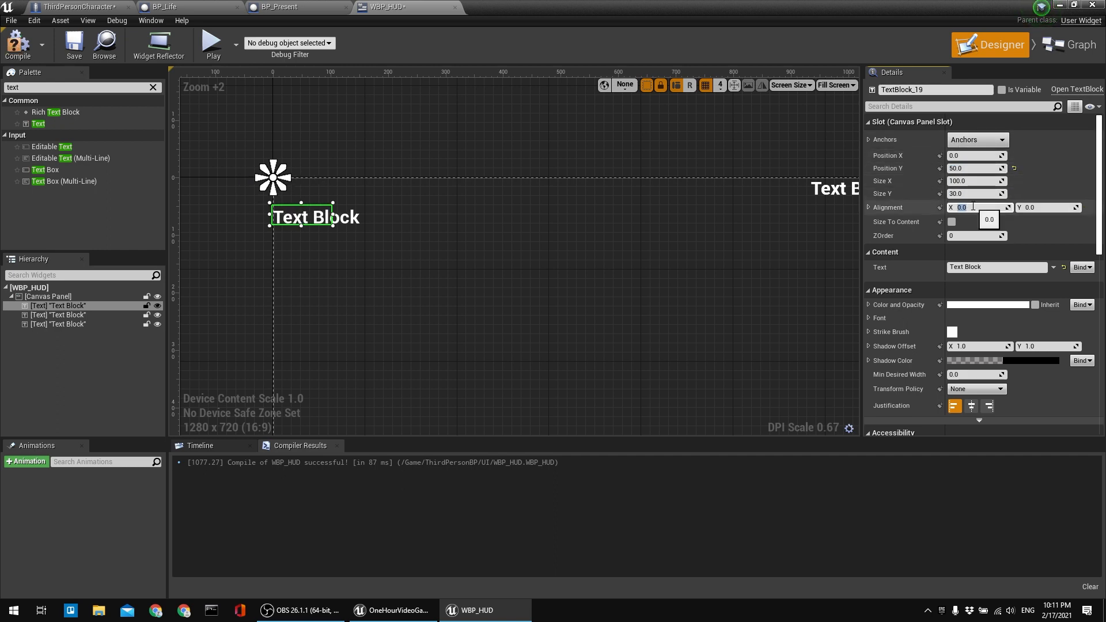
{"action": "left_click", "coordinate": [964, 154]}
{"action": "type", "text": "50"}
{"action": "key", "text": "Return"}
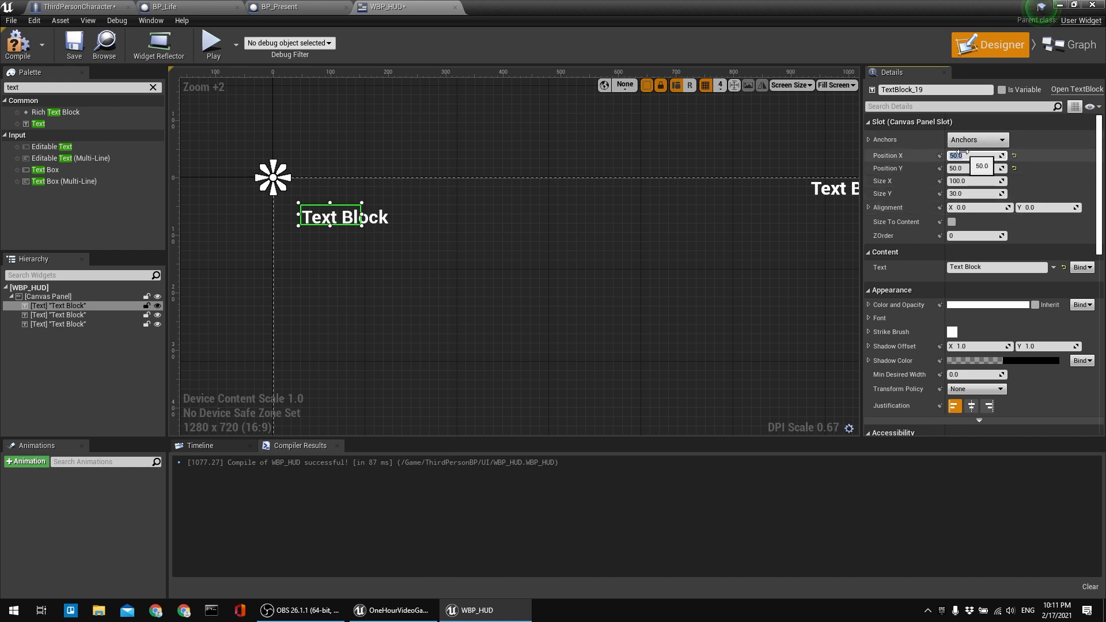
{"action": "left_click", "coordinate": [18, 43]}
{"action": "left_click", "coordinate": [74, 46]}
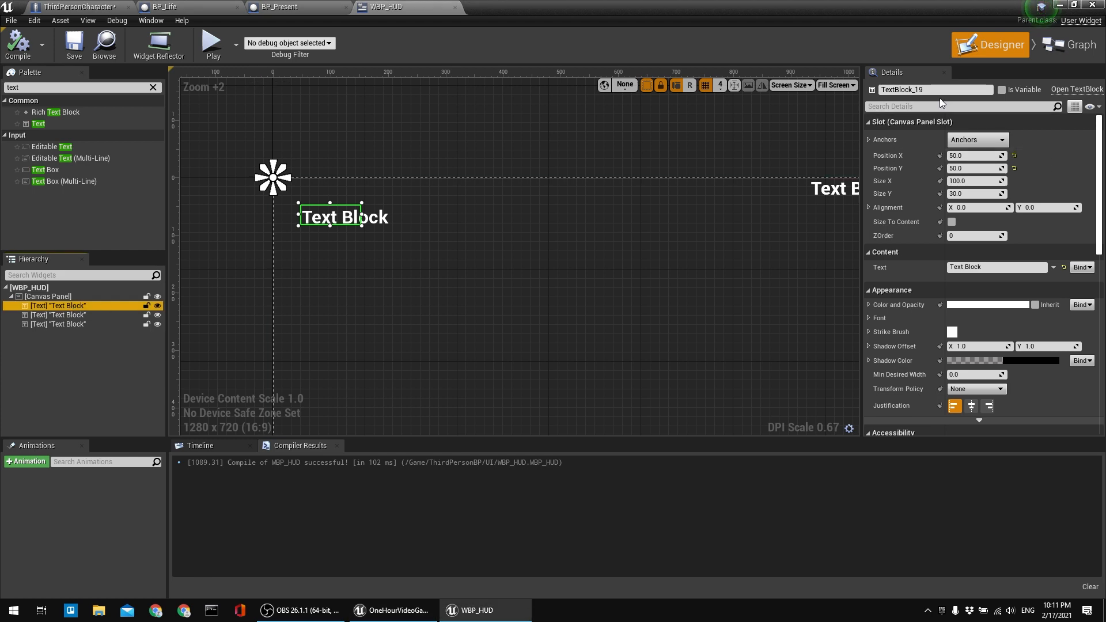
Rename the first text block as Txt_Lives, and compile and save the widget.
{"action": "left_click", "coordinate": [924, 90]}
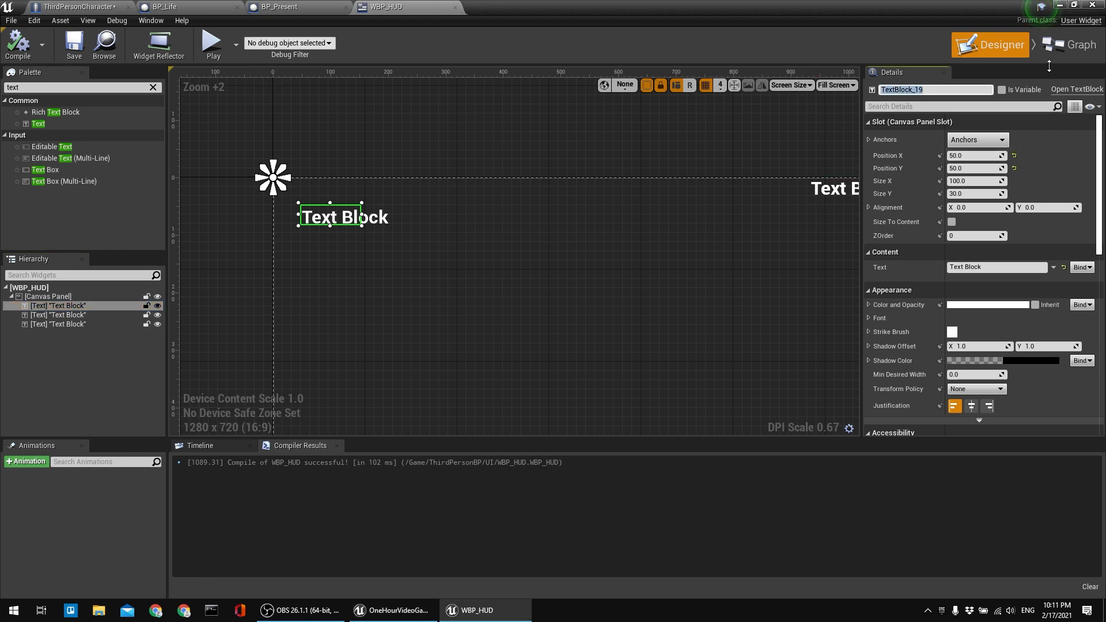
{"action": "key", "text": "BackSpace"}
{"action": "type", "text": "Txt_Lives"}
{"action": "key", "text": "Return"}
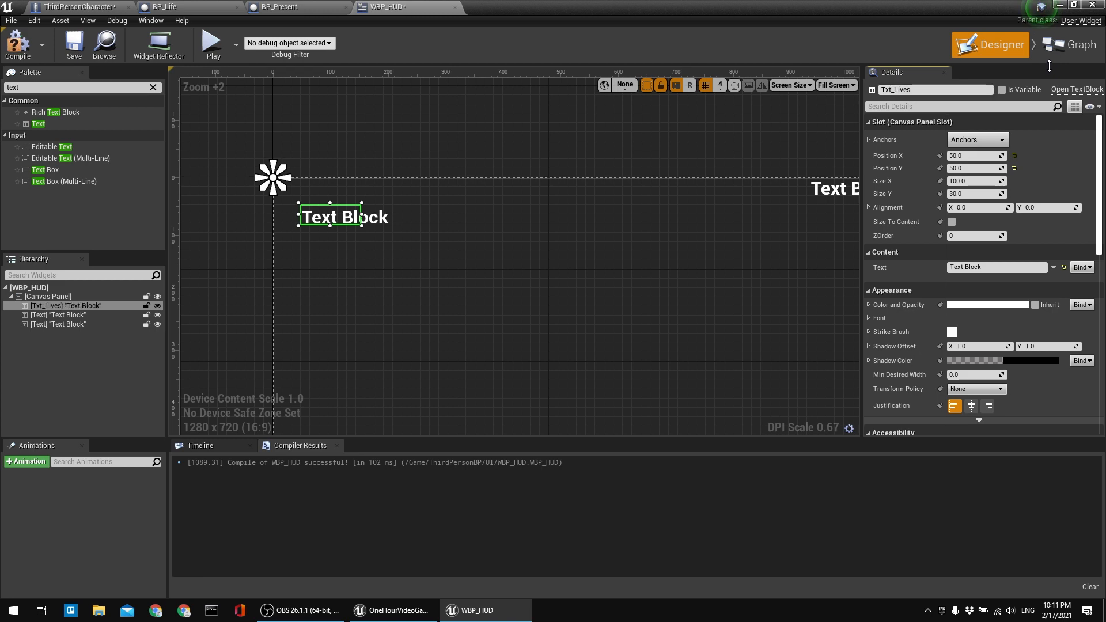
{"action": "left_click", "coordinate": [18, 43]}
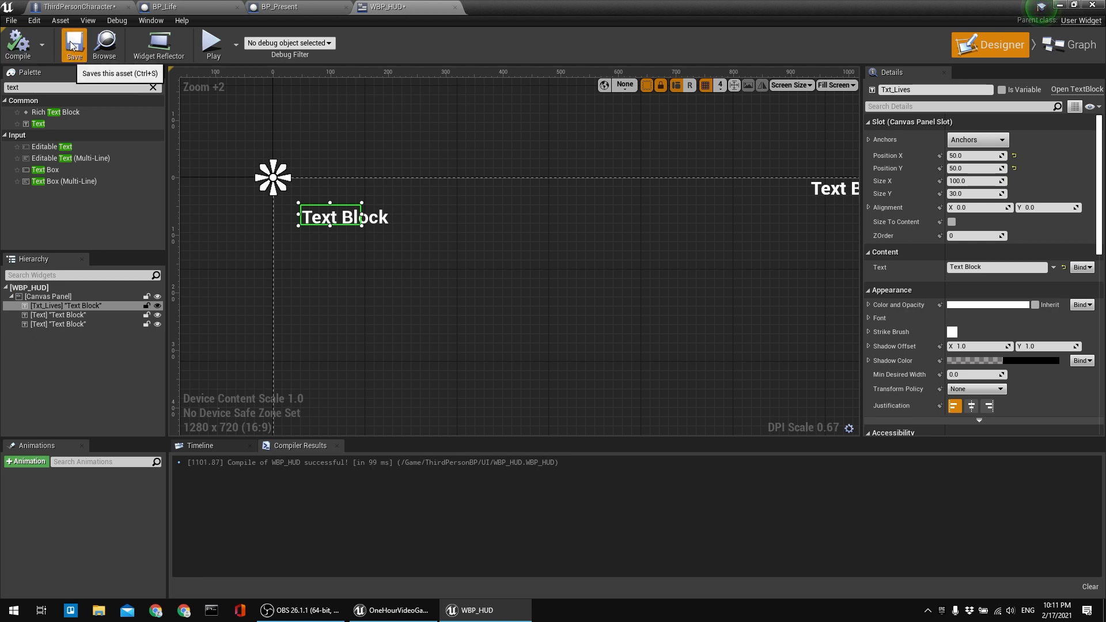
{"action": "left_click", "coordinate": [73, 43]}
Set the second text block's Position Y to 50, and compile and save the widget.
{"action": "right_click_drag", "start_coordinate": [498, 195], "coordinate": [479, 190]}
{"action": "left_click", "coordinate": [79, 317]}
{"action": "right_click_drag", "start_coordinate": [654, 276], "coordinate": [551, 296]}
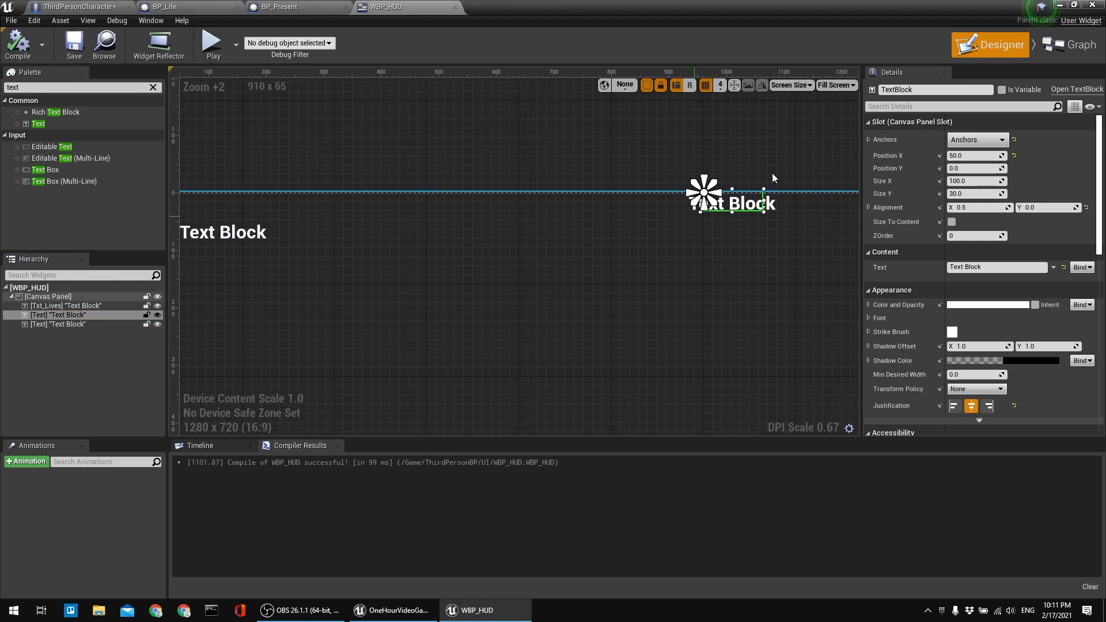
{"action": "left_click", "coordinate": [964, 168]}
{"action": "type", "text": "50"}
{"action": "key", "text": "Return"}
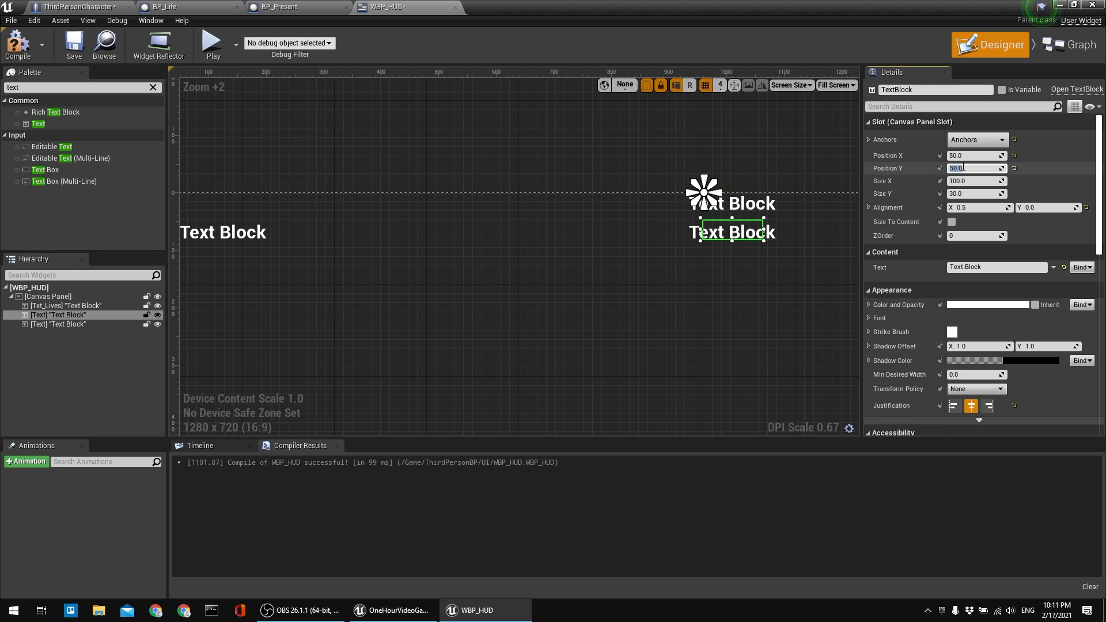
{"action": "right_click_drag", "start_coordinate": [571, 90], "coordinate": [455, 116]}
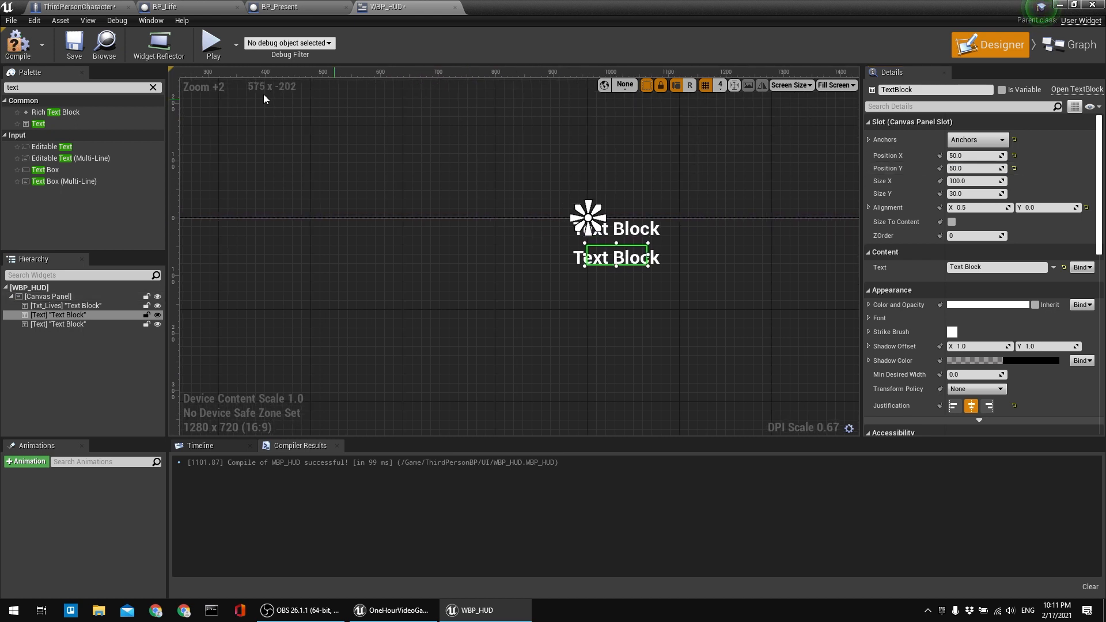
{"action": "left_click", "coordinate": [17, 43]}
{"action": "left_click", "coordinate": [74, 43]}
Delete the third text block from the canvas panel.
{"action": "right_click_drag", "start_coordinate": [345, 125], "coordinate": [464, 138]}
{"action": "right_click_drag", "start_coordinate": [324, 192], "coordinate": [175, 197]}
{"action": "left_click", "coordinate": [68, 324]}
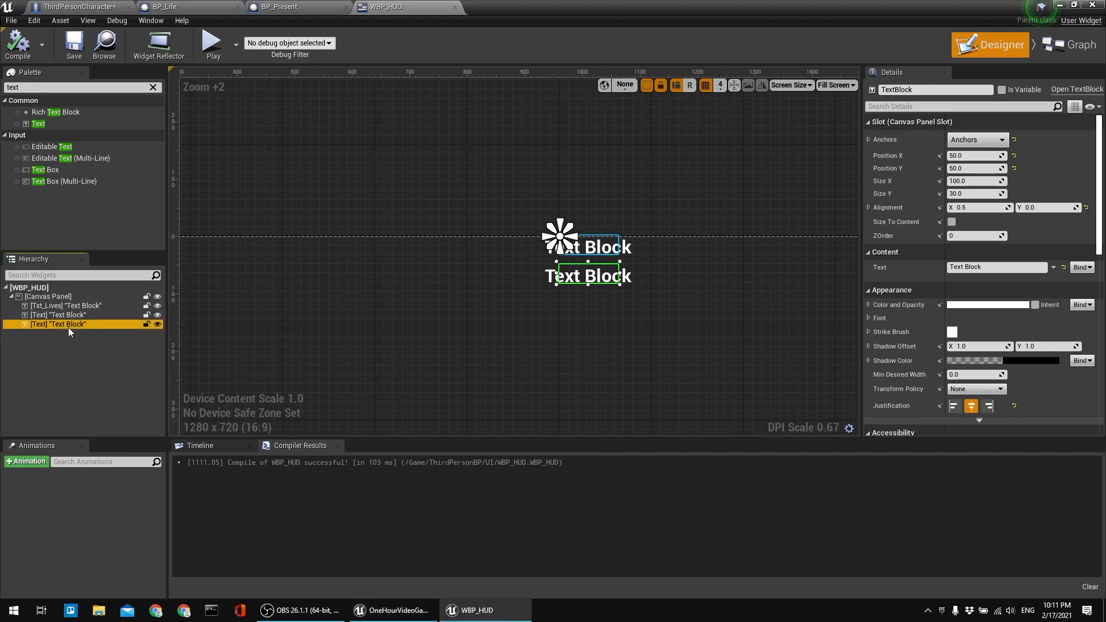
{"action": "key", "text": "Delete"}
{"action": "right_click_drag", "start_coordinate": [264, 259], "coordinate": [483, 259]}
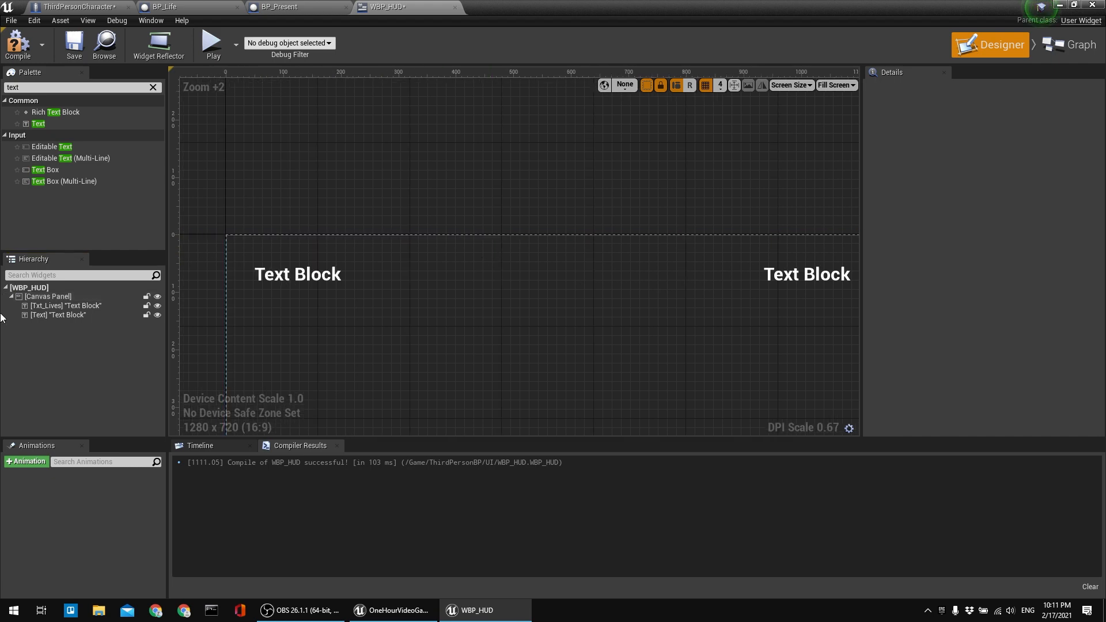
Duplicate the Txt_Lives text block and copy the original's Anchors setting onto the duplicate.
{"action": "left_click", "coordinate": [67, 306]}
{"action": "key", "text": "ctrl+d"}
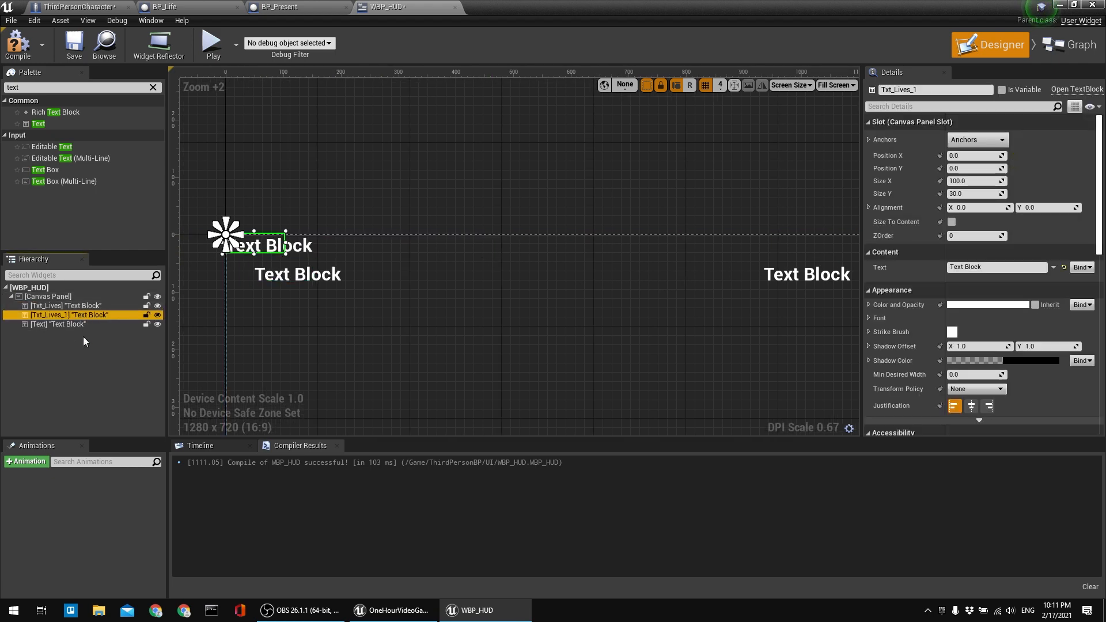
{"action": "left_click", "coordinate": [83, 337]}
{"action": "left_click", "coordinate": [78, 318]}
{"action": "left_click", "coordinate": [60, 309]}
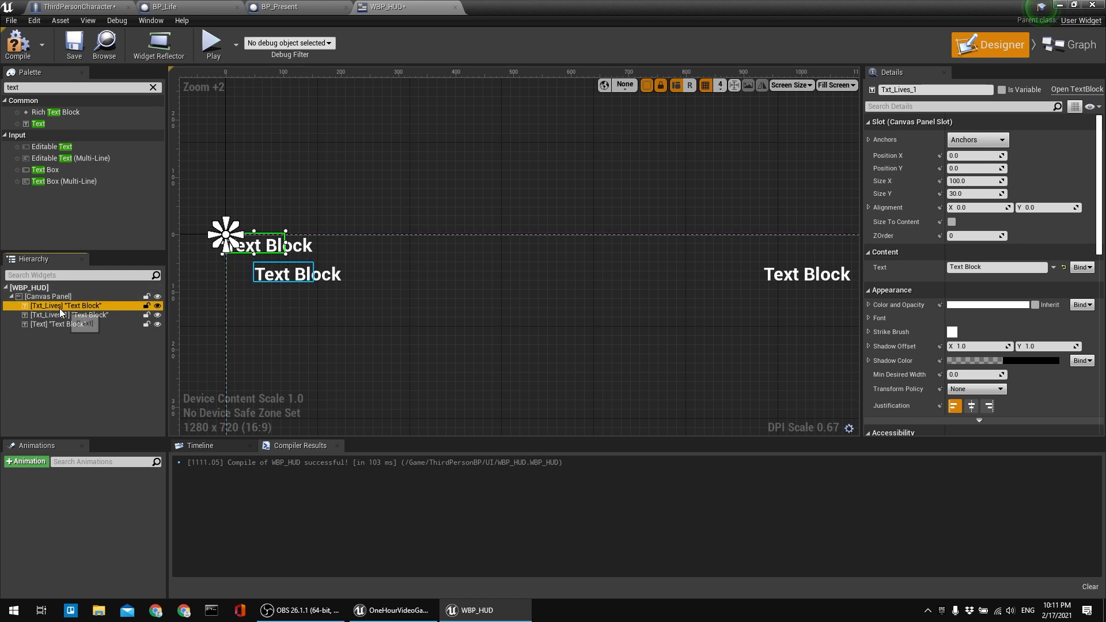
{"action": "right_click", "coordinate": [923, 142]}
{"action": "left_click", "coordinate": [943, 183]}
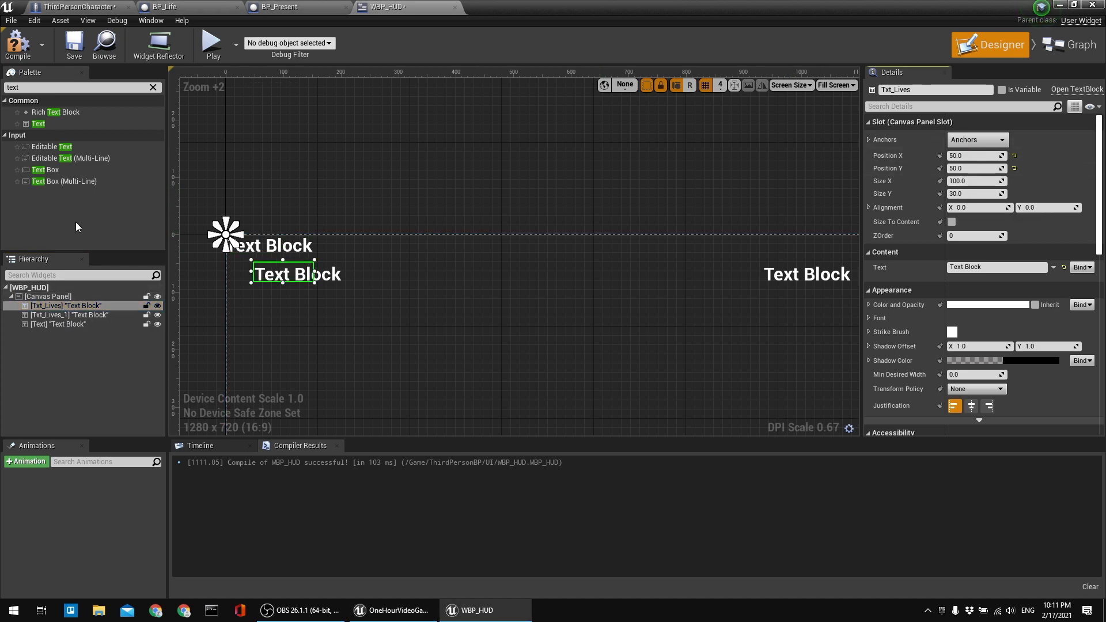
{"action": "left_click", "coordinate": [68, 315]}
{"action": "right_click", "coordinate": [909, 142]}
{"action": "left_click", "coordinate": [933, 195]}
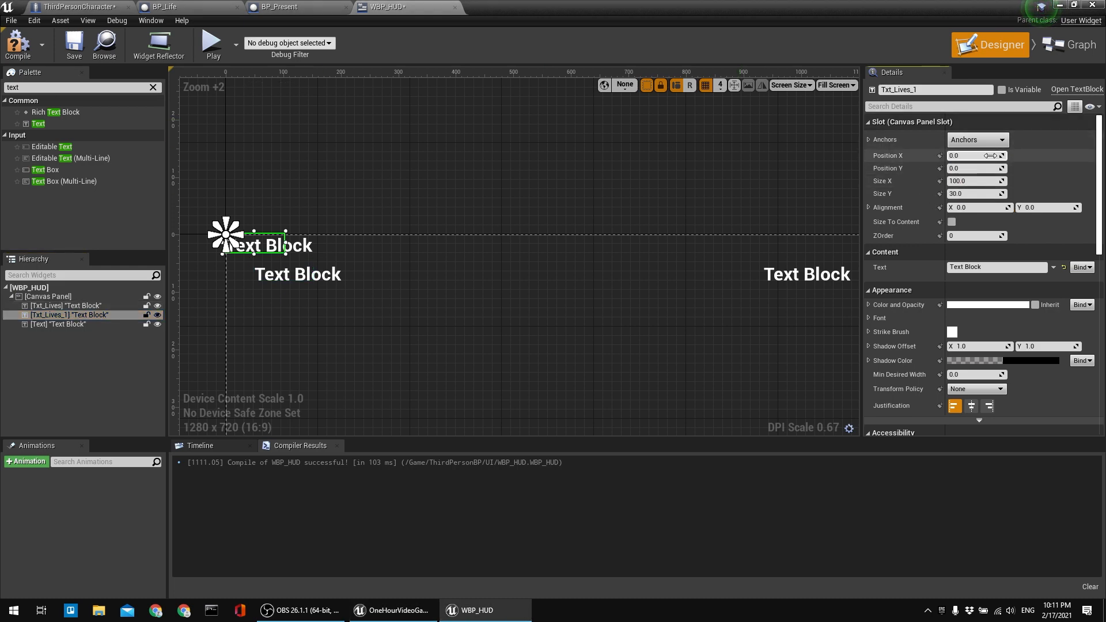
Anchor the Txt_Lives duplicate to the canvas's top-right corner and reset its Position X to the default.
{"action": "left_click", "coordinate": [978, 139]}
{"action": "left_click", "coordinate": [1040, 169]}
{"action": "left_click", "coordinate": [974, 156]}
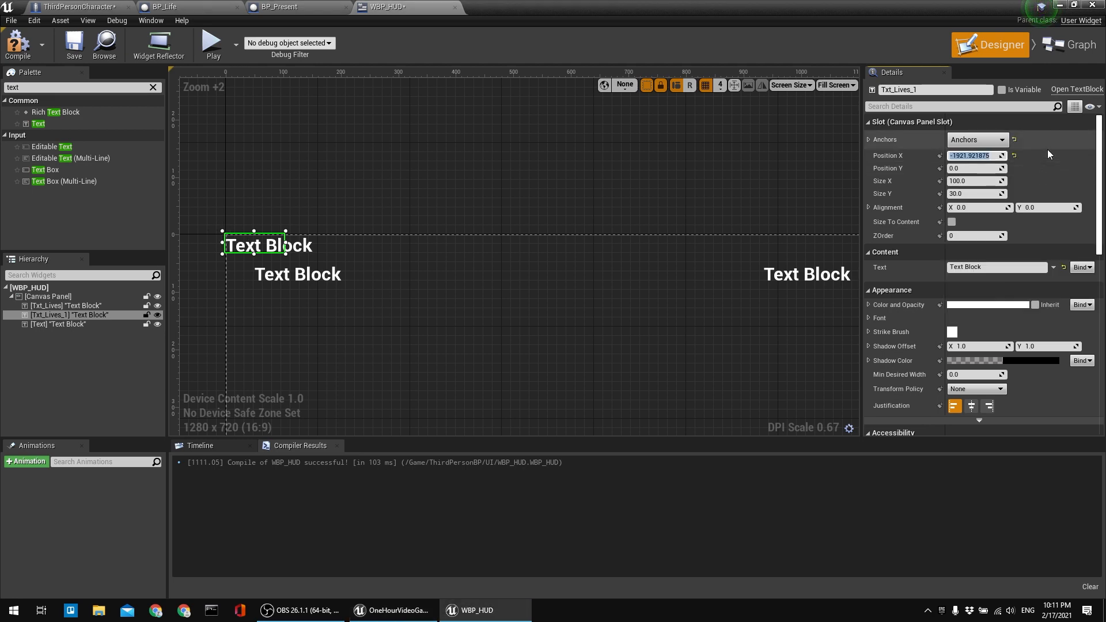
{"action": "left_click", "coordinate": [1014, 155]}
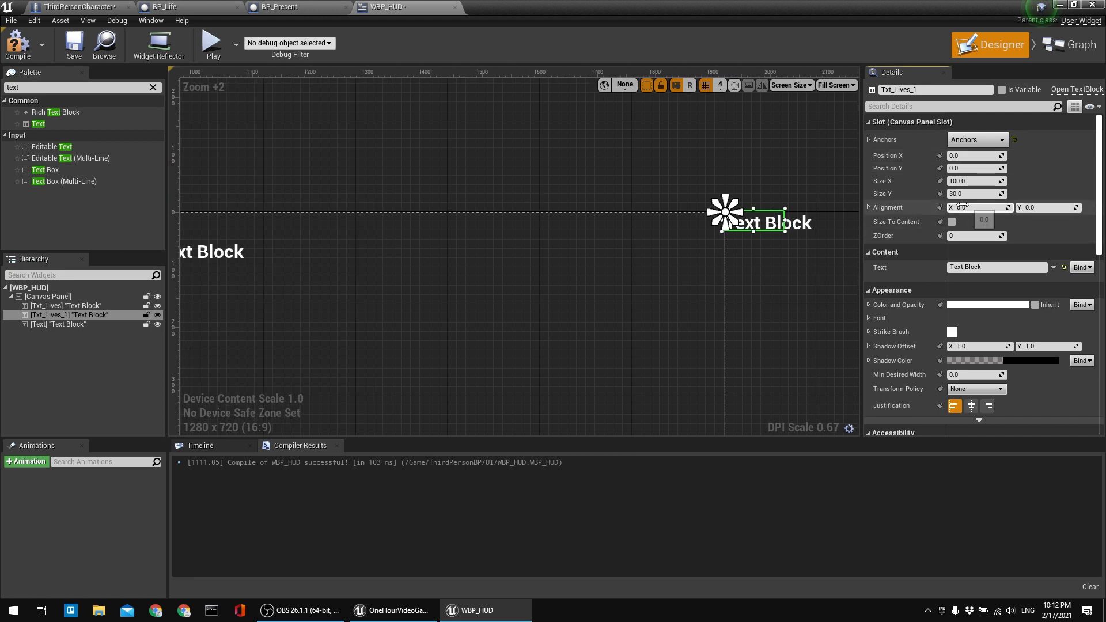
Try an Alignment X of -1 and a Position X of about -161 on the Txt_Lives duplicate.
{"action": "type", "text": "-1"}
{"action": "key", "text": "Return"}
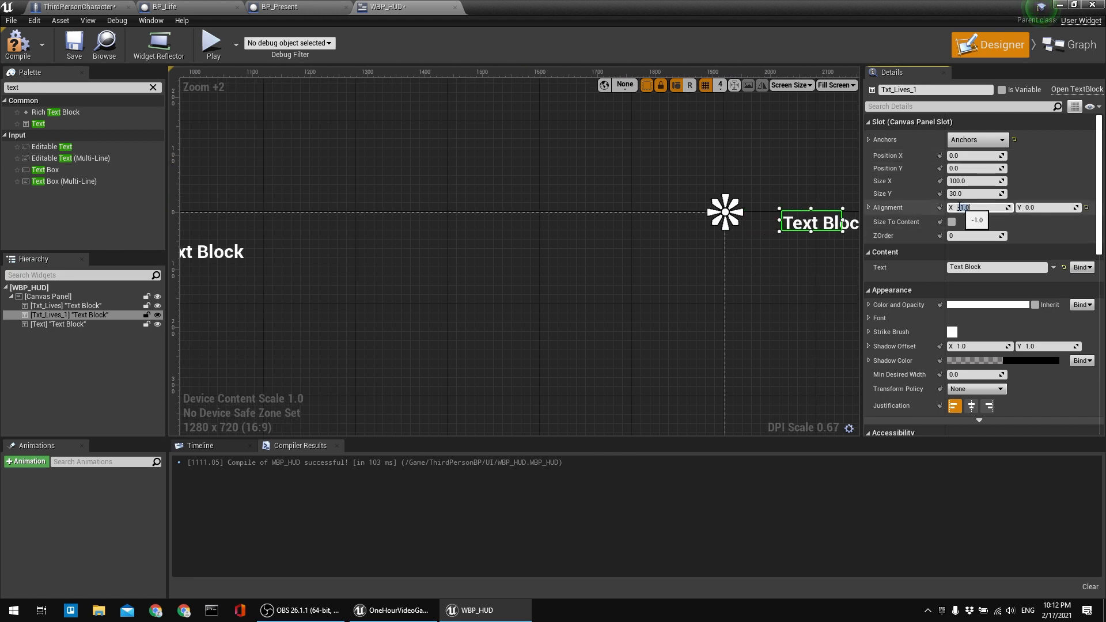
{"action": "right_click_drag", "start_coordinate": [817, 164], "coordinate": [775, 167]}
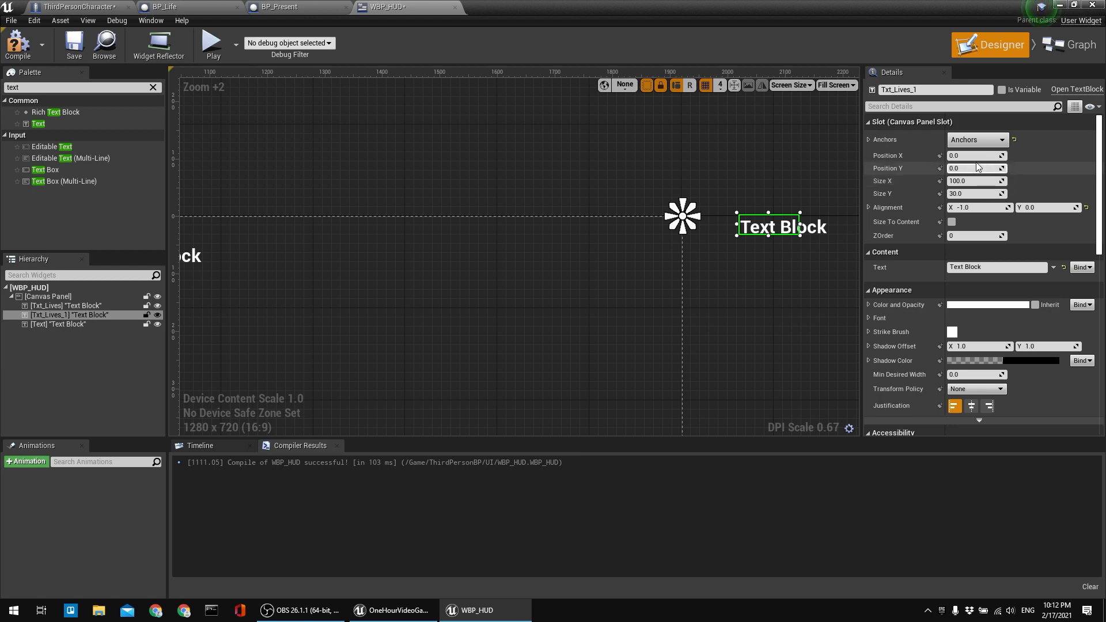
{"action": "left_click_drag", "start_coordinate": [994, 155], "coordinate": [964, 155]}
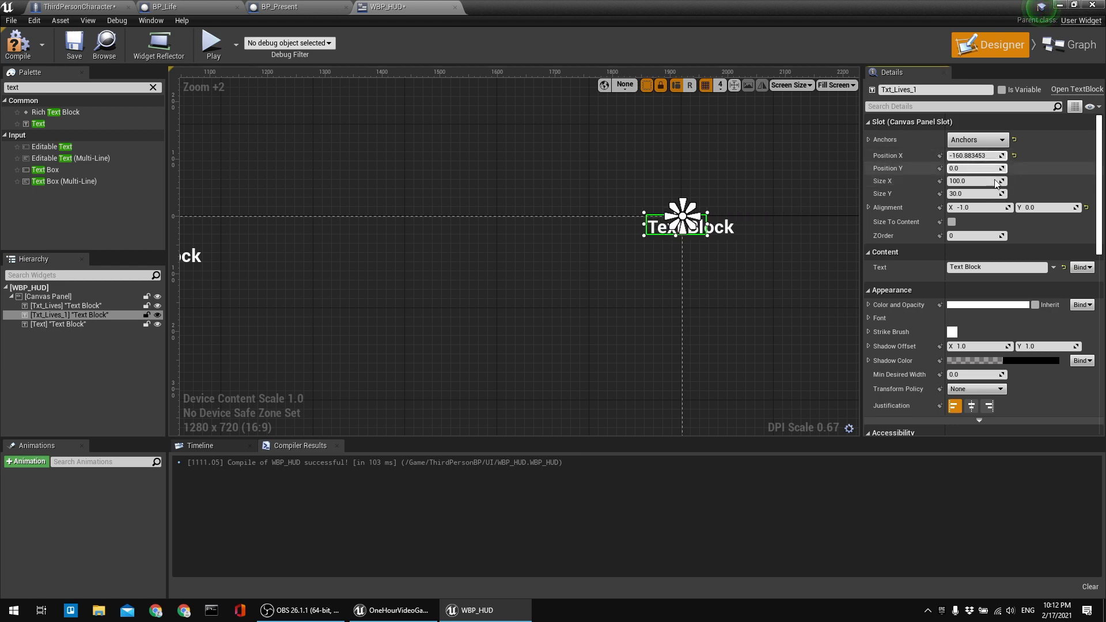
Right-justify the Txt_Lives duplicate's text and set its Position X to 0.
{"action": "left_click", "coordinate": [989, 406]}
{"action": "left_click", "coordinate": [983, 154]}
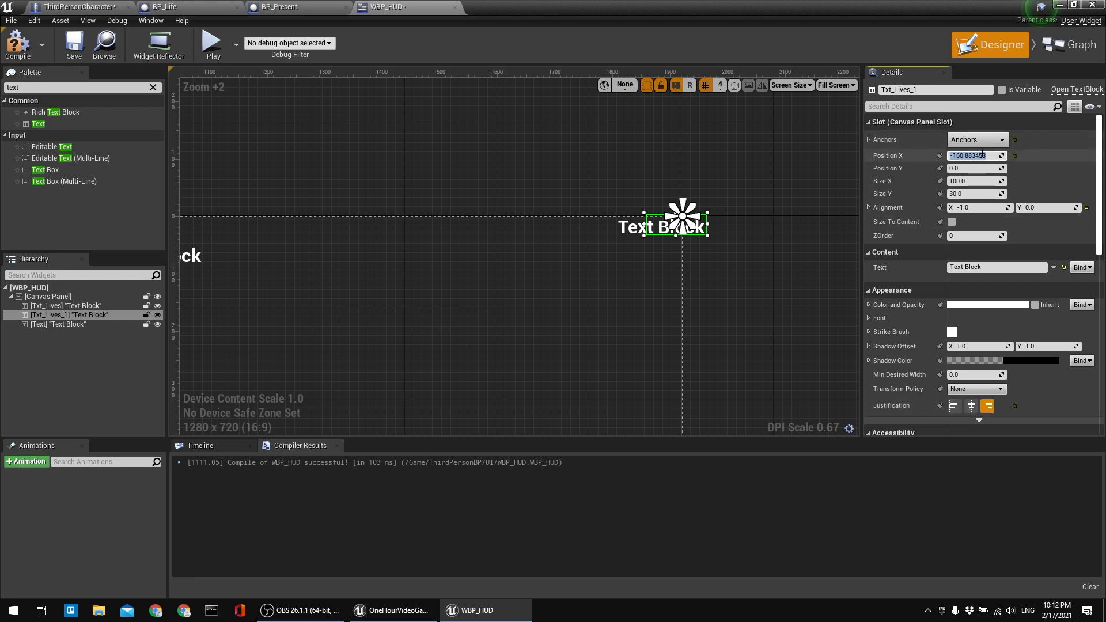
{"action": "type", "text": "0"}
{"action": "key", "text": "Return"}
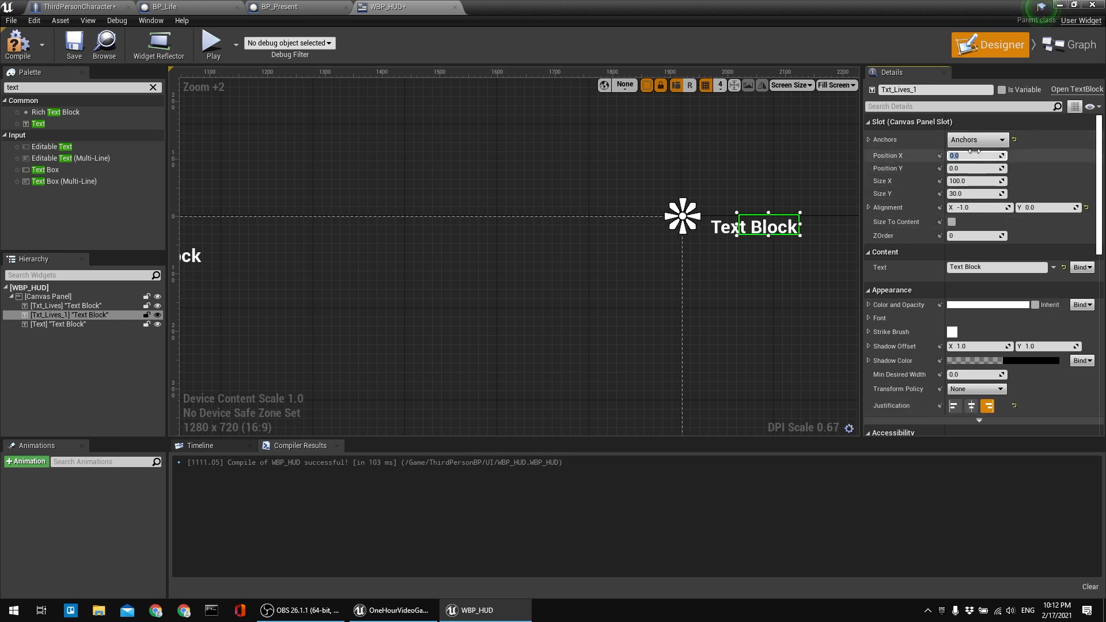
Enable Size To Content on the Txt_Lives duplicate and on the original Txt_Lives text block.
{"action": "left_click", "coordinate": [952, 221]}
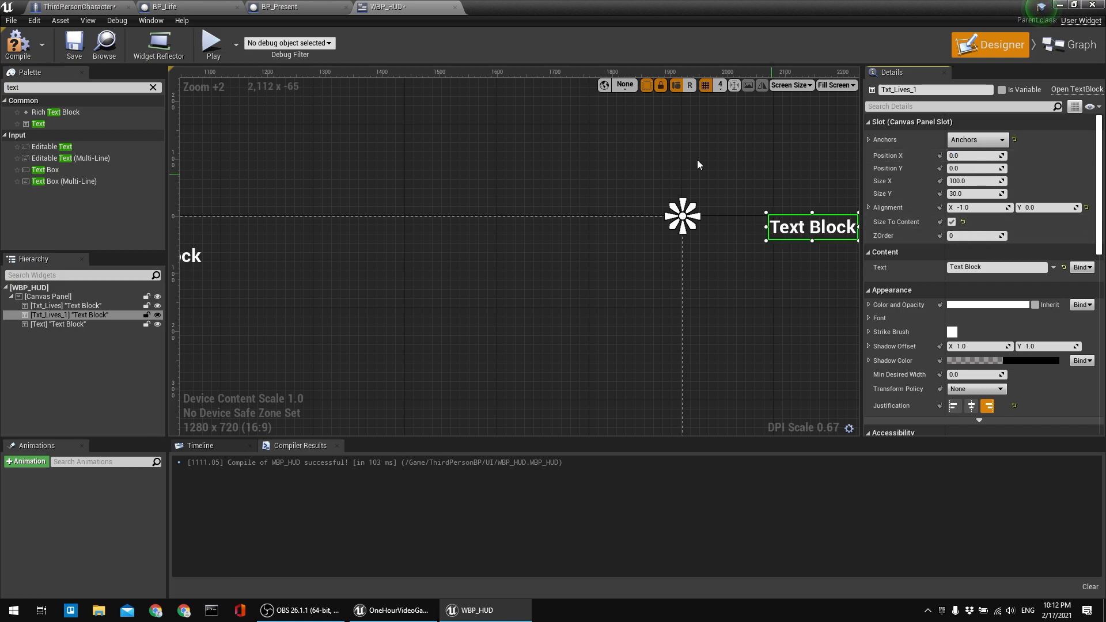
{"action": "right_click_drag", "start_coordinate": [793, 178], "coordinate": [918, 159]}
{"action": "scroll", "coordinate": [809, 168], "scroll_direction": "down", "scroll_amount": 4}
{"action": "scroll", "coordinate": [285, 215], "scroll_direction": "up", "scroll_amount": 4}
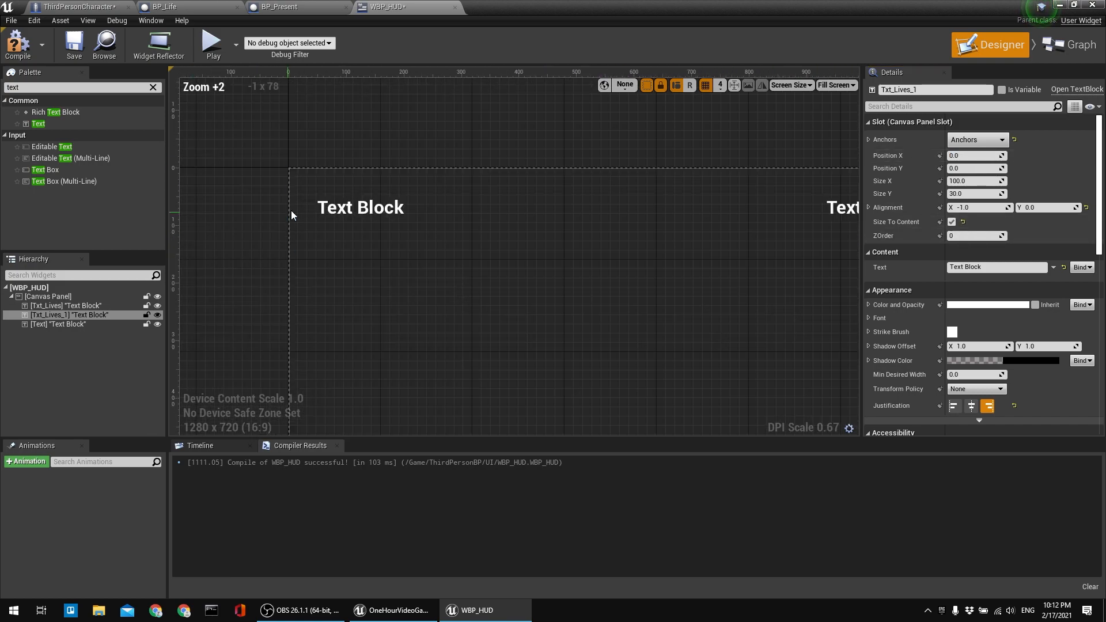
{"action": "left_click", "coordinate": [331, 211]}
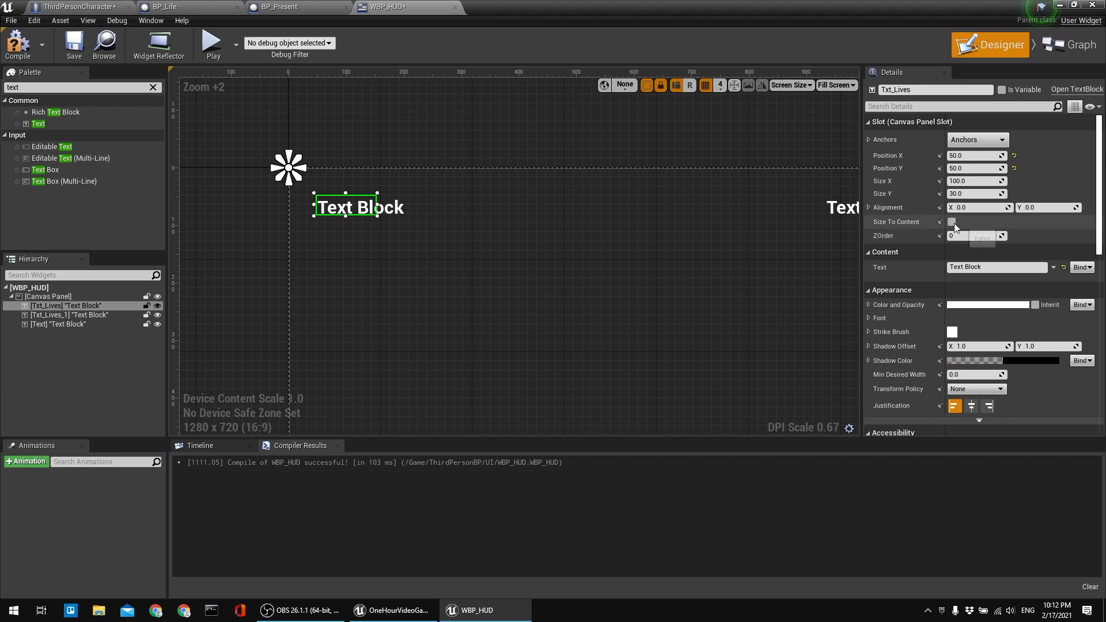
{"action": "left_click", "coordinate": [87, 315]}
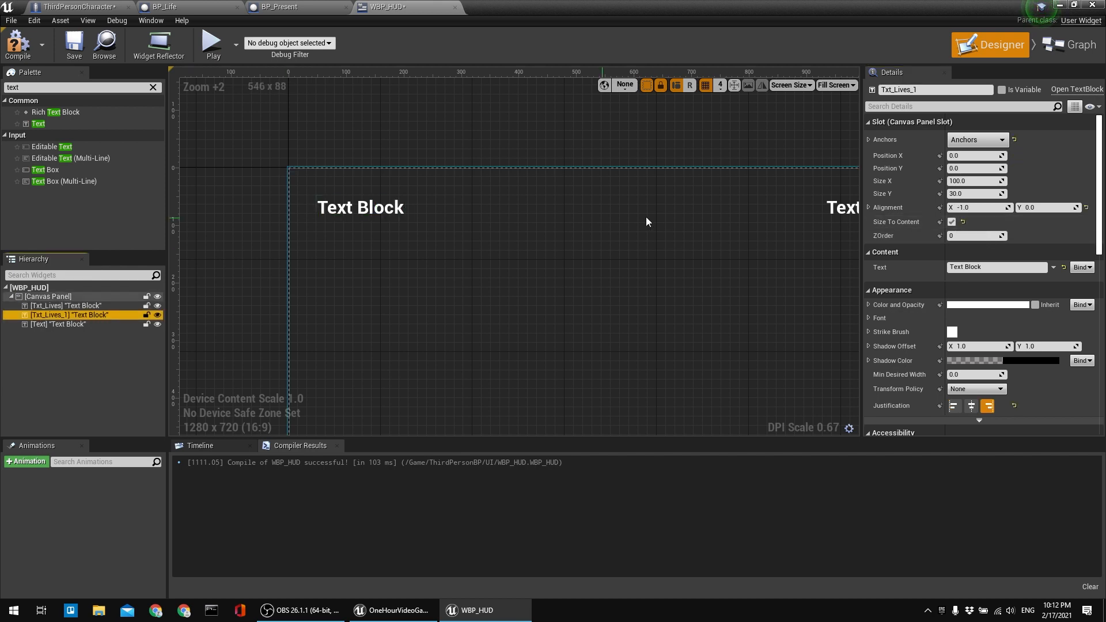
{"action": "right_click_drag", "start_coordinate": [578, 221], "coordinate": [506, 229]}
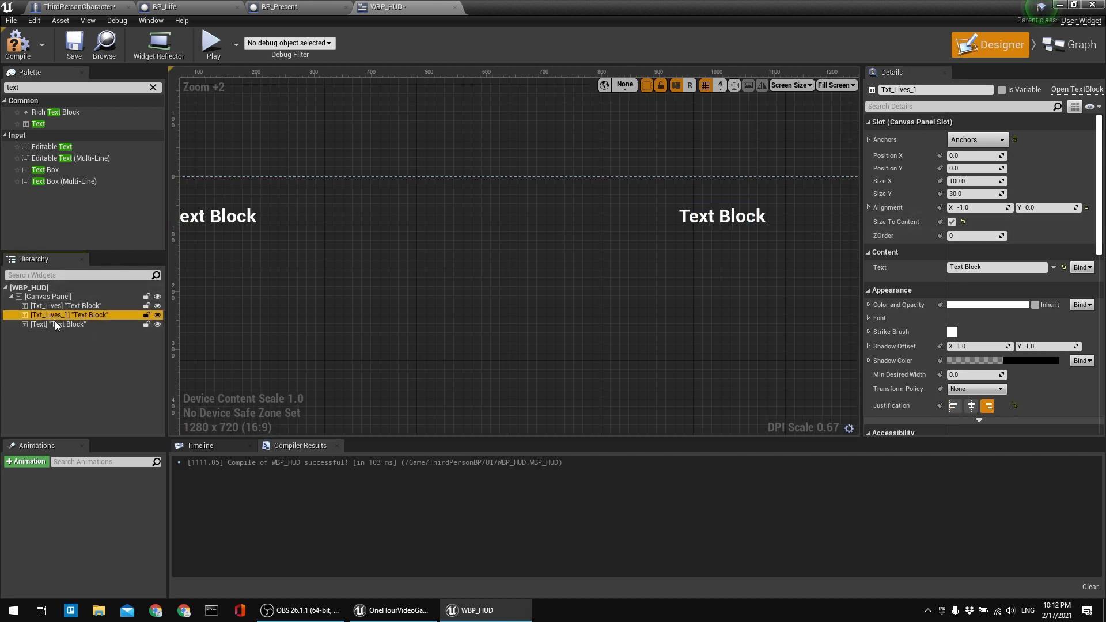
Enable Size To Content on the top-centre text block and rename it as Txt_Time, and compile and save the widget.
{"action": "left_click", "coordinate": [85, 323]}
{"action": "left_click", "coordinate": [952, 222]}
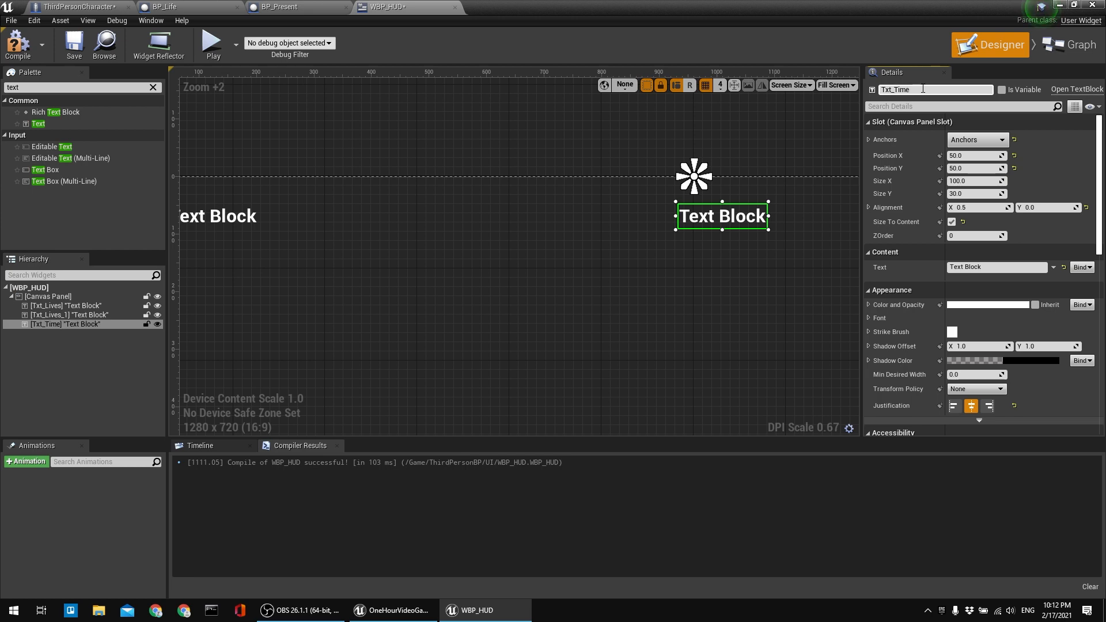
{"action": "left_click", "coordinate": [17, 43]}
{"action": "left_click", "coordinate": [74, 43]}
Try an Alignment X of 0 on the Txt_Lives duplicate anchored to the top-right corner.
{"action": "right_click_drag", "start_coordinate": [634, 232], "coordinate": [907, 243]}
{"action": "left_click", "coordinate": [487, 232]}
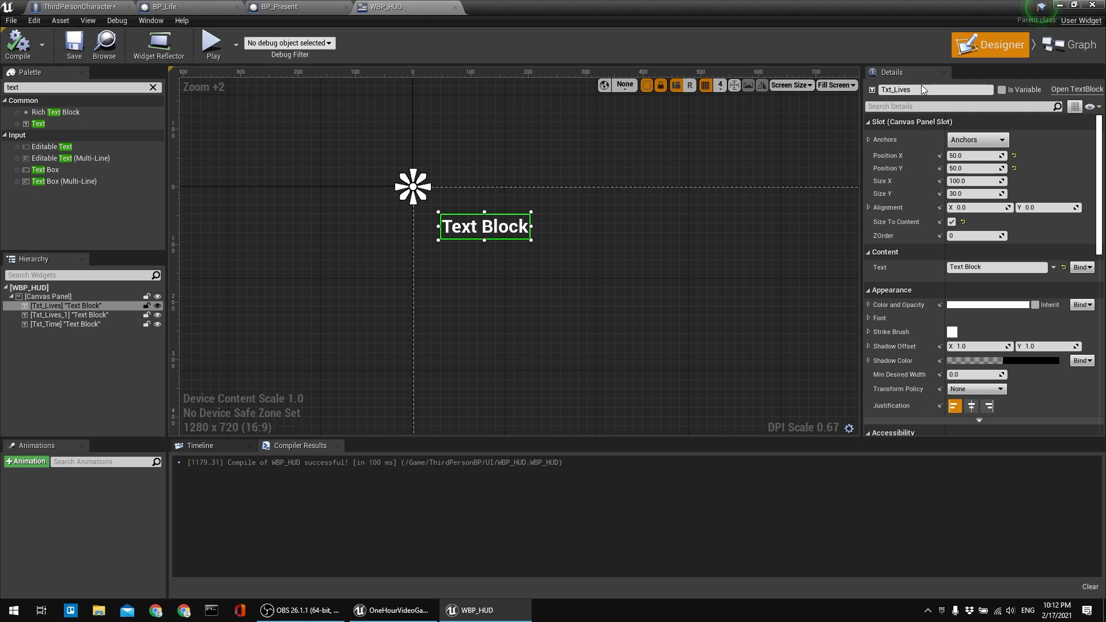
{"action": "right_click_drag", "start_coordinate": [708, 286], "coordinate": [281, 274]}
{"action": "right_click_drag", "start_coordinate": [533, 250], "coordinate": [421, 256]}
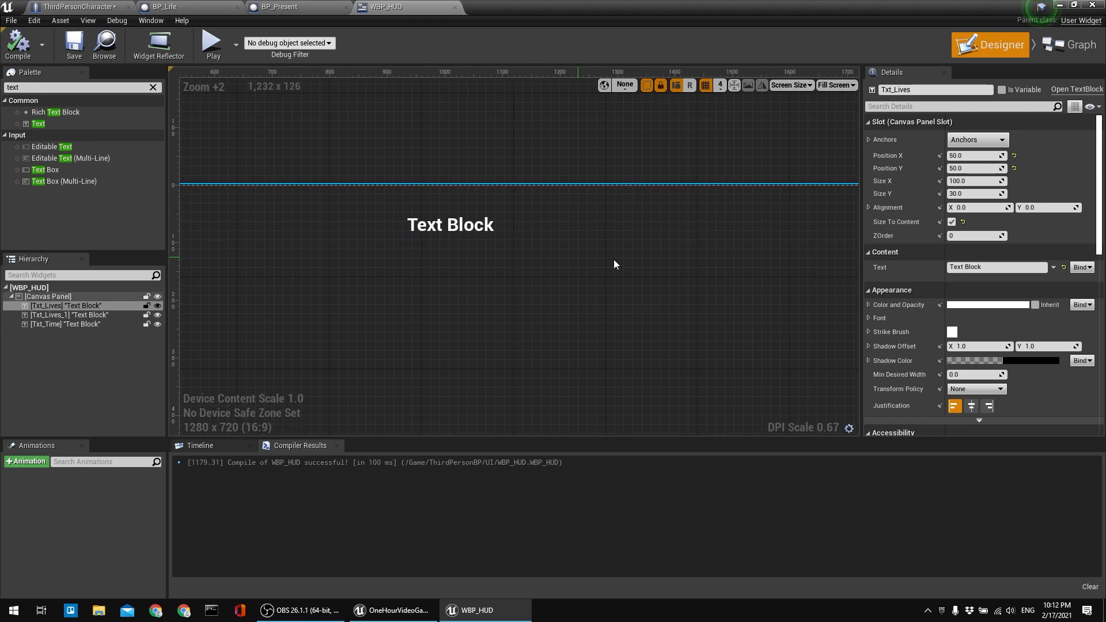
{"action": "right_click_drag", "start_coordinate": [590, 258], "coordinate": [378, 237]}
{"action": "left_click", "coordinate": [821, 181]}
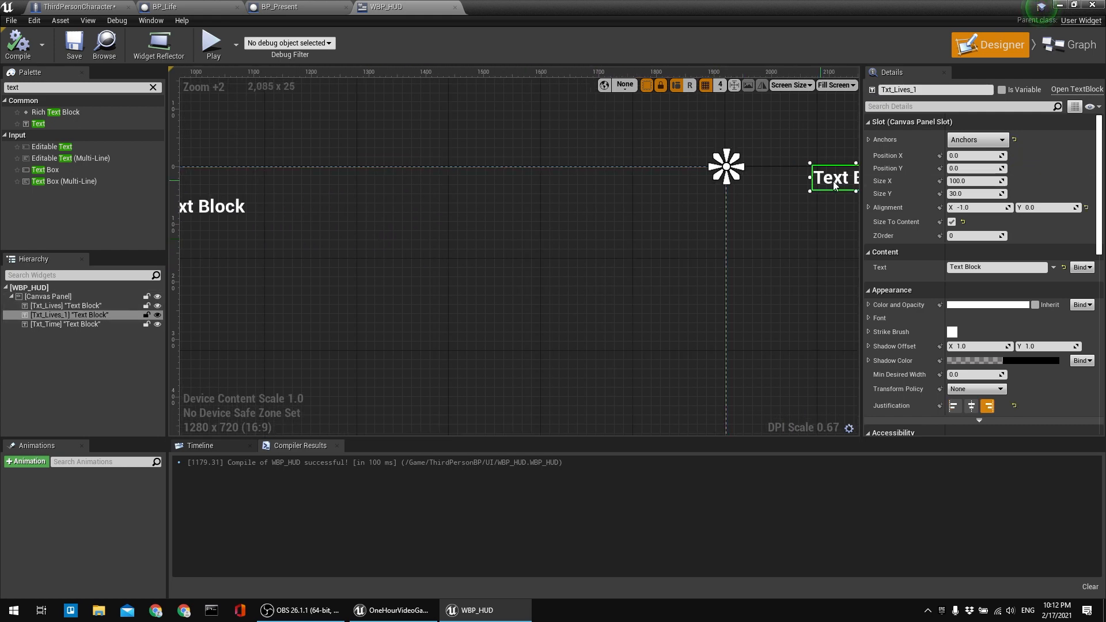
{"action": "type", "text": "0"}
{"action": "key", "text": "Return"}
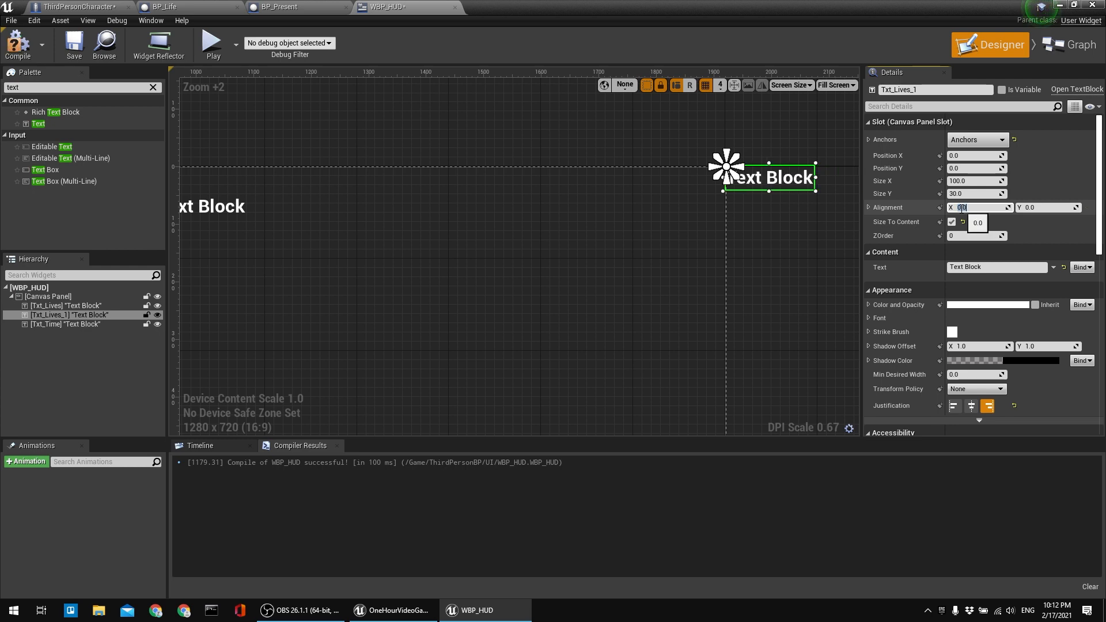
Set the Txt_Lives duplicate's Alignment X to 1, and compile and save the widget.
{"action": "left_click", "coordinate": [961, 207]}
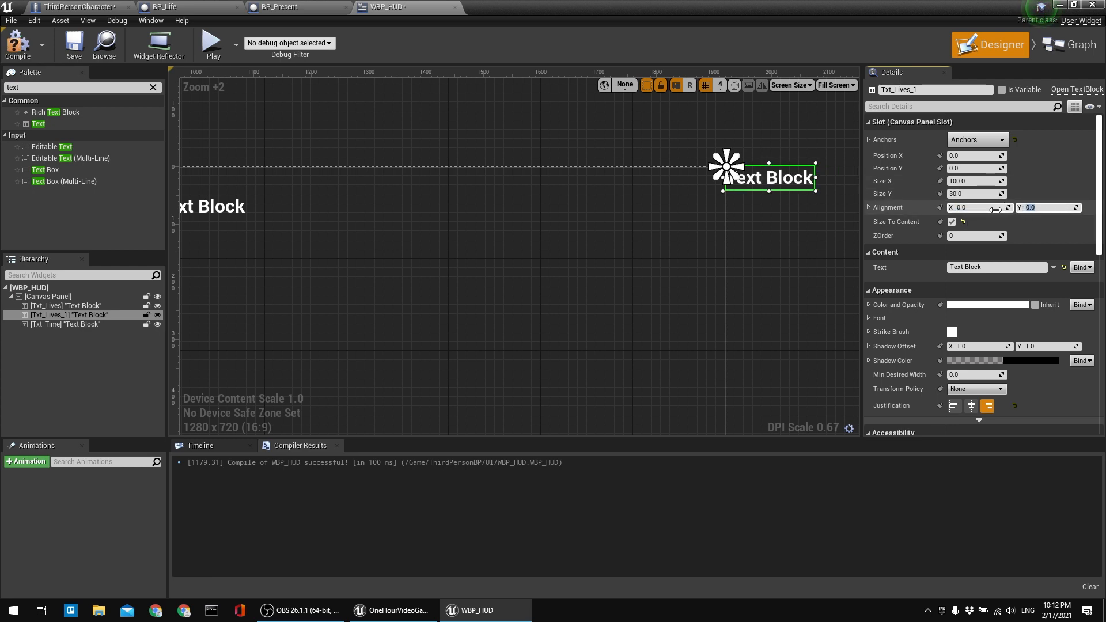
{"action": "left_click_drag", "start_coordinate": [989, 206], "coordinate": [1037, 206]}
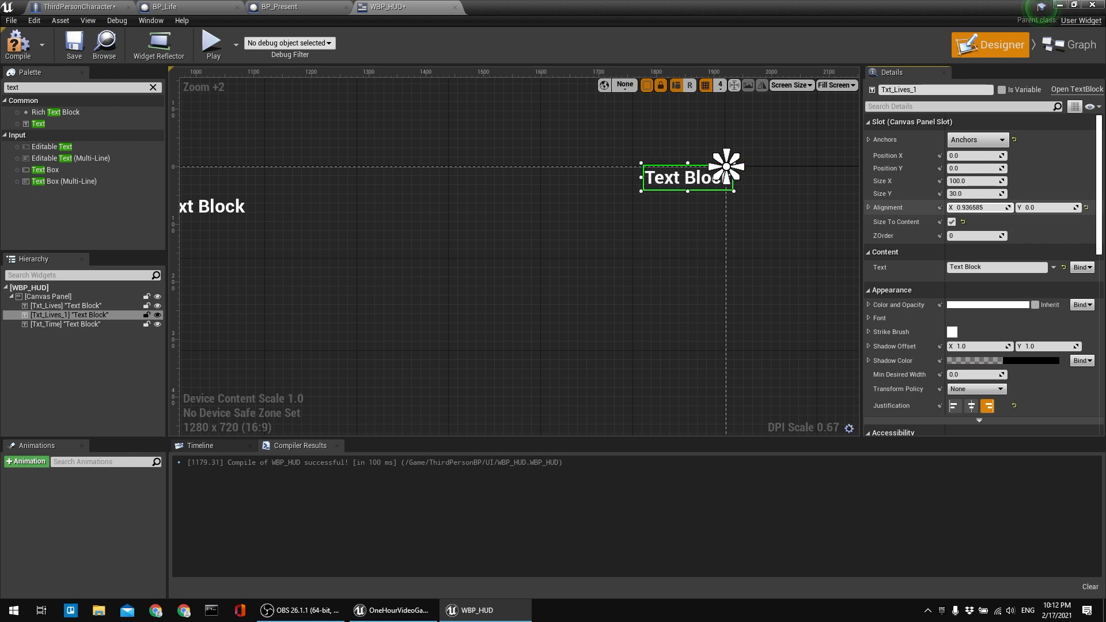
{"action": "type", "text": "1"}
{"action": "key", "text": "Return"}
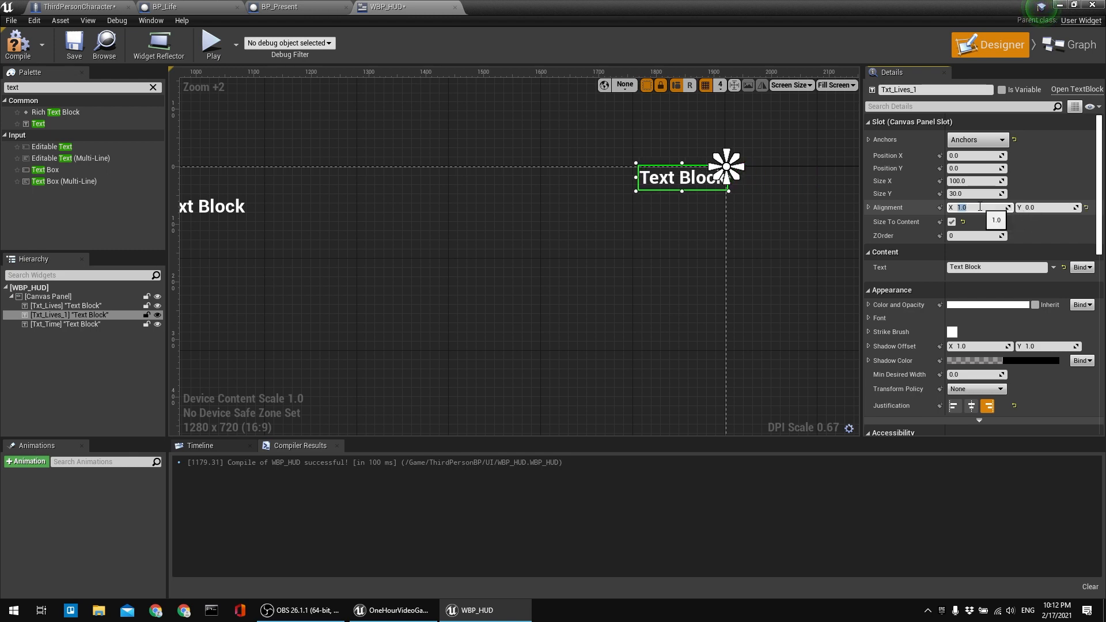
{"action": "left_click", "coordinate": [18, 44]}
{"action": "left_click", "coordinate": [74, 43]}
Set the Txt_Lives duplicate's Position X to -50.
{"action": "left_click", "coordinate": [969, 157]}
{"action": "type", "text": "-5"}
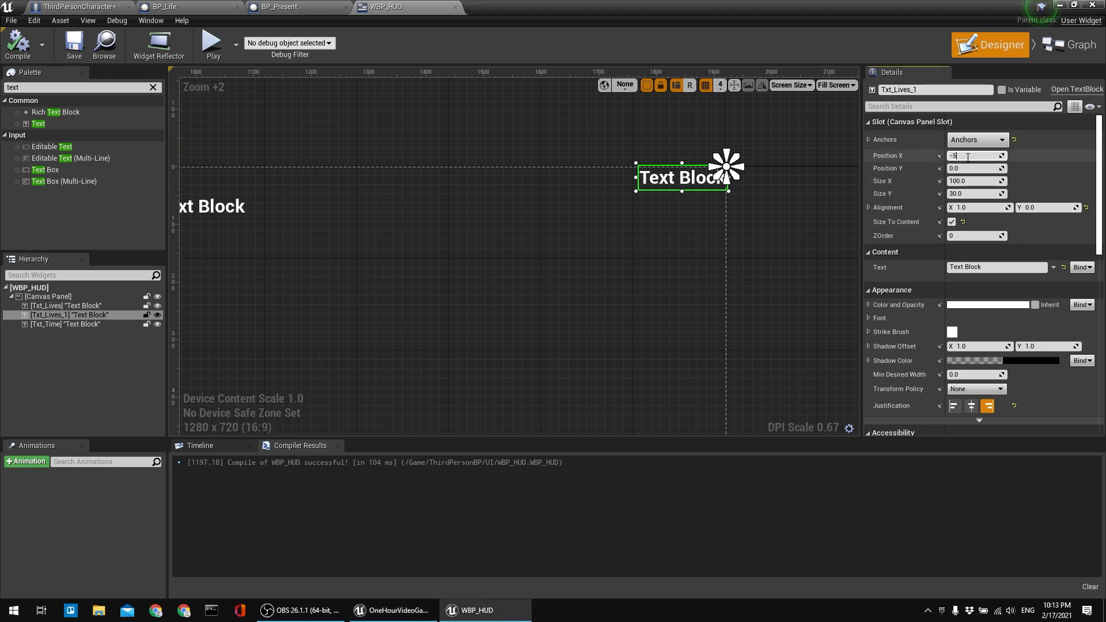
{"action": "type", "text": "0"}
{"action": "key", "text": "Return"}
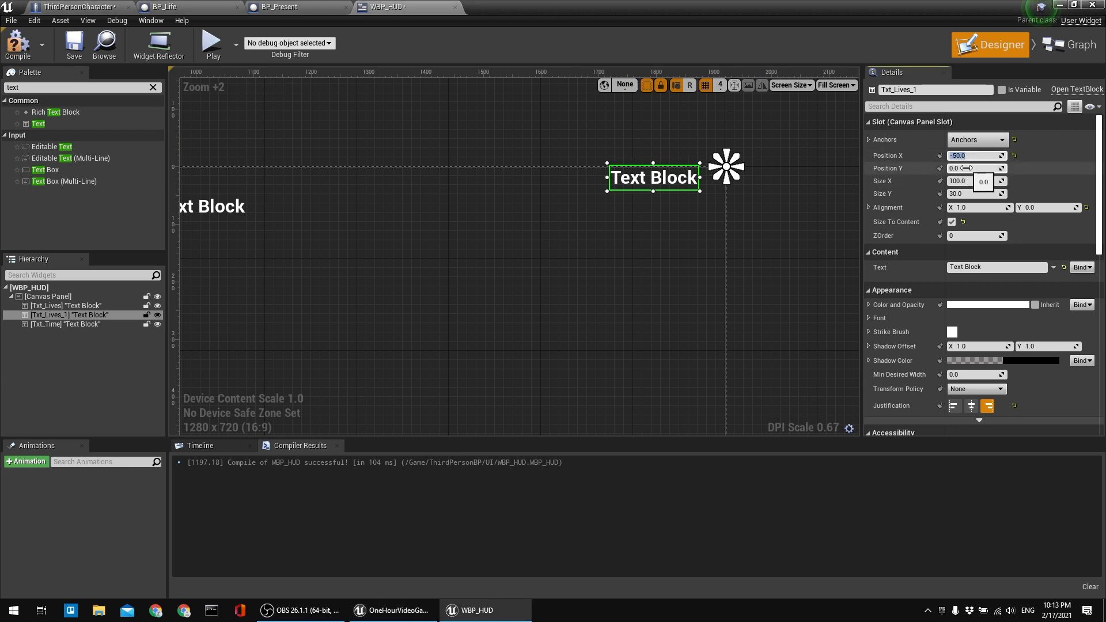
Try a Position Y of -50 on the Txt_Lives duplicate.
{"action": "left_click", "coordinate": [968, 168]}
{"action": "type", "text": "-50"}
{"action": "key", "text": "Return"}
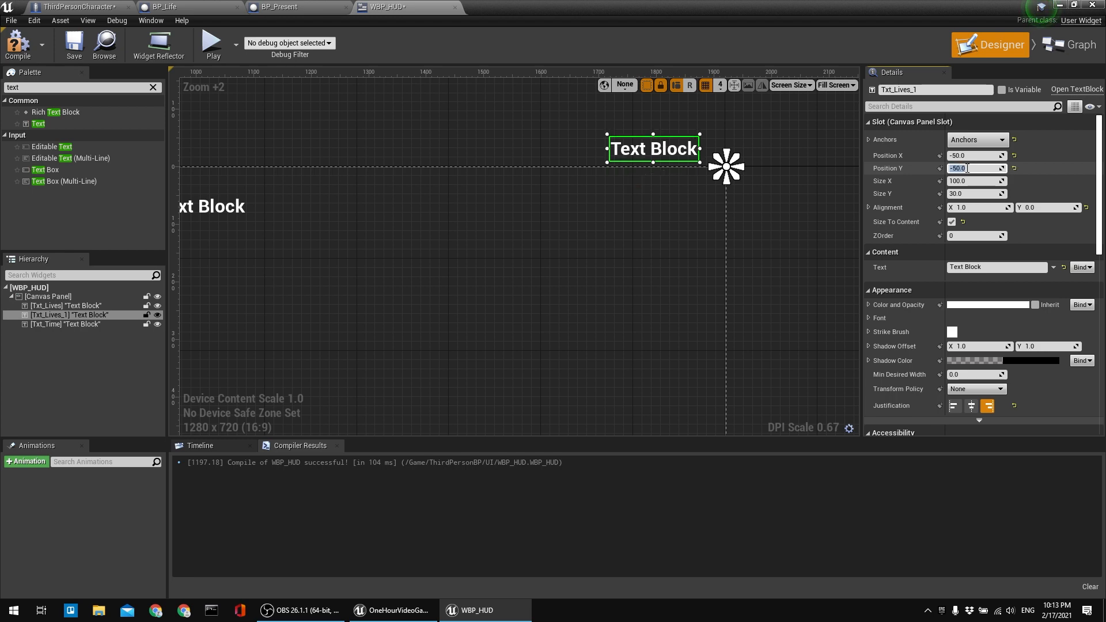
Set the Txt_Lives duplicate's Position Y to 50, and compile and save the widget.
{"action": "type", "text": "50"}
{"action": "key", "text": "Return"}
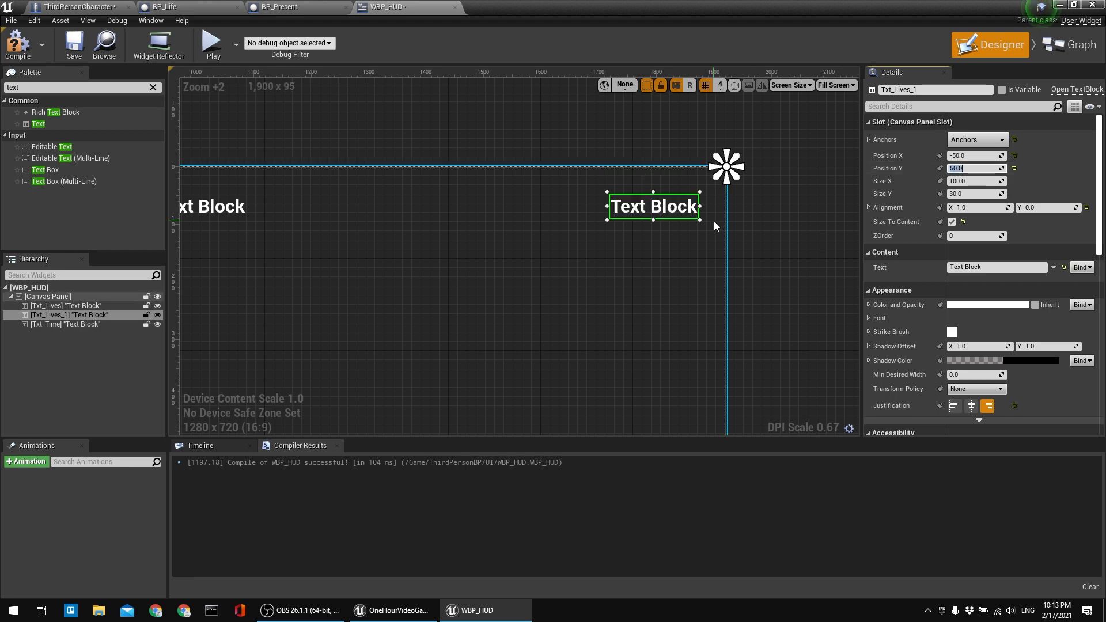
{"action": "scroll", "coordinate": [452, 143], "scroll_direction": "down", "scroll_amount": 5}
{"action": "left_click", "coordinate": [46, 54]}
{"action": "right_click_drag", "start_coordinate": [526, 183], "coordinate": [589, 155]}
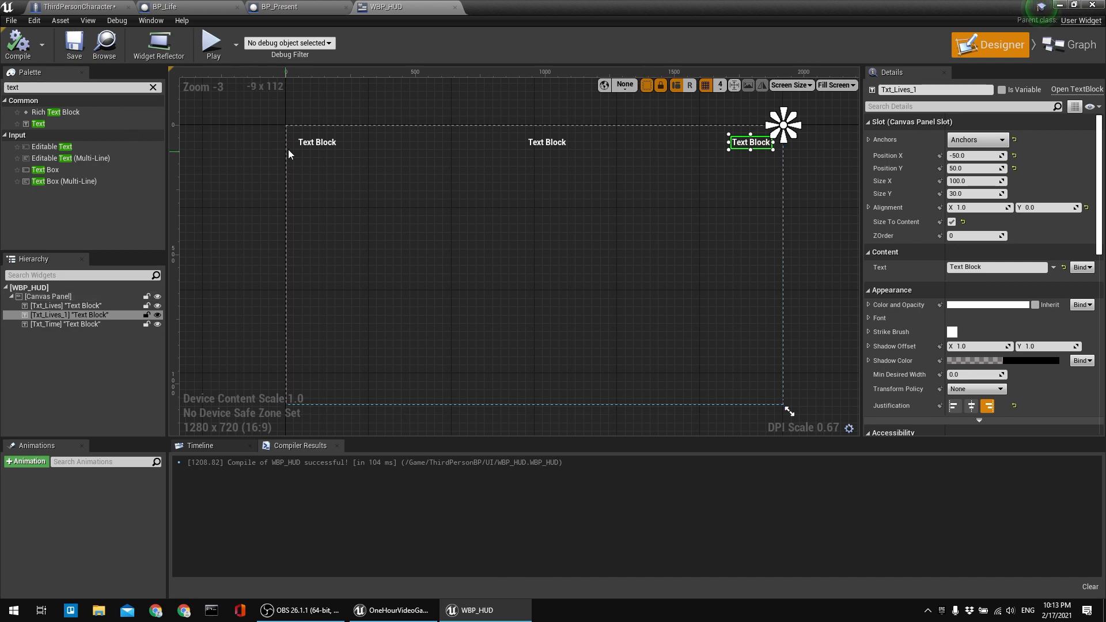
Review the placement of the three text blocks on the HUD canvas, and switch to the ThirdPersonCharacter event graph.
{"action": "scroll", "coordinate": [288, 150], "scroll_direction": "up", "scroll_amount": 6}
{"action": "scroll", "coordinate": [289, 154], "scroll_direction": "down", "scroll_amount": 2}
{"action": "scroll", "coordinate": [289, 158], "scroll_direction": "up", "scroll_amount": 2}
{"action": "right_click_drag", "start_coordinate": [573, 248], "coordinate": [429, 198]}
{"action": "scroll", "coordinate": [465, 238], "scroll_direction": "down", "scroll_amount": 1}
{"action": "scroll", "coordinate": [465, 242], "scroll_direction": "down", "scroll_amount": 2}
{"action": "left_click", "coordinate": [45, 6]}
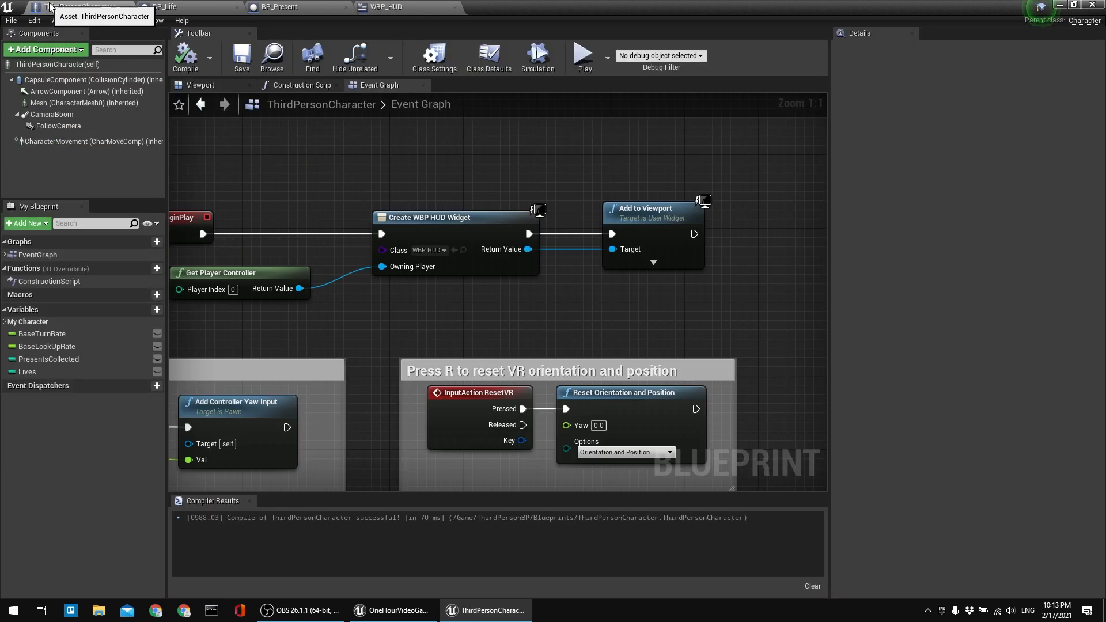
Save the ThirdPersonCharacter blueprint and review its BeginPlay nodes that create the HUD widget and add it to the viewport.
{"action": "left_click", "coordinate": [241, 58]}
{"action": "scroll", "coordinate": [393, 139], "scroll_direction": "down", "scroll_amount": 6}
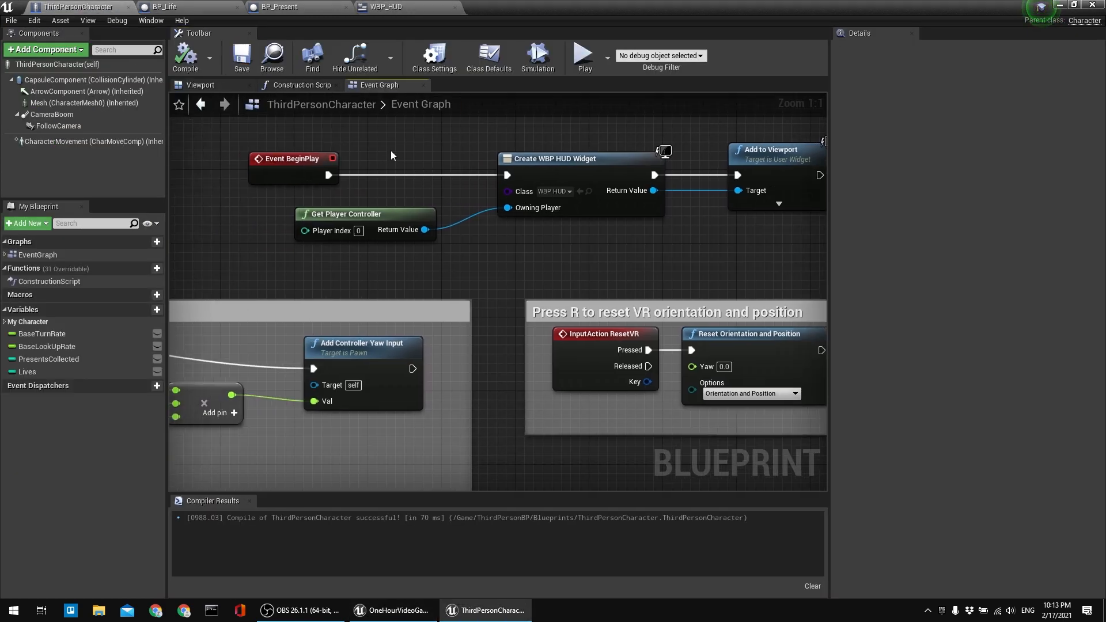
{"action": "scroll", "coordinate": [400, 234], "scroll_direction": "up", "scroll_amount": 5}
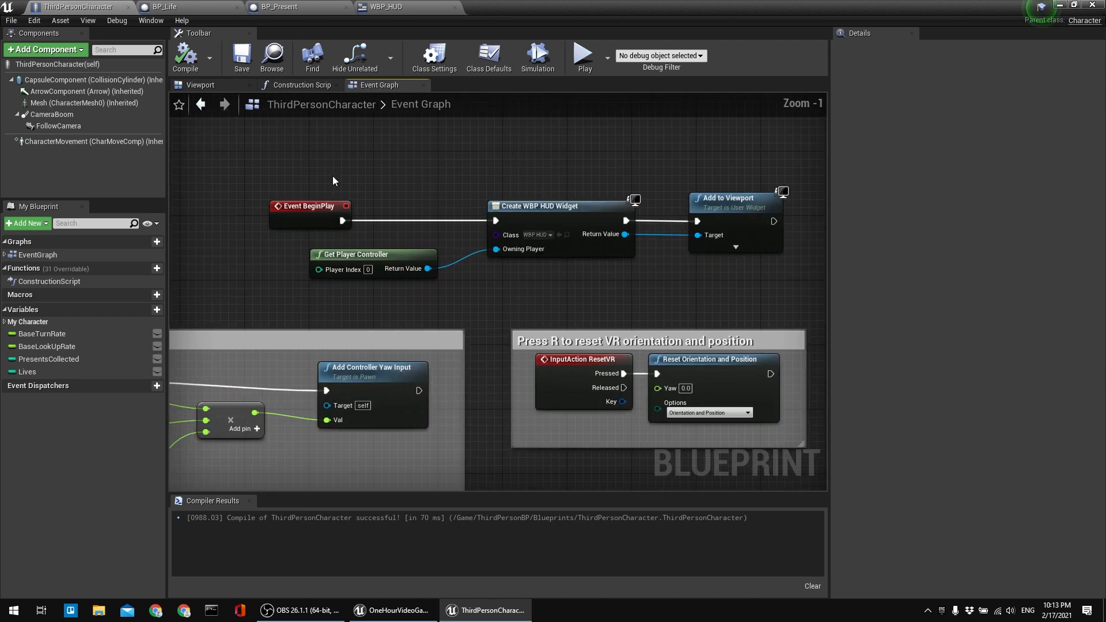
{"action": "left_click_drag", "start_coordinate": [271, 153], "coordinate": [617, 302]}
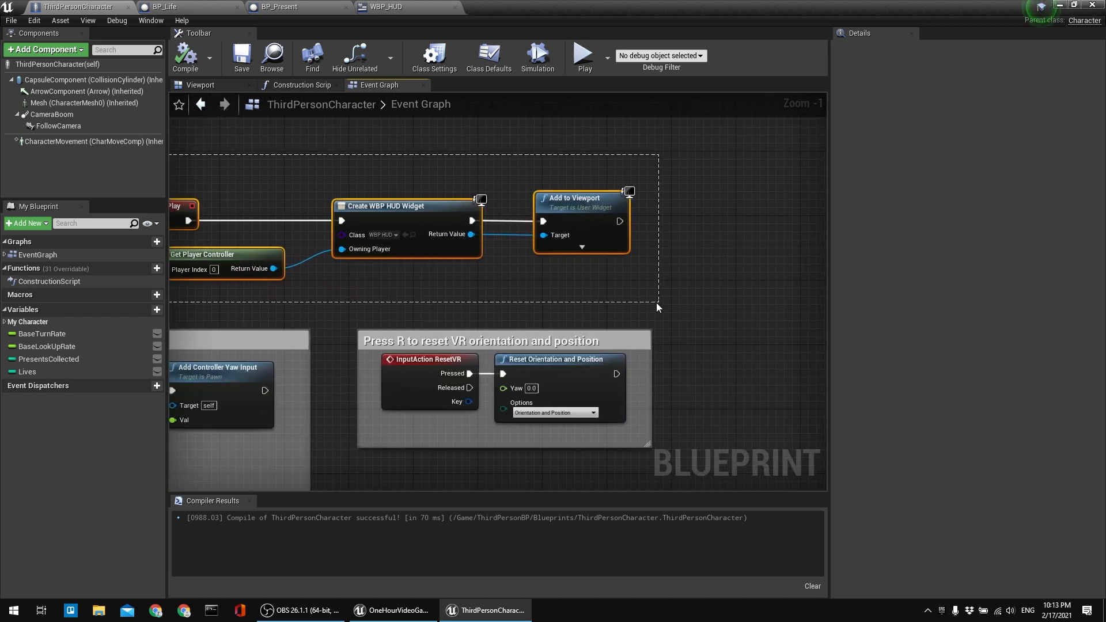
{"action": "right_click_drag", "start_coordinate": [318, 148], "coordinate": [358, 174]}
{"action": "right_click_drag", "start_coordinate": [253, 186], "coordinate": [310, 178]}
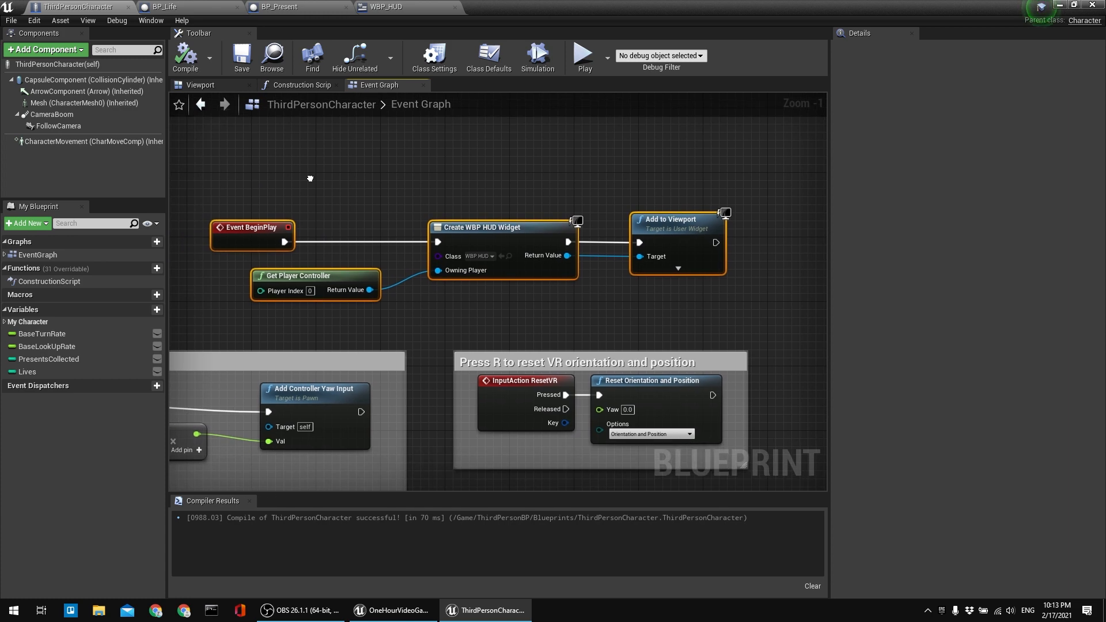
{"action": "left_click", "coordinate": [261, 200]}
Compare the text blocks on the WBP_HUD canvas with the variables available in the ThirdPersonCharacter blueprint.
{"action": "left_click", "coordinate": [403, 7]}
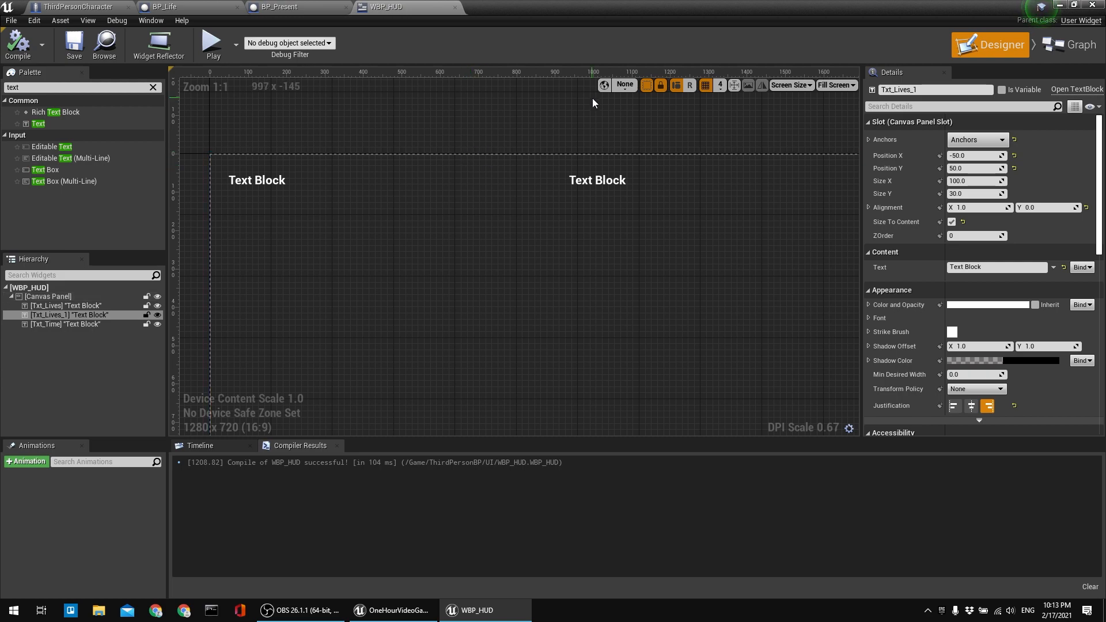
{"action": "left_click", "coordinate": [130, 6]}
{"action": "right_click_drag", "start_coordinate": [200, 257], "coordinate": [265, 193]}
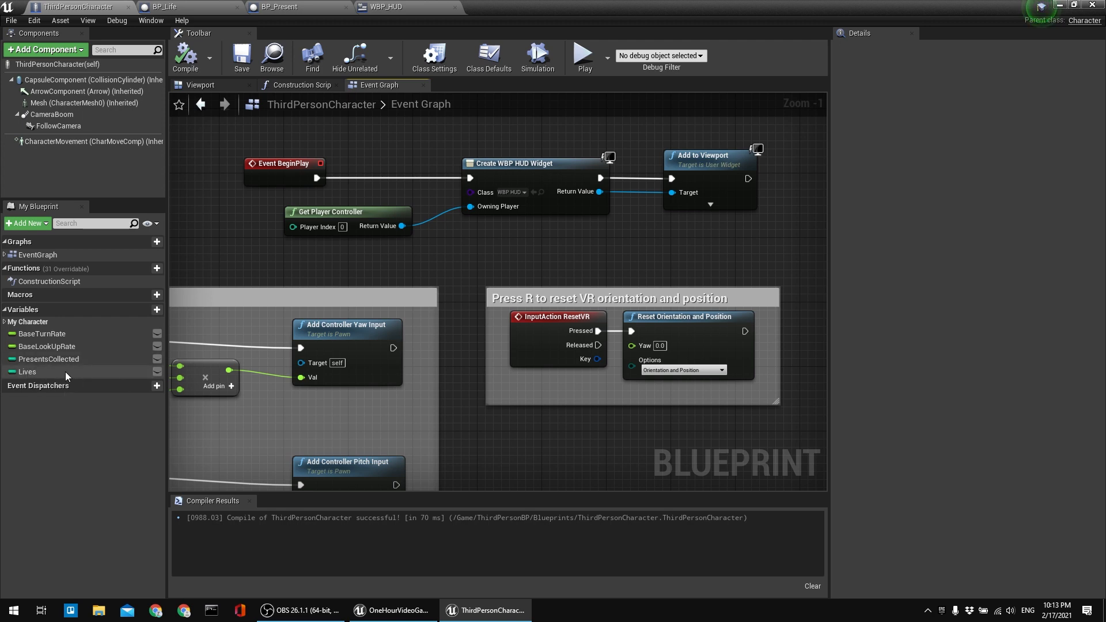
{"action": "left_click", "coordinate": [414, 6]}
{"action": "right_click_drag", "start_coordinate": [800, 198], "coordinate": [646, 189]}
{"action": "right_click_drag", "start_coordinate": [611, 190], "coordinate": [665, 199]}
{"action": "right_click_drag", "start_coordinate": [489, 160], "coordinate": [390, 153]}
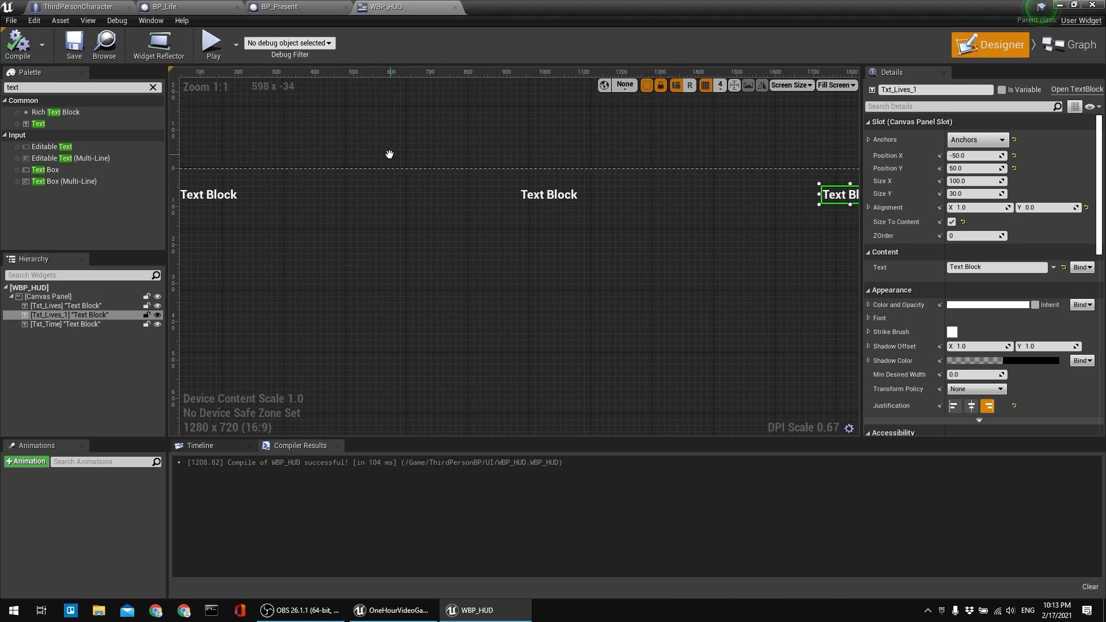
{"action": "left_click", "coordinate": [78, 6]}
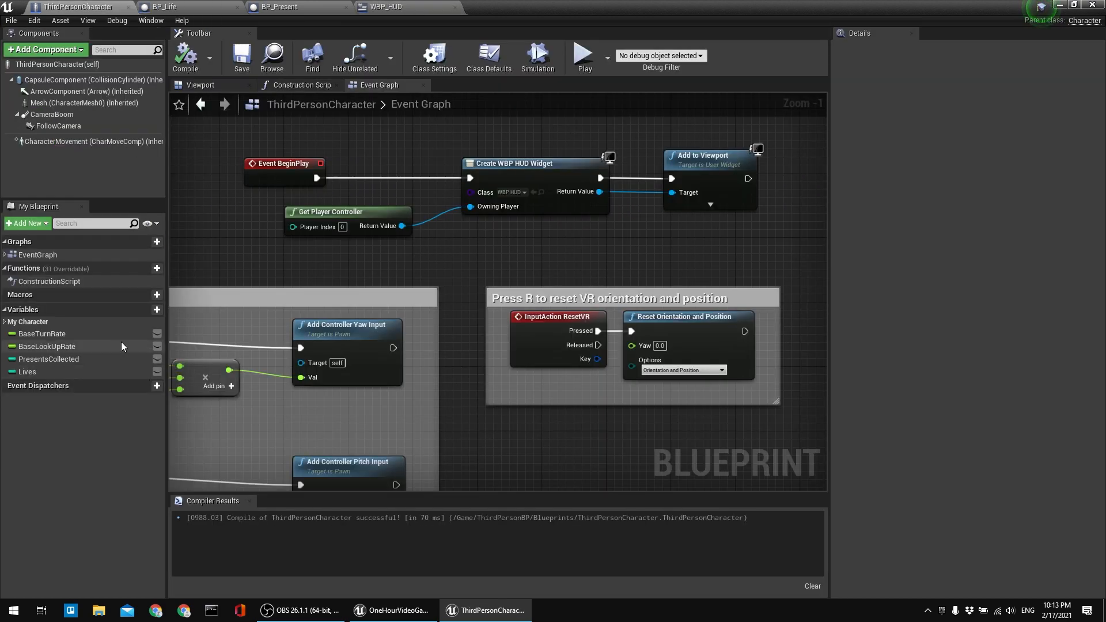
{"action": "left_click", "coordinate": [389, 7]}
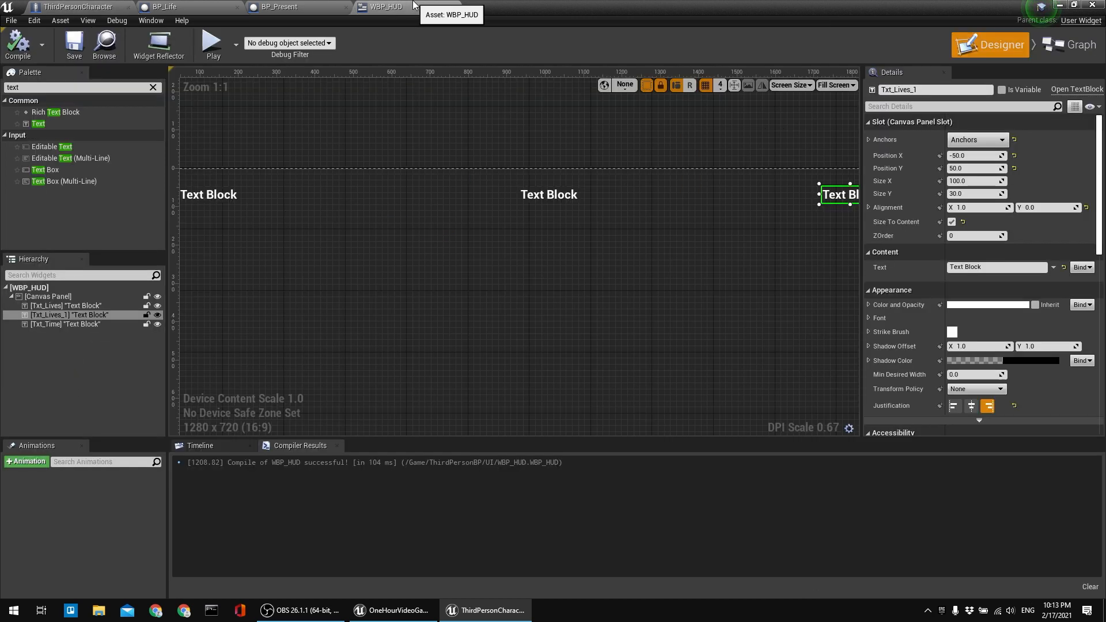
In the WBP_HUD event graph, connect Event Construct to a new Cast To ThirdPersonCharacter node and compile.
{"action": "left_click", "coordinate": [1070, 45]}
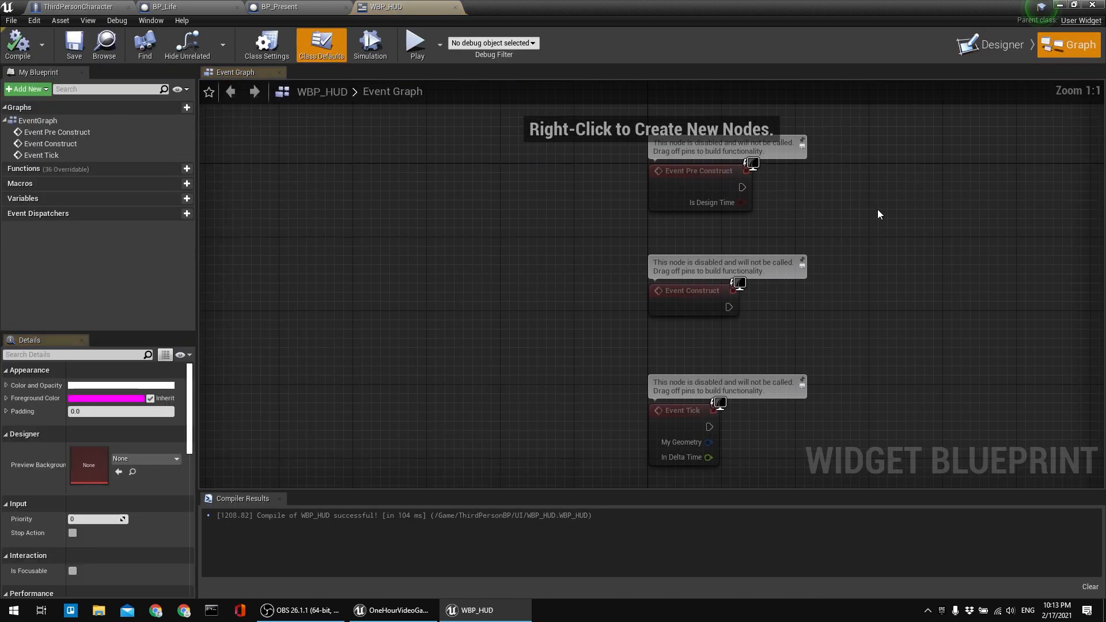
{"action": "right_click_drag", "start_coordinate": [867, 198], "coordinate": [458, 251]}
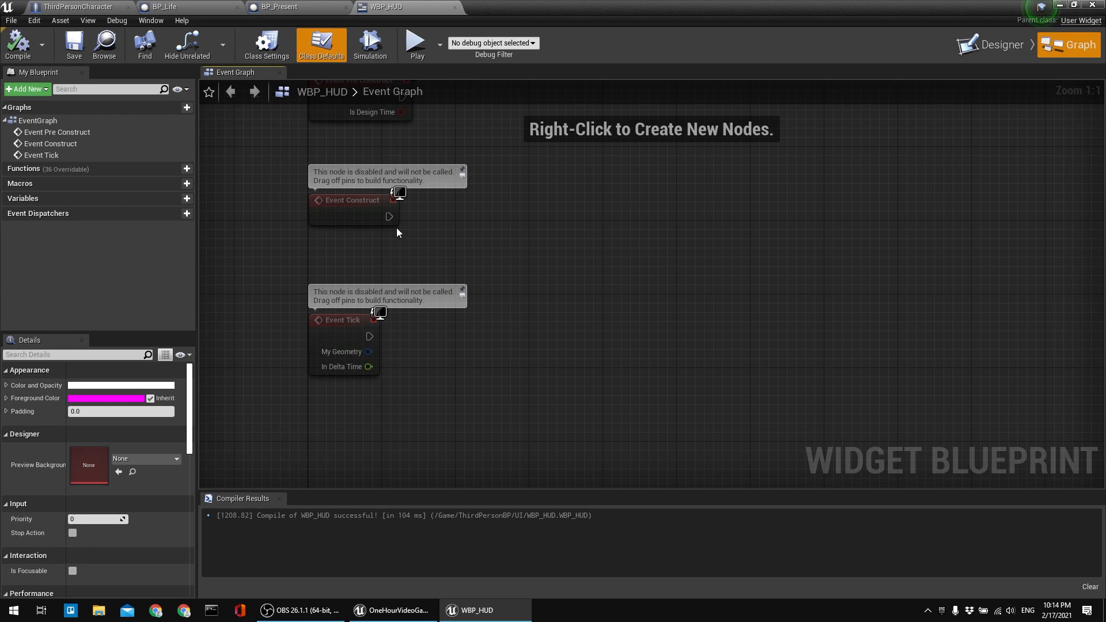
{"action": "right_click_drag", "start_coordinate": [404, 222], "coordinate": [391, 258]}
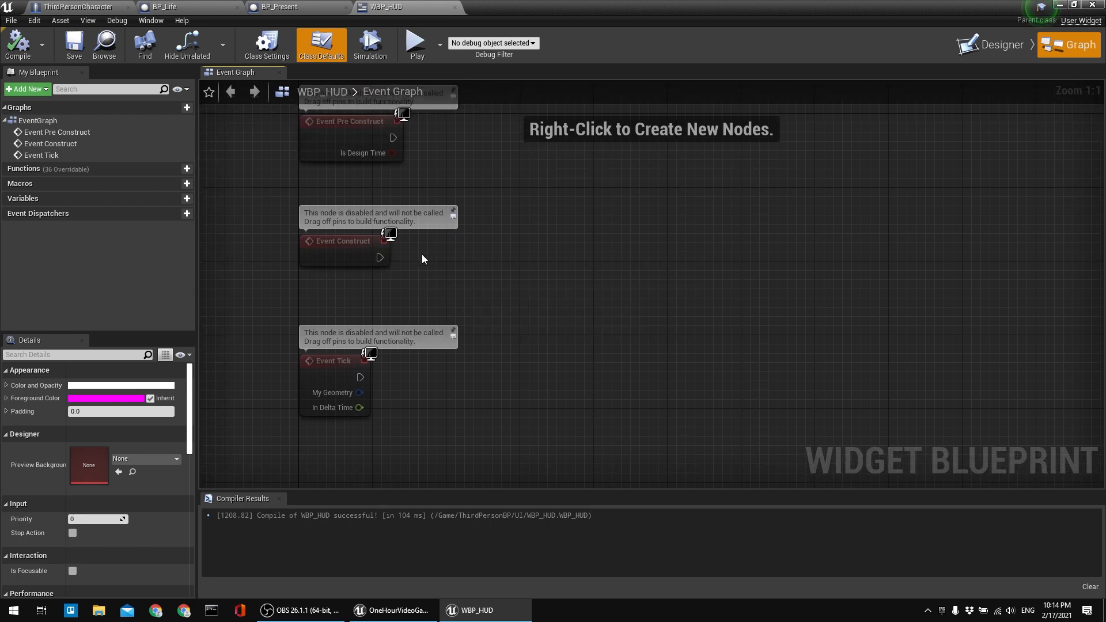
{"action": "left_click_drag", "start_coordinate": [380, 257], "coordinate": [551, 247]}
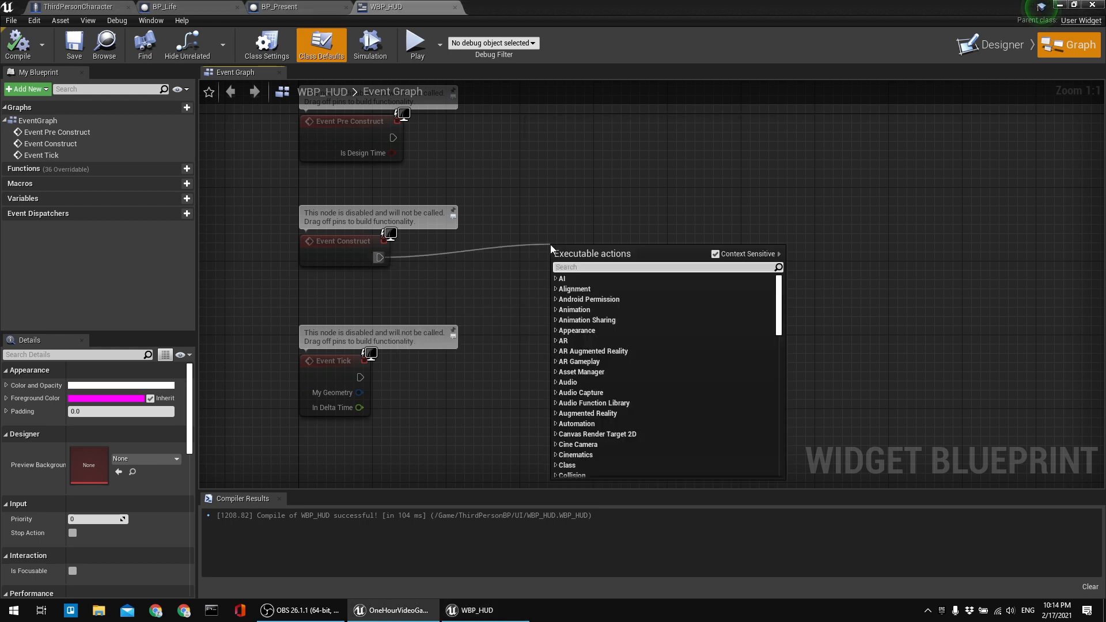
{"action": "type", "text": "cast to third"}
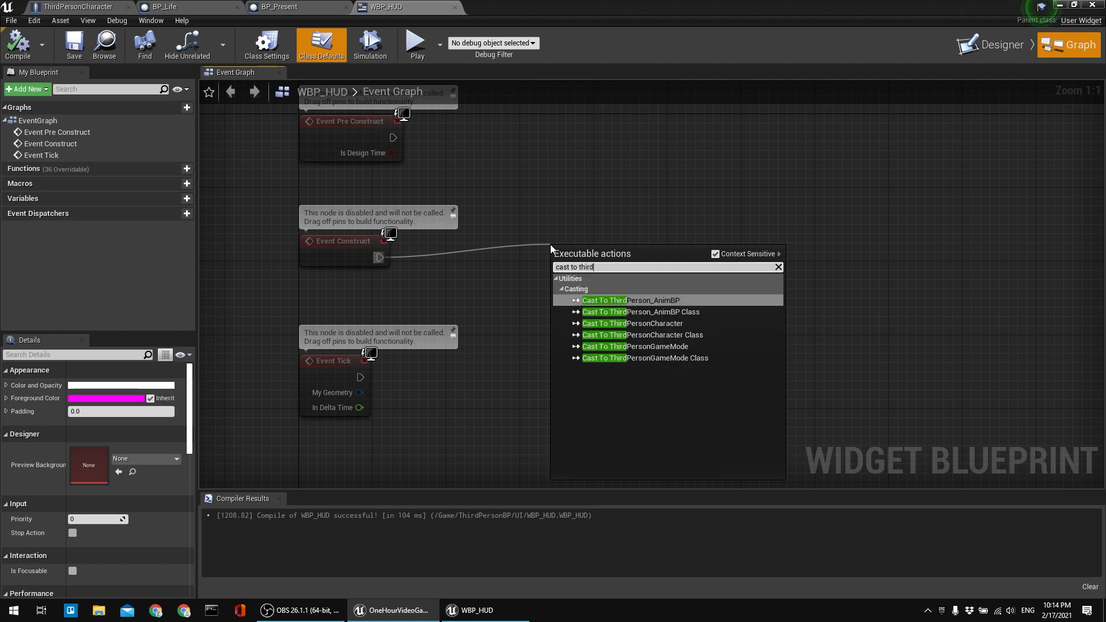
{"action": "key", "text": "Down"}
{"action": "key", "text": "Down"}
{"action": "key", "text": "Return"}
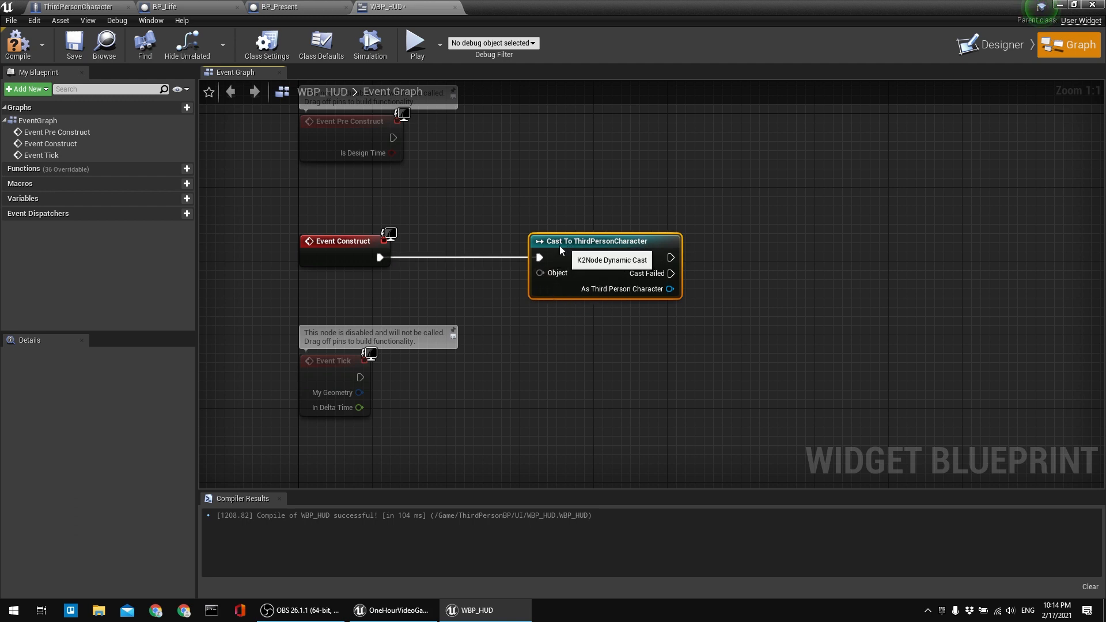
{"action": "left_click_drag", "start_coordinate": [585, 256], "coordinate": [539, 247]}
{"action": "left_click", "coordinate": [18, 40]}
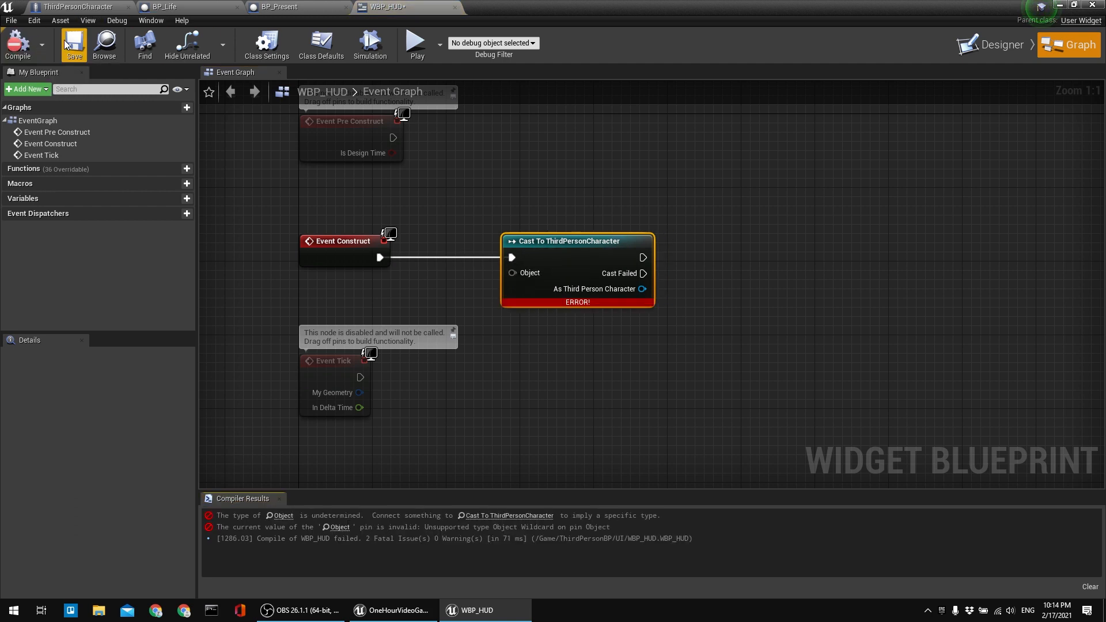
Feed the cast's Object input from a new Get Player Character node and compile the widget.
{"action": "left_click_drag", "start_coordinate": [512, 273], "coordinate": [406, 284]}
{"action": "type", "text": "get player cgh"}
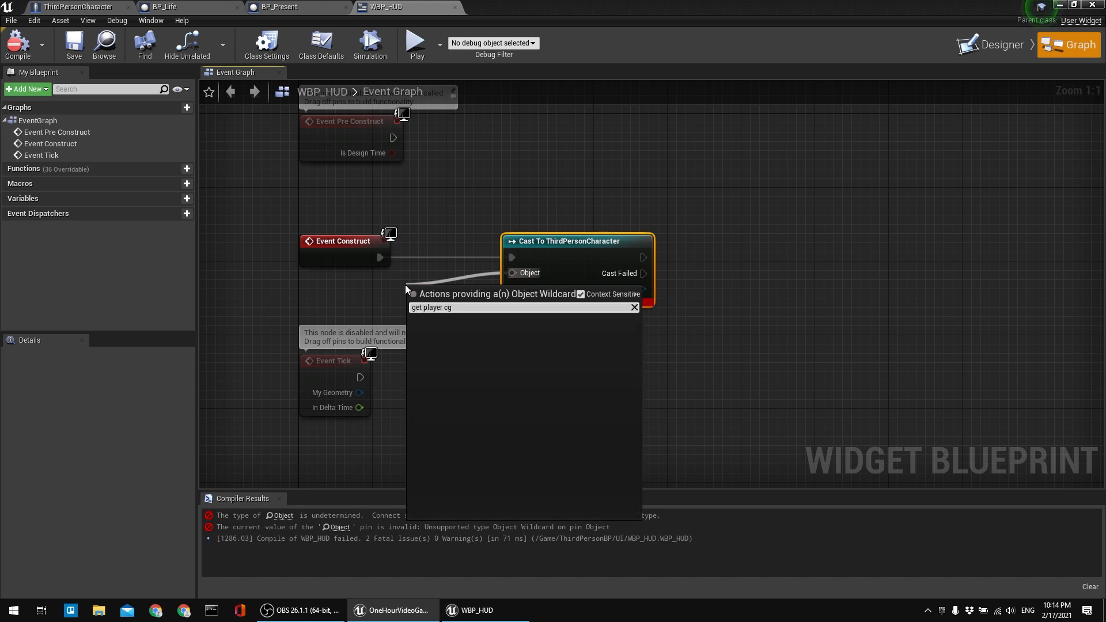
{"action": "key", "text": "BackSpace"}
{"action": "key", "text": "BackSpace"}
{"action": "type", "text": "ha"}
{"action": "key", "text": "Return"}
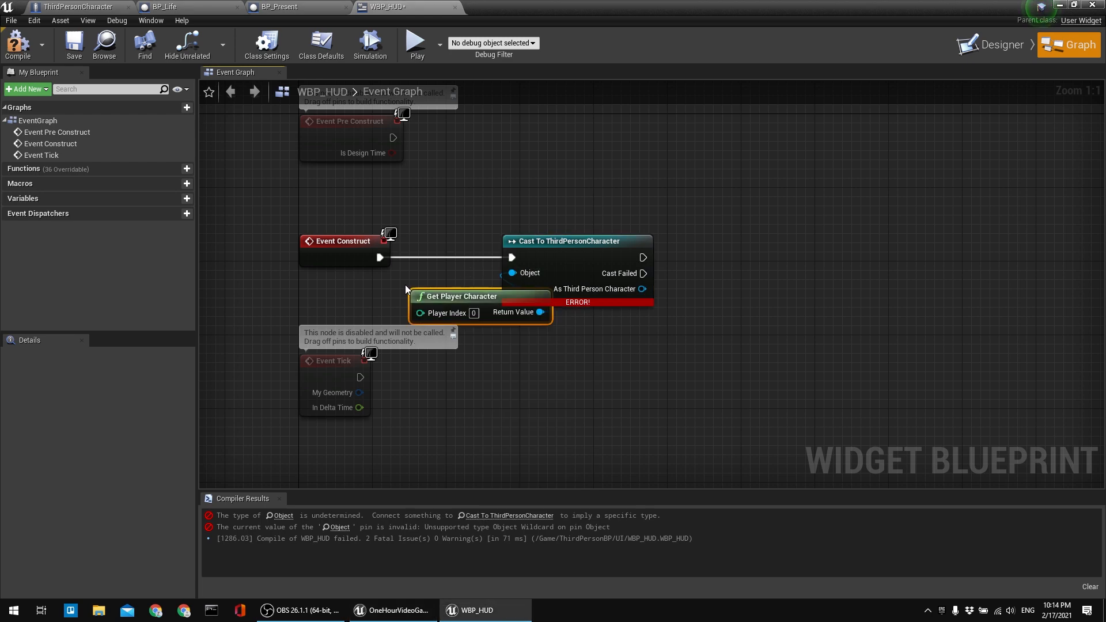
{"action": "left_click", "coordinate": [17, 45]}
Promote the cast's As Third Person Character output to a variable named REF ThirdPersonCharacter, and compile and save the widget.
{"action": "right_click_drag", "start_coordinate": [640, 296], "coordinate": [561, 306]}
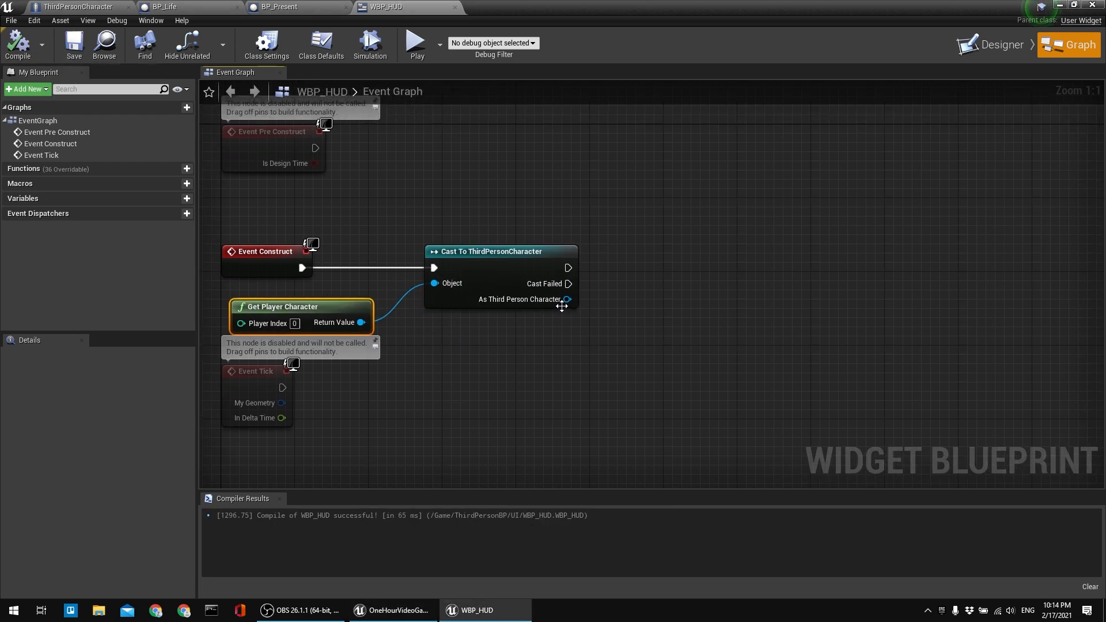
{"action": "right_click", "coordinate": [568, 300]}
{"action": "left_click", "coordinate": [598, 317]}
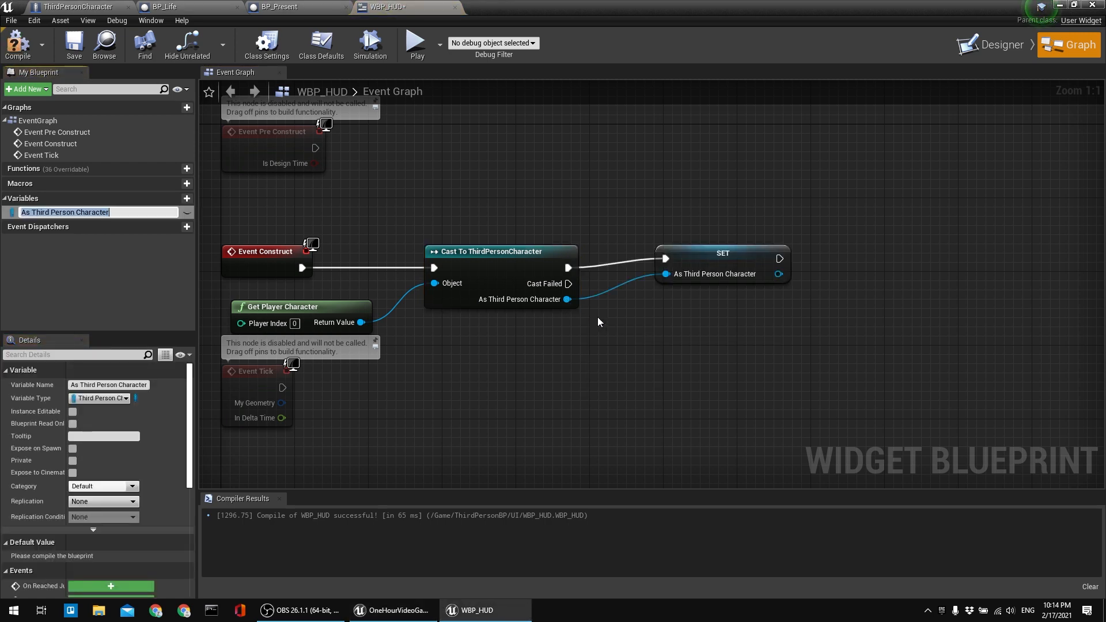
{"action": "type", "text": "REF"}
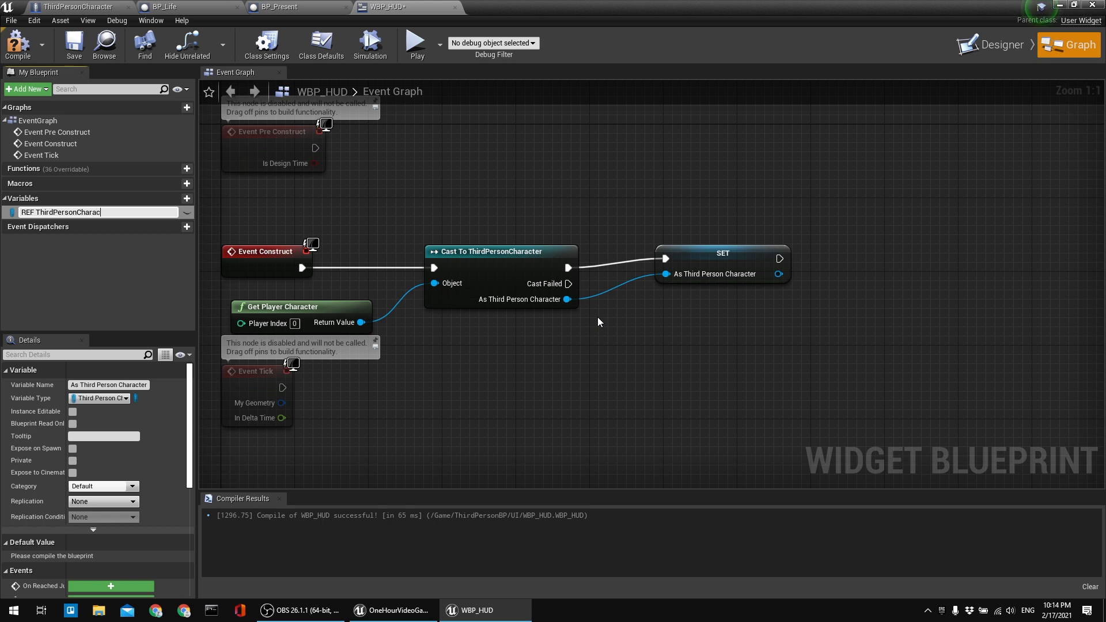
{"action": "type", "text": "ter"}
{"action": "key", "text": "Return"}
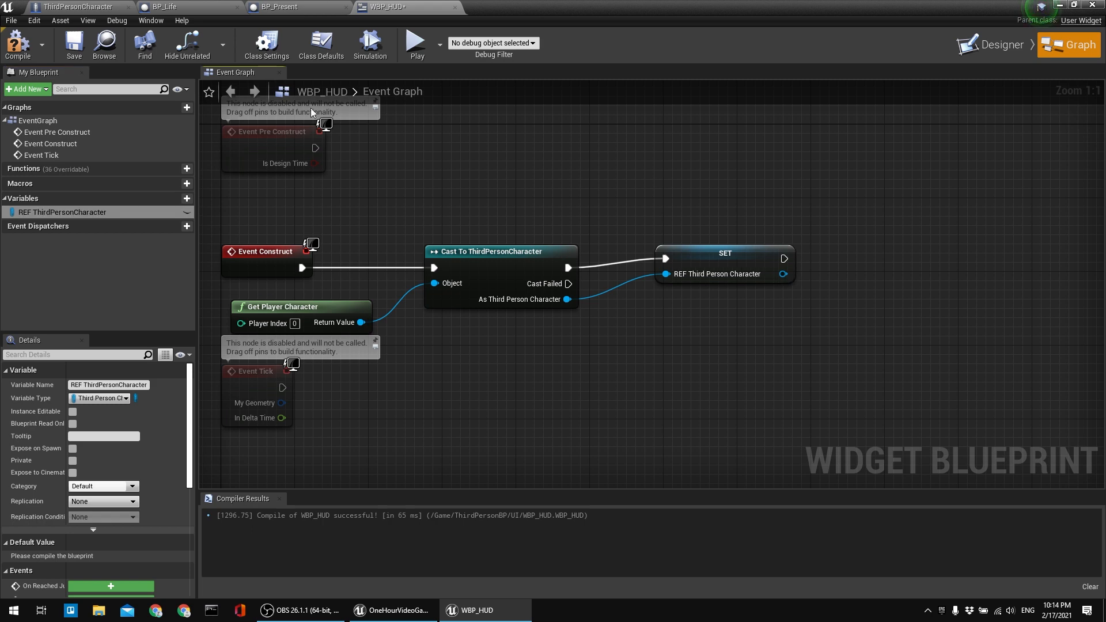
{"action": "left_click", "coordinate": [18, 47]}
{"action": "left_click", "coordinate": [74, 43]}
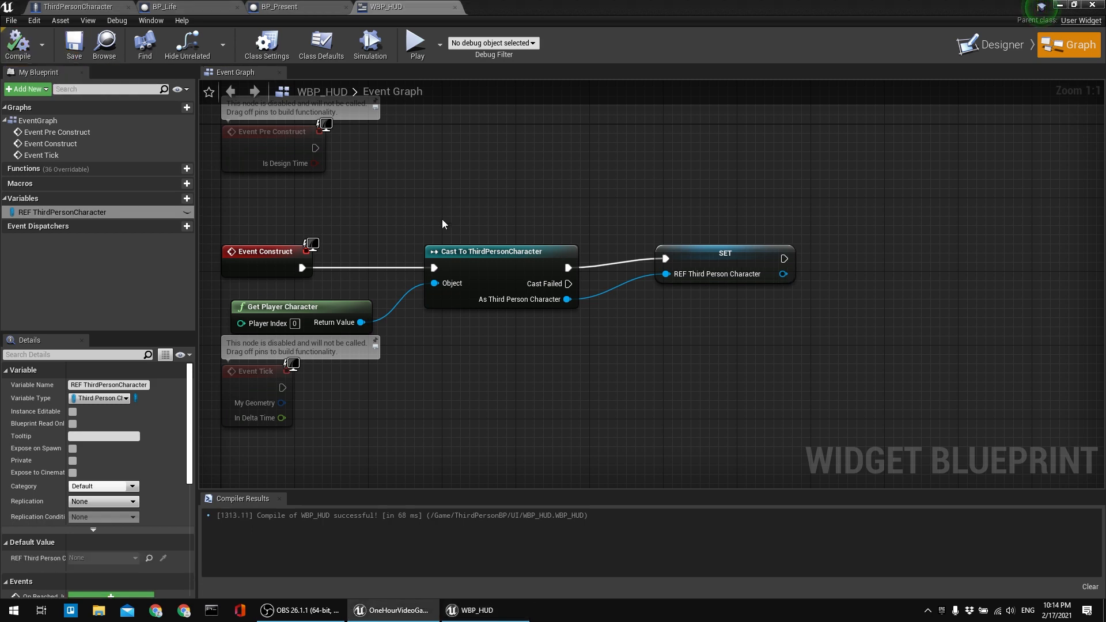
Move the SET node closer to the cast and place a getter for REF ThirdPersonCharacter below the construct chain.
{"action": "left_click_drag", "start_coordinate": [687, 264], "coordinate": [660, 263]}
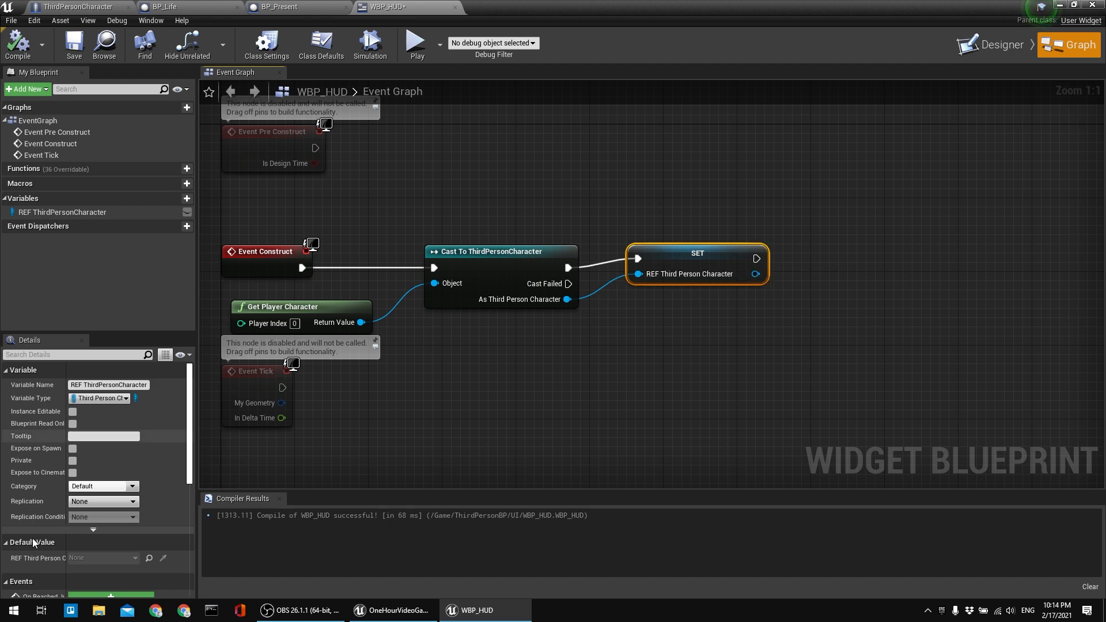
{"action": "left_click_drag", "start_coordinate": [61, 212], "coordinate": [397, 440]}
{"action": "left_click", "coordinate": [425, 444]}
{"action": "right_click_drag", "start_coordinate": [500, 415], "coordinate": [501, 344]}
{"action": "left_click", "coordinate": [531, 317]}
{"action": "left_click_drag", "start_coordinate": [485, 375], "coordinate": [583, 299]}
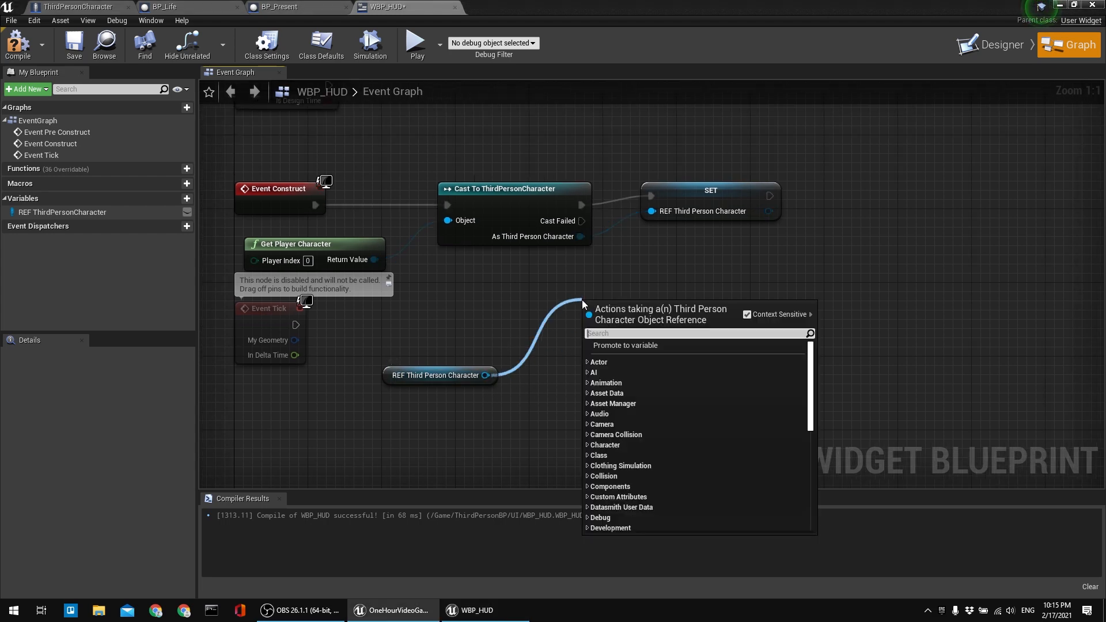
{"action": "left_click", "coordinate": [519, 308]}
Move the REF Third Person Character getter lower, clear of the event nodes, and compile and save the widget.
{"action": "left_click_drag", "start_coordinate": [366, 156], "coordinate": [707, 259]}
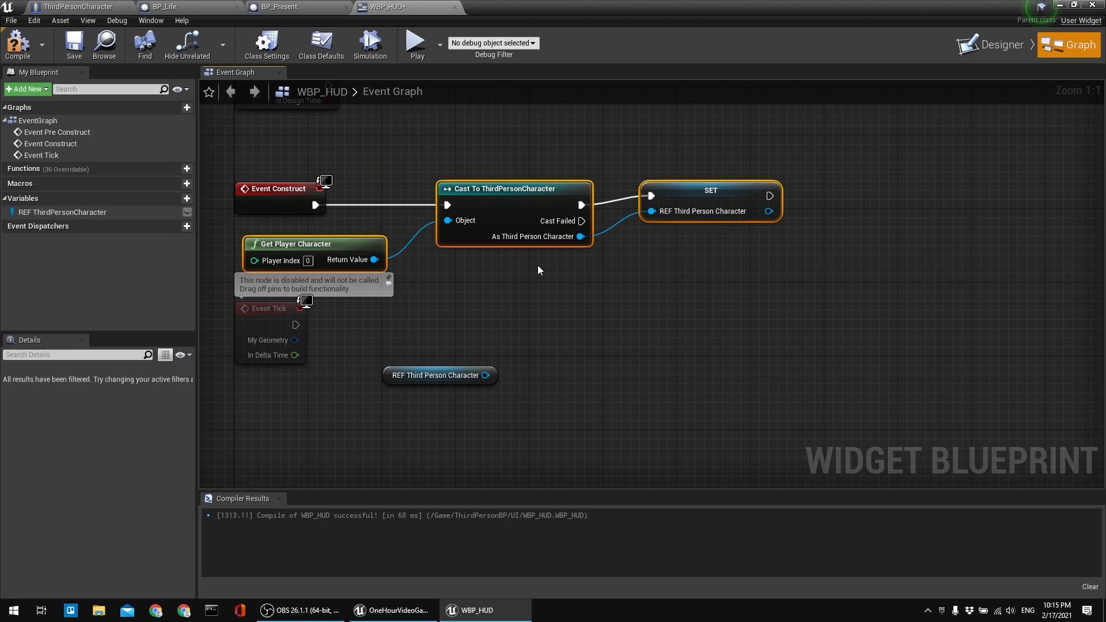
{"action": "left_click", "coordinate": [535, 282]}
{"action": "right_click_drag", "start_coordinate": [530, 281], "coordinate": [575, 272]}
{"action": "scroll", "coordinate": [595, 238], "scroll_direction": "down", "scroll_amount": 2}
{"action": "scroll", "coordinate": [524, 281], "scroll_direction": "up", "scroll_amount": 2}
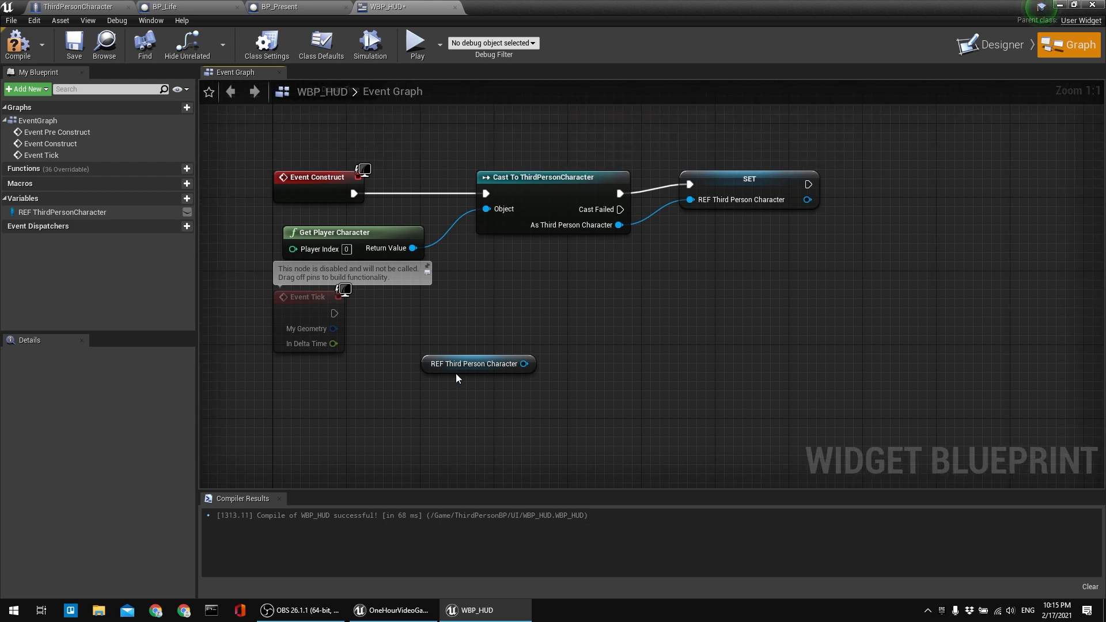
{"action": "left_click_drag", "start_coordinate": [444, 357], "coordinate": [407, 456]}
{"action": "left_click", "coordinate": [431, 395]}
{"action": "right_click_drag", "start_coordinate": [431, 394], "coordinate": [503, 306]}
{"action": "left_click", "coordinate": [12, 45]}
{"action": "left_click", "coordinate": [68, 49]}
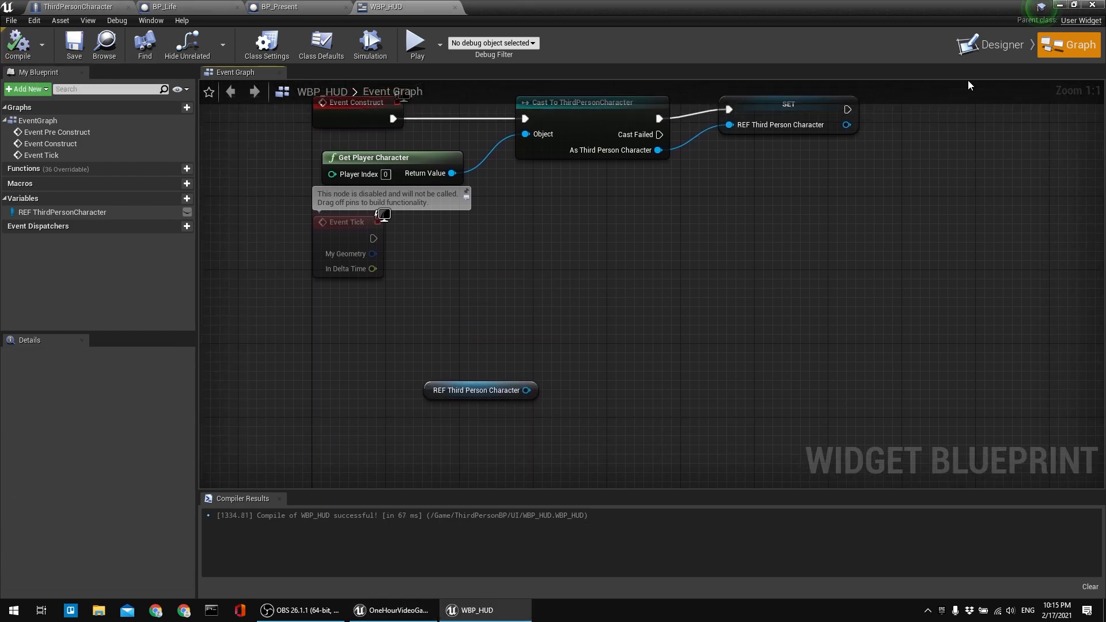
In the widget designer, bind Txt_Lives' text to the Lives property of REF ThirdPersonCharacter, and compile and save.
{"action": "left_click", "coordinate": [985, 47]}
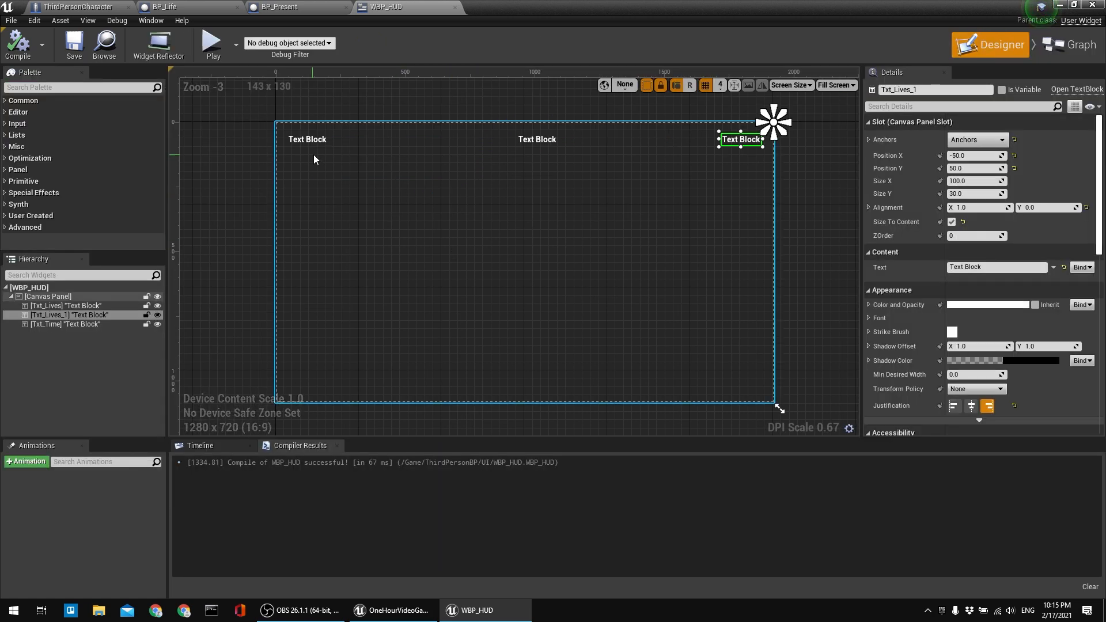
{"action": "left_click", "coordinate": [313, 140]}
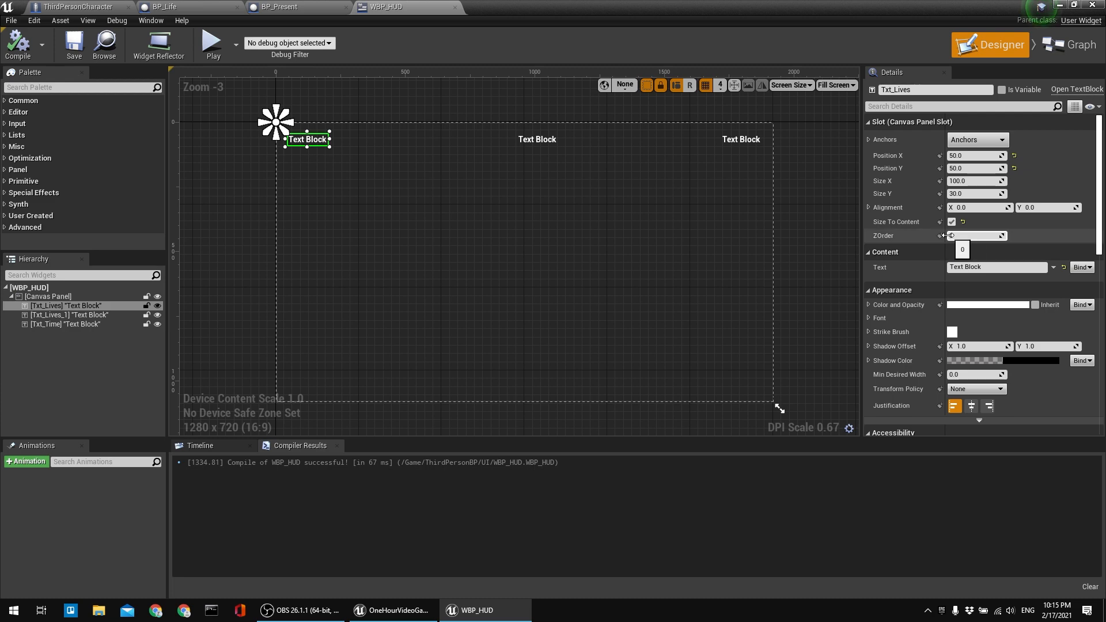
{"action": "scroll", "coordinate": [951, 236], "scroll_direction": "down", "scroll_amount": 4}
{"action": "scroll", "coordinate": [952, 236], "scroll_direction": "down", "scroll_amount": 6}
{"action": "scroll", "coordinate": [953, 234], "scroll_direction": "up", "scroll_amount": 5}
{"action": "scroll", "coordinate": [954, 236], "scroll_direction": "up", "scroll_amount": 5}
{"action": "scroll", "coordinate": [955, 235], "scroll_direction": "down", "scroll_amount": 2}
{"action": "left_click", "coordinate": [1083, 213]}
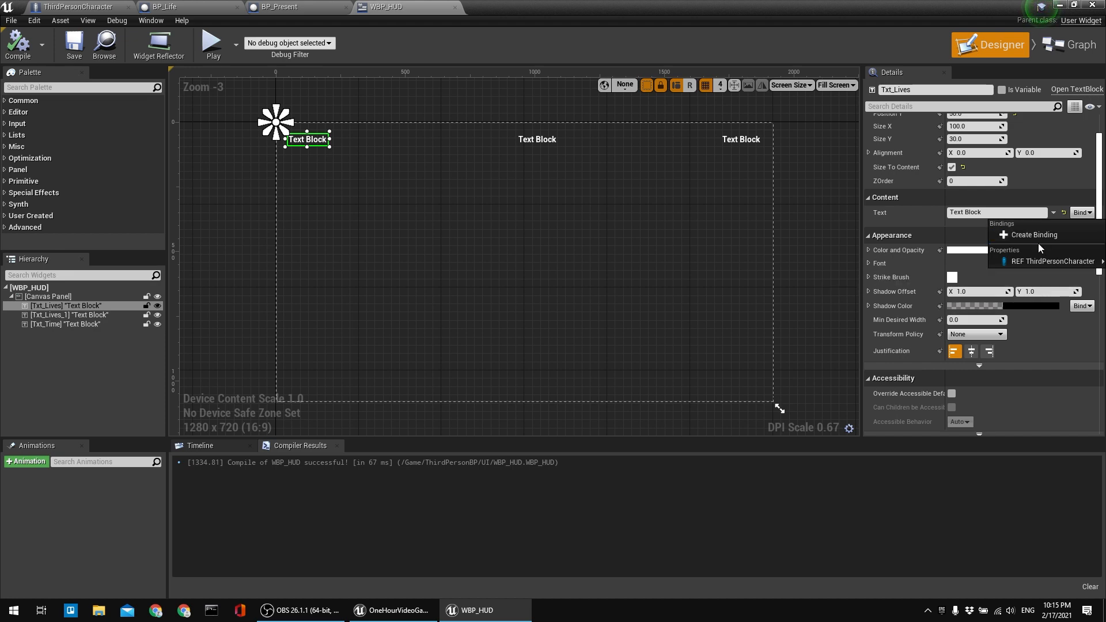
{"action": "mouse_move", "coordinate": [1036, 260]}
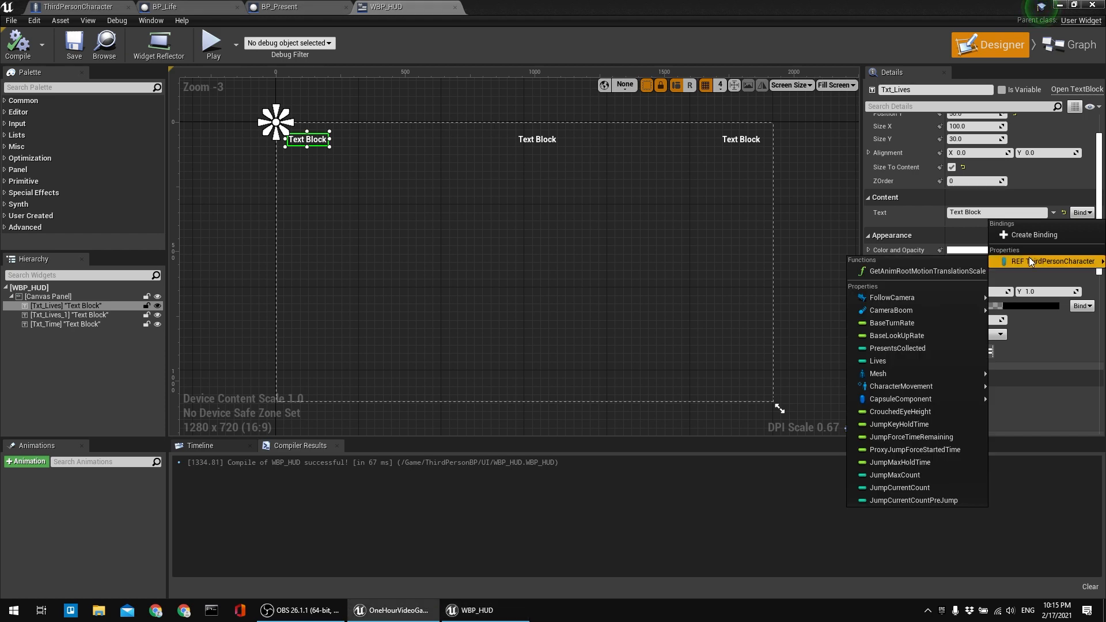
{"action": "left_click", "coordinate": [888, 362]}
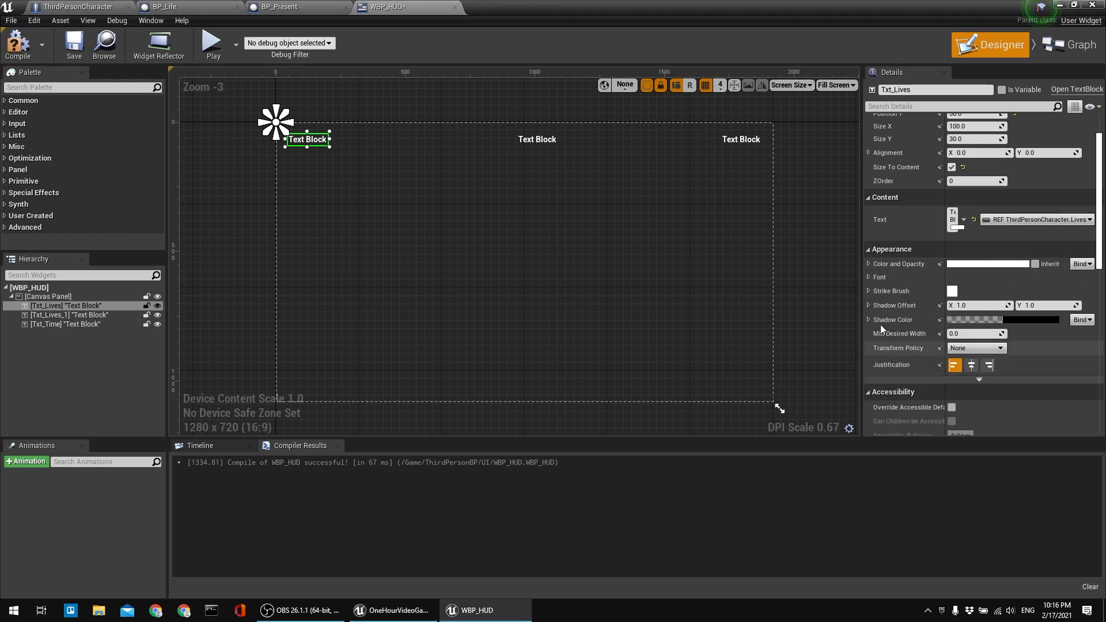
{"action": "left_click", "coordinate": [16, 45]}
{"action": "left_click", "coordinate": [73, 43]}
{"action": "right_click_drag", "start_coordinate": [479, 162], "coordinate": [451, 164]}
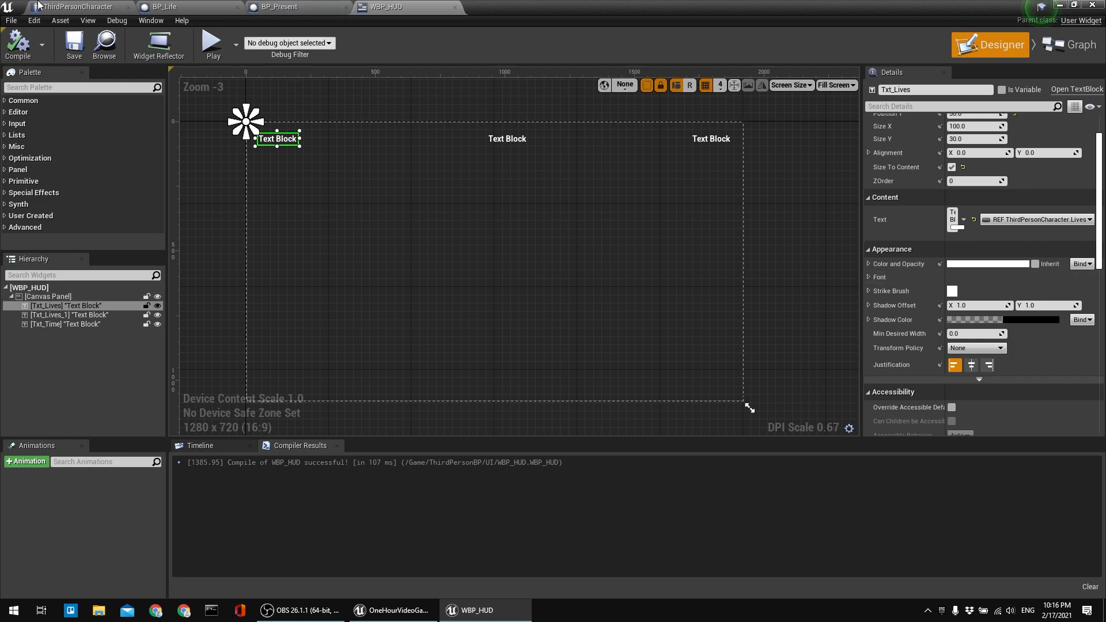
Return to the ThirdPersonCharacter event graph and inspect the end of the BeginPlay chain at Add to Viewport.
{"action": "left_click", "coordinate": [93, 7]}
{"action": "scroll", "coordinate": [440, 189], "scroll_direction": "down", "scroll_amount": 4}
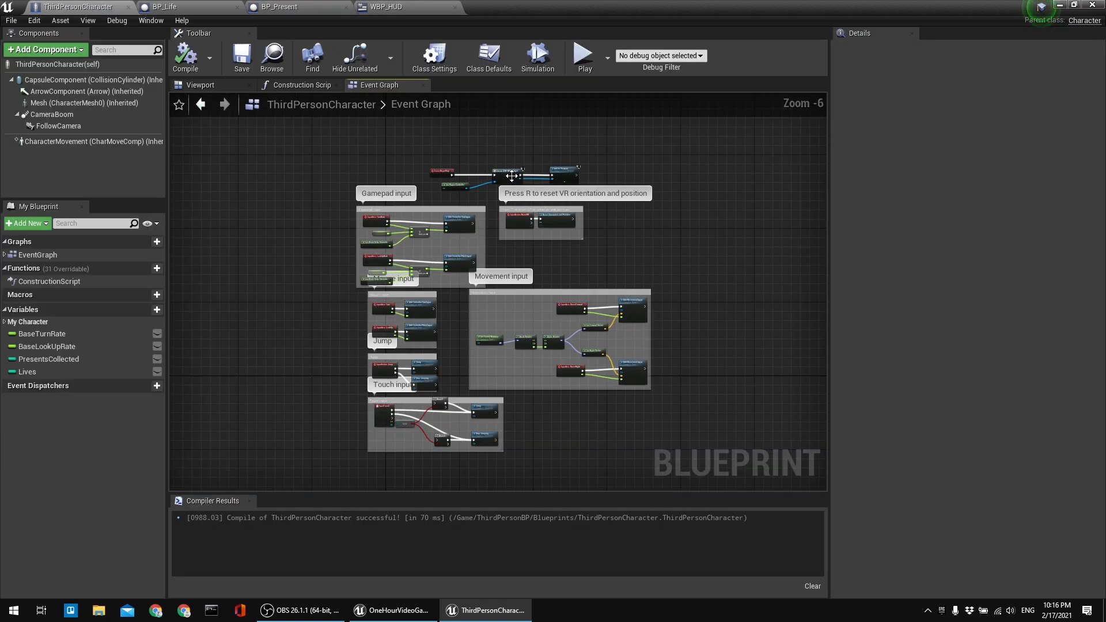
{"action": "scroll", "coordinate": [510, 206], "scroll_direction": "up", "scroll_amount": 6}
{"action": "right_click_drag", "start_coordinate": [512, 232], "coordinate": [367, 240]}
{"action": "right_click_drag", "start_coordinate": [396, 144], "coordinate": [543, 212]}
{"action": "right_click_drag", "start_coordinate": [553, 157], "coordinate": [258, 144]}
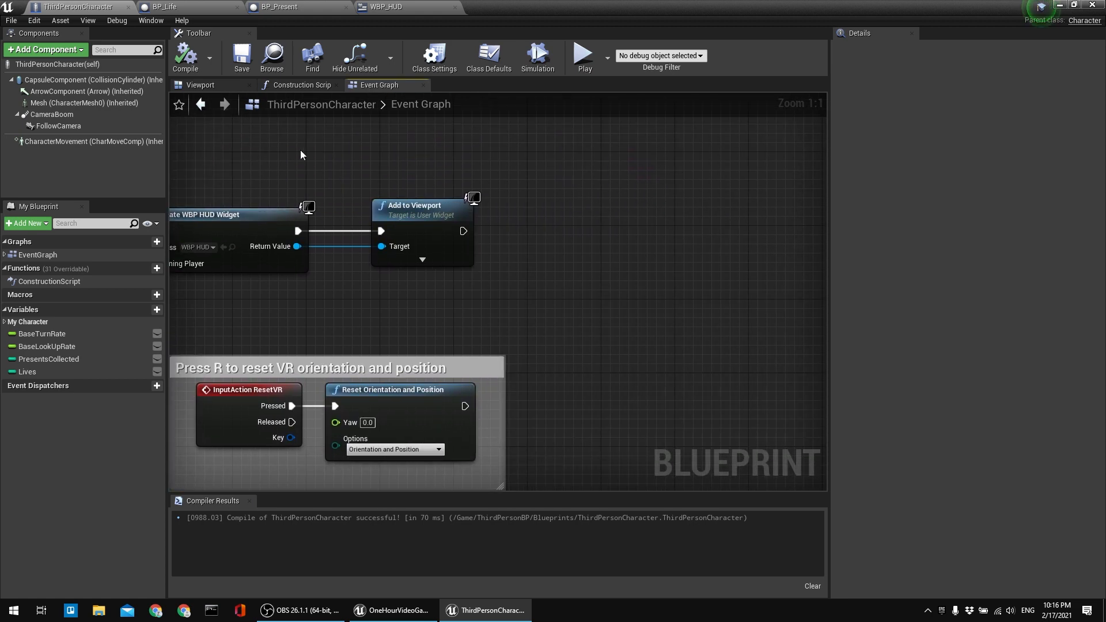
Add a Delay node after Add to Viewport with a duration of 2 seconds, and compile and save the blueprint.
{"action": "left_click_drag", "start_coordinate": [463, 231], "coordinate": [615, 236]}
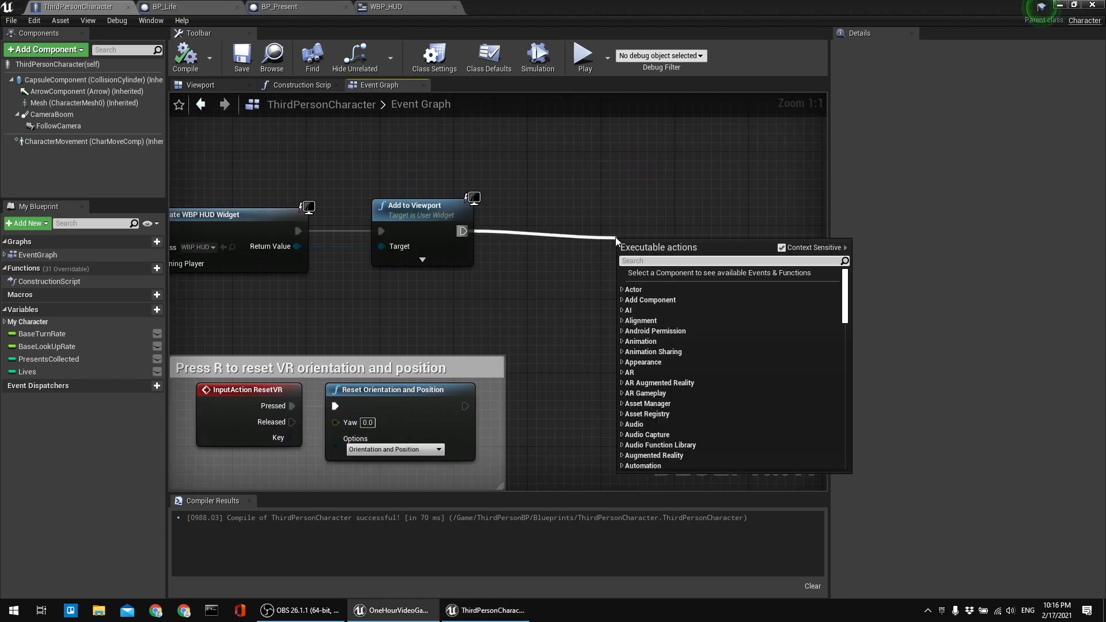
{"action": "type", "text": "delay"}
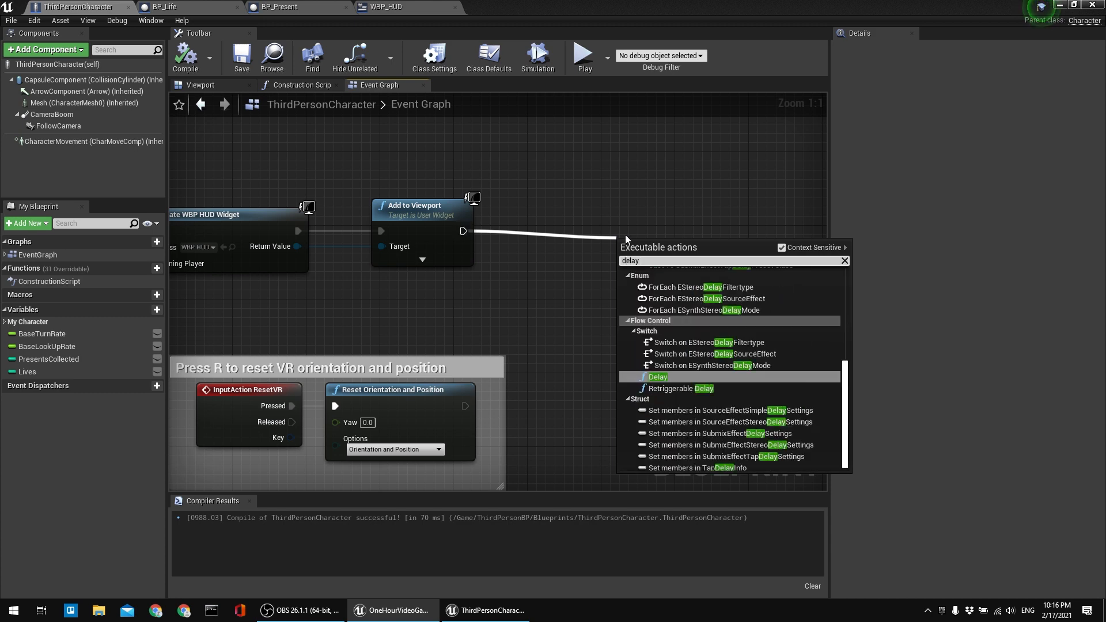
{"action": "left_click", "coordinate": [659, 378]}
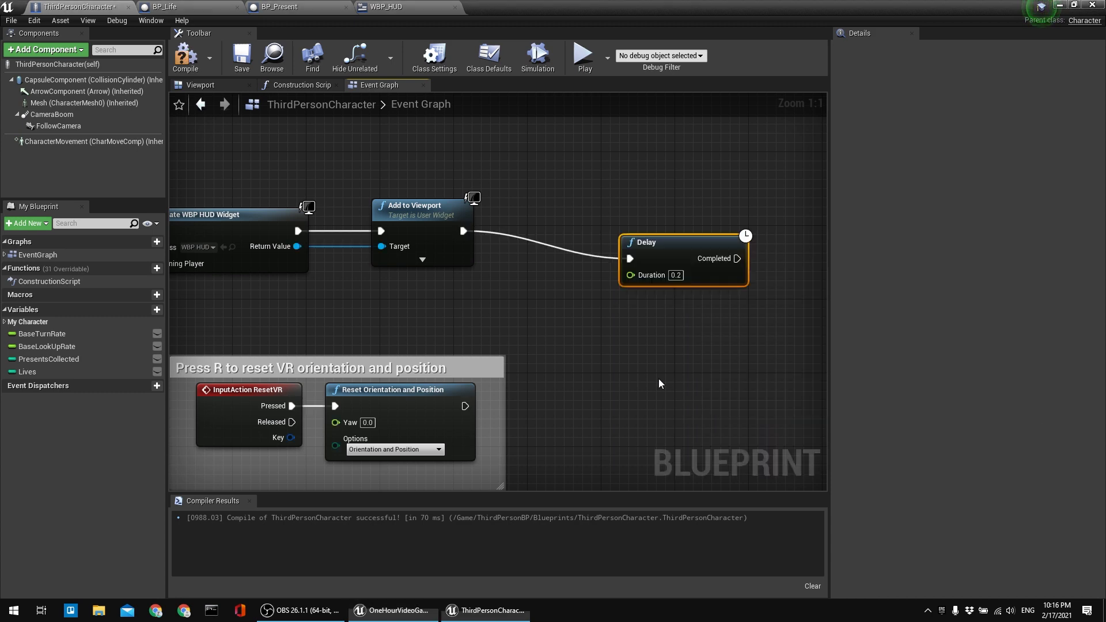
{"action": "left_click_drag", "start_coordinate": [693, 205], "coordinate": [684, 232]}
{"action": "left_click", "coordinate": [670, 256]}
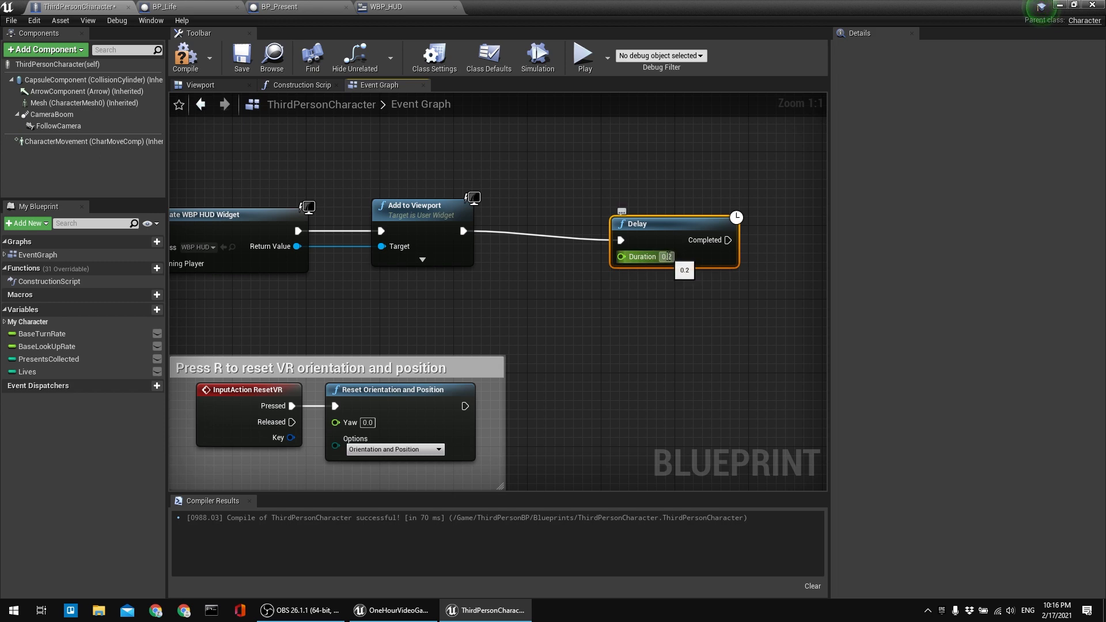
{"action": "type", "text": "2"}
{"action": "key", "text": "Return"}
{"action": "left_click", "coordinate": [664, 183]}
{"action": "right_click_drag", "start_coordinate": [664, 183], "coordinate": [460, 192]}
{"action": "left_click", "coordinate": [186, 58]}
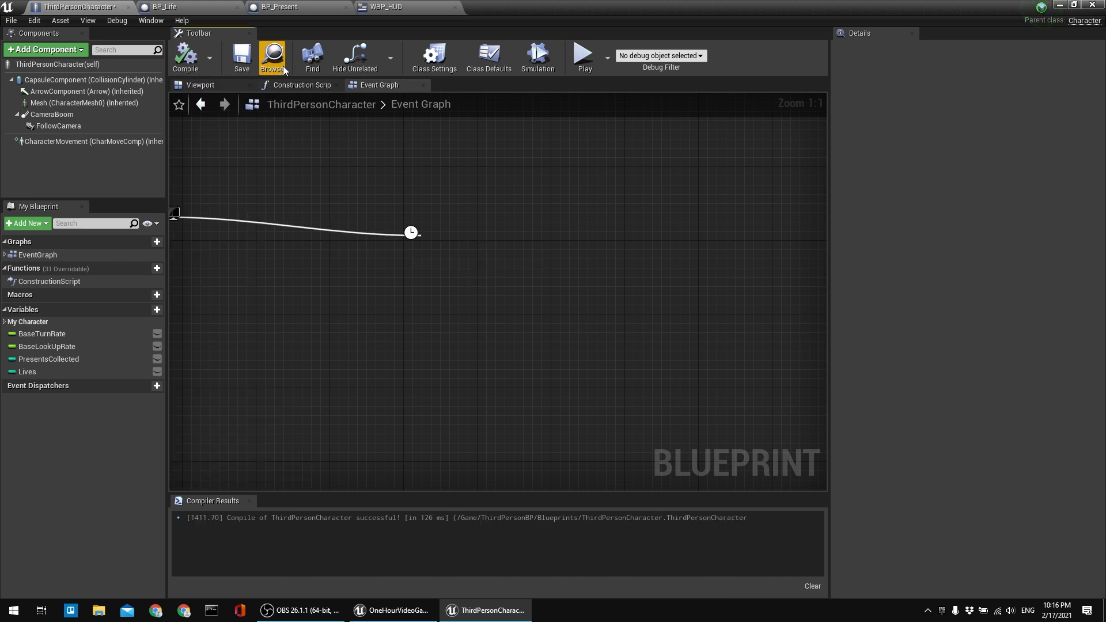
{"action": "left_click", "coordinate": [242, 58]}
Place a getter and a SET node for the Lives variable beside the Delay node.
{"action": "left_click_drag", "start_coordinate": [37, 374], "coordinate": [586, 282]}
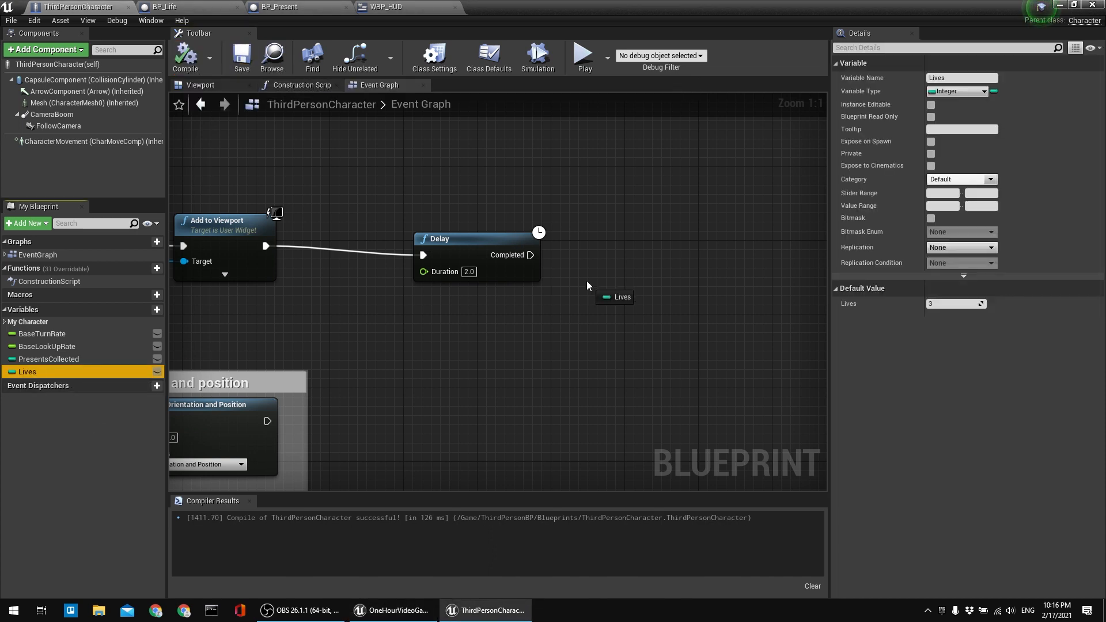
{"action": "left_click_drag", "start_coordinate": [703, 235], "coordinate": [648, 315]}
{"action": "left_click", "coordinate": [715, 257]}
{"action": "left_click", "coordinate": [615, 271]}
{"action": "left_click", "coordinate": [27, 371]}
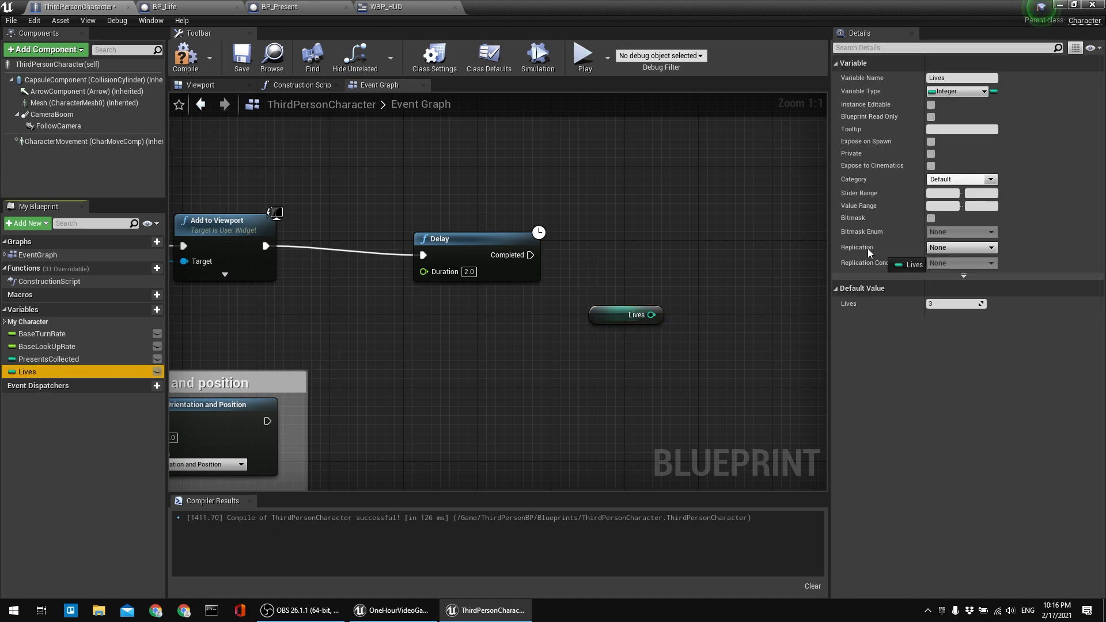
{"action": "left_click_drag", "start_coordinate": [723, 261], "coordinate": [714, 273]}
{"action": "left_click", "coordinate": [742, 292]}
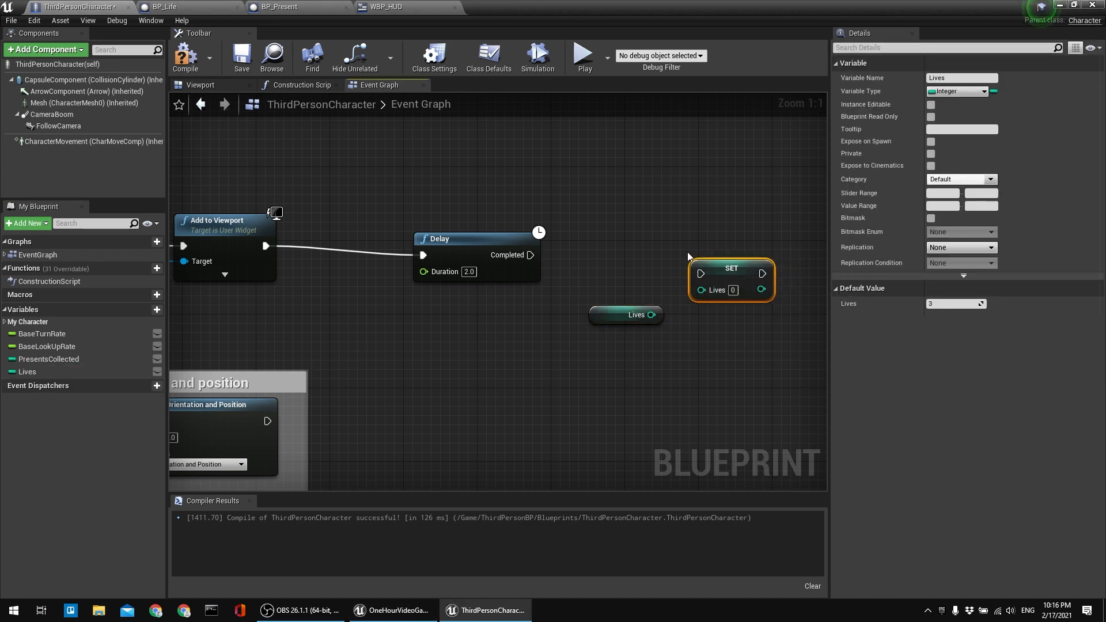
Add an integer + integer node that adds 1 to Lives and feeds its result into the SET node's Lives input.
{"action": "left_click_drag", "start_coordinate": [652, 315], "coordinate": [721, 414]}
{"action": "type", "text": "+"}
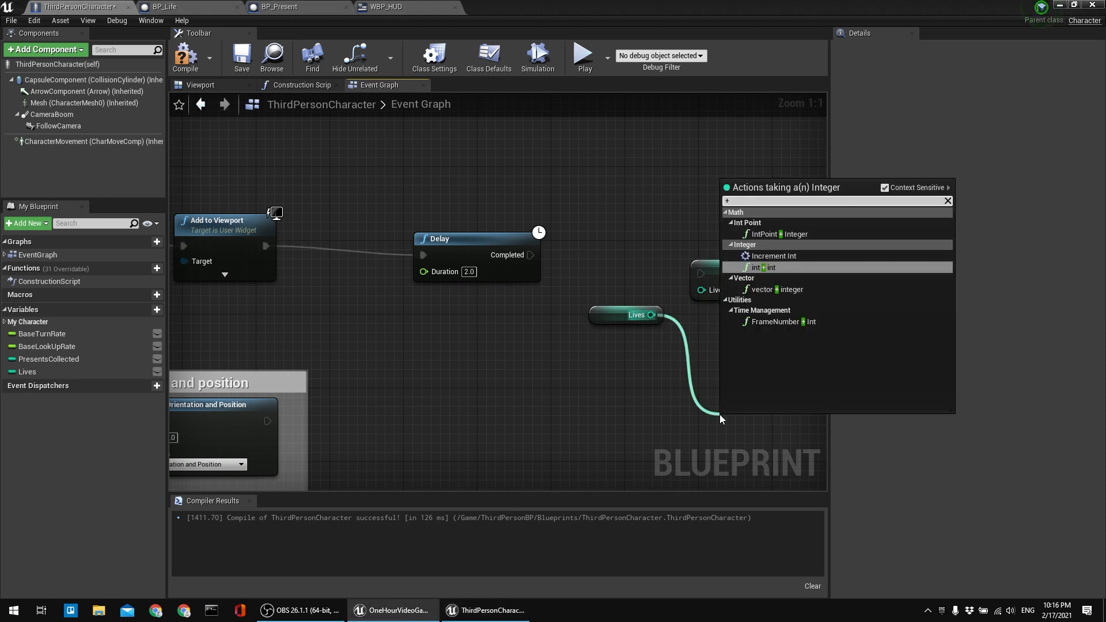
{"action": "left_click", "coordinate": [770, 268]}
{"action": "left_click_drag", "start_coordinate": [788, 424], "coordinate": [701, 290]}
{"action": "left_click_drag", "start_coordinate": [616, 314], "coordinate": [579, 314]}
{"action": "left_click_drag", "start_coordinate": [728, 449], "coordinate": [628, 432]}
Connect the Delay node's Completed output to the SET Lives node, and compile and save the blueprint.
{"action": "left_click_drag", "start_coordinate": [530, 255], "coordinate": [751, 243]}
{"action": "left_click", "coordinate": [184, 61]}
{"action": "left_click", "coordinate": [228, 56]}
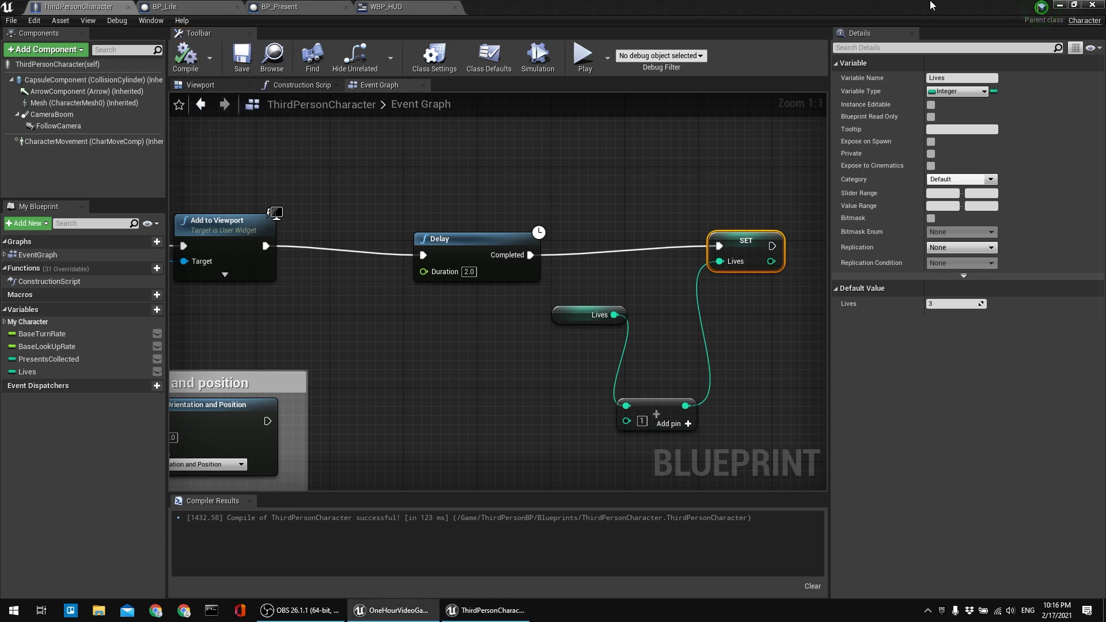
Play the level to check whether the lives counter in the HUD updates after the delay.
{"action": "left_click", "coordinate": [1061, 4]}
{"action": "left_click", "coordinate": [665, 43]}
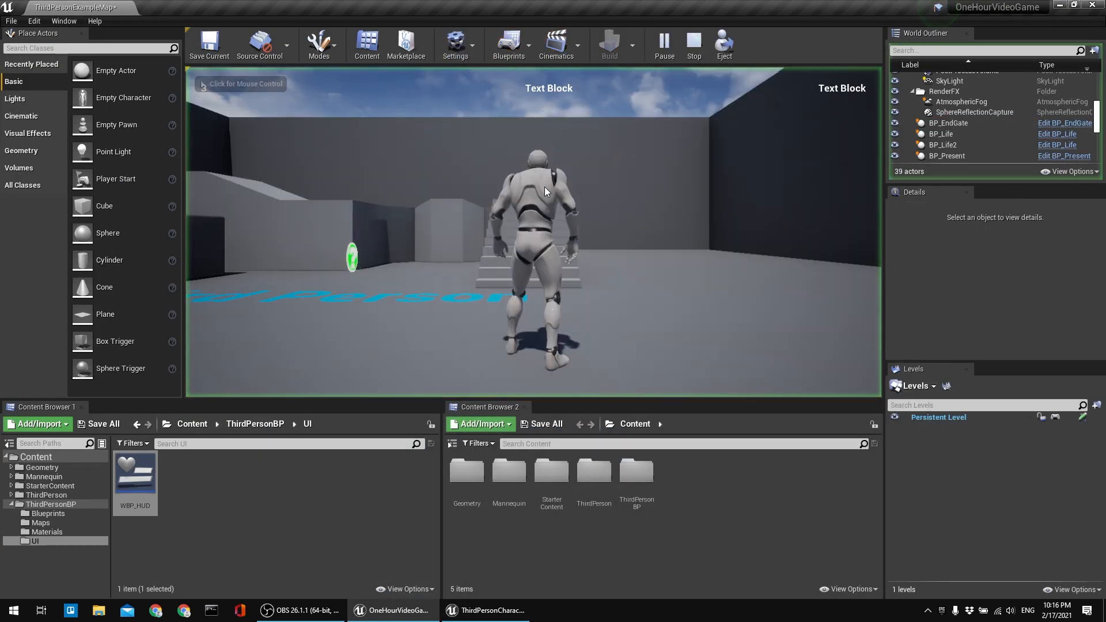
{"action": "left_click", "coordinate": [433, 163]}
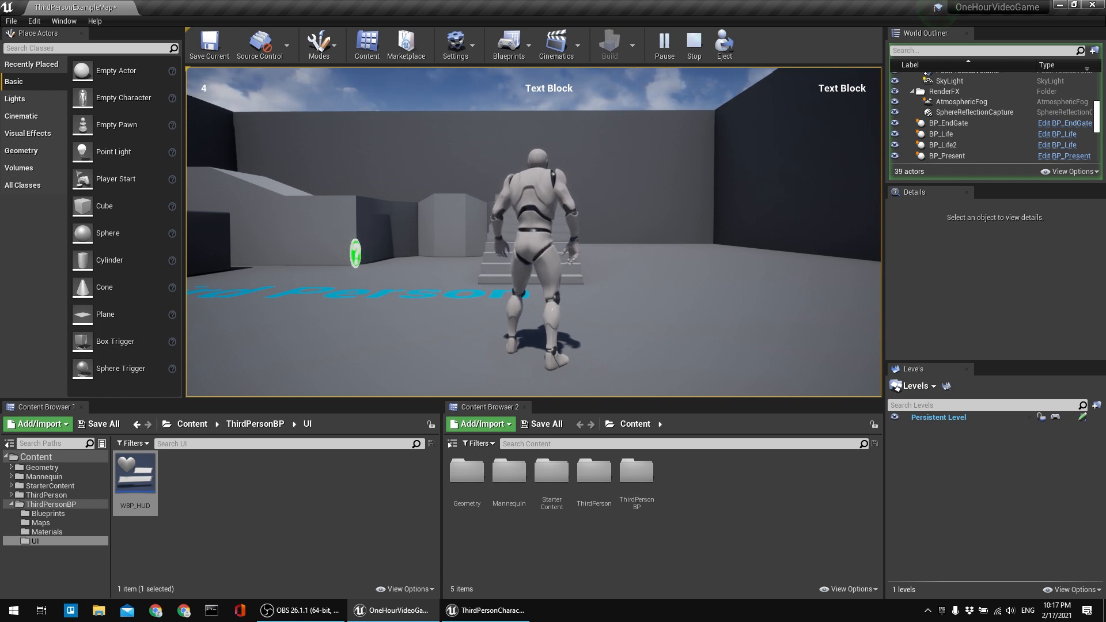
{"action": "key", "text": "Escape"}
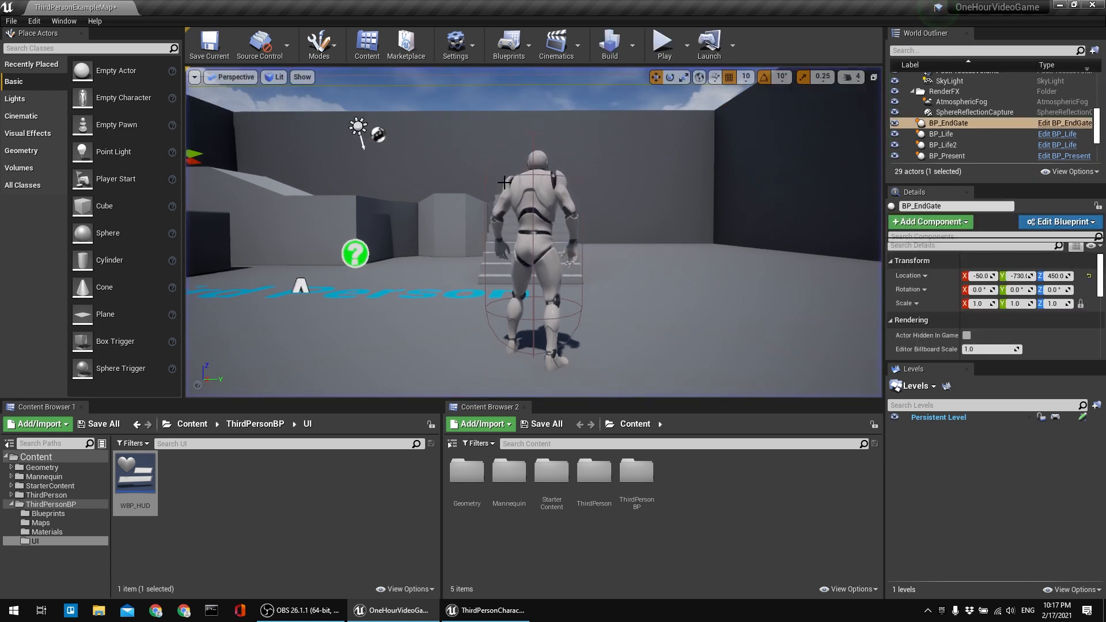
Disconnect the Delay node from Add to Viewport in the ThirdPersonCharacter event graph, and compile and save.
{"action": "left_click", "coordinate": [485, 610]}
{"action": "right_click_drag", "start_coordinate": [621, 138], "coordinate": [642, 127]}
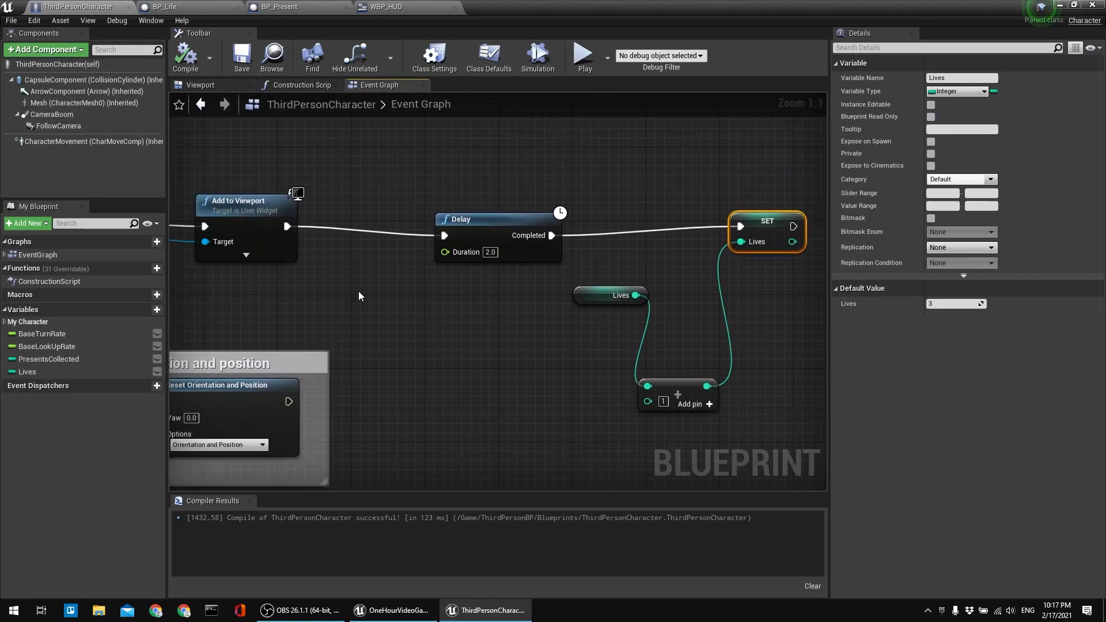
{"action": "left_click", "coordinate": [357, 230]}
{"action": "right_click_drag", "start_coordinate": [359, 233], "coordinate": [326, 229]}
{"action": "left_click", "coordinate": [313, 255], "text": "alt"}
{"action": "right_click_drag", "start_coordinate": [396, 204], "coordinate": [371, 210]}
{"action": "key", "text": "F7"}
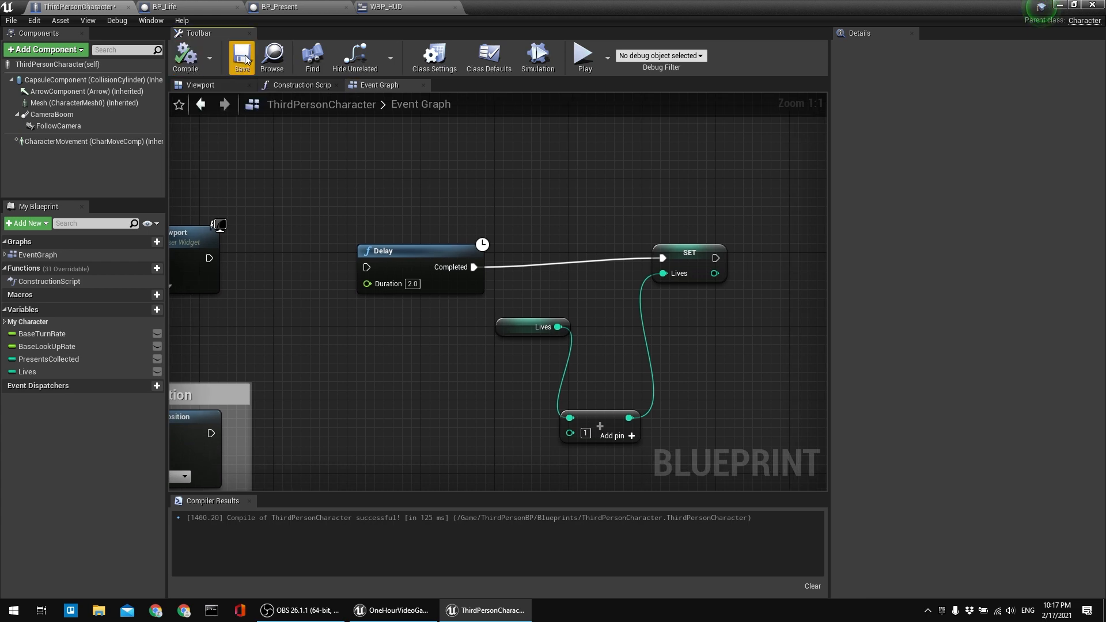
{"action": "scroll", "coordinate": [473, 183], "scroll_direction": "down", "scroll_amount": 7}
{"action": "scroll", "coordinate": [489, 200], "scroll_direction": "up", "scroll_amount": 5}
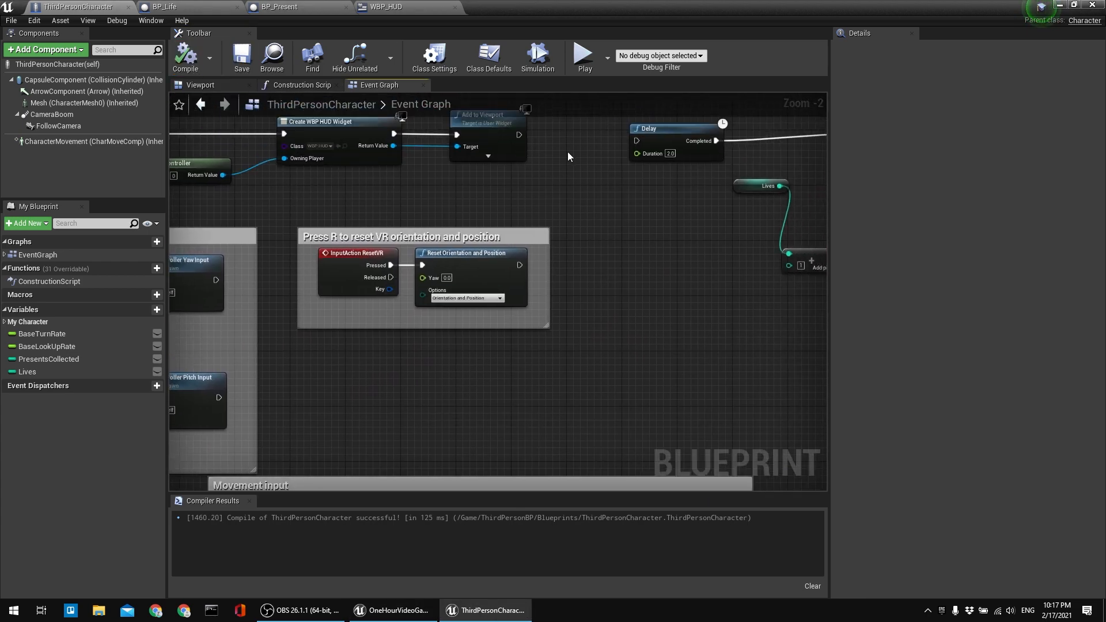
{"action": "right_click_drag", "start_coordinate": [568, 151], "coordinate": [433, 253]}
{"action": "right_click_drag", "start_coordinate": [471, 206], "coordinate": [491, 174]}
{"action": "right_click_drag", "start_coordinate": [470, 221], "coordinate": [426, 245]}
Bind the text of Txt_Lives_1 in WBP_HUD to PresentsCollected of REF ThirdPersonCharacter and compile the widget.
{"action": "left_click", "coordinate": [402, 7]}
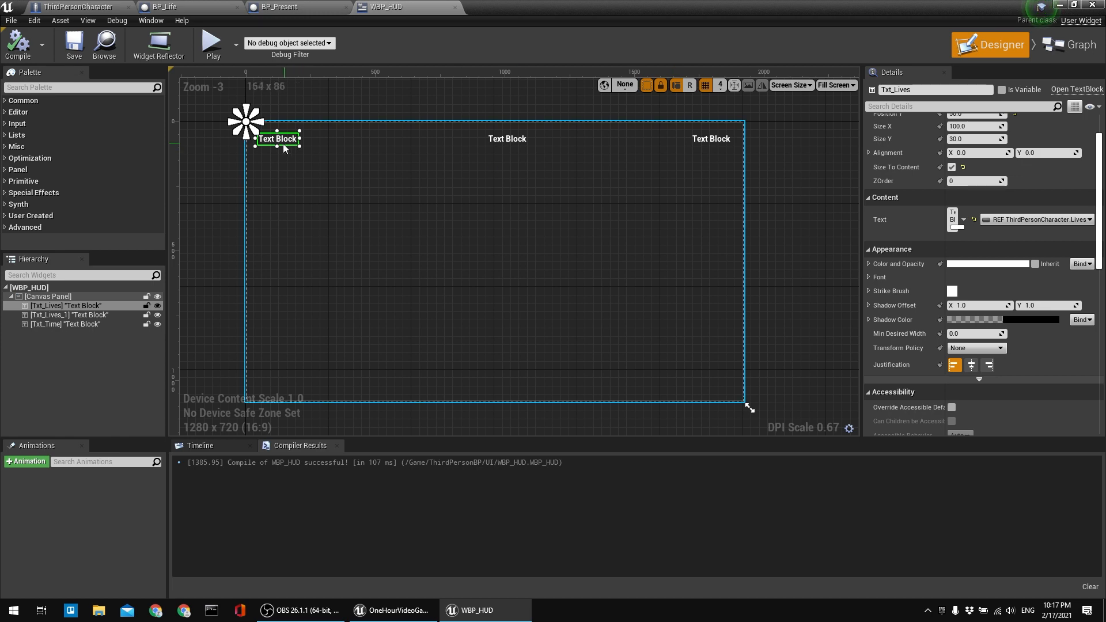
{"action": "left_click", "coordinate": [721, 139]}
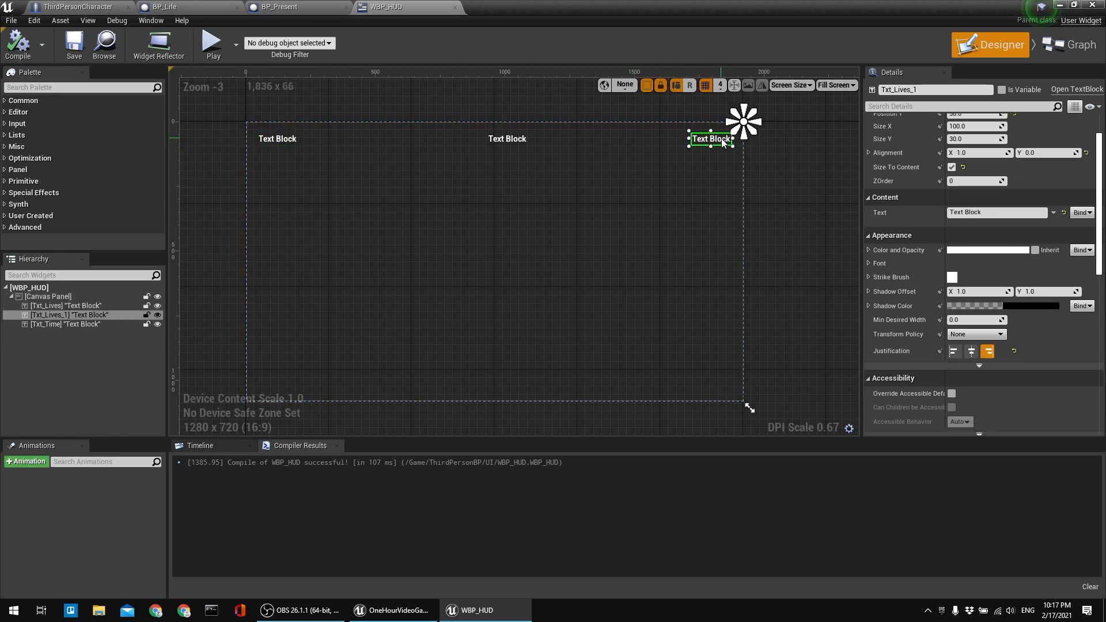
{"action": "left_click", "coordinate": [1082, 213]}
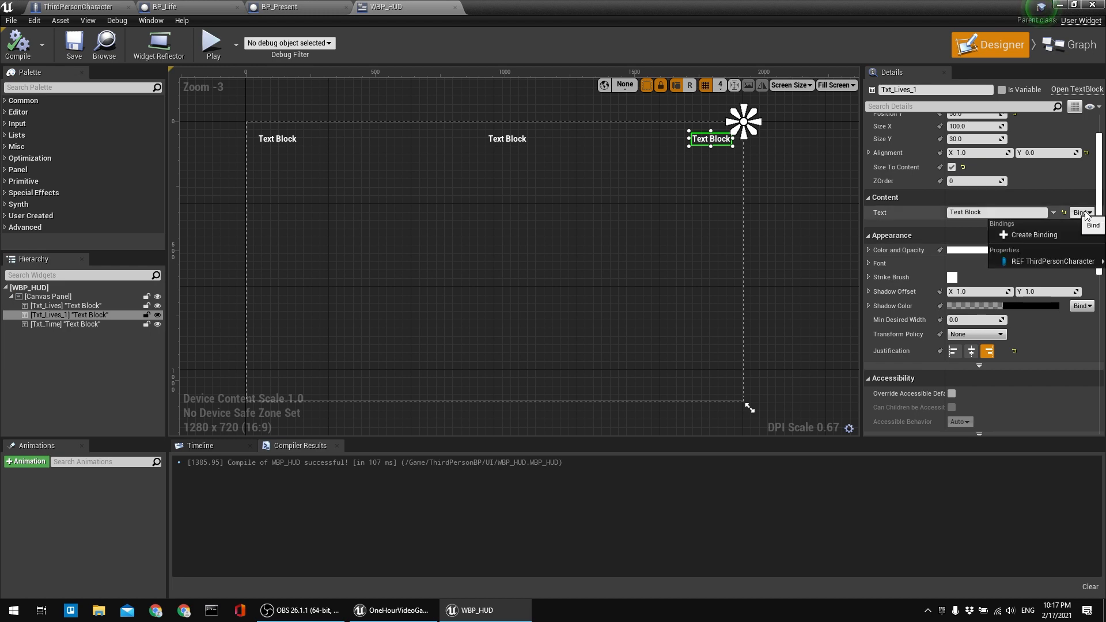
{"action": "mouse_move", "coordinate": [1037, 262]}
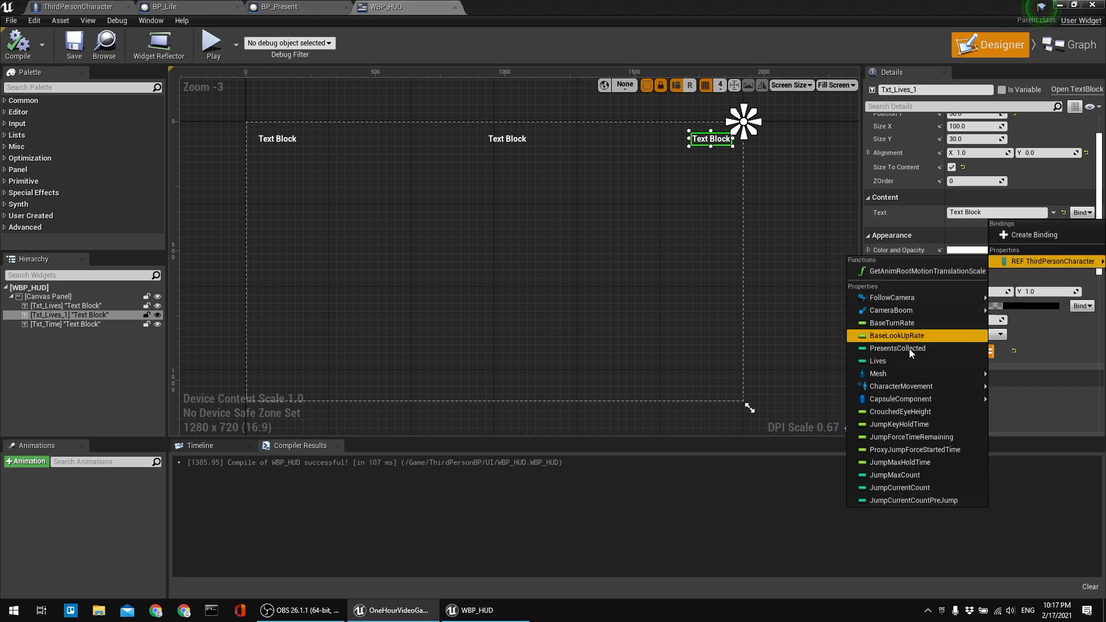
{"action": "left_click", "coordinate": [893, 349]}
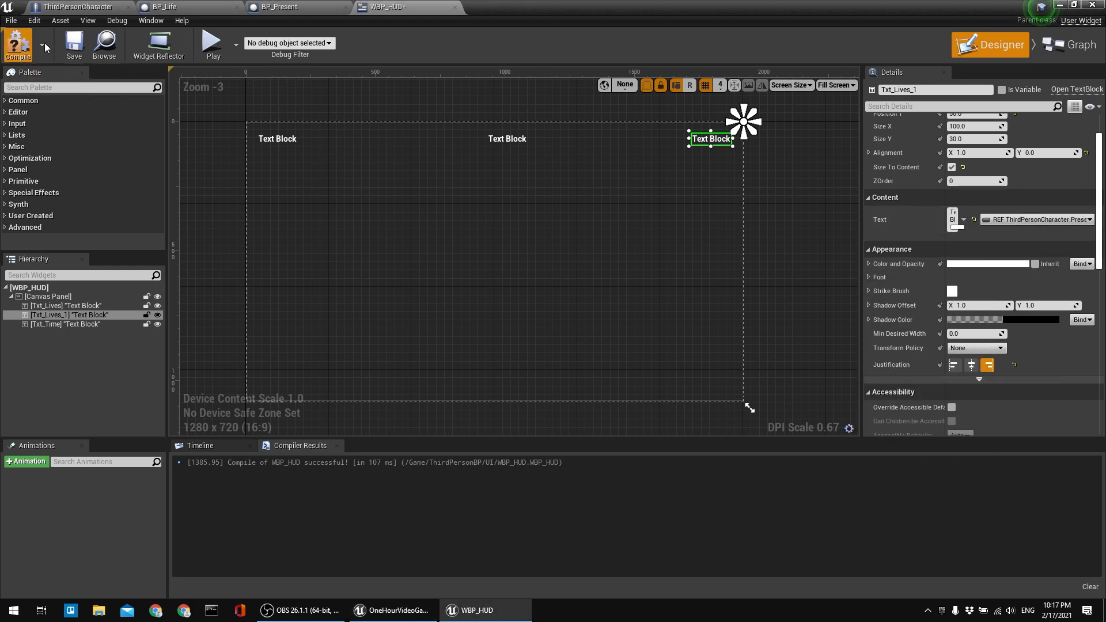
{"action": "left_click", "coordinate": [18, 44]}
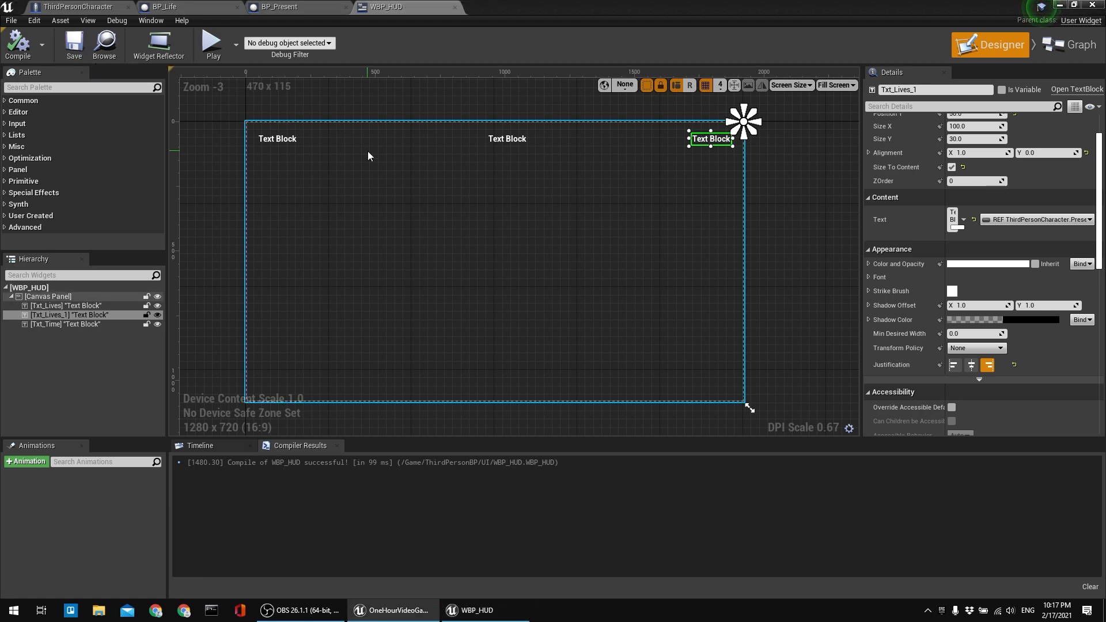
Play the level to check the presents counter in the HUD.
{"action": "left_click", "coordinate": [1059, 5]}
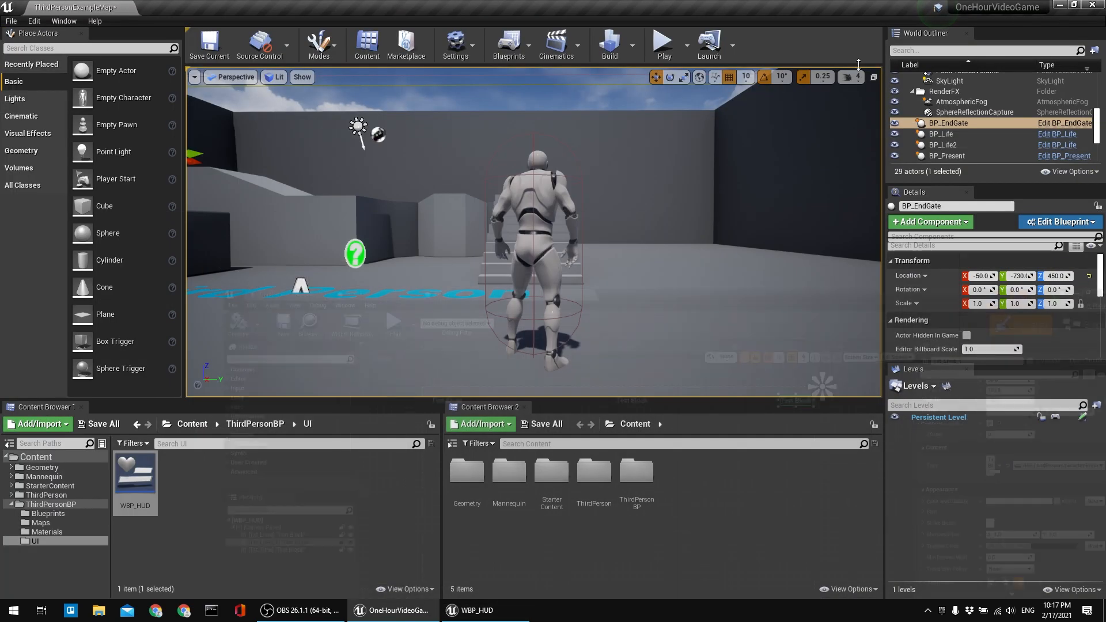
{"action": "left_click", "coordinate": [664, 44]}
{"action": "left_click", "coordinate": [604, 155]}
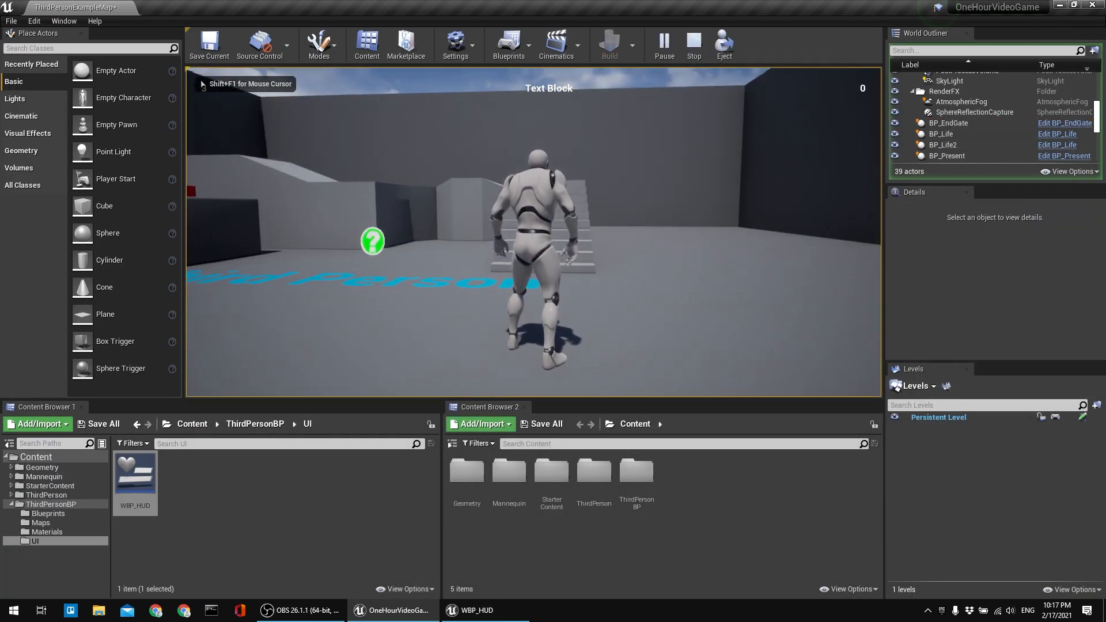
{"action": "key", "text": "w"}
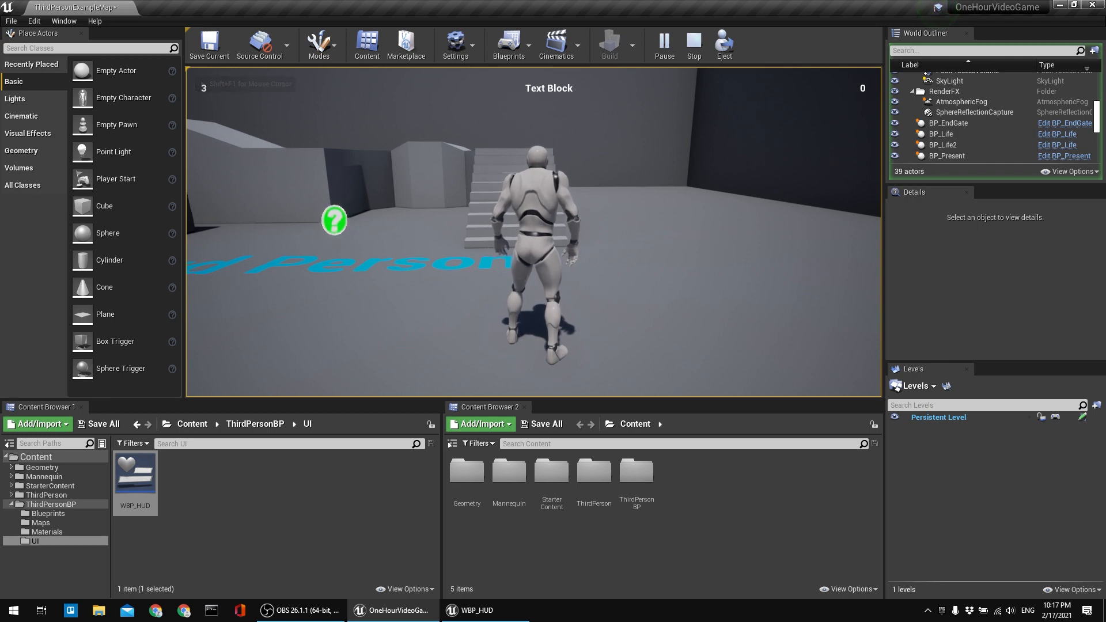
{"action": "key", "text": "Escape"}
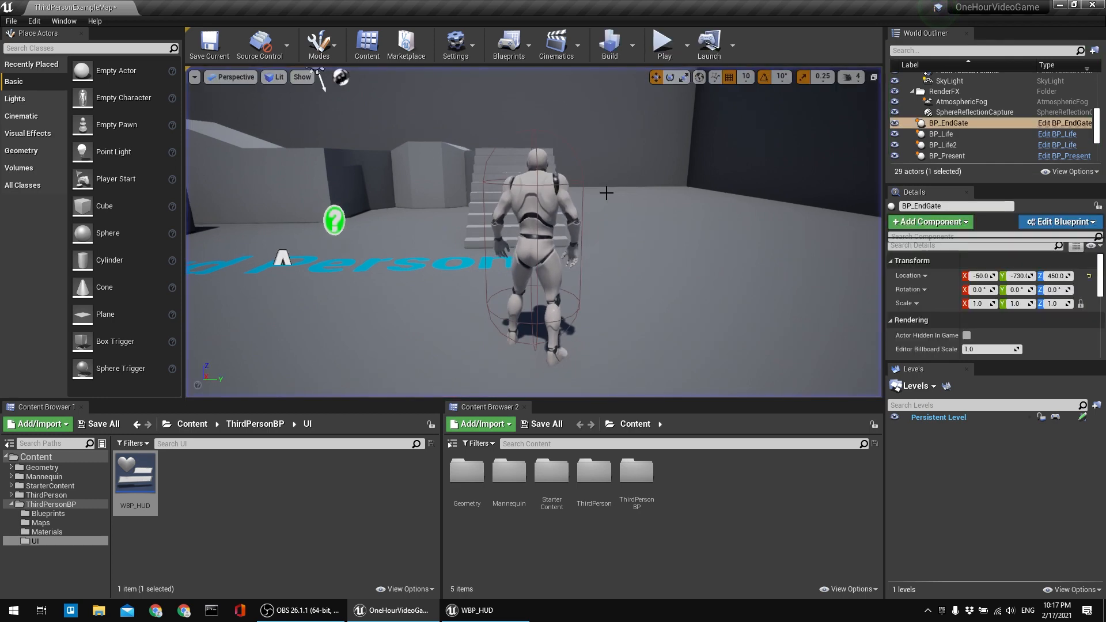
Create a new binding function for the text of Txt_Lives_1 in WBP_HUD, replacing its property binding.
{"action": "left_click", "coordinate": [476, 610]}
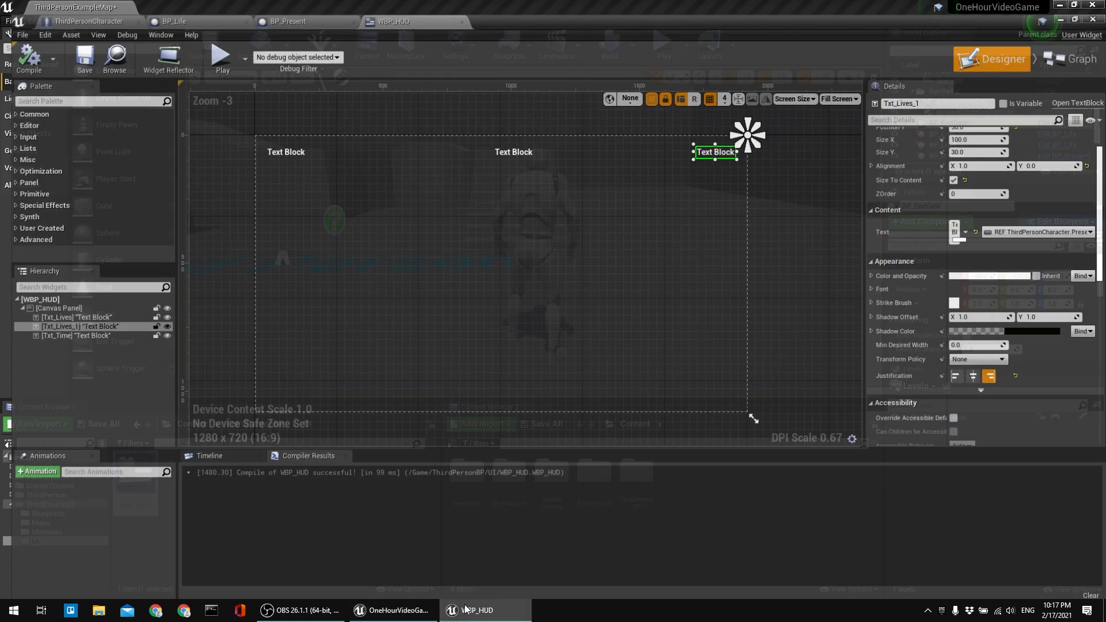
{"action": "scroll", "coordinate": [1009, 247], "scroll_direction": "up", "scroll_amount": 1}
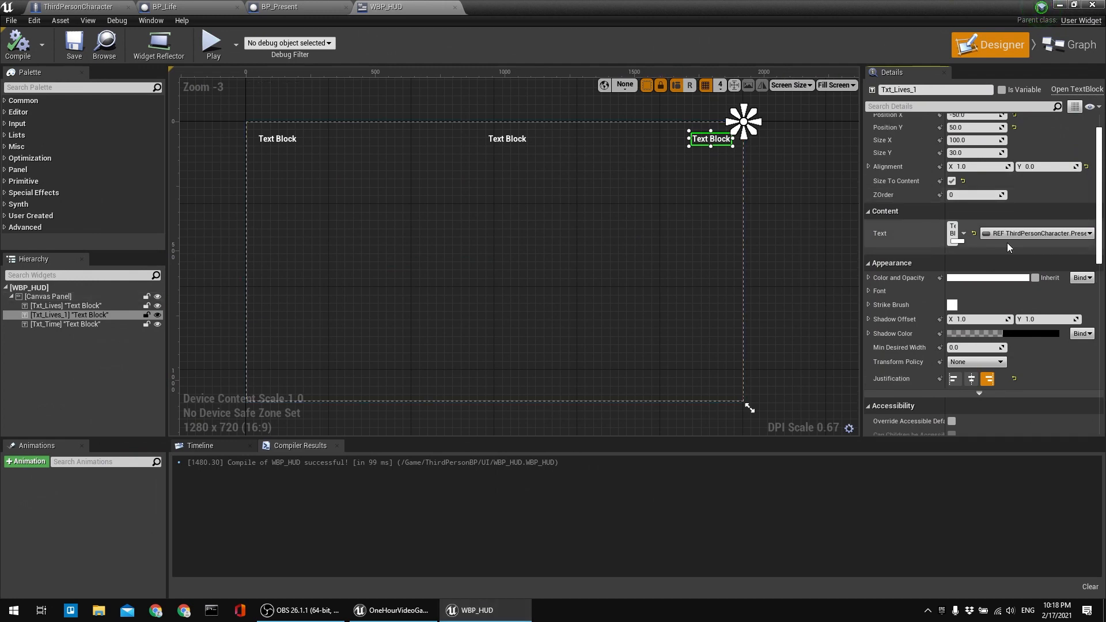
{"action": "left_click", "coordinate": [1006, 236]}
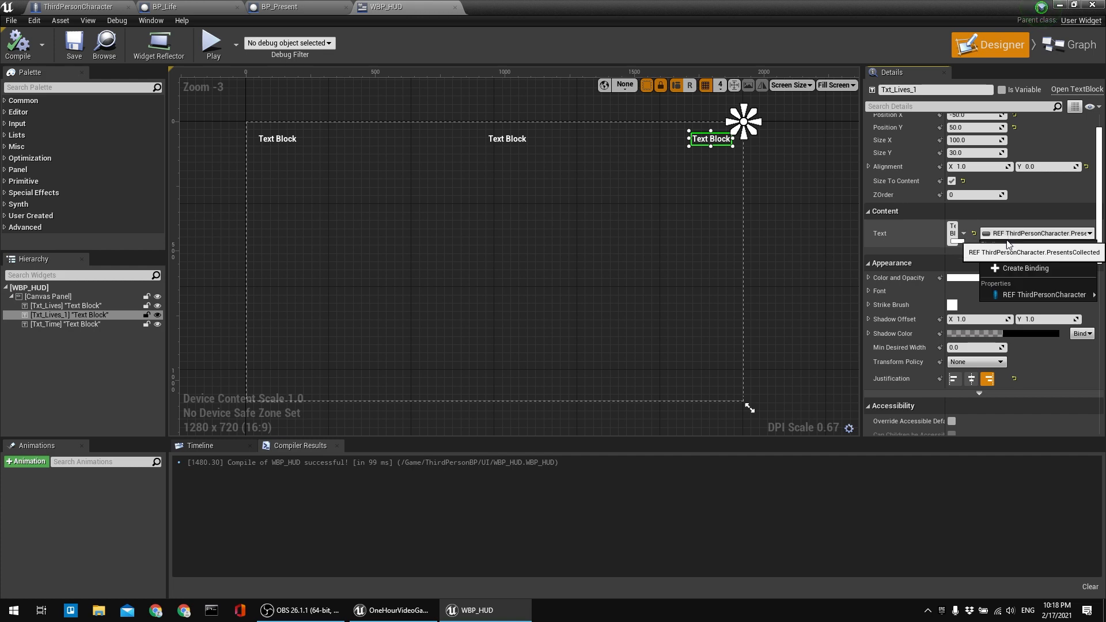
{"action": "left_click", "coordinate": [1018, 267]}
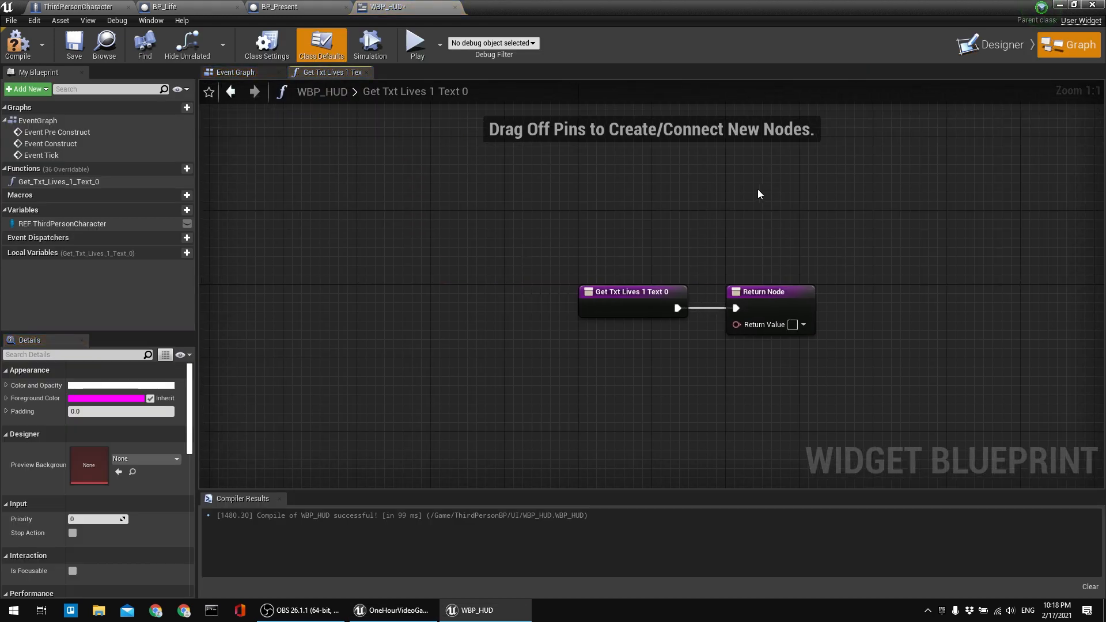
Move the Return Node farther from the Get Txt Lives 1 Text 0 entry node to make room between them.
{"action": "left_click", "coordinate": [272, 6]}
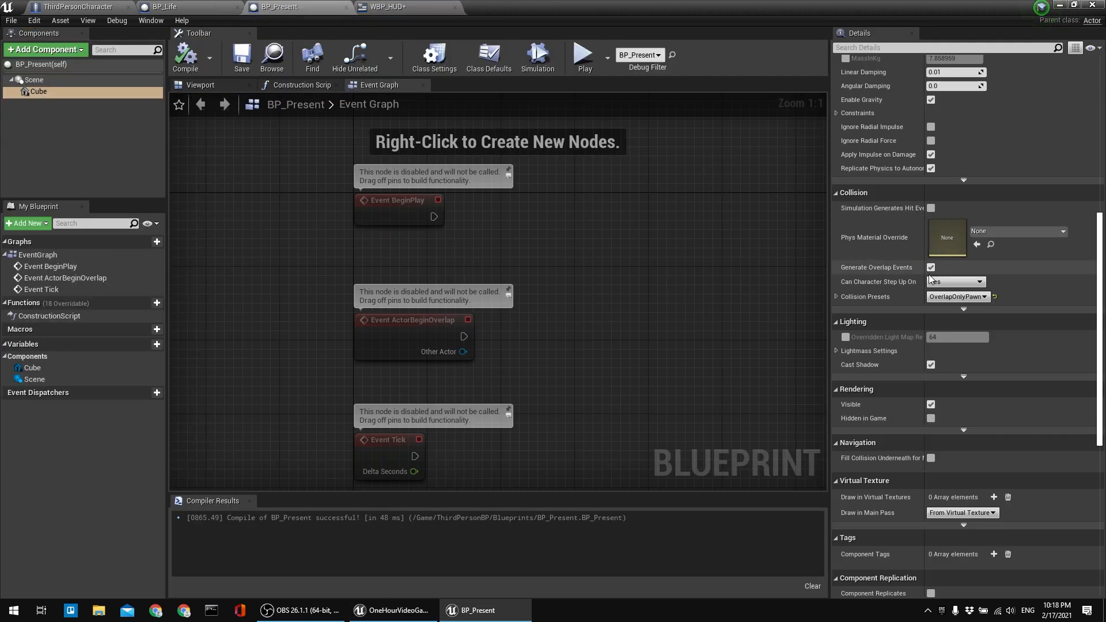
{"action": "left_click", "coordinate": [373, 6]}
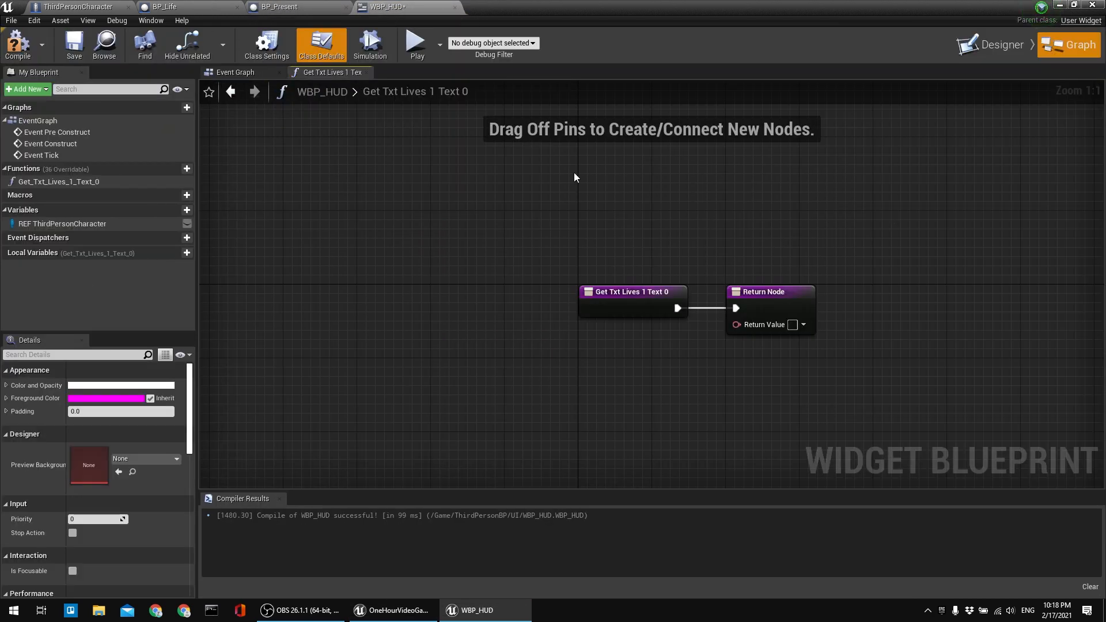
{"action": "right_click_drag", "start_coordinate": [617, 207], "coordinate": [444, 175]}
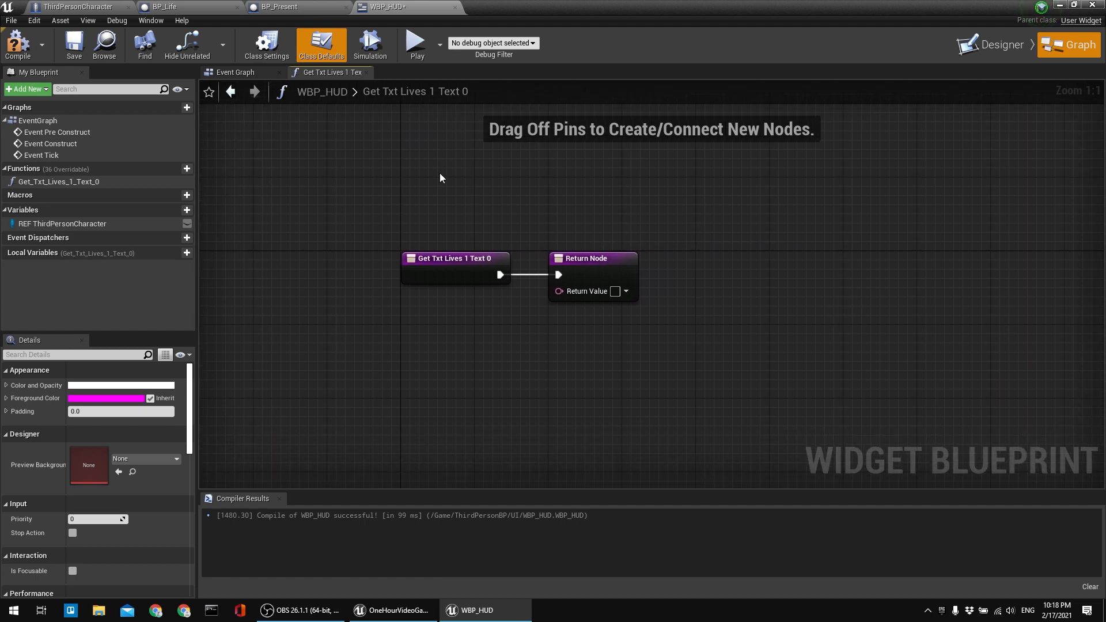
{"action": "right_click_drag", "start_coordinate": [566, 211], "coordinate": [487, 198]}
{"action": "left_click_drag", "start_coordinate": [529, 260], "coordinate": [803, 268]}
{"action": "left_click", "coordinate": [674, 229]}
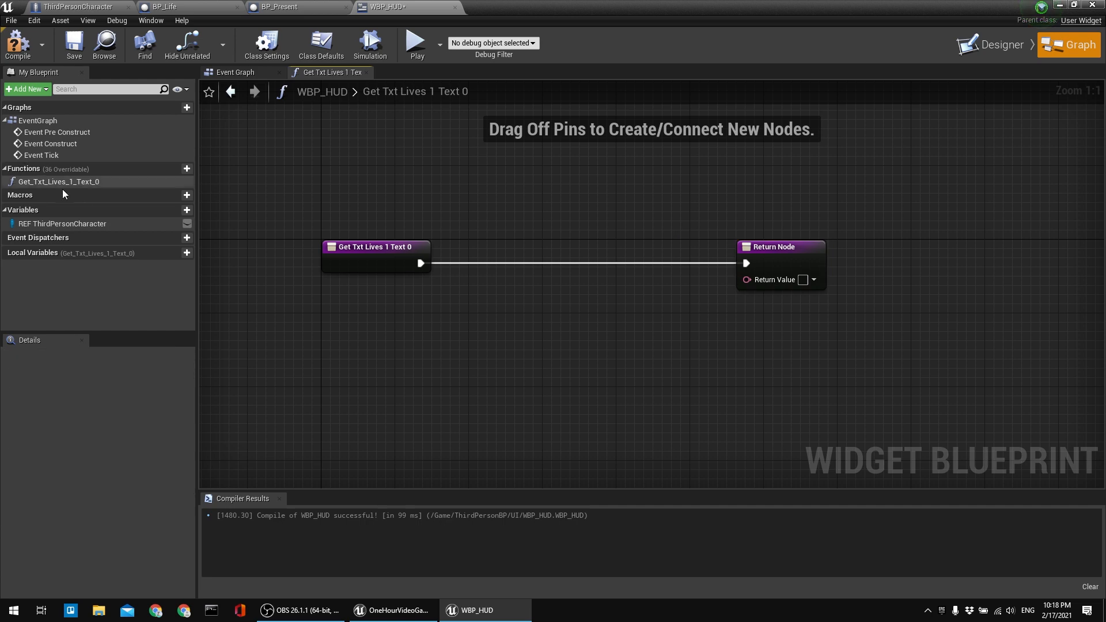
Add a REF ThirdPersonCharacter getter to the Get Txt Lives 1 Text 0 function and get Presents Collected from it.
{"action": "left_click_drag", "start_coordinate": [63, 224], "coordinate": [365, 341]}
{"action": "left_click", "coordinate": [484, 346]}
{"action": "left_click_drag", "start_coordinate": [434, 341], "coordinate": [518, 301]}
{"action": "type", "text": "get preset"}
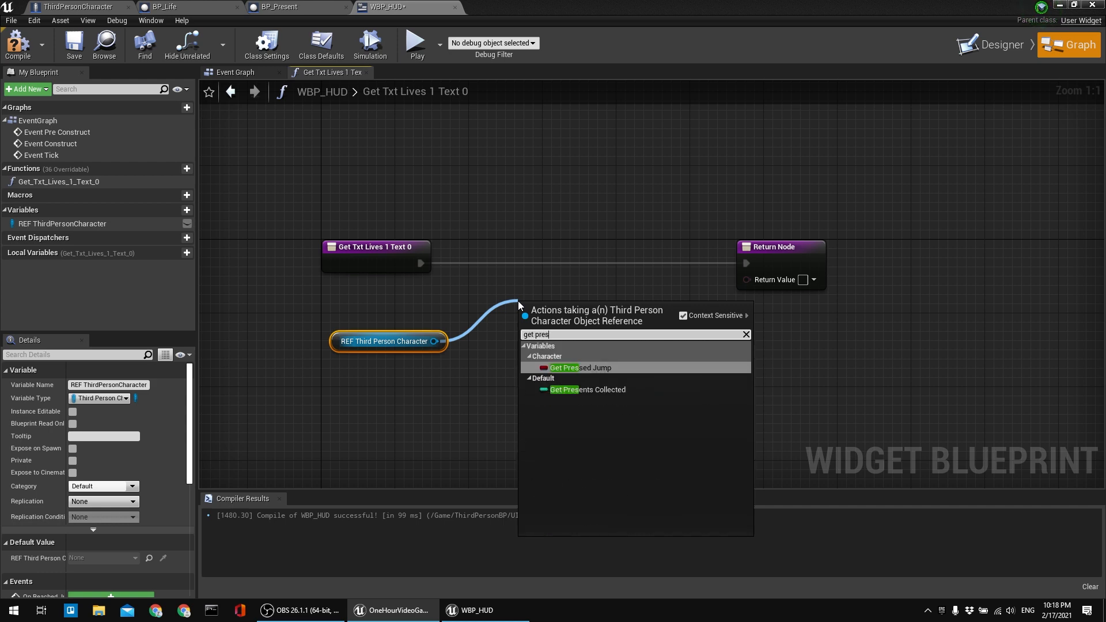
{"action": "key", "text": "Return"}
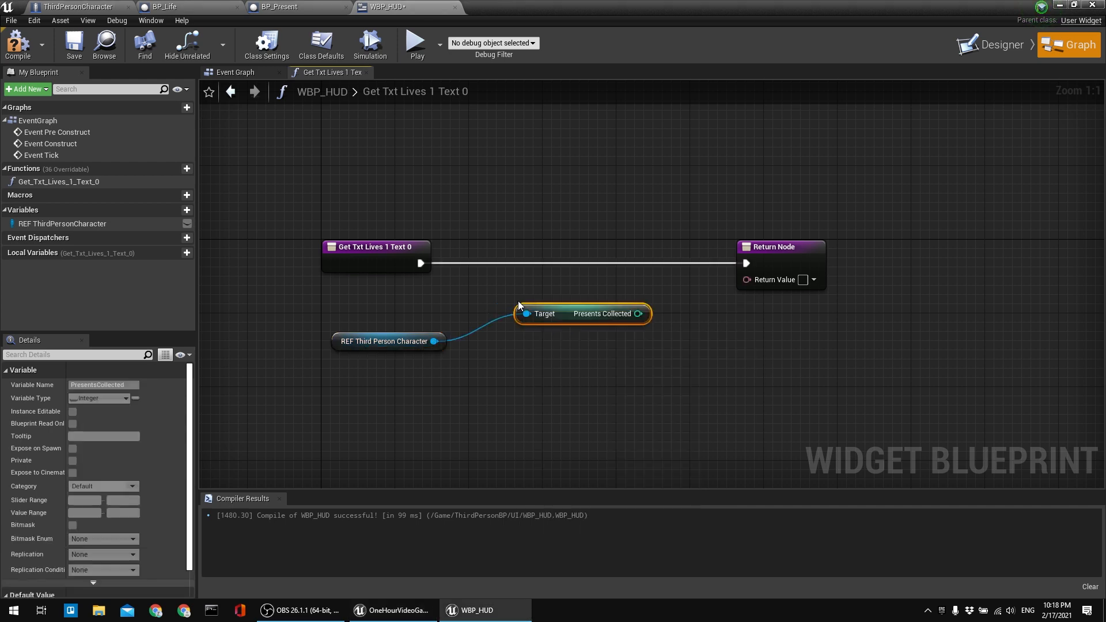
Move the Return Node farther out and line up the Presents Collected getter with the REF Third Person Character node.
{"action": "right_click_drag", "start_coordinate": [715, 228], "coordinate": [672, 214]}
{"action": "left_click_drag", "start_coordinate": [710, 236], "coordinate": [830, 237]}
{"action": "left_click", "coordinate": [761, 230]}
{"action": "left_click_drag", "start_coordinate": [511, 308], "coordinate": [501, 336]}
{"action": "left_click", "coordinate": [585, 267]}
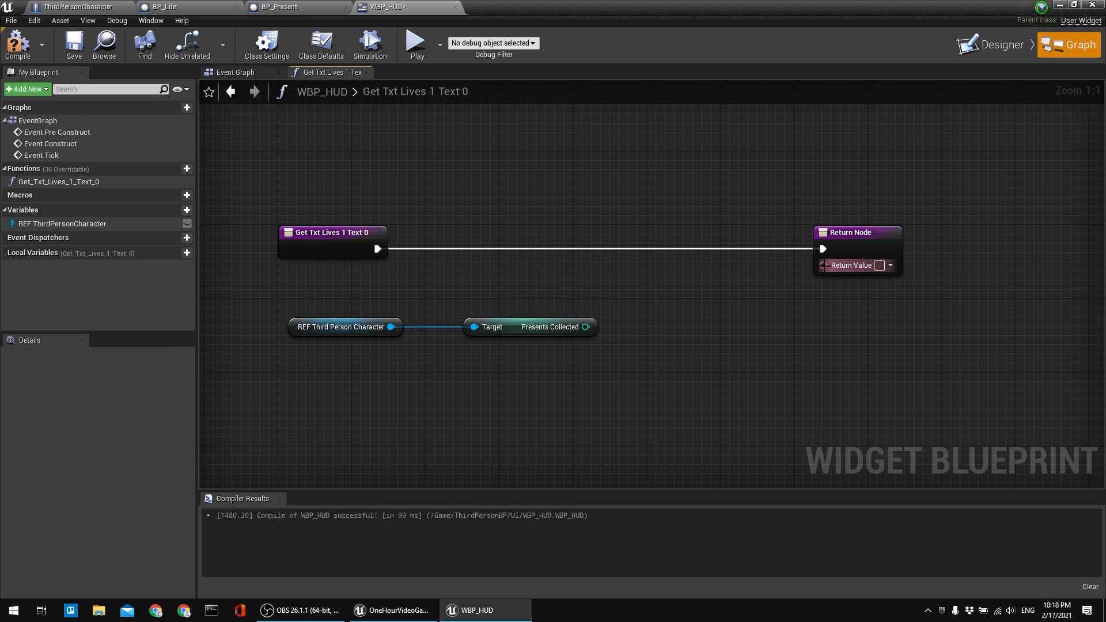
{"action": "left_click_drag", "start_coordinate": [824, 265], "coordinate": [679, 324]}
{"action": "type", "text": "appe"}
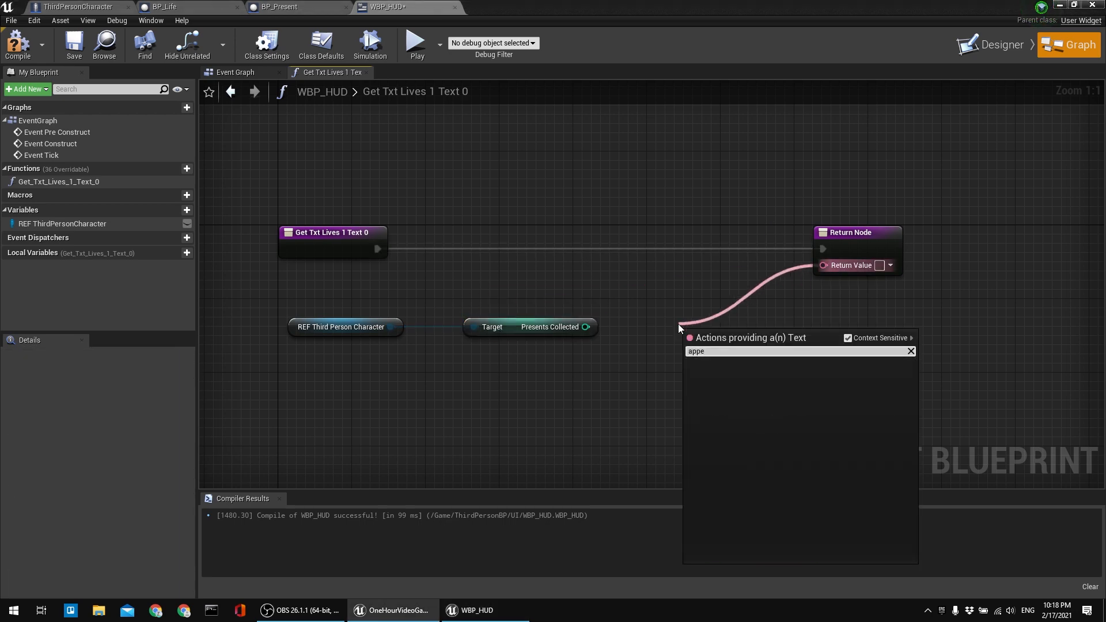
{"action": "left_click", "coordinate": [584, 285]}
Add a string Append node between Presents Collected and the Return Node, with its A input set to "Presents:".
{"action": "right_click", "coordinate": [584, 285]}
{"action": "type", "text": "append"}
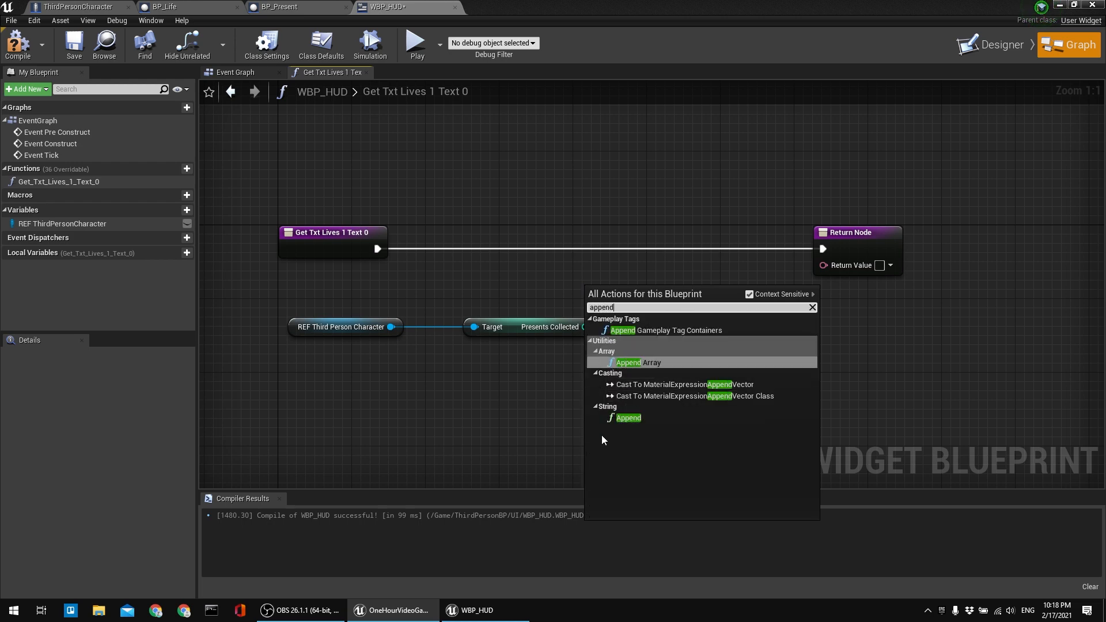
{"action": "left_click", "coordinate": [625, 418]}
{"action": "left_click_drag", "start_coordinate": [629, 286], "coordinate": [680, 283]}
{"action": "left_click", "coordinate": [668, 306]}
{"action": "type", "text": "Pres"}
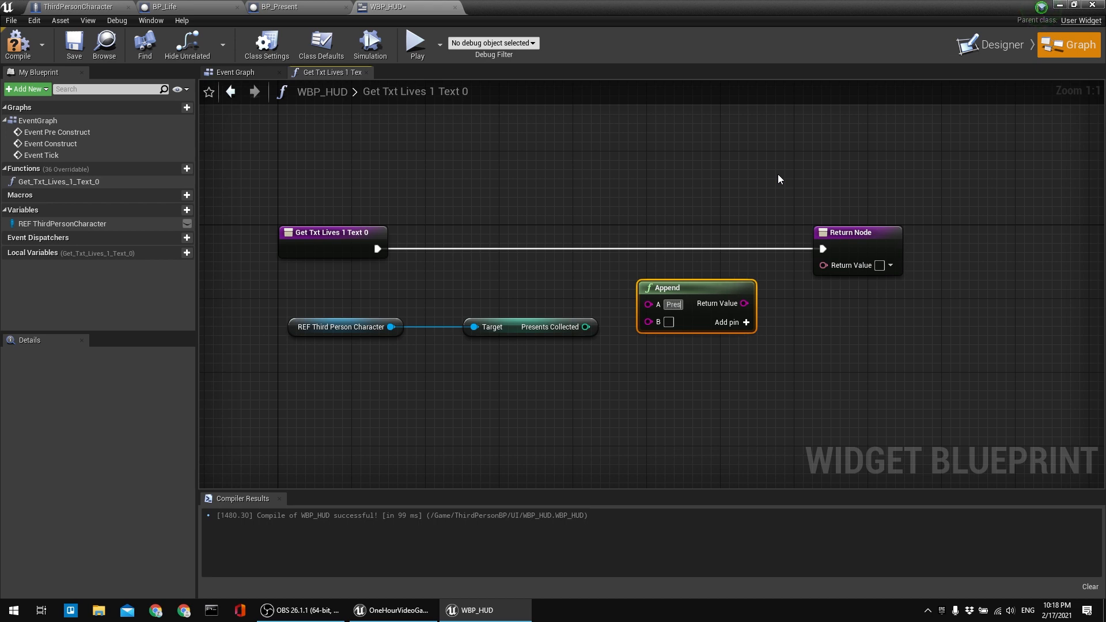
{"action": "type", "text": "ents:"}
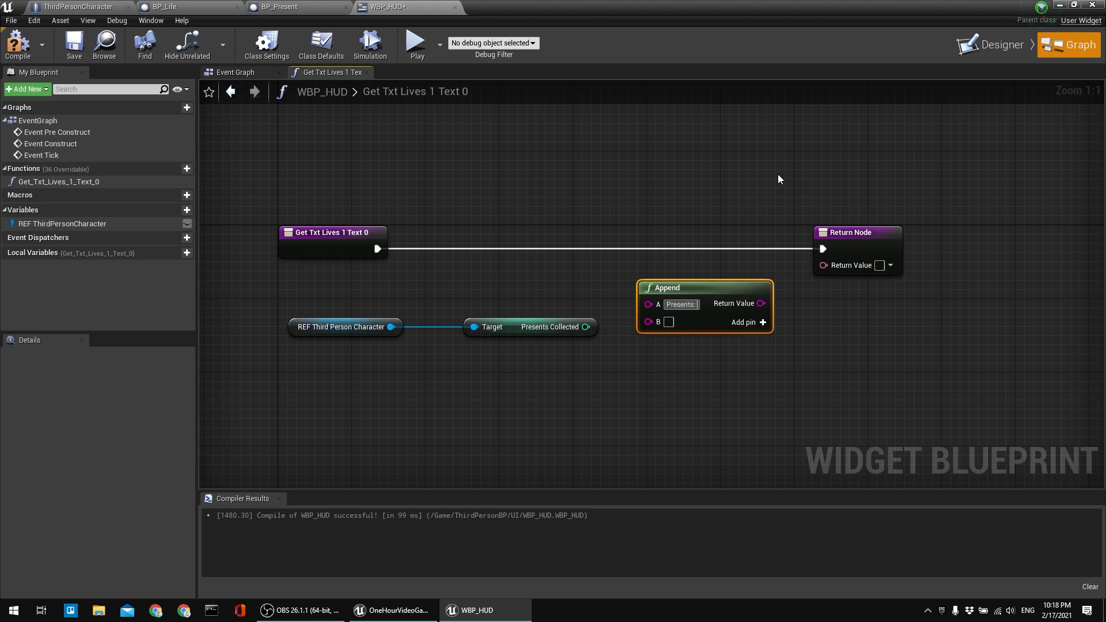
{"action": "left_click", "coordinate": [599, 294]}
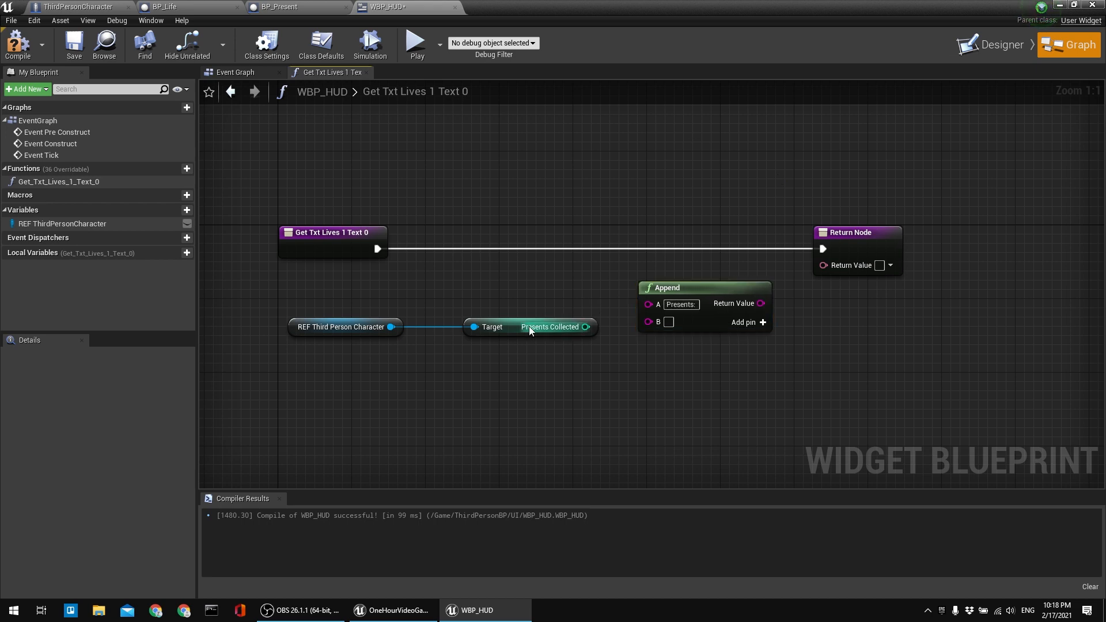
Connect Presents Collected to the Append node's B input through a string conversion, and move the Return Node farther out.
{"action": "left_click_drag", "start_coordinate": [529, 327], "coordinate": [714, 297]}
{"action": "left_click", "coordinate": [552, 337]}
{"action": "left_click_drag", "start_coordinate": [825, 233], "coordinate": [878, 233]}
{"action": "left_click", "coordinate": [789, 356]}
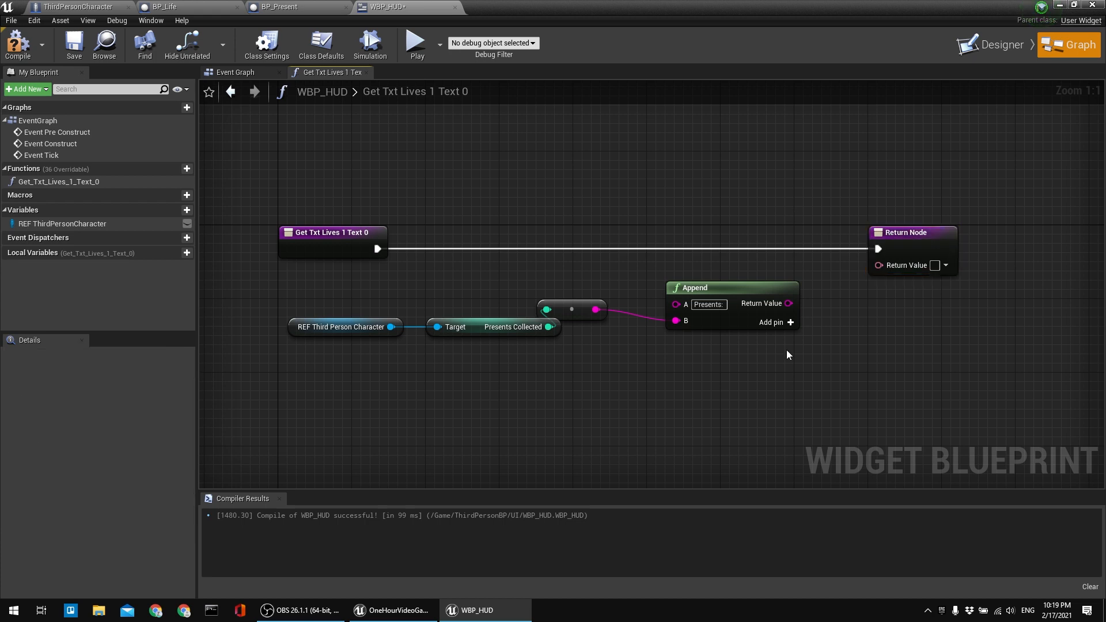
Connect the Append result to the Return Node's Return Value through a ToText conversion, tidy the nodes, and compile and save WBP_HUD.
{"action": "left_click_drag", "start_coordinate": [788, 304], "coordinate": [974, 238]}
{"action": "left_click_drag", "start_coordinate": [795, 263], "coordinate": [859, 272]}
{"action": "left_click_drag", "start_coordinate": [569, 310], "coordinate": [609, 328]}
{"action": "left_click", "coordinate": [17, 45]}
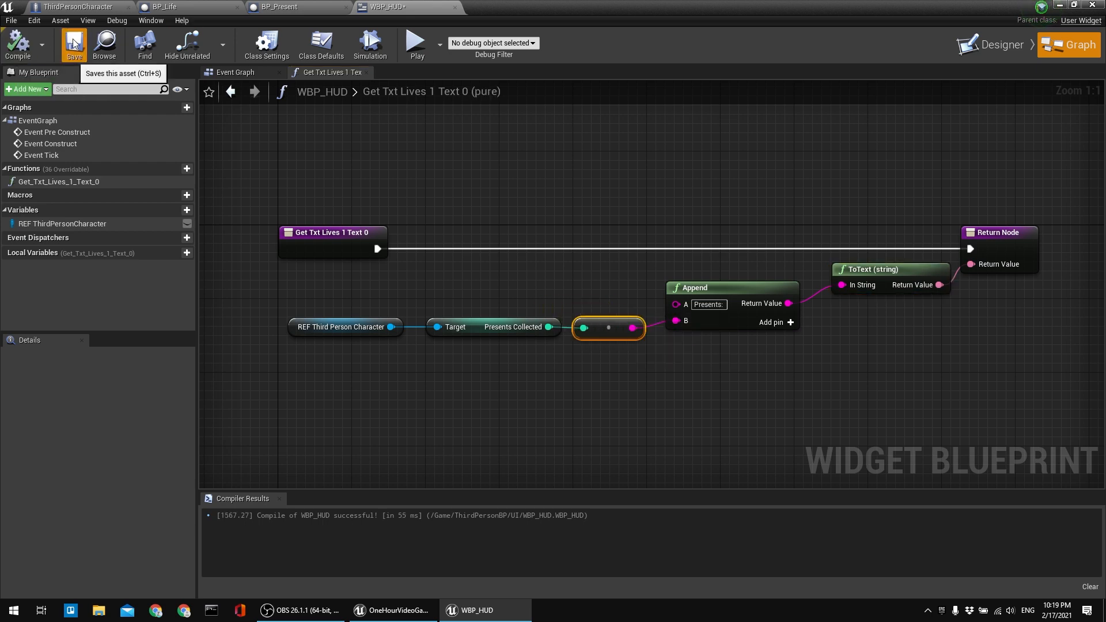
{"action": "left_click", "coordinate": [74, 45]}
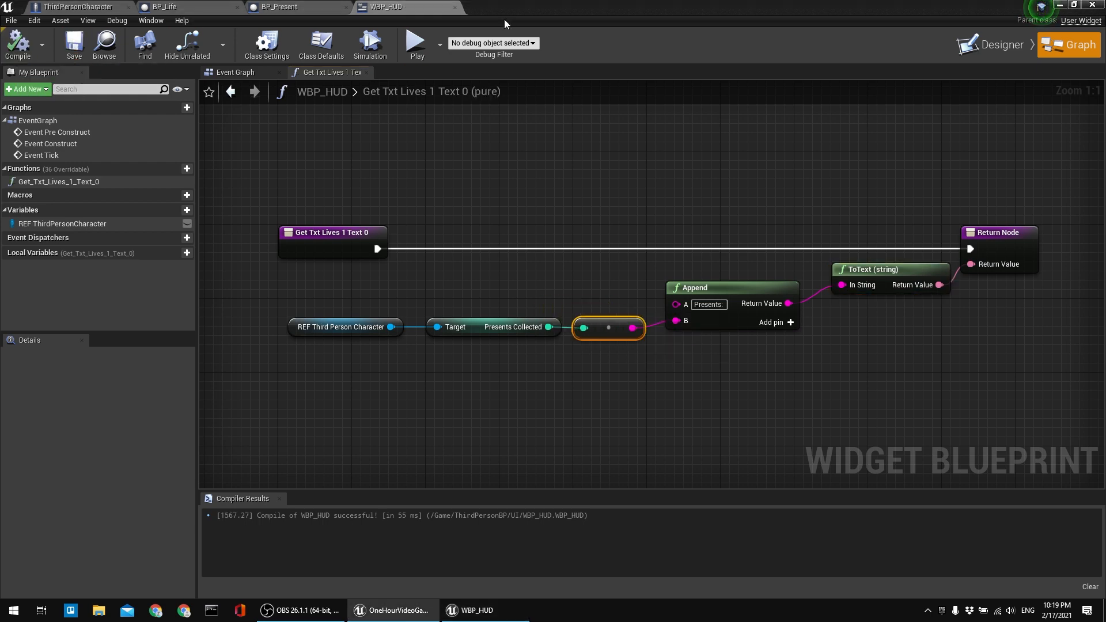
Create a binding function for the Color and Opacity of Txt_Lives and move its Return Node away from the entry node.
{"action": "left_click", "coordinate": [1011, 47]}
{"action": "right_click_drag", "start_coordinate": [830, 196], "coordinate": [766, 197]}
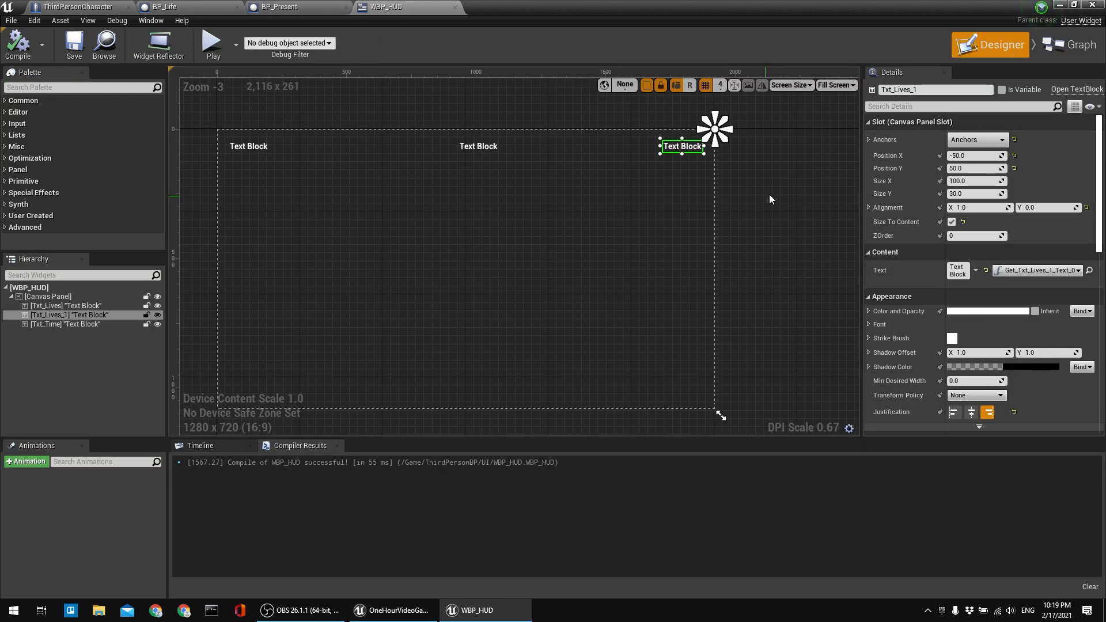
{"action": "left_click", "coordinate": [67, 305]}
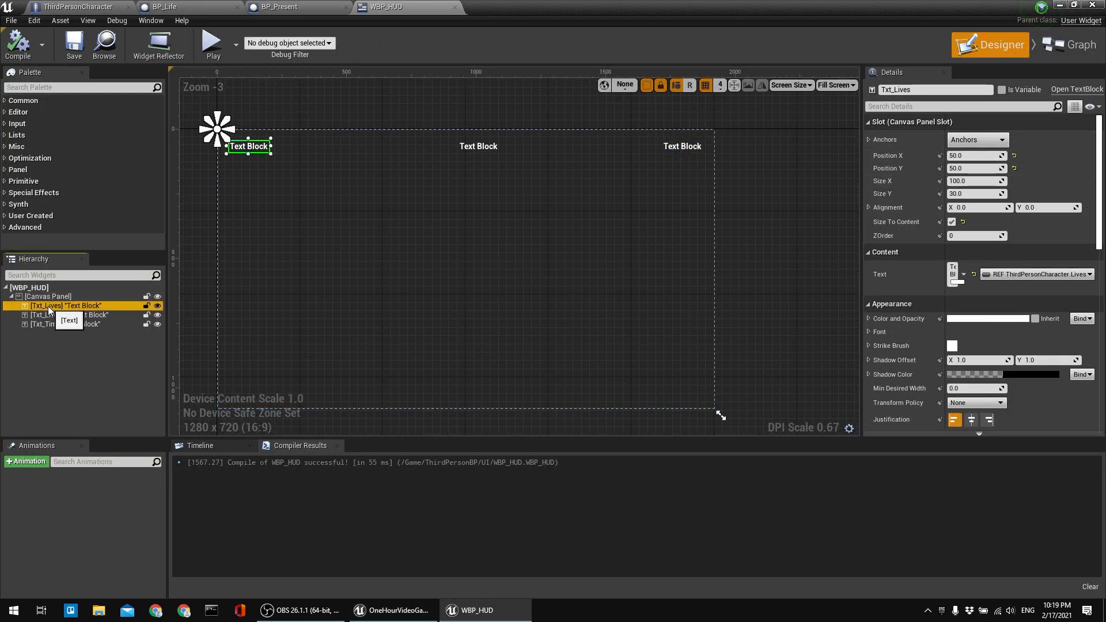
{"action": "scroll", "coordinate": [1046, 305], "scroll_direction": "down", "scroll_amount": 1}
{"action": "left_click", "coordinate": [1083, 303]}
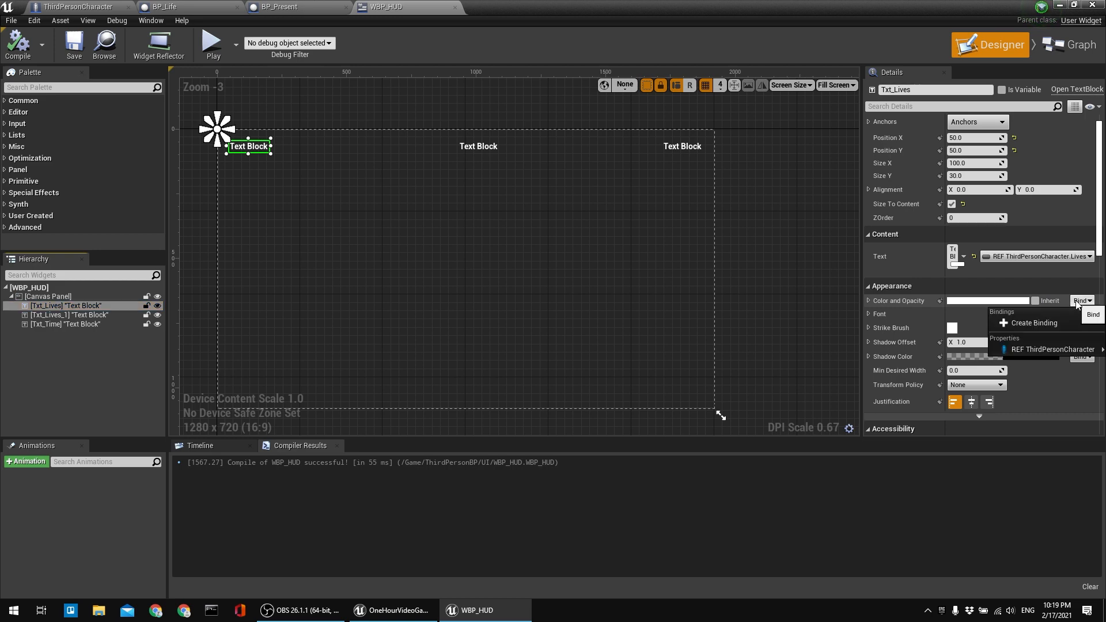
{"action": "left_click", "coordinate": [1049, 323]}
{"action": "right_click_drag", "start_coordinate": [720, 249], "coordinate": [609, 252]}
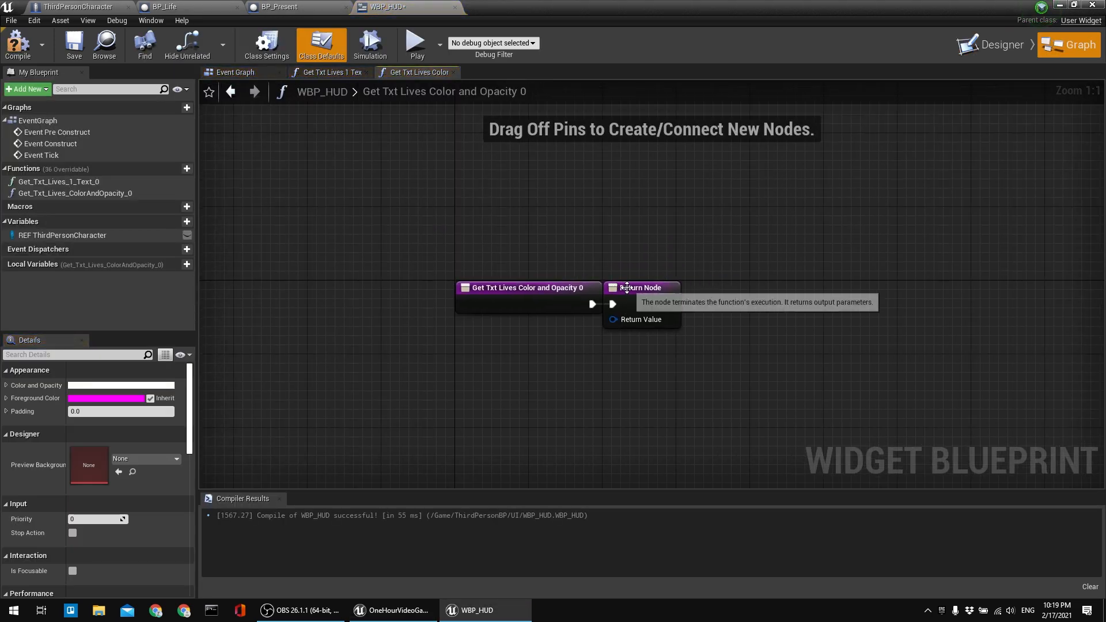
{"action": "left_click_drag", "start_coordinate": [625, 290], "coordinate": [910, 291]}
{"action": "left_click", "coordinate": [414, 128]}
Copy all nodes except the entry and Return Node from Get Txt Lives 1 Text 0 into the Get Txt Lives Color and Opacity 0 function.
{"action": "left_click", "coordinate": [320, 72]}
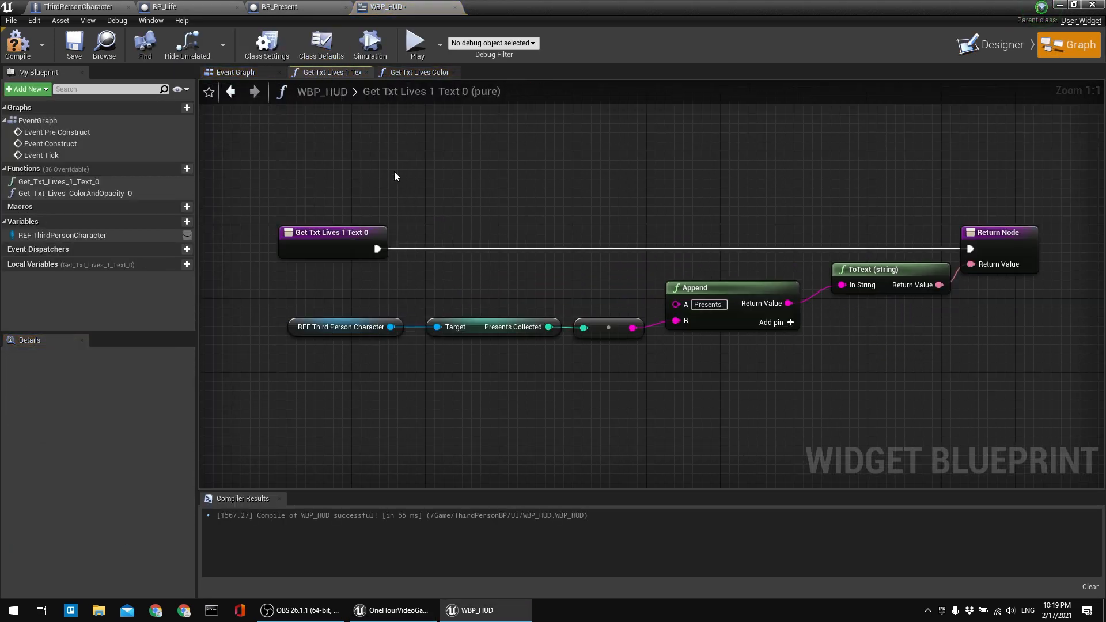
{"action": "right_click_drag", "start_coordinate": [367, 199], "coordinate": [367, 148]}
{"action": "left_click_drag", "start_coordinate": [339, 128], "coordinate": [1032, 380]}
{"action": "left_click", "coordinate": [1004, 195], "text": "ctrl"}
{"action": "left_click", "coordinate": [369, 185], "text": "ctrl"}
{"action": "left_click", "coordinate": [460, 133]}
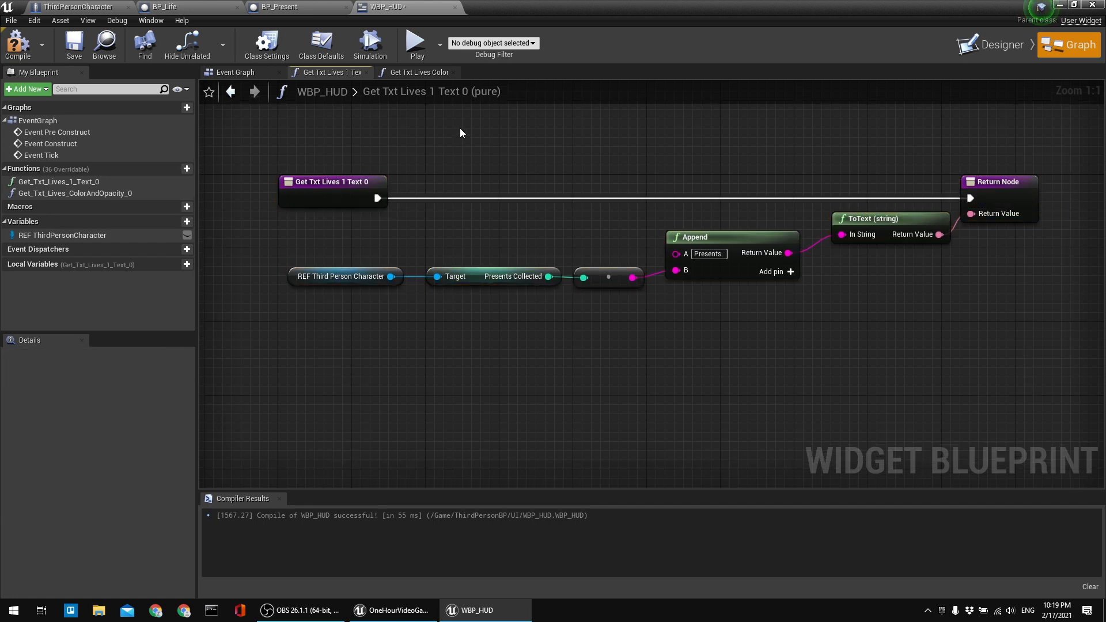
{"action": "left_click", "coordinate": [416, 74]}
{"action": "key", "text": "ctrl+v"}
{"action": "left_click_drag", "start_coordinate": [464, 312], "coordinate": [501, 321]}
{"action": "left_click", "coordinate": [415, 314]}
Replace the copied Presents Collected getter with Lives from REF Third Person Character, feeding the string conversion node.
{"action": "left_click_drag", "start_coordinate": [370, 331], "coordinate": [392, 358]}
{"action": "type", "text": "get "}
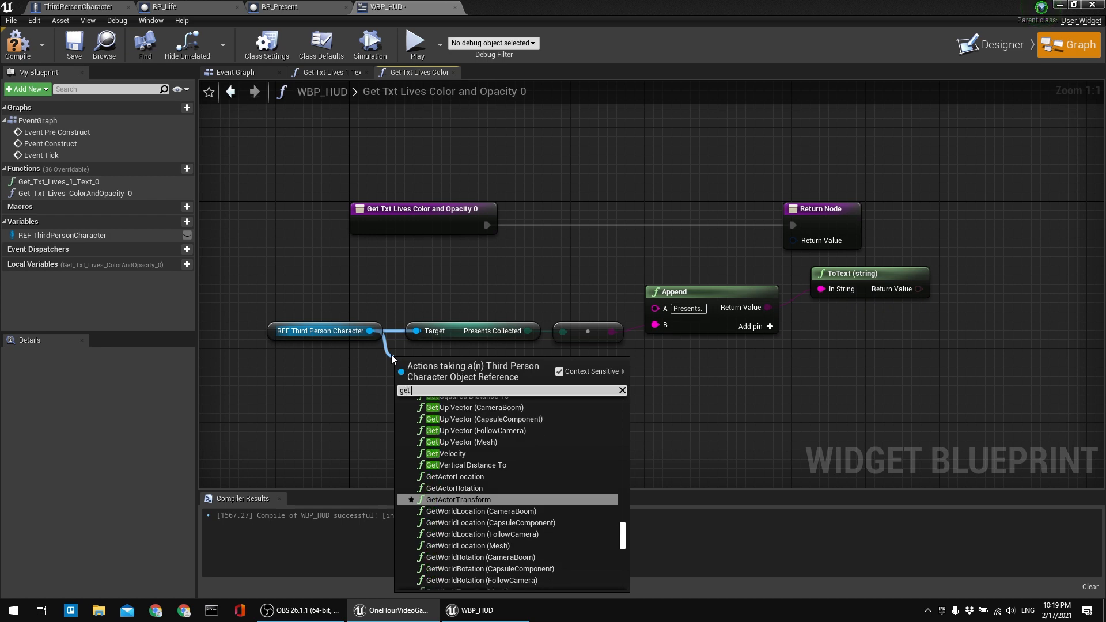
{"action": "type", "text": "live"}
{"action": "key", "text": "Return"}
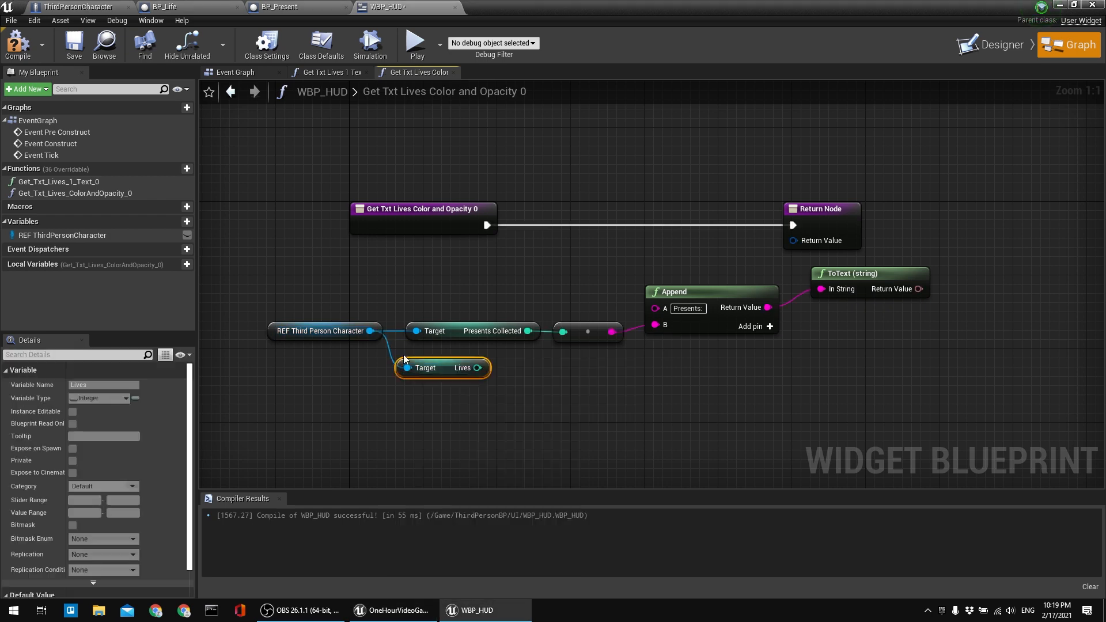
{"action": "left_click_drag", "start_coordinate": [478, 368], "coordinate": [563, 332]}
{"action": "left_click", "coordinate": [468, 330]}
{"action": "key", "text": "Delete"}
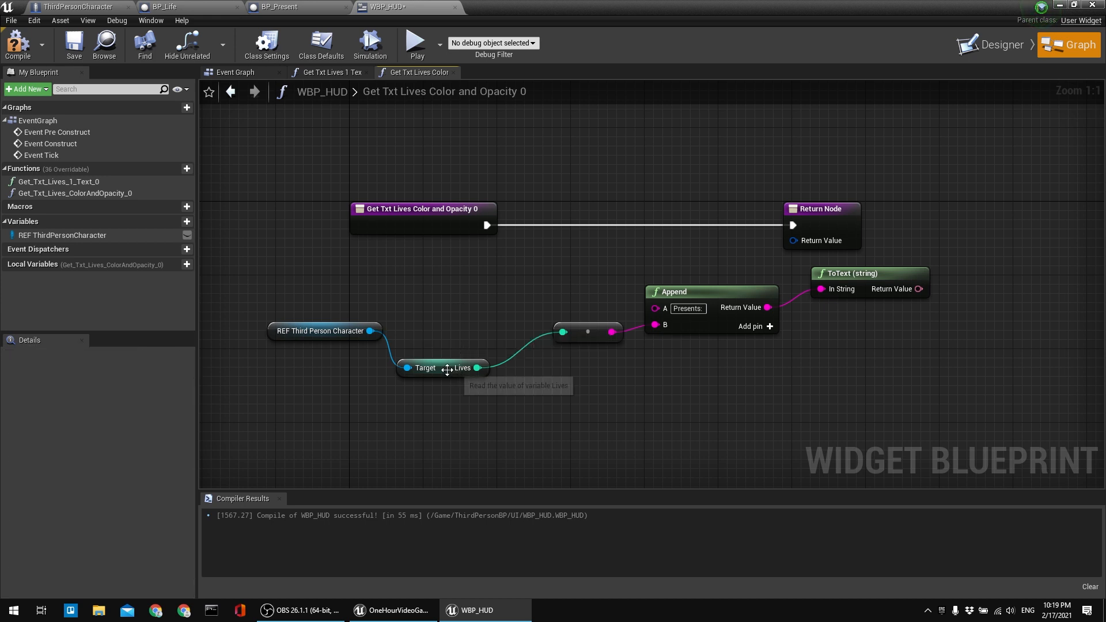
{"action": "left_click_drag", "start_coordinate": [448, 370], "coordinate": [475, 324]}
Try to connect the ToText result to the Color and Opacity function's Return Value, and move its Return Node farther out.
{"action": "left_click", "coordinate": [738, 281]}
{"action": "left_click_drag", "start_coordinate": [920, 289], "coordinate": [772, 256]}
{"action": "left_click", "coordinate": [729, 270]}
{"action": "right_click_drag", "start_coordinate": [770, 307], "coordinate": [702, 276]}
{"action": "left_click_drag", "start_coordinate": [689, 212], "coordinate": [873, 215]}
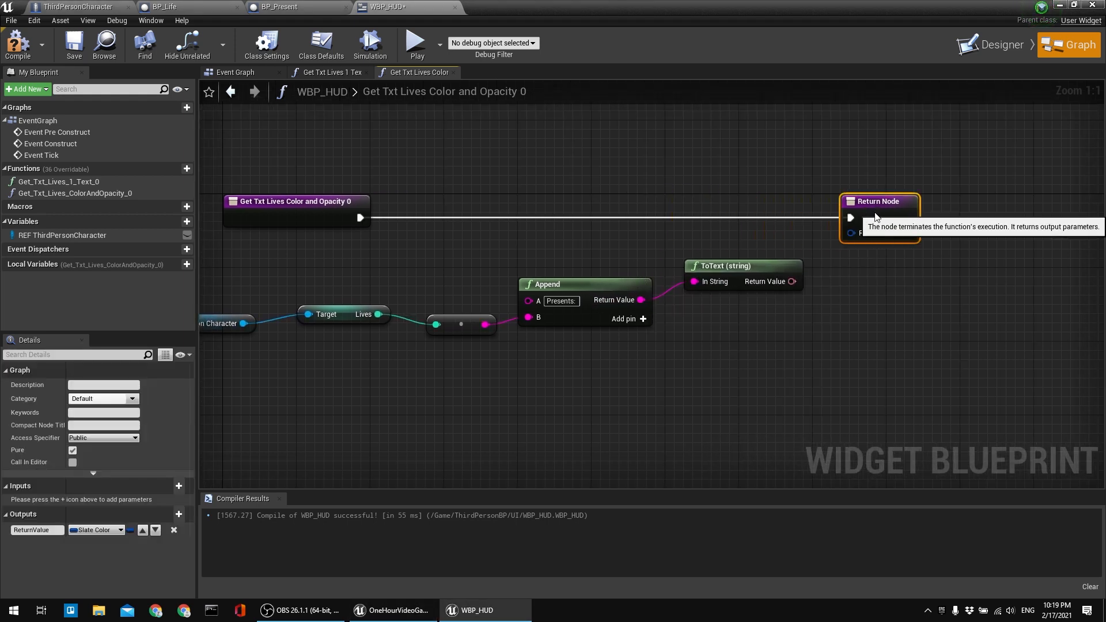
{"action": "left_click", "coordinate": [725, 172]}
{"action": "right_click_drag", "start_coordinate": [691, 170], "coordinate": [748, 201]}
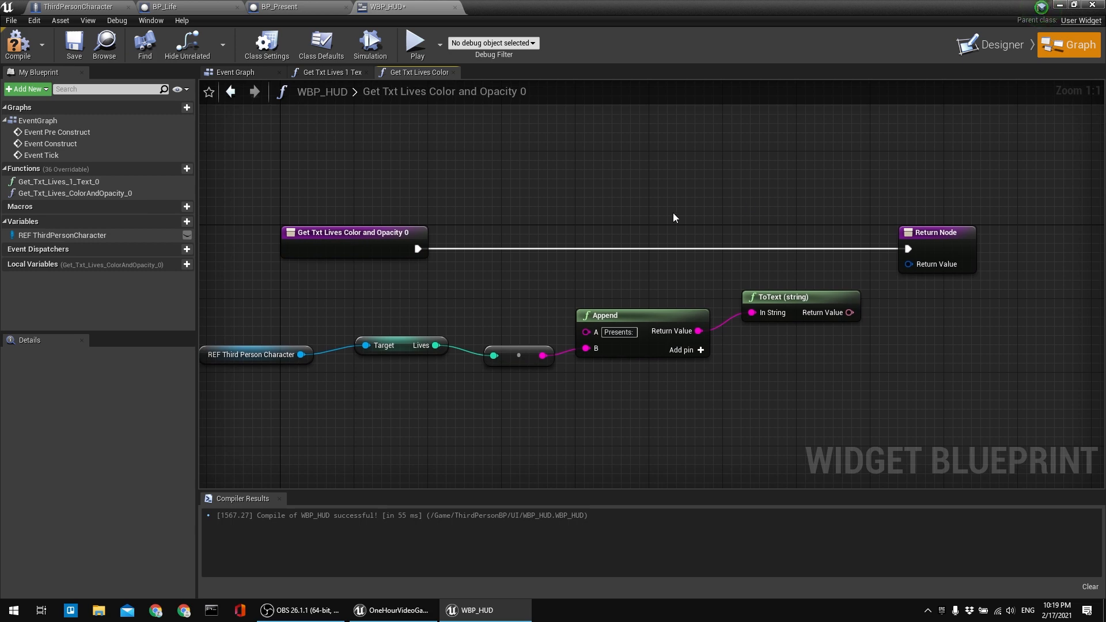
Remove the Color and Opacity binding from Txt_Lives in the WBP_HUD designer.
{"action": "left_click", "coordinate": [1000, 50]}
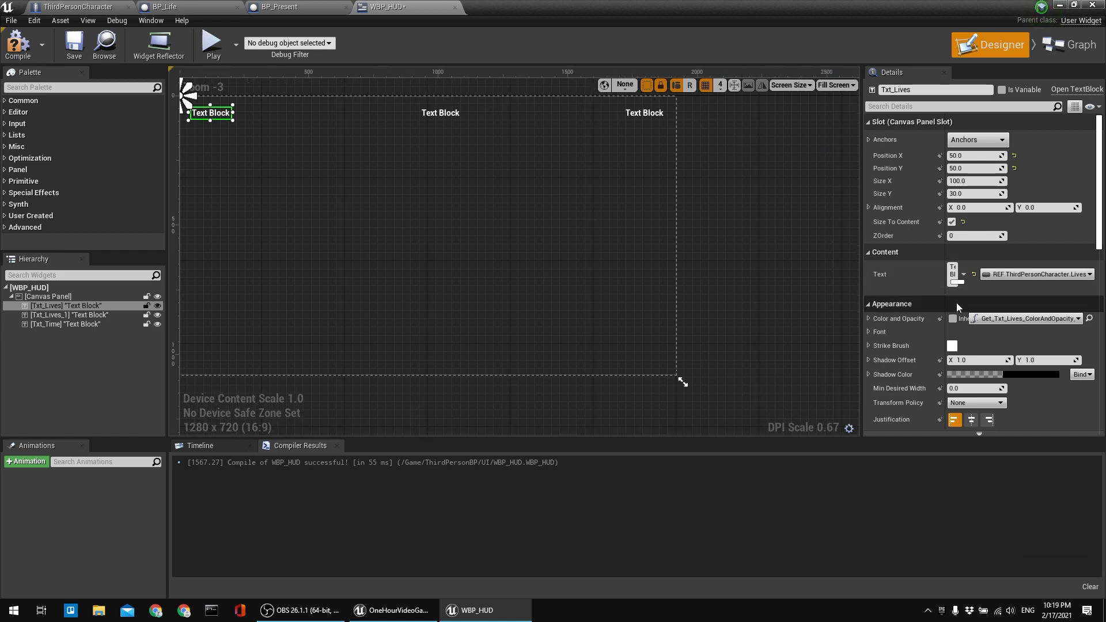
{"action": "left_click", "coordinate": [1077, 319]}
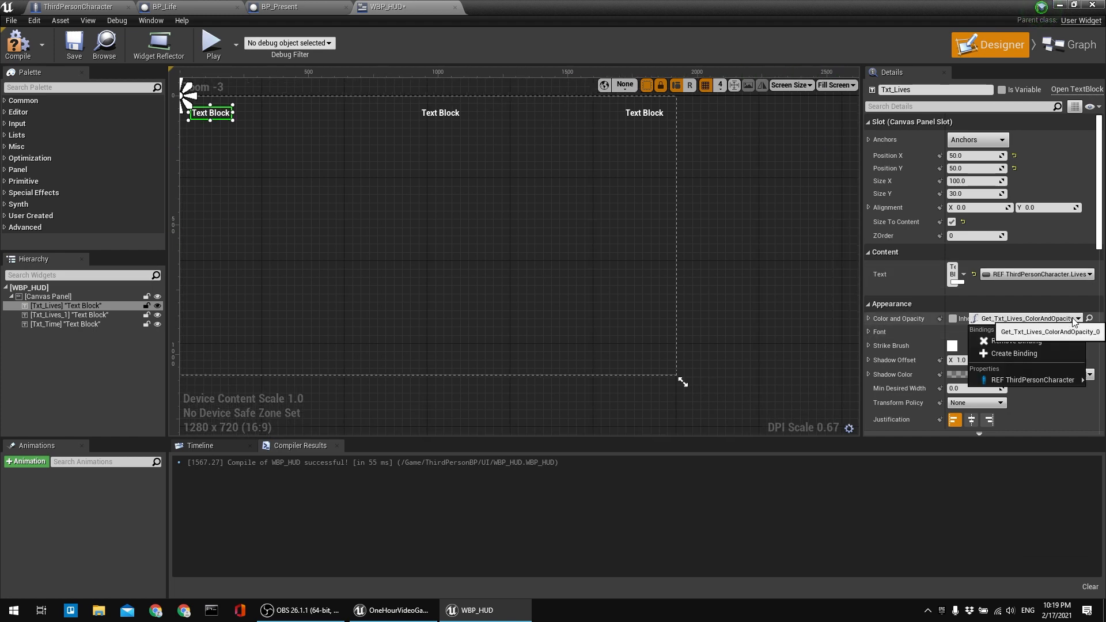
{"action": "left_click", "coordinate": [1013, 342]}
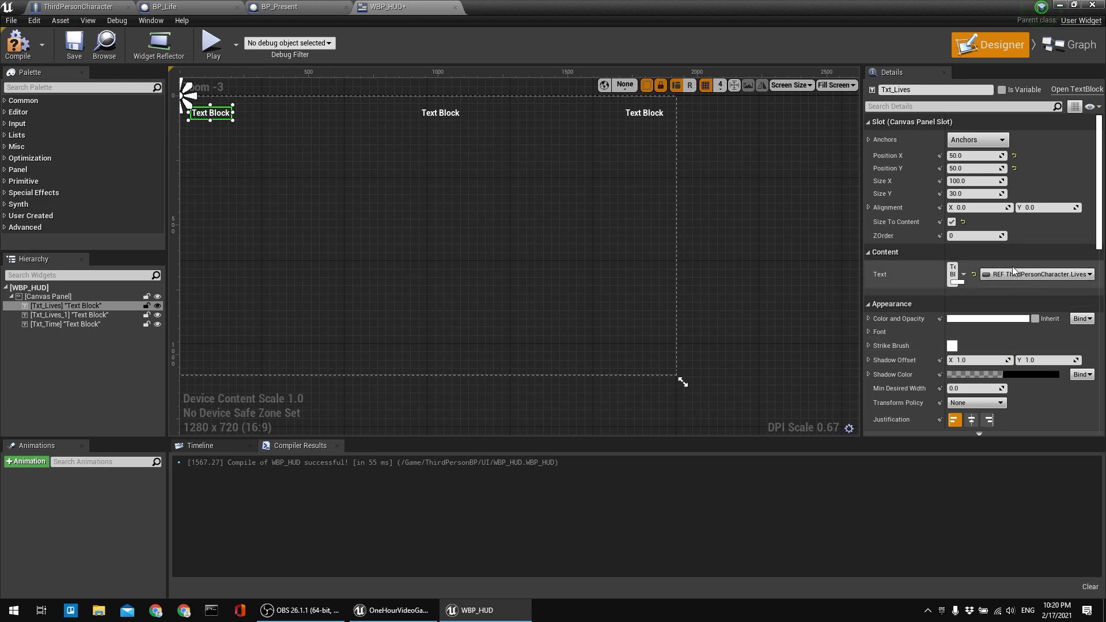
Bind the text of Txt_Lives to the existing Get_Txt_Lives_1_Text_0 function.
{"action": "left_click", "coordinate": [1035, 277]}
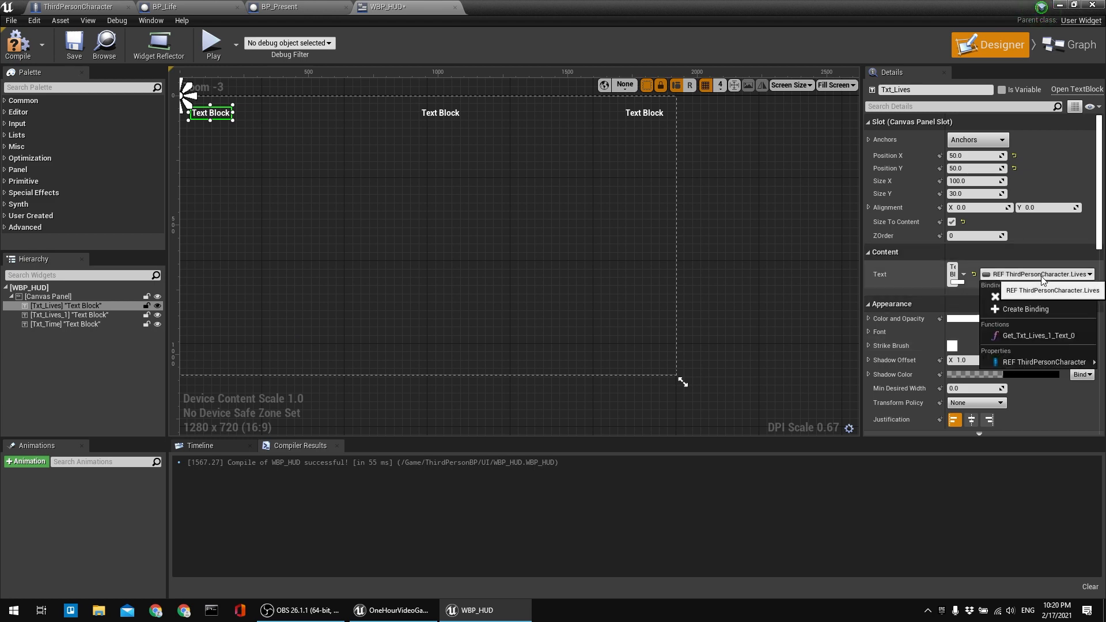
{"action": "left_click", "coordinate": [1025, 336]}
{"action": "scroll", "coordinate": [1055, 280], "scroll_direction": "down", "scroll_amount": 4}
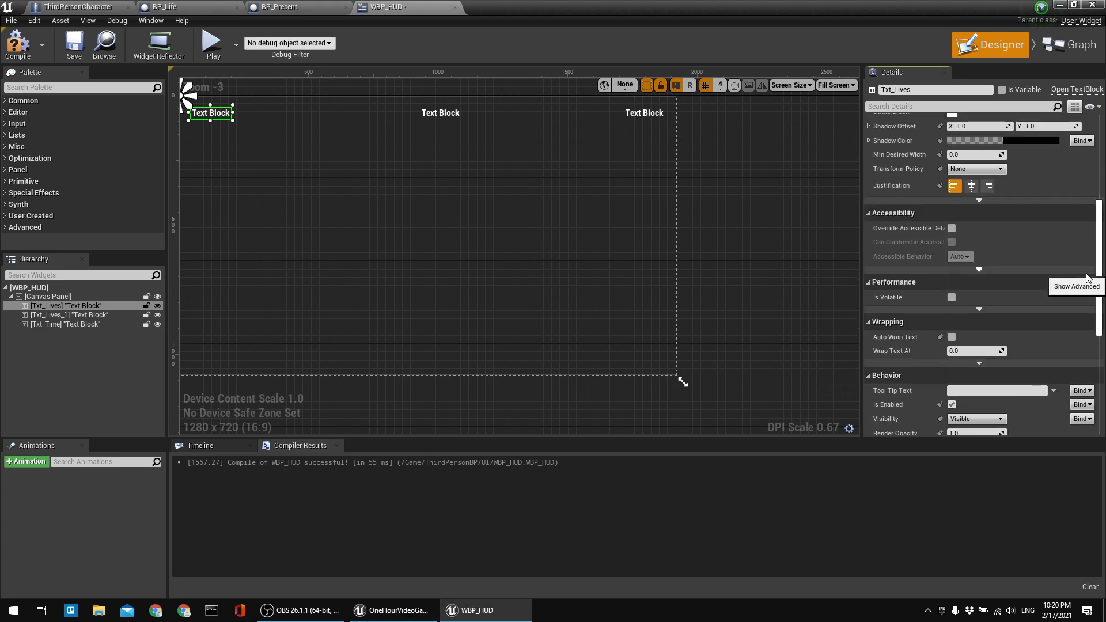
{"action": "scroll", "coordinate": [1071, 202], "scroll_direction": "up", "scroll_amount": 3}
{"action": "scroll", "coordinate": [1072, 213], "scroll_direction": "up", "scroll_amount": 1}
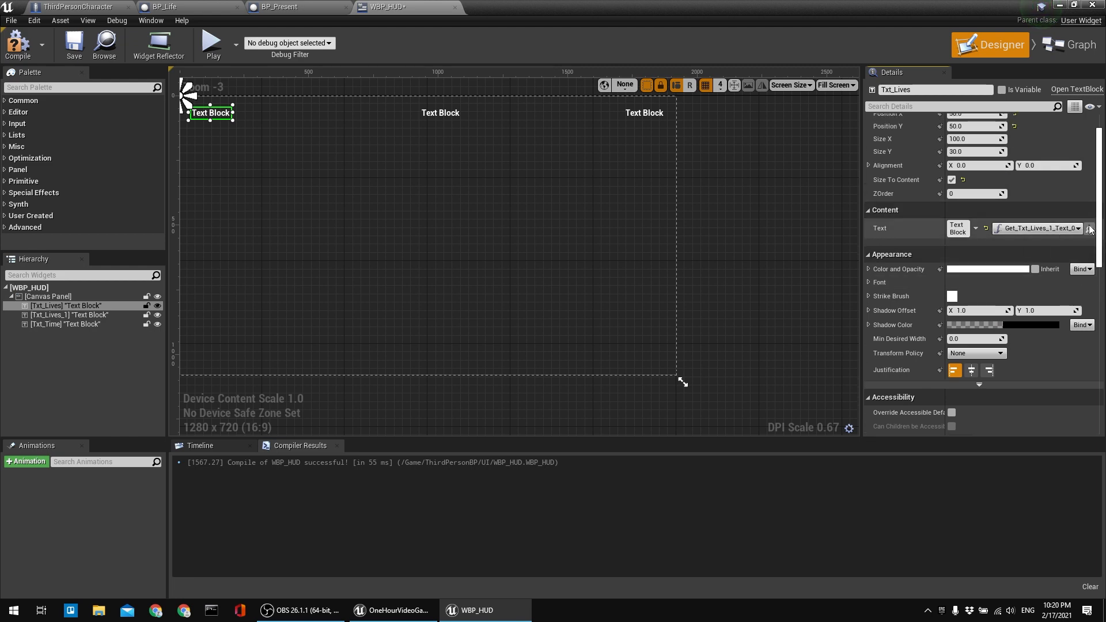
Open the function bound to the text of Txt_Lives, set the Append node's A input to "Lives:" and compile WBP_HUD.
{"action": "left_click", "coordinate": [1090, 229]}
{"action": "left_click", "coordinate": [19, 45]}
{"action": "left_click", "coordinate": [655, 303]}
{"action": "type", "text": "Lives:"}
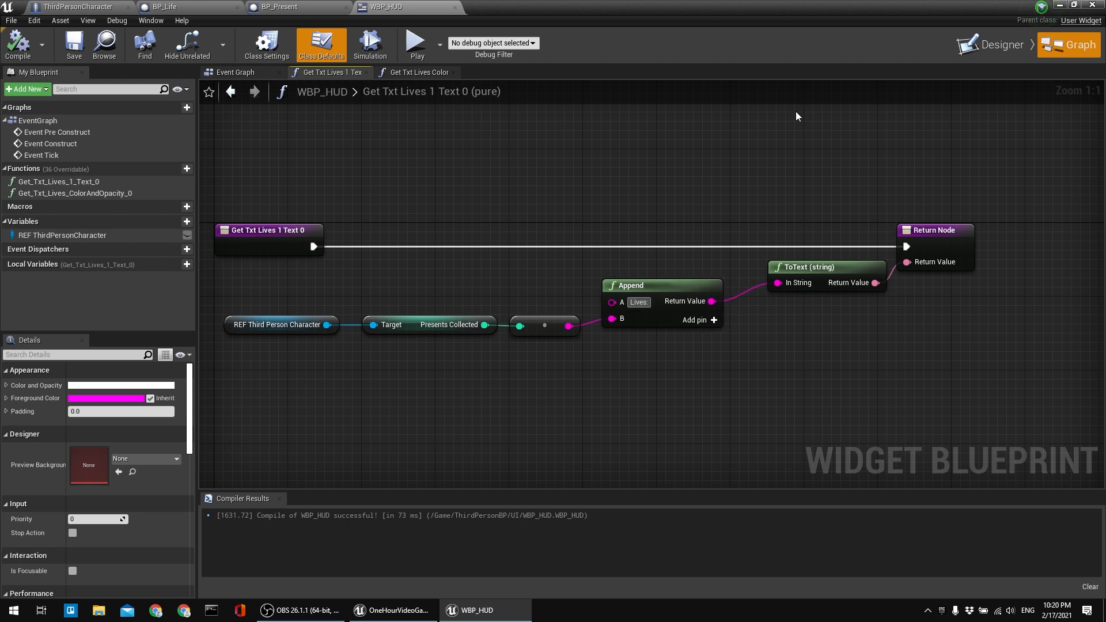
{"action": "key", "text": "Return"}
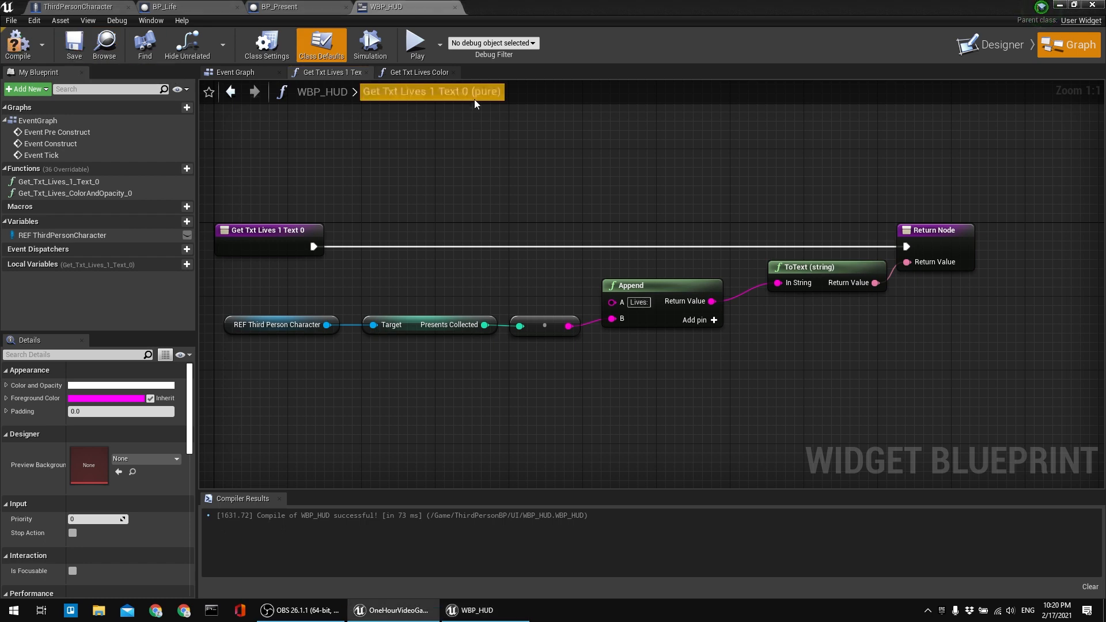
{"action": "left_click", "coordinate": [27, 56]}
{"action": "right_click_drag", "start_coordinate": [452, 161], "coordinate": [506, 185]}
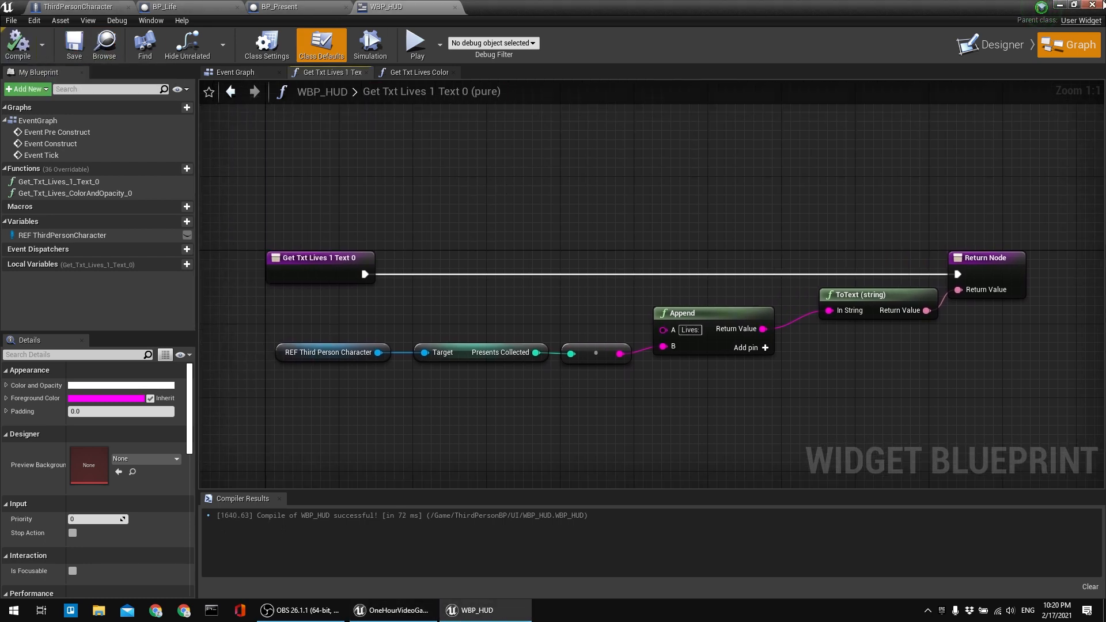
Play the level to check the lives and presents texts in the HUD.
{"action": "left_click", "coordinate": [1059, 5]}
{"action": "left_click", "coordinate": [665, 45]}
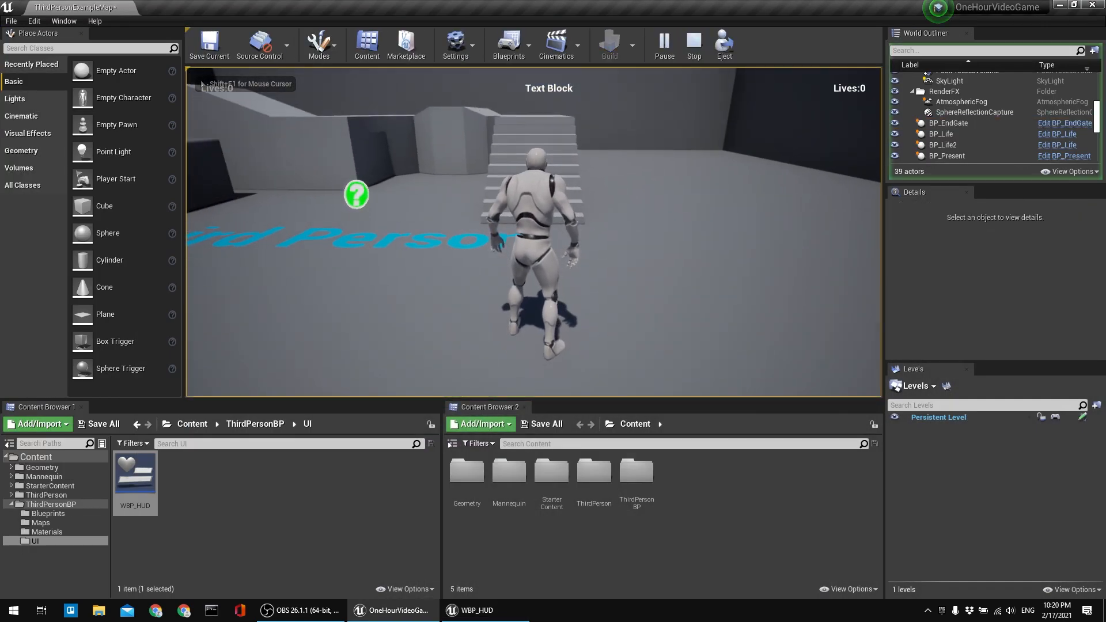
{"action": "key", "text": "Escape"}
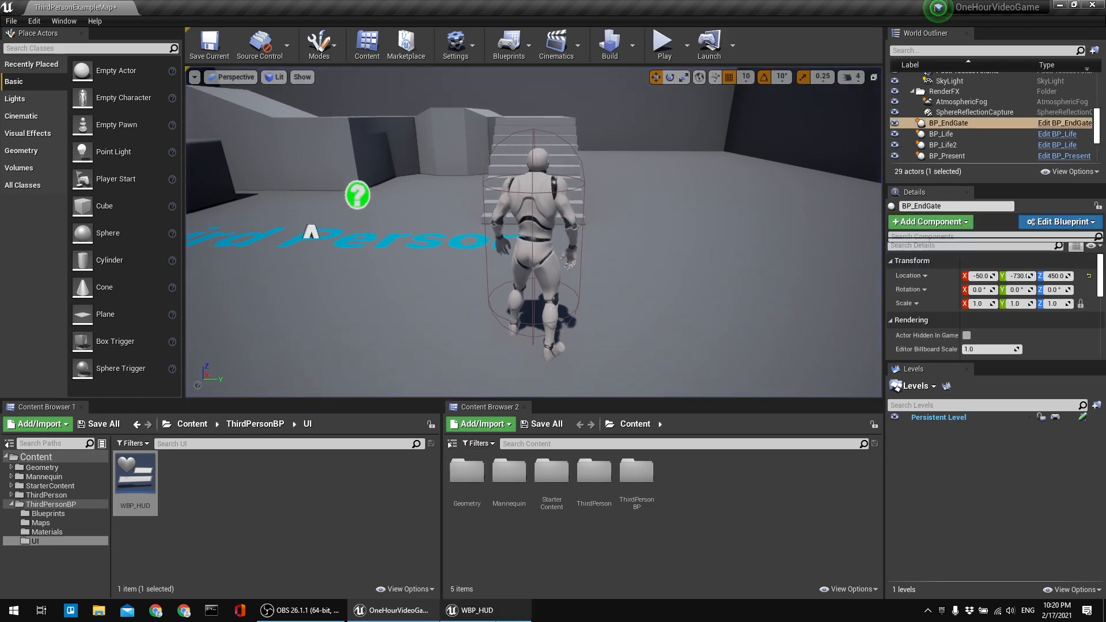
Examine in WBP_HUD which functions supply the text of Txt_Lives and Txt_Lives_1.
{"action": "left_click", "coordinate": [478, 610]}
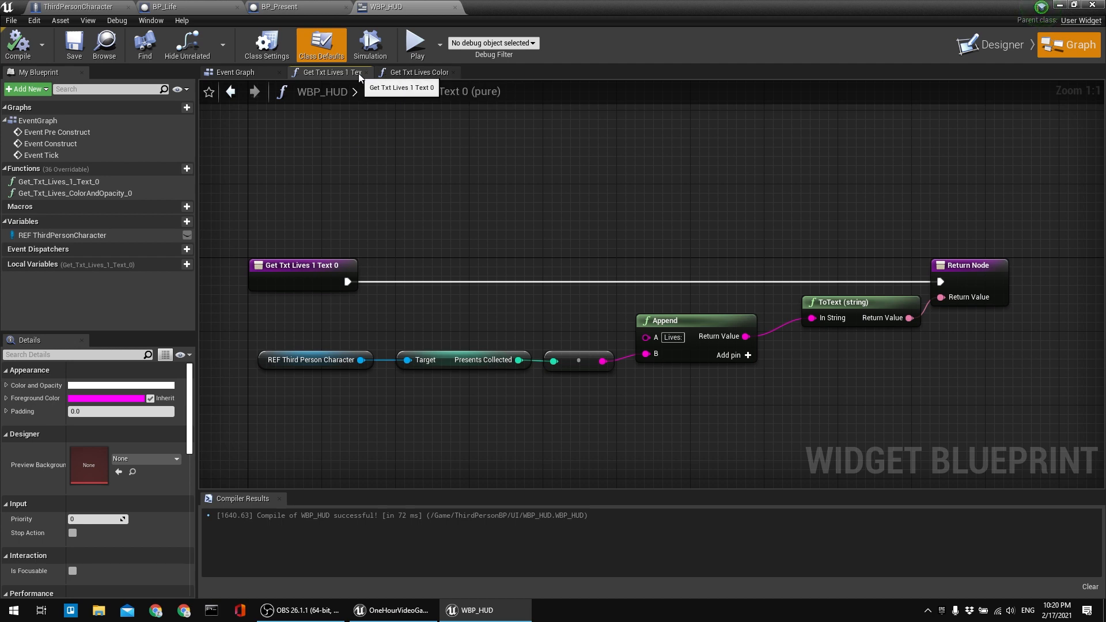
{"action": "left_click", "coordinate": [80, 193]}
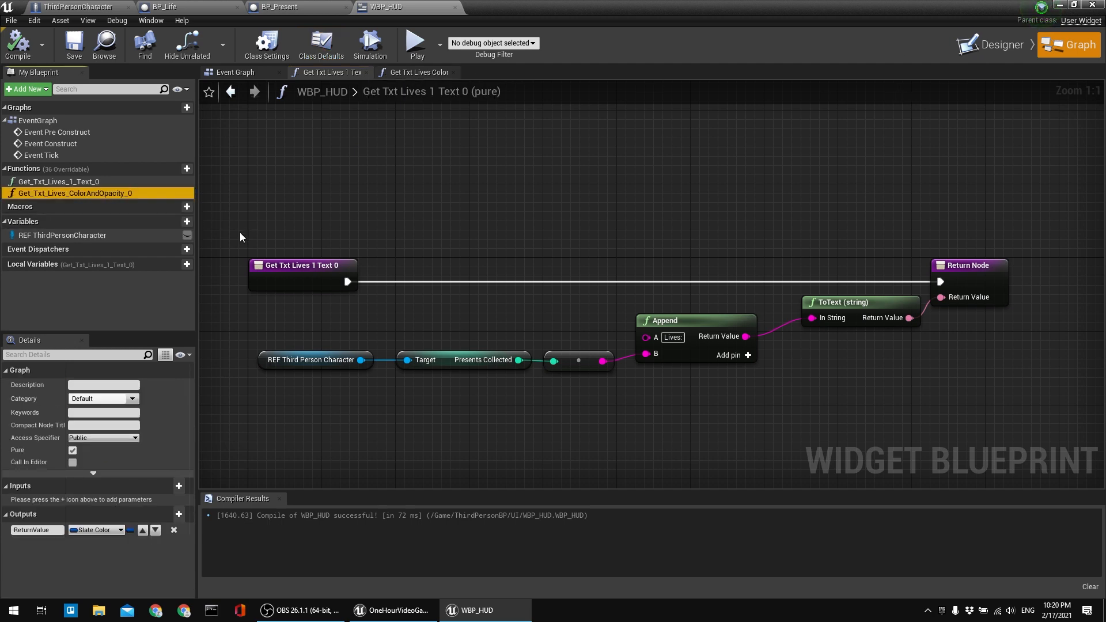
{"action": "left_click", "coordinate": [1011, 44]}
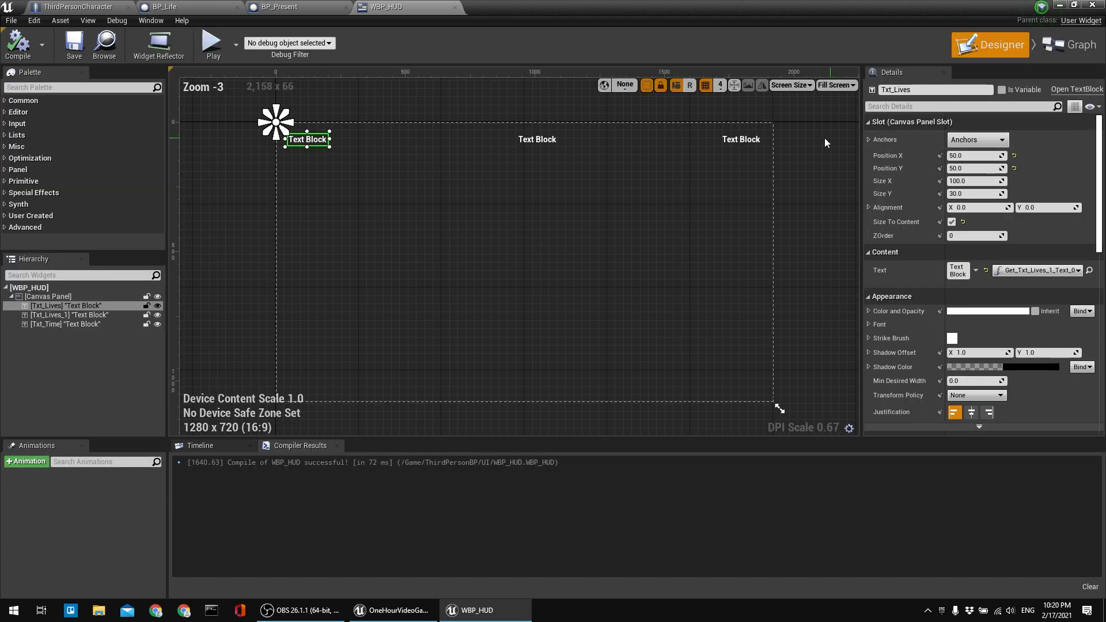
{"action": "left_click", "coordinate": [744, 143]}
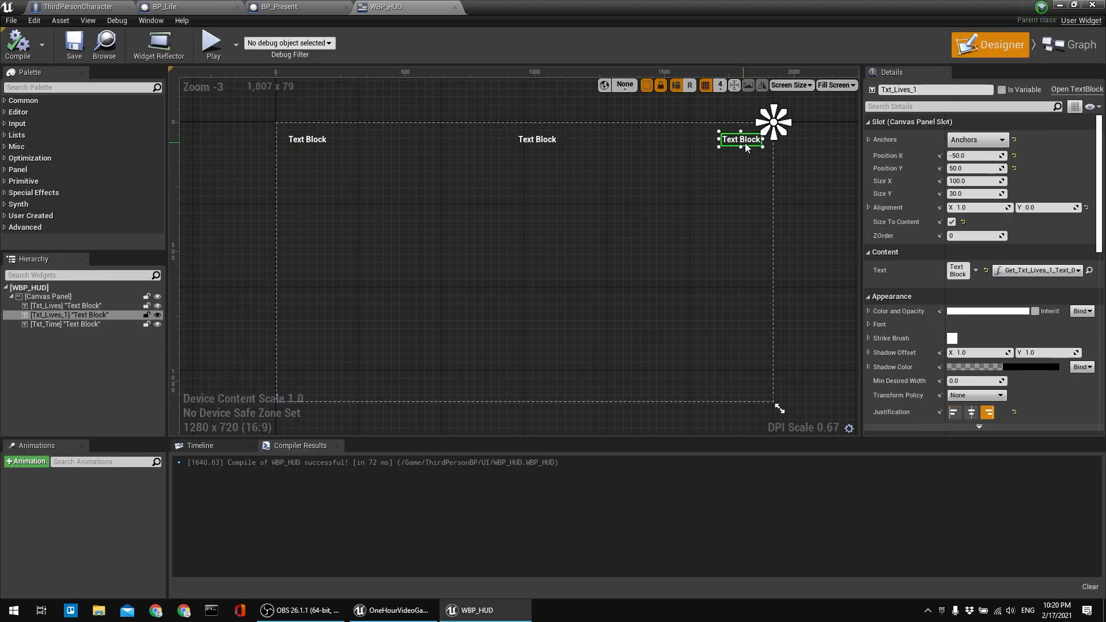
{"action": "left_click", "coordinate": [1071, 44]}
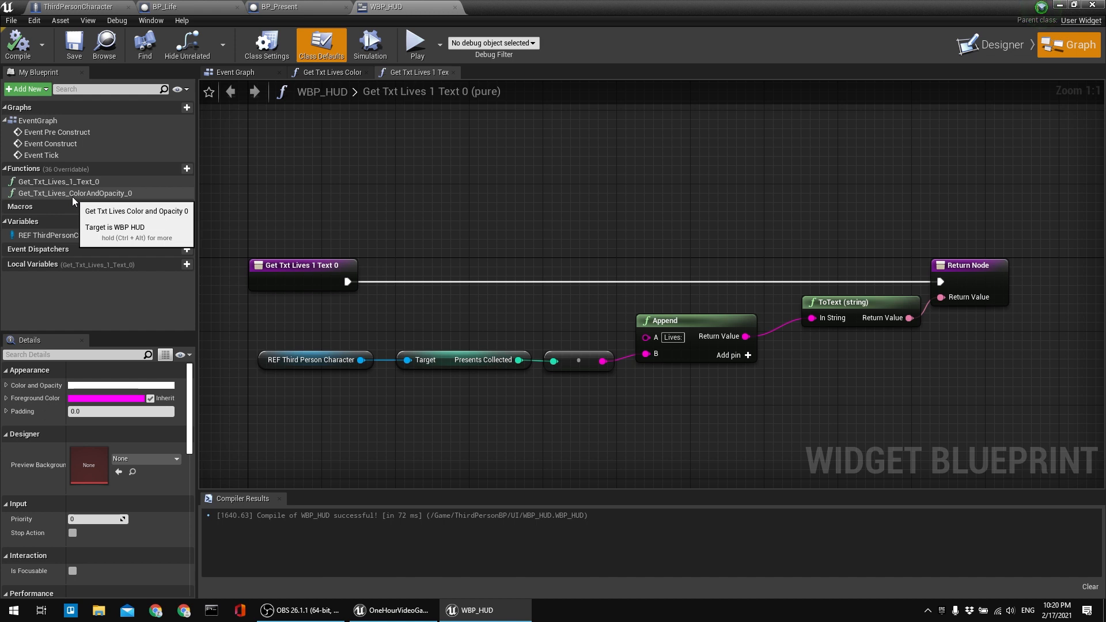
Rename the Get_Txt_Lives_1_Text_0 function as Get_Txt_PresentsCollected, compile and save WBP_HUD.
{"action": "left_click", "coordinate": [75, 182]}
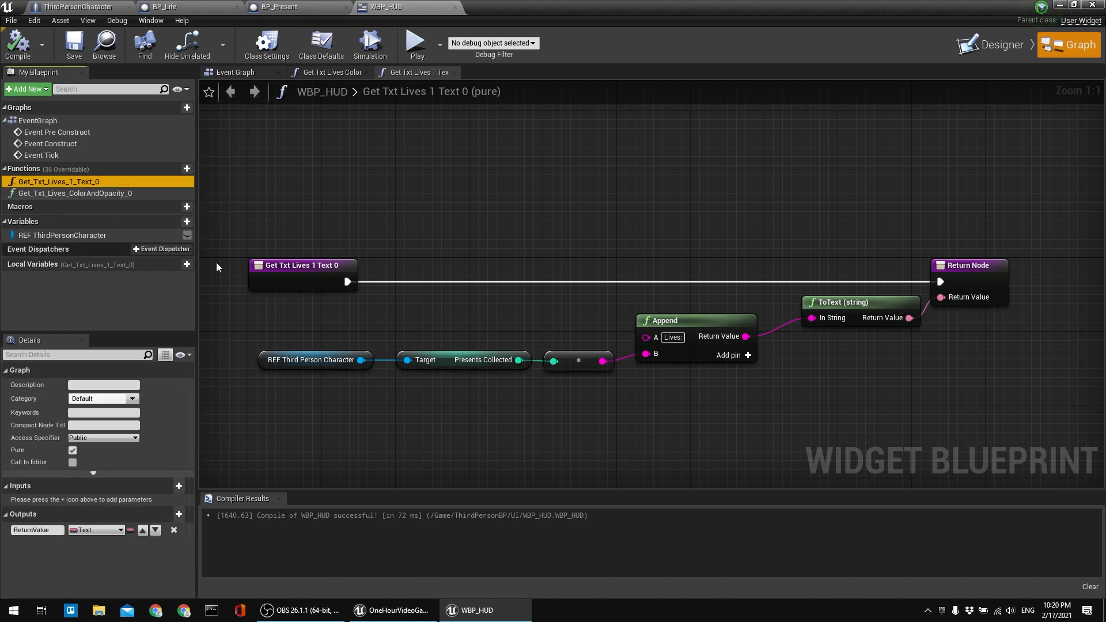
{"action": "key", "text": "F2"}
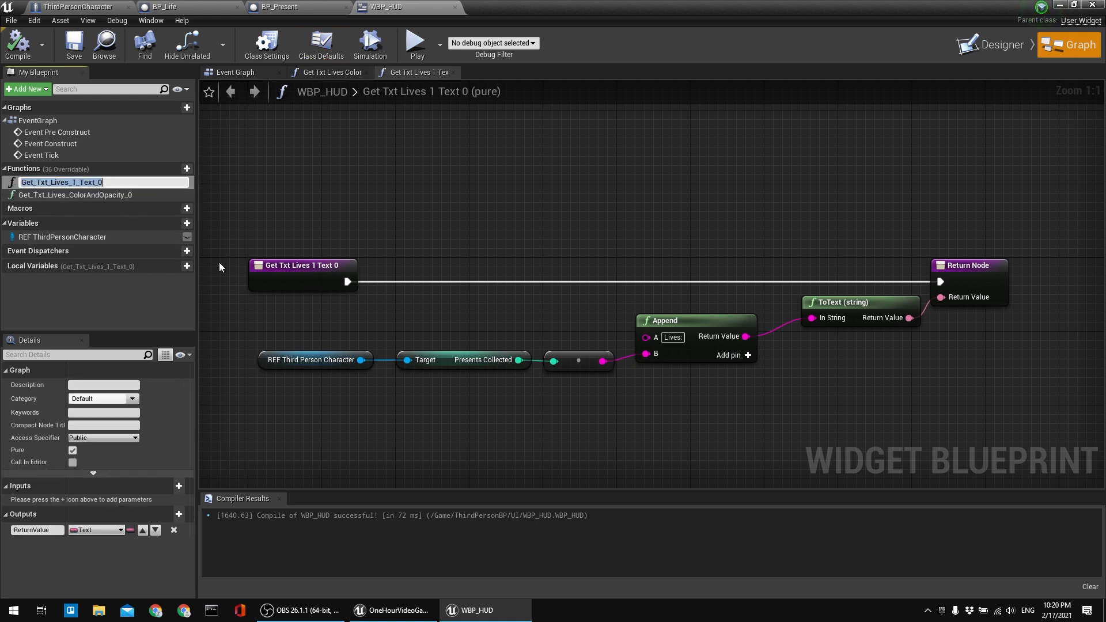
{"action": "key", "text": "End"}
{"action": "key", "text": "BackSpace"}
{"action": "key", "text": "BackSpace"}
{"action": "key", "text": "BackSpace"}
{"action": "key", "text": "BackSpace"}
{"action": "key", "text": "BackSpace"}
{"action": "key", "text": "BackSpace"}
{"action": "key", "text": "BackSpace"}
{"action": "key", "text": "BackSpace"}
{"action": "key", "text": "BackSpace"}
{"action": "key", "text": "BackSpace"}
{"action": "key", "text": "BackSpace"}
{"action": "key", "text": "BackSpace"}
{"action": "key", "text": "BackSpace"}
{"action": "type", "text": "Presents"}
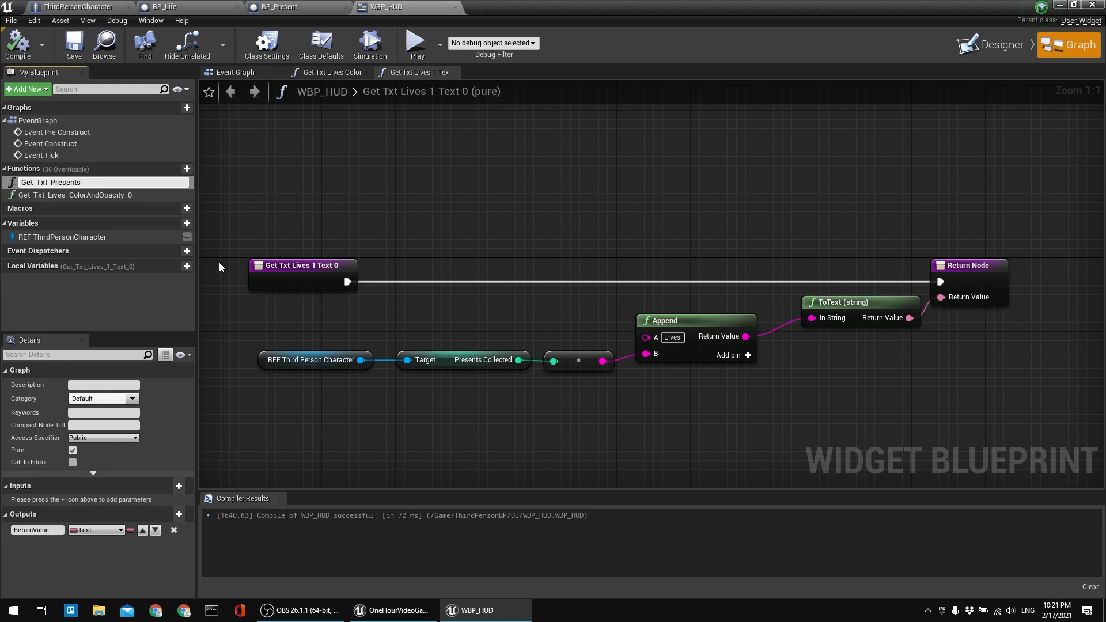
{"action": "type", "text": "Collected"}
{"action": "key", "text": "Return"}
{"action": "left_click", "coordinate": [29, 48]}
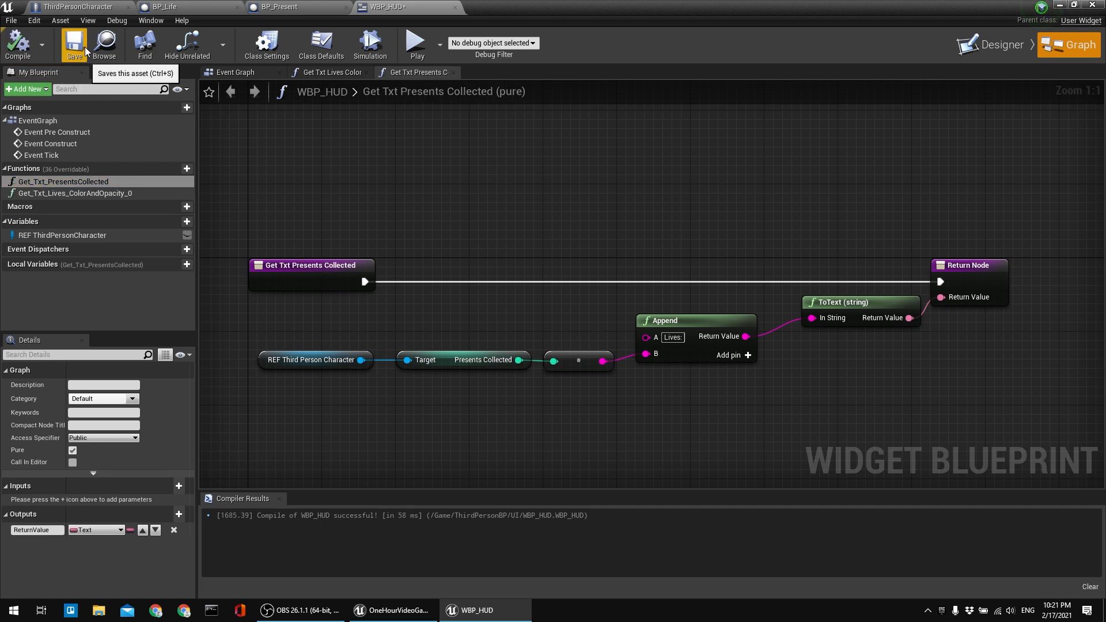
{"action": "left_click", "coordinate": [85, 47]}
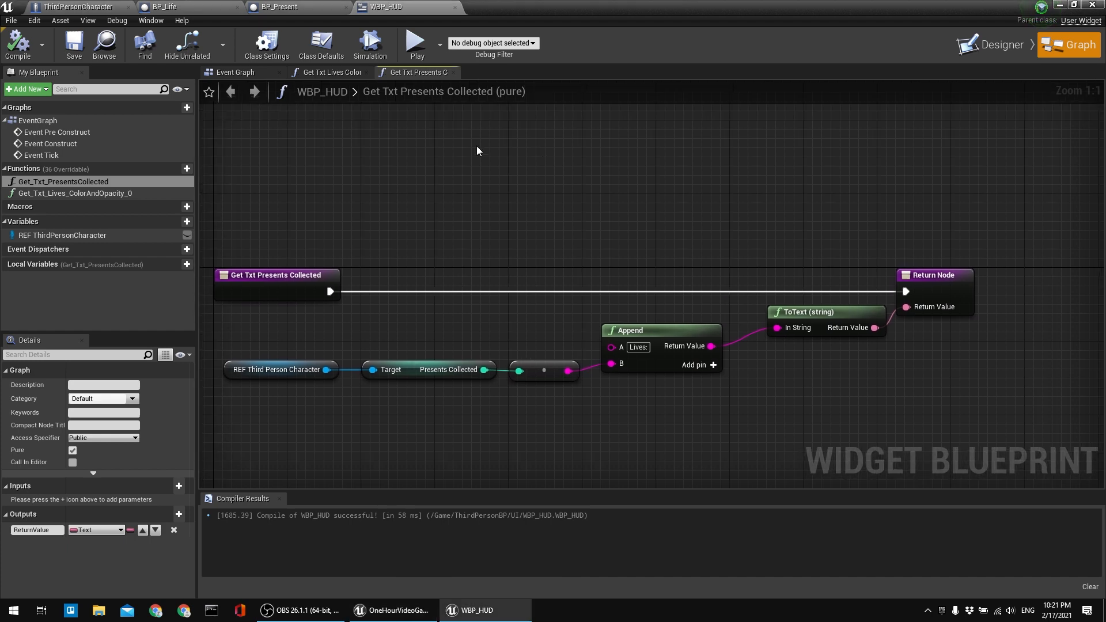
Rename the Get_Txt_Lives_ColorAndOpacity_0 function as Get_Txt_Lives and compile WBP_HUD.
{"action": "left_click", "coordinate": [343, 74]}
{"action": "left_click", "coordinate": [77, 193]}
{"action": "key", "text": "F2"}
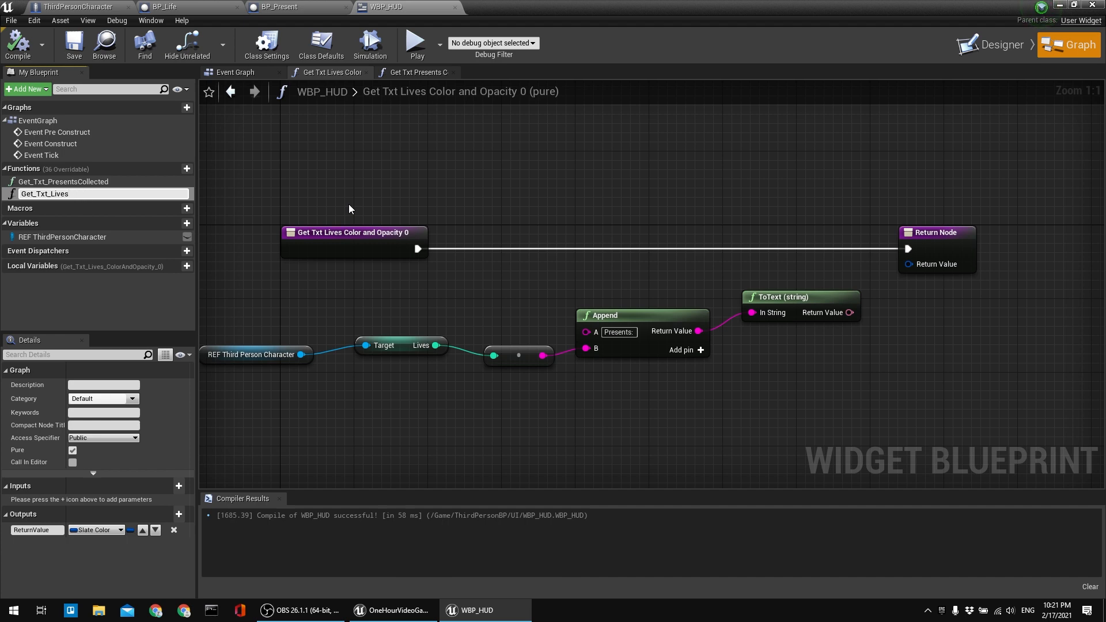
{"action": "type", "text": "Get_Txt_Lives"}
{"action": "key", "text": "Return"}
{"action": "left_click", "coordinate": [18, 46]}
Delete the Return Node from the Get_Txt_Lives graph and open the list of nodes that can be added.
{"action": "right_click_drag", "start_coordinate": [557, 226], "coordinate": [551, 200]}
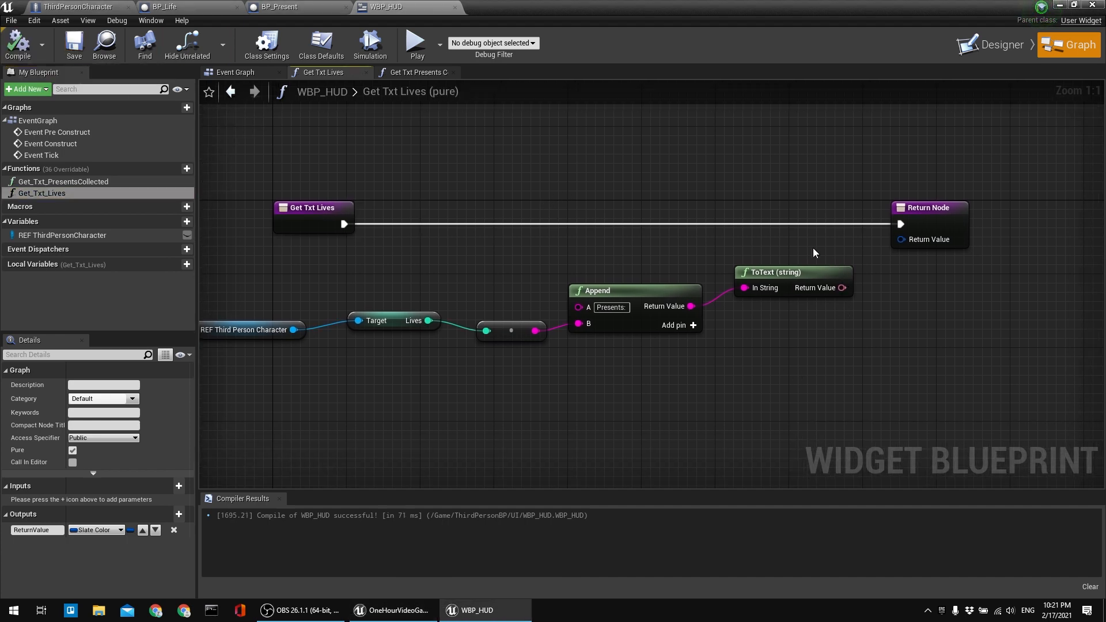
{"action": "right_click_drag", "start_coordinate": [758, 225], "coordinate": [726, 242]}
{"action": "left_click", "coordinate": [890, 226]}
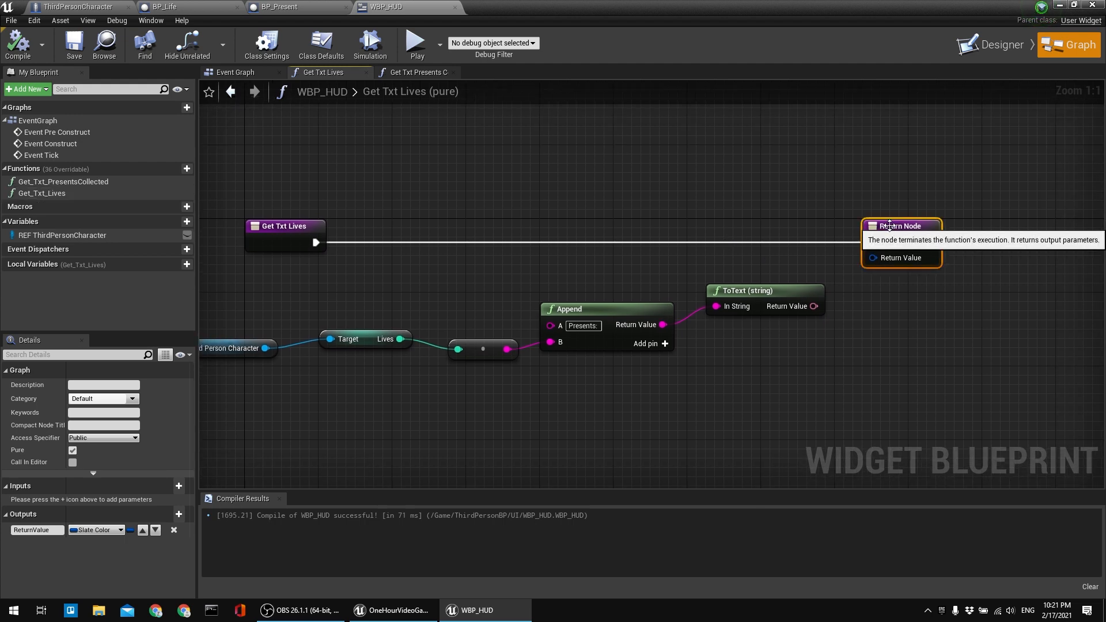
{"action": "key", "text": "Delete"}
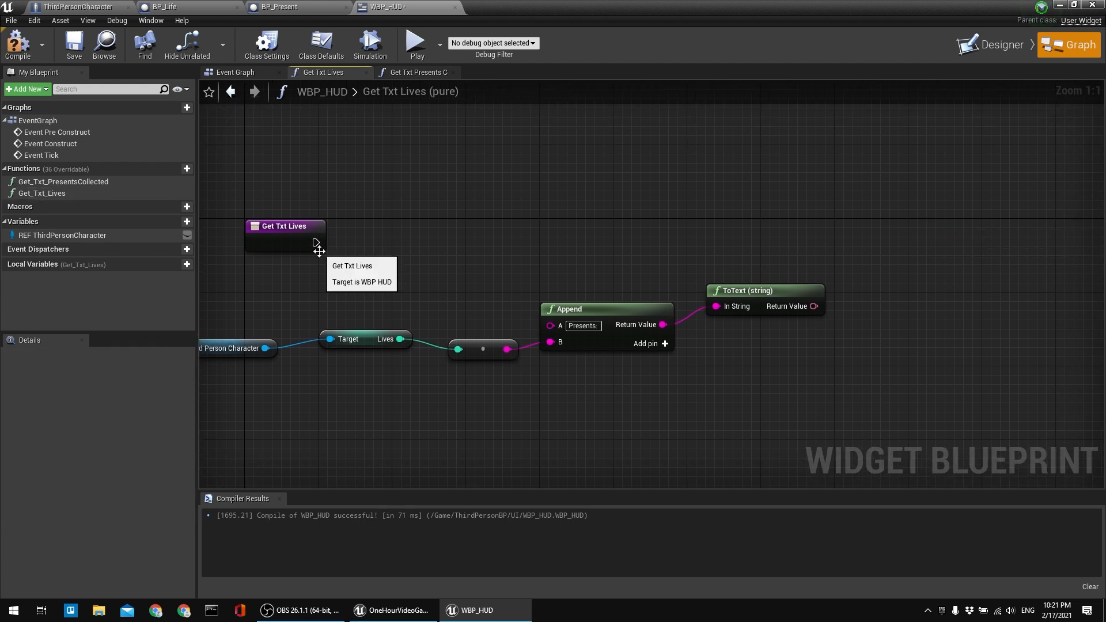
{"action": "right_click", "coordinate": [506, 219]}
{"action": "type", "text": "outpu"}
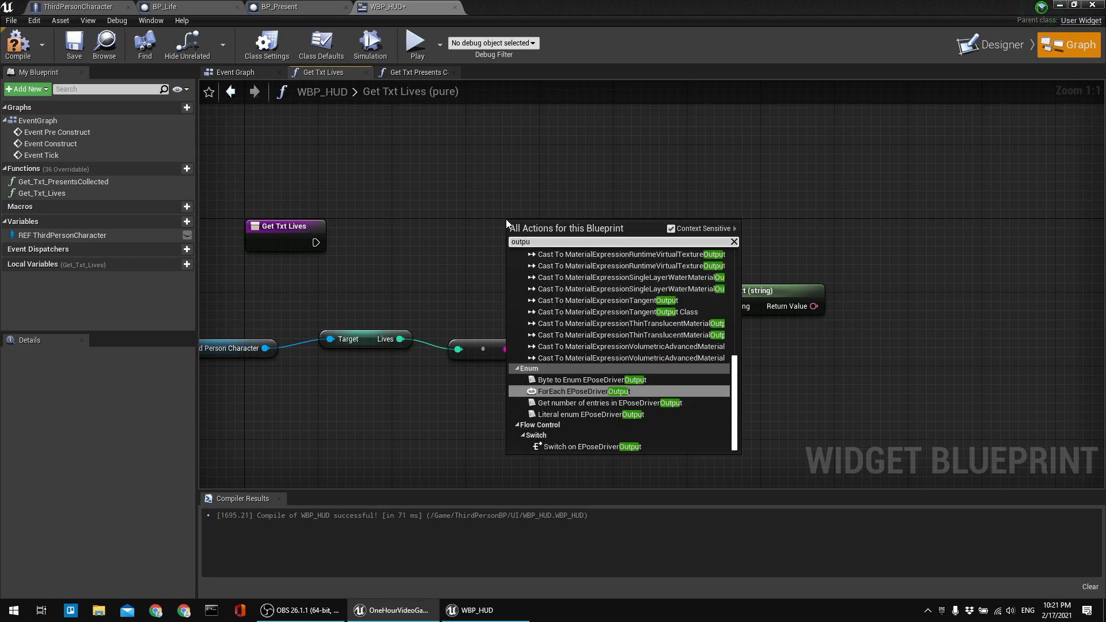
{"action": "type", "text": "t"}
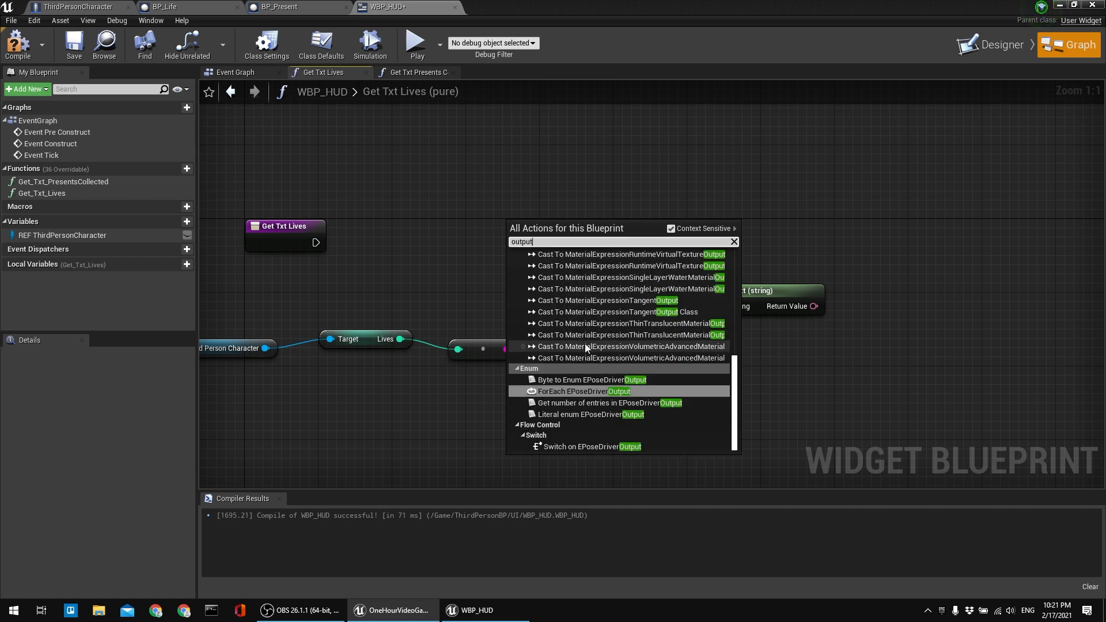
{"action": "scroll", "coordinate": [599, 348], "scroll_direction": "up", "scroll_amount": 5}
{"action": "scroll", "coordinate": [601, 352], "scroll_direction": "up", "scroll_amount": 3}
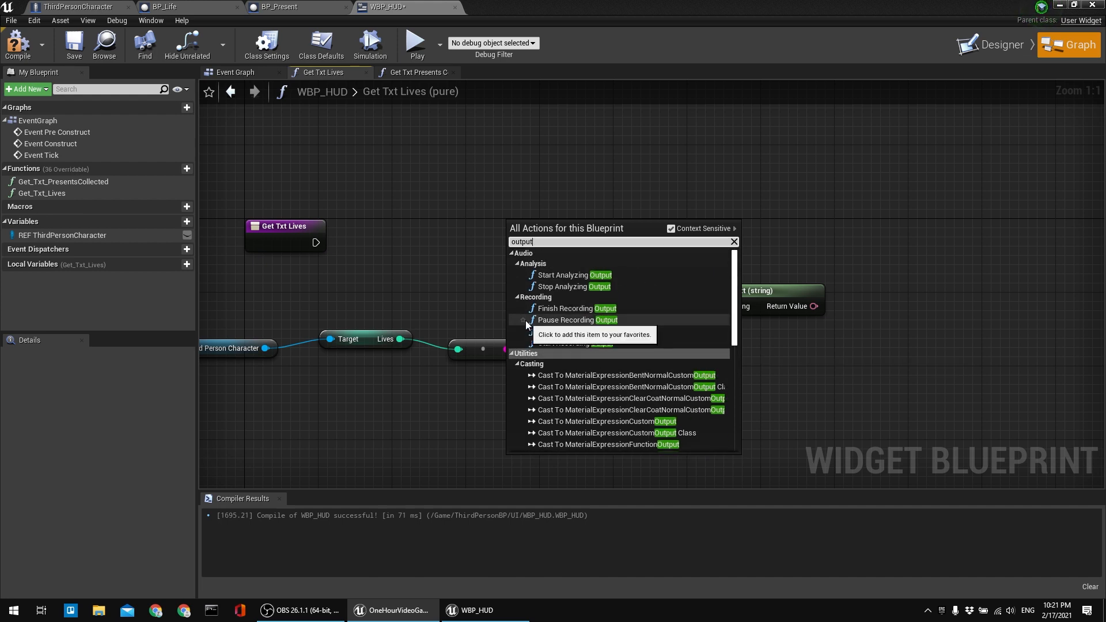
{"action": "scroll", "coordinate": [638, 323], "scroll_direction": "down", "scroll_amount": 8}
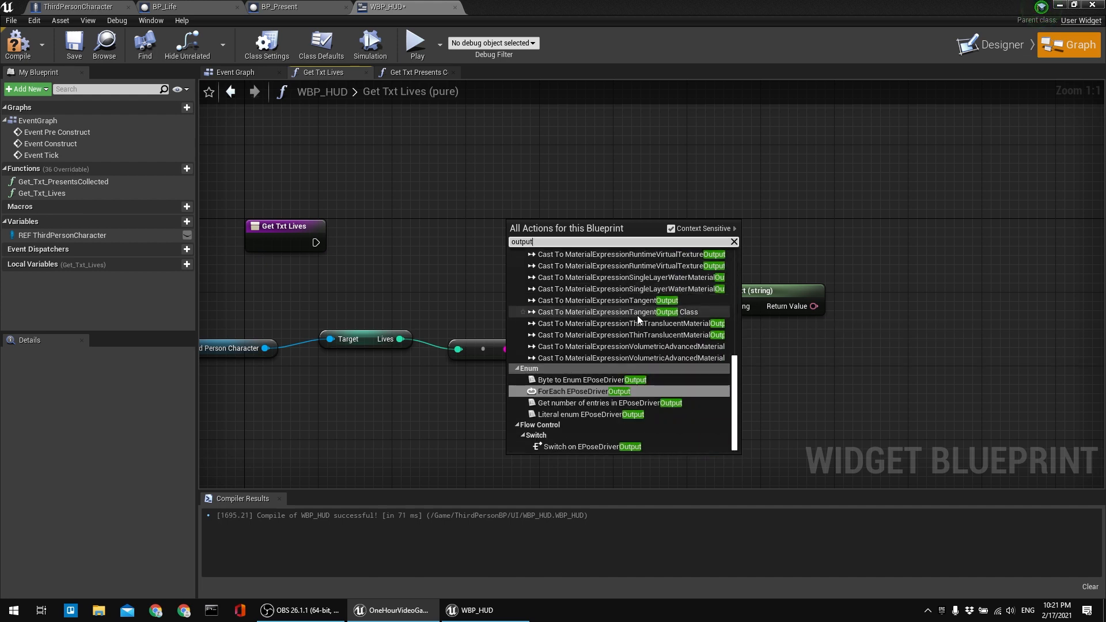
Add a new Return Node to the Get_Txt_Lives graph and place it beyond the ToText node.
{"action": "key", "text": "ctrl+a"}
{"action": "type", "text": "node"}
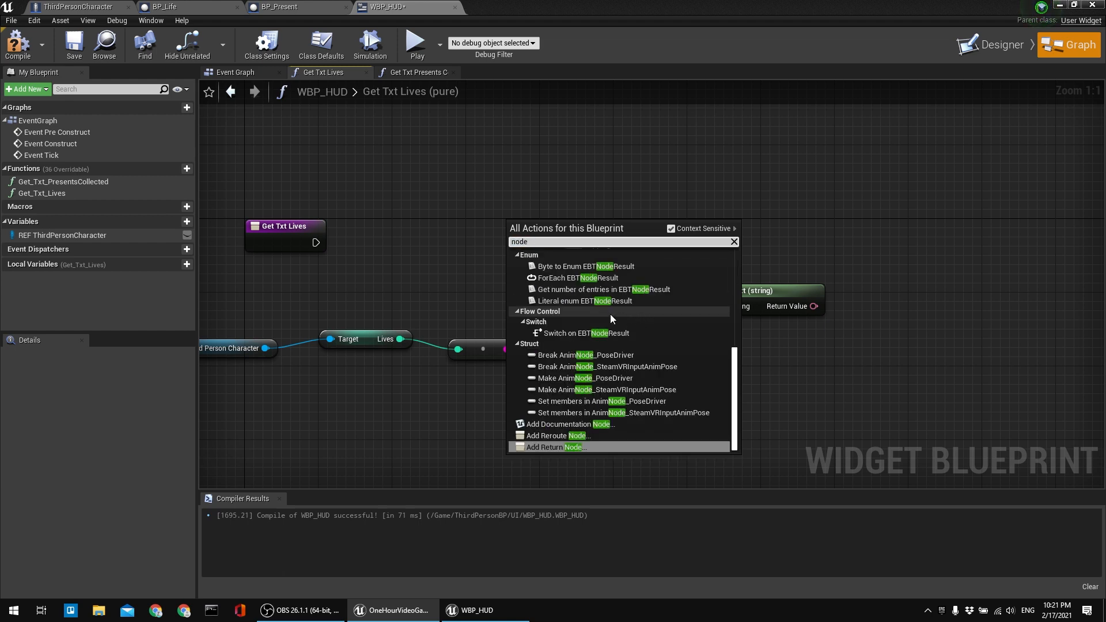
{"action": "left_click", "coordinate": [556, 447]}
{"action": "right_click_drag", "start_coordinate": [593, 282], "coordinate": [544, 303]}
{"action": "left_click_drag", "start_coordinate": [478, 248], "coordinate": [842, 268]}
Connect the ToText return value and the Get Txt Lives execution output to the new Return Node, compile and save.
{"action": "left_click", "coordinate": [791, 304]}
{"action": "left_click_drag", "start_coordinate": [756, 329], "coordinate": [836, 289]}
{"action": "left_click_drag", "start_coordinate": [258, 265], "coordinate": [832, 257]}
{"action": "left_click", "coordinate": [832, 274]}
{"action": "left_click", "coordinate": [18, 51]}
{"action": "left_click", "coordinate": [70, 51]}
{"action": "right_click_drag", "start_coordinate": [551, 190], "coordinate": [573, 218]}
Bind the text of Txt_Lives to the Get_Txt_Lives function in the designer, compile and save WBP_HUD.
{"action": "left_click", "coordinate": [1004, 40]}
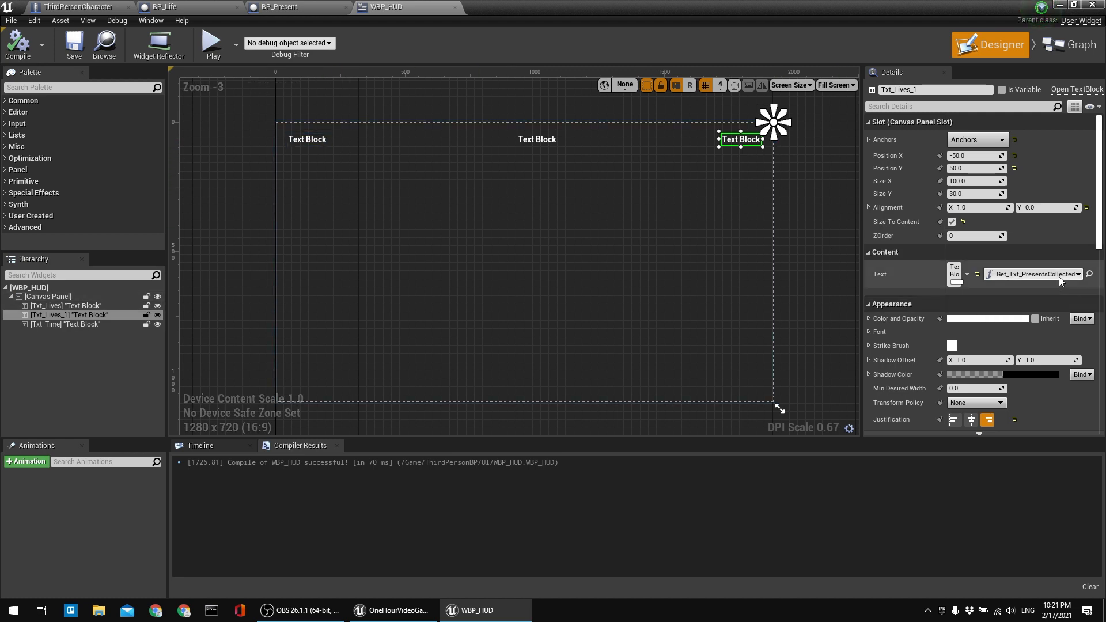
{"action": "left_click", "coordinate": [306, 140]}
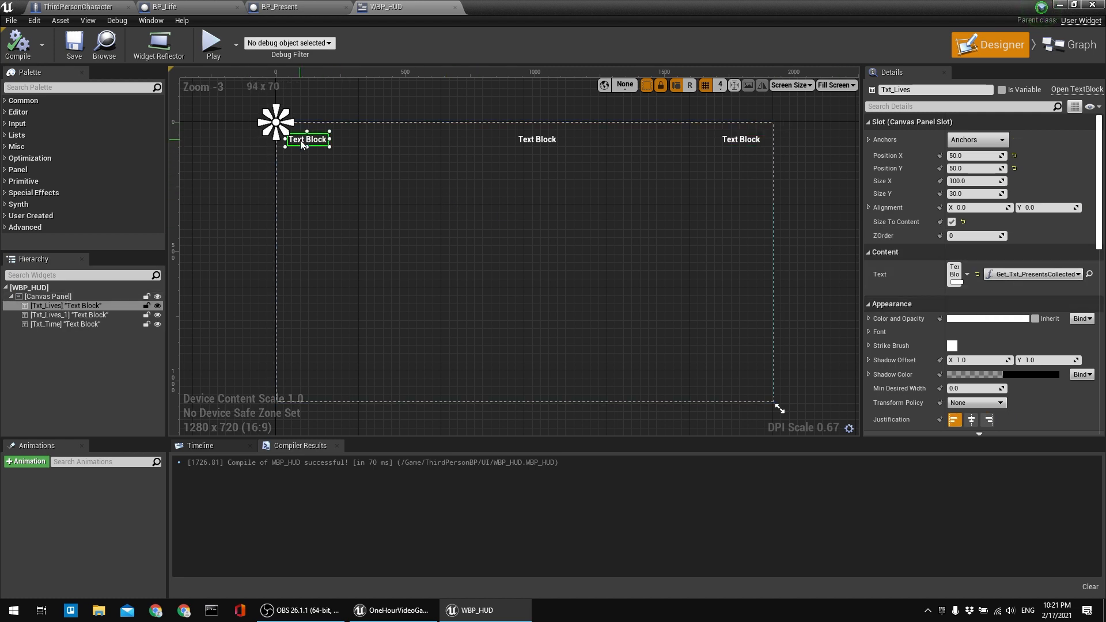
{"action": "left_click", "coordinate": [1058, 276]}
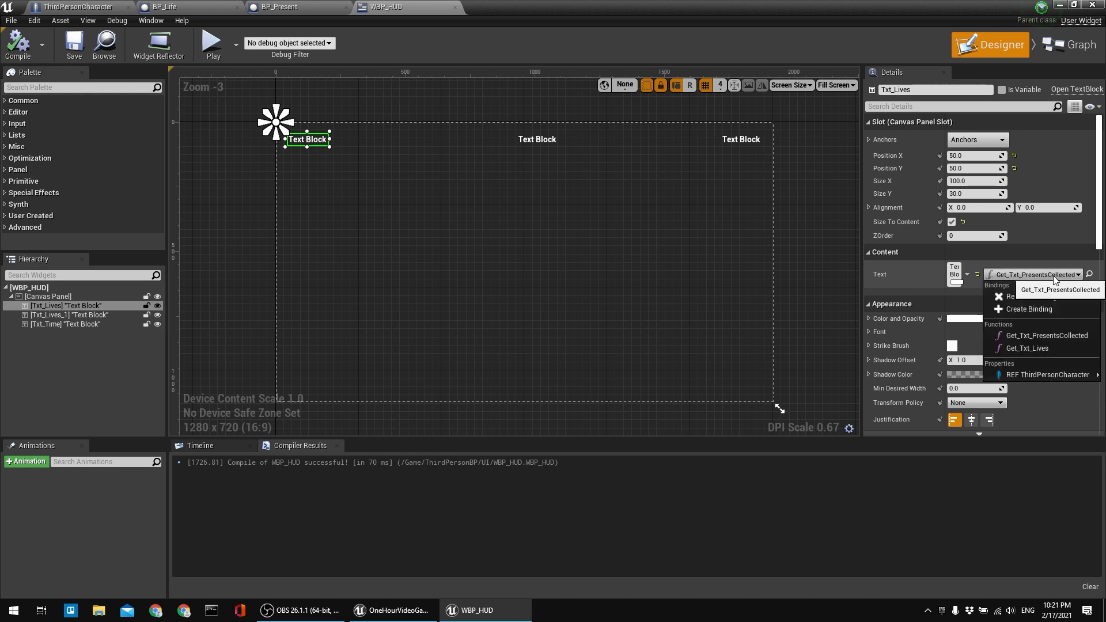
{"action": "left_click", "coordinate": [1027, 348]}
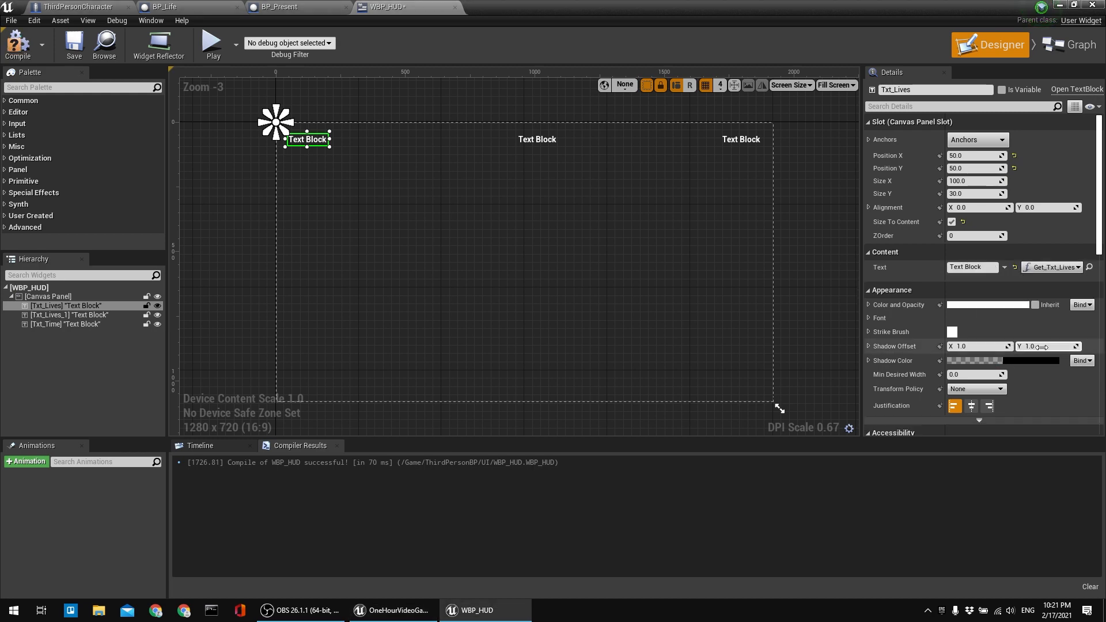
{"action": "left_click", "coordinate": [18, 43]}
{"action": "left_click", "coordinate": [73, 43]}
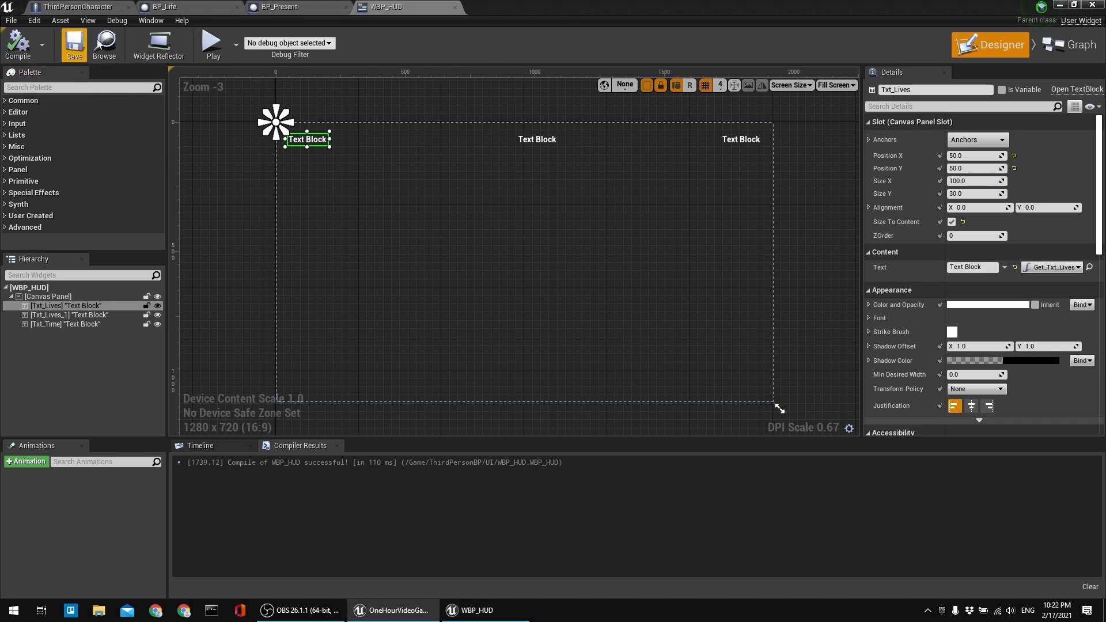
Run the level from the main editor to check the labels and values of both HUD counters, and stop it.
{"action": "left_click", "coordinate": [1058, 5]}
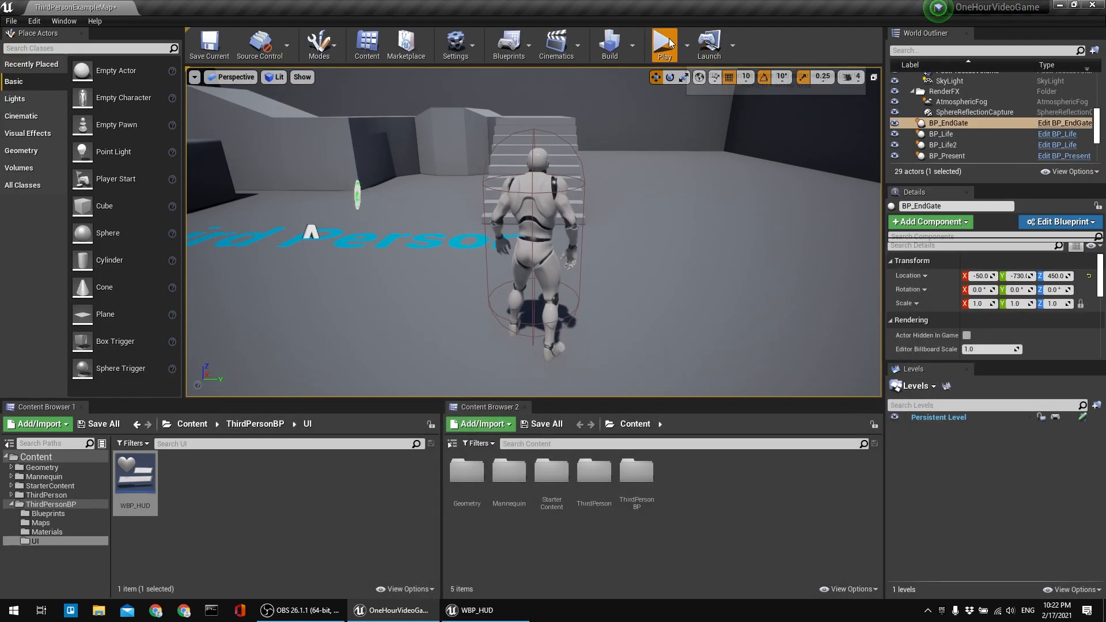
{"action": "left_click", "coordinate": [665, 45]}
{"action": "left_click", "coordinate": [639, 130]}
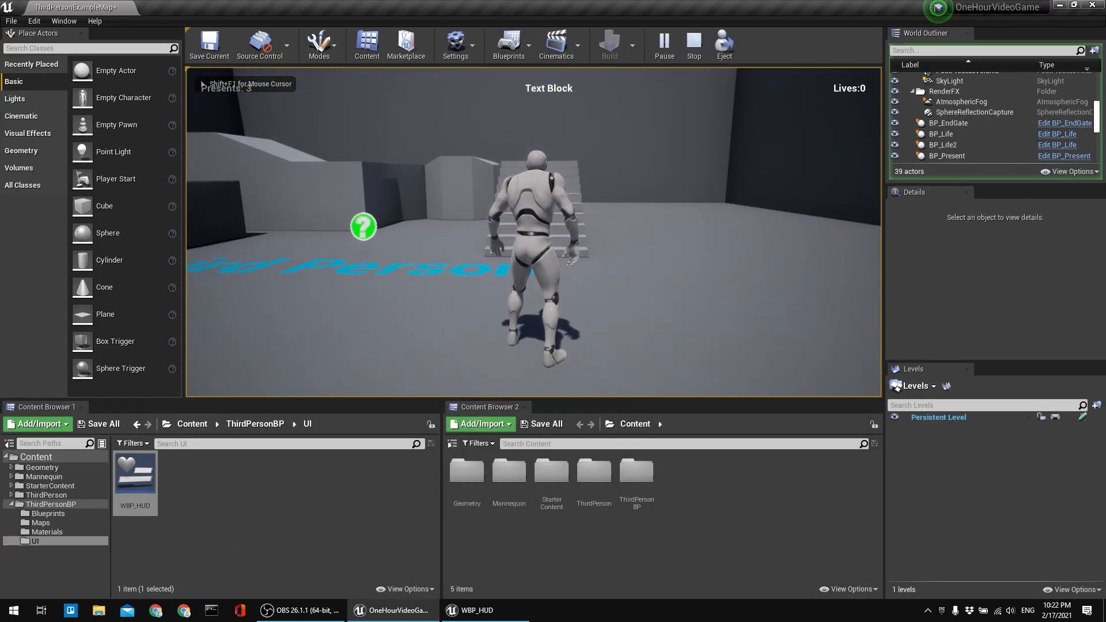
{"action": "key", "text": "Escape"}
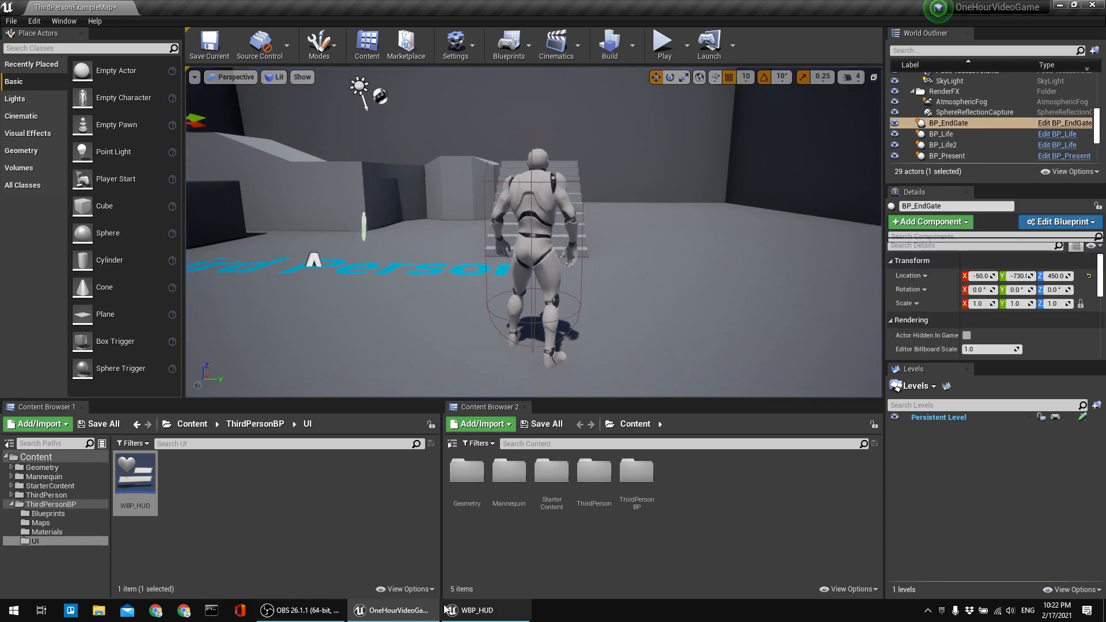
Set the Append node's A input to "Lives:" in the Get_Txt_Lives function graph and compile WBP_HUD.
{"action": "left_click", "coordinate": [471, 611]}
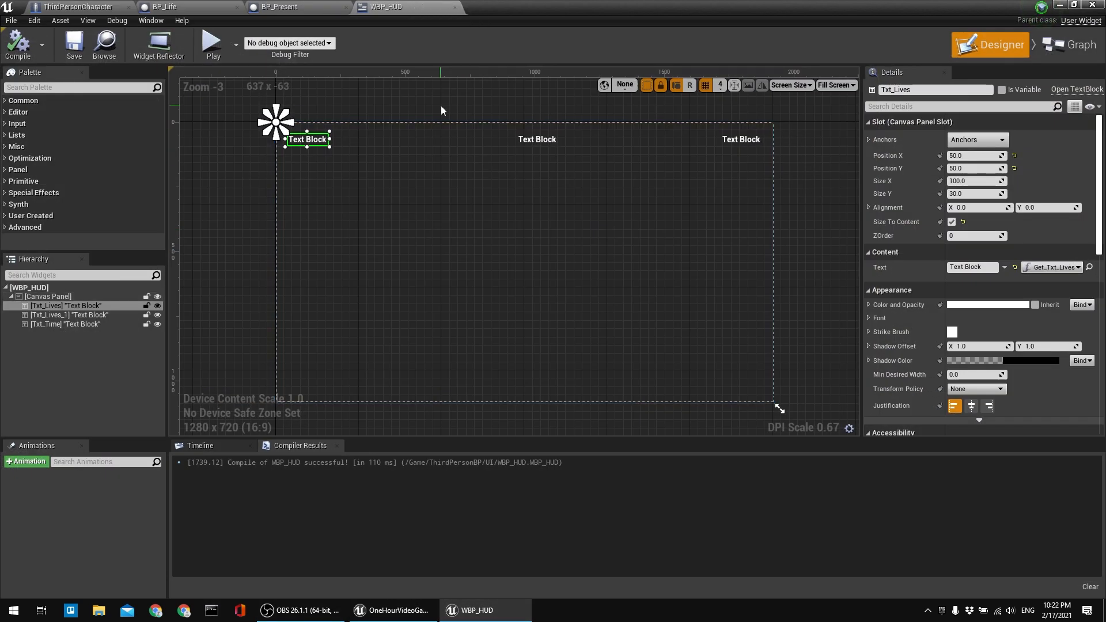
{"action": "left_click", "coordinate": [1069, 48]}
{"action": "right_click_drag", "start_coordinate": [304, 166], "coordinate": [375, 148]}
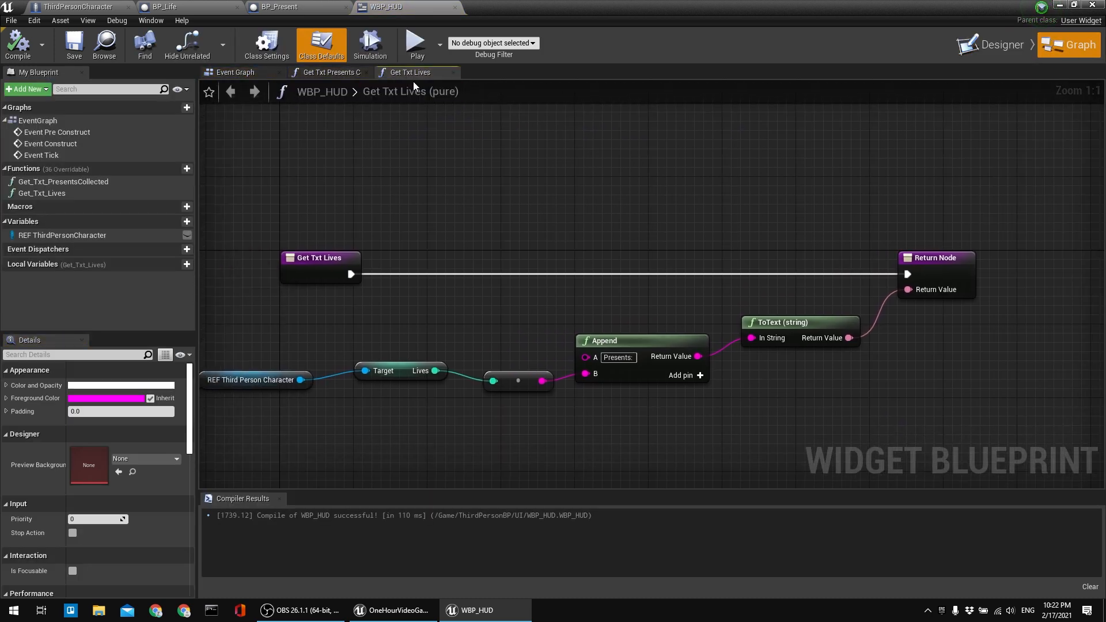
{"action": "right_click_drag", "start_coordinate": [418, 188], "coordinate": [448, 165]}
{"action": "right_click_drag", "start_coordinate": [414, 308], "coordinate": [475, 305]}
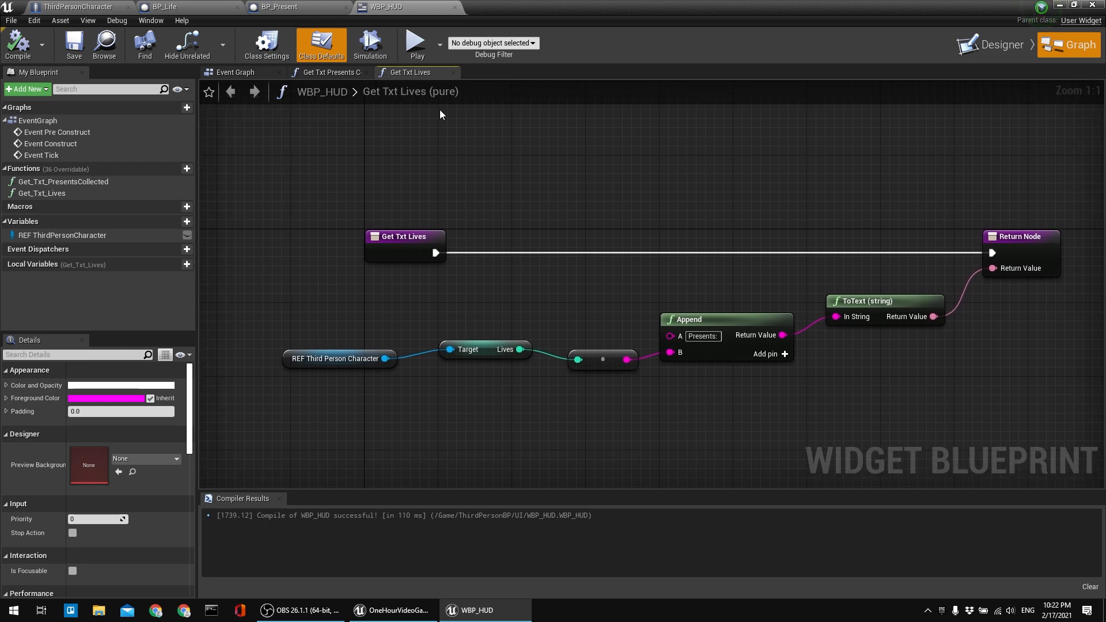
{"action": "right_click_drag", "start_coordinate": [513, 180], "coordinate": [472, 174]}
{"action": "left_click", "coordinate": [660, 330]}
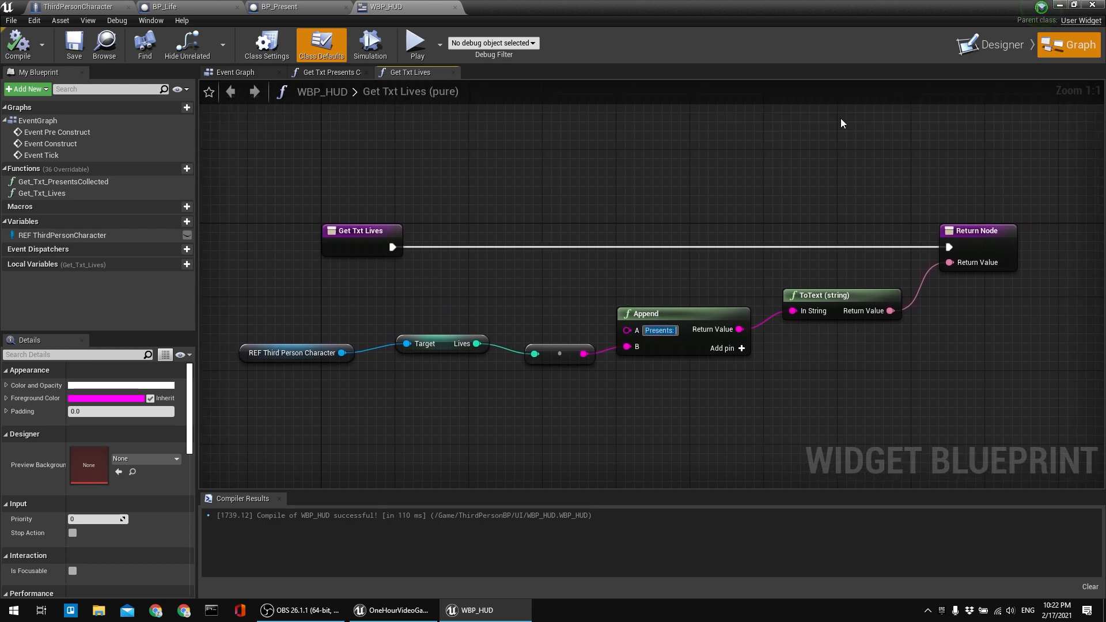
{"action": "type", "text": "Lives:"}
{"action": "key", "text": "Return"}
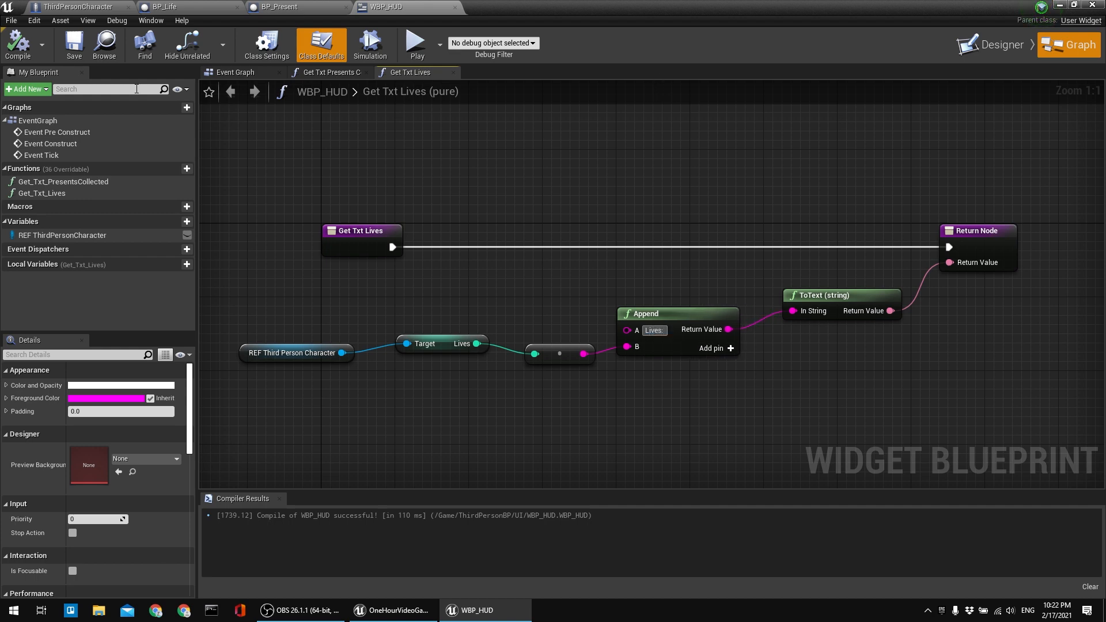
{"action": "left_click", "coordinate": [17, 41]}
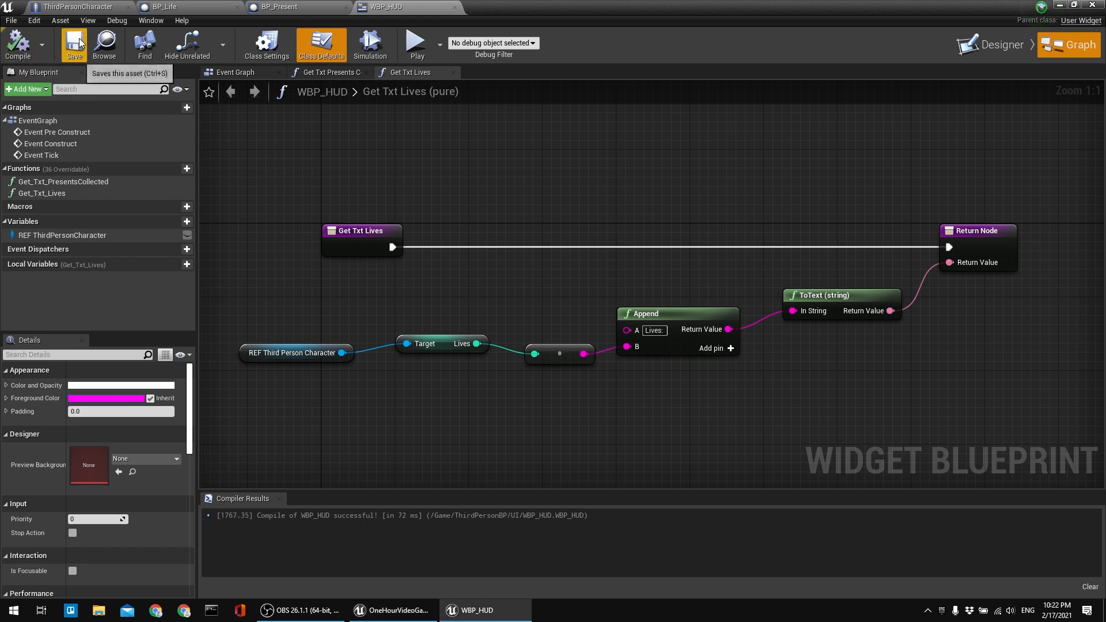
Set the Append node's A input to "Presents:" in the Get_Txt_PresentsCollected function graph.
{"action": "left_click", "coordinate": [340, 73]}
{"action": "left_click", "coordinate": [638, 346]}
{"action": "type", "text": "Pr"}
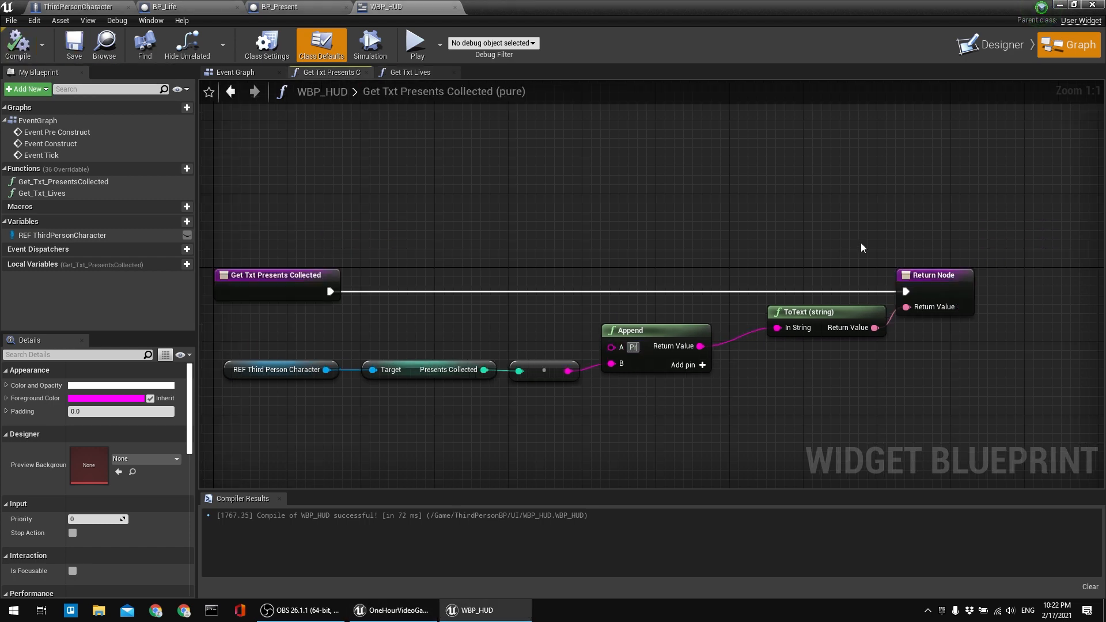
{"action": "type", "text": "esents:"}
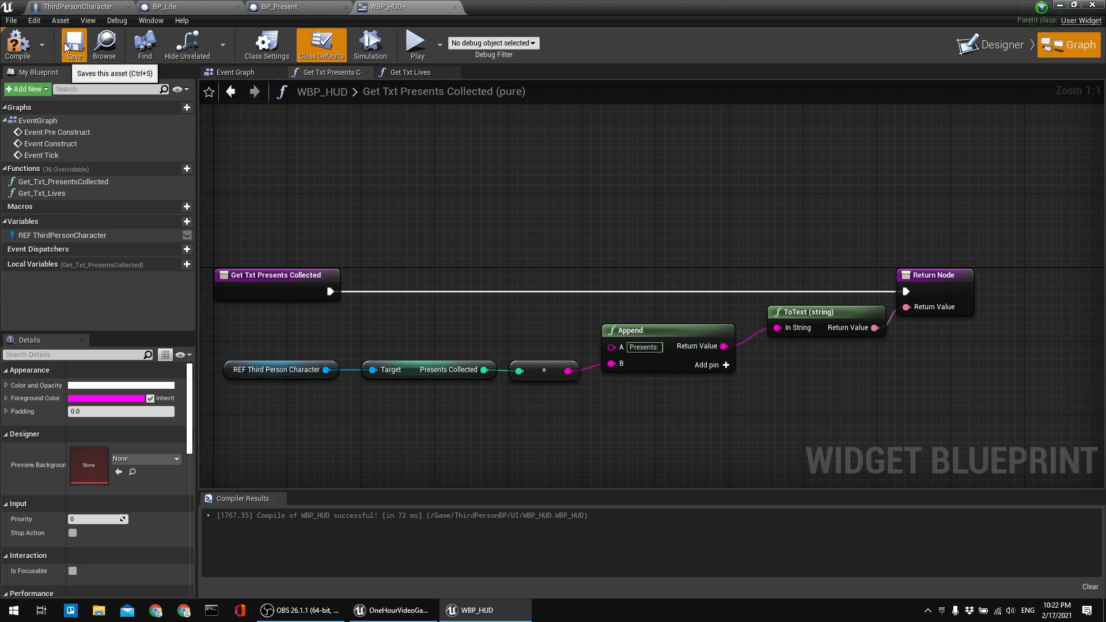
Compile and save WBP_HUD, and run the level from the main editor to check the HUD counter labels before stopping it.
{"action": "left_click", "coordinate": [18, 43]}
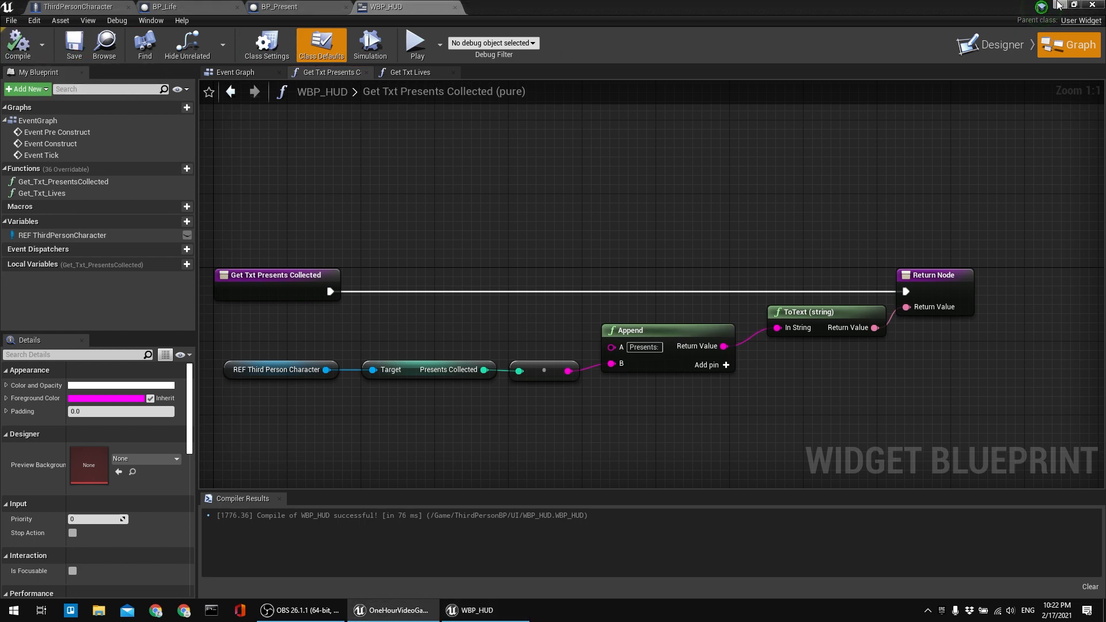
{"action": "left_click", "coordinate": [1059, 4]}
{"action": "left_click", "coordinate": [664, 42]}
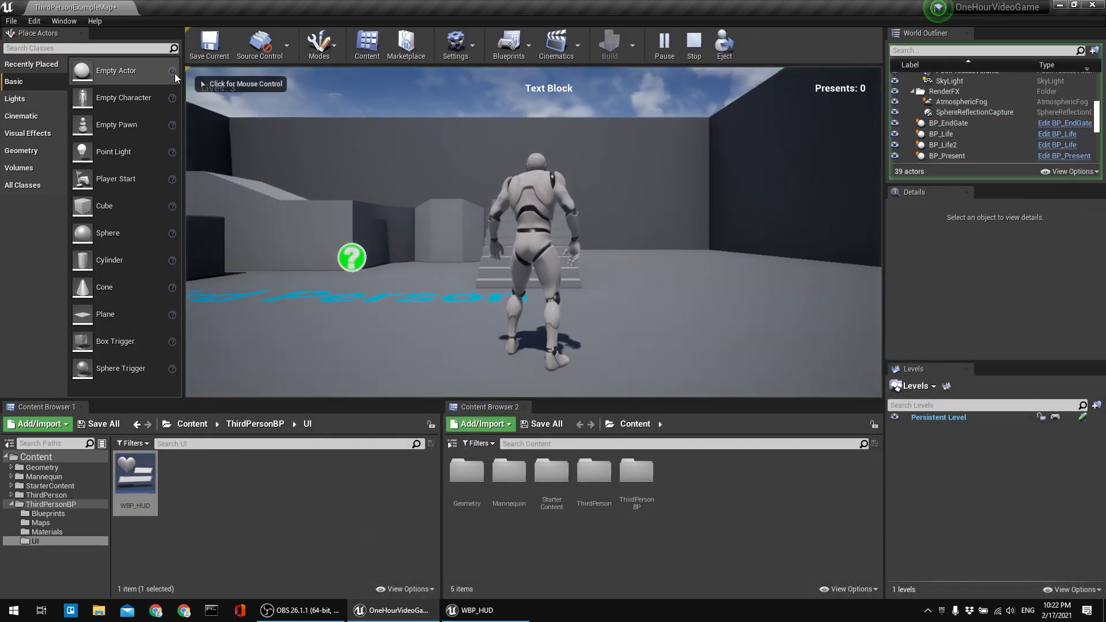
{"action": "left_click", "coordinate": [243, 83]}
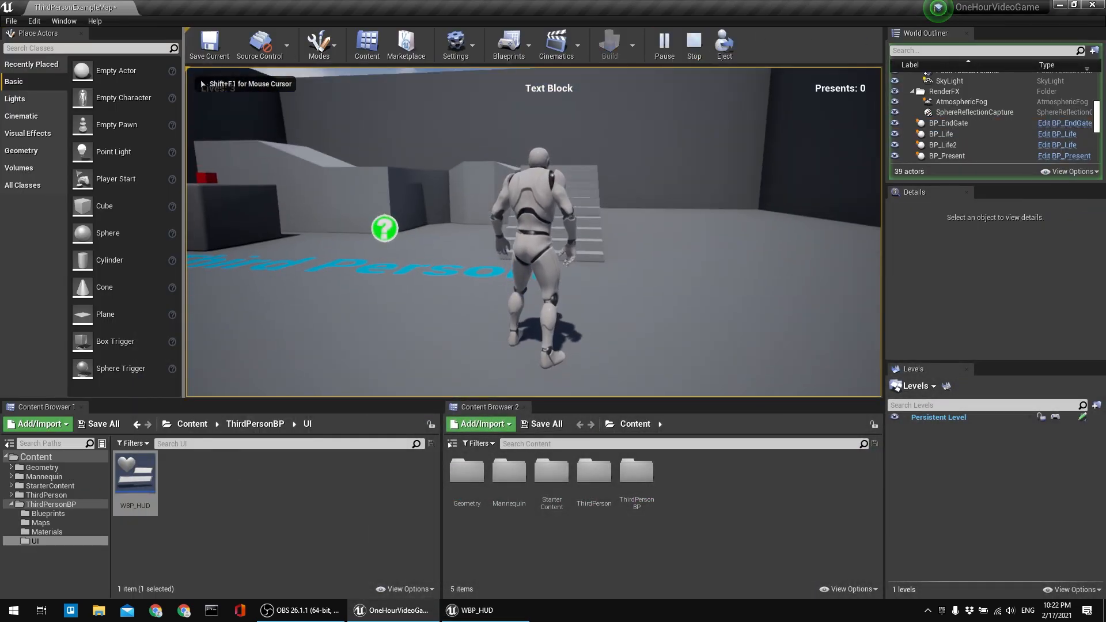
{"action": "key", "text": "Escape"}
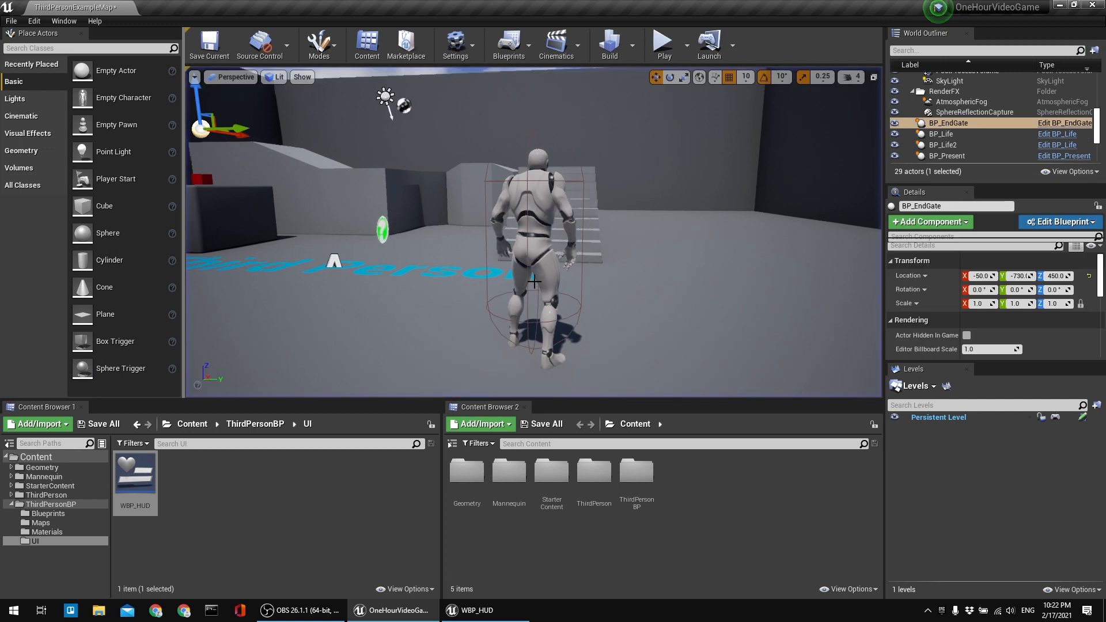
Save the ThirdPersonExampleMap level and bring the red and green pickups into view.
{"action": "left_click", "coordinate": [11, 21]}
{"action": "left_click", "coordinate": [34, 119]}
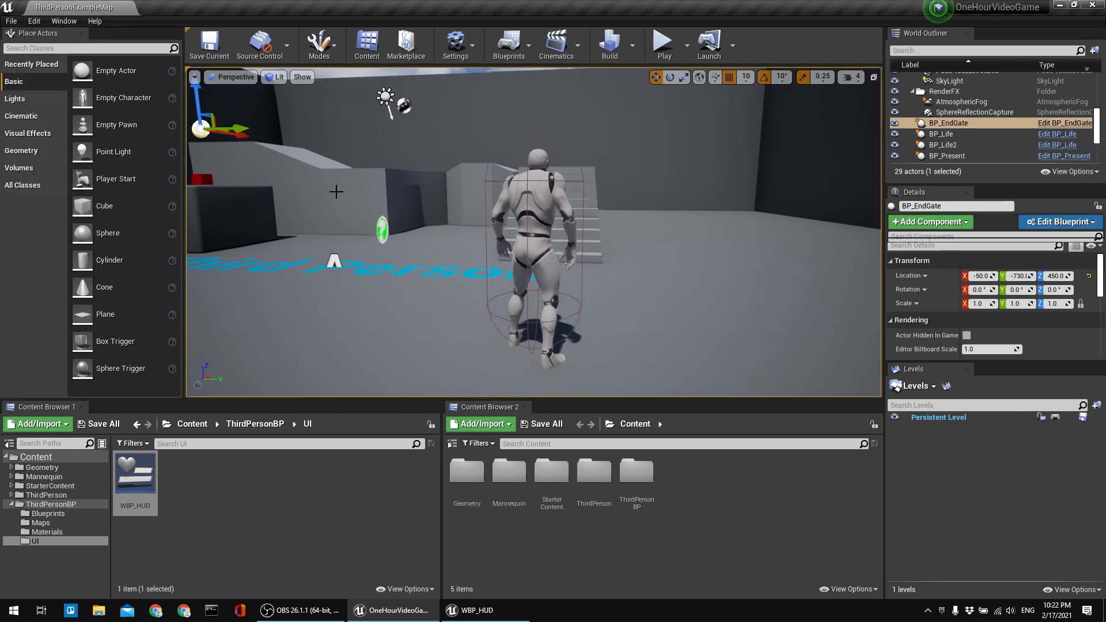
{"action": "right_click_drag", "start_coordinate": [337, 193], "coordinate": [259, 237]}
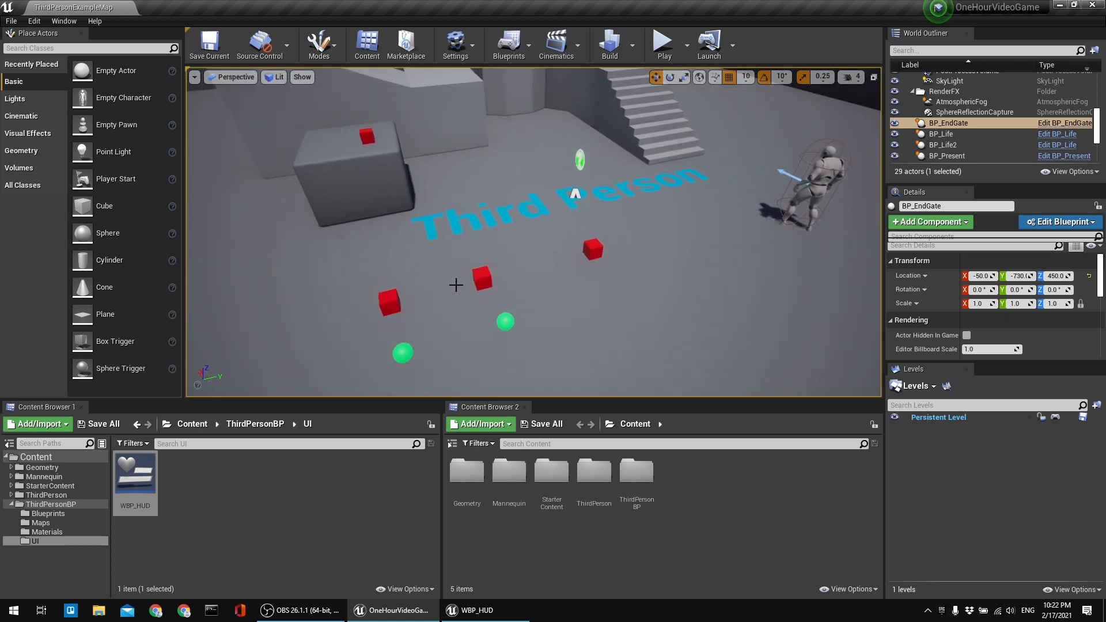
{"action": "right_click_drag", "start_coordinate": [547, 275], "coordinate": [540, 273]}
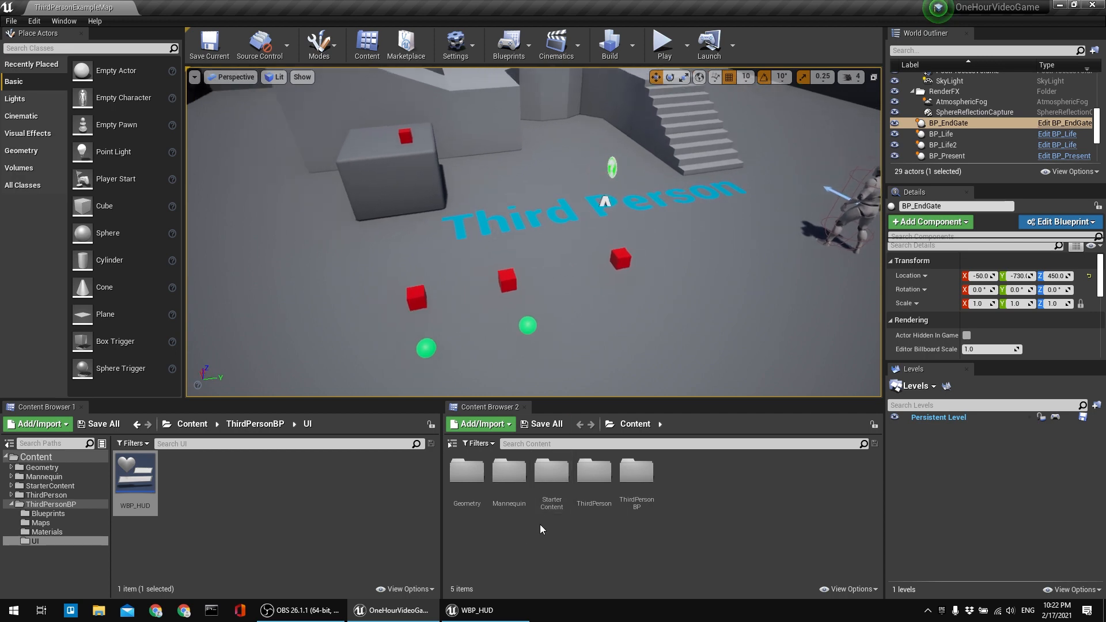
Return to the blueprint editor window and open the BP_Life blueprint.
{"action": "left_click", "coordinate": [486, 614]}
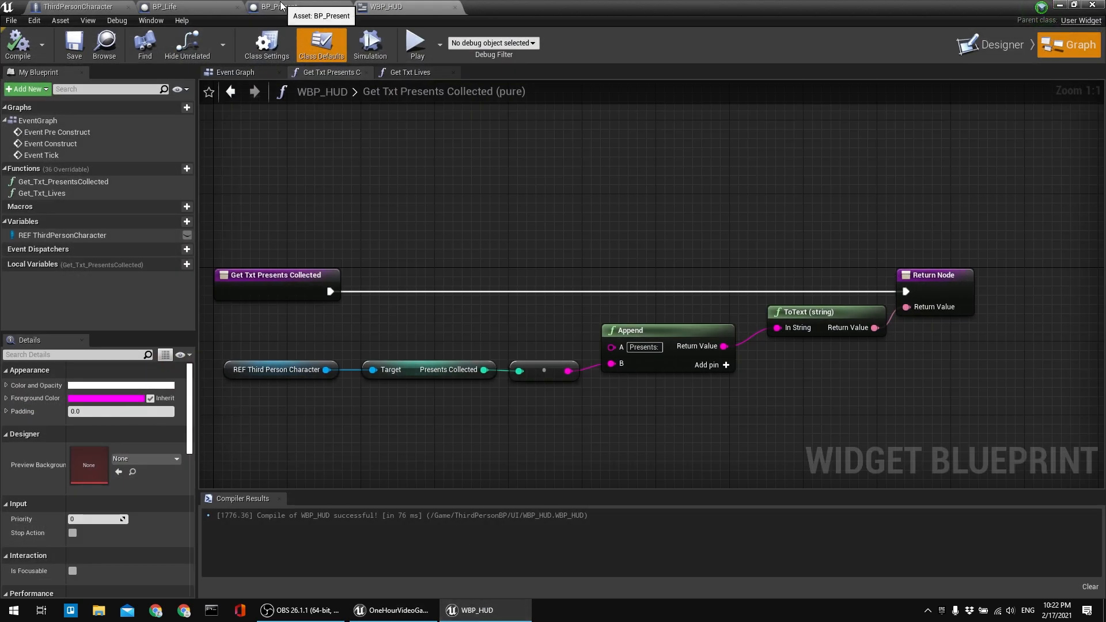
{"action": "right_click_drag", "start_coordinate": [358, 184], "coordinate": [403, 177]}
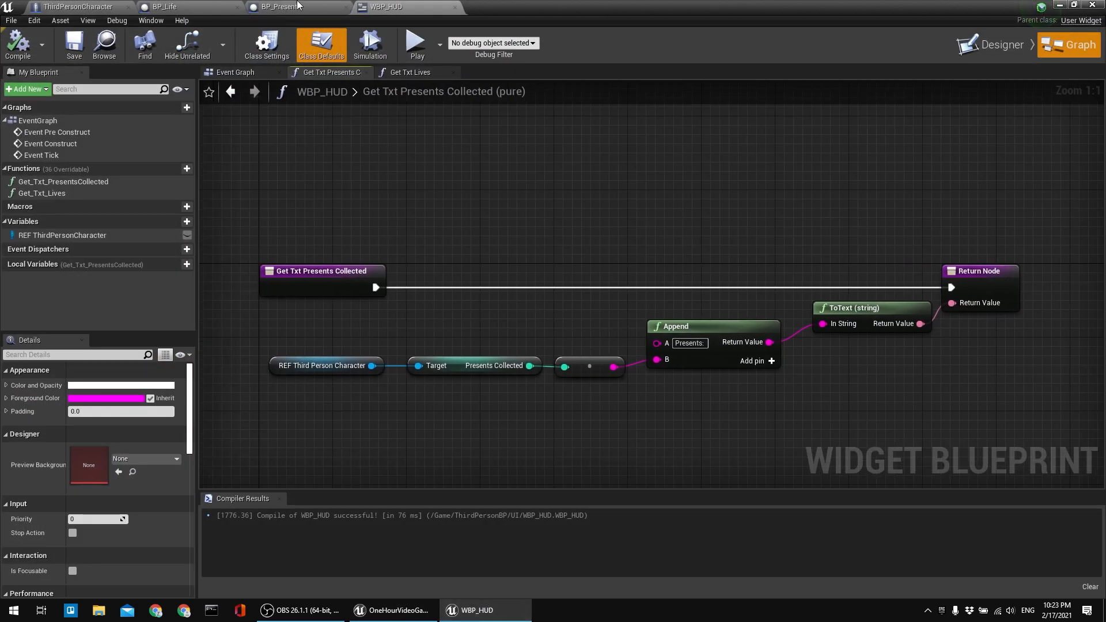
{"action": "left_click", "coordinate": [207, 5]}
{"action": "right_click_drag", "start_coordinate": [362, 182], "coordinate": [347, 181]}
Add a Box Collision component under the Cube mesh in BP_Life, and compile and save the blueprint.
{"action": "left_click", "coordinate": [47, 50]}
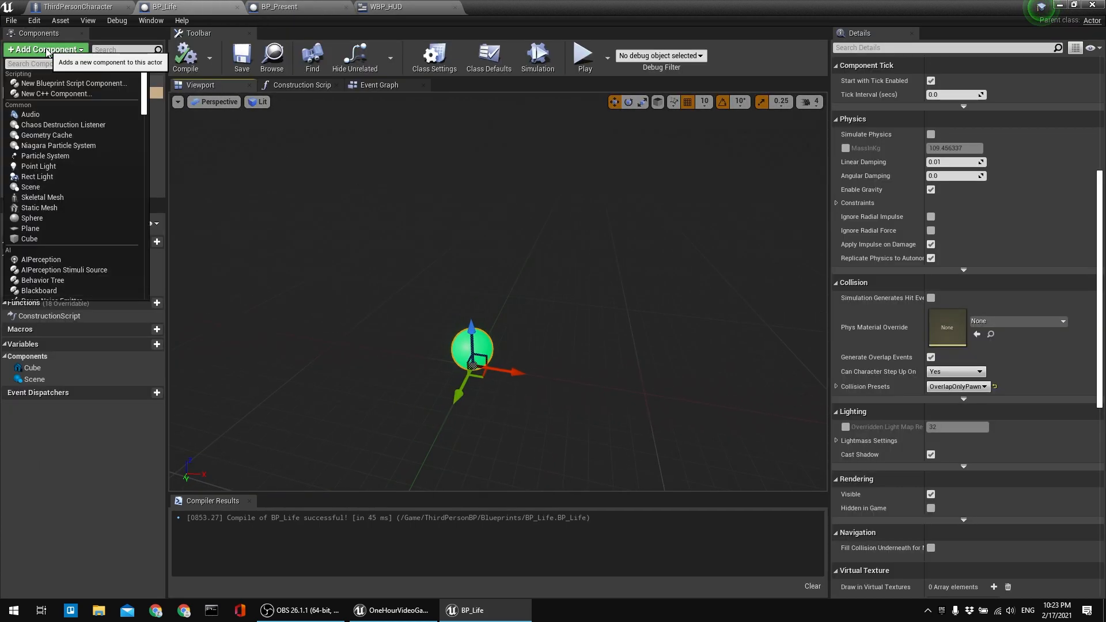
{"action": "type", "text": "box"}
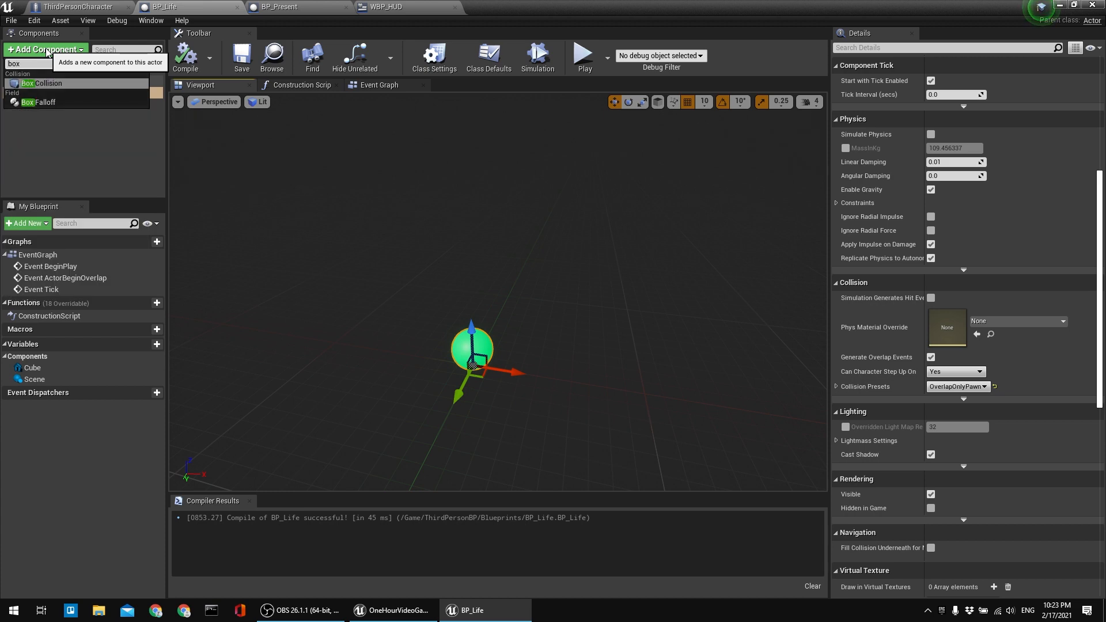
{"action": "left_click", "coordinate": [48, 84]}
{"action": "left_click", "coordinate": [191, 62]}
{"action": "left_click", "coordinate": [242, 58]}
Examine how the Box collision volume sits relative to the green sphere in the BP_Life viewport.
{"action": "key", "text": "d"}
{"action": "right_click_drag", "start_coordinate": [371, 146], "coordinate": [314, 164]}
{"action": "key", "text": "w"}
{"action": "mouse_move", "coordinate": [475, 148]}
{"action": "right_mouse_down"}
{"action": "mouse_move", "coordinate": [438, 151]}
{"action": "mouse_move", "coordinate": [475, 148]}
{"action": "right_mouse_up"}
{"action": "scroll", "coordinate": [1041, 235], "scroll_direction": "up", "scroll_amount": 1}
{"action": "scroll", "coordinate": [1031, 227], "scroll_direction": "up", "scroll_amount": 8}
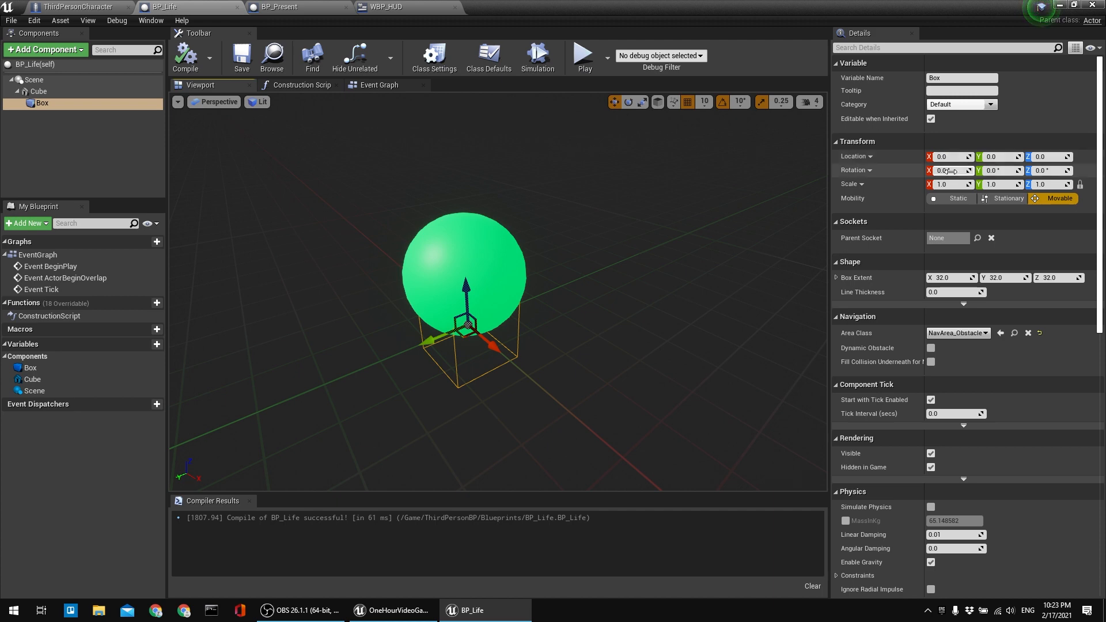
{"action": "right_click_drag", "start_coordinate": [519, 247], "coordinate": [496, 249]}
{"action": "right_click_drag", "start_coordinate": [564, 183], "coordinate": [563, 183]}
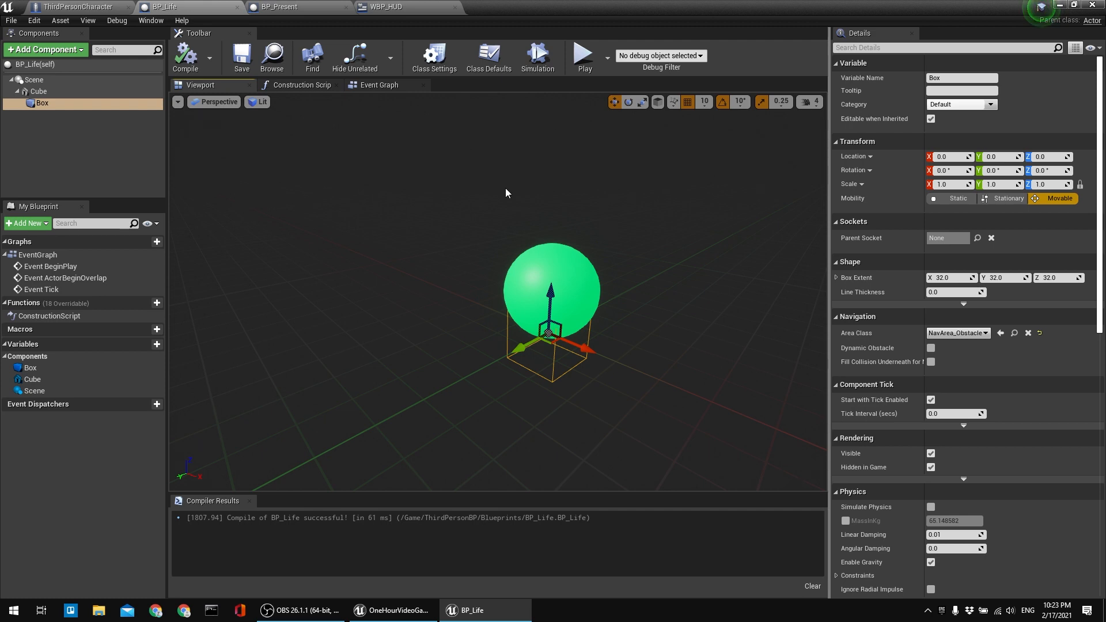
Delete the Cube mesh component from BP_Life, undo that deletion, and delete the Box collision component instead.
{"action": "left_click", "coordinate": [46, 91]}
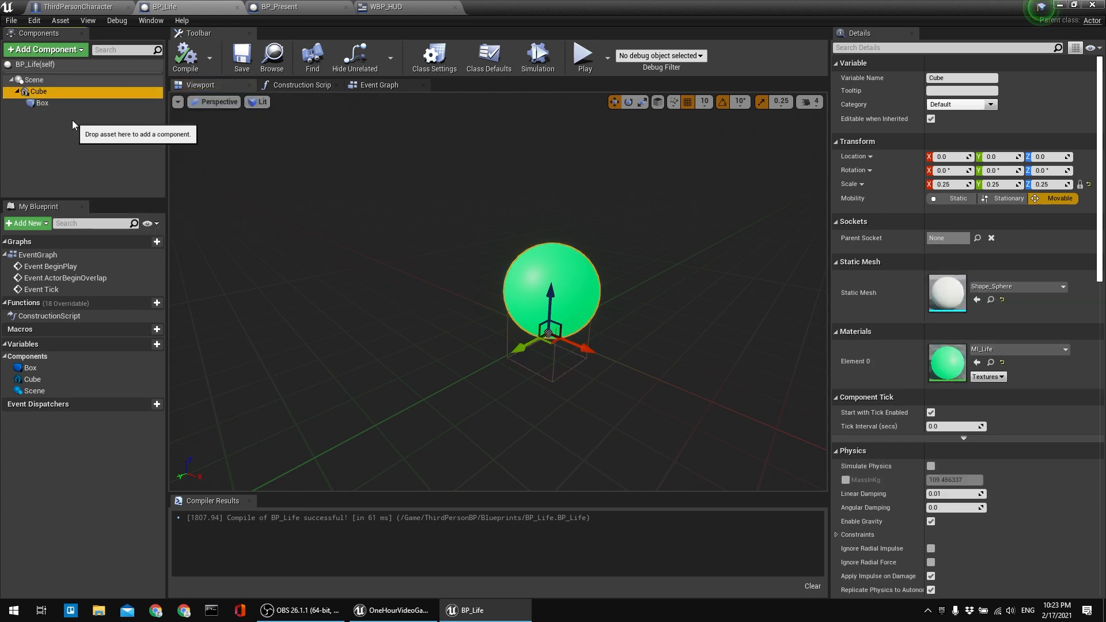
{"action": "key", "text": "Delete"}
{"action": "left_click", "coordinate": [240, 57]}
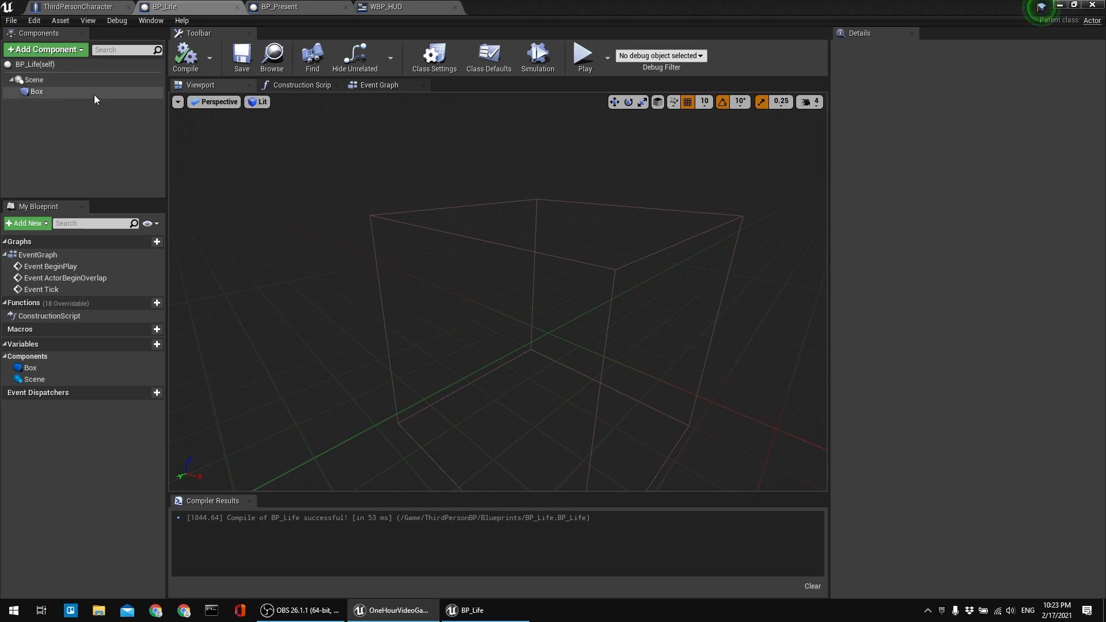
{"action": "left_click", "coordinate": [36, 21]}
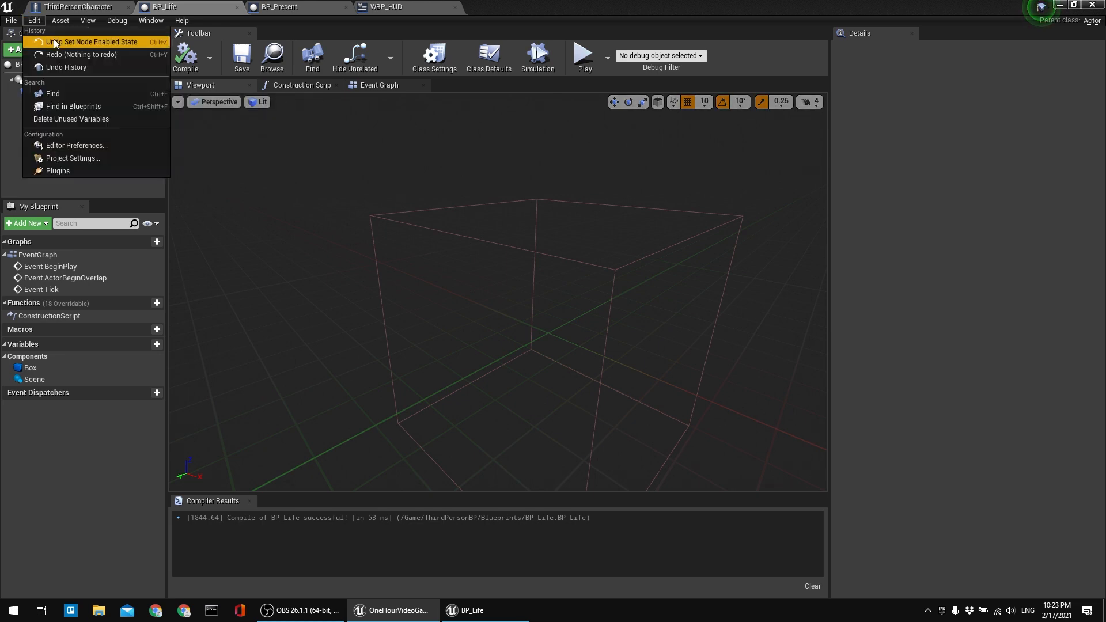
{"action": "left_click", "coordinate": [54, 40]}
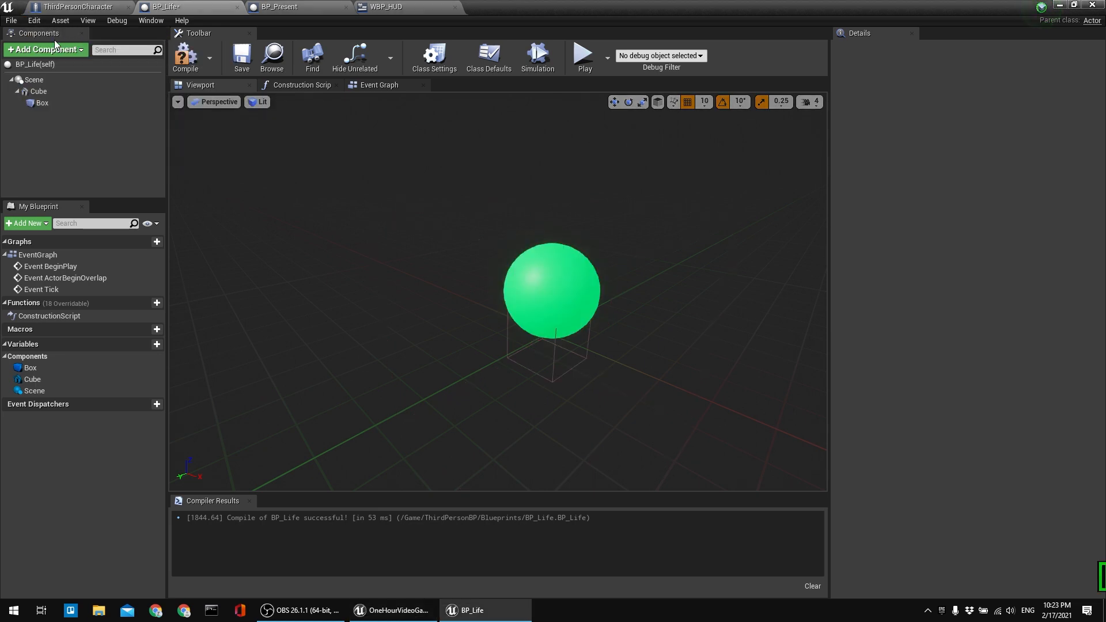
{"action": "left_click", "coordinate": [43, 105]}
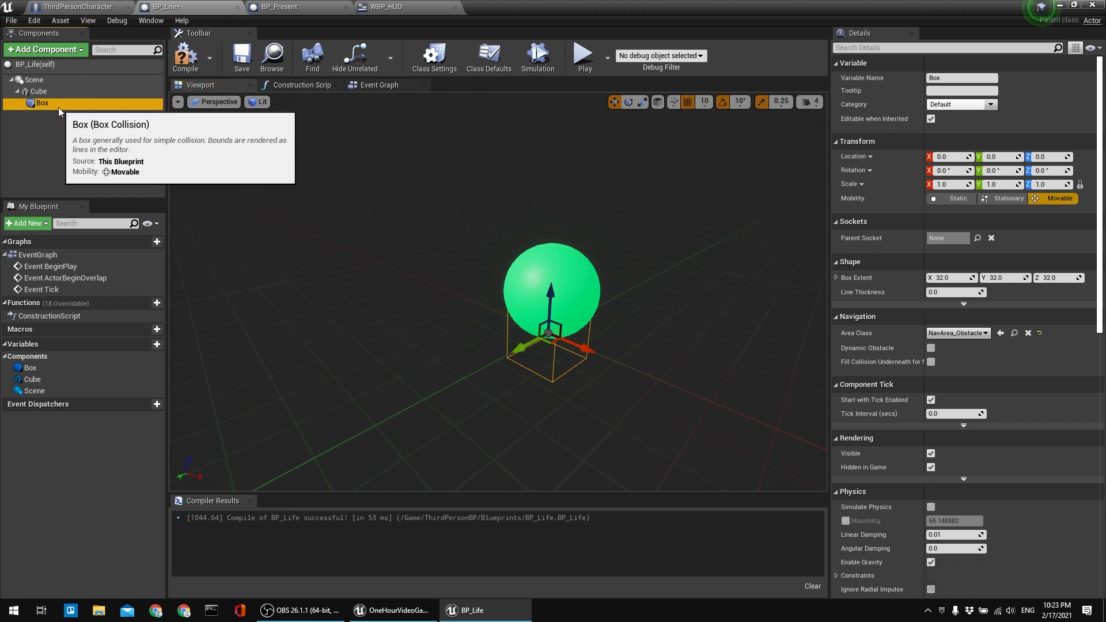
{"action": "key", "text": "Delete"}
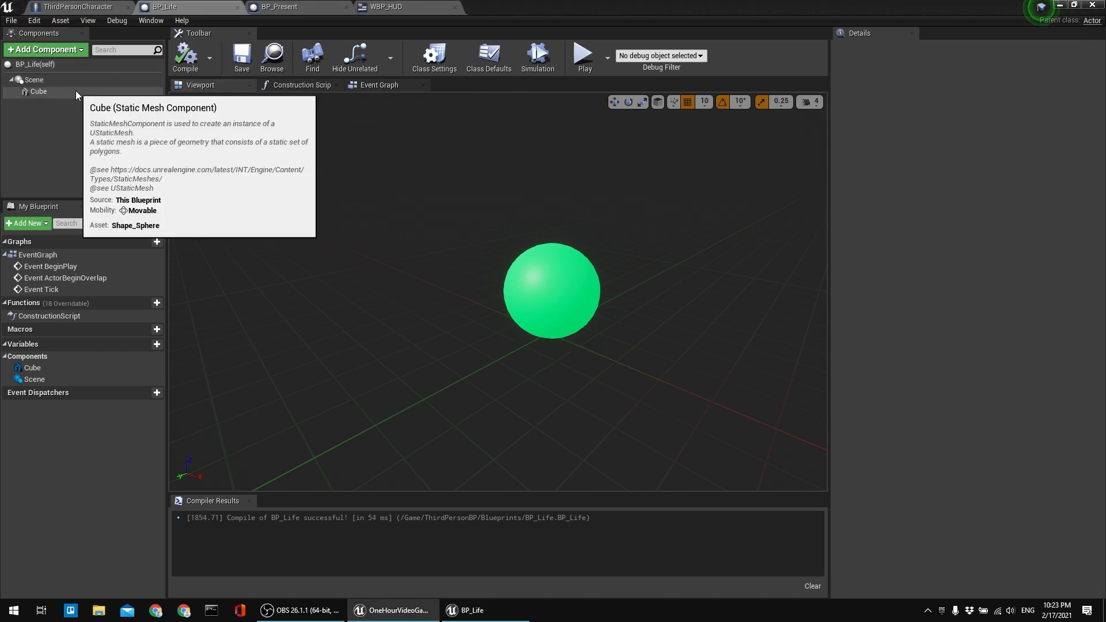
Rename the Cube mesh component to "Life Mesh", and compile and save BP_Life.
{"action": "double_click", "coordinate": [75, 91]}
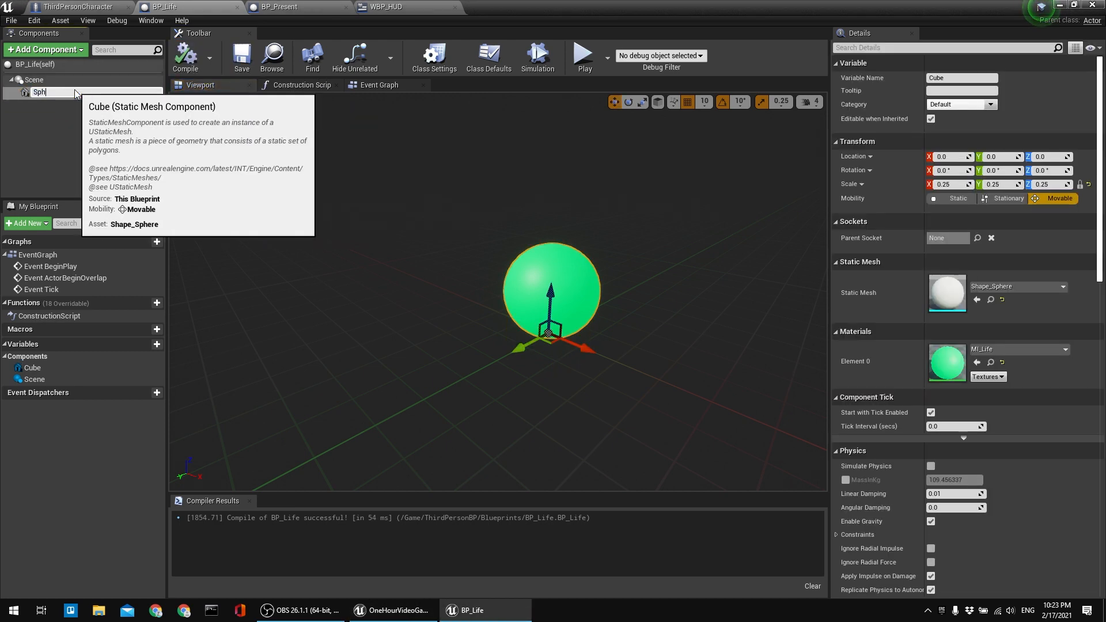
{"action": "key", "text": "Return"}
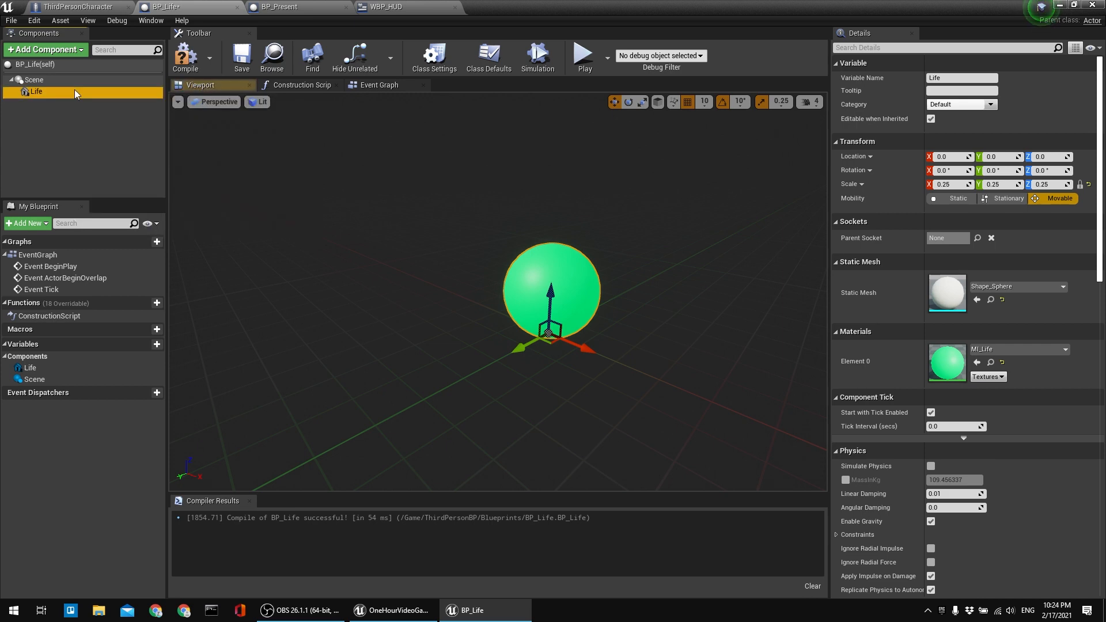
{"action": "double_click", "coordinate": [53, 95]}
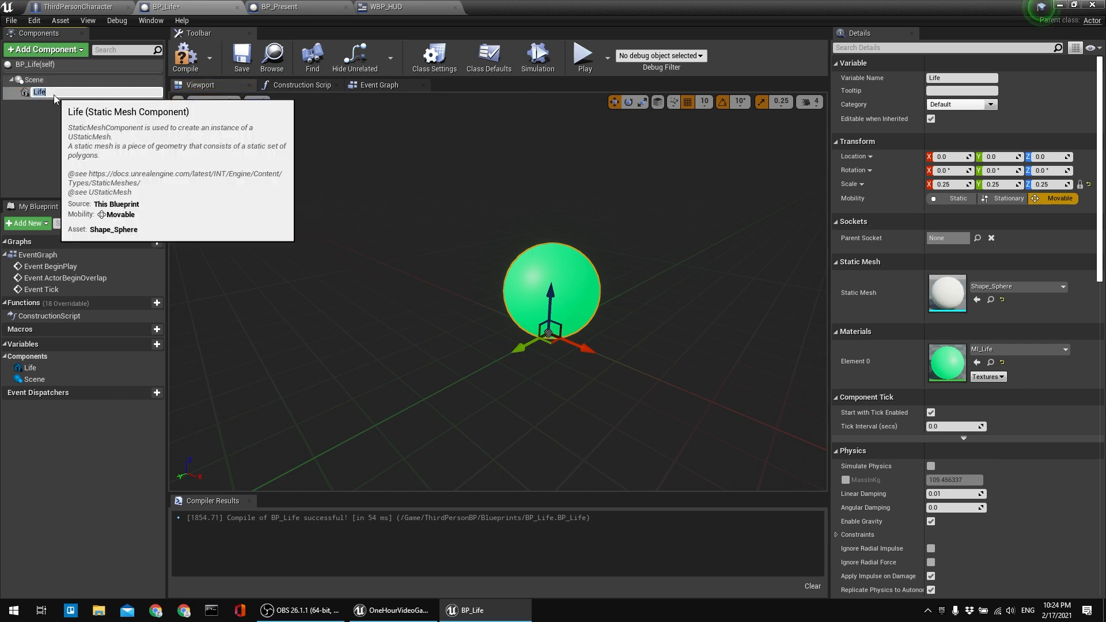
{"action": "type", "text": "Mesh"}
{"action": "key", "text": "Return"}
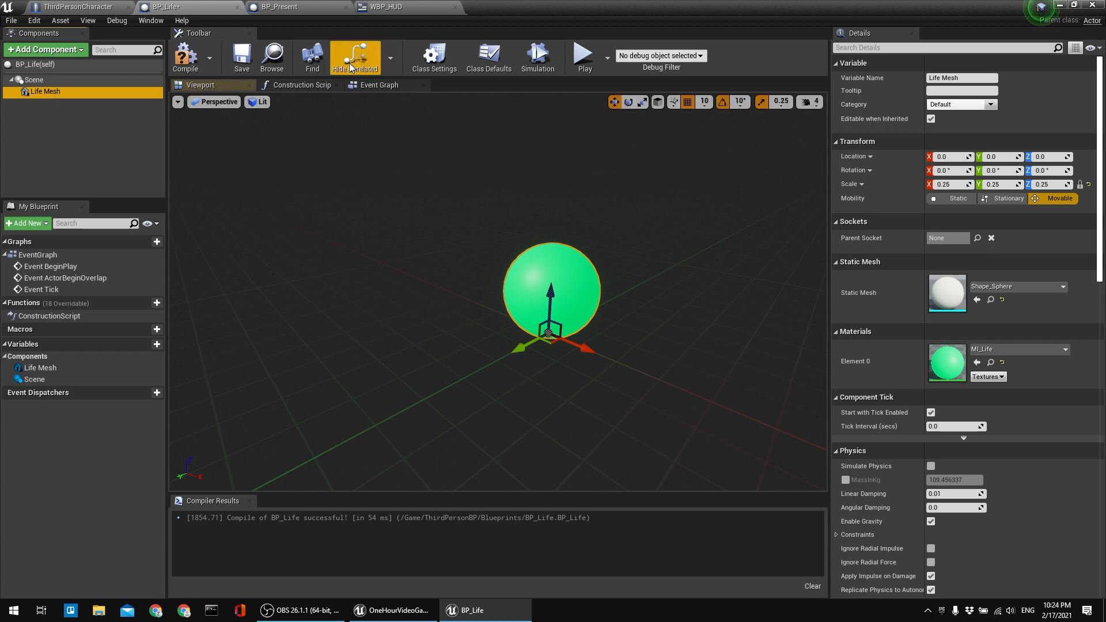
{"action": "left_click", "coordinate": [186, 58]}
{"action": "left_click", "coordinate": [240, 58]}
Add an OnComponentBeginOverlap event for Life Mesh to the BP_Life event graph and compile the blueprint.
{"action": "right_click_drag", "start_coordinate": [323, 167], "coordinate": [350, 152]}
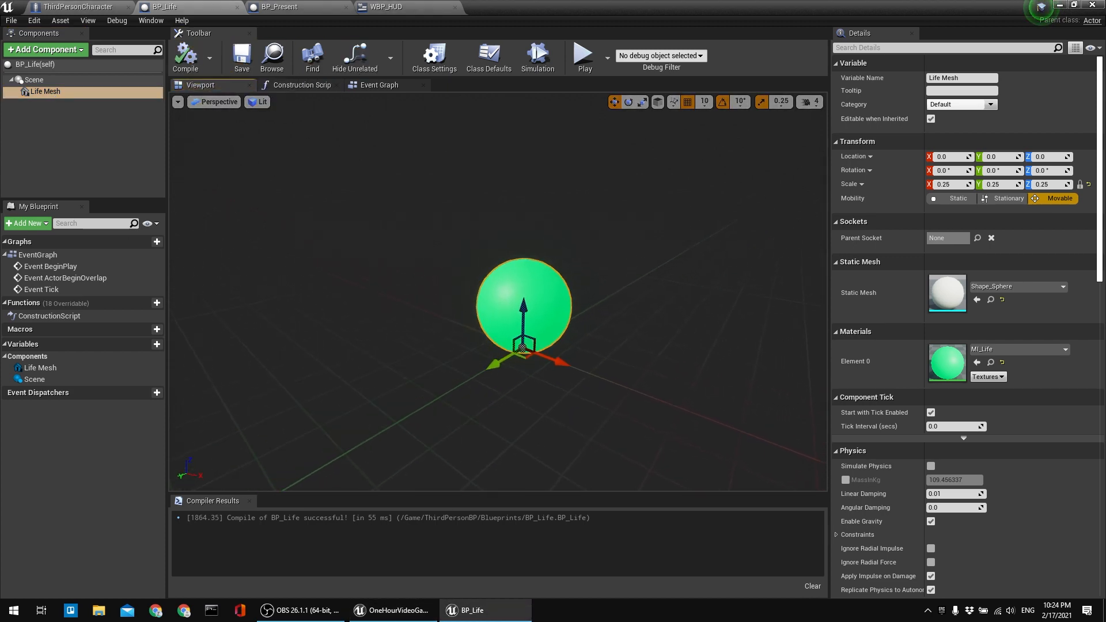
{"action": "left_click", "coordinate": [374, 85]}
{"action": "right_click_drag", "start_coordinate": [431, 425], "coordinate": [320, 225]}
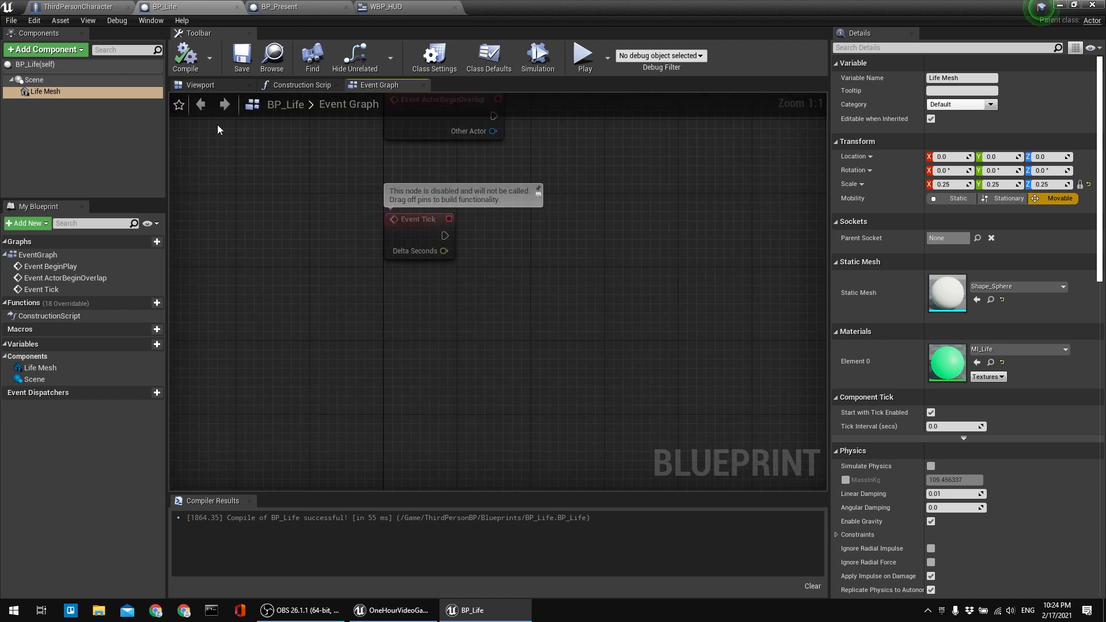
{"action": "right_click", "coordinate": [44, 90]}
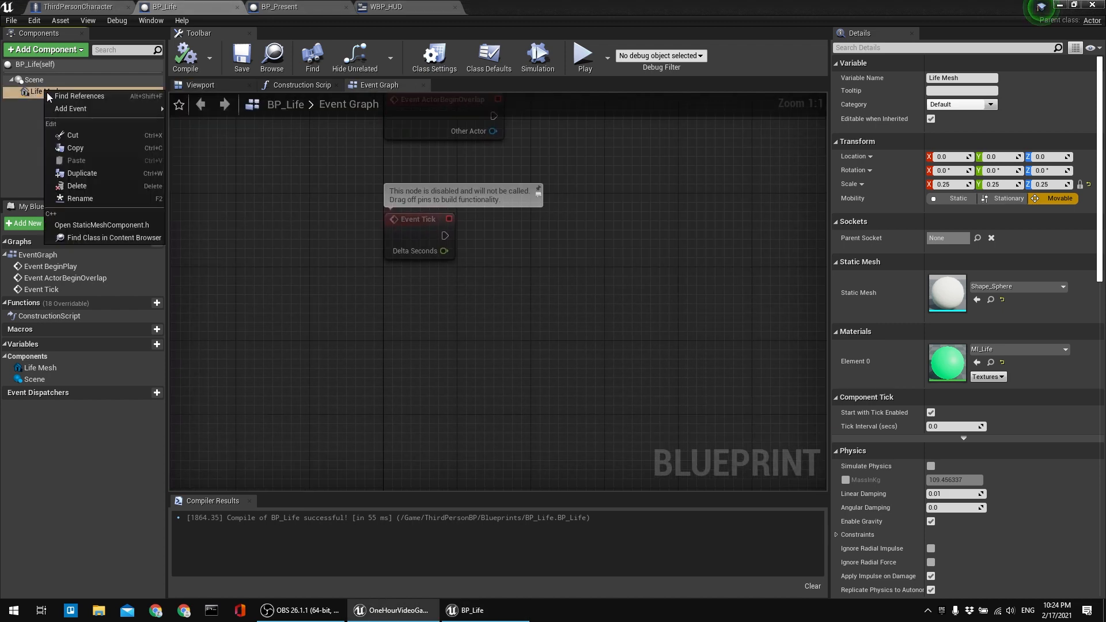
{"action": "mouse_move", "coordinate": [61, 106]}
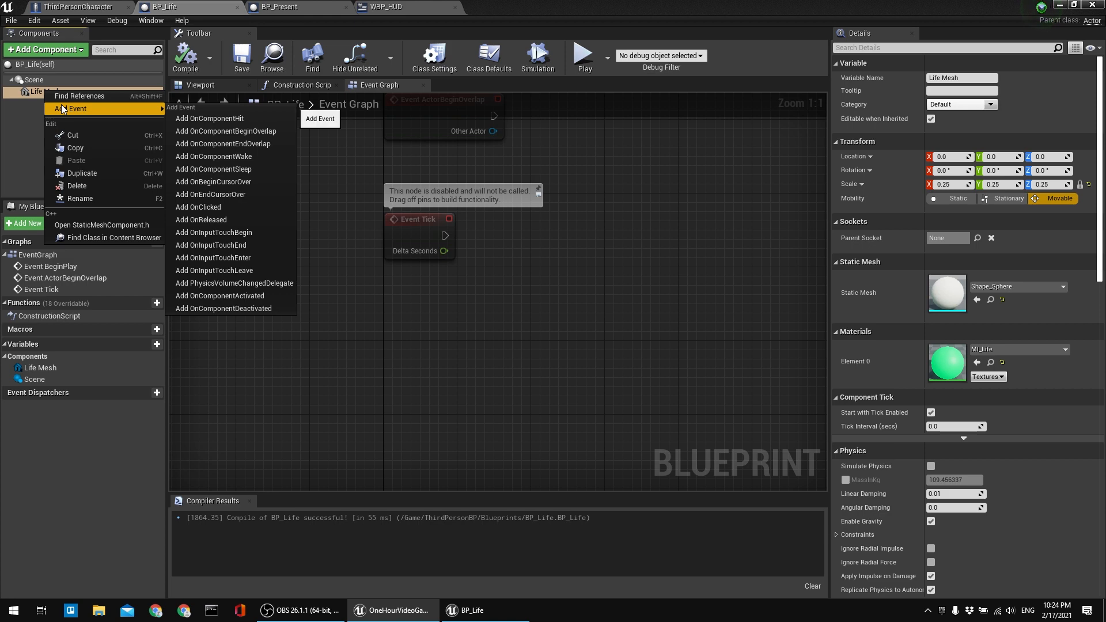
{"action": "left_click", "coordinate": [244, 133]}
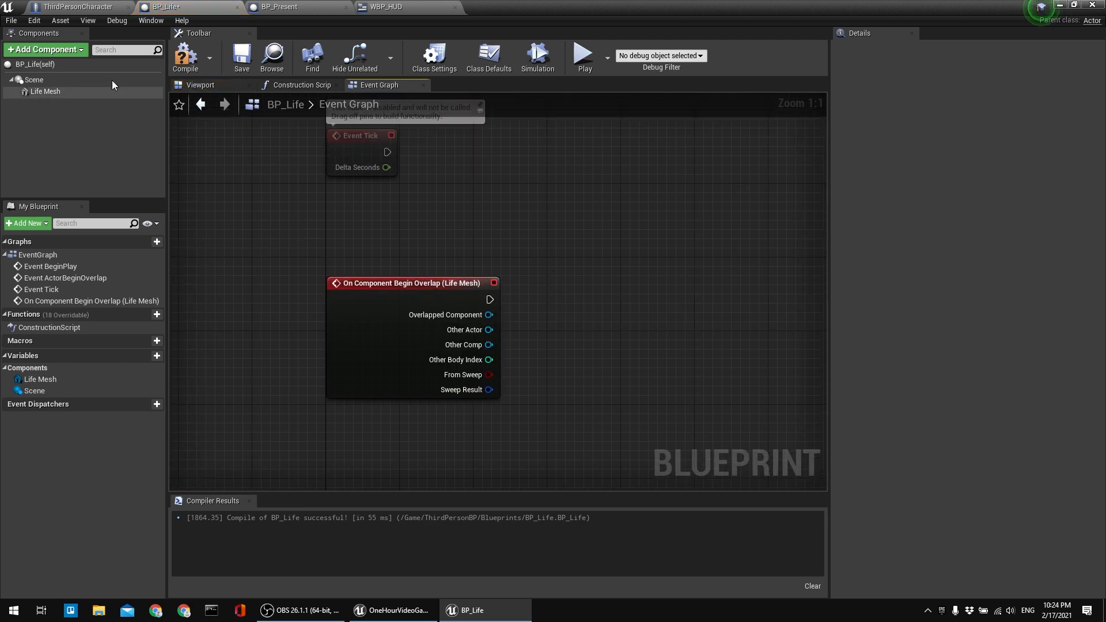
{"action": "left_click", "coordinate": [187, 57]}
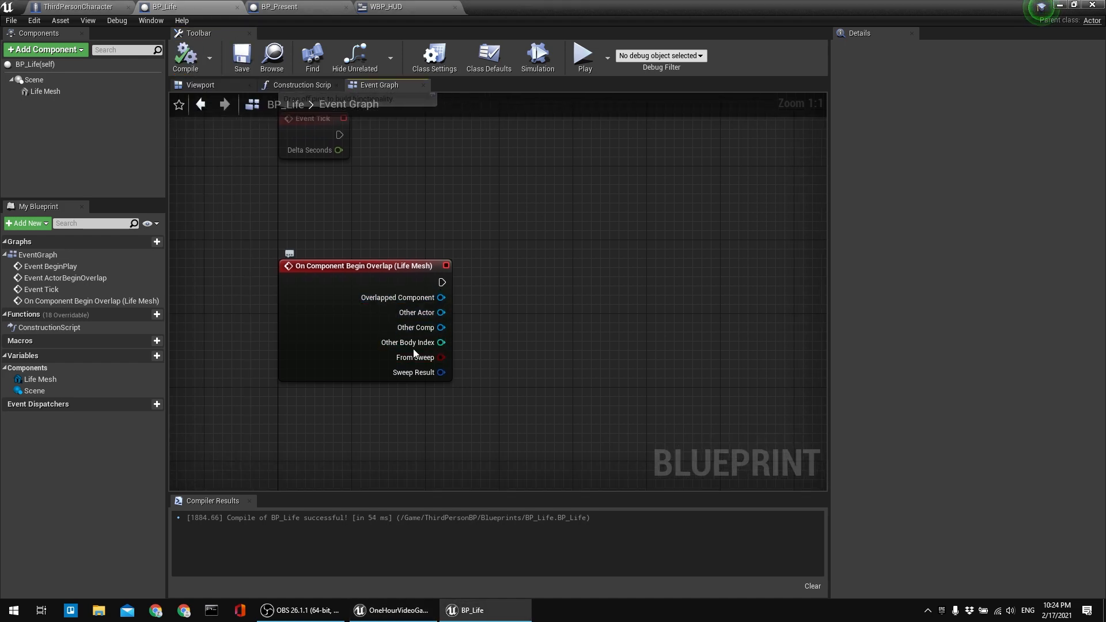
Add a Cast To ThirdPersonCharacter node from the overlap event's Other Actor output and align it straight with the event.
{"action": "right_click_drag", "start_coordinate": [491, 311], "coordinate": [445, 328]}
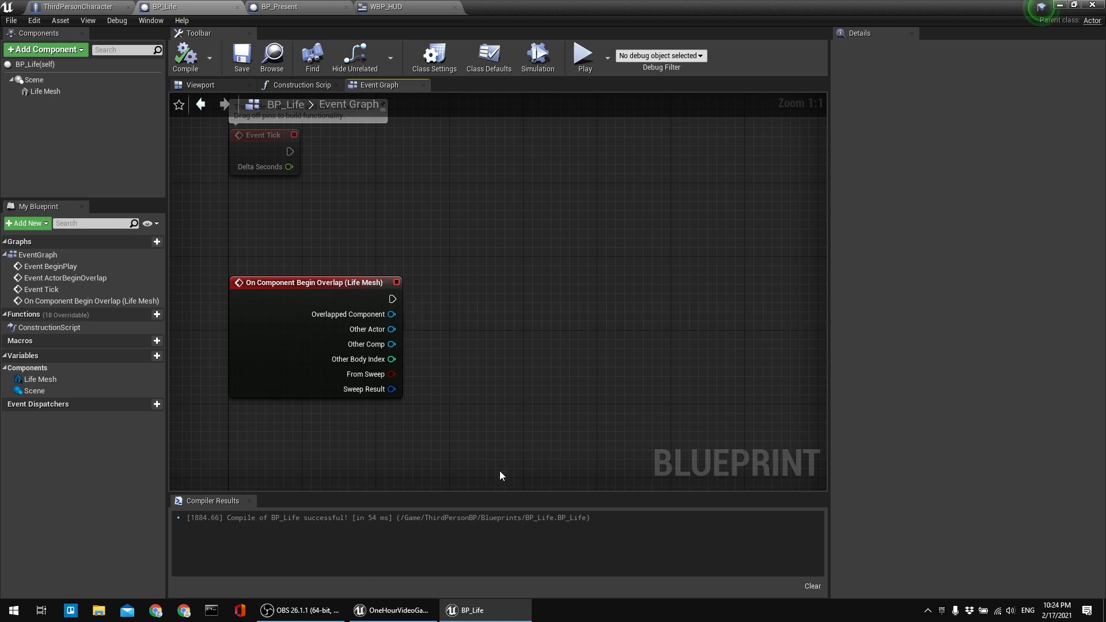
{"action": "left_click_drag", "start_coordinate": [391, 329], "coordinate": [458, 301]}
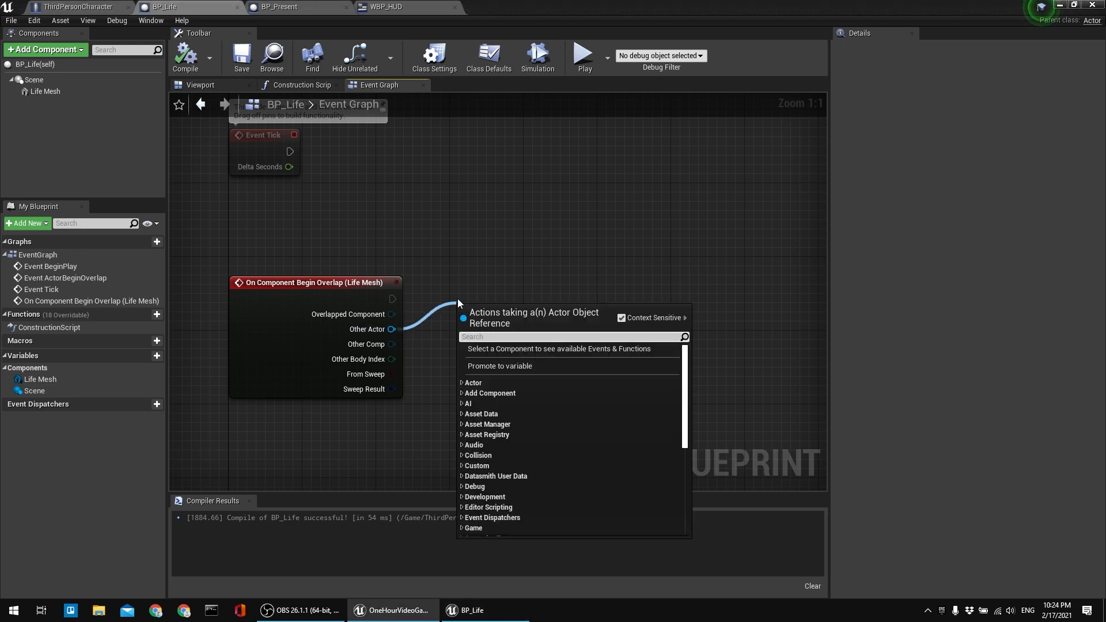
{"action": "type", "text": "cas"}
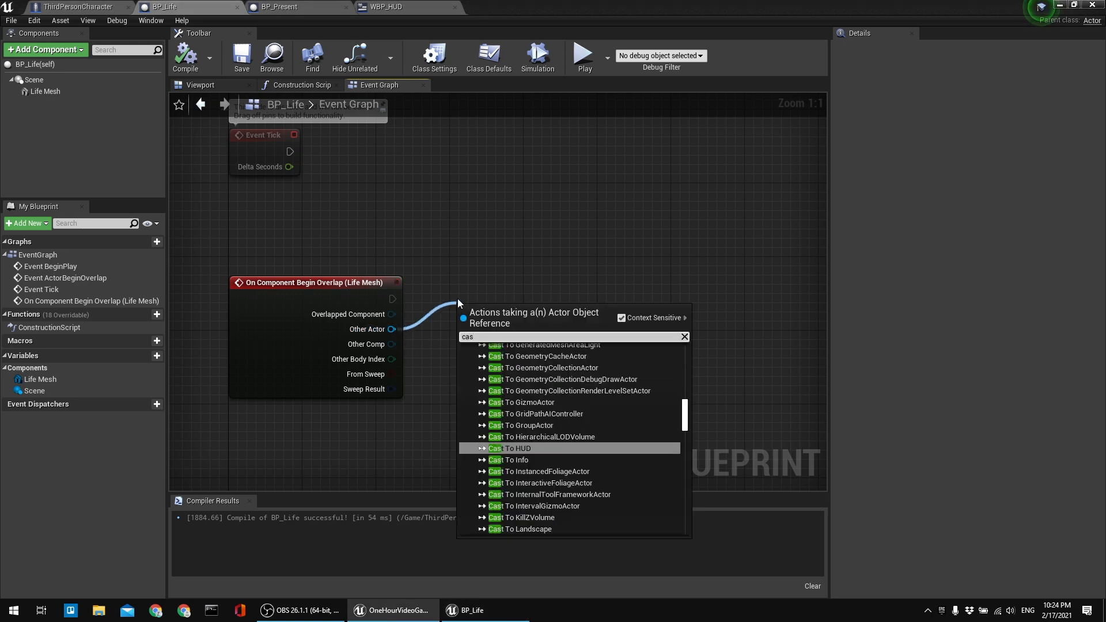
{"action": "type", "text": "t to thir"}
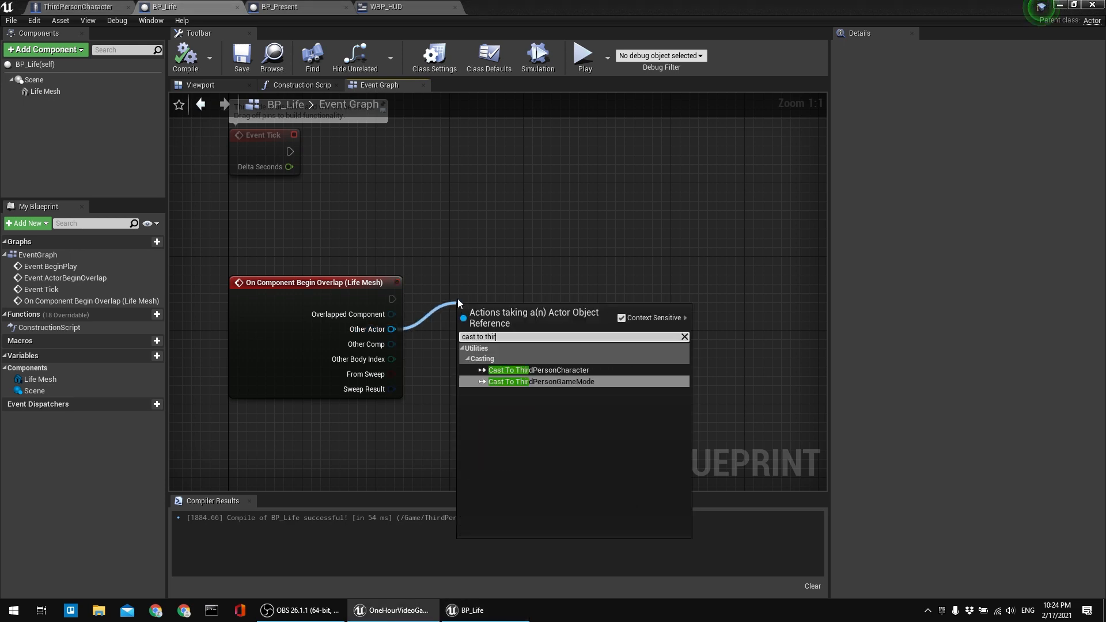
{"action": "key", "text": "Up"}
{"action": "key", "text": "Return"}
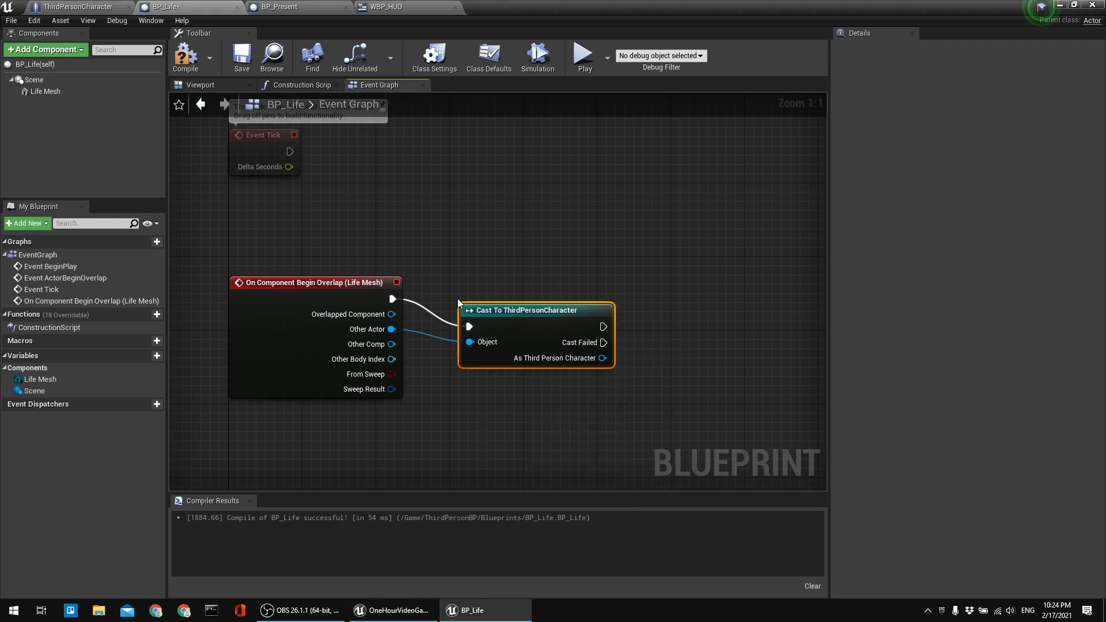
{"action": "key", "text": "q"}
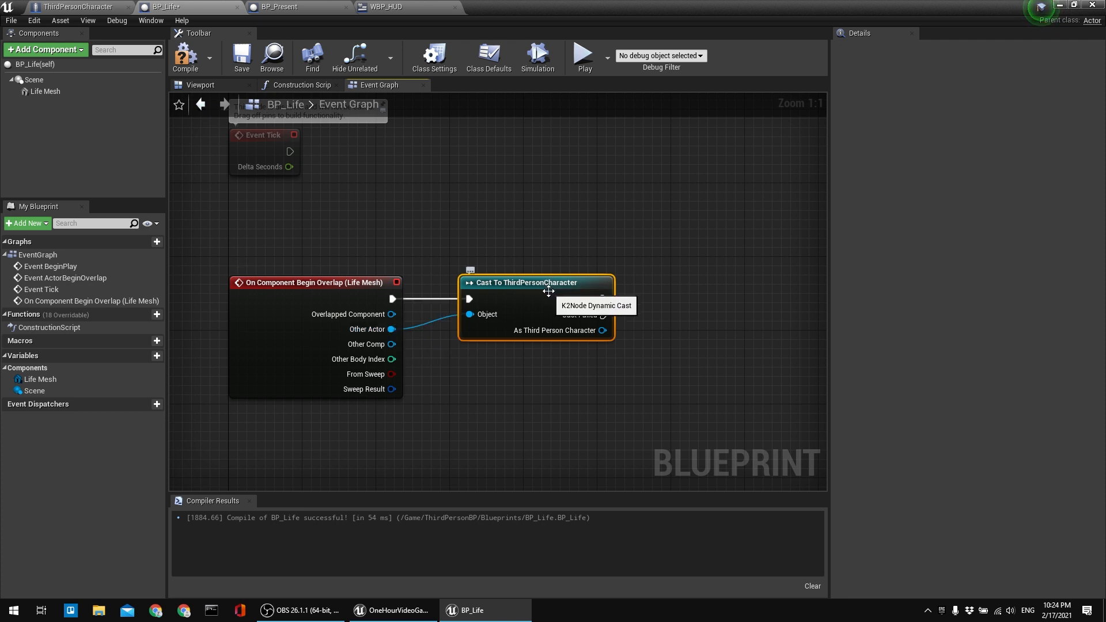
{"action": "right_click_drag", "start_coordinate": [671, 317], "coordinate": [610, 308]}
{"action": "left_click_drag", "start_coordinate": [543, 290], "coordinate": [618, 286]}
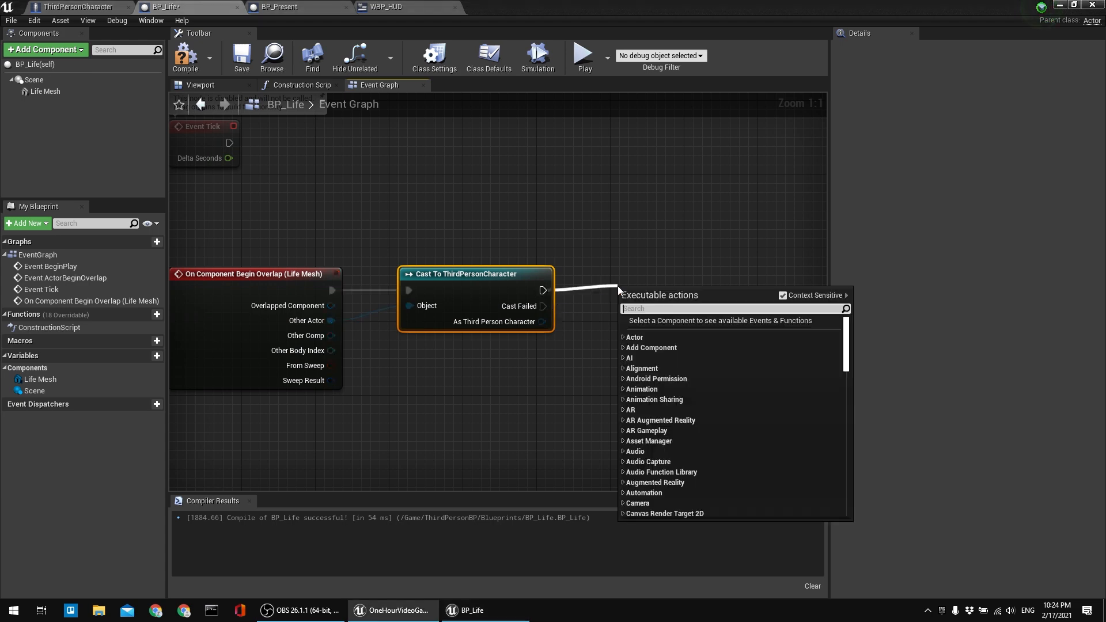
{"action": "left_click", "coordinate": [601, 249]}
{"action": "left_click_drag", "start_coordinate": [543, 306], "coordinate": [554, 316]}
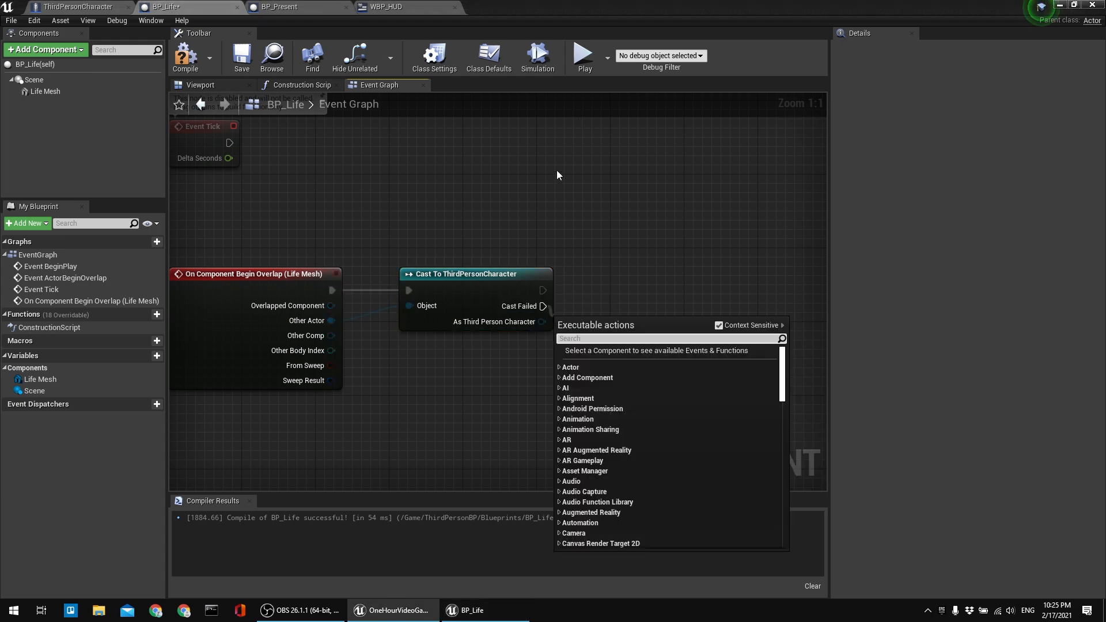
{"action": "left_click", "coordinate": [456, 206]}
Compile the BP_Life blueprint.
{"action": "left_click", "coordinate": [202, 66]}
{"action": "right_click_drag", "start_coordinate": [509, 250], "coordinate": [527, 274]}
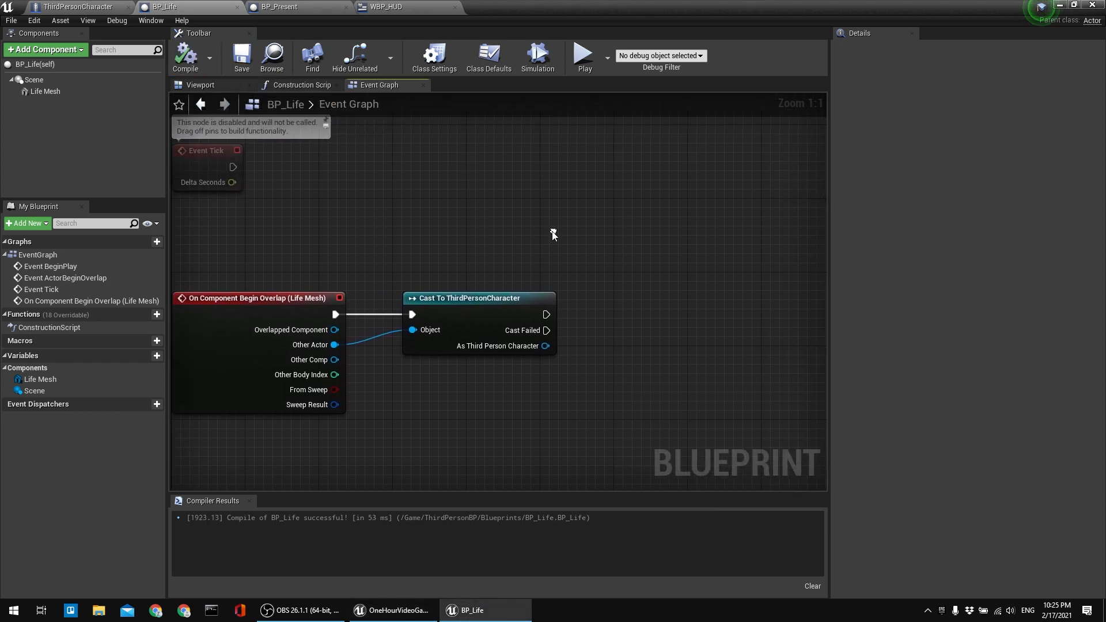
{"action": "left_click_drag", "start_coordinate": [551, 333], "coordinate": [576, 374]}
{"action": "left_click", "coordinate": [505, 271]}
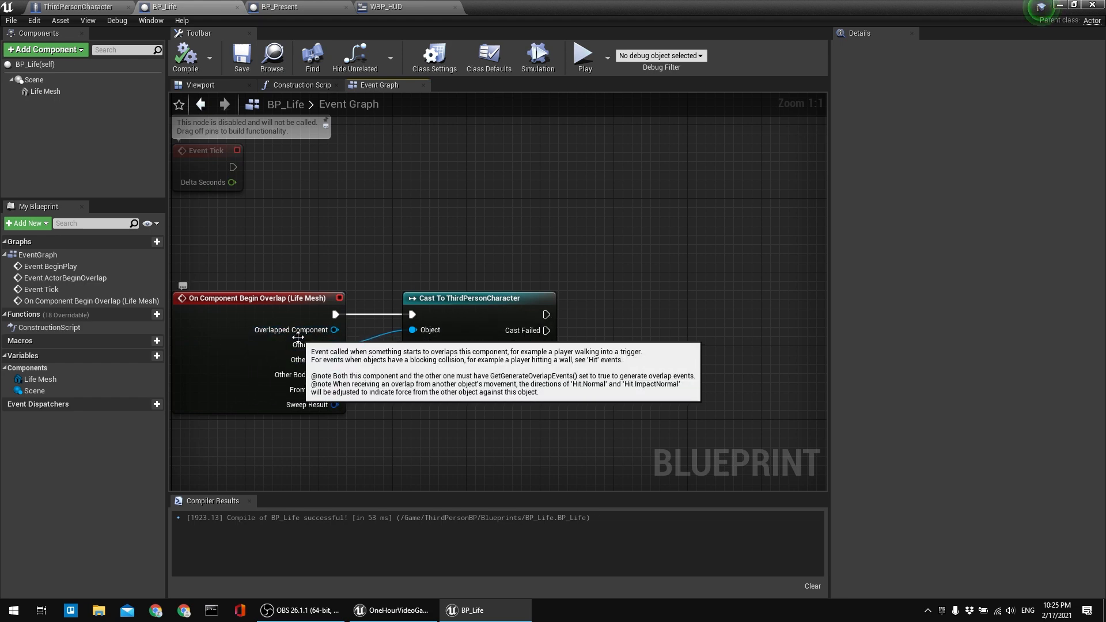
{"action": "right_click_drag", "start_coordinate": [630, 220], "coordinate": [532, 234]}
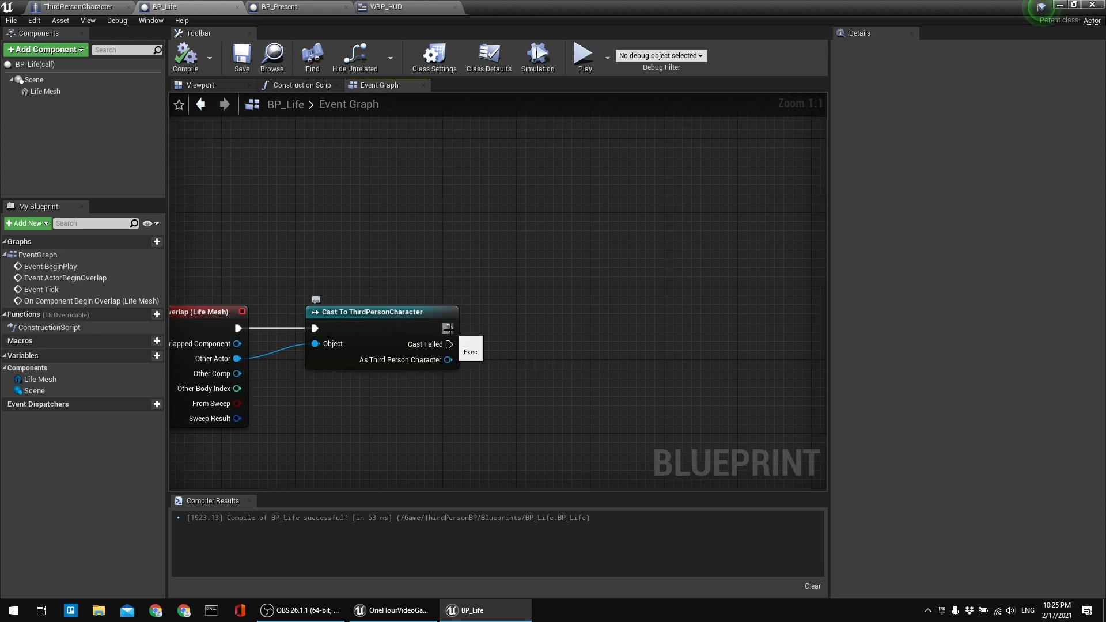
{"action": "left_click_drag", "start_coordinate": [447, 359], "coordinate": [535, 324]}
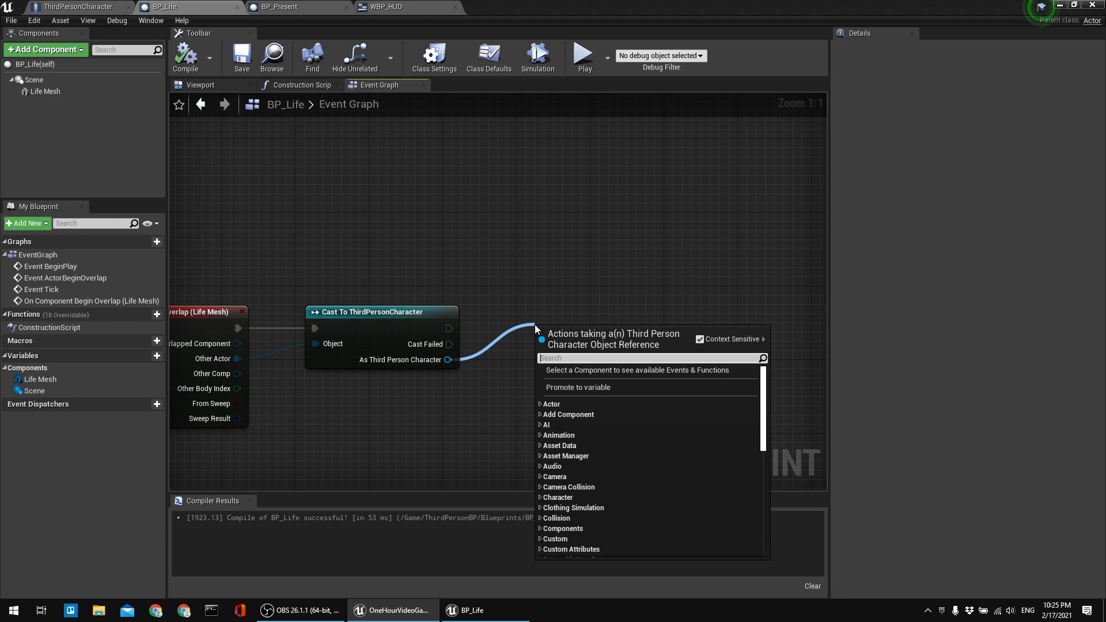
{"action": "left_click", "coordinate": [497, 268]}
Add a custom event named "Increase life" to an empty area of the ThirdPersonCharacter event graph.
{"action": "left_click", "coordinate": [118, 7]}
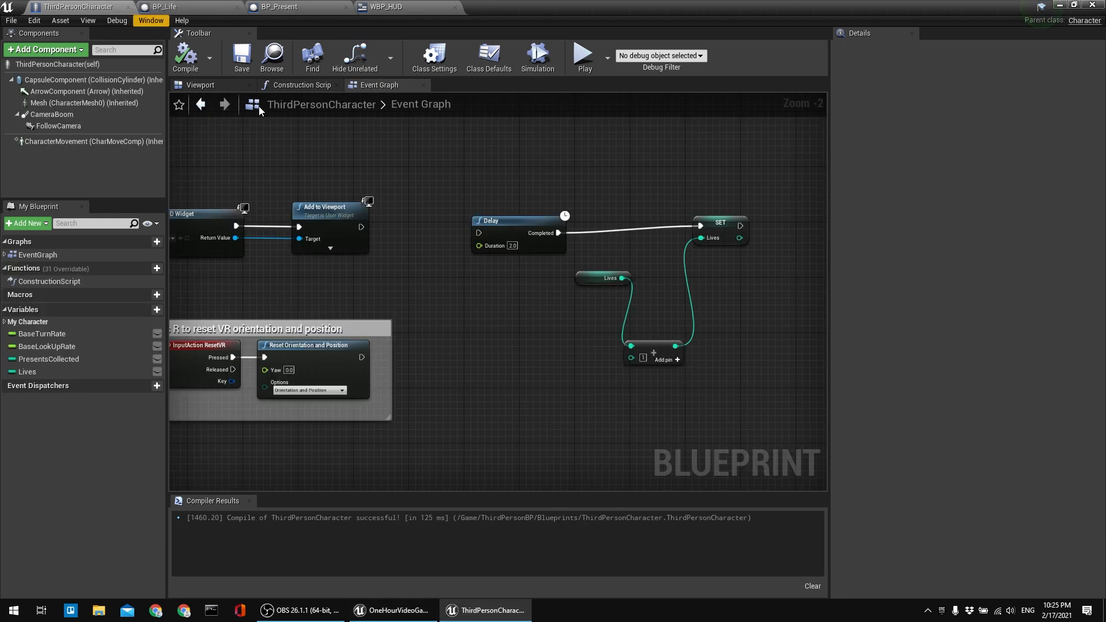
{"action": "scroll", "coordinate": [573, 349], "scroll_direction": "down", "scroll_amount": 6}
{"action": "right_click_drag", "start_coordinate": [605, 354], "coordinate": [607, 131]}
{"action": "scroll", "coordinate": [531, 243], "scroll_direction": "up", "scroll_amount": 5}
{"action": "right_click_drag", "start_coordinate": [322, 368], "coordinate": [385, 284]}
{"action": "right_click", "coordinate": [380, 268]}
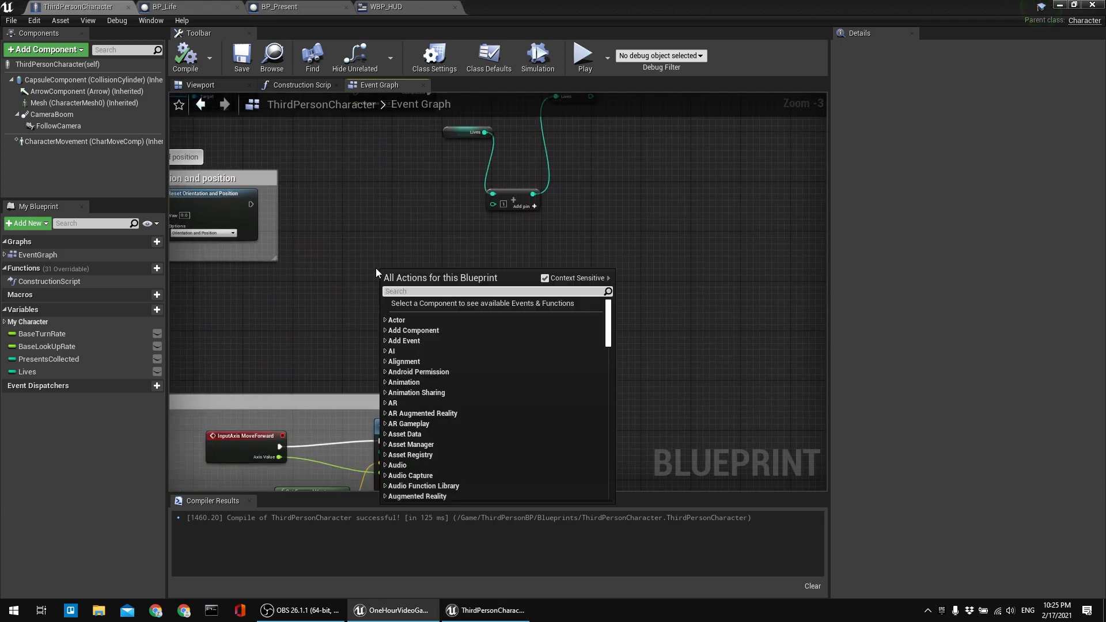
{"action": "type", "text": "custom"}
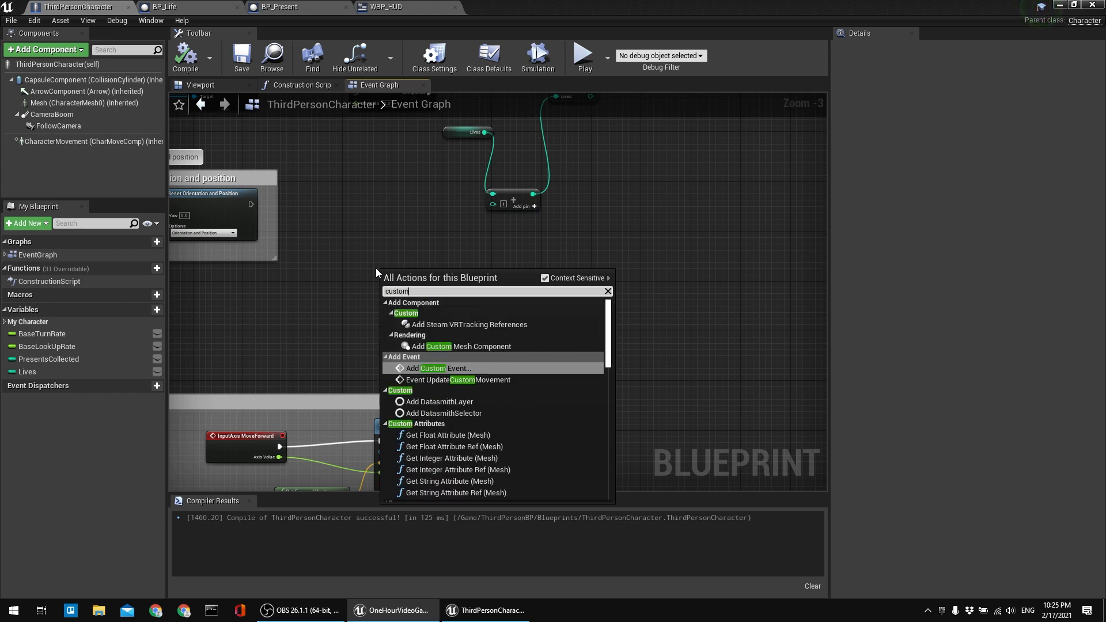
{"action": "key", "text": "Return"}
{"action": "scroll", "coordinate": [458, 281], "scroll_direction": "up", "scroll_amount": 3}
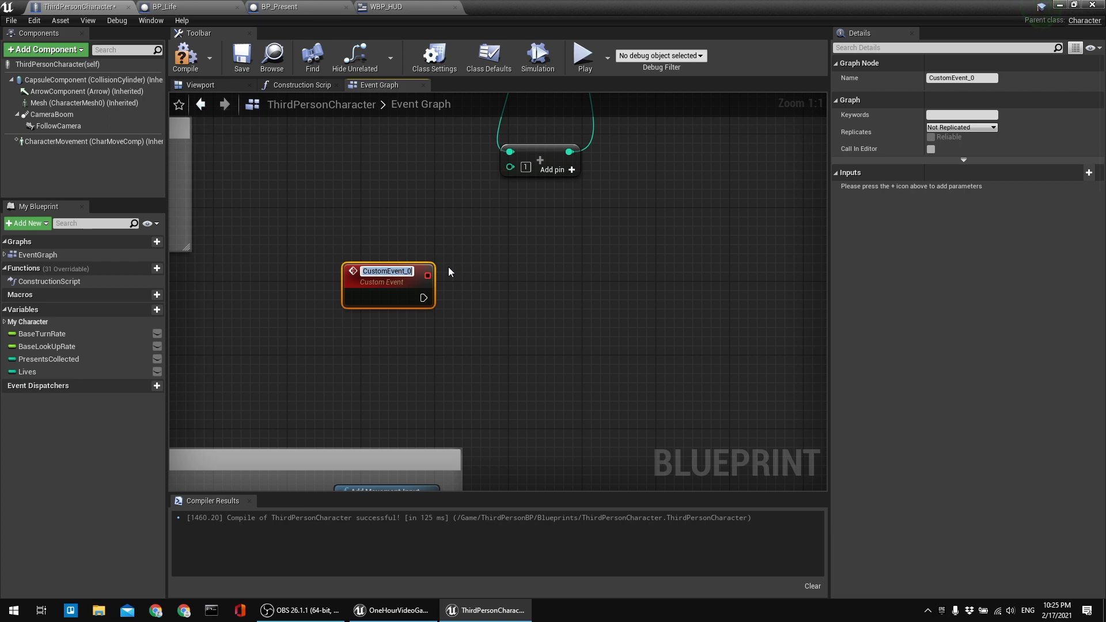
{"action": "type", "text": "Incr"}
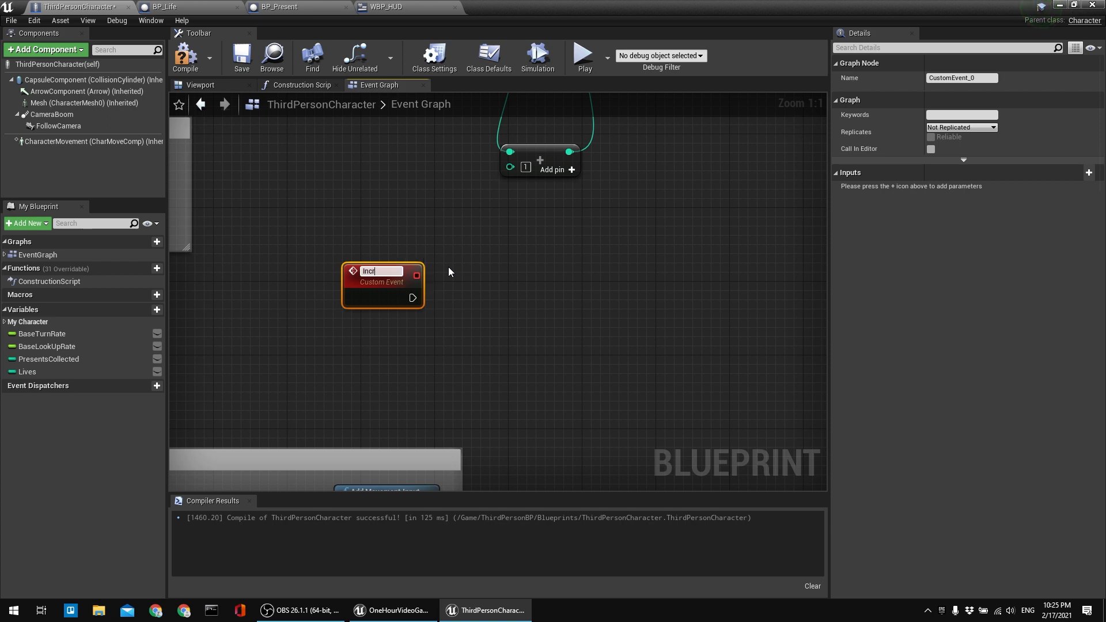
{"action": "type", "text": "ease life"}
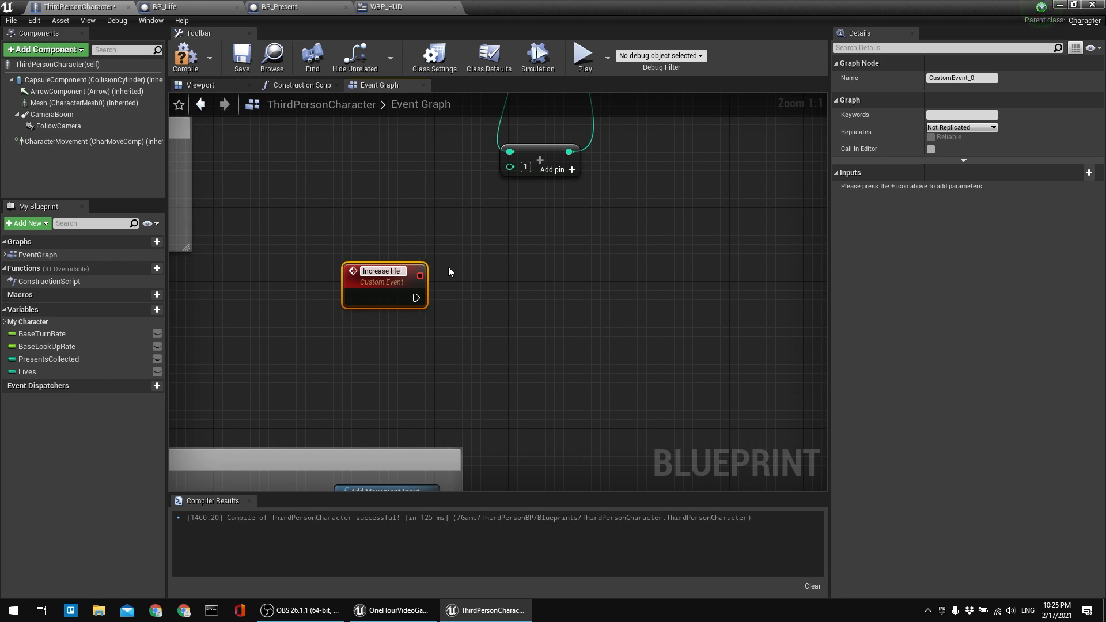
{"action": "key", "text": "Return"}
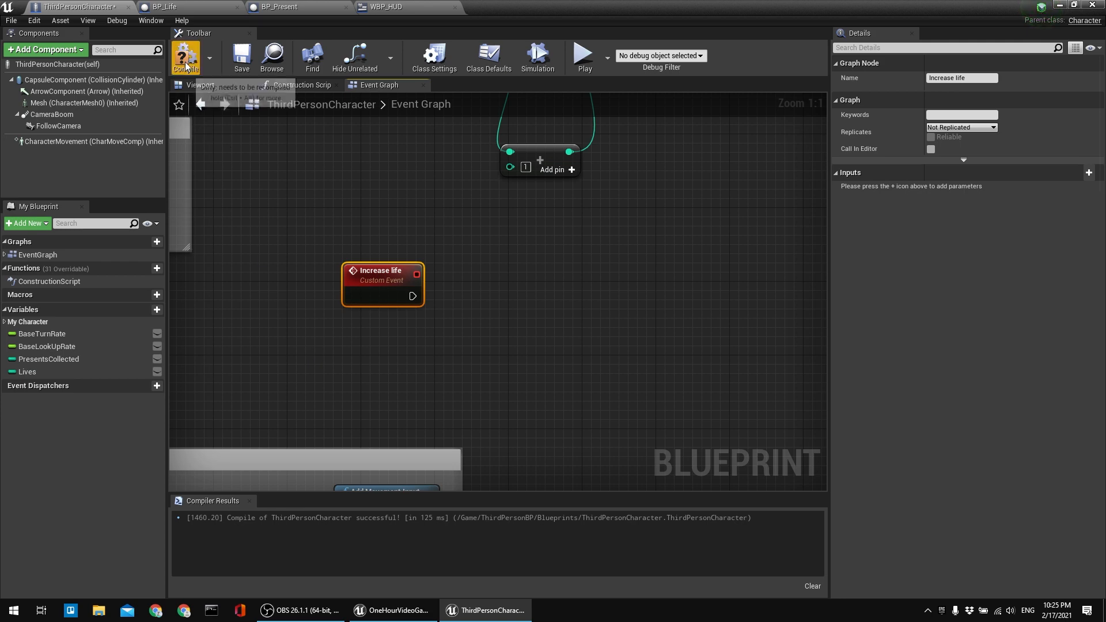
Rename the custom event to "Increase lives", and compile and save ThirdPersonCharacter.
{"action": "left_click", "coordinate": [972, 79]}
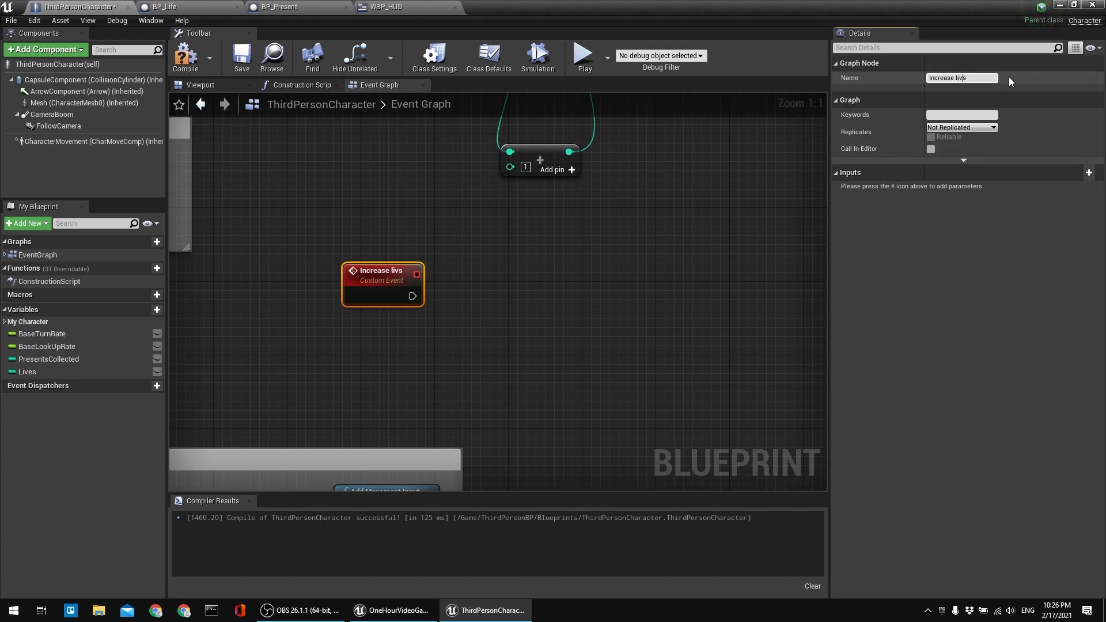
{"action": "type", "text": "e"}
{"action": "key", "text": "Return"}
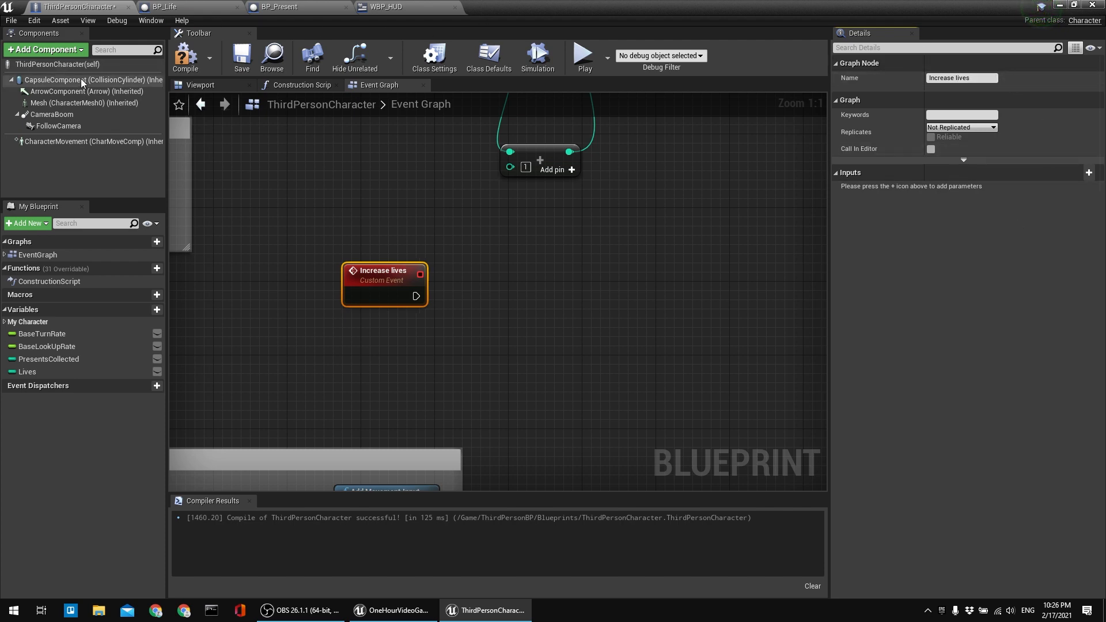
{"action": "left_click", "coordinate": [185, 56]}
{"action": "left_click", "coordinate": [242, 56]}
{"action": "right_click_drag", "start_coordinate": [464, 236], "coordinate": [454, 295]}
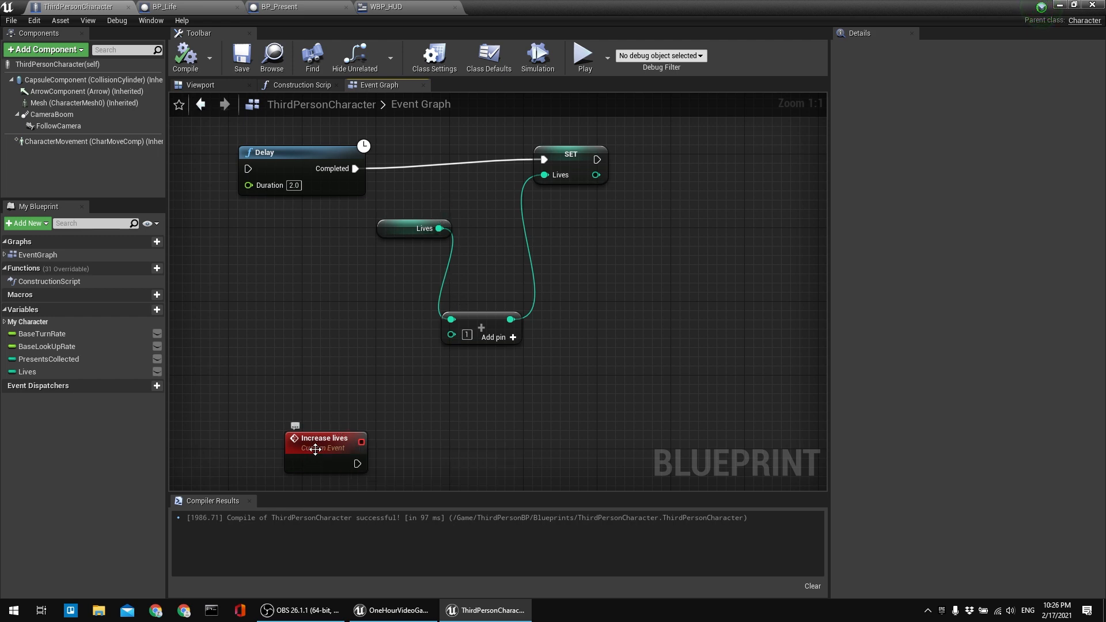
{"action": "right_click_drag", "start_coordinate": [448, 348], "coordinate": [476, 324]}
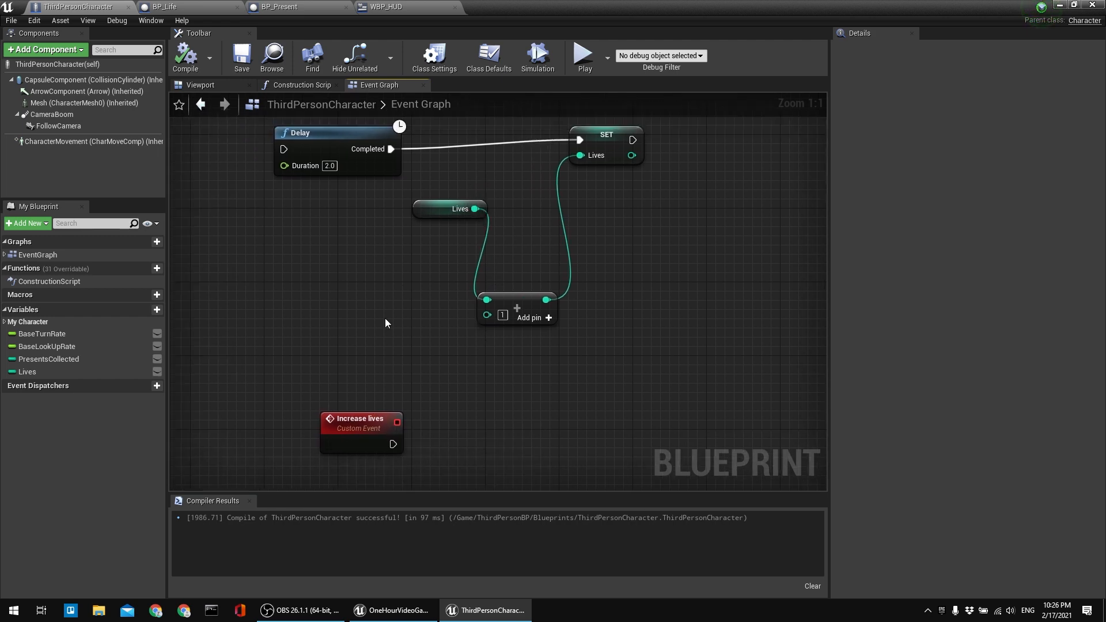
{"action": "right_click_drag", "start_coordinate": [403, 284], "coordinate": [408, 250]}
{"action": "left_click", "coordinate": [385, 6]}
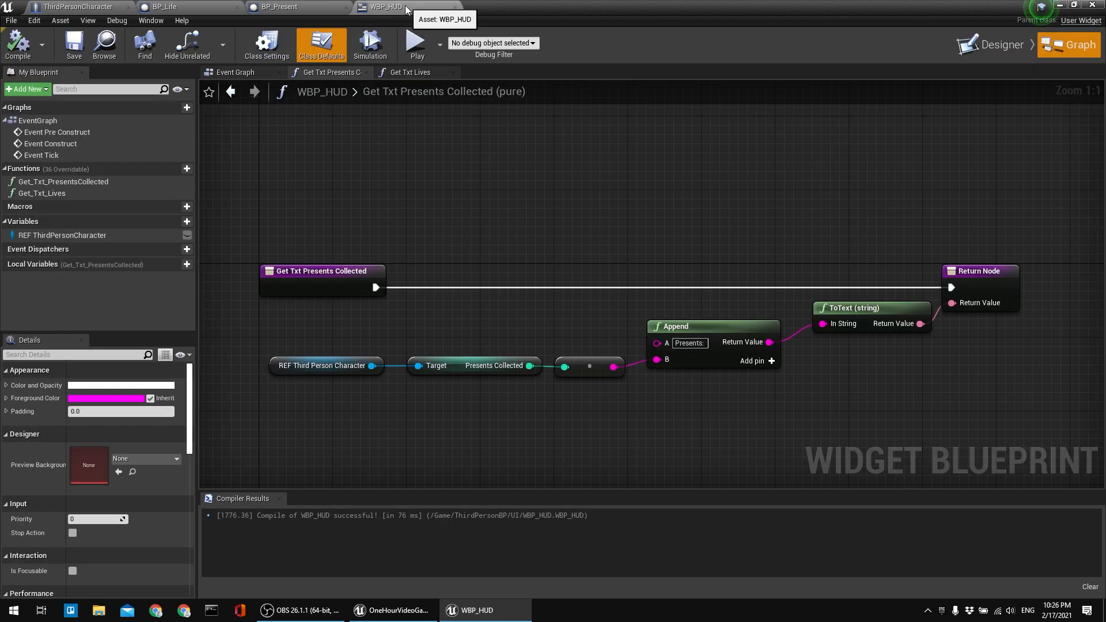
{"action": "left_click", "coordinate": [300, 6]}
{"action": "left_click", "coordinate": [78, 6]}
{"action": "right_click_drag", "start_coordinate": [507, 297], "coordinate": [458, 278]}
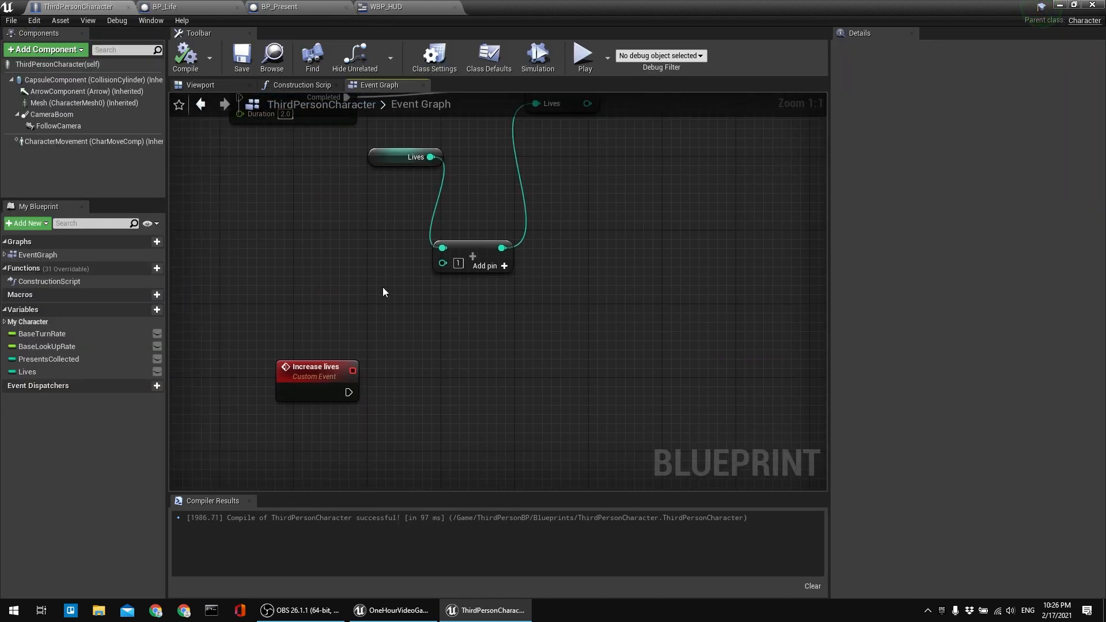
{"action": "right_click_drag", "start_coordinate": [371, 282], "coordinate": [375, 342]}
In BP_Life, call Increase Lives from the cast's As Third Person Character output, place it beside the cast, and compile and save.
{"action": "left_click", "coordinate": [216, 6]}
{"action": "right_click_drag", "start_coordinate": [420, 252], "coordinate": [489, 239]}
{"action": "right_click_drag", "start_coordinate": [414, 198], "coordinate": [494, 178]}
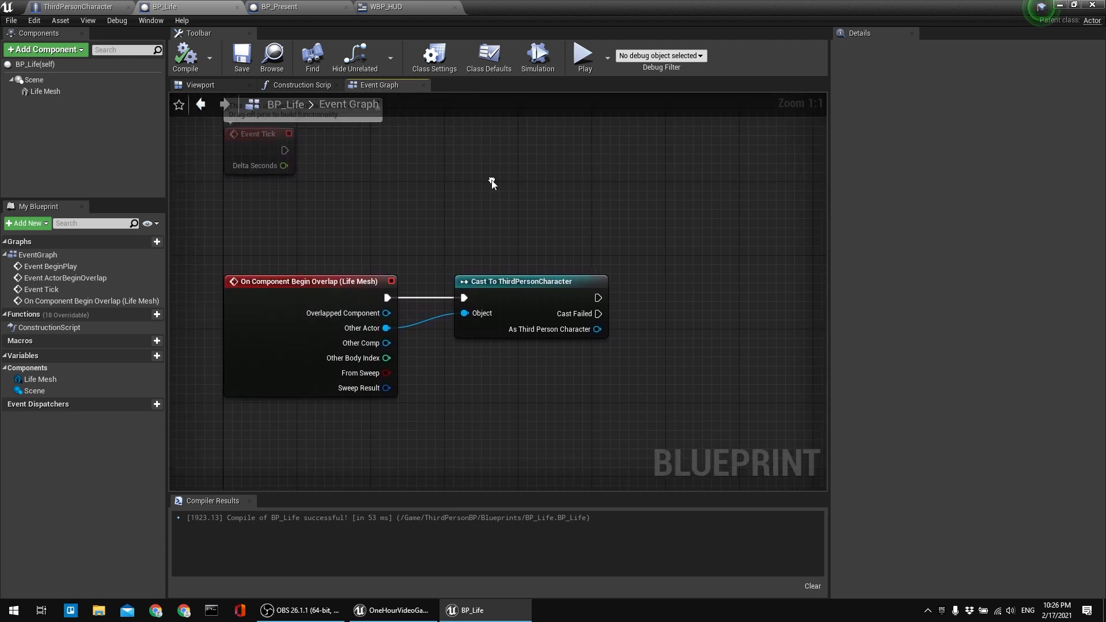
{"action": "right_click_drag", "start_coordinate": [669, 254], "coordinate": [564, 250]}
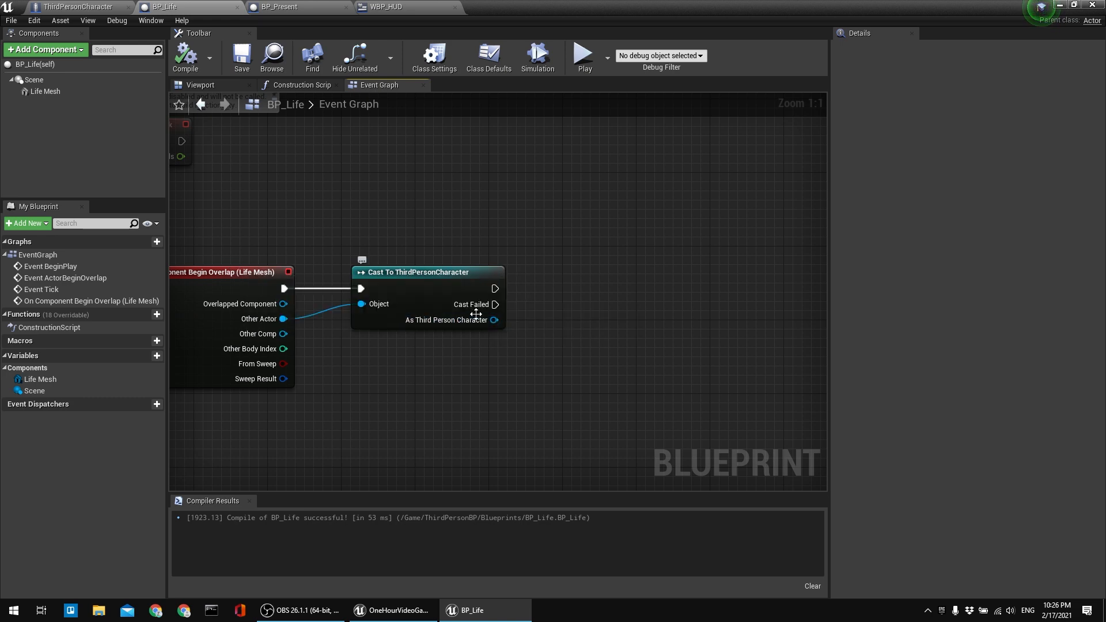
{"action": "left_click_drag", "start_coordinate": [494, 320], "coordinate": [662, 347]}
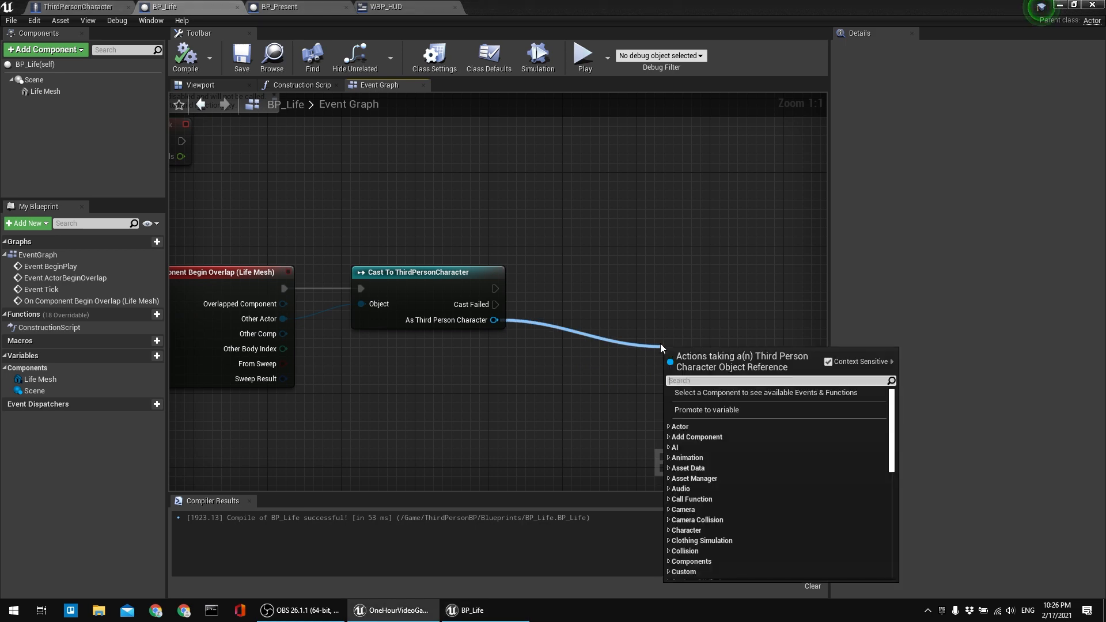
{"action": "type", "text": "increase"}
{"action": "key", "text": "Return"}
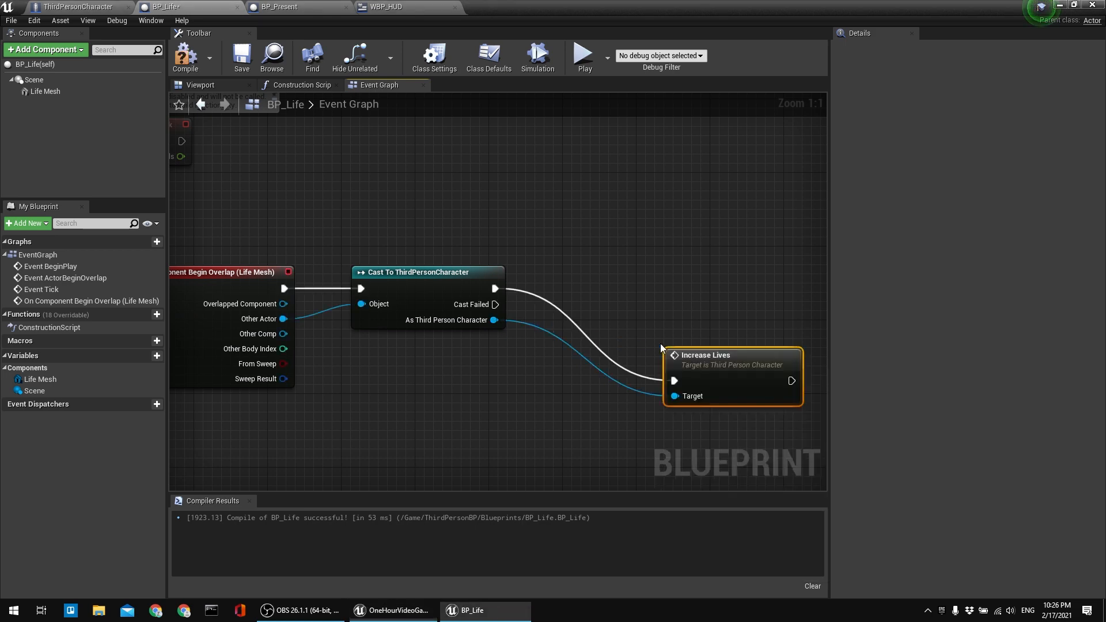
{"action": "left_click_drag", "start_coordinate": [686, 355], "coordinate": [576, 272]}
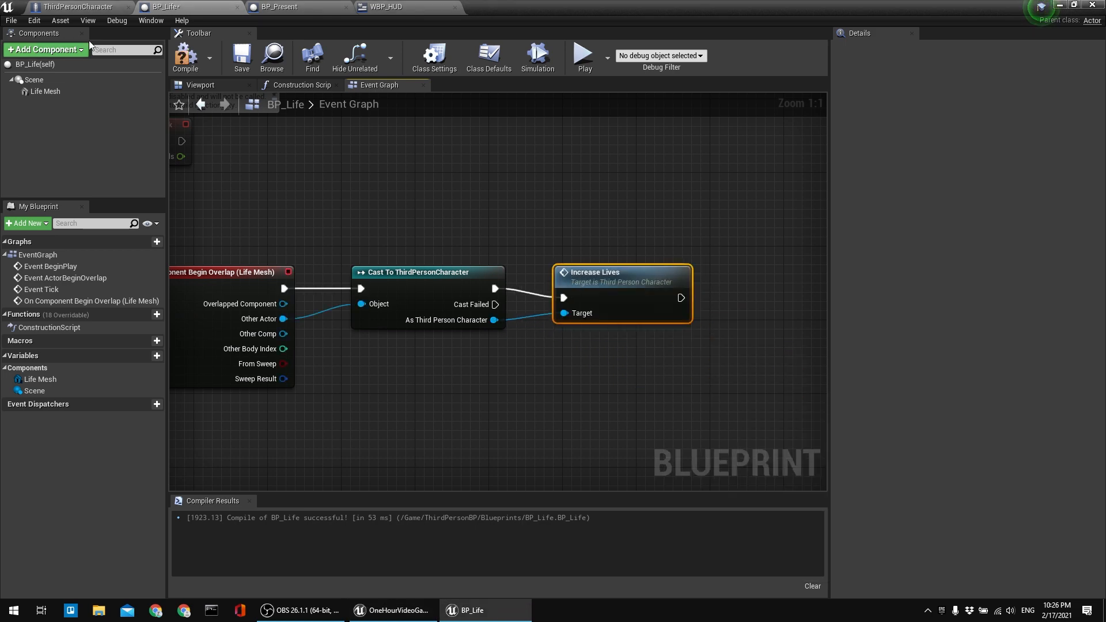
{"action": "left_click", "coordinate": [186, 58]}
{"action": "left_click", "coordinate": [242, 57]}
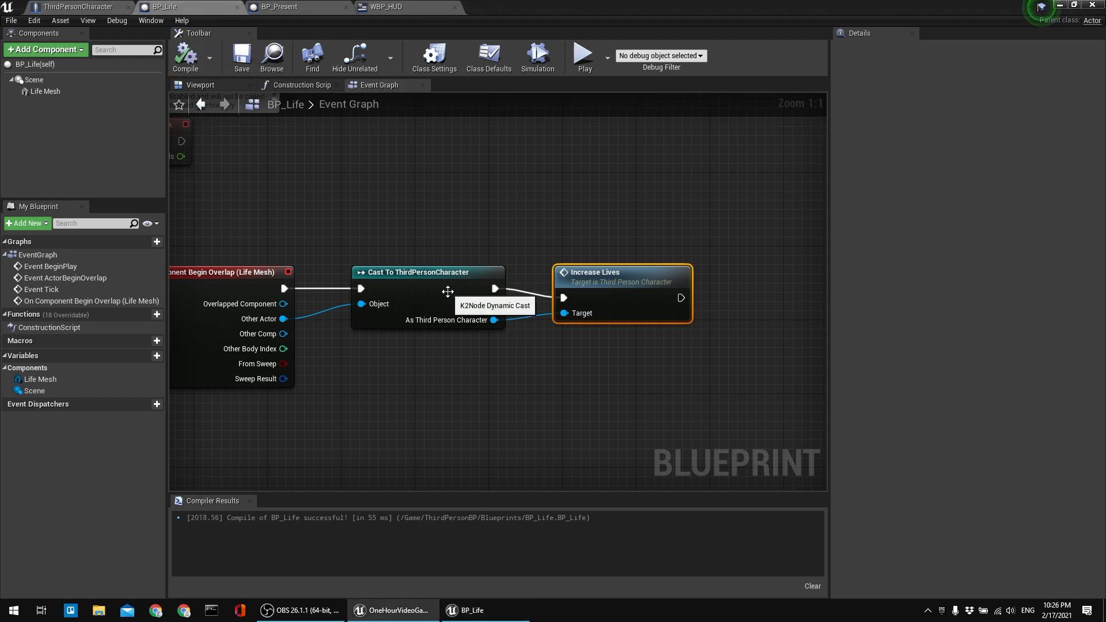
Straighten the execution connection between the Cast To ThirdPersonCharacter and Increase Lives nodes.
{"action": "right_click_drag", "start_coordinate": [325, 222], "coordinate": [365, 229]}
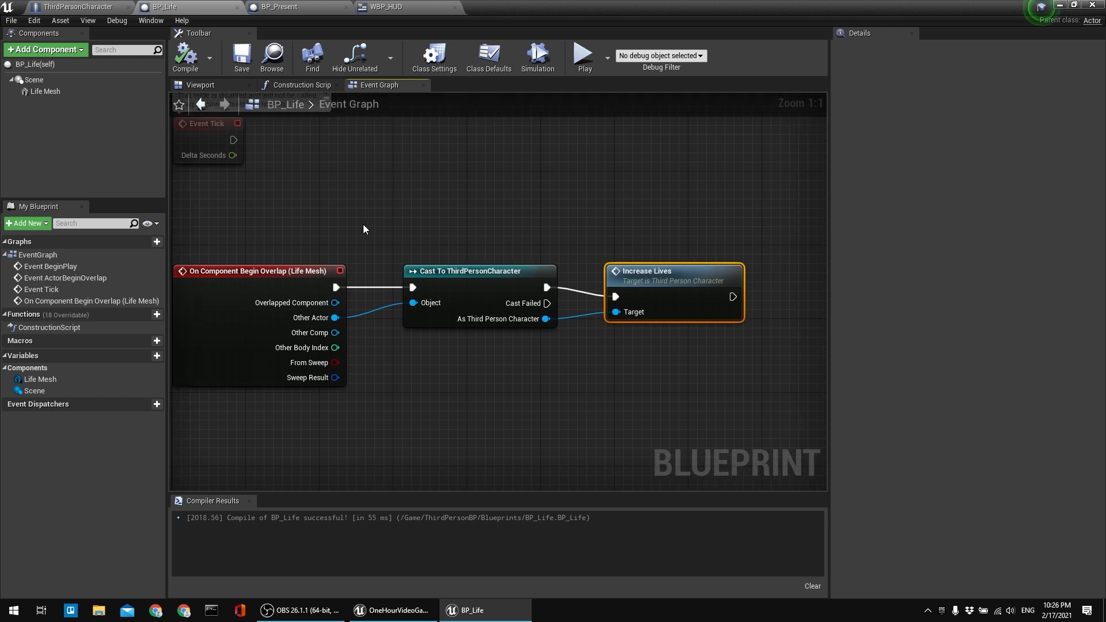
{"action": "right_click_drag", "start_coordinate": [654, 277], "coordinate": [590, 280]}
{"action": "left_click", "coordinate": [576, 235]}
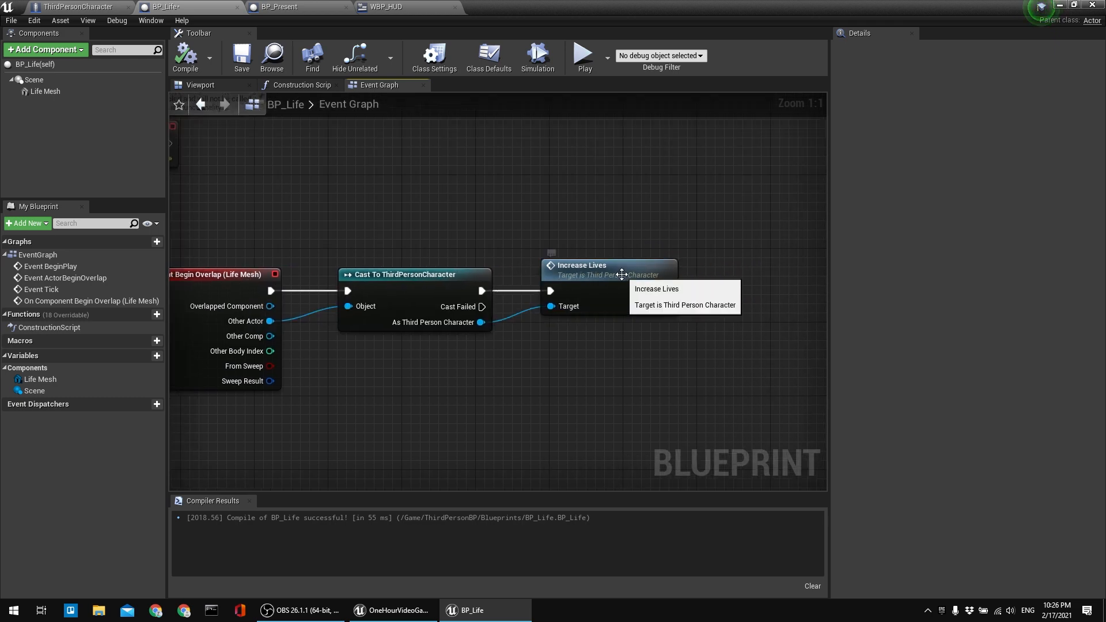
{"action": "left_click", "coordinate": [21, 5]}
In the ThirdPersonCharacter event graph, break the execution link between the Delay node and the SET Lives node.
{"action": "left_click", "coordinate": [85, 7]}
{"action": "right_click_drag", "start_coordinate": [473, 272], "coordinate": [462, 310]}
{"action": "scroll", "coordinate": [460, 359], "scroll_direction": "down", "scroll_amount": 2}
{"action": "scroll", "coordinate": [413, 406], "scroll_direction": "up", "scroll_amount": 2}
{"action": "right_click_drag", "start_coordinate": [380, 438], "coordinate": [374, 339]}
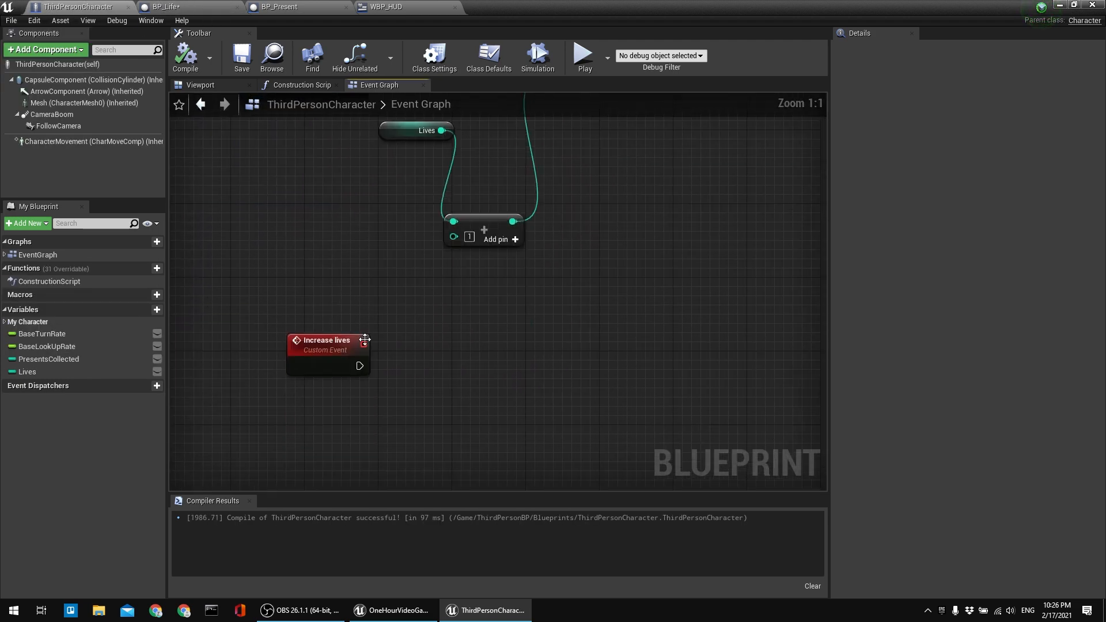
{"action": "right_click_drag", "start_coordinate": [540, 239], "coordinate": [504, 303]}
{"action": "right_click_drag", "start_coordinate": [397, 106], "coordinate": [400, 143]}
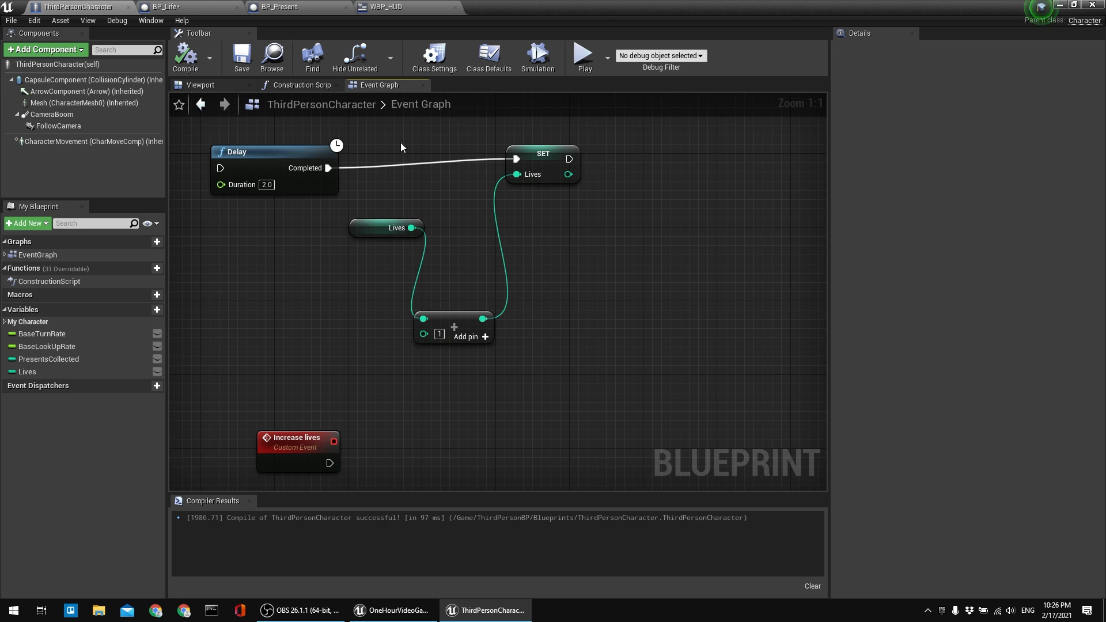
{"action": "left_click", "coordinate": [365, 167], "text": "alt"}
Move the Lives getter, the addition node and the SET Lives node beside the Increase lives event in a compact layout.
{"action": "left_click_drag", "start_coordinate": [365, 144], "coordinate": [667, 416]}
{"action": "right_click_drag", "start_coordinate": [548, 243], "coordinate": [502, 193]}
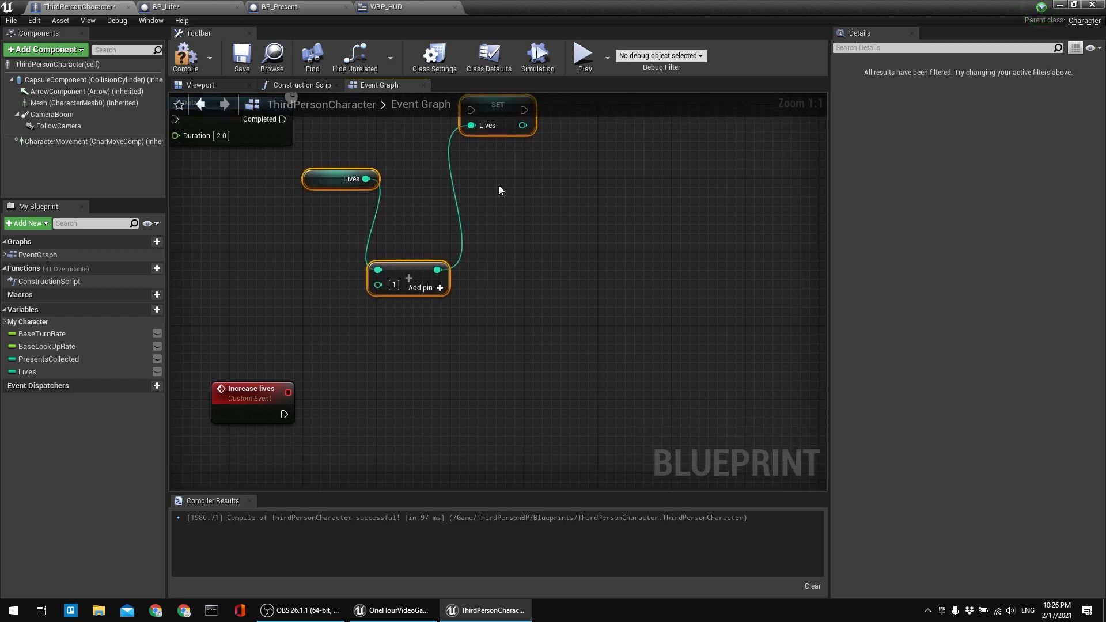
{"action": "left_click_drag", "start_coordinate": [500, 123], "coordinate": [545, 242]}
{"action": "key", "text": "Escape"}
{"action": "left_click_drag", "start_coordinate": [504, 129], "coordinate": [532, 381]}
{"action": "right_click_drag", "start_coordinate": [471, 359], "coordinate": [462, 233]}
{"action": "left_click_drag", "start_coordinate": [409, 305], "coordinate": [318, 336]}
{"action": "left_click_drag", "start_coordinate": [479, 397], "coordinate": [430, 324]}
{"action": "left_click", "coordinate": [386, 279]}
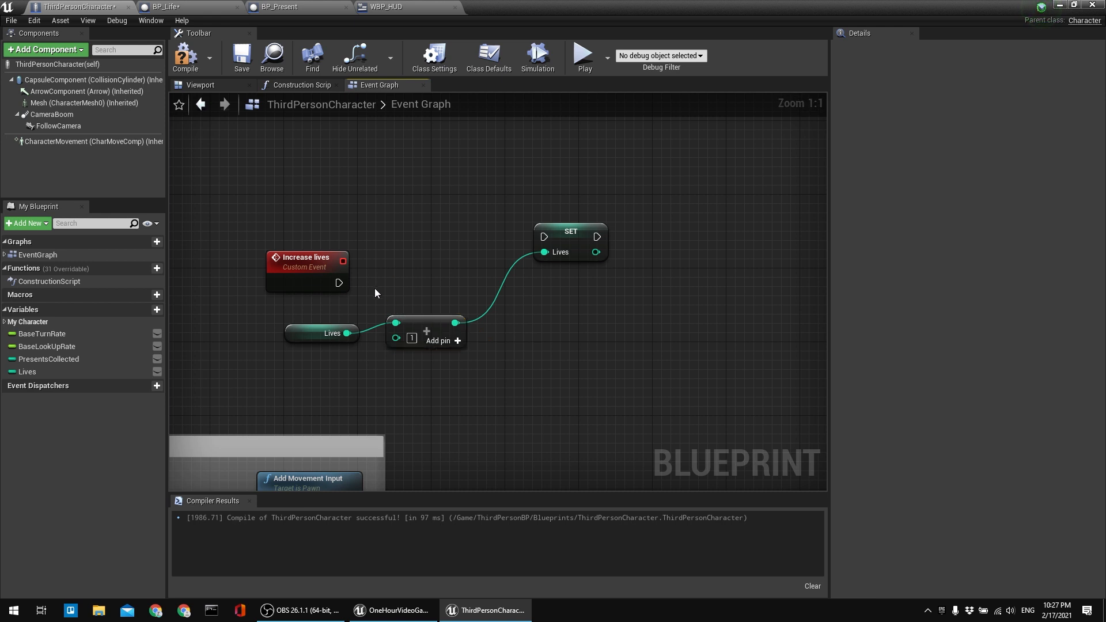
{"action": "left_click_drag", "start_coordinate": [565, 240], "coordinate": [538, 278]}
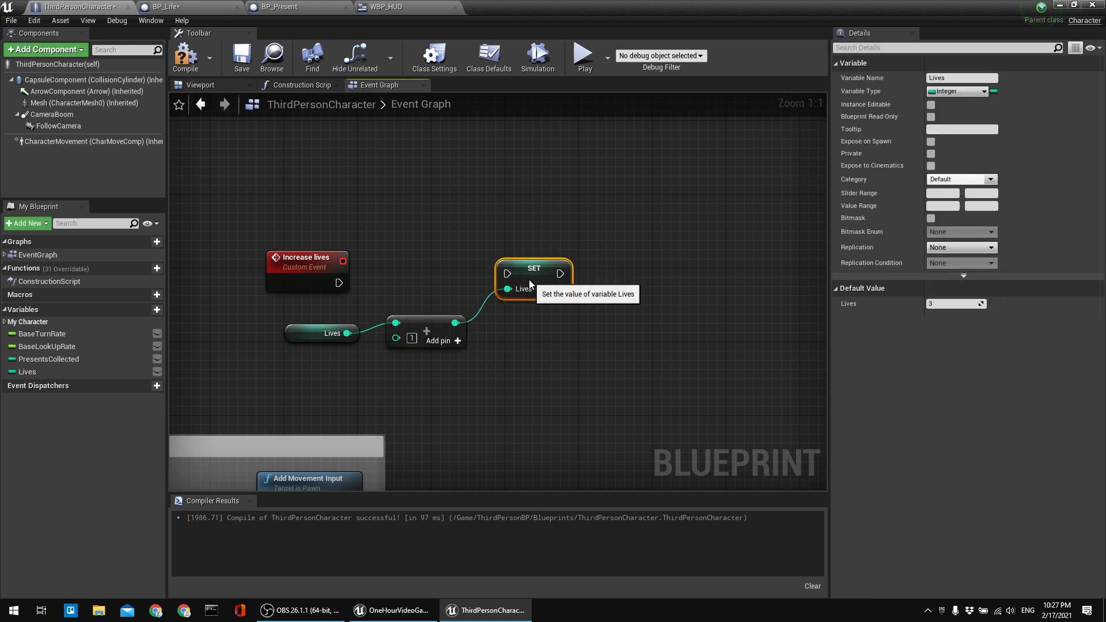
Connect the Increase lives event to the SET Lives node in a straight line and compile ThirdPersonCharacter.
{"action": "left_click_drag", "start_coordinate": [338, 283], "coordinate": [535, 274]}
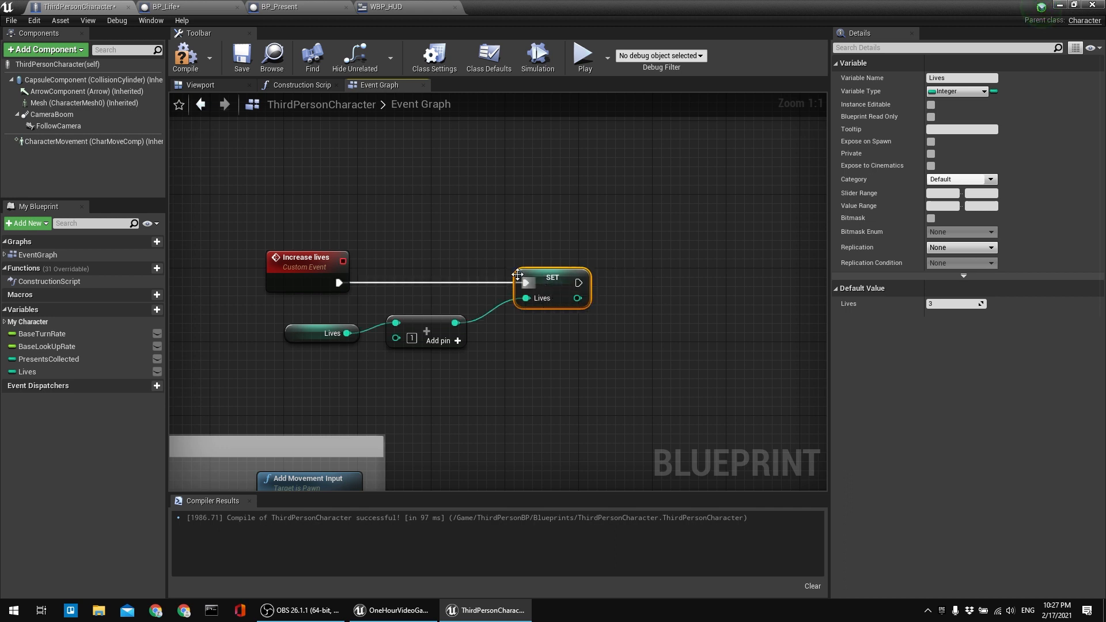
{"action": "left_click", "coordinate": [461, 236]}
{"action": "left_click", "coordinate": [184, 58]}
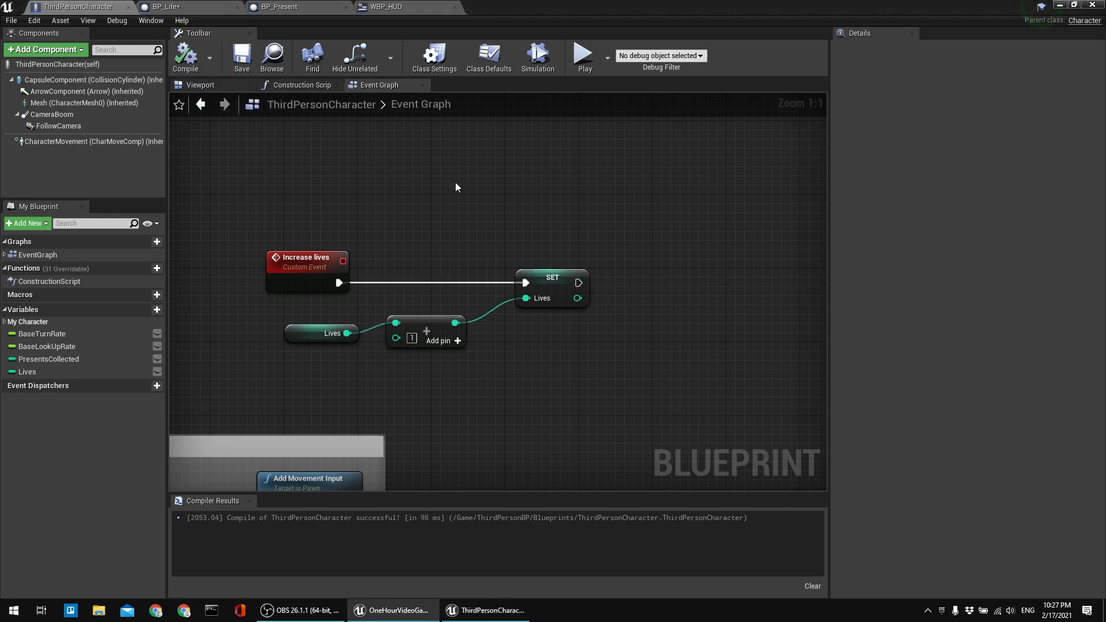
{"action": "right_click_drag", "start_coordinate": [456, 182], "coordinate": [442, 206]}
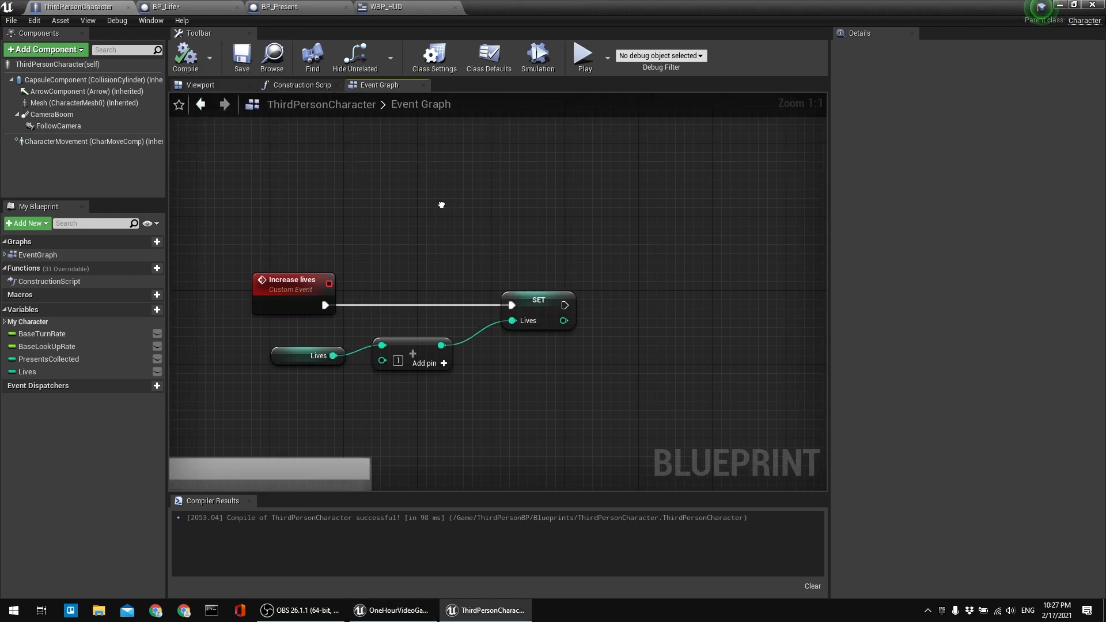
Save the BP_Life blueprint and return to the level editor.
{"action": "left_click", "coordinate": [219, 8]}
{"action": "left_click", "coordinate": [242, 55]}
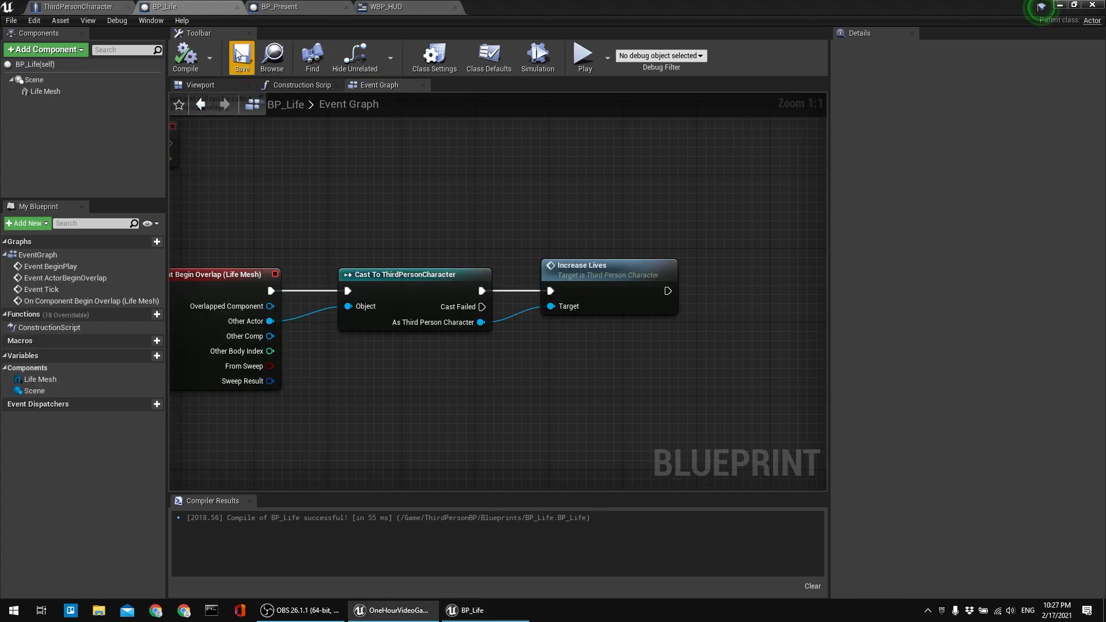
{"action": "left_click", "coordinate": [1060, 5]}
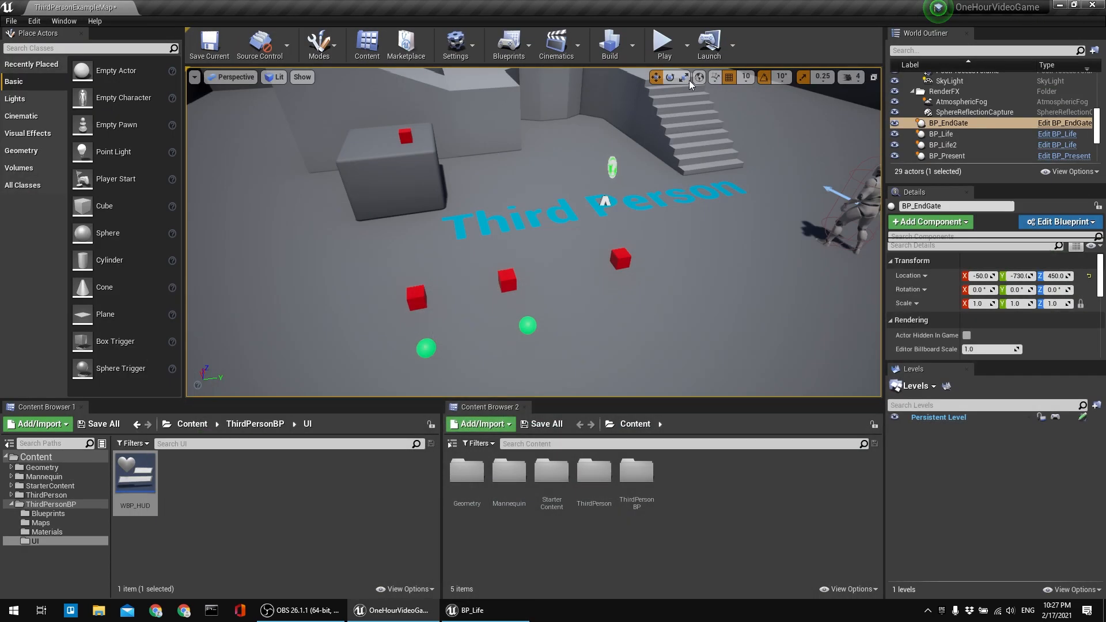
Play-test the level by running the character back and forth over the green life pickups, watching the Lives counter, and stop the session.
{"action": "left_click", "coordinate": [664, 43]}
{"action": "key", "text": "w"}
{"action": "key", "text": "w"}
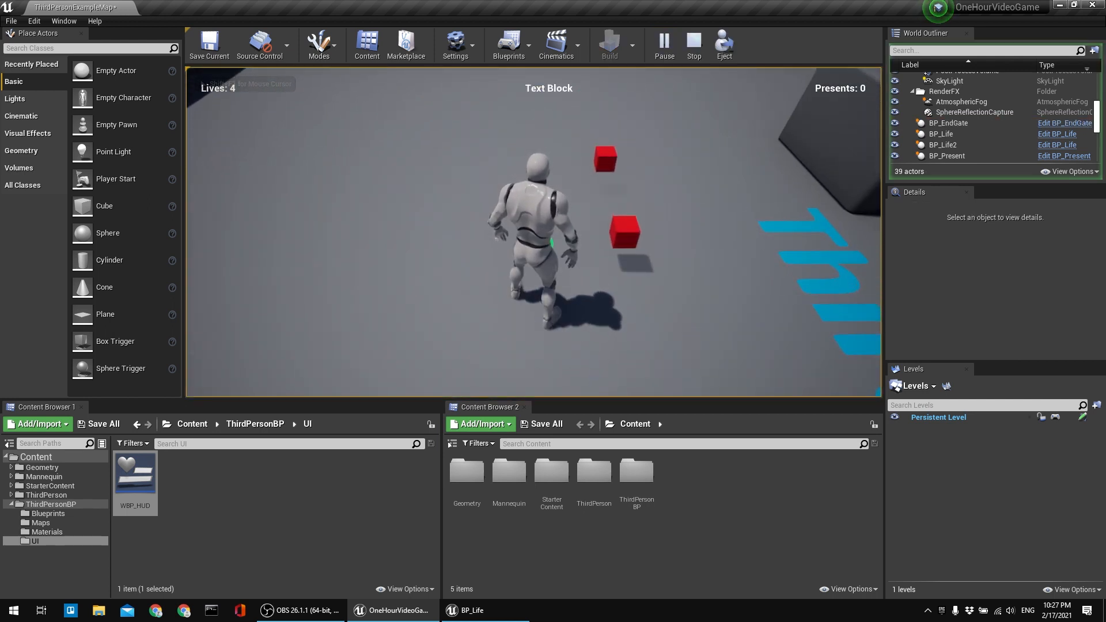
{"action": "key", "text": "w"}
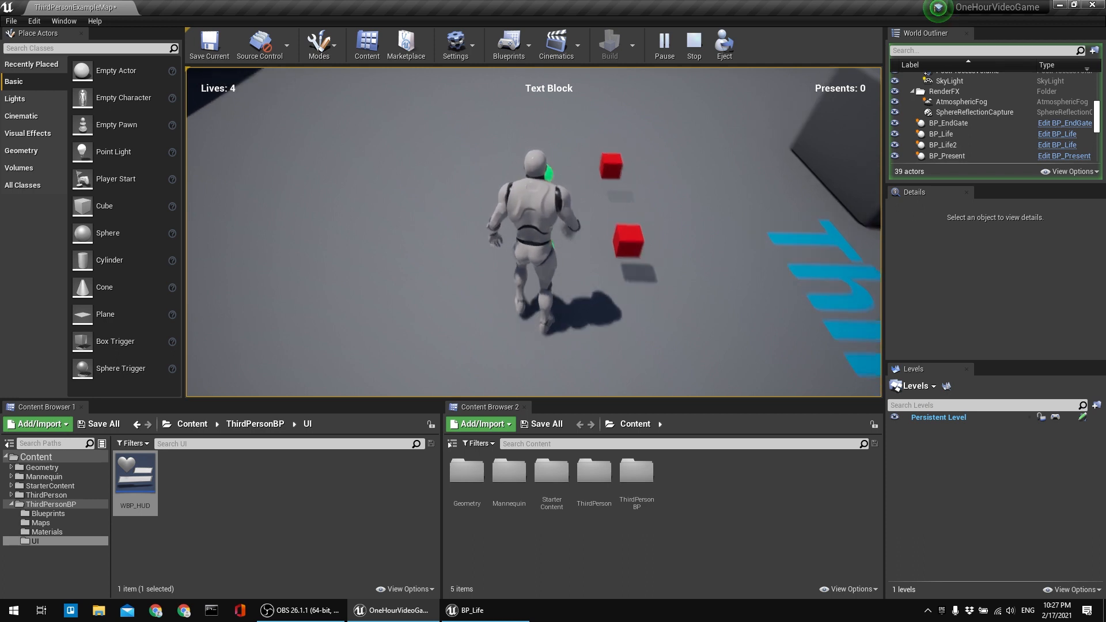
{"action": "key", "text": "s"}
{"action": "key", "text": "w"}
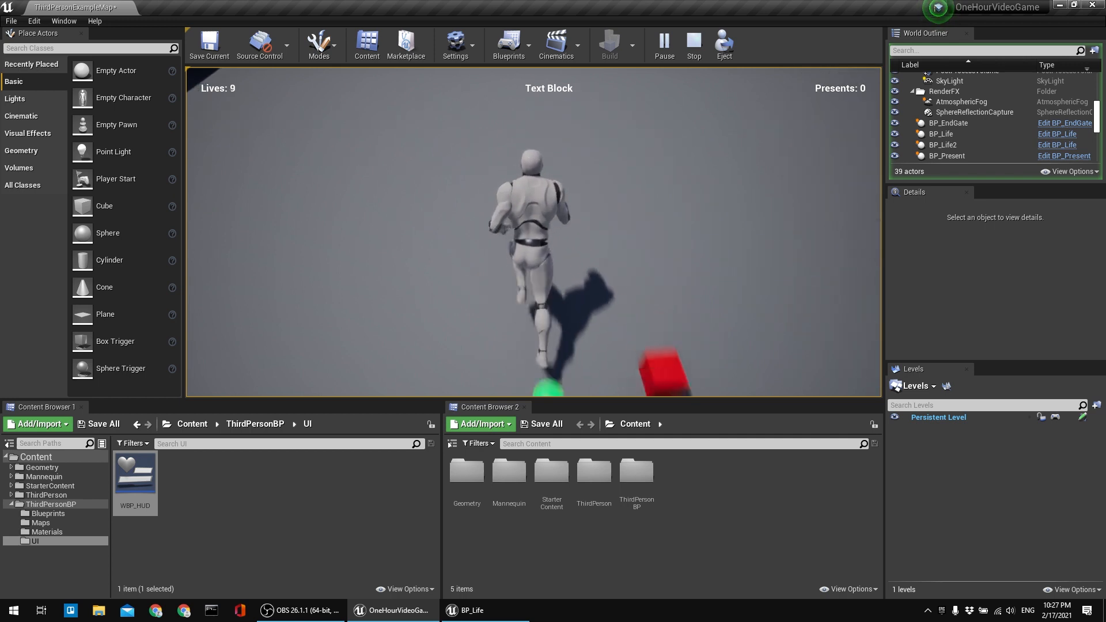
{"action": "key", "text": "s"}
{"action": "key", "text": "w"}
{"action": "key", "text": "s"}
{"action": "key", "text": "w"}
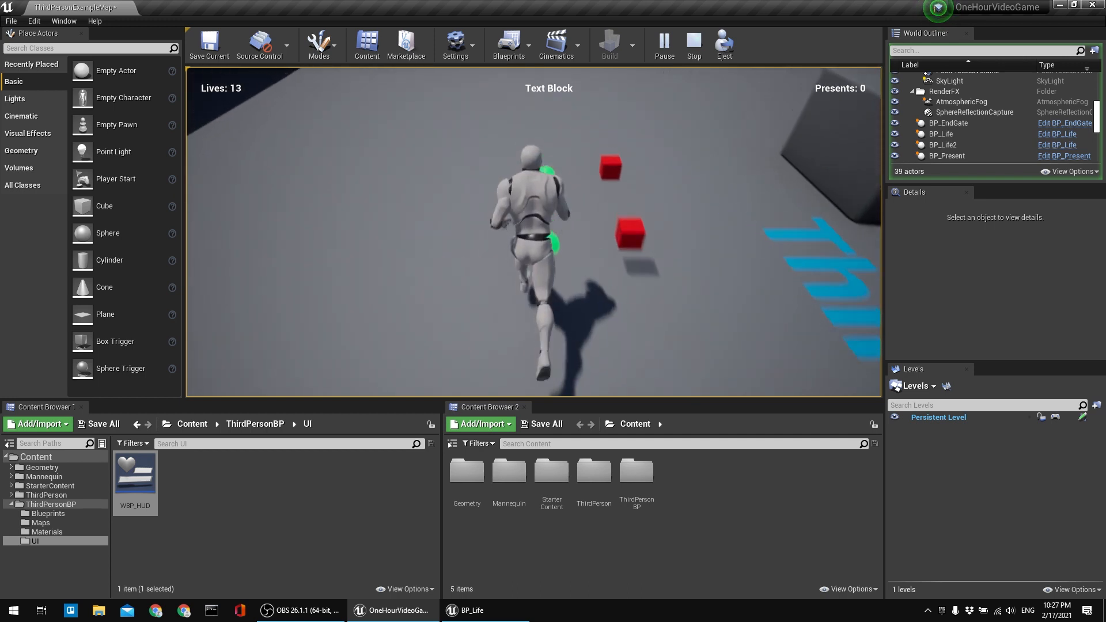
{"action": "key", "text": "s"}
{"action": "key", "text": "w"}
{"action": "key", "text": "s"}
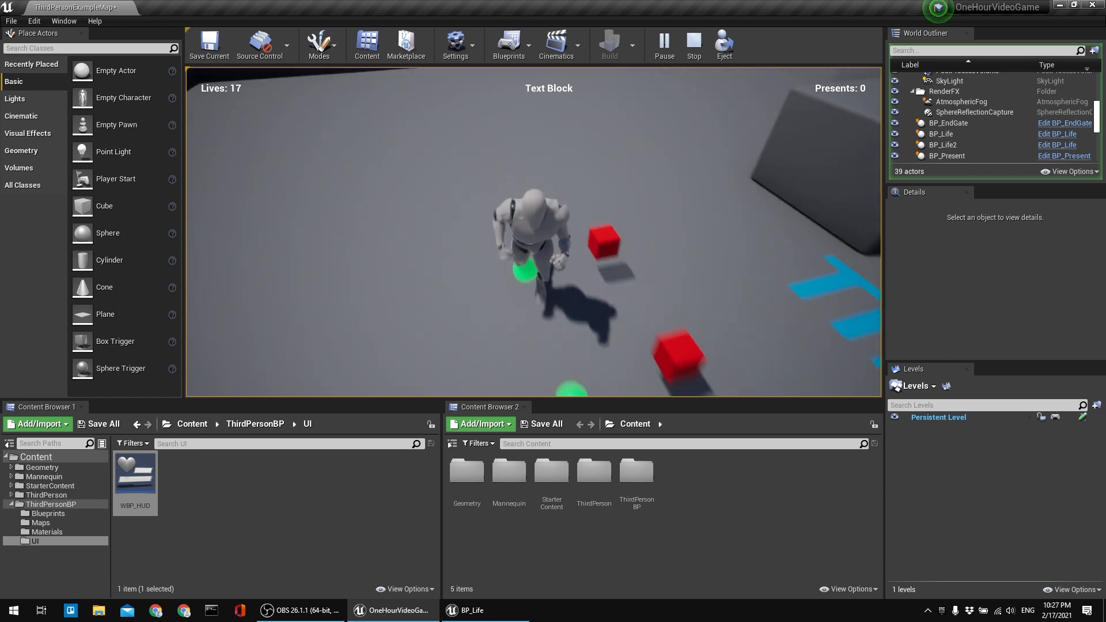
{"action": "key", "text": "w"}
{"action": "key", "text": "s"}
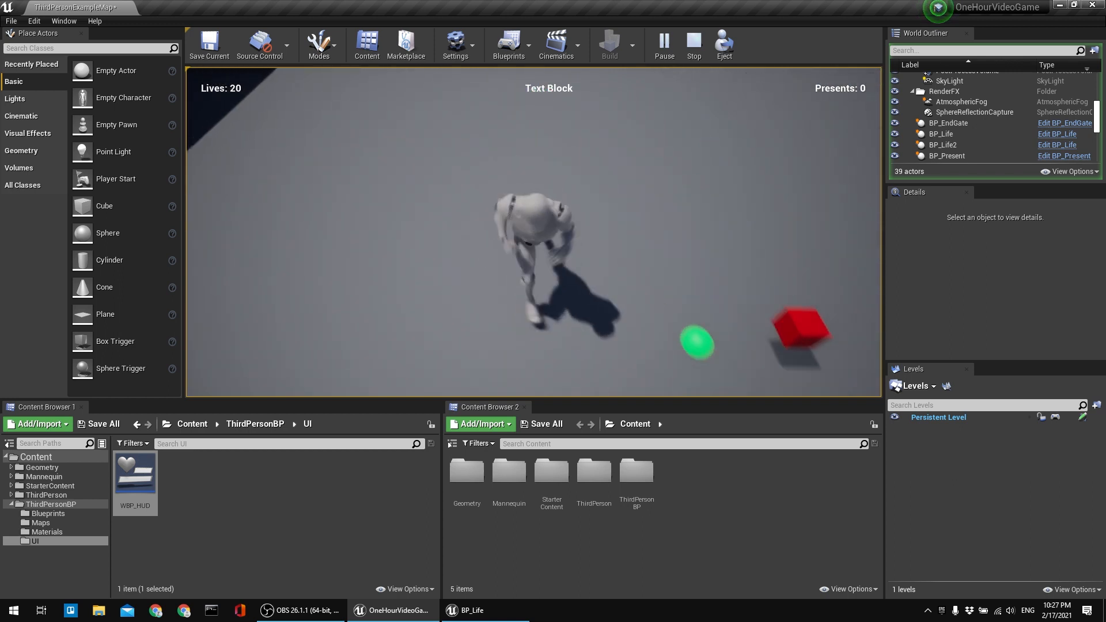
{"action": "key", "text": "w"}
{"action": "key", "text": "s"}
{"action": "key", "text": "w"}
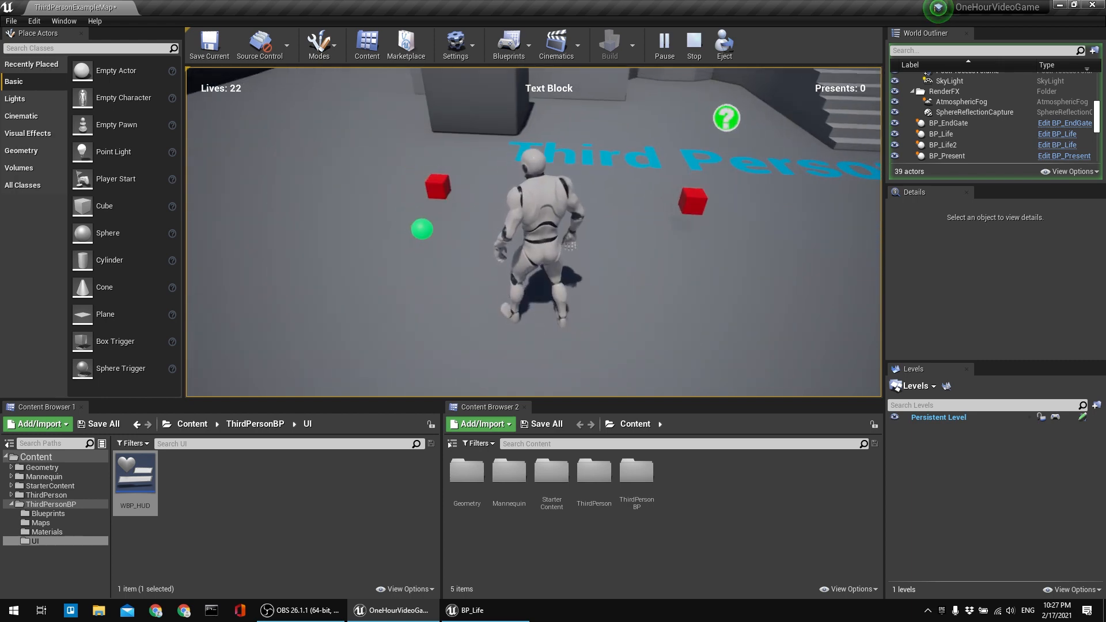
{"action": "key", "text": "Escape"}
In the BP_Life event graph, move the Increase Lives node away from the cast node to leave a gap, and save.
{"action": "key", "text": "alt+Tab"}
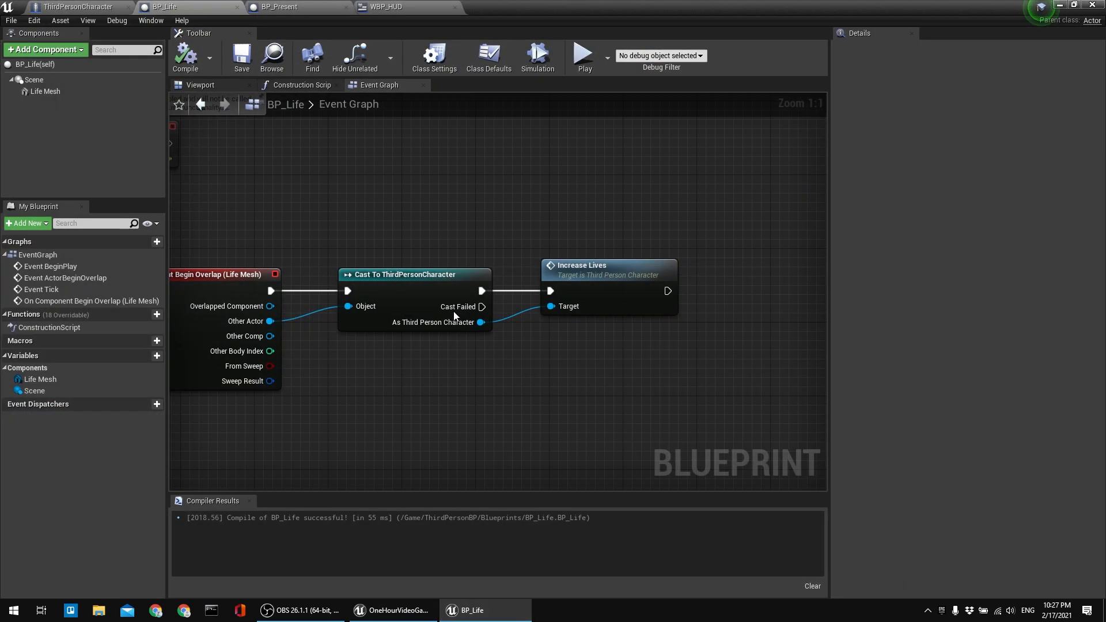
{"action": "right_click_drag", "start_coordinate": [469, 242], "coordinate": [157, 172]}
{"action": "left_click_drag", "start_coordinate": [420, 249], "coordinate": [649, 248]}
{"action": "left_click", "coordinate": [182, 193]}
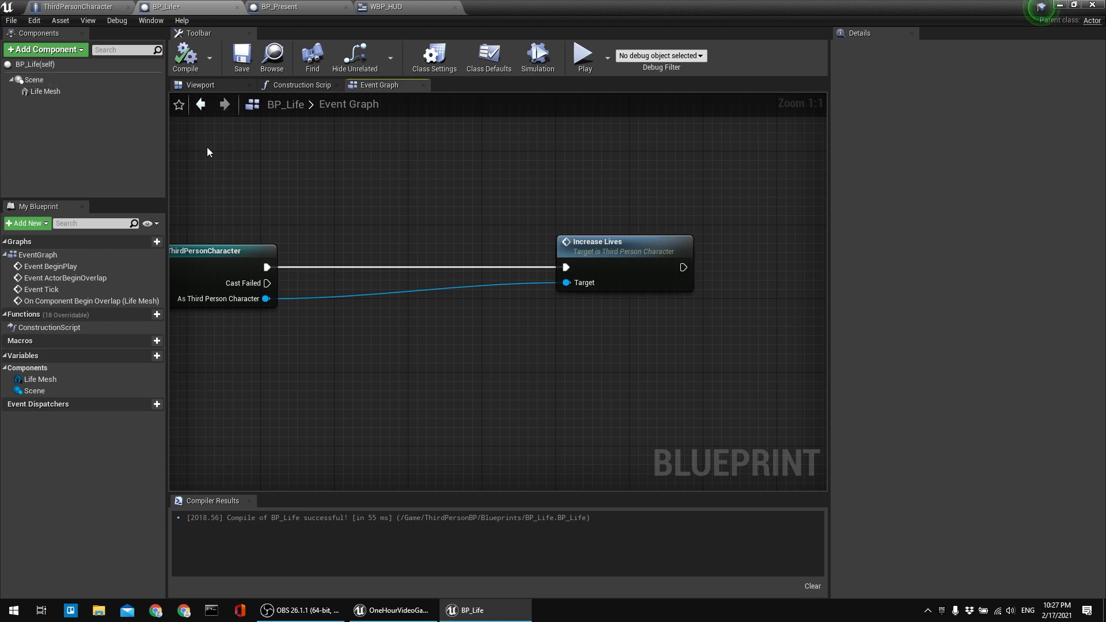
{"action": "left_click", "coordinate": [242, 56]}
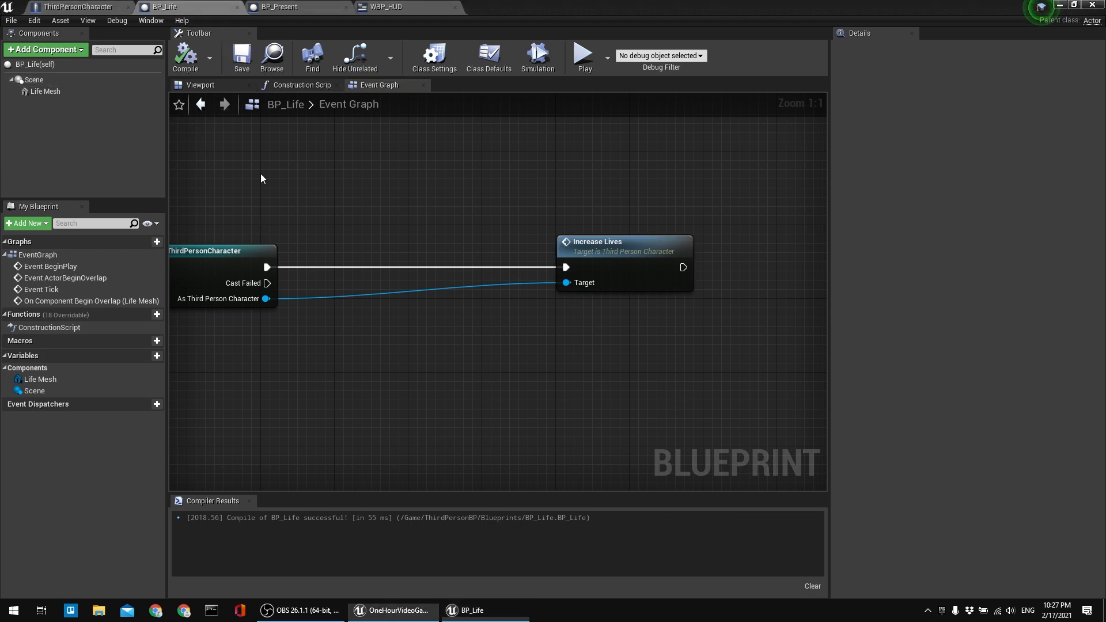
Insert a DestroyActor node targeting self between Cast To ThirdPersonCharacter and Increase Lives in the execution flow, and compile and save BP_Life.
{"action": "right_click", "coordinate": [283, 211]}
{"action": "type", "text": "destro"}
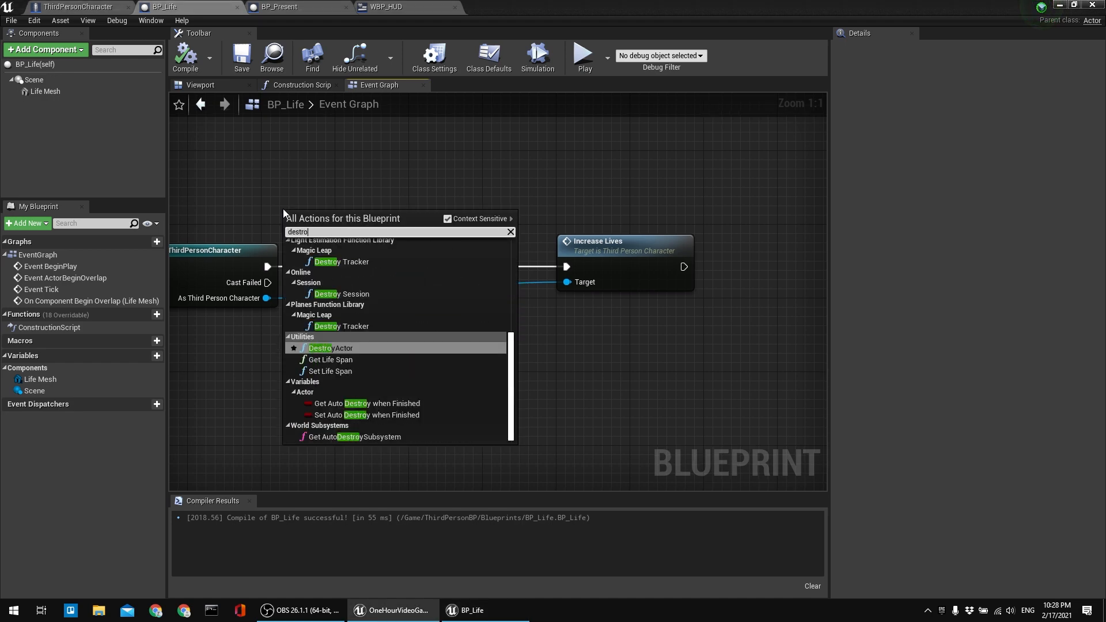
{"action": "key", "text": "Return"}
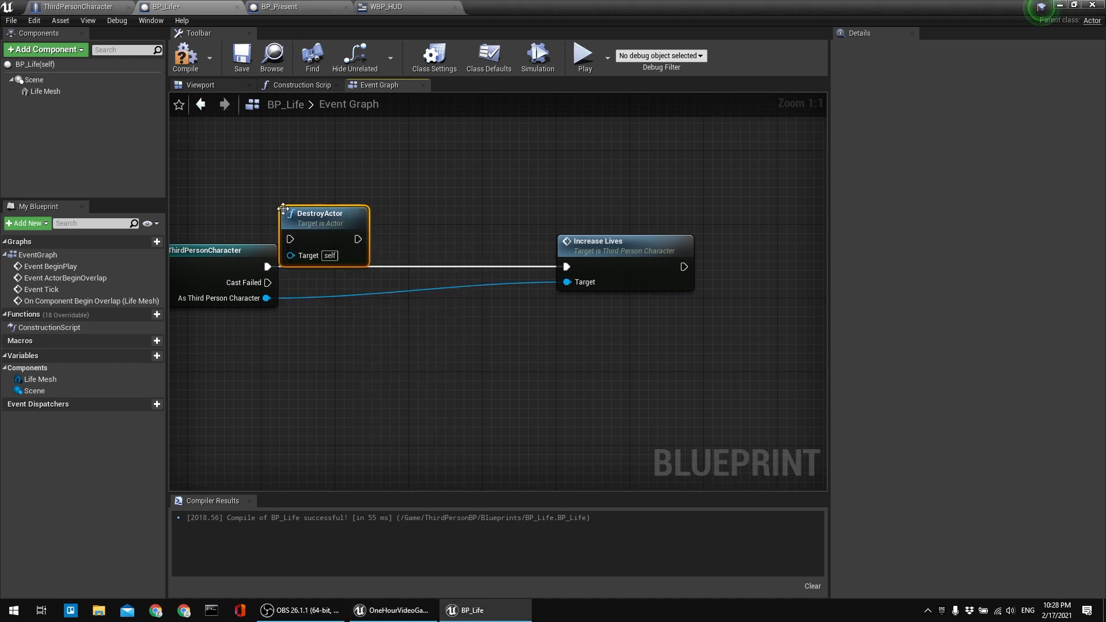
{"action": "left_click_drag", "start_coordinate": [297, 215], "coordinate": [390, 242]}
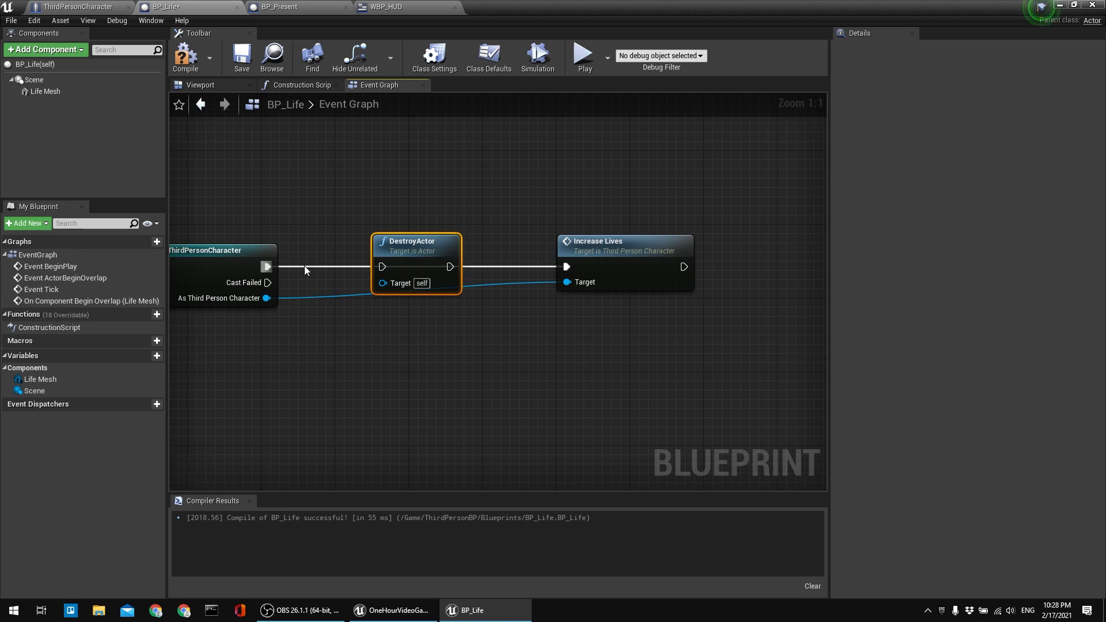
{"action": "left_click_drag", "start_coordinate": [268, 271], "coordinate": [570, 267]}
{"action": "left_click", "coordinate": [185, 56]}
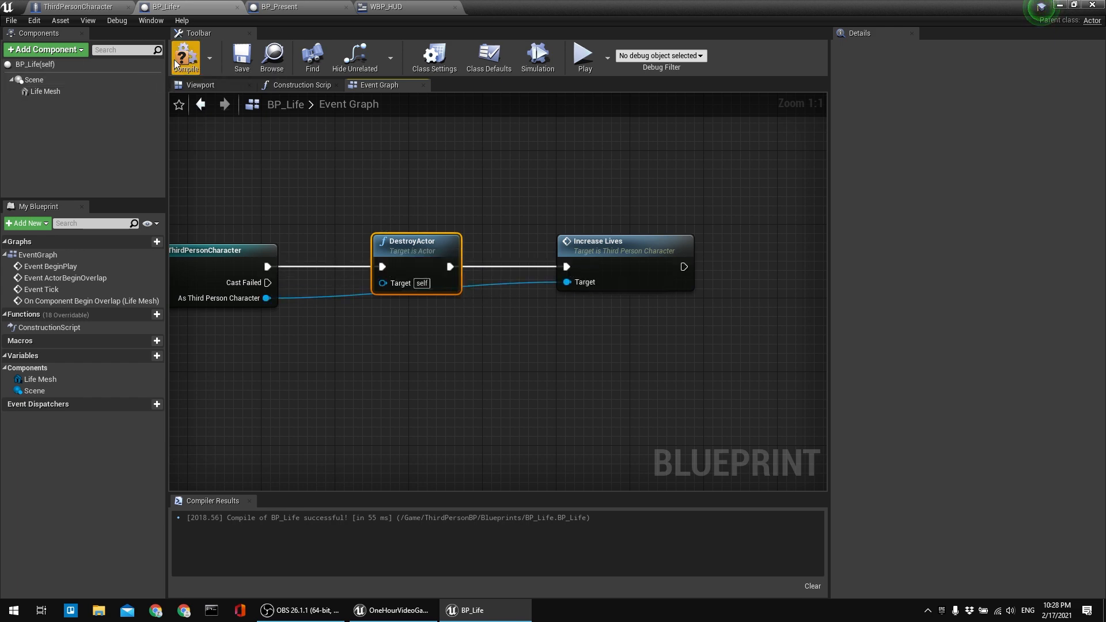
{"action": "left_click", "coordinate": [242, 56]}
Examine the execution order of the cast, DestroyActor and Increase Lives nodes in the BP_Life event graph.
{"action": "right_click_drag", "start_coordinate": [405, 219], "coordinate": [410, 239]}
{"action": "left_click", "coordinate": [414, 230]}
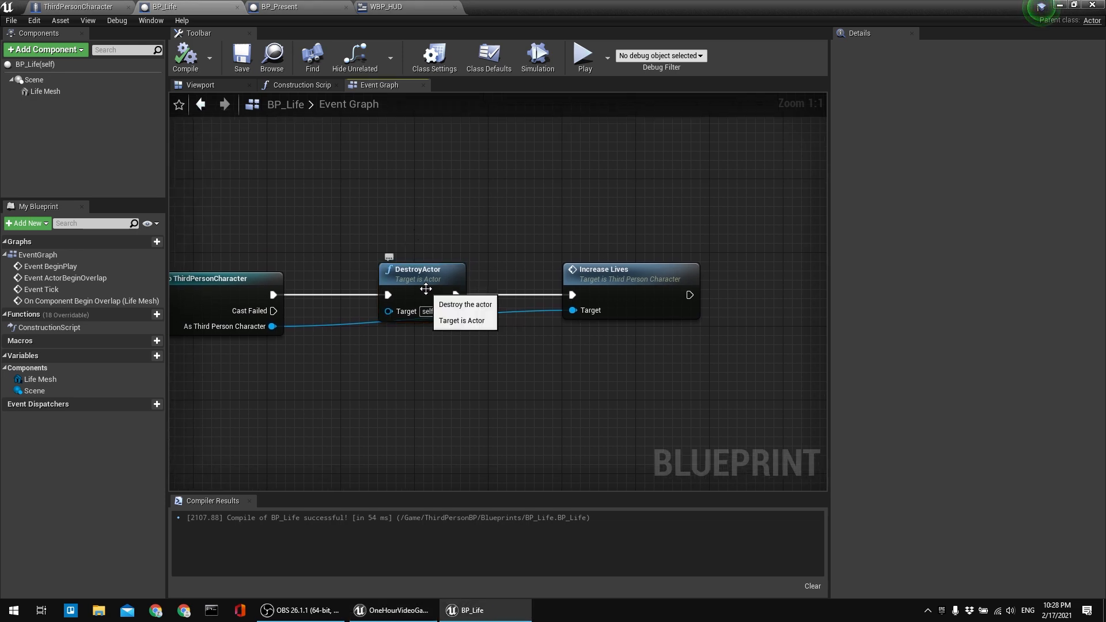
{"action": "right_click_drag", "start_coordinate": [458, 251], "coordinate": [458, 230]}
{"action": "left_click", "coordinate": [1064, 5]}
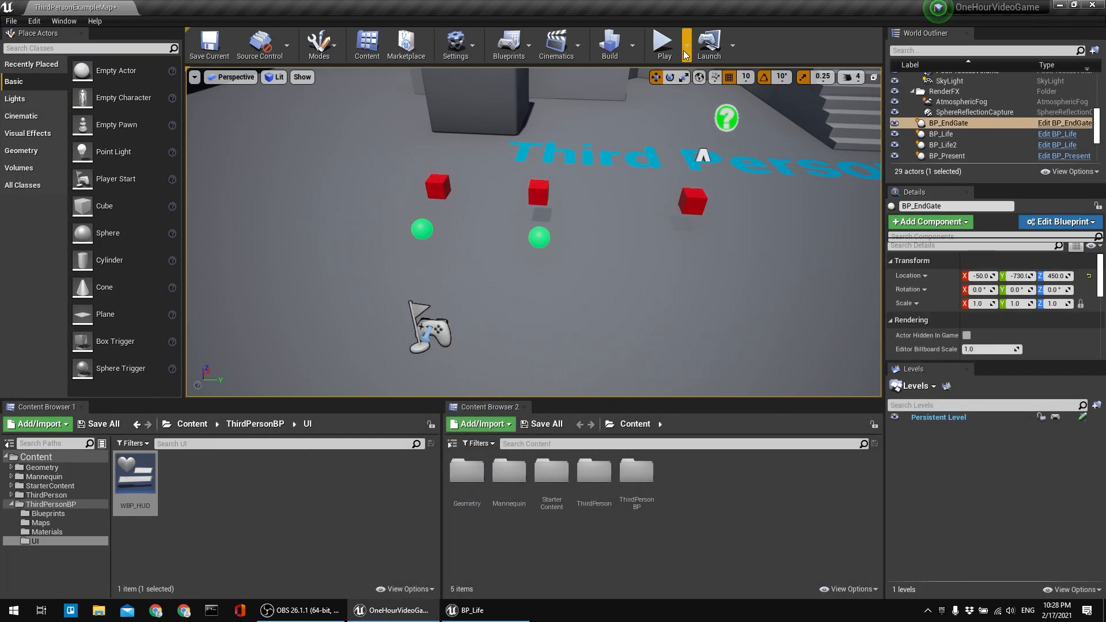
{"action": "left_click", "coordinate": [470, 610]}
{"action": "right_click_drag", "start_coordinate": [460, 224], "coordinate": [549, 211]}
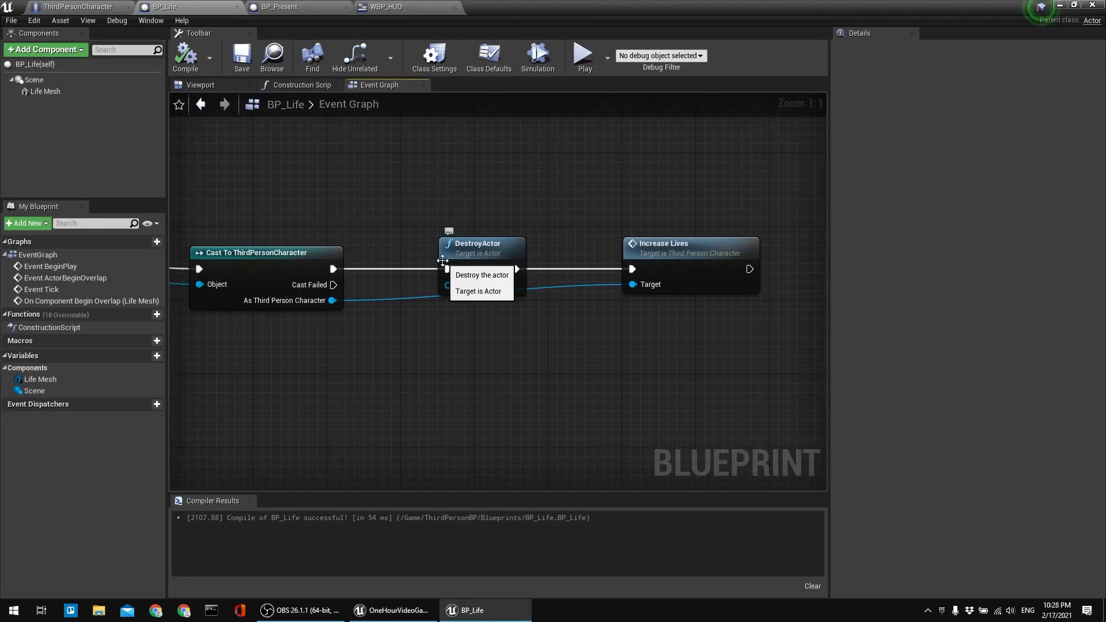
{"action": "right_click_drag", "start_coordinate": [455, 196], "coordinate": [404, 190]}
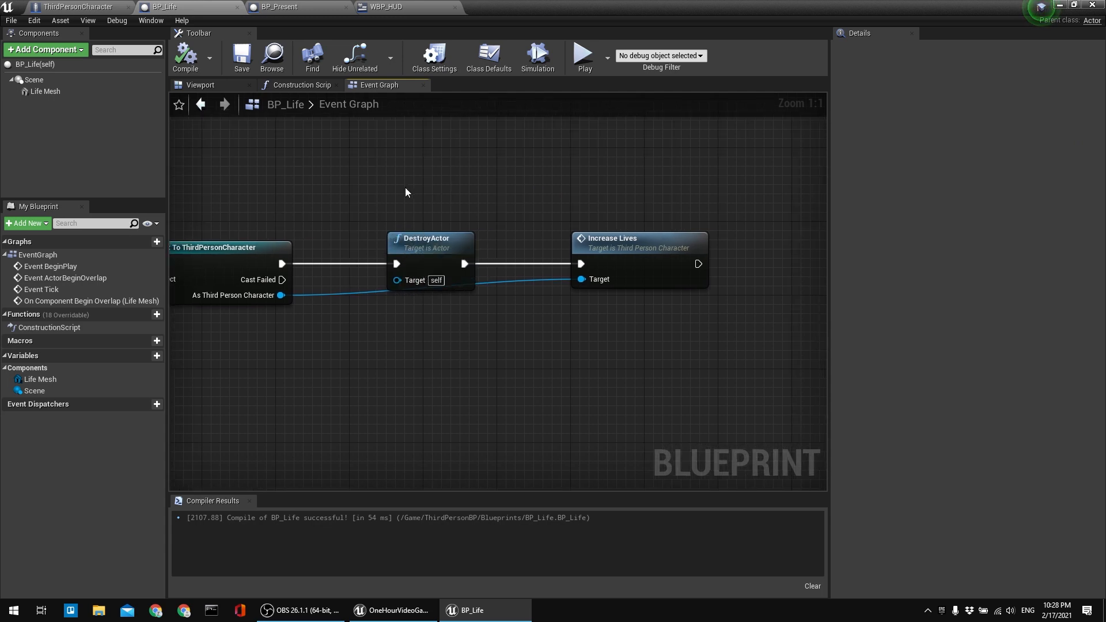
{"action": "right_click_drag", "start_coordinate": [349, 221], "coordinate": [361, 234]}
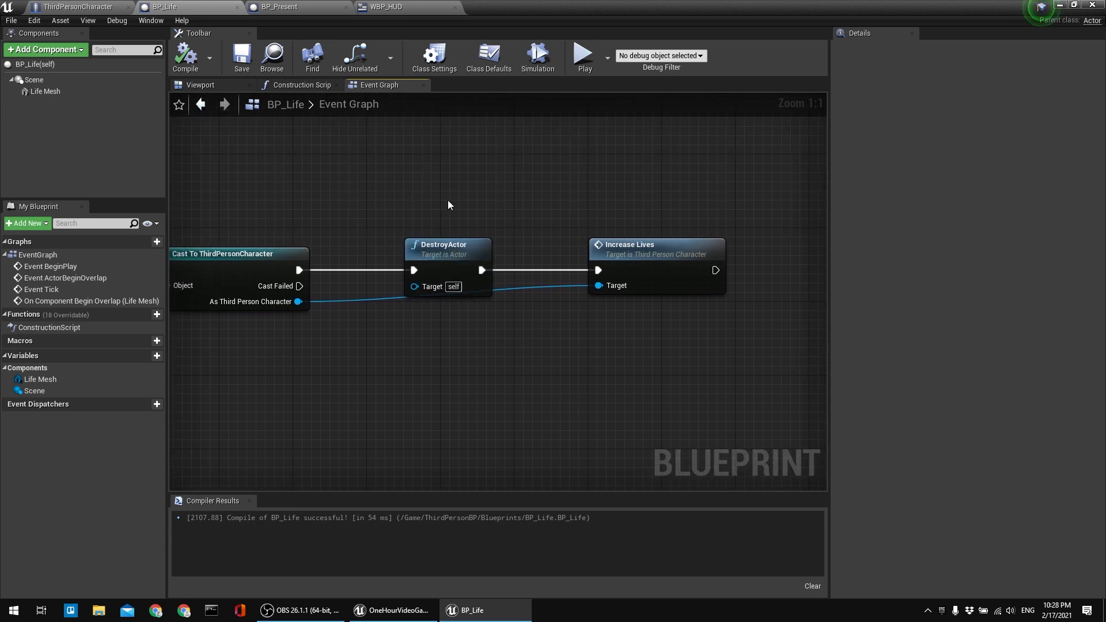
{"action": "right_click_drag", "start_coordinate": [364, 206], "coordinate": [360, 225]}
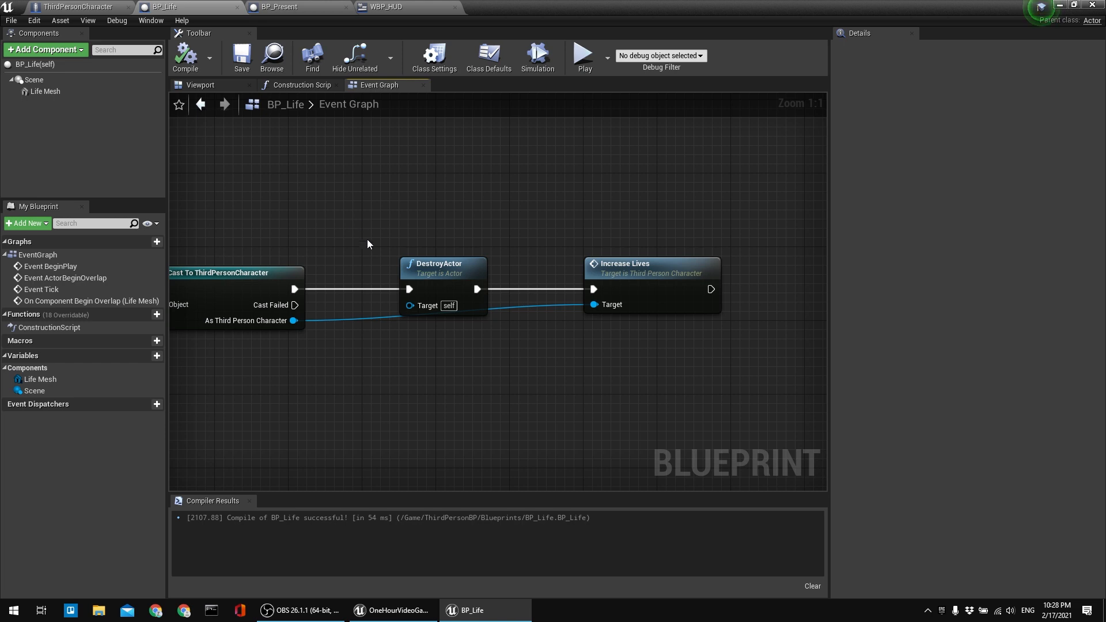
{"action": "right_click_drag", "start_coordinate": [368, 243], "coordinate": [391, 254]}
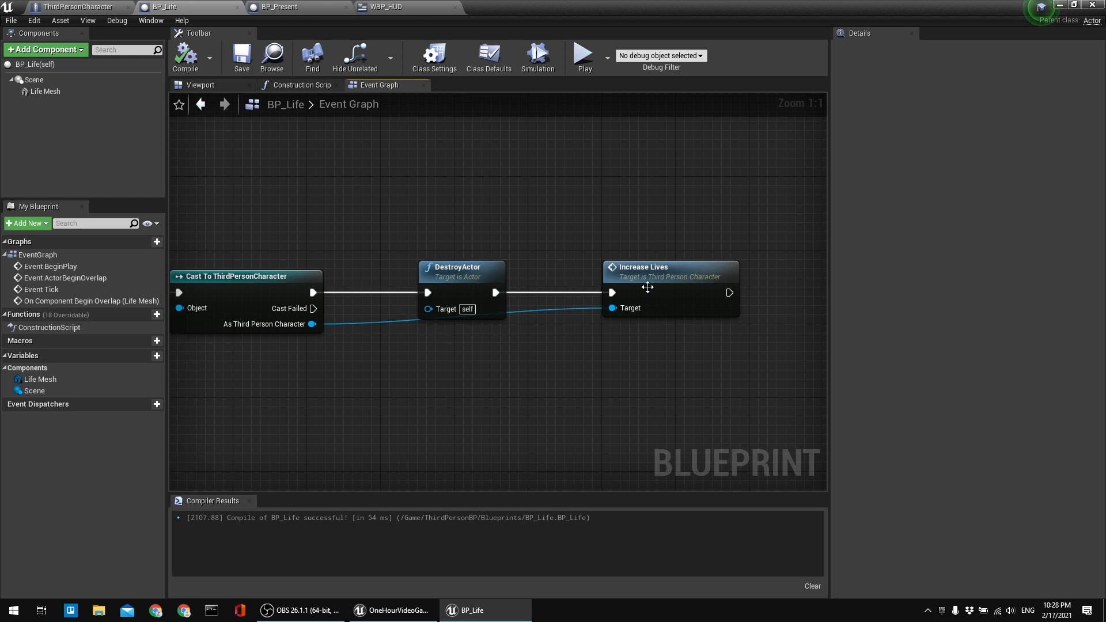
{"action": "right_click_drag", "start_coordinate": [621, 247], "coordinate": [570, 242]}
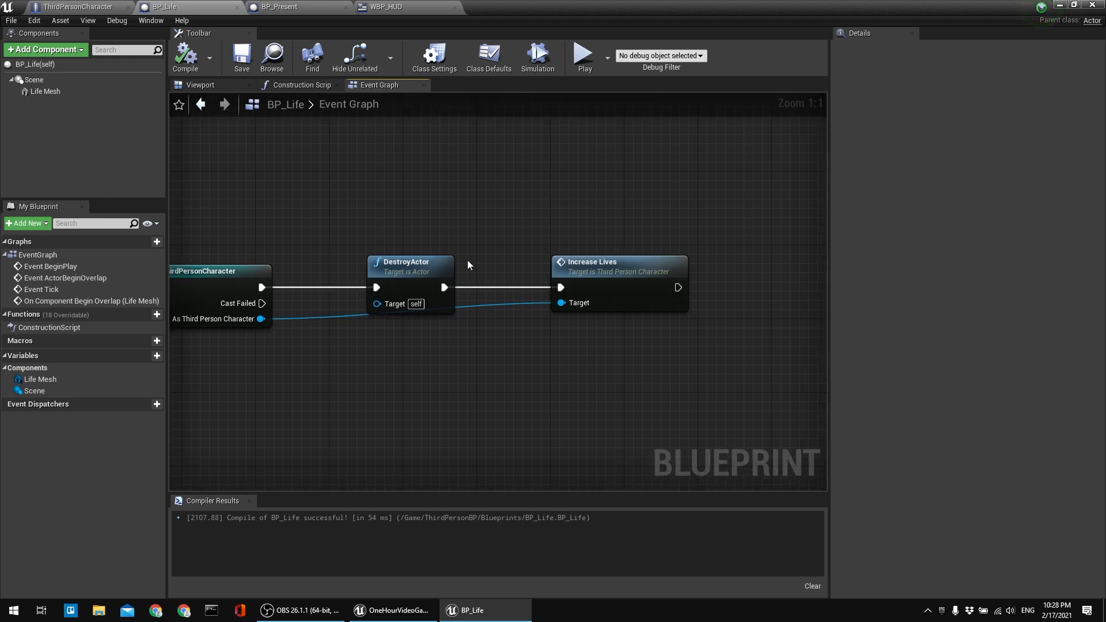
Break the execution links on both sides of DestroyActor, move it down out of the way, and place Increase Lives beside the cast node.
{"action": "left_click", "coordinate": [324, 293], "text": "alt"}
{"action": "left_click", "coordinate": [510, 288], "text": "alt"}
{"action": "left_click_drag", "start_coordinate": [434, 274], "coordinate": [471, 338]}
{"action": "left_click_drag", "start_coordinate": [620, 263], "coordinate": [380, 272]}
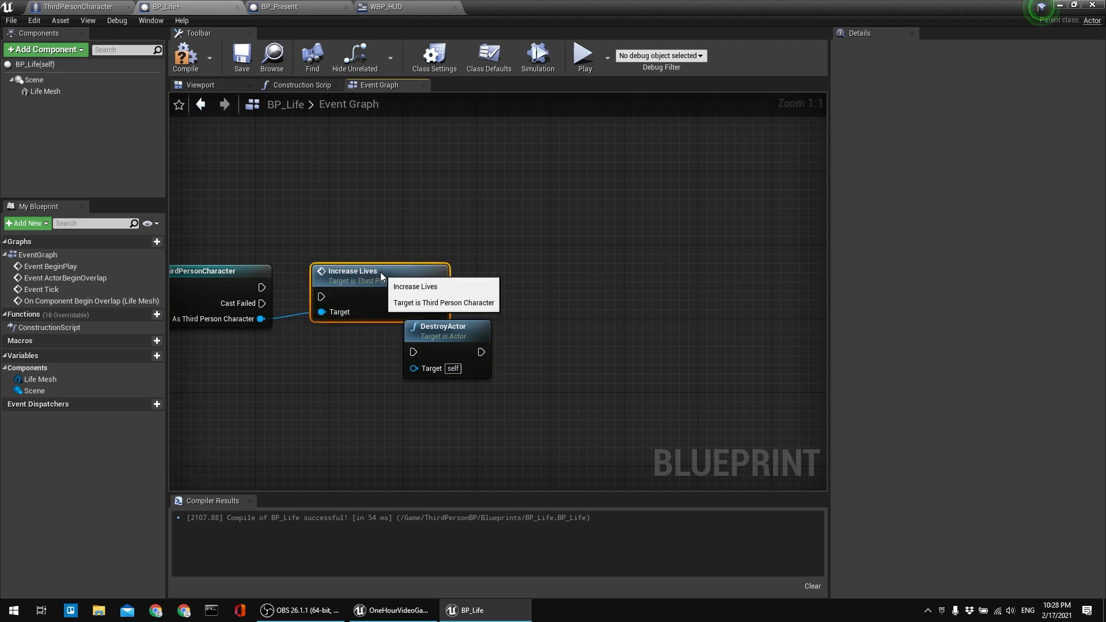
Connect Cast To ThirdPersonCharacter to Increase Lives and that to DestroyActor, align the nodes in a row, and compile and save BP_Life.
{"action": "left_click_drag", "start_coordinate": [319, 292], "coordinate": [321, 293]}
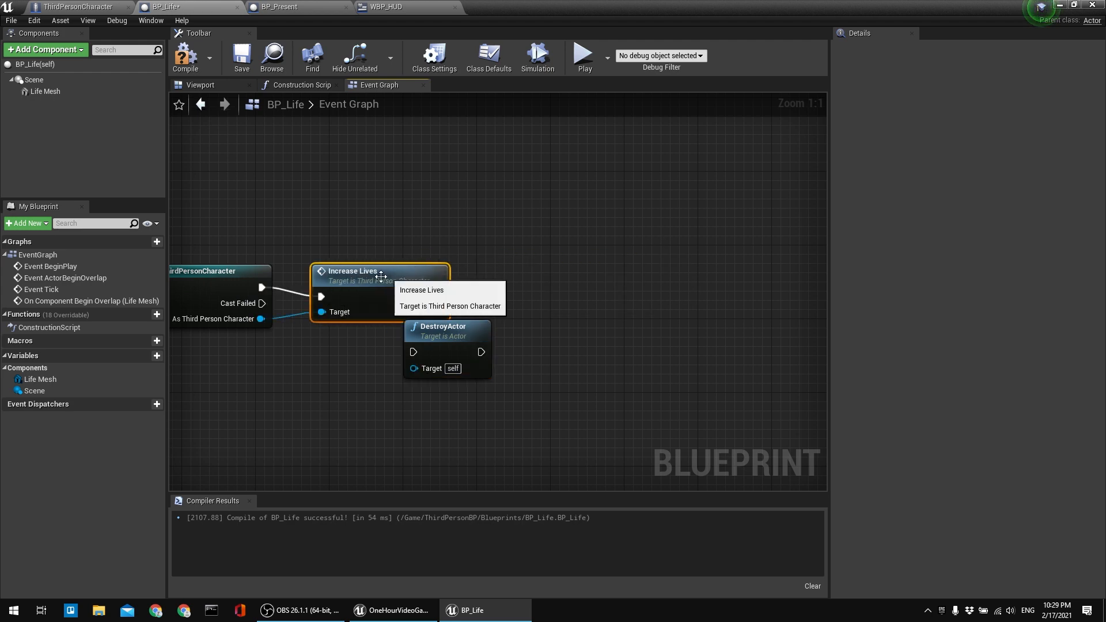
{"action": "left_click_drag", "start_coordinate": [398, 269], "coordinate": [397, 260]}
{"action": "left_click_drag", "start_coordinate": [445, 328], "coordinate": [537, 264]}
{"action": "left_click_drag", "start_coordinate": [439, 287], "coordinate": [506, 288]}
{"action": "left_click", "coordinate": [195, 52]}
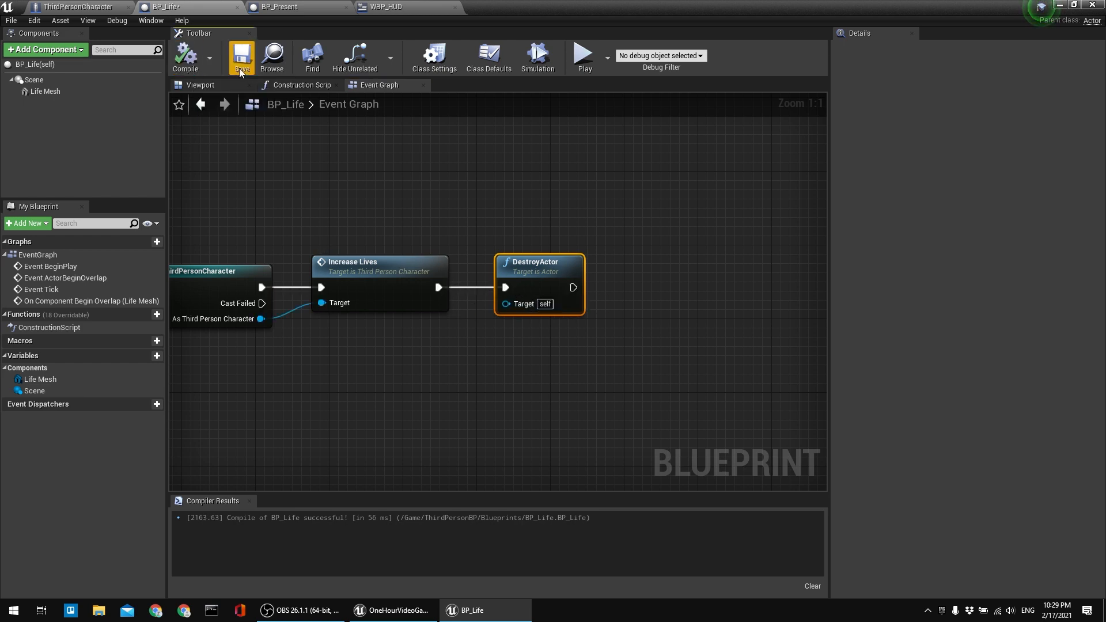
{"action": "left_click", "coordinate": [240, 60]}
Play-test the level by collecting both life pickups, checking the Lives counter and their removal, and stop the session.
{"action": "left_click", "coordinate": [1059, 5]}
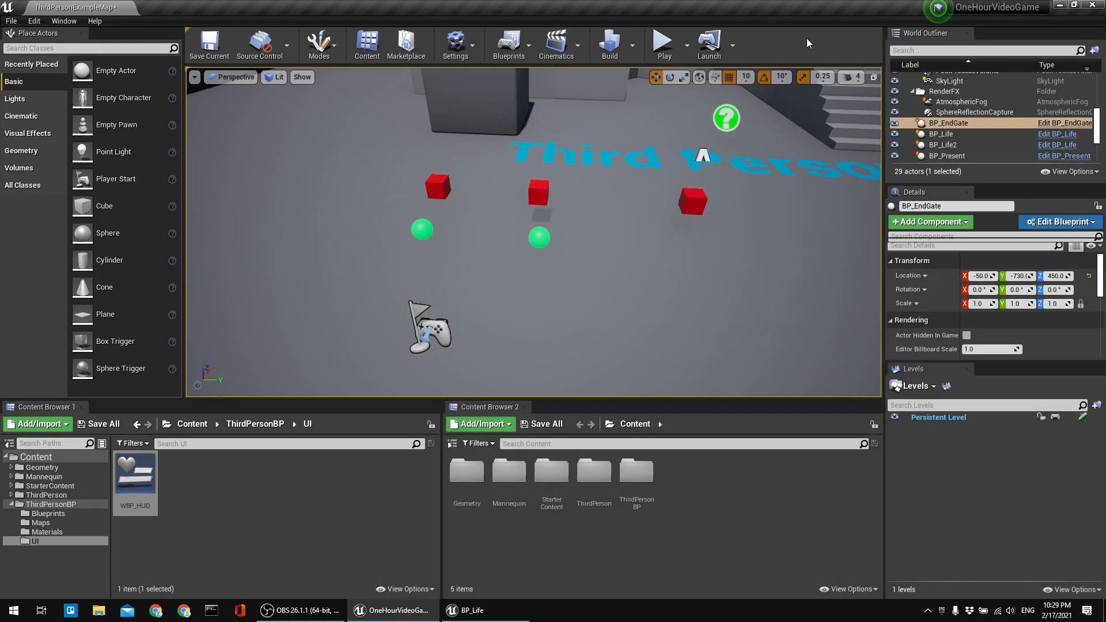
{"action": "left_click", "coordinate": [665, 45]}
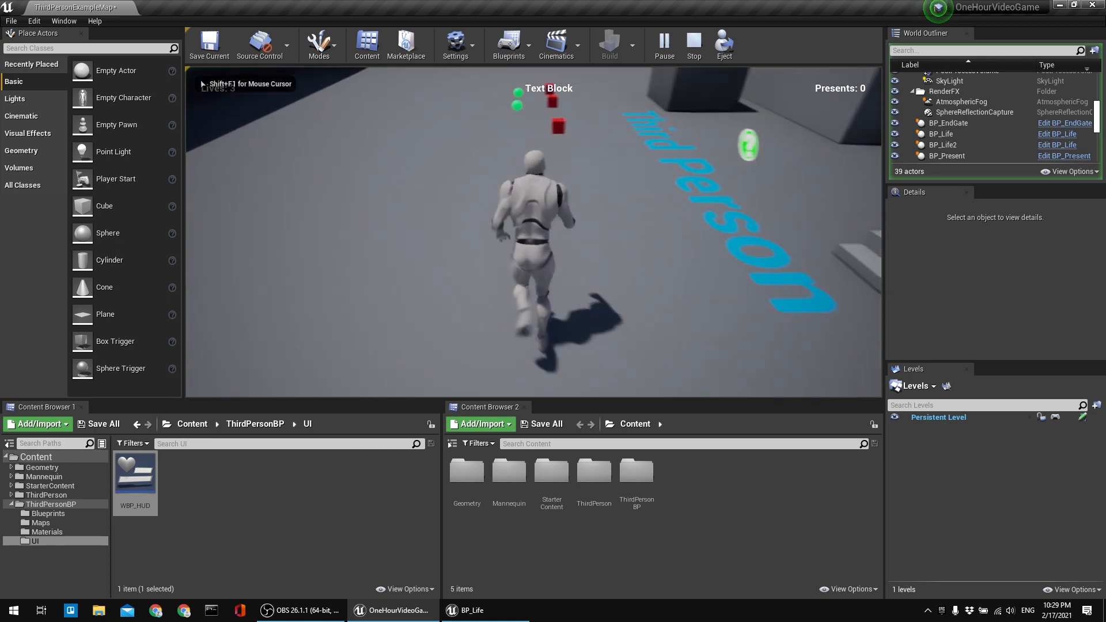
{"action": "key", "text": "s"}
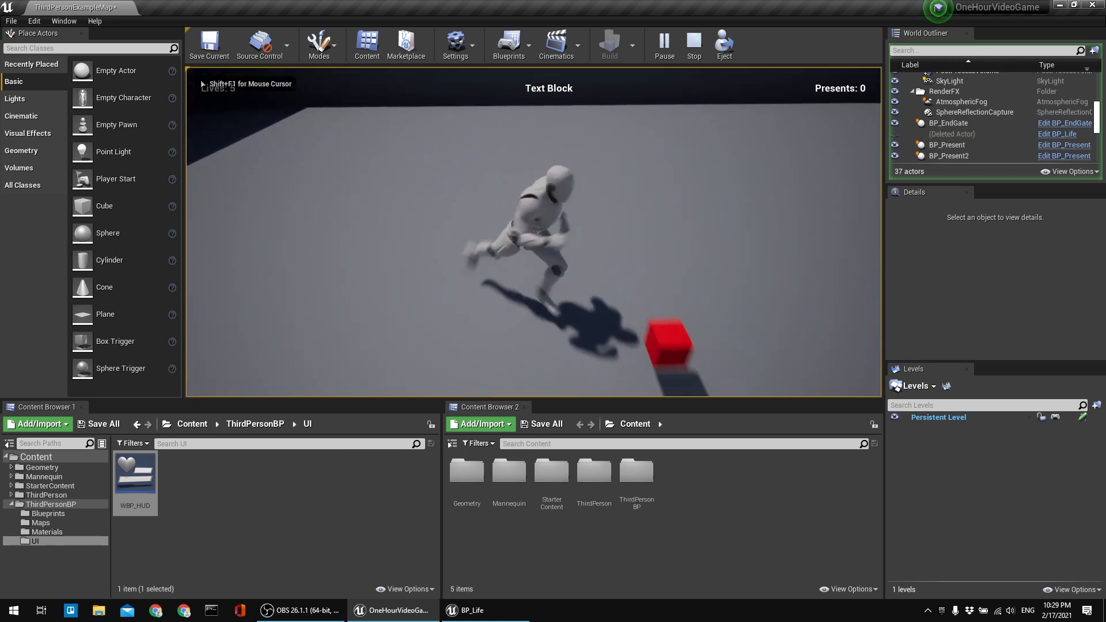
{"action": "key", "text": "a"}
{"action": "key", "text": "w"}
{"action": "key", "text": "a"}
{"action": "key", "text": "s"}
{"action": "key", "text": "w"}
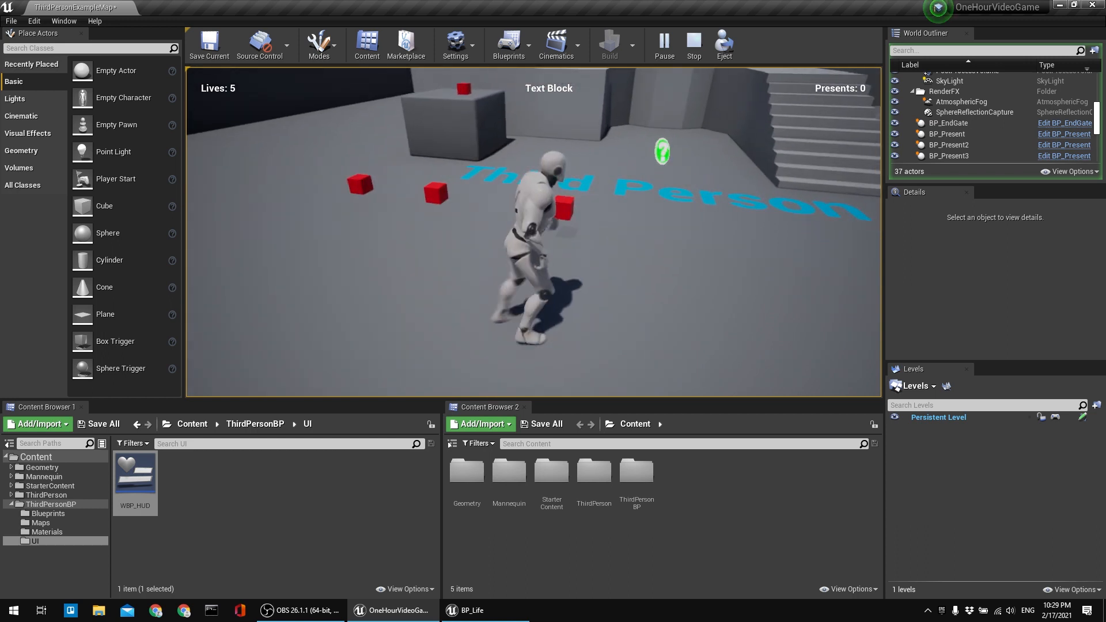
{"action": "key", "text": "Escape"}
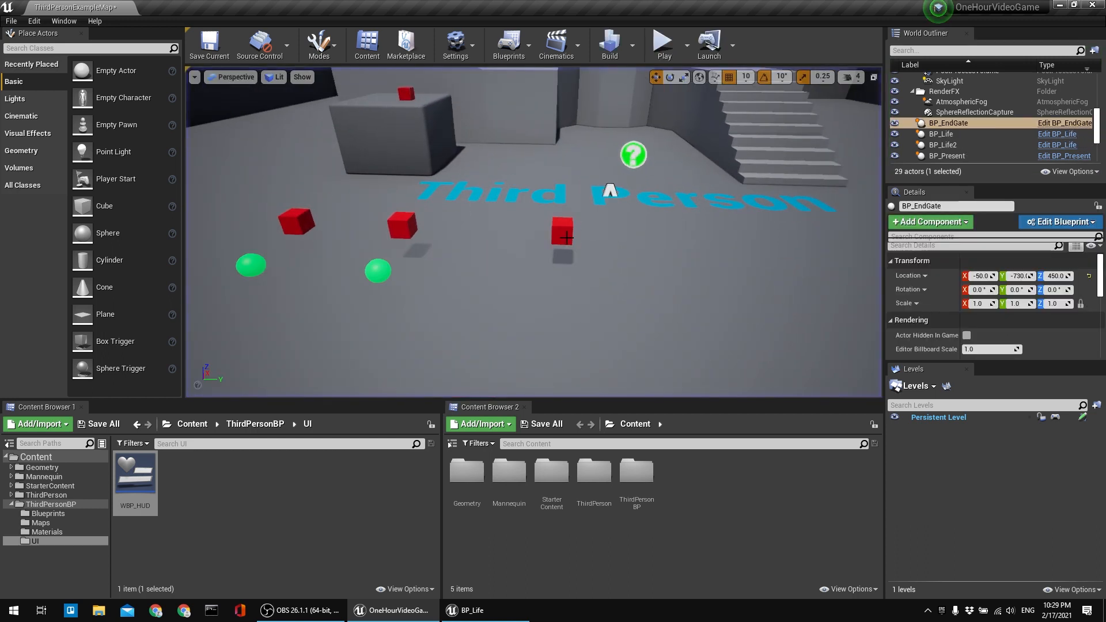
Review the finished BP_Life event graph and switch to the BP_Present blueprint's event graph.
{"action": "left_click", "coordinate": [483, 619]}
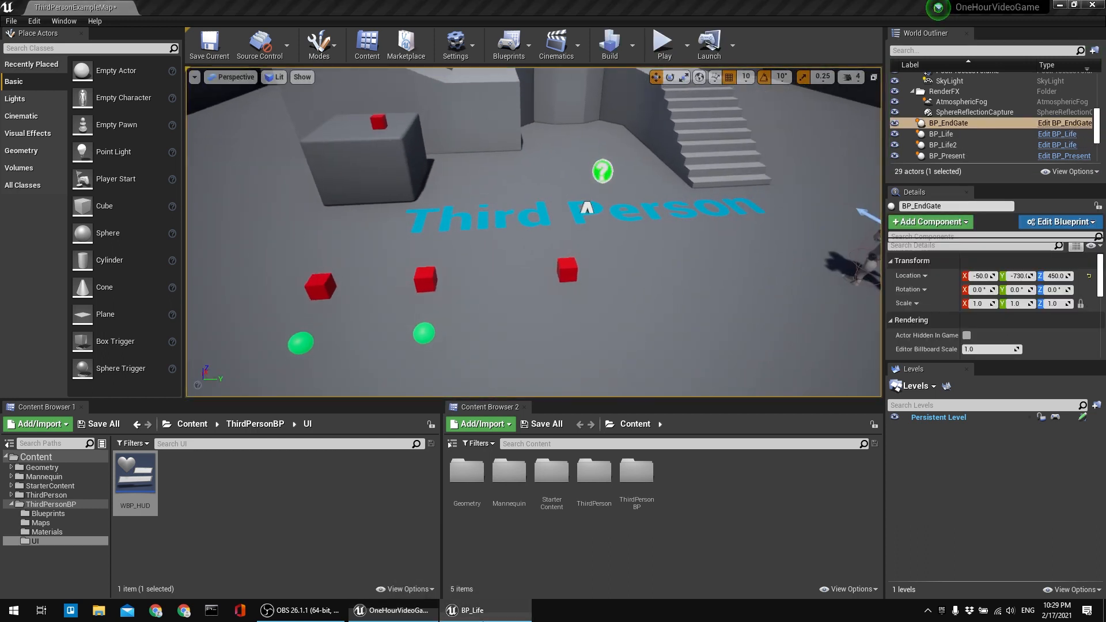
{"action": "right_click_drag", "start_coordinate": [369, 187], "coordinate": [469, 207]}
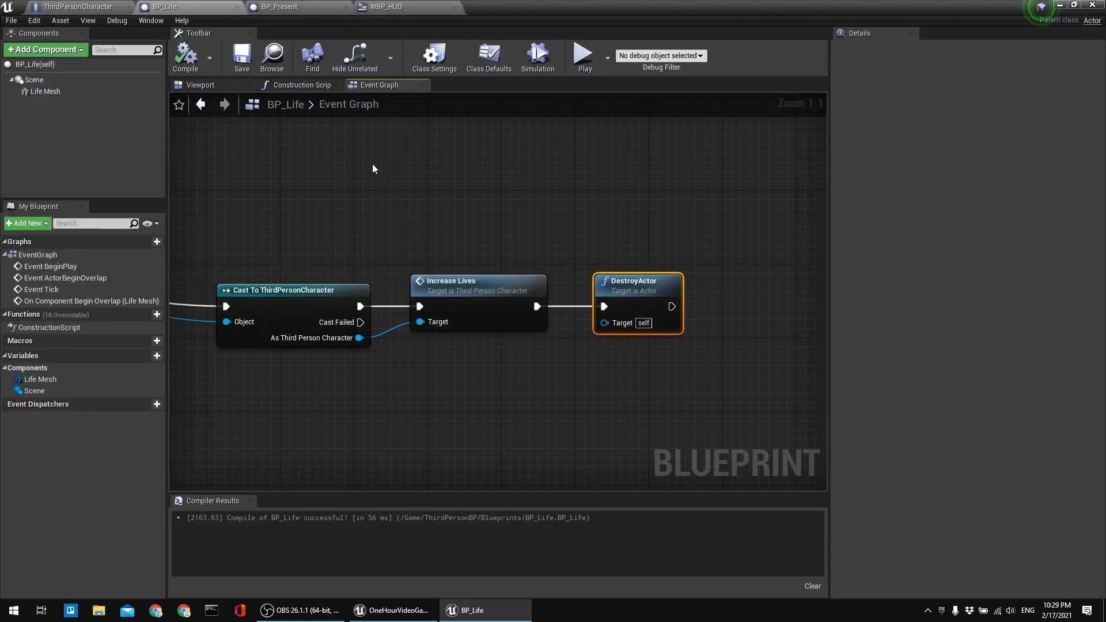
{"action": "right_click_drag", "start_coordinate": [371, 153], "coordinate": [482, 175]}
{"action": "left_click", "coordinate": [280, 6]}
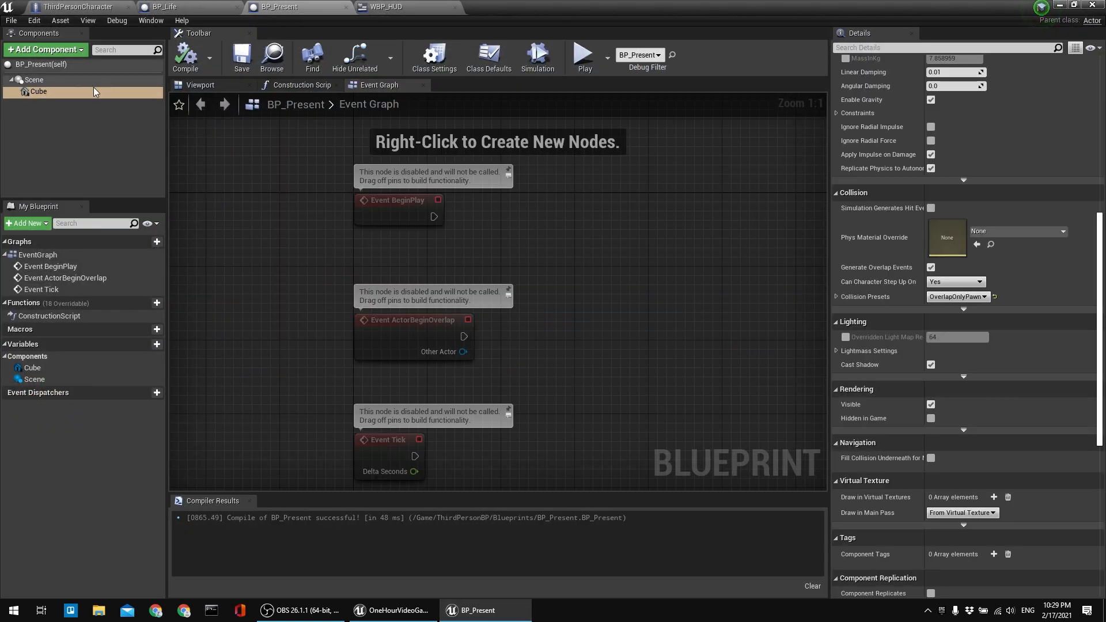
Add a Box Collision component beneath the Cube in BP_Present's component hierarchy and compile the blueprint.
{"action": "left_click", "coordinate": [201, 86]}
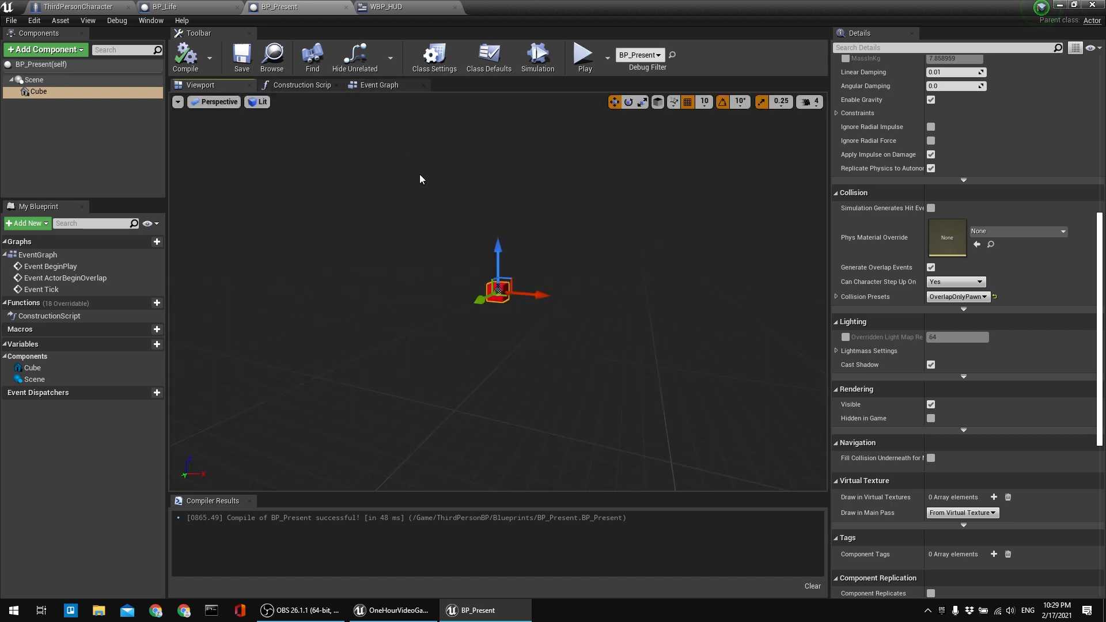
{"action": "scroll", "coordinate": [521, 265], "scroll_direction": "up", "scroll_amount": 10}
{"action": "scroll", "coordinate": [521, 265], "scroll_direction": "down", "scroll_amount": 3}
{"action": "mouse_move", "coordinate": [521, 265]}
{"action": "left_mouse_down"}
{"action": "mouse_move", "coordinate": [515, 279]}
{"action": "mouse_move", "coordinate": [526, 253]}
{"action": "left_mouse_up"}
{"action": "right_click_drag", "start_coordinate": [525, 254], "coordinate": [542, 231]}
{"action": "scroll", "coordinate": [542, 216], "scroll_direction": "up", "scroll_amount": 6}
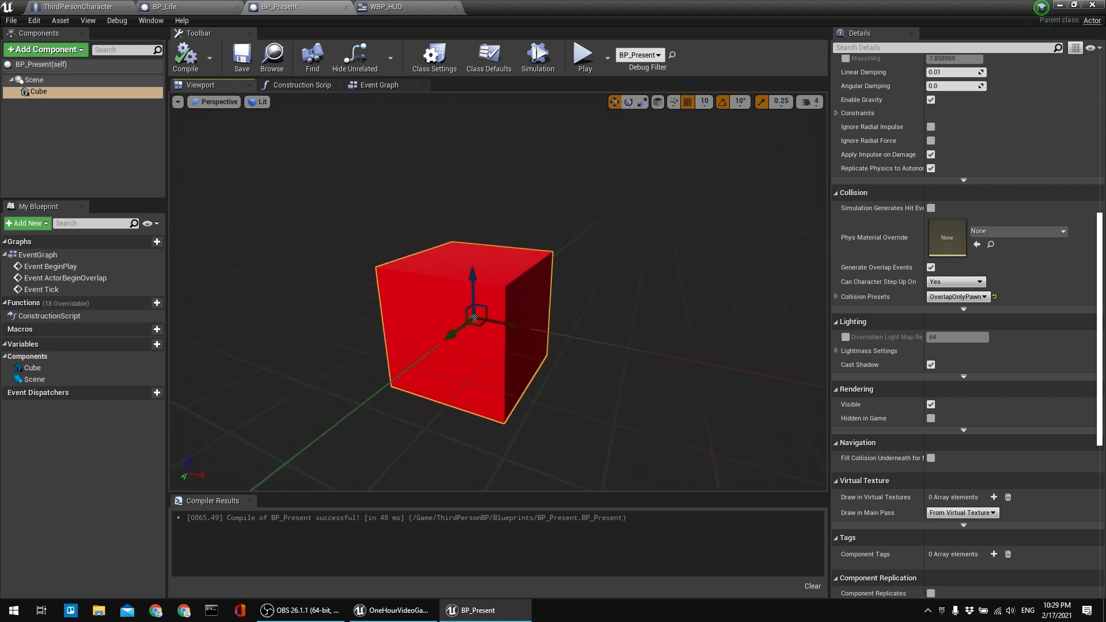
{"action": "left_click", "coordinate": [65, 51]}
{"action": "type", "text": "box"}
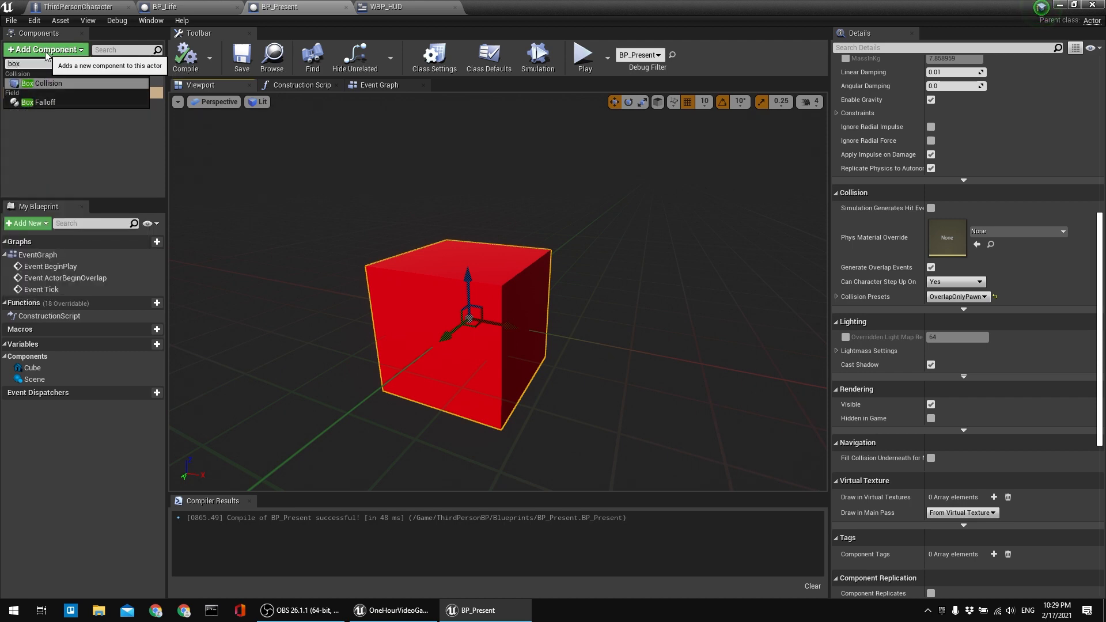
{"action": "left_click", "coordinate": [56, 84]}
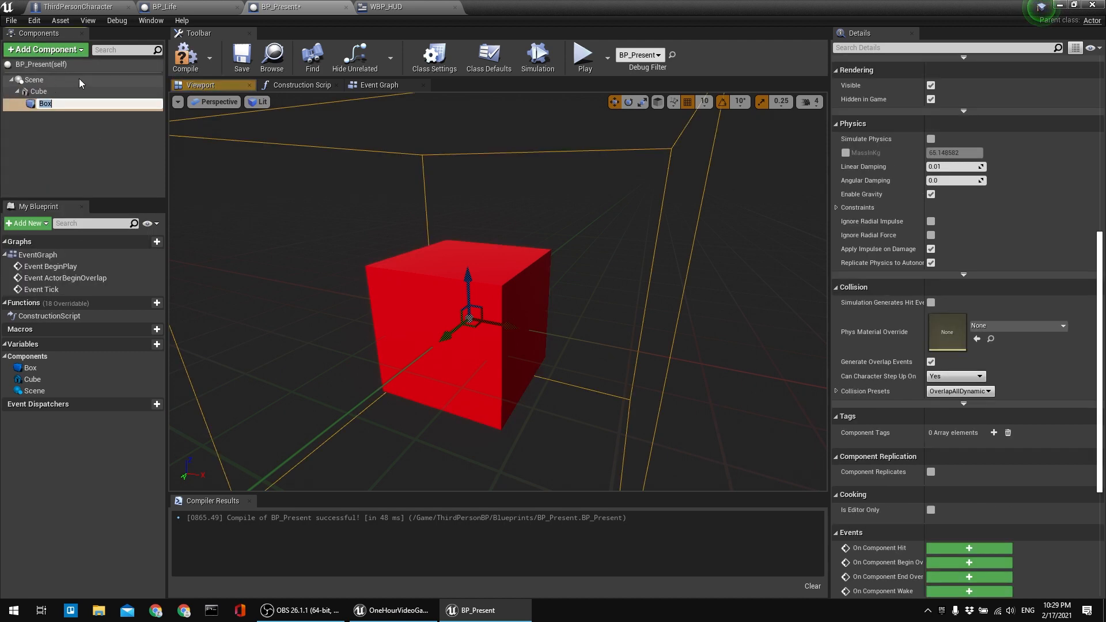
{"action": "left_click", "coordinate": [186, 56]}
Try uniform scales of 1.5 and 2.0 on the collision box and save BP_Present.
{"action": "right_click_drag", "start_coordinate": [385, 185], "coordinate": [372, 212]}
{"action": "key", "text": "s"}
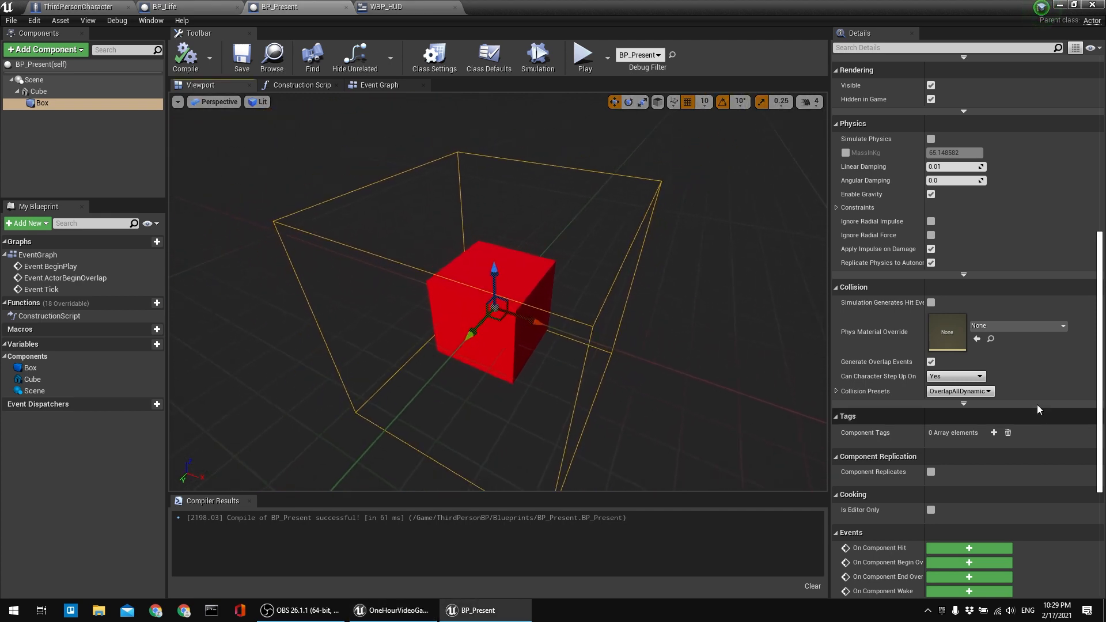
{"action": "scroll", "coordinate": [989, 364], "scroll_direction": "up", "scroll_amount": 5}
{"action": "scroll", "coordinate": [991, 355], "scroll_direction": "down", "scroll_amount": 3}
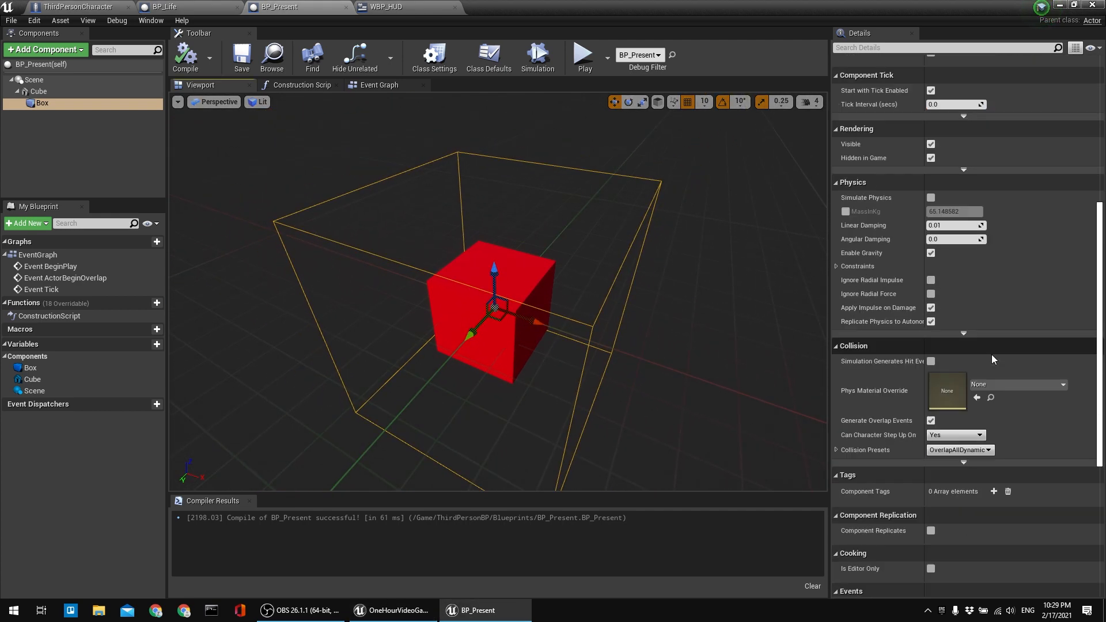
{"action": "scroll", "coordinate": [984, 320], "scroll_direction": "up", "scroll_amount": 3}
{"action": "scroll", "coordinate": [984, 321], "scroll_direction": "up", "scroll_amount": 4}
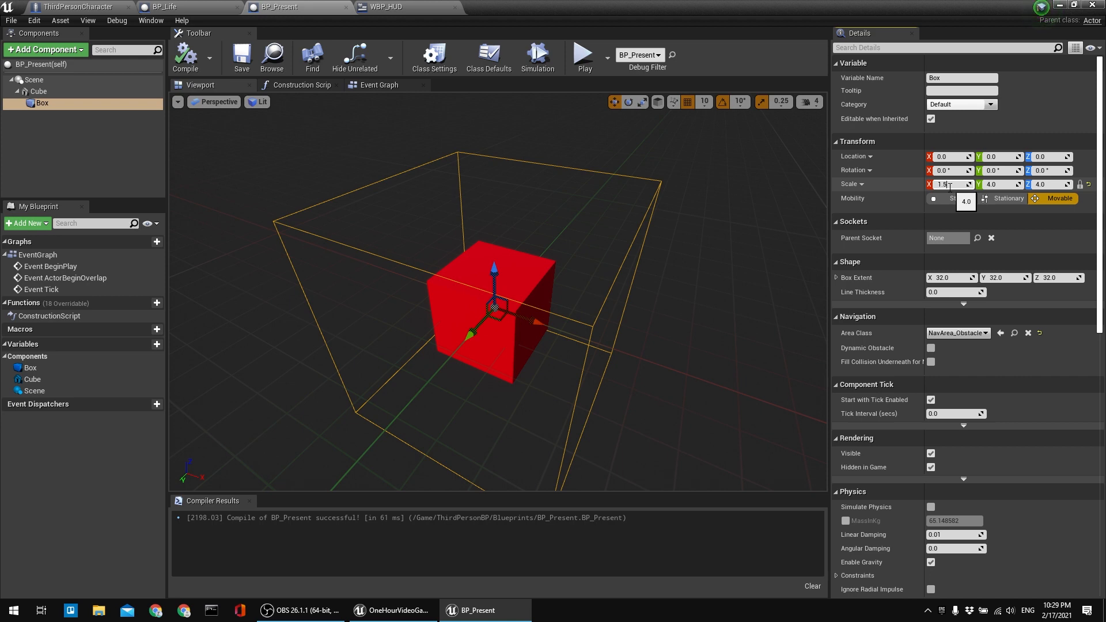
{"action": "key", "text": "Return"}
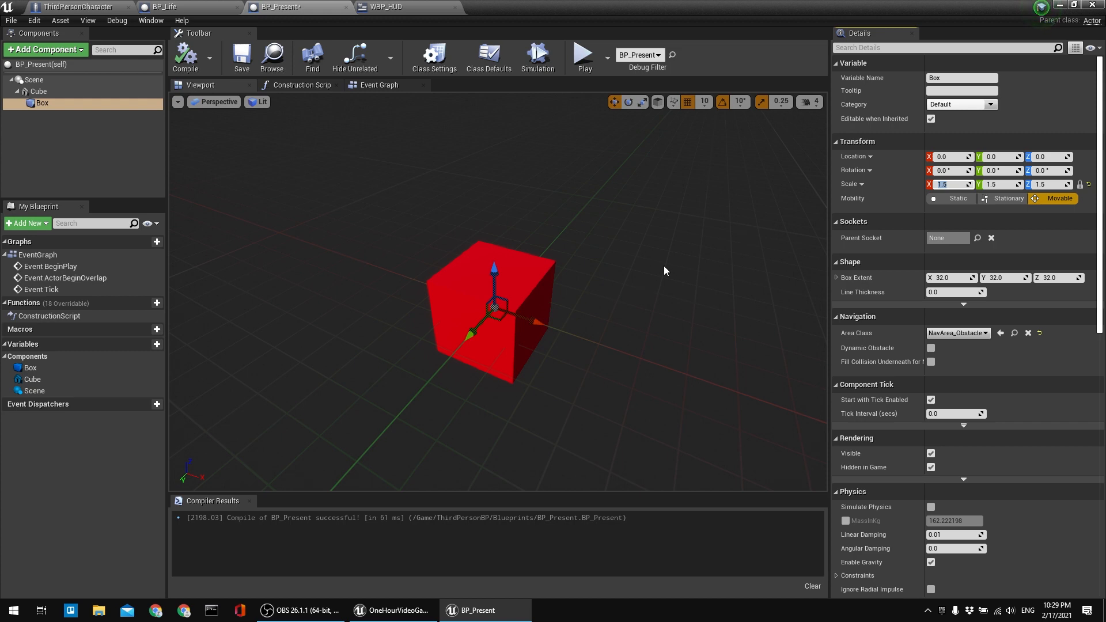
{"action": "type", "text": "2"}
{"action": "key", "text": "Return"}
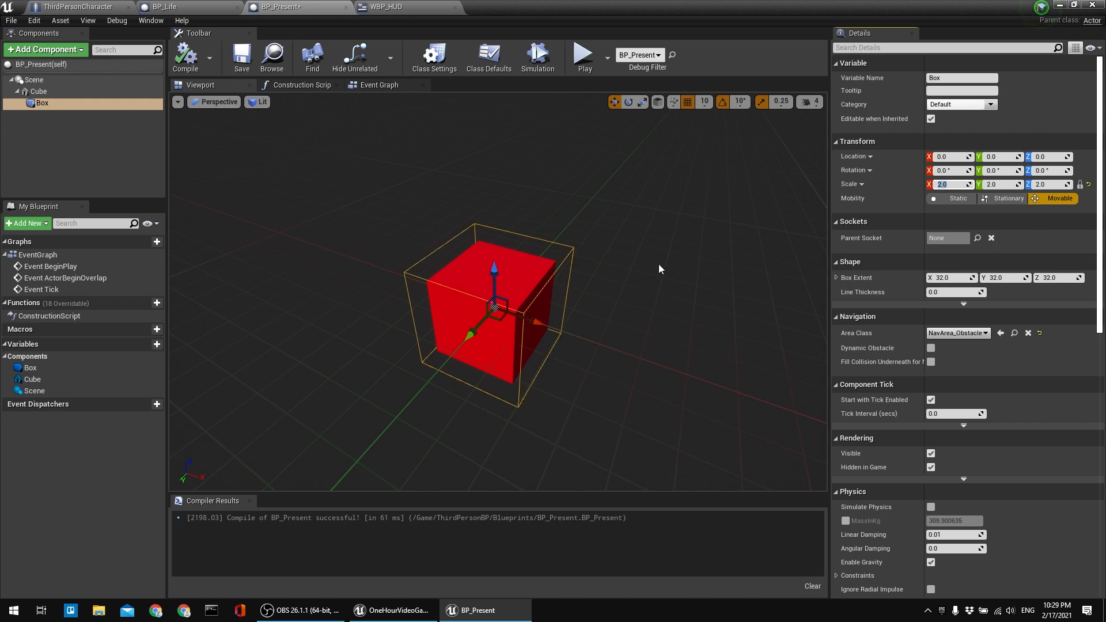
{"action": "left_click", "coordinate": [241, 57]}
{"action": "right_click_drag", "start_coordinate": [441, 221], "coordinate": [434, 213]}
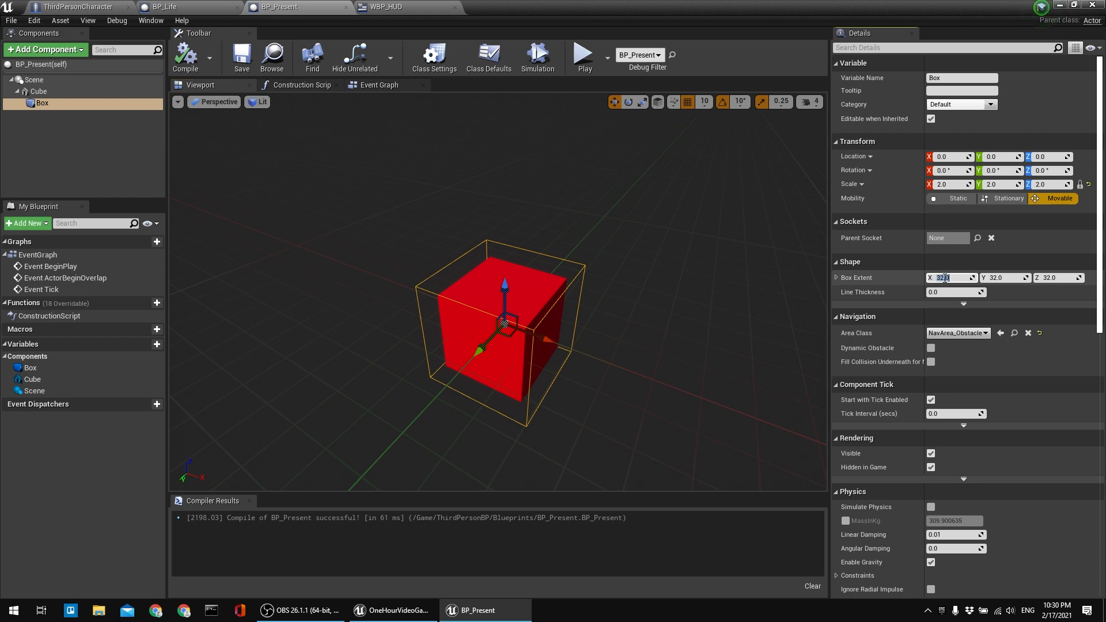
Set the collision box's extent to 50 on the X, Y and Z axes.
{"action": "left_click", "coordinate": [944, 278]}
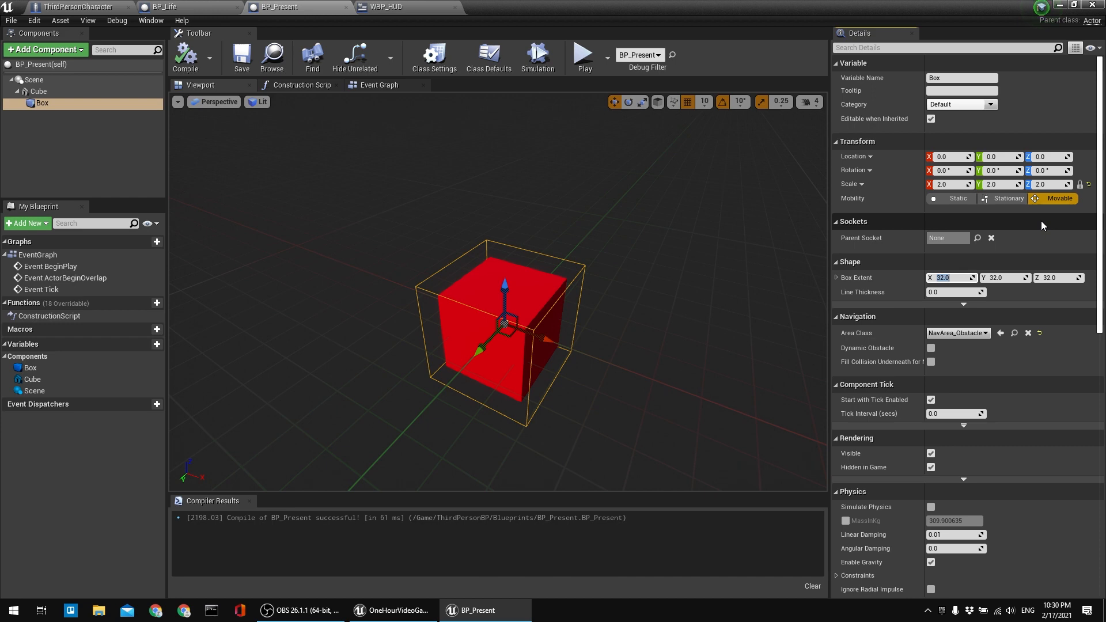
{"action": "type", "text": "50"}
{"action": "key", "text": "Tab"}
{"action": "type", "text": "50"}
{"action": "key", "text": "Tab"}
{"action": "type", "text": "50"}
{"action": "key", "text": "Return"}
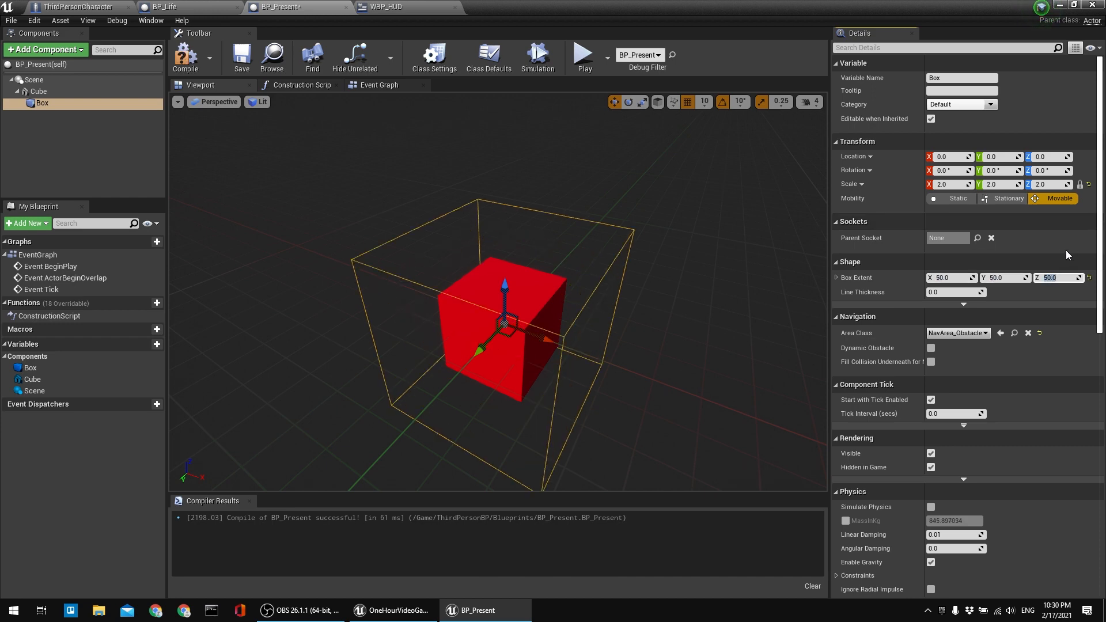
Set the collision box's uniform scale to 1.0.
{"action": "left_click", "coordinate": [955, 279]}
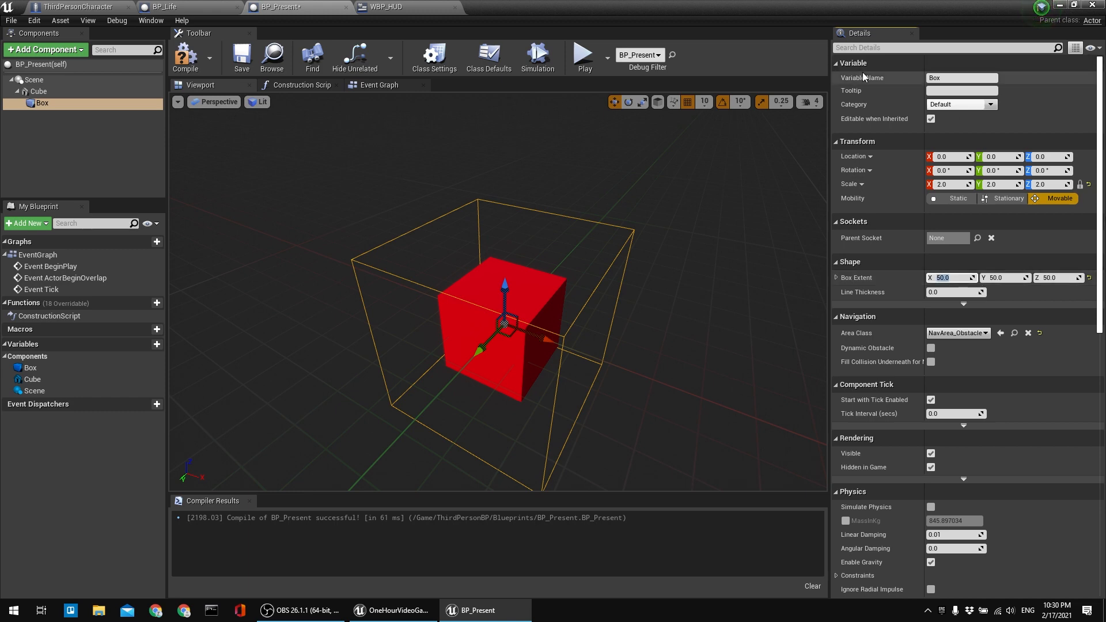
{"action": "left_click", "coordinate": [946, 184]}
{"action": "type", "text": "1"}
{"action": "key", "text": "Return"}
Set the collision box's extent to X 60, Y 60 and Z 120, and compile and save BP_Present.
{"action": "left_click", "coordinate": [948, 277]}
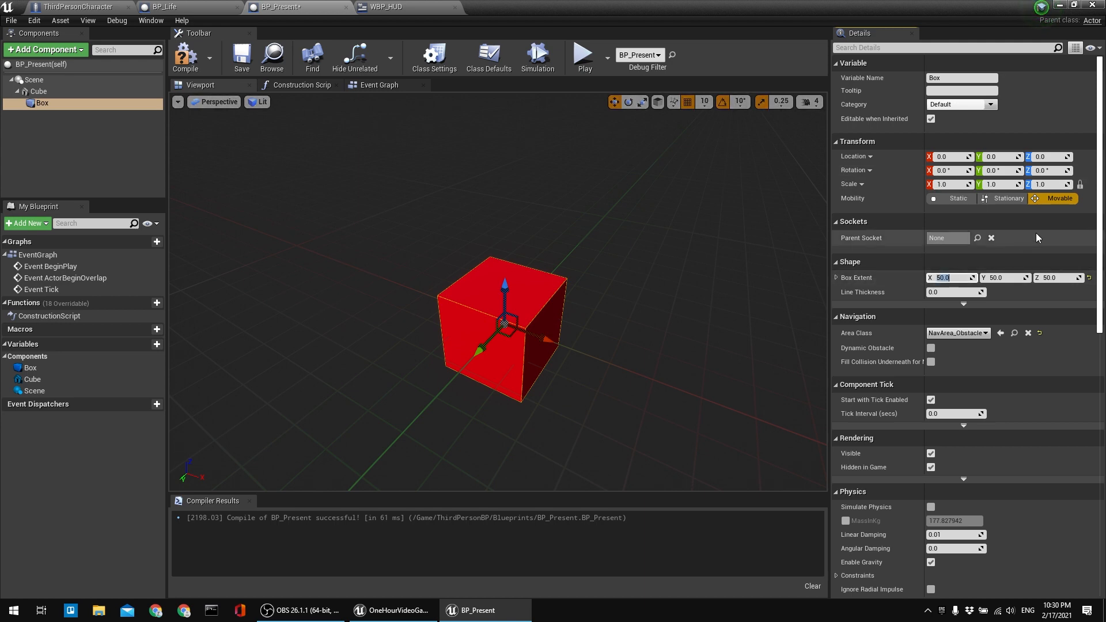
{"action": "type", "text": "60"}
{"action": "key", "text": "Tab"}
{"action": "type", "text": "60"}
{"action": "key", "text": "Tab"}
{"action": "type", "text": "150"}
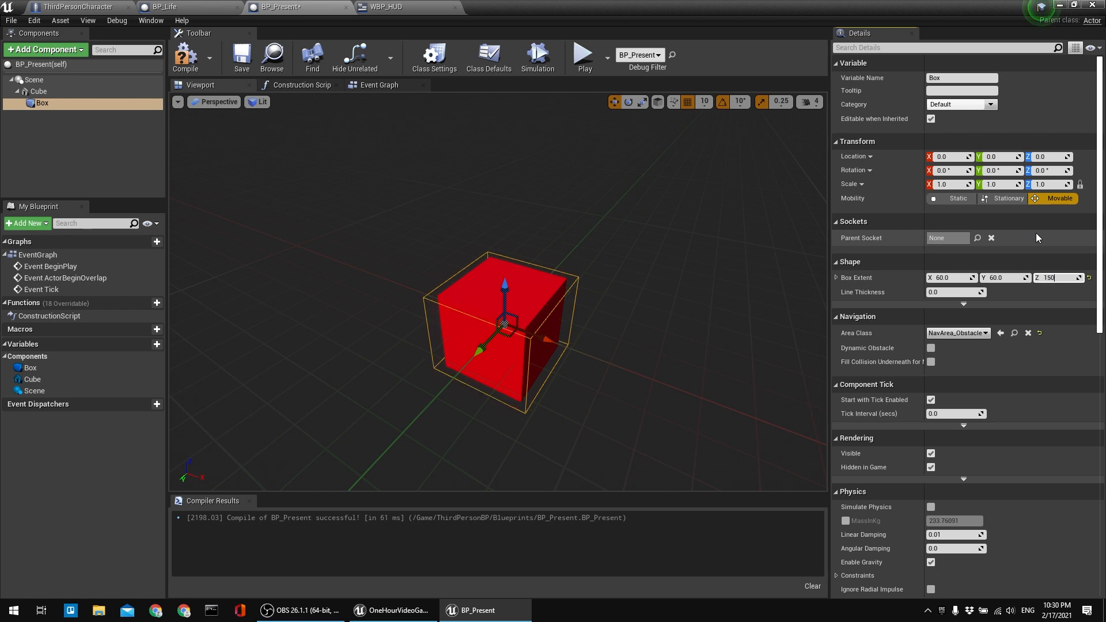
{"action": "key", "text": "Return"}
{"action": "type", "text": "120"}
{"action": "key", "text": "Return"}
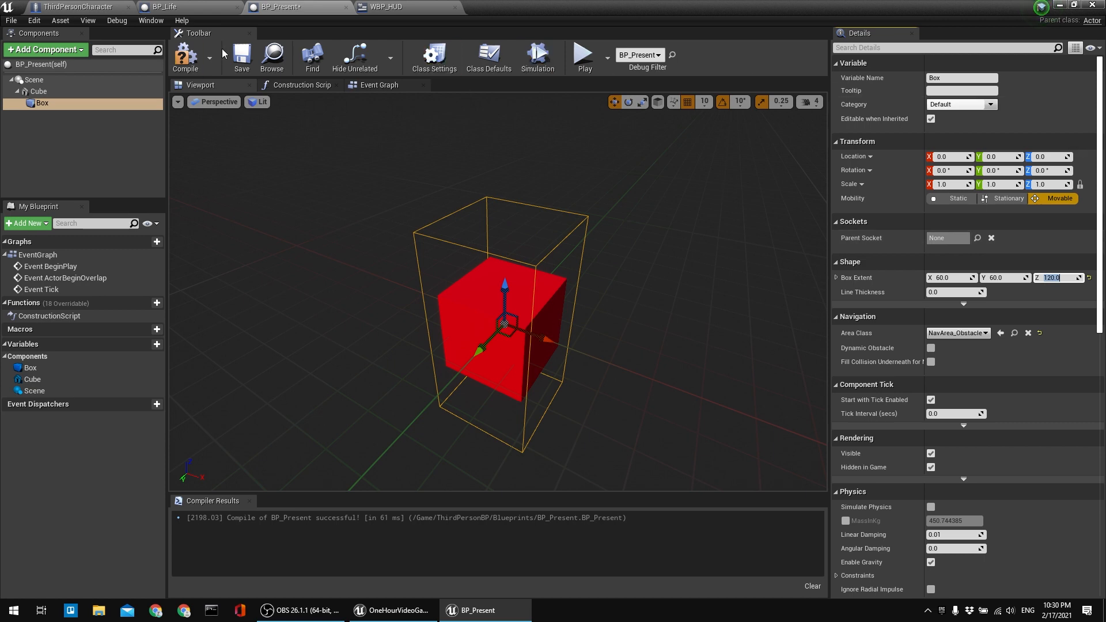
{"action": "left_click", "coordinate": [185, 57]}
{"action": "left_click", "coordinate": [249, 58]}
{"action": "right_click_drag", "start_coordinate": [352, 167], "coordinate": [352, 148]}
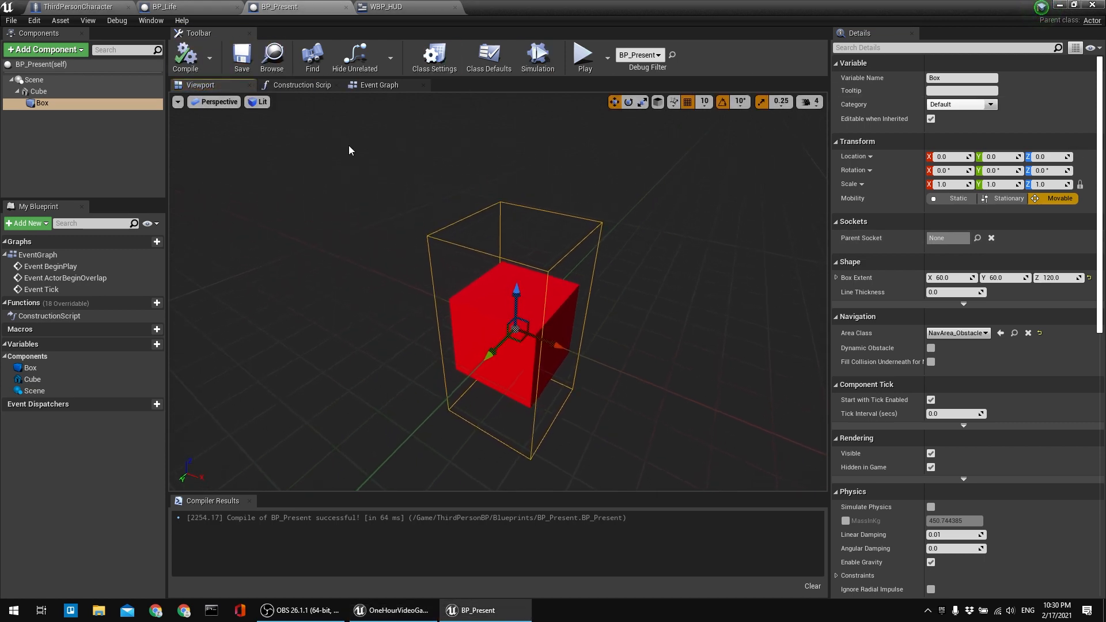
Copy the Cast To ThirdPersonCharacter, Increase Lives and DestroyActor nodes from BP_Life's event graph and return to BP_Present's event graph.
{"action": "left_click", "coordinate": [378, 85]}
{"action": "left_click", "coordinate": [196, 6]}
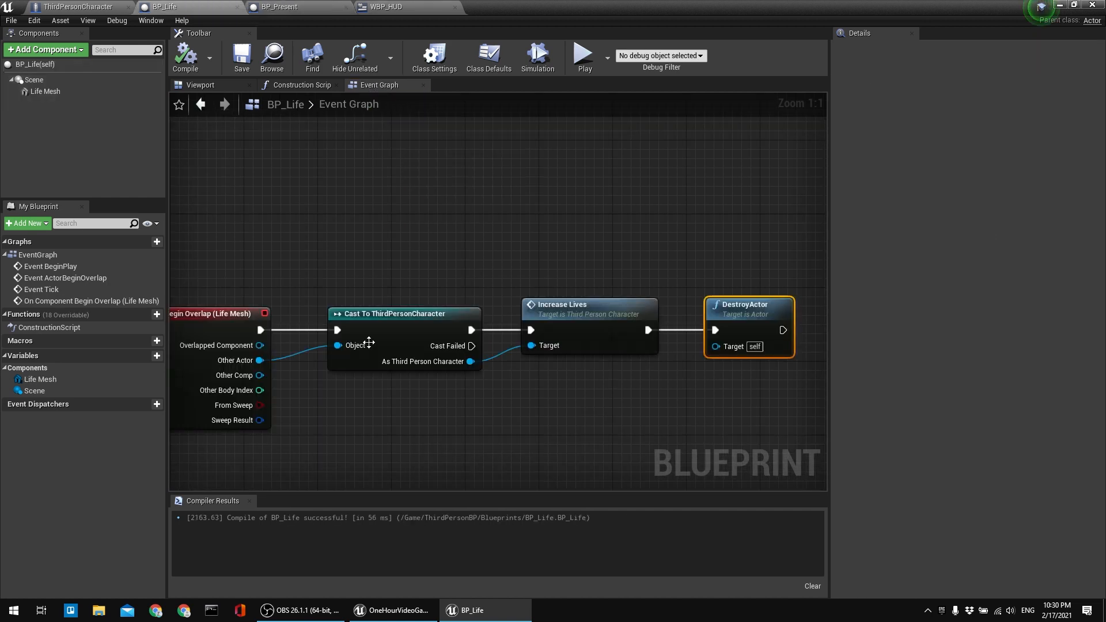
{"action": "right_click_drag", "start_coordinate": [357, 217], "coordinate": [419, 204]}
{"action": "scroll", "coordinate": [420, 205], "scroll_direction": "down", "scroll_amount": 2}
{"action": "left_click_drag", "start_coordinate": [771, 222], "coordinate": [311, 237]}
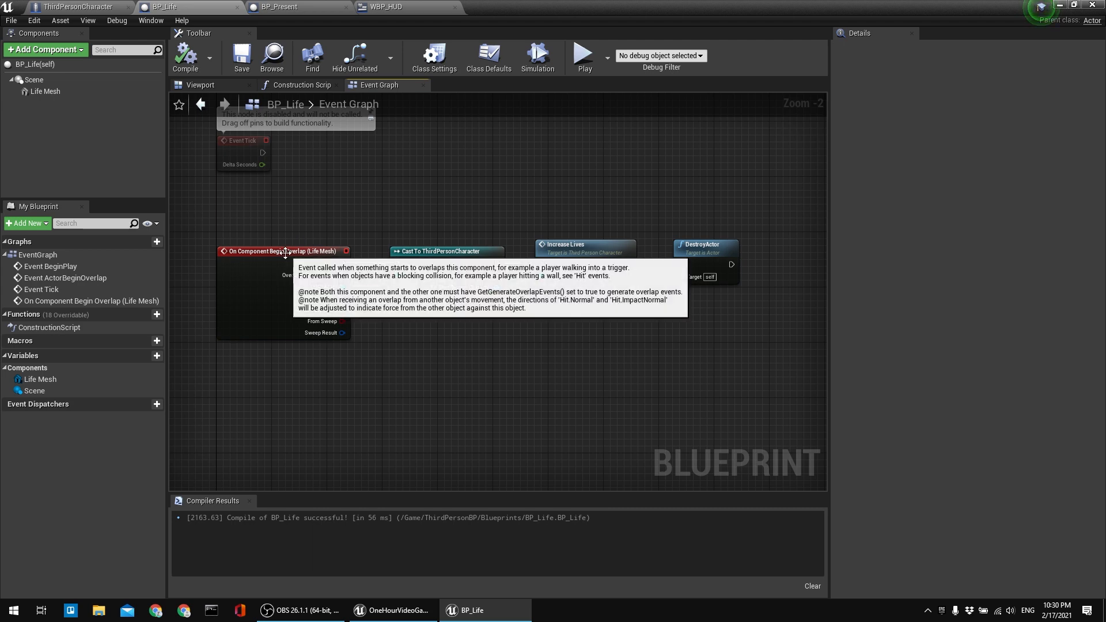
{"action": "left_click_drag", "start_coordinate": [735, 214], "coordinate": [404, 355]}
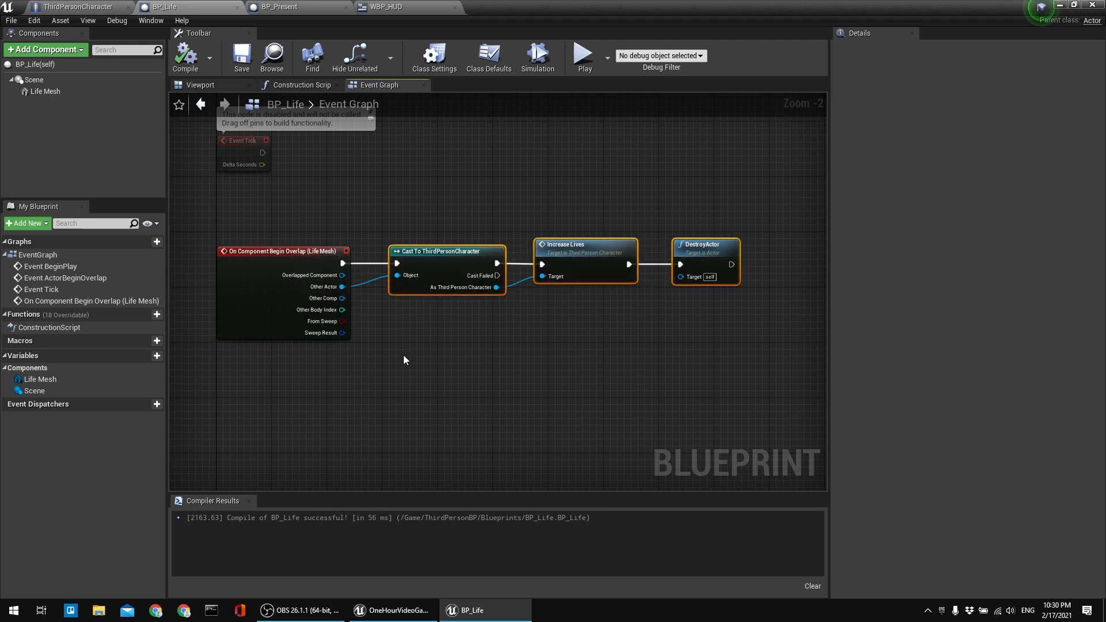
{"action": "left_click", "coordinate": [425, 227]}
{"action": "left_click", "coordinate": [323, 6]}
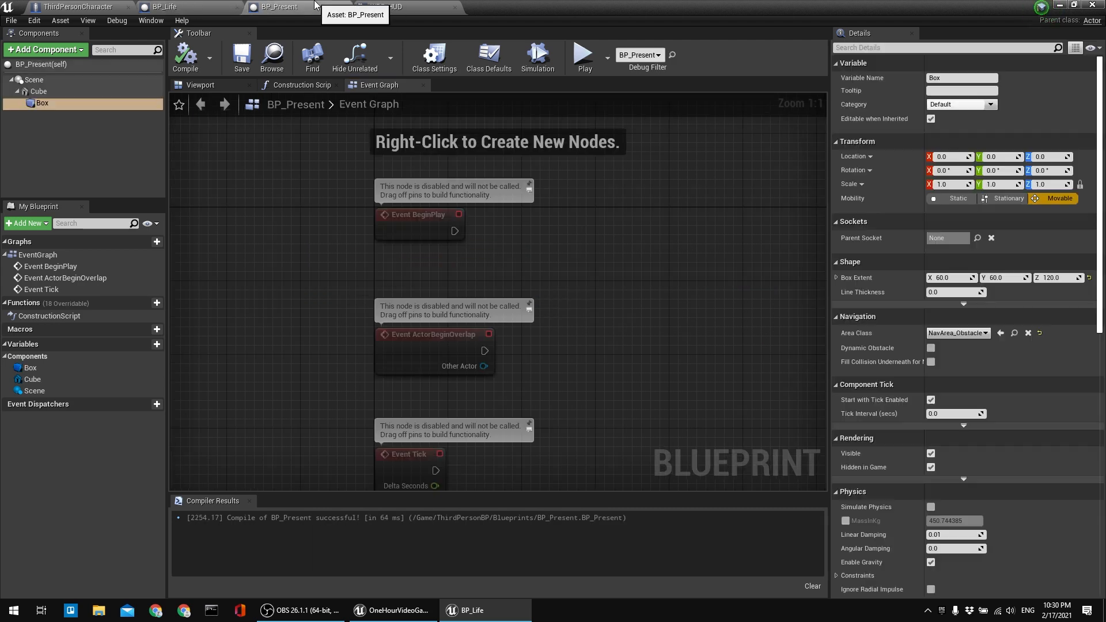
{"action": "right_click_drag", "start_coordinate": [248, 314], "coordinate": [248, 208]}
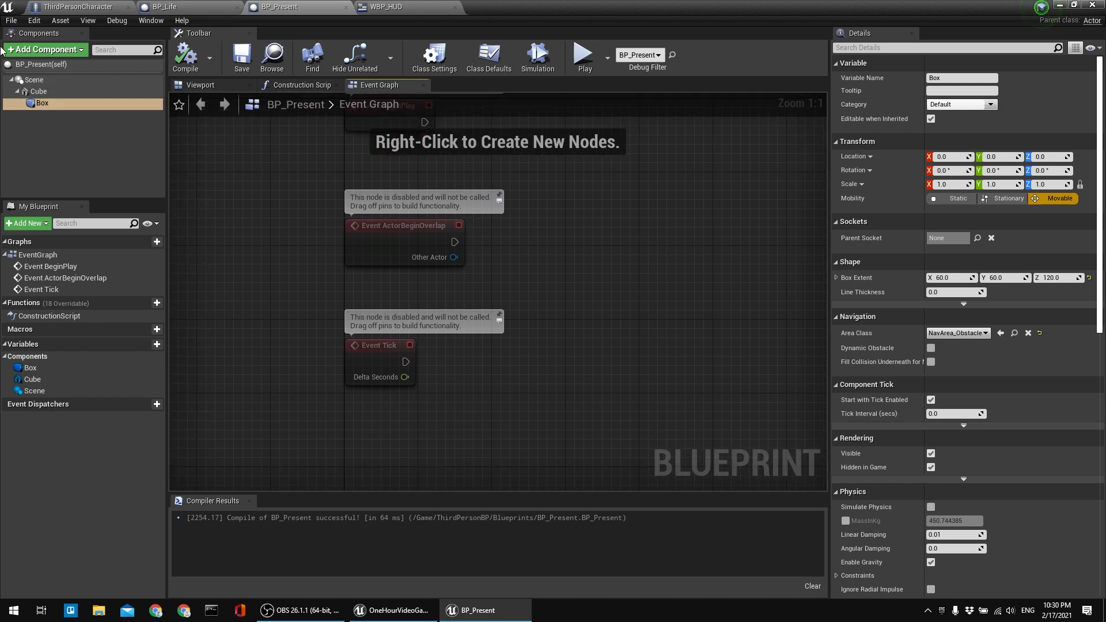
{"action": "right_click", "coordinate": [40, 102]}
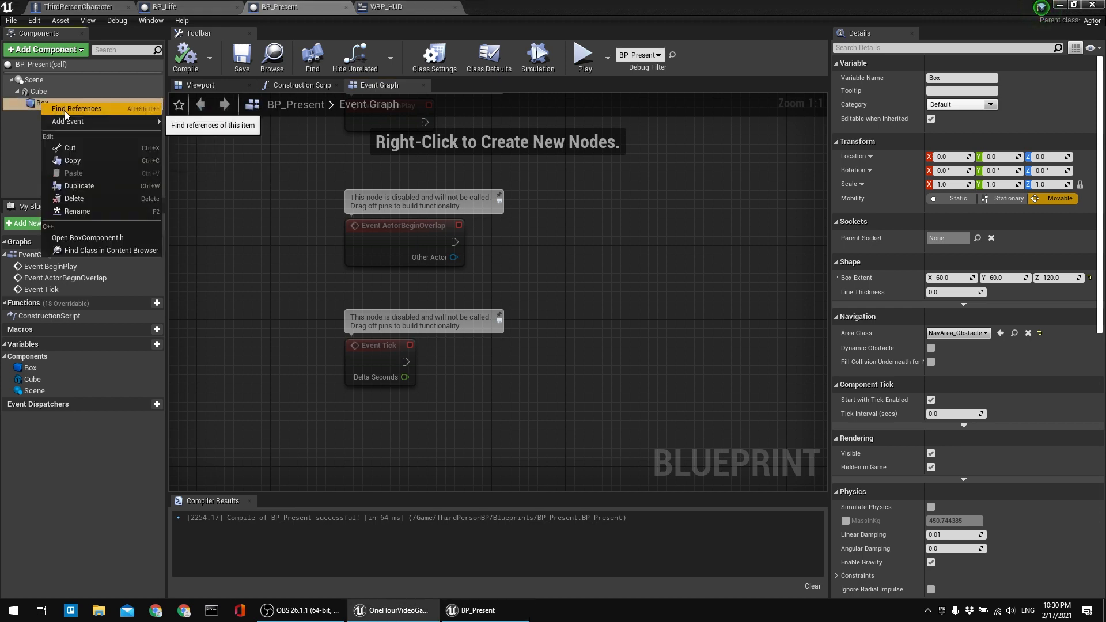
{"action": "mouse_move", "coordinate": [64, 120]}
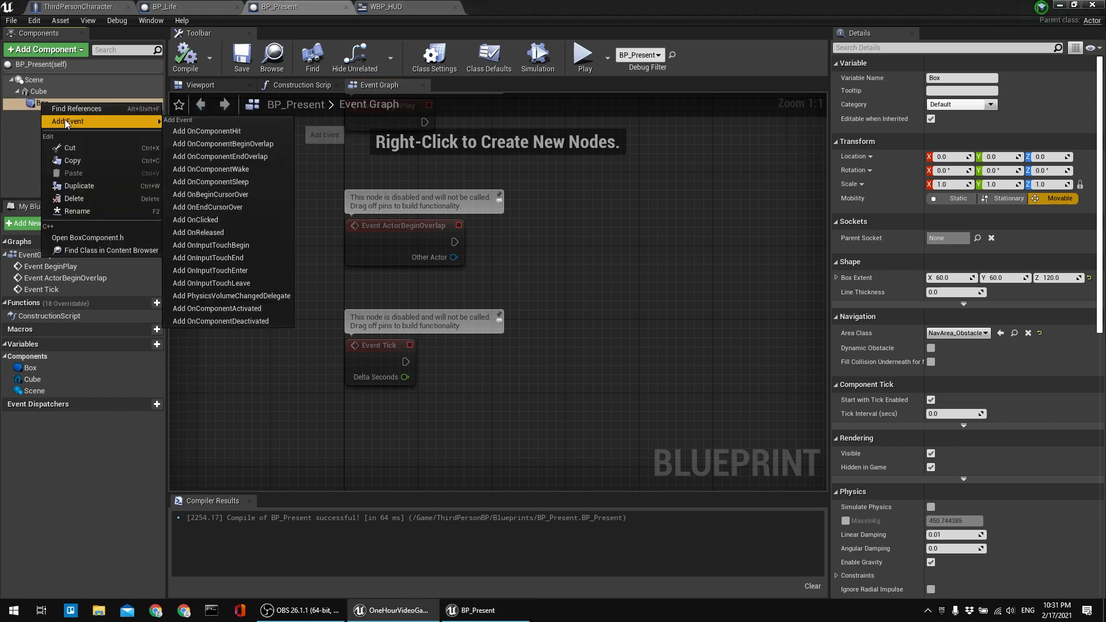
{"action": "left_click", "coordinate": [228, 155]}
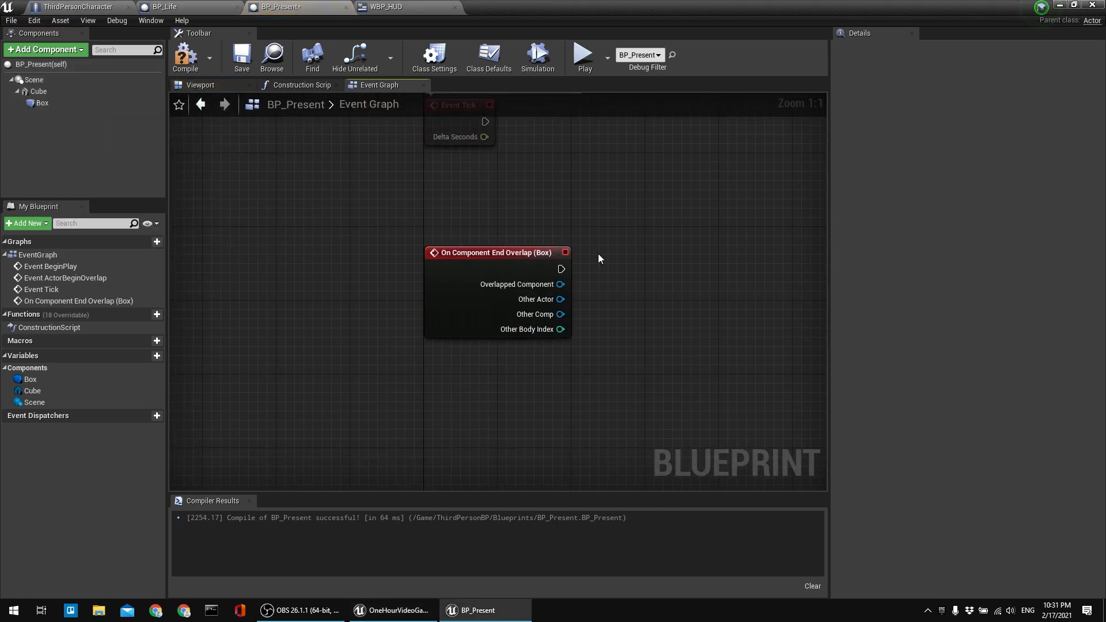
{"action": "key", "text": "Delete"}
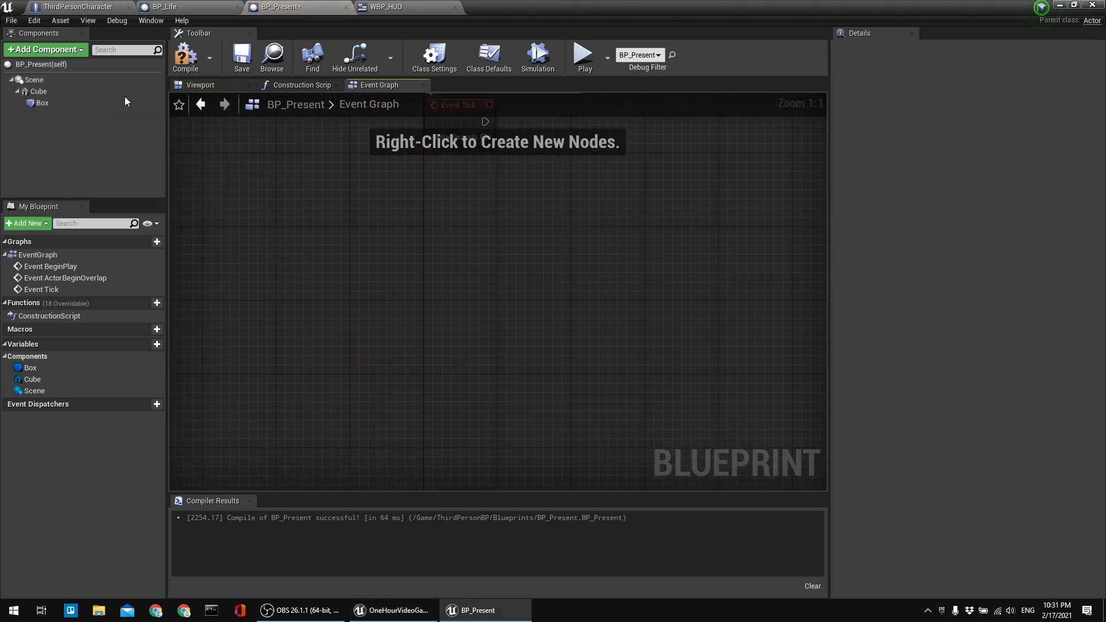
Add an OnComponentBeginOverlap event for the Box component to BP_Present's event graph.
{"action": "right_click", "coordinate": [39, 102]}
{"action": "mouse_move", "coordinate": [75, 121]}
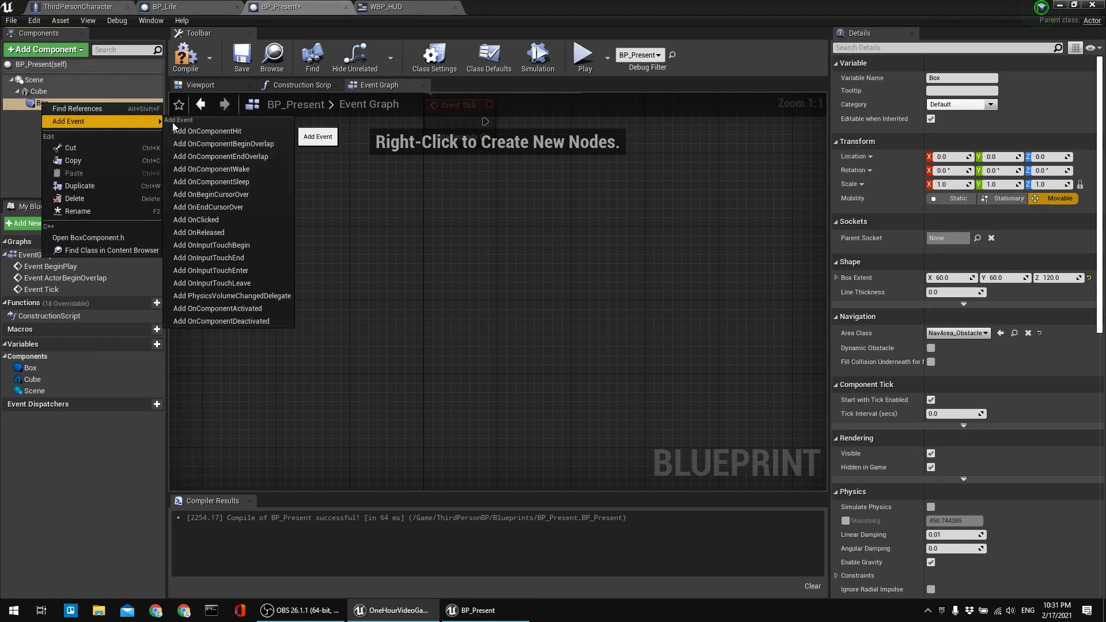
{"action": "left_click", "coordinate": [249, 147]}
Paste the copied nodes beside the Box overlap event and link its execution and Other Actor outputs to Cast To ThirdPersonCharacter.
{"action": "right_click_drag", "start_coordinate": [604, 178], "coordinate": [407, 209]}
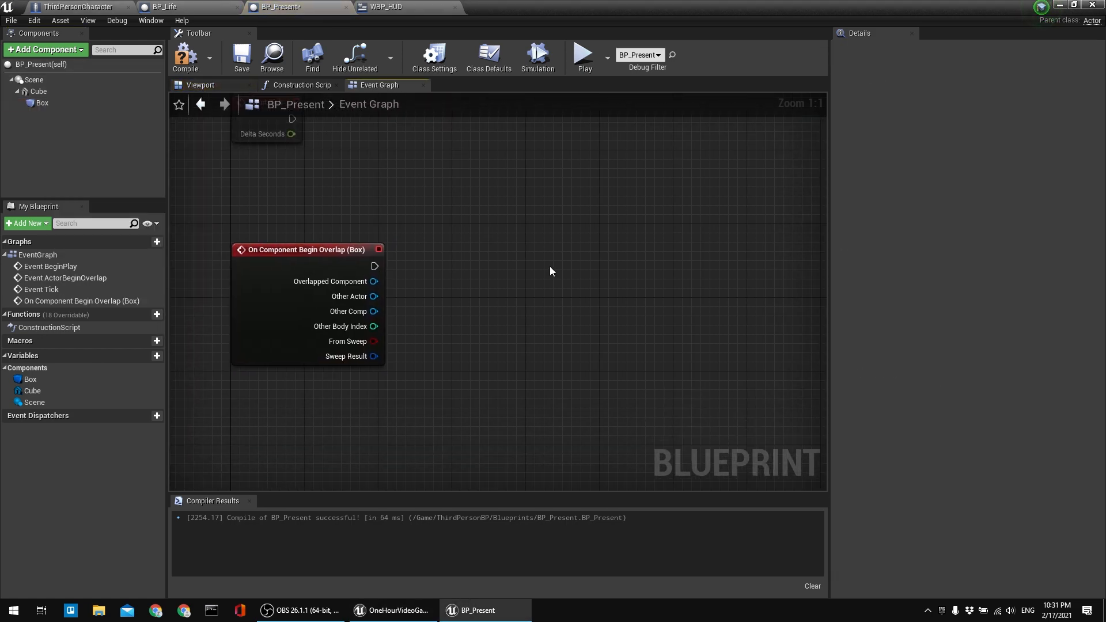
{"action": "key", "text": "ctrl+v"}
{"action": "left_click_drag", "start_coordinate": [469, 276], "coordinate": [513, 253]}
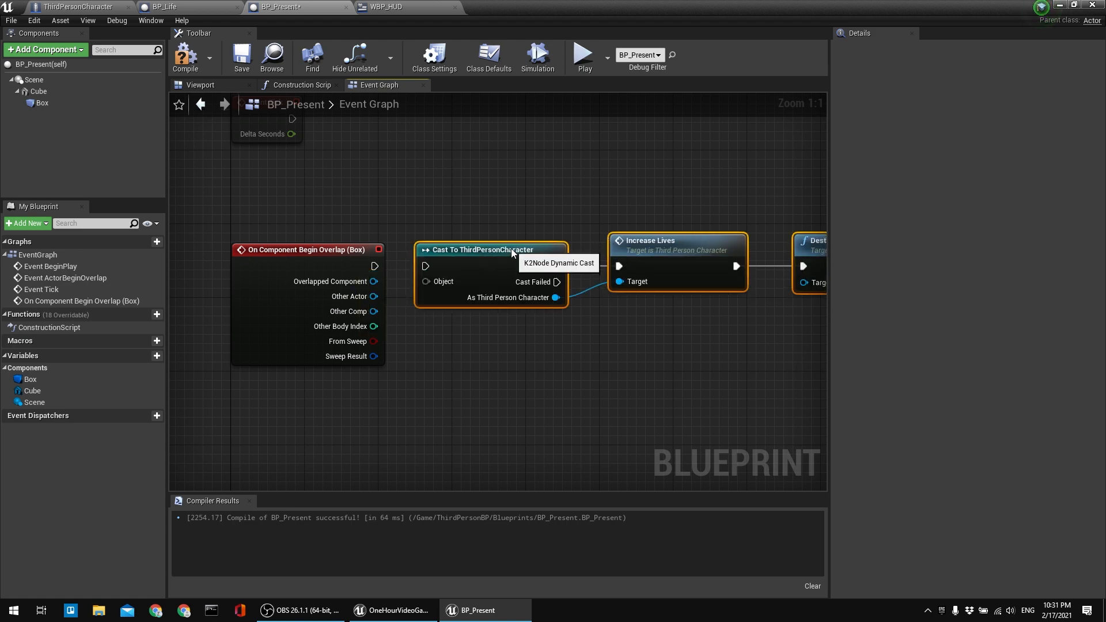
{"action": "left_click_drag", "start_coordinate": [374, 266], "coordinate": [426, 265]}
{"action": "left_click", "coordinate": [401, 258]}
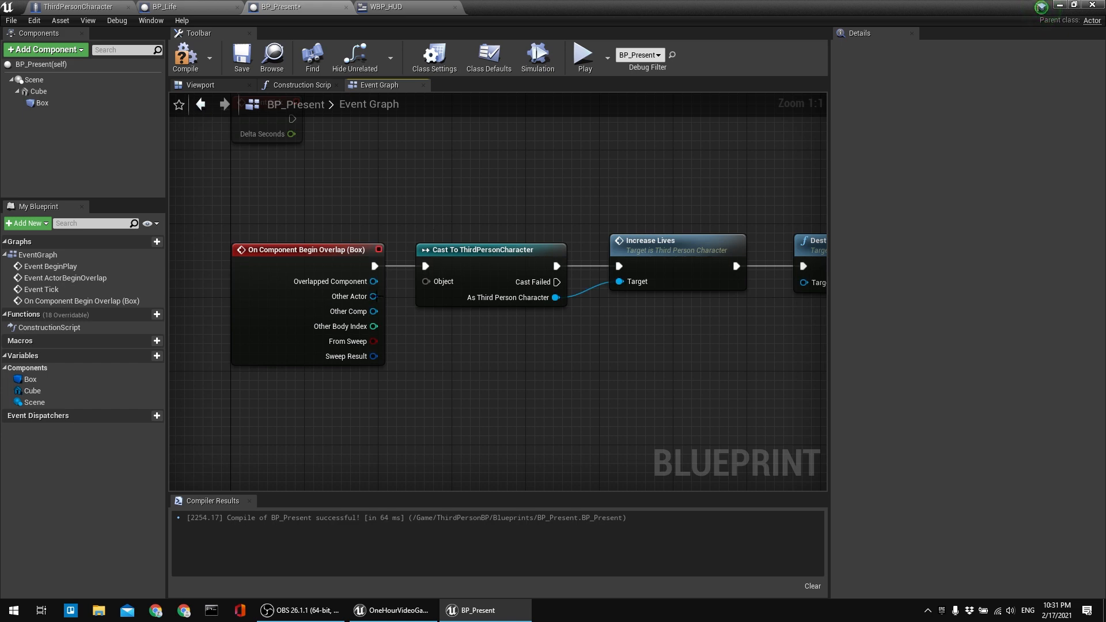
{"action": "left_click_drag", "start_coordinate": [373, 311], "coordinate": [402, 349]}
{"action": "left_click_drag", "start_coordinate": [374, 296], "coordinate": [427, 282]}
Delete the pasted Increase Lives node between the cast and DestroyActor, and save BP_Present.
{"action": "right_click_drag", "start_coordinate": [649, 265], "coordinate": [441, 279]}
{"action": "left_click", "coordinate": [443, 280]}
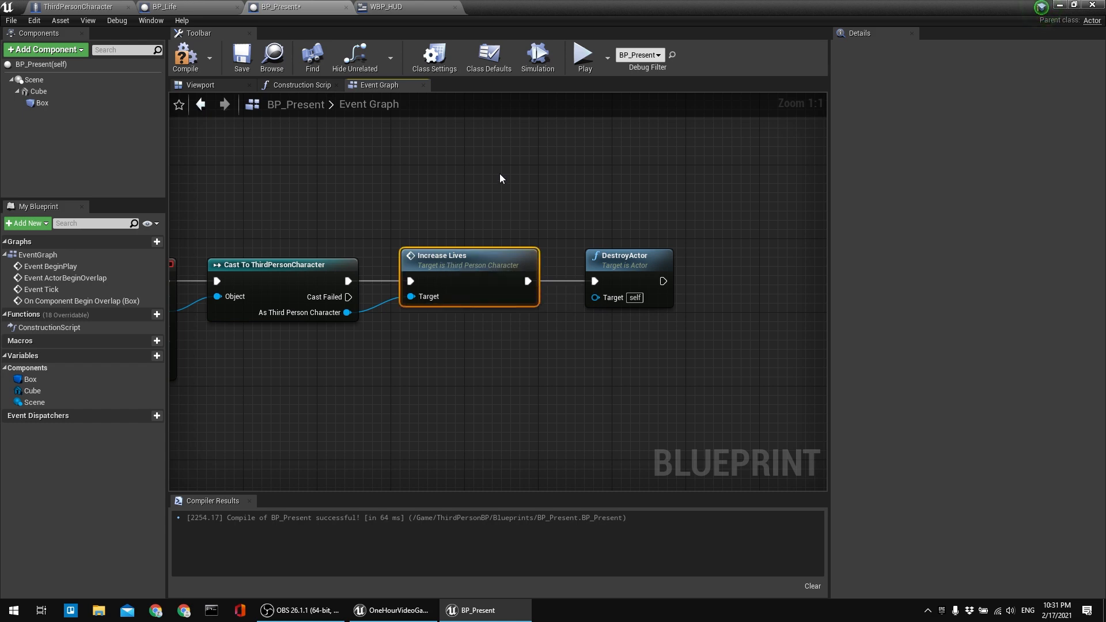
{"action": "key", "text": "Delete"}
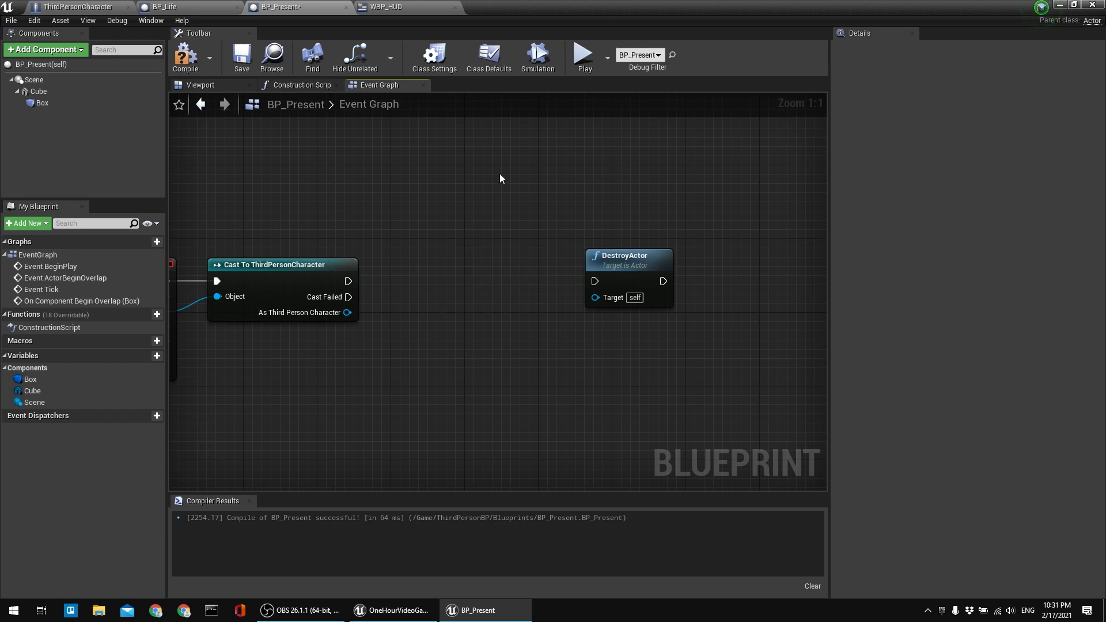
{"action": "left_click", "coordinate": [242, 57]}
Add a custom event above the Increase lives event in ThirdPersonCharacter's event graph, keeping its default name.
{"action": "left_click", "coordinate": [77, 6]}
{"action": "mouse_move", "coordinate": [464, 288]}
{"action": "right_mouse_down"}
{"action": "mouse_move", "coordinate": [511, 188]}
{"action": "mouse_move", "coordinate": [455, 272]}
{"action": "right_mouse_up"}
{"action": "right_click", "coordinate": [348, 203]}
{"action": "type", "text": "custom"}
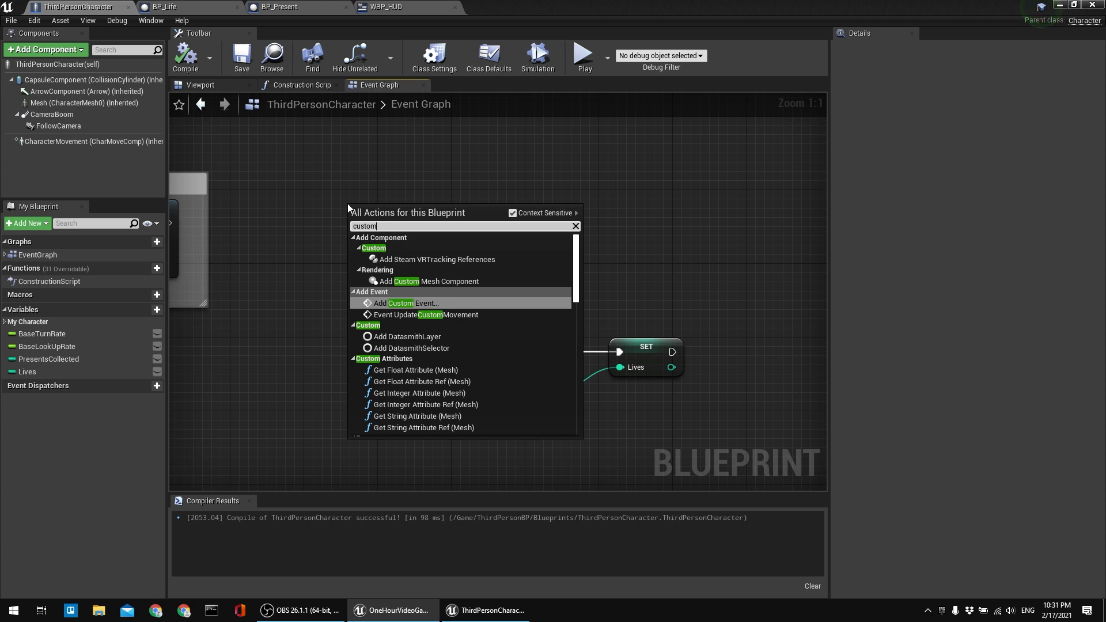
{"action": "key", "text": "Return"}
{"action": "left_click", "coordinate": [455, 291]}
Place a getter for PresentsCollected below the new custom event and feed it into a copy of the integer add node that adds 1.
{"action": "right_click_drag", "start_coordinate": [456, 292], "coordinate": [402, 261]}
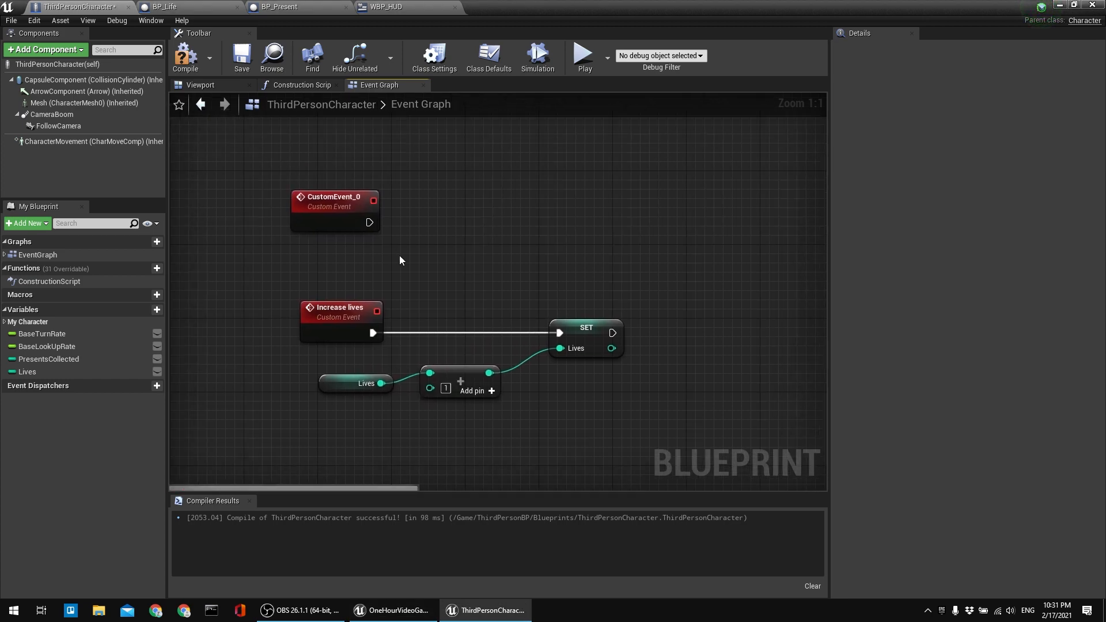
{"action": "left_click_drag", "start_coordinate": [43, 359], "coordinate": [345, 258]}
{"action": "left_click", "coordinate": [465, 259]}
{"action": "left_click", "coordinate": [437, 242]}
{"action": "left_click", "coordinate": [439, 392]}
{"action": "key", "text": "ctrl+c"}
{"action": "key", "text": "ctrl+v"}
{"action": "left_click_drag", "start_coordinate": [476, 257], "coordinate": [467, 258]}
{"action": "left_click", "coordinate": [431, 247]}
{"action": "left_click_drag", "start_coordinate": [389, 258], "coordinate": [435, 259]}
Place a SET node for PresentsCollected and connect the new custom event's execution output to it.
{"action": "left_click_drag", "start_coordinate": [44, 358], "coordinate": [591, 202], "text": "alt"}
{"action": "left_click", "coordinate": [392, 219]}
{"action": "left_click_drag", "start_coordinate": [364, 218], "coordinate": [583, 203]}
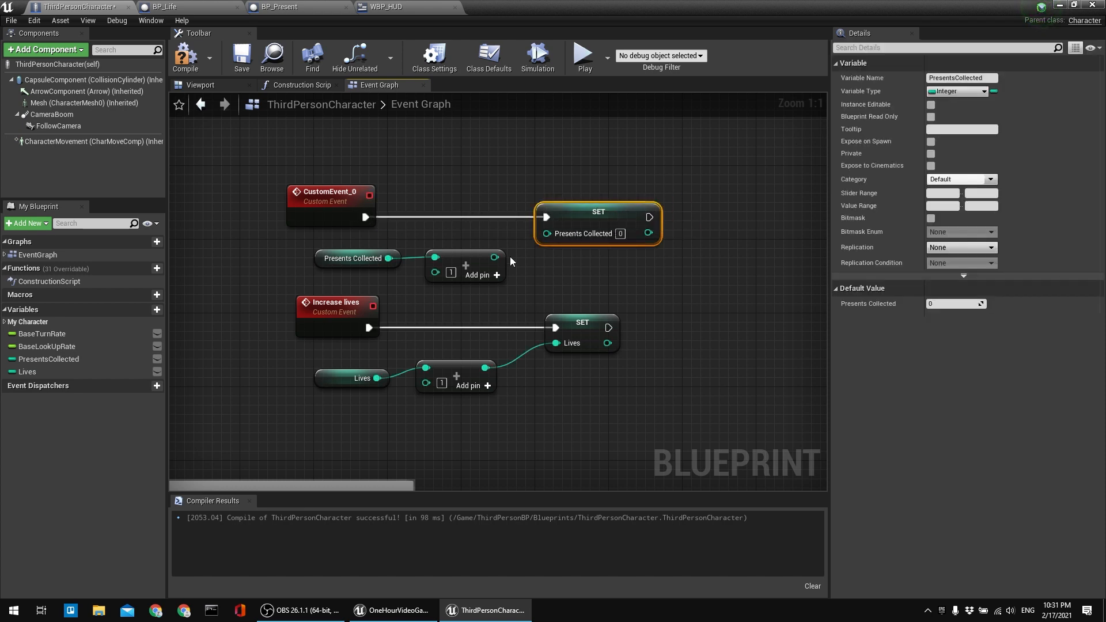
Connect the addition's result to the SET node's Presents Collected input, compile ThirdPersonCharacter, and save it.
{"action": "left_click_drag", "start_coordinate": [495, 257], "coordinate": [546, 232]}
{"action": "left_click", "coordinate": [185, 56]}
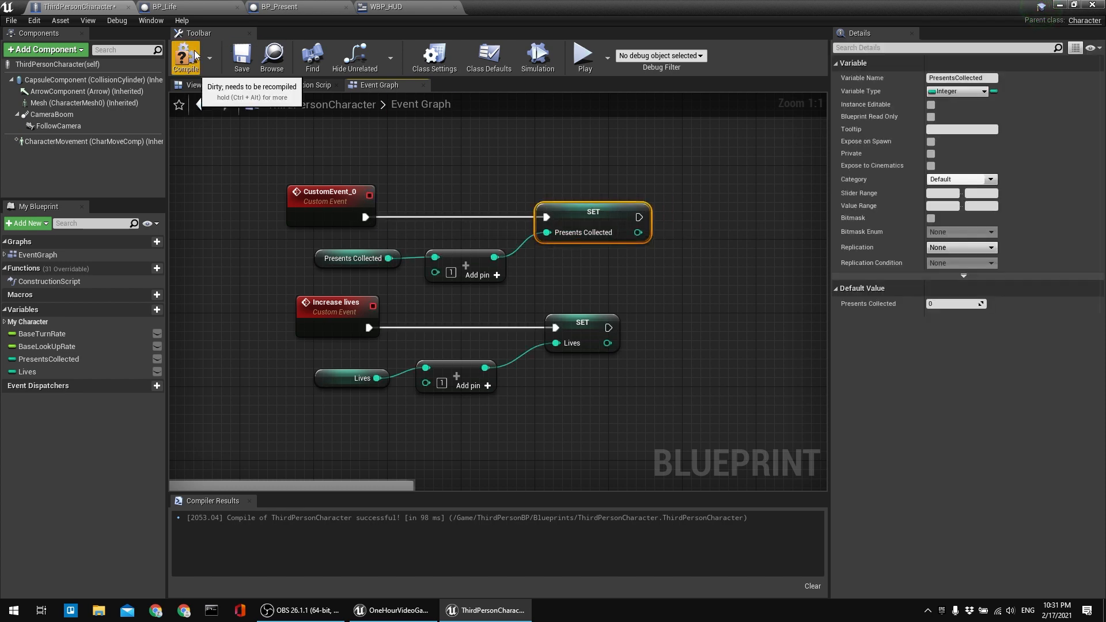
{"action": "left_click", "coordinate": [243, 56]}
Move the CustomEvent_0 node group up and align it with the Increase lives nodes, and save the blueprint.
{"action": "right_click_drag", "start_coordinate": [528, 181], "coordinate": [512, 203]}
{"action": "left_click_drag", "start_coordinate": [276, 196], "coordinate": [622, 304]}
{"action": "left_click_drag", "start_coordinate": [533, 254], "coordinate": [600, 224]}
{"action": "left_click", "coordinate": [397, 188]}
{"action": "left_click_drag", "start_coordinate": [309, 178], "coordinate": [586, 205]}
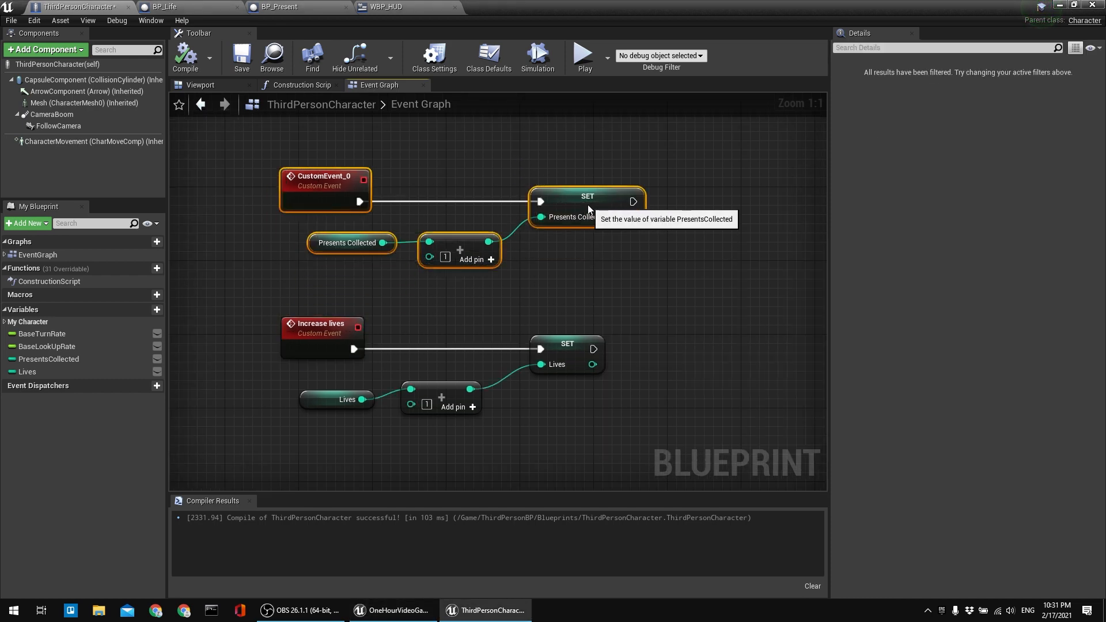
{"action": "left_click", "coordinate": [560, 144]}
{"action": "left_click", "coordinate": [242, 57]}
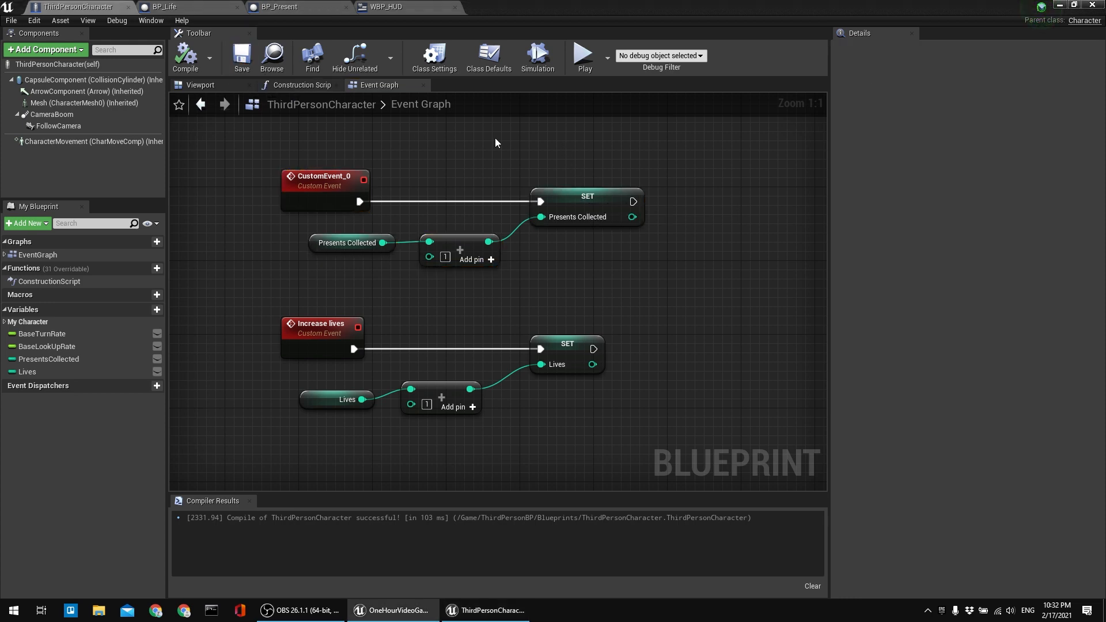
{"action": "right_click_drag", "start_coordinate": [480, 138], "coordinate": [540, 148]}
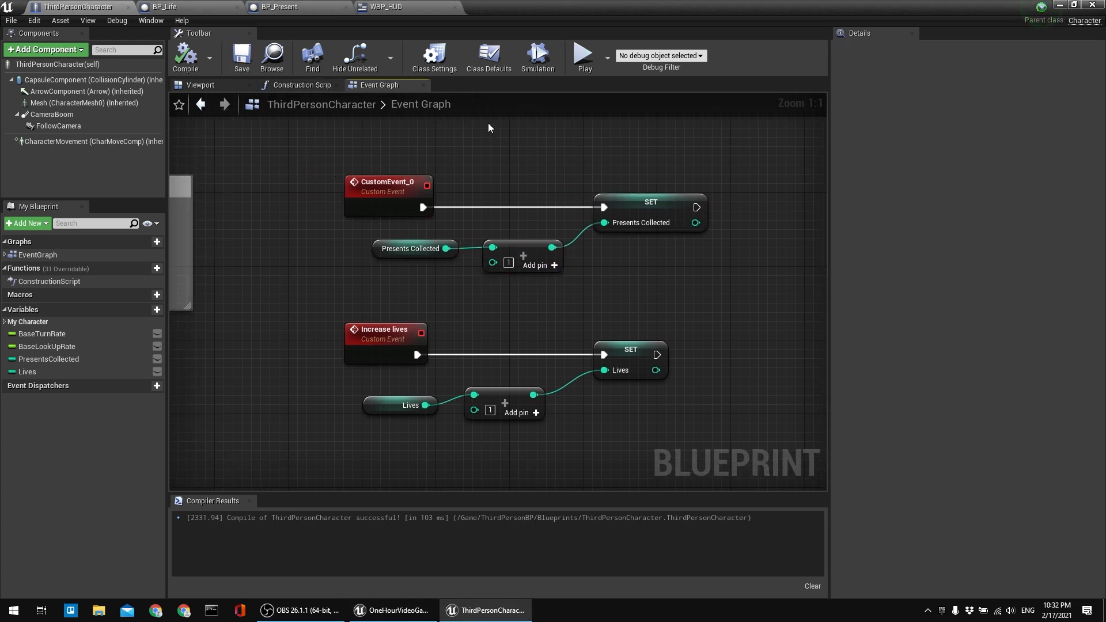
{"action": "left_click", "coordinate": [317, 9]}
{"action": "right_click_drag", "start_coordinate": [350, 301], "coordinate": [497, 307]}
{"action": "left_click_drag", "start_coordinate": [499, 314], "coordinate": [607, 230]}
{"action": "type", "text": "prese"}
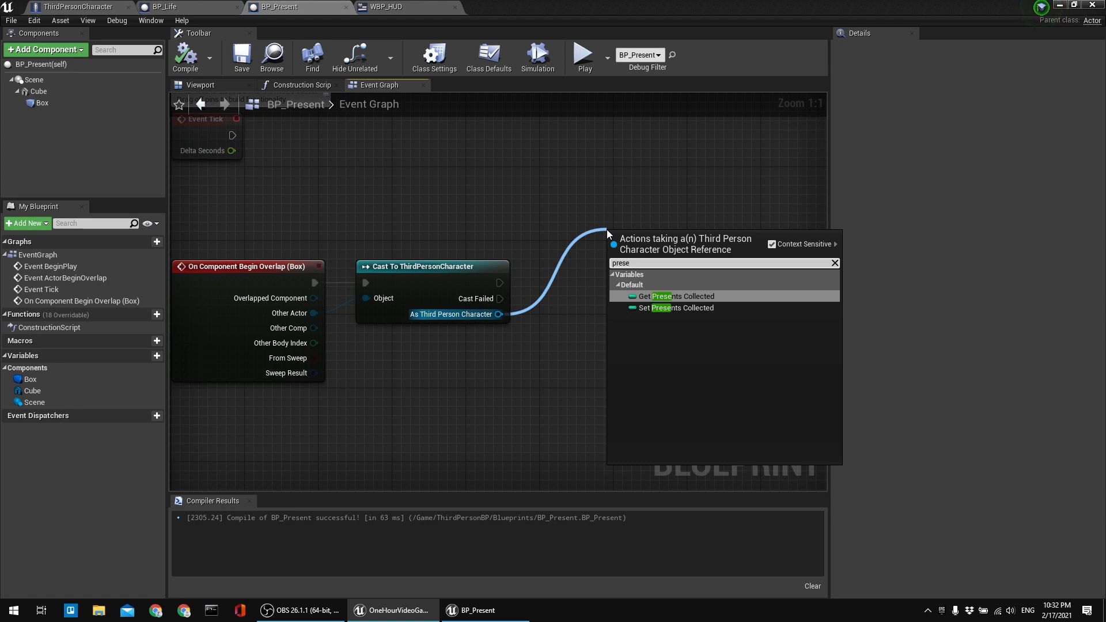
{"action": "key", "text": "Escape"}
Rename CustomEvent_0 in ThirdPersonCharacter's event graph to CollectPresent, compile, and save.
{"action": "left_click", "coordinate": [118, 7]}
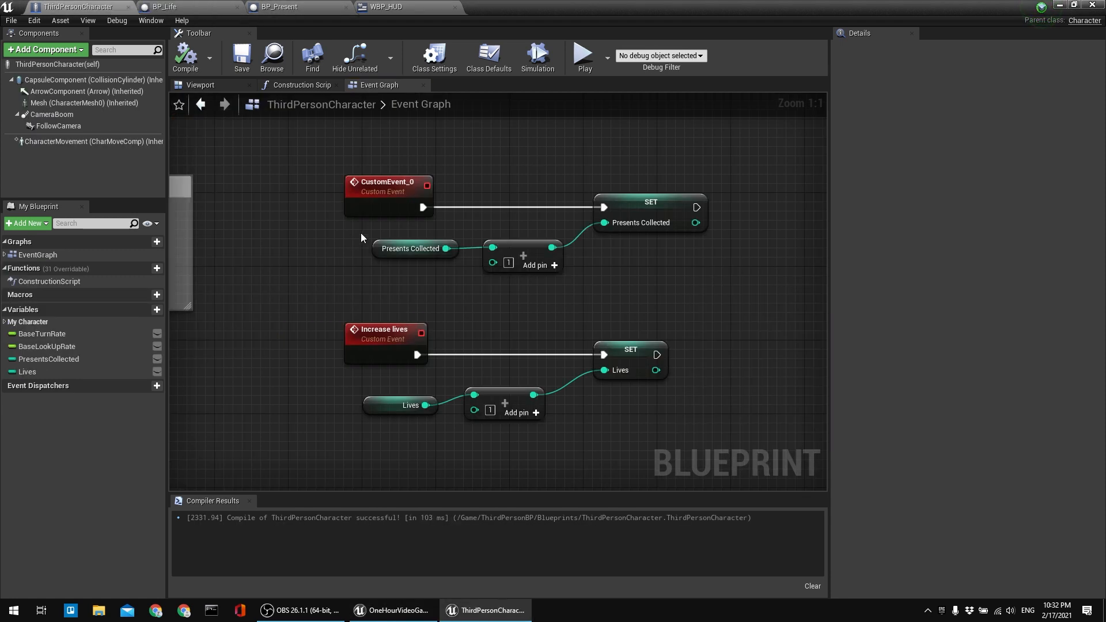
{"action": "left_click", "coordinate": [385, 183]}
{"action": "left_click_drag", "start_coordinate": [995, 75], "coordinate": [819, 73]}
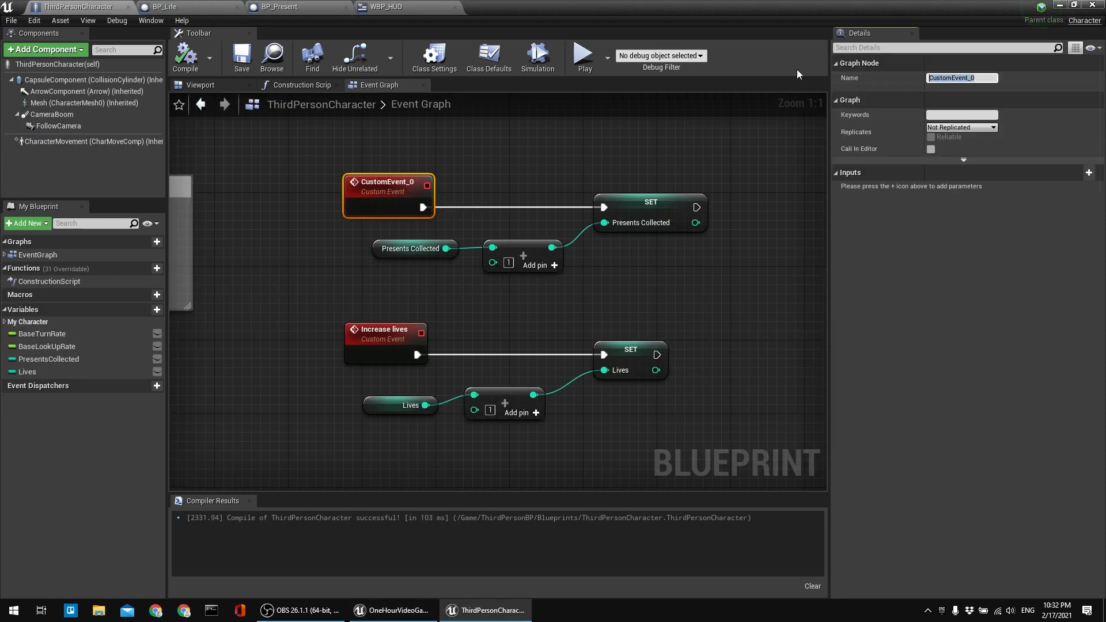
{"action": "type", "text": "B"}
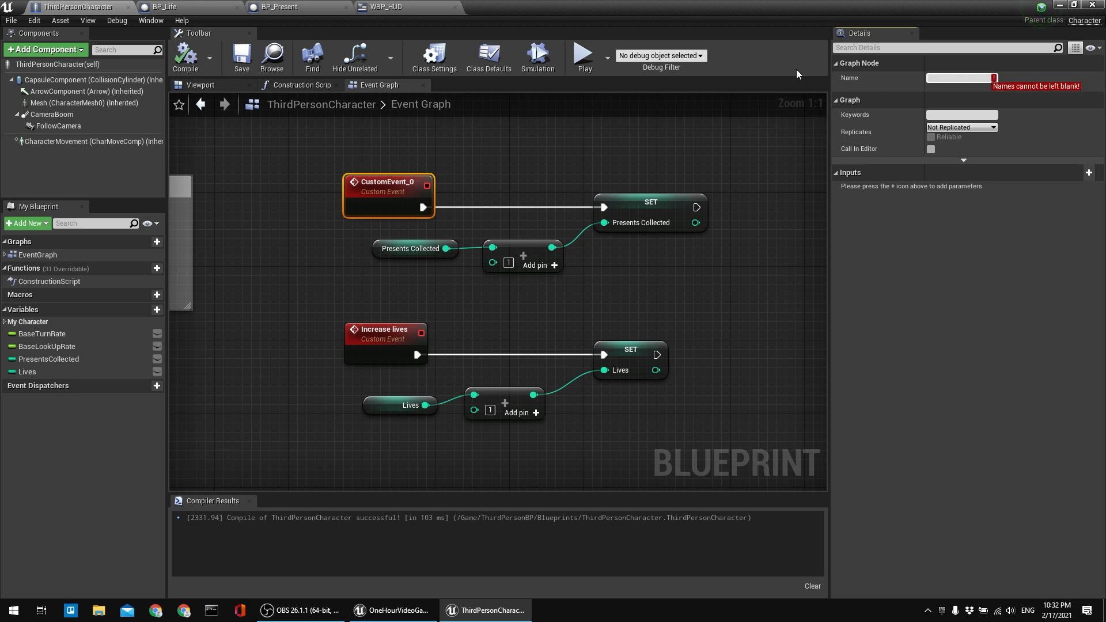
{"action": "key", "text": "BackSpace"}
{"action": "type", "text": "Collec"}
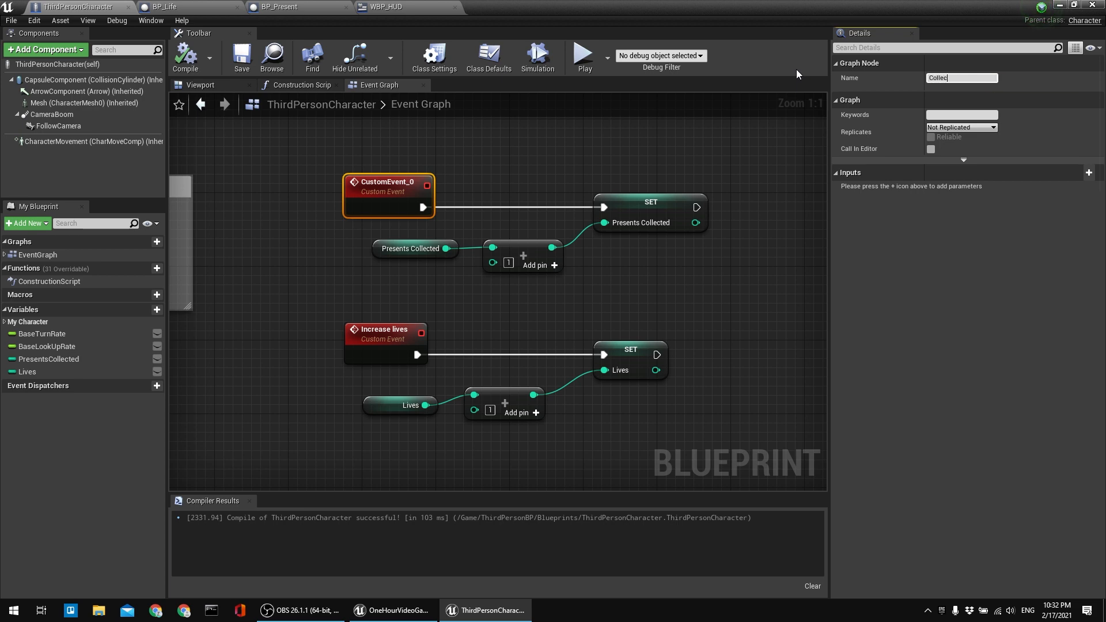
{"action": "type", "text": "tPresent"}
{"action": "key", "text": "Return"}
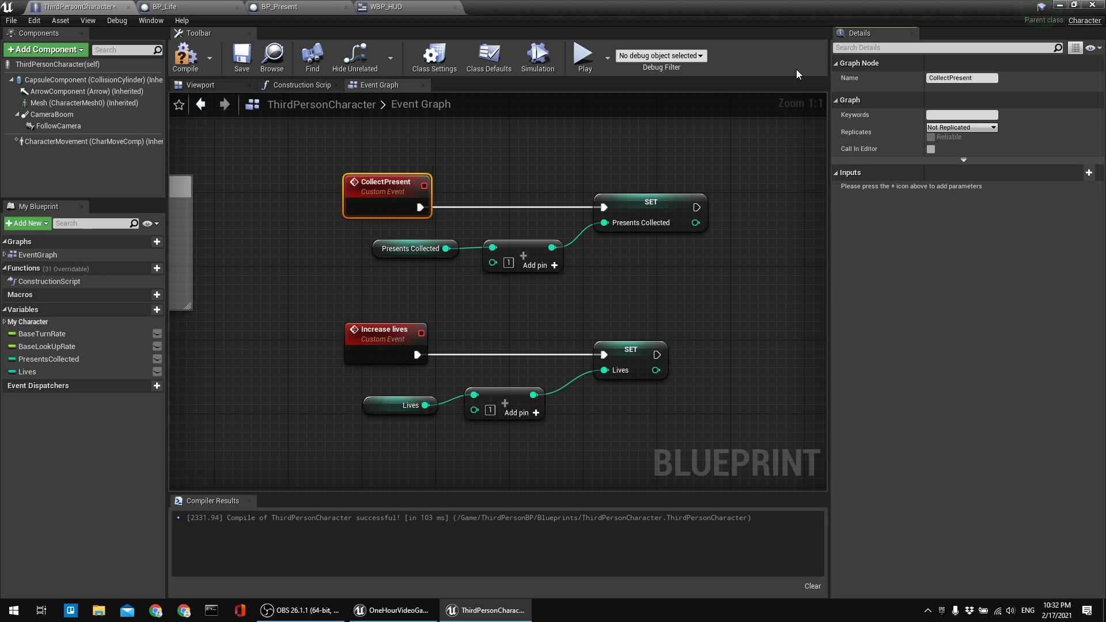
{"action": "left_click", "coordinate": [185, 56]}
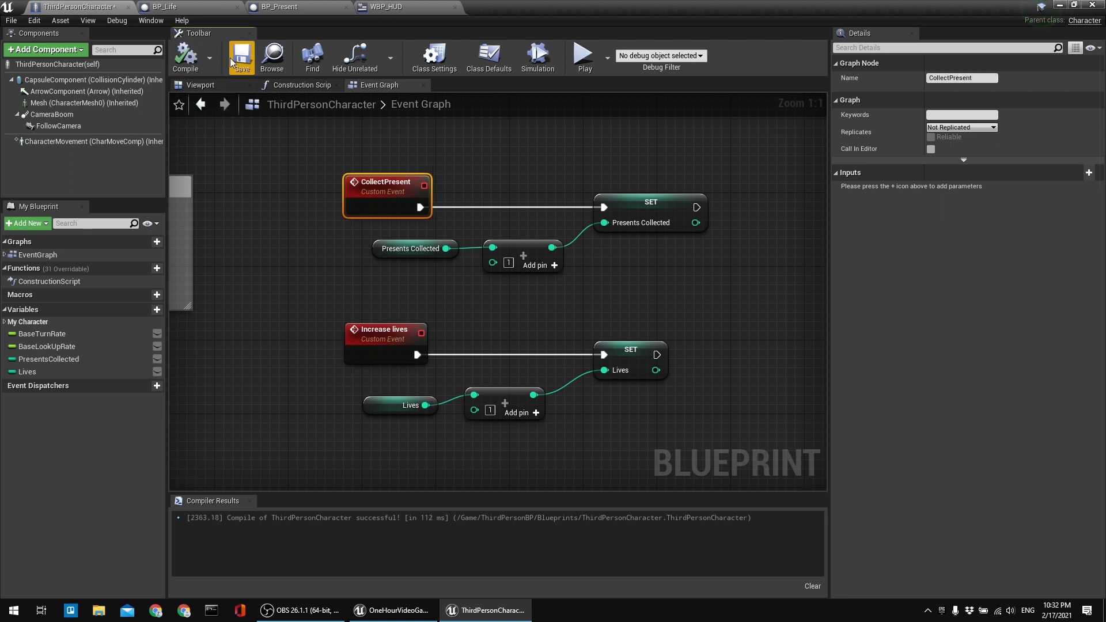
In BP_Present, call Collect Present on the cast's third-person character output, connect it to DestroyActor, compile, and save.
{"action": "right_click_drag", "start_coordinate": [473, 165], "coordinate": [378, 191]}
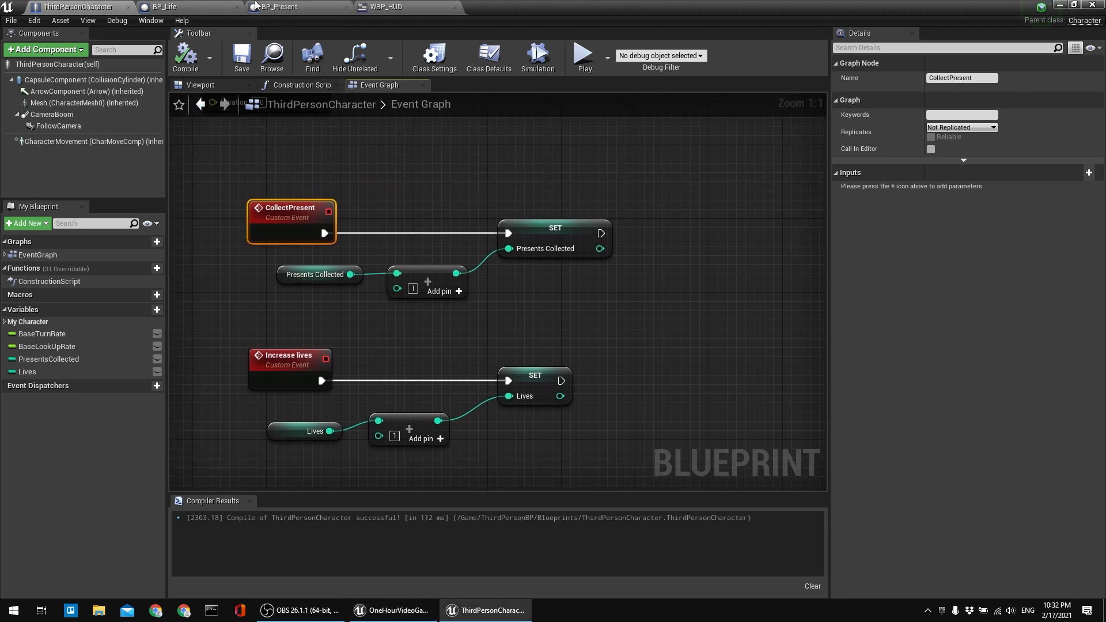
{"action": "left_click", "coordinate": [279, 7]}
{"action": "left_click_drag", "start_coordinate": [429, 303], "coordinate": [475, 271]}
{"action": "type", "text": "present"}
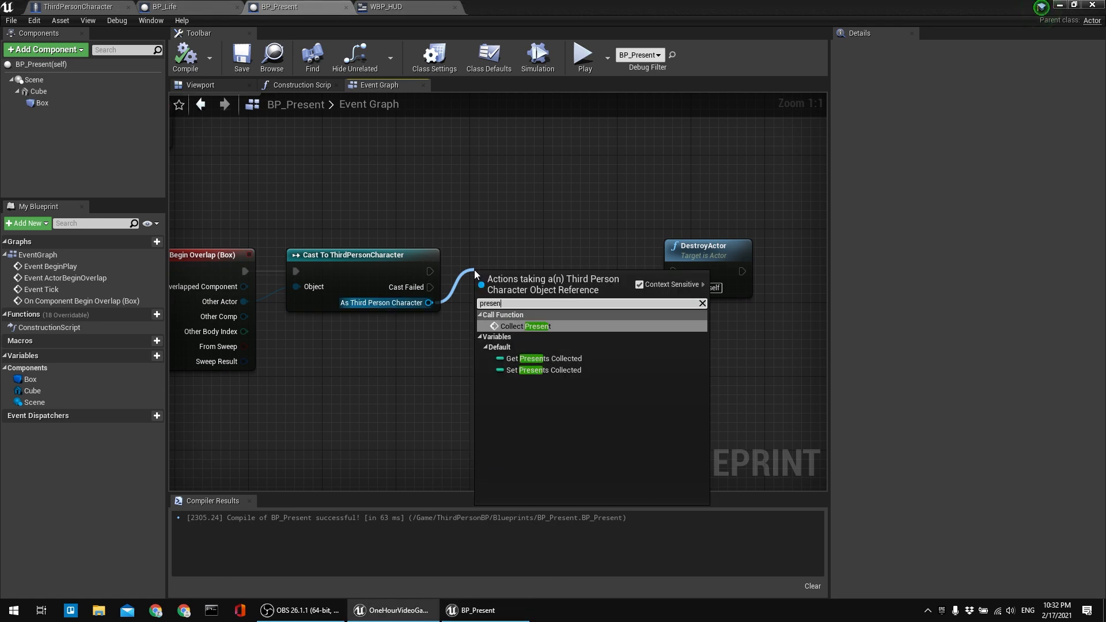
{"action": "left_click", "coordinate": [526, 327]}
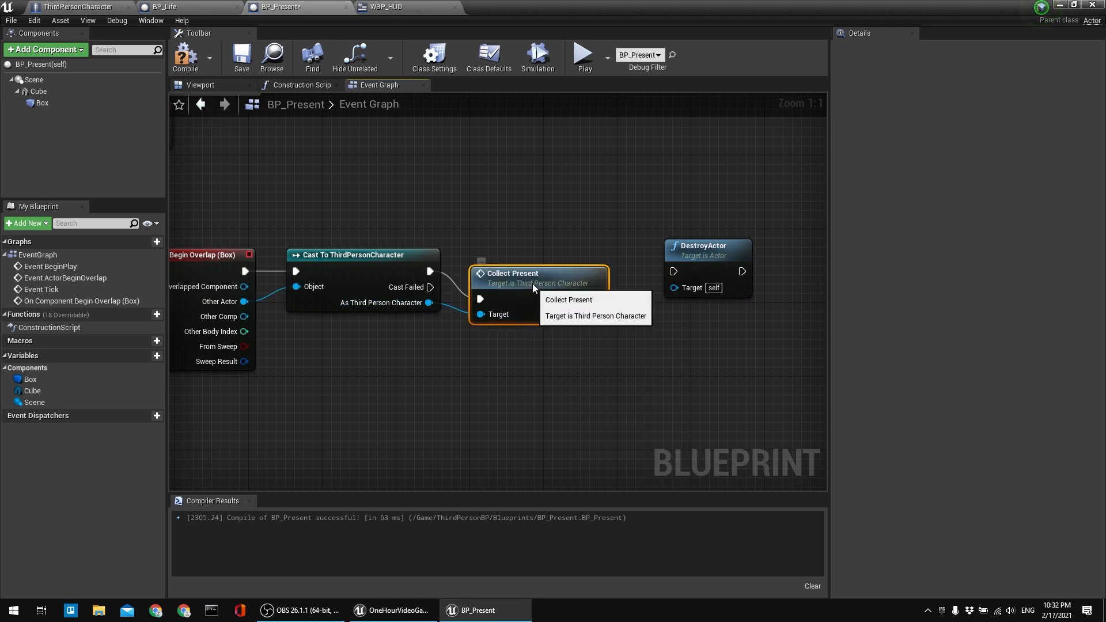
{"action": "left_click_drag", "start_coordinate": [607, 270], "coordinate": [676, 271]}
{"action": "left_click", "coordinate": [186, 58]}
{"action": "left_click", "coordinate": [242, 57]}
{"action": "right_click_drag", "start_coordinate": [510, 227], "coordinate": [497, 251]}
Play-test the level by running the character through the life and present pickups, including the one on the box, and stop playing.
{"action": "left_click", "coordinate": [1059, 4]}
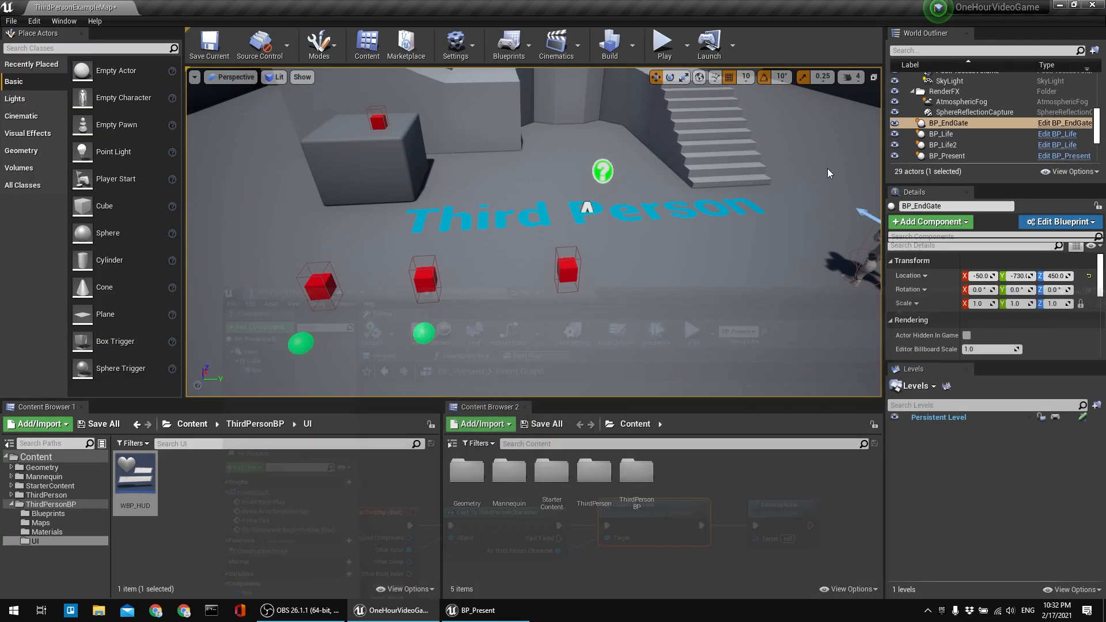
{"action": "mouse_move", "coordinate": [557, 310]}
{"action": "right_mouse_down"}
{"action": "mouse_move", "coordinate": [508, 311]}
{"action": "mouse_move", "coordinate": [470, 272]}
{"action": "mouse_move", "coordinate": [454, 290]}
{"action": "mouse_move", "coordinate": [490, 267]}
{"action": "mouse_move", "coordinate": [582, 312]}
{"action": "mouse_move", "coordinate": [561, 296]}
{"action": "right_mouse_up"}
{"action": "key", "text": "w"}
{"action": "key", "text": "s"}
{"action": "key", "text": "w"}
{"action": "key", "text": "s"}
{"action": "key", "text": "s"}
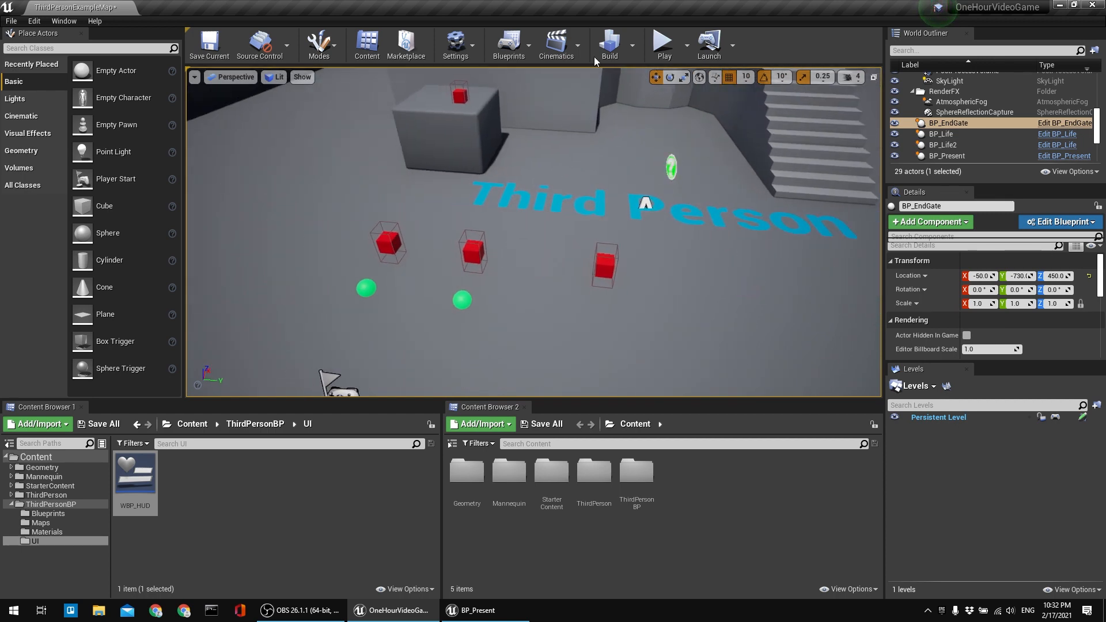
{"action": "left_click", "coordinate": [662, 45]}
{"action": "key", "text": "w"}
{"action": "key", "text": "a"}
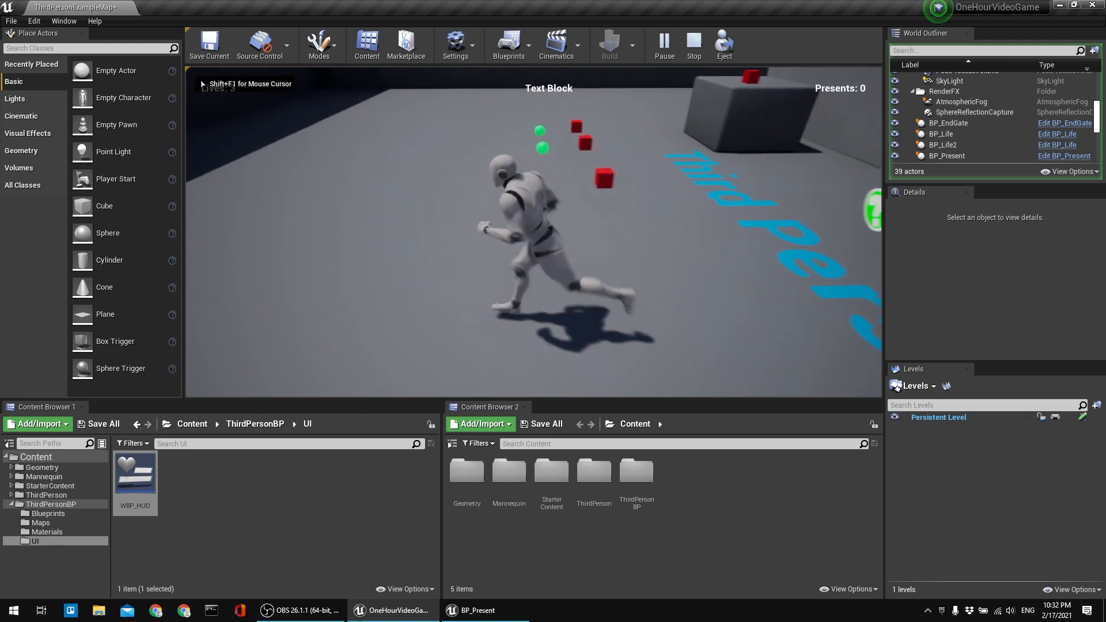
{"action": "key", "text": "w"}
{"action": "key", "text": "s"}
{"action": "key", "text": "d"}
{"action": "key", "text": "w"}
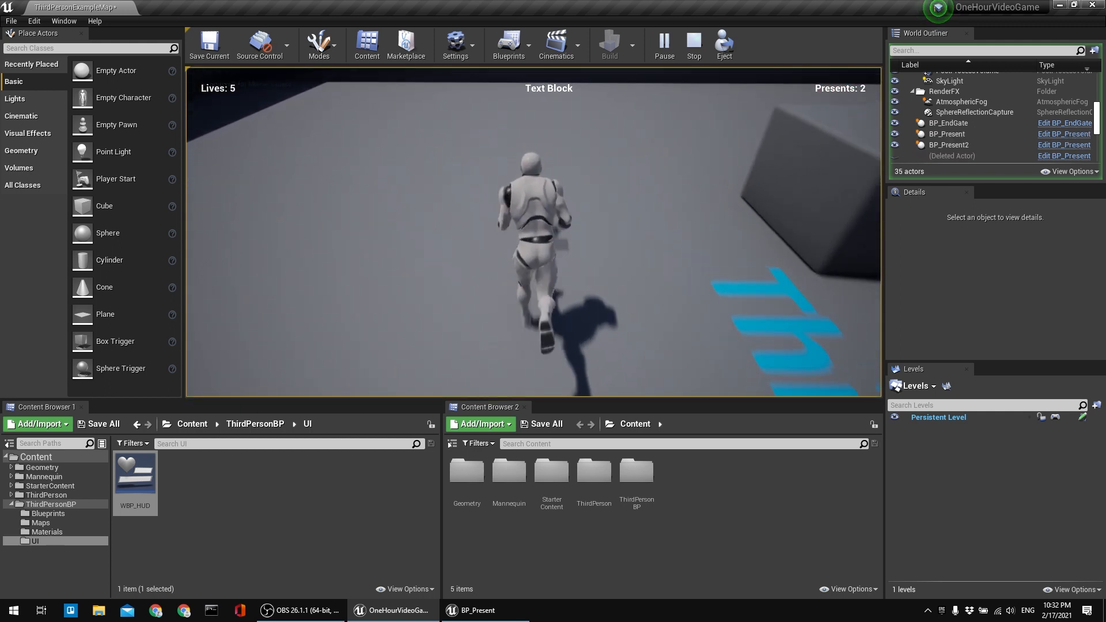
{"action": "key", "text": "d"}
{"action": "key", "text": "w"}
{"action": "key", "text": "w"}
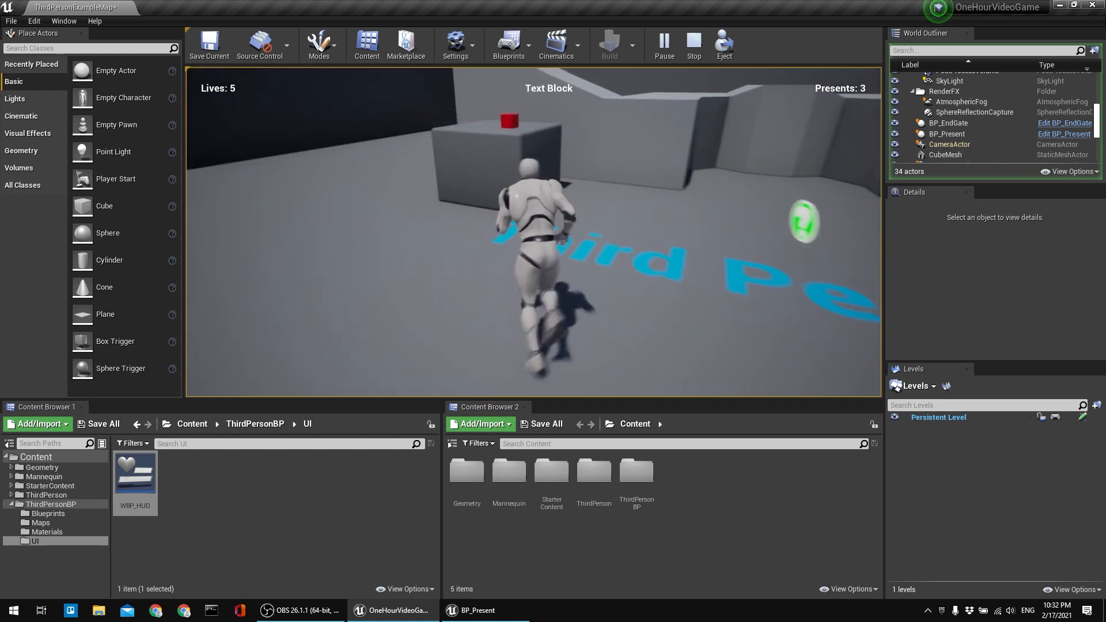
{"action": "key", "text": "space"}
{"action": "key", "text": "s"}
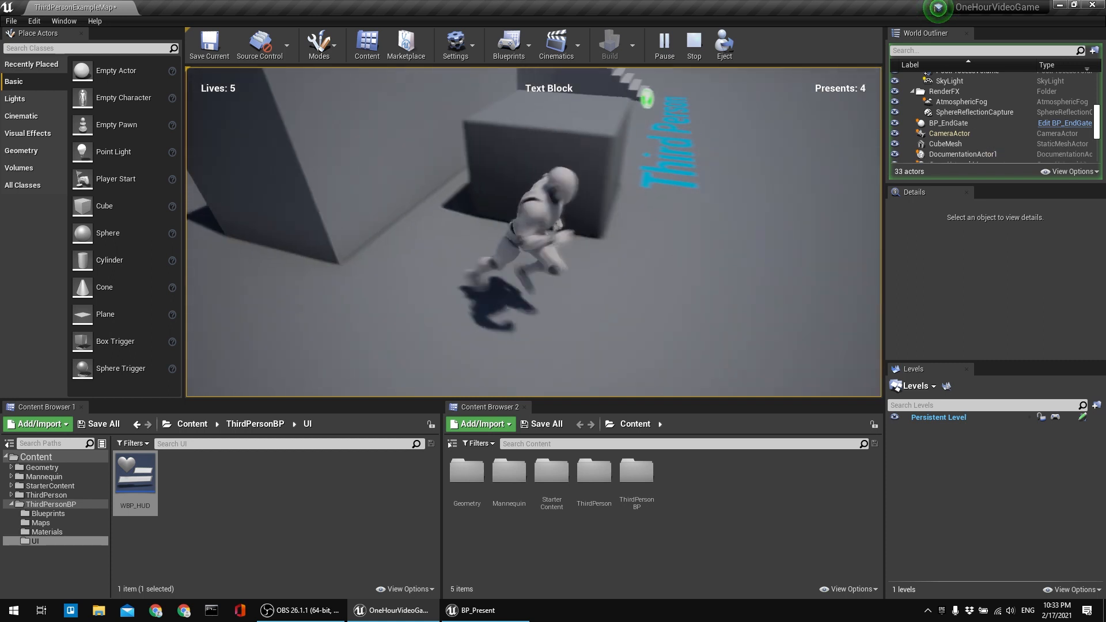
{"action": "key", "text": "d"}
{"action": "key", "text": "a"}
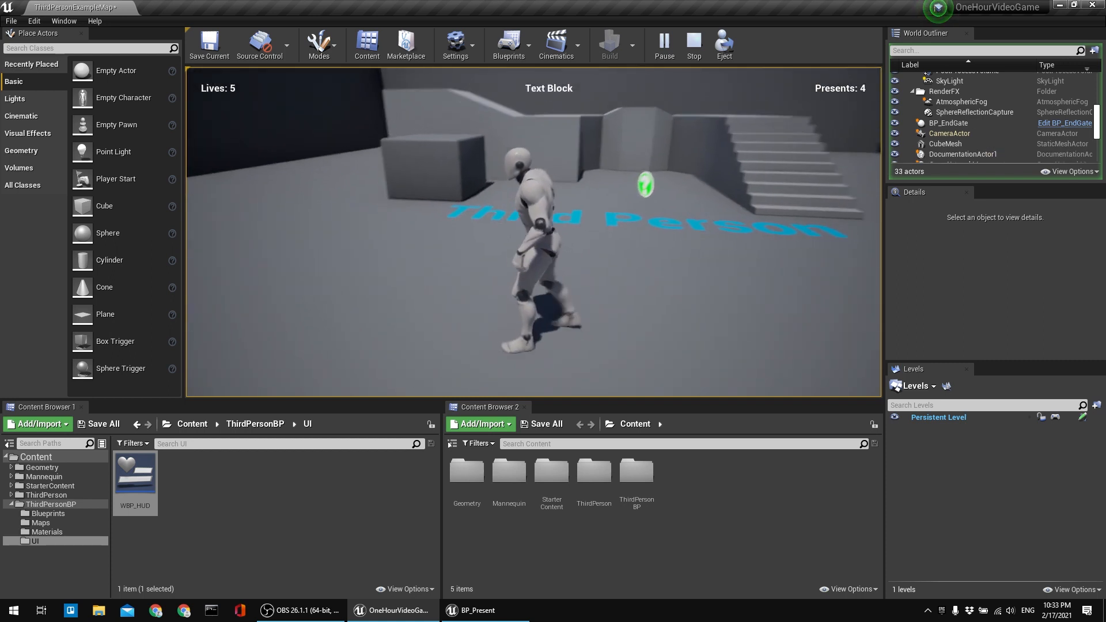
{"action": "key", "text": "w"}
{"action": "key", "text": "Escape"}
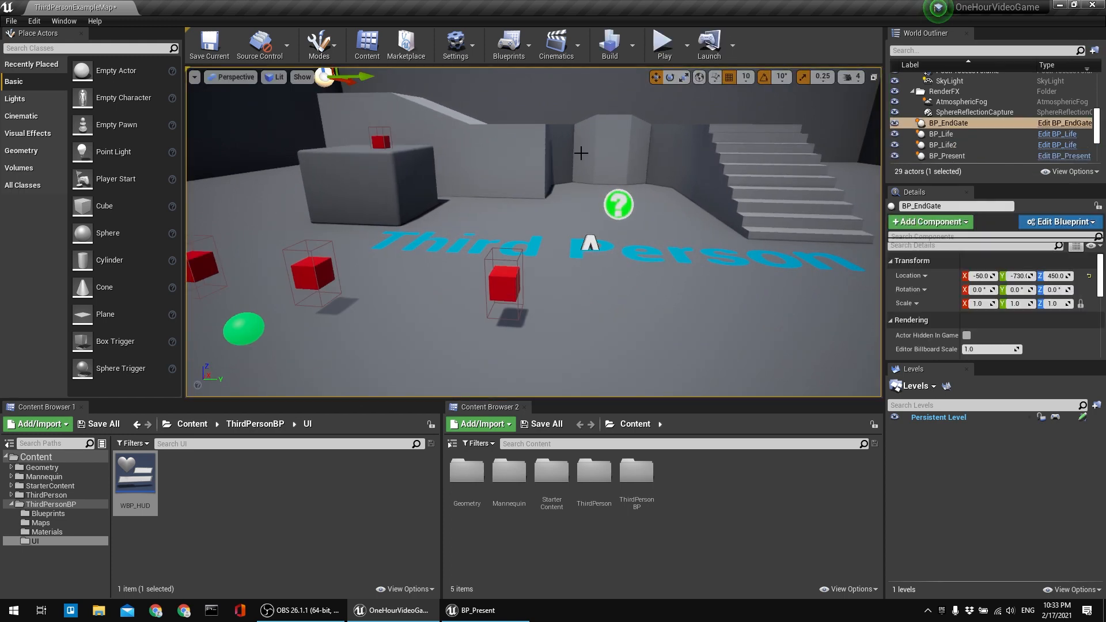
Save the ThirdPersonExampleMap level.
{"action": "key", "text": "s"}
{"action": "right_click_drag", "start_coordinate": [631, 203], "coordinate": [613, 224]}
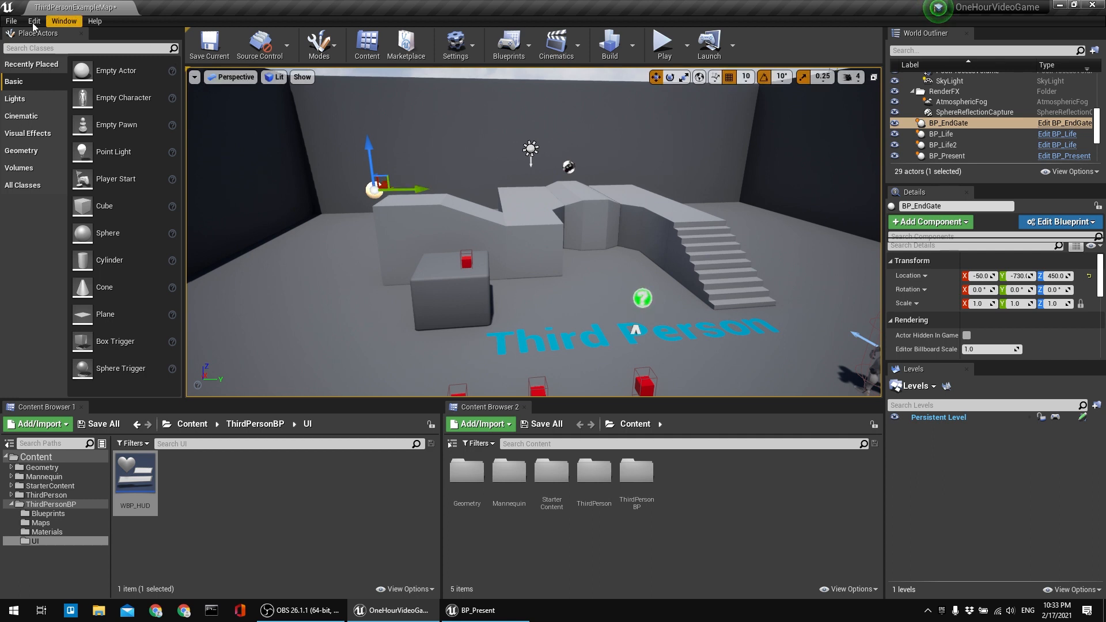
{"action": "left_click", "coordinate": [11, 21]}
{"action": "left_click", "coordinate": [39, 123]}
{"action": "right_click_drag", "start_coordinate": [473, 197], "coordinate": [460, 184]}
{"action": "right_click_drag", "start_coordinate": [508, 249], "coordinate": [576, 215]}
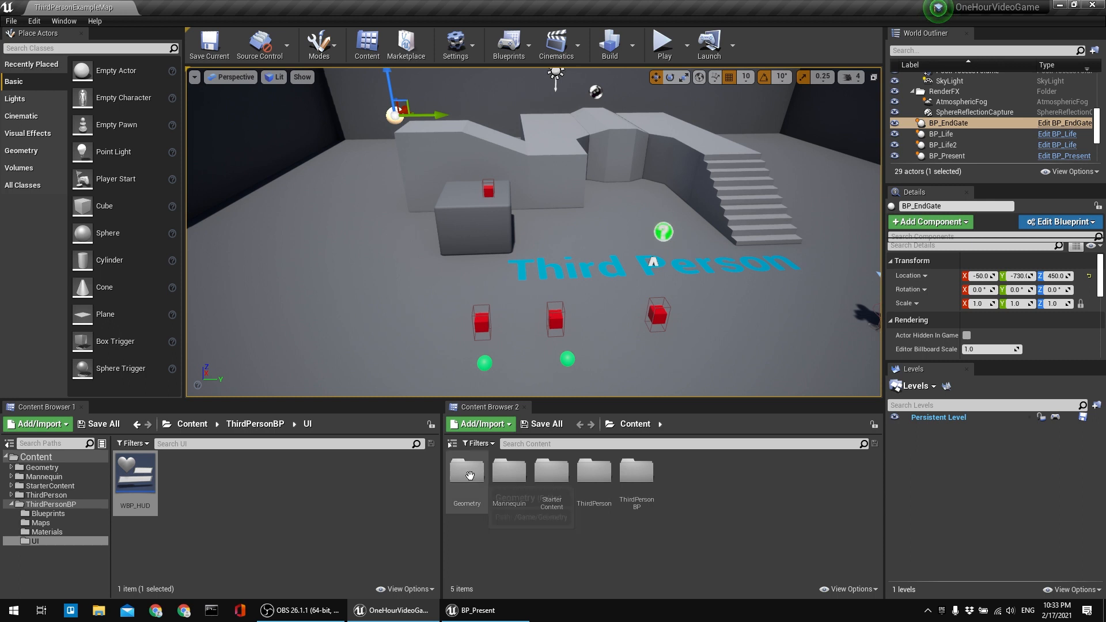
{"action": "right_click_drag", "start_coordinate": [427, 257], "coordinate": [421, 261]}
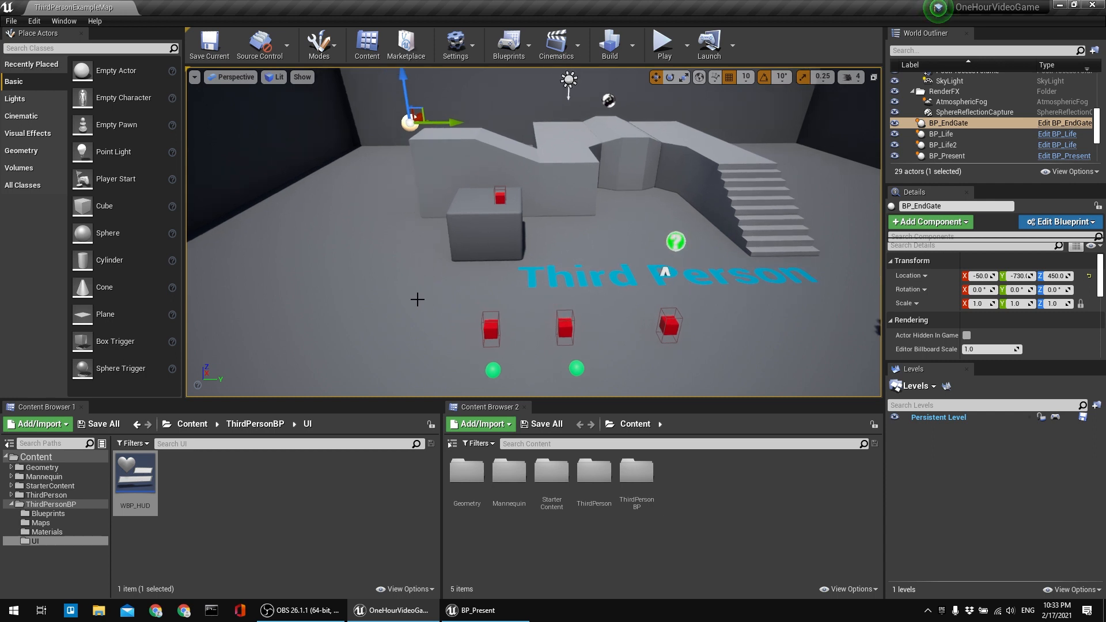
{"action": "key", "text": "Escape"}
{"action": "right_click_drag", "start_coordinate": [430, 307], "coordinate": [438, 299]}
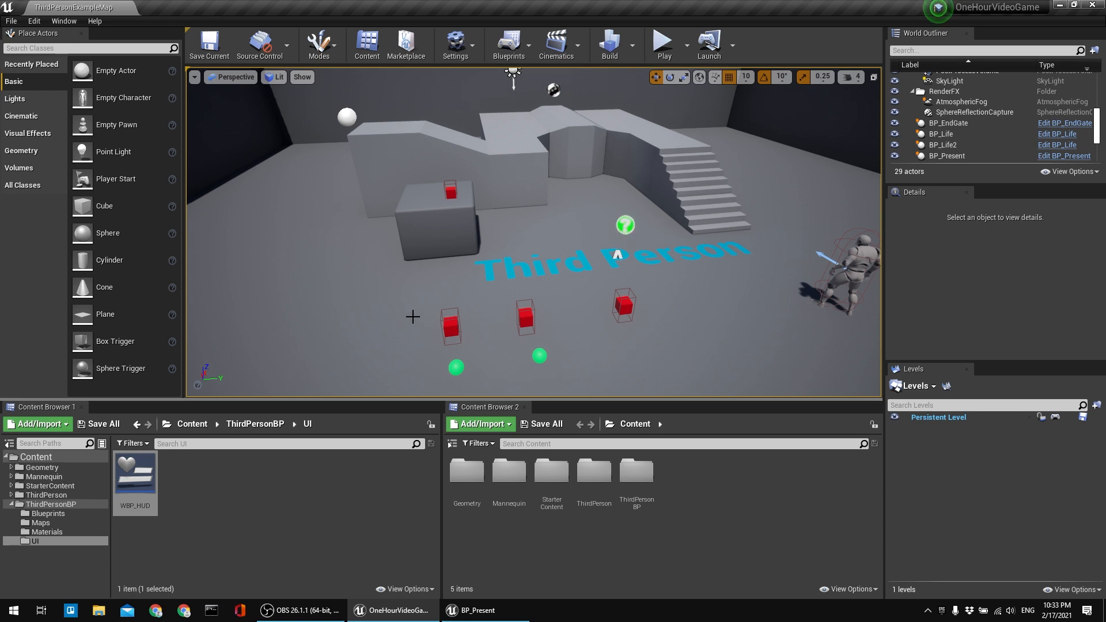
Return to the ThirdPersonCharacter blueprint and open its Construction Script graph.
{"action": "left_click", "coordinate": [472, 610]}
{"action": "right_click_drag", "start_coordinate": [334, 153], "coordinate": [401, 173]}
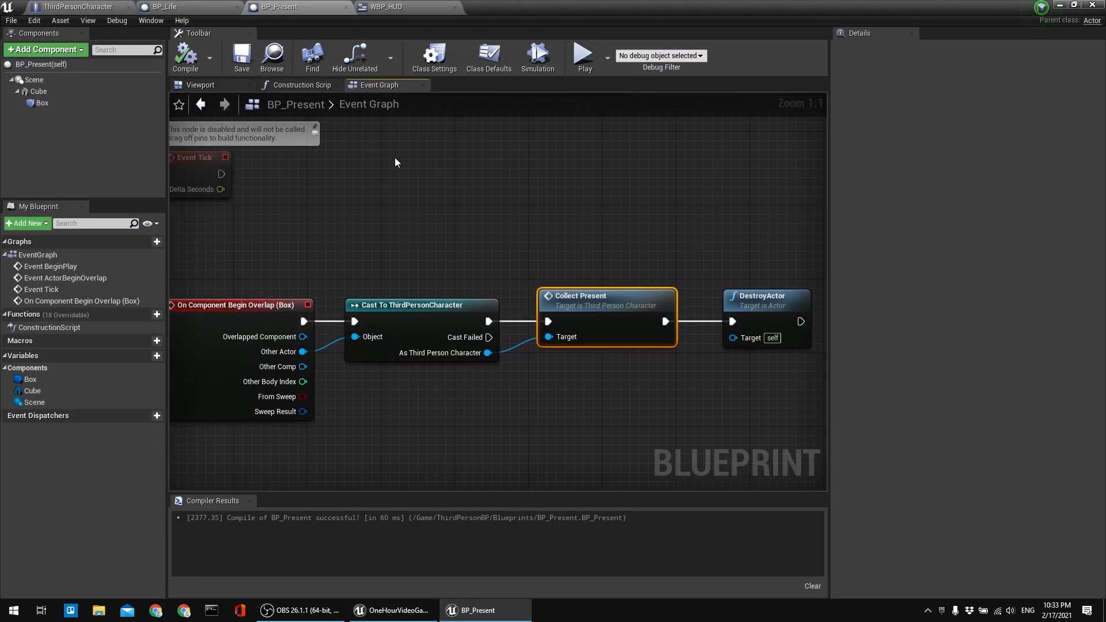
{"action": "left_click", "coordinate": [134, 5]}
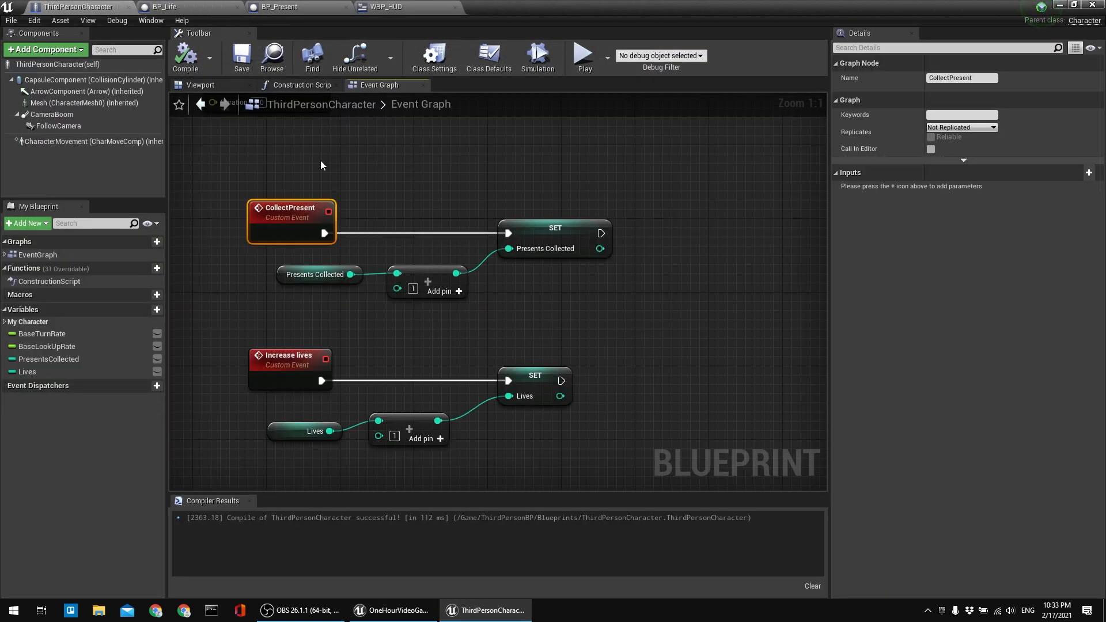
{"action": "left_click", "coordinate": [295, 85]}
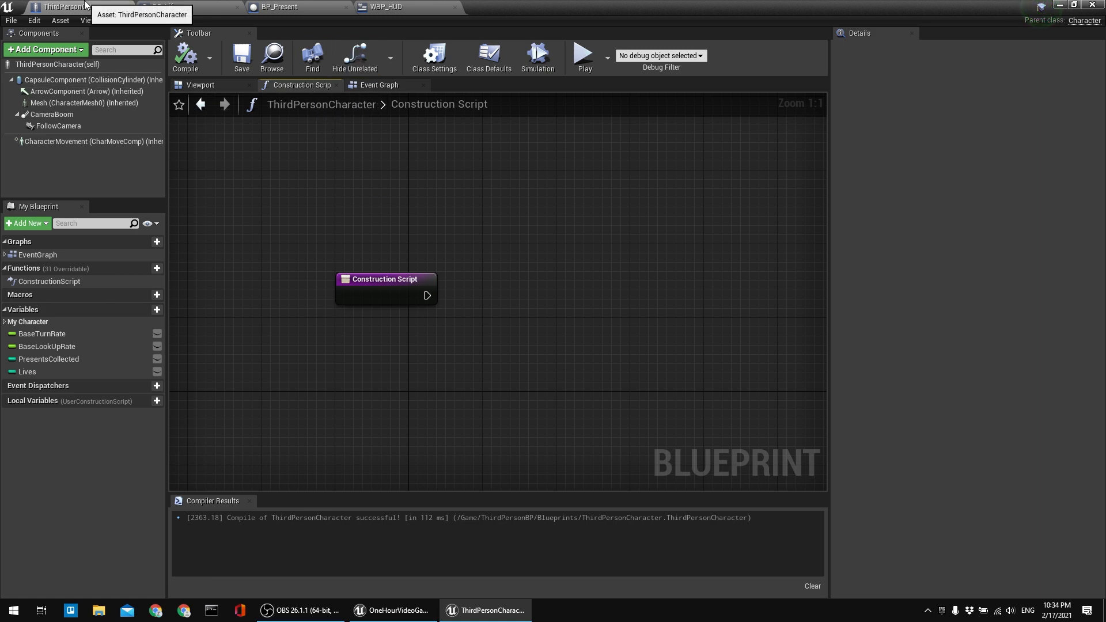
{"action": "right_click_drag", "start_coordinate": [543, 313], "coordinate": [402, 310]}
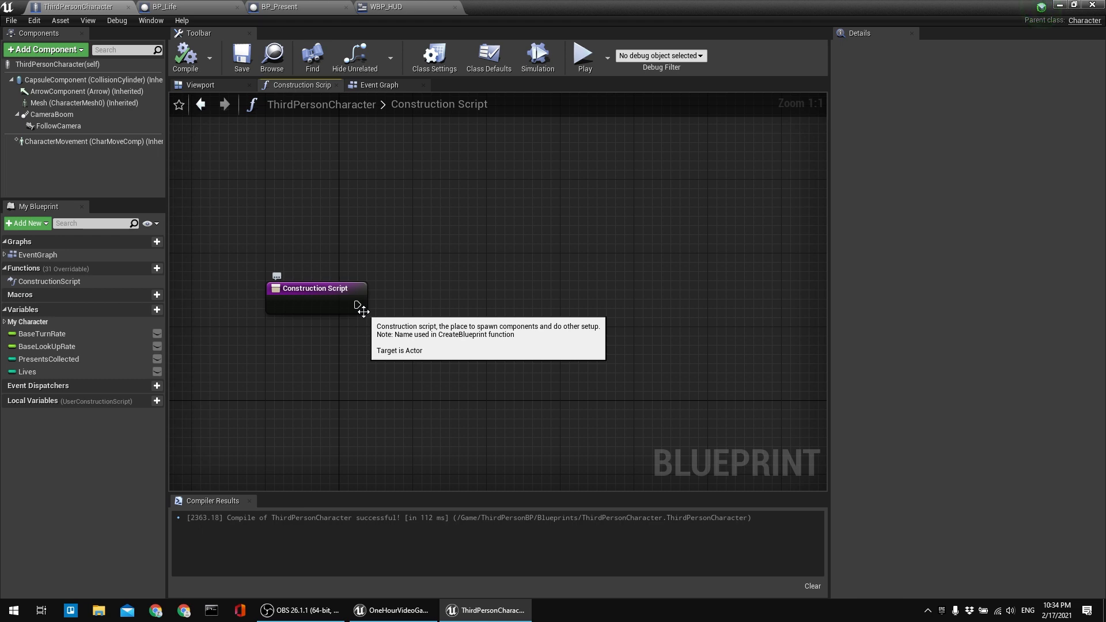
Add an integer variable named TotalPresents to ThirdPersonCharacter, compile the blueprint, and save it.
{"action": "left_click", "coordinate": [150, 309]}
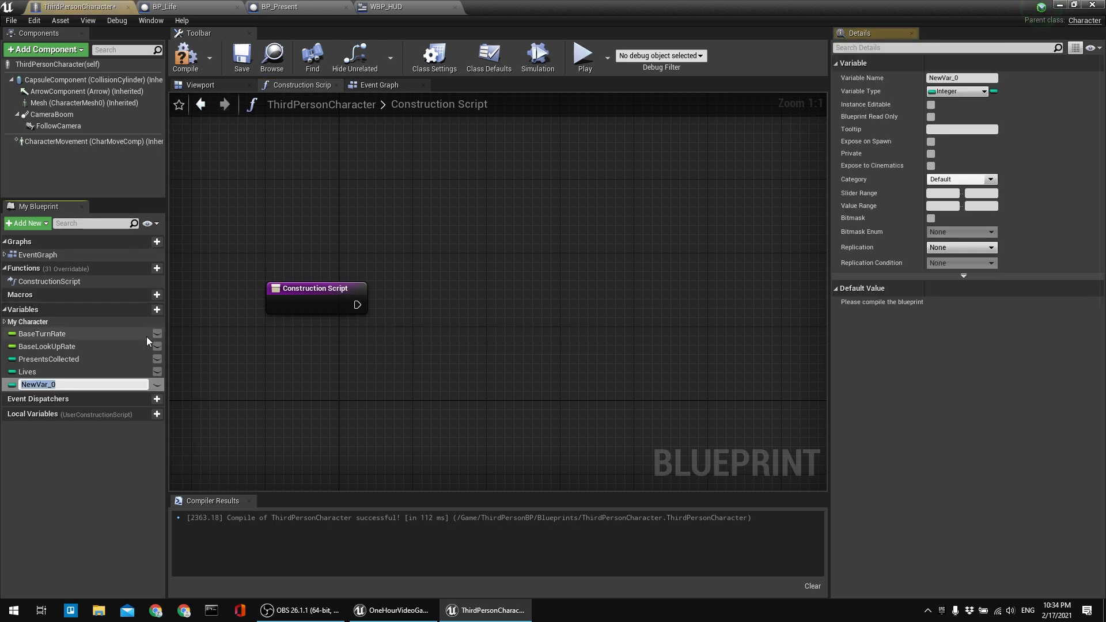
{"action": "type", "text": "T"}
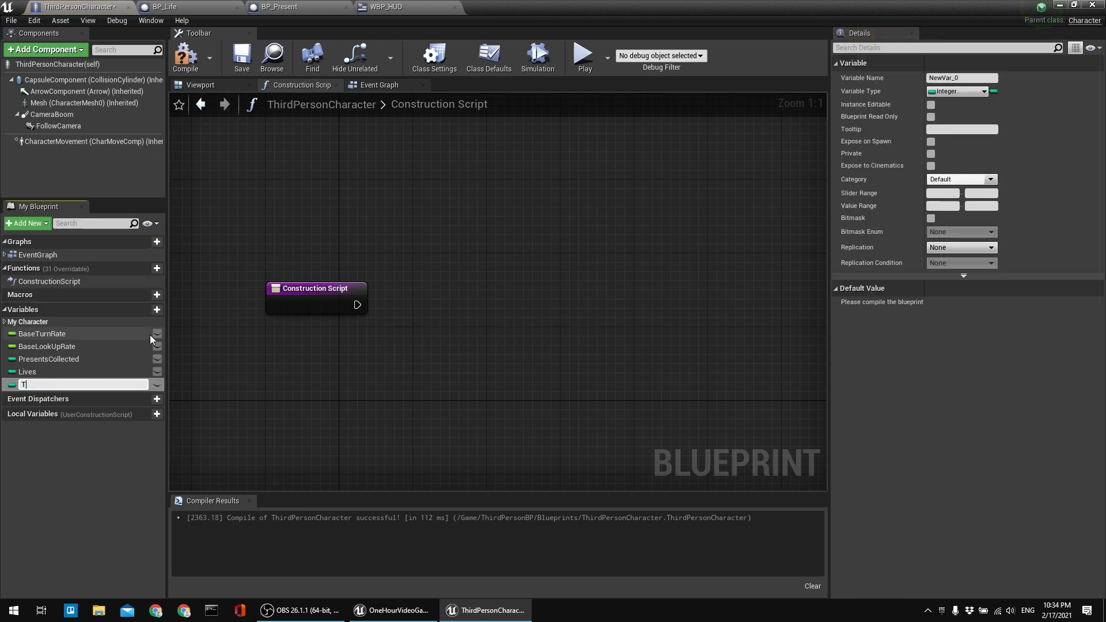
{"action": "type", "text": "otalPresents"}
{"action": "key", "text": "Return"}
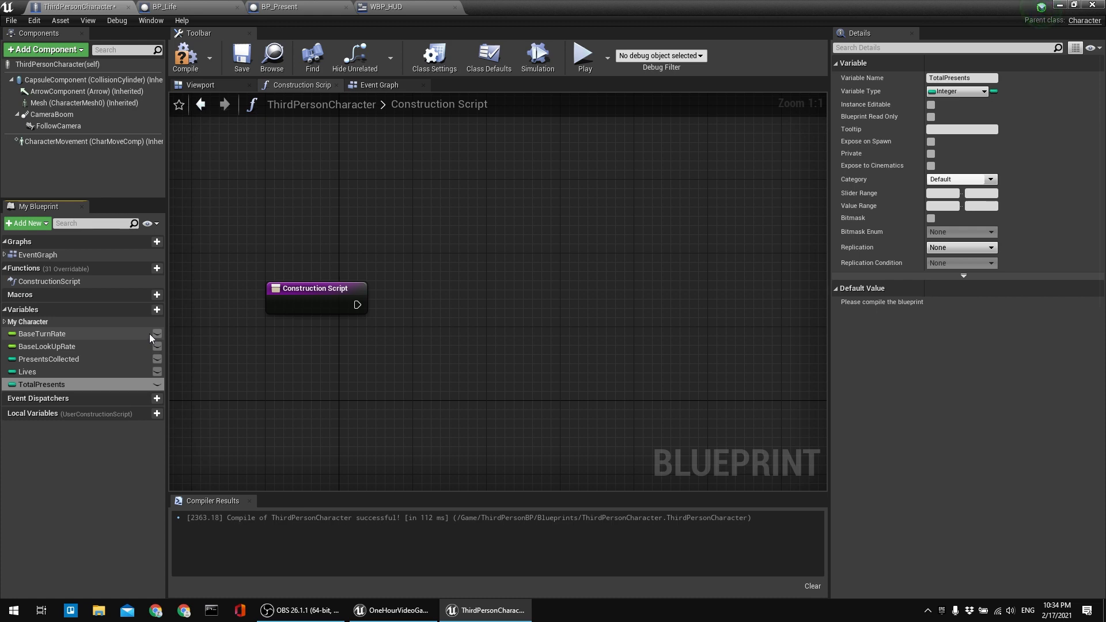
{"action": "left_click", "coordinate": [185, 56]}
{"action": "left_click", "coordinate": [236, 58]}
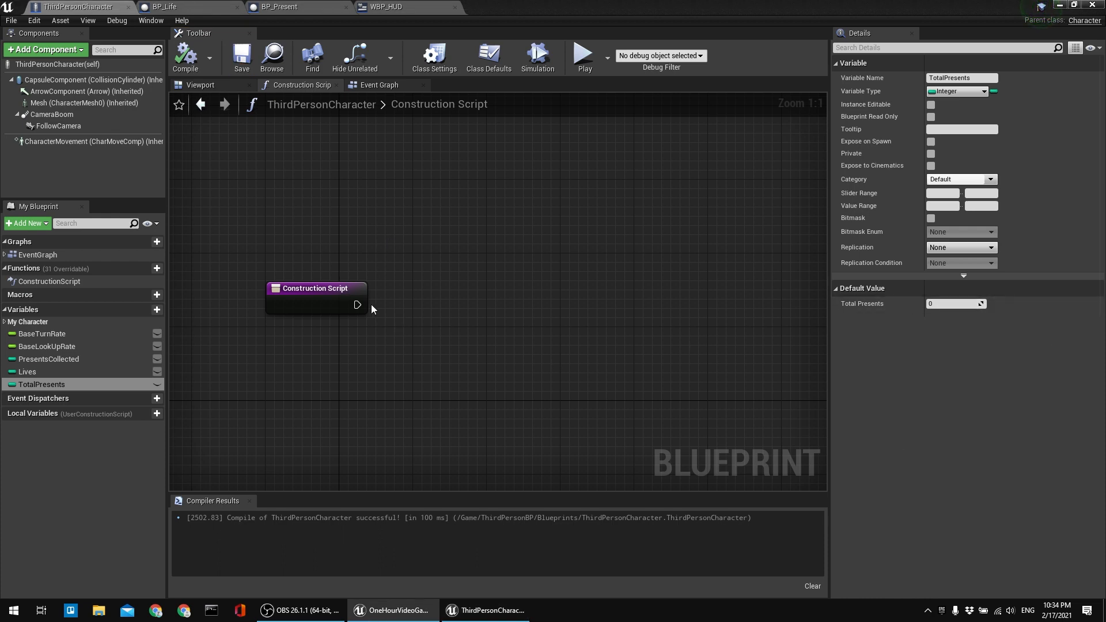
{"action": "right_click_drag", "start_coordinate": [444, 316], "coordinate": [378, 278]}
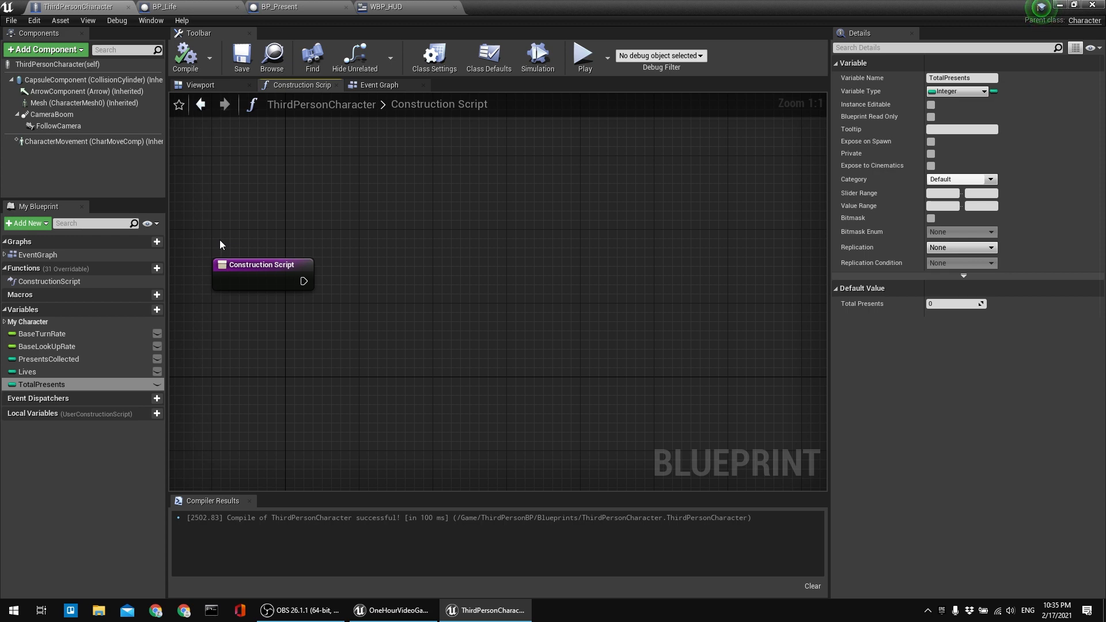
Add a Get All Actors Of Class node for BP_Present after the Construction Script node, compile, and place it closer to the entry node.
{"action": "left_click_drag", "start_coordinate": [301, 285], "coordinate": [460, 246]}
{"action": "type", "text": "get"}
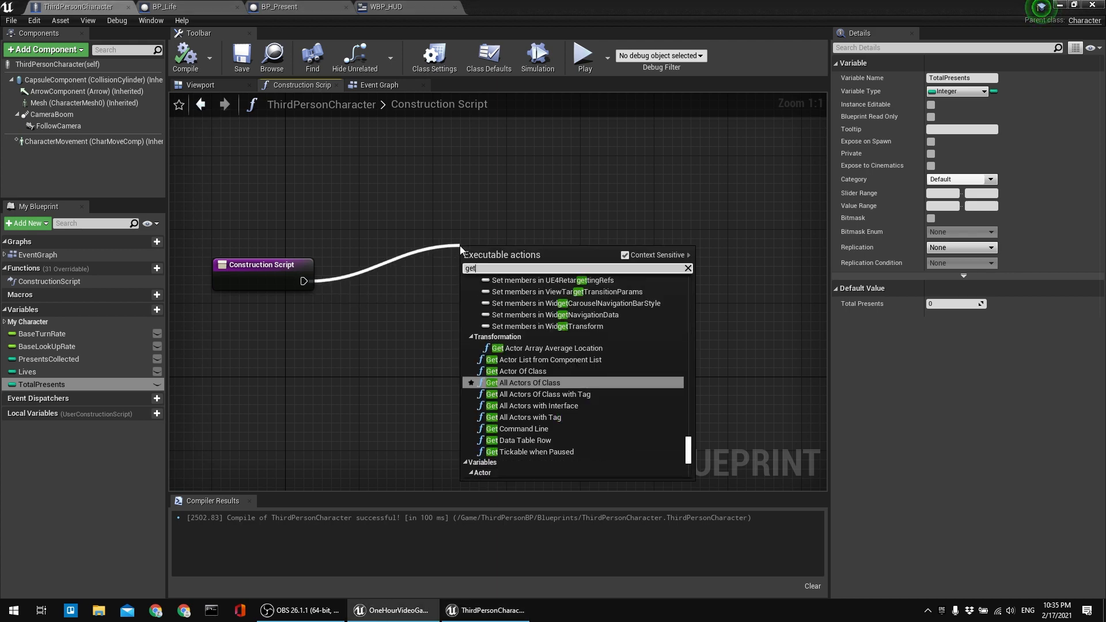
{"action": "type", "text": " all acto"}
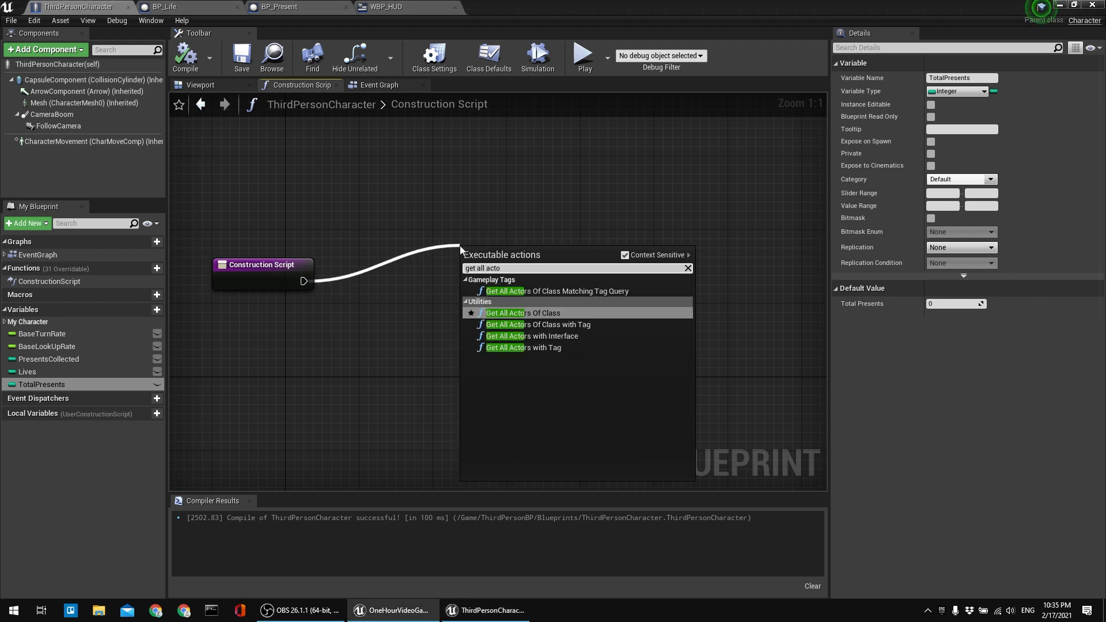
{"action": "key", "text": "Return"}
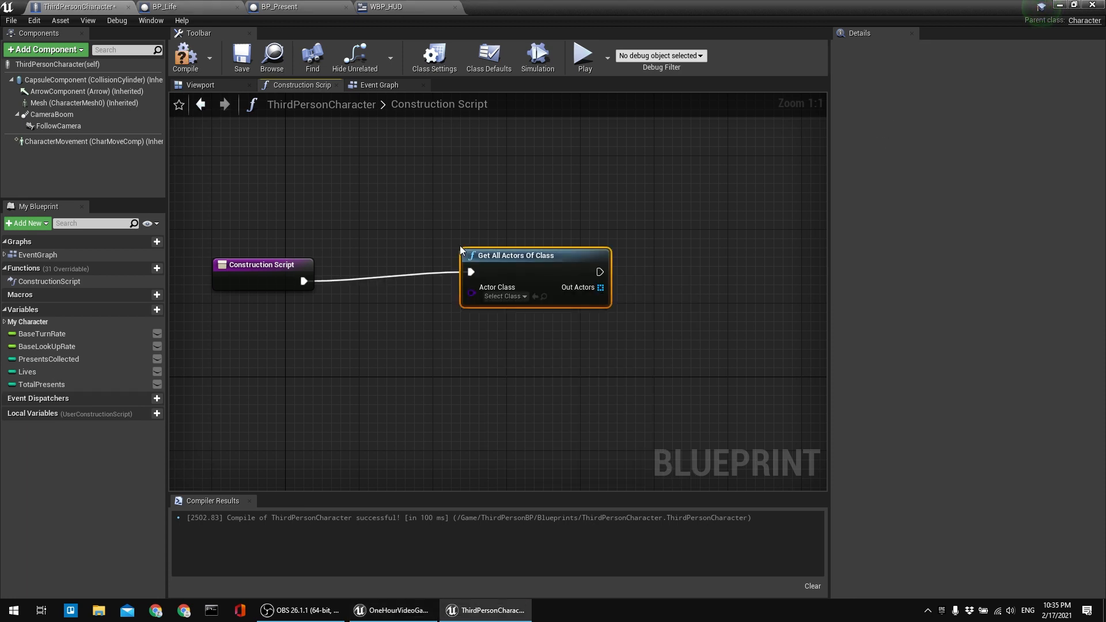
{"action": "left_click", "coordinate": [504, 296]}
{"action": "type", "text": "presen"}
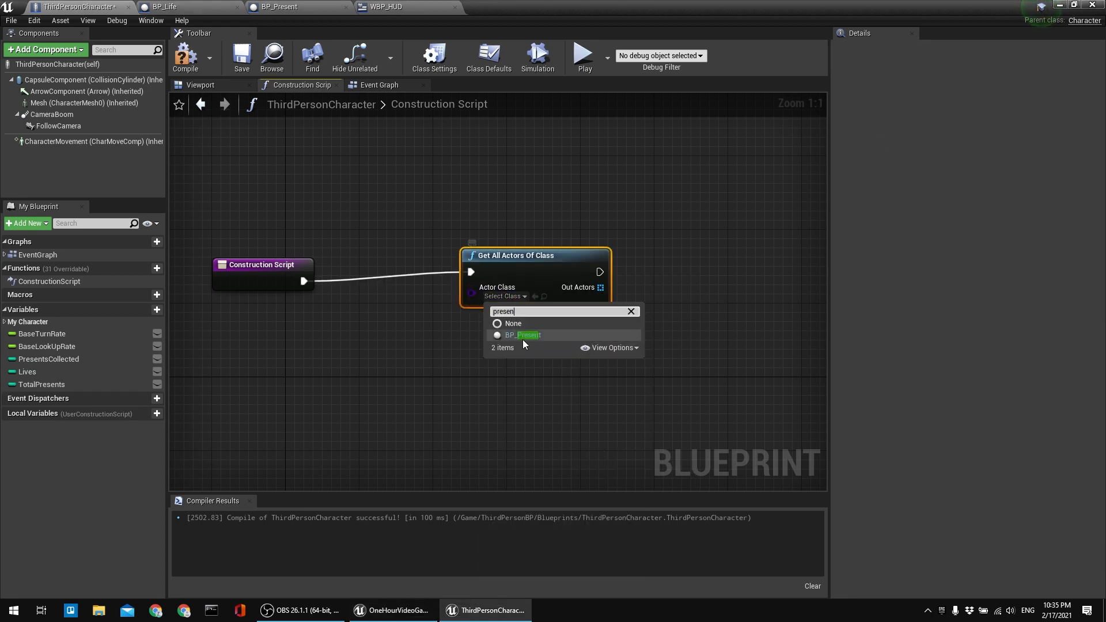
{"action": "left_click", "coordinate": [521, 336]}
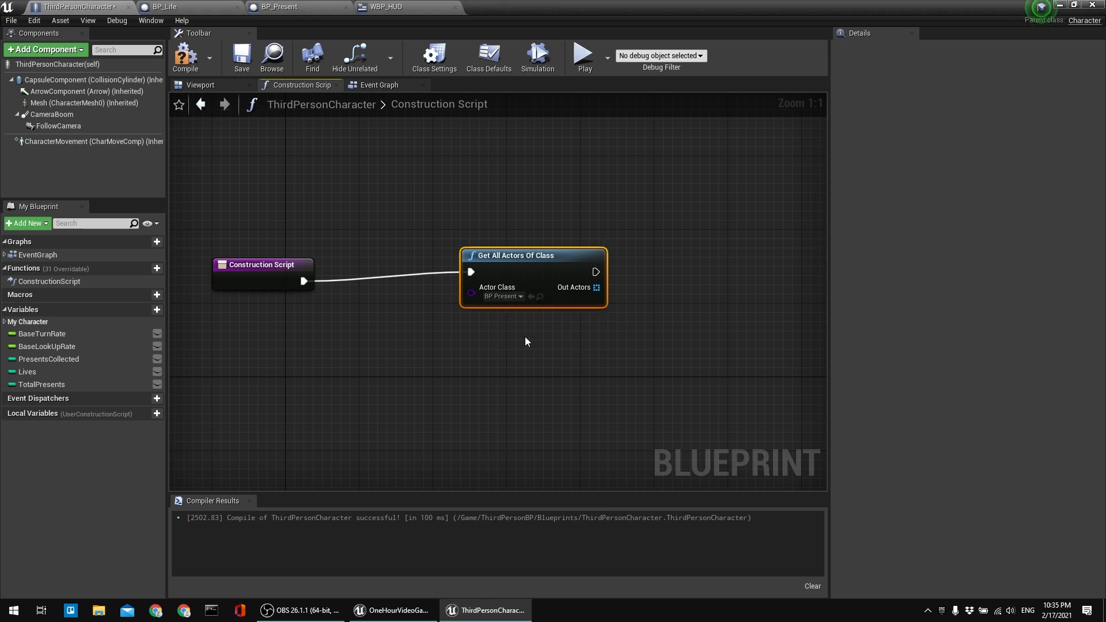
{"action": "left_click", "coordinate": [185, 56]}
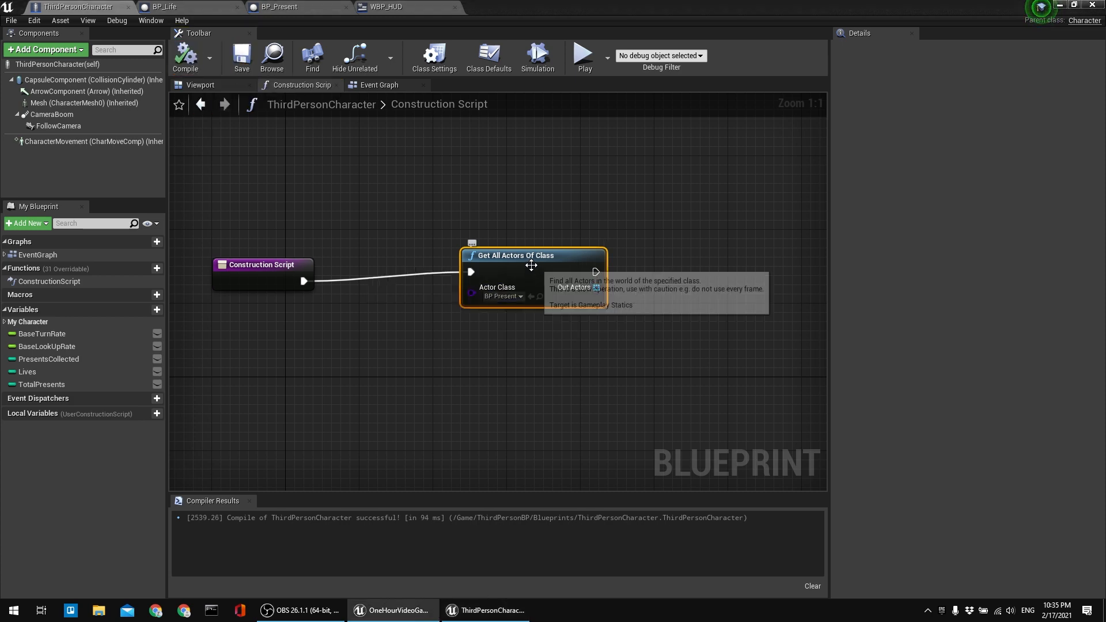
{"action": "left_click_drag", "start_coordinate": [529, 259], "coordinate": [455, 268]}
{"action": "left_click", "coordinate": [469, 214]}
{"action": "right_click_drag", "start_coordinate": [598, 231], "coordinate": [503, 209]}
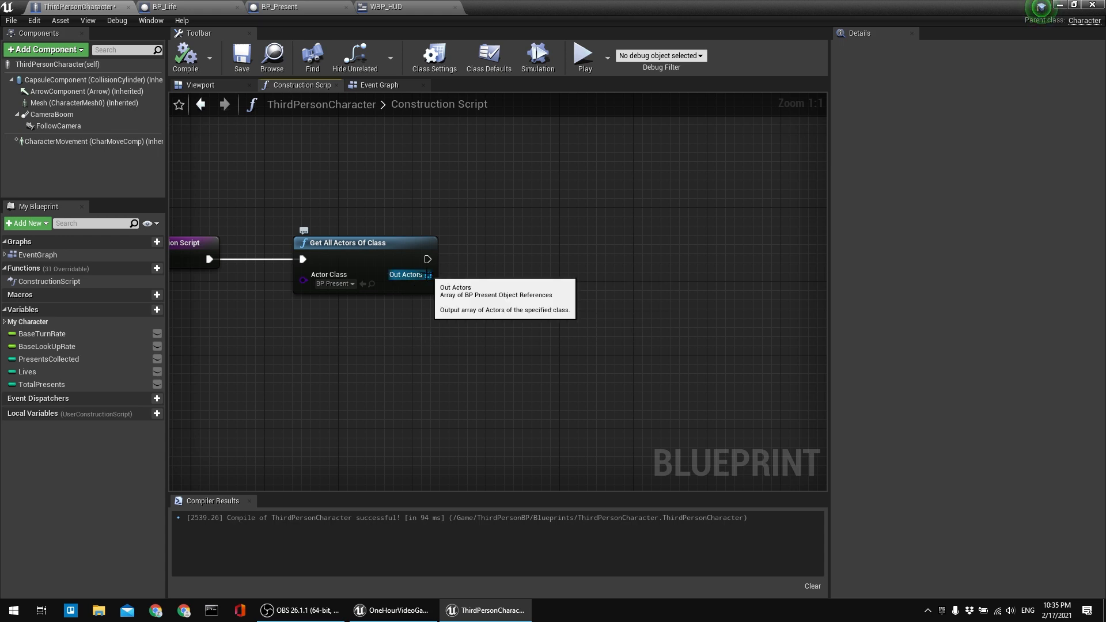
Add a Length node fed by the Out Actors array of Get All Actors Of Class and place it beside that node.
{"action": "right_click", "coordinate": [428, 274]}
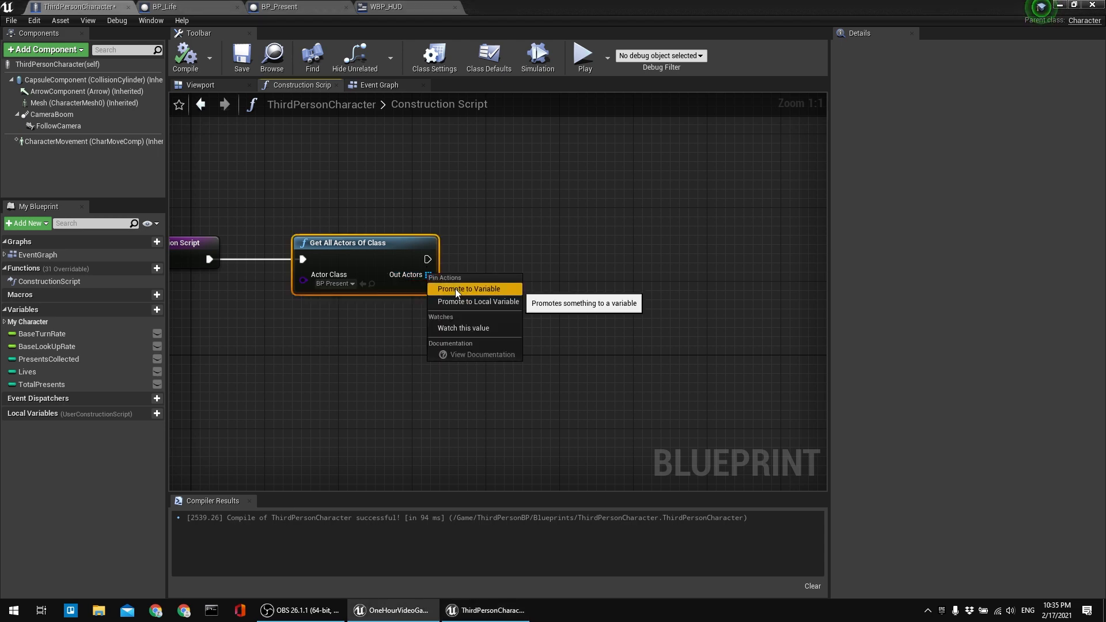
{"action": "left_click_drag", "start_coordinate": [427, 275], "coordinate": [564, 279]}
{"action": "type", "text": "get leng"}
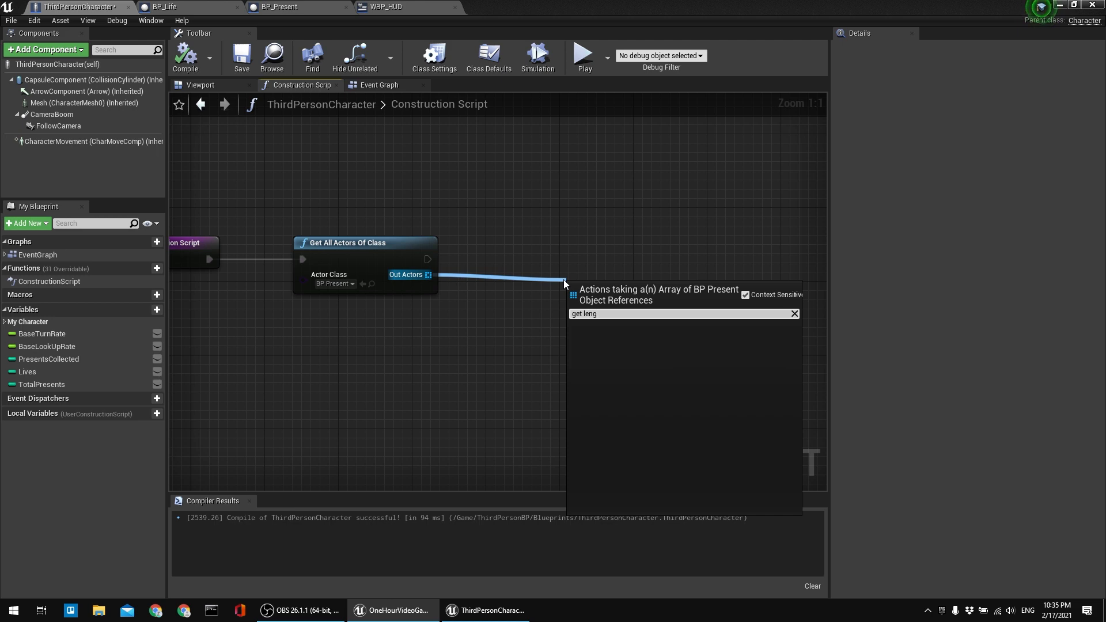
{"action": "key", "text": "BackSpace"}
{"action": "key", "text": "BackSpace"}
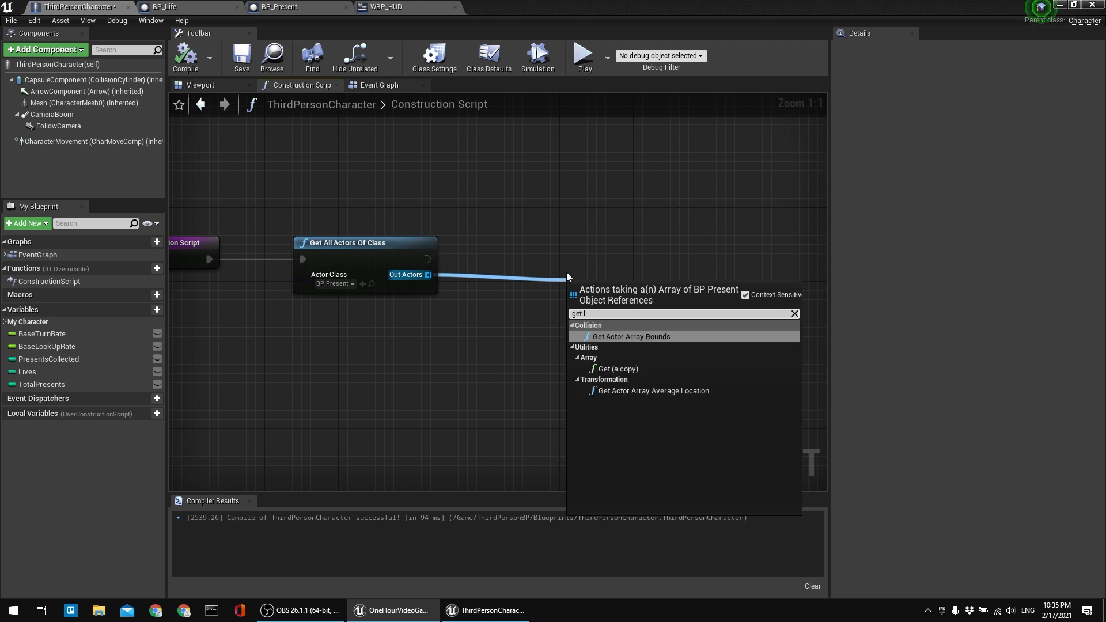
{"action": "key", "text": "BackSpace"}
{"action": "key", "text": "BackSpace"}
{"action": "key", "text": "BackSpace"}
{"action": "key", "text": "BackSpace"}
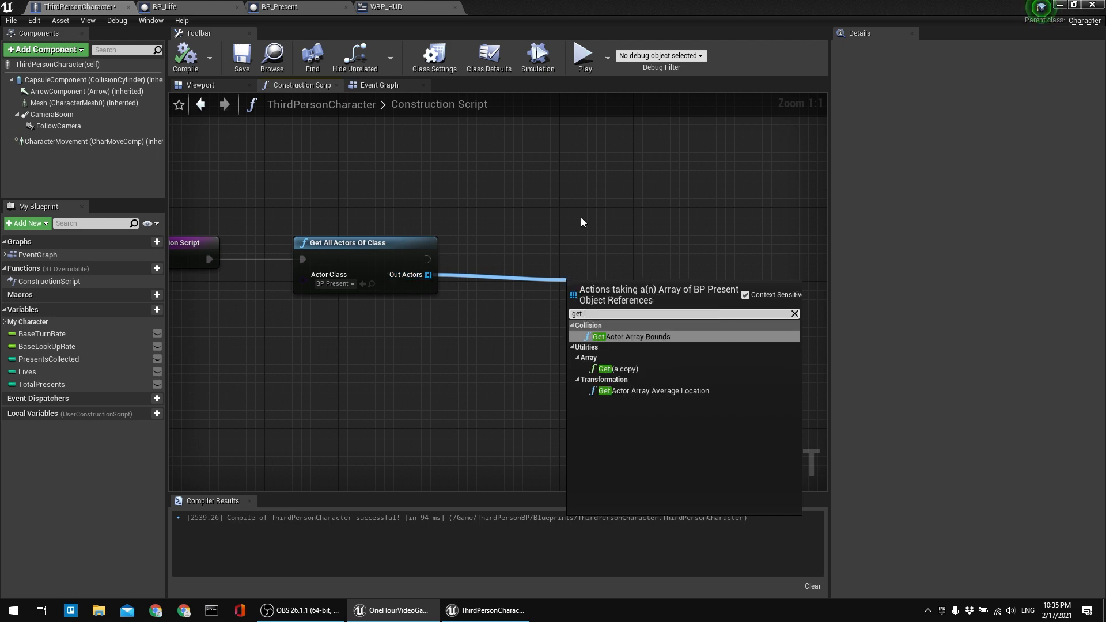
{"action": "type", "text": "leng"}
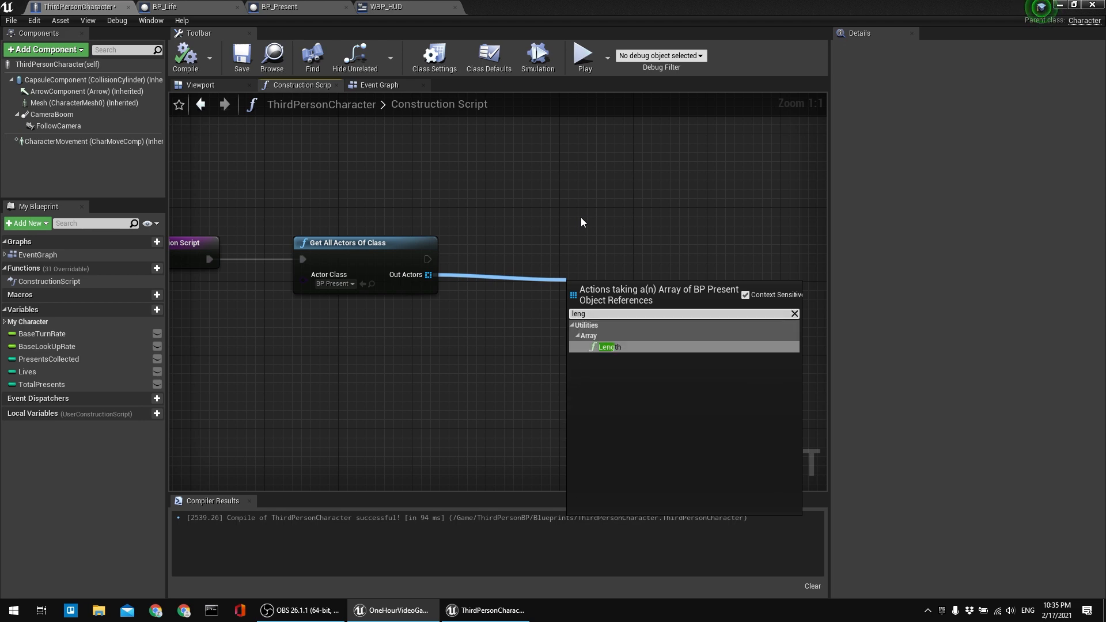
{"action": "left_click", "coordinate": [612, 349]}
{"action": "left_click_drag", "start_coordinate": [604, 276], "coordinate": [526, 275]}
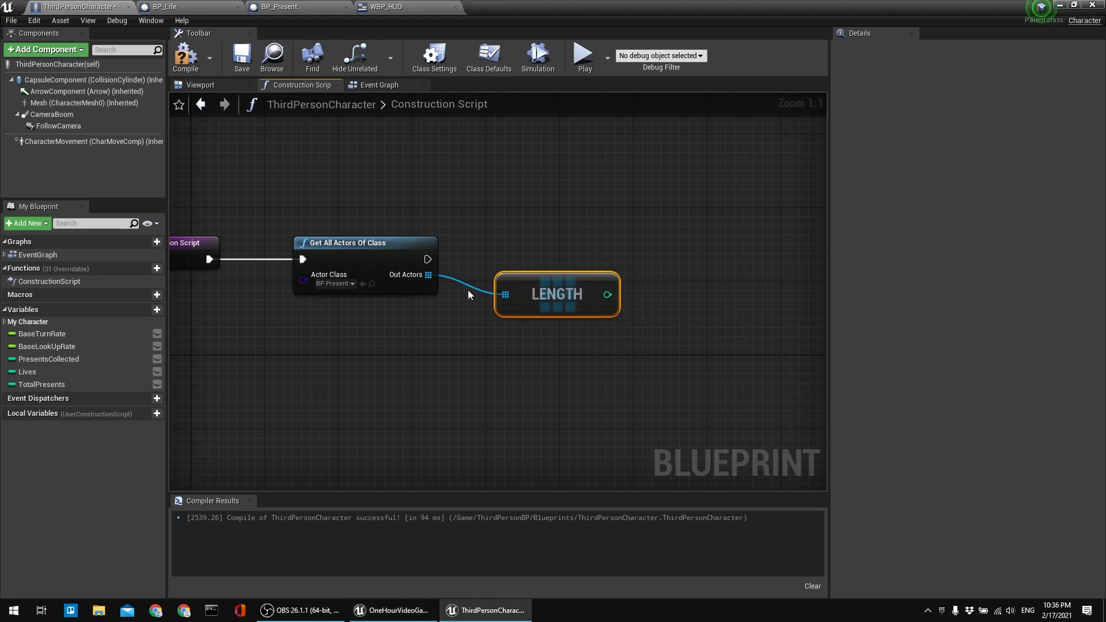
Promote the Out Actors array of Get All Actors Of Class to a variable and compile the blueprint.
{"action": "left_click_drag", "start_coordinate": [429, 275], "coordinate": [448, 354]}
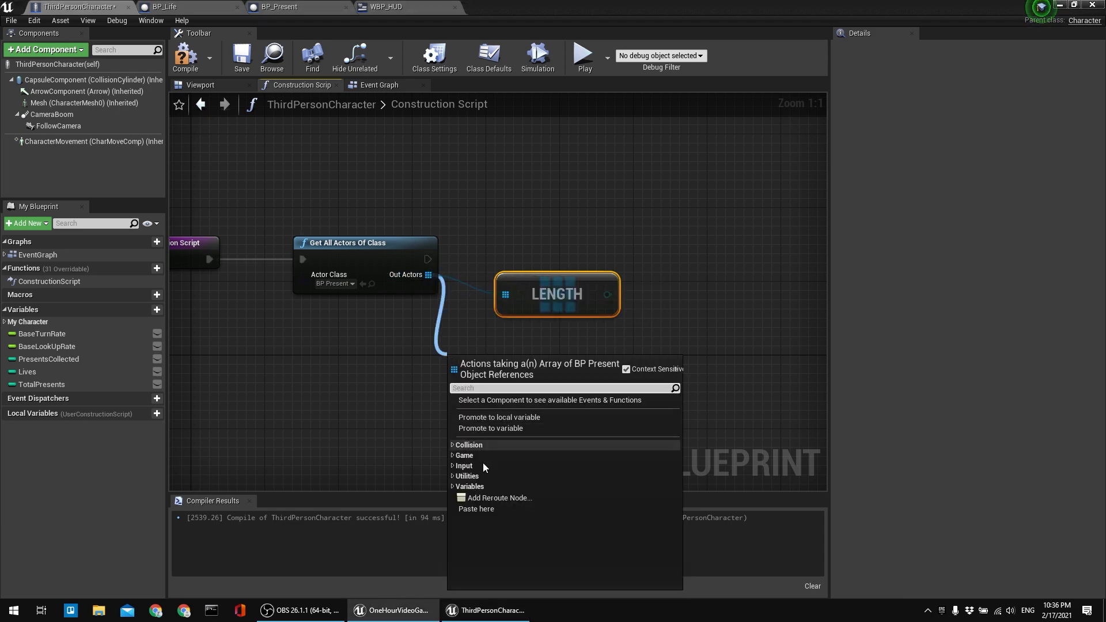
{"action": "left_click", "coordinate": [491, 428]}
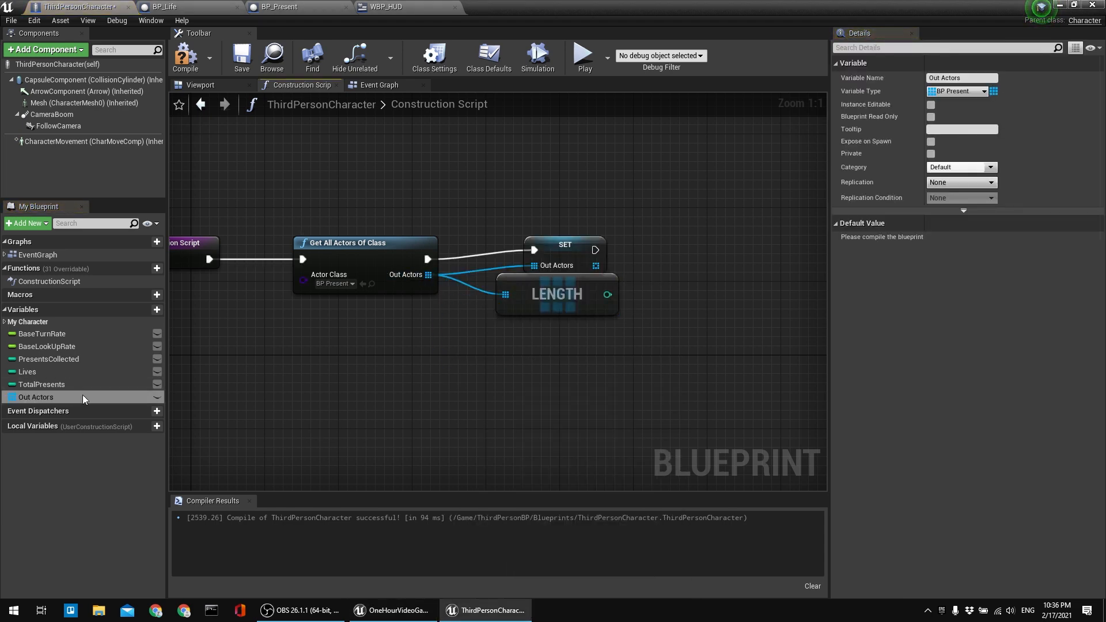
{"action": "left_click", "coordinate": [185, 56]}
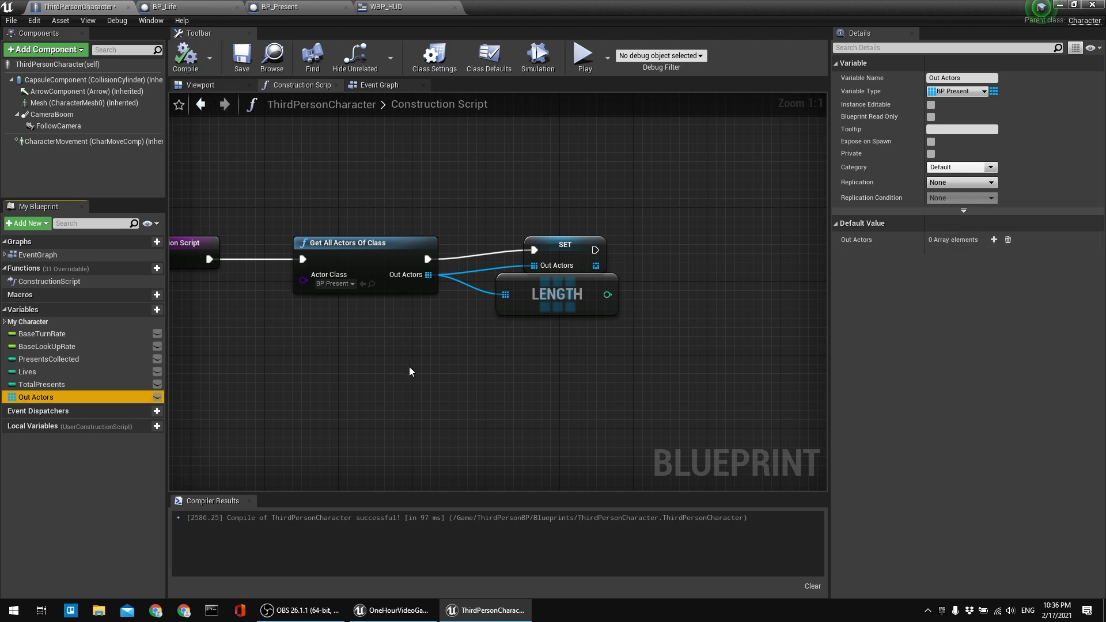
Delete the Length node and the Out Actors SET node from the Construction Script graph.
{"action": "left_click", "coordinate": [553, 300]}
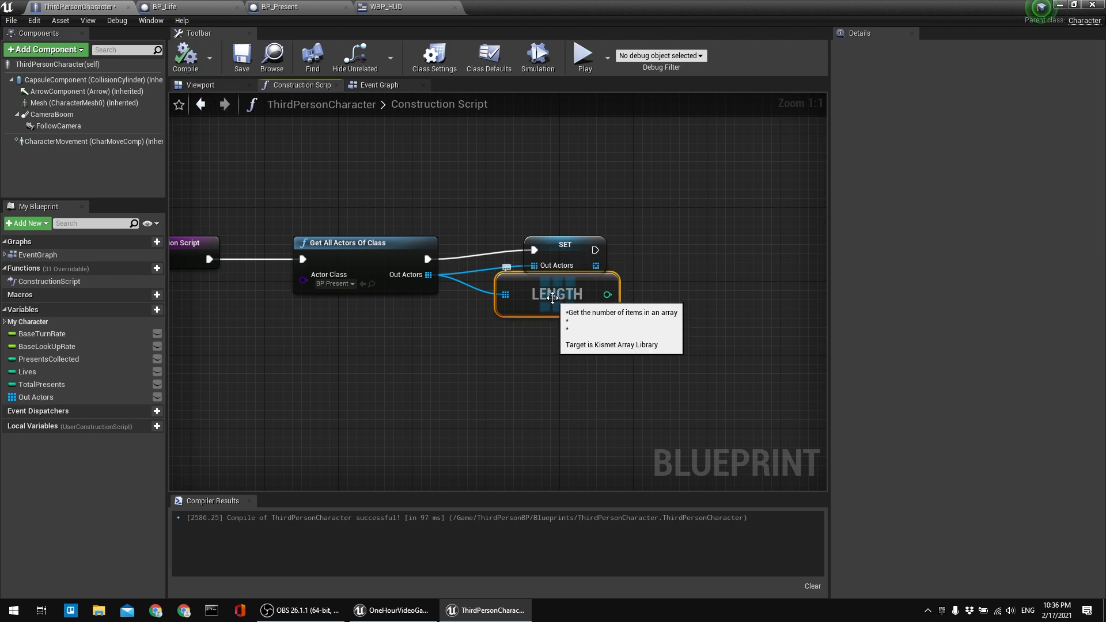
{"action": "key", "text": "Delete"}
{"action": "left_click", "coordinate": [559, 248]}
{"action": "key", "text": "Delete"}
Connect a new Length node to Out Actors, compile and save the blueprint, and place the node slightly below Get All Actors Of Class.
{"action": "left_click_drag", "start_coordinate": [435, 277], "coordinate": [504, 252]}
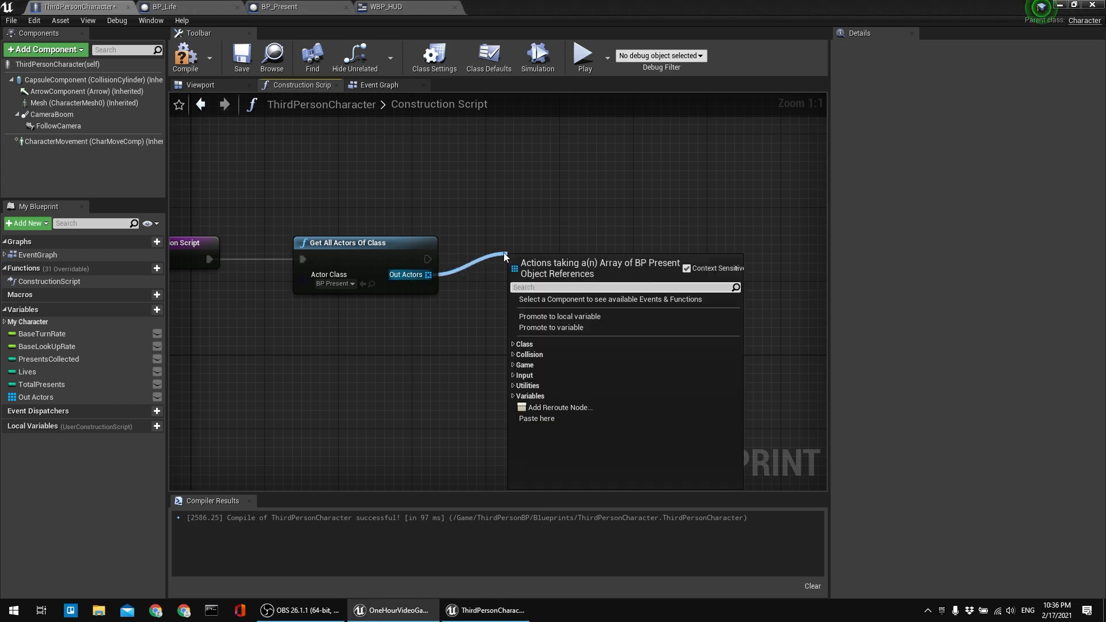
{"action": "type", "text": "leng"}
{"action": "key", "text": "Return"}
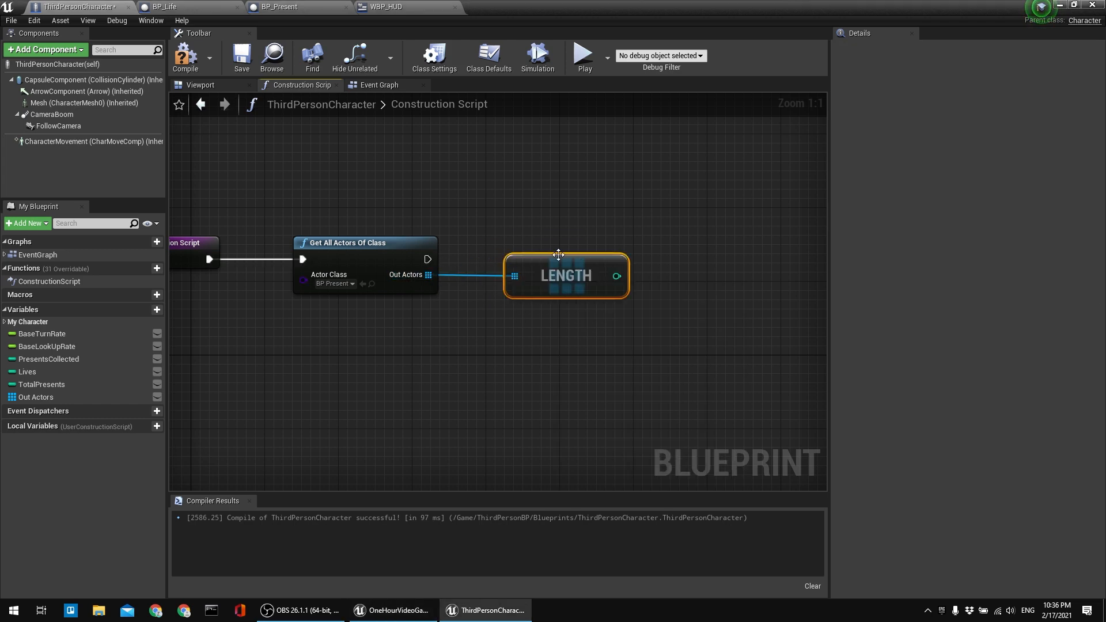
{"action": "left_click", "coordinate": [186, 56]}
{"action": "left_click", "coordinate": [242, 56]}
{"action": "right_click_drag", "start_coordinate": [509, 243], "coordinate": [468, 256]}
{"action": "left_click_drag", "start_coordinate": [483, 298], "coordinate": [473, 307]}
{"action": "left_click", "coordinate": [485, 250]}
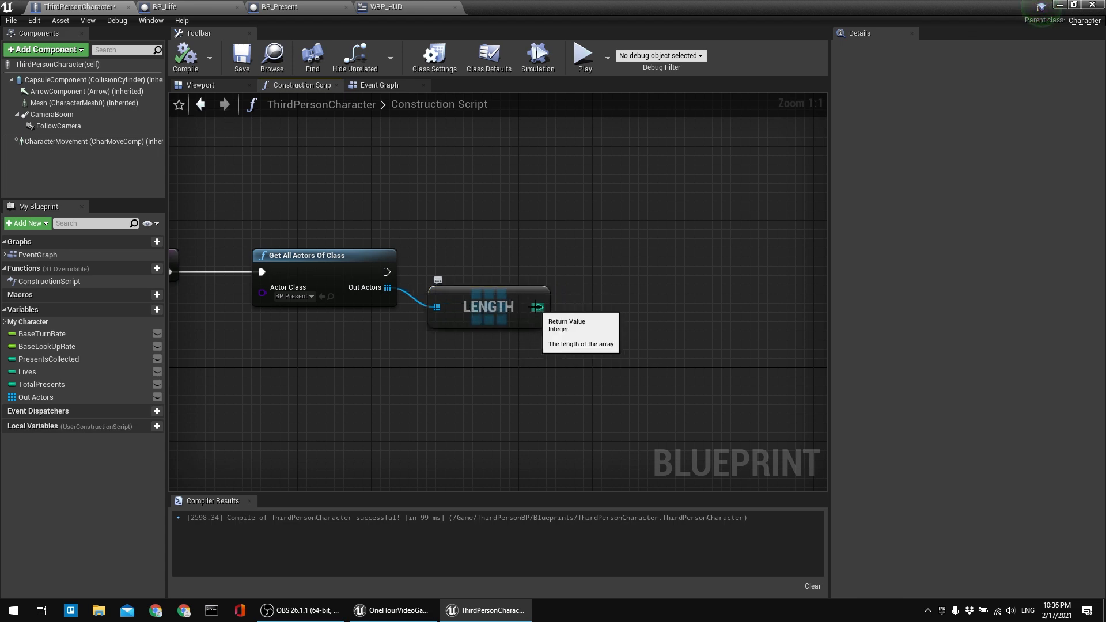
Try promoting the Length node's return value to a new variable, and delete the resulting SET node.
{"action": "right_click", "coordinate": [536, 307]}
{"action": "left_click", "coordinate": [568, 321]}
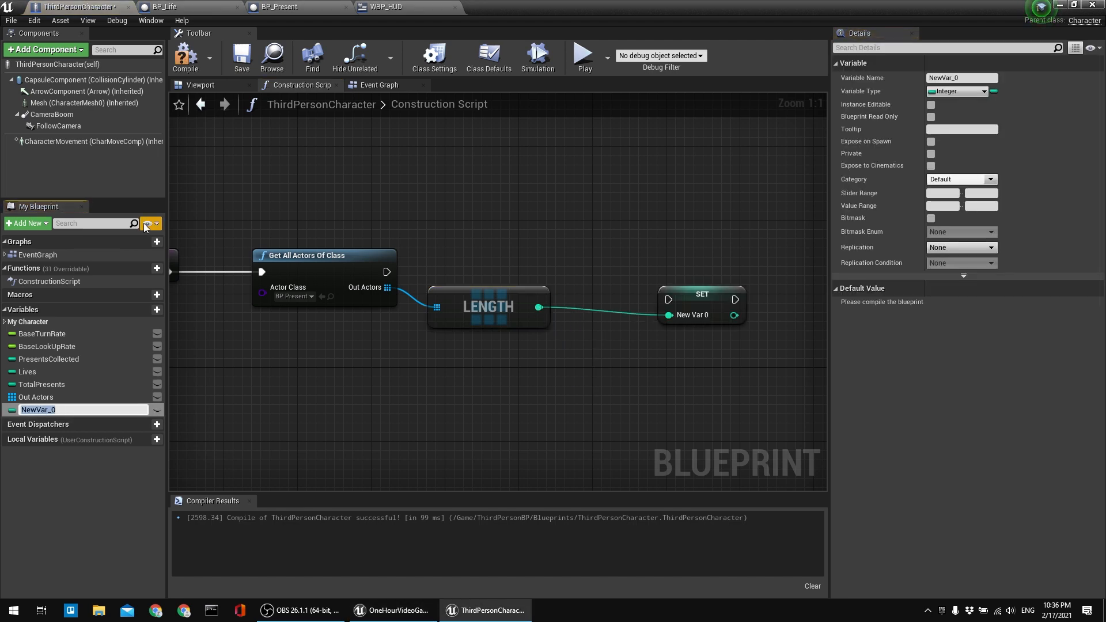
{"action": "key", "text": "Return"}
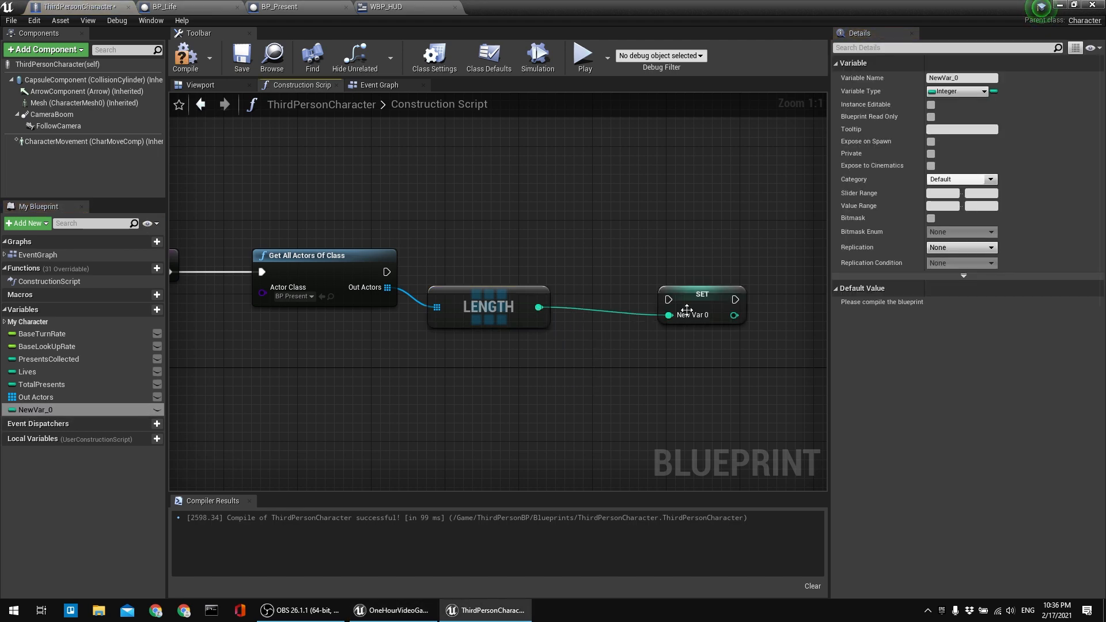
{"action": "left_click", "coordinate": [692, 309]}
{"action": "key", "text": "Delete"}
Add a Set TotalPresents node, wire it to the Length result and the Get All Actors Of Class execution output, and compile.
{"action": "left_click_drag", "start_coordinate": [40, 384], "coordinate": [672, 299]}
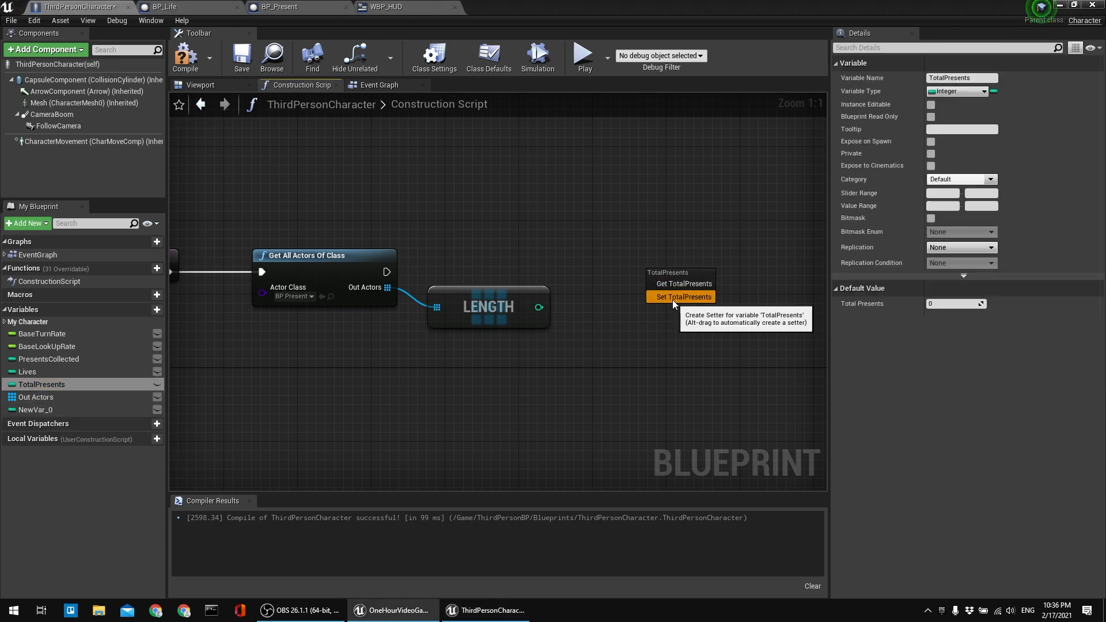
{"action": "left_click", "coordinate": [672, 299]}
{"action": "left_click_drag", "start_coordinate": [538, 307], "coordinate": [633, 273]}
{"action": "left_click_drag", "start_coordinate": [385, 271], "coordinate": [614, 270]}
{"action": "left_click", "coordinate": [190, 56]}
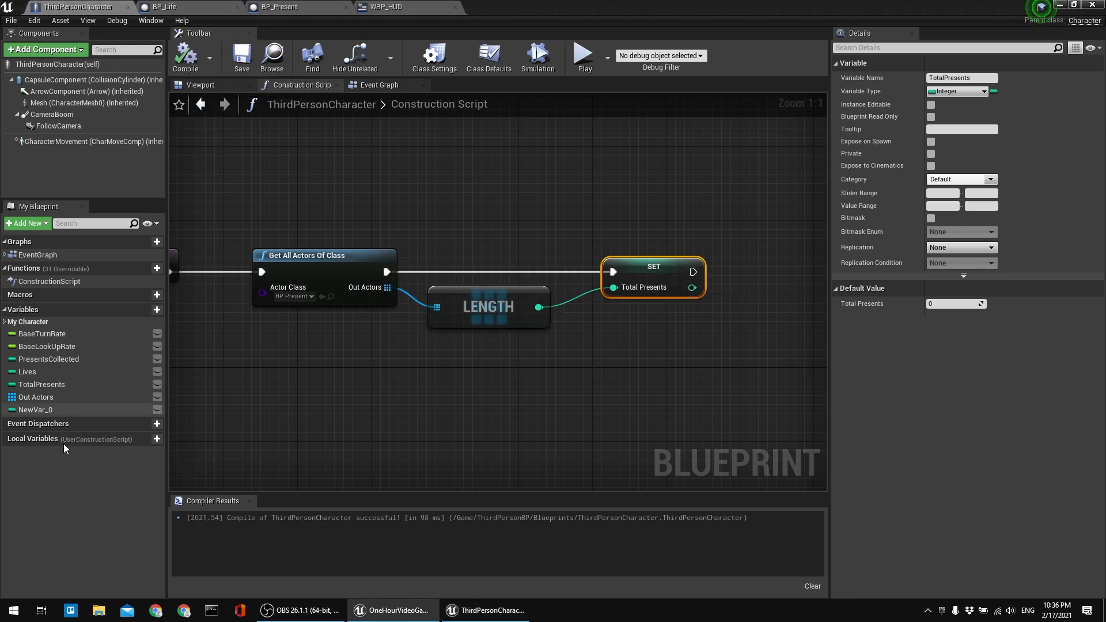
Delete the unused NewVar_0 variable, then compile and save the ThirdPersonCharacter blueprint.
{"action": "left_click", "coordinate": [44, 411]}
{"action": "key", "text": "Delete"}
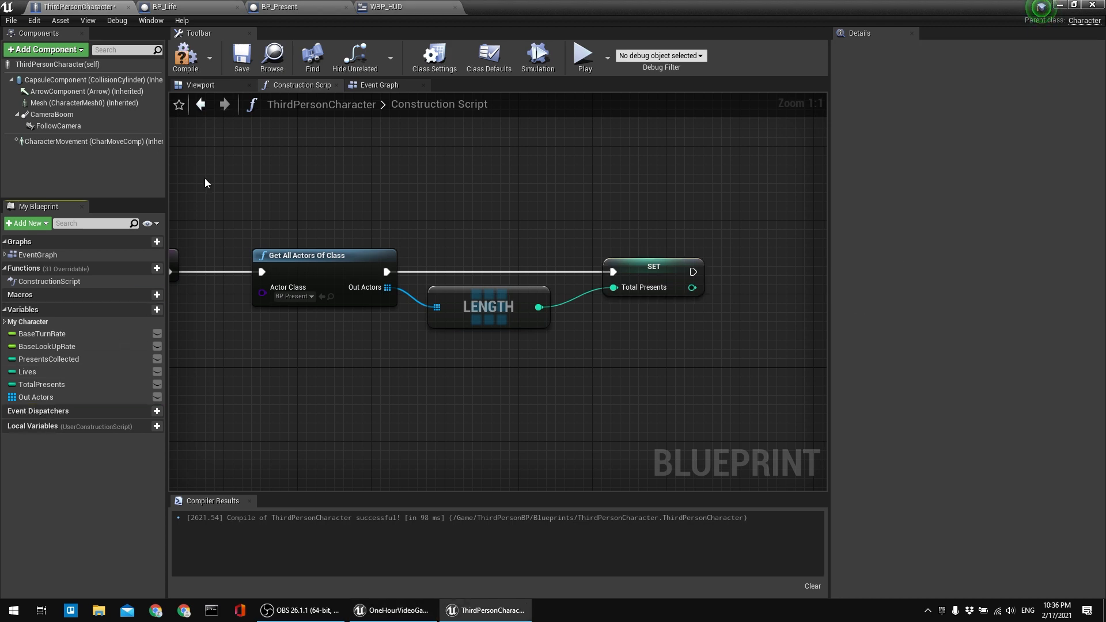
{"action": "left_click", "coordinate": [186, 57]}
{"action": "left_click", "coordinate": [242, 60]}
{"action": "right_click_drag", "start_coordinate": [327, 169], "coordinate": [403, 163]}
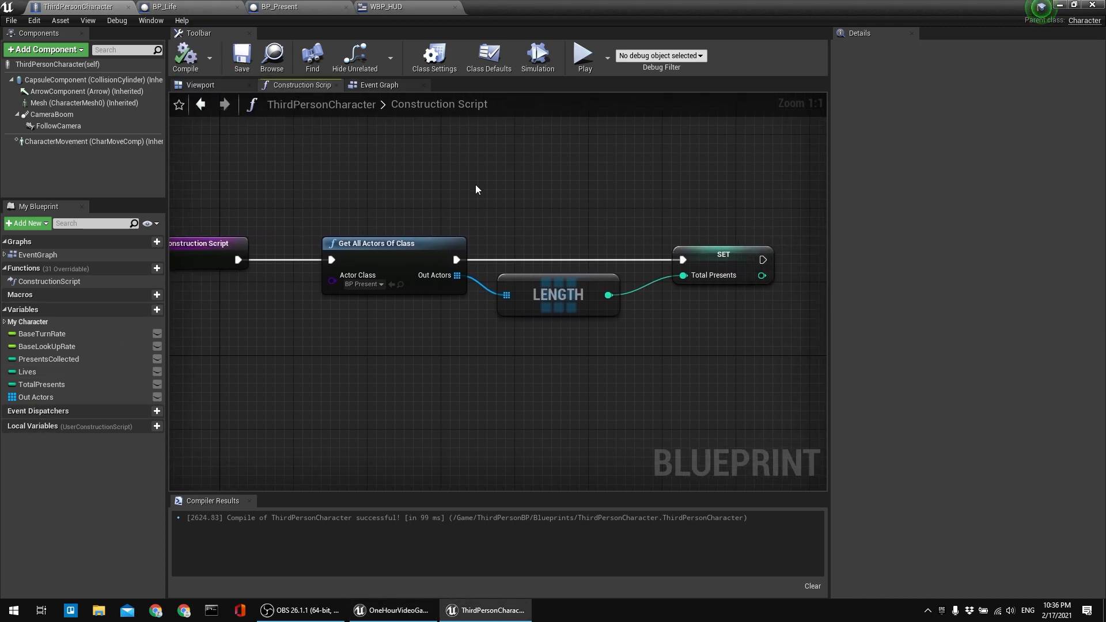
{"action": "scroll", "coordinate": [471, 183], "scroll_direction": "down", "scroll_amount": 2}
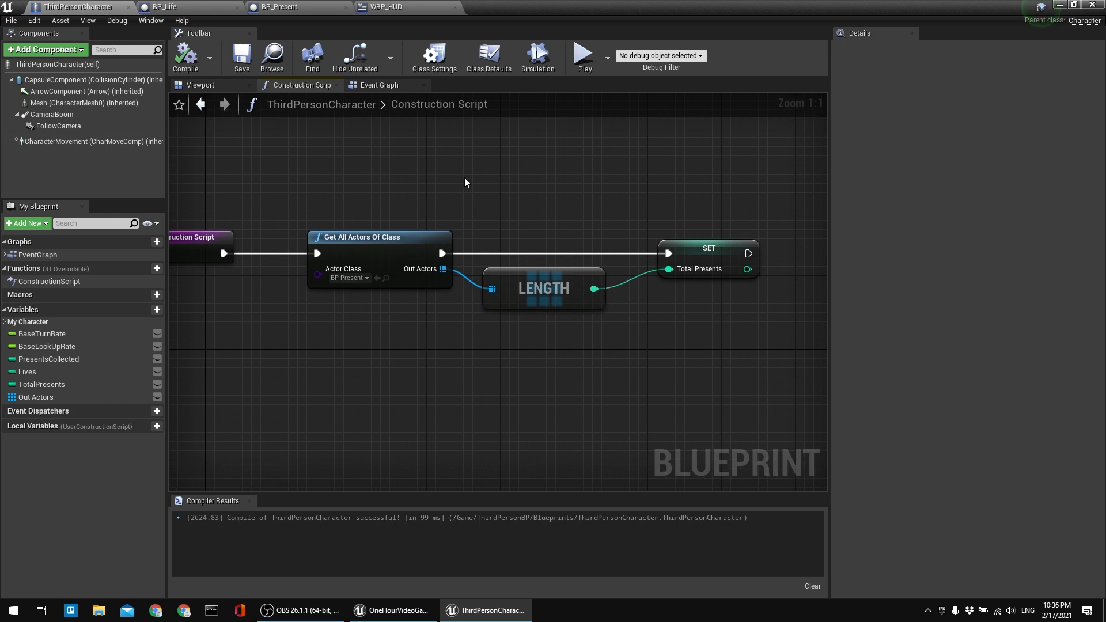
Return to the level, select the white end gate sphere, and open its BP_EndGate blueprint for editing.
{"action": "left_click", "coordinate": [398, 85]}
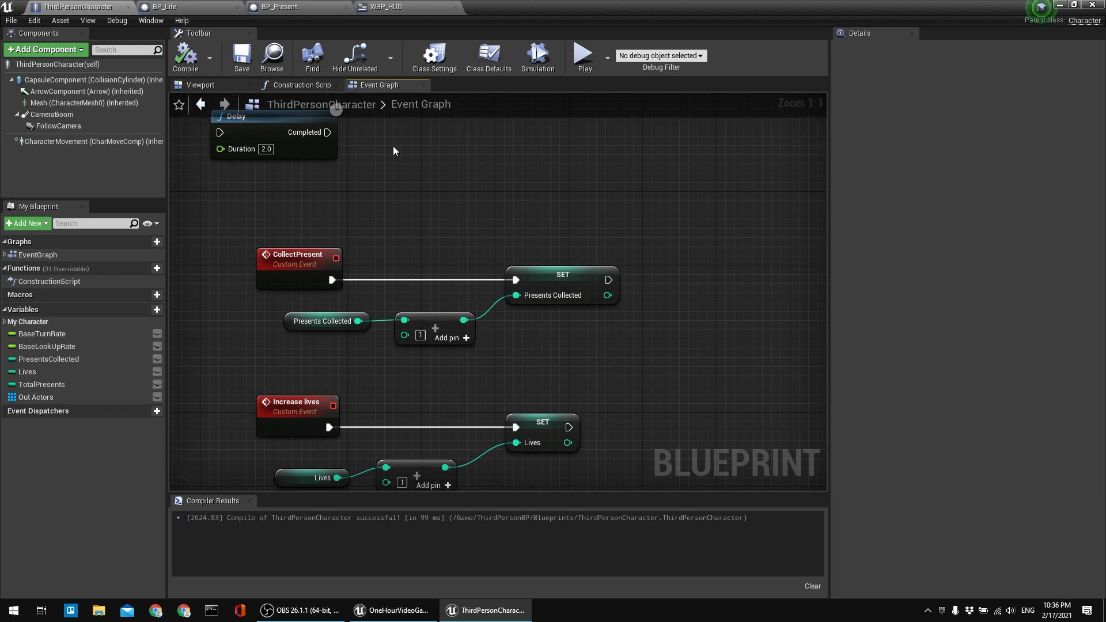
{"action": "left_click", "coordinate": [1061, 5]}
{"action": "right_click_drag", "start_coordinate": [441, 242], "coordinate": [403, 221]}
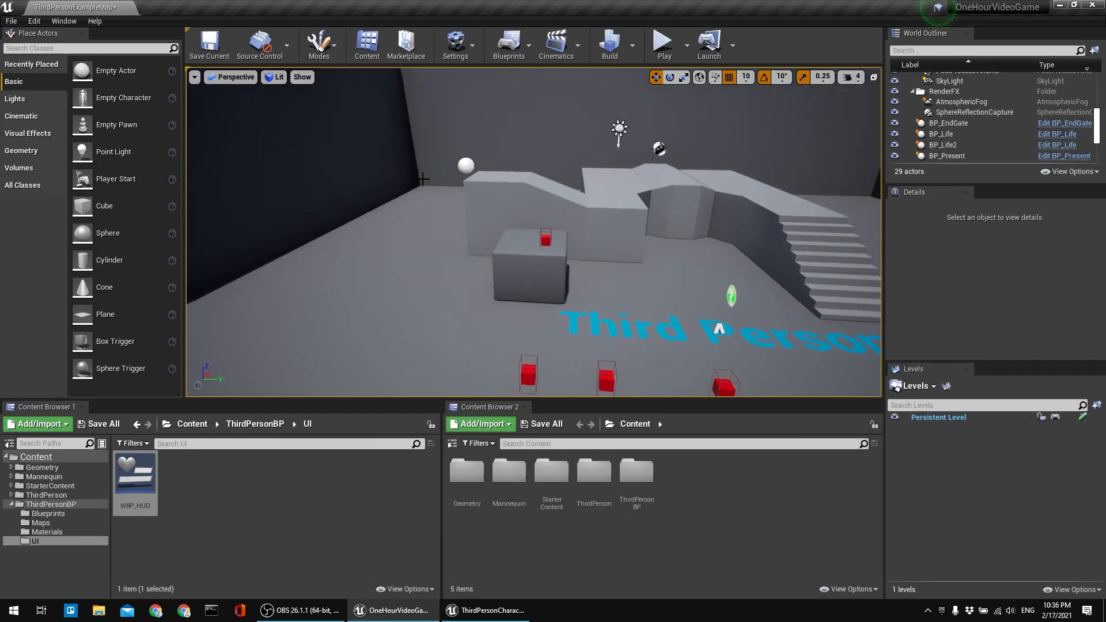
{"action": "left_click", "coordinate": [467, 166]}
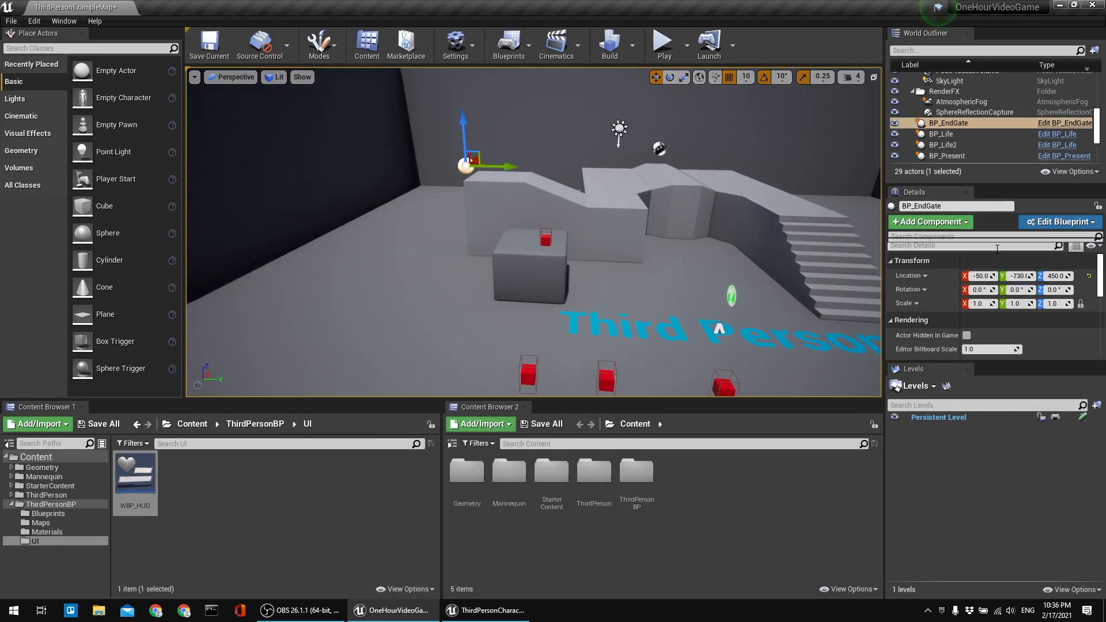
{"action": "left_click", "coordinate": [1056, 123]}
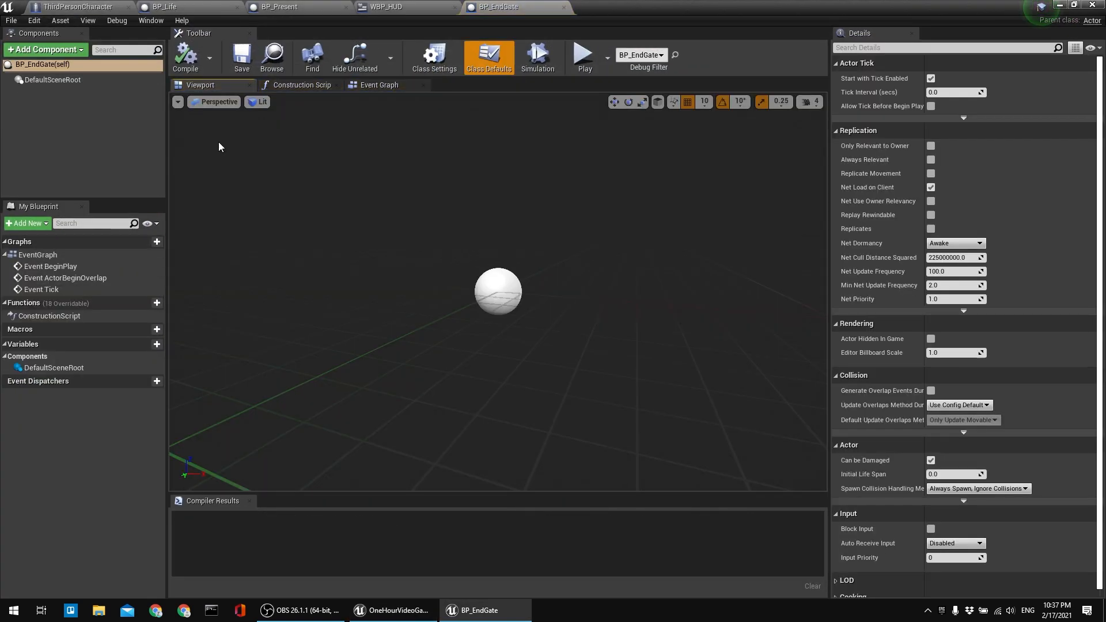
{"action": "left_click", "coordinate": [60, 53]}
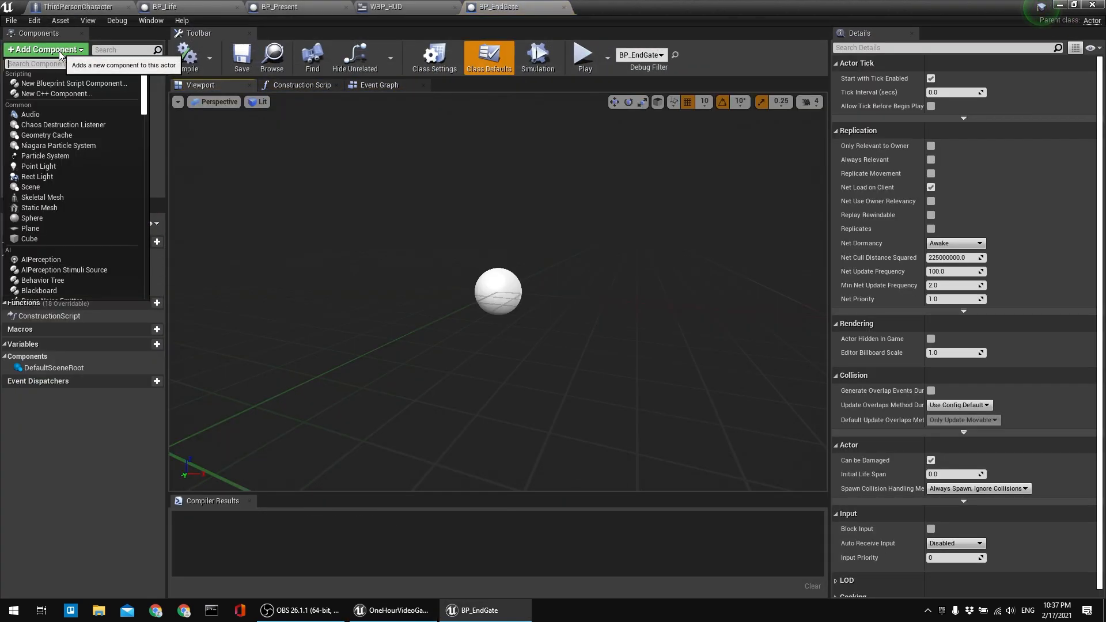
{"action": "type", "text": "box"}
{"action": "key", "text": "Escape"}
Minimize the BP_EndGate blueprint window, return to the level, and clear the selection near the end gate sphere.
{"action": "left_click", "coordinate": [1074, 4]}
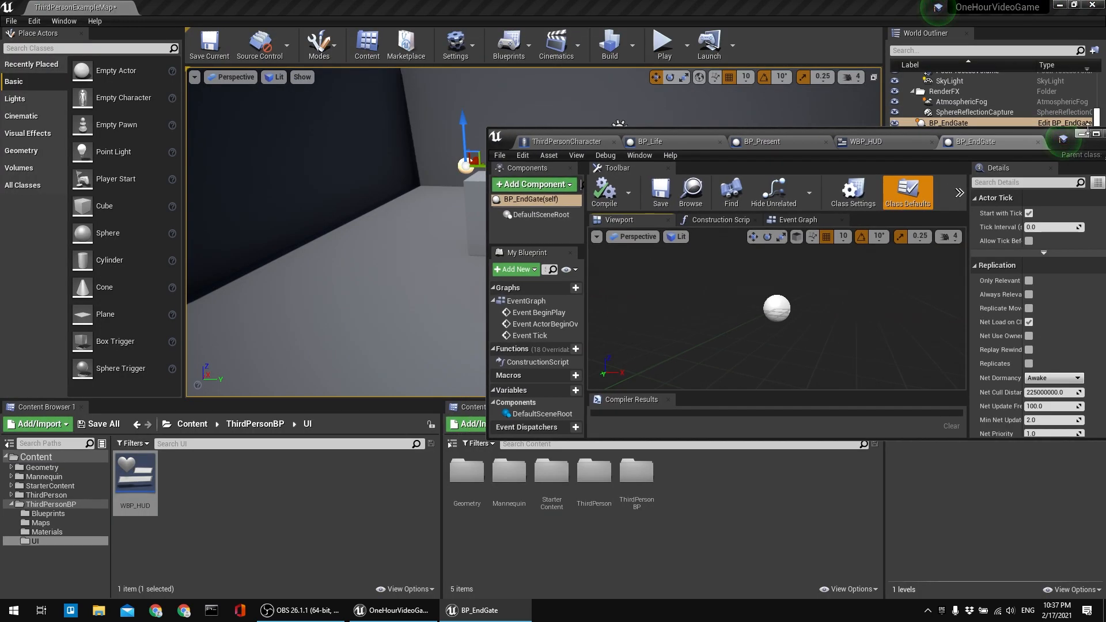
{"action": "left_click", "coordinate": [1097, 134]}
{"action": "left_click", "coordinate": [1059, 4]}
{"action": "right_click_drag", "start_coordinate": [534, 232], "coordinate": [644, 284]}
{"action": "key", "text": "Escape"}
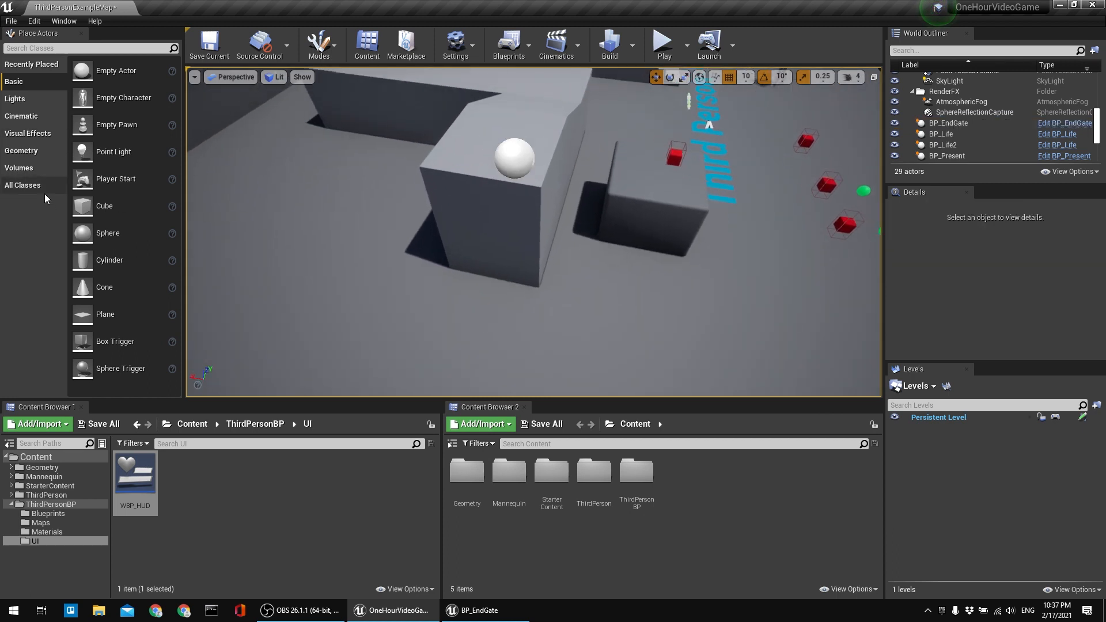
Place an additive Box geometry brush on the floor in front of the block holding the end gate sphere.
{"action": "left_click", "coordinate": [20, 170]}
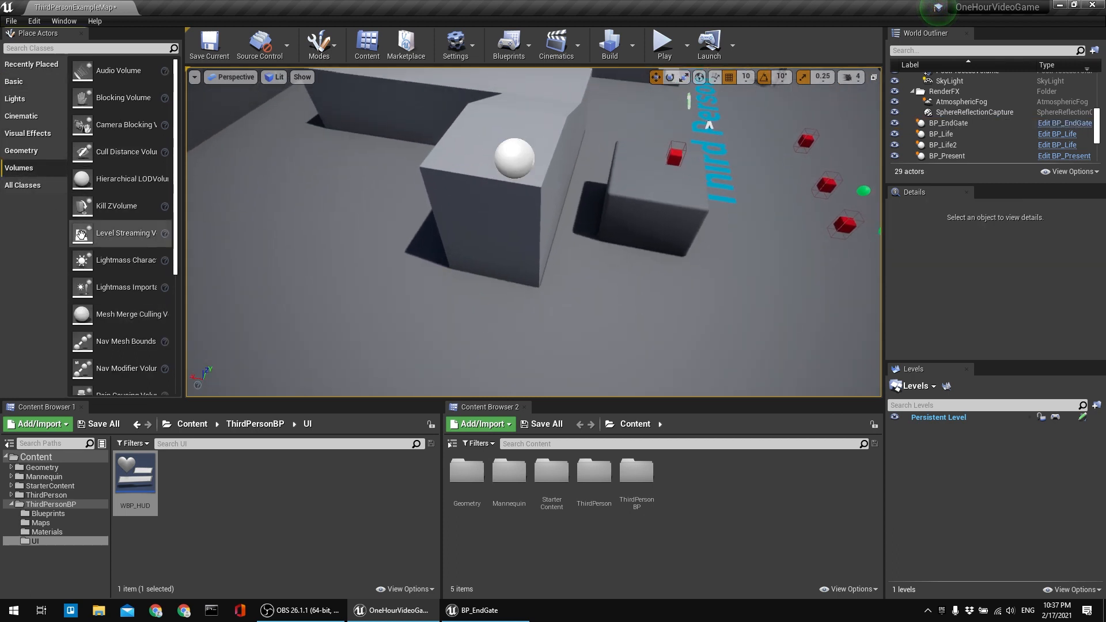
{"action": "left_click", "coordinate": [23, 154]}
{"action": "left_click_drag", "start_coordinate": [89, 72], "coordinate": [488, 327]}
{"action": "left_click_drag", "start_coordinate": [513, 332], "coordinate": [515, 326]}
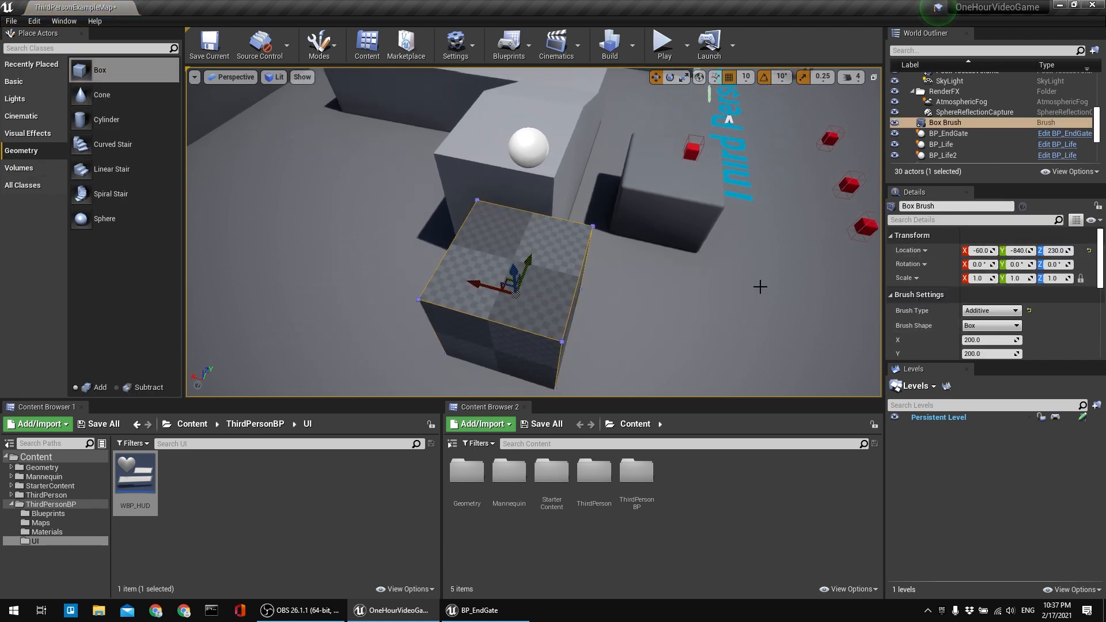
Size the box brush as a narrow pillar with X 20, Y 50 and Z 240.
{"action": "scroll", "coordinate": [997, 346], "scroll_direction": "down", "scroll_amount": 3}
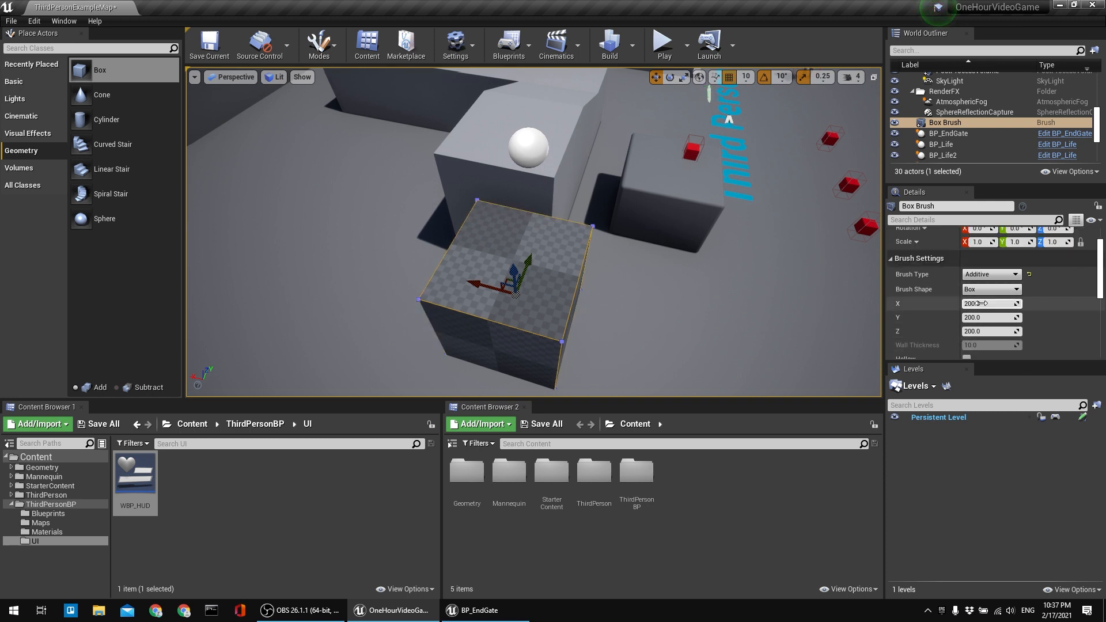
{"action": "left_click", "coordinate": [1017, 304]}
{"action": "type", "text": "20"}
{"action": "key", "text": "Tab"}
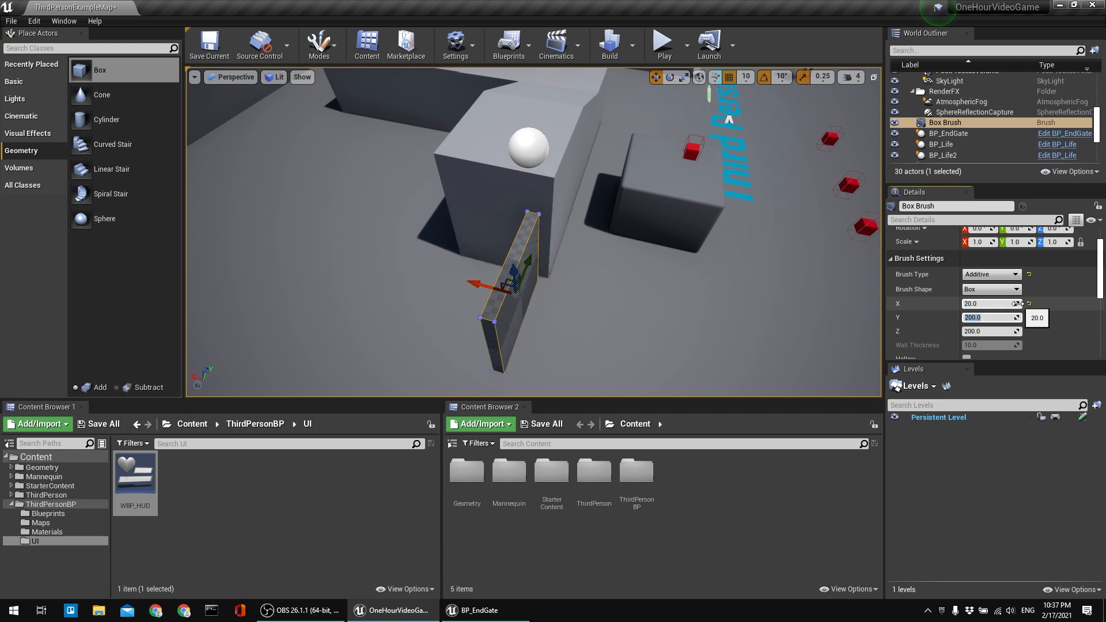
{"action": "type", "text": "50"}
{"action": "key", "text": "Return"}
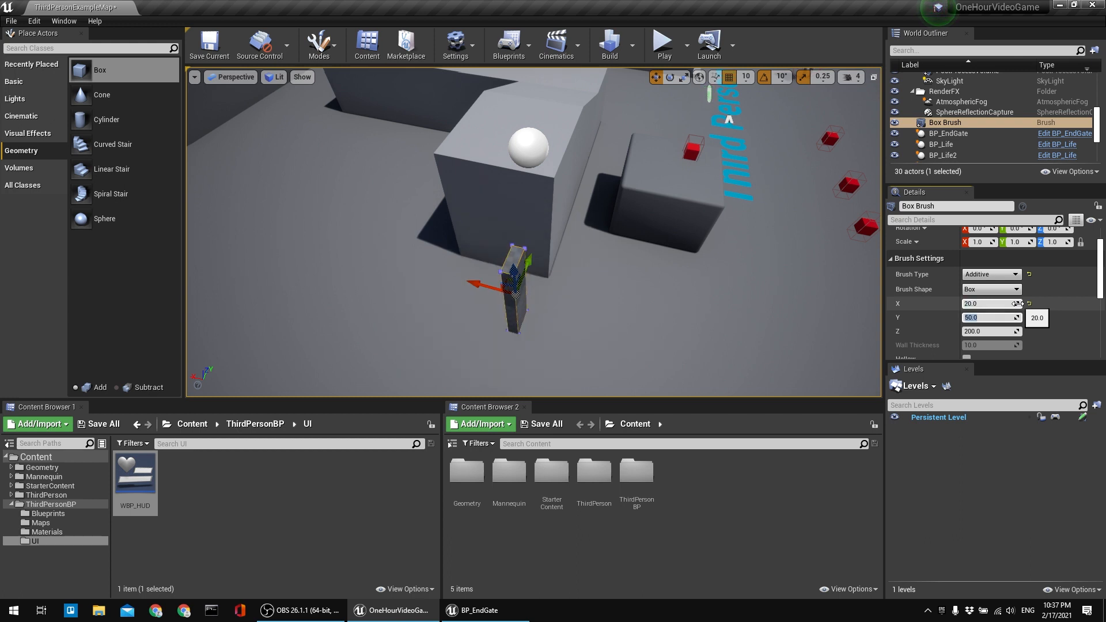
{"action": "right_click_drag", "start_coordinate": [541, 247], "coordinate": [479, 230]}
{"action": "right_click_drag", "start_coordinate": [542, 339], "coordinate": [449, 317]}
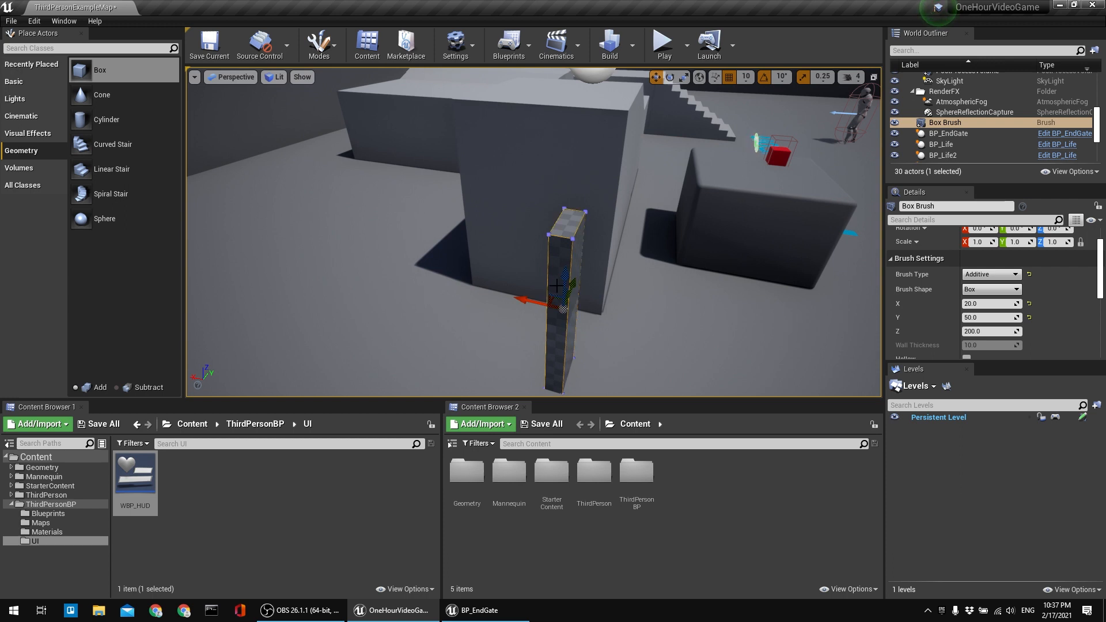
{"action": "left_click", "coordinate": [999, 332]}
{"action": "type", "text": "240"}
{"action": "key", "text": "Return"}
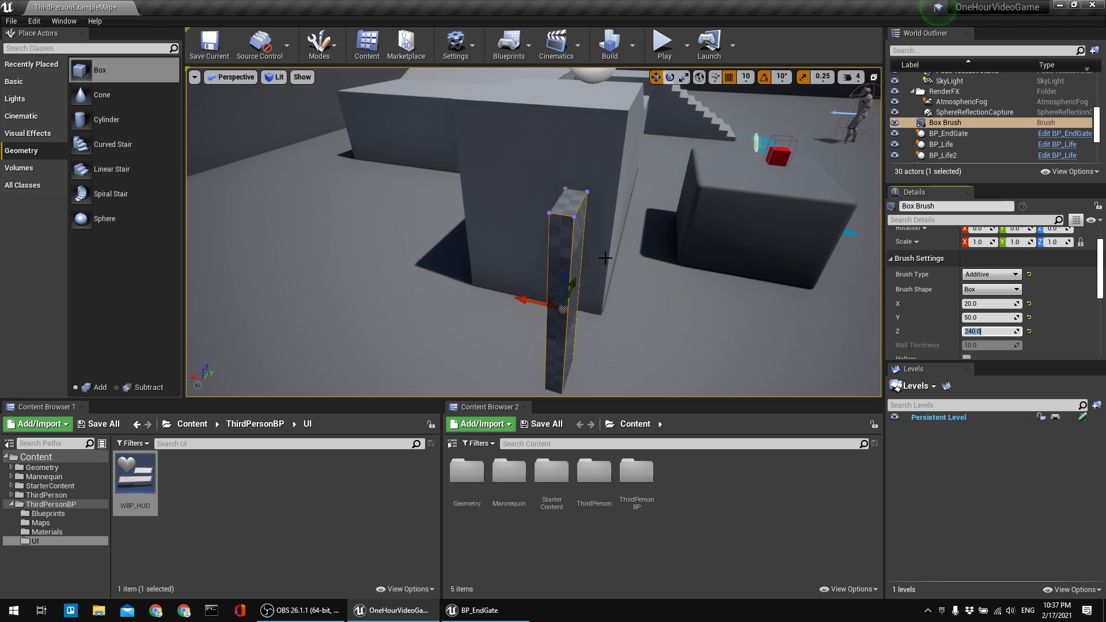
Try raising the pillar brush higher above the floor, and undo the move.
{"action": "left_click_drag", "start_coordinate": [567, 279], "coordinate": [571, 198]}
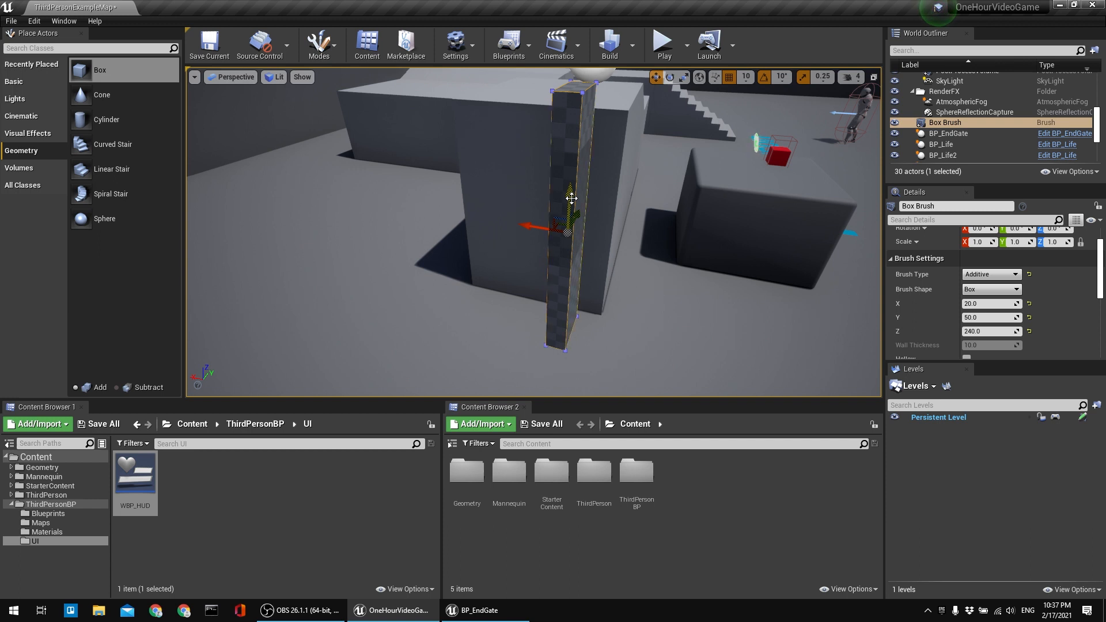
{"action": "key", "text": "ctrl+z"}
{"action": "mouse_move", "coordinate": [571, 198]}
{"action": "right_mouse_down"}
{"action": "mouse_move", "coordinate": [547, 216]}
{"action": "mouse_move", "coordinate": [525, 213]}
{"action": "mouse_move", "coordinate": [588, 233]}
{"action": "right_mouse_up"}
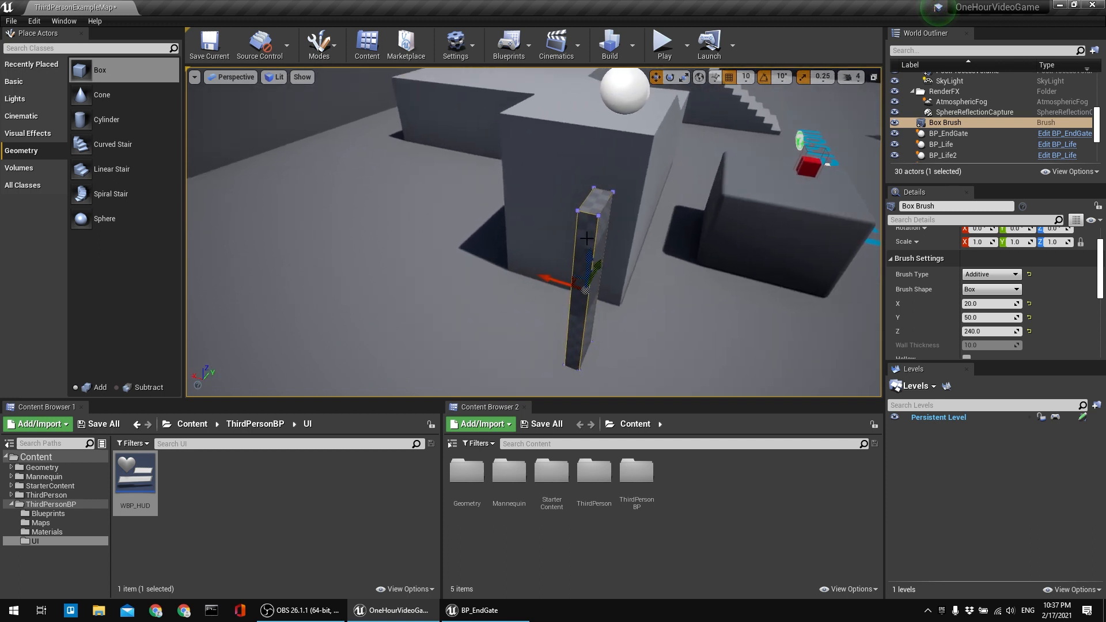
Duplicate the pillar twice along X and rotate the last copy to lie horizontally as a lintel on top.
{"action": "mouse_move", "coordinate": [561, 279]}
{"action": "left_mouse_down", "text": "alt"}
{"action": "mouse_move", "coordinate": [455, 237]}
{"action": "mouse_move", "coordinate": [518, 263]}
{"action": "left_mouse_up", "text": "alt"}
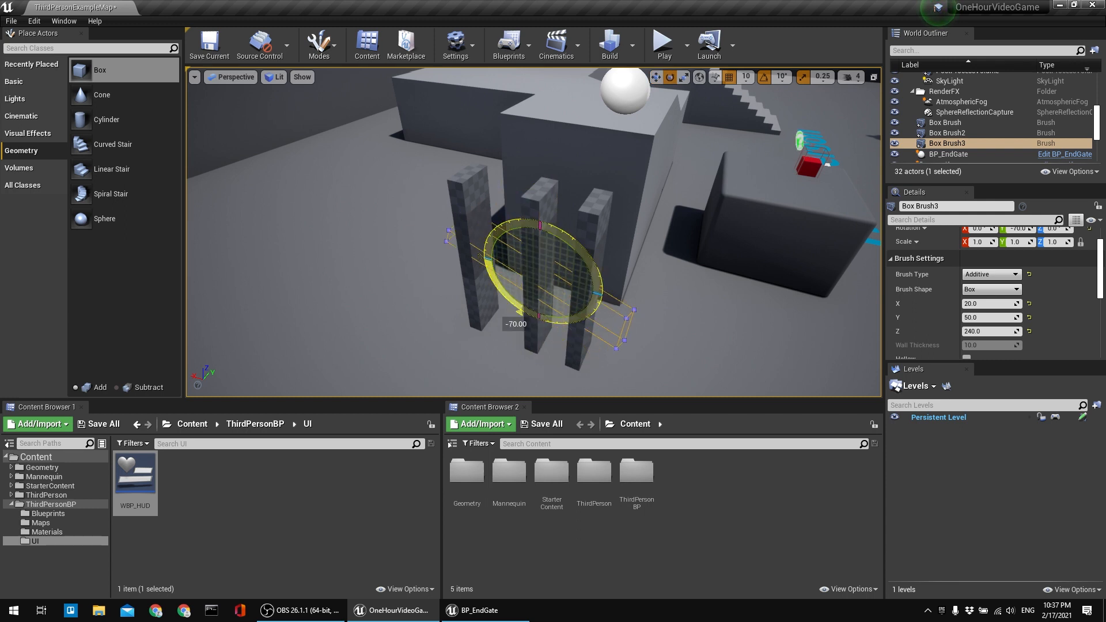
{"action": "mouse_move", "coordinate": [578, 244]}
{"action": "left_mouse_down"}
{"action": "mouse_move", "coordinate": [543, 250]}
{"action": "mouse_move", "coordinate": [529, 131]}
{"action": "left_mouse_up"}
{"action": "mouse_move", "coordinate": [570, 180]}
{"action": "right_mouse_down"}
{"action": "mouse_move", "coordinate": [628, 176]}
{"action": "mouse_move", "coordinate": [625, 138]}
{"action": "right_mouse_up"}
{"action": "key", "text": "s"}
{"action": "left_click_drag", "start_coordinate": [562, 272], "coordinate": [521, 274]}
Move the second pillar outward along X so it stands under the far end of the lintel.
{"action": "left_click", "coordinate": [520, 315]}
{"action": "left_click_drag", "start_coordinate": [488, 334], "coordinate": [442, 336]}
{"action": "key", "text": "d"}
{"action": "mouse_move", "coordinate": [442, 337]}
{"action": "right_mouse_down"}
{"action": "mouse_move", "coordinate": [352, 294]}
{"action": "mouse_move", "coordinate": [409, 308]}
{"action": "mouse_move", "coordinate": [430, 300]}
{"action": "right_mouse_up"}
{"action": "key", "text": "a"}
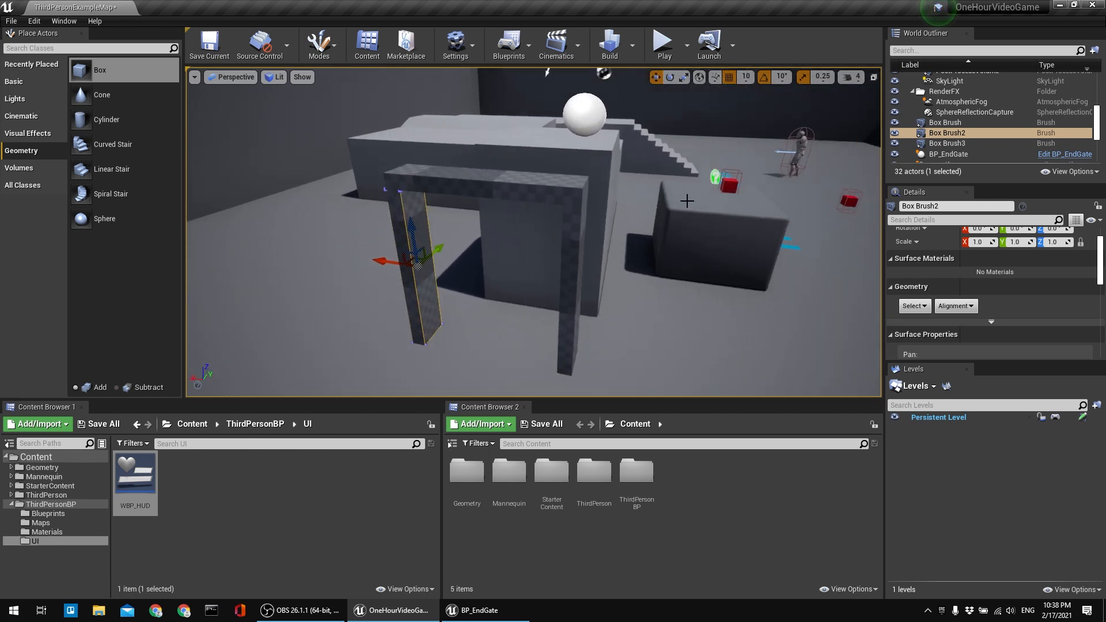
Select the horizontal lintel brush and set its Z size to 180.
{"action": "left_click", "coordinate": [488, 179]}
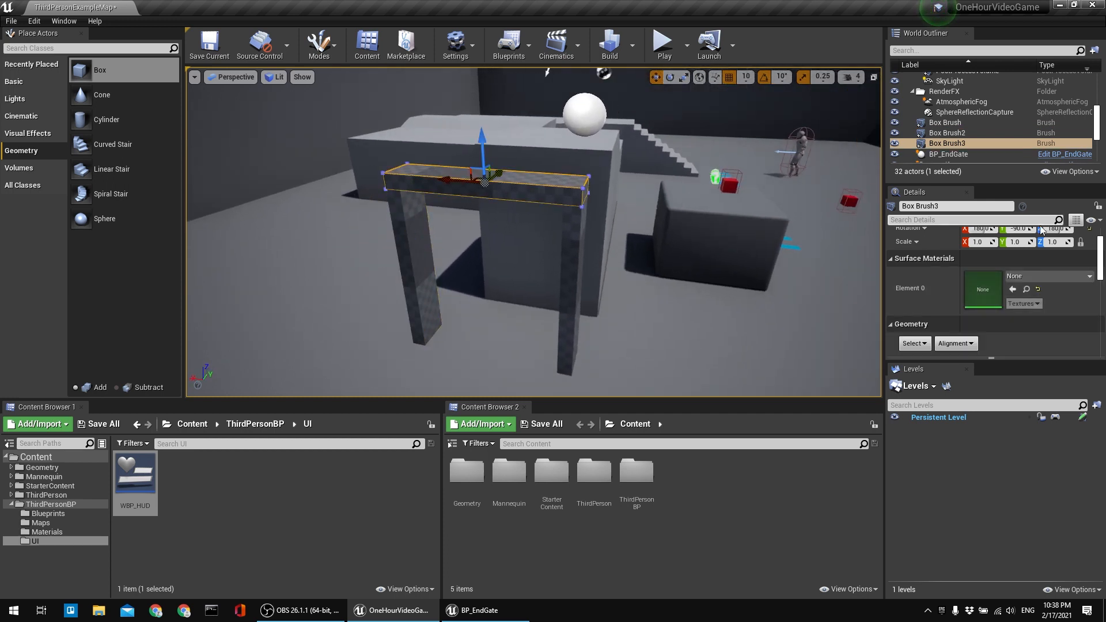
{"action": "scroll", "coordinate": [1014, 309], "scroll_direction": "down", "scroll_amount": 5}
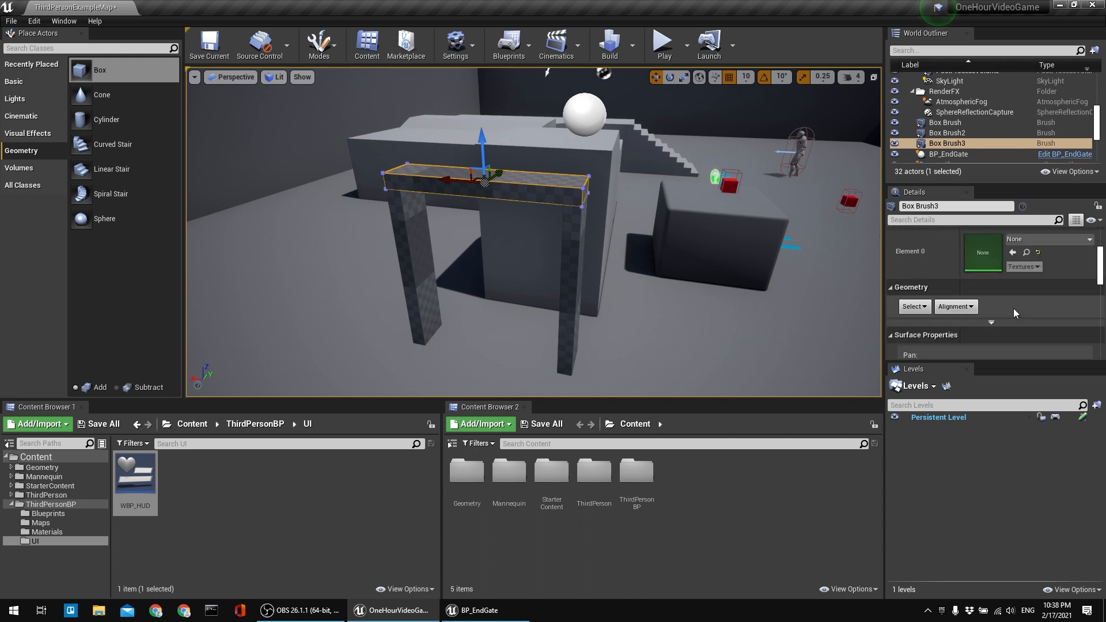
{"action": "scroll", "coordinate": [1010, 311], "scroll_direction": "up", "scroll_amount": 3}
{"action": "scroll", "coordinate": [1010, 312], "scroll_direction": "down", "scroll_amount": 2}
{"action": "left_click_drag", "start_coordinate": [995, 361], "coordinate": [996, 491]}
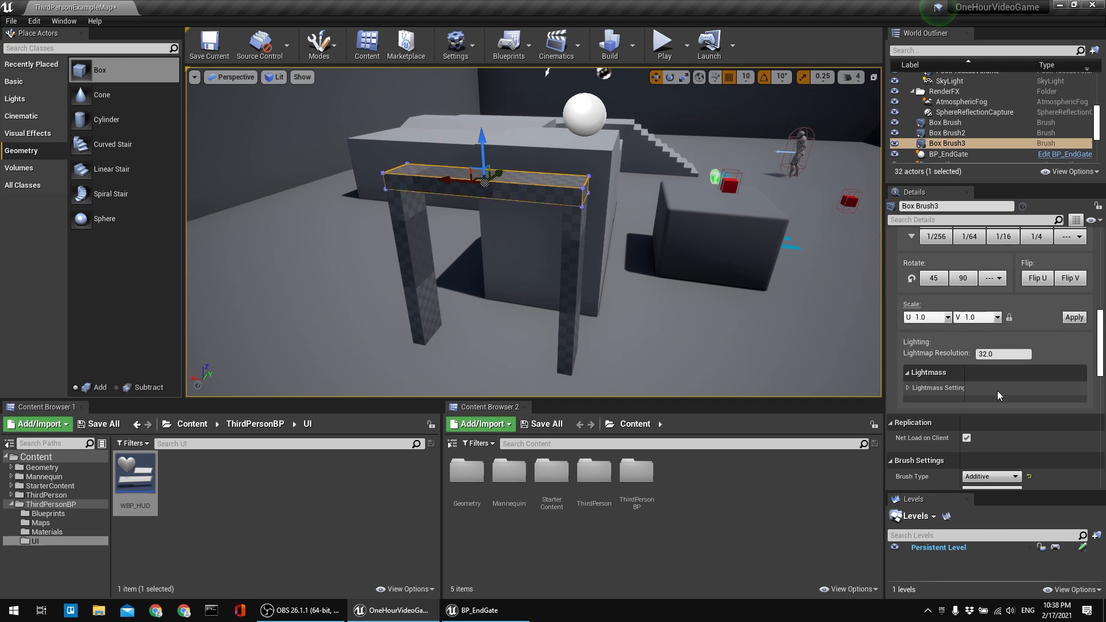
{"action": "scroll", "coordinate": [998, 389], "scroll_direction": "up", "scroll_amount": 1}
{"action": "left_click", "coordinate": [572, 247]}
{"action": "left_click", "coordinate": [553, 199]}
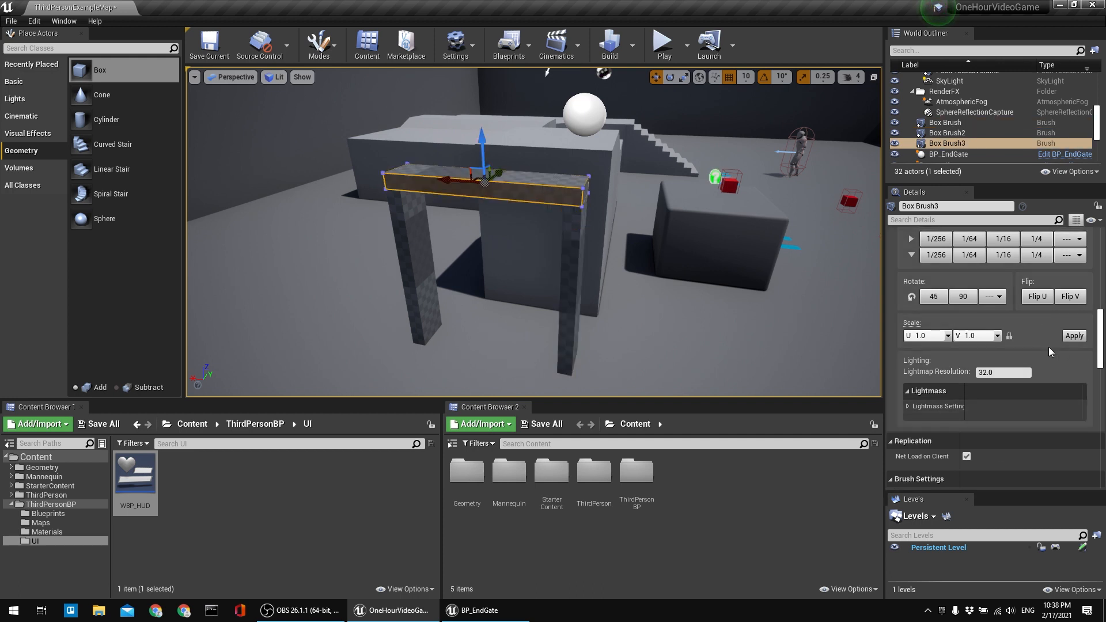
{"action": "scroll", "coordinate": [1052, 347], "scroll_direction": "up", "scroll_amount": 4}
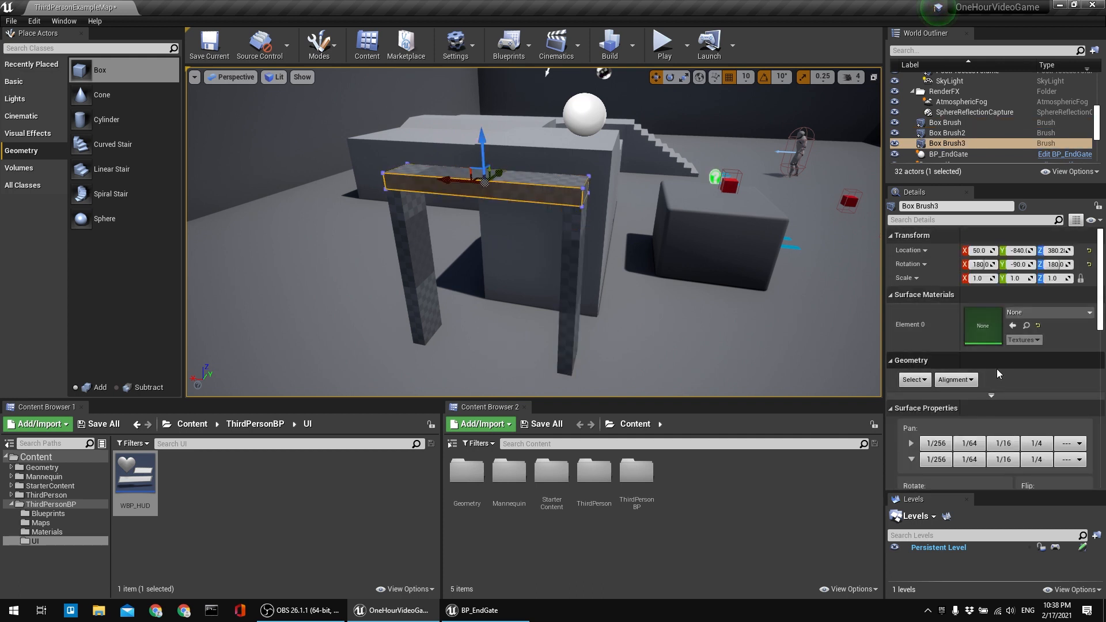
{"action": "scroll", "coordinate": [997, 369], "scroll_direction": "down", "scroll_amount": 6}
{"action": "left_click", "coordinate": [996, 353]}
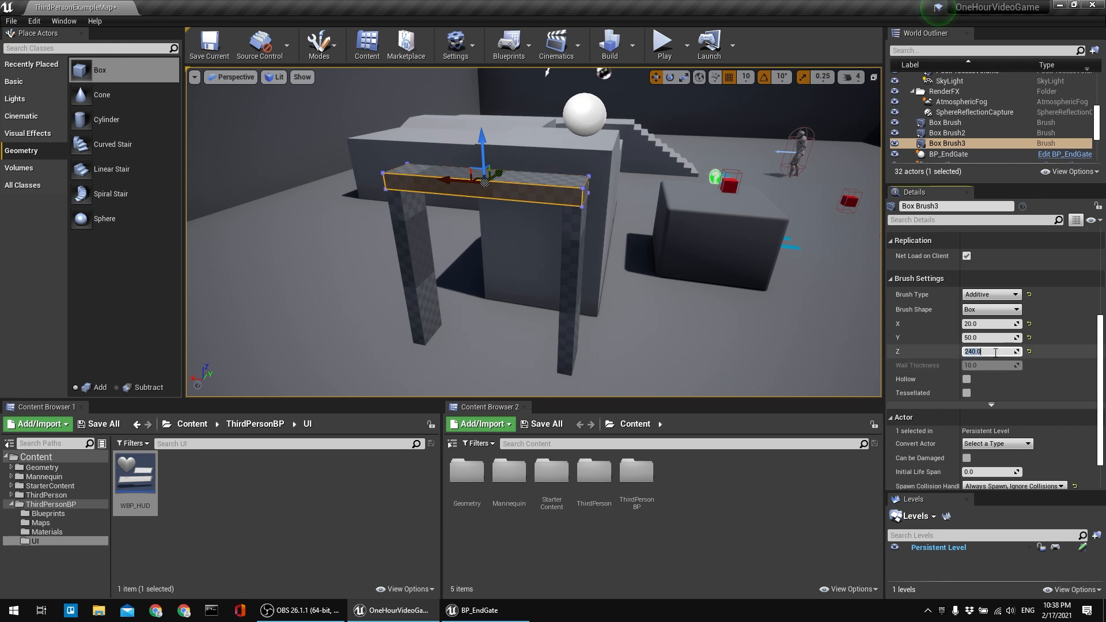
{"action": "type", "text": "180"}
{"action": "key", "text": "Return"}
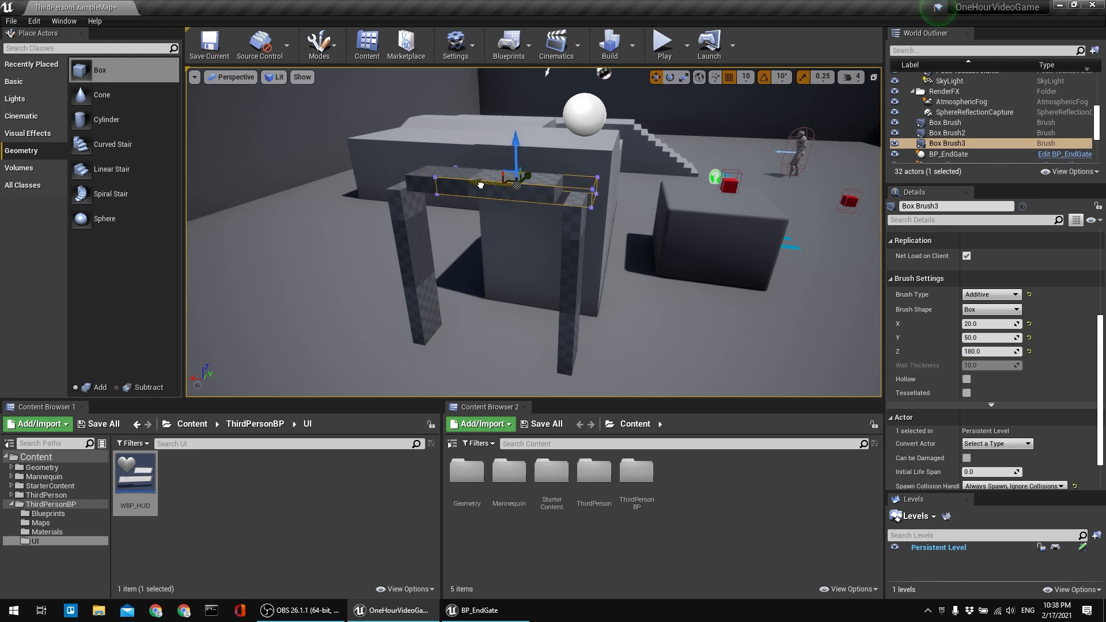
Move the second pillar inward under the free end of the shortened lintel, and save the level.
{"action": "left_click", "coordinate": [404, 228]}
{"action": "left_click_drag", "start_coordinate": [384, 258], "coordinate": [427, 264]}
{"action": "right_click_drag", "start_coordinate": [427, 264], "coordinate": [422, 312]}
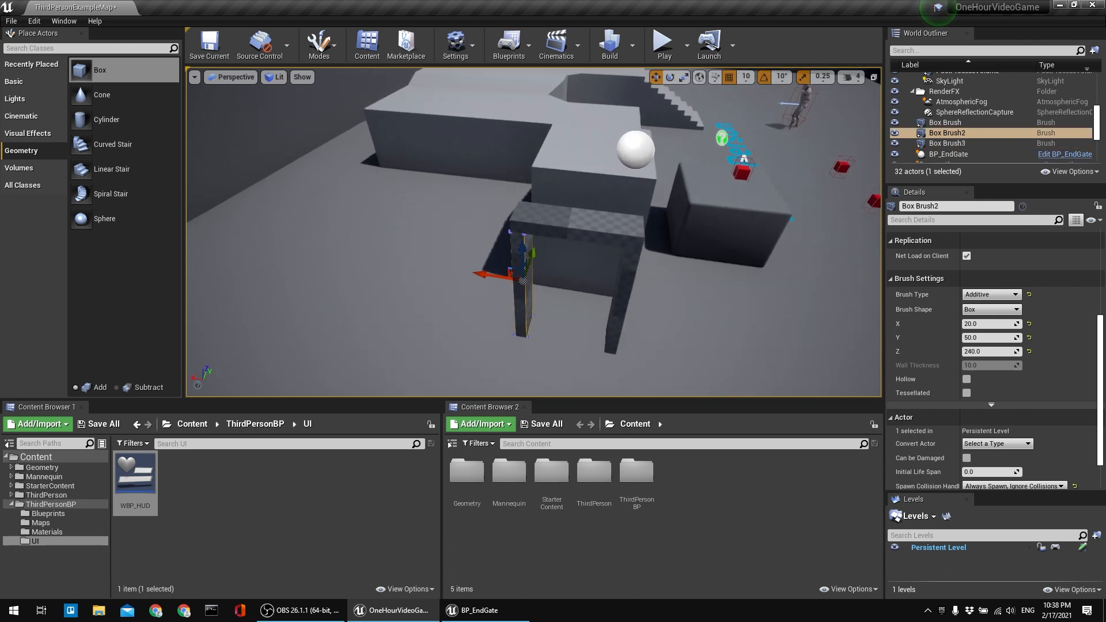
{"action": "right_click_drag", "start_coordinate": [651, 156], "coordinate": [642, 158]}
{"action": "key", "text": "Escape"}
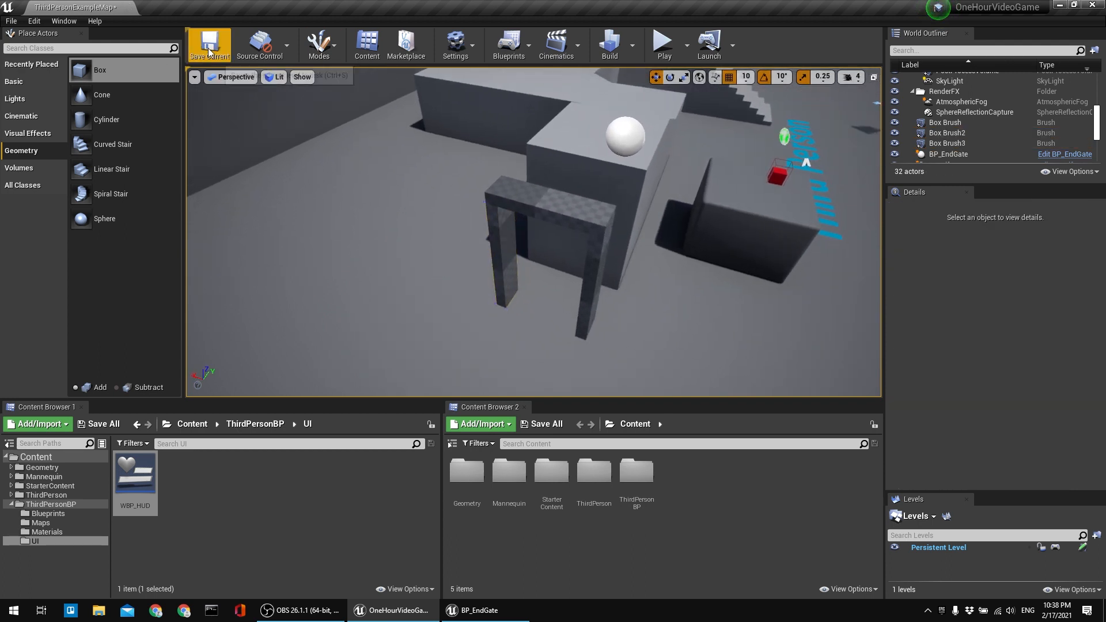
{"action": "left_click", "coordinate": [12, 23]}
{"action": "left_click", "coordinate": [37, 121]}
Select all three gate brushes together and examine their material, geometry, brush and actor properties.
{"action": "right_click_drag", "start_coordinate": [378, 118], "coordinate": [424, 153]}
{"action": "left_click", "coordinate": [469, 218]}
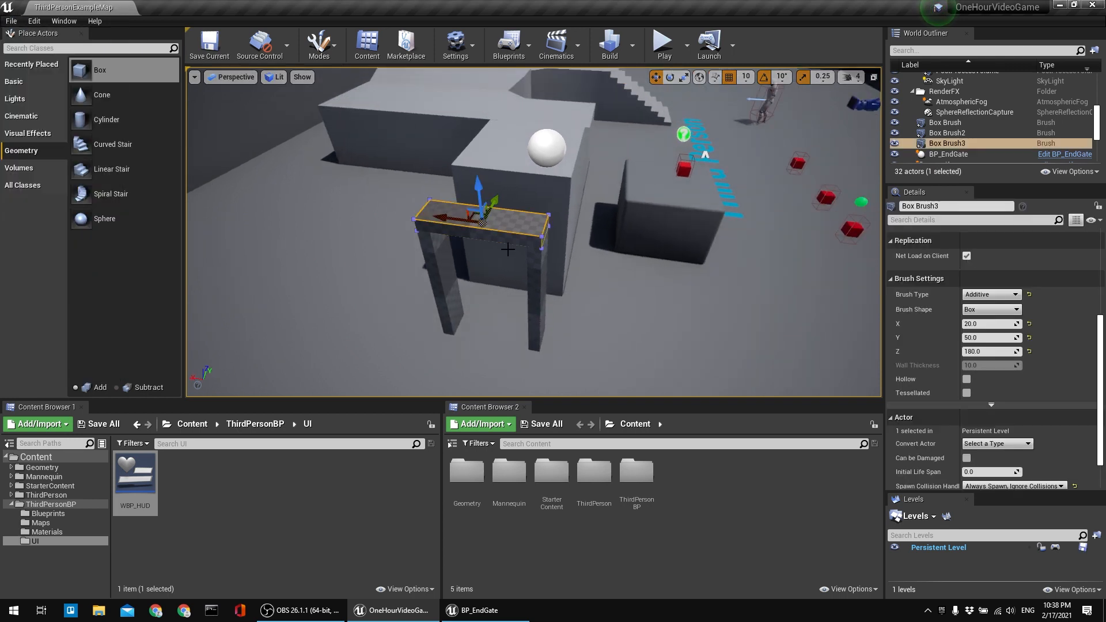
{"action": "left_click", "coordinate": [540, 273], "text": "ctrl"}
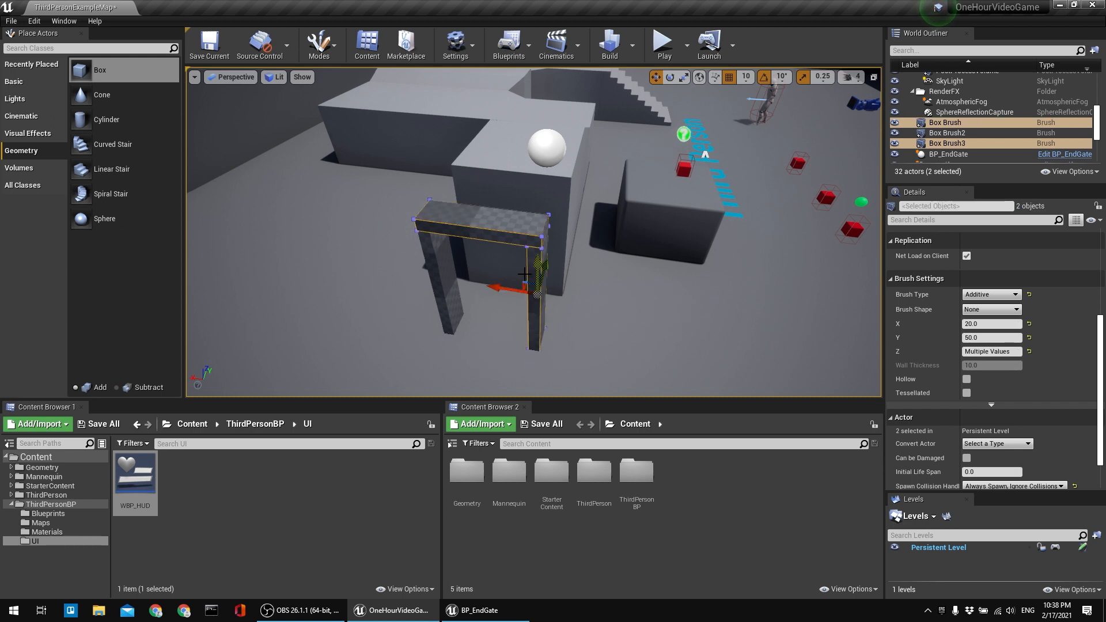
{"action": "left_click", "coordinate": [439, 275], "text": "ctrl"}
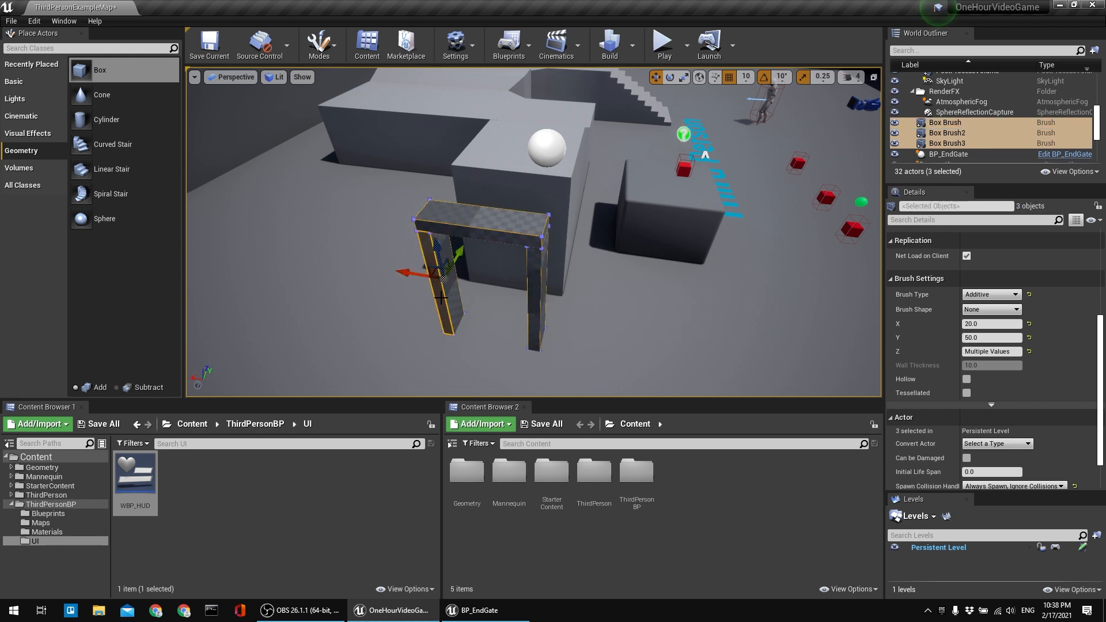
{"action": "scroll", "coordinate": [957, 324], "scroll_direction": "down", "scroll_amount": 2}
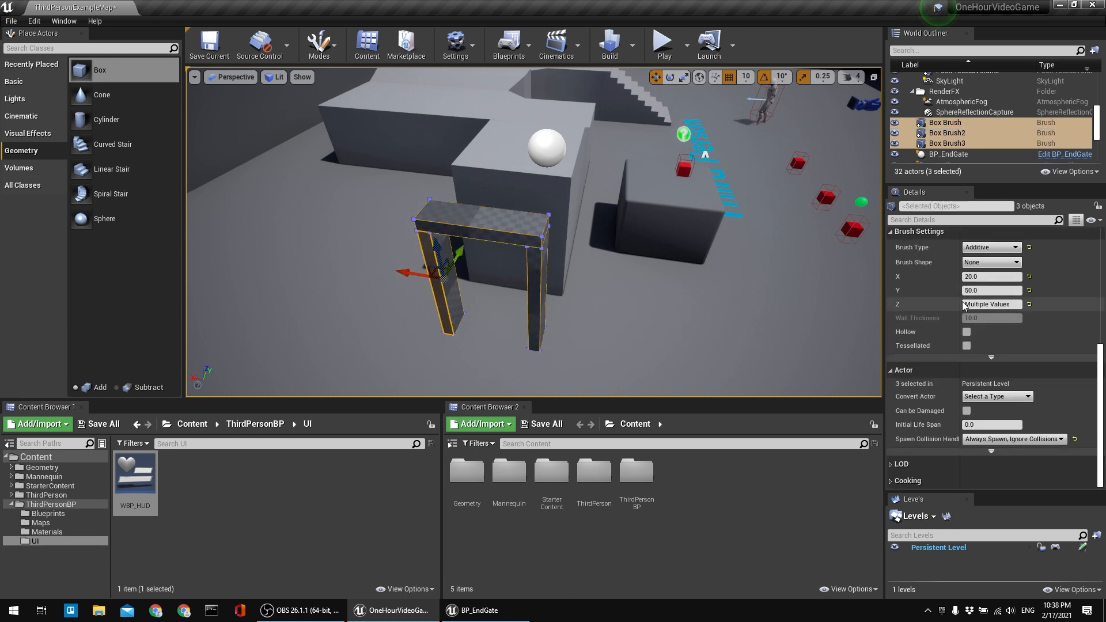
{"action": "scroll", "coordinate": [962, 303], "scroll_direction": "up", "scroll_amount": 20}
{"action": "scroll", "coordinate": [964, 302], "scroll_direction": "down", "scroll_amount": 7}
{"action": "scroll", "coordinate": [965, 301], "scroll_direction": "down", "scroll_amount": 6}
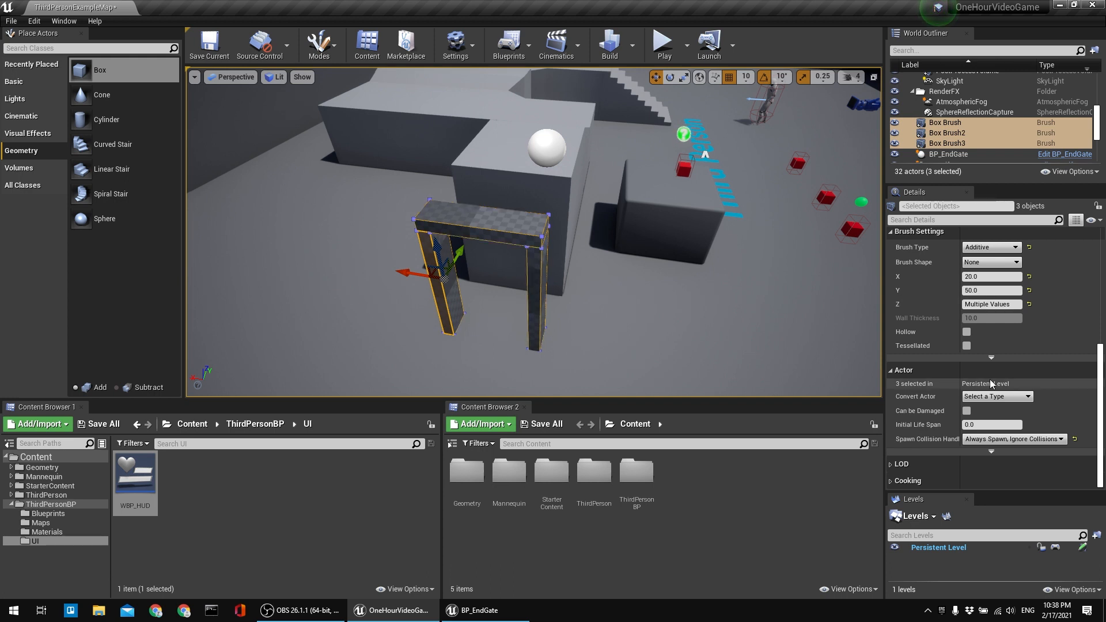
{"action": "scroll", "coordinate": [990, 378], "scroll_direction": "up", "scroll_amount": 11}
{"action": "scroll", "coordinate": [991, 380], "scroll_direction": "up", "scroll_amount": 5}
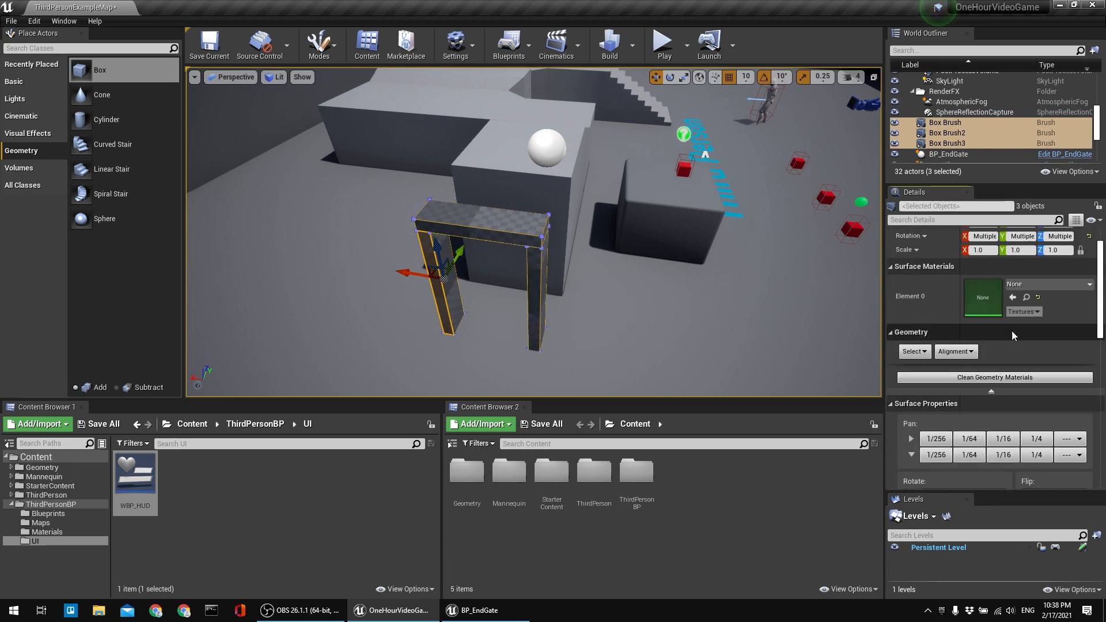
{"action": "scroll", "coordinate": [1008, 333], "scroll_direction": "down", "scroll_amount": 10}
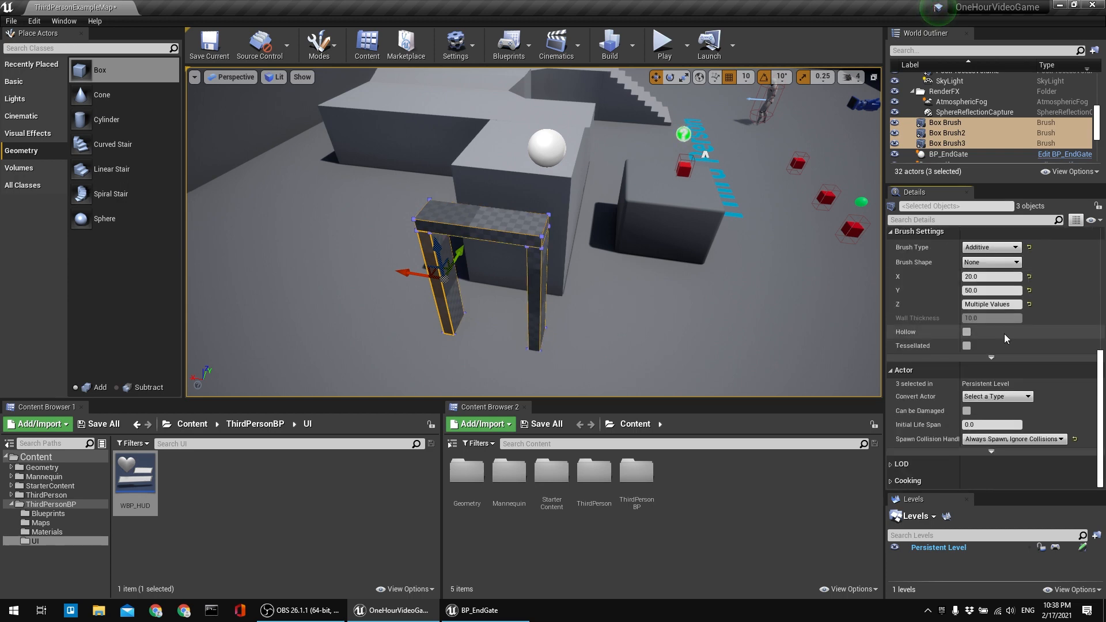
{"action": "scroll", "coordinate": [1004, 336], "scroll_direction": "up", "scroll_amount": 8}
{"action": "scroll", "coordinate": [1001, 338], "scroll_direction": "up", "scroll_amount": 3}
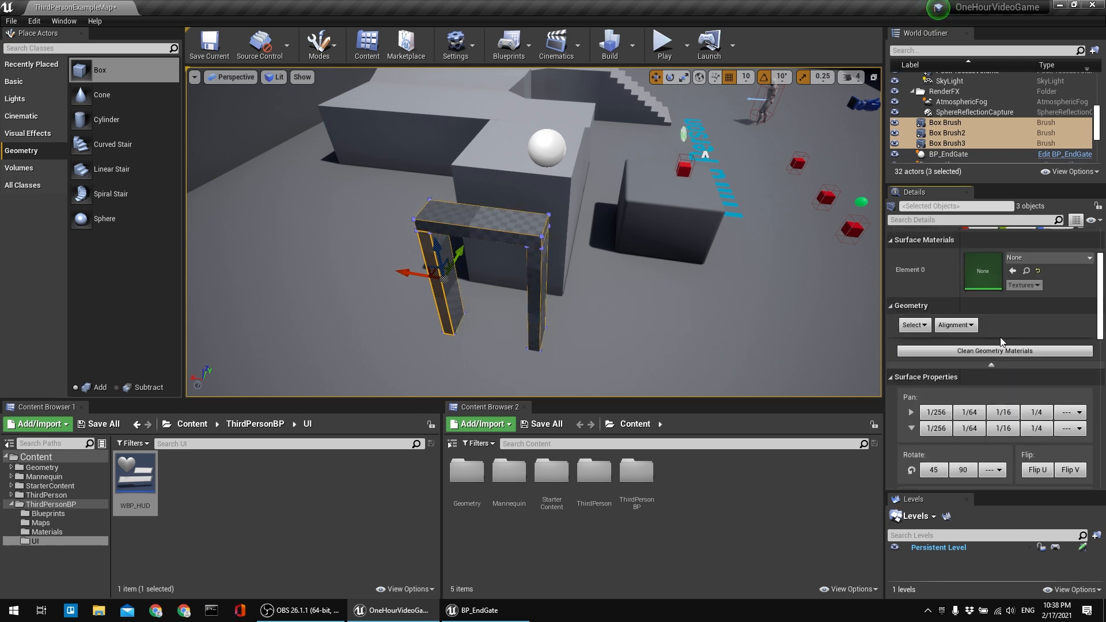
Reselect the three gate brushes and look through the surface alignment and selection options for their geometry.
{"action": "left_click", "coordinate": [535, 305]}
{"action": "left_click", "coordinate": [496, 226], "text": "ctrl"}
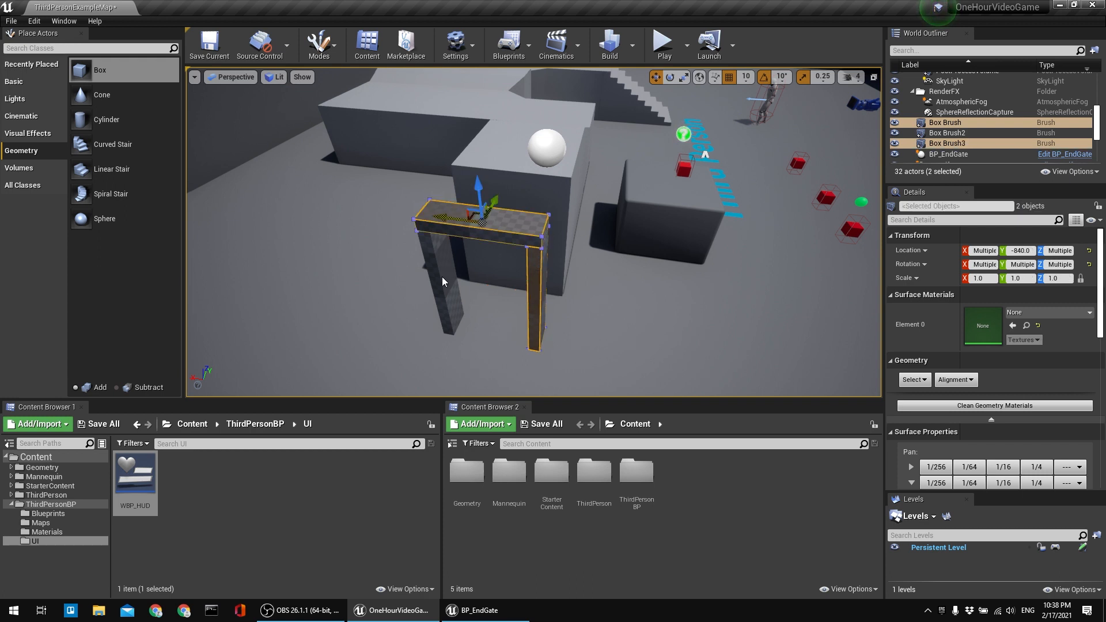
{"action": "left_click", "coordinate": [442, 282], "text": "ctrl"}
{"action": "left_click", "coordinate": [968, 380]}
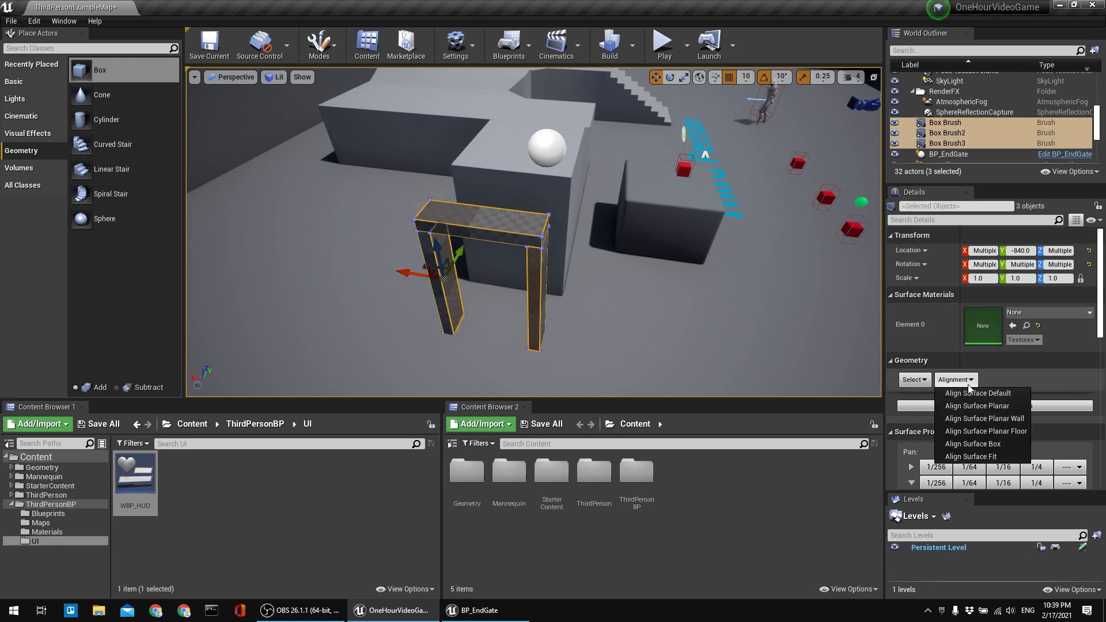
{"action": "left_click", "coordinate": [916, 381]}
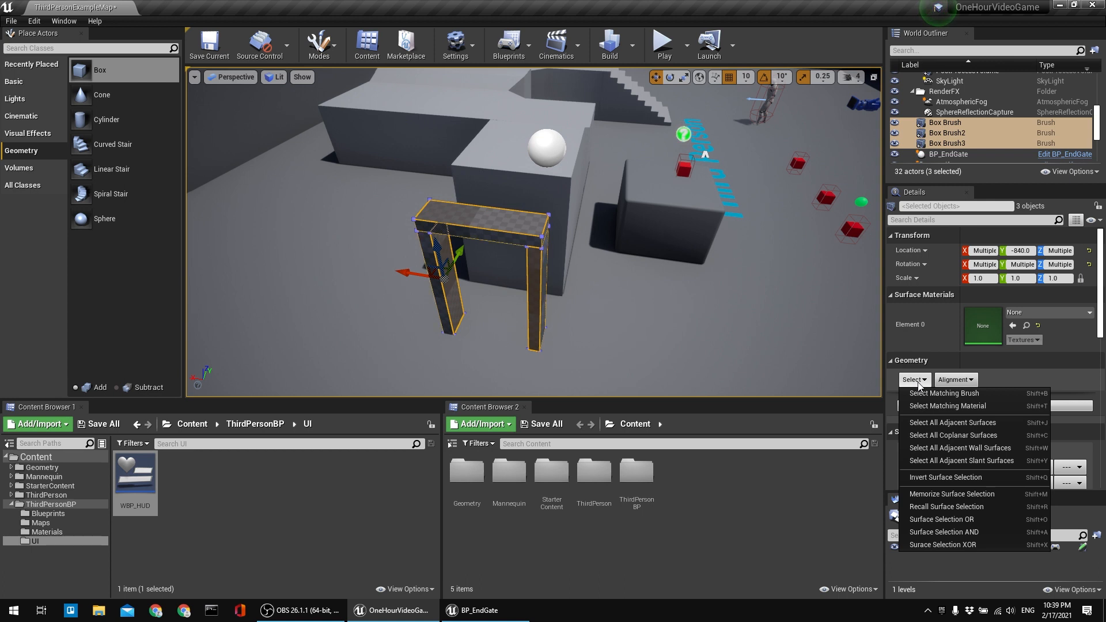
Start creating a static mesh from the three selected box brushes that form the gate.
{"action": "left_click", "coordinate": [917, 380]}
{"action": "scroll", "coordinate": [935, 369], "scroll_direction": "down", "scroll_amount": 6}
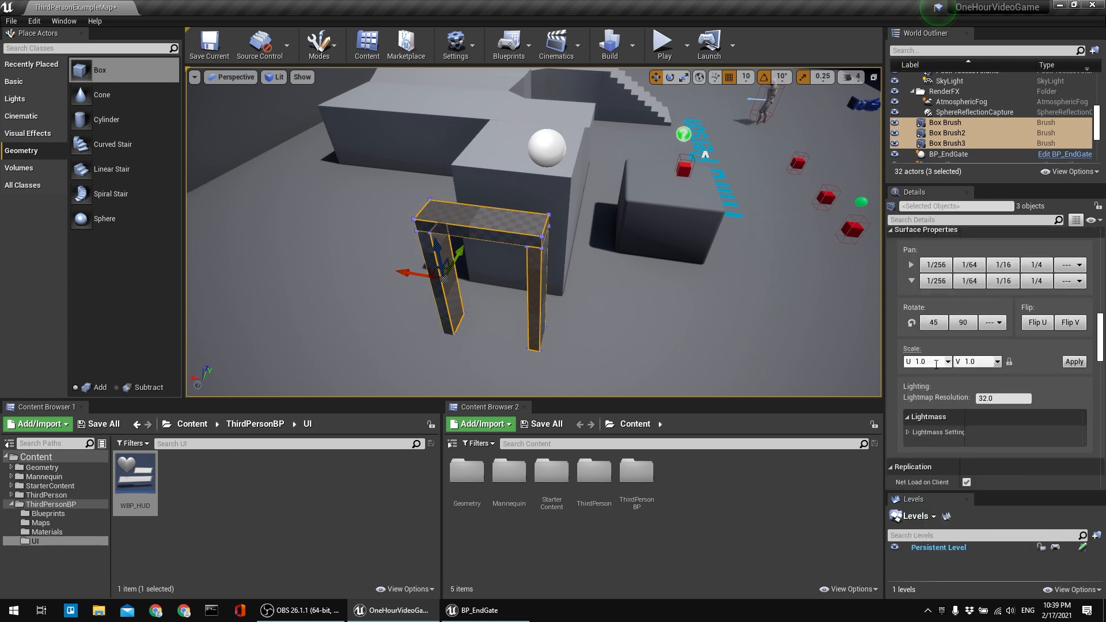
{"action": "scroll", "coordinate": [936, 368], "scroll_direction": "up", "scroll_amount": 6}
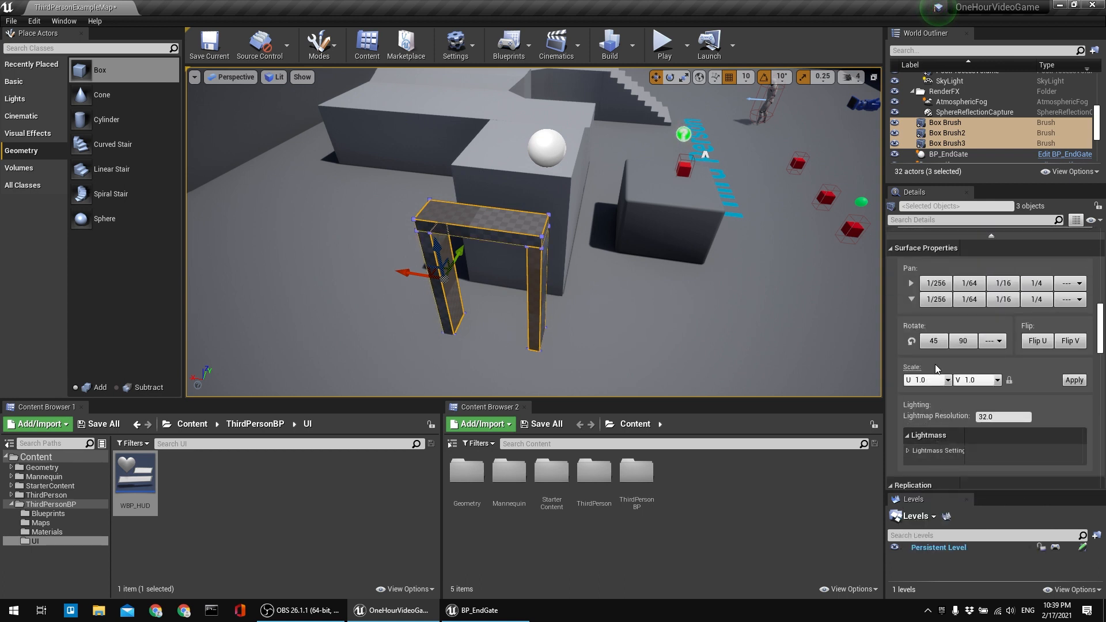
{"action": "scroll", "coordinate": [935, 364], "scroll_direction": "down", "scroll_amount": 6}
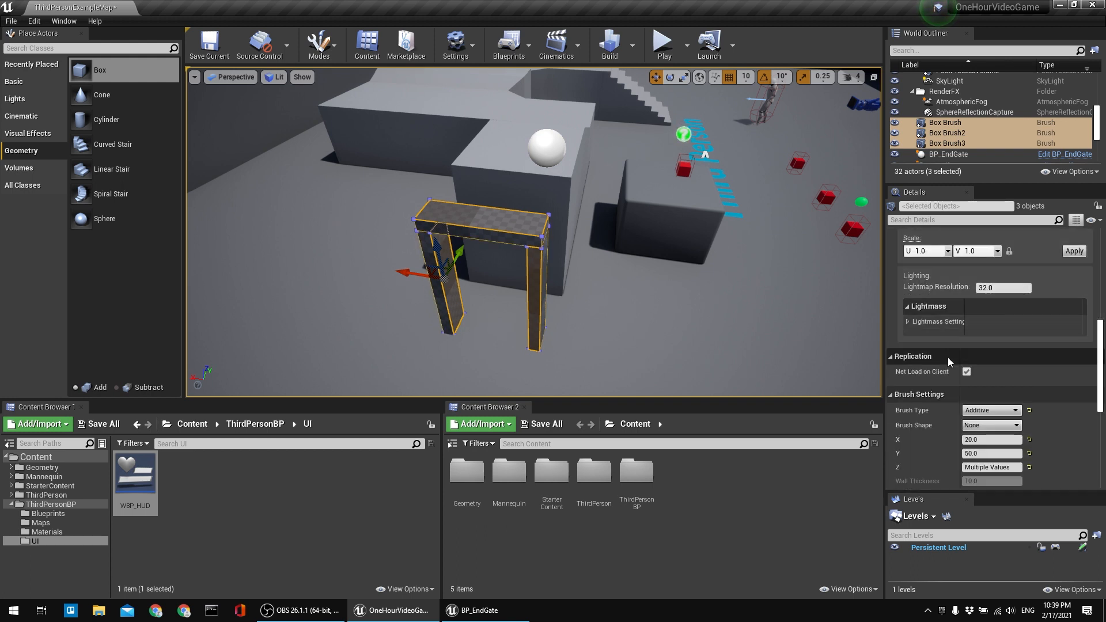
{"action": "scroll", "coordinate": [949, 357], "scroll_direction": "down", "scroll_amount": 5}
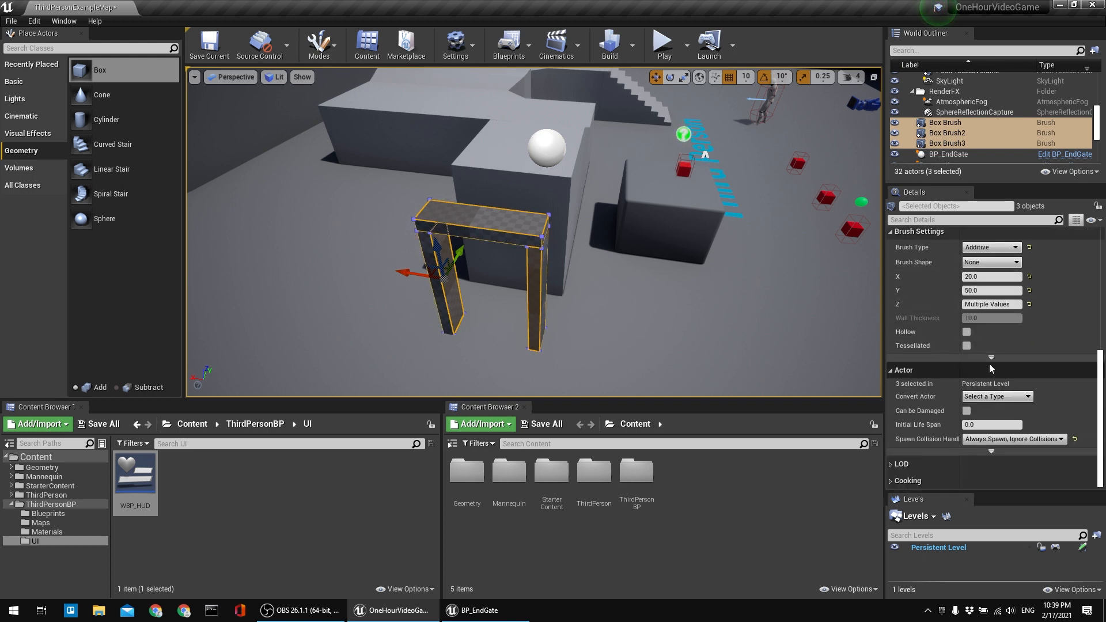
{"action": "left_click", "coordinate": [992, 357]}
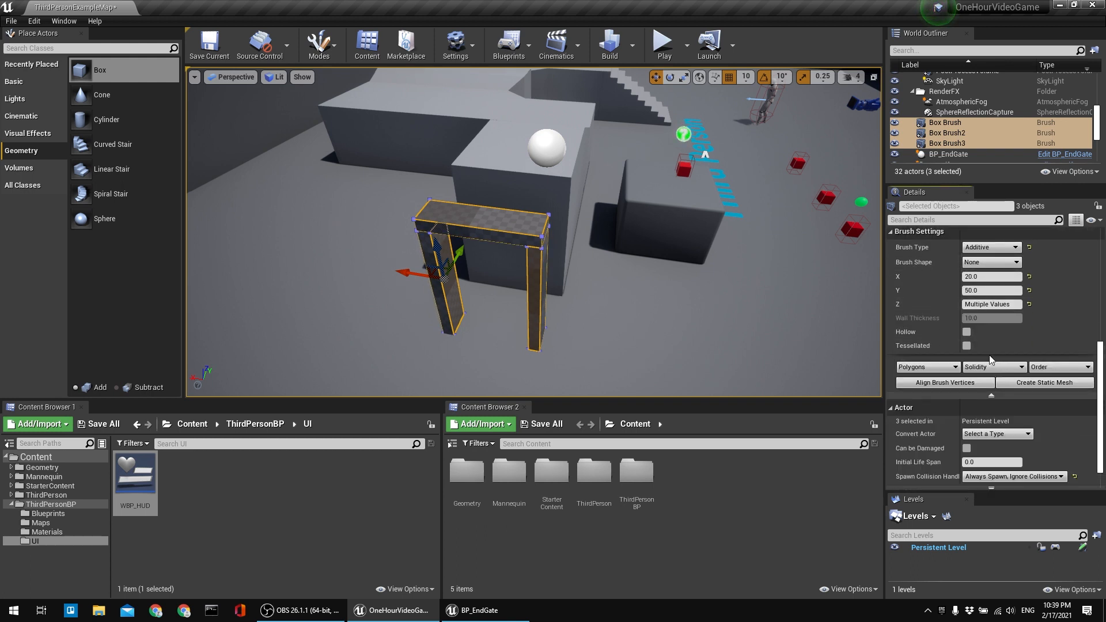
{"action": "left_click", "coordinate": [1017, 384]}
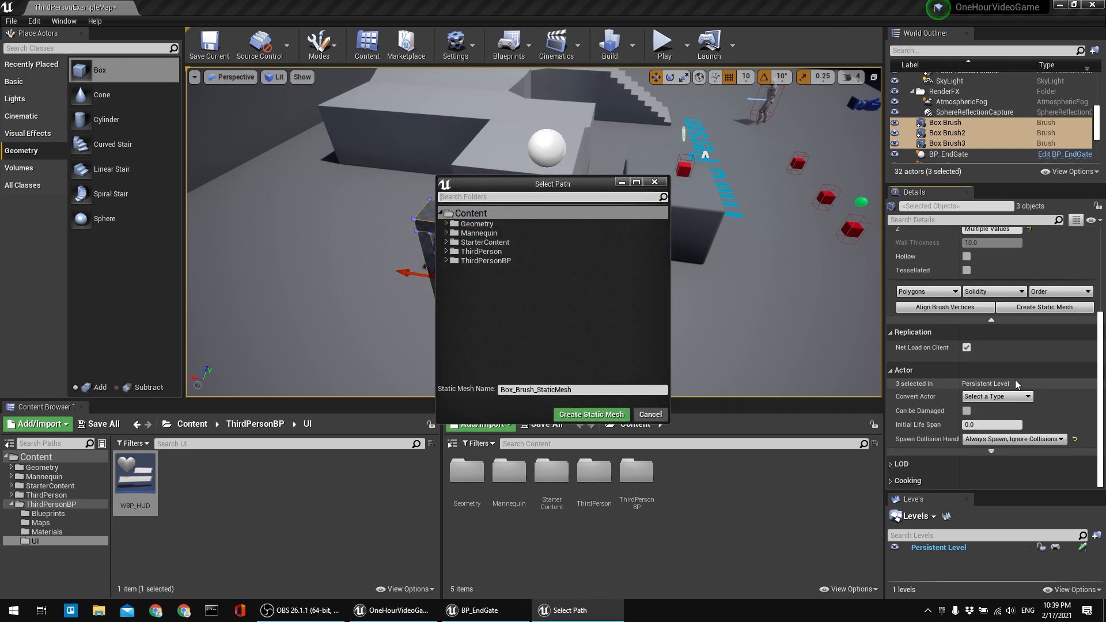
Create a folder named StaticMeshes inside ThirdPersonBP as the save location for the mesh.
{"action": "left_click", "coordinate": [493, 262]}
{"action": "double_click", "coordinate": [490, 261]}
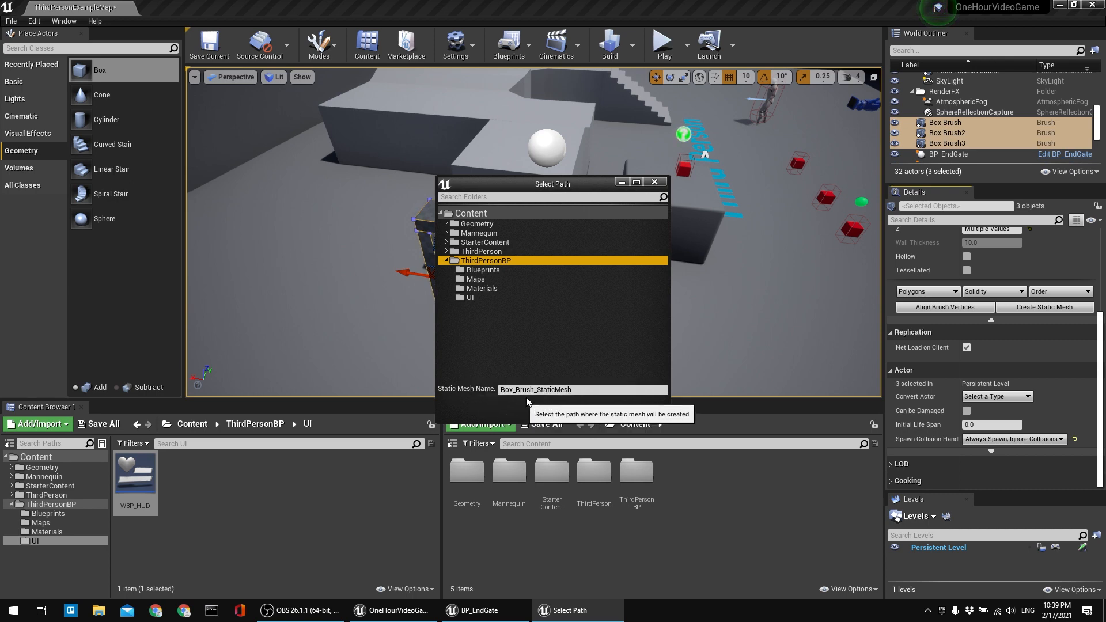
{"action": "right_click", "coordinate": [500, 340]}
{"action": "left_click", "coordinate": [513, 346]}
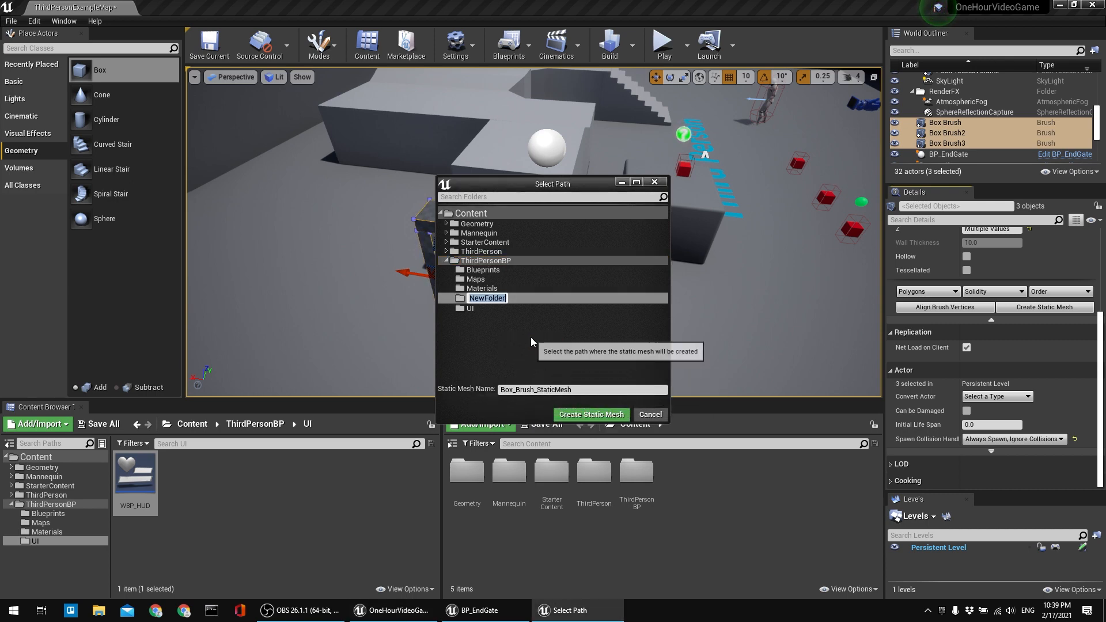
{"action": "type", "text": "St"}
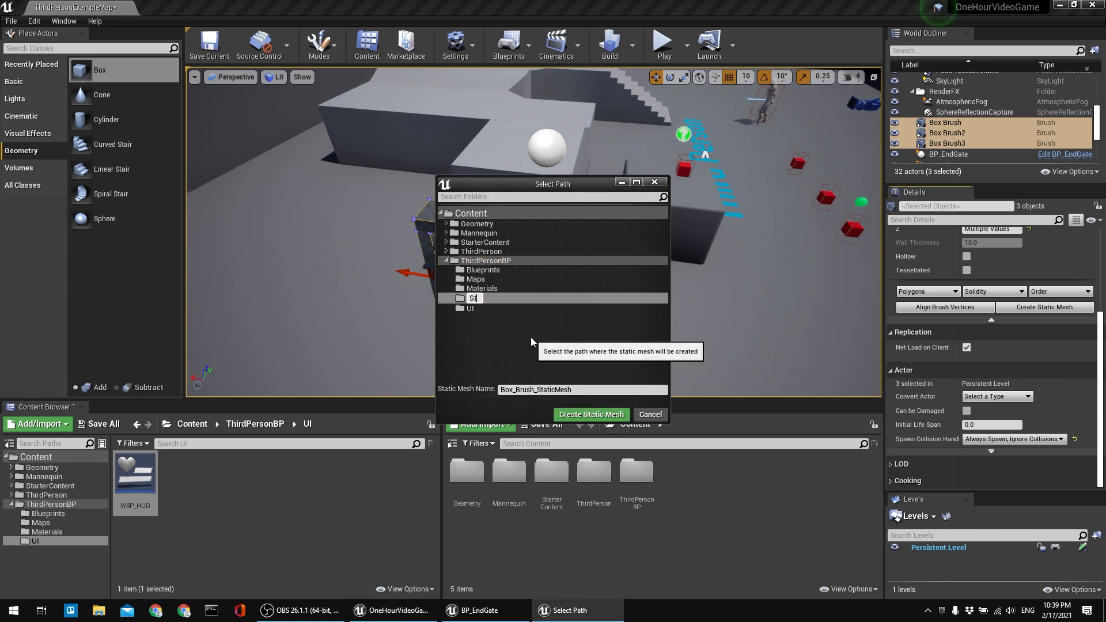
{"action": "type", "text": "aticMeshes"}
{"action": "key", "text": "Return"}
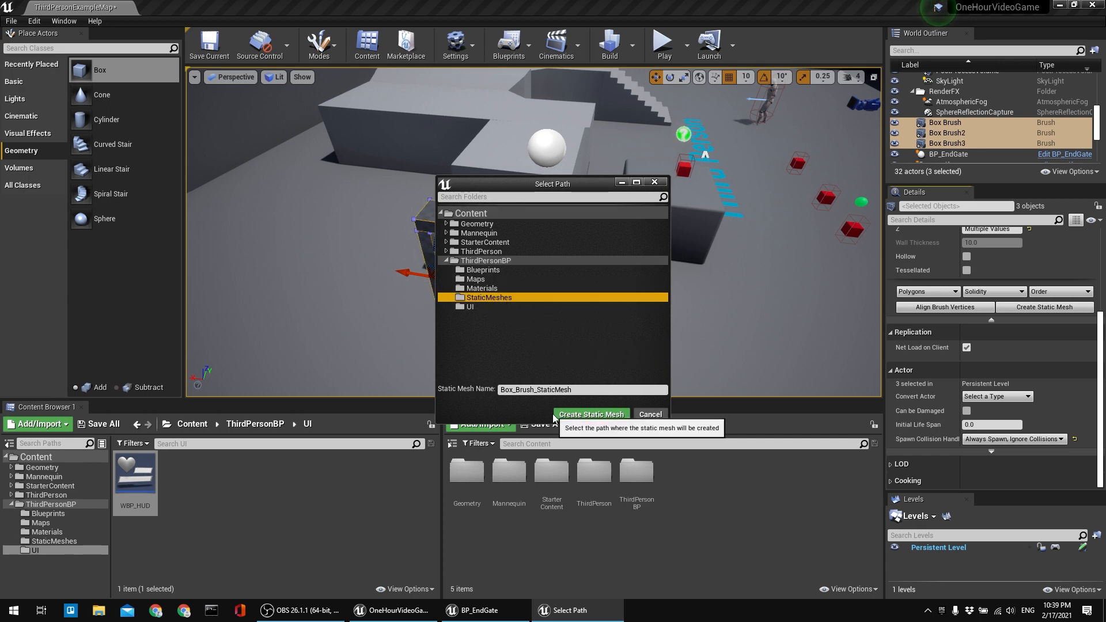
Name the static mesh SM_Gate and create it in the StaticMeshes folder.
{"action": "left_click", "coordinate": [577, 390]}
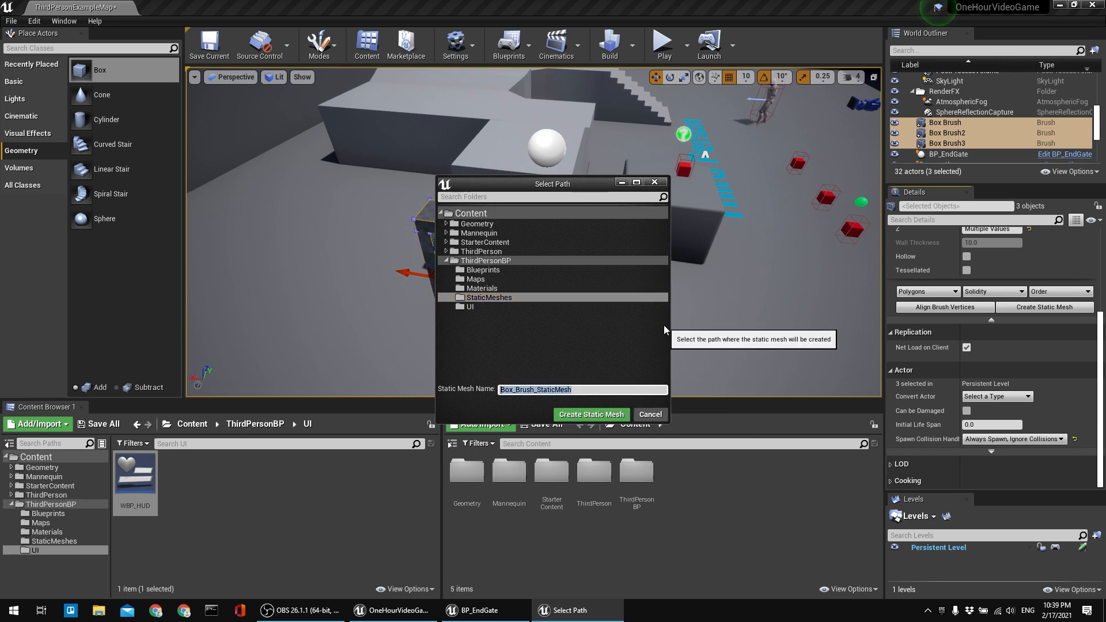
{"action": "type", "text": "SM_Gate"}
{"action": "left_click", "coordinate": [594, 417]}
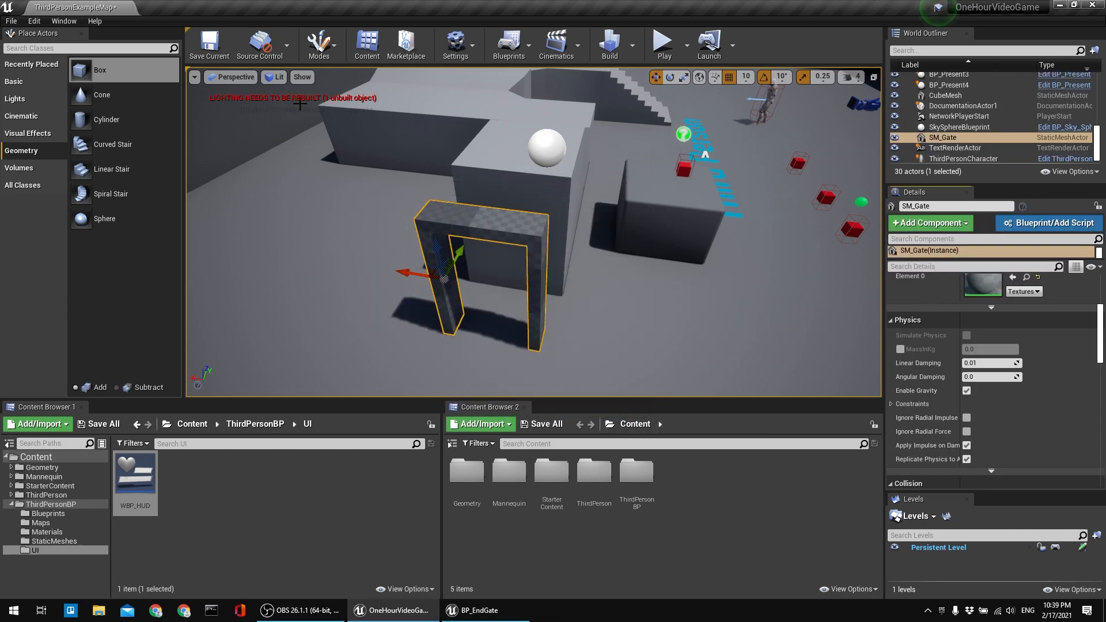
Delete the SM_Gate actor from the level and select the white-sphere BP_EndGate actor.
{"action": "right_click_drag", "start_coordinate": [534, 233], "coordinate": [422, 242]}
{"action": "key", "text": "d"}
{"action": "key", "text": "w"}
{"action": "key", "text": "s"}
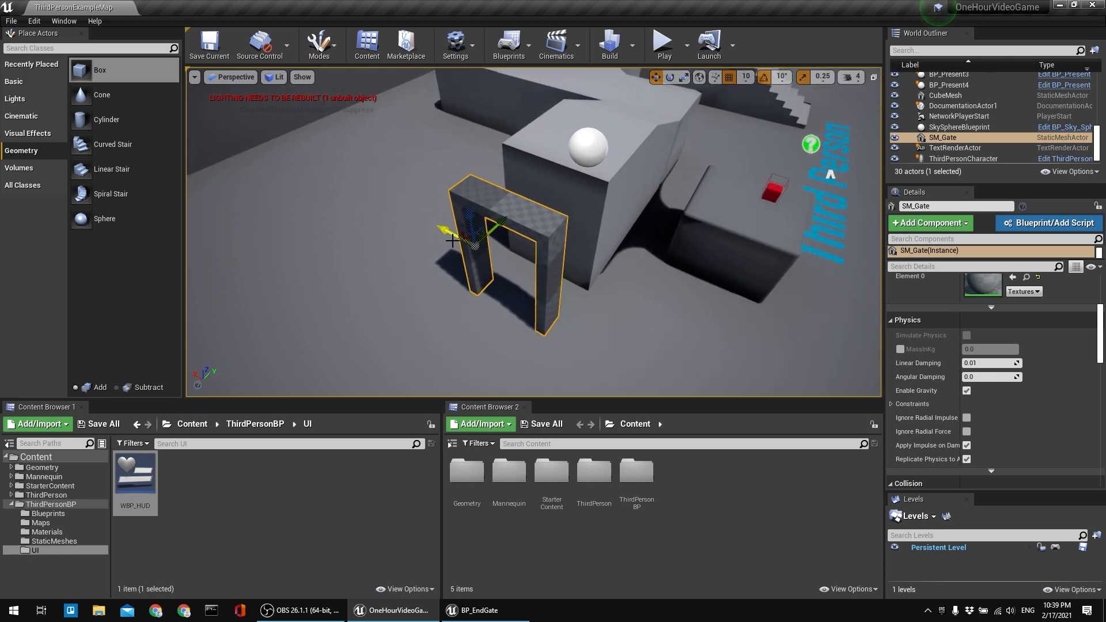
{"action": "key", "text": "Delete"}
{"action": "left_click", "coordinate": [569, 139]}
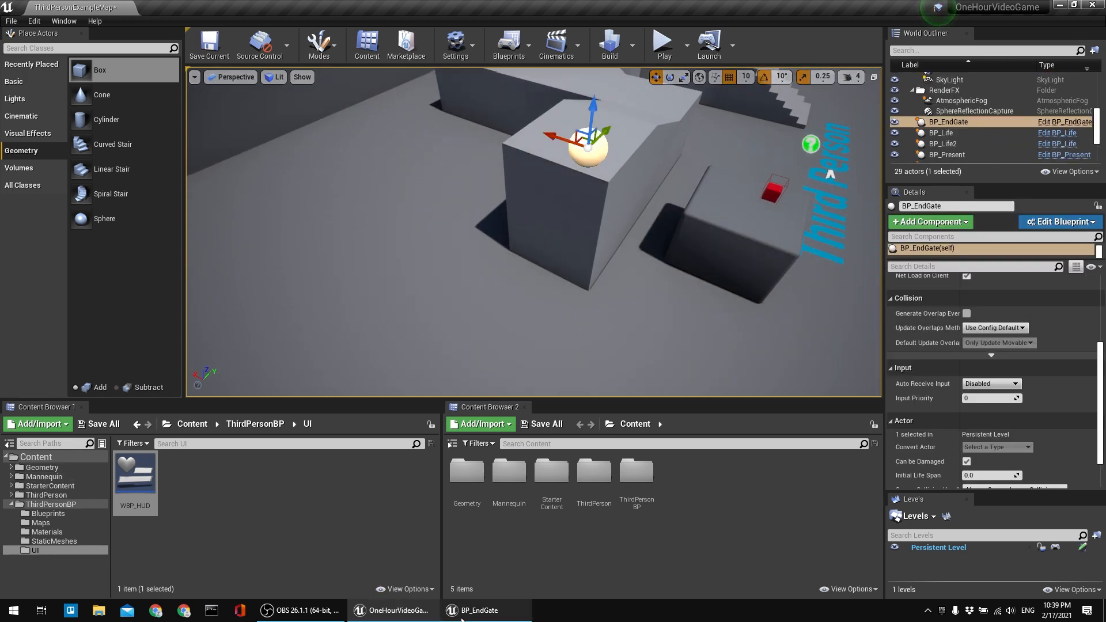
Switch to the BP_EndGate blueprint, add a Static Mesh component and save the blueprint.
{"action": "left_click", "coordinate": [480, 610]}
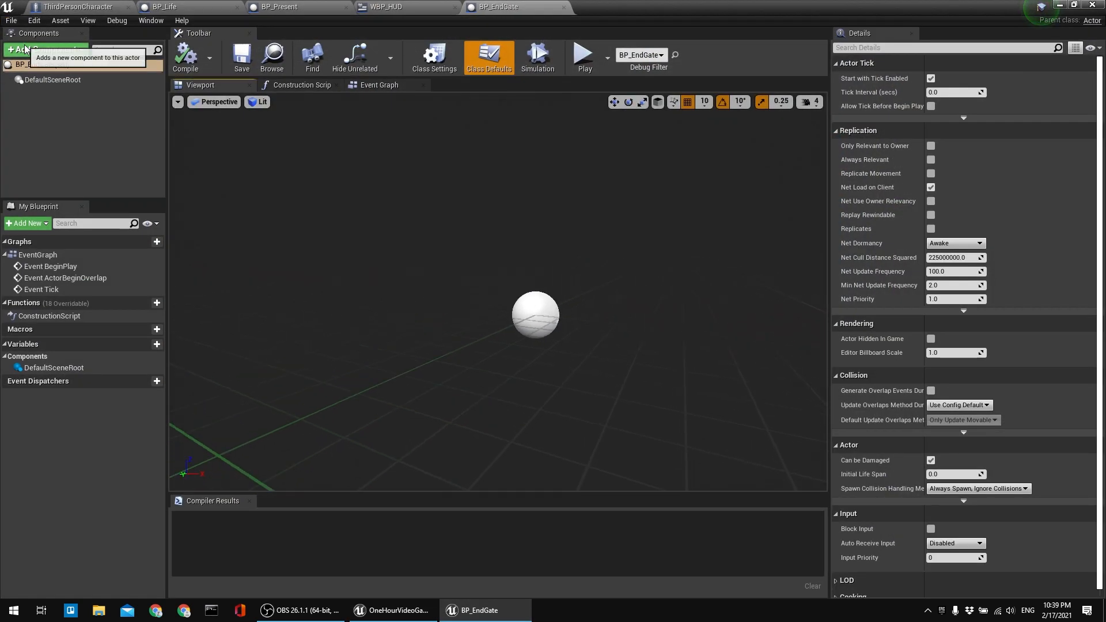
{"action": "left_click", "coordinate": [27, 51]}
{"action": "type", "text": "s"}
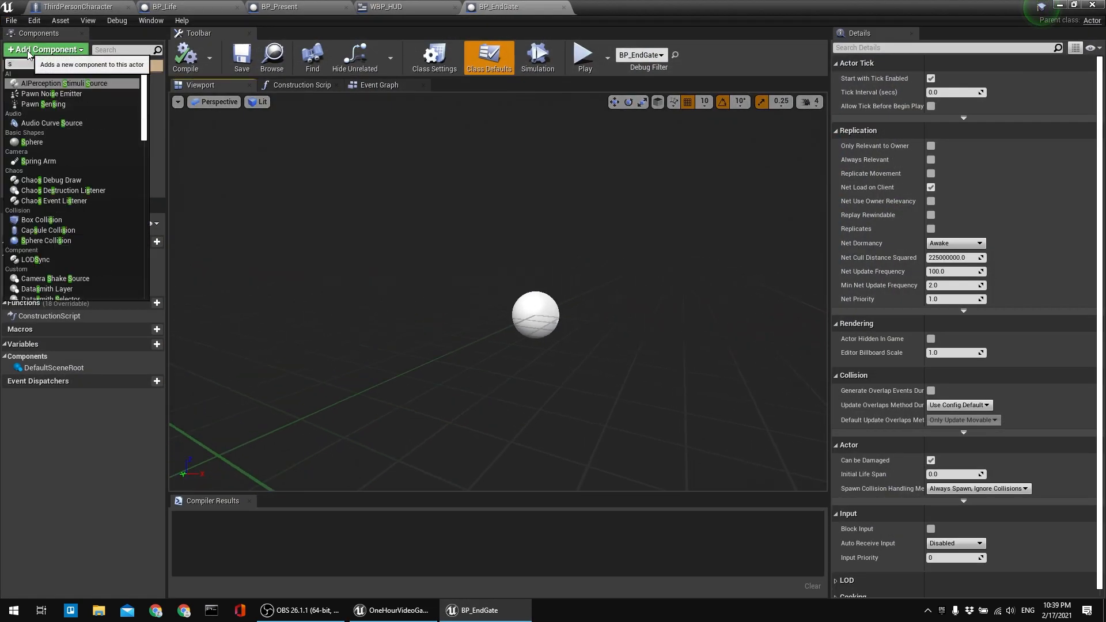
{"action": "type", "text": "tat"}
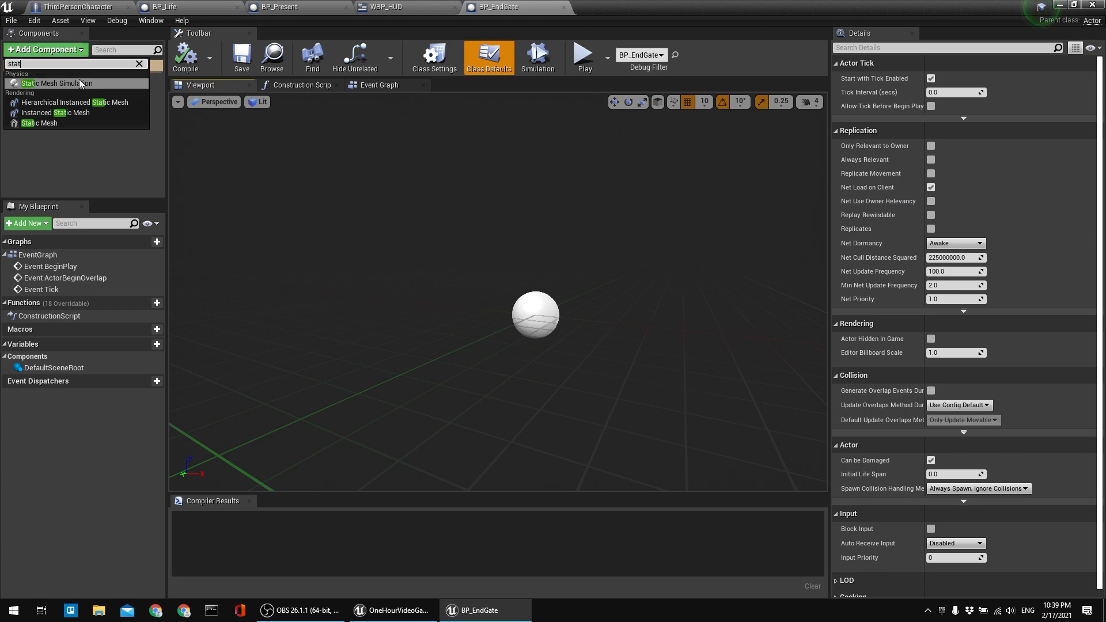
{"action": "left_click", "coordinate": [40, 122]}
{"action": "left_click", "coordinate": [241, 58]}
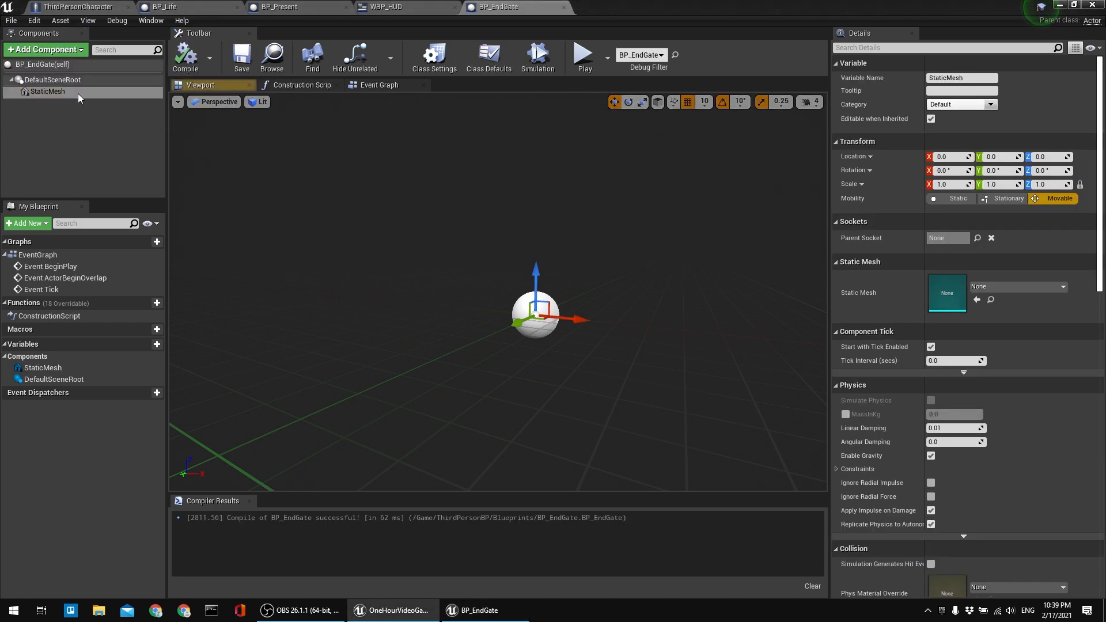
Assign the SM_Gate mesh to the StaticMesh component and compile the blueprint.
{"action": "left_click", "coordinate": [1012, 287]}
{"action": "type", "text": "sm_ga"}
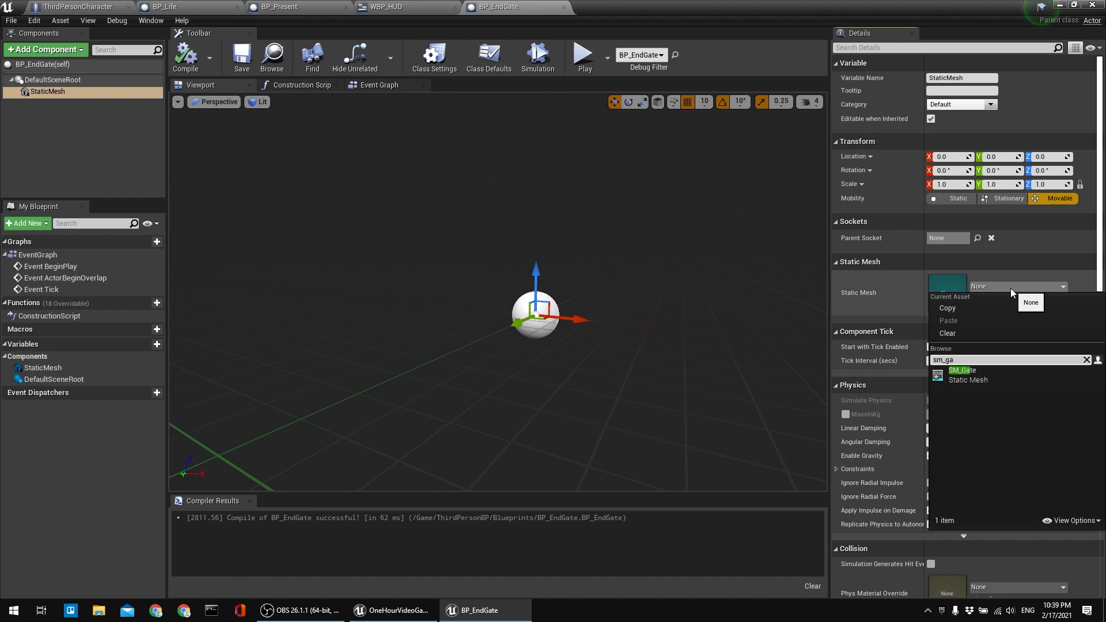
{"action": "left_click", "coordinate": [984, 379]}
{"action": "left_click", "coordinate": [187, 57]}
Move the gate mesh in the blueprint viewport to location X 70, Z 80.
{"action": "right_click_drag", "start_coordinate": [708, 313], "coordinate": [637, 322]}
{"action": "key", "text": "s"}
{"action": "key", "text": "d"}
{"action": "key", "text": "a"}
{"action": "key", "text": "s"}
{"action": "key", "text": "w"}
{"action": "left_click_drag", "start_coordinate": [560, 302], "coordinate": [609, 224]}
{"action": "right_click_drag", "start_coordinate": [581, 334], "coordinate": [552, 300]}
{"action": "key", "text": "q"}
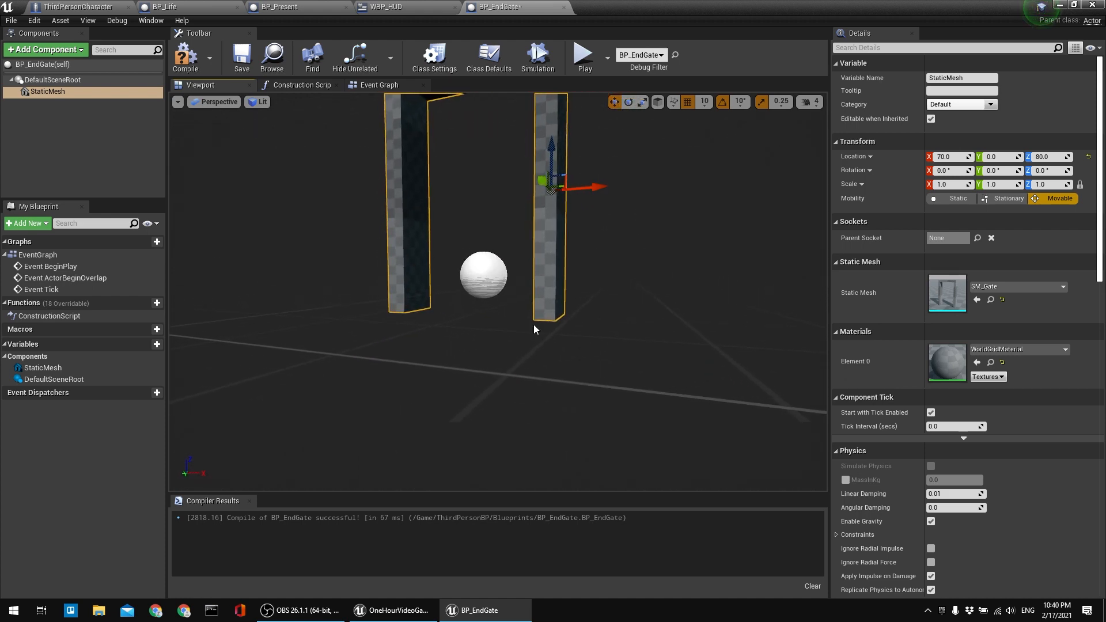
Using the front view, raise the gate mesh to Z 120, then compile and save BP_EndGate.
{"action": "key", "text": "f"}
{"action": "key", "text": "alt+h"}
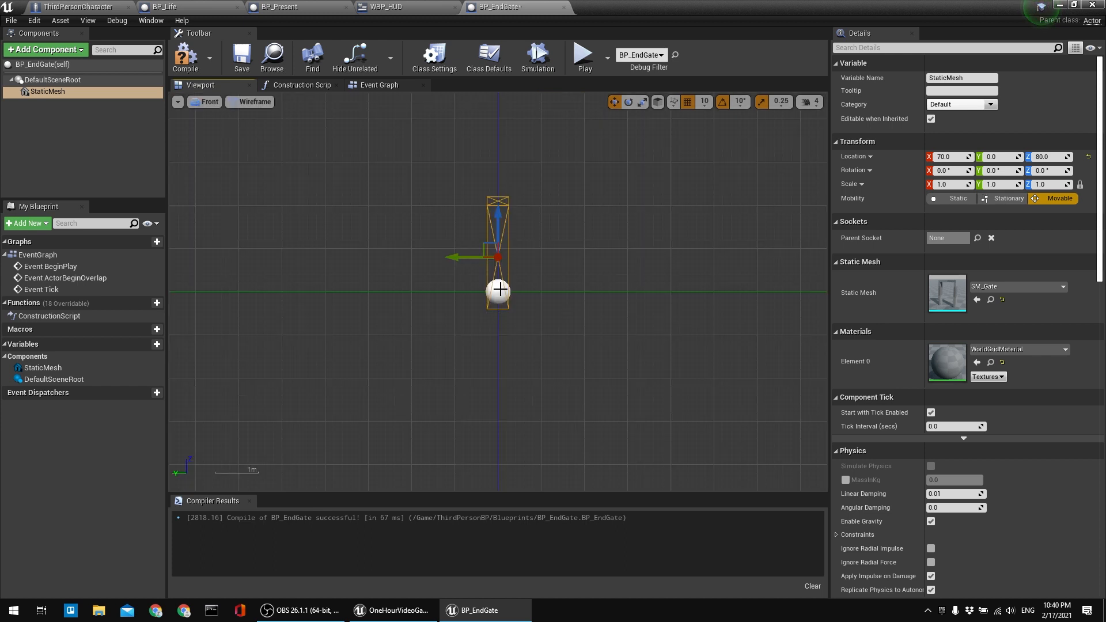
{"action": "scroll", "coordinate": [501, 294], "scroll_direction": "up", "scroll_amount": 3}
{"action": "left_click_drag", "start_coordinate": [494, 228], "coordinate": [494, 186]}
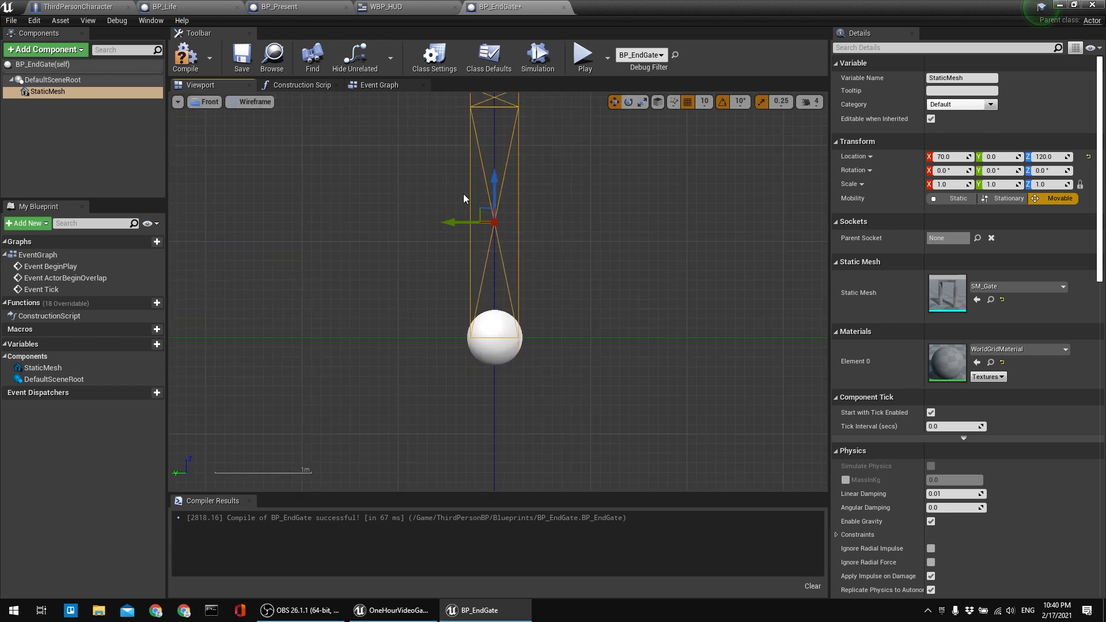
{"action": "left_click", "coordinate": [185, 58]}
{"action": "left_click", "coordinate": [242, 58]}
{"action": "right_click_drag", "start_coordinate": [328, 194], "coordinate": [360, 299]}
{"action": "key", "text": "alt+g"}
{"action": "left_click_drag", "start_coordinate": [360, 299], "coordinate": [454, 251], "text": "alt"}
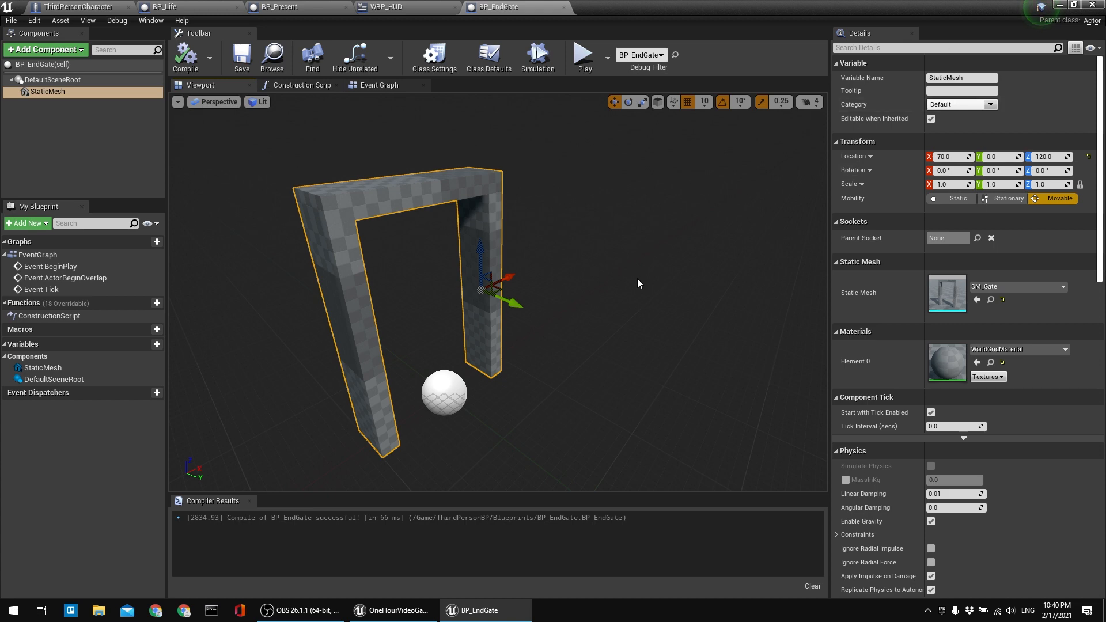
Back in the level editor, duplicate MI_Life in the Materials folder as MI_Gate and open the new material instance.
{"action": "left_click", "coordinate": [1059, 6]}
{"action": "left_click", "coordinate": [232, 497]}
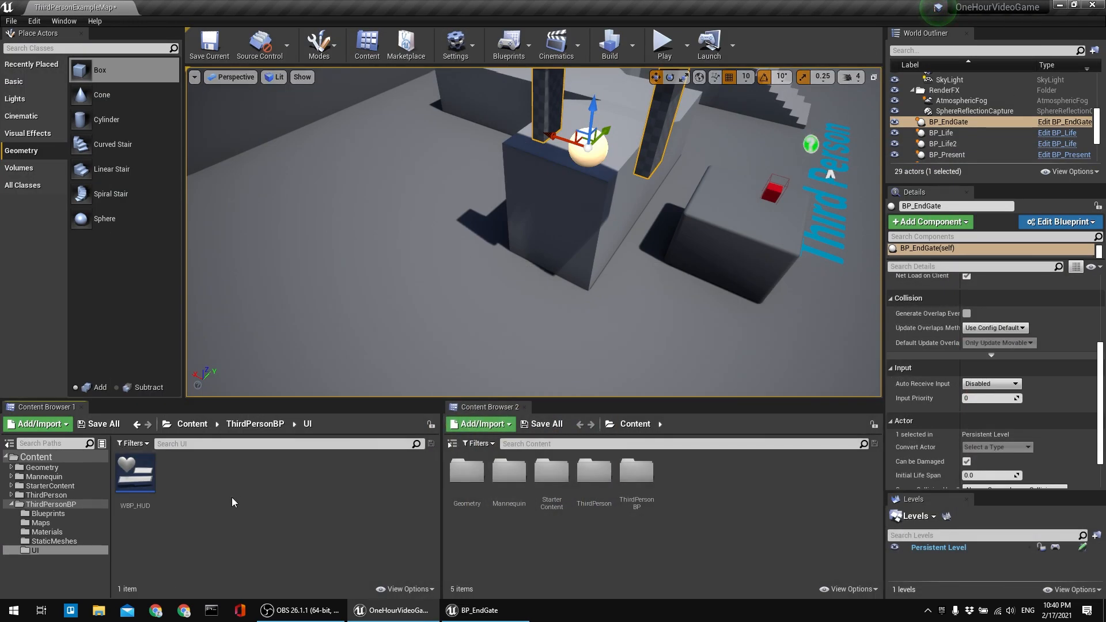
{"action": "left_click", "coordinate": [46, 532]}
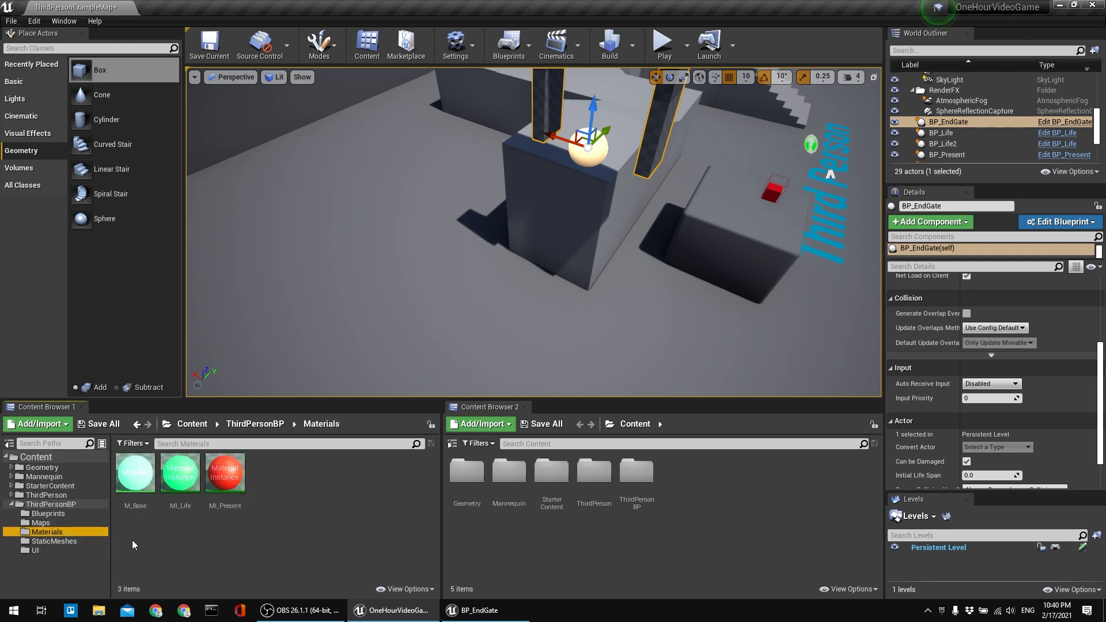
{"action": "left_click", "coordinate": [181, 482]}
{"action": "key", "text": "ctrl+w"}
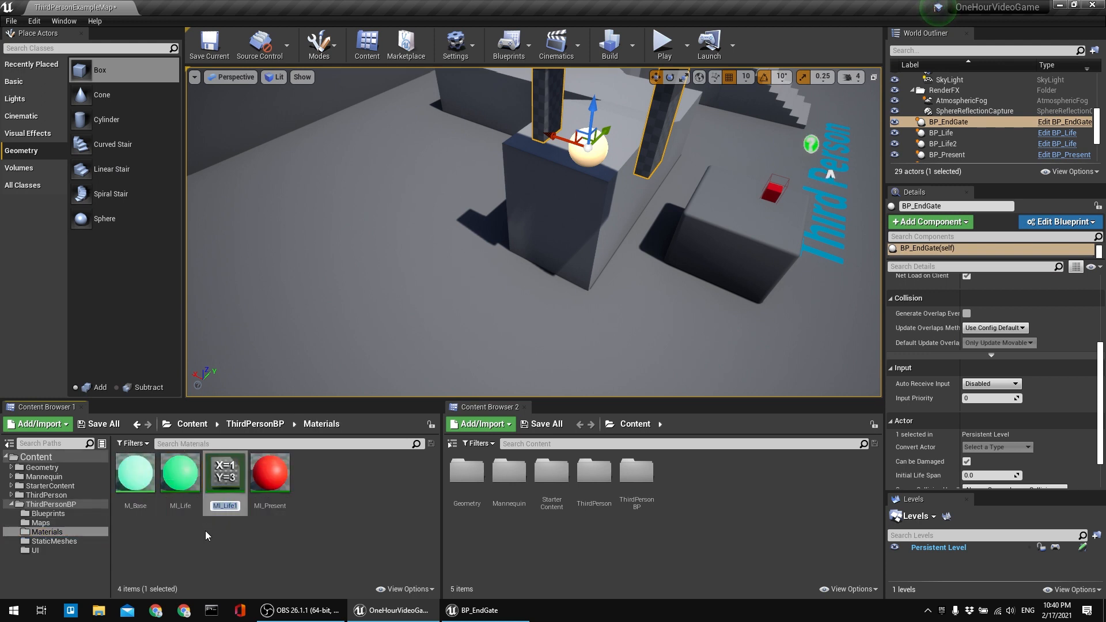
{"action": "type", "text": "Hate"}
{"action": "key", "text": "Return"}
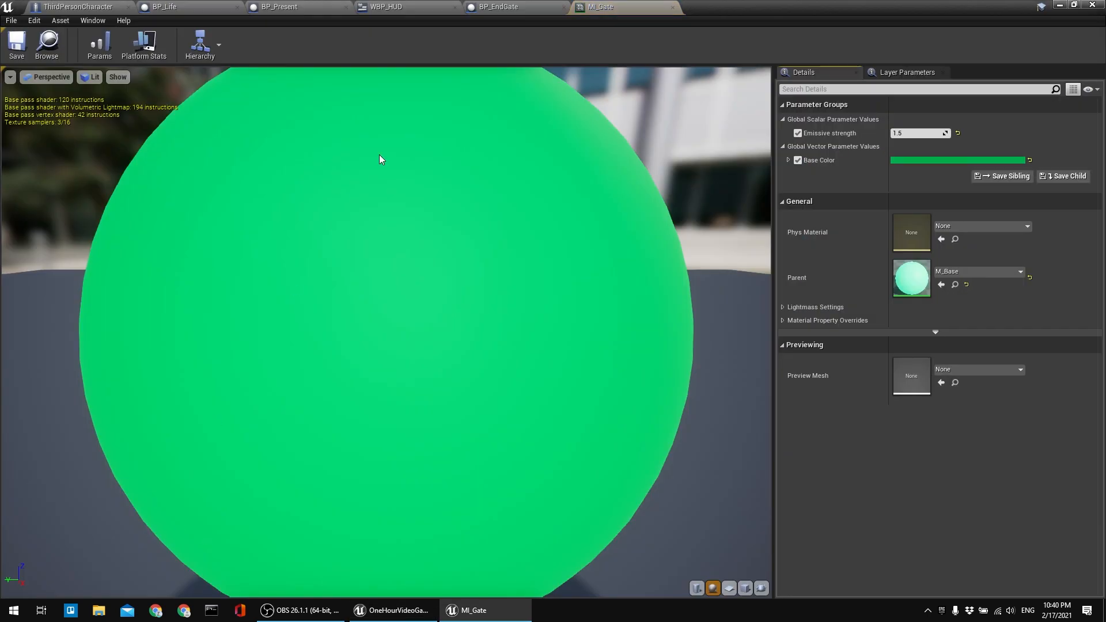
Change the Base Color of MI_Gate to a bright yellow.
{"action": "left_click", "coordinate": [954, 160]}
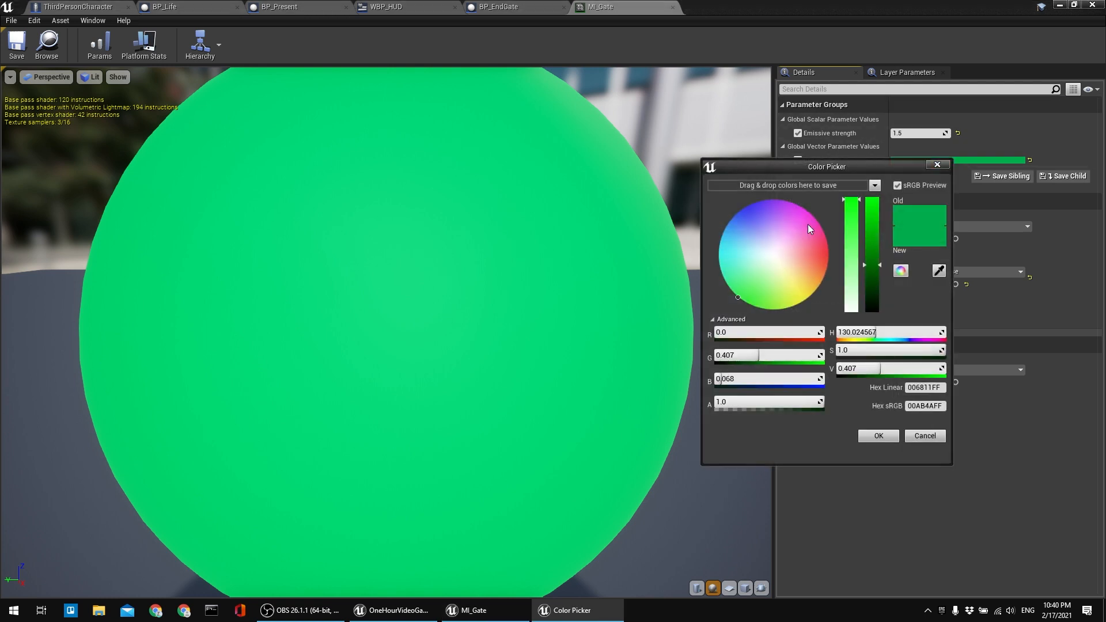
{"action": "mouse_move", "coordinate": [795, 296]}
{"action": "left_mouse_down"}
{"action": "mouse_move", "coordinate": [821, 303]}
{"action": "mouse_move", "coordinate": [810, 294]}
{"action": "mouse_move", "coordinate": [802, 305]}
{"action": "left_mouse_up"}
{"action": "left_click_drag", "start_coordinate": [872, 266], "coordinate": [871, 218]}
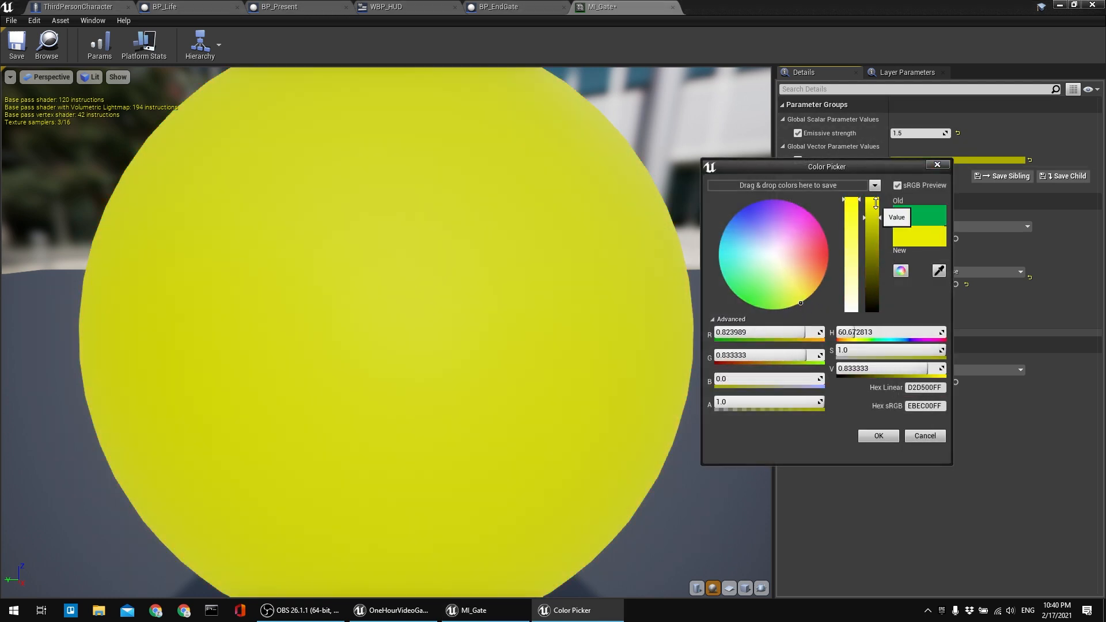
{"action": "left_click", "coordinate": [879, 436]}
Set the Emissive strength of MI_Gate to 5.0, save the material instance and close it.
{"action": "left_click_drag", "start_coordinate": [911, 135], "coordinate": [951, 135]}
{"action": "left_click", "coordinate": [906, 134]}
{"action": "type", "text": "5.0"}
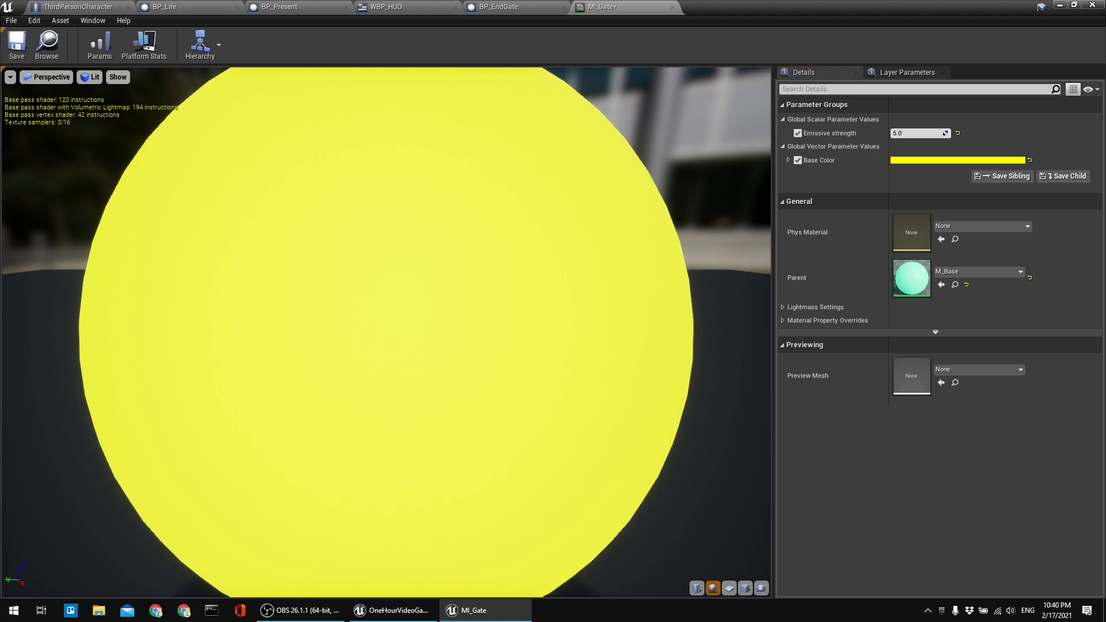
{"action": "scroll", "coordinate": [83, 72], "scroll_direction": "down", "scroll_amount": 5}
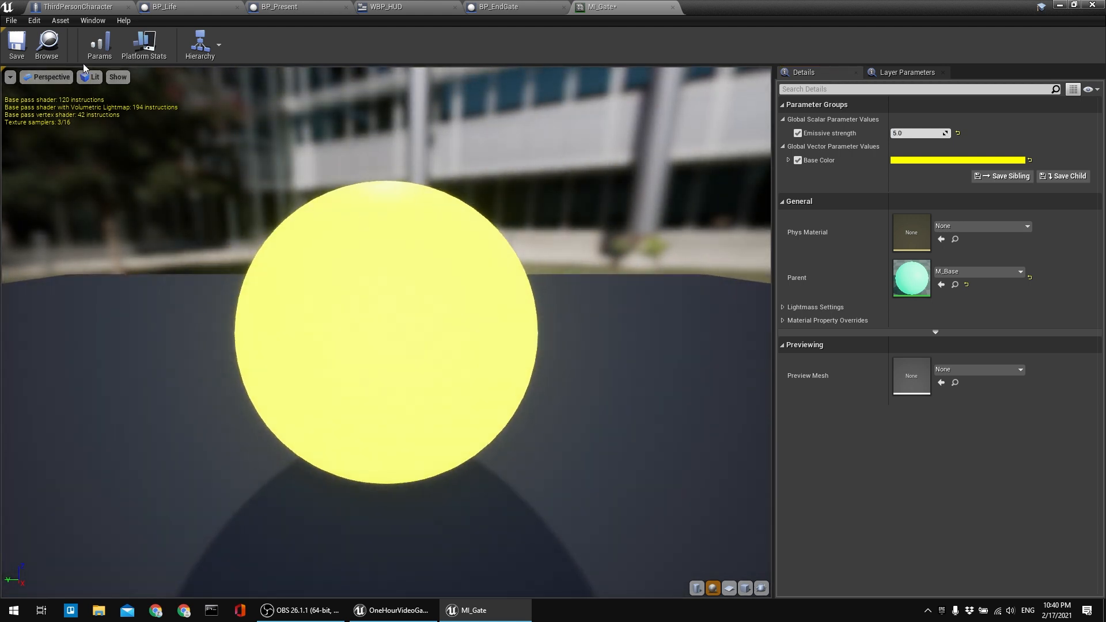
{"action": "left_click", "coordinate": [17, 43]}
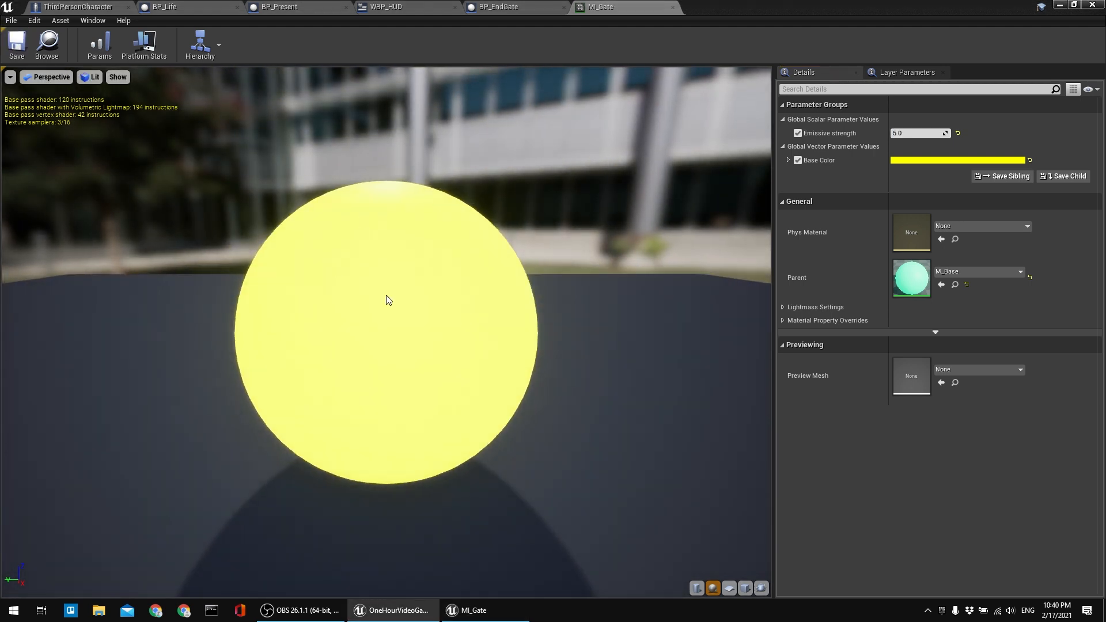
{"action": "right_click_drag", "start_coordinate": [582, 161], "coordinate": [582, 195]}
{"action": "left_click_drag", "start_coordinate": [581, 161], "coordinate": [577, 277]}
{"action": "left_click", "coordinate": [673, 7]}
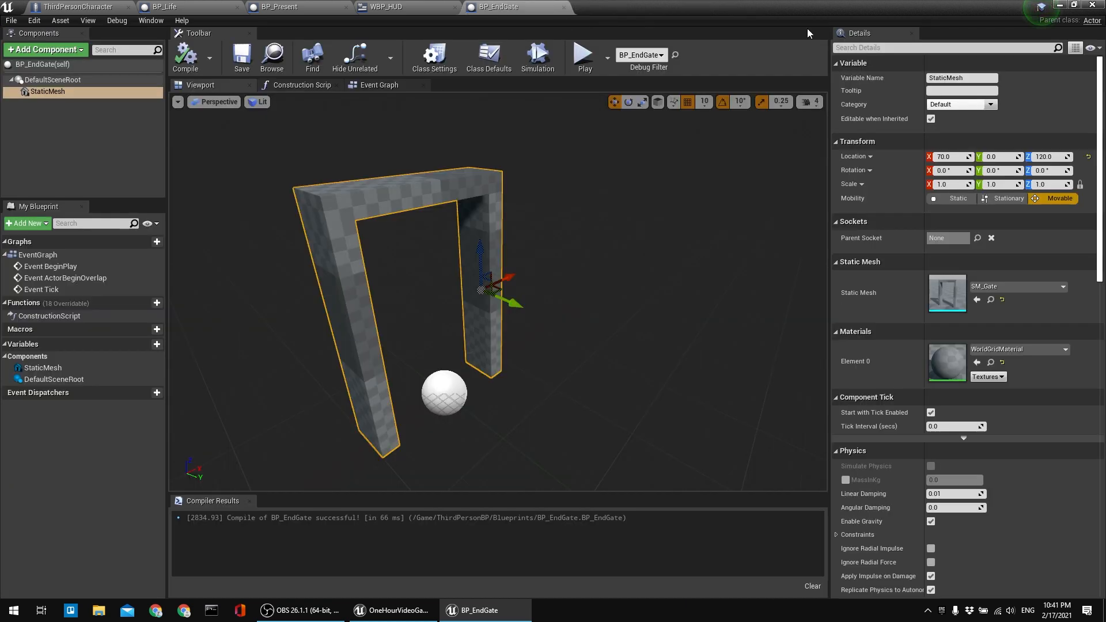
Apply the MI_Gate material to Element 0 of the gate mesh in BP_EndGate.
{"action": "left_click", "coordinate": [1008, 350]}
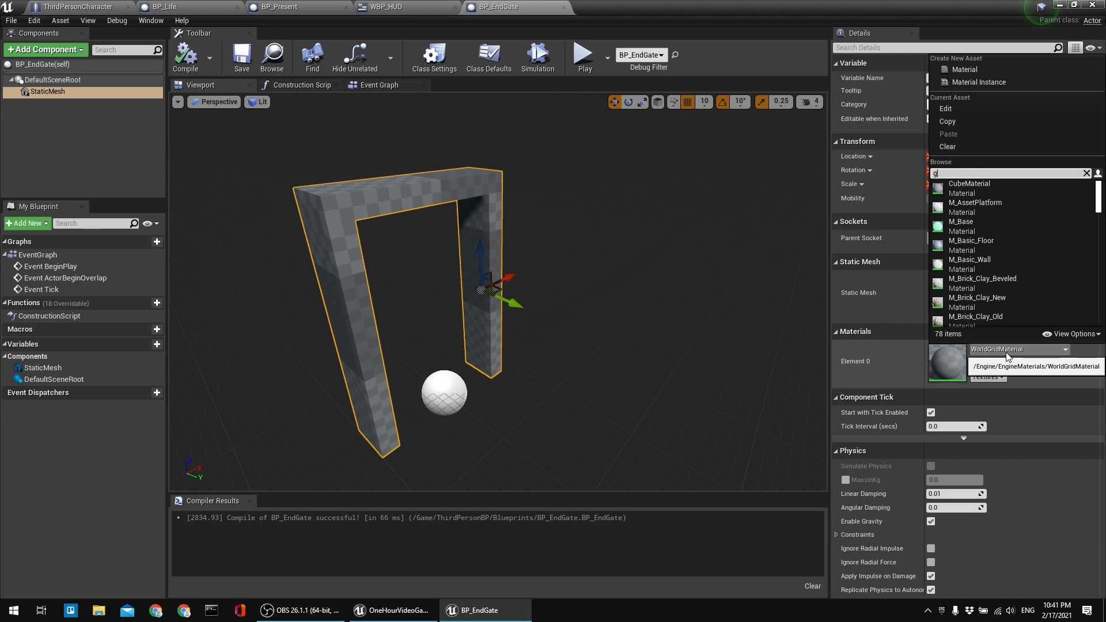
{"action": "type", "text": "gate"}
{"action": "left_click", "coordinate": [968, 185]}
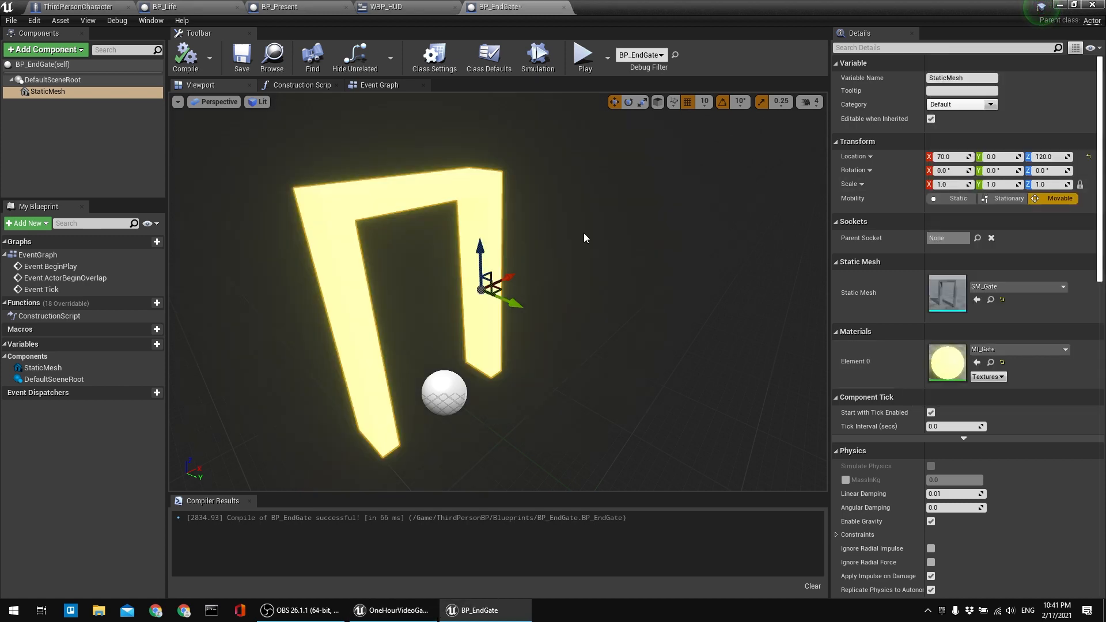
Save the BP_EndGate blueprint with the gate material applied.
{"action": "left_click", "coordinate": [241, 57]}
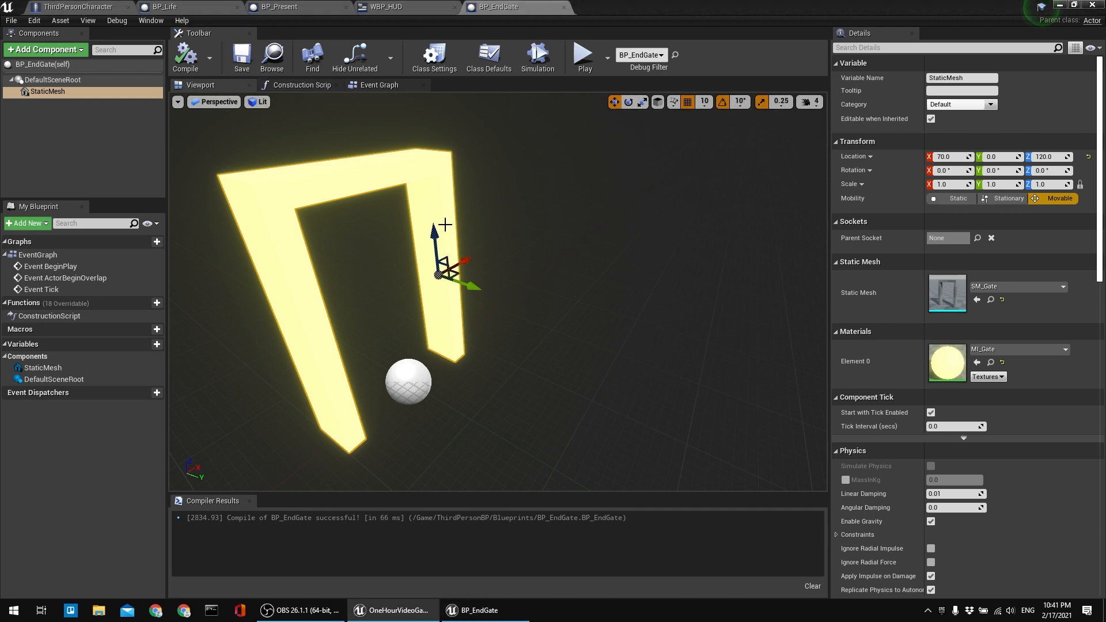
{"action": "middle_click_drag", "start_coordinate": [390, 189], "coordinate": [259, 183]}
{"action": "right_click_drag", "start_coordinate": [403, 208], "coordinate": [440, 213]}
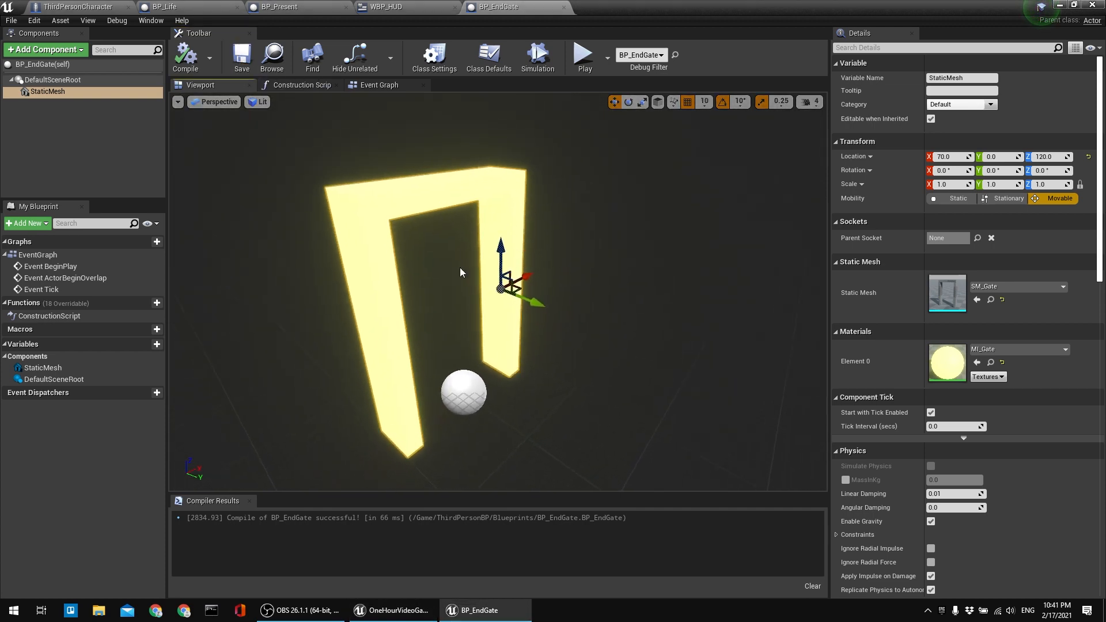
{"action": "left_click", "coordinate": [369, 85]}
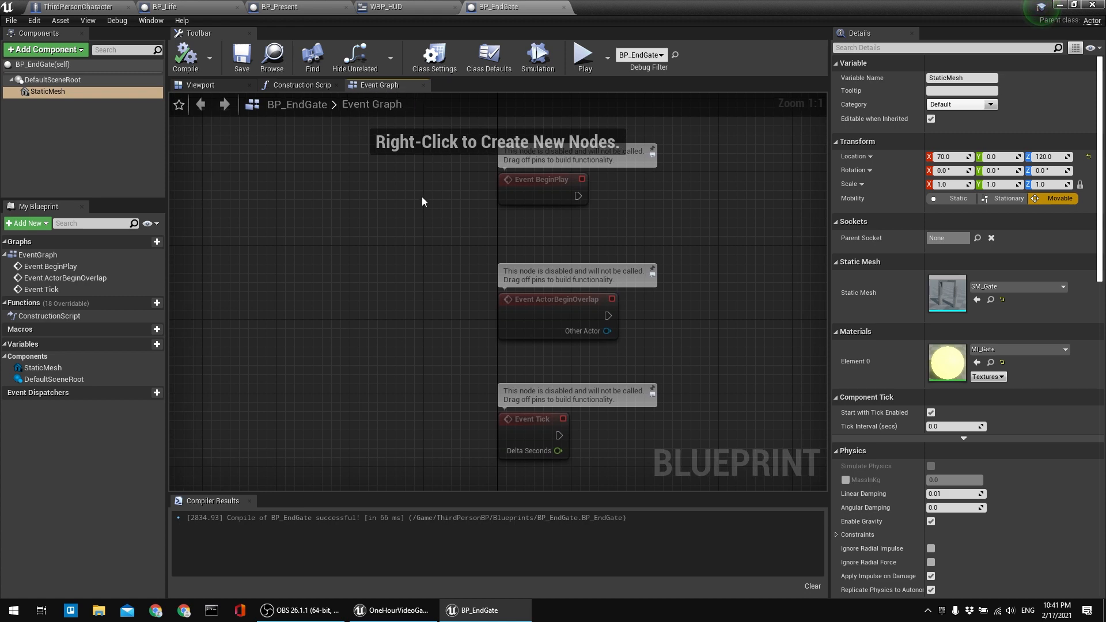
{"action": "right_click_drag", "start_coordinate": [567, 223], "coordinate": [423, 213]}
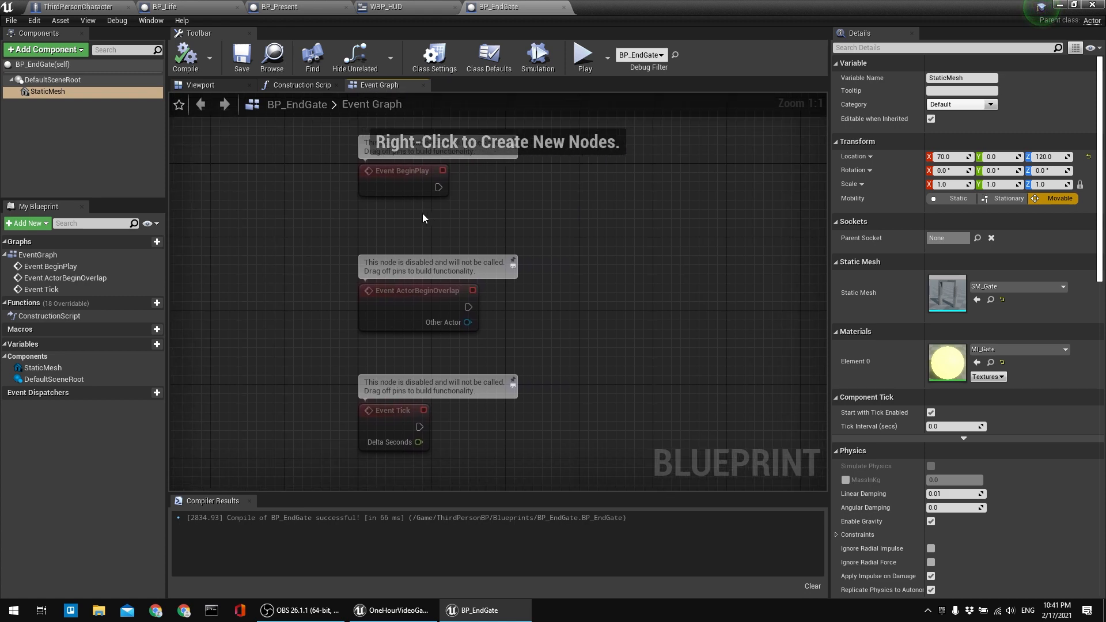
{"action": "right_click_drag", "start_coordinate": [615, 279], "coordinate": [589, 214]}
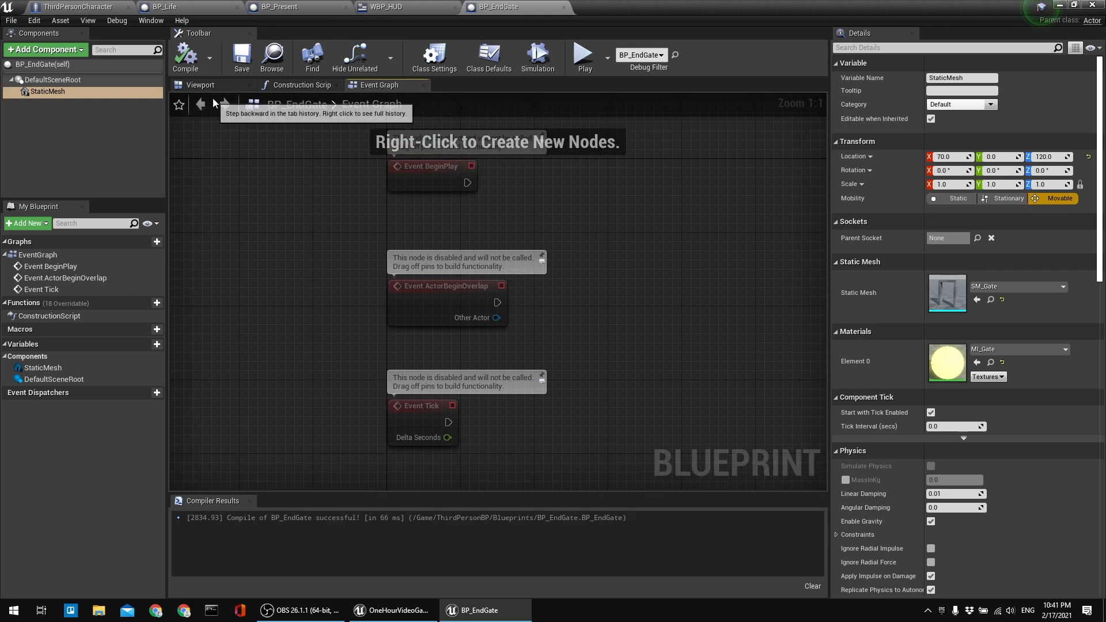
{"action": "left_click", "coordinate": [200, 85]}
Add a Box Collision component under the gate's static mesh and raise it to a Z location of -90.
{"action": "right_click_drag", "start_coordinate": [498, 292], "coordinate": [469, 286]}
{"action": "left_click", "coordinate": [35, 51]}
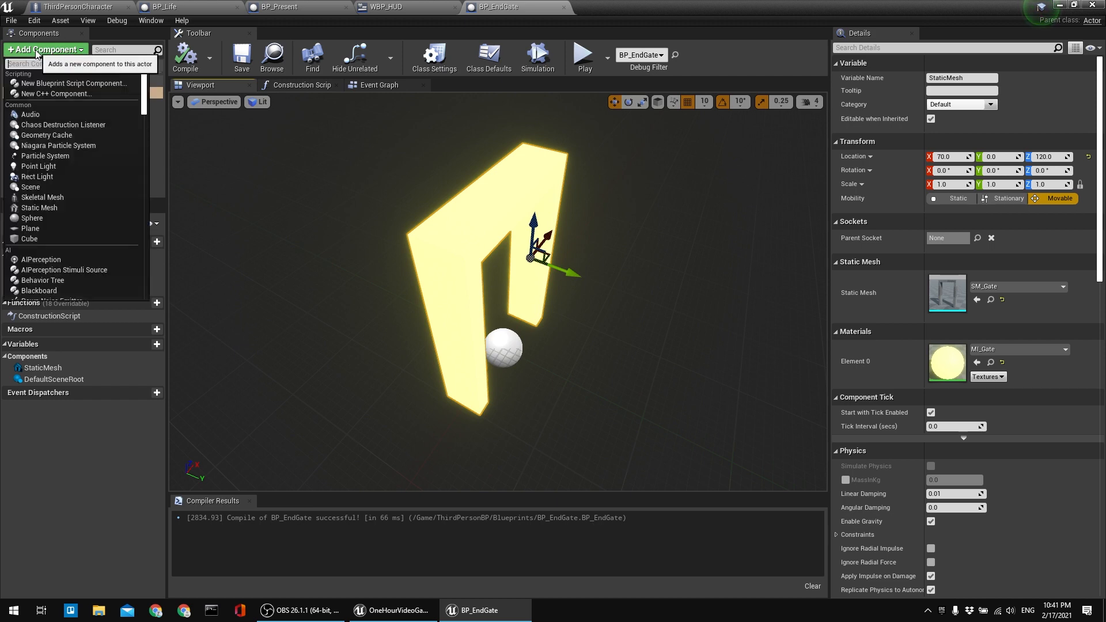
{"action": "type", "text": "box"}
{"action": "left_click", "coordinate": [65, 86]}
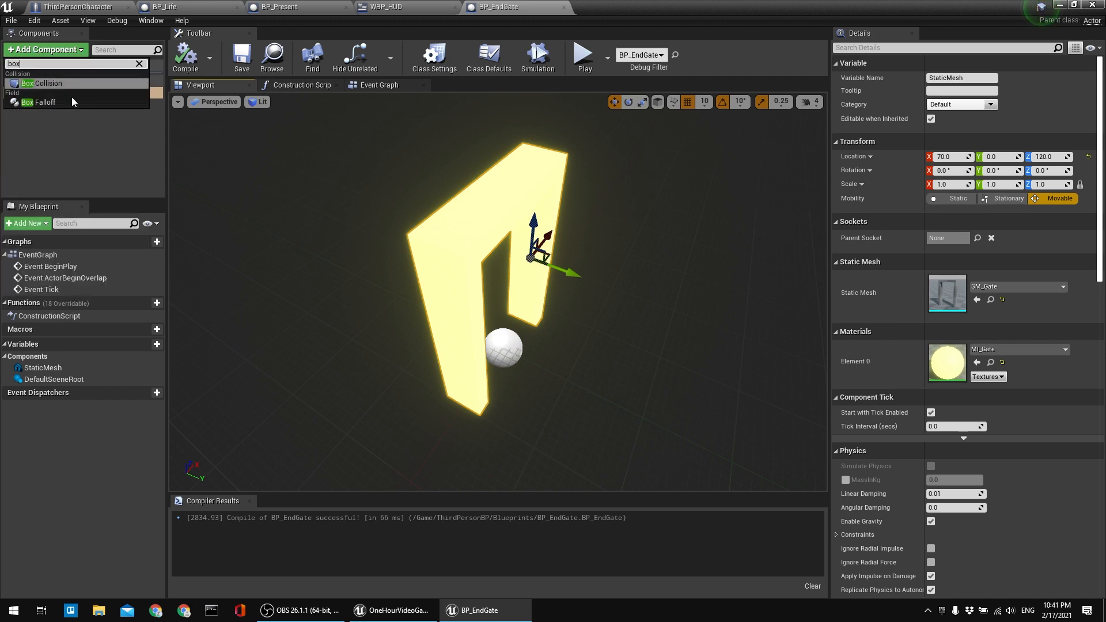
{"action": "right_click_drag", "start_coordinate": [403, 260], "coordinate": [456, 233]}
{"action": "right_click_drag", "start_coordinate": [438, 389], "coordinate": [441, 392]}
{"action": "left_click_drag", "start_coordinate": [520, 382], "coordinate": [530, 354]}
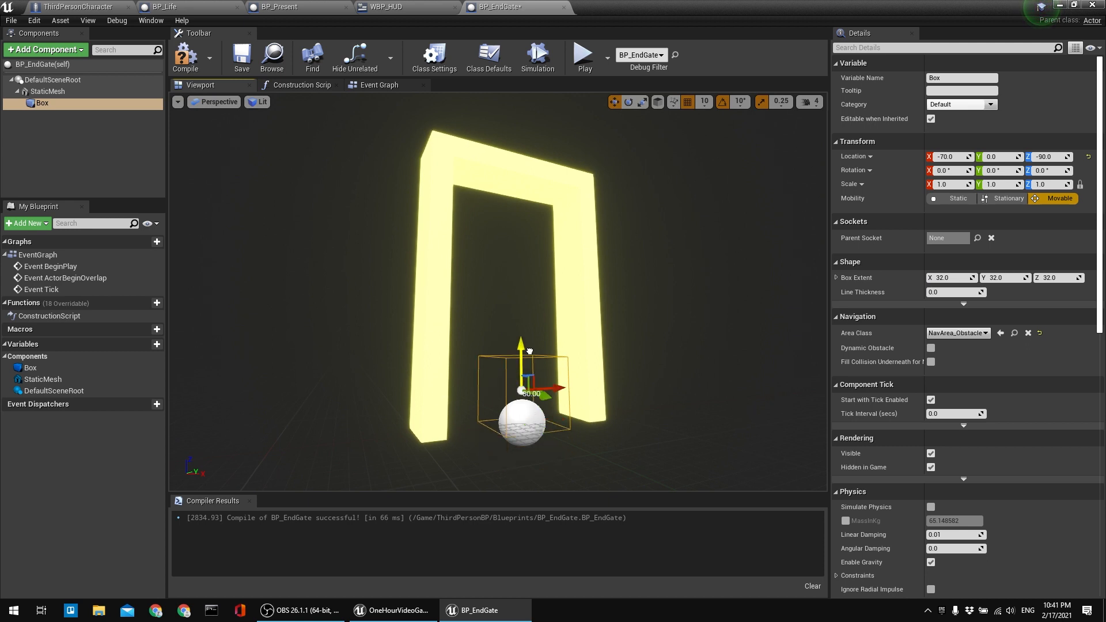
{"action": "right_click_drag", "start_coordinate": [530, 348], "coordinate": [519, 326]}
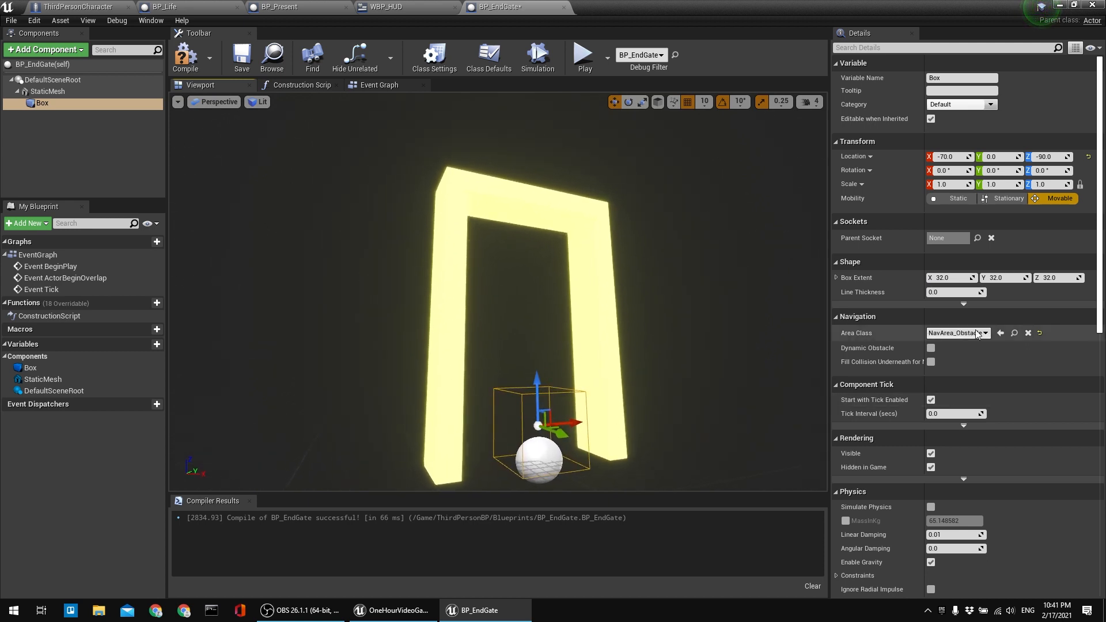
Raise the collision box to a Z location of -20 and set its Z extent to 120.
{"action": "mouse_move", "coordinate": [1059, 278]}
{"action": "left_mouse_down"}
{"action": "mouse_move", "coordinate": [1092, 276]}
{"action": "mouse_move", "coordinate": [1081, 277]}
{"action": "left_mouse_up"}
{"action": "right_click_drag", "start_coordinate": [738, 363], "coordinate": [718, 383]}
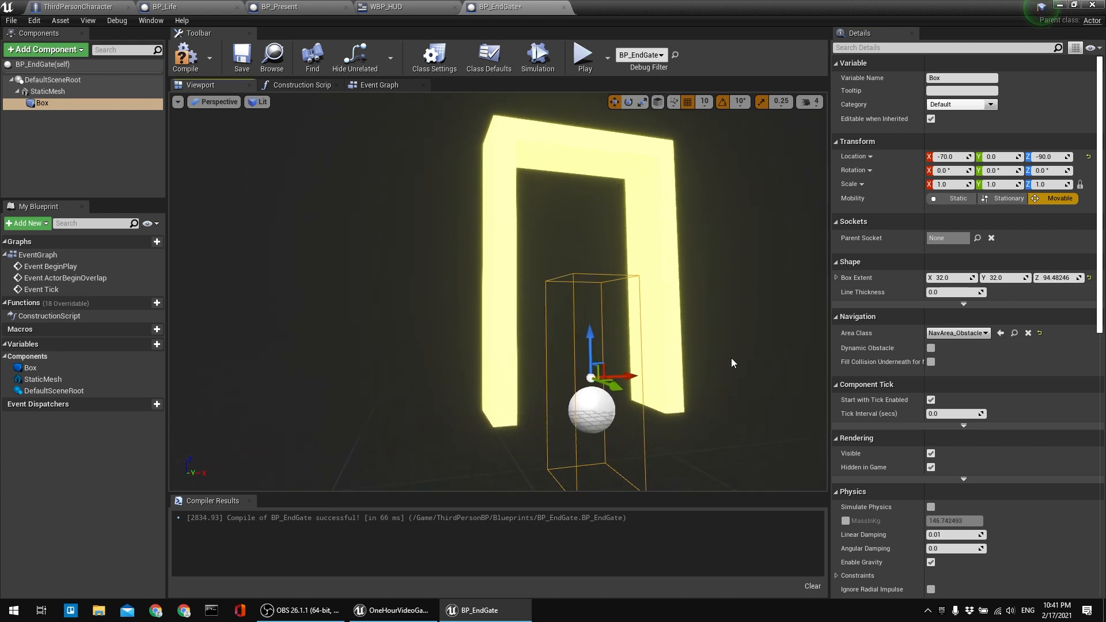
{"action": "left_click_drag", "start_coordinate": [593, 342], "coordinate": [593, 269]}
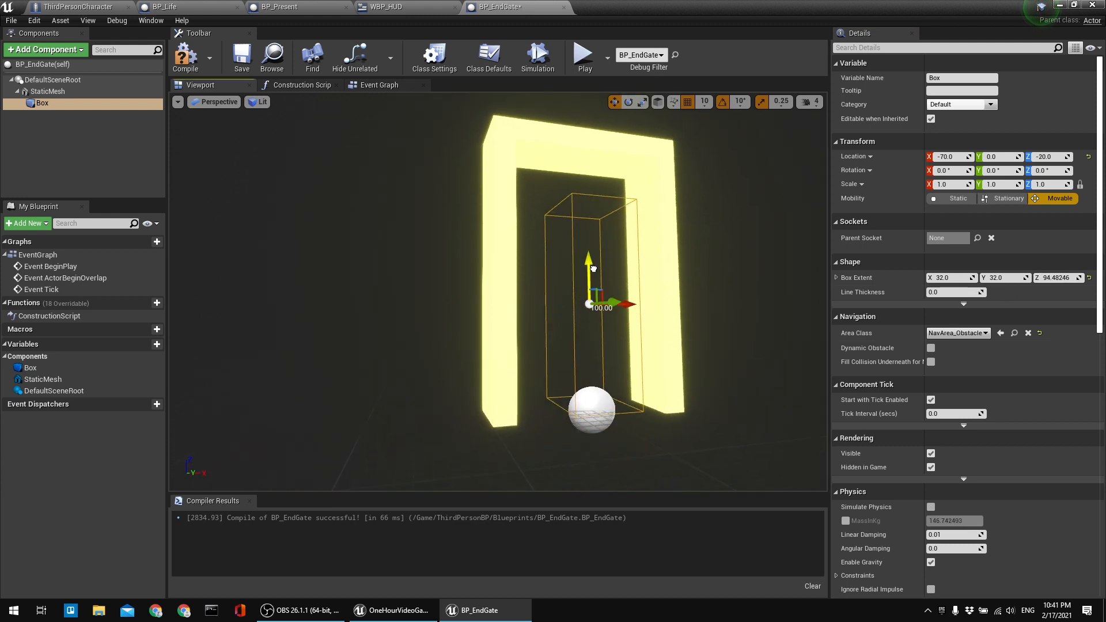
{"action": "left_click", "coordinate": [1053, 277]}
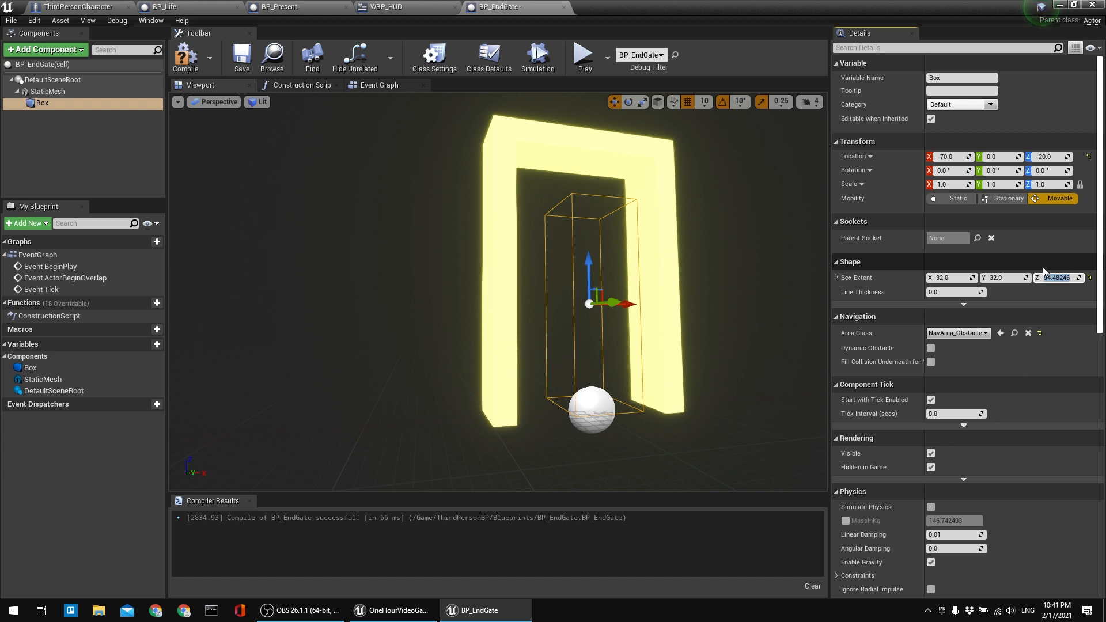
{"action": "key", "text": "Return"}
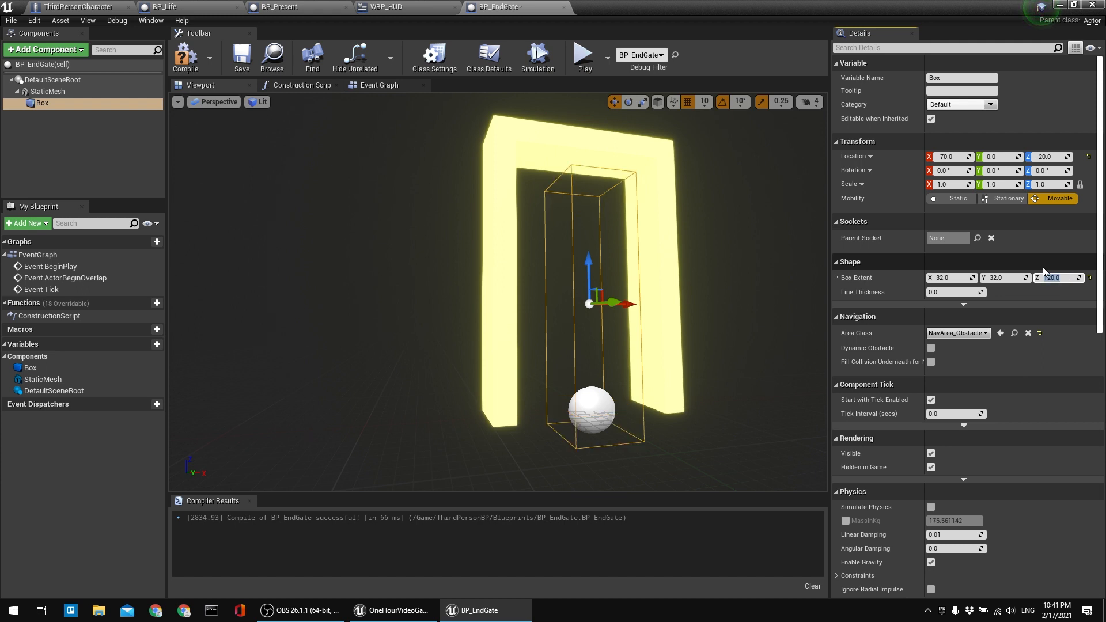
In the front wireframe view, raise the collision box to a Z location of 0.
{"action": "right_click_drag", "start_coordinate": [739, 254], "coordinate": [739, 207]}
{"action": "key", "text": "q"}
{"action": "right_click_drag", "start_coordinate": [666, 222], "coordinate": [665, 222]}
{"action": "key", "text": "e"}
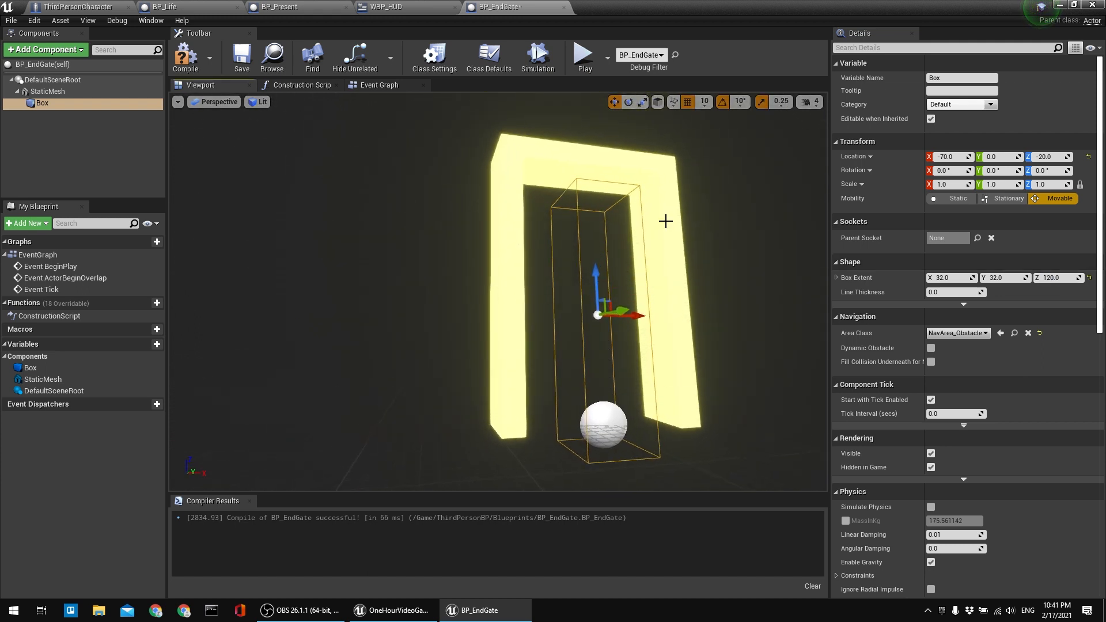
{"action": "key", "text": "alt+h"}
{"action": "left_click_drag", "start_coordinate": [497, 312], "coordinate": [497, 275]}
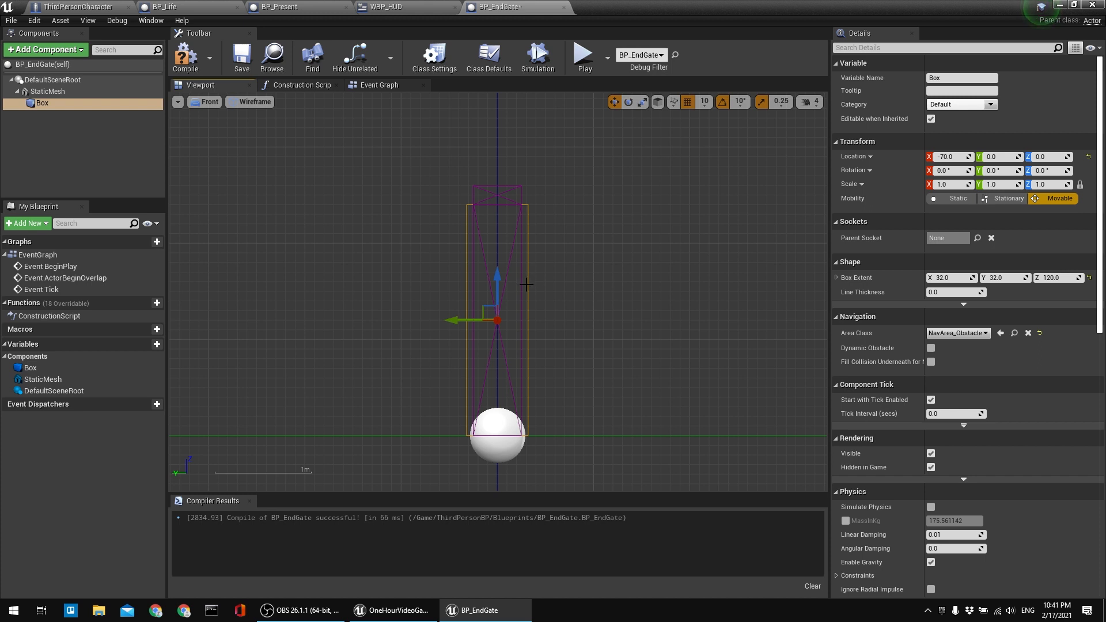
In the perspective view, widen the box's X extent to about 61.5 and shift the gate mesh to an X location of 80.
{"action": "key", "text": "alt+g"}
{"action": "right_click_drag", "start_coordinate": [542, 283], "coordinate": [634, 320]}
{"action": "left_click_drag", "start_coordinate": [950, 278], "coordinate": [982, 278]}
{"action": "right_click_drag", "start_coordinate": [552, 391], "coordinate": [469, 389]}
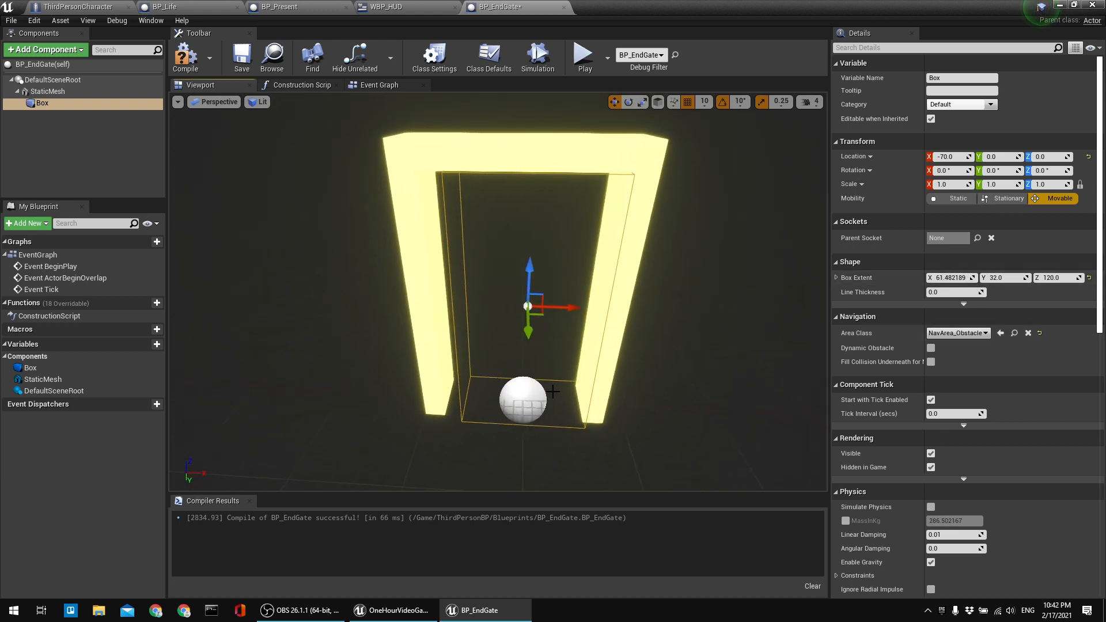
{"action": "left_click", "coordinate": [631, 242]}
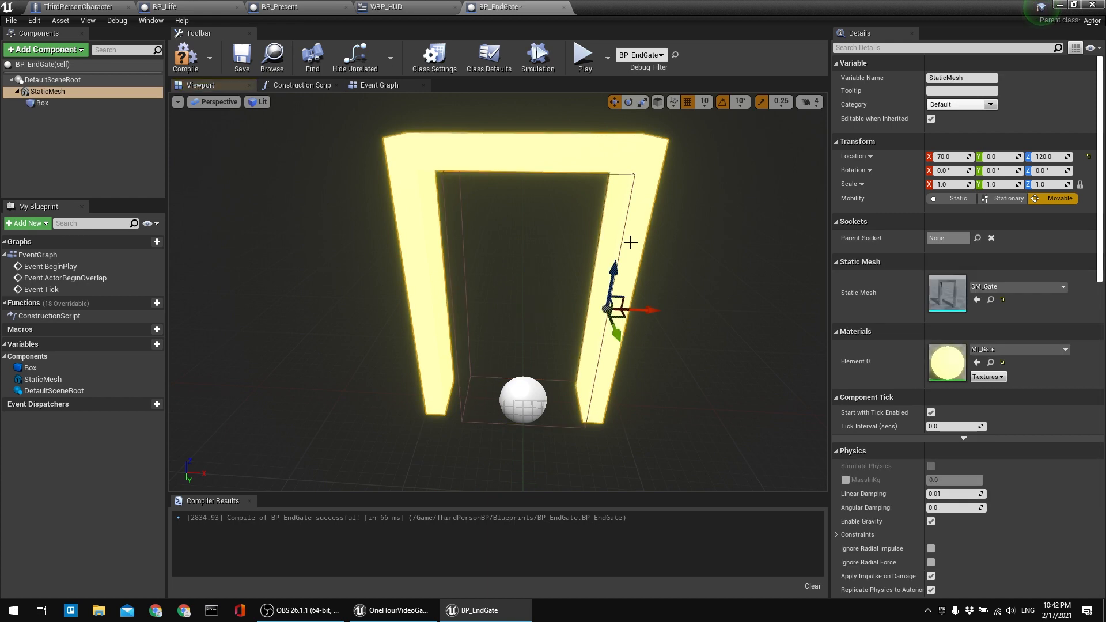
{"action": "left_click_drag", "start_coordinate": [645, 309], "coordinate": [650, 309]}
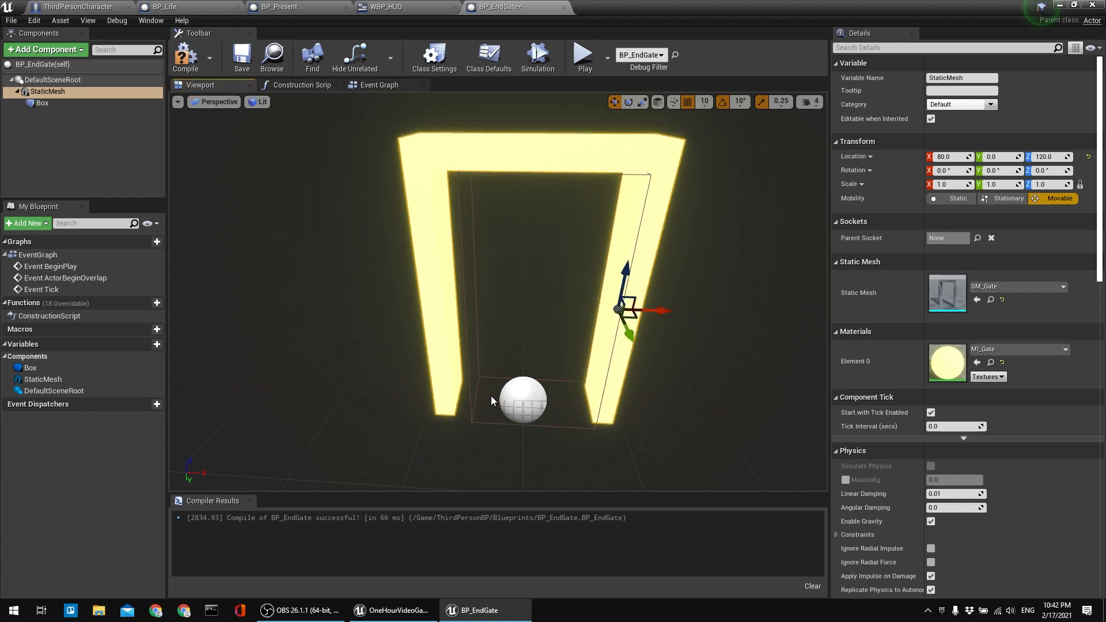
Set the collision box's X extent to 70 and move it to an X location of -80, centred in the gate.
{"action": "left_click", "coordinate": [472, 399]}
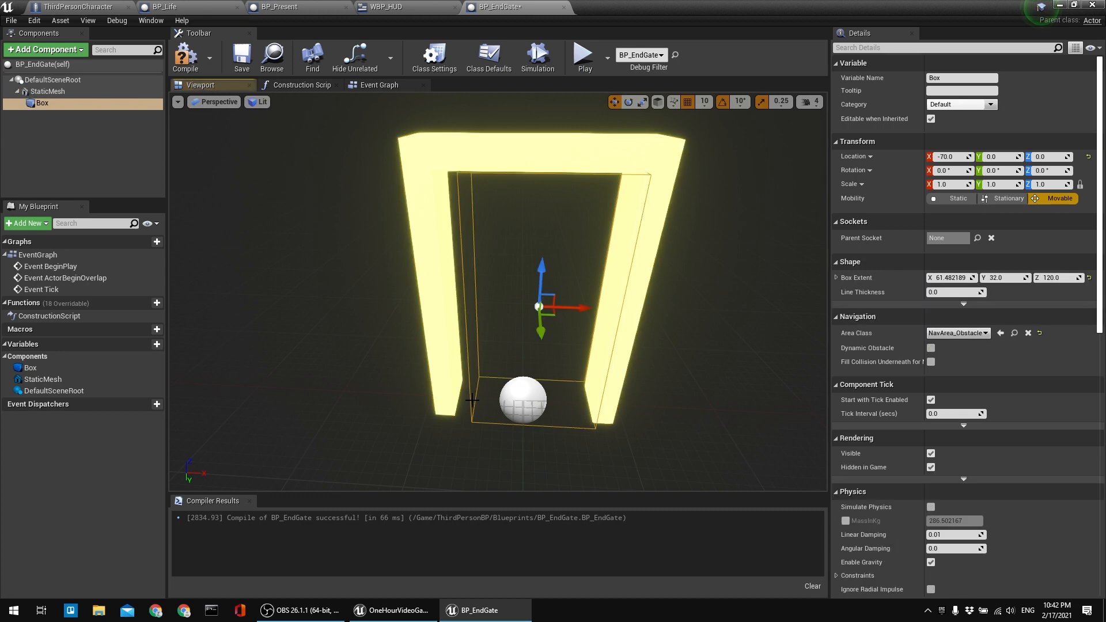
{"action": "left_click", "coordinate": [946, 277]}
{"action": "type", "text": "70"}
{"action": "key", "text": "Return"}
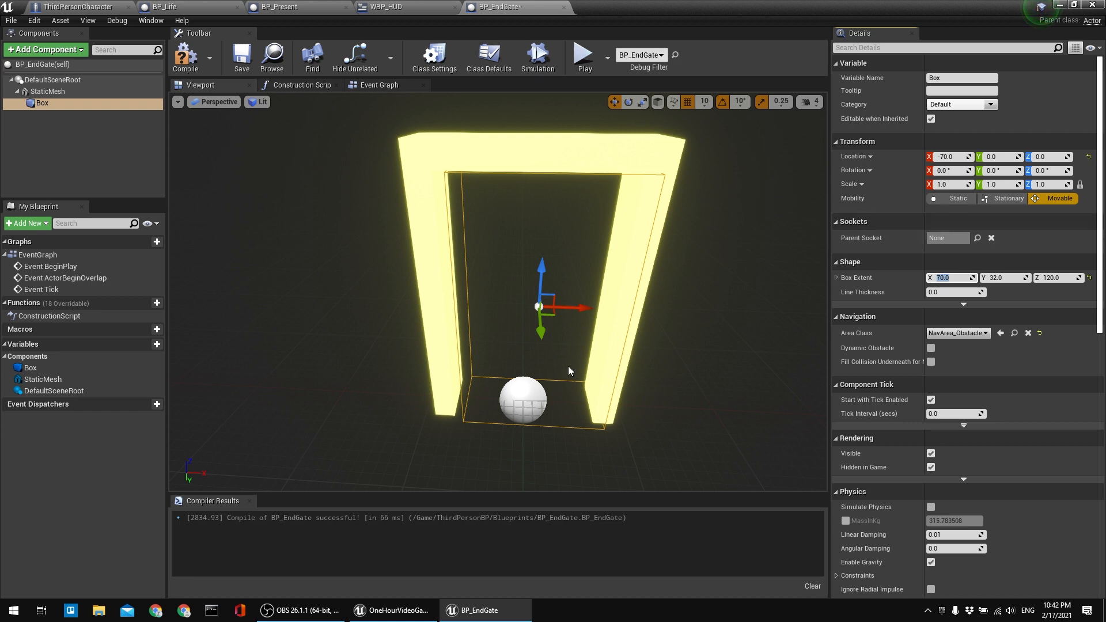
{"action": "right_click_drag", "start_coordinate": [567, 324], "coordinate": [570, 321]}
{"action": "left_click_drag", "start_coordinate": [559, 313], "coordinate": [544, 315]}
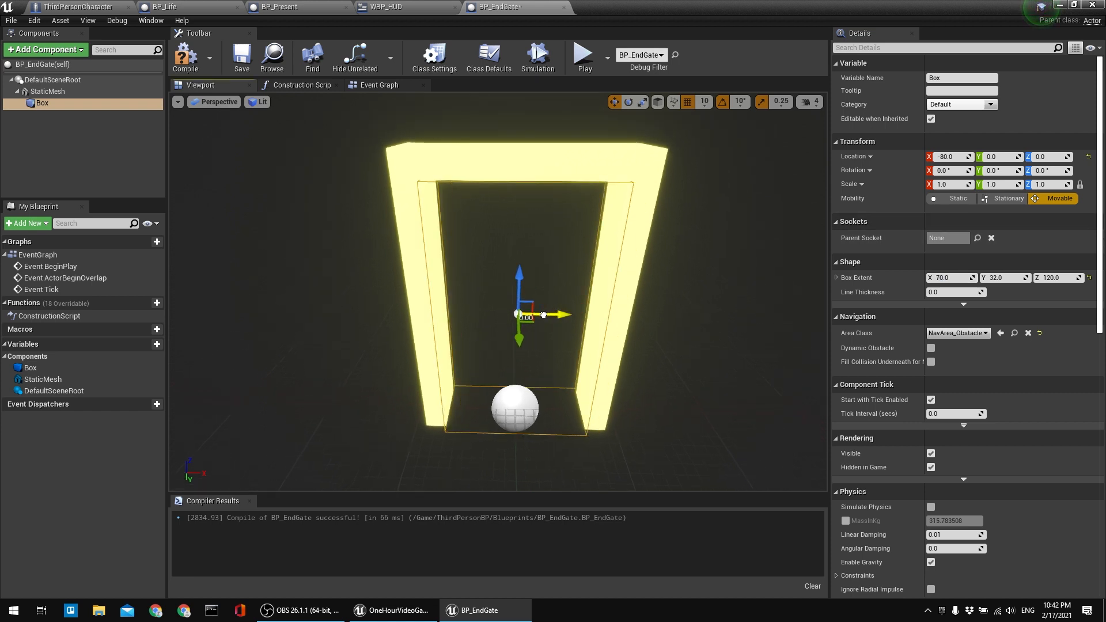
Set the collision box's Y extent to 25.
{"action": "right_click_drag", "start_coordinate": [547, 325], "coordinate": [502, 337]}
{"action": "left_click", "coordinate": [1014, 279]}
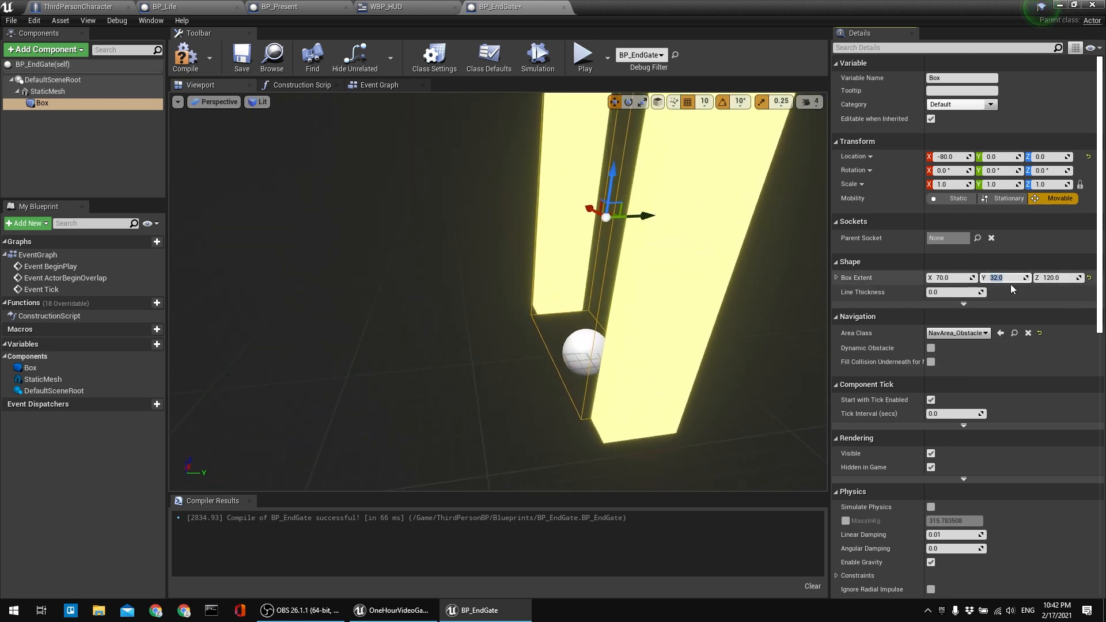
{"action": "type", "text": "25"}
{"action": "key", "text": "Return"}
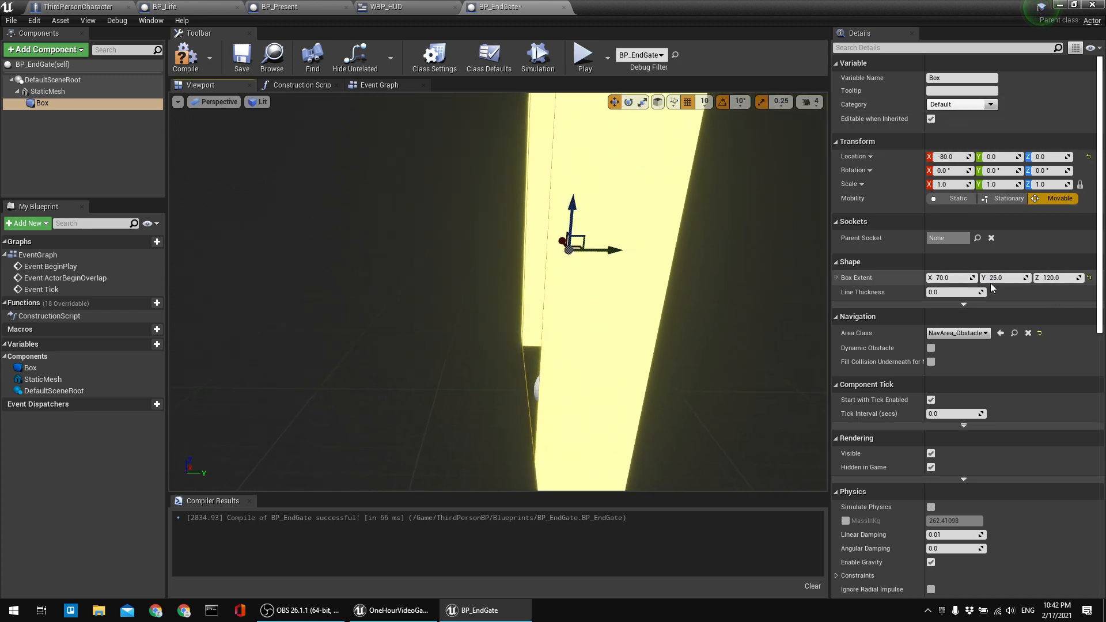
Compile and save BP_EndGate with the resized collision box.
{"action": "right_click_drag", "start_coordinate": [736, 323], "coordinate": [623, 314]}
{"action": "left_click", "coordinate": [185, 56]}
{"action": "left_click", "coordinate": [242, 56]}
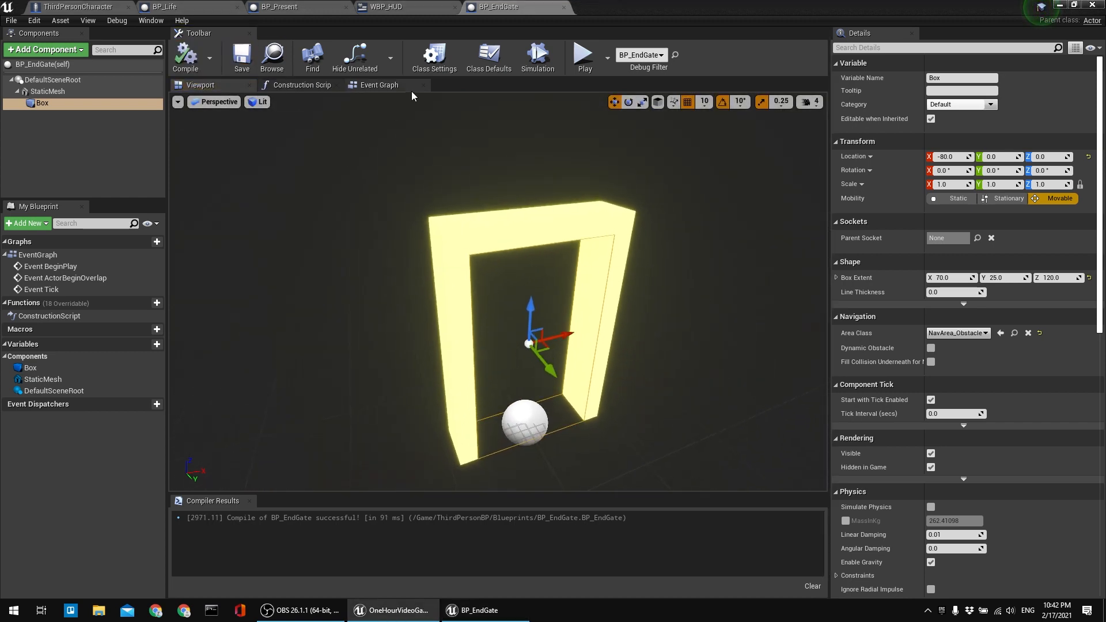
In the Event Graph, add an OnComponentBeginOverlap event for the Box component.
{"action": "left_click", "coordinate": [388, 85]}
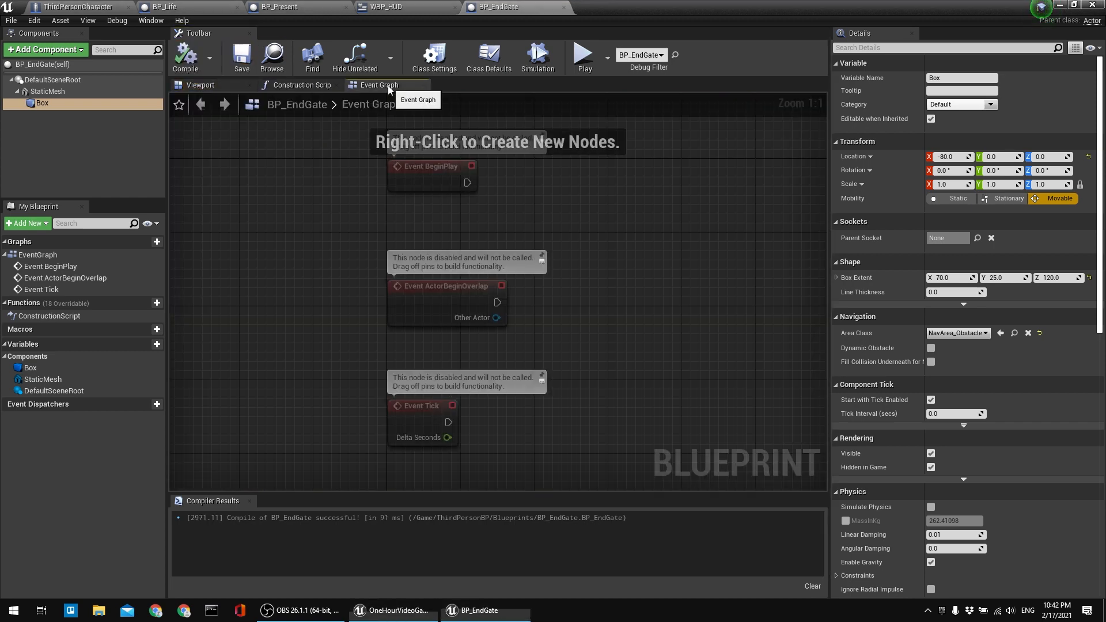
{"action": "right_click", "coordinate": [46, 102]}
{"action": "mouse_move", "coordinate": [67, 118]}
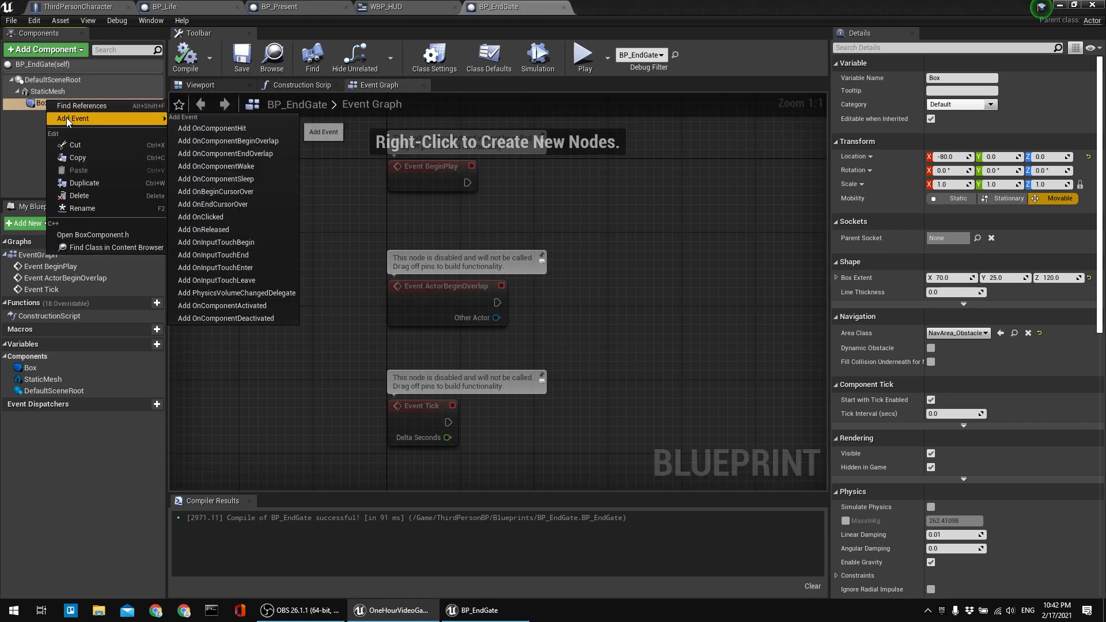
{"action": "left_click", "coordinate": [244, 141]}
Add a Cast To ThirdPersonCharacter node from the overlap event's Other Actor output.
{"action": "left_click_drag", "start_coordinate": [454, 323], "coordinate": [555, 254]}
{"action": "type", "text": "cast"}
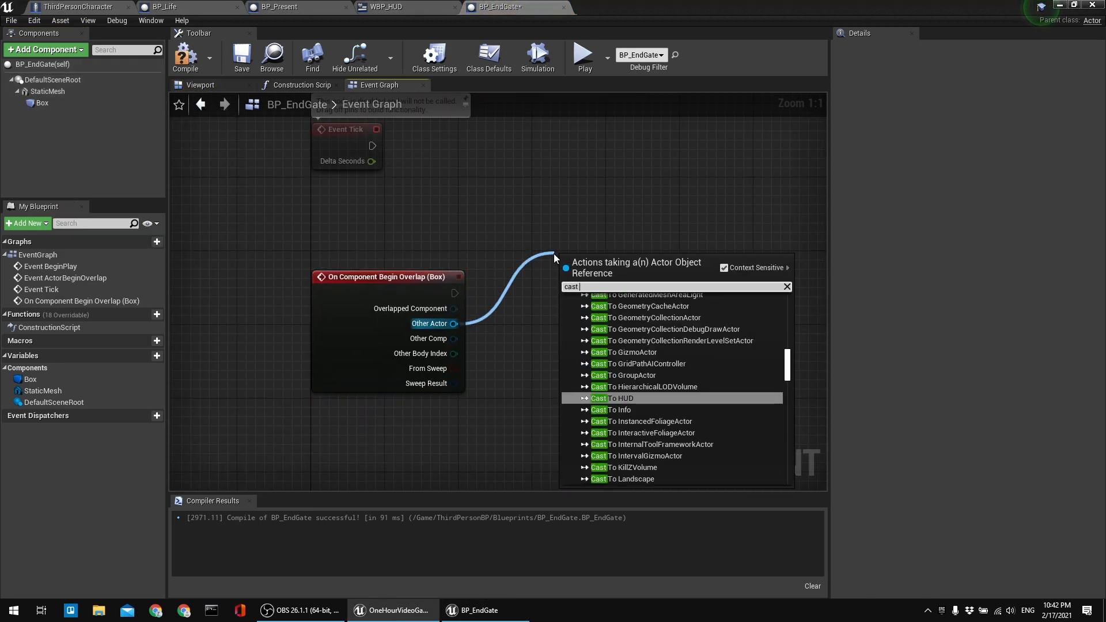
{"action": "type", "text": " to thur"}
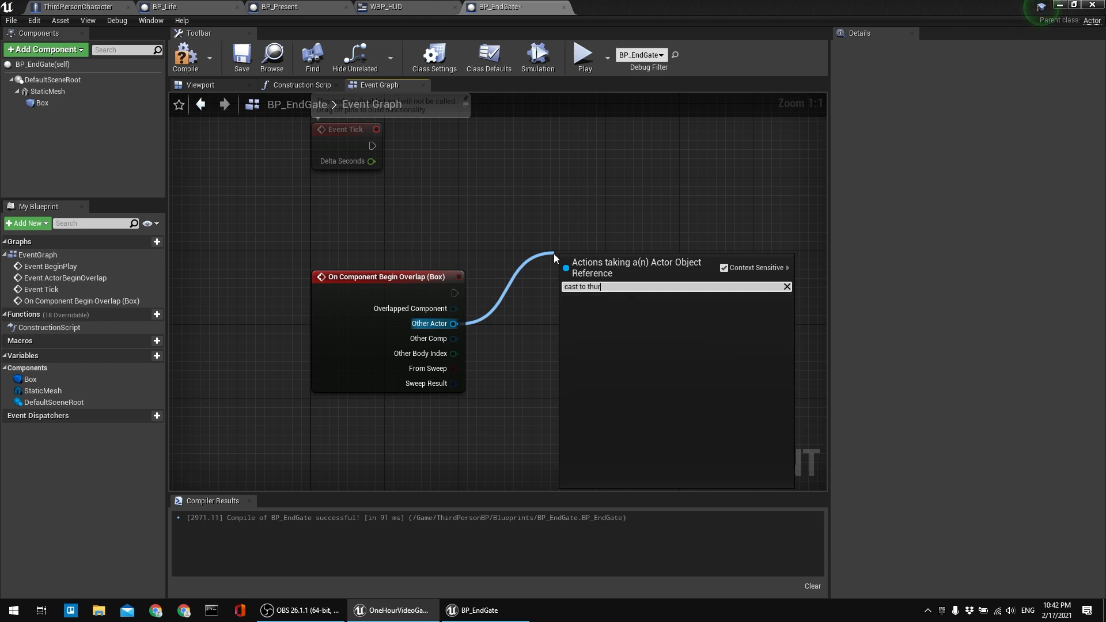
{"action": "key", "text": "BackSpace"}
{"action": "type", "text": "i"}
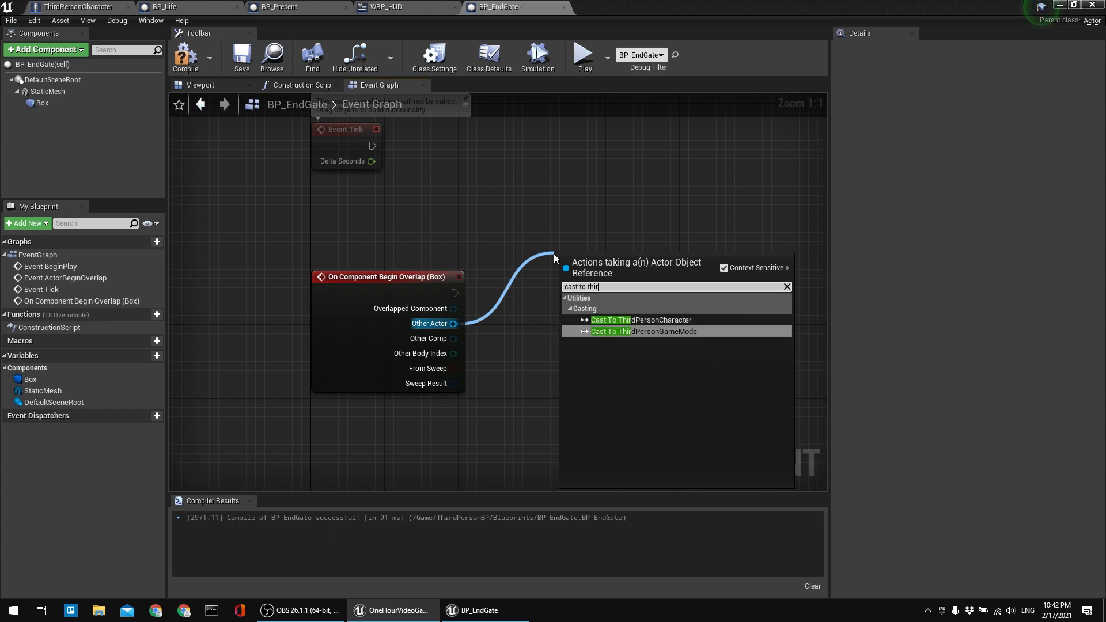
{"action": "key", "text": "Return"}
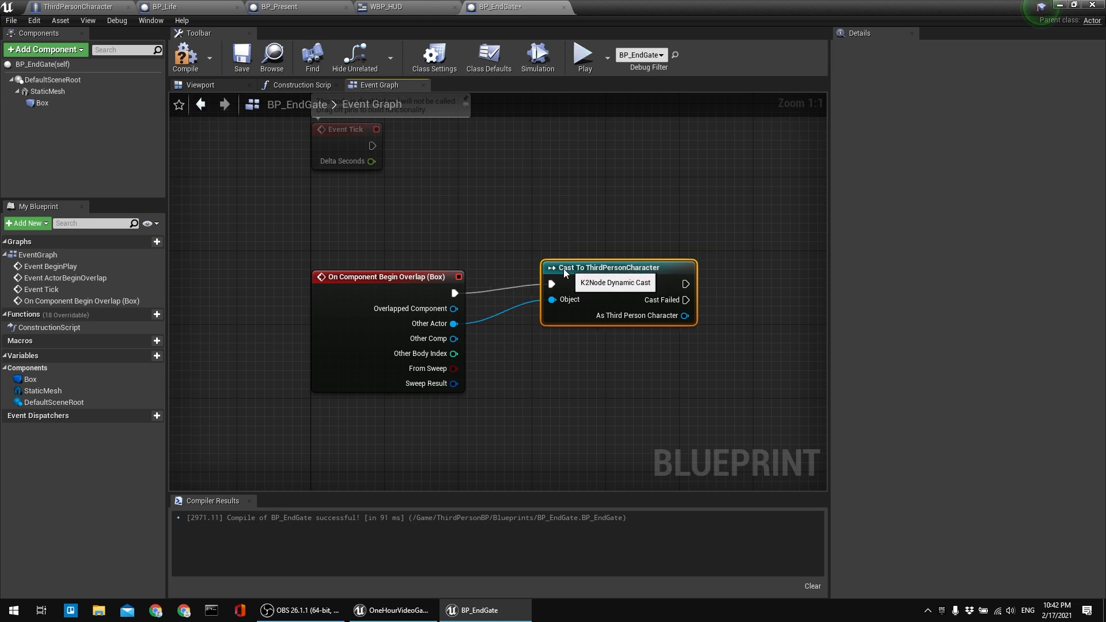
Compile and save BP_EndGate with the overlap event and cast in place.
{"action": "left_click", "coordinate": [187, 56]}
{"action": "right_click_drag", "start_coordinate": [557, 233], "coordinate": [477, 226]}
{"action": "left_click", "coordinate": [427, 221]}
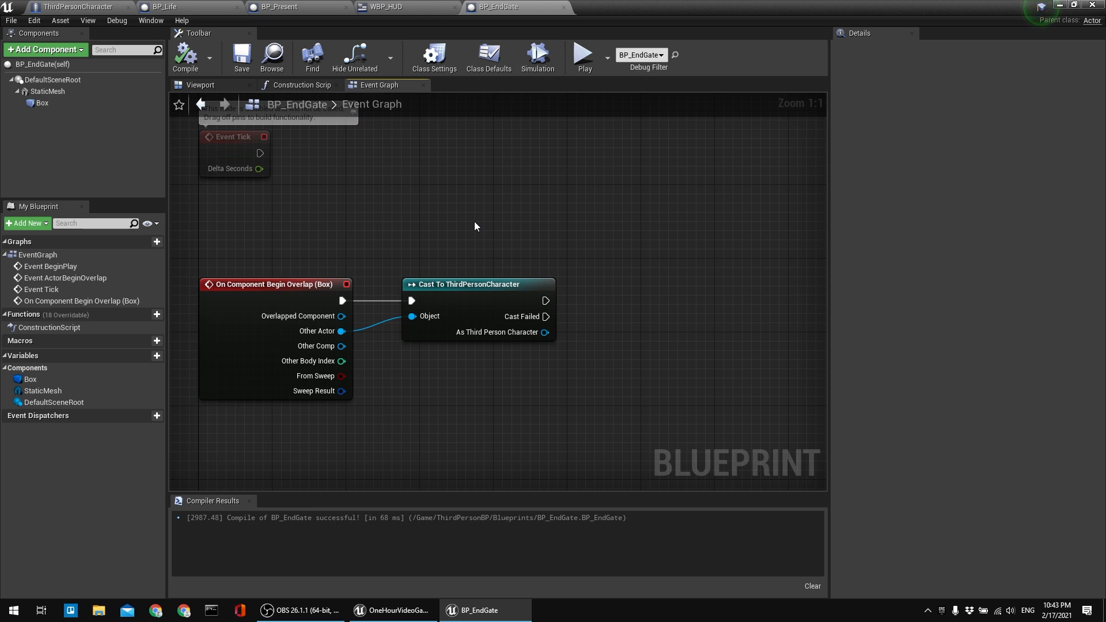
{"action": "left_click", "coordinate": [242, 58]}
{"action": "mouse_move", "coordinate": [585, 257]}
{"action": "right_mouse_down"}
{"action": "mouse_move", "coordinate": [578, 248]}
{"action": "mouse_move", "coordinate": [603, 254]}
{"action": "right_mouse_up"}
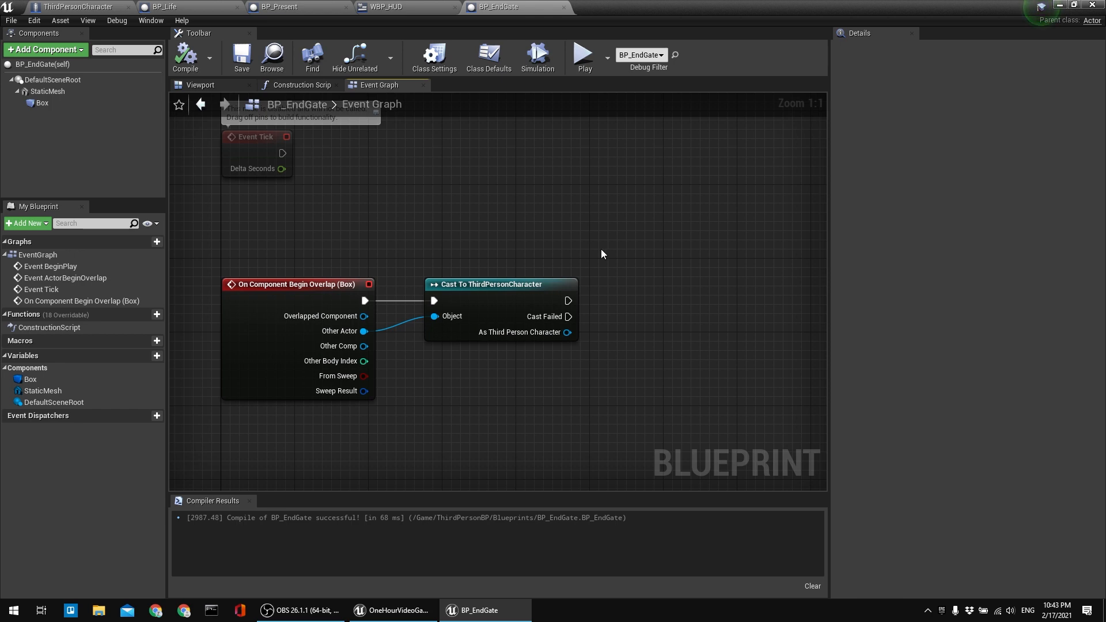
{"action": "right_click_drag", "start_coordinate": [575, 240], "coordinate": [490, 213]}
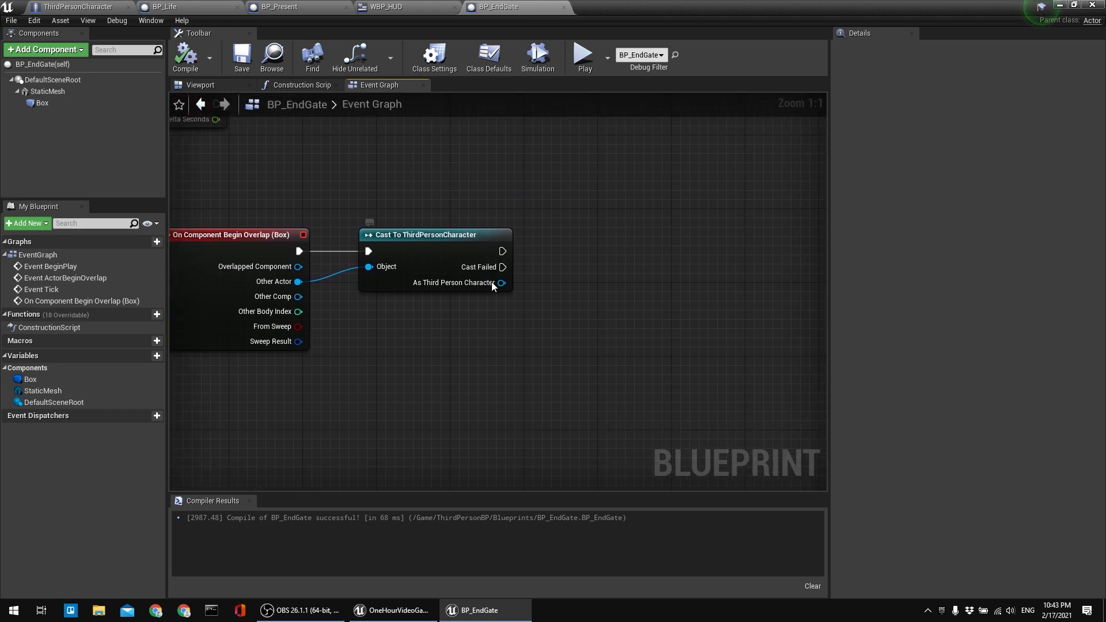
{"action": "right_click_drag", "start_coordinate": [531, 183], "coordinate": [521, 228]}
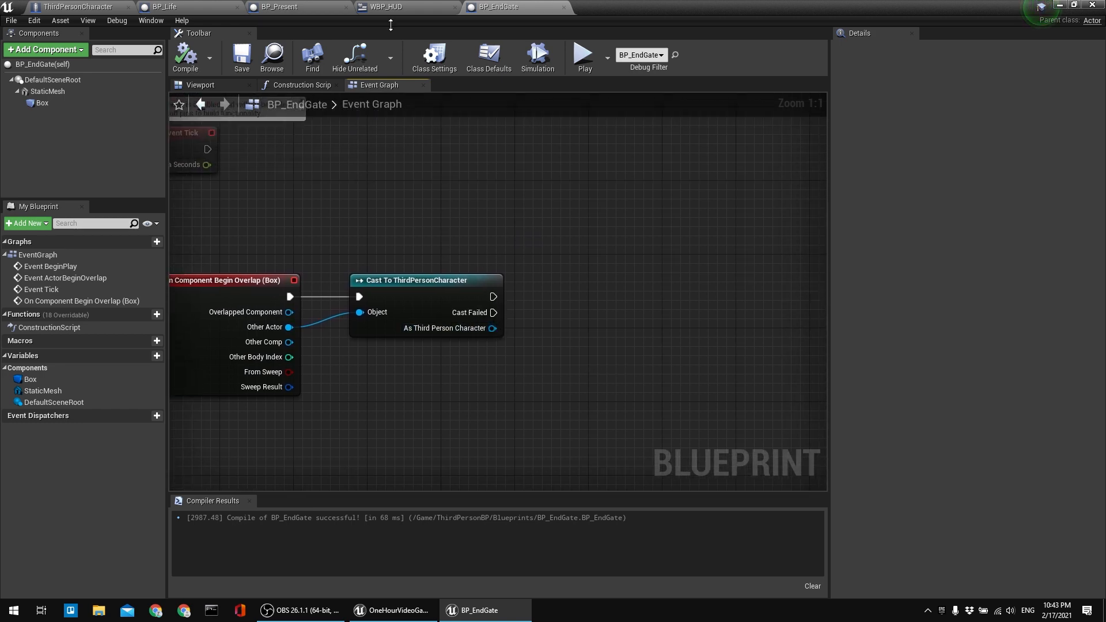
Switch to the ThirdPersonCharacter blueprint and bring up free space in its Event Graph beside the CollectPresent logic.
{"action": "left_click", "coordinate": [60, 5]}
{"action": "right_click_drag", "start_coordinate": [480, 216], "coordinate": [448, 139]}
{"action": "scroll", "coordinate": [447, 138], "scroll_direction": "down", "scroll_amount": 3}
{"action": "right_click_drag", "start_coordinate": [474, 241], "coordinate": [350, 250]}
{"action": "scroll", "coordinate": [424, 242], "scroll_direction": "up", "scroll_amount": 1}
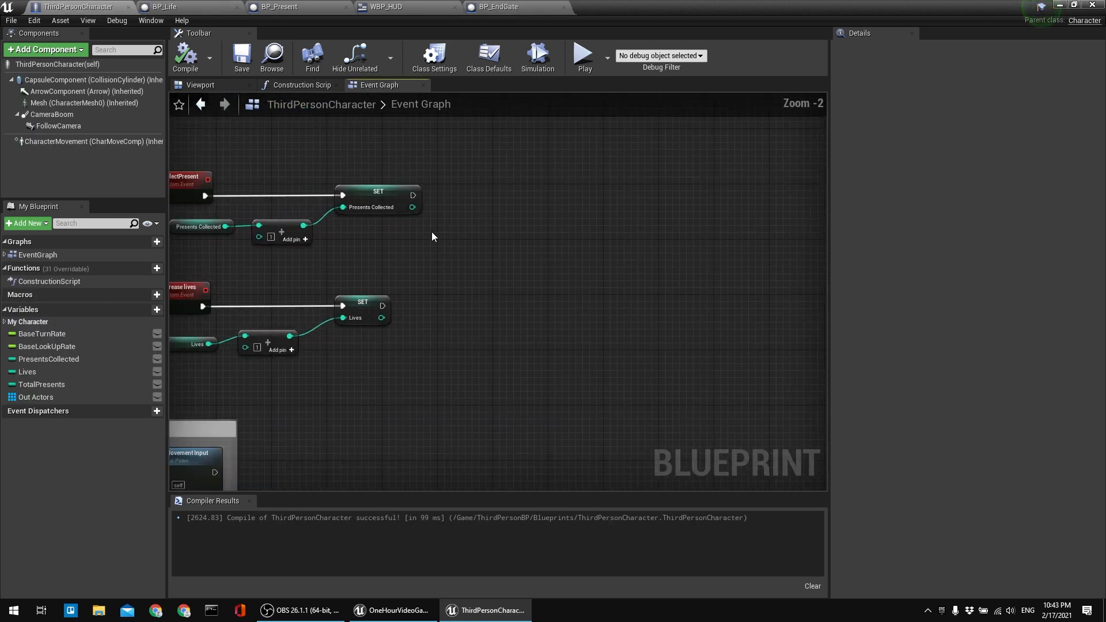
Add a custom event named CheckIfAllPresentsAreCollected to the ThirdPersonCharacter Event Graph and compile the blueprint.
{"action": "right_click", "coordinate": [498, 211]}
{"action": "type", "text": "custo"}
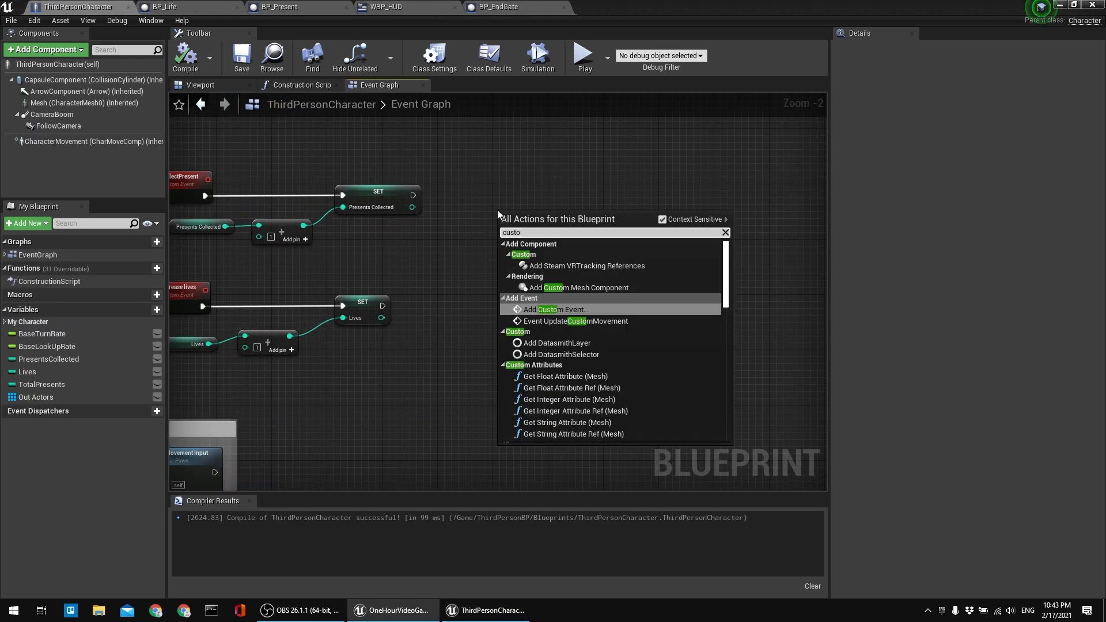
{"action": "key", "text": "Return"}
{"action": "type", "text": "CheckIfa"}
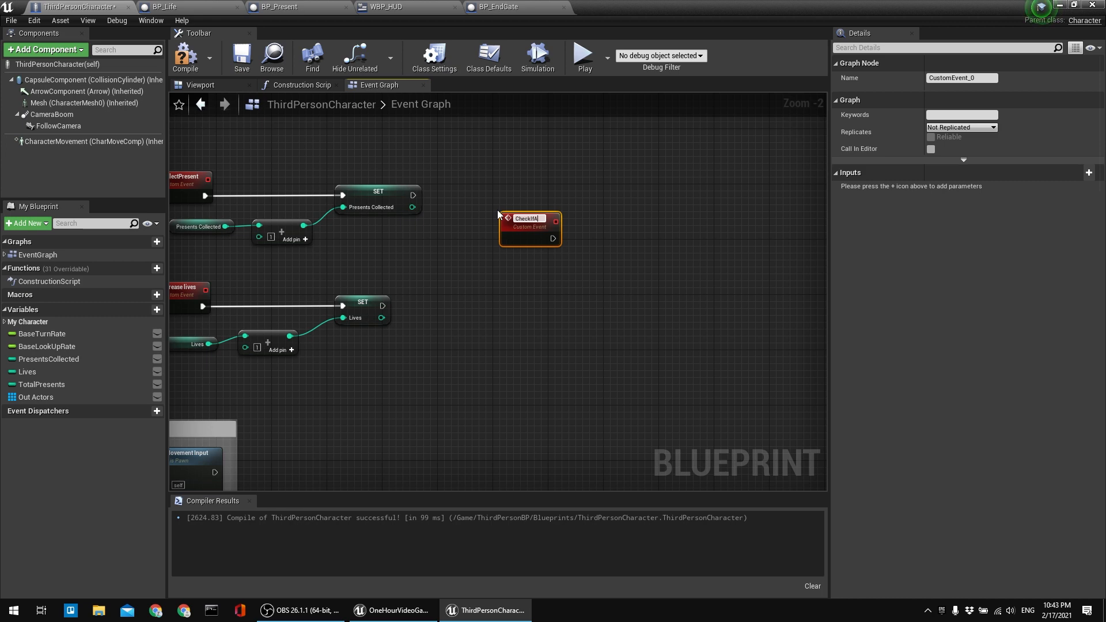
{"action": "type", "text": "AllPresents"}
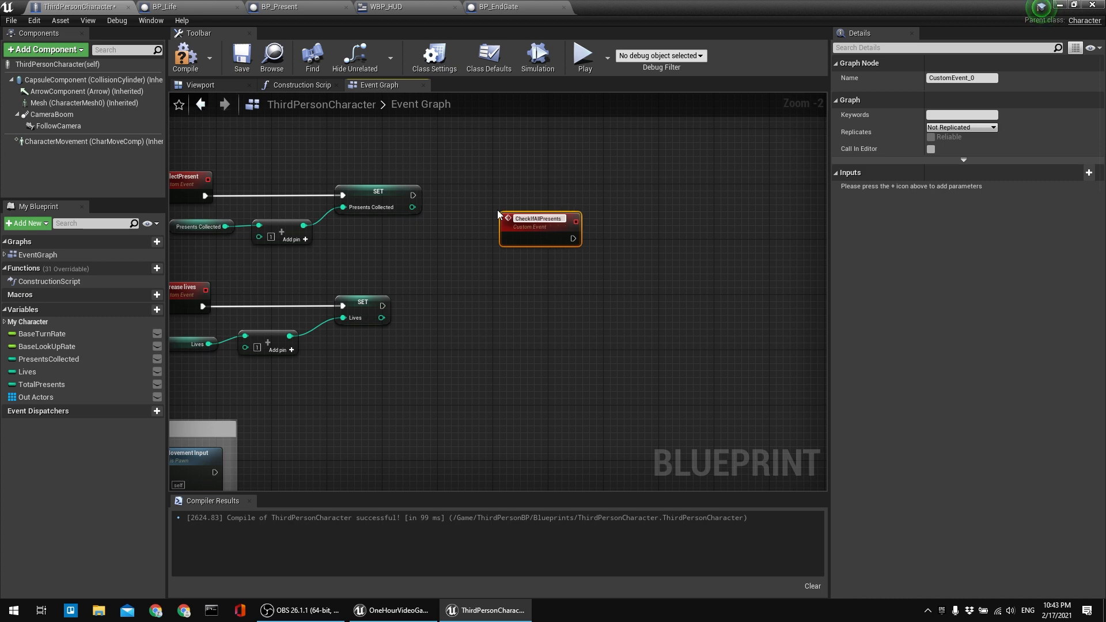
{"action": "type", "text": "AreCollected"}
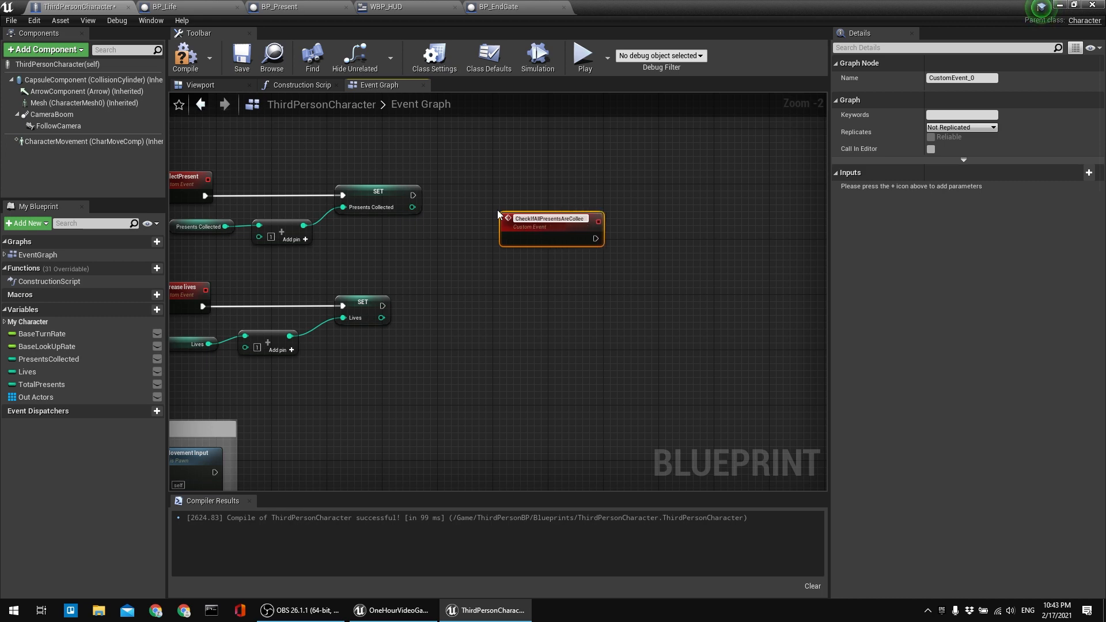
{"action": "key", "text": "Return"}
{"action": "left_click", "coordinate": [182, 65]}
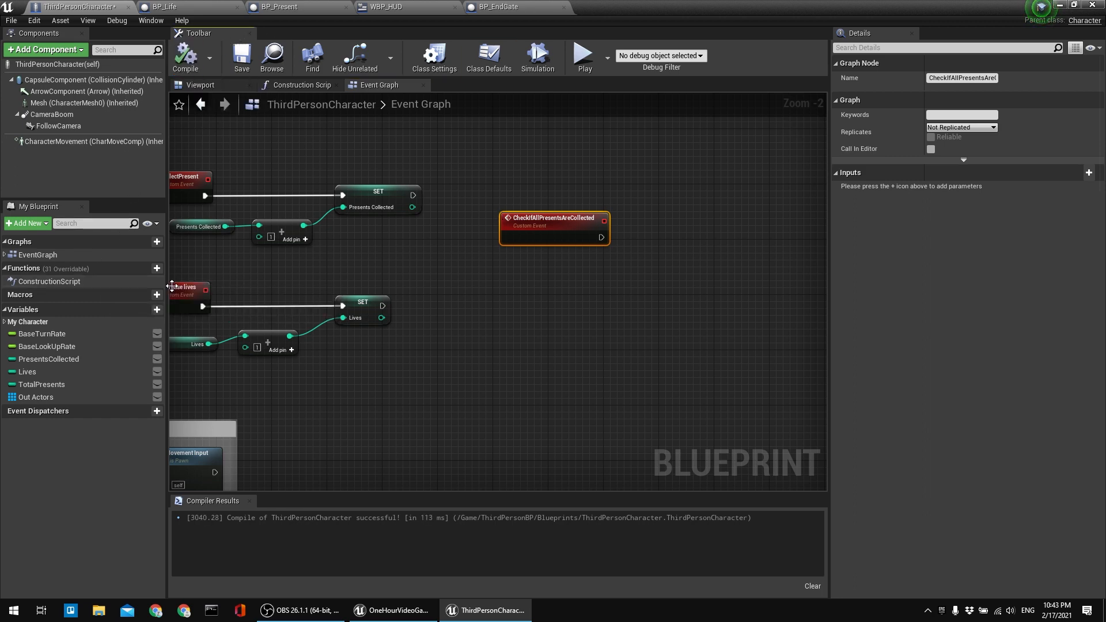
{"action": "mouse_move", "coordinate": [162, 272]}
{"action": "left_click", "coordinate": [476, 320]}
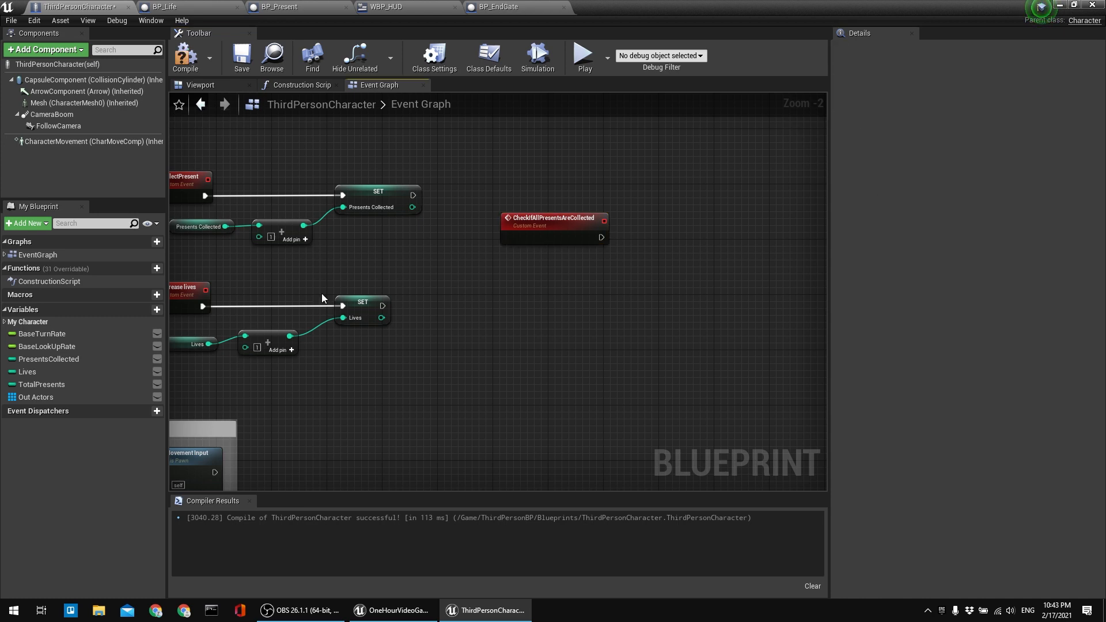
Create a new function named fCheckIfAllPresentsAreCollected in ThirdPersonCharacter, compiling and saving the blueprint.
{"action": "left_click", "coordinate": [144, 270]}
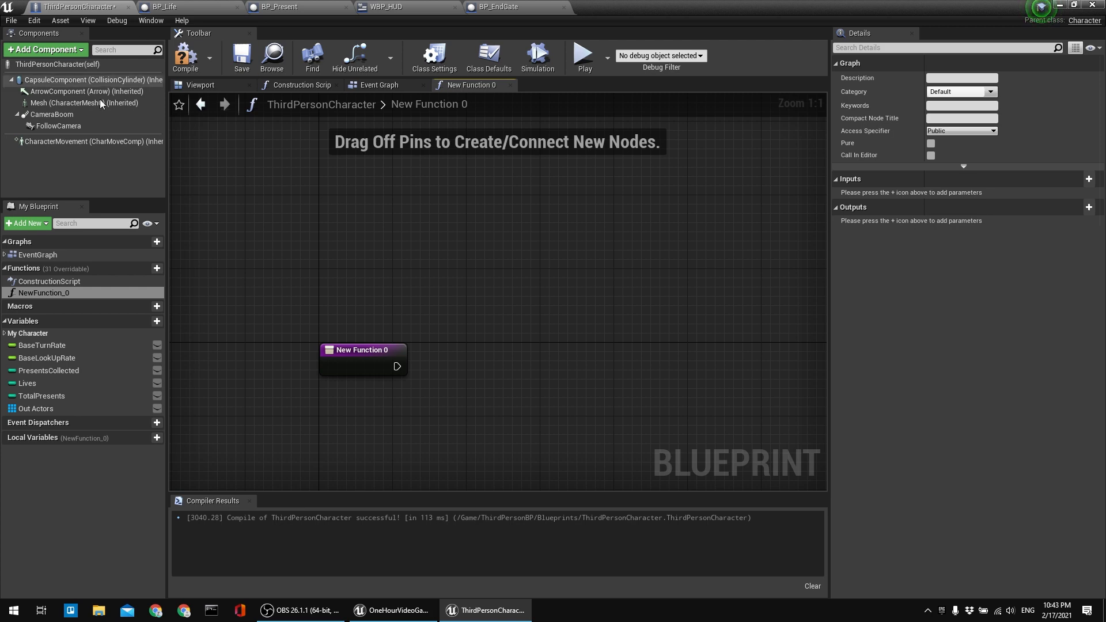
{"action": "double_click", "coordinate": [53, 292]}
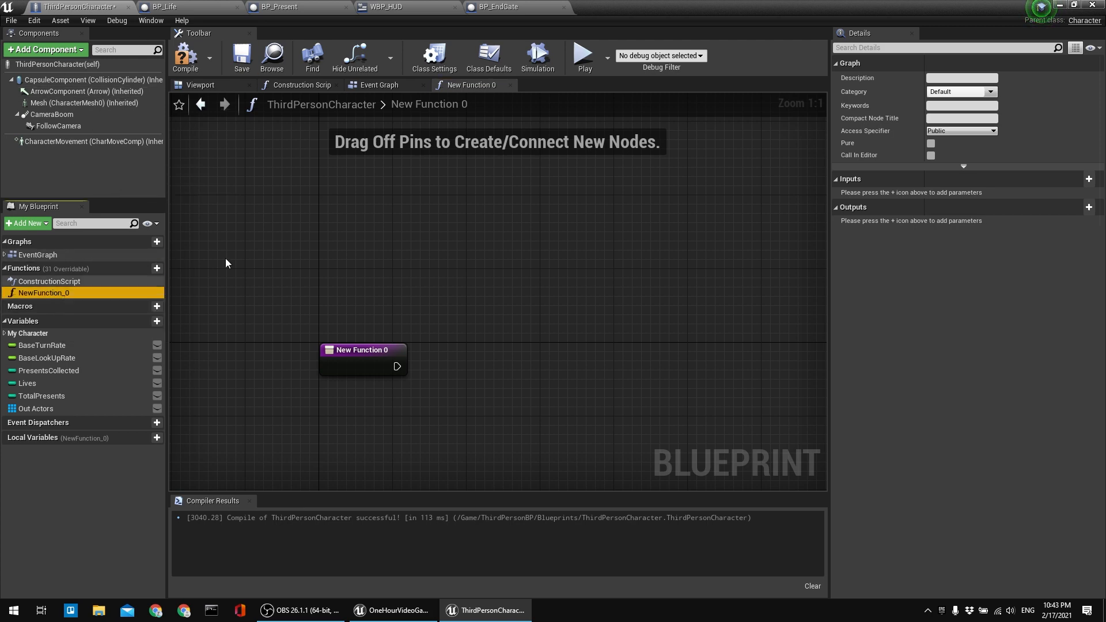
{"action": "right_click_drag", "start_coordinate": [514, 337], "coordinate": [486, 294]}
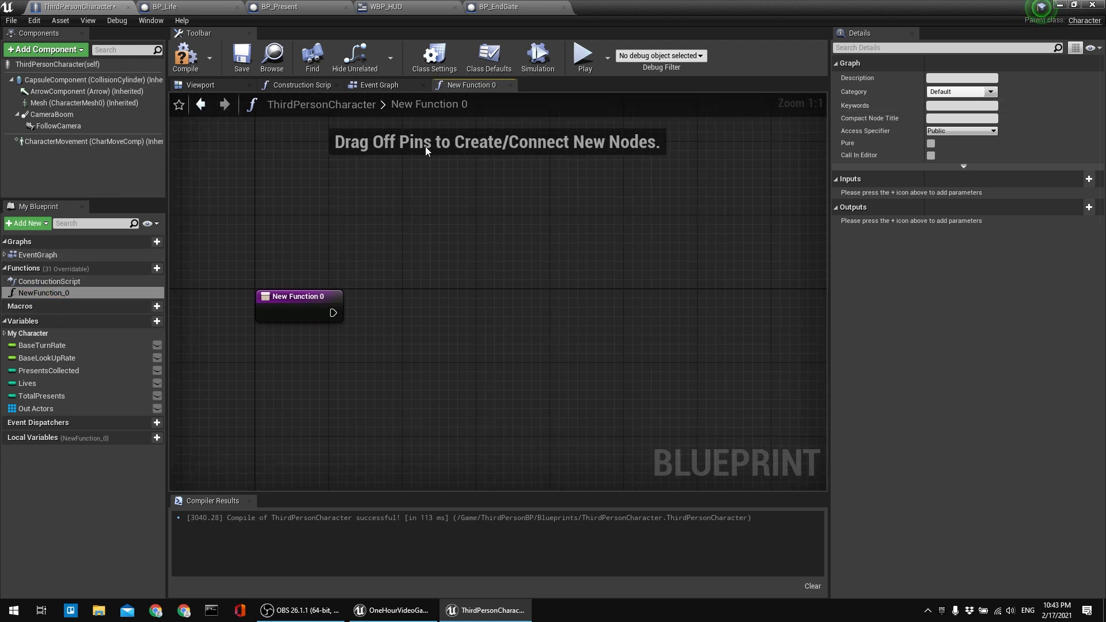
{"action": "left_click", "coordinate": [37, 293]}
{"action": "left_click", "coordinate": [37, 292]}
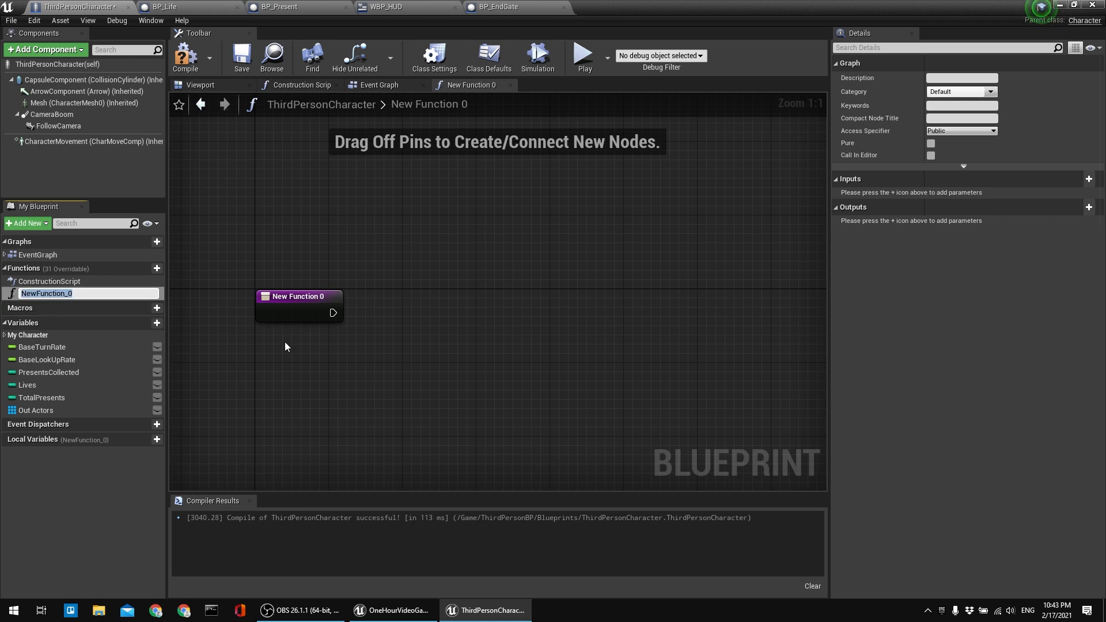
{"action": "type", "text": "CheckIfAllPresentsAreCollected"}
{"action": "key", "text": "Return"}
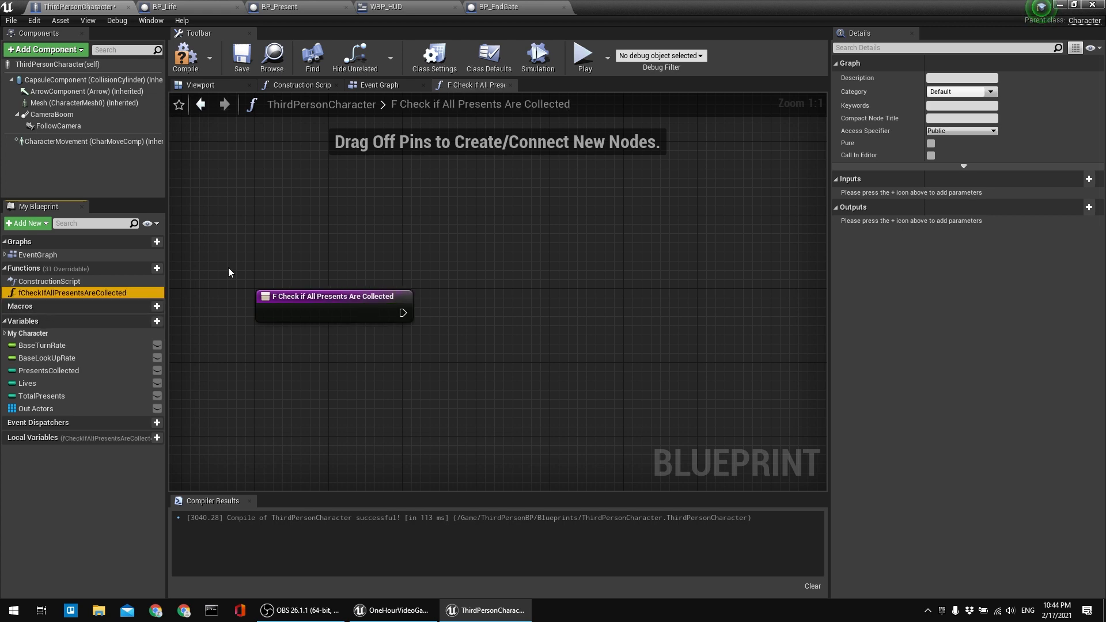
{"action": "left_click", "coordinate": [186, 55]}
{"action": "left_click", "coordinate": [241, 54]}
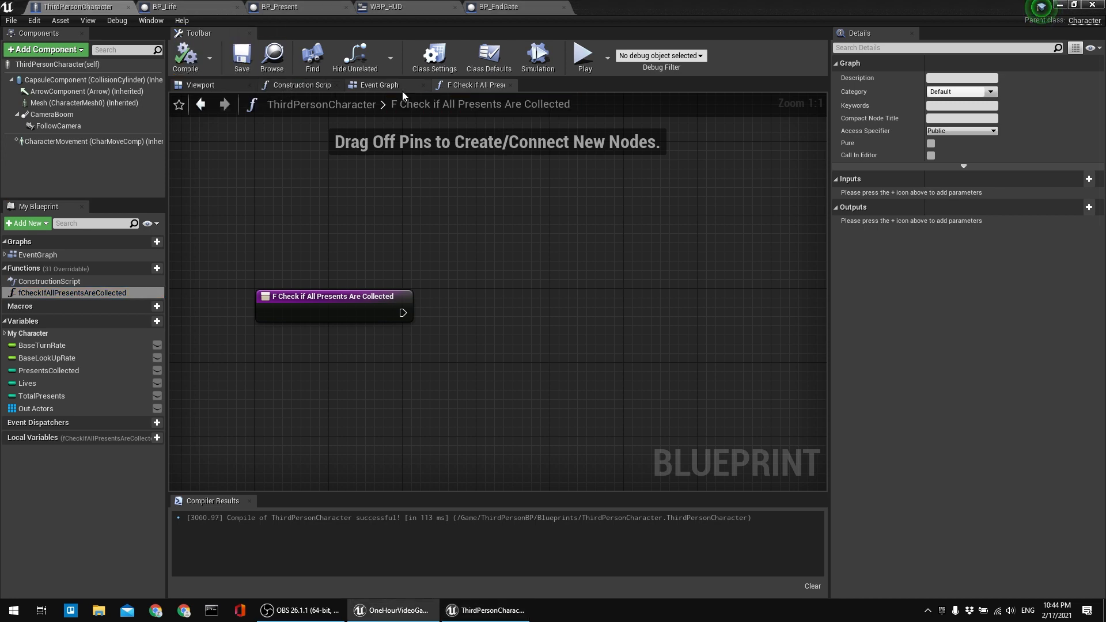
Close the function graph, delete the CheckIfAllPresentsAreCollected custom event from the Event Graph, and recompile.
{"action": "left_click", "coordinate": [380, 85]}
{"action": "left_click", "coordinate": [511, 85]}
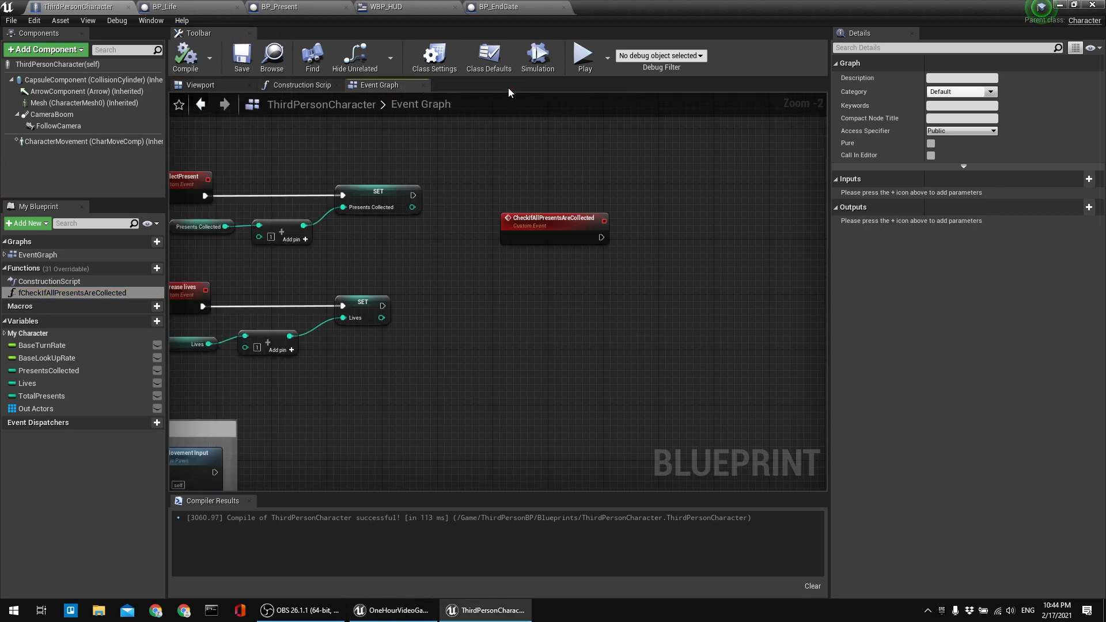
{"action": "left_click", "coordinate": [570, 218]}
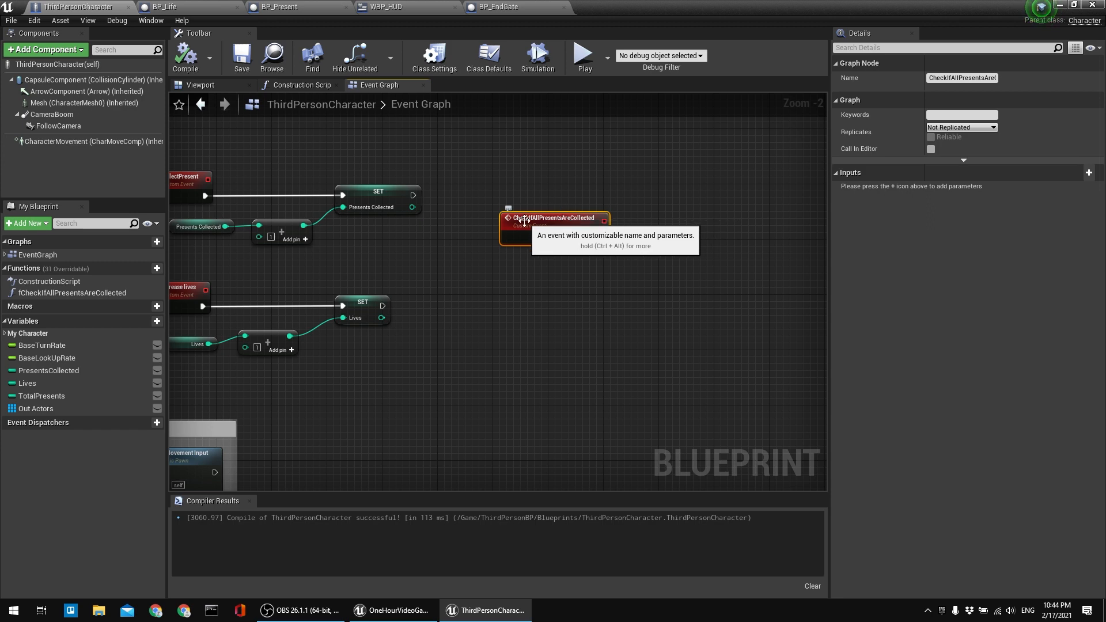
{"action": "key", "text": "Delete"}
{"action": "left_click", "coordinate": [186, 56]}
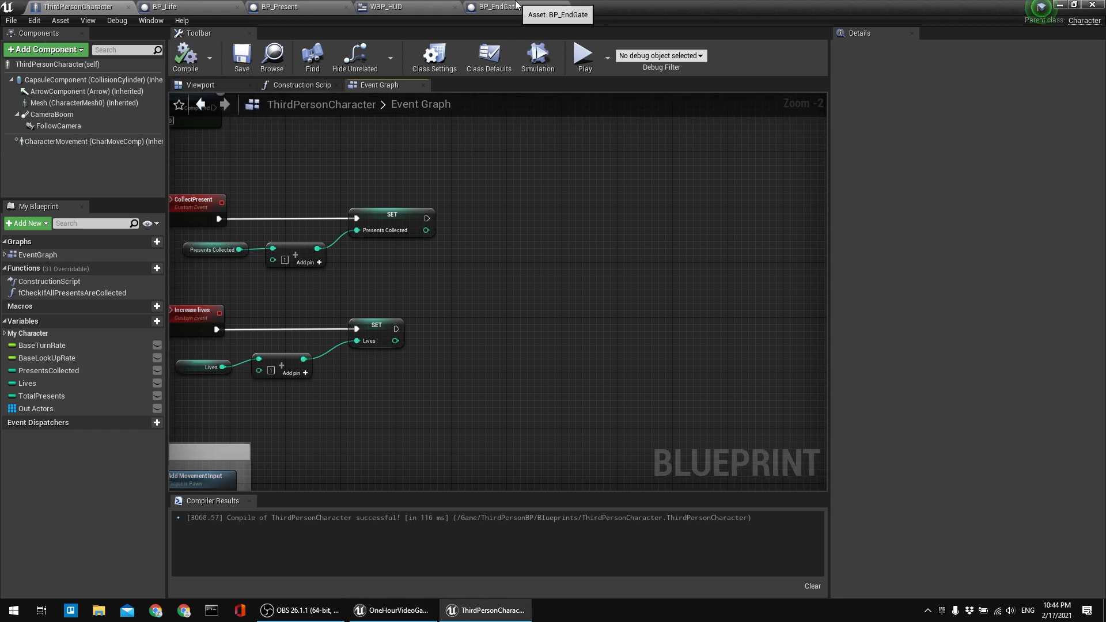
In BP_EndGate, call F Check if All Presents Are Collected from the cast's As Third Person Character output and compile.
{"action": "left_click", "coordinate": [515, 5]}
{"action": "left_click_drag", "start_coordinate": [473, 294], "coordinate": [571, 266]}
{"action": "type", "text": "fche"}
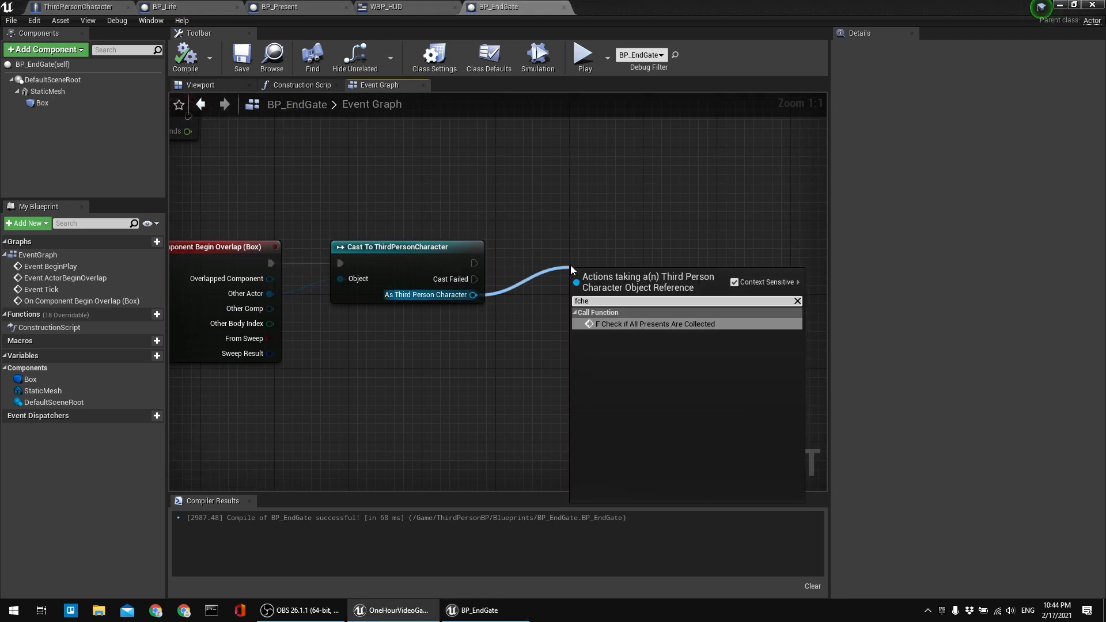
{"action": "key", "text": "Return"}
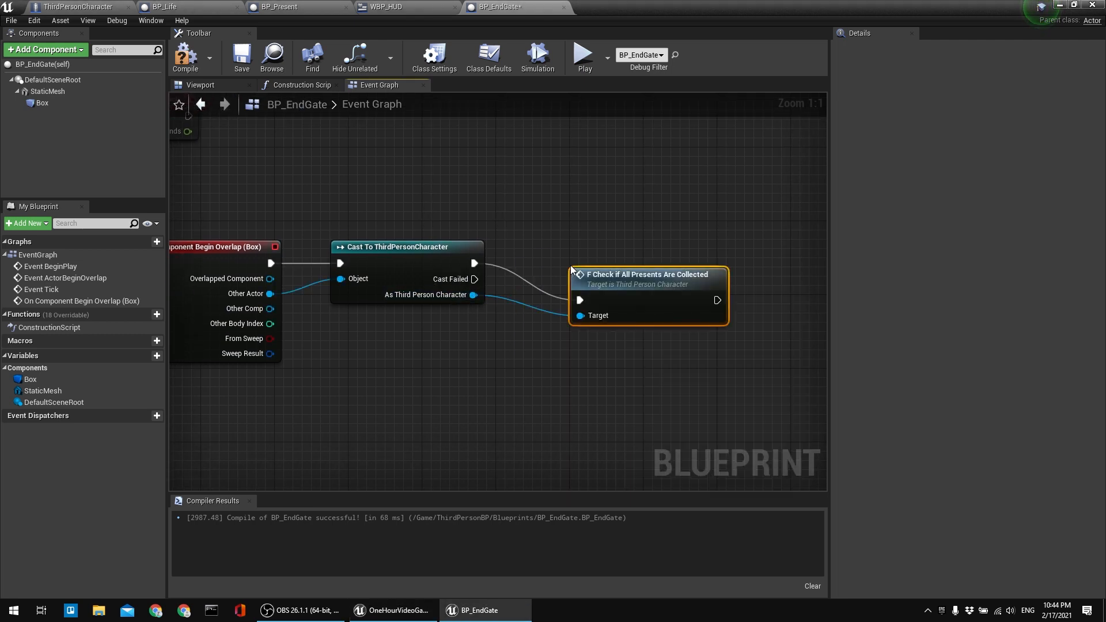
{"action": "left_click", "coordinate": [185, 56]}
{"action": "left_click_drag", "start_coordinate": [629, 292], "coordinate": [600, 268]}
{"action": "left_click", "coordinate": [565, 222]}
{"action": "right_click_drag", "start_coordinate": [564, 221], "coordinate": [572, 252]}
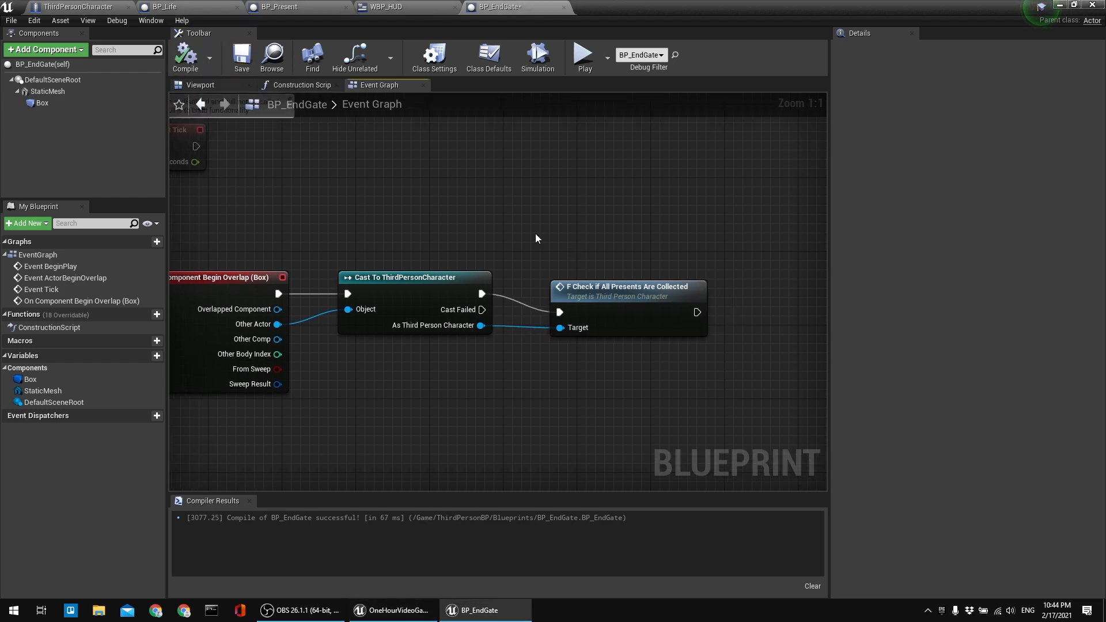
Open the F Check if All Presents Are Collected function, add a Return Node to its graph, and compile.
{"action": "double_click", "coordinate": [614, 312]}
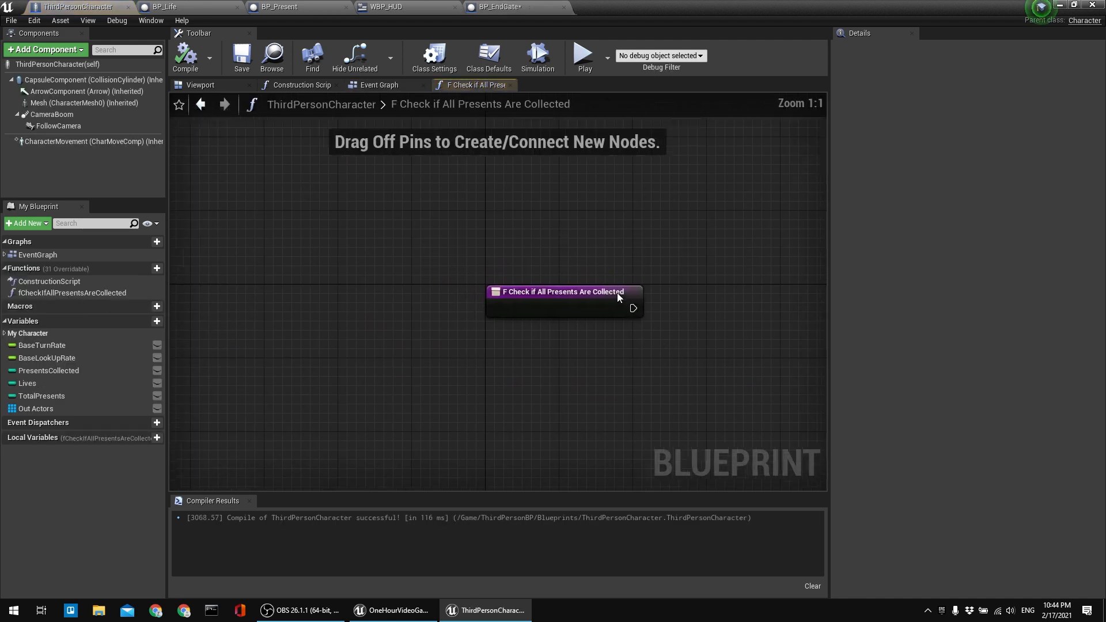
{"action": "right_click_drag", "start_coordinate": [592, 270], "coordinate": [439, 253]}
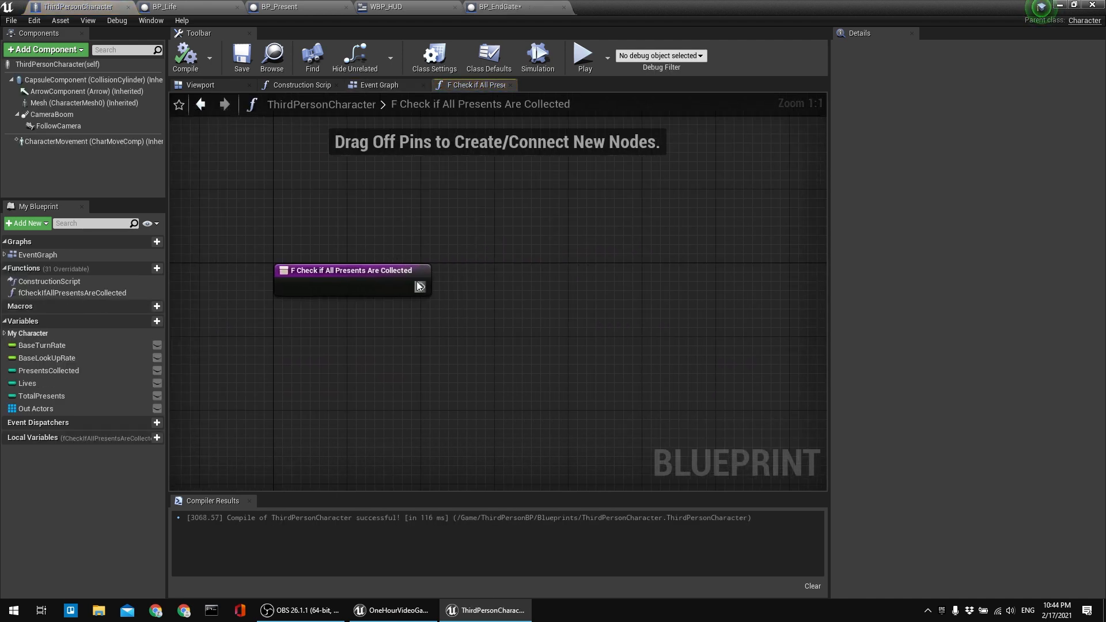
{"action": "right_click_drag", "start_coordinate": [585, 242], "coordinate": [483, 245]}
{"action": "right_click", "coordinate": [460, 253]}
{"action": "type", "text": "outpu"}
{"action": "scroll", "coordinate": [596, 336], "scroll_direction": "up", "scroll_amount": 10}
{"action": "key", "text": "BackSpace"}
{"action": "key", "text": "BackSpace"}
{"action": "key", "text": "BackSpace"}
{"action": "key", "text": "BackSpace"}
{"action": "key", "text": "BackSpace"}
{"action": "key", "text": "BackSpace"}
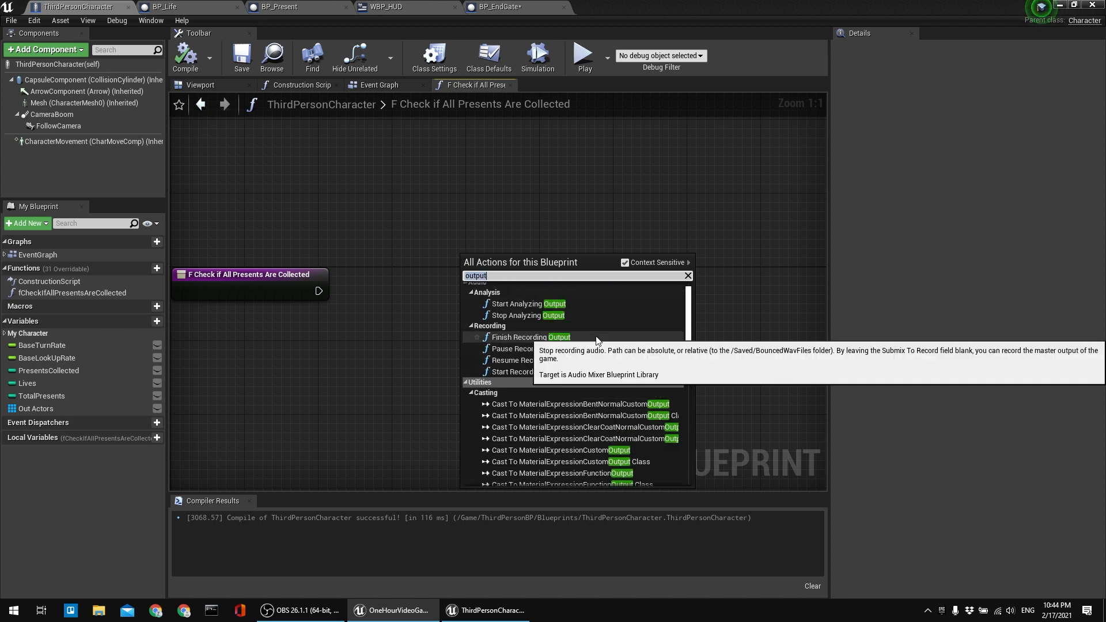
{"action": "type", "text": "return"}
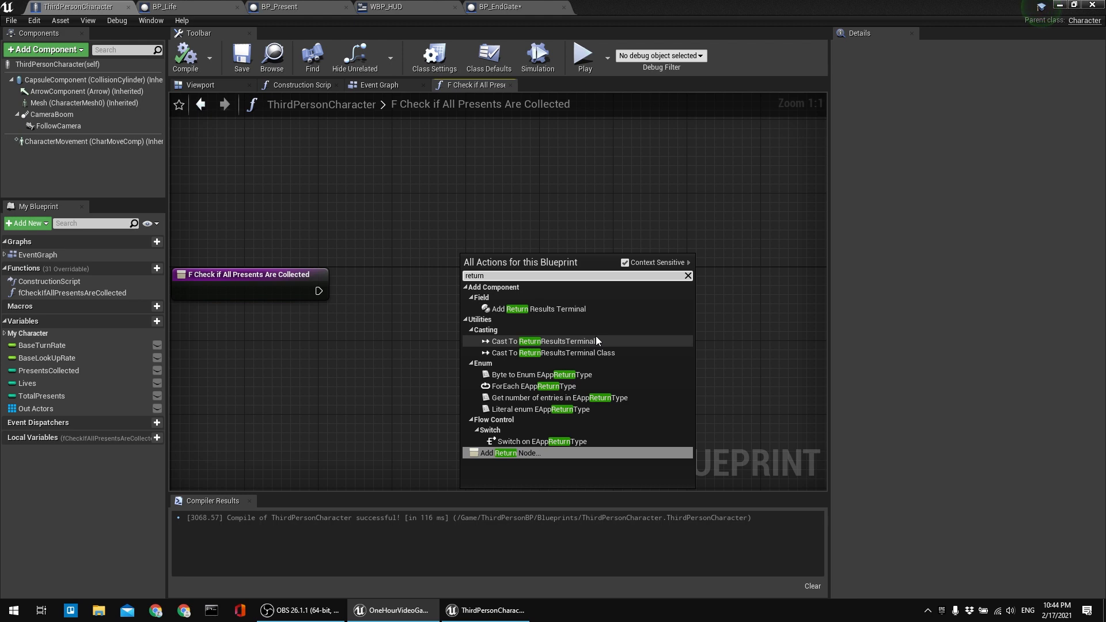
{"action": "key", "text": "Return"}
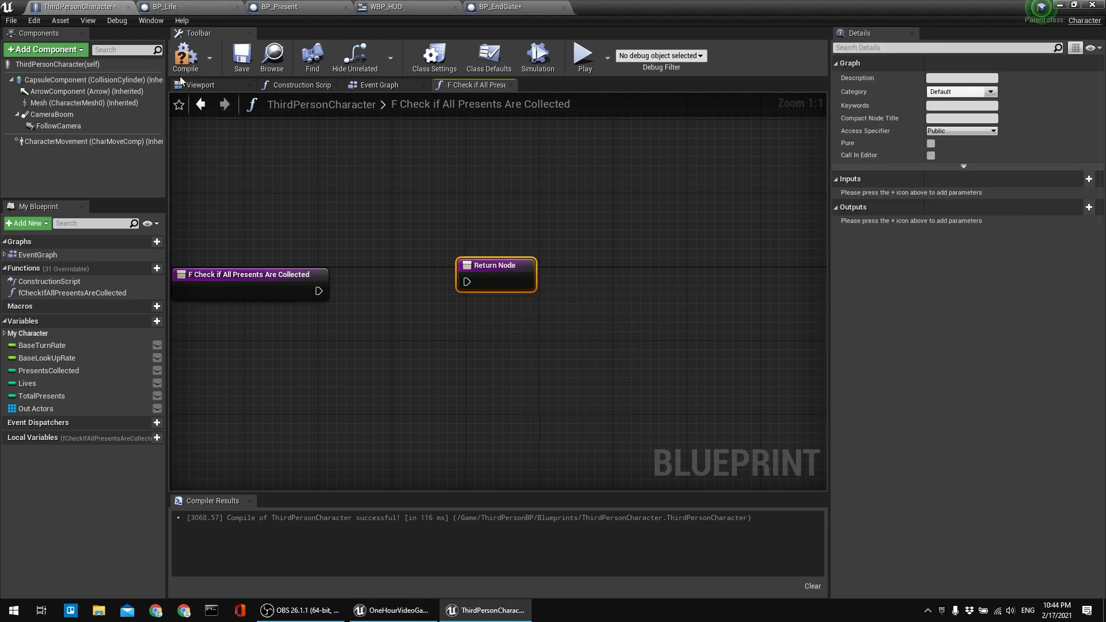
{"action": "left_click", "coordinate": [184, 56]}
Add a Branch node to the function graph and move the Return Node farther away to make room for it.
{"action": "left_click_drag", "start_coordinate": [506, 277], "coordinate": [626, 277]}
{"action": "left_click", "coordinate": [395, 355]}
{"action": "key", "text": "b"}
{"action": "left_click", "coordinate": [402, 333]}
{"action": "right_click_drag", "start_coordinate": [464, 295], "coordinate": [366, 286]}
{"action": "left_click_drag", "start_coordinate": [514, 265], "coordinate": [602, 255]}
{"action": "left_click", "coordinate": [466, 244]}
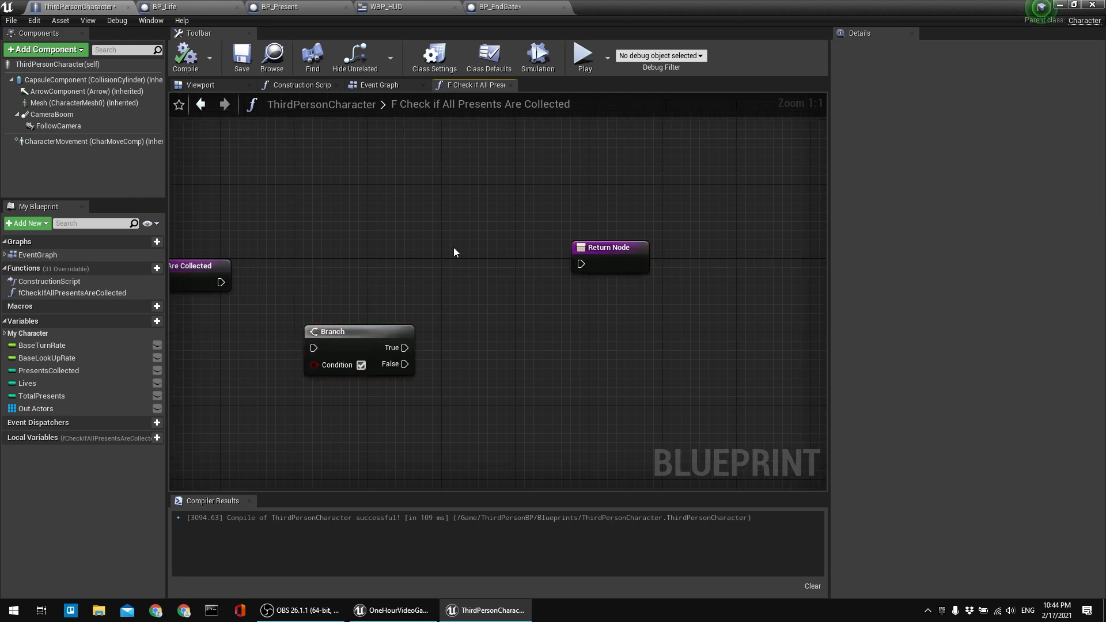
Connect the Branch's True output to the Return Node, add a second Return Node on False, and compile and save.
{"action": "right_click_drag", "start_coordinate": [415, 317], "coordinate": [465, 335]}
{"action": "left_click_drag", "start_coordinate": [428, 347], "coordinate": [630, 282]}
{"action": "left_click_drag", "start_coordinate": [510, 335], "coordinate": [626, 348]}
{"action": "type", "text": "retur"}
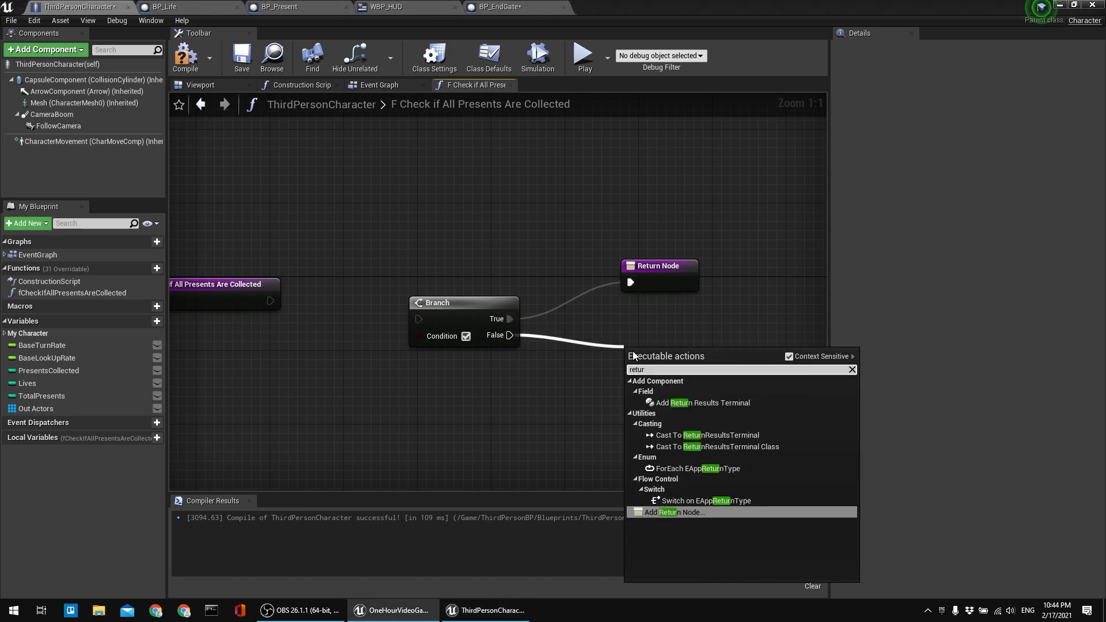
{"action": "key", "text": "Return"}
{"action": "left_click", "coordinate": [186, 55]}
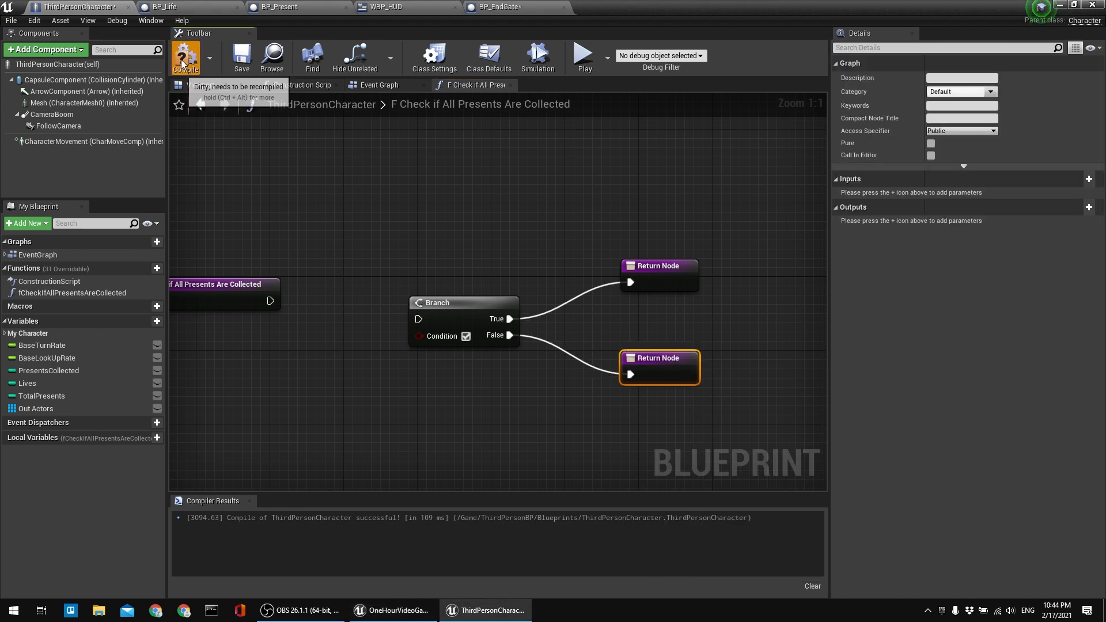
{"action": "left_click", "coordinate": [242, 56]}
Move the Branch node level with the function's entry node, closer to the two Return Nodes.
{"action": "right_click_drag", "start_coordinate": [643, 335], "coordinate": [589, 345]}
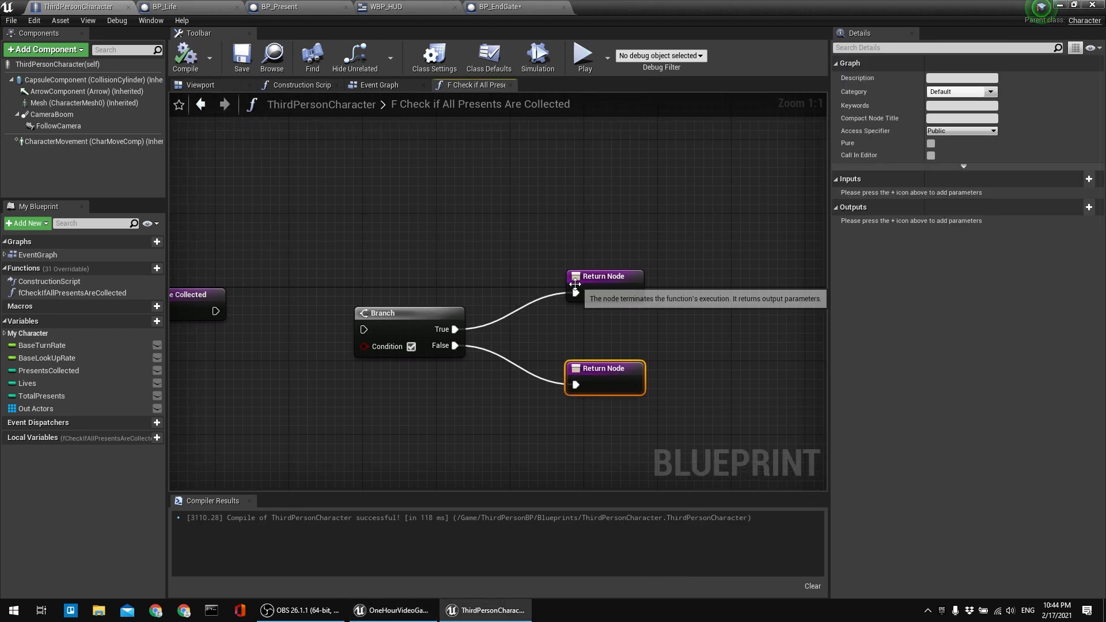
{"action": "left_click", "coordinate": [447, 311]}
{"action": "left_click_drag", "start_coordinate": [447, 311], "coordinate": [483, 293]}
{"action": "right_click_drag", "start_coordinate": [407, 247], "coordinate": [501, 240]}
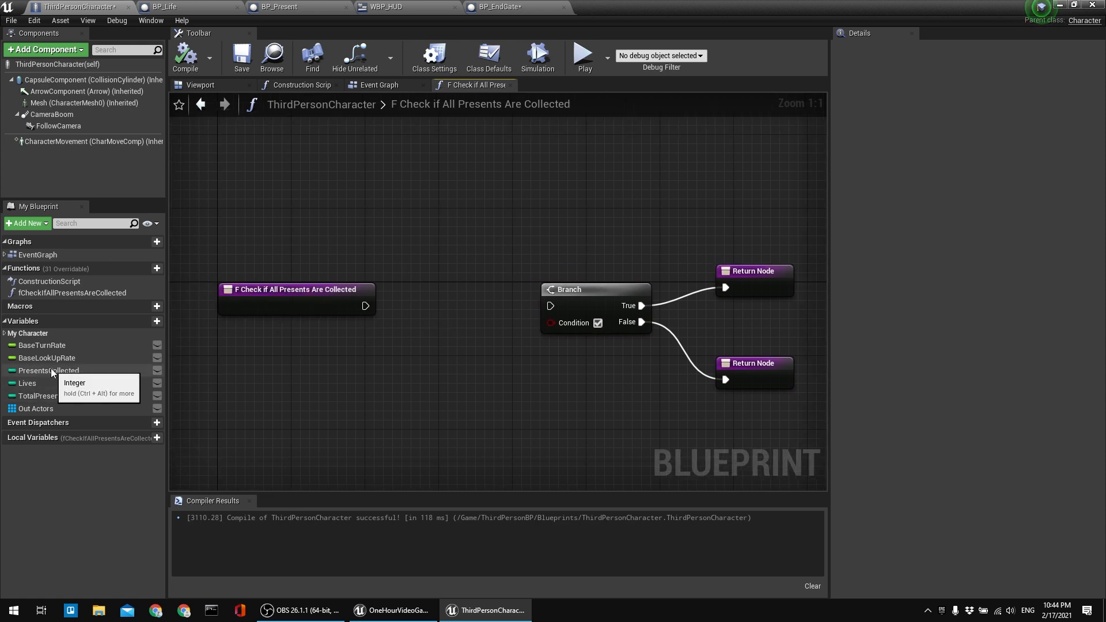
Add getter nodes for the PresentsCollected and TotalPresents variables below the function's entry node.
{"action": "left_click_drag", "start_coordinate": [50, 371], "coordinate": [315, 373]}
{"action": "left_click", "coordinate": [315, 375]}
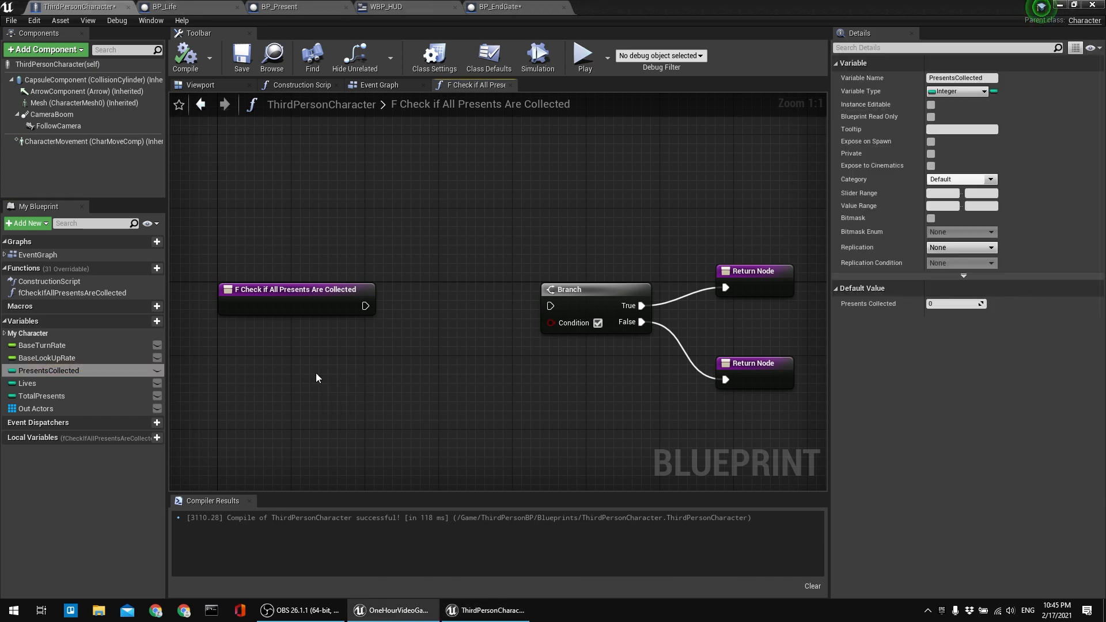
{"action": "left_click", "coordinate": [300, 350]}
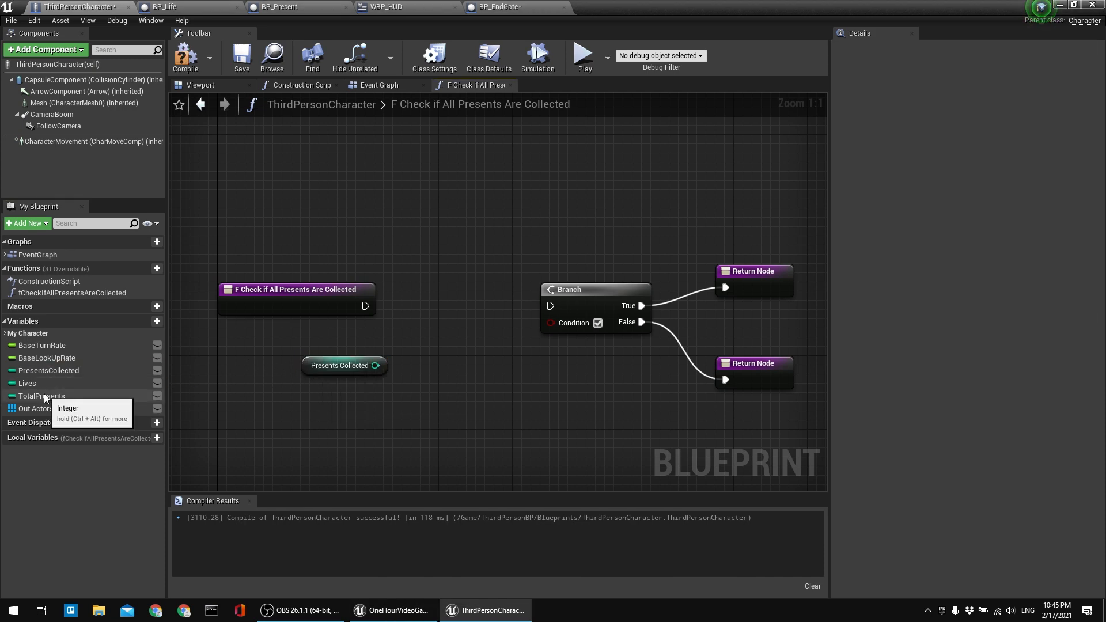
{"action": "left_click_drag", "start_coordinate": [45, 398], "coordinate": [358, 427]}
{"action": "left_click", "coordinate": [369, 434]}
Add a Compare Int node with Presents Collected connected to its Input.
{"action": "left_click_drag", "start_coordinate": [375, 365], "coordinate": [426, 358]}
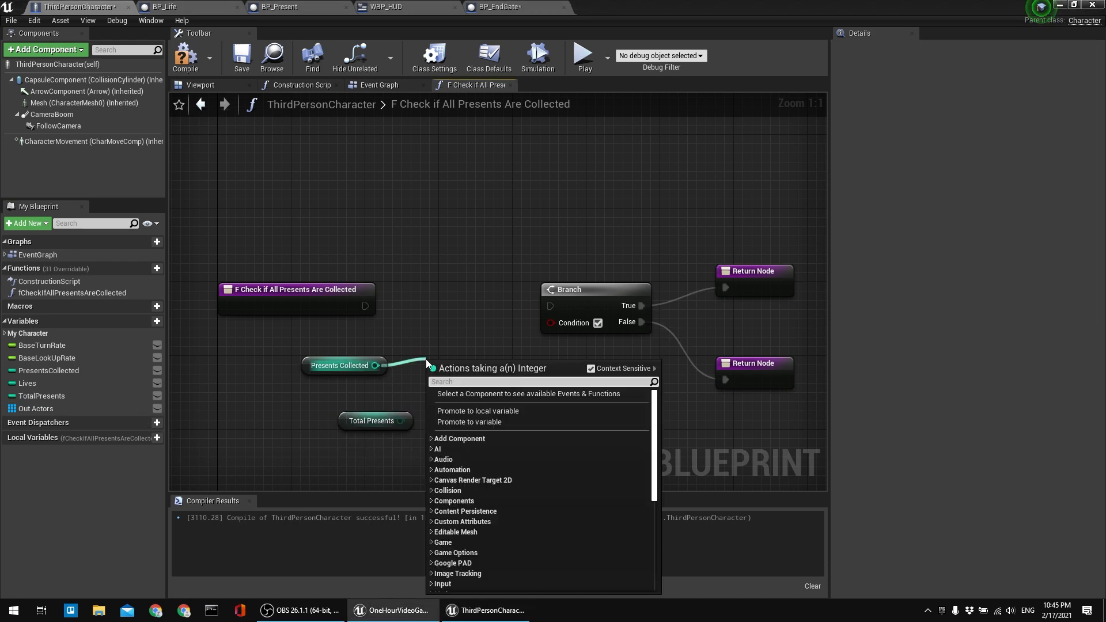
{"action": "type", "text": "compare"}
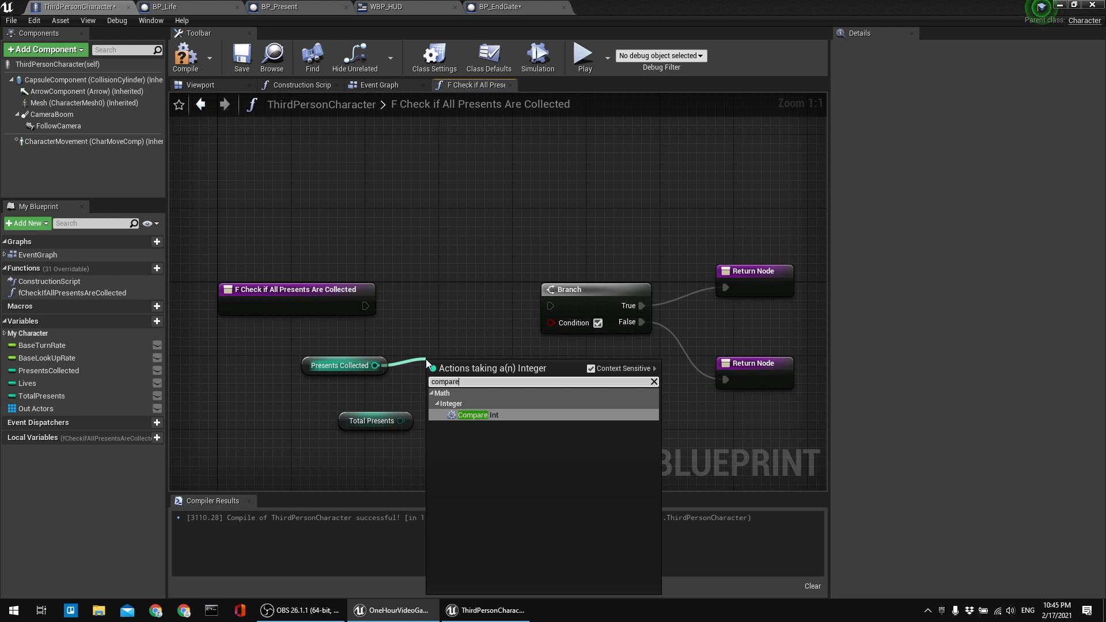
{"action": "key", "text": "Return"}
{"action": "right_click_drag", "start_coordinate": [570, 257], "coordinate": [513, 234]}
Delete the Branch node and move Compare Int up between the function's entry node and the Return Nodes.
{"action": "left_click", "coordinate": [524, 307]}
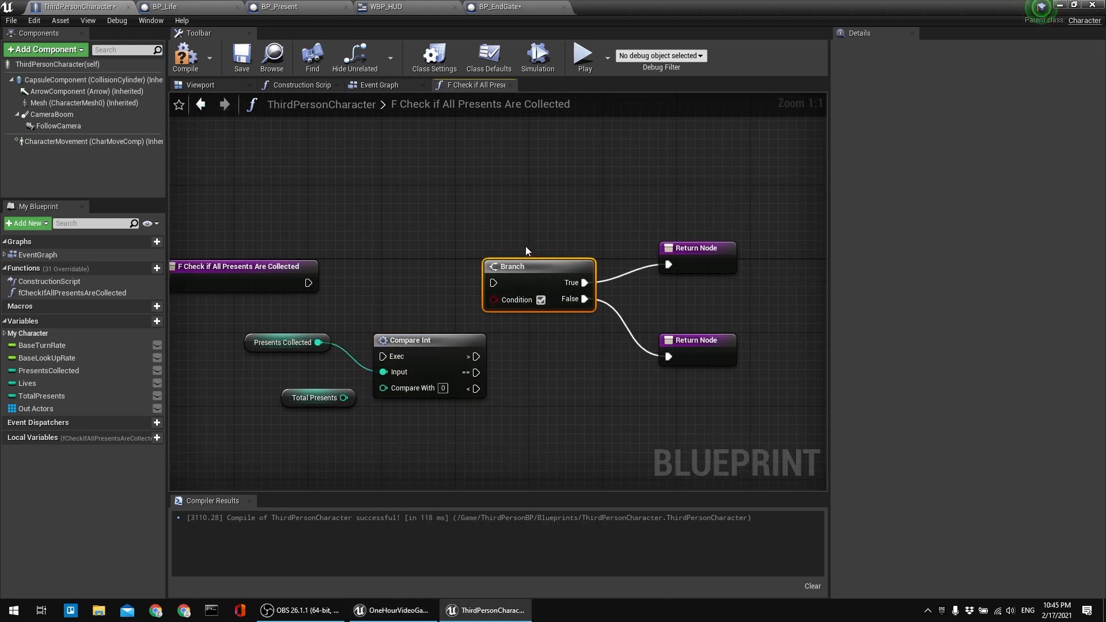
{"action": "key", "text": "Delete"}
{"action": "left_click_drag", "start_coordinate": [446, 350], "coordinate": [483, 277]}
{"action": "left_click", "coordinate": [447, 234]}
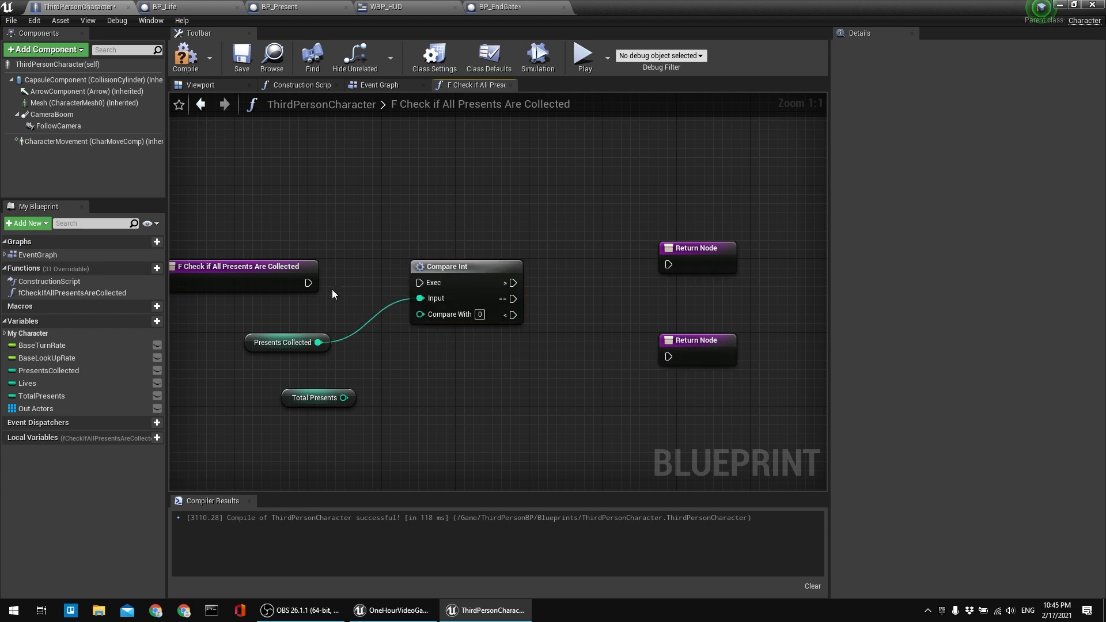
Connect the entry node to Compare Int's Exec and Total Presents to its Compare With, then adjust the node spacing.
{"action": "left_click_drag", "start_coordinate": [308, 282], "coordinate": [418, 283]}
{"action": "left_click_drag", "start_coordinate": [345, 398], "coordinate": [418, 314]}
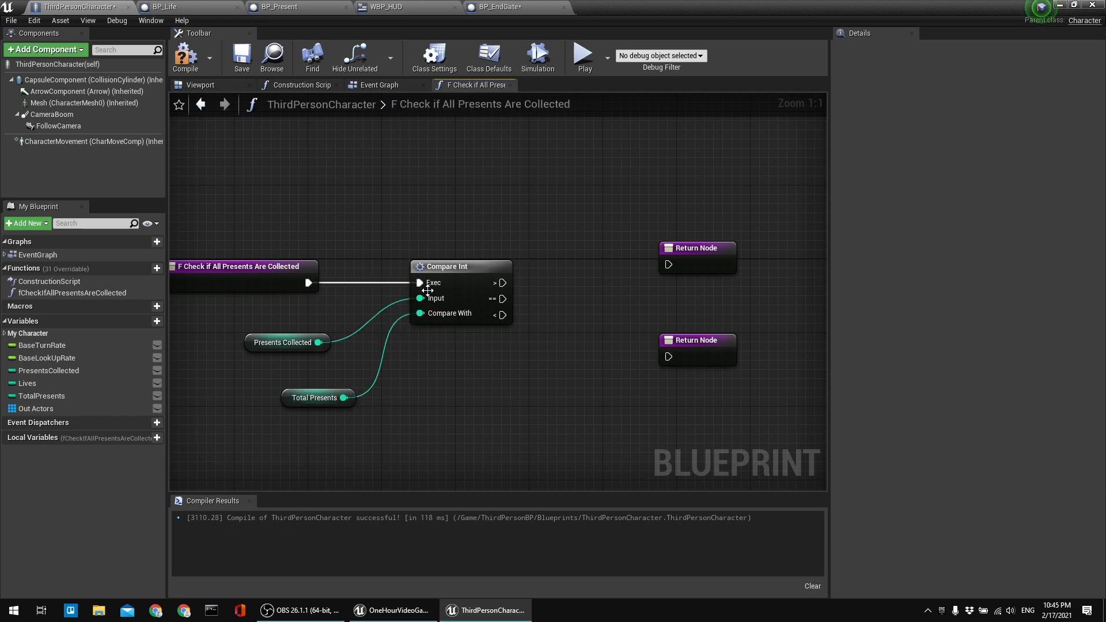
{"action": "left_click_drag", "start_coordinate": [420, 269], "coordinate": [448, 268]}
{"action": "left_click", "coordinate": [444, 245]}
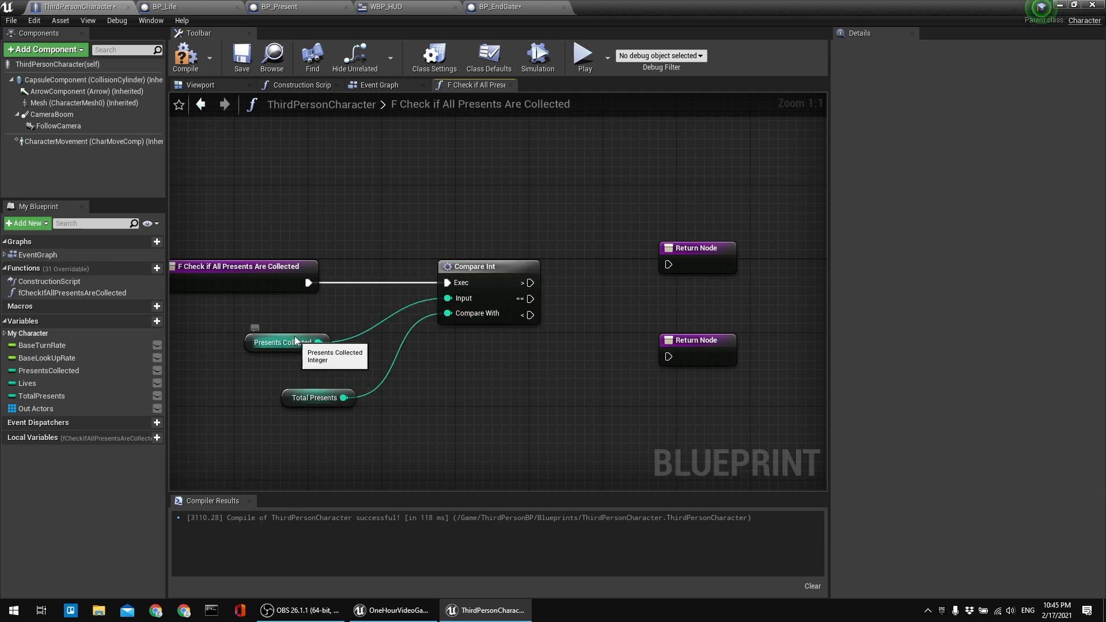
{"action": "left_click_drag", "start_coordinate": [296, 391], "coordinate": [289, 383]}
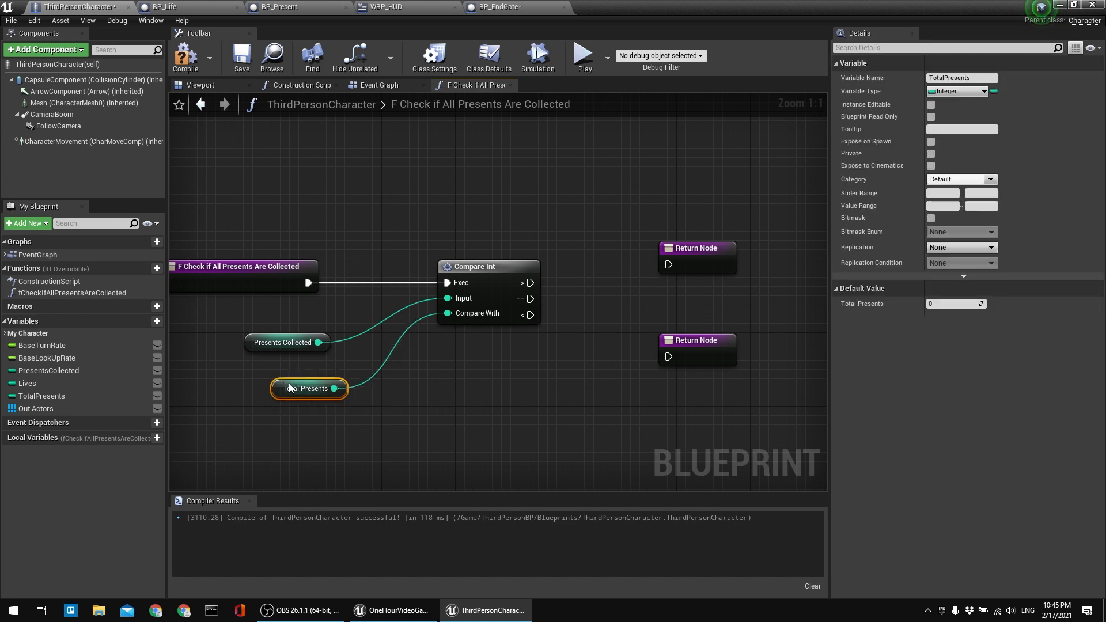
{"action": "left_click", "coordinate": [558, 317]}
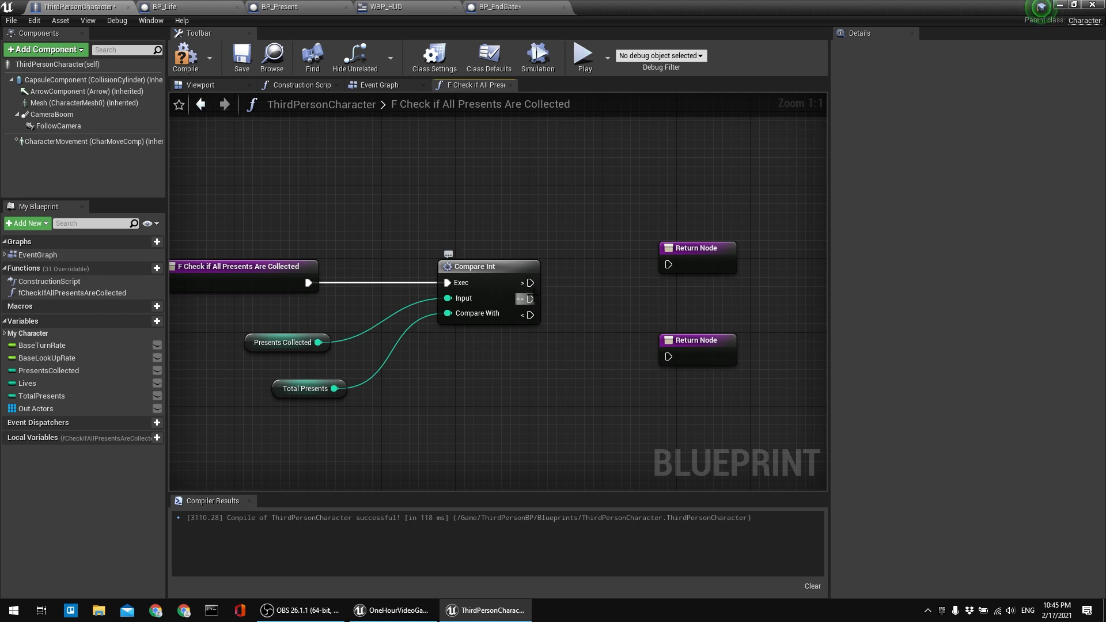
Connect Compare Int's > and == outputs to the upper Return Node and < to the lower one, and compile the blueprint.
{"action": "mouse_move", "coordinate": [557, 269]}
{"action": "right_mouse_down"}
{"action": "mouse_move", "coordinate": [547, 288]}
{"action": "mouse_move", "coordinate": [551, 280]}
{"action": "right_mouse_up"}
{"action": "left_click_drag", "start_coordinate": [524, 309], "coordinate": [670, 276]}
{"action": "right_click_drag", "start_coordinate": [590, 233], "coordinate": [586, 199]}
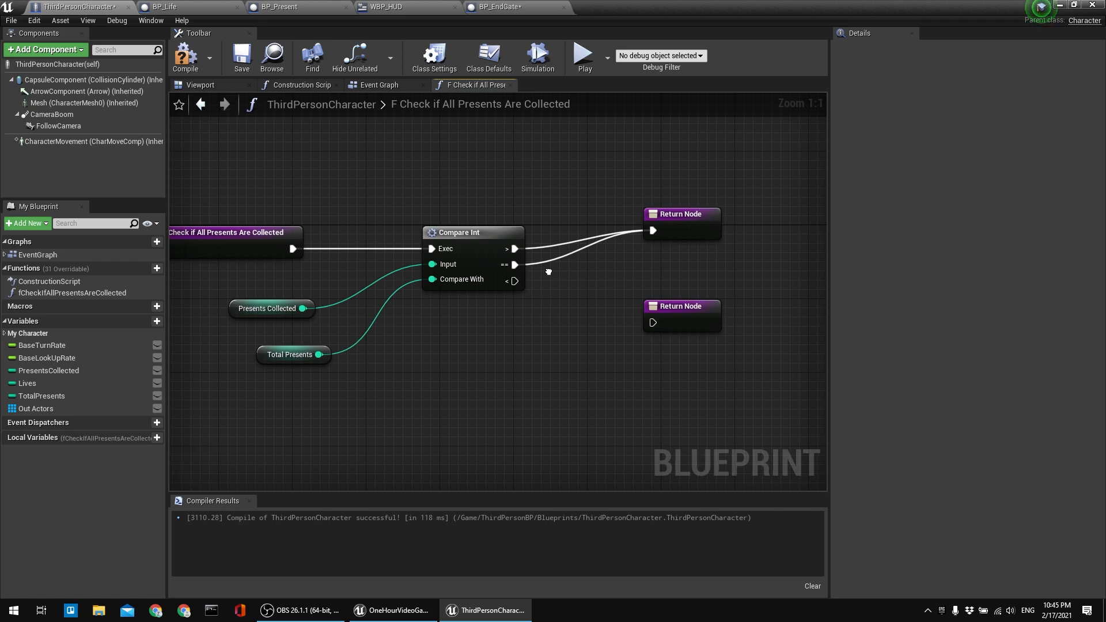
{"action": "right_click_drag", "start_coordinate": [550, 276], "coordinate": [544, 283]}
{"action": "left_click_drag", "start_coordinate": [506, 289], "coordinate": [646, 329]}
{"action": "right_click_drag", "start_coordinate": [622, 282], "coordinate": [609, 321]}
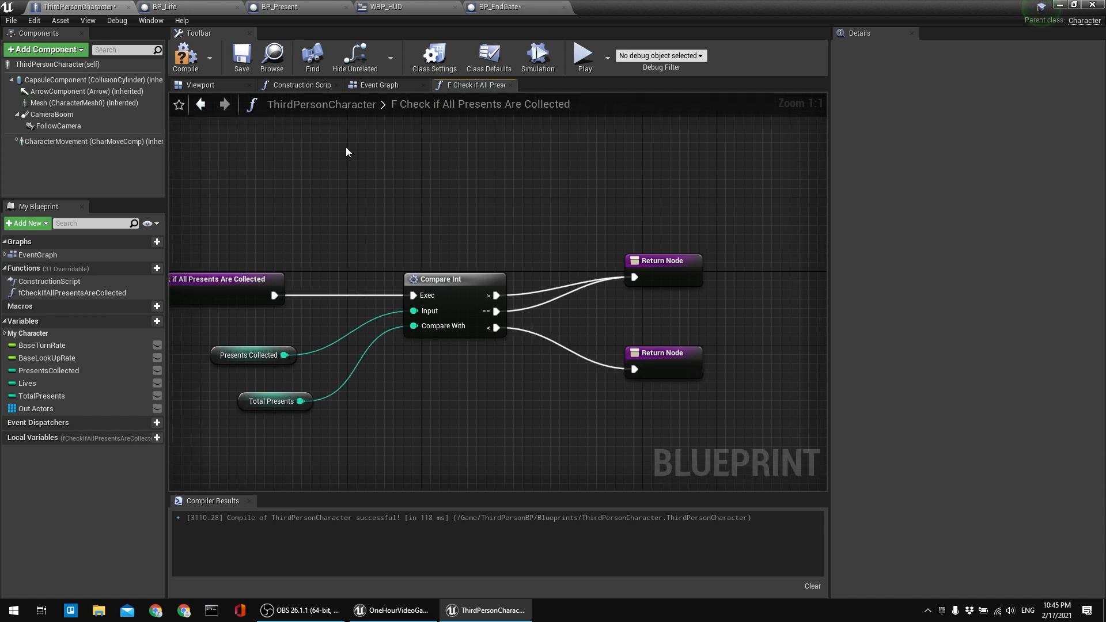
{"action": "left_click", "coordinate": [184, 58]}
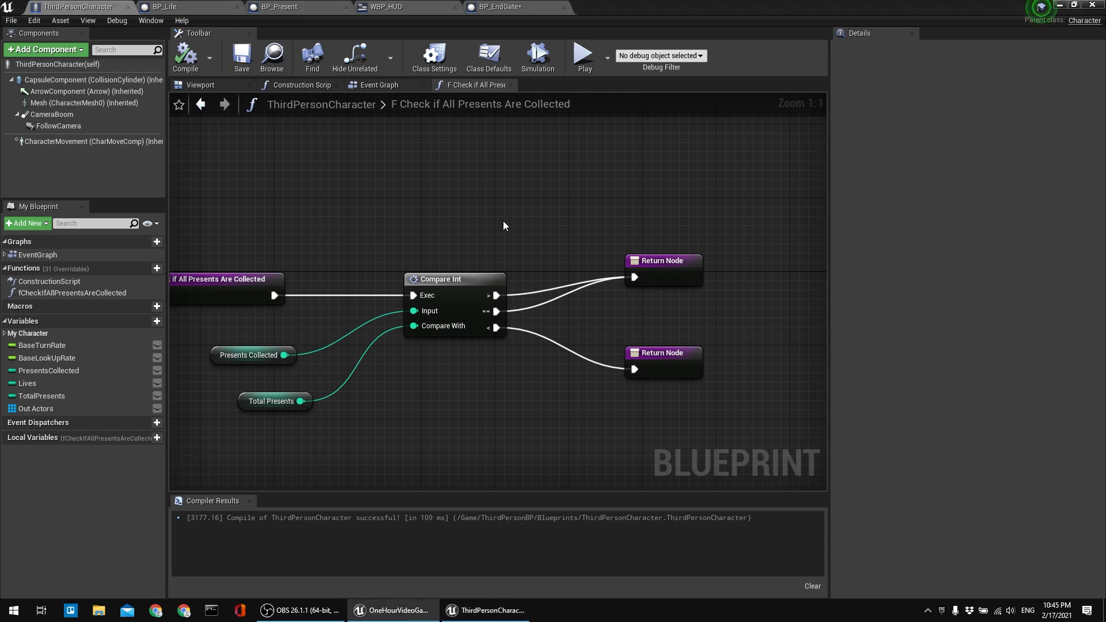
{"action": "right_click_drag", "start_coordinate": [505, 209], "coordinate": [546, 207]}
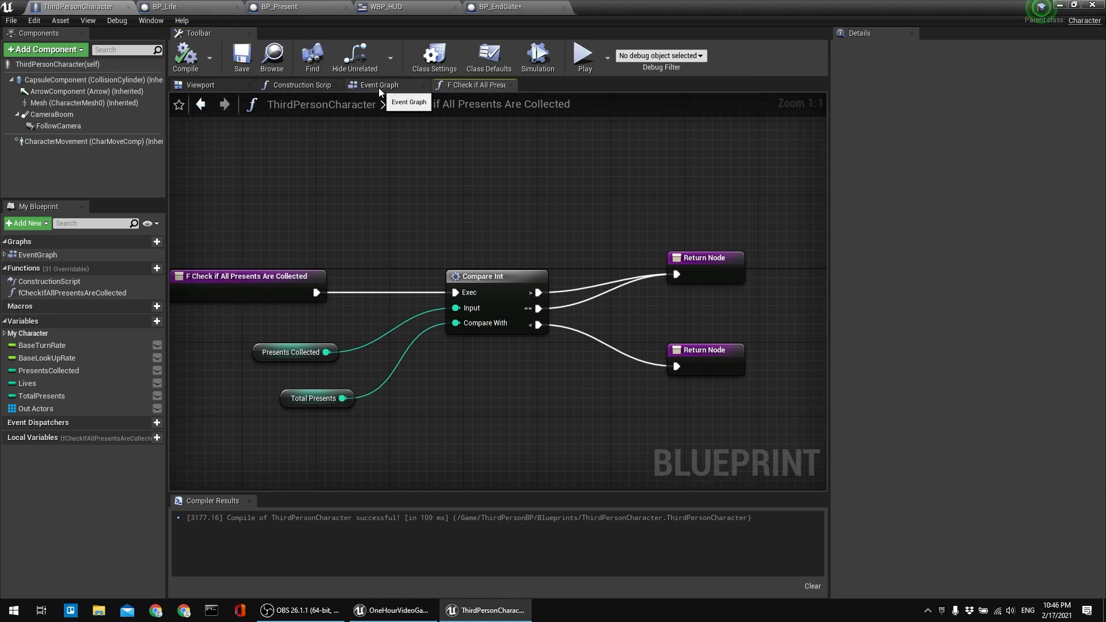
{"action": "left_click", "coordinate": [379, 88]}
{"action": "right_click_drag", "start_coordinate": [442, 135], "coordinate": [519, 101]}
{"action": "right_click_drag", "start_coordinate": [472, 229], "coordinate": [452, 280]}
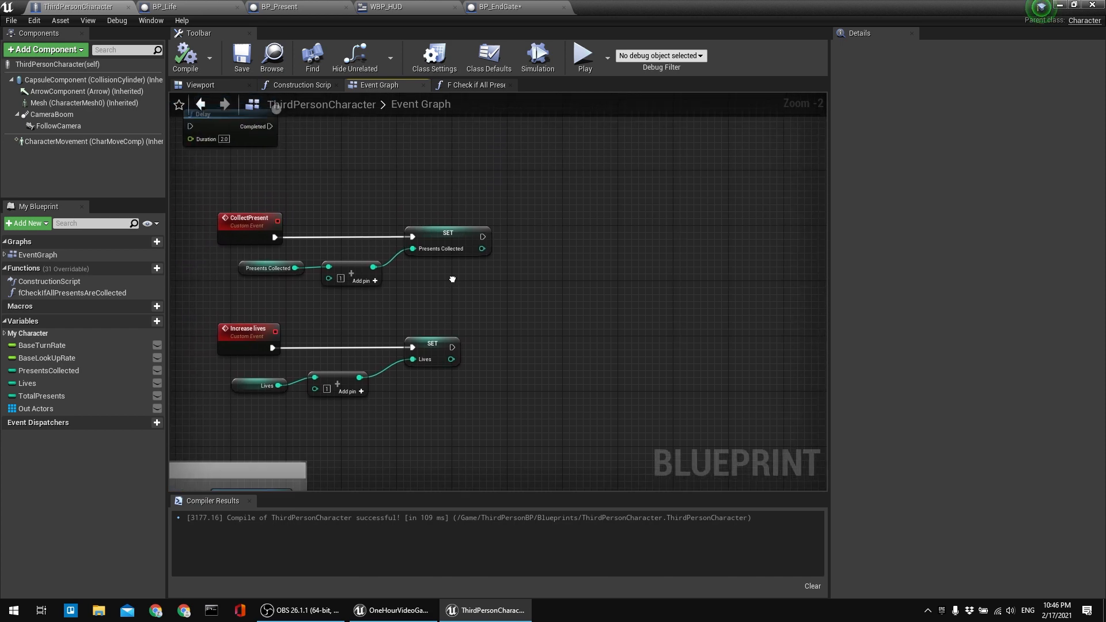
{"action": "left_click", "coordinate": [461, 86]}
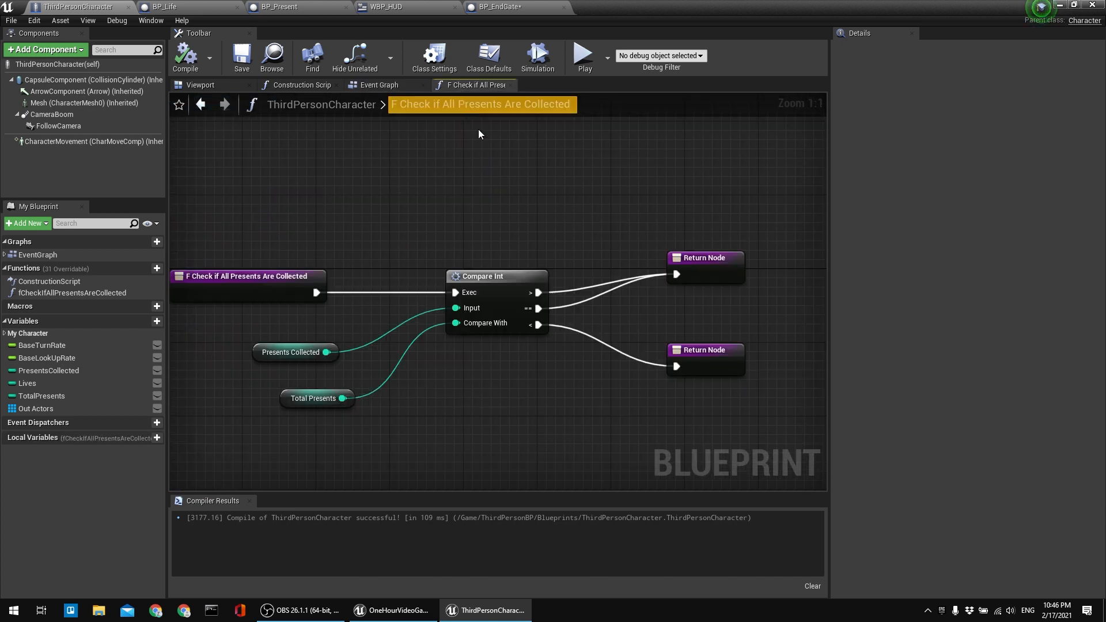
{"action": "right_click_drag", "start_coordinate": [737, 266], "coordinate": [633, 261]}
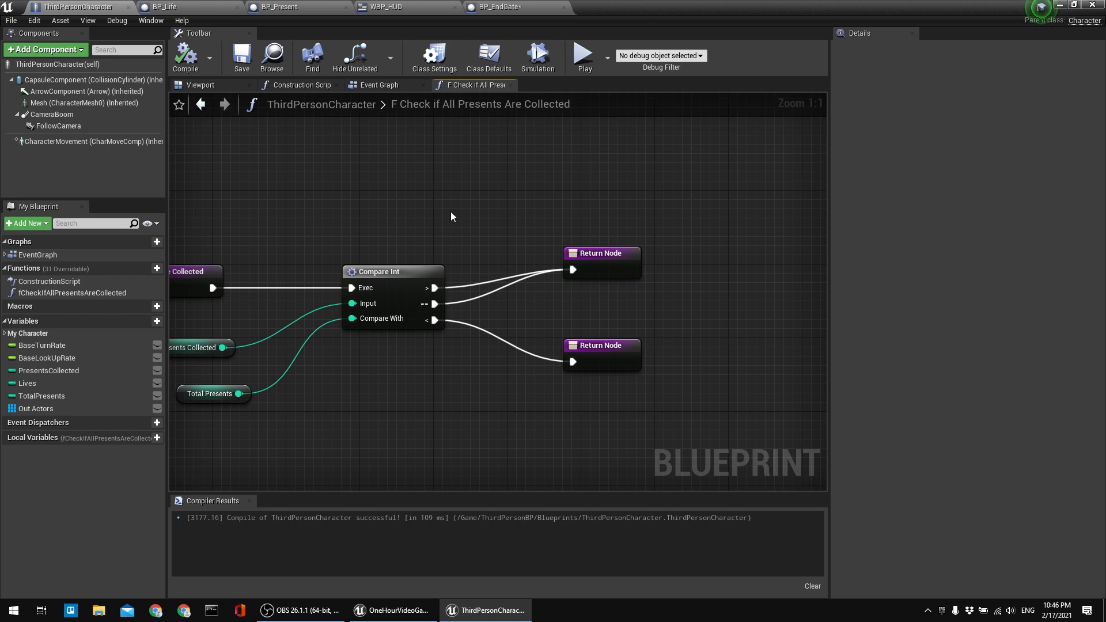
Copy the Compare Int node with its Presents Collected and Total Presents getters from the function graph.
{"action": "right_click_drag", "start_coordinate": [444, 200], "coordinate": [677, 239]}
{"action": "left_click_drag", "start_coordinate": [610, 223], "coordinate": [295, 445]}
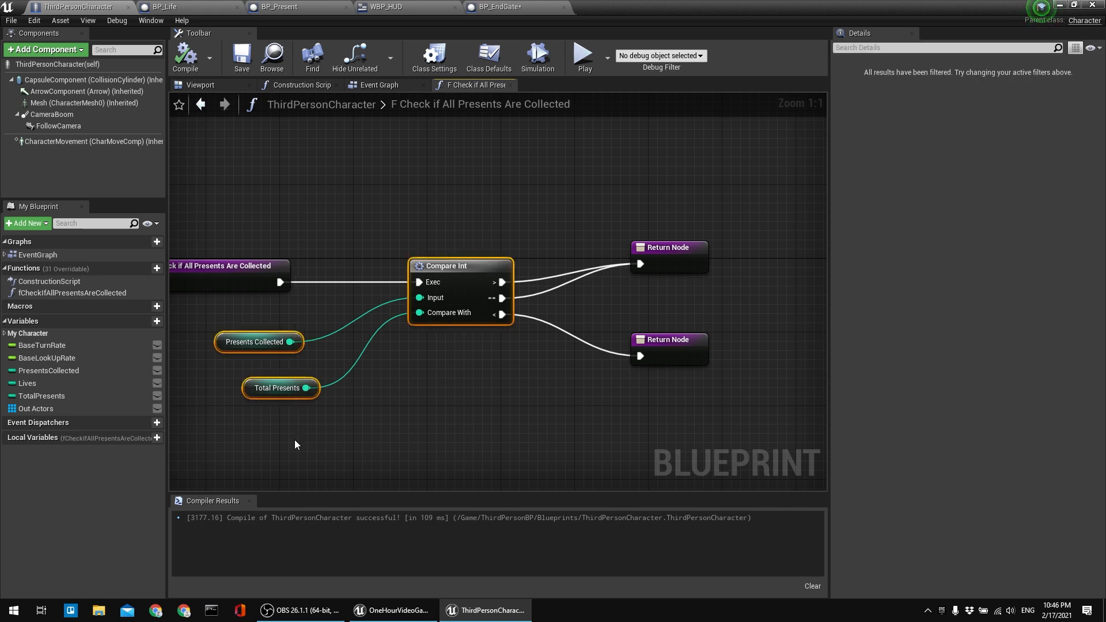
{"action": "left_click", "coordinate": [369, 237]}
Add a custom event named CheckIfAllPresentsAreCollected to ThirdPersonCharacter's Event Graph, and compile and save the blueprint.
{"action": "left_click", "coordinate": [400, 87]}
{"action": "right_click", "coordinate": [534, 281]}
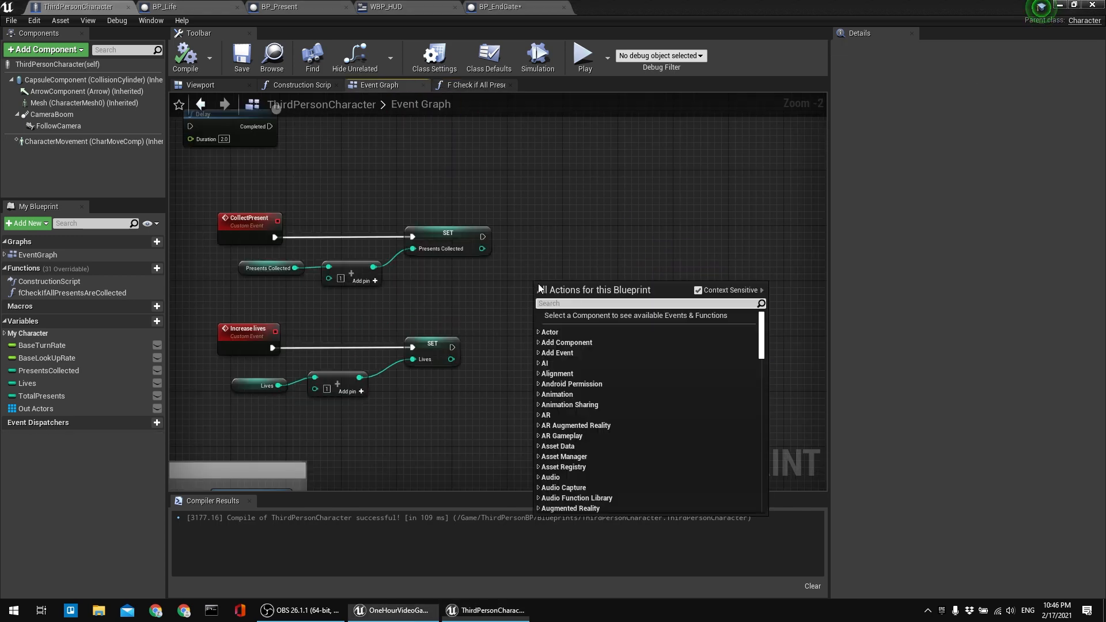
{"action": "type", "text": "custo"}
{"action": "key", "text": "Return"}
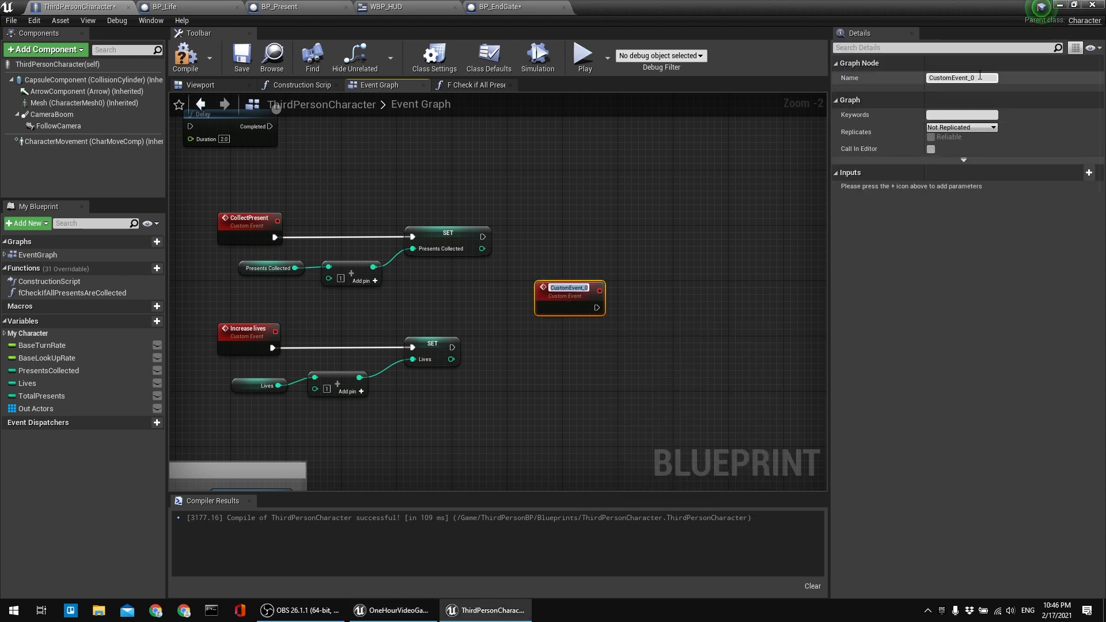
{"action": "left_click_drag", "start_coordinate": [981, 76], "coordinate": [917, 78]}
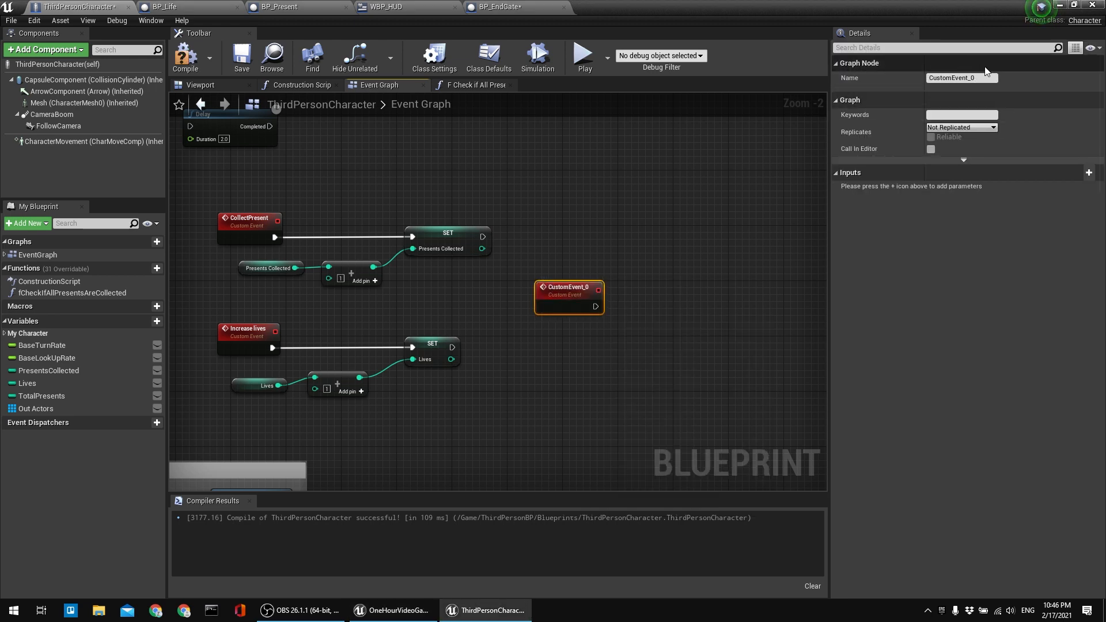
{"action": "left_click_drag", "start_coordinate": [973, 79], "coordinate": [925, 78]}
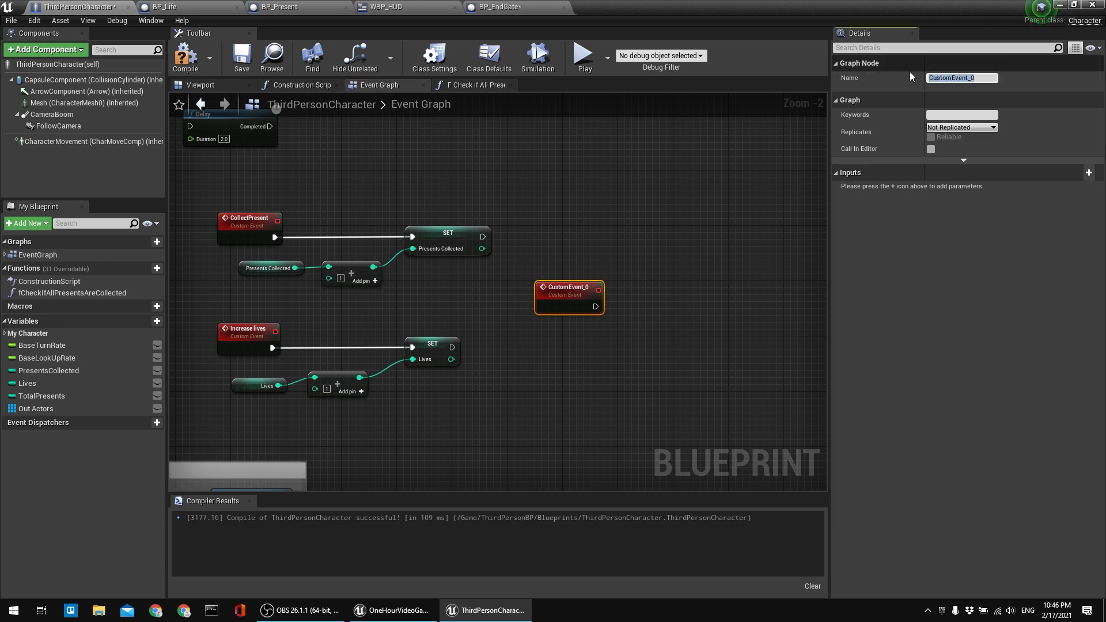
{"action": "type", "text": "CheckIfAllPresentsAreCollected"}
{"action": "key", "text": "Return"}
{"action": "left_click", "coordinate": [182, 57]}
{"action": "left_click", "coordinate": [243, 57]}
Move the CheckIfAllPresentsAreCollected event upward and paste the copied Compare Int node and its getters beside it.
{"action": "right_click_drag", "start_coordinate": [334, 190], "coordinate": [362, 177]}
{"action": "scroll", "coordinate": [361, 183], "scroll_direction": "up", "scroll_amount": 2}
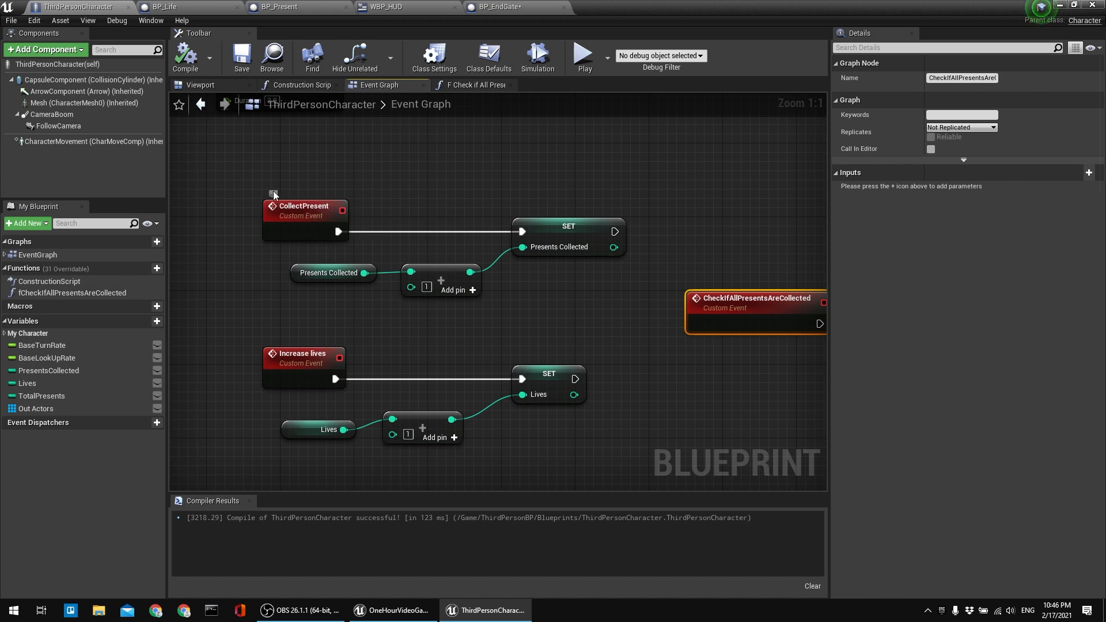
{"action": "right_click_drag", "start_coordinate": [488, 334], "coordinate": [323, 267]}
{"action": "right_click_drag", "start_coordinate": [583, 221], "coordinate": [476, 249]}
{"action": "left_click_drag", "start_coordinate": [475, 286], "coordinate": [510, 223]}
{"action": "left_click", "coordinate": [515, 183]}
{"action": "right_click_drag", "start_coordinate": [542, 175], "coordinate": [449, 201]}
{"action": "key", "text": "ctrl+v"}
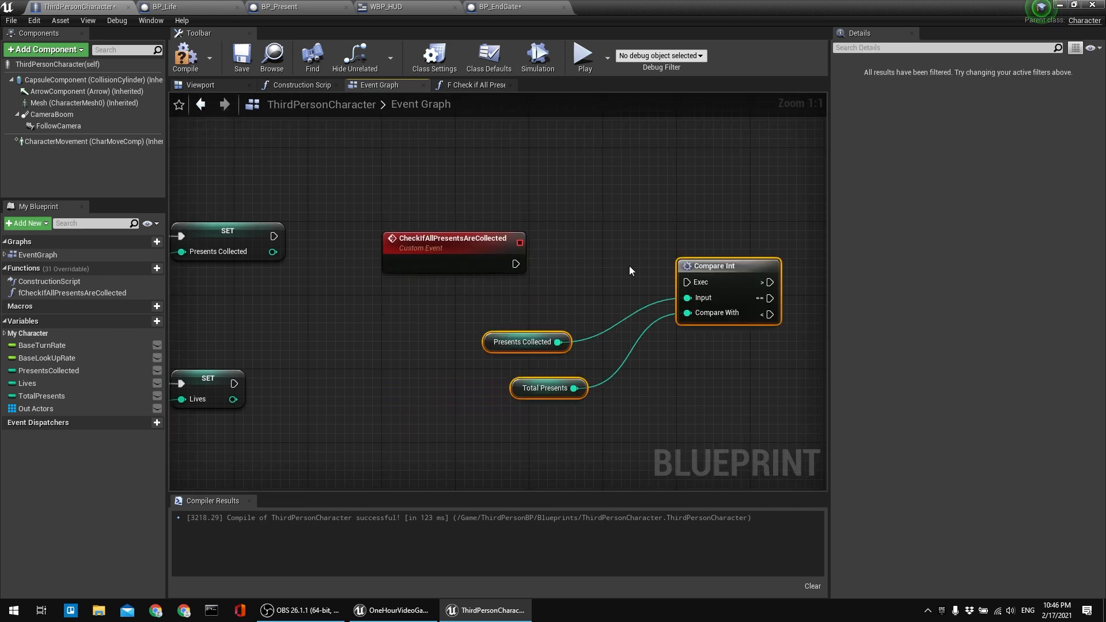
{"action": "right_click_drag", "start_coordinate": [644, 266], "coordinate": [547, 284]}
{"action": "mouse_move", "coordinate": [635, 283]}
{"action": "left_mouse_down"}
{"action": "mouse_move", "coordinate": [645, 248]}
{"action": "mouse_move", "coordinate": [628, 265]}
{"action": "left_mouse_up"}
{"action": "left_click", "coordinate": [467, 253]}
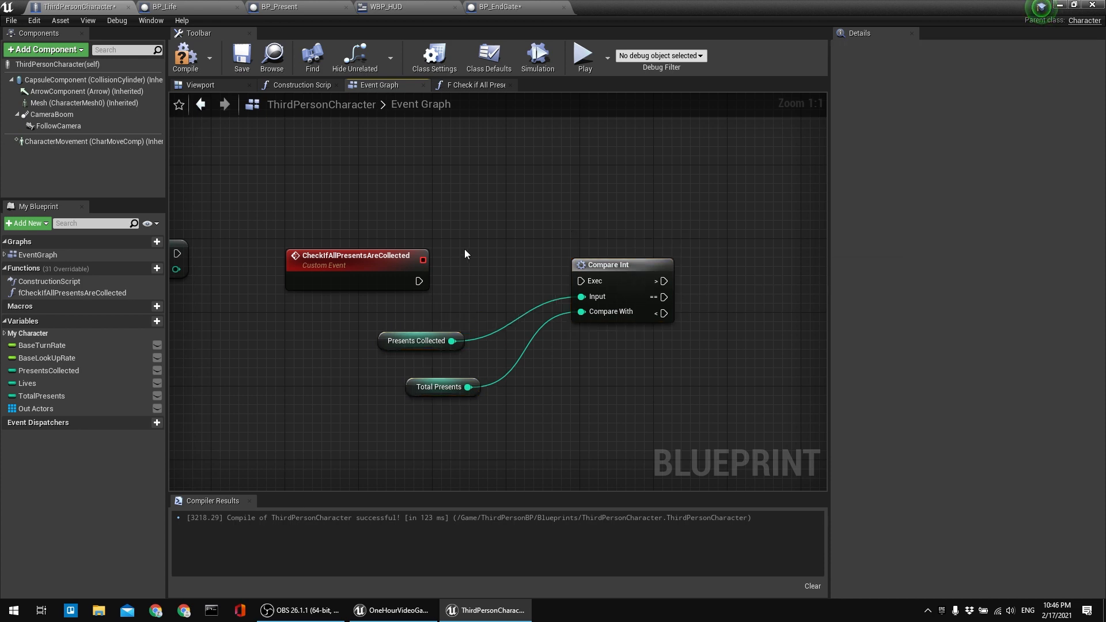
In BP_EndGate, replace the F Check if All Presents Are Collected call with Check if All Presents Are Collected after the cast, and compile.
{"action": "left_click", "coordinate": [500, 6]}
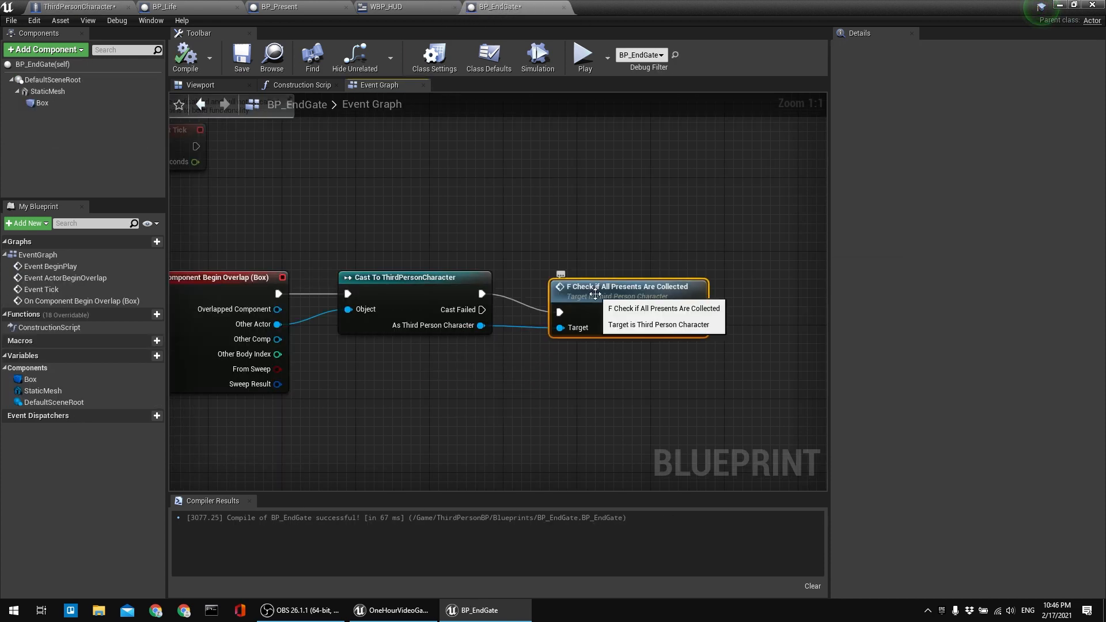
{"action": "key", "text": "Delete"}
{"action": "left_click_drag", "start_coordinate": [481, 325], "coordinate": [551, 303]}
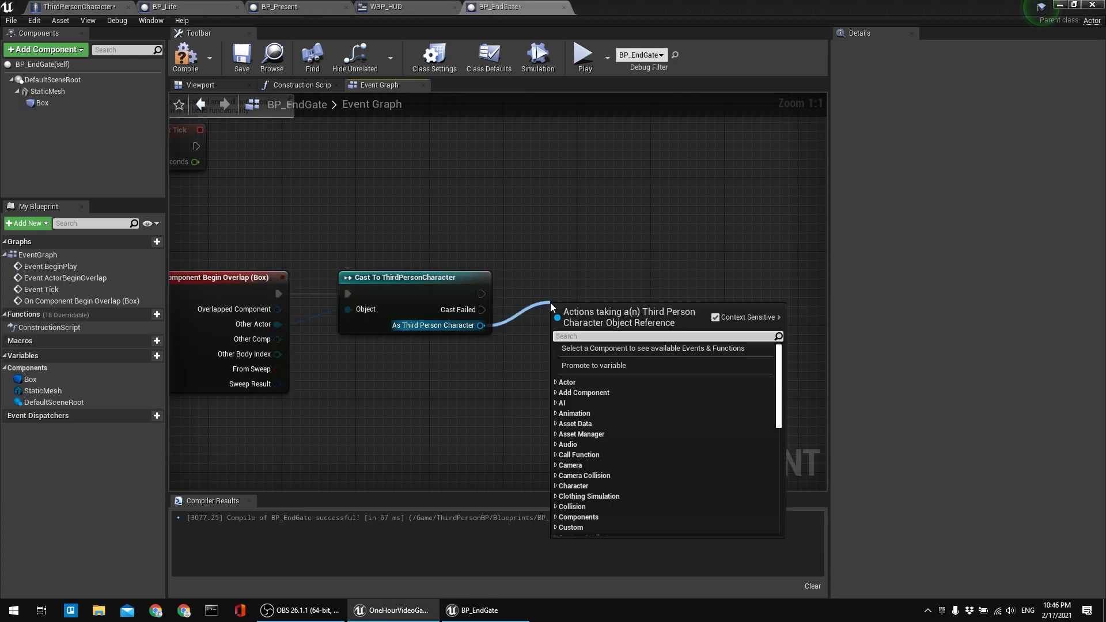
{"action": "type", "text": "check"}
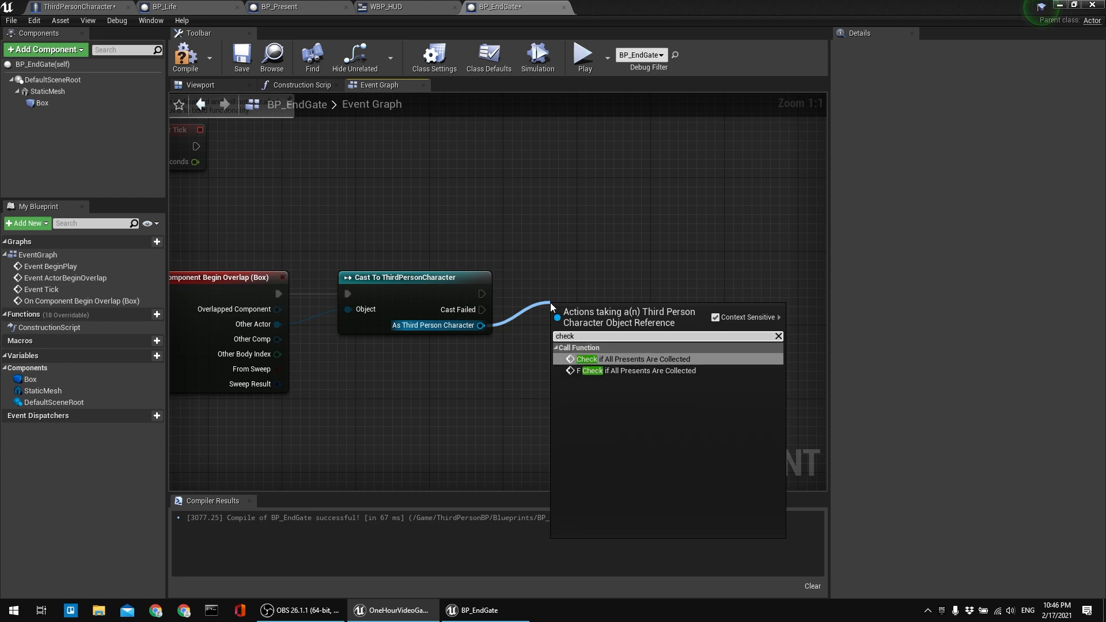
{"action": "left_click", "coordinate": [612, 360]}
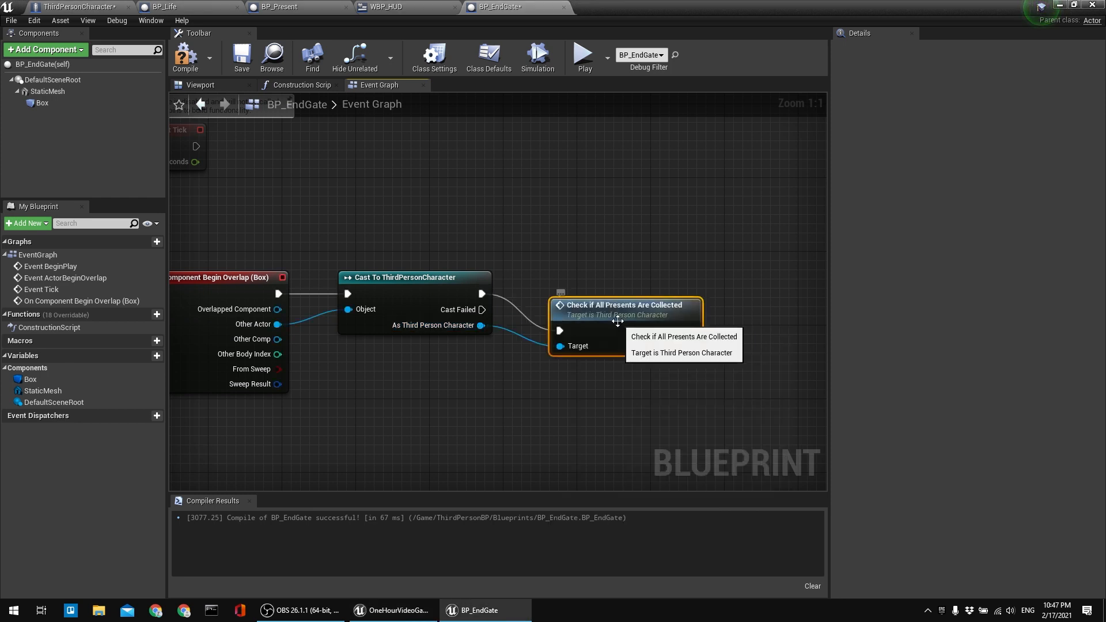
{"action": "left_click", "coordinate": [185, 56]}
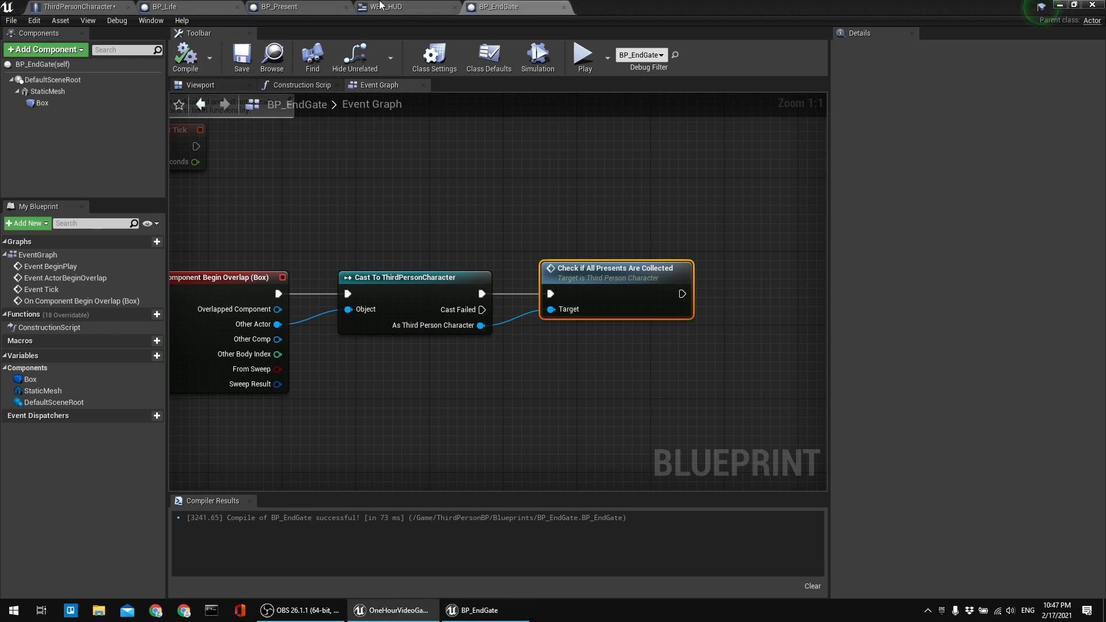
In ThirdPersonCharacter, connect the CheckIfAllPresentsAreCollected event to Compare Int's Exec input and compile the blueprint.
{"action": "left_click", "coordinate": [112, 6]}
{"action": "right_click_drag", "start_coordinate": [613, 245], "coordinate": [539, 252]}
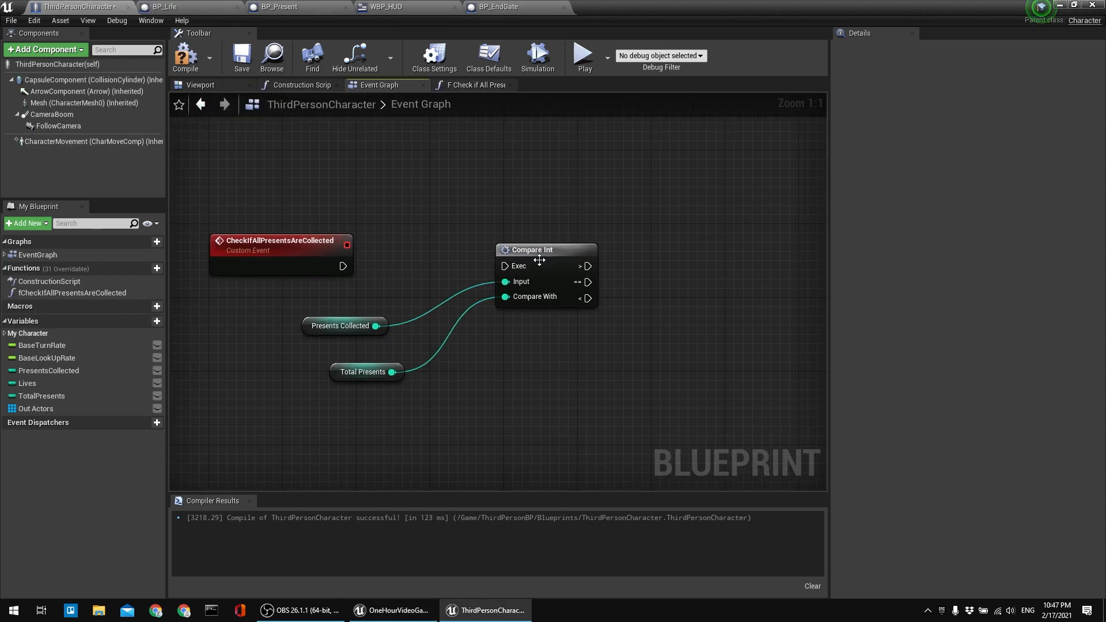
{"action": "left_click_drag", "start_coordinate": [343, 265], "coordinate": [505, 266]}
{"action": "left_click", "coordinate": [186, 60]}
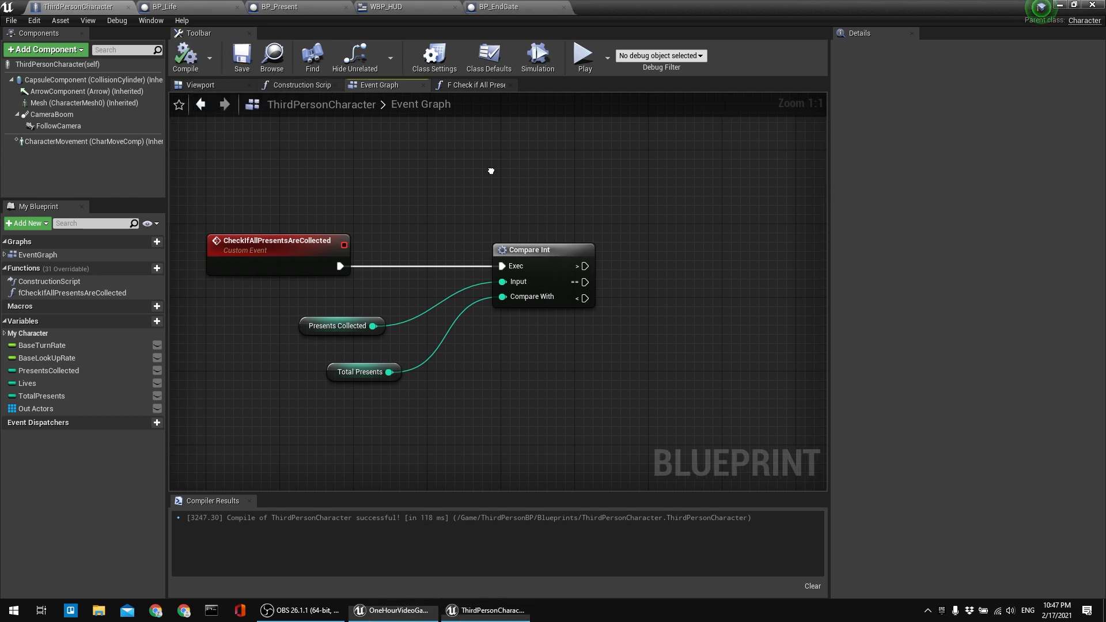
Move the Presents Collected and Total Presents getters slightly upward together and save the blueprint.
{"action": "right_click_drag", "start_coordinate": [320, 405], "coordinate": [370, 438]}
{"action": "left_click_drag", "start_coordinate": [386, 370], "coordinate": [371, 397]}
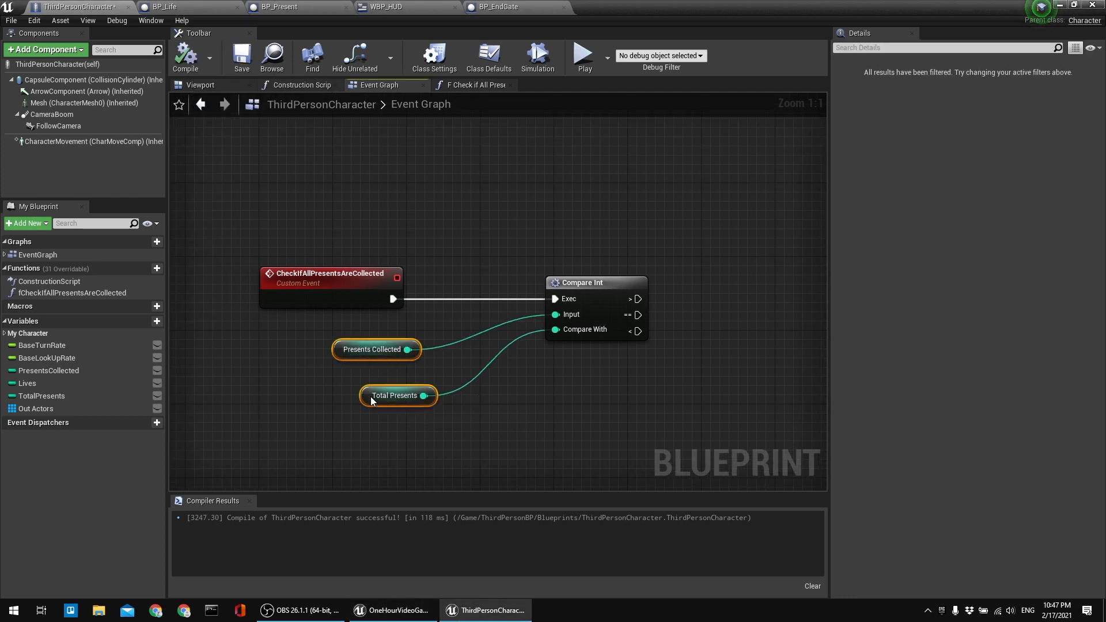
{"action": "left_click", "coordinate": [215, 133]}
{"action": "left_click", "coordinate": [241, 61]}
{"action": "right_click_drag", "start_coordinate": [414, 209], "coordinate": [443, 191]}
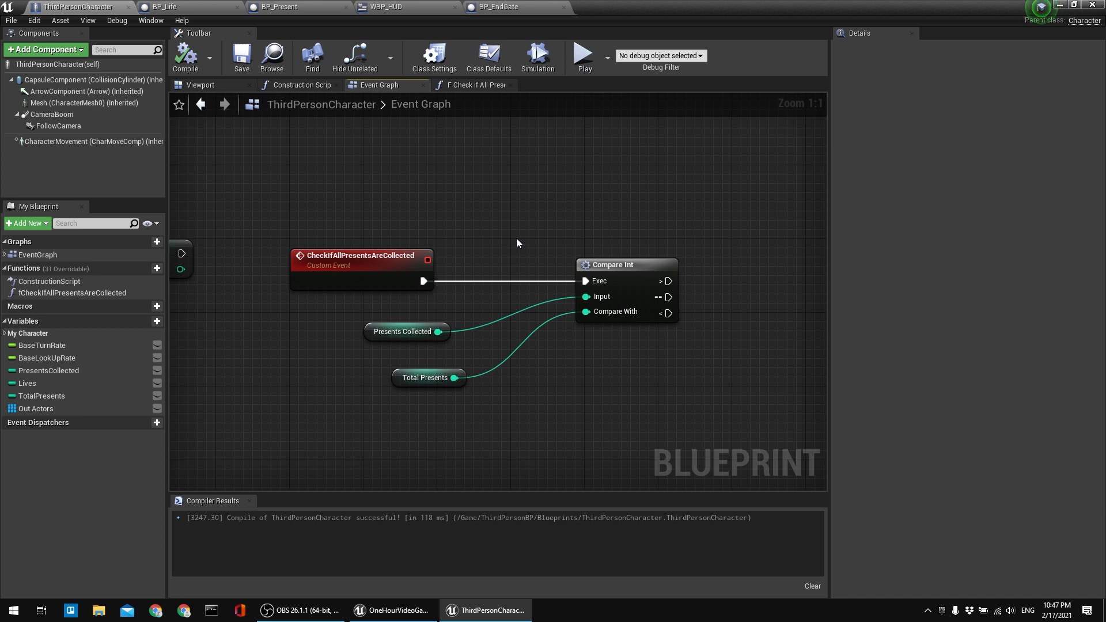
Add a Boolean variable named GameFinished to ThirdPersonCharacter and compile the blueprint.
{"action": "right_click_drag", "start_coordinate": [516, 239], "coordinate": [454, 209]}
{"action": "left_click", "coordinate": [153, 321]}
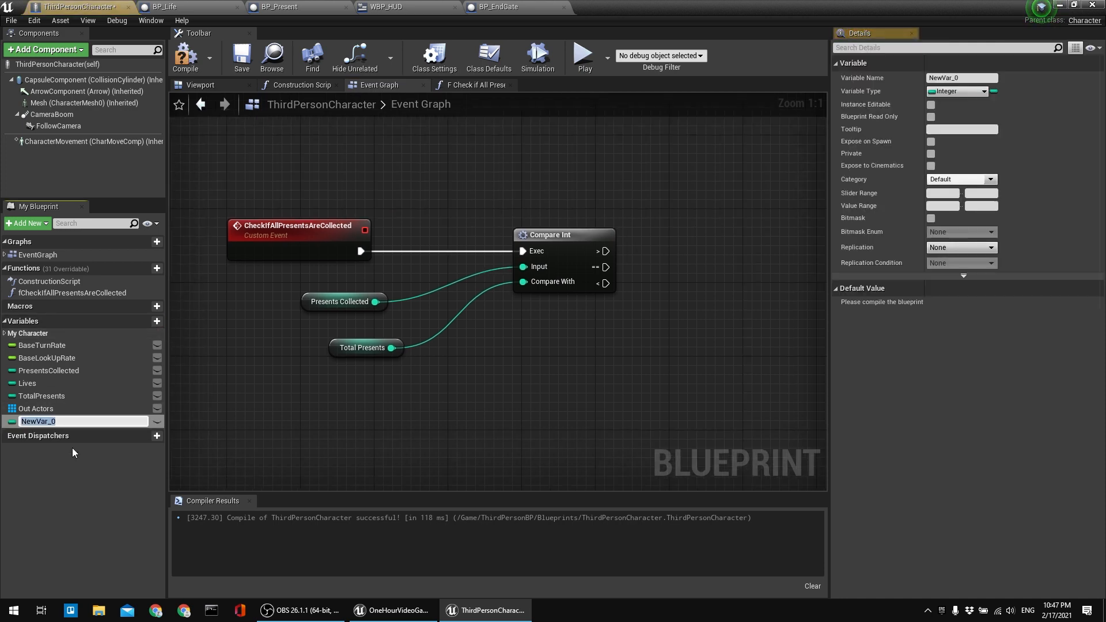
{"action": "left_click", "coordinate": [958, 91]}
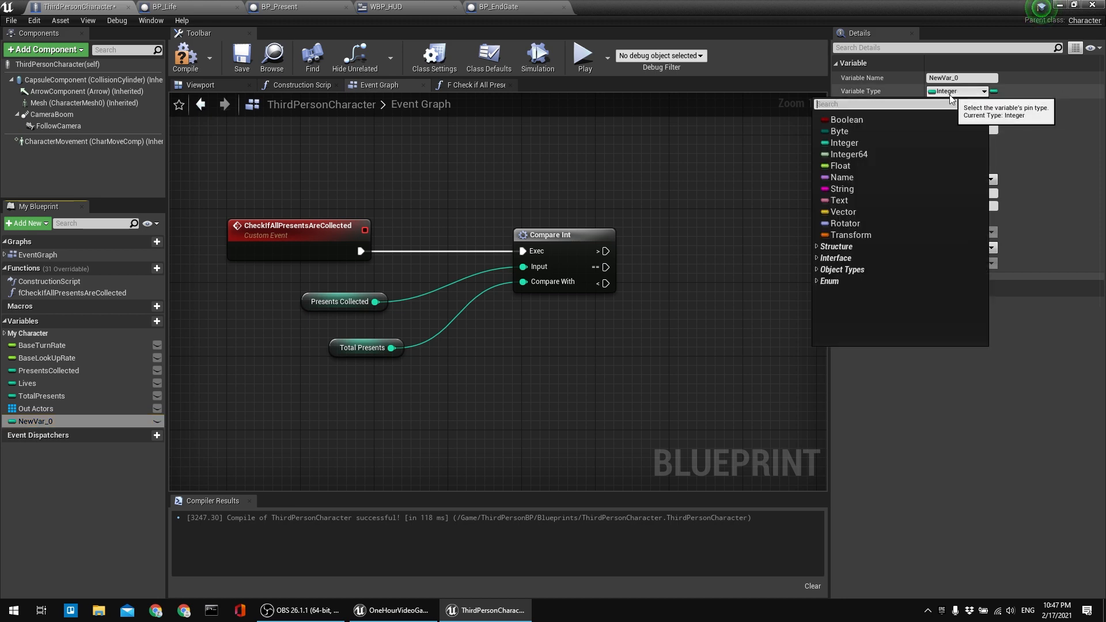
{"action": "left_click", "coordinate": [842, 119]}
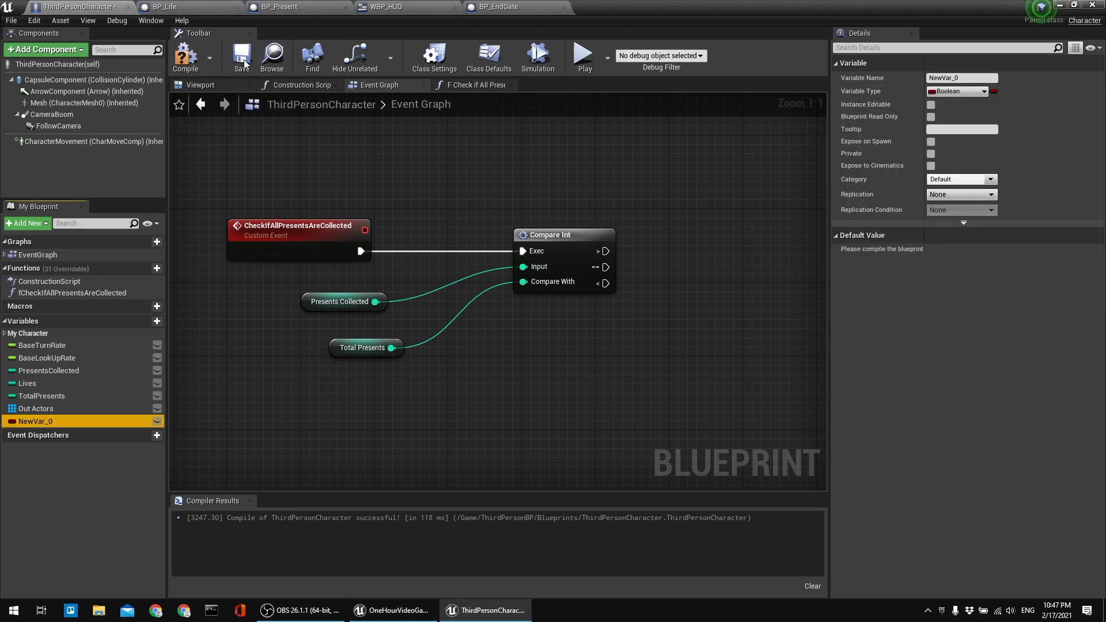
{"action": "left_click", "coordinate": [185, 55]}
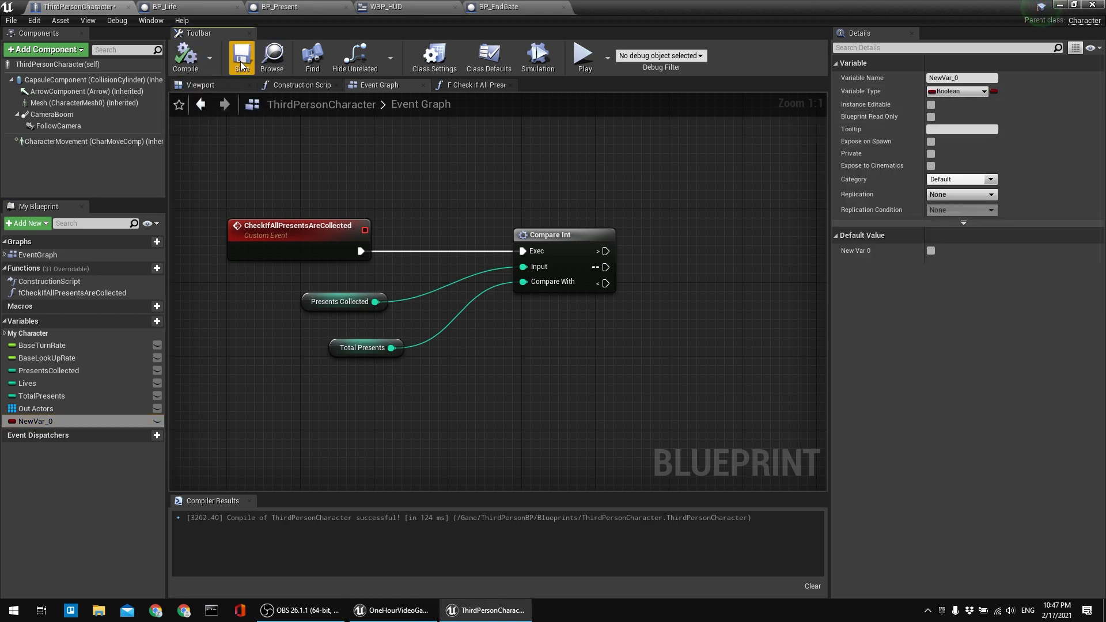
{"action": "left_click", "coordinate": [962, 78]}
{"action": "type", "text": "GameFinished"}
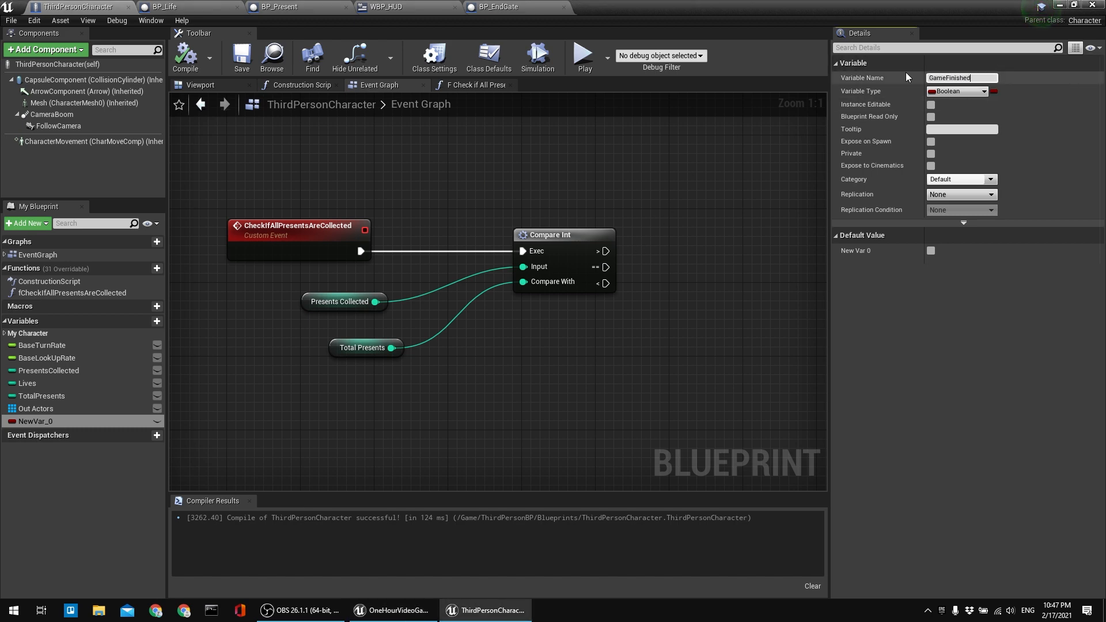
{"action": "key", "text": "Return"}
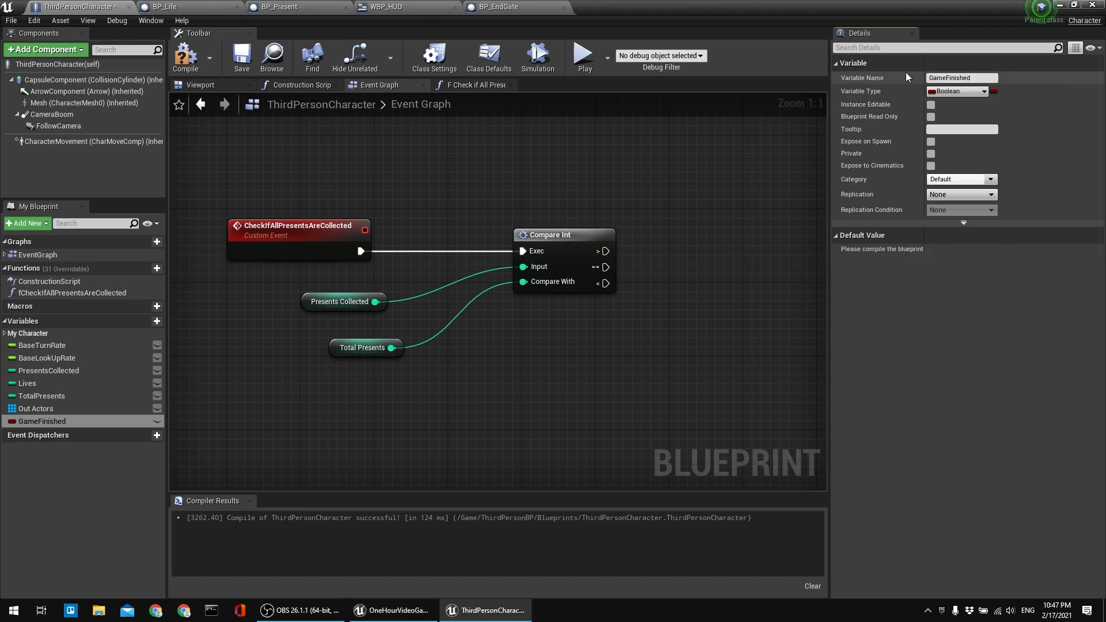
{"action": "left_click", "coordinate": [186, 58]}
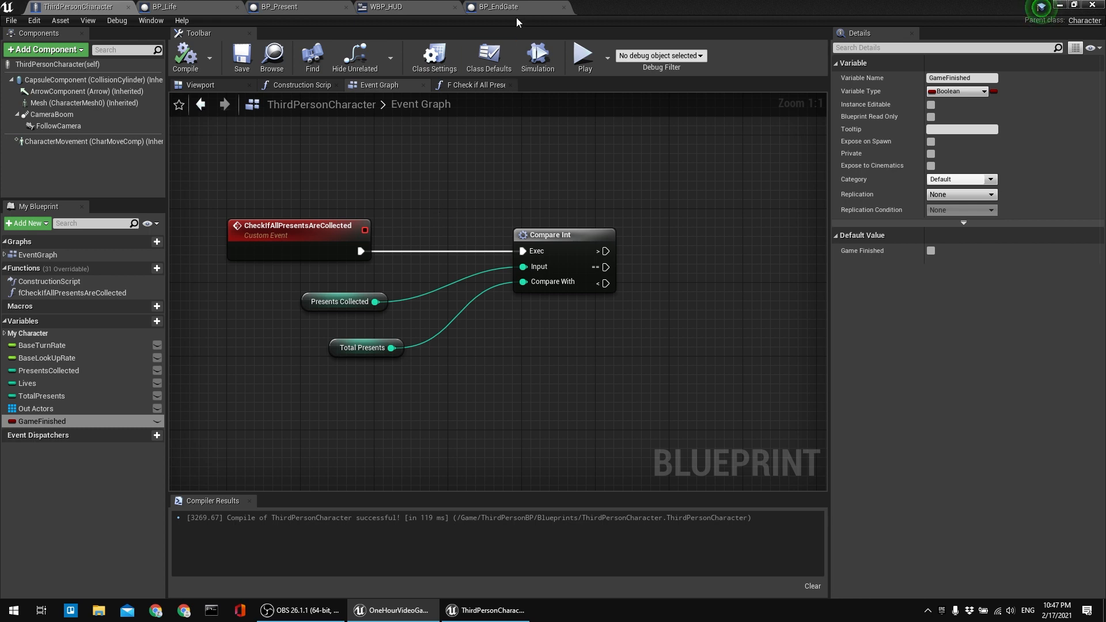
Examine WBP_HUD's presents text binding and designer layout, and BP_EndGate's overlap logic.
{"action": "left_click", "coordinate": [388, 6]}
{"action": "right_click_drag", "start_coordinate": [590, 211], "coordinate": [502, 206]}
{"action": "scroll", "coordinate": [501, 205], "scroll_direction": "down", "scroll_amount": 4}
{"action": "scroll", "coordinate": [380, 214], "scroll_direction": "up", "scroll_amount": 4}
{"action": "right_click_drag", "start_coordinate": [776, 211], "coordinate": [706, 209]}
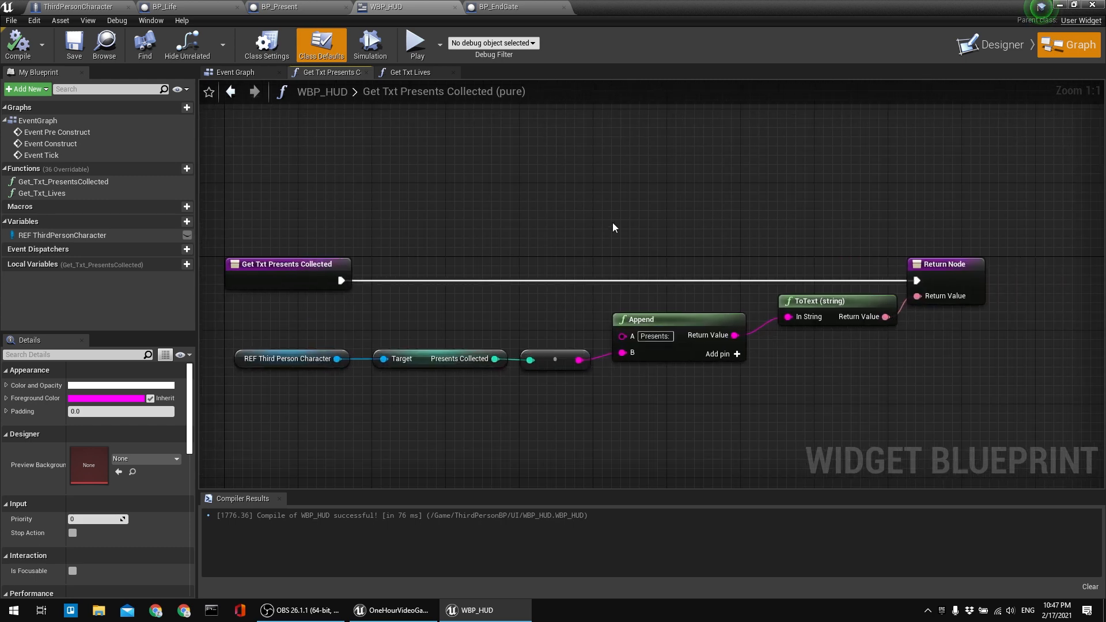
{"action": "left_click", "coordinate": [997, 45]}
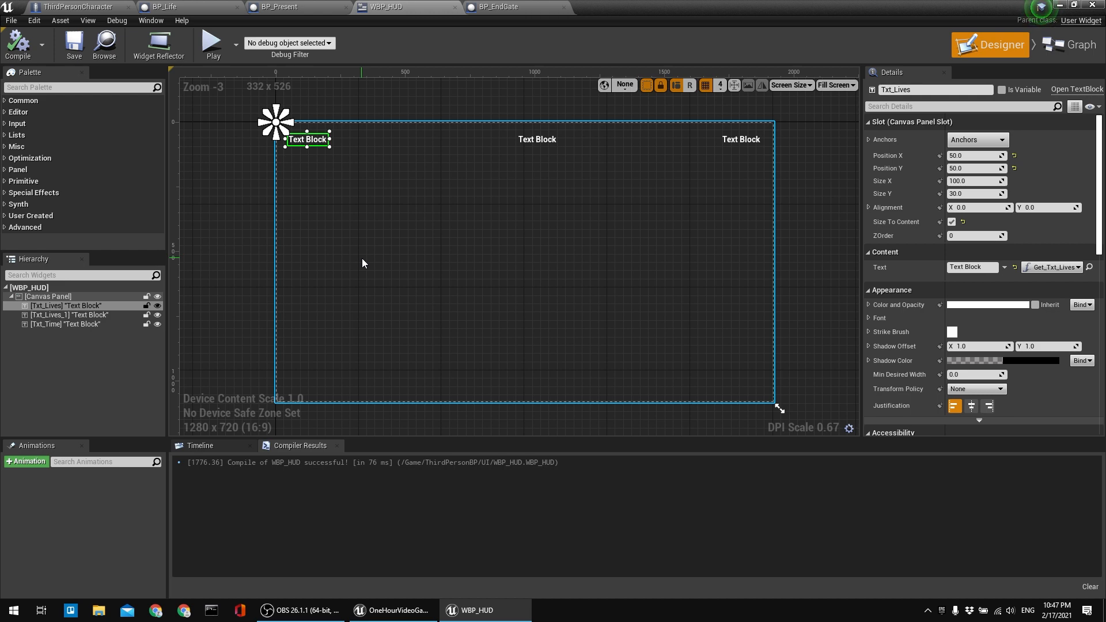
{"action": "left_click", "coordinate": [498, 6]}
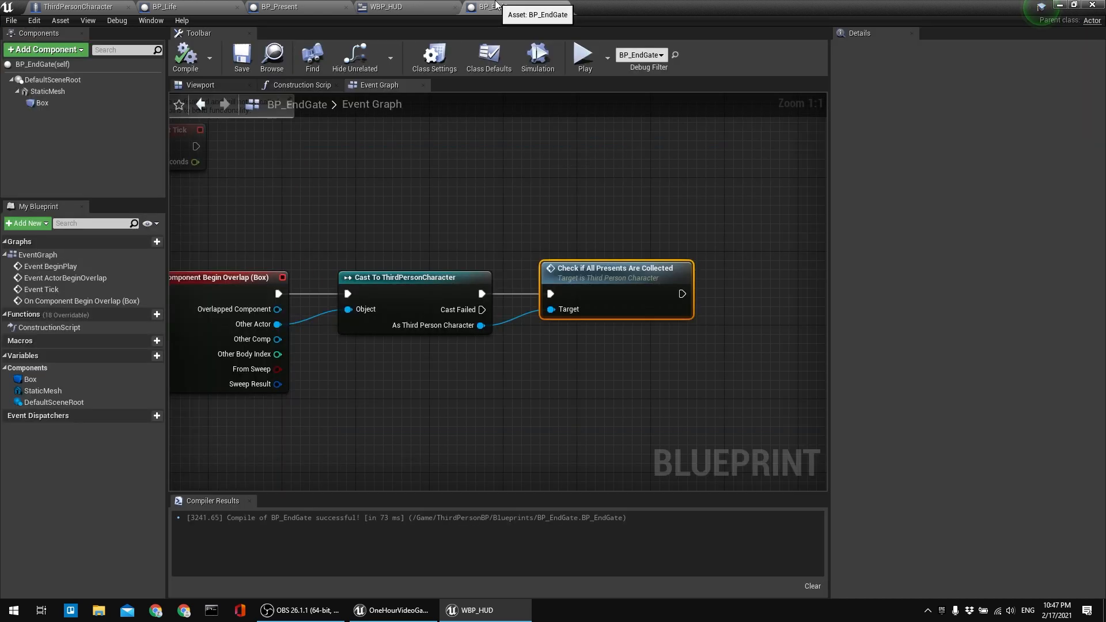
{"action": "right_click_drag", "start_coordinate": [446, 228], "coordinate": [494, 173]}
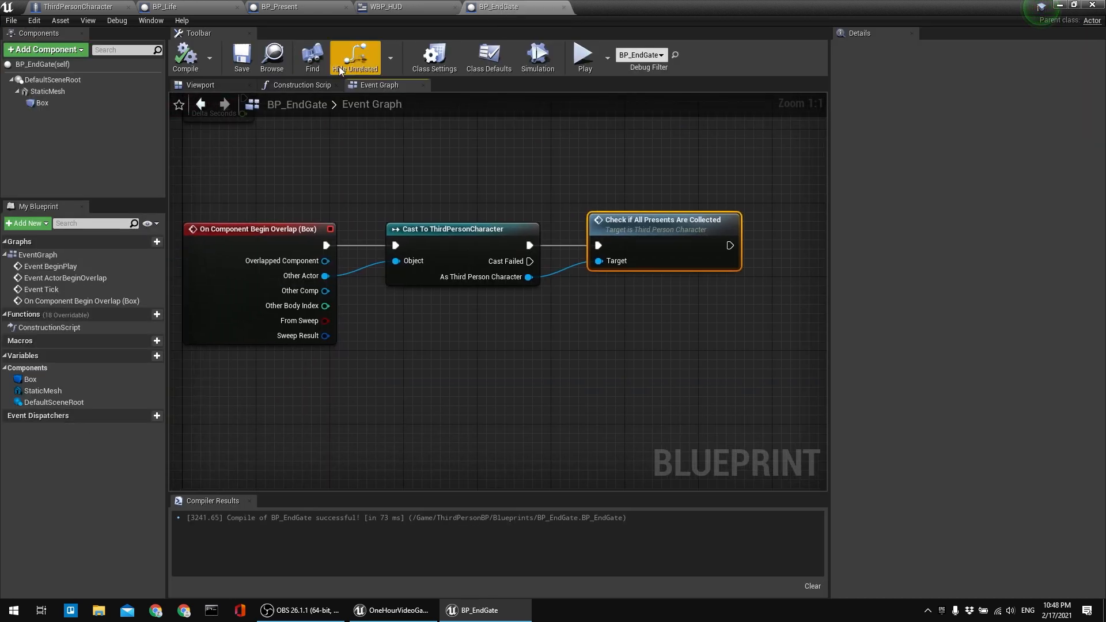
{"action": "left_click", "coordinate": [113, 6]}
{"action": "right_click_drag", "start_coordinate": [519, 219], "coordinate": [430, 219]}
{"action": "left_click_drag", "start_coordinate": [43, 424], "coordinate": [577, 228]}
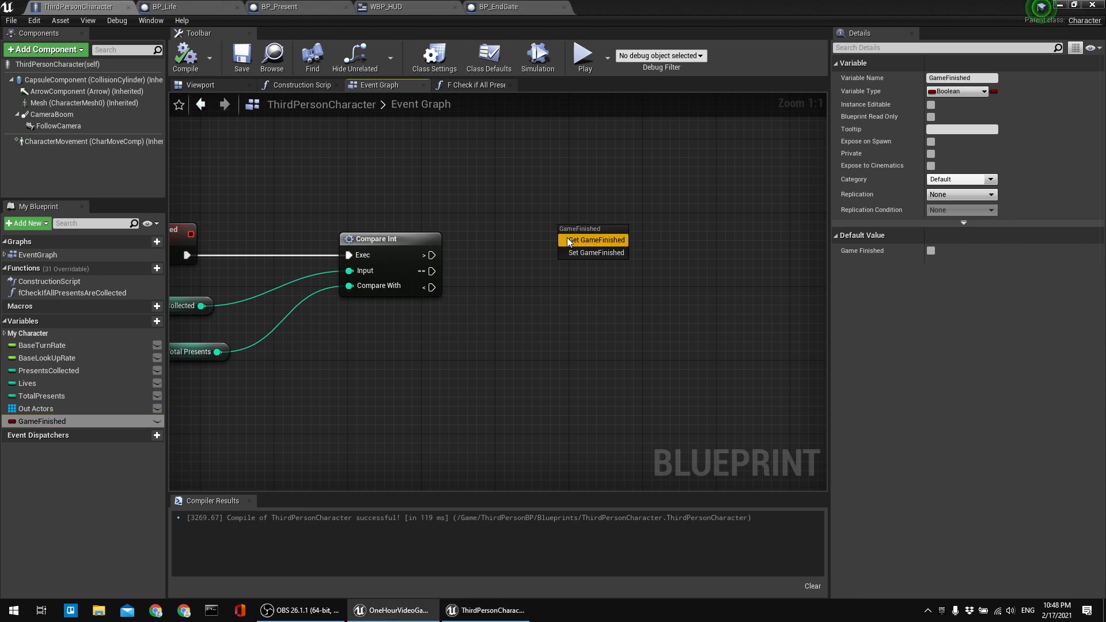
{"action": "left_click", "coordinate": [565, 193]}
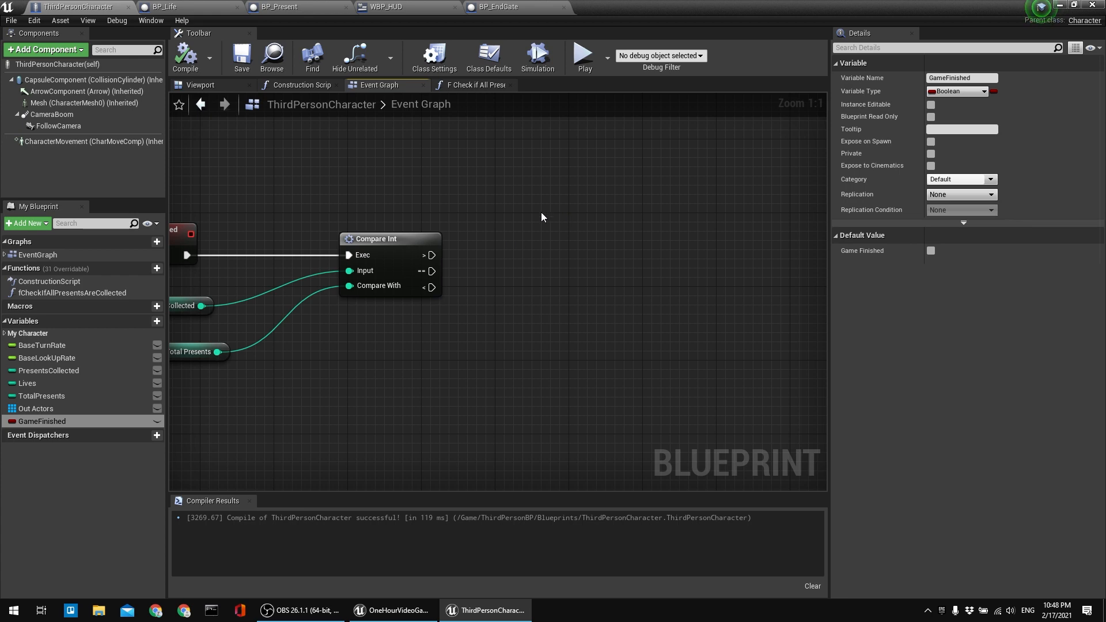
{"action": "right_click_drag", "start_coordinate": [512, 203], "coordinate": [595, 200]}
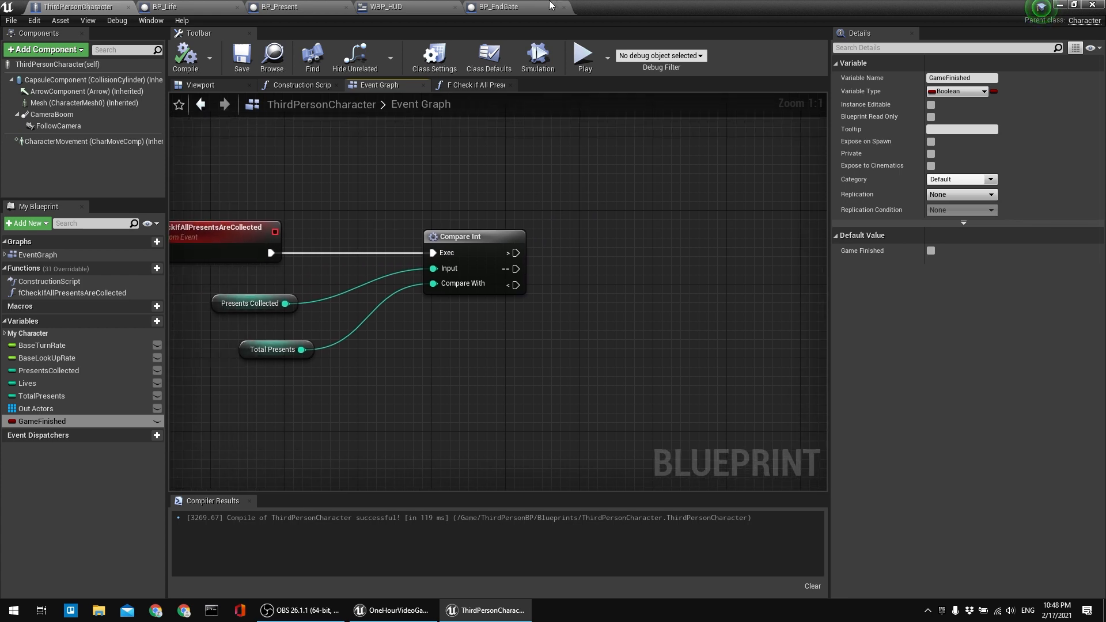
{"action": "left_click", "coordinate": [433, 9]}
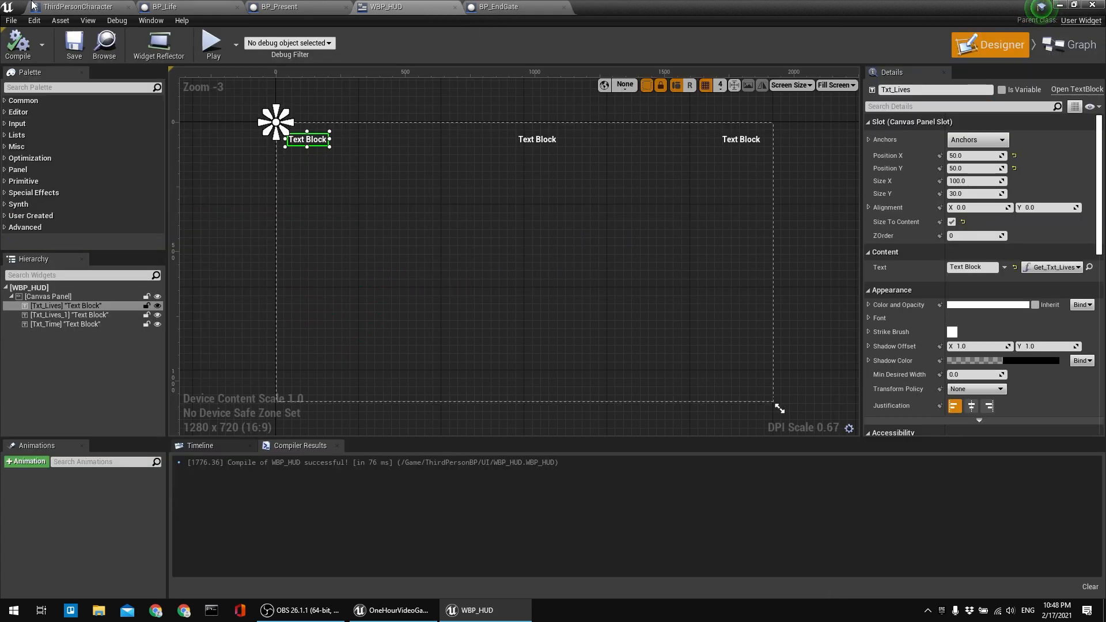
{"action": "left_click", "coordinate": [79, 6]}
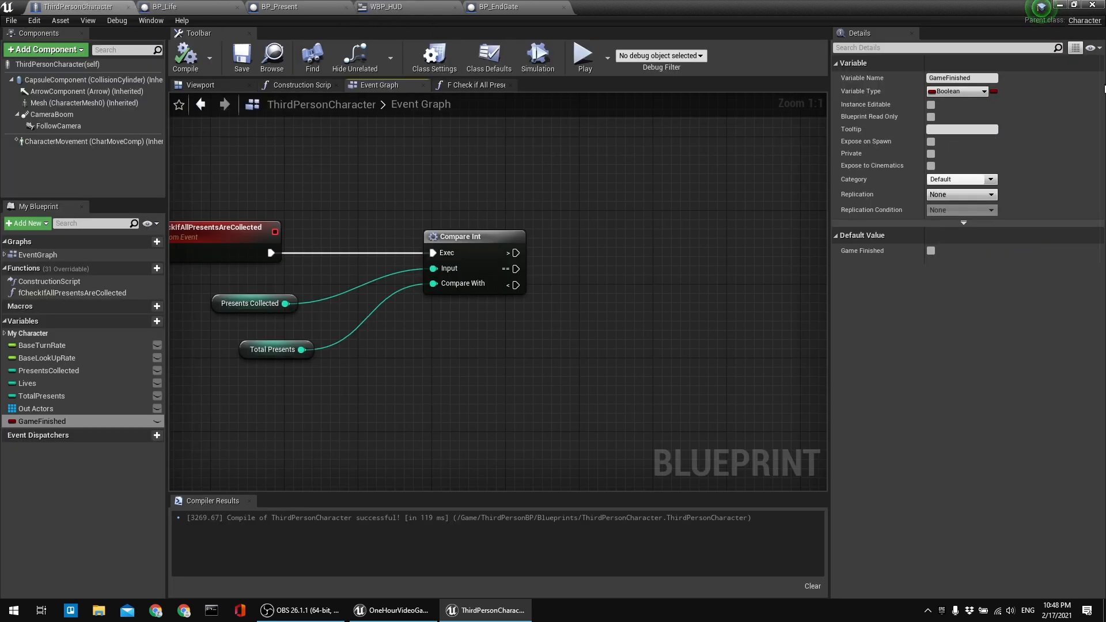
{"action": "left_click", "coordinate": [431, 7]}
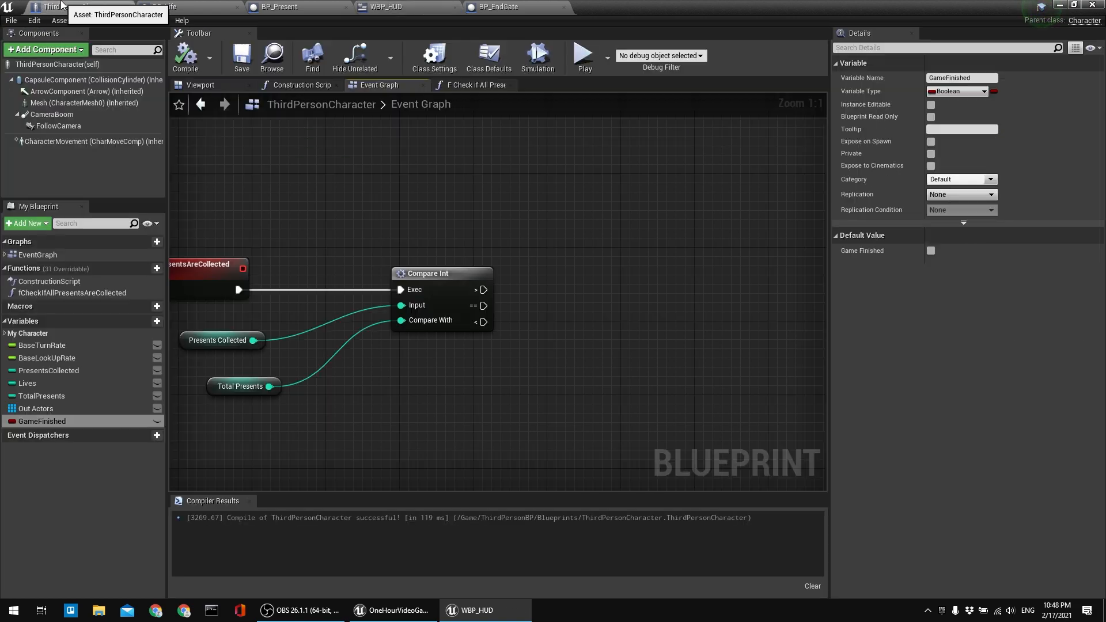
{"action": "left_click", "coordinate": [78, 6]}
{"action": "right_click_drag", "start_coordinate": [345, 203], "coordinate": [443, 176]}
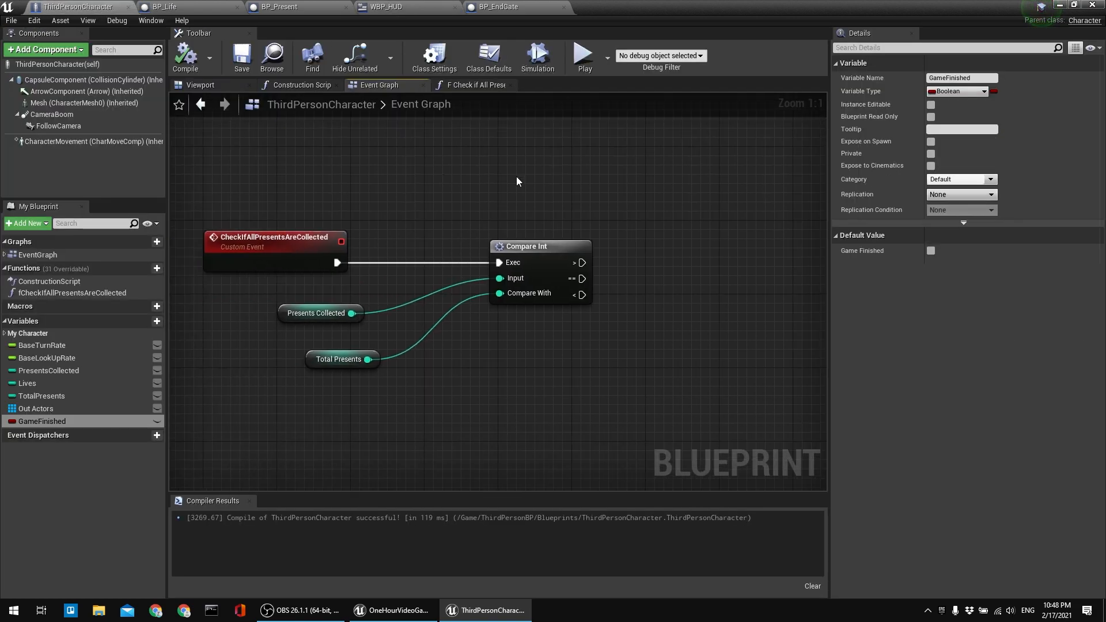
Create a Widget Blueprint named WBP_EndGame in the ThirdPersonBP UI folder and open it.
{"action": "left_click", "coordinate": [1062, 4]}
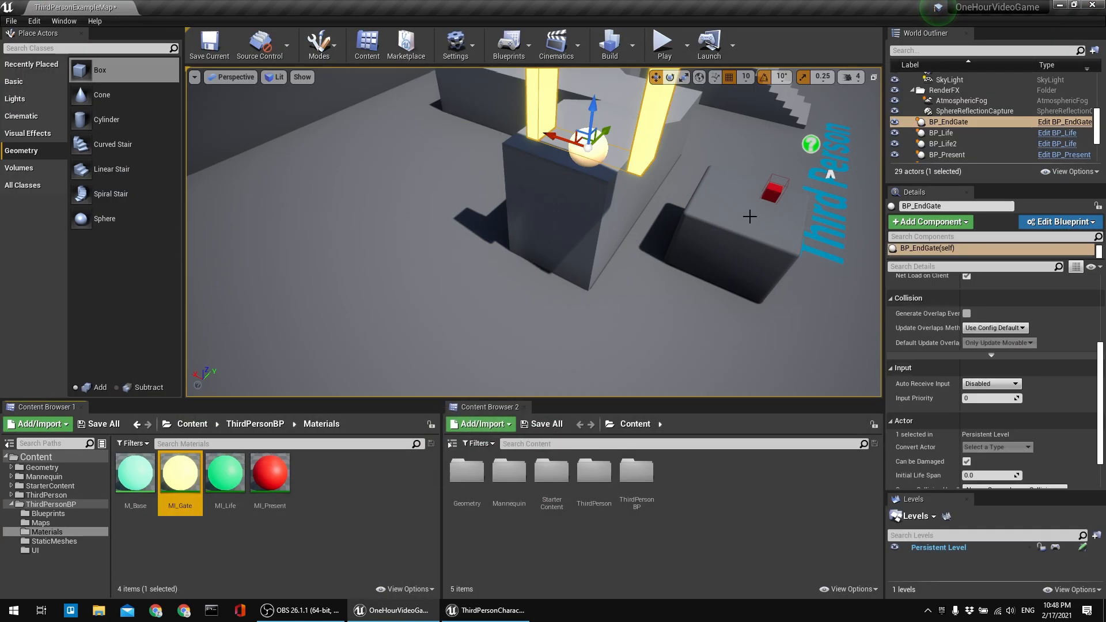
{"action": "left_click", "coordinate": [35, 550]}
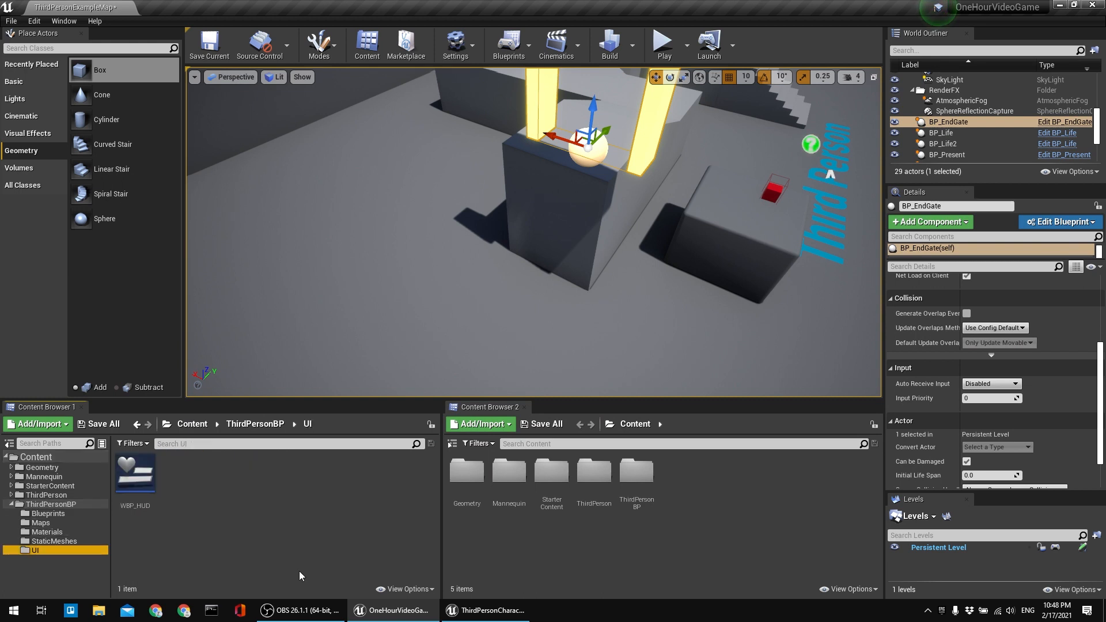
{"action": "right_click", "coordinate": [164, 498]}
{"action": "mouse_move", "coordinate": [242, 490]}
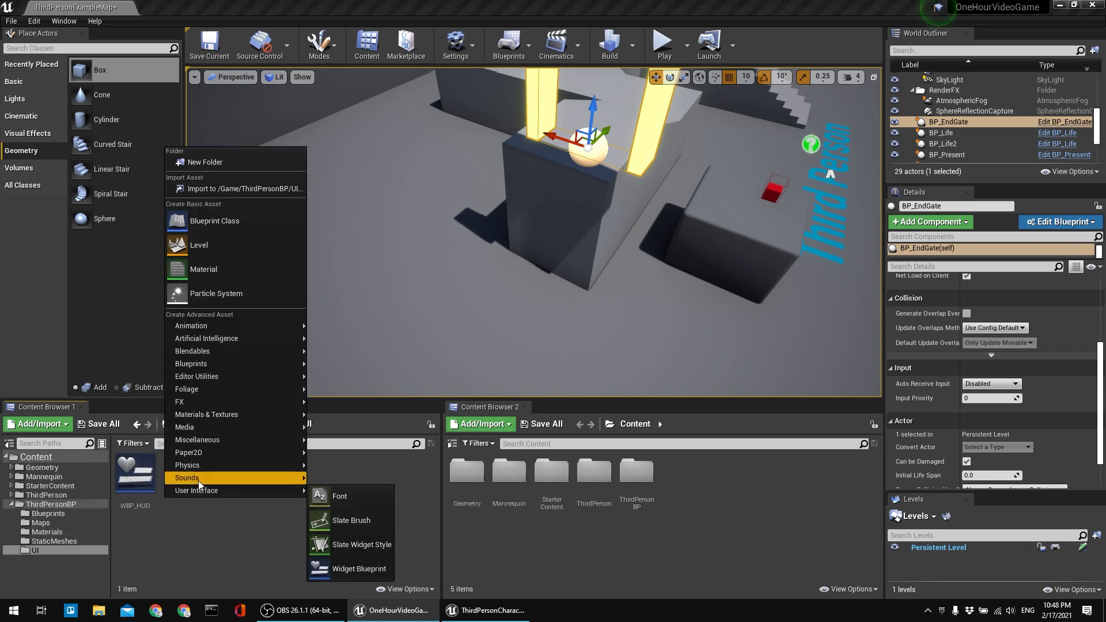
{"action": "left_click", "coordinate": [345, 569]}
{"action": "type", "text": "WBP_End"}
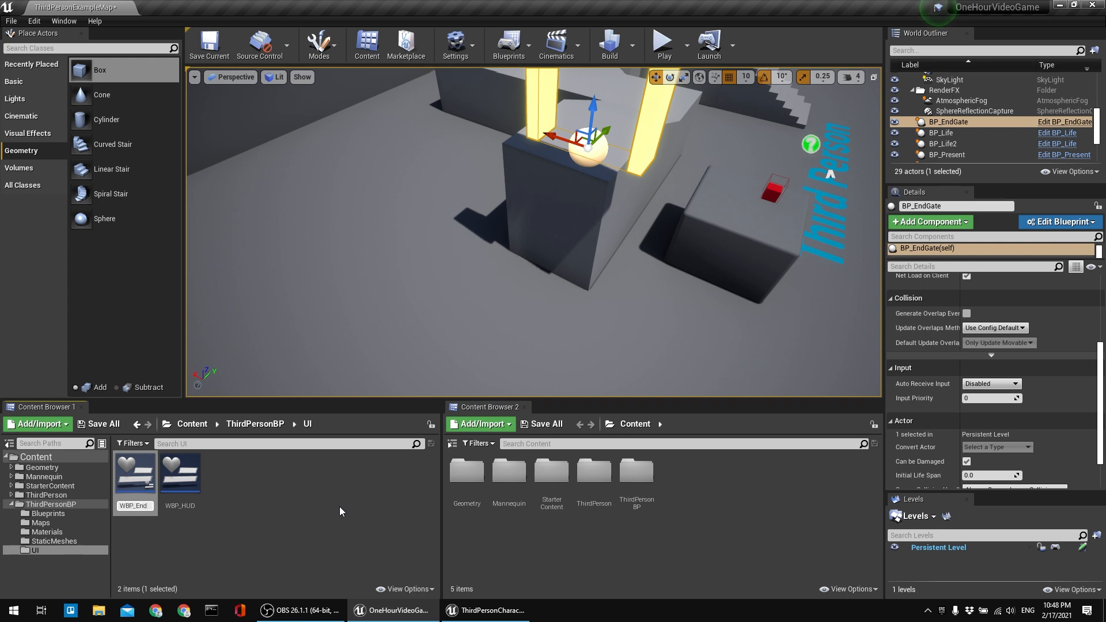
{"action": "key", "text": "Return"}
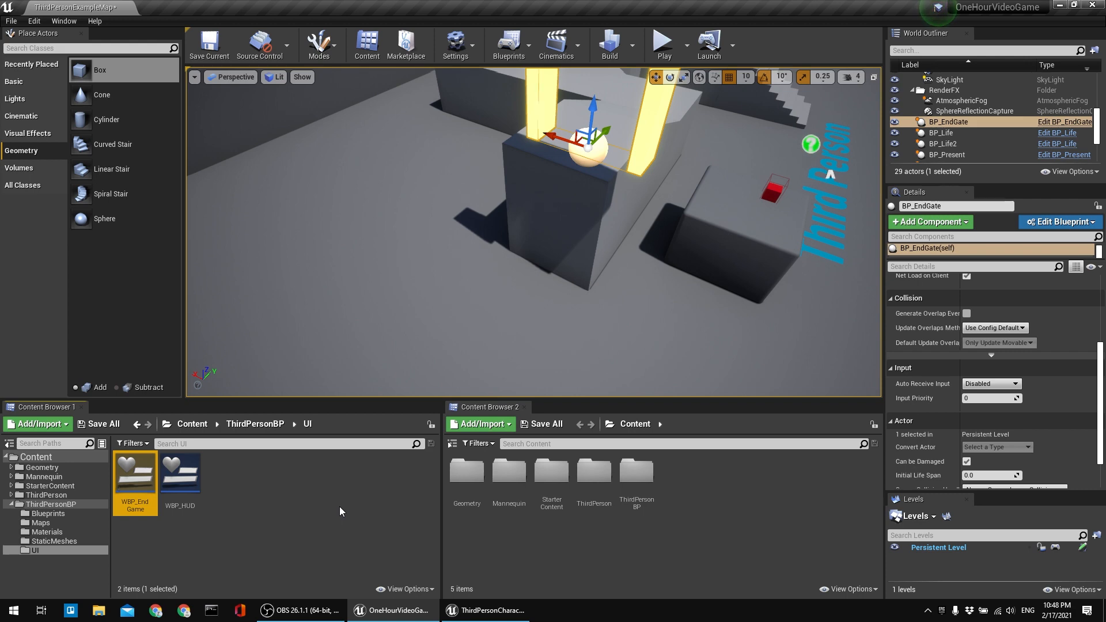
{"action": "key", "text": "Return"}
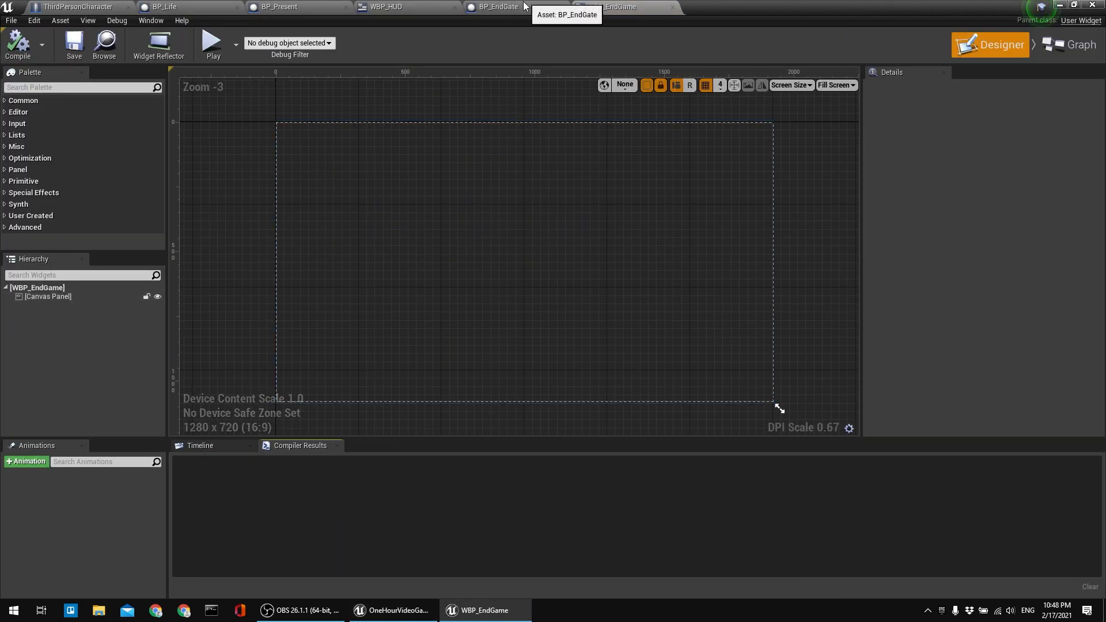
Return to ThirdPersonCharacter and compile the blueprint.
{"action": "left_click", "coordinate": [105, 7]}
{"action": "right_click_drag", "start_coordinate": [500, 211], "coordinate": [366, 151]}
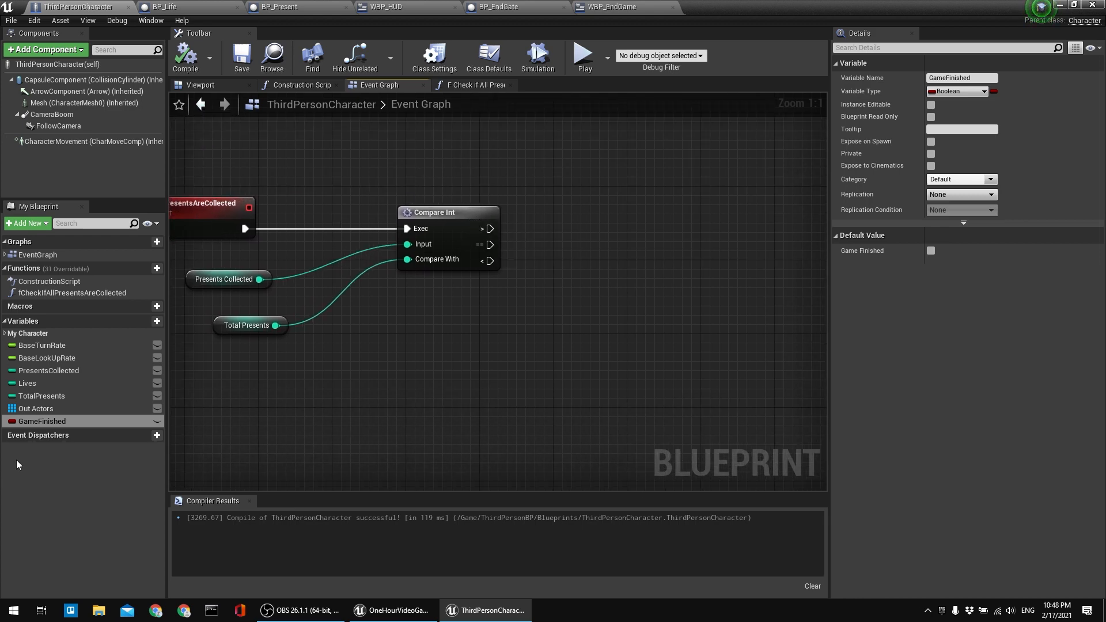
{"action": "left_click", "coordinate": [157, 421]}
{"action": "left_click", "coordinate": [157, 421]}
{"action": "left_click", "coordinate": [194, 52]}
Copy the existing Get Player Controller, Create WBP HUD Widget and Add to Viewport nodes in the ThirdPersonCharacter event graph.
{"action": "right_click_drag", "start_coordinate": [417, 158], "coordinate": [492, 320]}
{"action": "scroll", "coordinate": [493, 319], "scroll_direction": "down", "scroll_amount": 7}
{"action": "right_click_drag", "start_coordinate": [344, 216], "coordinate": [568, 218]}
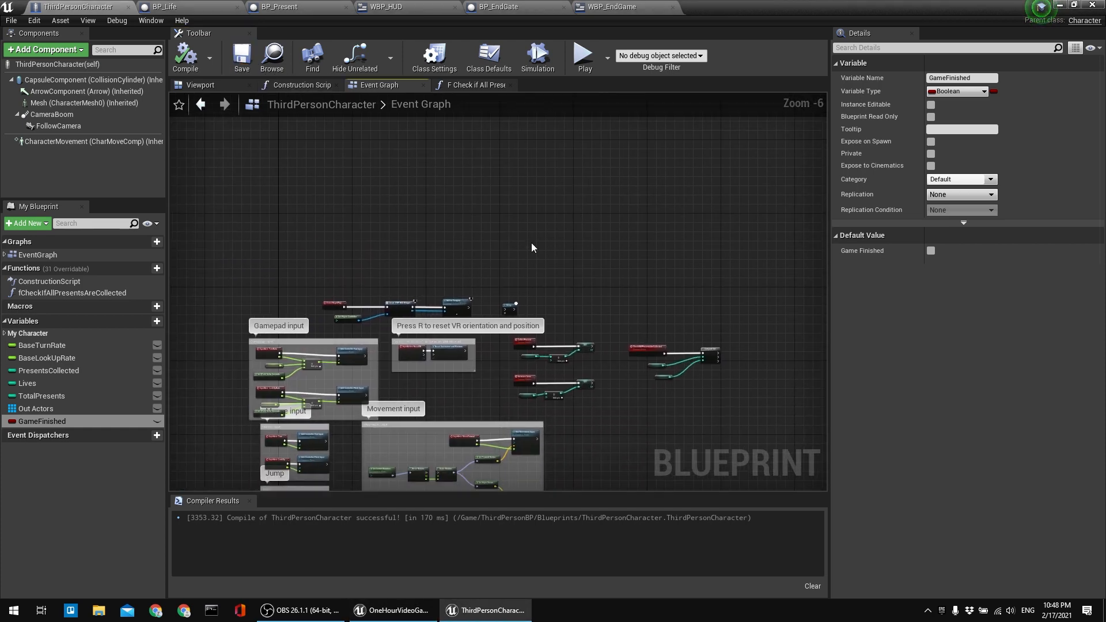
{"action": "scroll", "coordinate": [305, 348], "scroll_direction": "up", "scroll_amount": 7}
{"action": "right_click_drag", "start_coordinate": [515, 151], "coordinate": [241, 210]}
{"action": "left_click_drag", "start_coordinate": [746, 137], "coordinate": [293, 275]}
{"action": "left_click", "coordinate": [321, 176]}
Paste the copied widget creation nodes beside Compare Int, position them and compile the blueprint.
{"action": "scroll", "coordinate": [321, 175], "scroll_direction": "down", "scroll_amount": 1}
{"action": "scroll", "coordinate": [323, 177], "scroll_direction": "down", "scroll_amount": 5}
{"action": "right_click_drag", "start_coordinate": [617, 359], "coordinate": [416, 322]}
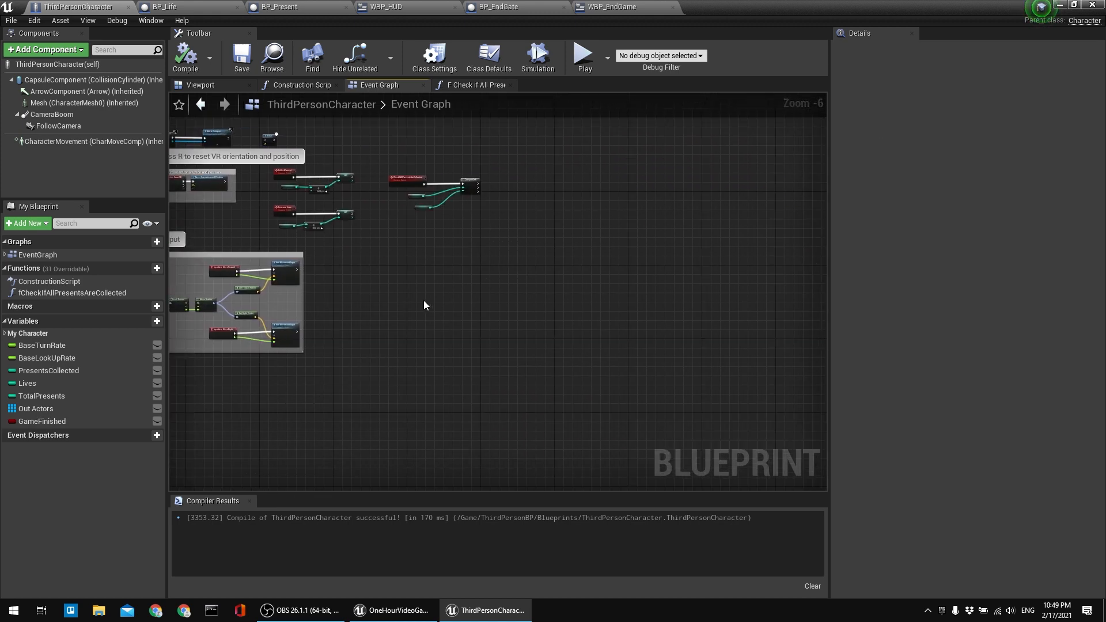
{"action": "right_click_drag", "start_coordinate": [445, 229], "coordinate": [432, 303]}
{"action": "scroll", "coordinate": [434, 299], "scroll_direction": "up", "scroll_amount": 6}
{"action": "right_click_drag", "start_coordinate": [514, 206], "coordinate": [376, 280]}
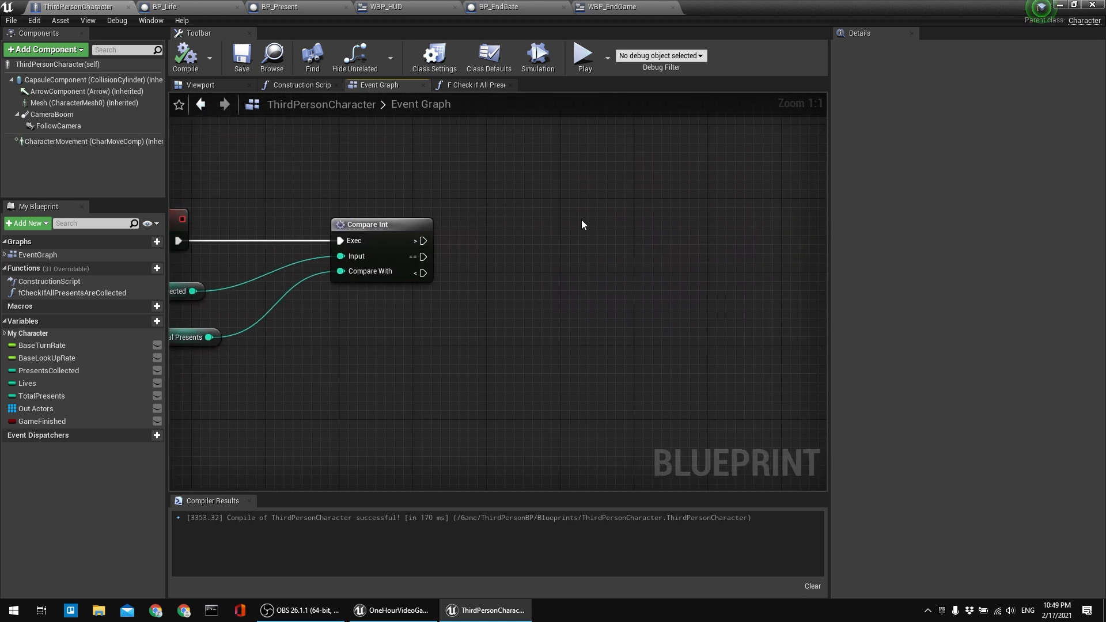
{"action": "key", "text": "ctrl+v"}
{"action": "left_click_drag", "start_coordinate": [647, 210], "coordinate": [662, 254]}
{"action": "right_click_drag", "start_coordinate": [454, 164], "coordinate": [617, 171]}
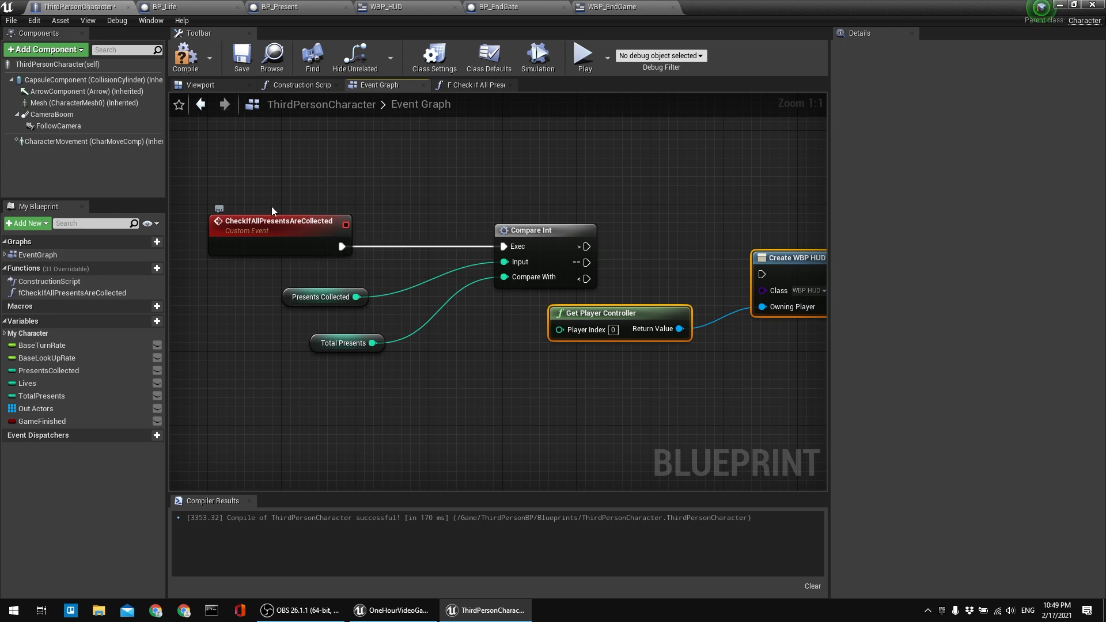
{"action": "right_click_drag", "start_coordinate": [723, 213], "coordinate": [551, 211]}
{"action": "right_click_drag", "start_coordinate": [502, 256], "coordinate": [434, 225]}
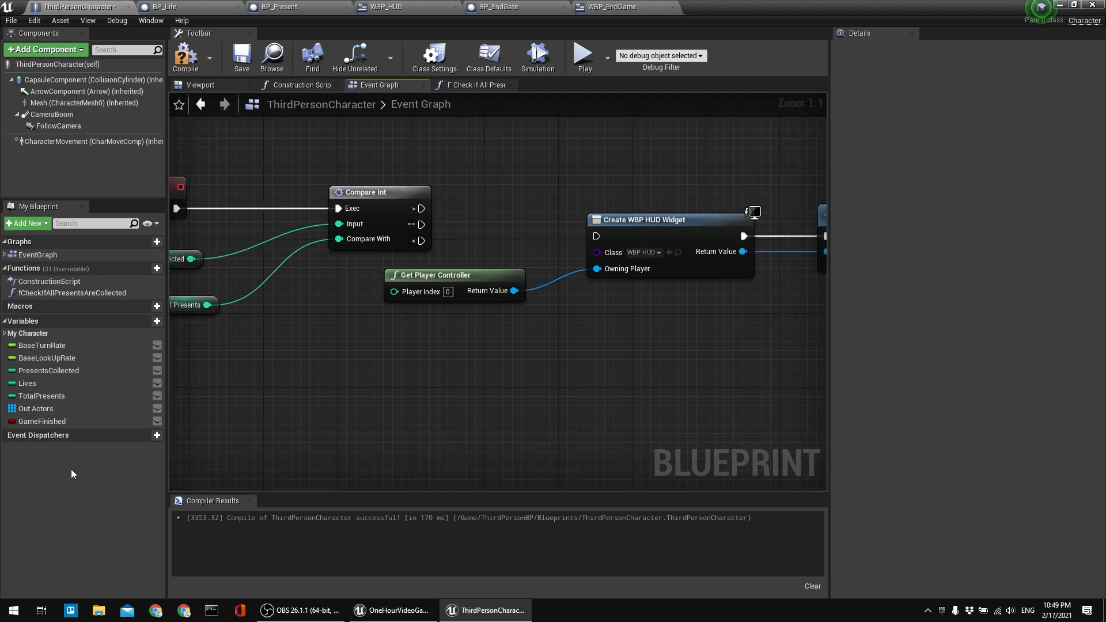
{"action": "left_click", "coordinate": [186, 58]}
Arrange Create WBP HUD Widget and Add to Viewport between the CheckIfAllPresentsAreCollected event and Compare Int, with Get Player Controller under the event.
{"action": "right_click_drag", "start_coordinate": [411, 134], "coordinate": [403, 154]}
{"action": "scroll", "coordinate": [403, 154], "scroll_direction": "down", "scroll_amount": 4}
{"action": "scroll", "coordinate": [292, 180], "scroll_direction": "up", "scroll_amount": 3}
{"action": "left_click_drag", "start_coordinate": [438, 154], "coordinate": [296, 277]}
{"action": "scroll", "coordinate": [235, 243], "scroll_direction": "down", "scroll_amount": 3}
{"action": "left_click_drag", "start_coordinate": [282, 192], "coordinate": [393, 275]}
{"action": "left_click_drag", "start_coordinate": [348, 235], "coordinate": [228, 244]}
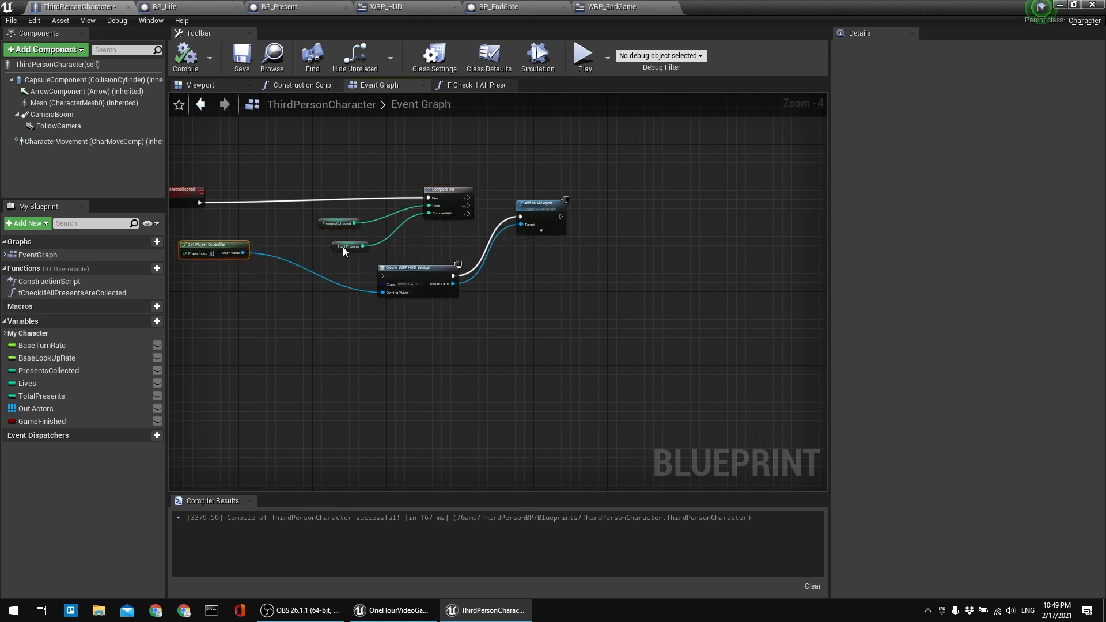
{"action": "left_click_drag", "start_coordinate": [449, 190], "coordinate": [399, 196]}
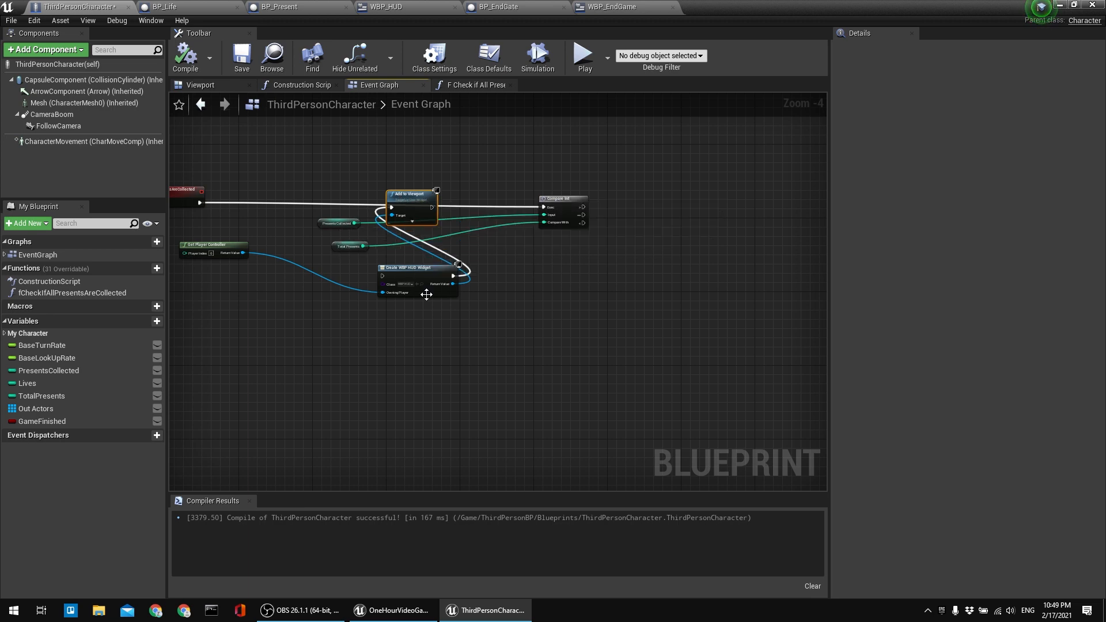
{"action": "left_click_drag", "start_coordinate": [409, 269], "coordinate": [273, 190]}
{"action": "scroll", "coordinate": [205, 164], "scroll_direction": "up", "scroll_amount": 4}
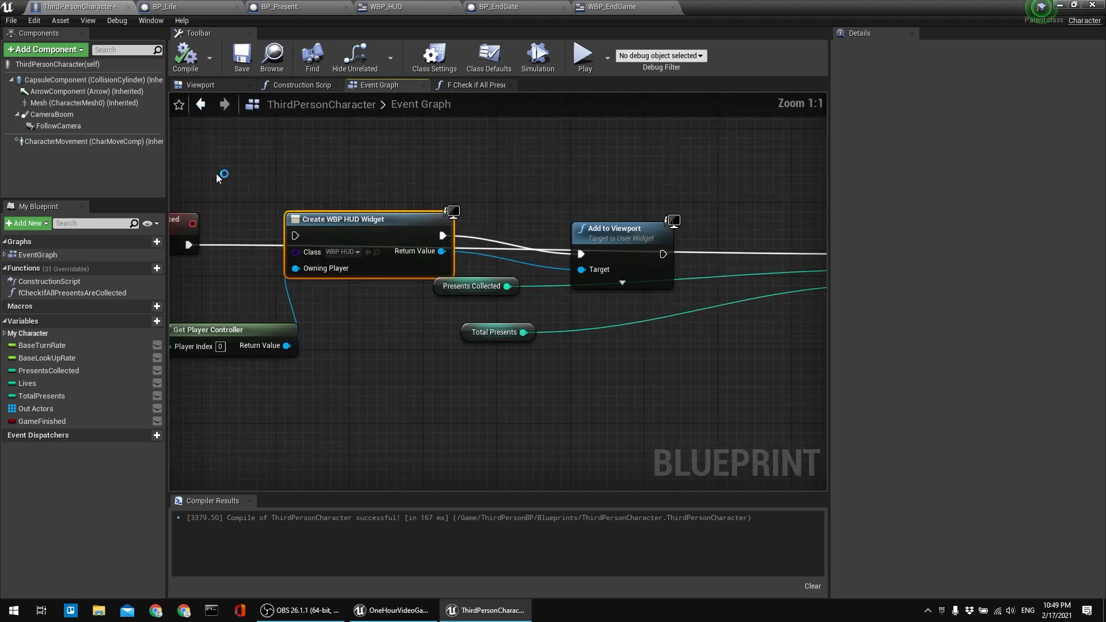
{"action": "left_click_drag", "start_coordinate": [374, 219], "coordinate": [370, 225]}
Move the Presents Collected and Total Presents getters toward Compare Int, and connect the CheckIfAllPresentsAreCollected event to Create WBP HUD Widget.
{"action": "right_click_drag", "start_coordinate": [549, 437], "coordinate": [549, 385]}
{"action": "left_click_drag", "start_coordinate": [549, 385], "coordinate": [736, 311]}
{"action": "left_click", "coordinate": [444, 251]}
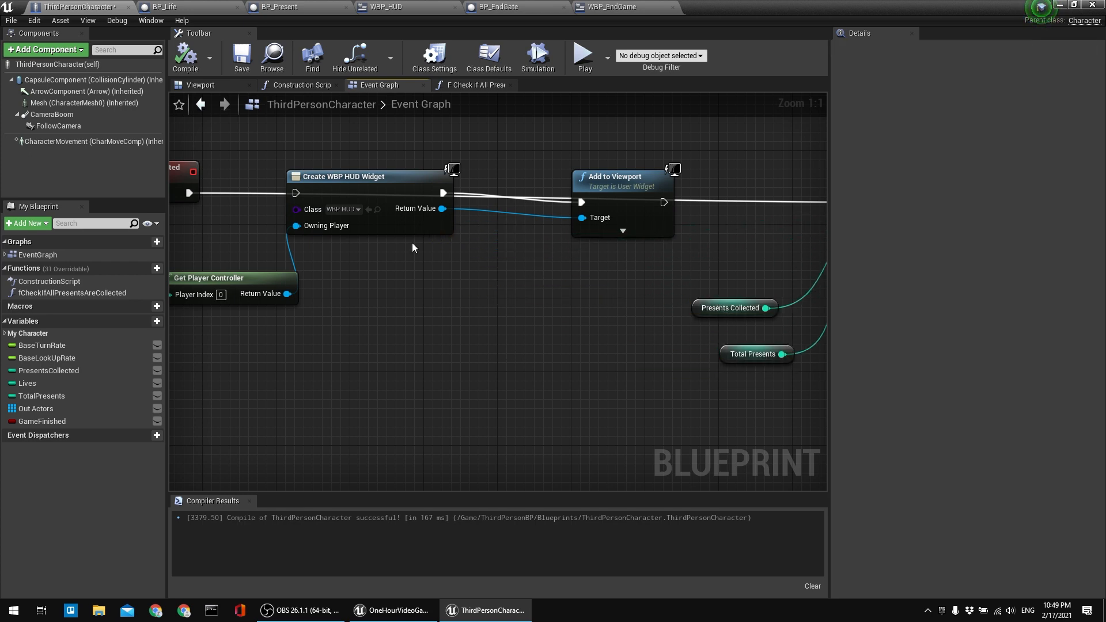
{"action": "right_click_drag", "start_coordinate": [444, 251], "coordinate": [469, 271]}
{"action": "left_click_drag", "start_coordinate": [217, 213], "coordinate": [321, 212]}
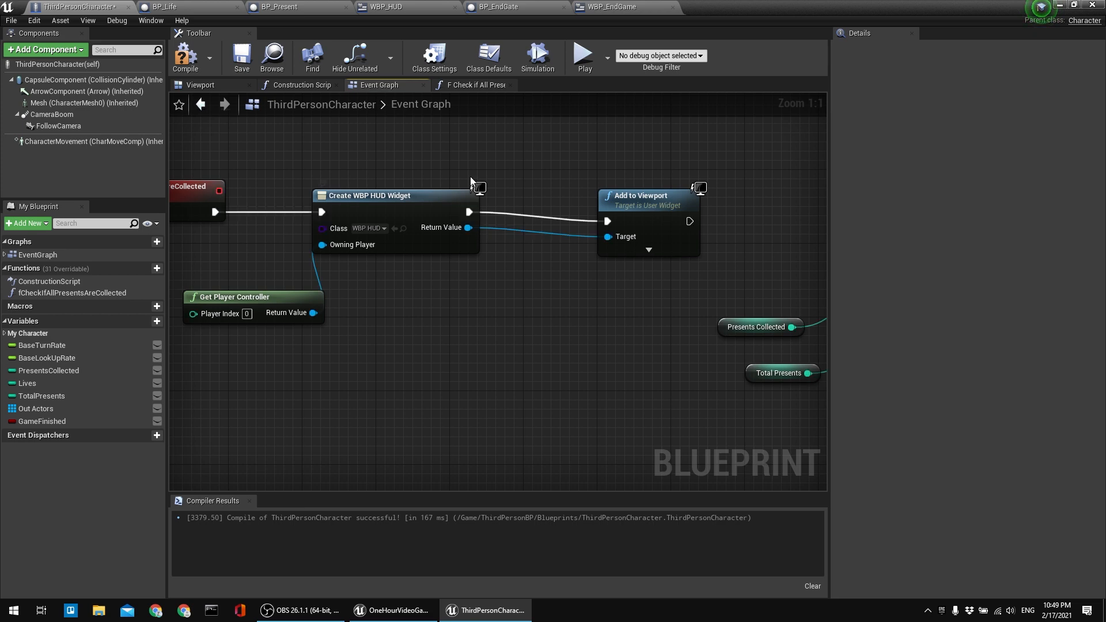
Add an integer >= integer node fed by the Presents Collected getter.
{"action": "right_click_drag", "start_coordinate": [472, 182], "coordinate": [206, 135]}
{"action": "left_click_drag", "start_coordinate": [528, 280], "coordinate": [541, 293]}
{"action": "type", "text": "compare"}
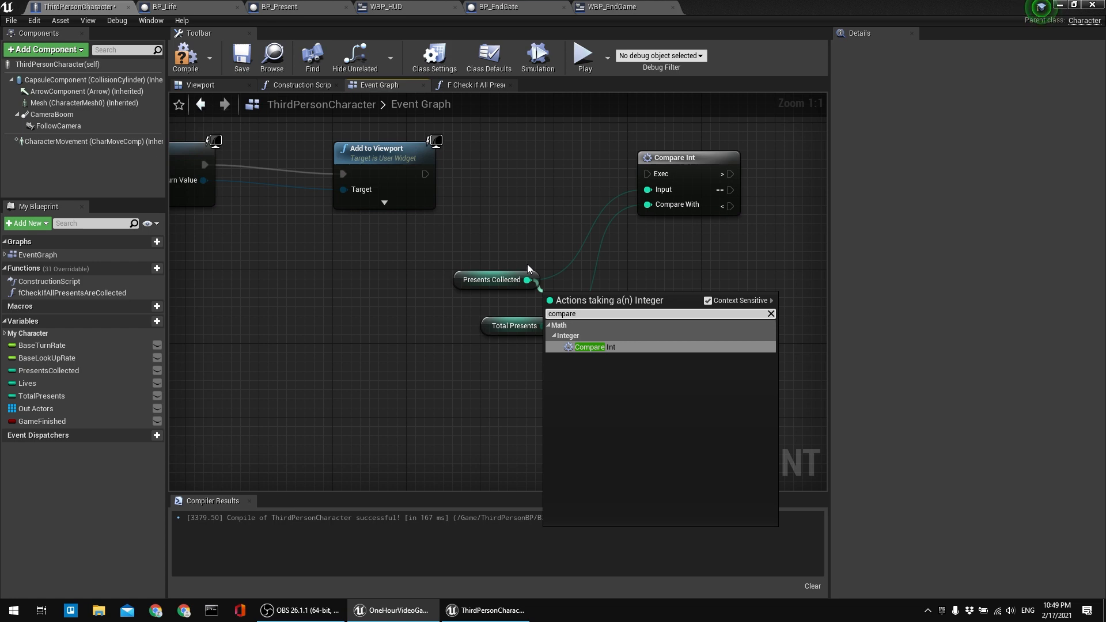
{"action": "key", "text": "BackSpace"}
{"action": "key", "text": "BackSpace"}
{"action": "key", "text": "BackSpace"}
{"action": "key", "text": "BackSpace"}
{"action": "key", "text": "BackSpace"}
{"action": "key", "text": "BackSpace"}
{"action": "key", "text": "BackSpace"}
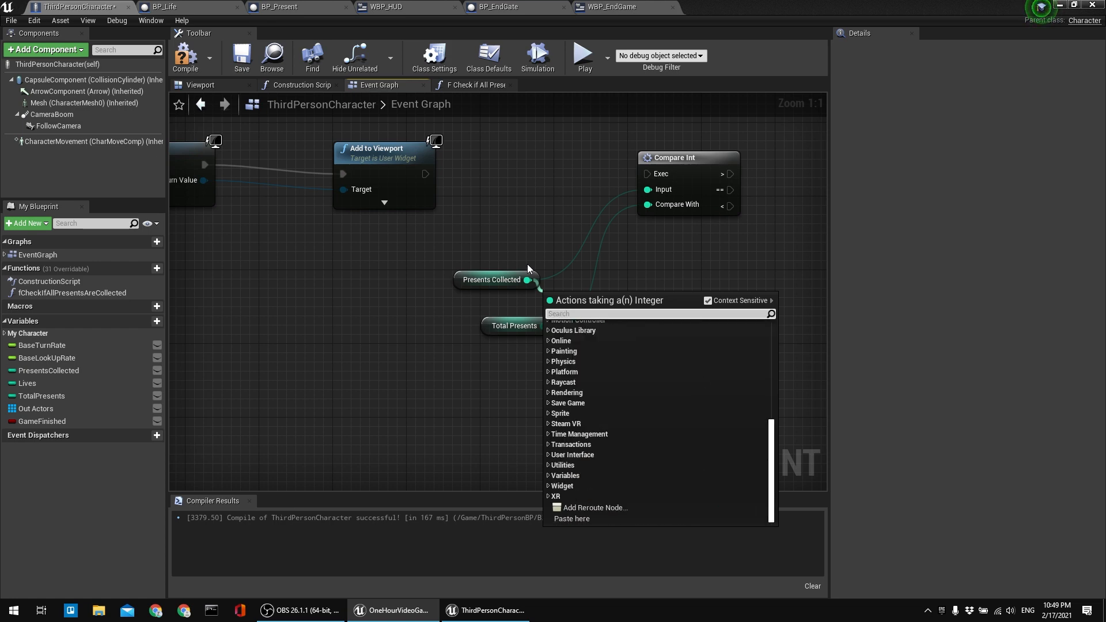
{"action": "type", "text": "less"}
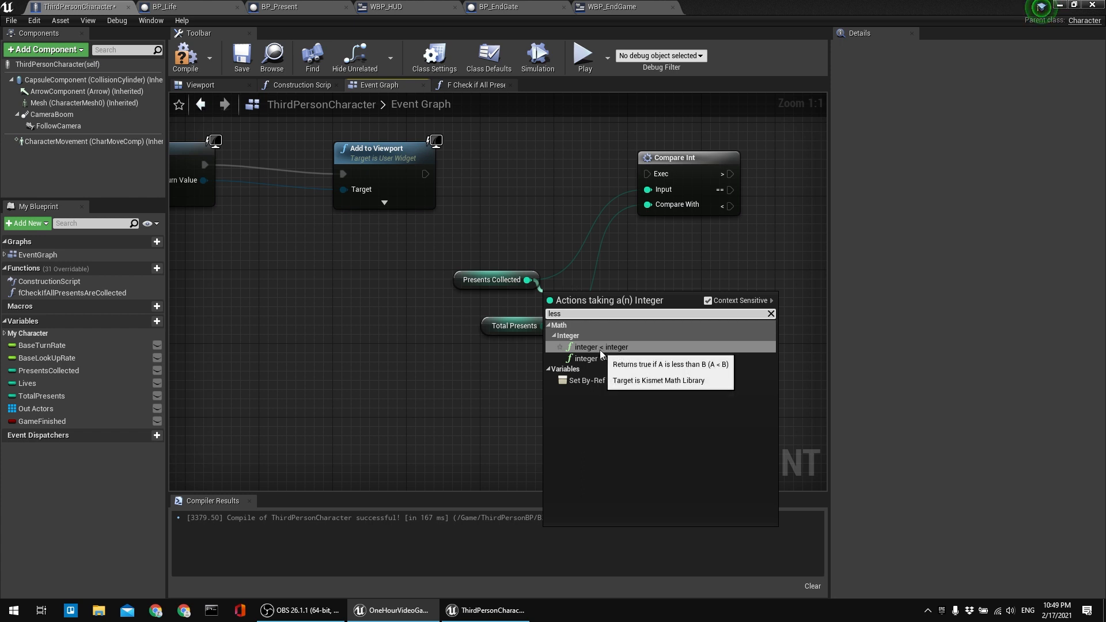
{"action": "key", "text": "BackSpace"}
{"action": "key", "text": "BackSpace"}
{"action": "key", "text": "BackSpace"}
{"action": "key", "text": "BackSpace"}
{"action": "type", "text": "greate"}
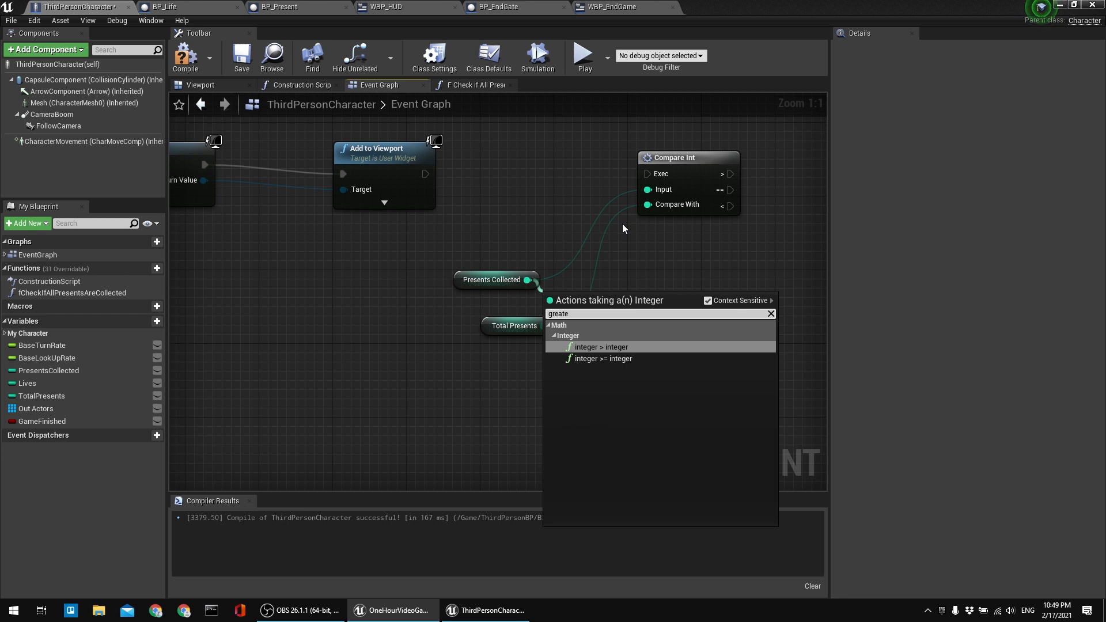
{"action": "key", "text": "Down"}
{"action": "key", "text": "Return"}
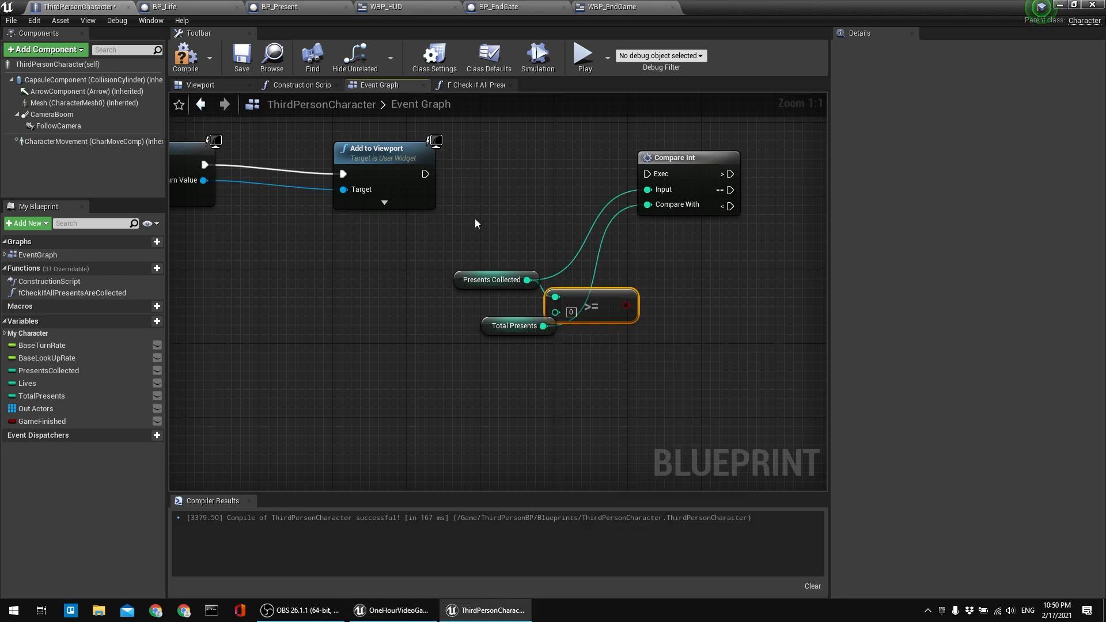
Shift the >= node slightly right and connect Total Presents to its second input.
{"action": "left_click_drag", "start_coordinate": [611, 297], "coordinate": [638, 296]}
{"action": "left_click_drag", "start_coordinate": [543, 326], "coordinate": [583, 312]}
{"action": "right_click_drag", "start_coordinate": [605, 307], "coordinate": [541, 318]}
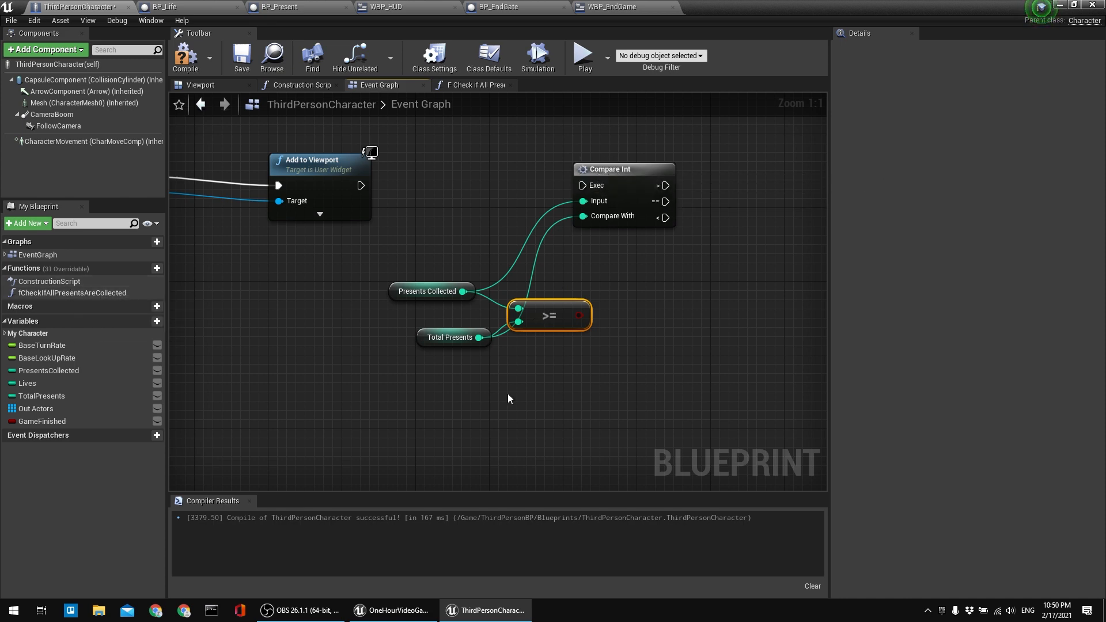
{"action": "right_click_drag", "start_coordinate": [276, 313], "coordinate": [249, 331]}
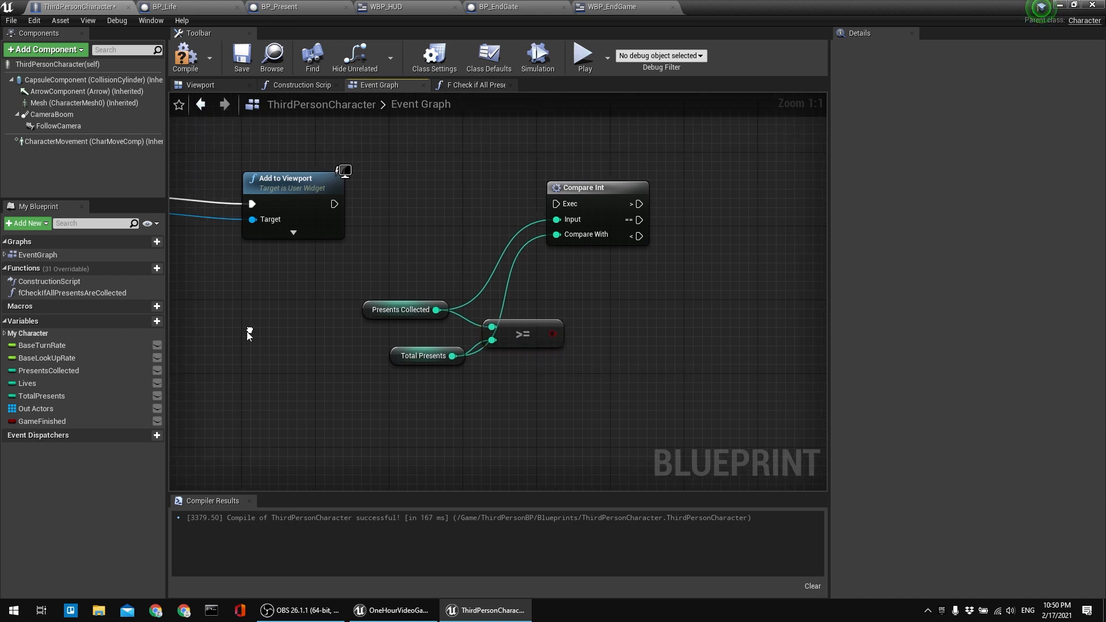
Add a SET Game Finished node fed by the >= comparison result and compile ThirdPersonCharacter.
{"action": "left_click", "coordinate": [35, 421]}
{"action": "left_click_drag", "start_coordinate": [620, 296], "coordinate": [619, 297]}
{"action": "left_click", "coordinate": [656, 317]}
{"action": "left_click_drag", "start_coordinate": [552, 335], "coordinate": [631, 323]}
{"action": "right_click_drag", "start_coordinate": [631, 323], "coordinate": [643, 363]}
{"action": "left_click", "coordinate": [188, 57]}
{"action": "right_click_drag", "start_coordinate": [494, 243], "coordinate": [420, 241]}
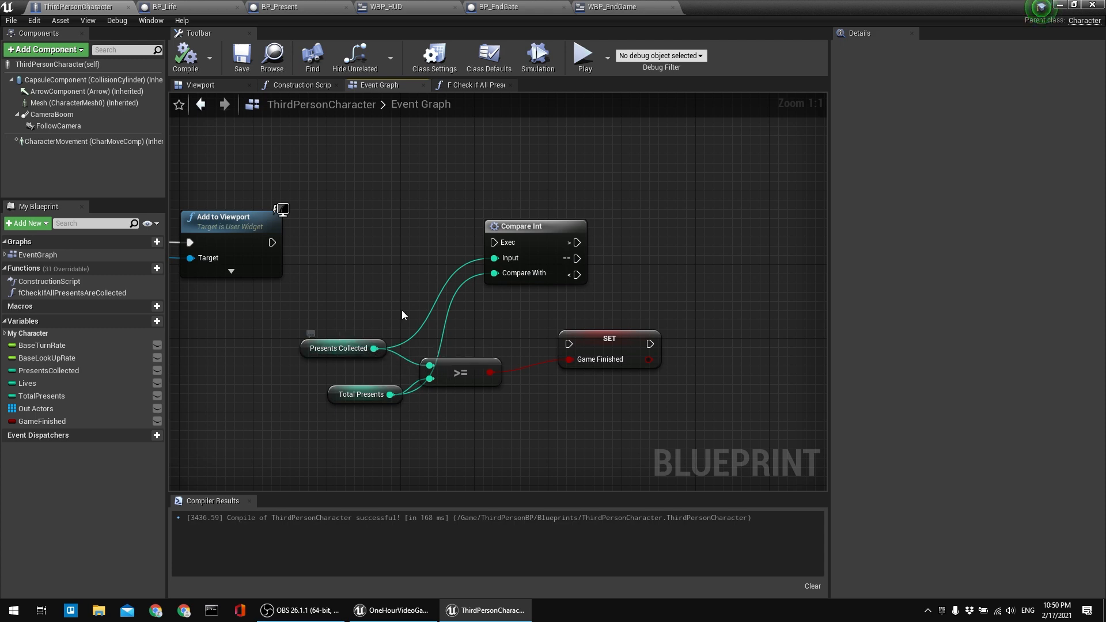
Paste two copies of the SET Game Finished node beside Compare Int, and tick Game Finished on the lower one.
{"action": "right_click_drag", "start_coordinate": [664, 261], "coordinate": [677, 241]}
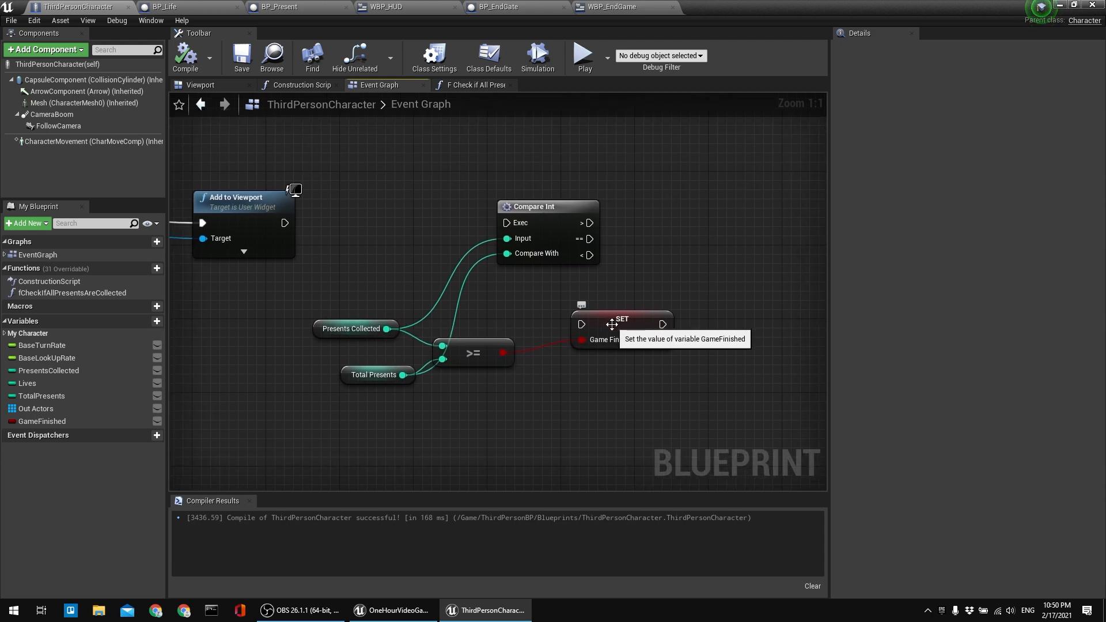
{"action": "left_click", "coordinate": [642, 321]}
{"action": "key", "text": "ctrl+v"}
{"action": "left_click_drag", "start_coordinate": [739, 241], "coordinate": [737, 190]}
{"action": "key", "text": "ctrl+v"}
{"action": "left_click_drag", "start_coordinate": [774, 267], "coordinate": [742, 281]}
{"action": "left_click", "coordinate": [741, 253]}
{"action": "left_click", "coordinate": [783, 295]}
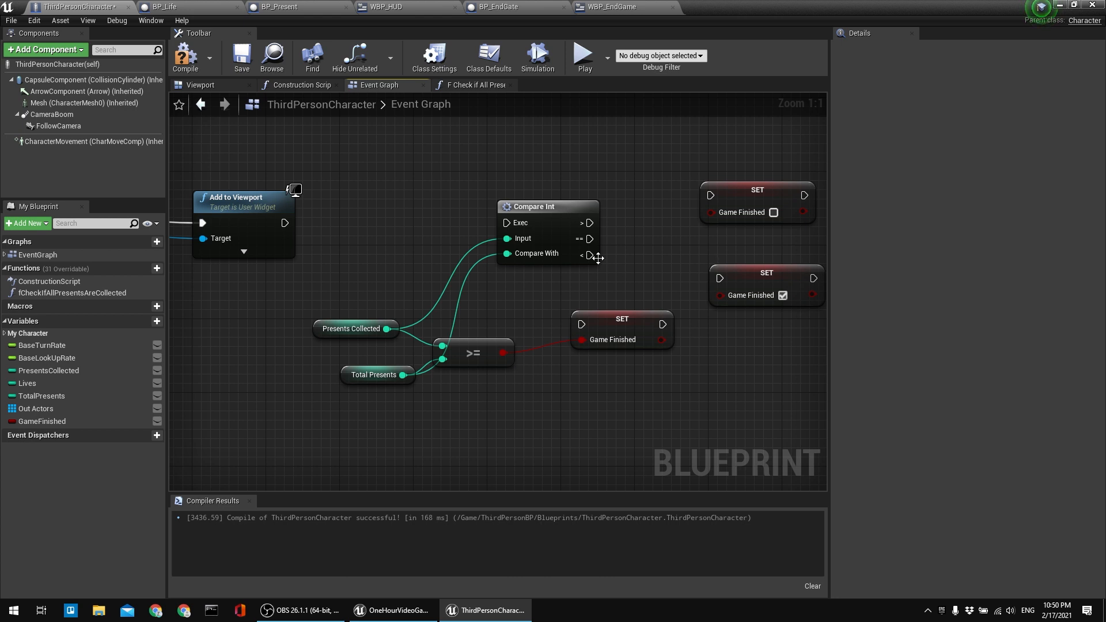
Wire Compare Int's > and == outputs to a ticked SET Game Finished and its < output to an unticked one.
{"action": "left_click_drag", "start_coordinate": [592, 238], "coordinate": [673, 268]}
{"action": "key", "text": "Escape"}
{"action": "left_click", "coordinate": [784, 296]}
{"action": "left_click_drag", "start_coordinate": [591, 238], "coordinate": [709, 196]}
{"action": "left_click", "coordinate": [774, 213]}
{"action": "left_click_drag", "start_coordinate": [714, 195], "coordinate": [713, 196]}
{"action": "left_click_drag", "start_coordinate": [590, 254], "coordinate": [720, 279]}
{"action": "right_click_drag", "start_coordinate": [718, 256], "coordinate": [668, 207]}
Delete the two SET Game Finished nodes wired to Compare Int's outputs.
{"action": "left_click_drag", "start_coordinate": [541, 396], "coordinate": [443, 284]}
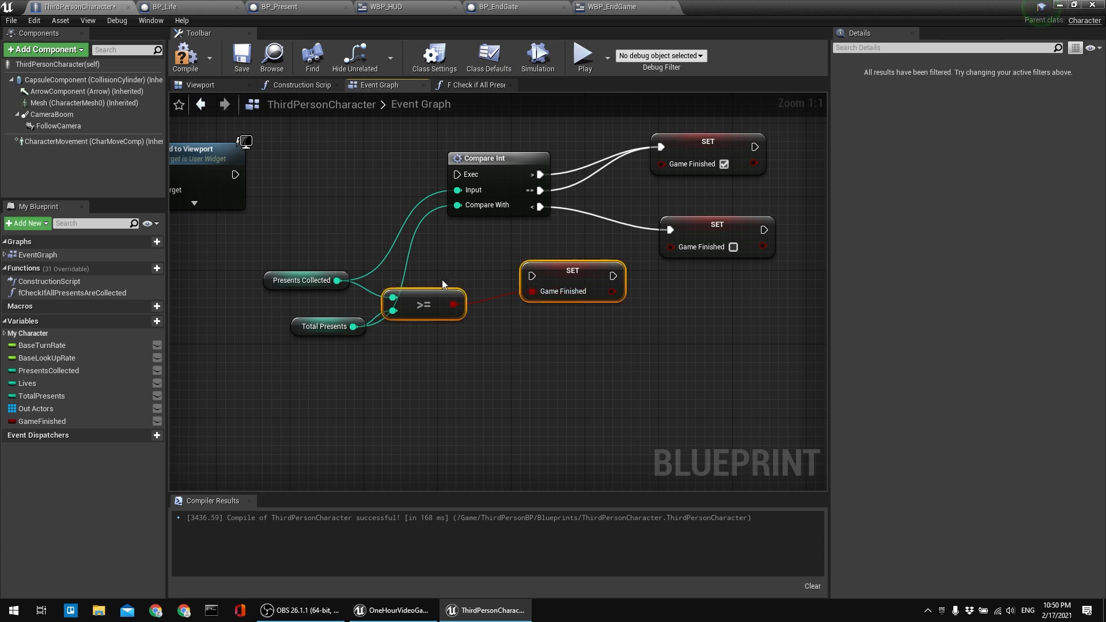
{"action": "left_click", "coordinate": [588, 226]}
{"action": "left_click_drag", "start_coordinate": [645, 124], "coordinate": [786, 262]}
{"action": "key", "text": "Delete"}
Delete the Compare Int node, keeping the >= comparison and its SET Game Finished node.
{"action": "right_click_drag", "start_coordinate": [567, 309], "coordinate": [638, 326]}
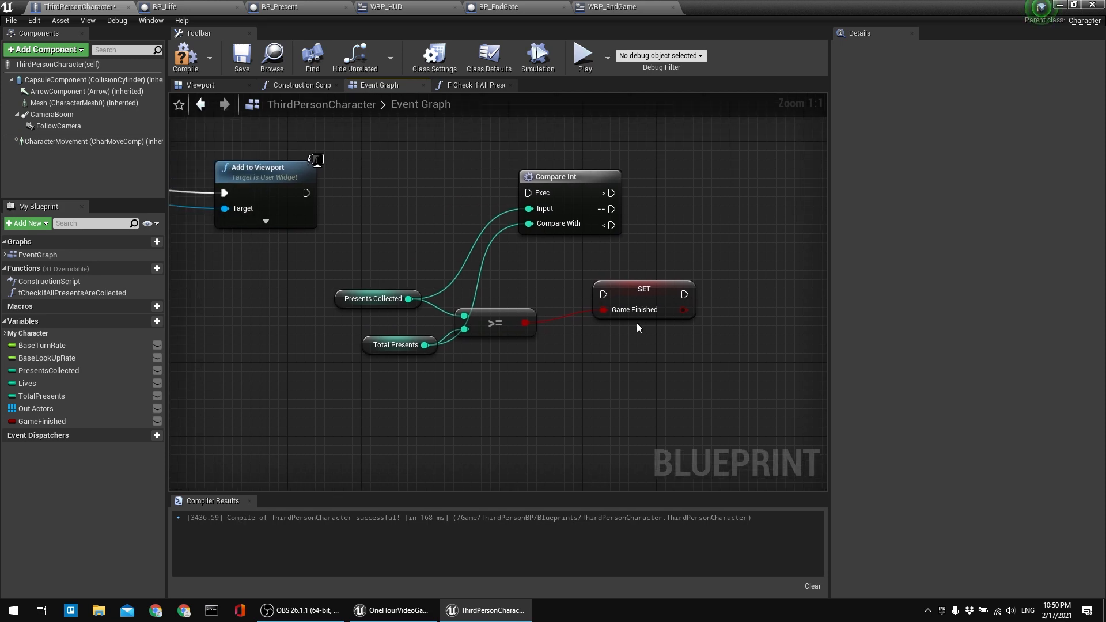
{"action": "left_click_drag", "start_coordinate": [556, 176], "coordinate": [630, 185]}
{"action": "key", "text": "Delete"}
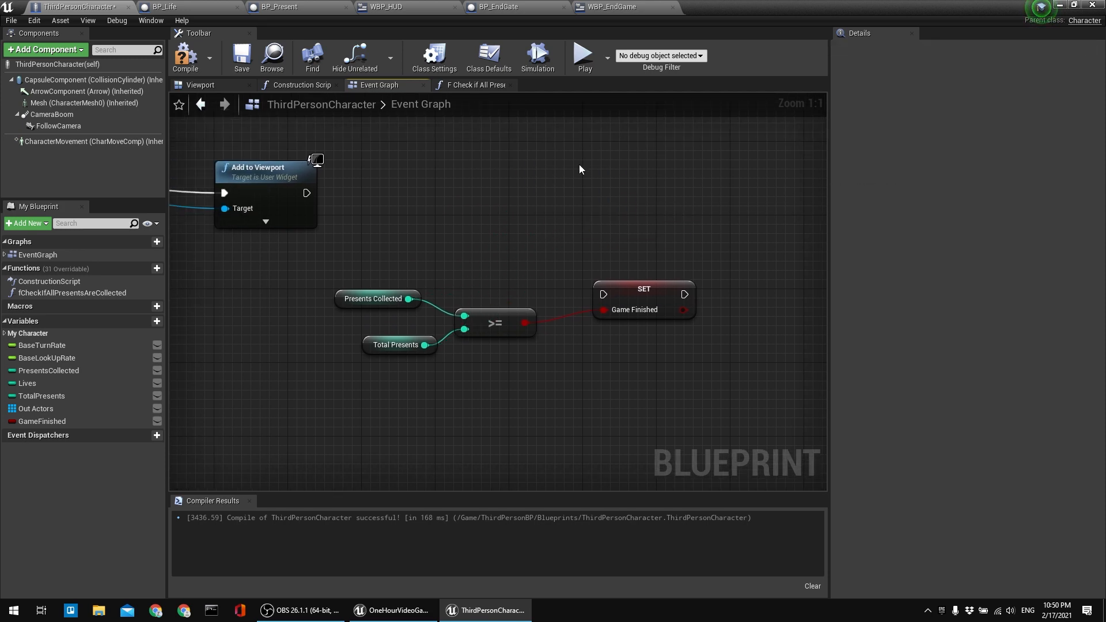
Place SET Game Finished in line with Add to Viewport and connect it after Add to Viewport.
{"action": "left_click_drag", "start_coordinate": [627, 299], "coordinate": [508, 197]}
{"action": "right_click_drag", "start_coordinate": [362, 160], "coordinate": [478, 173]}
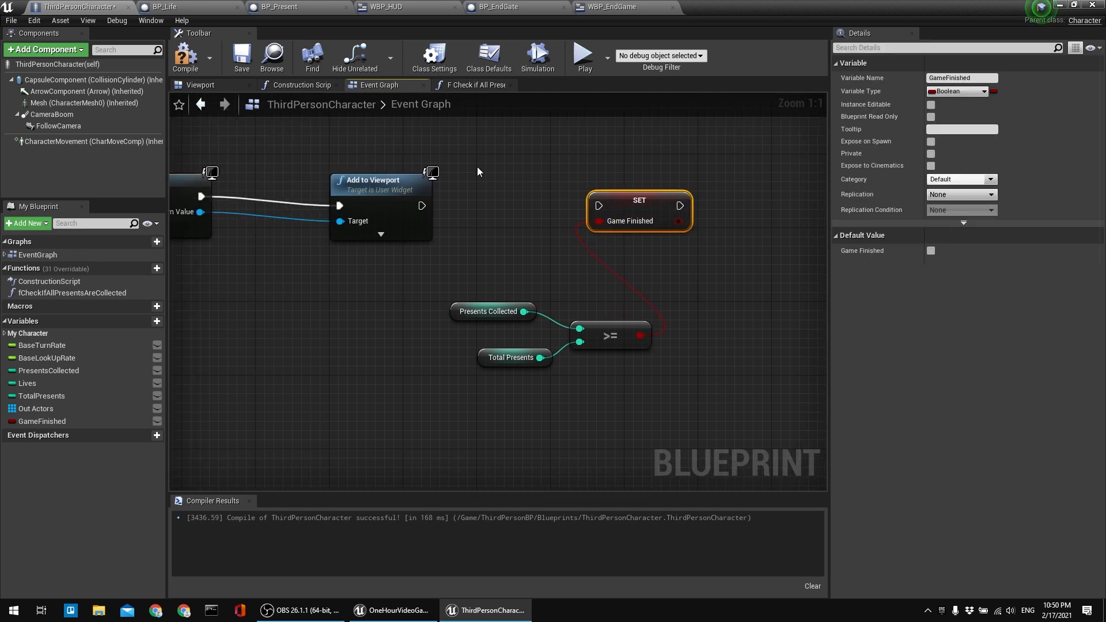
{"action": "left_click", "coordinate": [476, 174]}
{"action": "left_click_drag", "start_coordinate": [423, 206], "coordinate": [534, 212]}
{"action": "left_click_drag", "start_coordinate": [602, 209], "coordinate": [601, 208]}
{"action": "left_click_drag", "start_coordinate": [631, 204], "coordinate": [722, 204]}
Move the present getters and >= node up toward the SET Game Finished node and compile the blueprint.
{"action": "left_click_drag", "start_coordinate": [466, 275], "coordinate": [619, 389]}
{"action": "left_click_drag", "start_coordinate": [603, 333], "coordinate": [584, 299]}
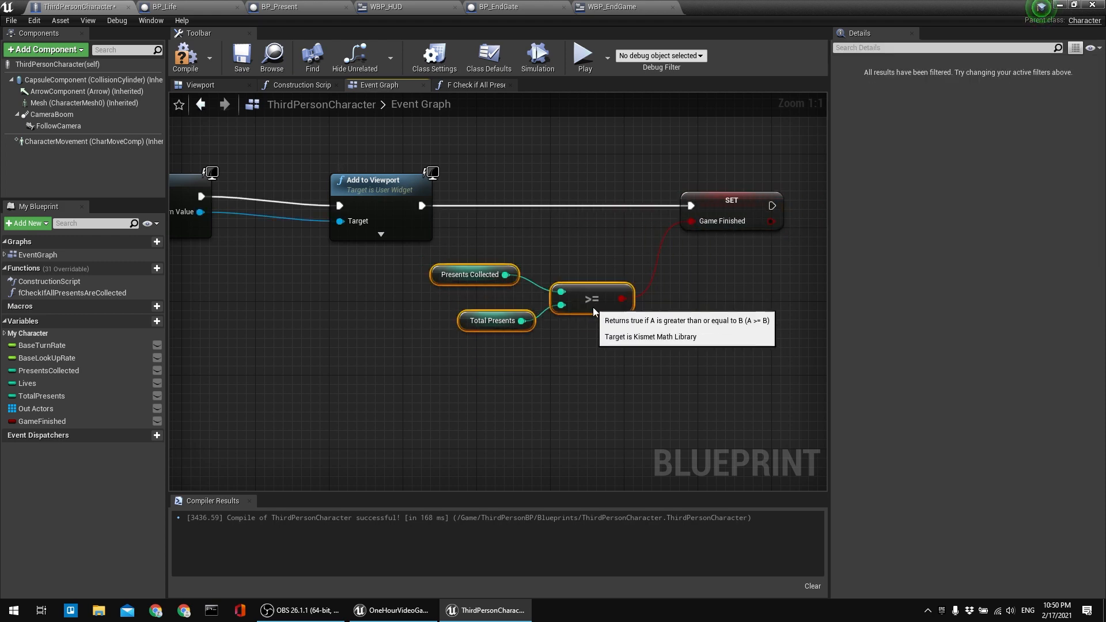
{"action": "left_click", "coordinate": [530, 254]}
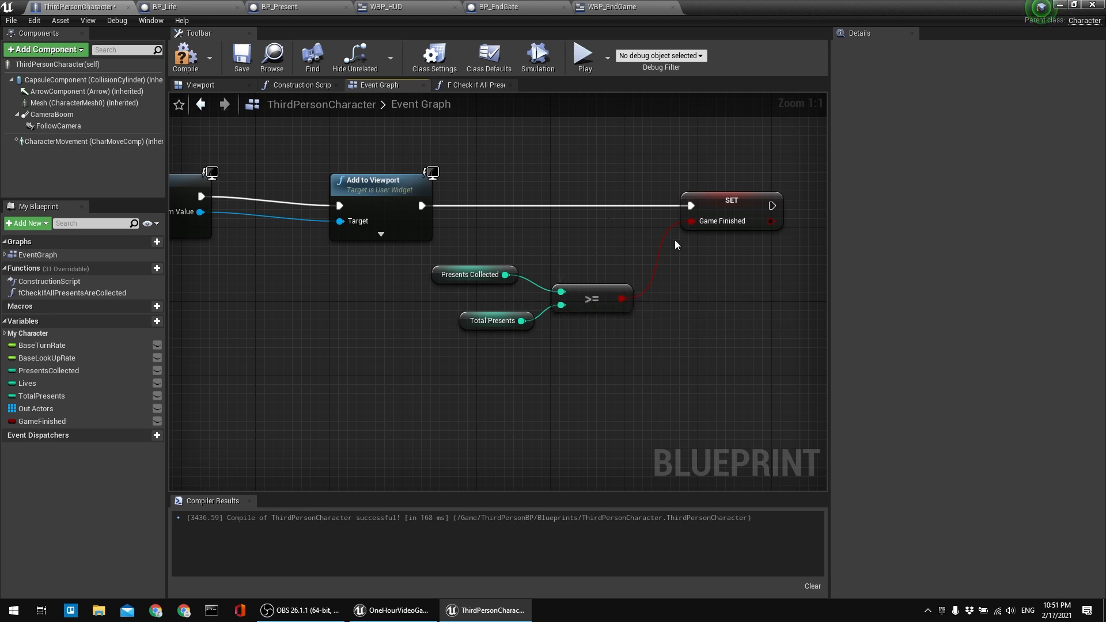
{"action": "key", "text": "F7"}
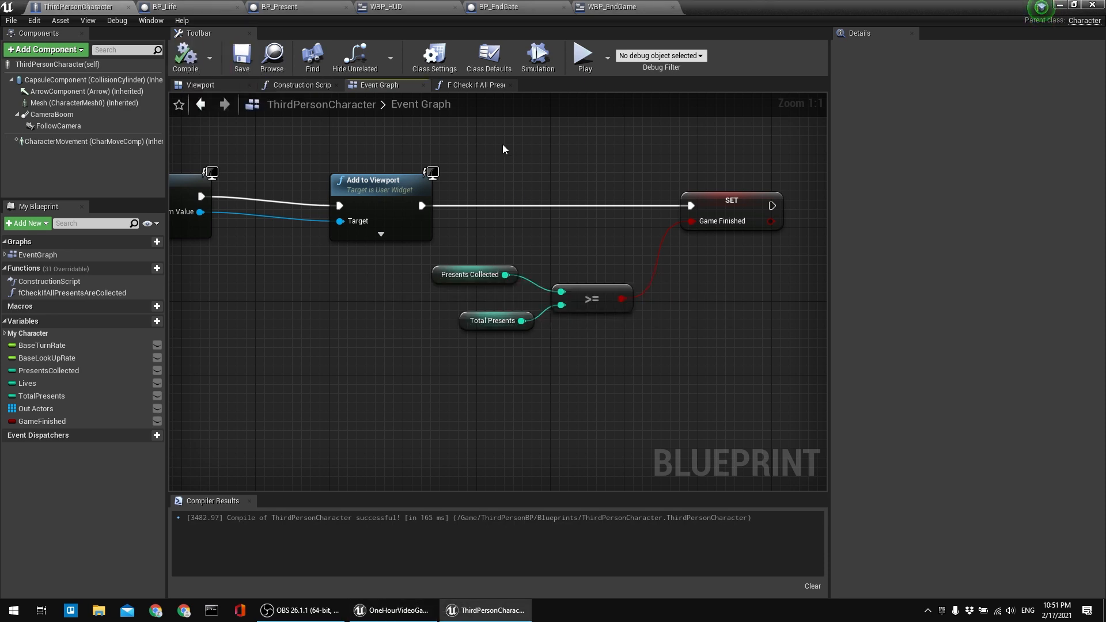
Disconnect the widget creation nodes from the CheckIfAllPresentsAreCollected event and SET Game Finished, and move them aside with Get Player Controller.
{"action": "right_click_drag", "start_coordinate": [510, 147], "coordinate": [583, 171]}
{"action": "scroll", "coordinate": [583, 171], "scroll_direction": "down", "scroll_amount": 1}
{"action": "right_click_drag", "start_coordinate": [495, 184], "coordinate": [549, 174]}
{"action": "scroll", "coordinate": [358, 183], "scroll_direction": "down", "scroll_amount": 3}
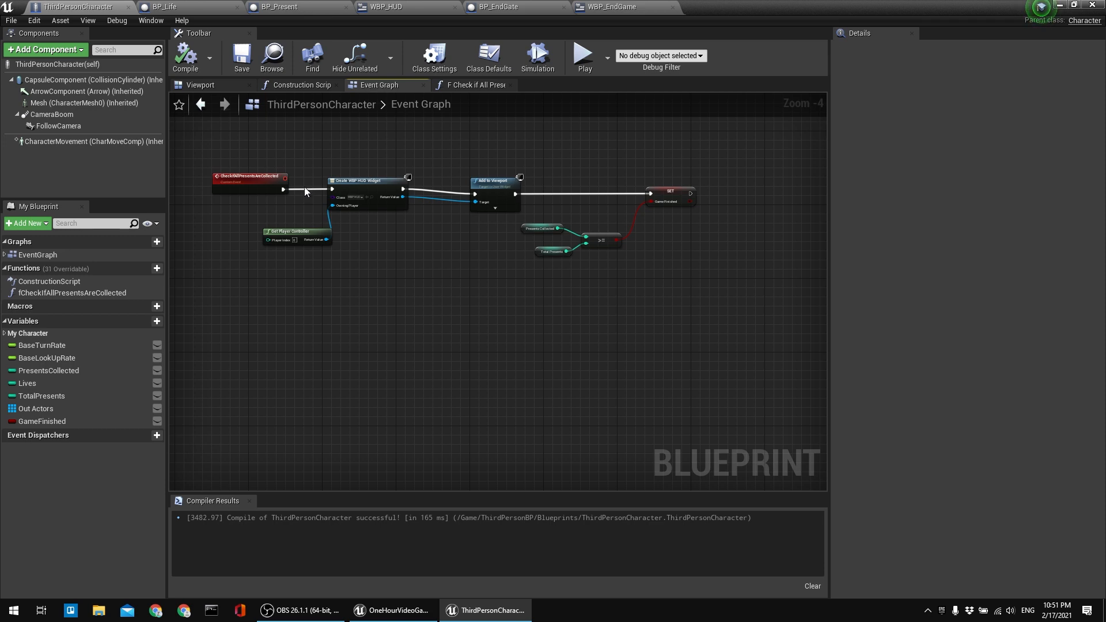
{"action": "left_click", "coordinate": [304, 189], "text": "alt"}
{"action": "left_click_drag", "start_coordinate": [293, 165], "coordinate": [501, 292]}
{"action": "left_click", "coordinate": [548, 194], "text": "alt"}
{"action": "left_click", "coordinate": [428, 272]}
{"action": "left_click_drag", "start_coordinate": [308, 174], "coordinate": [478, 243]}
{"action": "right_click_drag", "start_coordinate": [478, 243], "coordinate": [397, 253]}
Move SET Game Finished with its comparison nodes beside the CheckIfAllPresentsAreCollected event and connect the event to it.
{"action": "left_click_drag", "start_coordinate": [432, 191], "coordinate": [567, 269]}
{"action": "left_click_drag", "start_coordinate": [587, 207], "coordinate": [298, 199]}
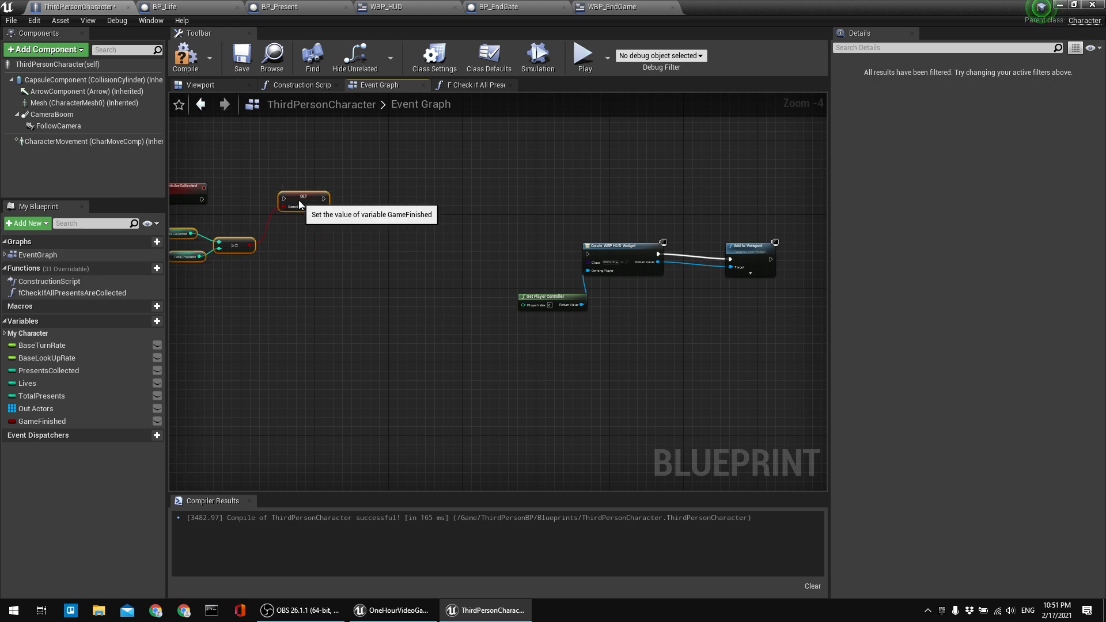
{"action": "right_click_drag", "start_coordinate": [219, 183], "coordinate": [331, 191]}
{"action": "scroll", "coordinate": [331, 191], "scroll_direction": "up", "scroll_amount": 4}
{"action": "left_click", "coordinate": [340, 201]}
{"action": "left_click_drag", "start_coordinate": [311, 218], "coordinate": [484, 218]}
Bring the widget creation nodes beside SET Game Finished, connect it to Create WBP HUD Widget, and compile and save ThirdPersonCharacter.
{"action": "scroll", "coordinate": [516, 184], "scroll_direction": "down", "scroll_amount": 4}
{"action": "right_click_drag", "start_coordinate": [516, 184], "coordinate": [479, 218]}
{"action": "right_click_drag", "start_coordinate": [688, 264], "coordinate": [490, 225]}
{"action": "left_click_drag", "start_coordinate": [484, 209], "coordinate": [668, 353]}
{"action": "right_click_drag", "start_coordinate": [308, 347], "coordinate": [662, 335]}
{"action": "left_click_drag", "start_coordinate": [580, 265], "coordinate": [362, 191]}
{"action": "scroll", "coordinate": [301, 174], "scroll_direction": "up", "scroll_amount": 4}
{"action": "left_click", "coordinate": [300, 174]}
{"action": "left_click_drag", "start_coordinate": [315, 220], "coordinate": [380, 220]}
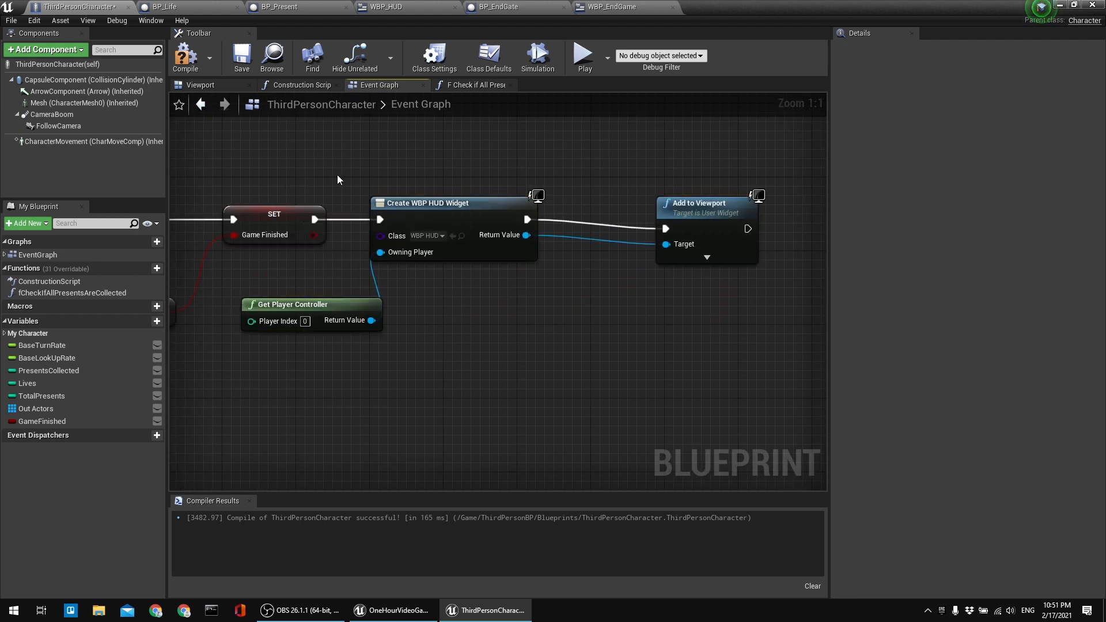
{"action": "left_click", "coordinate": [186, 56]}
{"action": "left_click", "coordinate": [242, 56]}
{"action": "right_click_drag", "start_coordinate": [444, 169], "coordinate": [386, 168]}
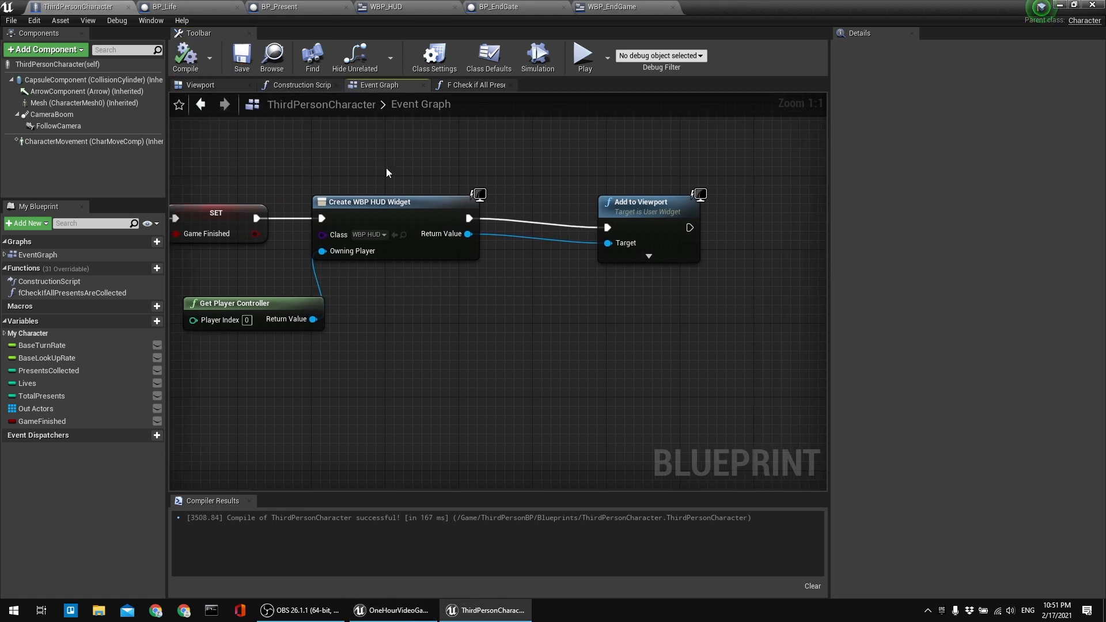
In WBP_EndGame, add a Text widget near the middle of the canvas and anchor it to the centre.
{"action": "left_click", "coordinate": [628, 6]}
{"action": "left_click", "coordinate": [36, 88]}
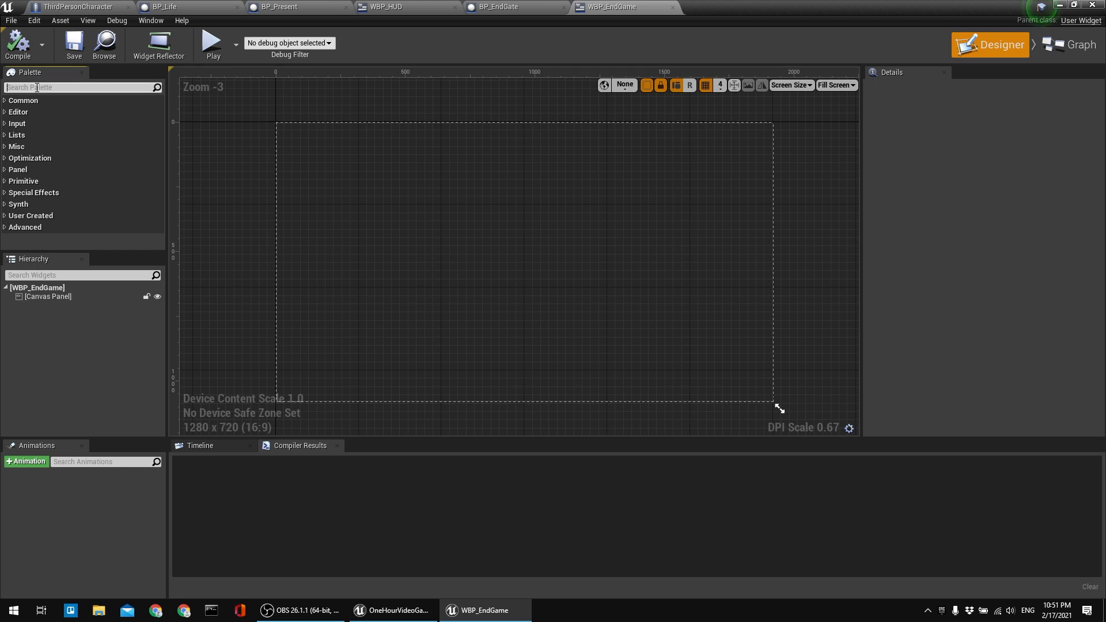
{"action": "type", "text": "Text"}
{"action": "left_click_drag", "start_coordinate": [38, 124], "coordinate": [500, 257]}
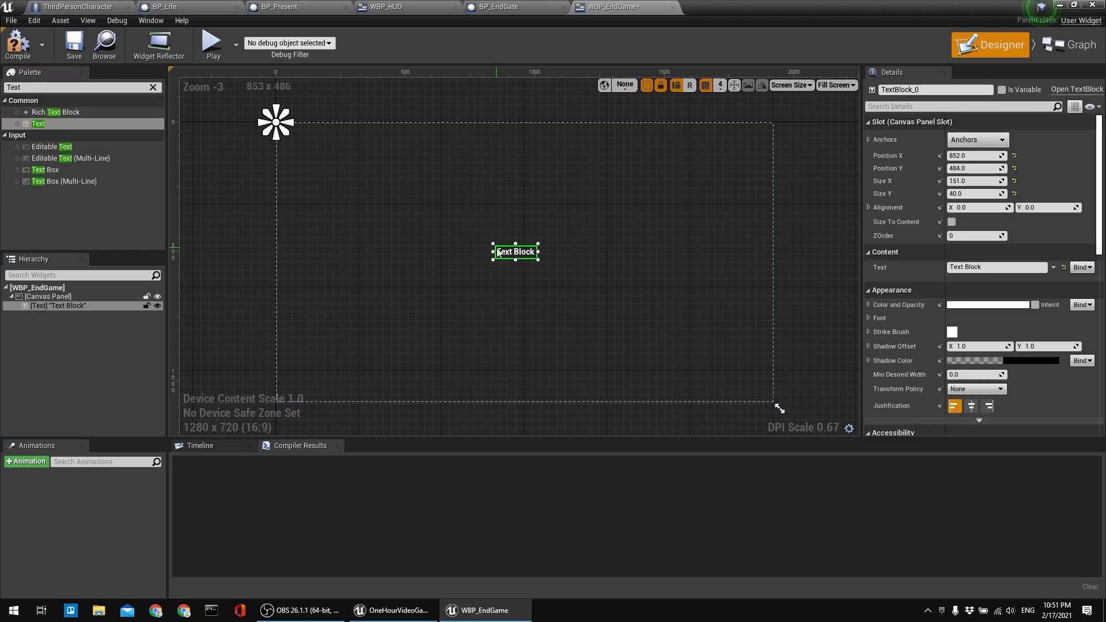
{"action": "left_click", "coordinate": [987, 141]}
{"action": "left_click", "coordinate": [998, 206]}
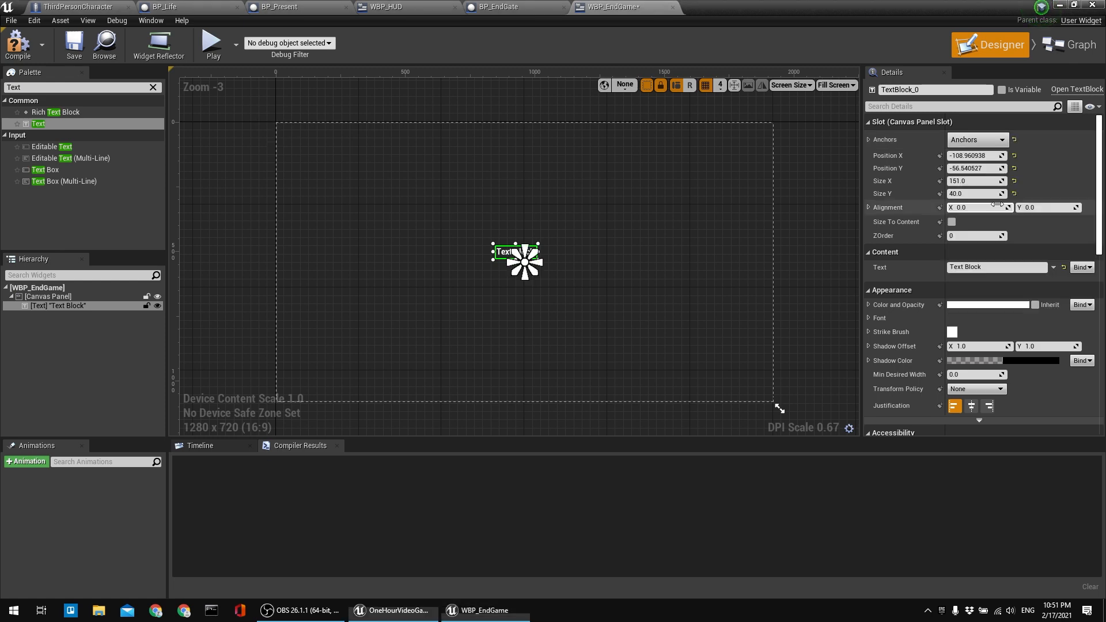
Set the text block's position to X 0 and Y 0, enable Size To Content, and compile and save the widget.
{"action": "left_click", "coordinate": [975, 155]}
{"action": "type", "text": "0"}
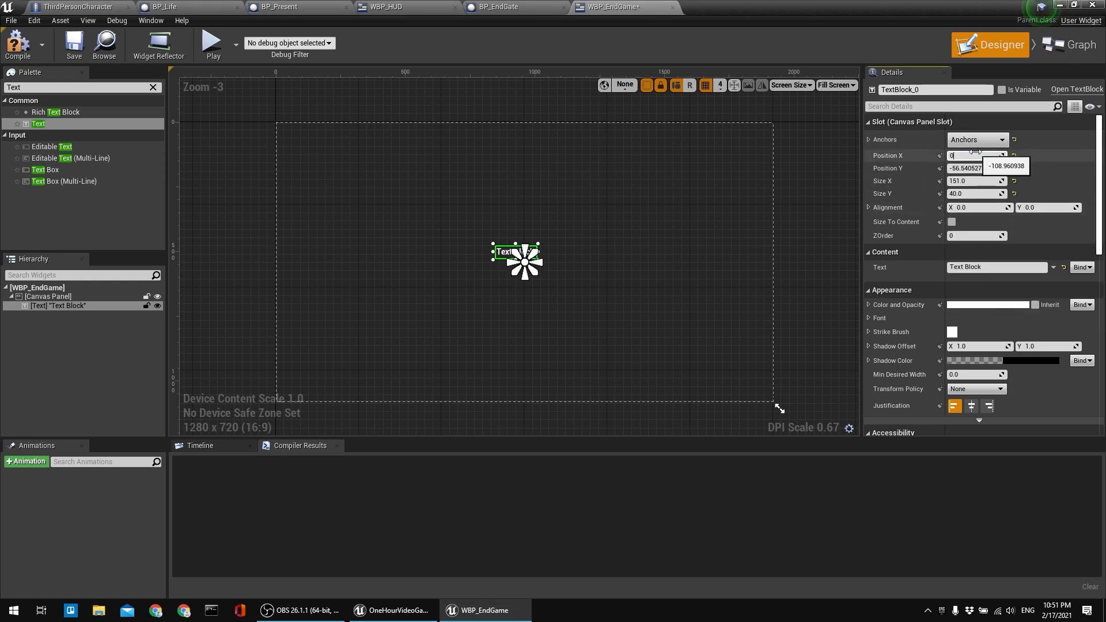
{"action": "key", "text": "Tab"}
{"action": "type", "text": "0"}
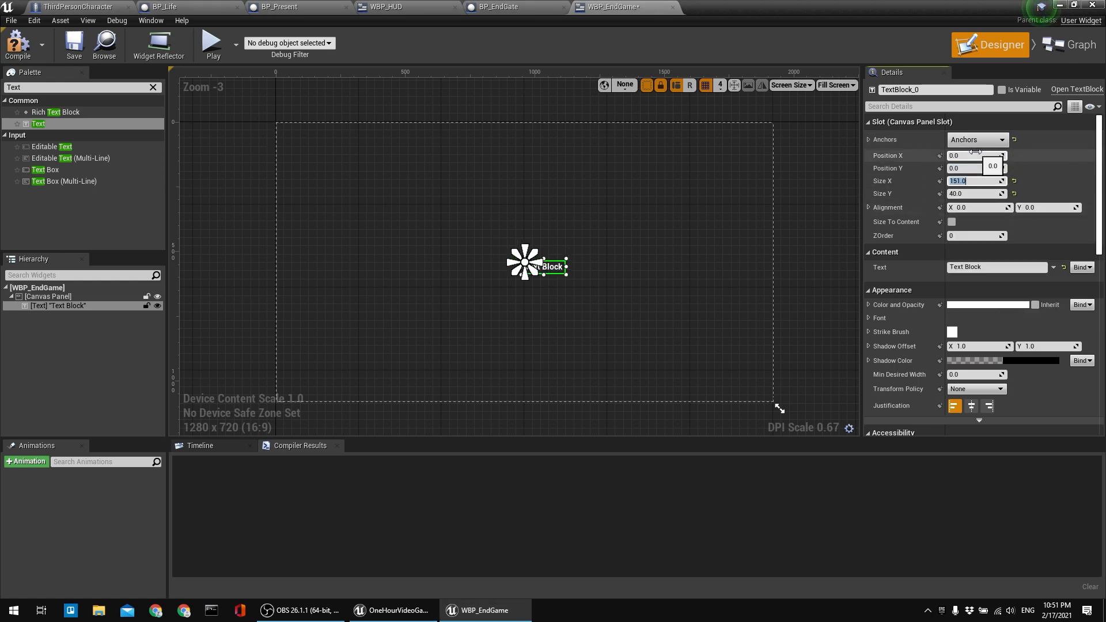
{"action": "left_click", "coordinate": [952, 222]}
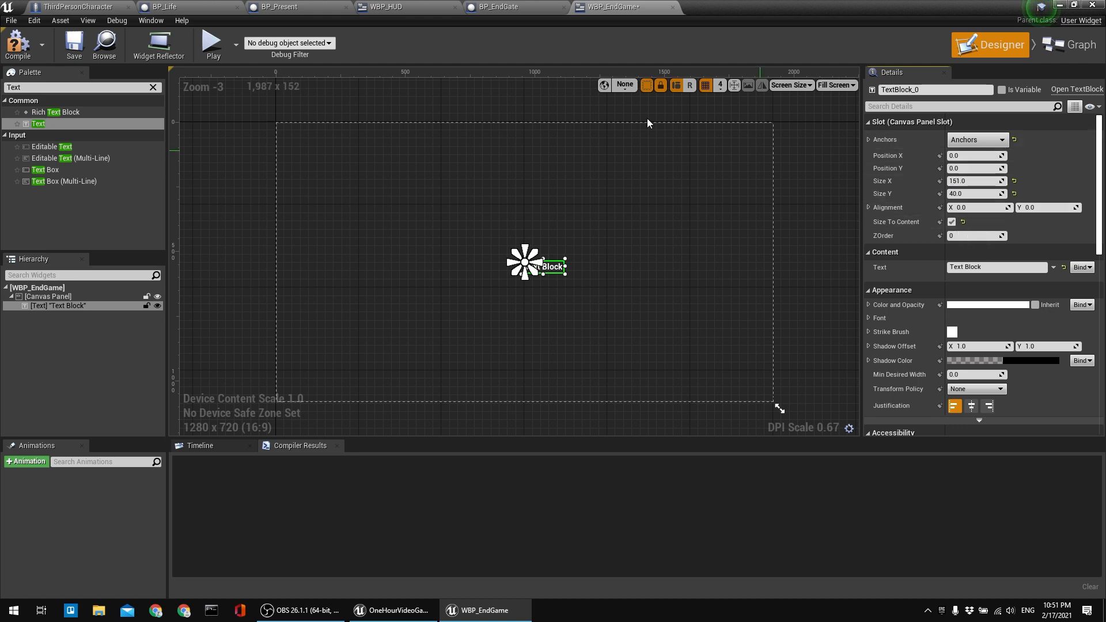
{"action": "left_click", "coordinate": [18, 44]}
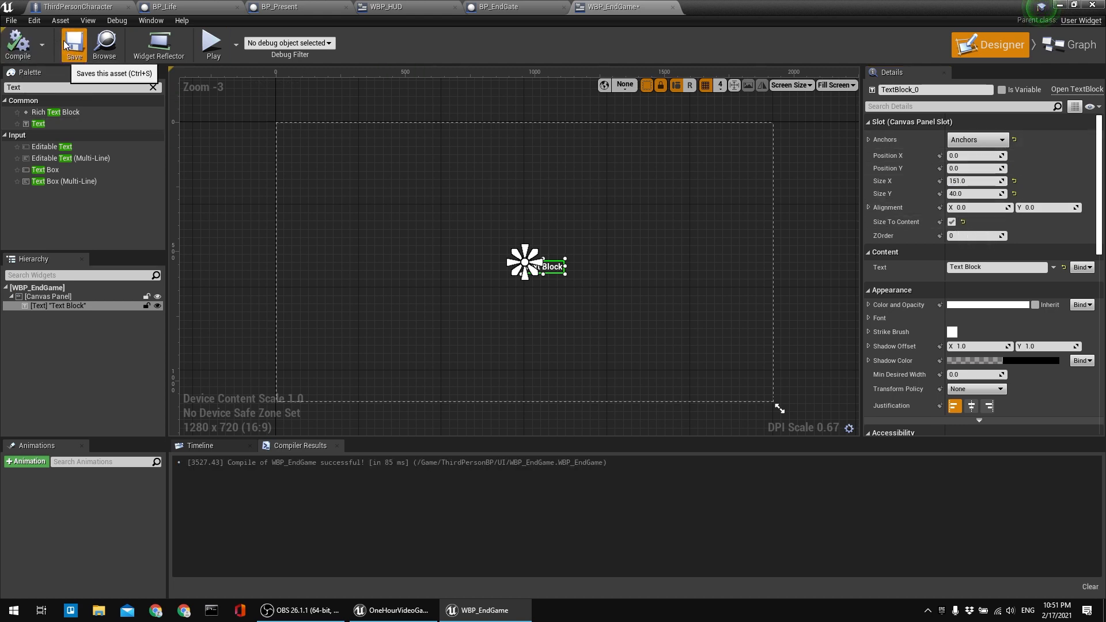
{"action": "left_click", "coordinate": [74, 43]}
Centre-justify the text block, set its Alignment X to 0.5, and compile and save WBP_EndGame.
{"action": "left_click", "coordinate": [972, 406]}
{"action": "left_click", "coordinate": [18, 44]}
{"action": "left_click", "coordinate": [979, 207]}
{"action": "type", "text": "0"}
{"action": "key", "text": "Return"}
{"action": "left_click", "coordinate": [18, 44]}
{"action": "left_click", "coordinate": [74, 43]}
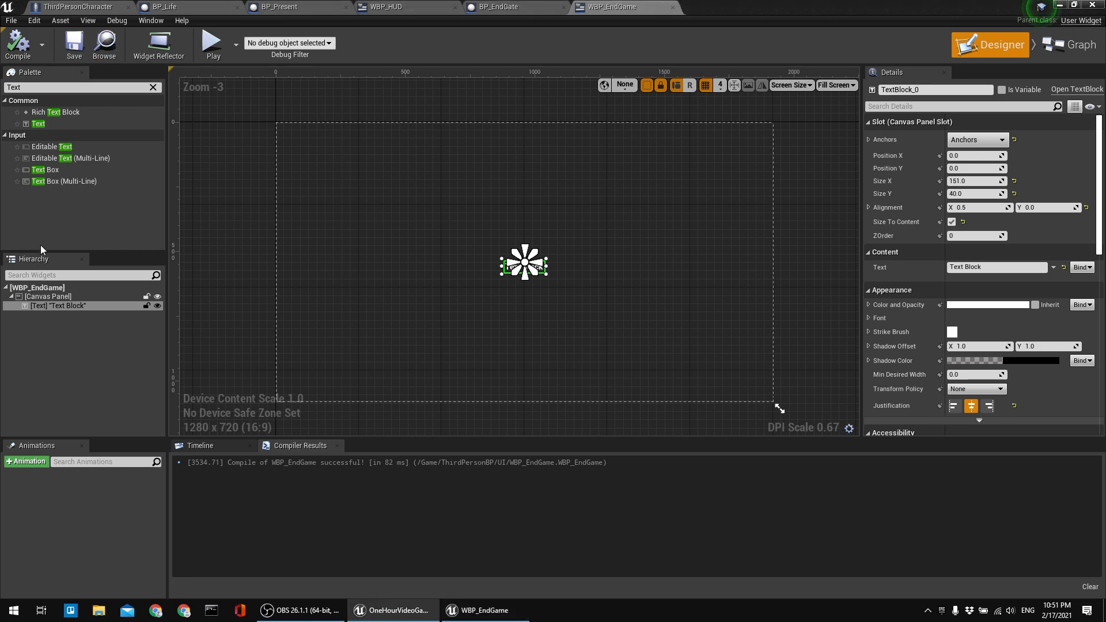
{"action": "scroll", "coordinate": [530, 261], "scroll_direction": "up", "scroll_amount": 5}
{"action": "scroll", "coordinate": [531, 262], "scroll_direction": "up", "scroll_amount": 6}
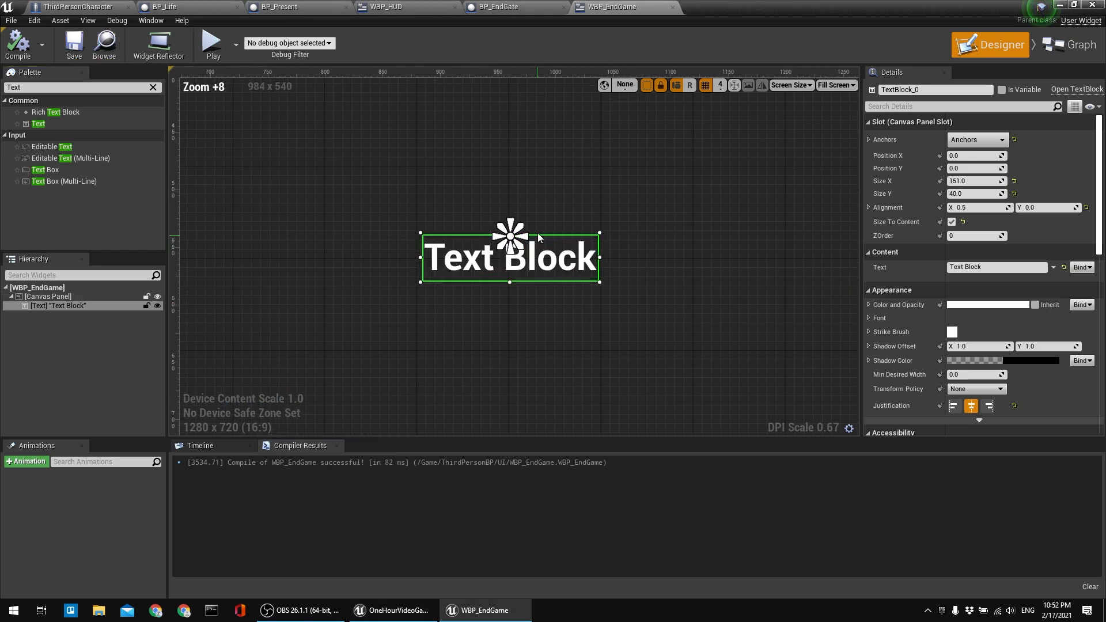
Create a binding function for the text block's Text property.
{"action": "left_click", "coordinate": [1088, 267]}
{"action": "left_click", "coordinate": [1071, 289]}
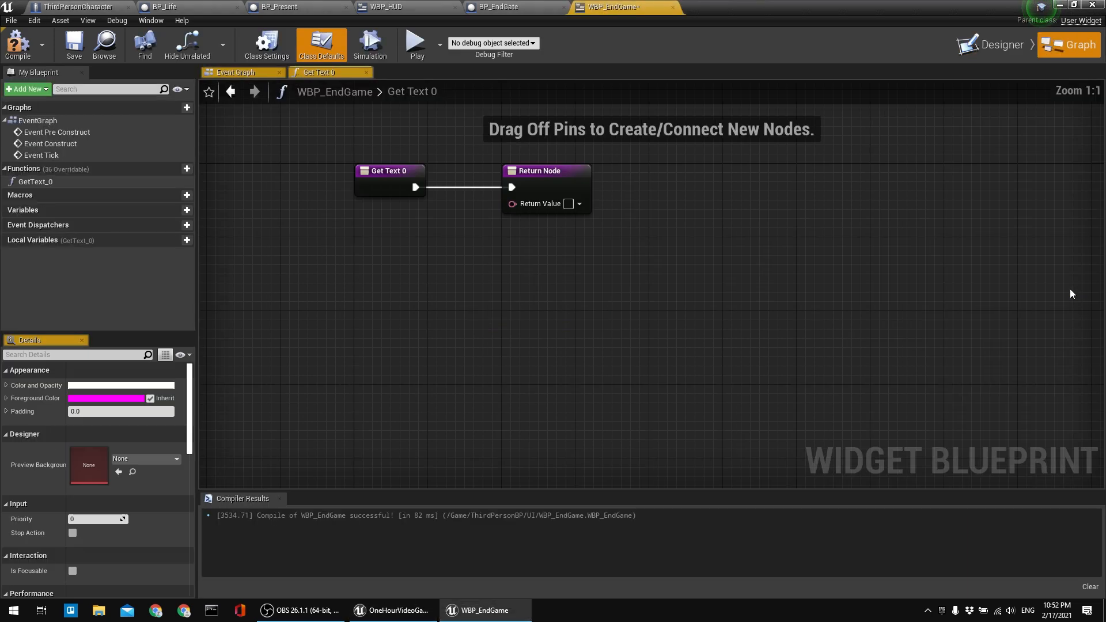
{"action": "right_click_drag", "start_coordinate": [762, 215], "coordinate": [701, 222]}
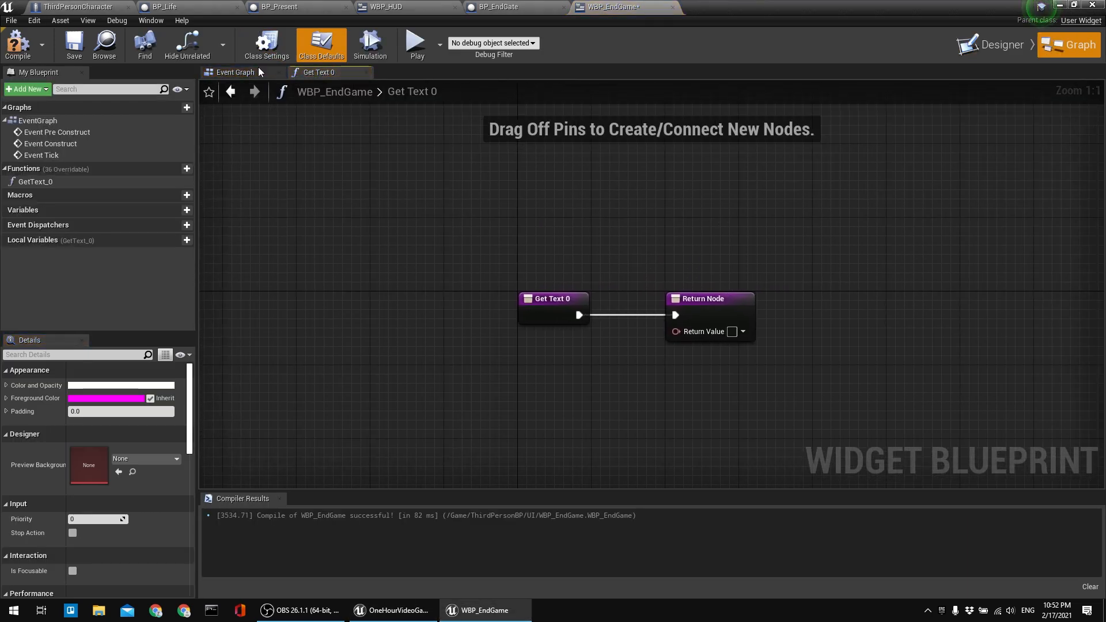
Copy the Get Player Character, Cast To ThirdPersonCharacter and SET REF nodes from WBP_HUD's Event Graph.
{"action": "left_click", "coordinate": [412, 7]}
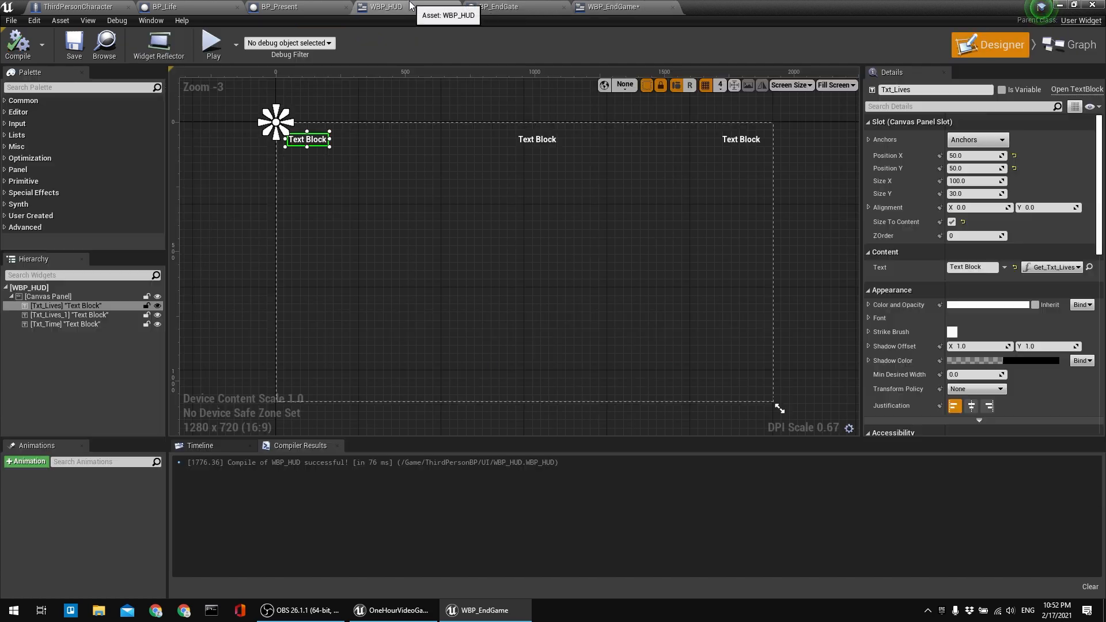
{"action": "left_click", "coordinate": [1070, 44]}
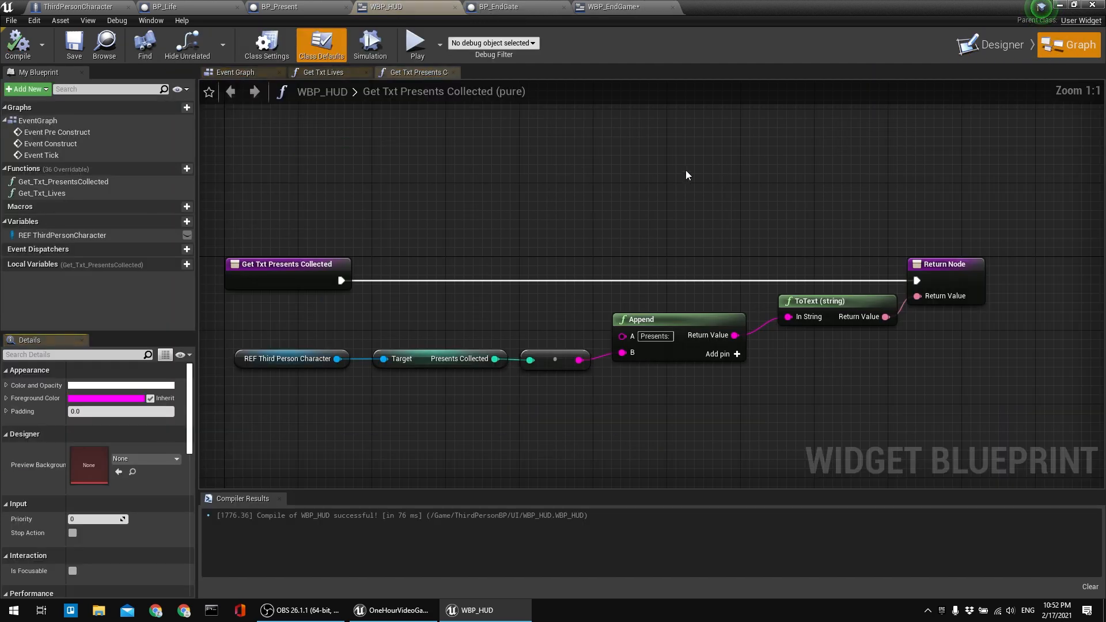
{"action": "left_click", "coordinate": [234, 72]}
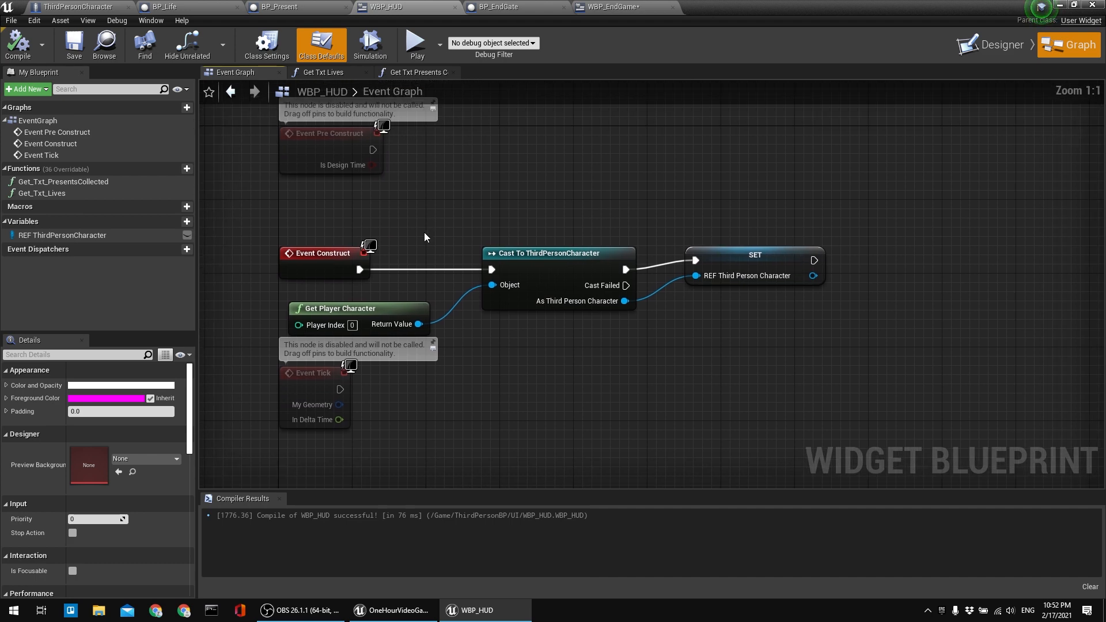
{"action": "left_click_drag", "start_coordinate": [836, 208], "coordinate": [389, 329]}
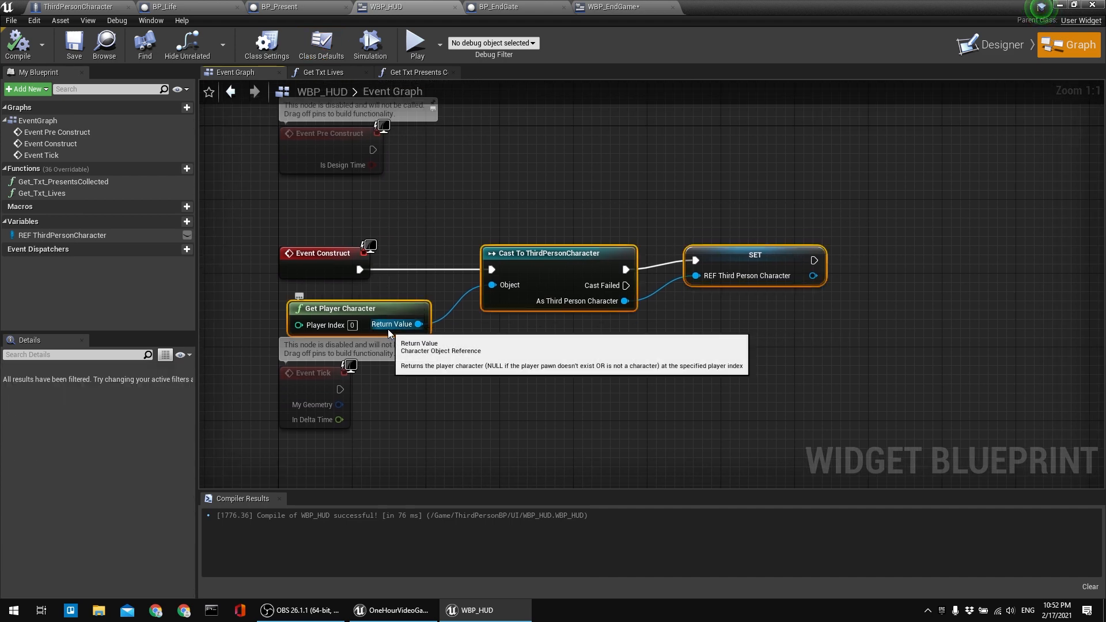
{"action": "left_click", "coordinate": [420, 240]}
Paste the character reference nodes into WBP_EndGame's Event Graph and connect Event Construct to Cast To ThirdPersonCharacter.
{"action": "left_click", "coordinate": [611, 6]}
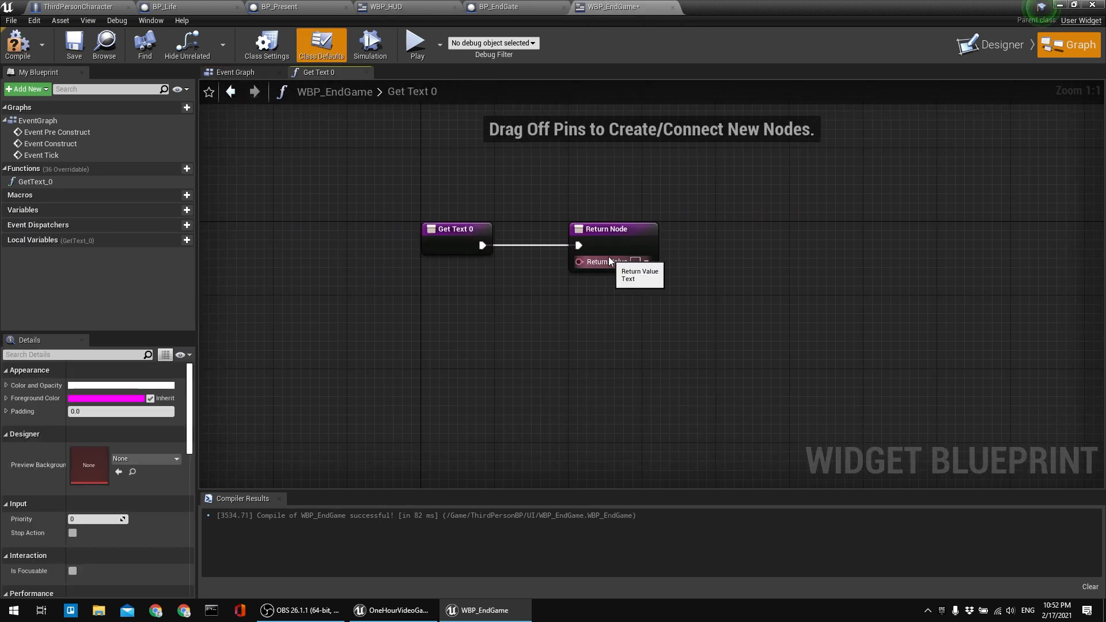
{"action": "left_click", "coordinate": [249, 69]}
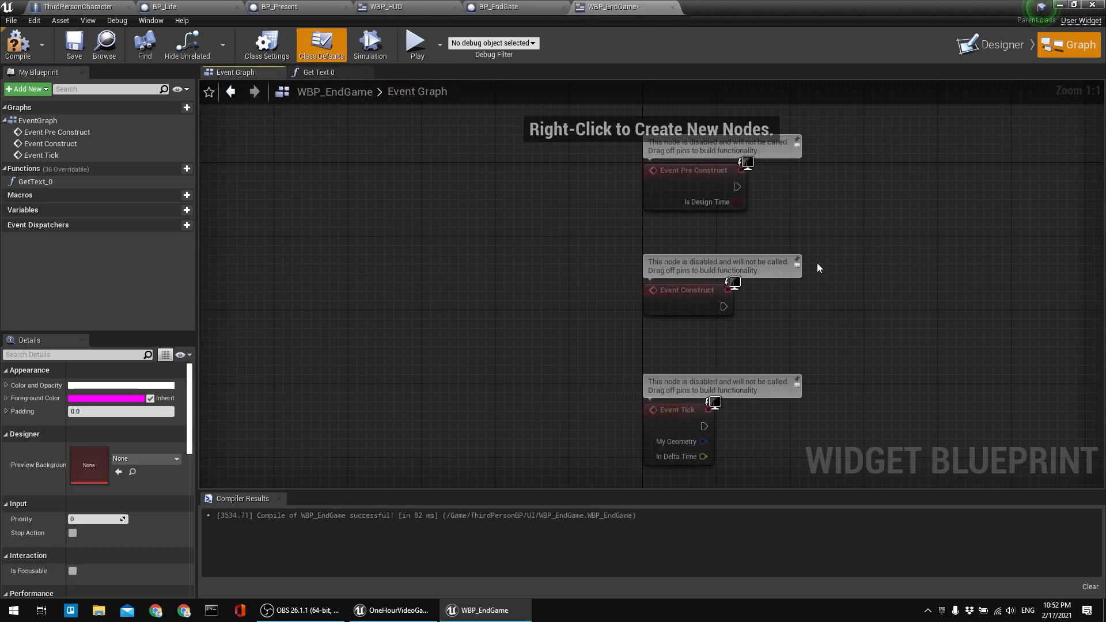
{"action": "key", "text": "ctrl+v"}
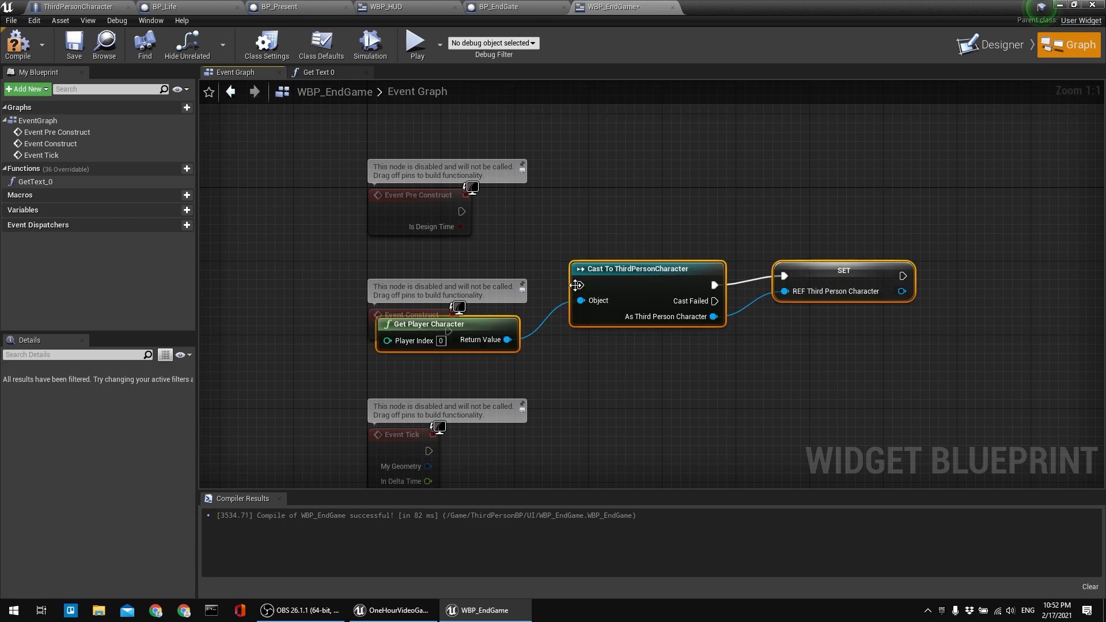
{"action": "left_click_drag", "start_coordinate": [609, 276], "coordinate": [598, 319]}
{"action": "left_click_drag", "start_coordinate": [447, 331], "coordinate": [572, 332]}
{"action": "right_click_drag", "start_coordinate": [584, 316], "coordinate": [523, 271]}
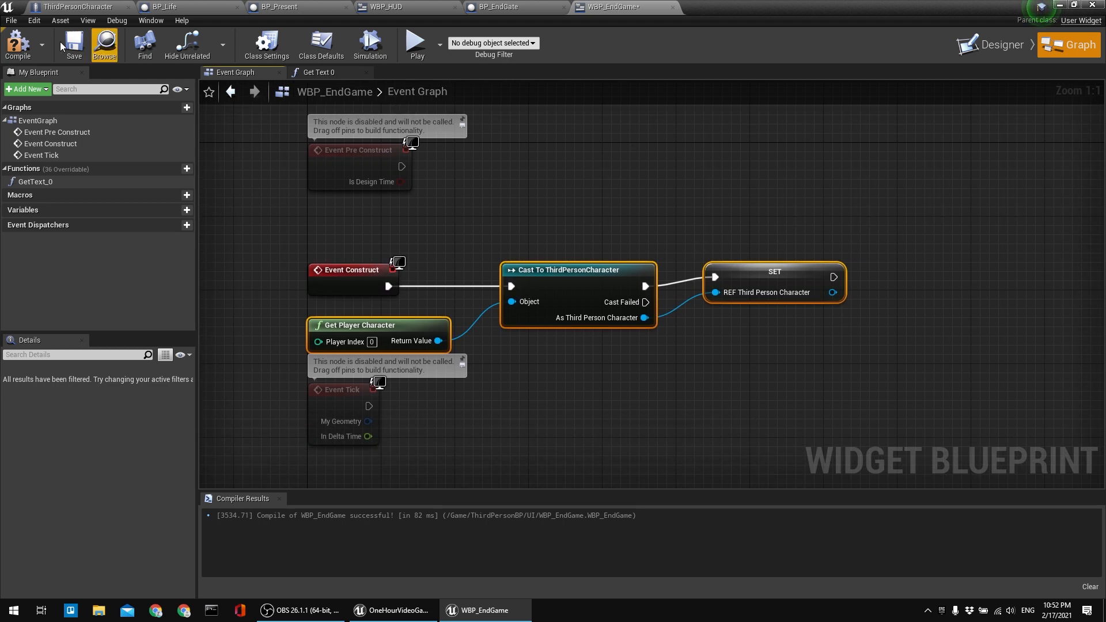
Compile WBP_EndGame and create the missing REF ThirdPersonCharacter variable from the pasted SET node.
{"action": "left_click", "coordinate": [16, 46]}
{"action": "right_click", "coordinate": [775, 291]}
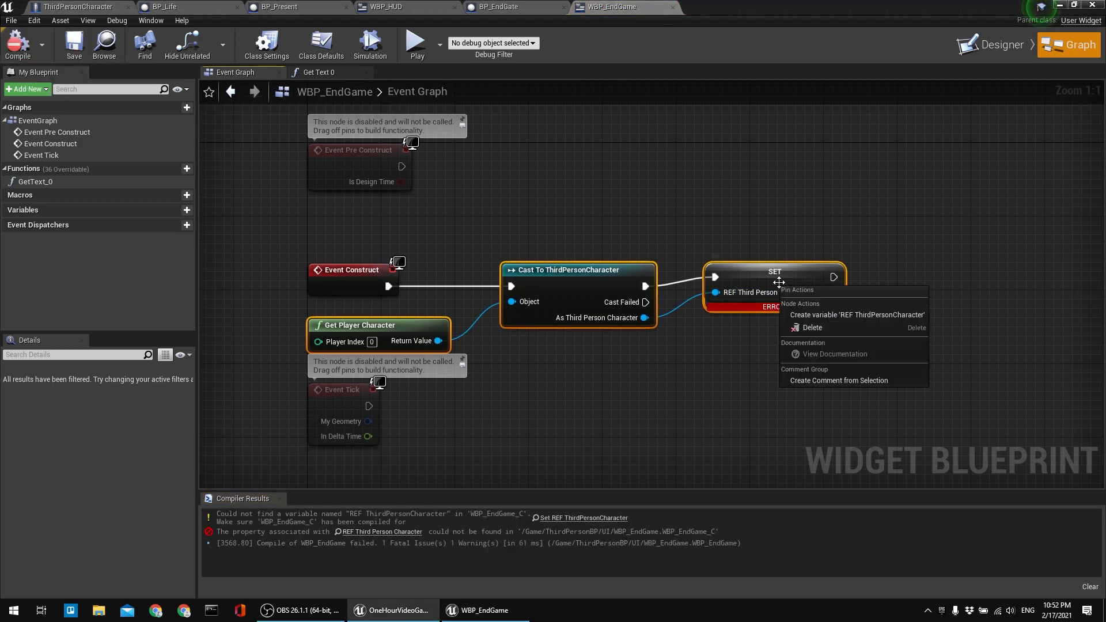
{"action": "left_click", "coordinate": [835, 315]}
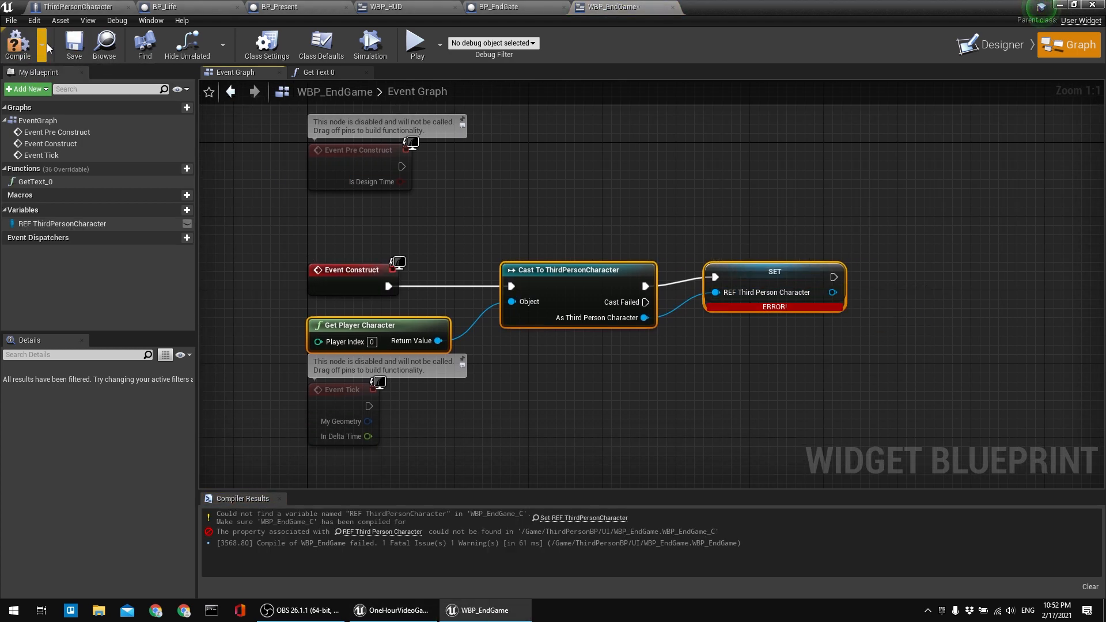
Compile and save WBP_EndGame, keeping the REF Third Person Character SET node in its place.
{"action": "left_click", "coordinate": [17, 46]}
{"action": "left_click", "coordinate": [74, 46]}
{"action": "left_click_drag", "start_coordinate": [749, 271], "coordinate": [762, 293]}
{"action": "key", "text": "ctrl+z"}
{"action": "left_click", "coordinate": [640, 198]}
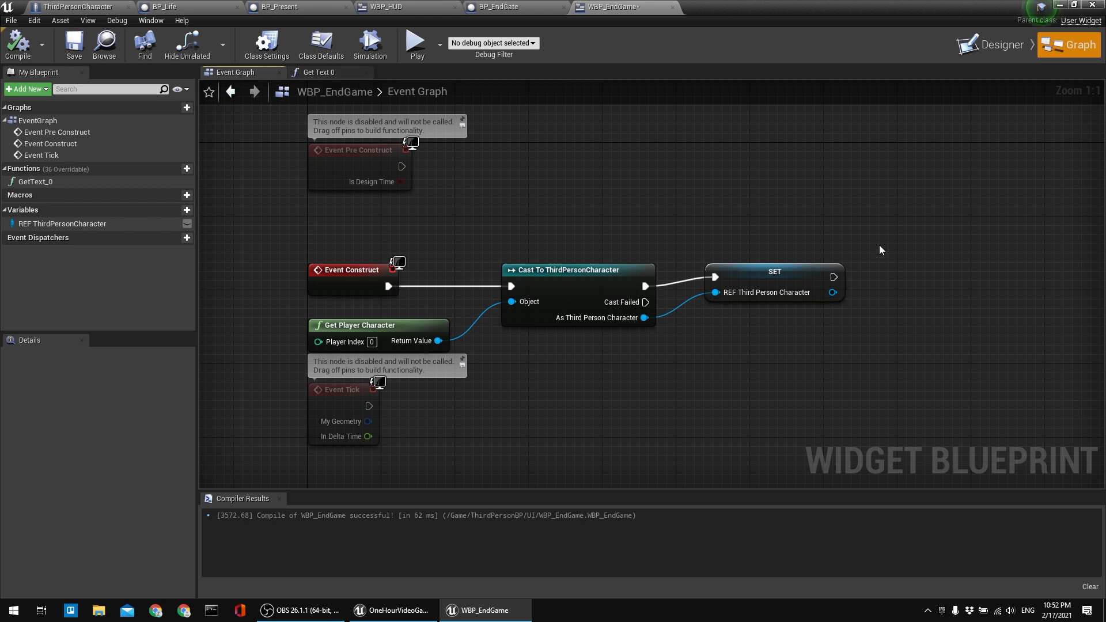
{"action": "right_click_drag", "start_coordinate": [874, 245], "coordinate": [807, 230]}
{"action": "left_click", "coordinate": [710, 277]}
{"action": "left_click_drag", "start_coordinate": [756, 286], "coordinate": [801, 313]}
{"action": "type", "text": "get"}
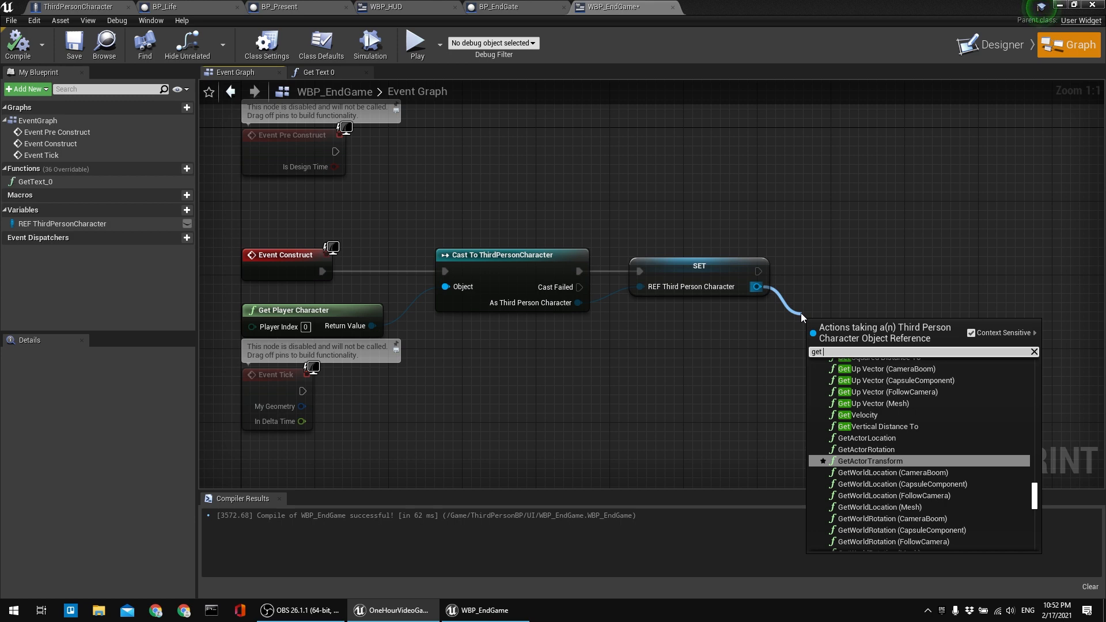
{"action": "left_click", "coordinate": [33, 5]}
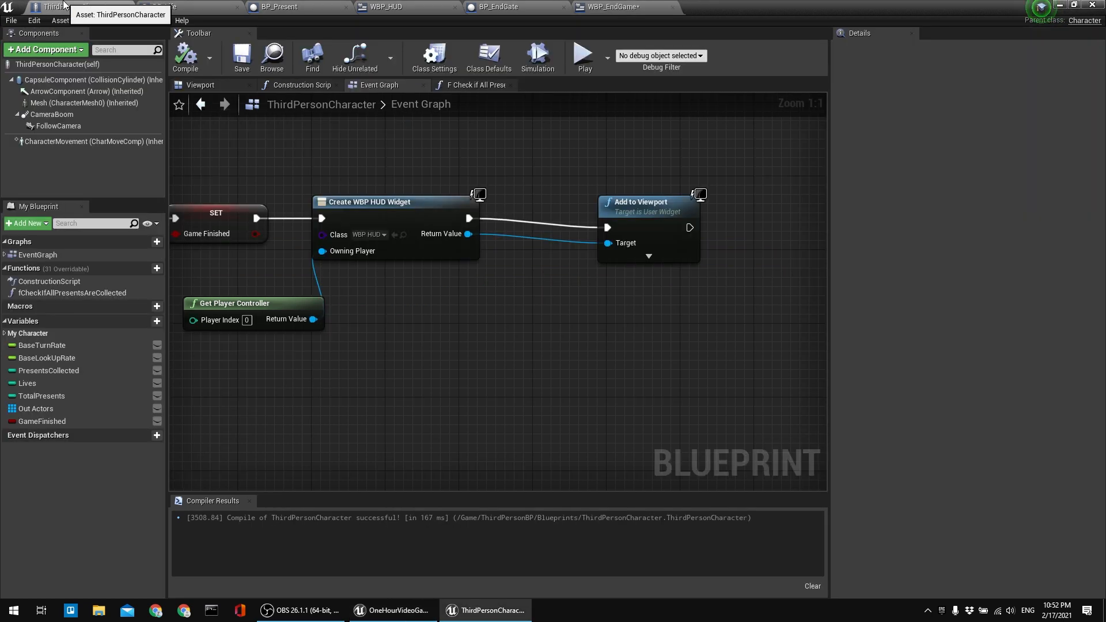
{"action": "left_click", "coordinate": [615, 7]}
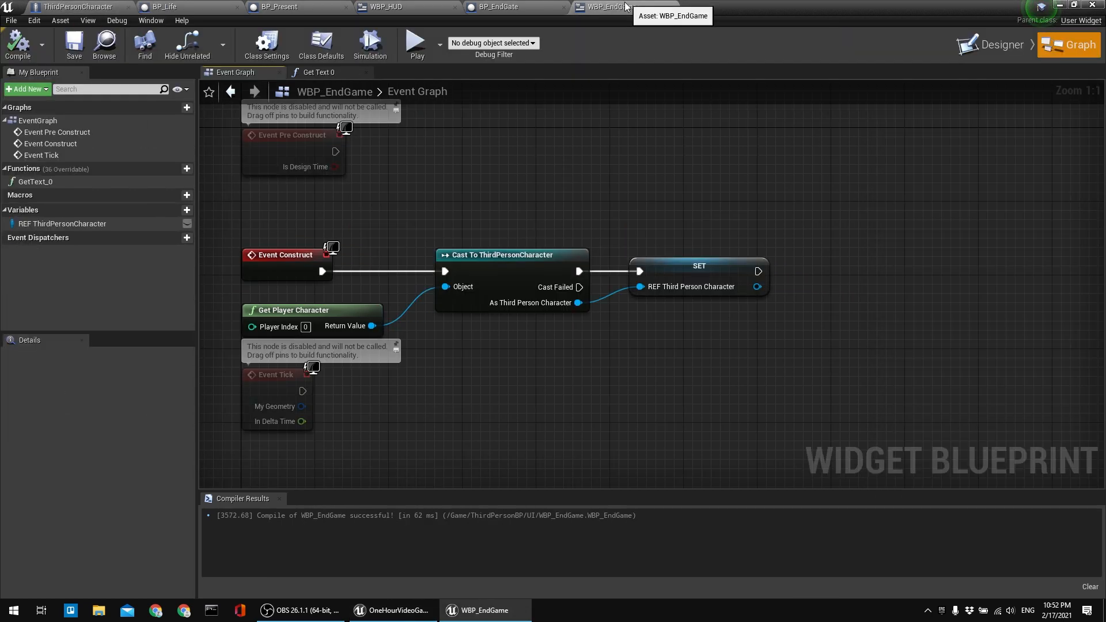
Rename ThirdPersonCharacter's GameFinished variable to bGameFinished, and compile and save the blueprint.
{"action": "left_click", "coordinate": [119, 6]}
{"action": "left_click", "coordinate": [58, 423]}
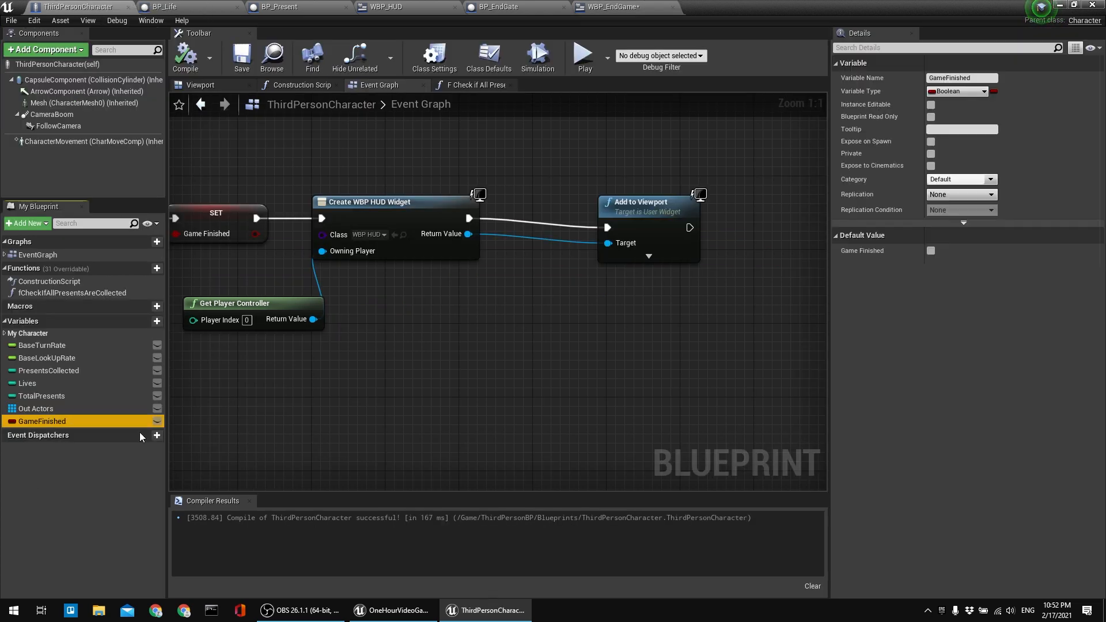
{"action": "key", "text": "F2"}
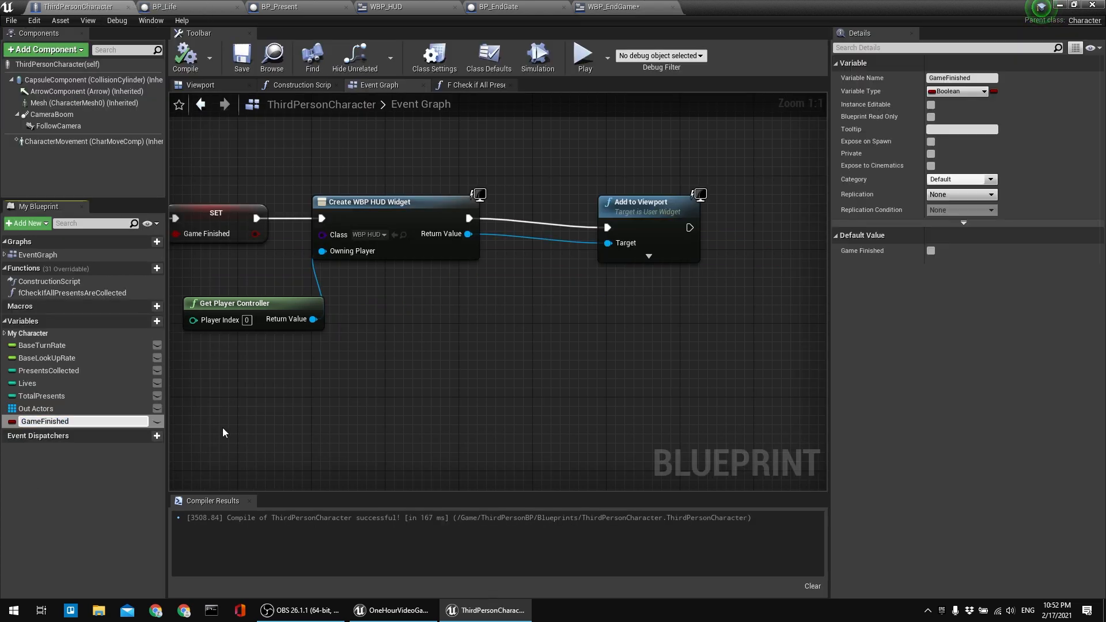
{"action": "type", "text": "b"}
{"action": "key", "text": "Return"}
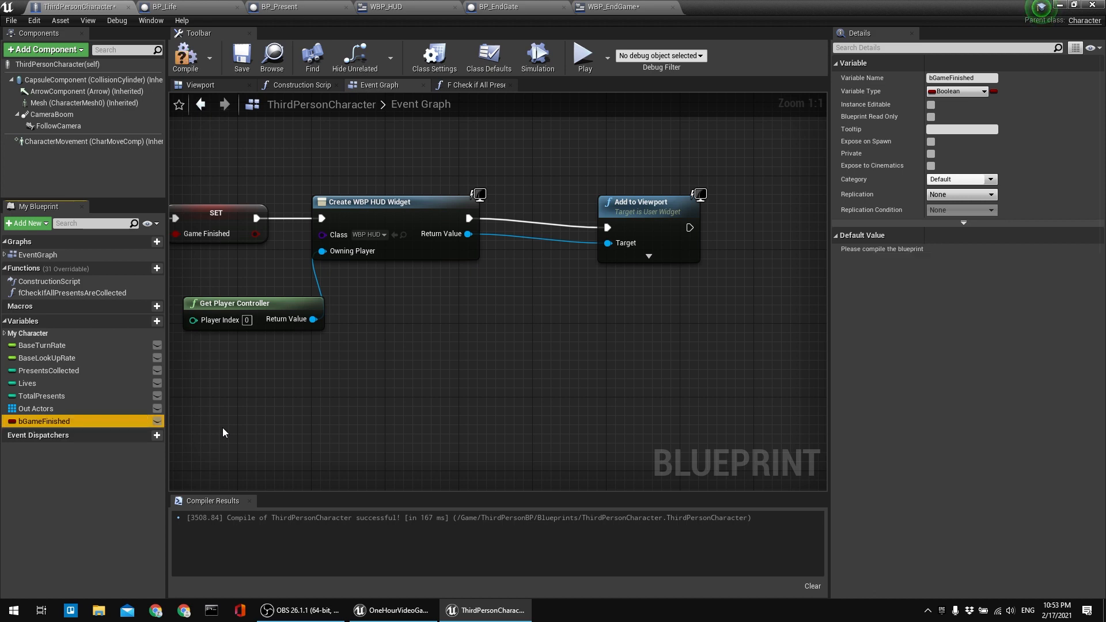
{"action": "left_click", "coordinate": [185, 58]}
{"action": "left_click", "coordinate": [242, 56]}
{"action": "right_click_drag", "start_coordinate": [262, 154], "coordinate": [269, 172]}
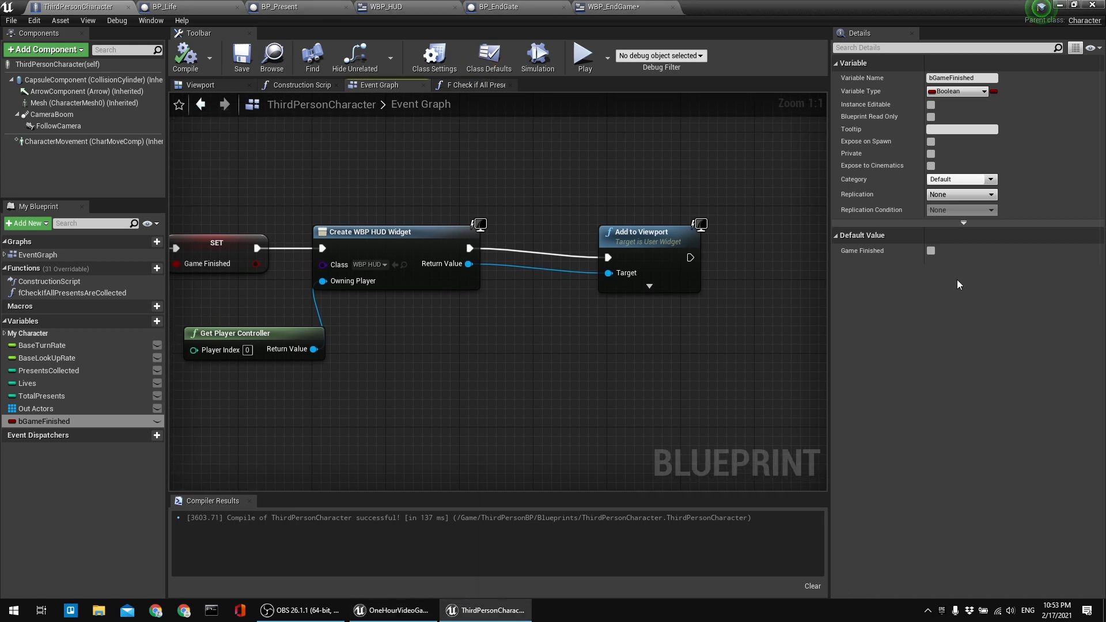
In WBP_EndGame's Event Graph, get Game Finished from the REF Third Person Character SET node and promote it to a variable.
{"action": "left_click", "coordinate": [614, 7]}
{"action": "right_click_drag", "start_coordinate": [680, 180], "coordinate": [631, 179]}
{"action": "right_click_drag", "start_coordinate": [652, 237], "coordinate": [585, 196]}
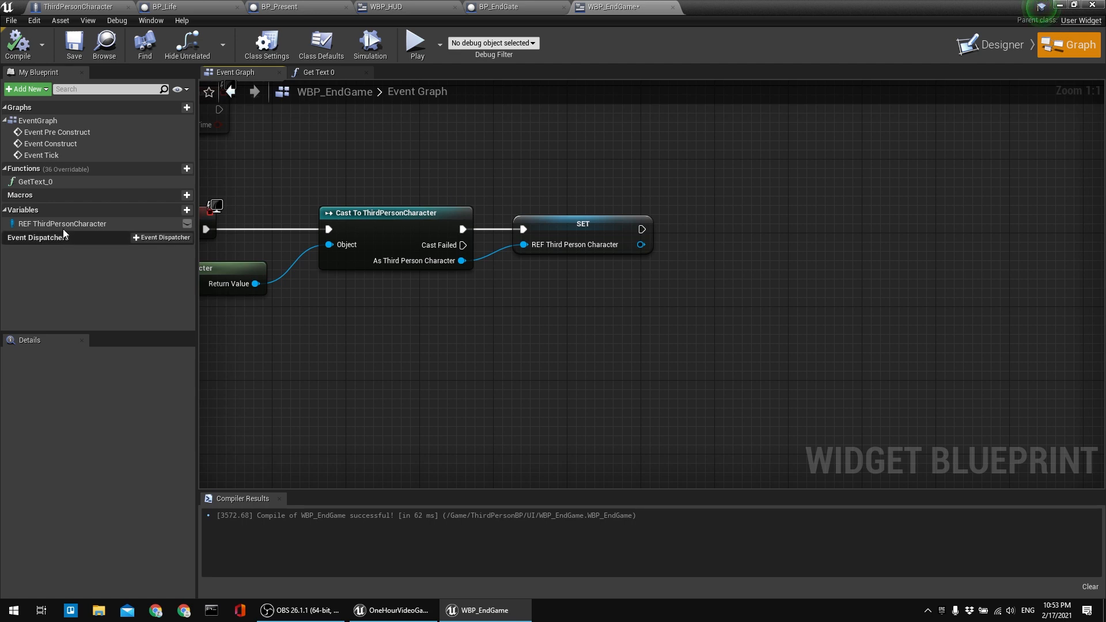
{"action": "right_click_drag", "start_coordinate": [488, 153], "coordinate": [438, 181]}
{"action": "left_click_drag", "start_coordinate": [592, 274], "coordinate": [719, 268]}
{"action": "type", "text": "get game"}
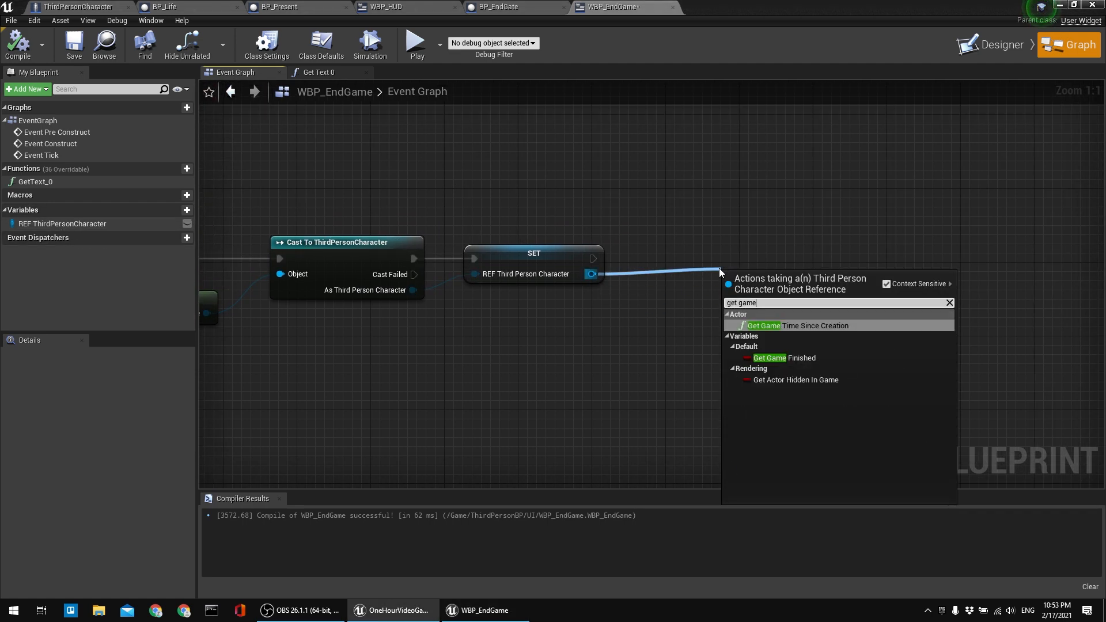
{"action": "key", "text": "Down"}
{"action": "key", "text": "Return"}
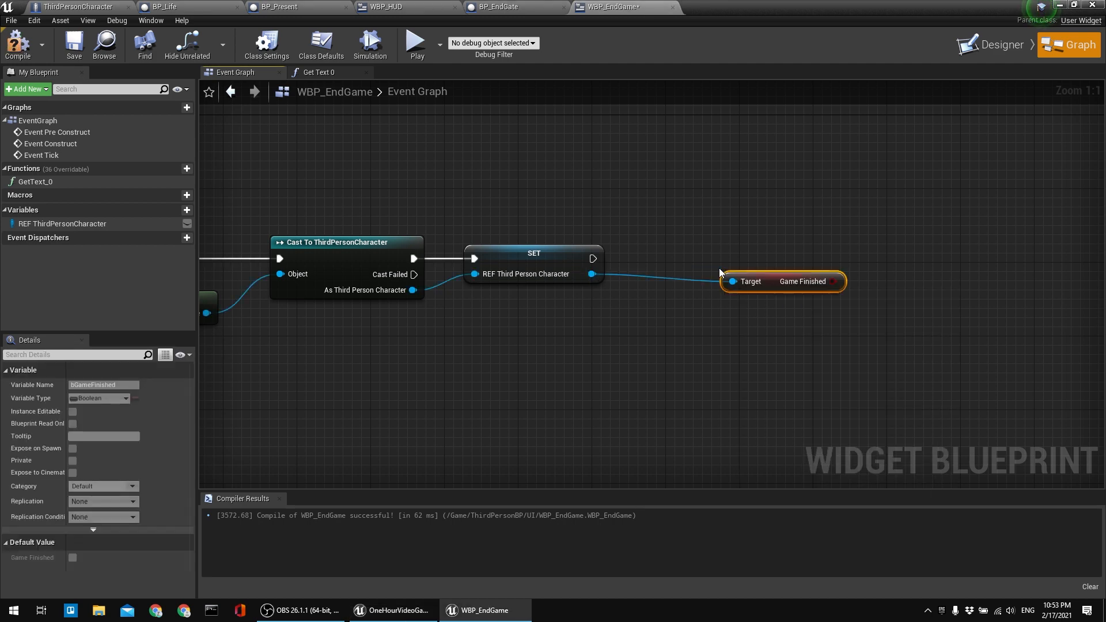
{"action": "right_click", "coordinate": [834, 282]}
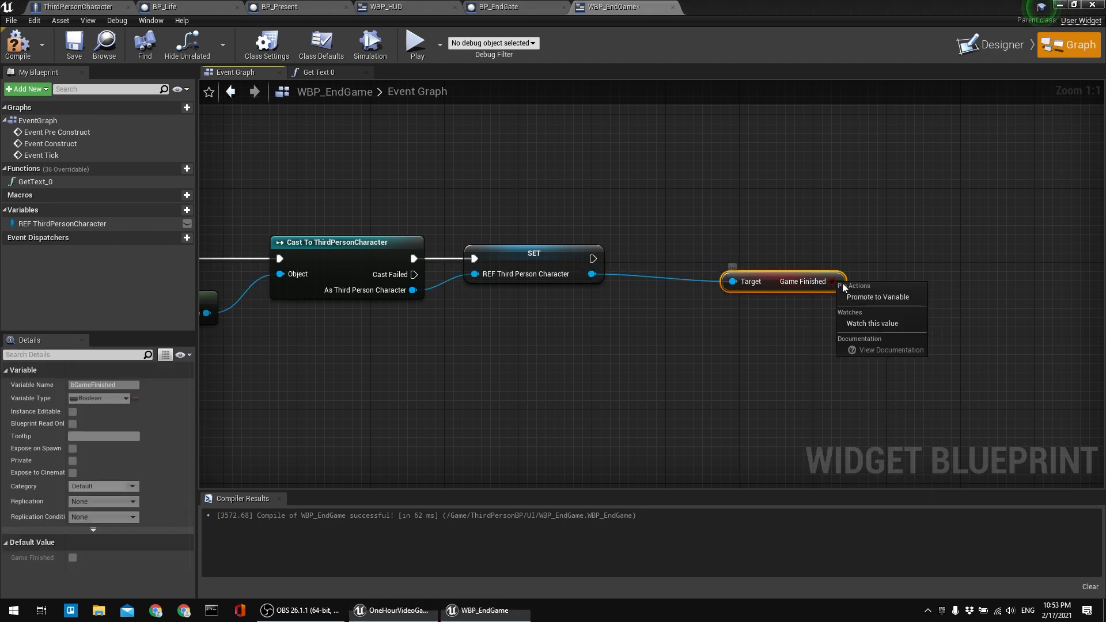
{"action": "left_click", "coordinate": [868, 299]}
Delete the Game Finished getter and SET nodes from the Event Graph, and compile and save WBP_EndGame.
{"action": "left_click_drag", "start_coordinate": [962, 267], "coordinate": [795, 365]}
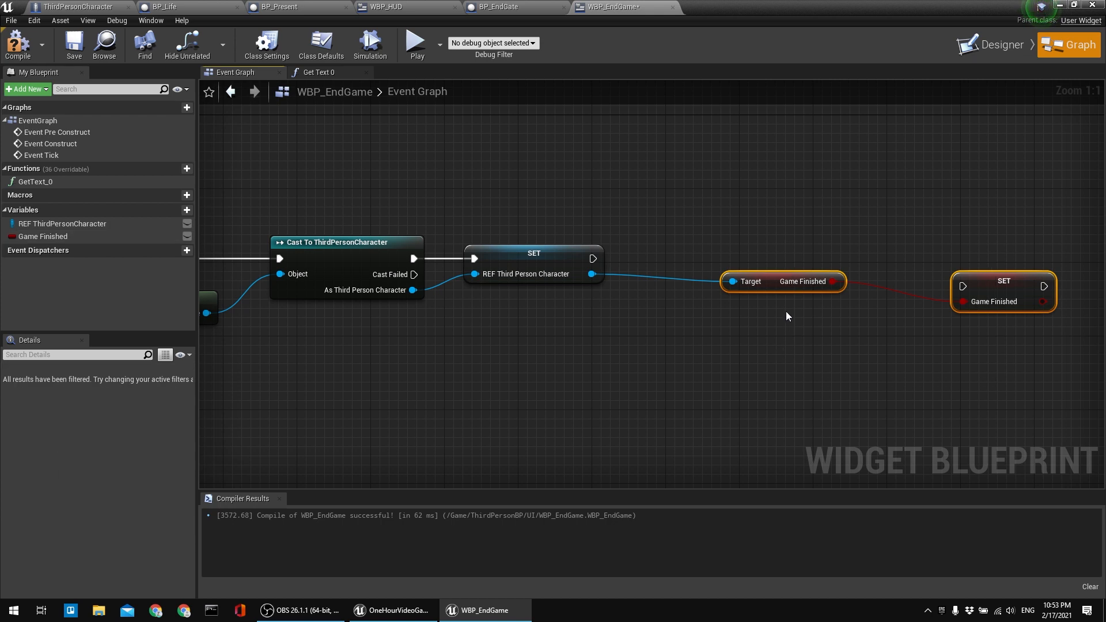
{"action": "key", "text": "Delete"}
{"action": "left_click", "coordinate": [17, 44]}
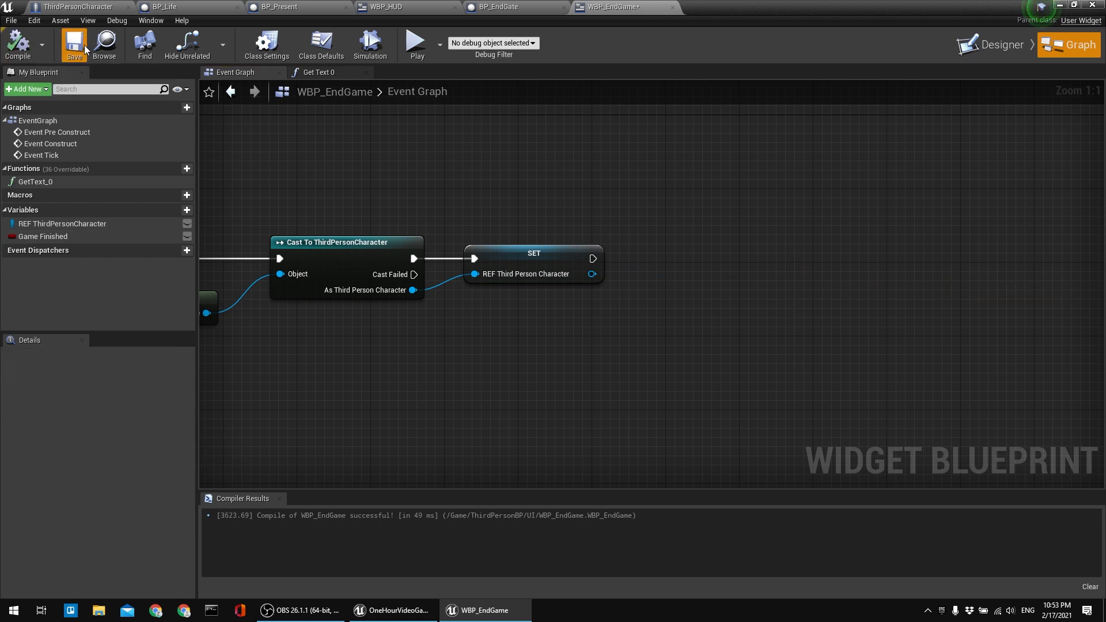
{"action": "left_click", "coordinate": [76, 43]}
{"action": "right_click_drag", "start_coordinate": [351, 173], "coordinate": [371, 221]}
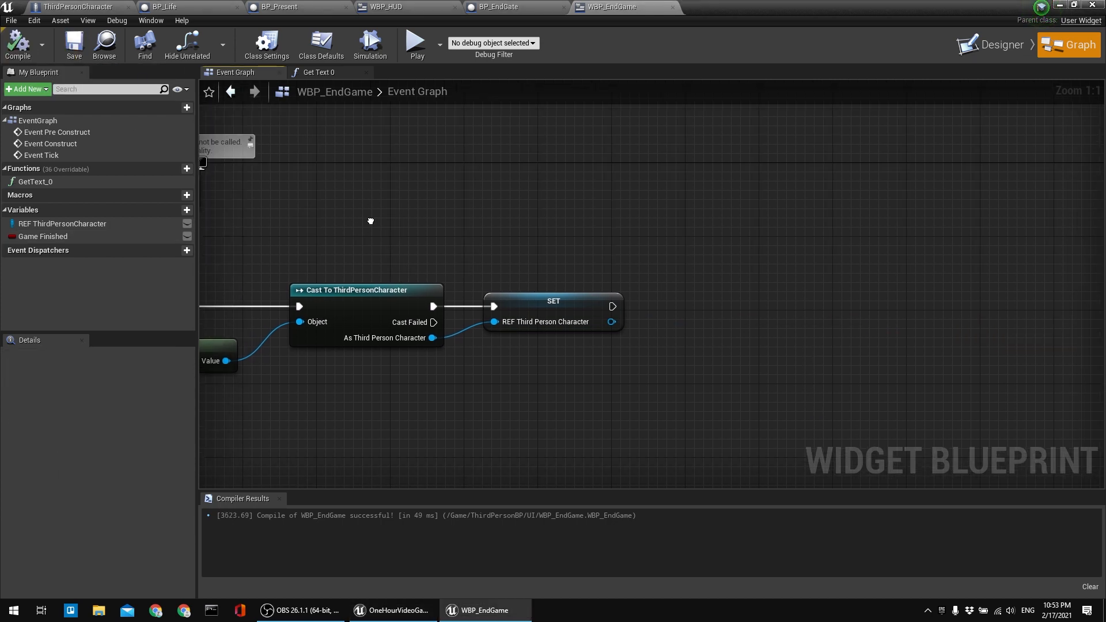
Open the Get Text 0 function and delete WBP_EndGame's own Game Finished variable.
{"action": "left_click", "coordinate": [327, 74]}
{"action": "left_click", "coordinate": [66, 234]}
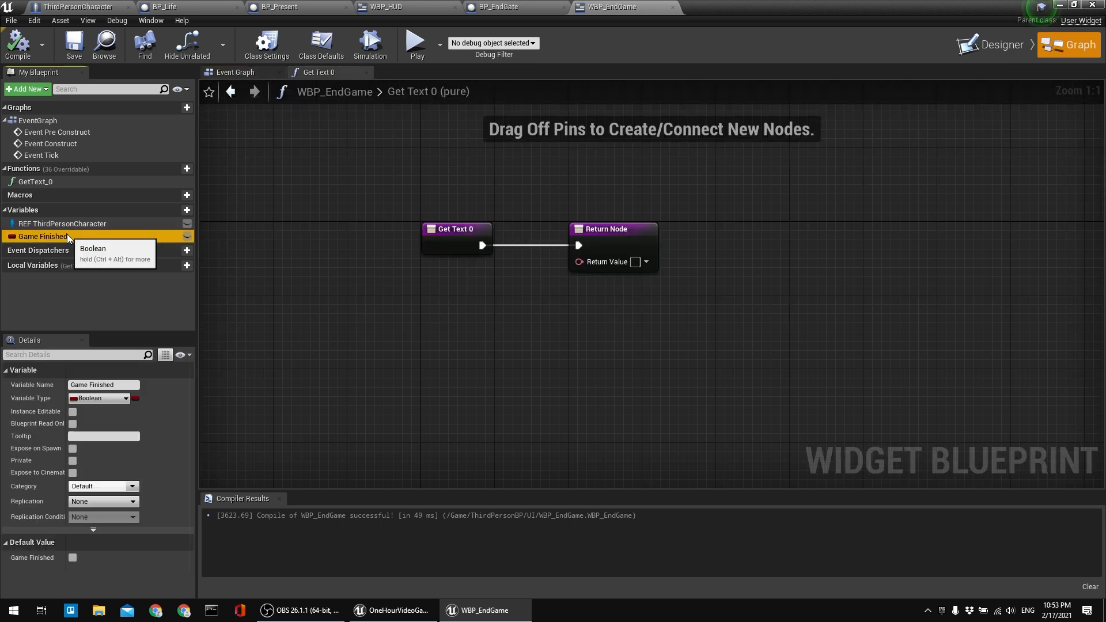
{"action": "key", "text": "Delete"}
Place a REF ThirdPersonCharacter getter in Get Text 0, make room before the Return Node, and get Game Finished from the reference.
{"action": "left_click_drag", "start_coordinate": [64, 223], "coordinate": [496, 337], "text": "ctrl"}
{"action": "left_click", "coordinate": [527, 310]}
{"action": "right_click_drag", "start_coordinate": [619, 289], "coordinate": [536, 303]}
{"action": "left_click_drag", "start_coordinate": [528, 243], "coordinate": [850, 246]}
{"action": "left_click", "coordinate": [593, 220]}
{"action": "left_click_drag", "start_coordinate": [497, 348], "coordinate": [583, 309]}
{"action": "type", "text": "get game"}
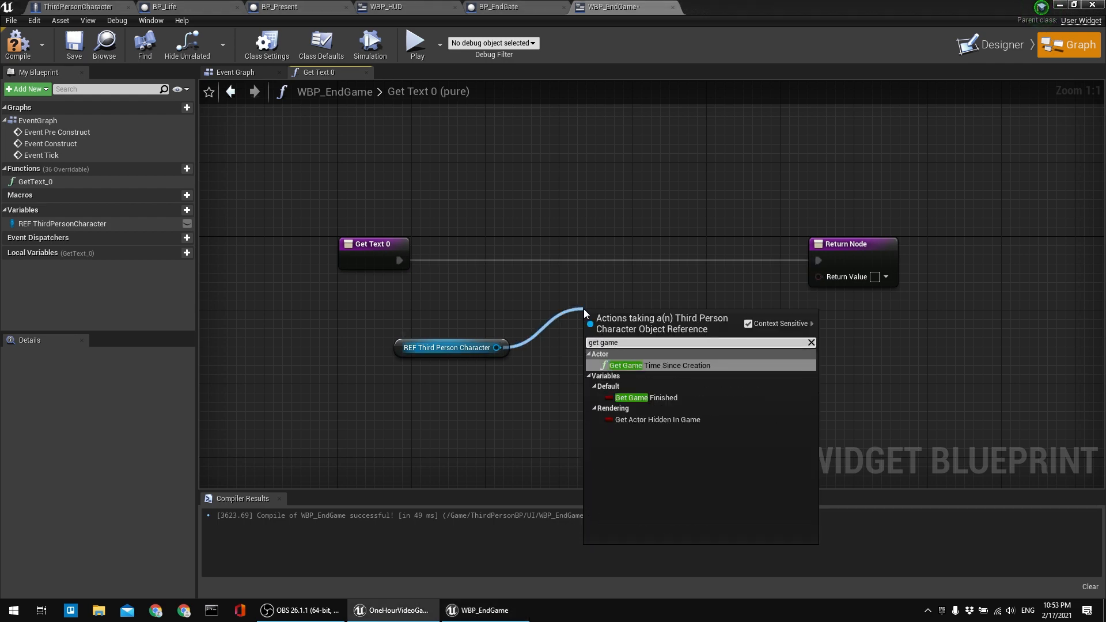
{"action": "key", "text": "Down"}
{"action": "key", "text": "Down"}
{"action": "key", "text": "Up"}
{"action": "key", "text": "Return"}
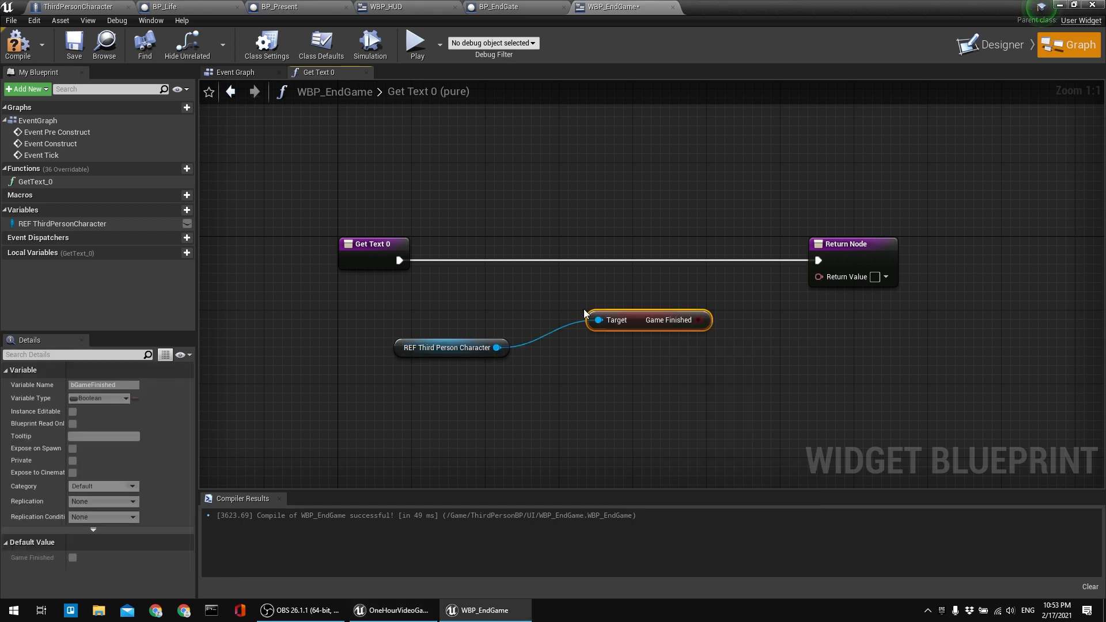
{"action": "left_click", "coordinate": [663, 283]}
Add a Select node driven by Game Finished and line up the Game Finished getter beside the character reference.
{"action": "right_click_drag", "start_coordinate": [672, 282], "coordinate": [593, 285]}
{"action": "left_click_drag", "start_coordinate": [620, 324], "coordinate": [720, 345]}
{"action": "type", "text": "s"}
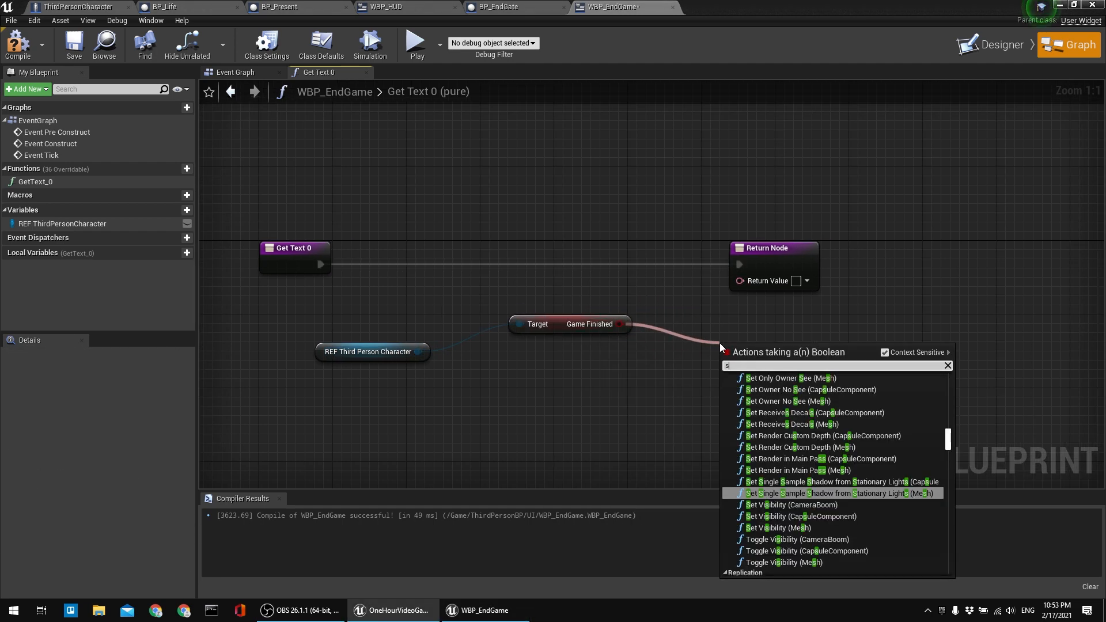
{"action": "type", "text": "elec"}
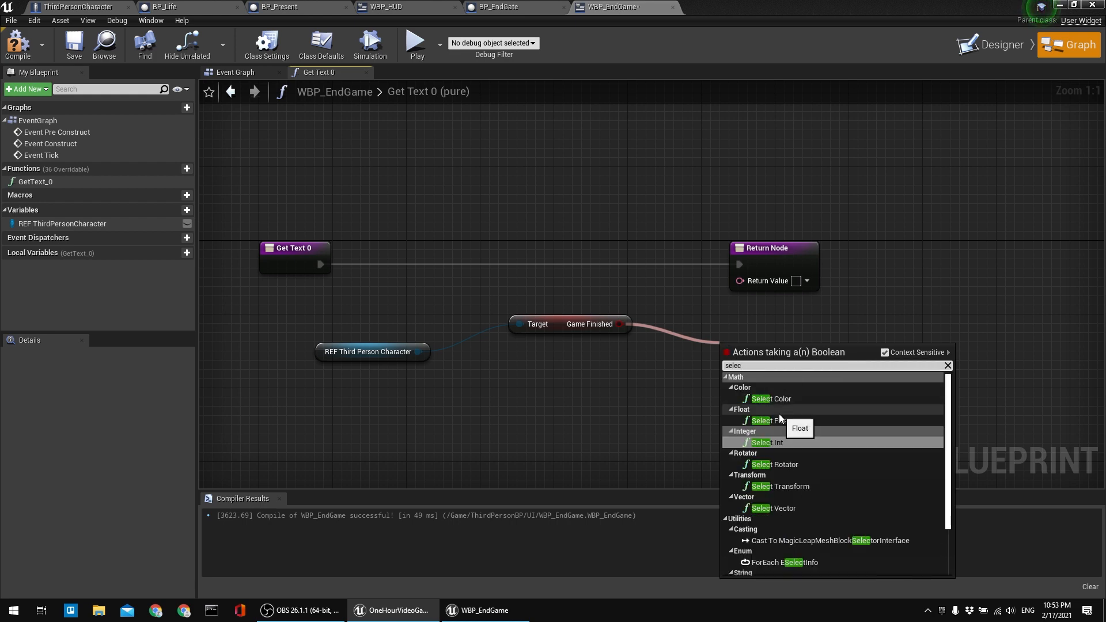
{"action": "scroll", "coordinate": [821, 500], "scroll_direction": "down", "scroll_amount": 3}
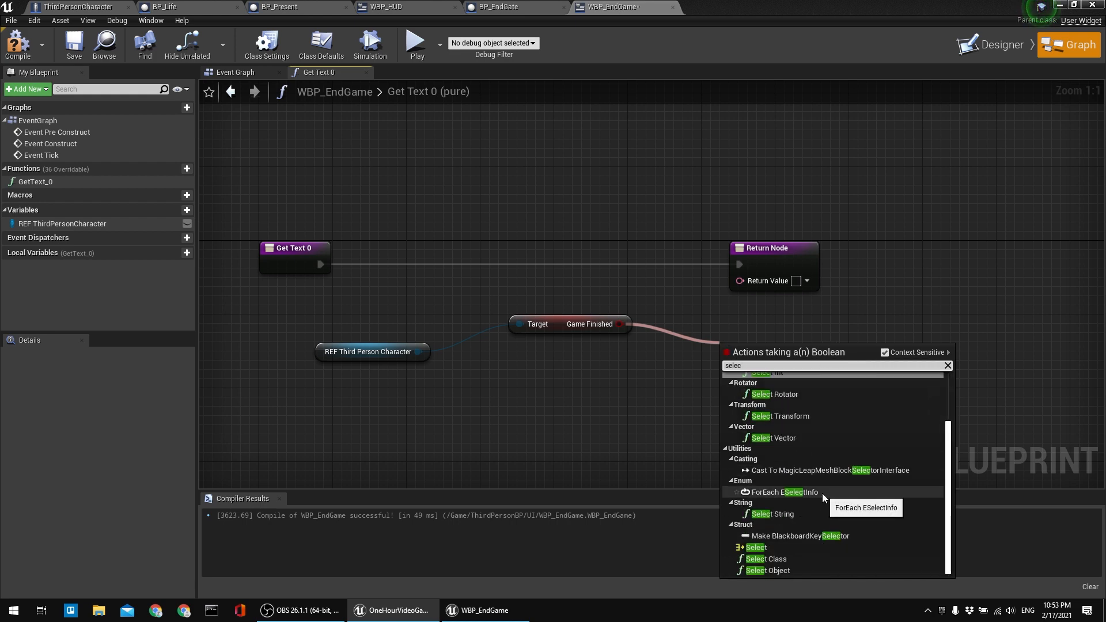
{"action": "left_click", "coordinate": [757, 547]}
{"action": "left_click_drag", "start_coordinate": [550, 324], "coordinate": [494, 352]}
{"action": "left_click", "coordinate": [613, 317]}
Connect the Select node's output to the Return Node's Return Value and space the two nodes apart.
{"action": "left_click_drag", "start_coordinate": [818, 365], "coordinate": [740, 281]}
{"action": "left_click_drag", "start_coordinate": [759, 351], "coordinate": [637, 305]}
{"action": "left_click_drag", "start_coordinate": [749, 248], "coordinate": [841, 248]}
{"action": "left_click", "coordinate": [725, 245]}
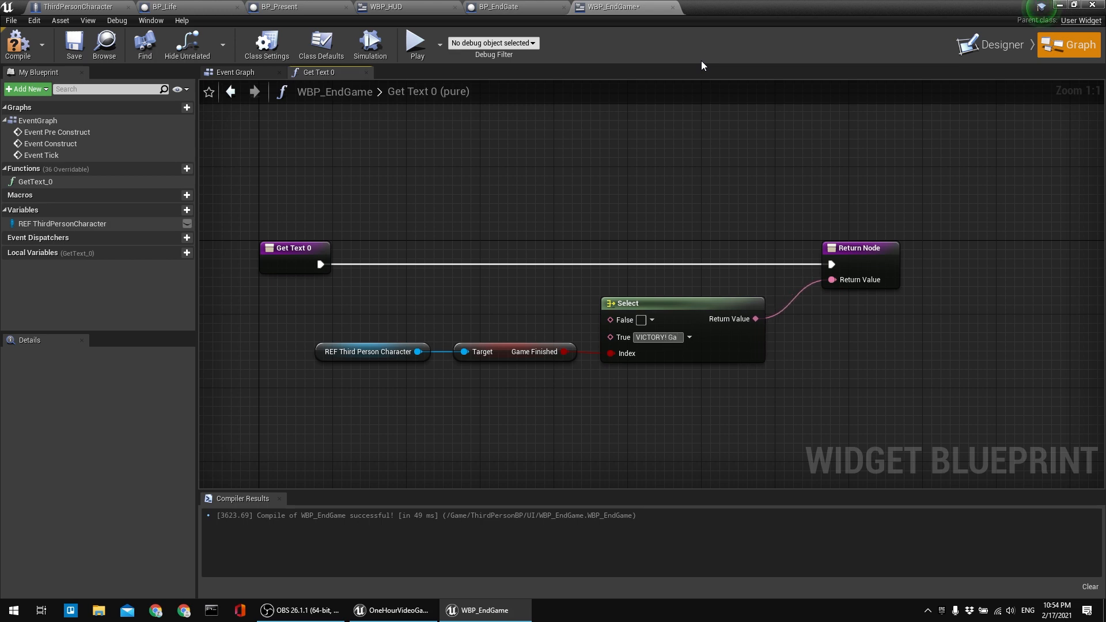
Set Select's True text to "VICTORY! Game completed!" and its False text to "You haven't collected all presents! Please, come back later." on two lines.
{"action": "type", "text": "e completed!"}
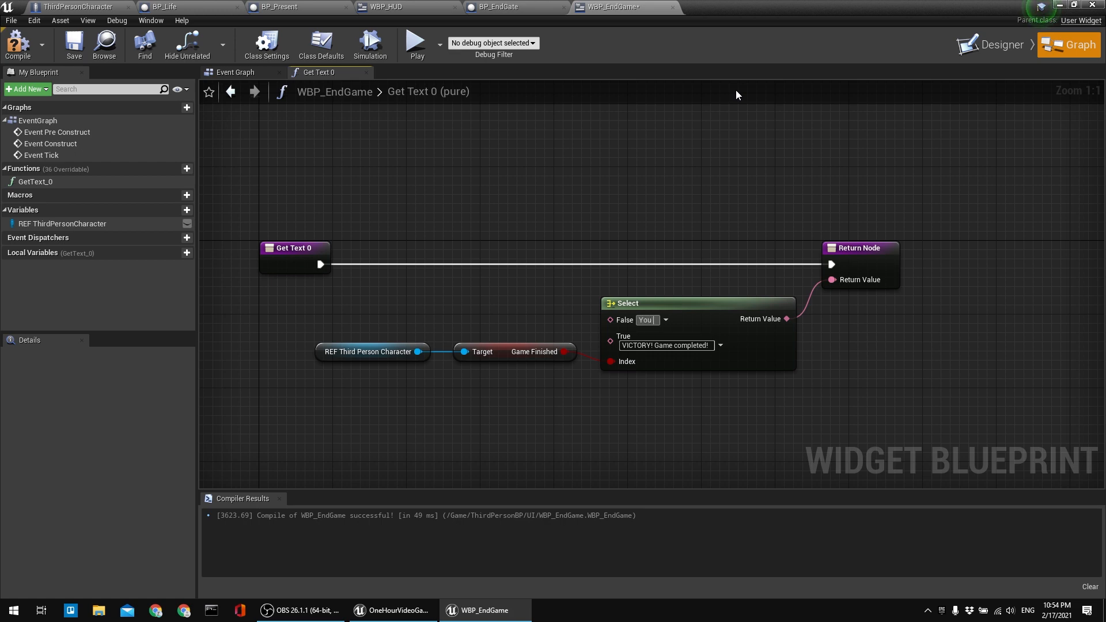
{"action": "type", "text": "ollected all presents!"}
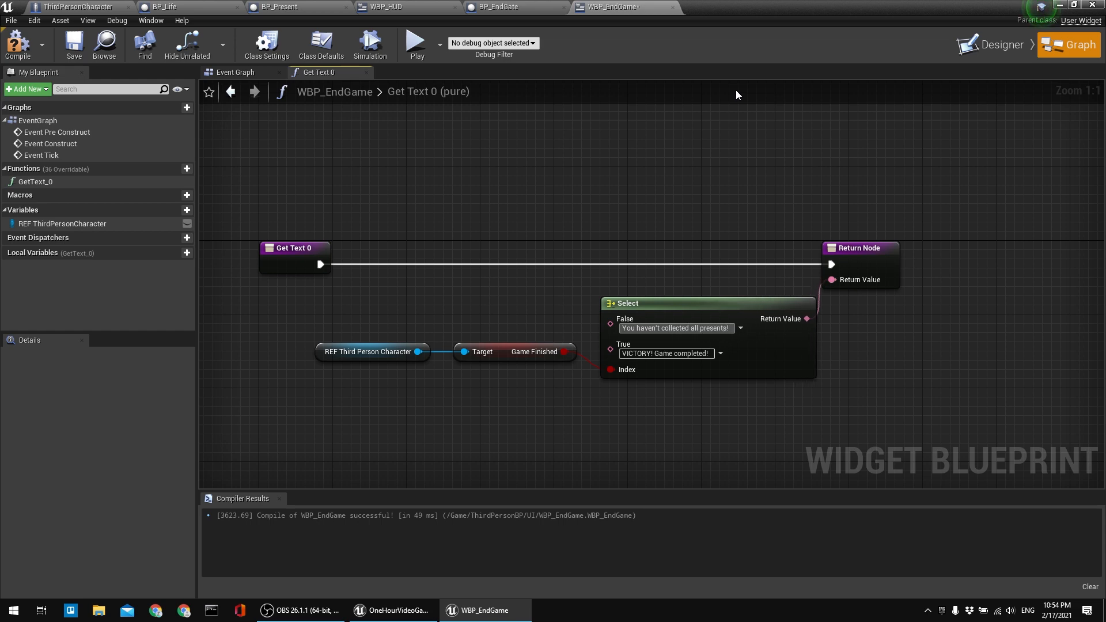
{"action": "key", "text": "shift+Return"}
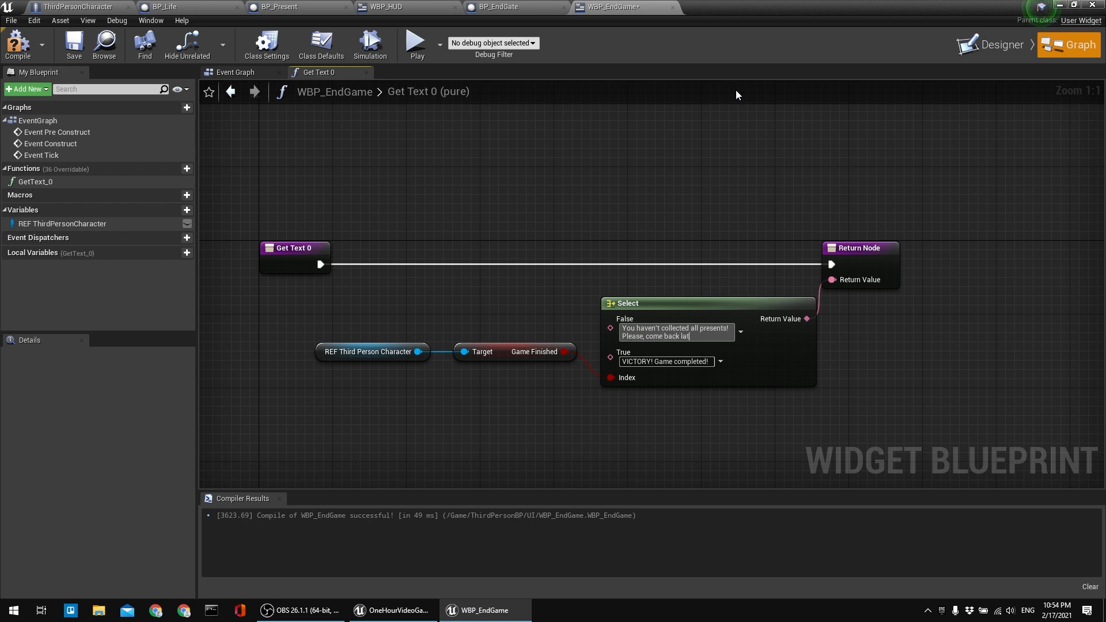
Compile and save WBP_EndGame, with the Return Node moved farther from the Select node.
{"action": "left_click", "coordinate": [18, 44]}
{"action": "left_click", "coordinate": [75, 43]}
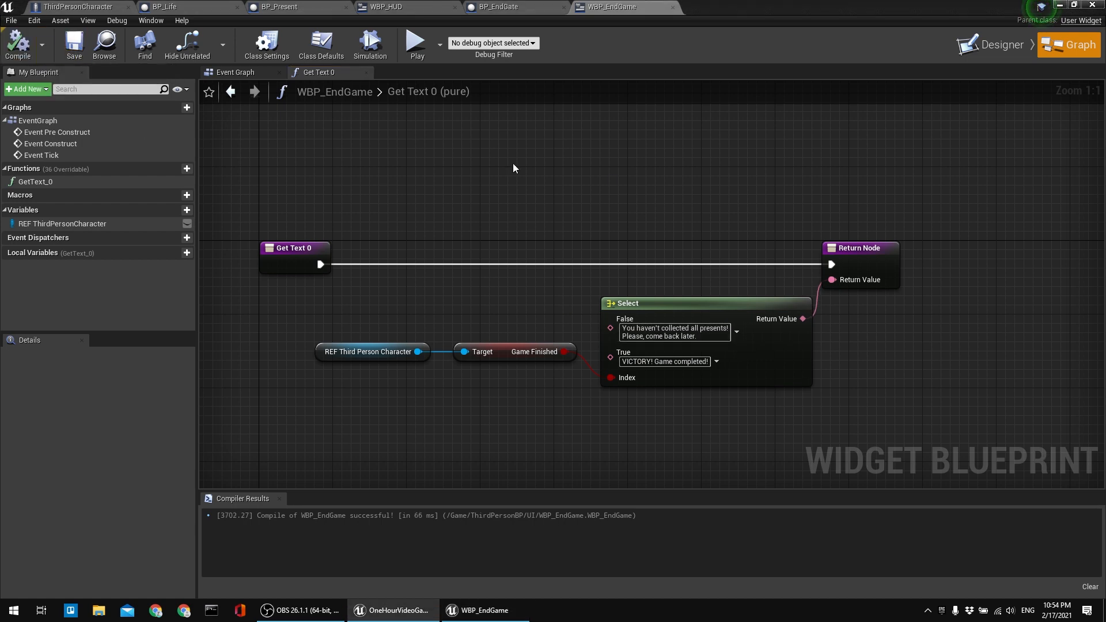
{"action": "right_click_drag", "start_coordinate": [604, 175], "coordinate": [479, 166]}
{"action": "left_click_drag", "start_coordinate": [744, 252], "coordinate": [827, 252]}
{"action": "left_click", "coordinate": [548, 169]}
{"action": "left_click", "coordinate": [74, 44]}
{"action": "right_click_drag", "start_coordinate": [374, 170], "coordinate": [408, 208]}
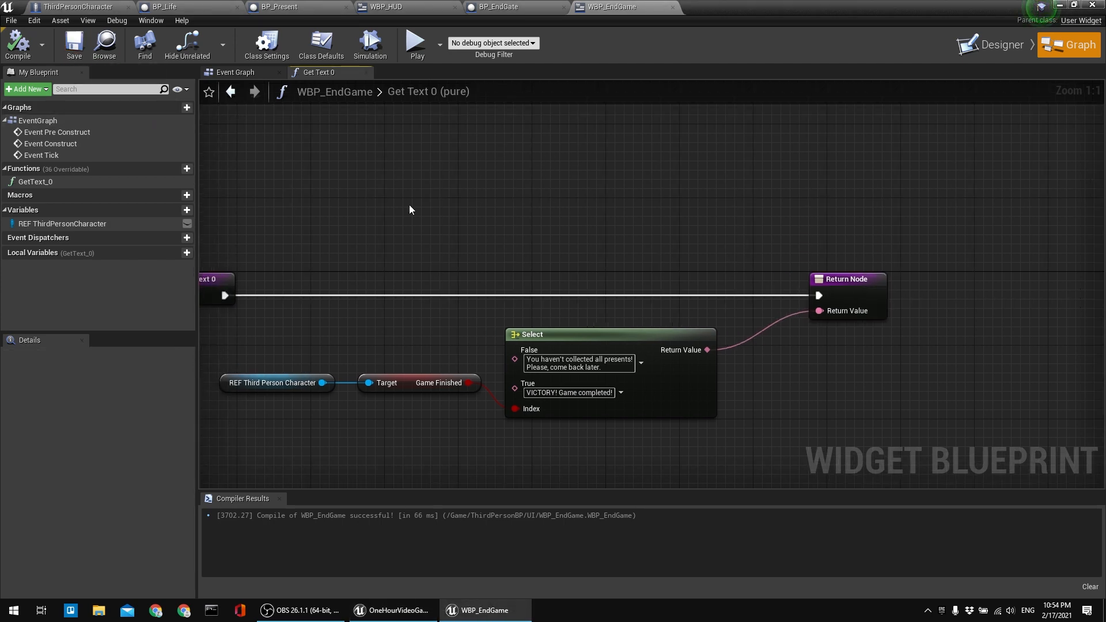
{"action": "scroll", "coordinate": [415, 199], "scroll_direction": "down", "scroll_amount": 1}
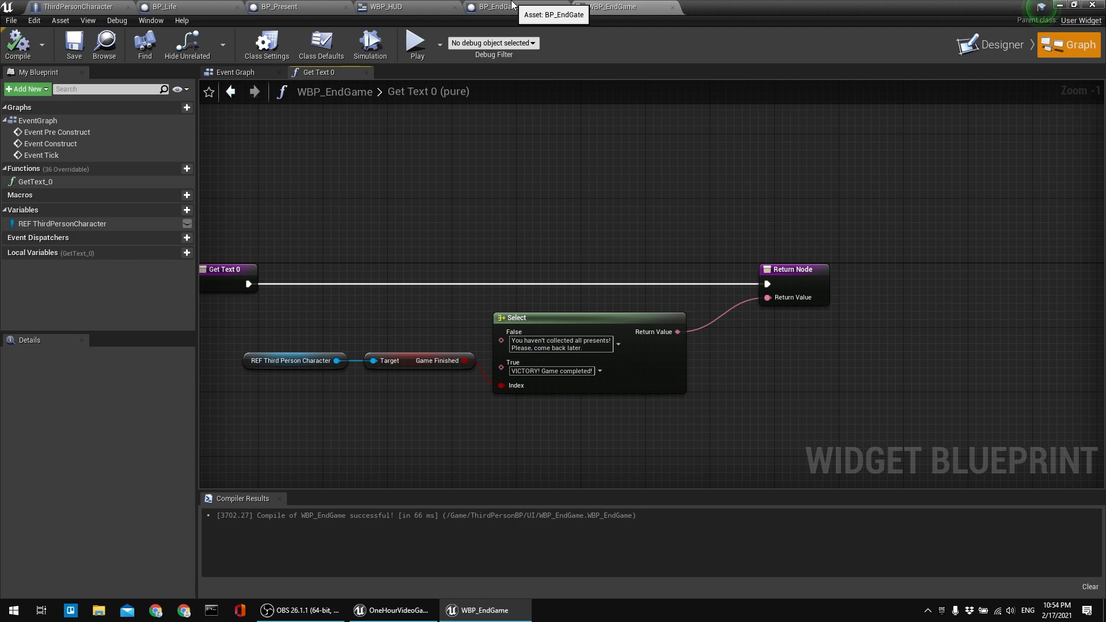
Examine the ThirdPersonCharacter event chain that sets Game Finished, creates the widget and adds it to the viewport.
{"action": "left_click", "coordinate": [512, 6]}
{"action": "left_click", "coordinate": [109, 7]}
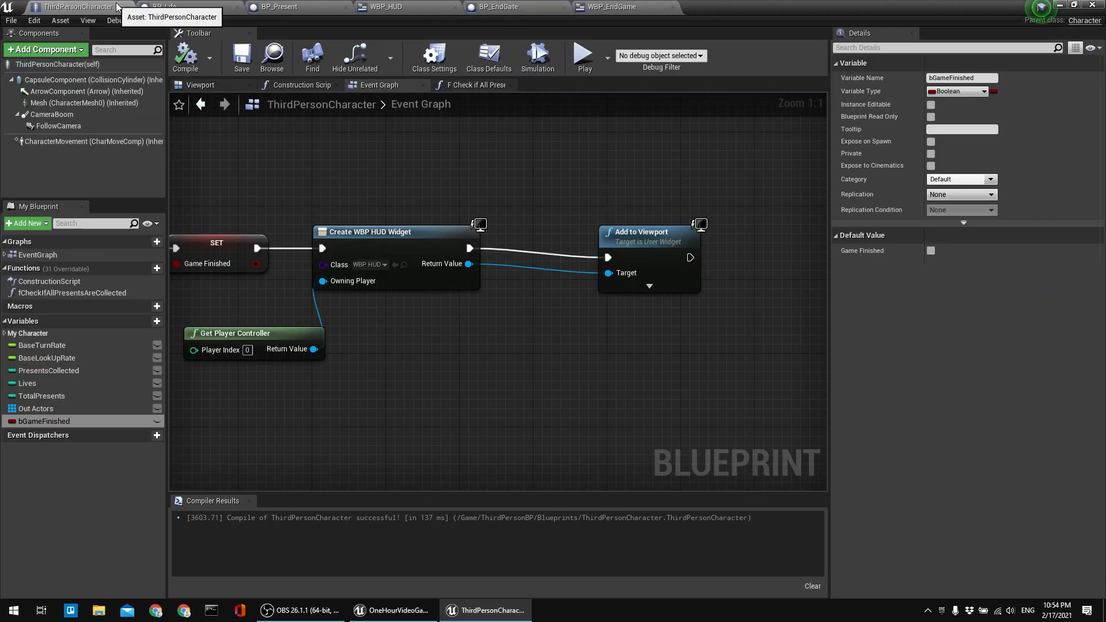
{"action": "right_click_drag", "start_coordinate": [439, 160], "coordinate": [491, 189]}
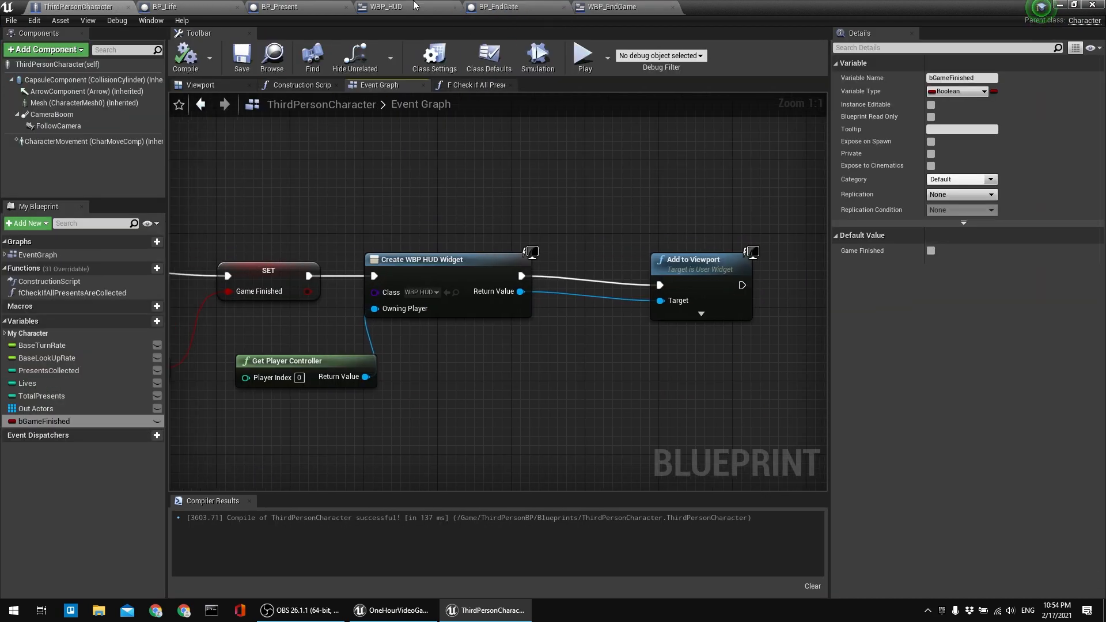
{"action": "scroll", "coordinate": [491, 225], "scroll_direction": "down", "scroll_amount": 4}
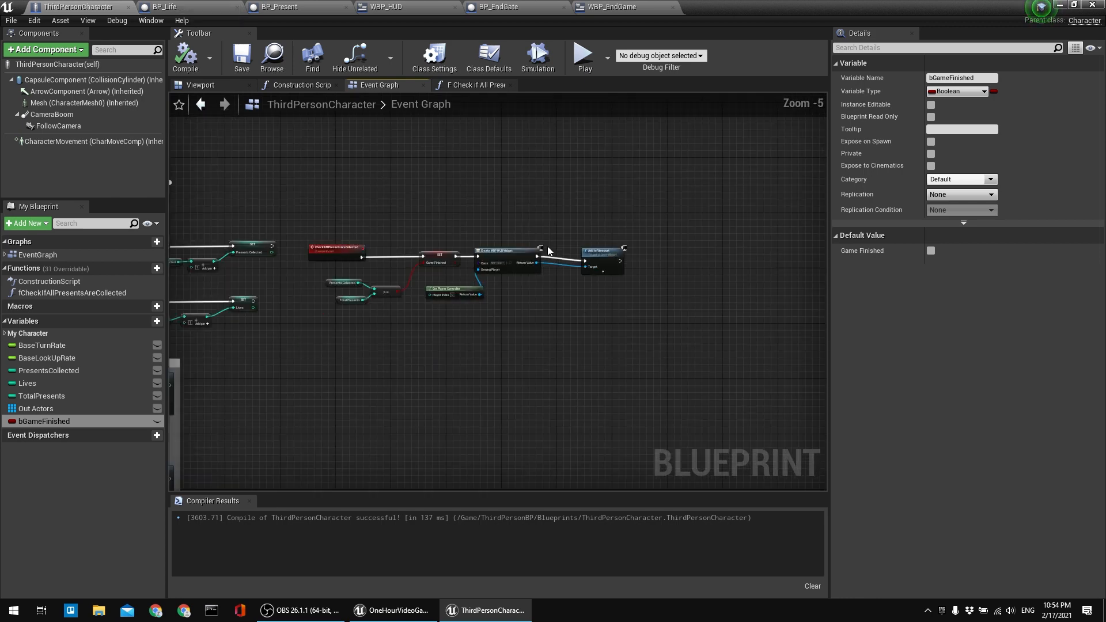
{"action": "scroll", "coordinate": [491, 224], "scroll_direction": "up", "scroll_amount": 4}
{"action": "scroll", "coordinate": [491, 222], "scroll_direction": "down", "scroll_amount": 5}
{"action": "scroll", "coordinate": [487, 216], "scroll_direction": "up", "scroll_amount": 2}
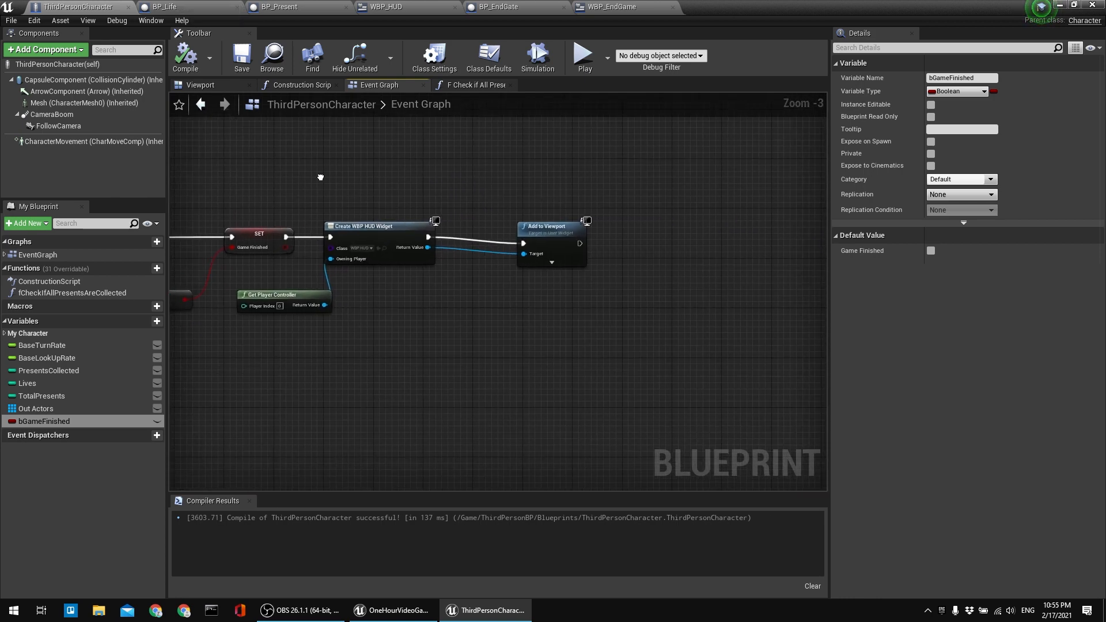
{"action": "scroll", "coordinate": [691, 234], "scroll_direction": "up", "scroll_amount": 3}
{"action": "right_click_drag", "start_coordinate": [360, 184], "coordinate": [573, 172]}
{"action": "right_click_drag", "start_coordinate": [527, 354], "coordinate": [454, 346]}
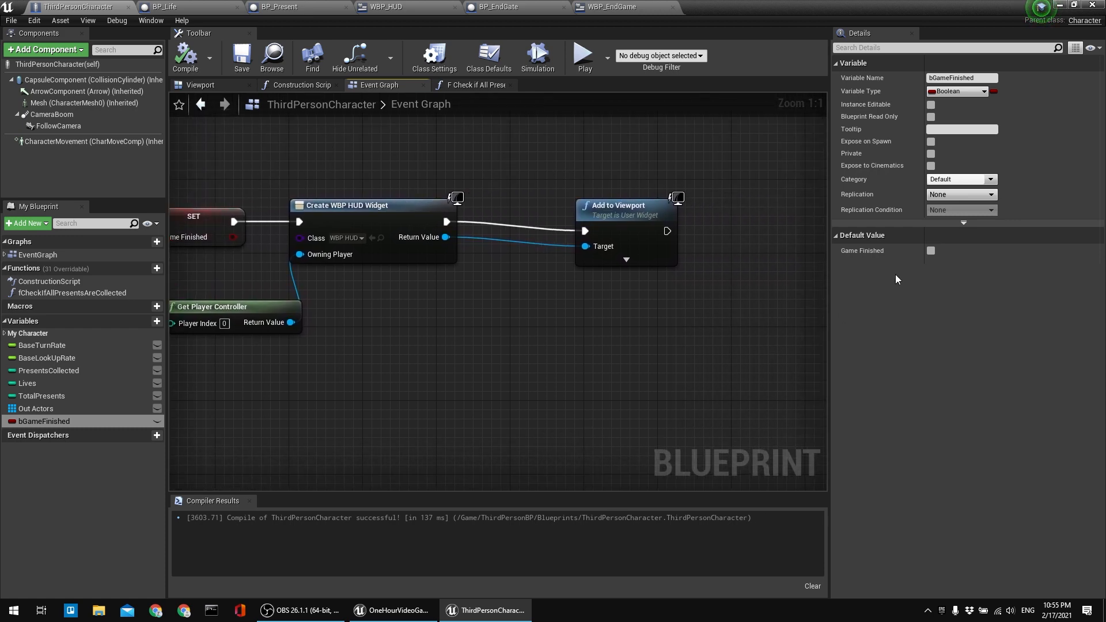
Add a Branch node beyond Add to Viewport in ThirdPersonCharacter's Event Graph, with bGameFinished as its Condition.
{"action": "key", "text": "b"}
{"action": "left_click", "coordinate": [742, 282]}
{"action": "right_click_drag", "start_coordinate": [742, 282], "coordinate": [597, 296]}
{"action": "left_click_drag", "start_coordinate": [629, 302], "coordinate": [659, 258]}
{"action": "right_click_drag", "start_coordinate": [603, 208], "coordinate": [458, 198]}
{"action": "left_click_drag", "start_coordinate": [490, 258], "coordinate": [518, 245]}
{"action": "left_click", "coordinate": [472, 215]}
{"action": "right_click_drag", "start_coordinate": [472, 215], "coordinate": [507, 234]}
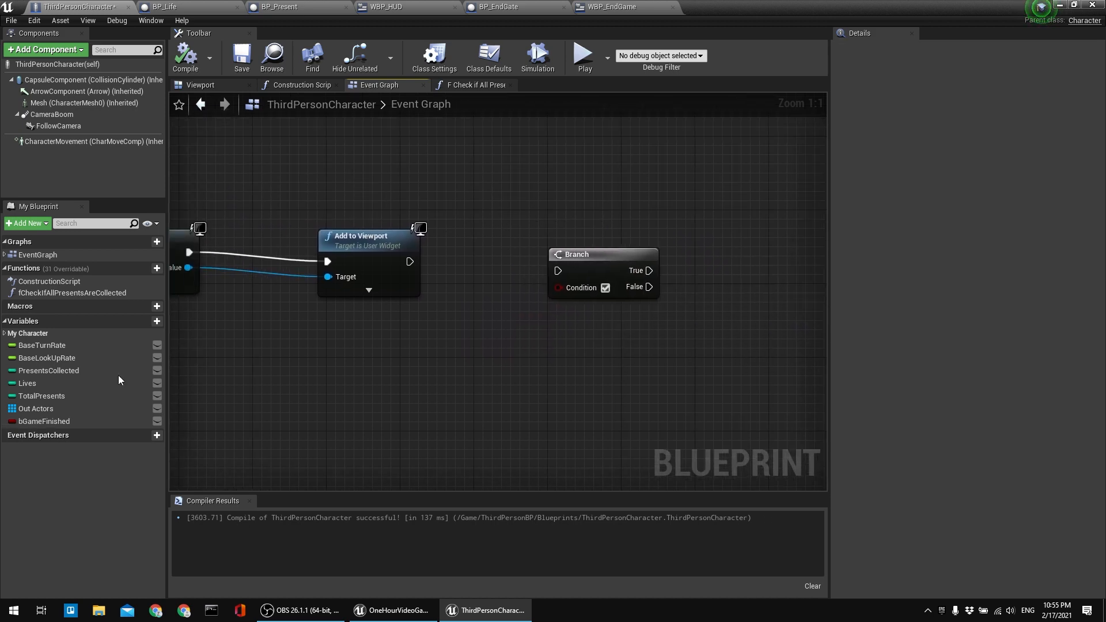
{"action": "left_click_drag", "start_coordinate": [44, 422], "coordinate": [558, 287]}
{"action": "left_click", "coordinate": [502, 341]}
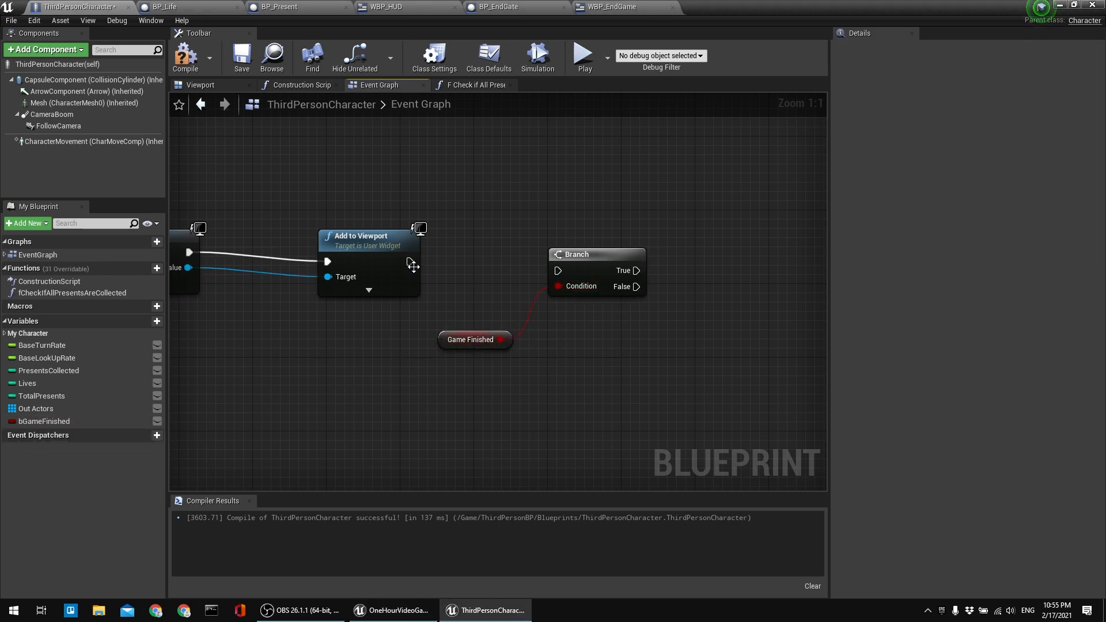
Connect Add to Viewport's execution output to the Branch node's input, and compile and save ThirdPersonCharacter.
{"action": "left_click_drag", "start_coordinate": [408, 261], "coordinate": [570, 269]}
{"action": "left_click", "coordinate": [467, 253]}
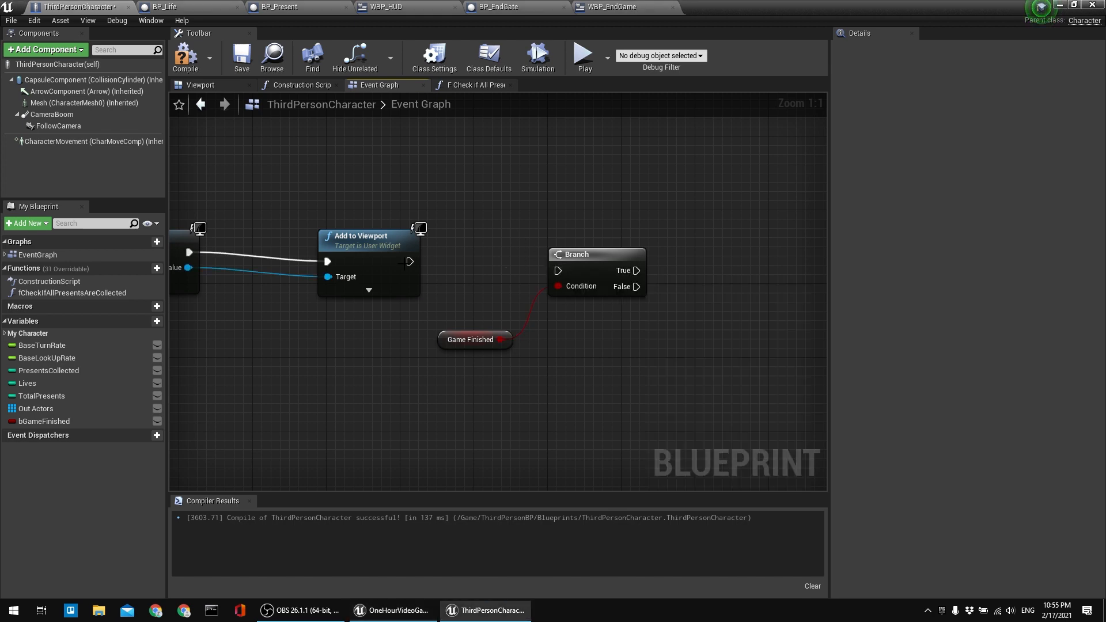
{"action": "left_click_drag", "start_coordinate": [412, 263], "coordinate": [581, 252]}
{"action": "left_click", "coordinate": [637, 216]}
{"action": "right_click_drag", "start_coordinate": [641, 213], "coordinate": [539, 235]}
{"action": "left_click", "coordinate": [185, 56]}
{"action": "left_click", "coordinate": [242, 56]}
Add a Quit Game node to the Branch's True output, align it with the Branch, and compile and save the blueprint.
{"action": "left_click_drag", "start_coordinate": [535, 282], "coordinate": [579, 231]}
{"action": "type", "text": "q"}
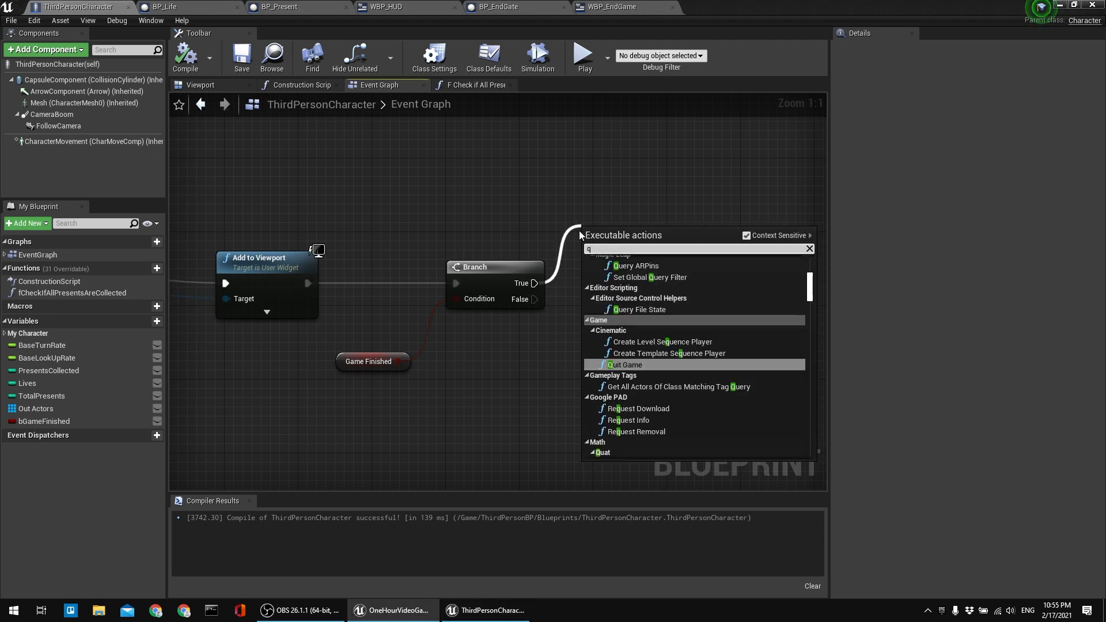
{"action": "type", "text": "uit g"}
{"action": "key", "text": "Return"}
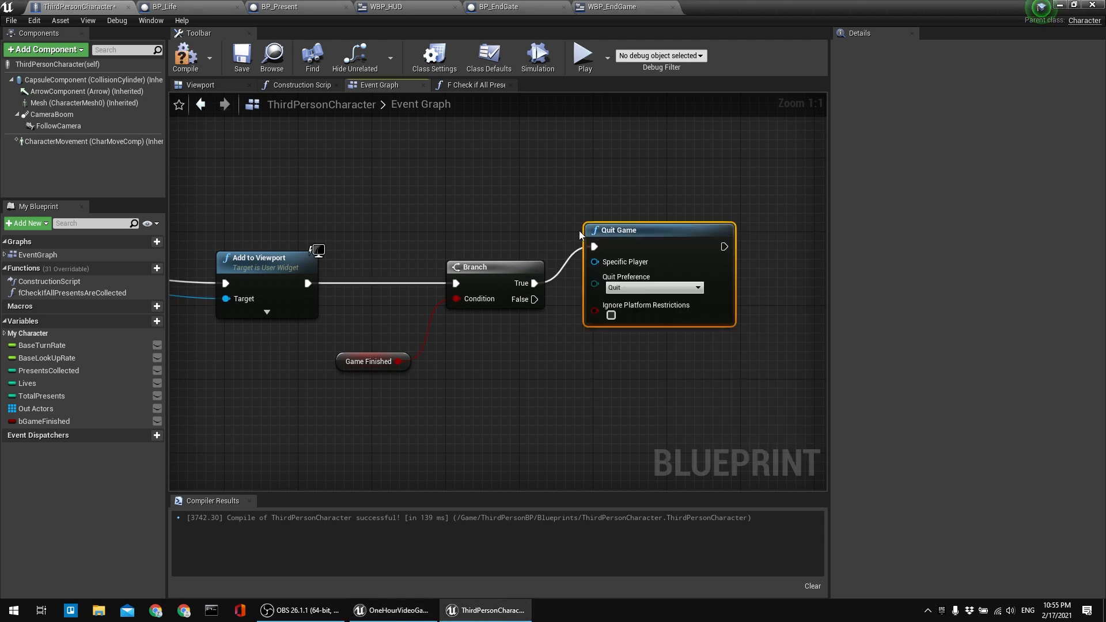
{"action": "left_click_drag", "start_coordinate": [674, 245], "coordinate": [702, 281]}
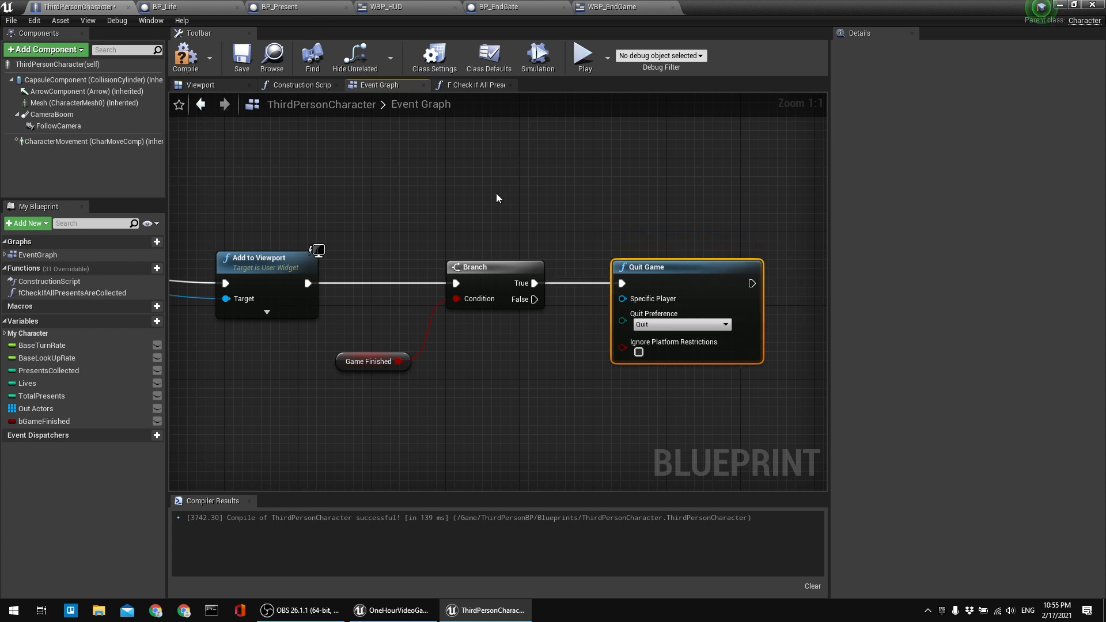
{"action": "left_click", "coordinate": [186, 56]}
{"action": "left_click", "coordinate": [242, 57]}
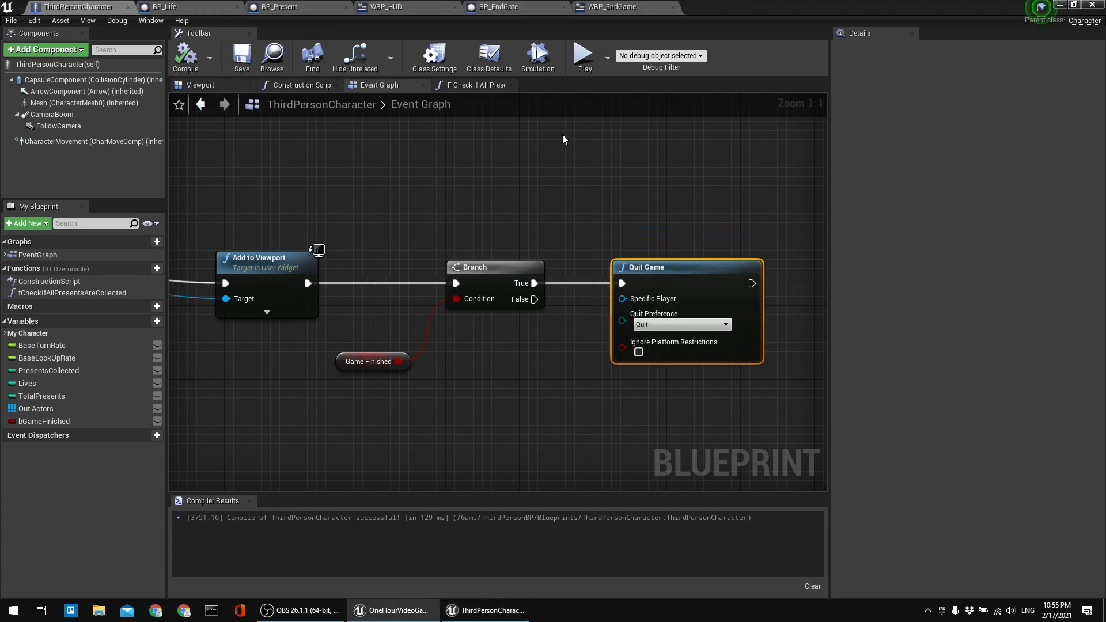
Playtest the level from the main editor by collecting some presents and running the character through the yellow end gate.
{"action": "left_click", "coordinate": [1075, 5]}
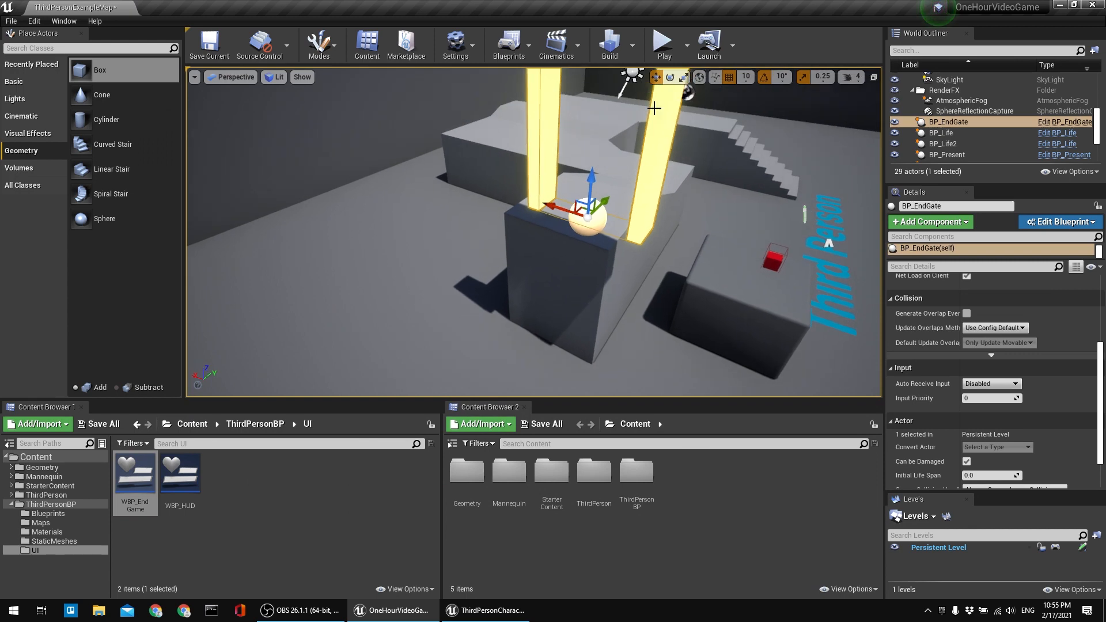
{"action": "key", "text": "Escape"}
{"action": "left_click", "coordinate": [664, 44]}
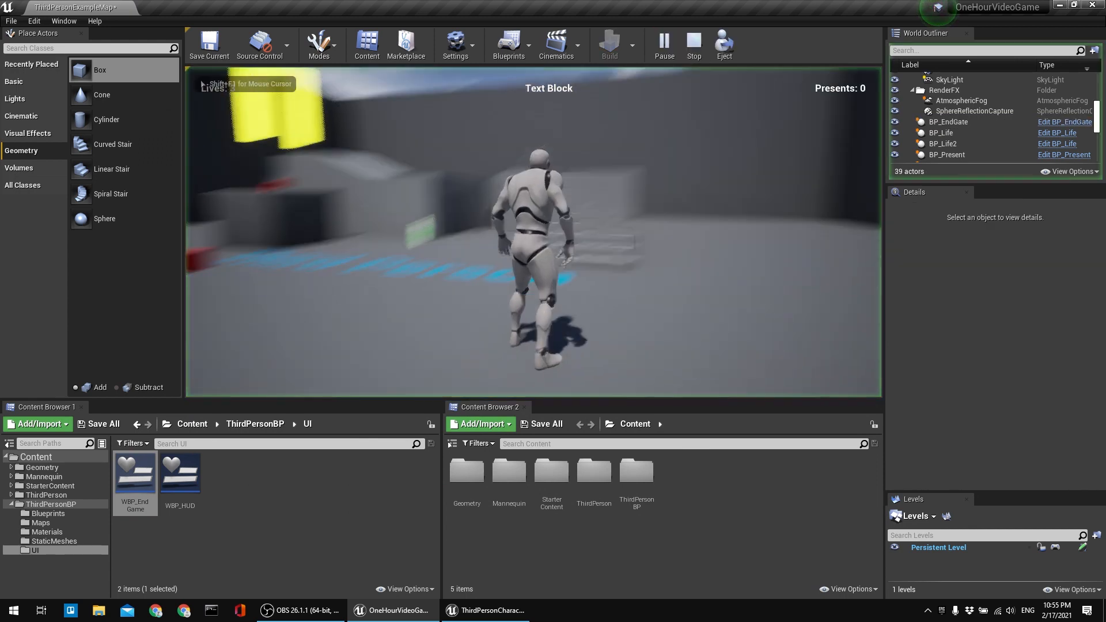
{"action": "key", "text": "w"}
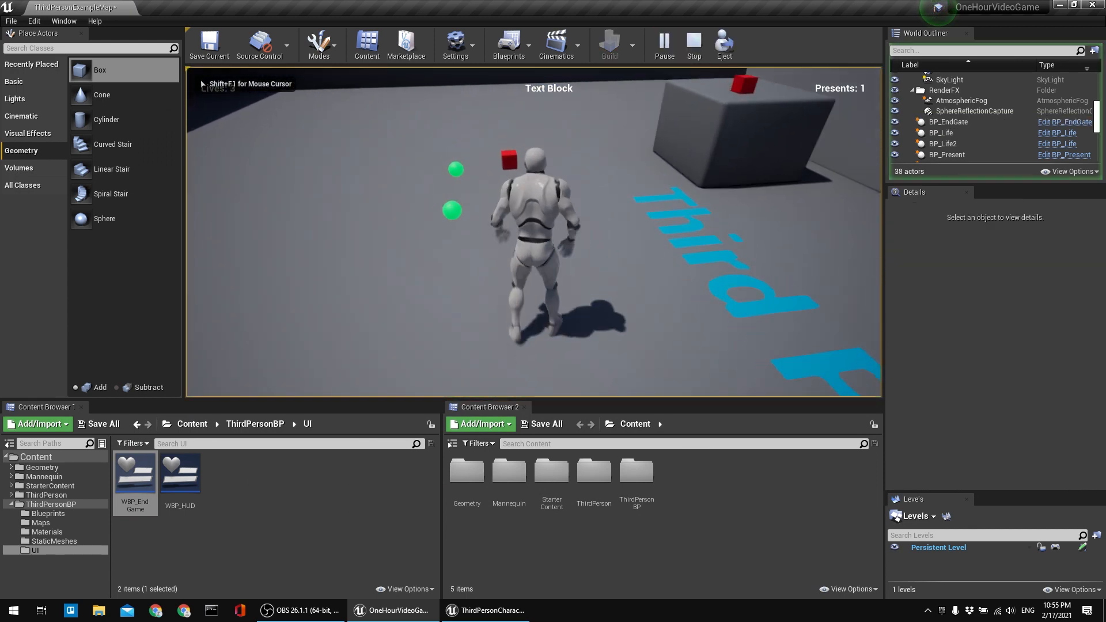
{"action": "key", "text": "d"}
{"action": "key", "text": "w"}
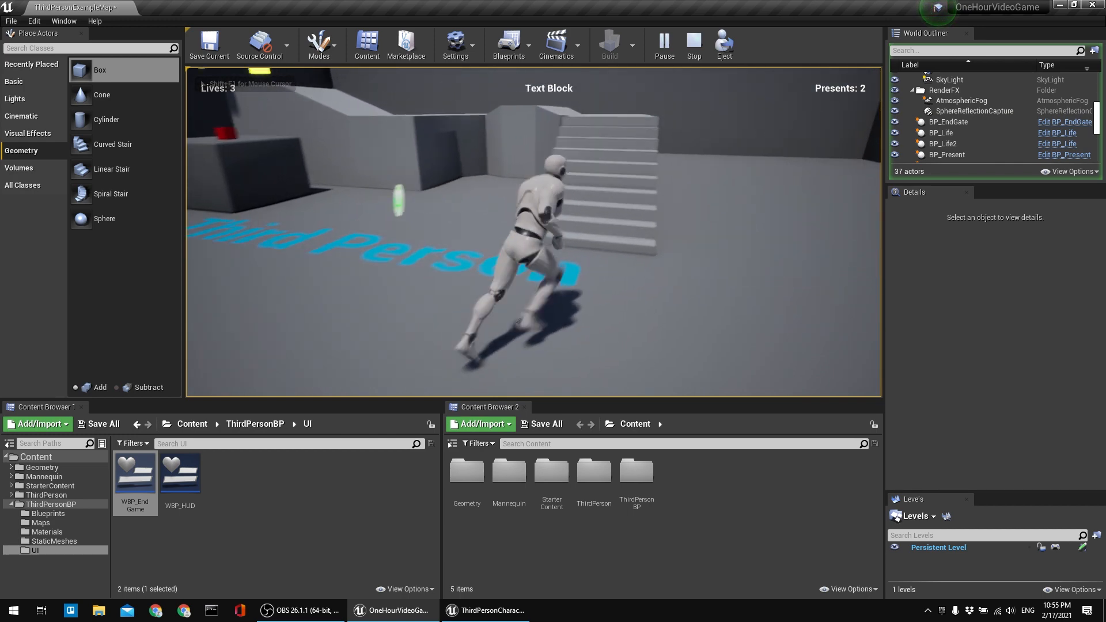
{"action": "key", "text": "w"}
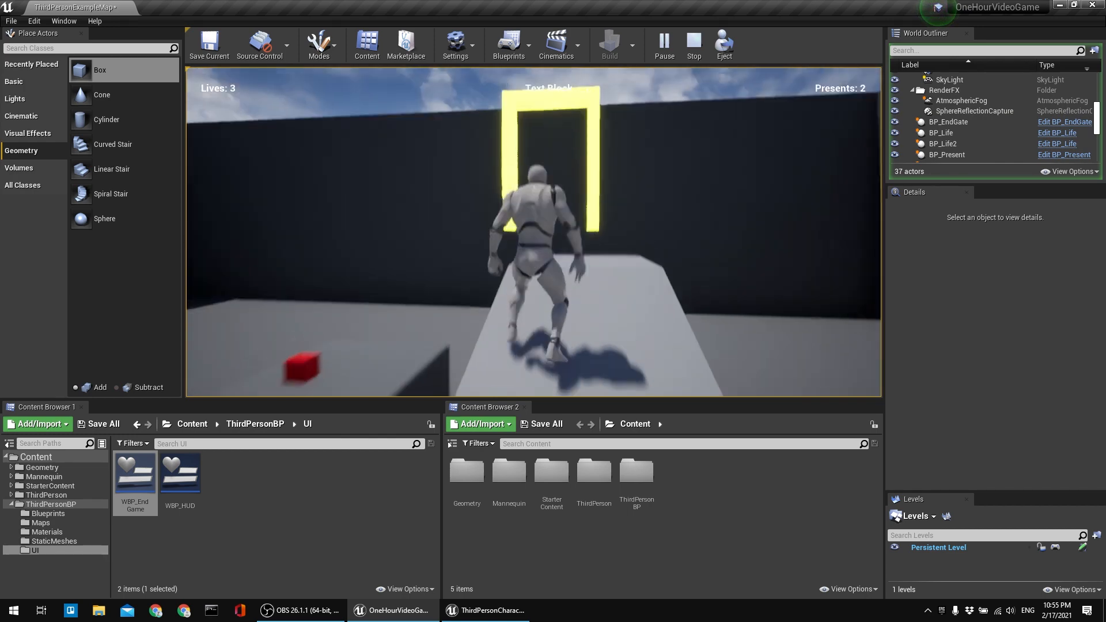
{"action": "key", "text": "w"}
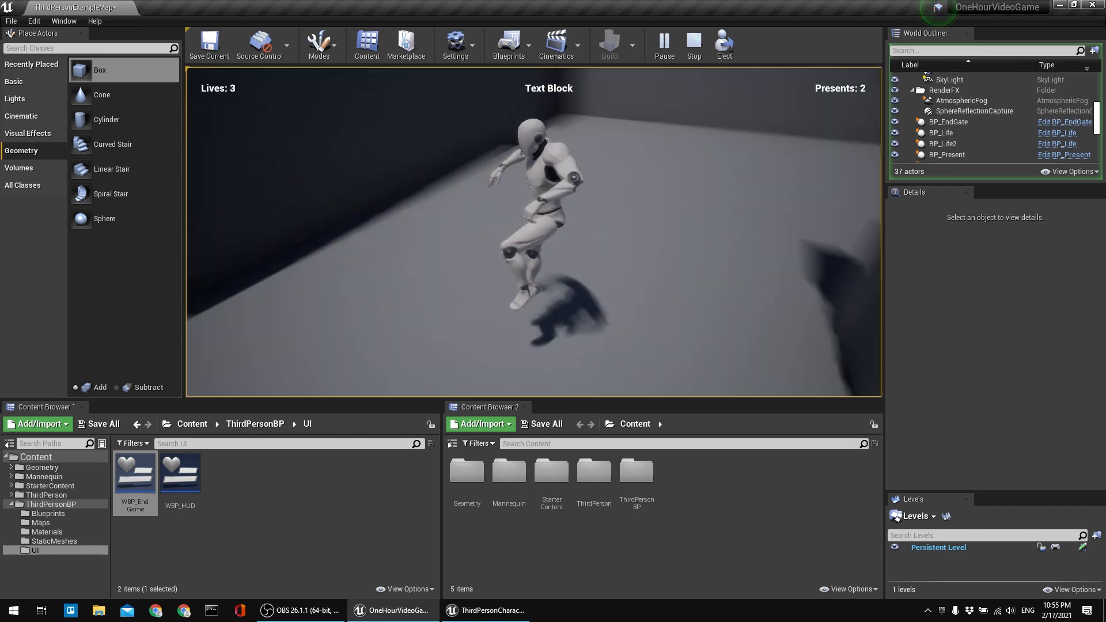
{"action": "key", "text": "w"}
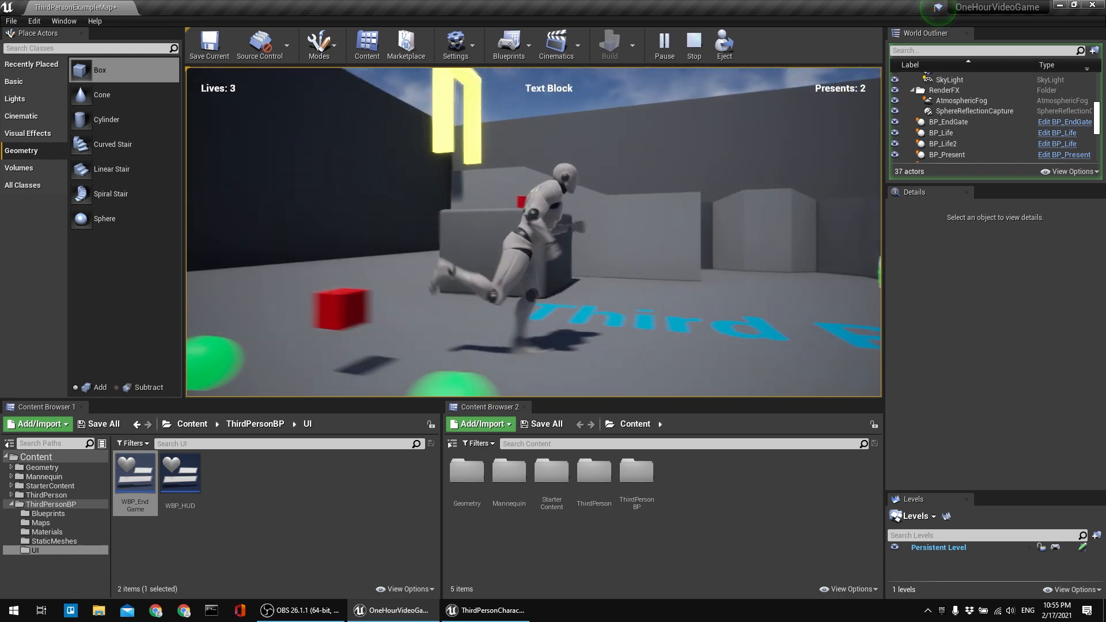
{"action": "key", "text": "w"}
{"action": "key", "text": "Escape"}
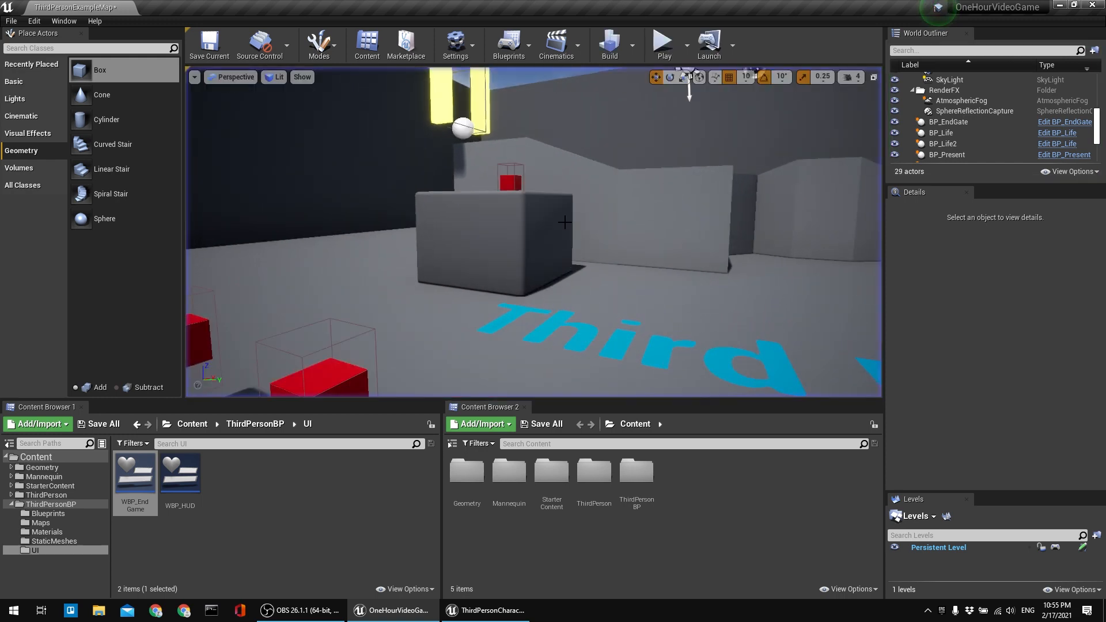
Change the Create Widget node's class to WBP_EndGame in ThirdPersonCharacter's Event Graph and compile the blueprint.
{"action": "left_click", "coordinate": [487, 611]}
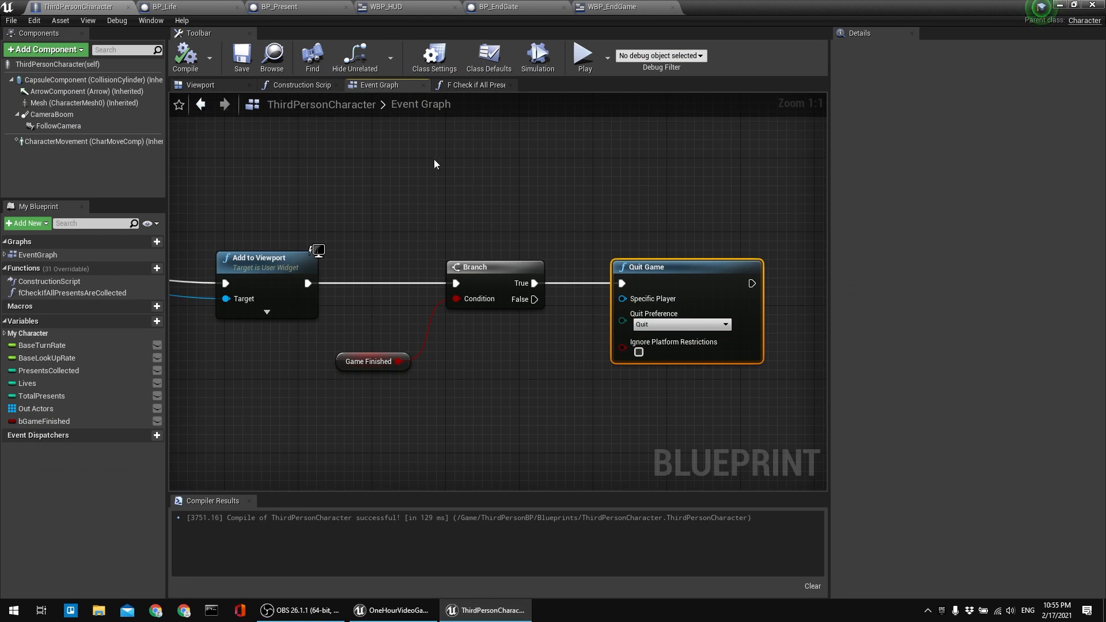
{"action": "scroll", "coordinate": [498, 126], "scroll_direction": "down", "scroll_amount": 2}
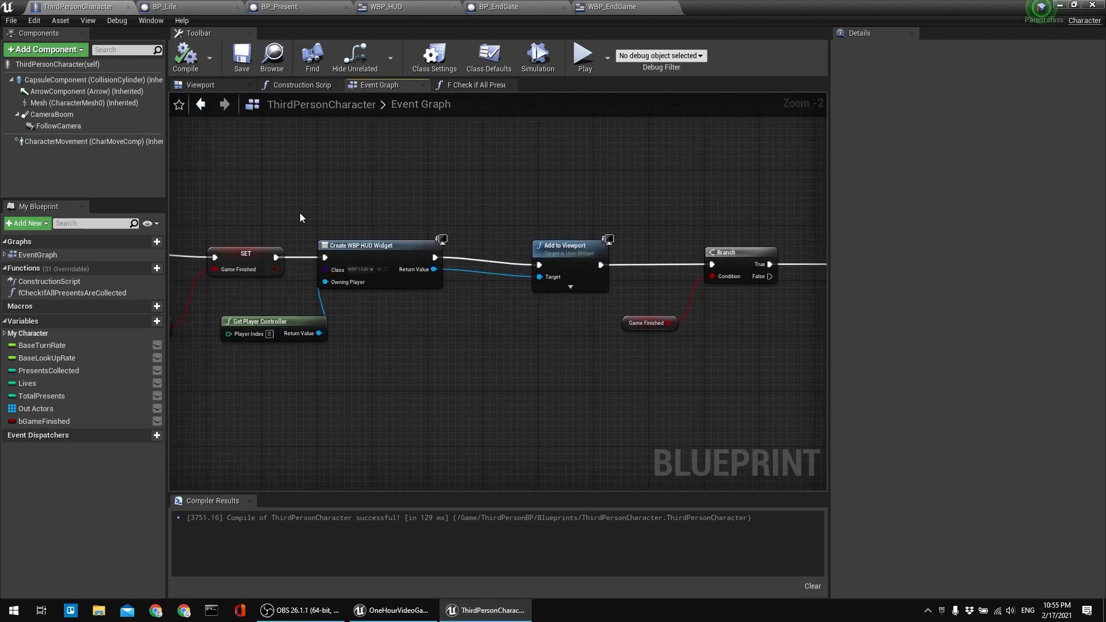
{"action": "left_click", "coordinate": [466, 260]}
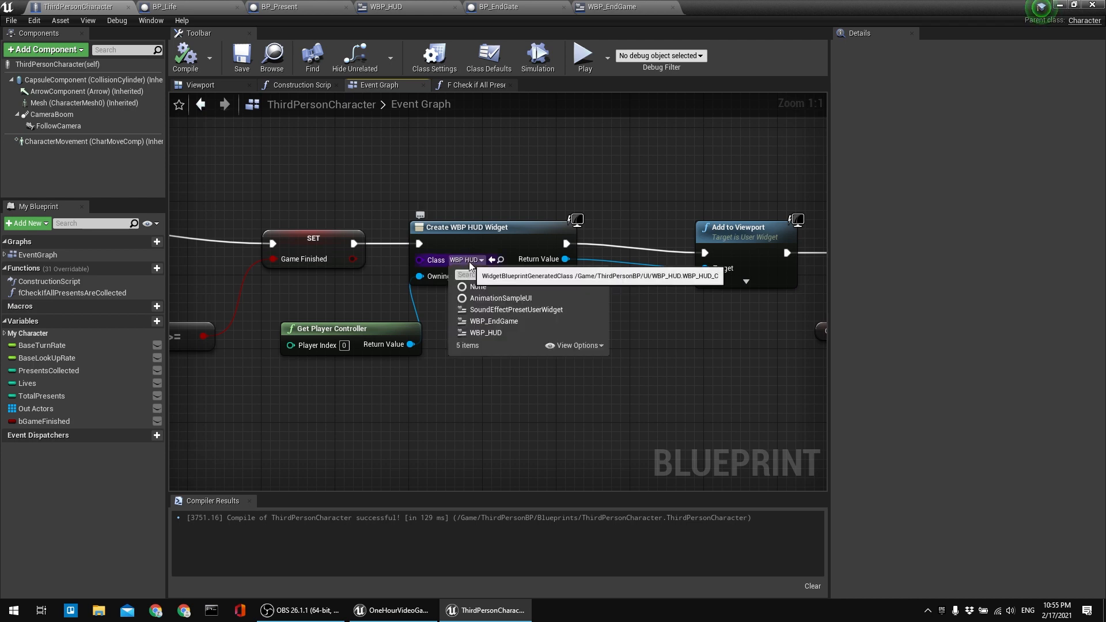
{"action": "left_click", "coordinate": [488, 323]}
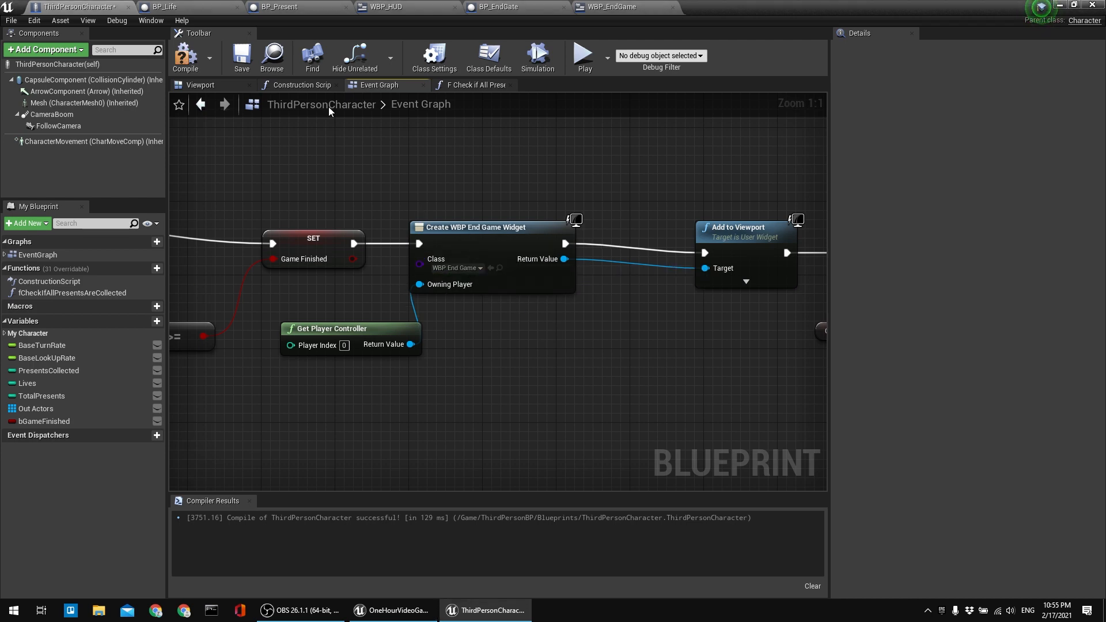
{"action": "left_click", "coordinate": [186, 56]}
{"action": "right_click_drag", "start_coordinate": [563, 135], "coordinate": [491, 146]}
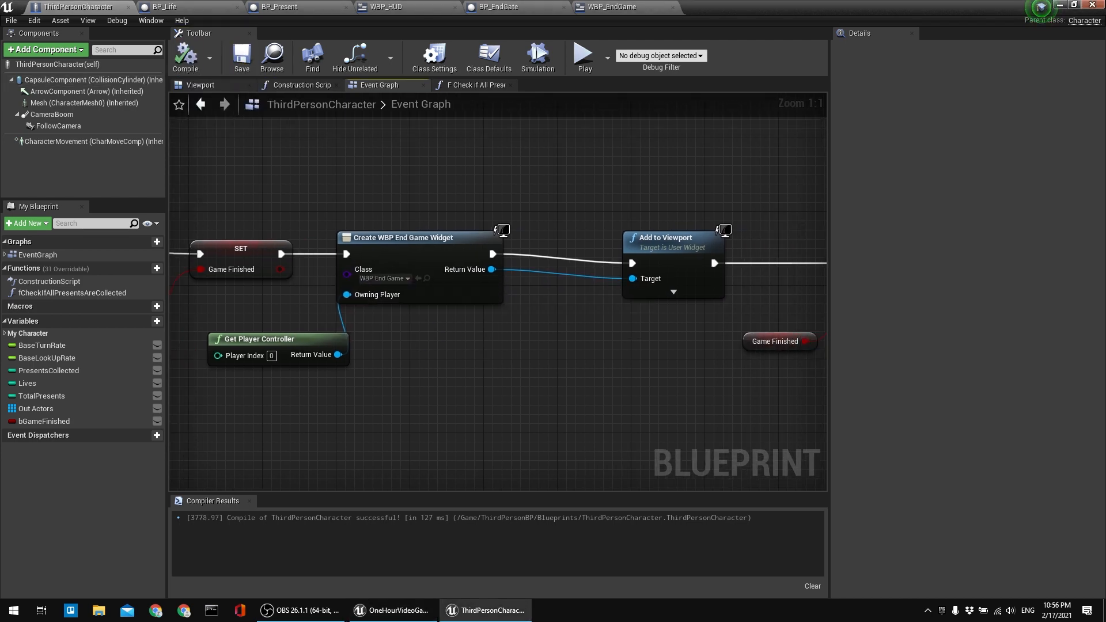
Playtest the level by running the character through the end gate without collecting any presents.
{"action": "left_click", "coordinate": [1066, 5]}
{"action": "left_click", "coordinate": [664, 44]}
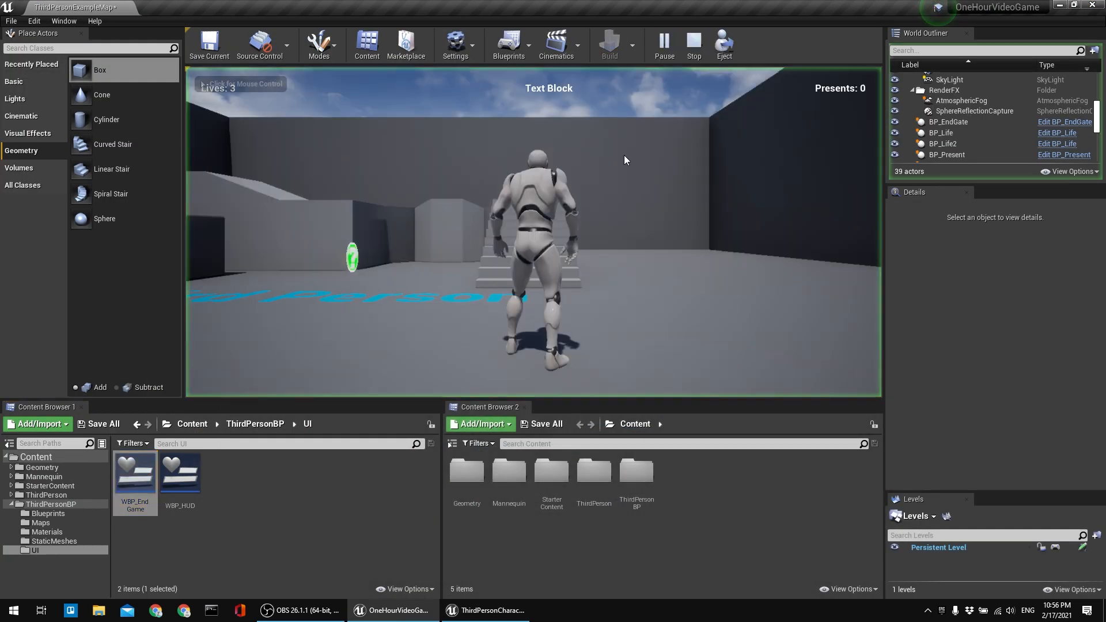
{"action": "key", "text": "w"}
{"action": "key", "text": "w"}
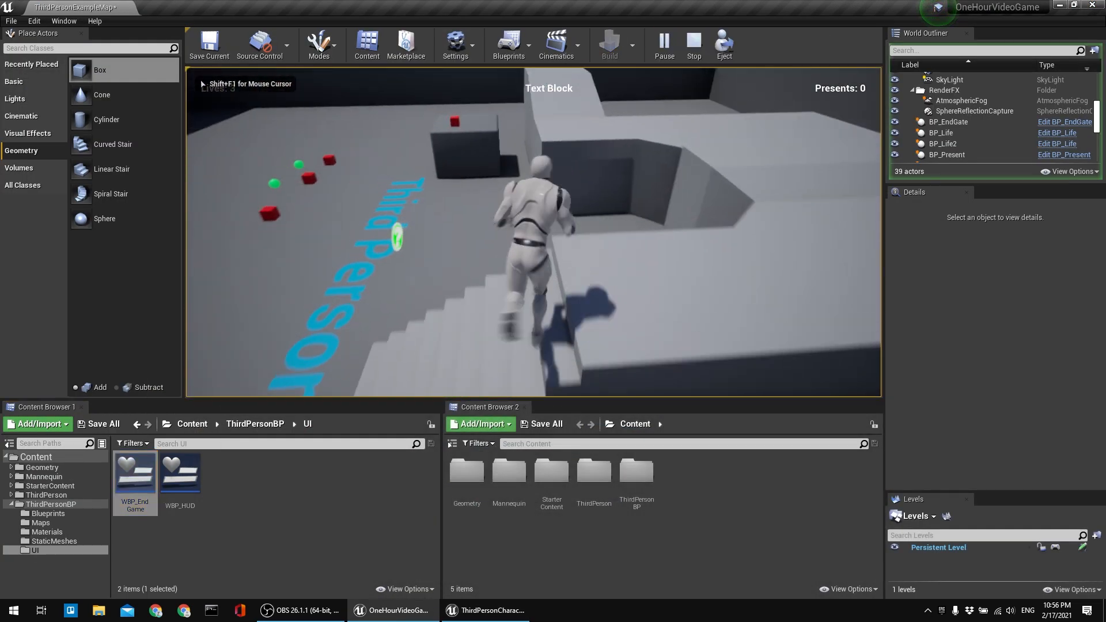
{"action": "key", "text": "space"}
{"action": "key", "text": "w"}
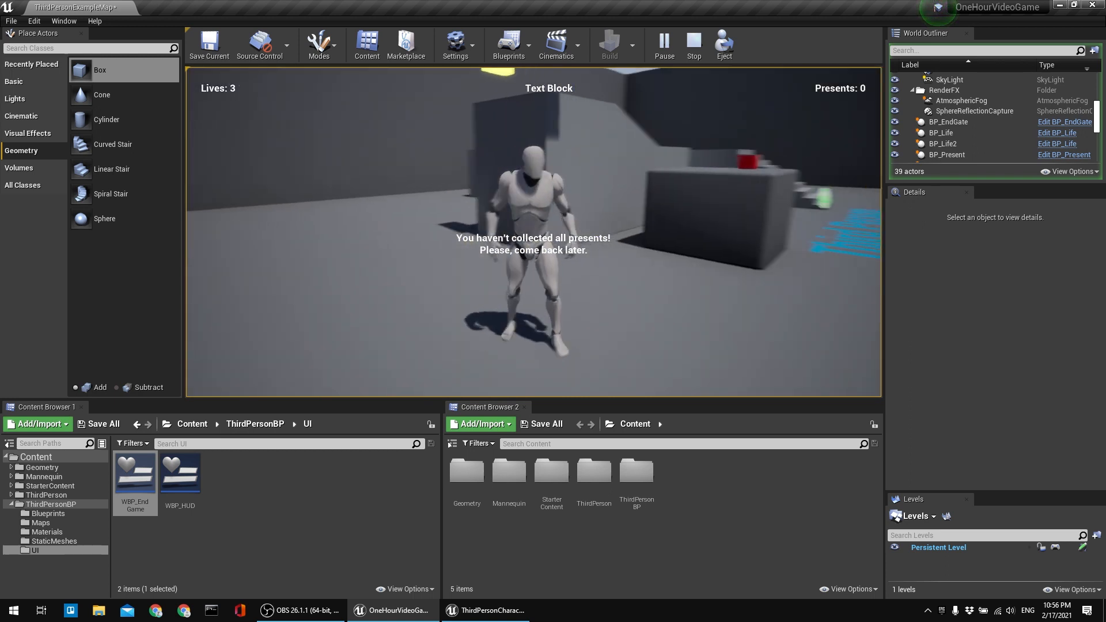
Continue the playtest by collecting the presents and going back to the end gate, and stop the session.
{"action": "key", "text": "w"}
{"action": "key", "text": "space"}
{"action": "key", "text": "w"}
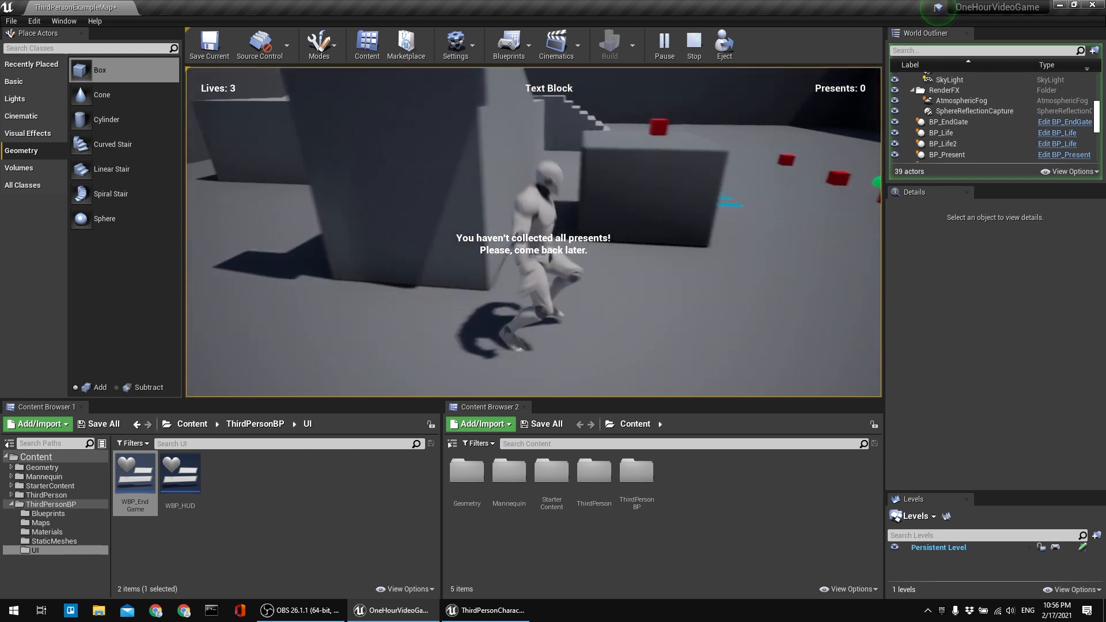
{"action": "key", "text": "space"}
{"action": "key", "text": "w"}
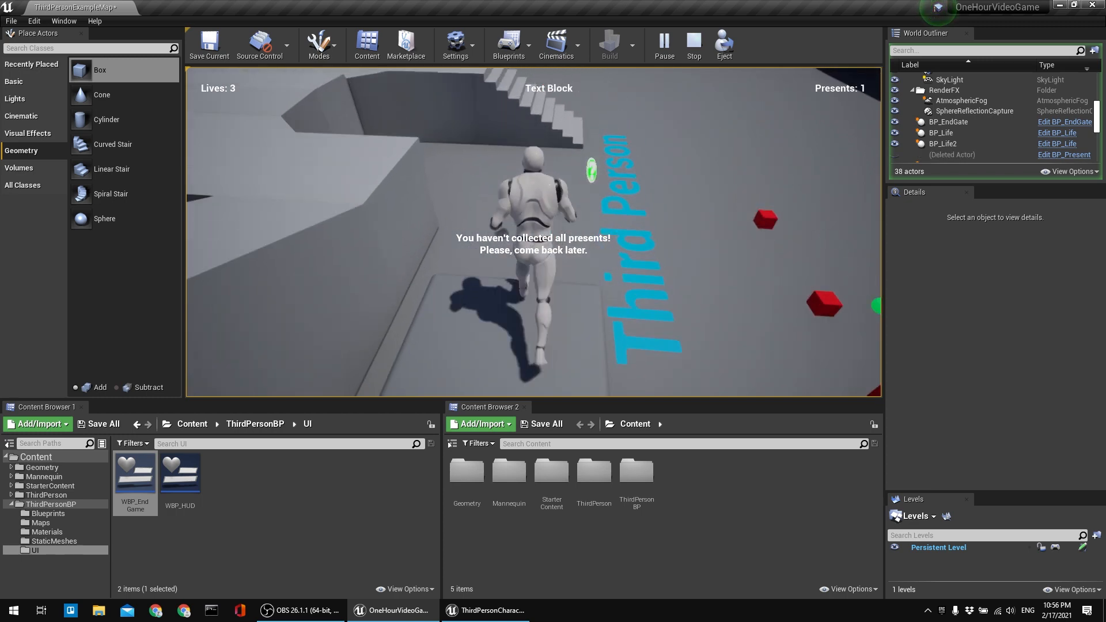
{"action": "key", "text": "w"}
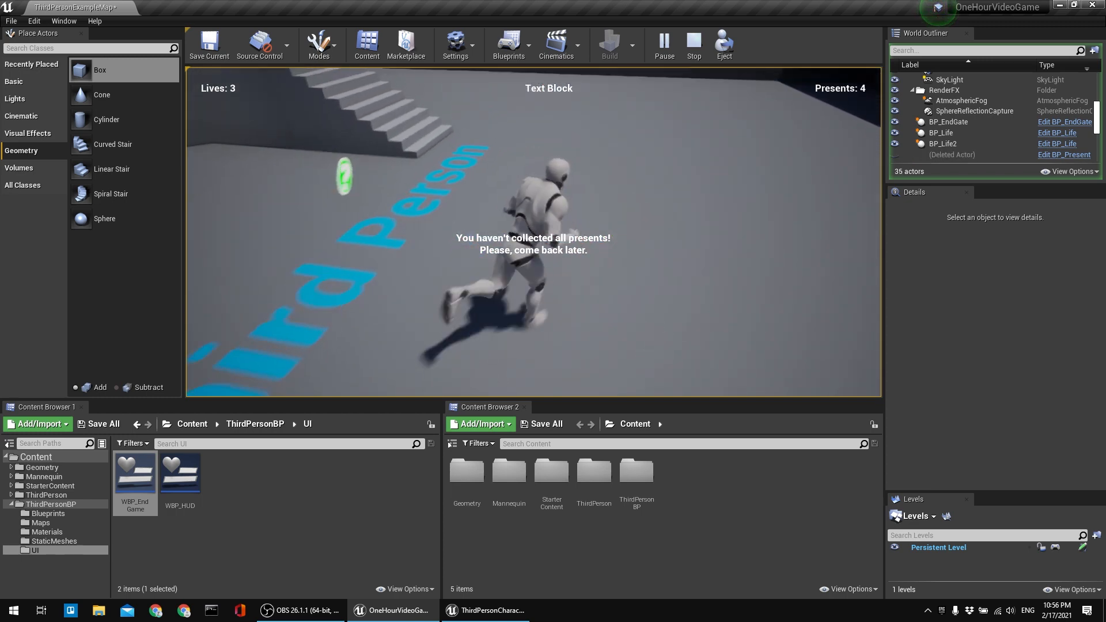
{"action": "key", "text": "w"}
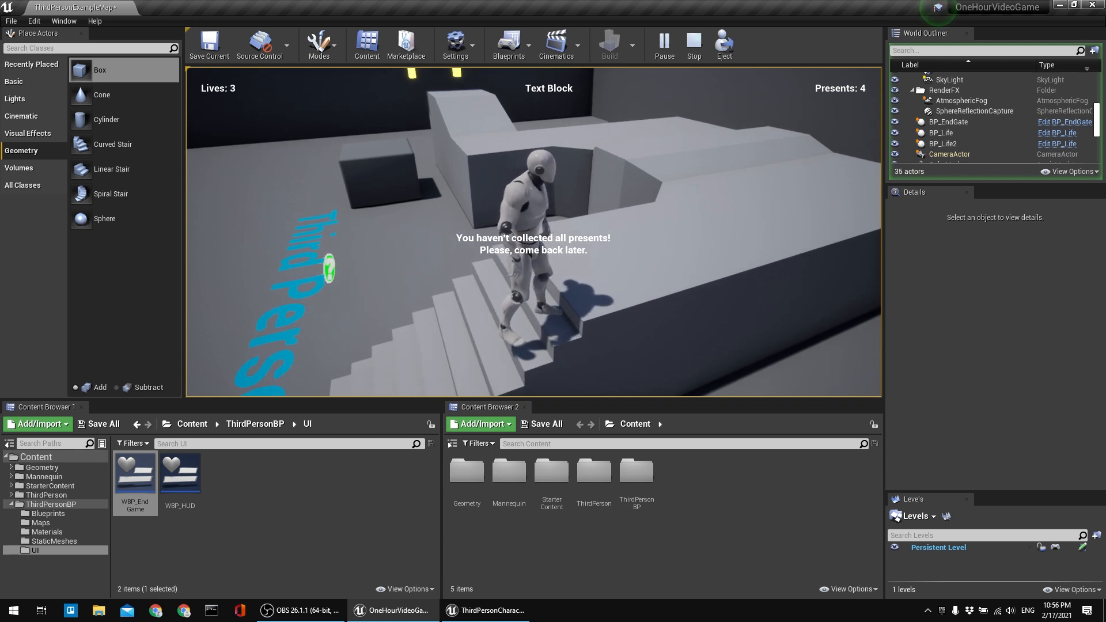
{"action": "key", "text": "w"}
{"action": "key", "text": "w"}
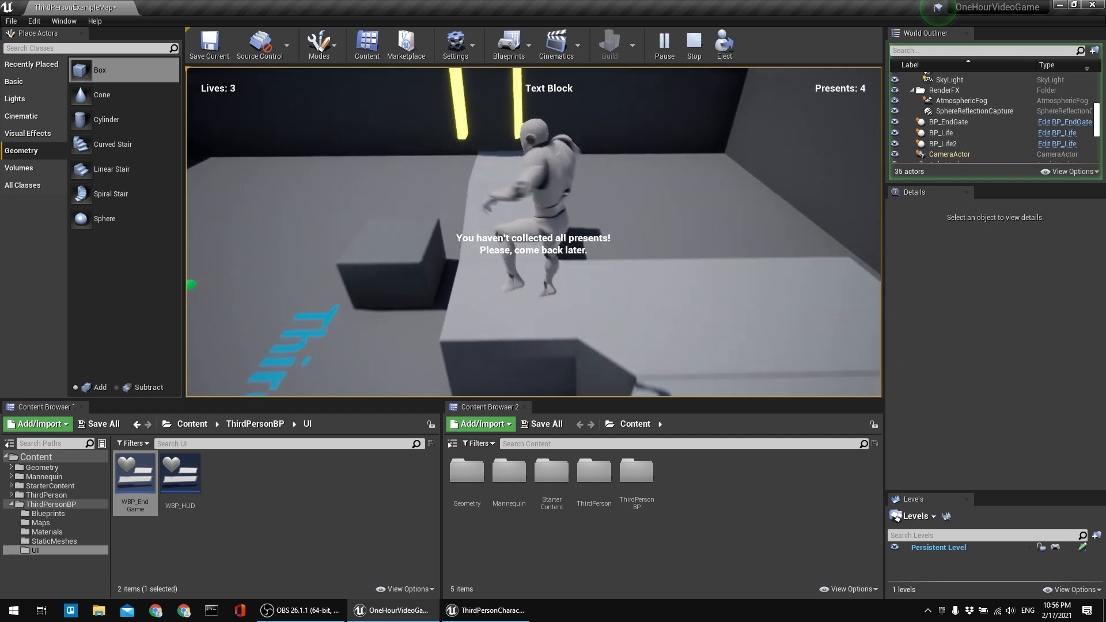
{"action": "key", "text": "Escape"}
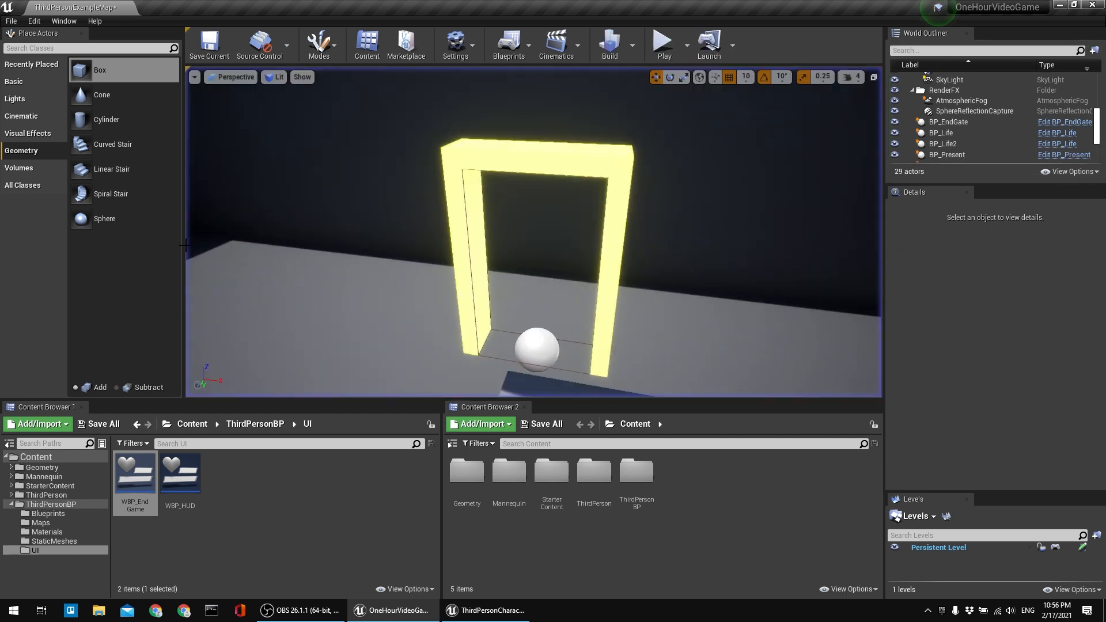
{"action": "right_click_drag", "start_coordinate": [403, 278], "coordinate": [403, 277]}
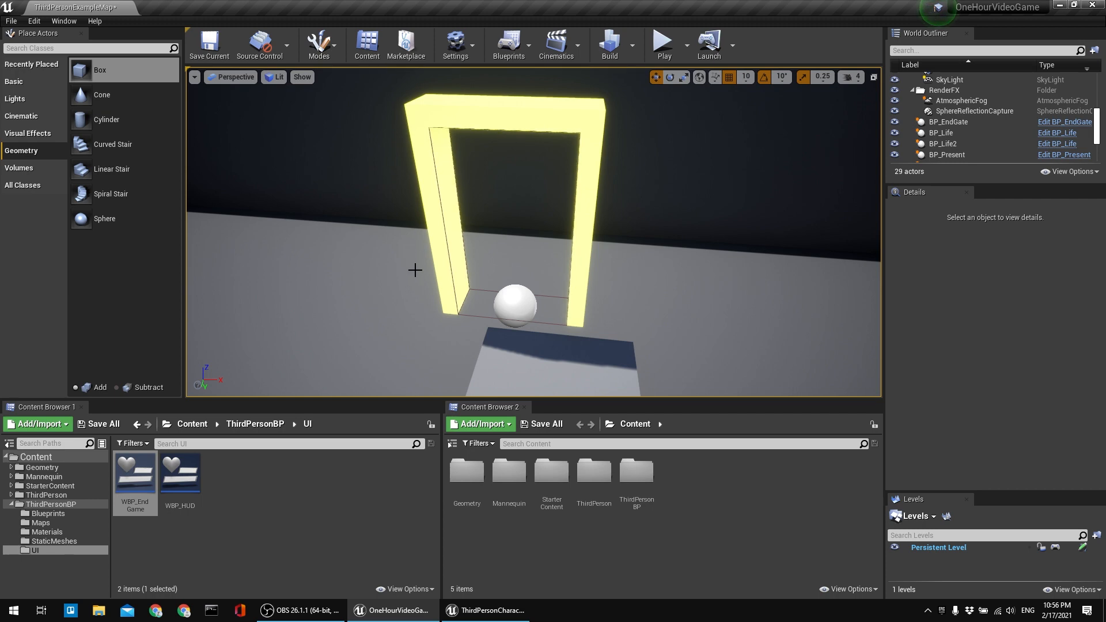
Add a Delay node near the Branch in ThirdPersonCharacter's Event Graph.
{"action": "left_click", "coordinate": [472, 610]}
{"action": "right_click_drag", "start_coordinate": [625, 209], "coordinate": [448, 201]}
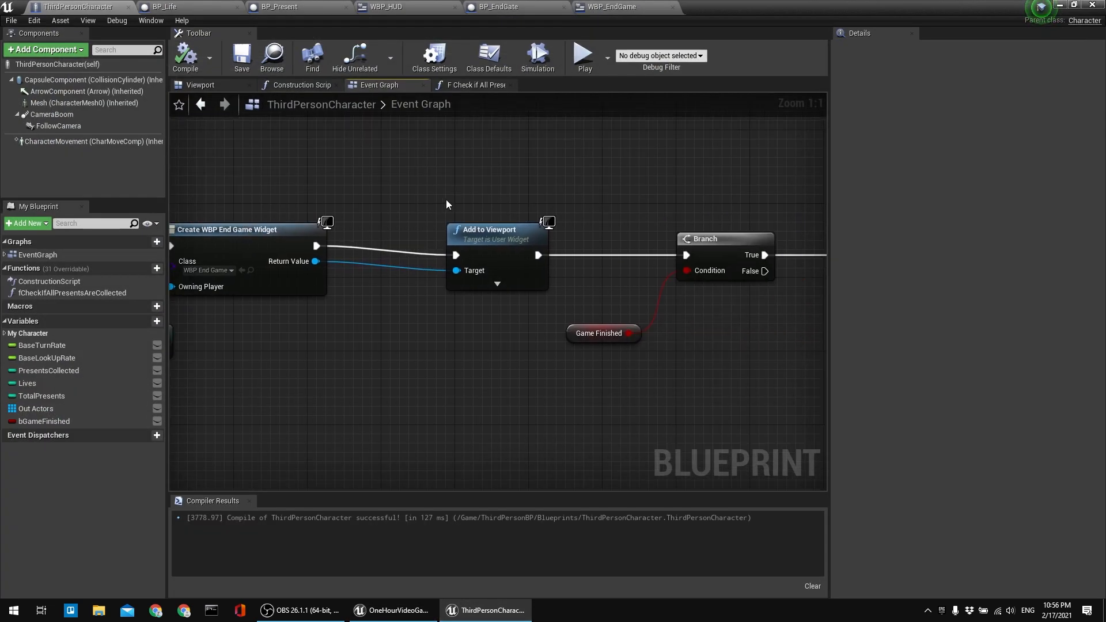
{"action": "scroll", "coordinate": [450, 203], "scroll_direction": "down", "scroll_amount": 3}
{"action": "scroll", "coordinate": [740, 225], "scroll_direction": "up", "scroll_amount": 3}
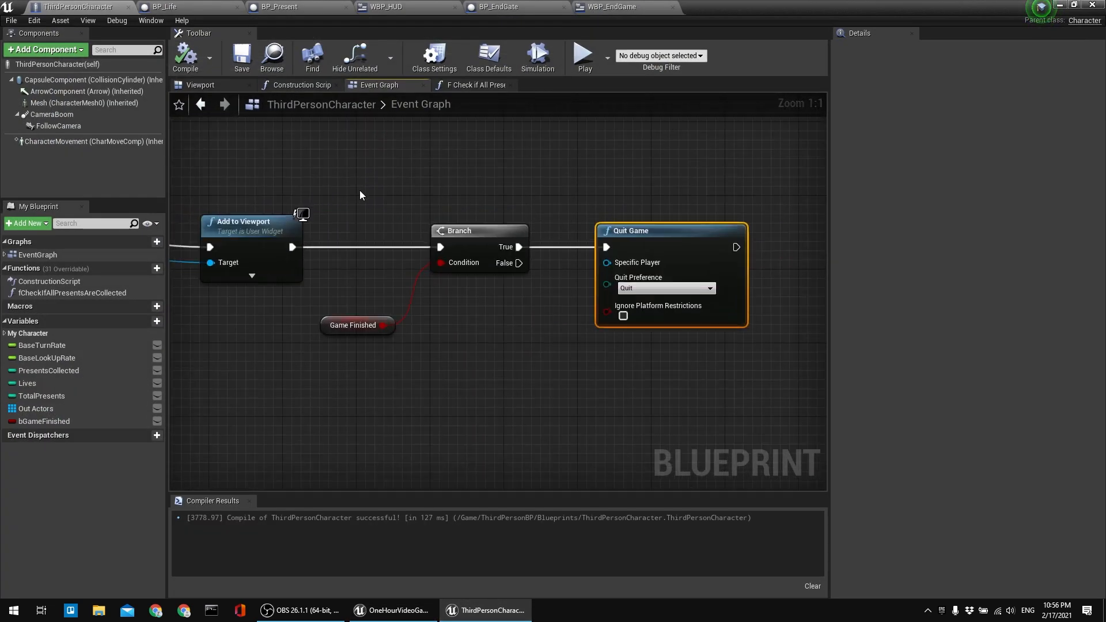
{"action": "right_click", "coordinate": [360, 190]}
{"action": "type", "text": "delay"}
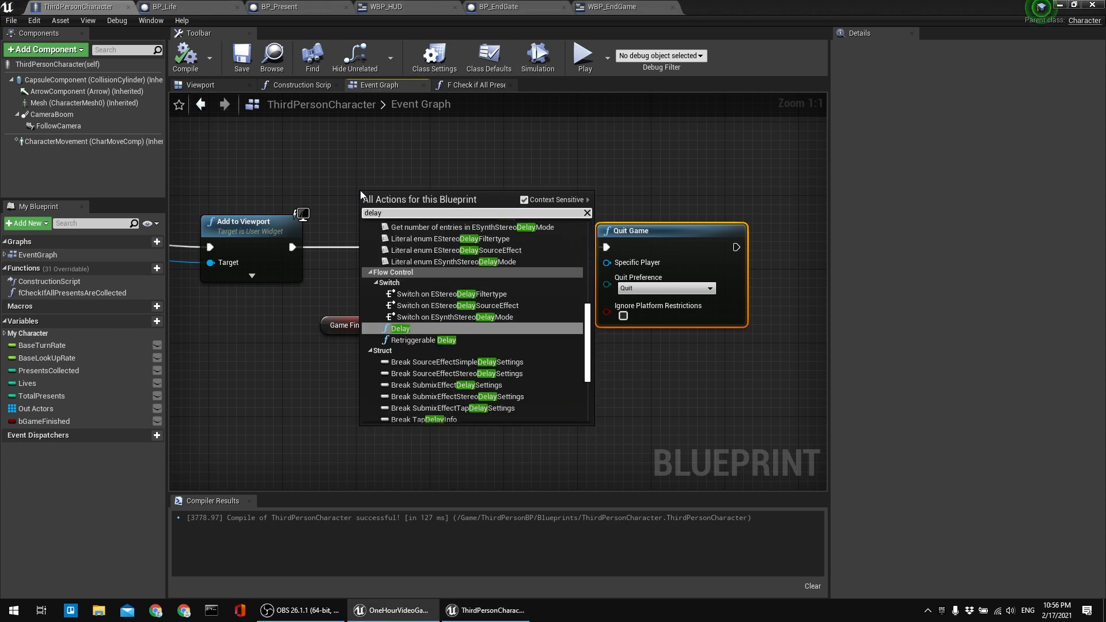
{"action": "key", "text": "Return"}
Move Quit Game farther from the Branch and wire the Delay between the Branch's True output and Quit Game.
{"action": "right_click_drag", "start_coordinate": [632, 190], "coordinate": [572, 195]}
{"action": "left_click_drag", "start_coordinate": [578, 251], "coordinate": [785, 244]}
{"action": "left_click_drag", "start_coordinate": [359, 204], "coordinate": [560, 241]}
{"action": "right_click_drag", "start_coordinate": [561, 241], "coordinate": [387, 245]}
{"action": "left_click_drag", "start_coordinate": [444, 265], "coordinate": [714, 248]}
{"action": "left_click_drag", "start_coordinate": [286, 265], "coordinate": [449, 248]}
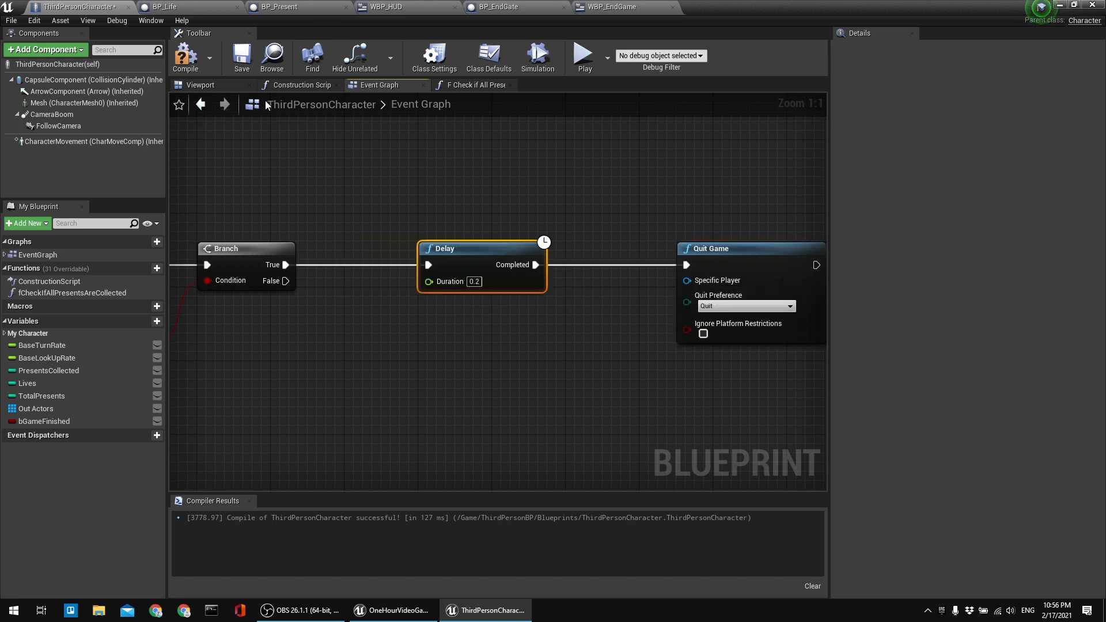
Compile and save ThirdPersonCharacter, and shift the Delay and Quit Game nodes together slightly farther from the Branch.
{"action": "left_click", "coordinate": [183, 56]}
{"action": "left_click", "coordinate": [242, 56]}
{"action": "right_click_drag", "start_coordinate": [437, 186], "coordinate": [362, 180]}
{"action": "left_click_drag", "start_coordinate": [362, 180], "coordinate": [852, 458]}
{"action": "left_click_drag", "start_coordinate": [516, 248], "coordinate": [536, 248]}
{"action": "left_click", "coordinate": [455, 188]}
{"action": "right_click_drag", "start_coordinate": [348, 208], "coordinate": [348, 209]}
Set the Delay node's Duration to 2.0, and compile and save ThirdPersonCharacter.
{"action": "left_click", "coordinate": [271, 278]}
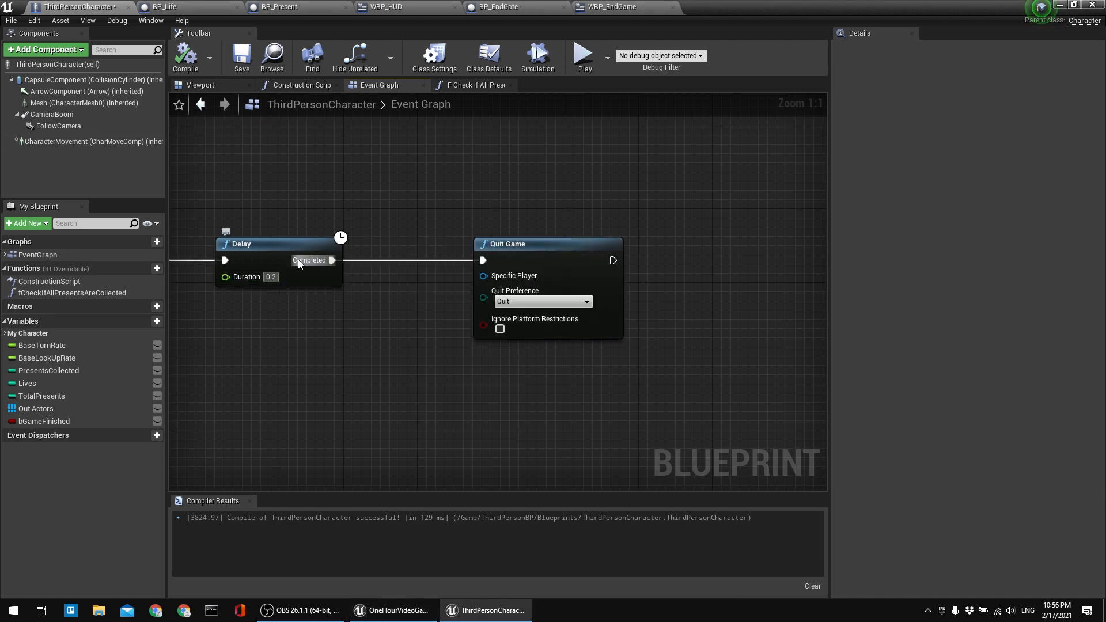
{"action": "key", "text": "ctrl+a"}
{"action": "type", "text": "2"}
{"action": "key", "text": "Return"}
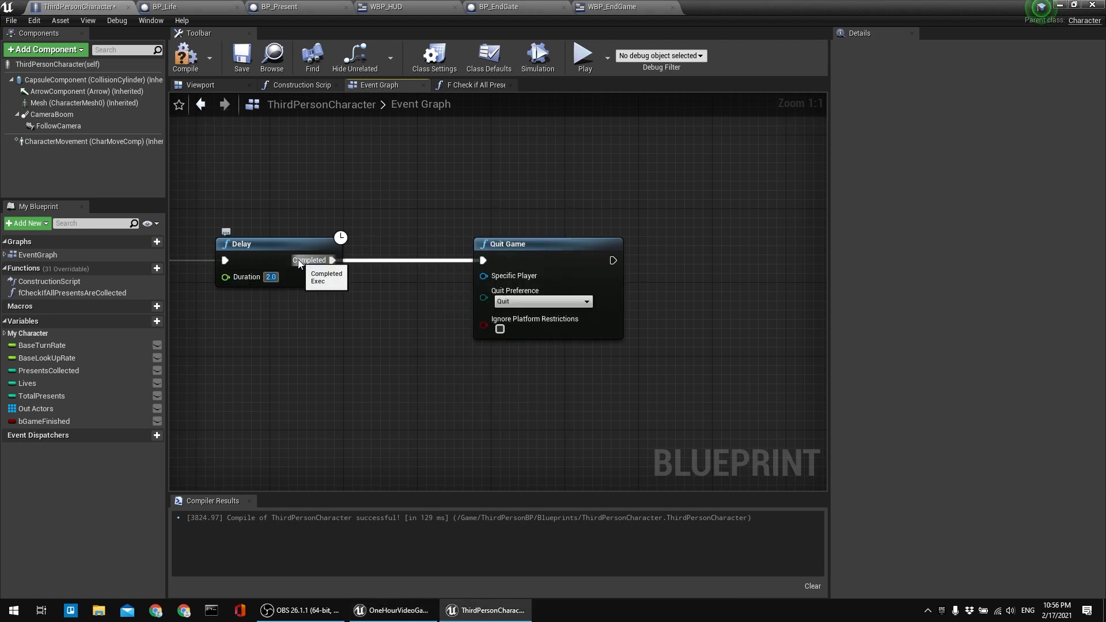
{"action": "left_click", "coordinate": [185, 55]}
{"action": "left_click", "coordinate": [244, 58]}
Add a Disable Input node near the Branch and Delay nodes in ThirdPersonCharacter's Event Graph.
{"action": "right_click_drag", "start_coordinate": [183, 178], "coordinate": [333, 183]}
{"action": "right_click", "coordinate": [332, 186]}
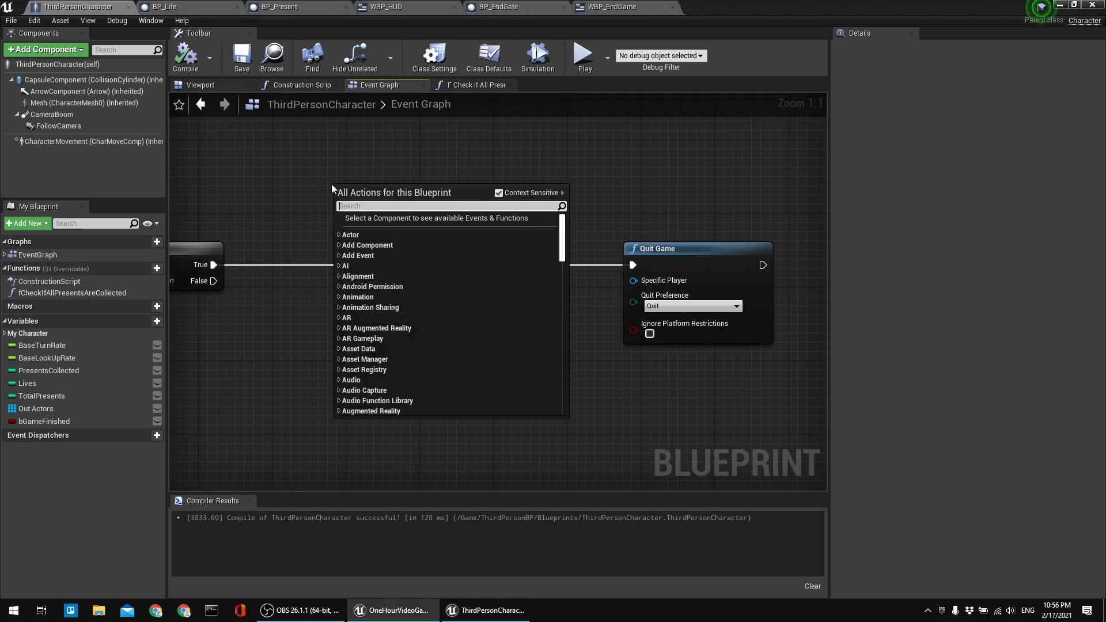
{"action": "type", "text": "disable input"}
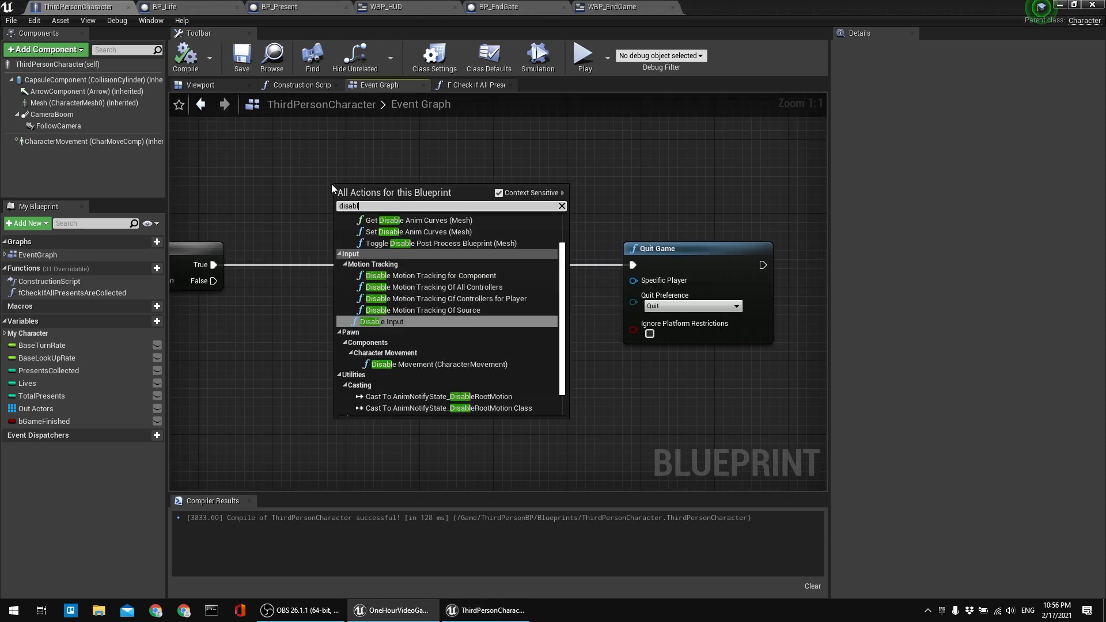
{"action": "key", "text": "Return"}
{"action": "right_click_drag", "start_coordinate": [351, 156], "coordinate": [468, 210]}
{"action": "left_click", "coordinate": [469, 213]}
{"action": "left_click_drag", "start_coordinate": [491, 255], "coordinate": [382, 312]}
Space out the nodes and wire Disable Input between the Branch's True output and the Delay.
{"action": "right_click_drag", "start_coordinate": [519, 253], "coordinate": [366, 239]}
{"action": "left_click_drag", "start_coordinate": [367, 239], "coordinate": [734, 303]}
{"action": "left_click", "coordinate": [536, 264]}
{"action": "left_click_drag", "start_coordinate": [254, 299], "coordinate": [305, 291]}
{"action": "right_click_drag", "start_coordinate": [285, 246], "coordinate": [480, 268]}
{"action": "left_click_drag", "start_coordinate": [360, 331], "coordinate": [625, 333]}
{"action": "right_click_drag", "start_coordinate": [522, 258], "coordinate": [519, 209]}
Feed Disable Input's Player Controller pin from a Get Player Controller node, and compile and save ThirdPersonCharacter.
{"action": "left_click_drag", "start_coordinate": [436, 316], "coordinate": [373, 344]}
{"action": "type", "text": "get pa"}
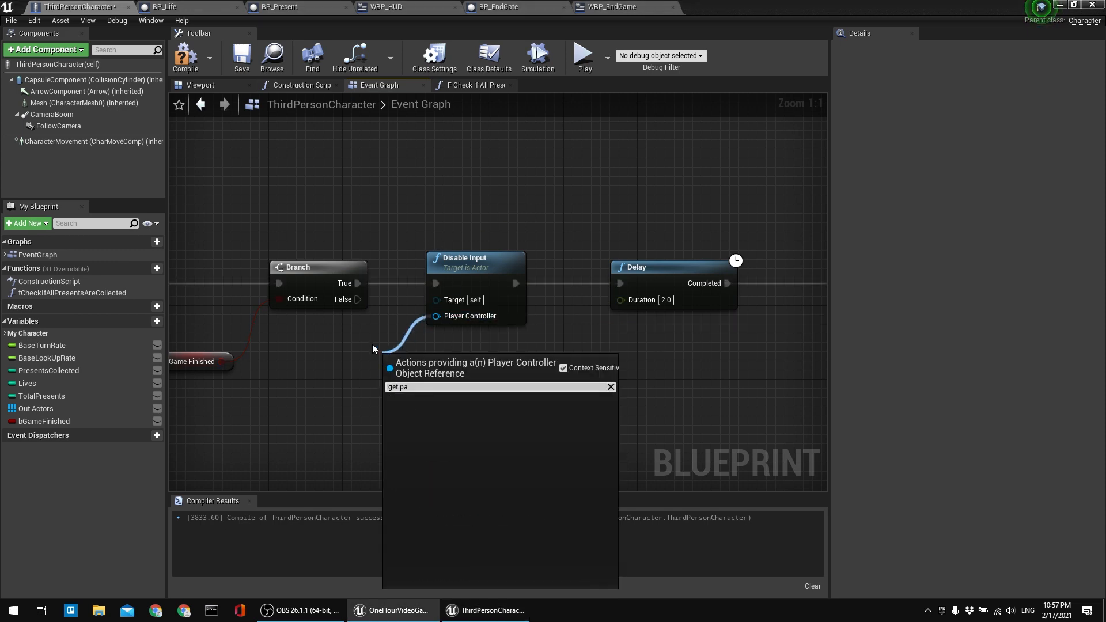
{"action": "key", "text": "BackSpace"}
{"action": "type", "text": "l"}
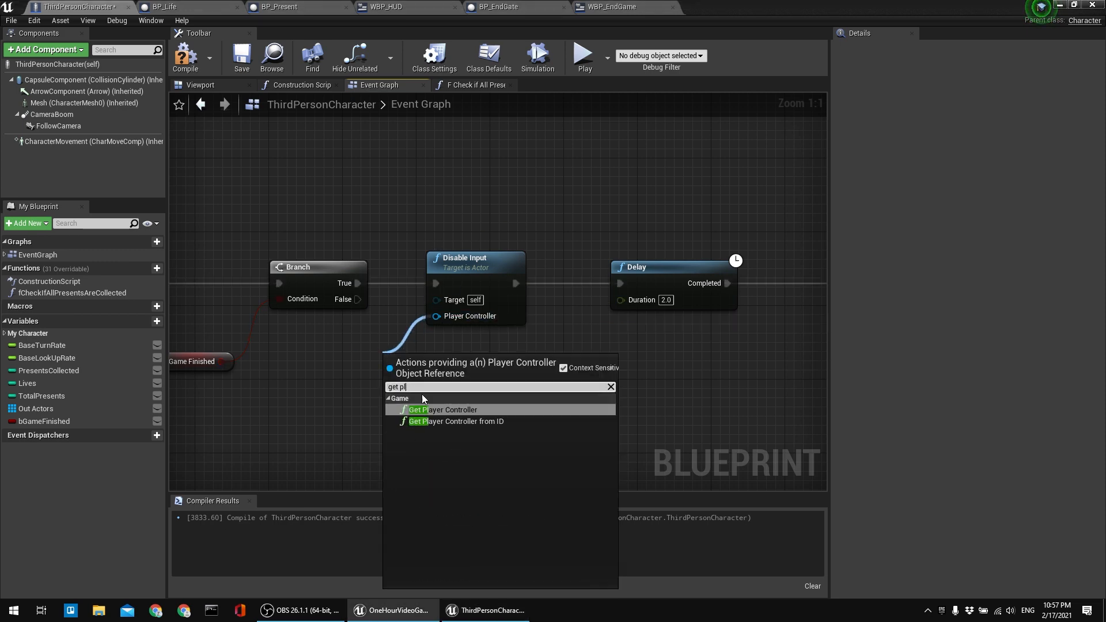
{"action": "left_click", "coordinate": [425, 410]}
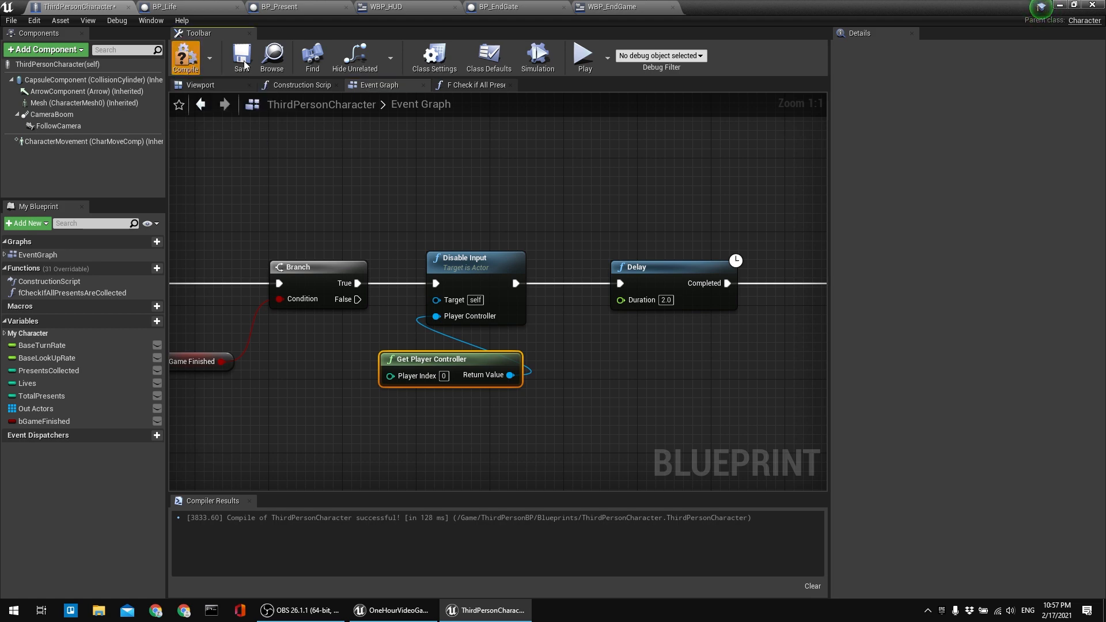
{"action": "left_click", "coordinate": [186, 58]}
Reposition the Get Player Controller node lower beneath the Branch and check the chain from Add to Viewport to Delay.
{"action": "right_click_drag", "start_coordinate": [551, 234], "coordinate": [588, 263]}
{"action": "left_click", "coordinate": [549, 178]}
{"action": "right_click_drag", "start_coordinate": [479, 462], "coordinate": [508, 402]}
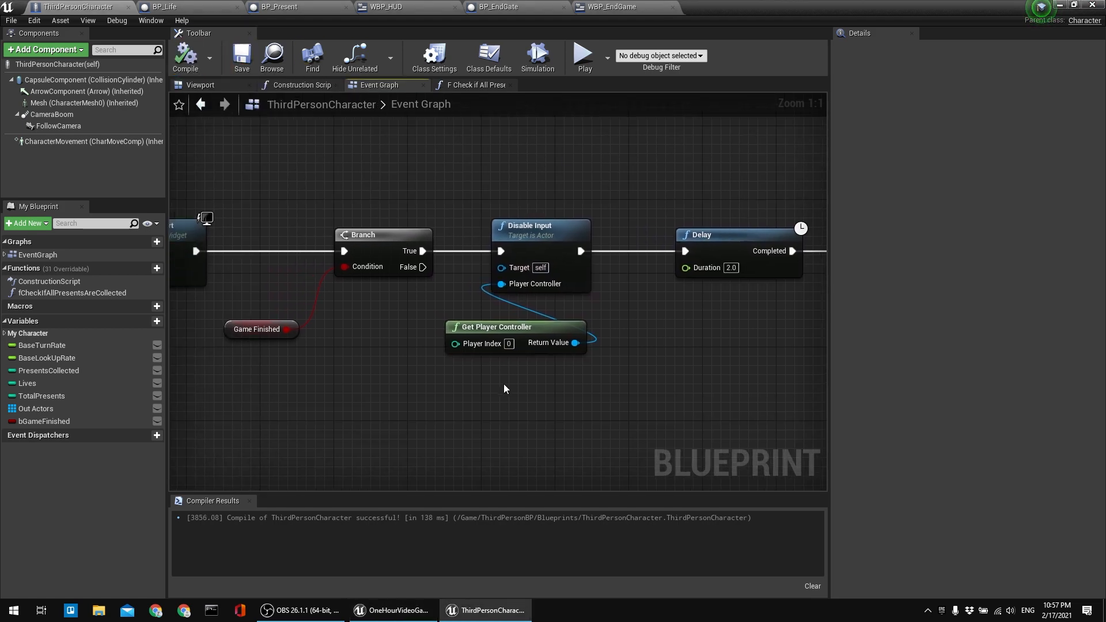
{"action": "left_click_drag", "start_coordinate": [490, 327], "coordinate": [388, 355]}
{"action": "left_click", "coordinate": [310, 137]}
{"action": "right_click_drag", "start_coordinate": [308, 142], "coordinate": [425, 94]}
{"action": "right_click_drag", "start_coordinate": [495, 147], "coordinate": [520, 207]}
{"action": "scroll", "coordinate": [450, 256], "scroll_direction": "down", "scroll_amount": 2}
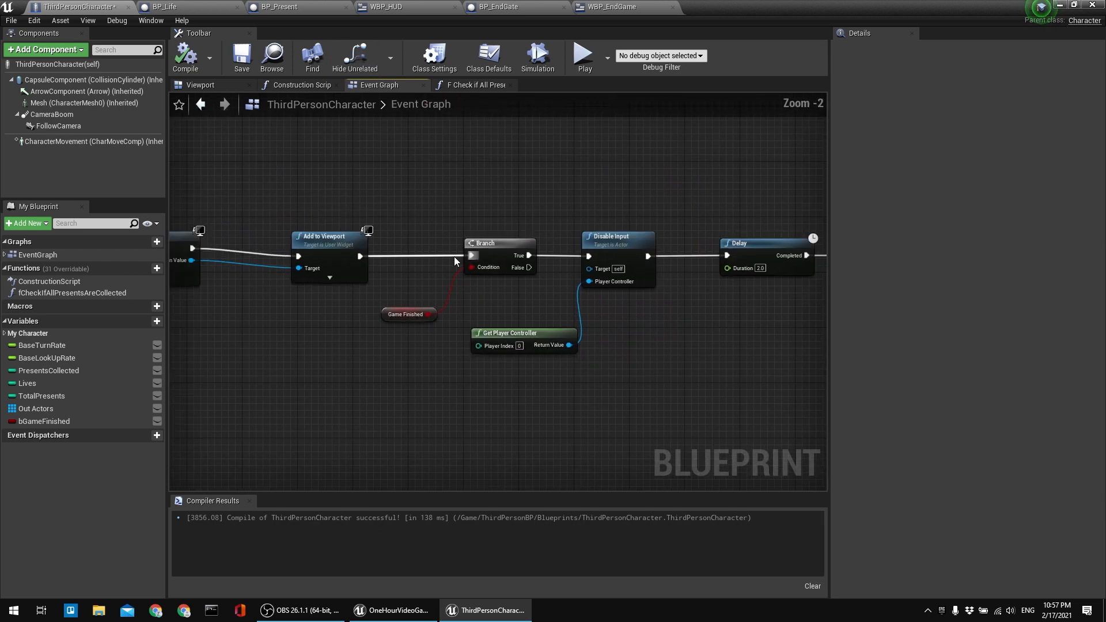
{"action": "right_click_drag", "start_coordinate": [526, 268], "coordinate": [579, 270]}
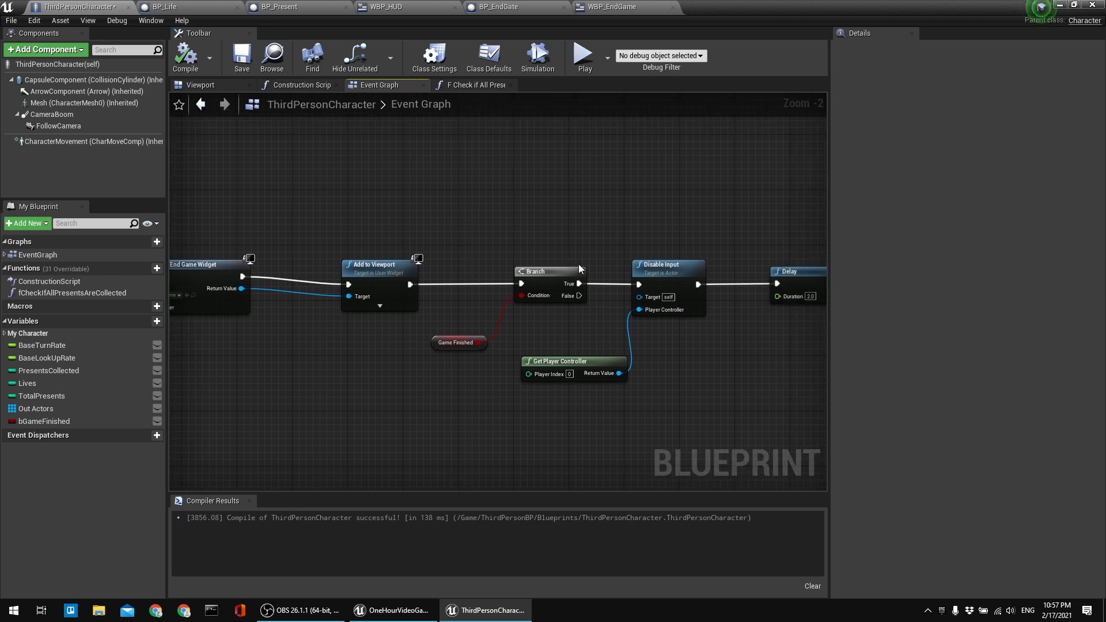
{"action": "scroll", "coordinate": [573, 296], "scroll_direction": "up", "scroll_amount": 2}
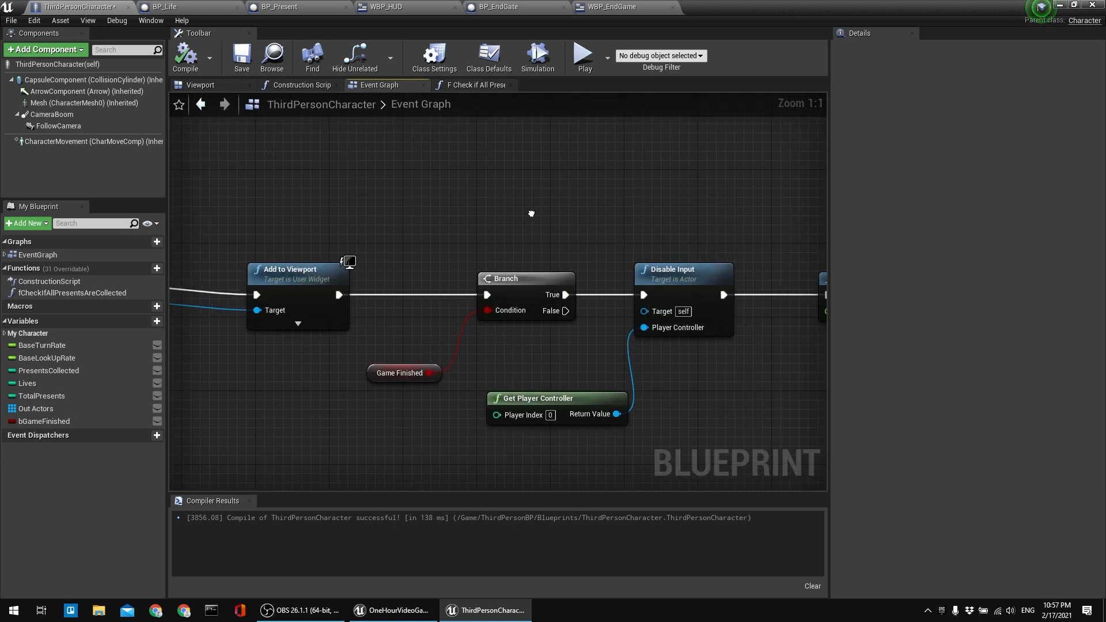
{"action": "right_click_drag", "start_coordinate": [326, 274], "coordinate": [167, 265]}
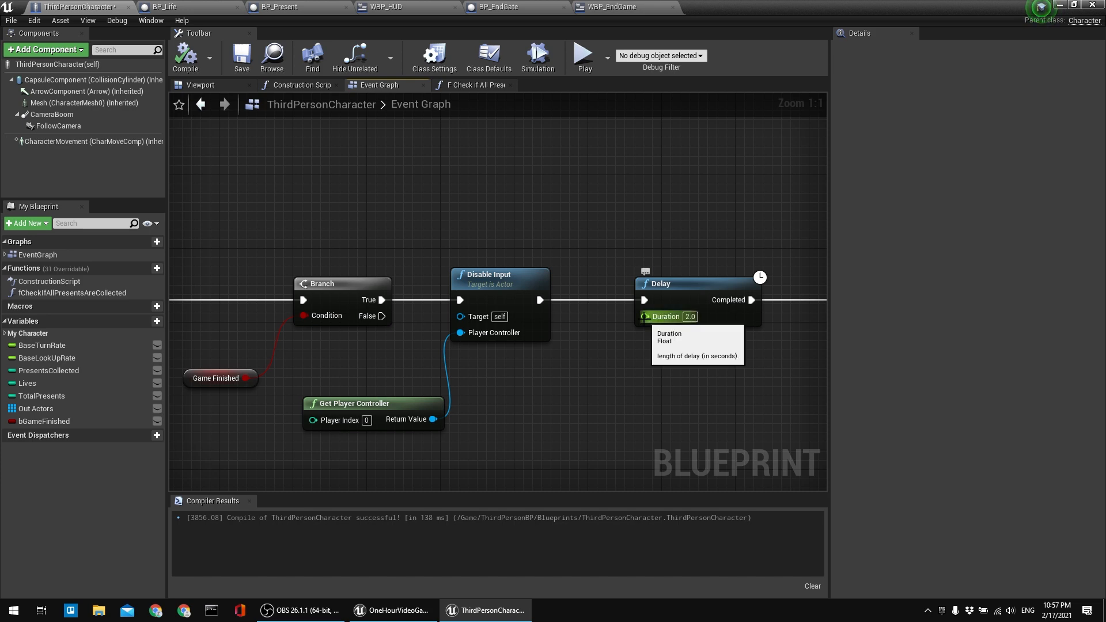
Add a Delay node with a Duration of 2.0 to WBP_EndGame's Event Graph.
{"action": "left_click", "coordinate": [612, 7]}
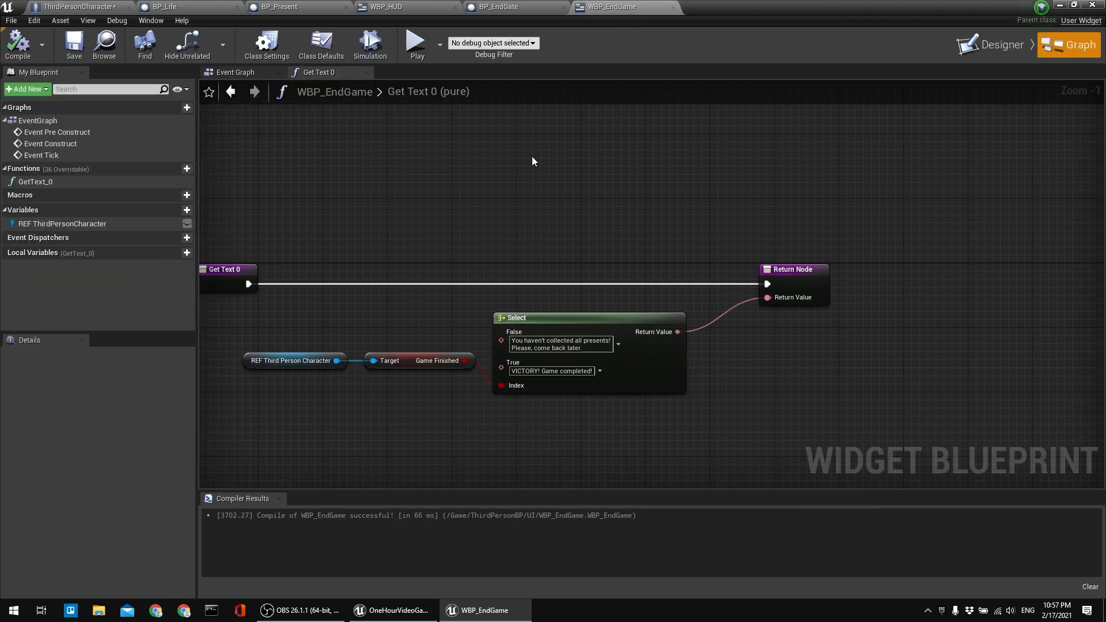
{"action": "left_click", "coordinate": [234, 73]}
{"action": "right_click_drag", "start_coordinate": [484, 245], "coordinate": [689, 230]}
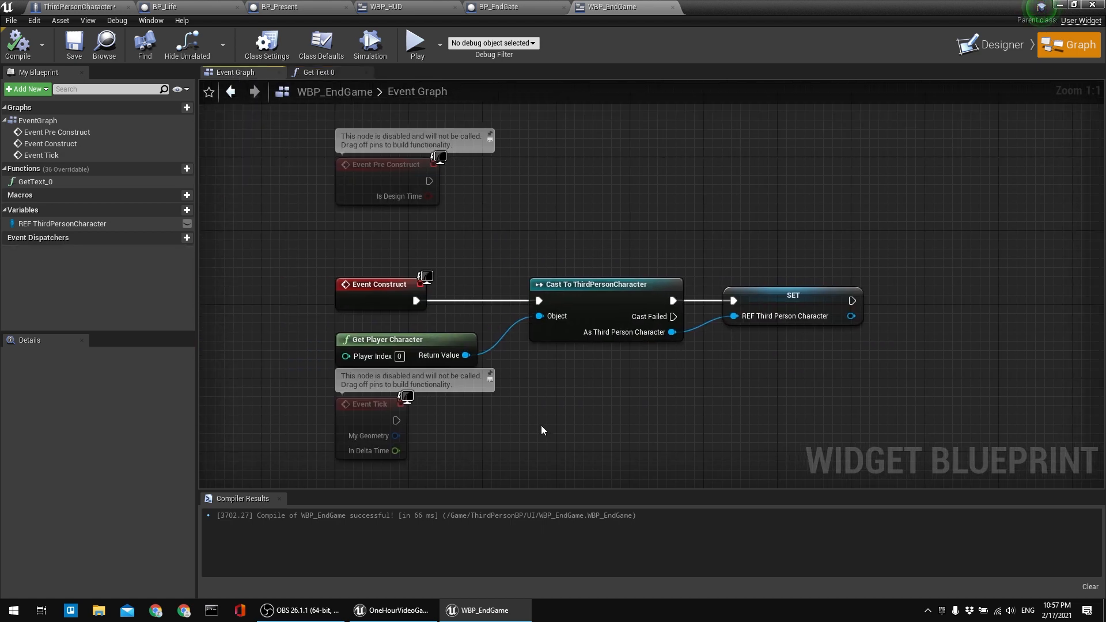
{"action": "right_click_drag", "start_coordinate": [507, 328], "coordinate": [494, 248]}
{"action": "right_click_drag", "start_coordinate": [576, 196], "coordinate": [481, 218]}
{"action": "right_click_drag", "start_coordinate": [575, 155], "coordinate": [524, 171]}
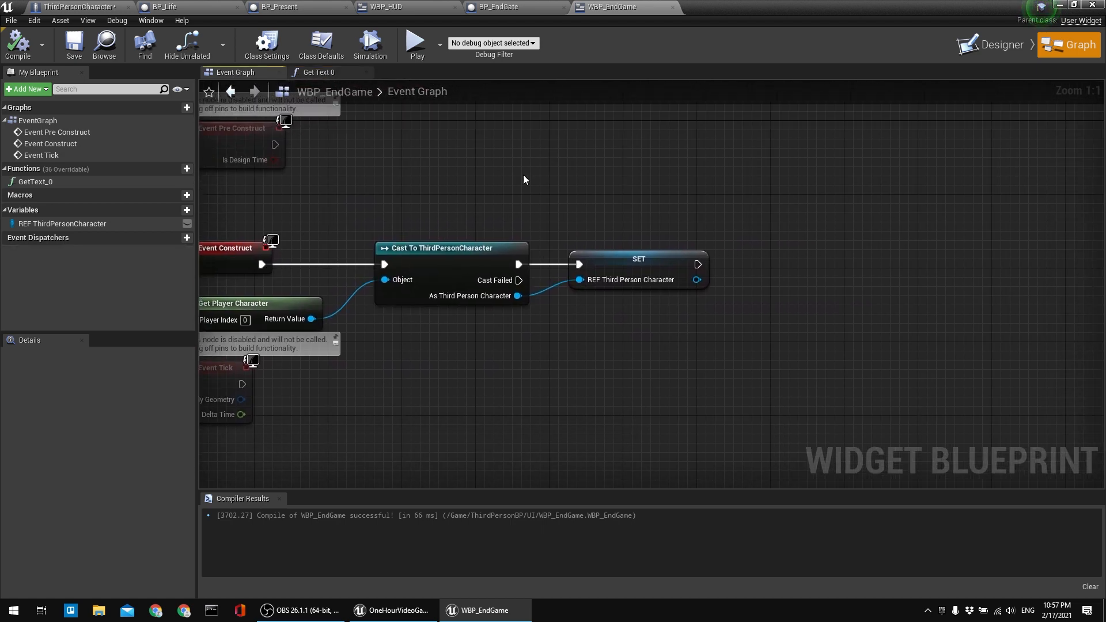
{"action": "right_click", "coordinate": [506, 409]}
{"action": "type", "text": "delay"}
{"action": "key", "text": "Return"}
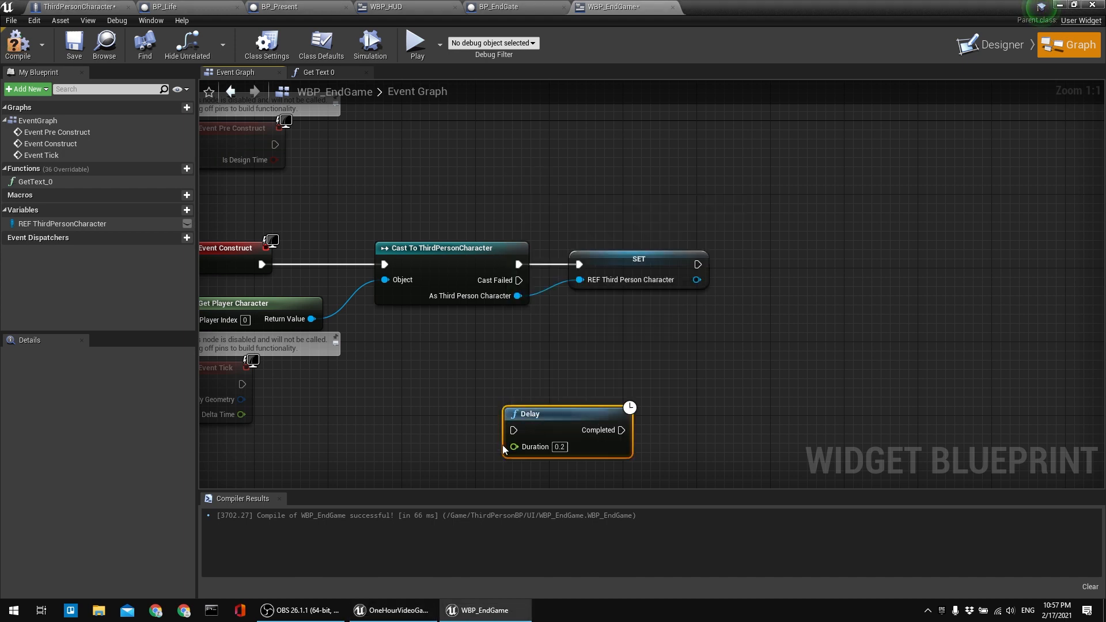
{"action": "left_click", "coordinate": [560, 447]}
{"action": "type", "text": "2"}
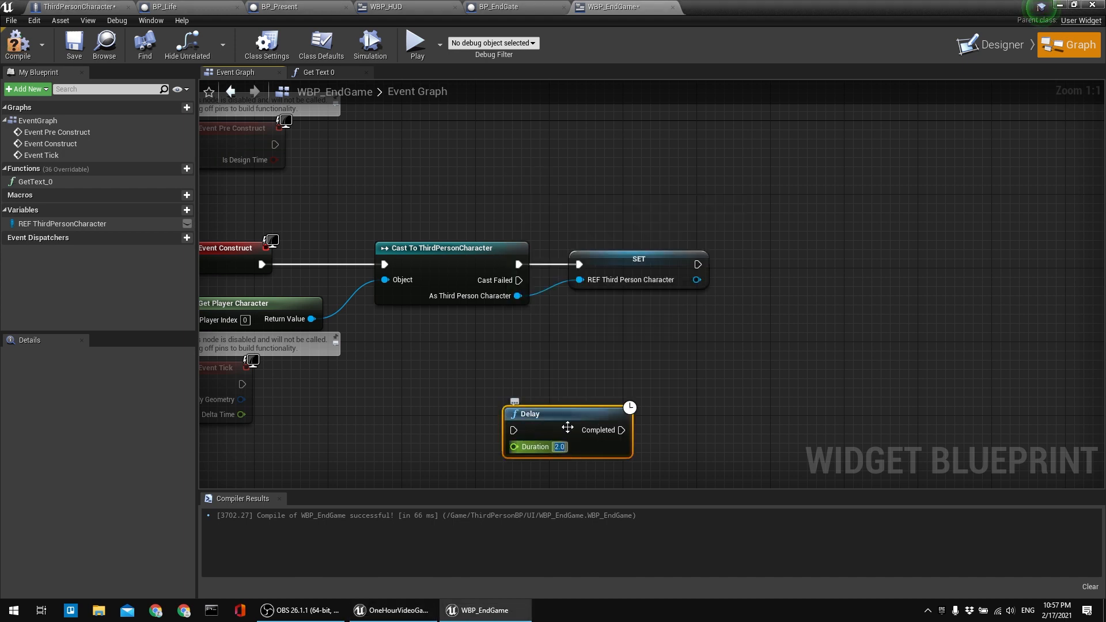
{"action": "key", "text": "Return"}
Place the Delay after the SET REF Third Person Character node and connect their execution pins.
{"action": "left_click", "coordinate": [595, 370]}
{"action": "left_click_drag", "start_coordinate": [573, 413], "coordinate": [831, 248]}
{"action": "left_click_drag", "start_coordinate": [698, 264], "coordinate": [772, 264]}
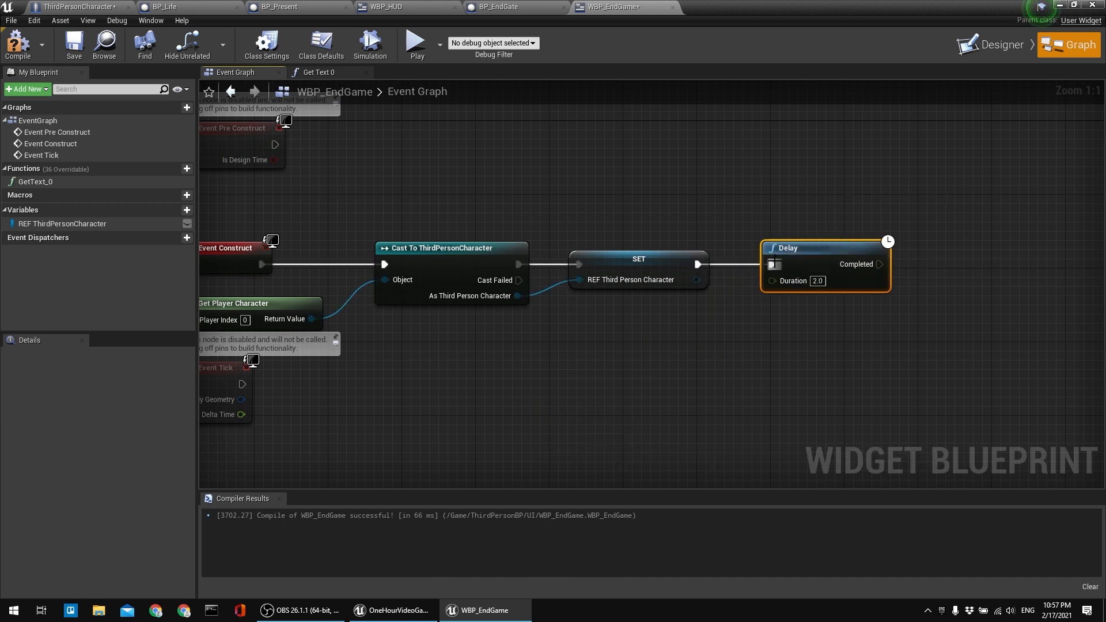
Add a Remove from Parent node driven by the Delay's Completed output.
{"action": "right_click_drag", "start_coordinate": [868, 223], "coordinate": [716, 247]}
{"action": "left_click_drag", "start_coordinate": [729, 287], "coordinate": [777, 268]}
{"action": "type", "text": "remove from"}
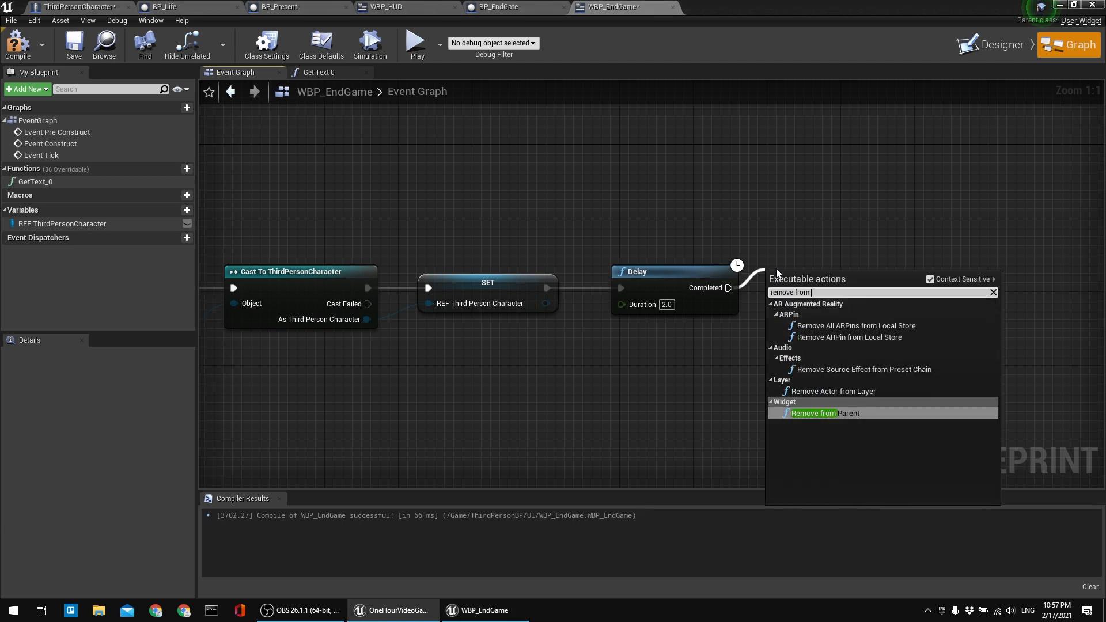
{"action": "key", "text": "Return"}
Compile and save WBP_EndGame, and return to the ThirdPersonCharacter blueprint.
{"action": "left_click", "coordinate": [461, 149]}
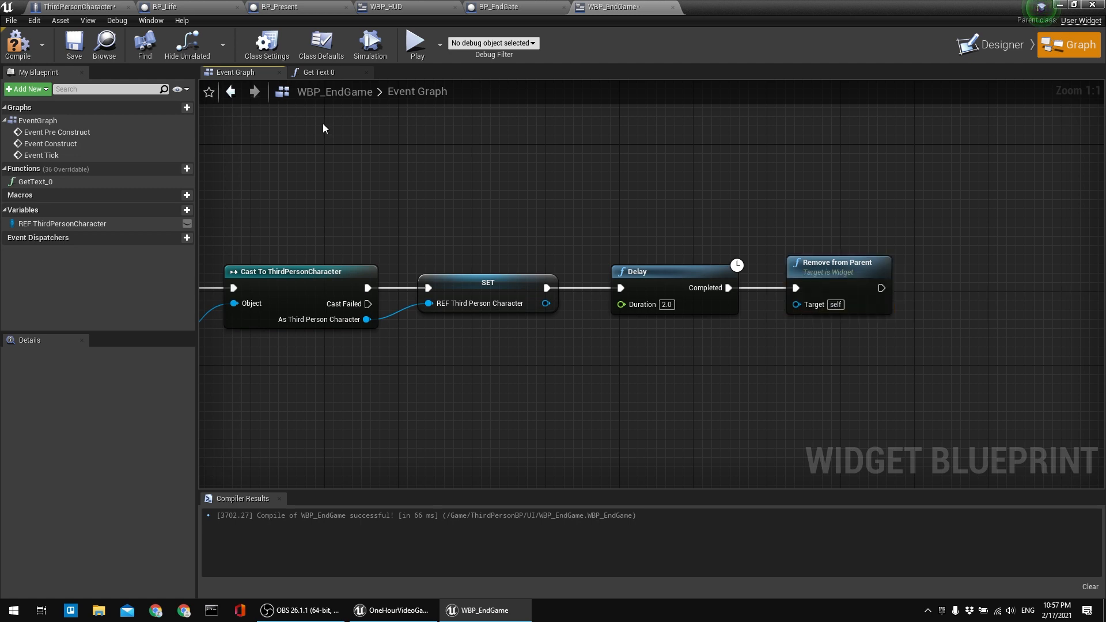
{"action": "left_click", "coordinate": [18, 46]}
{"action": "left_click", "coordinate": [75, 46]}
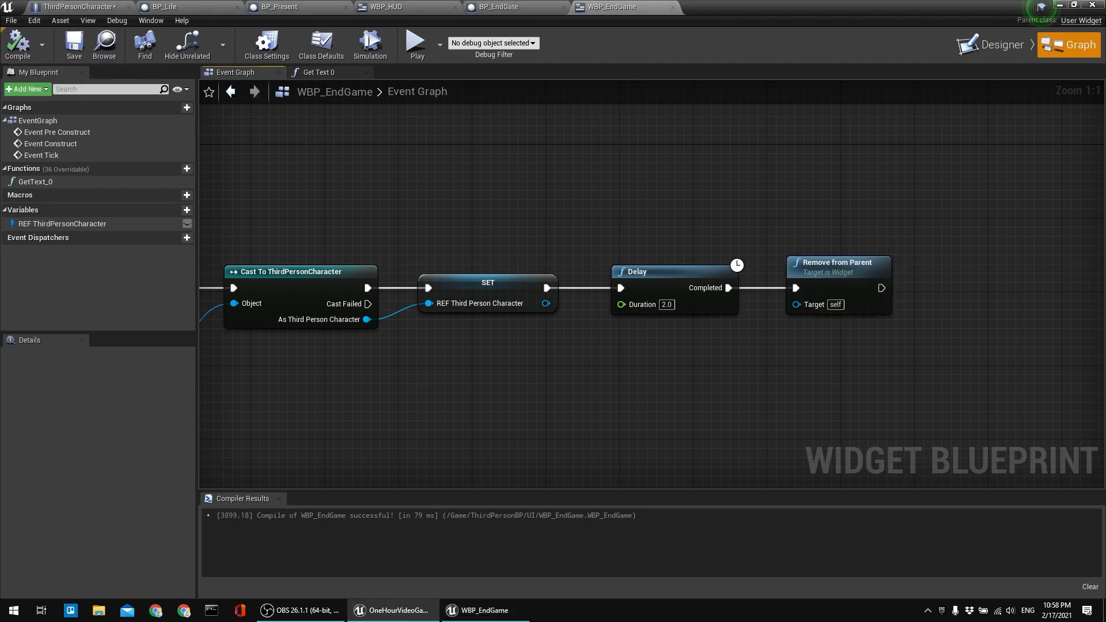
{"action": "right_click_drag", "start_coordinate": [382, 143], "coordinate": [389, 189]}
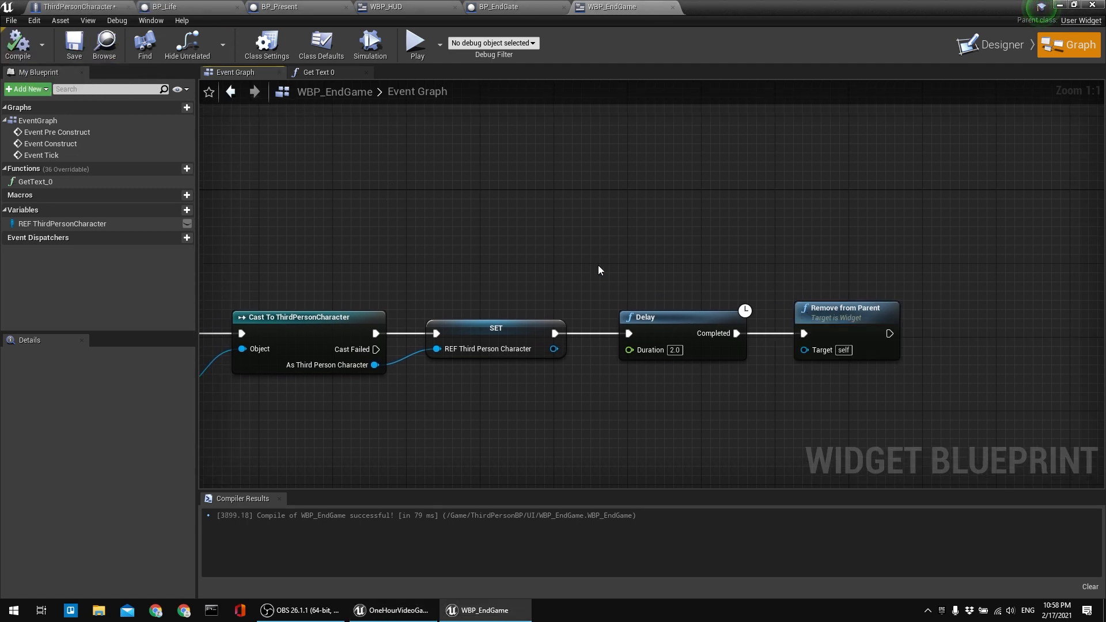
{"action": "left_click", "coordinate": [101, 6]}
{"action": "left_click", "coordinate": [11, 20]}
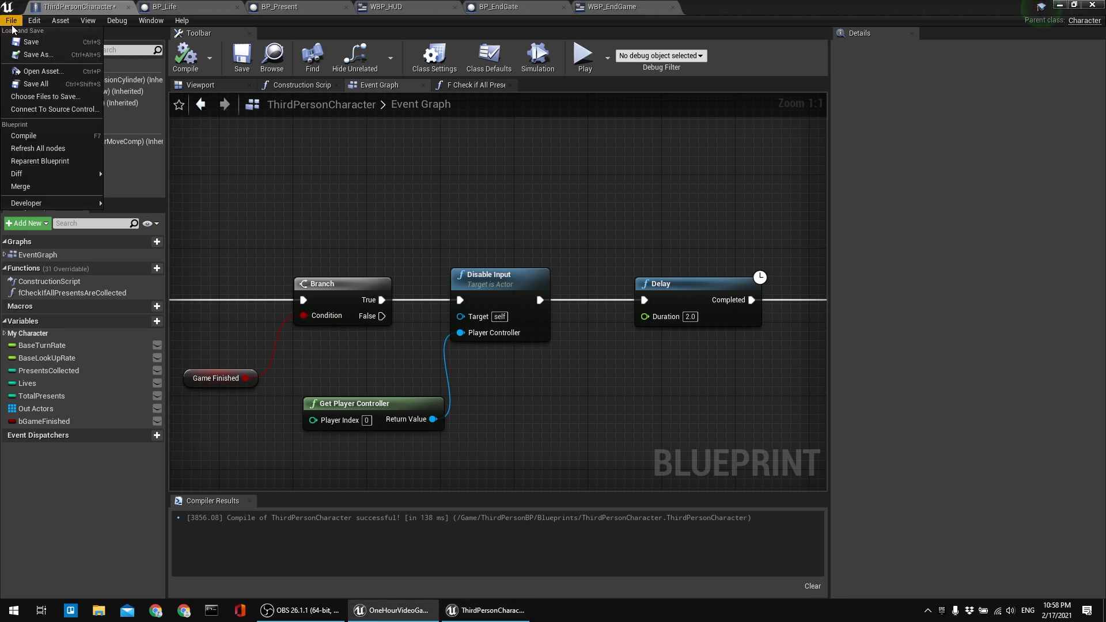
{"action": "left_click", "coordinate": [34, 95]}
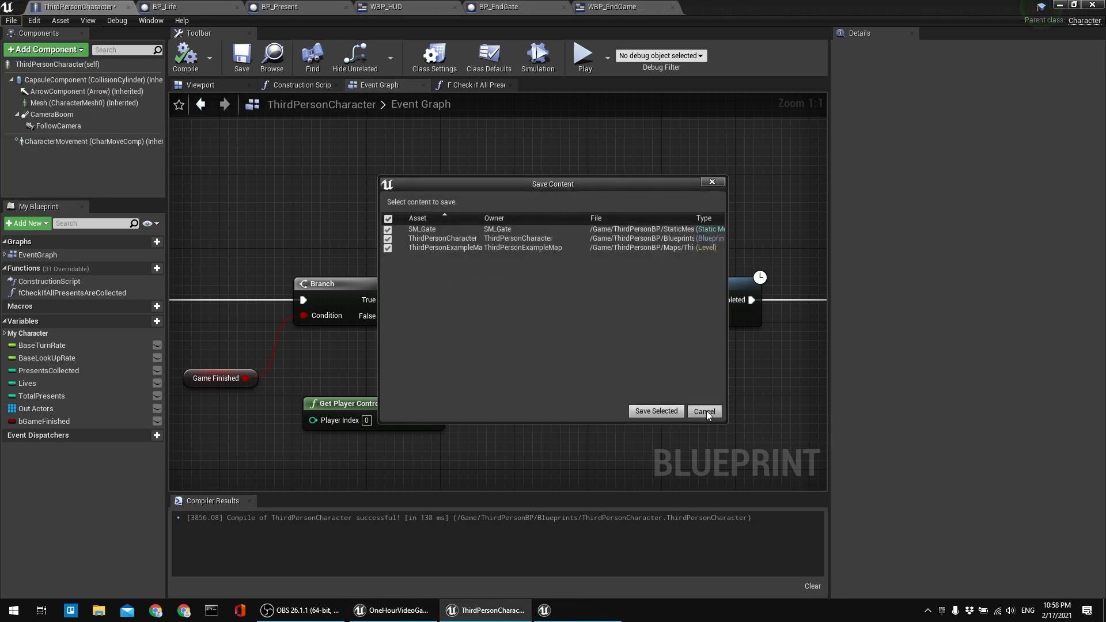
{"action": "left_click", "coordinate": [704, 412]}
Save all unsaved levels and assets, and go back to the level editor.
{"action": "left_click", "coordinate": [11, 20]}
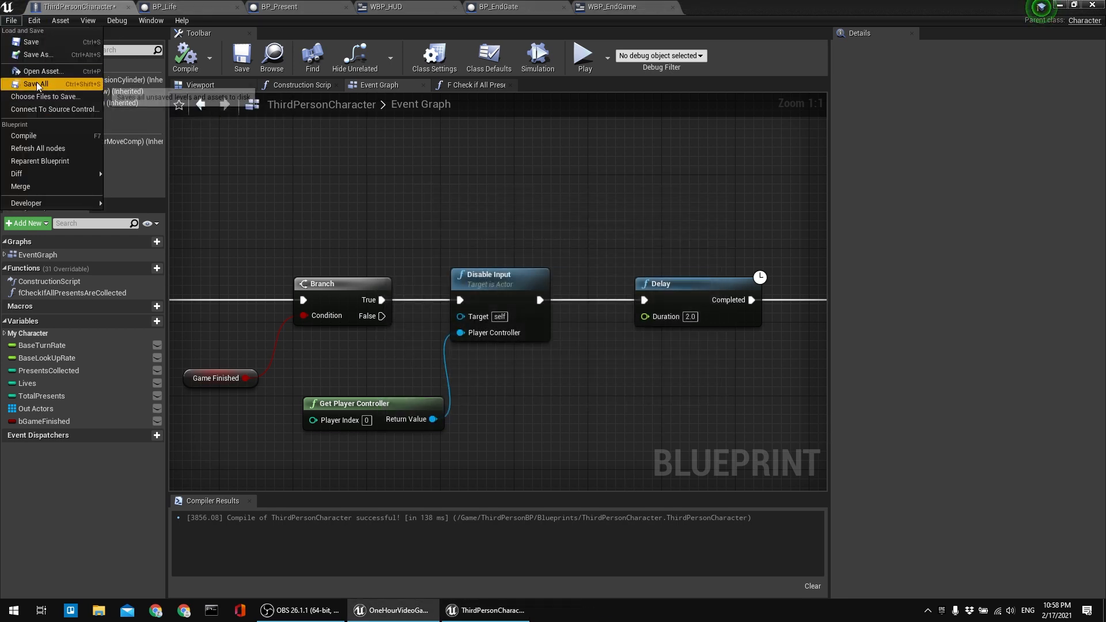
{"action": "left_click", "coordinate": [31, 83]}
{"action": "left_click", "coordinate": [1042, 7]}
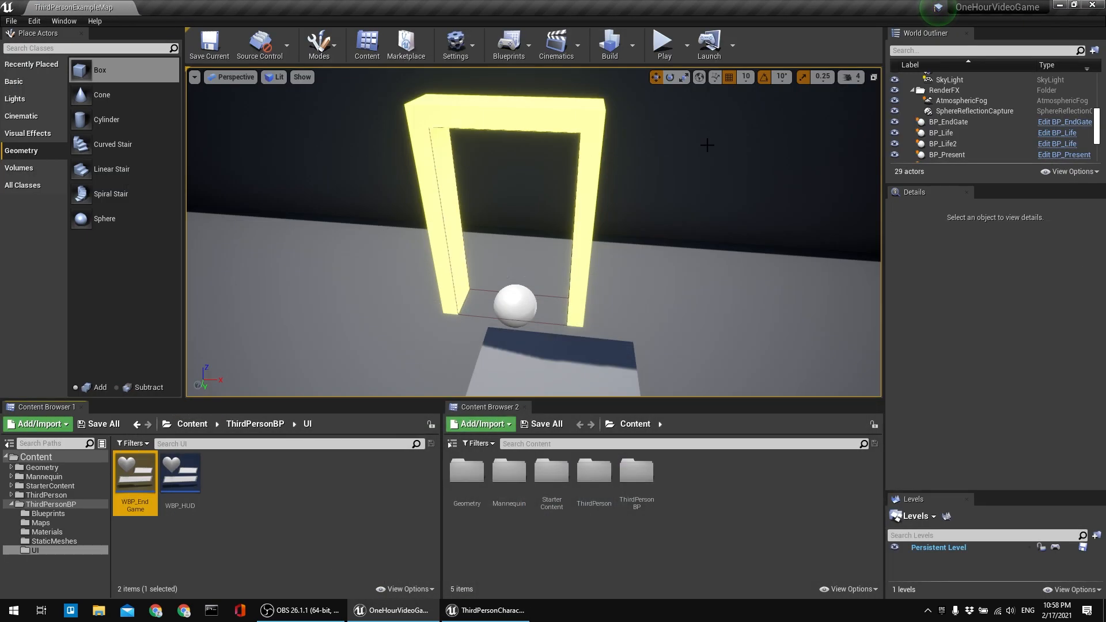
Play the level, collect three presents and run the character into the end gate with one present still missing.
{"action": "left_click", "coordinate": [662, 42]}
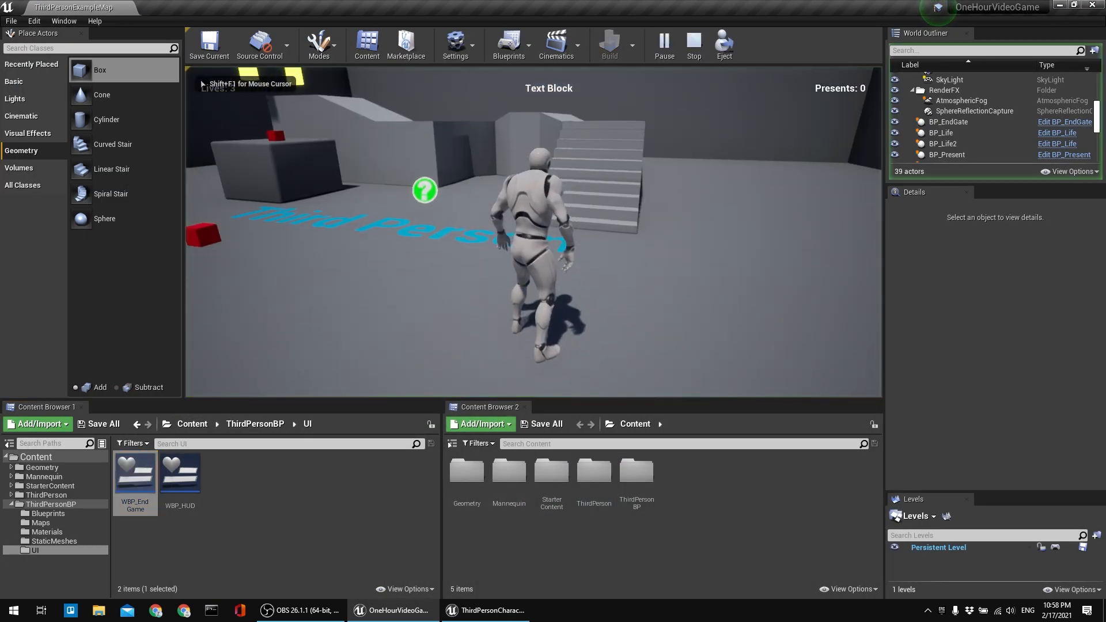
{"action": "key", "text": "w"}
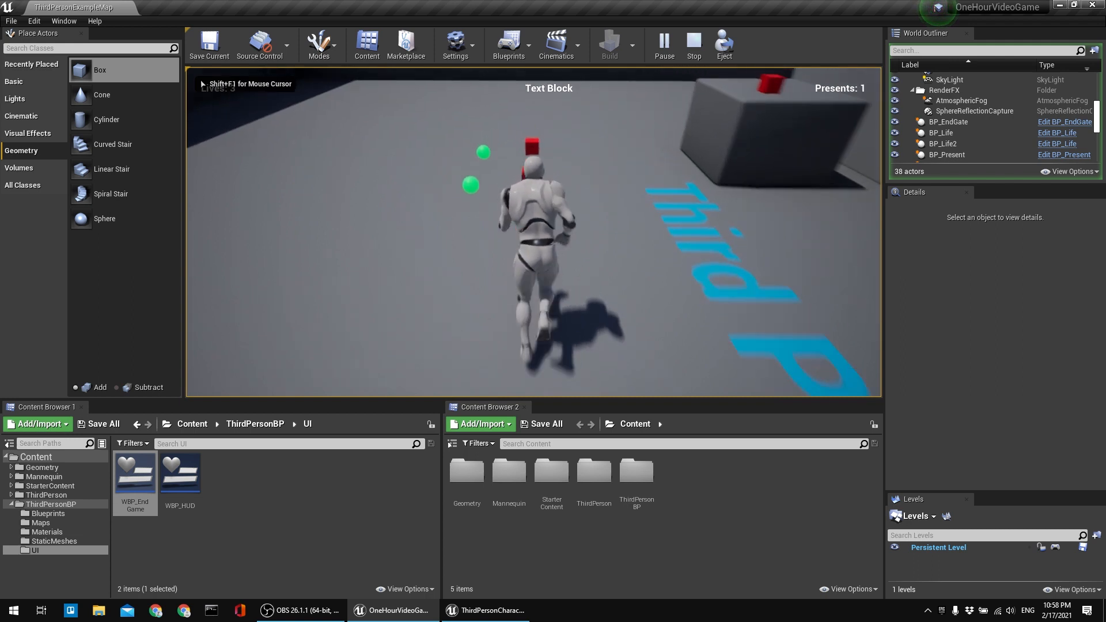
{"action": "key", "text": "space"}
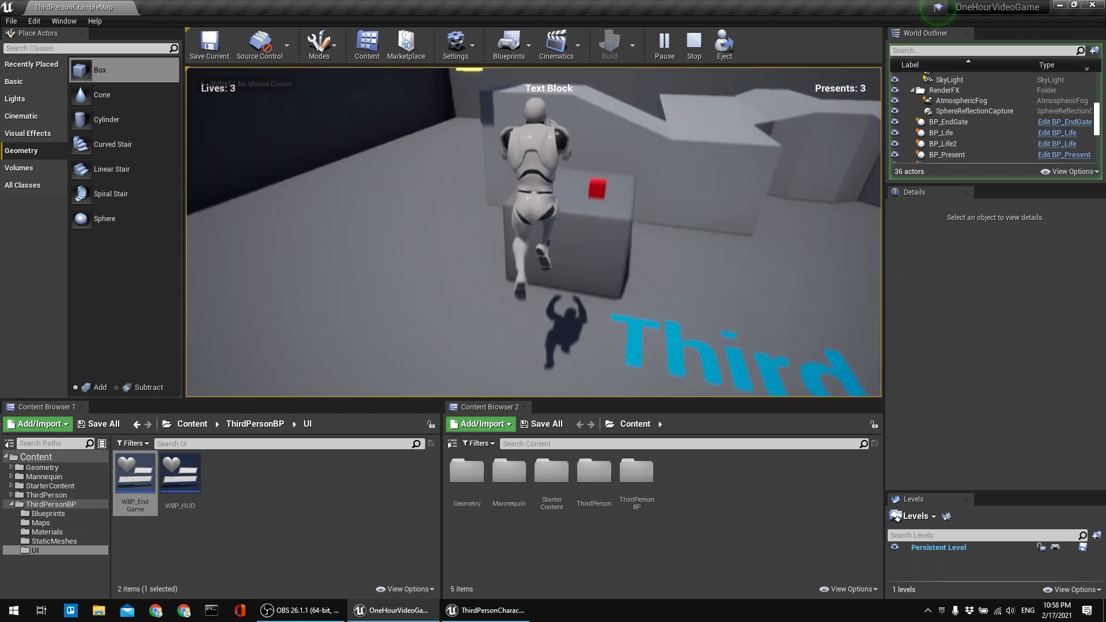
{"action": "key", "text": "w"}
{"action": "key", "text": "space"}
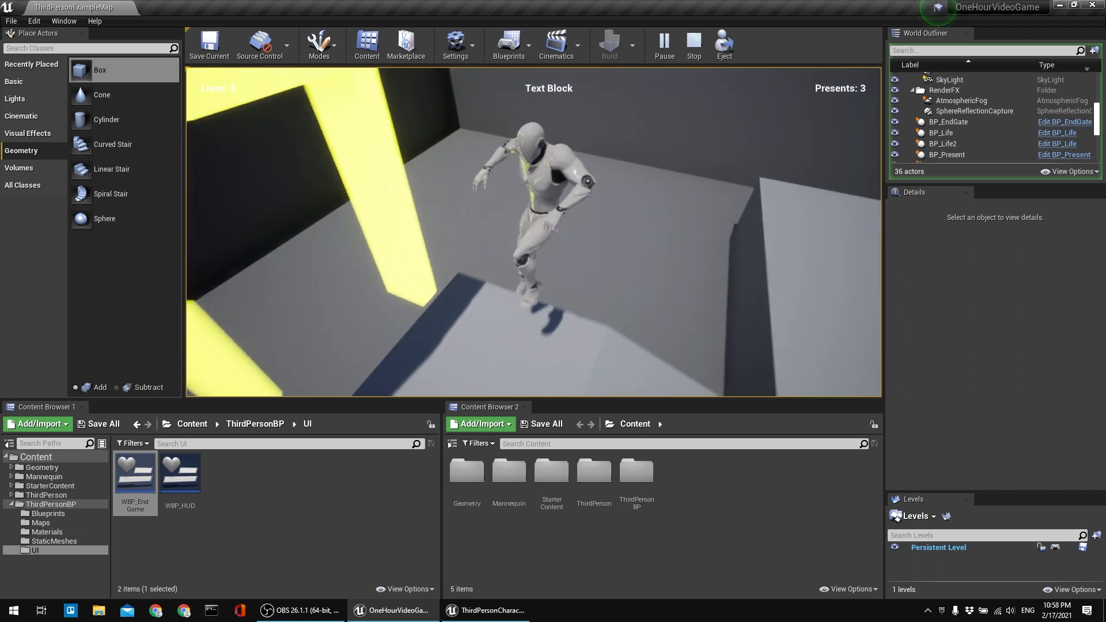
{"action": "key", "text": "w"}
{"action": "key", "text": "space"}
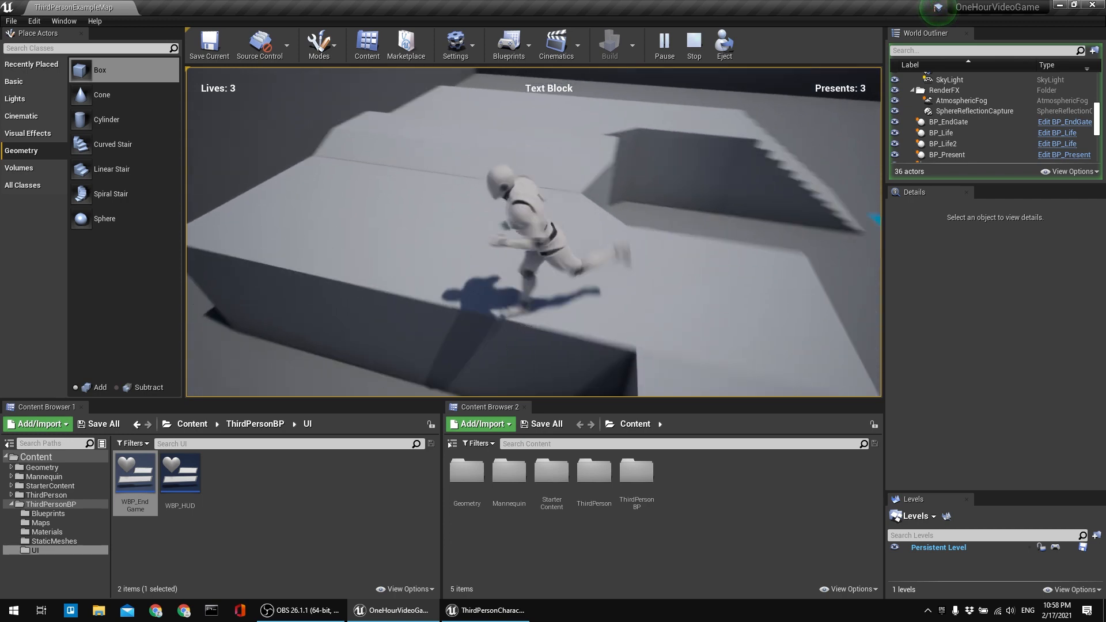
{"action": "key", "text": "w"}
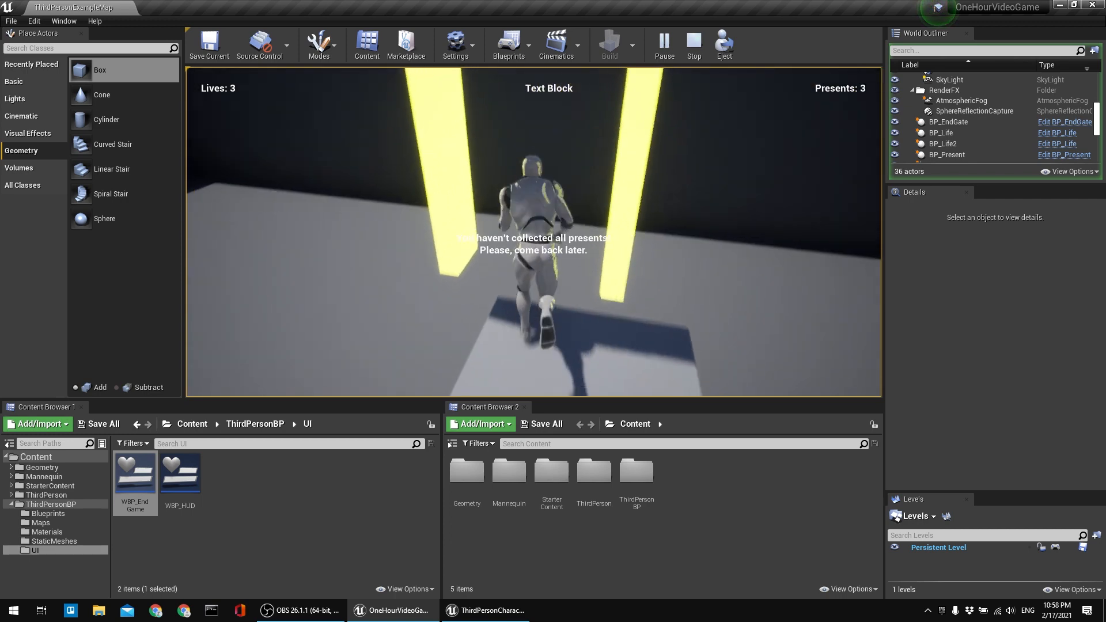
Run the character back from the gate to collect both green lives and the last present on the block.
{"action": "key", "text": "s"}
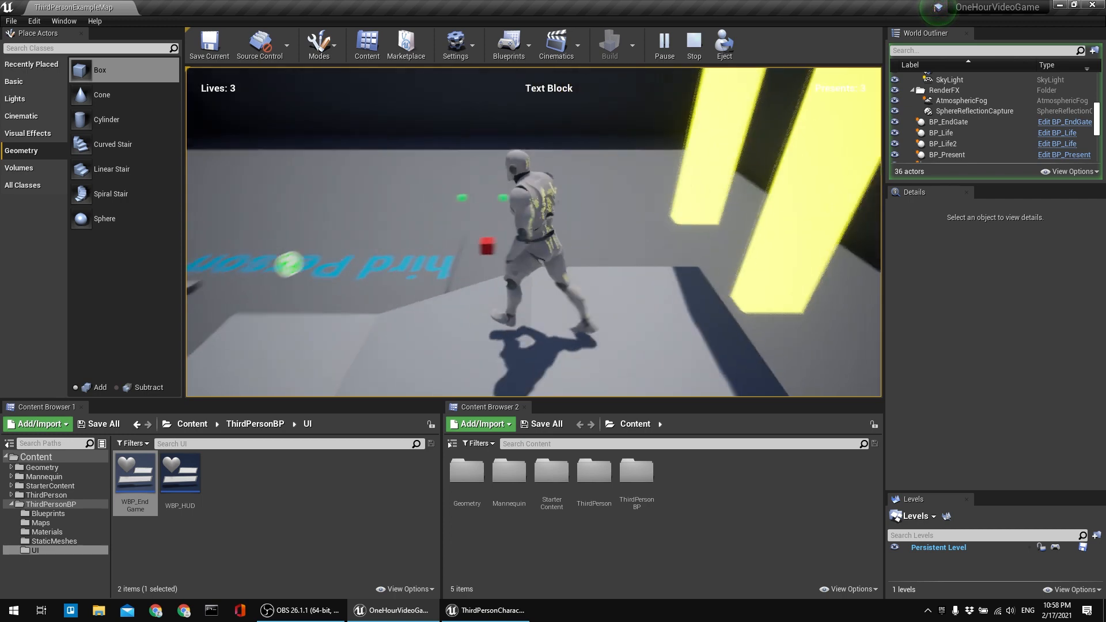
{"action": "key", "text": "w"}
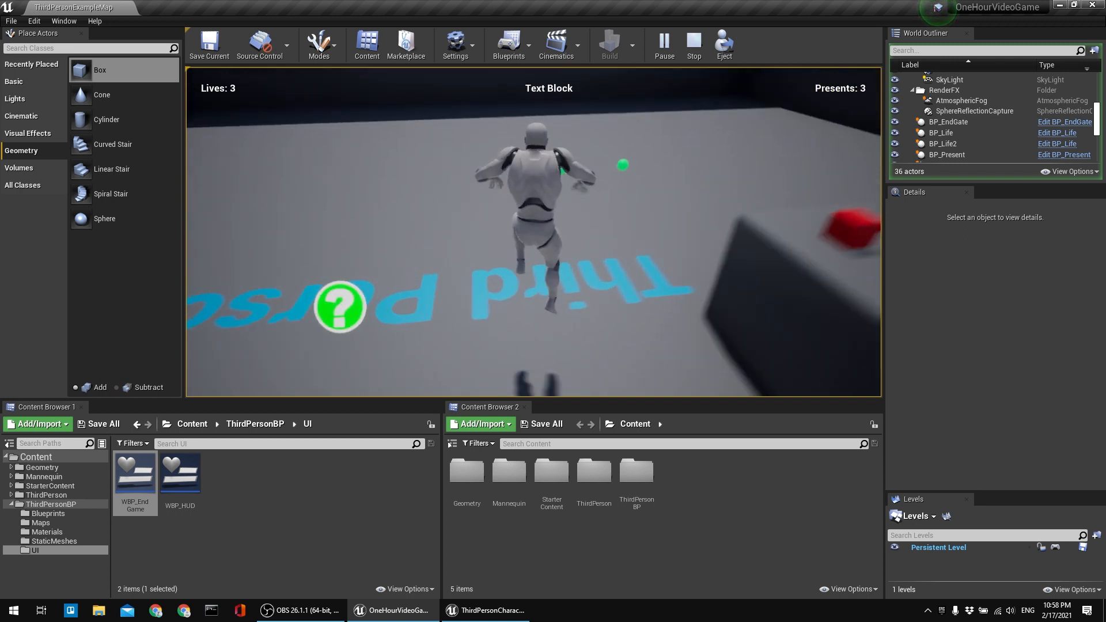
{"action": "key", "text": "w"}
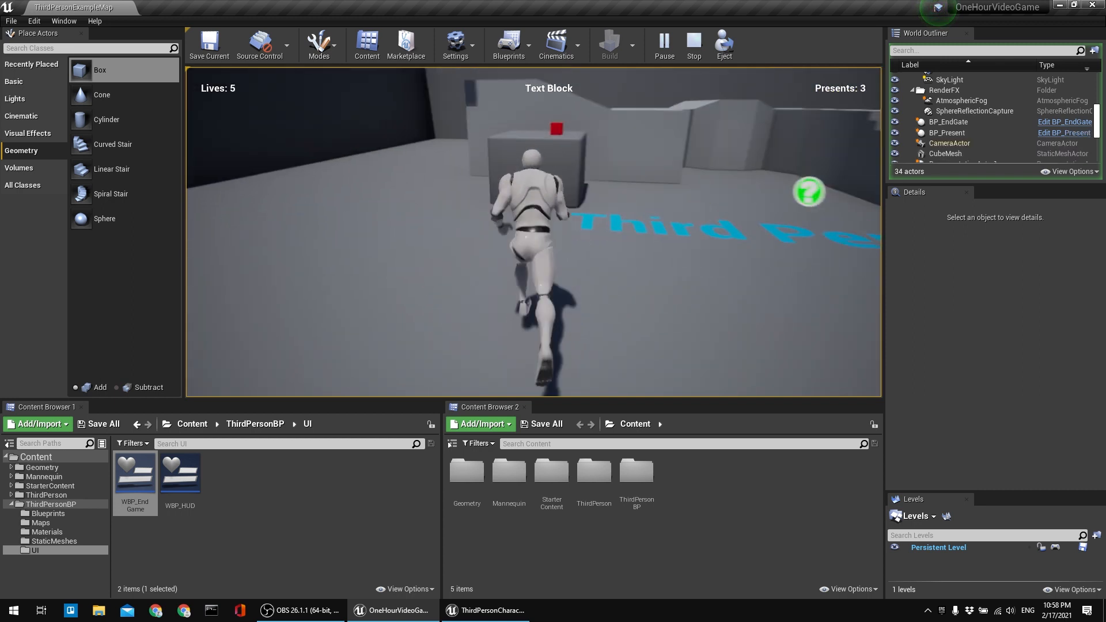
{"action": "key", "text": "w"}
{"action": "key", "text": "space"}
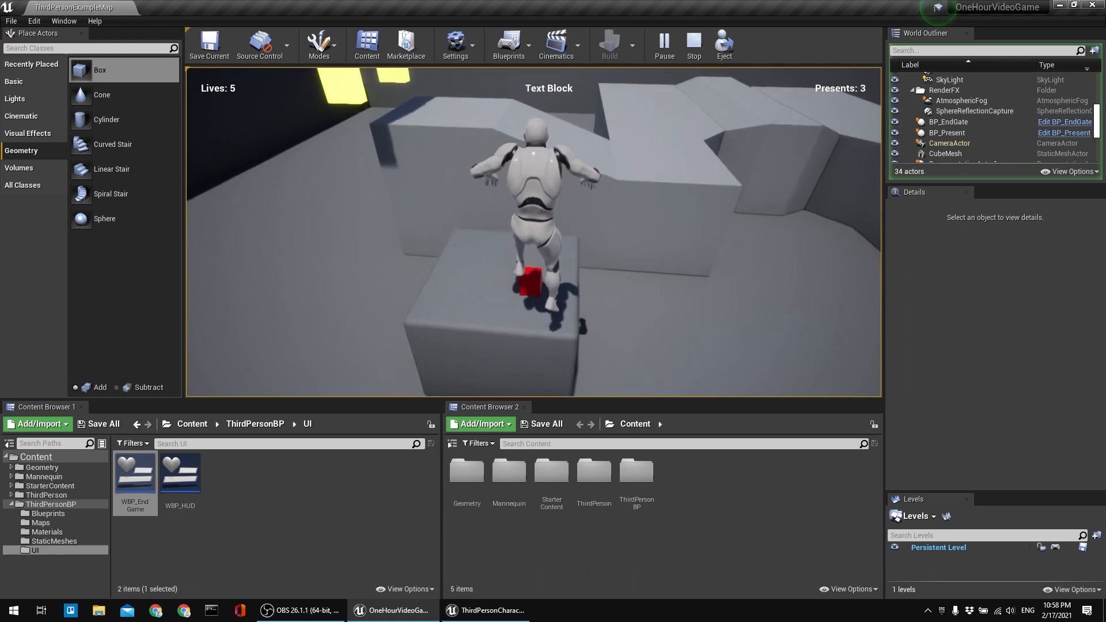
{"action": "key", "text": "space"}
{"action": "key", "text": "s"}
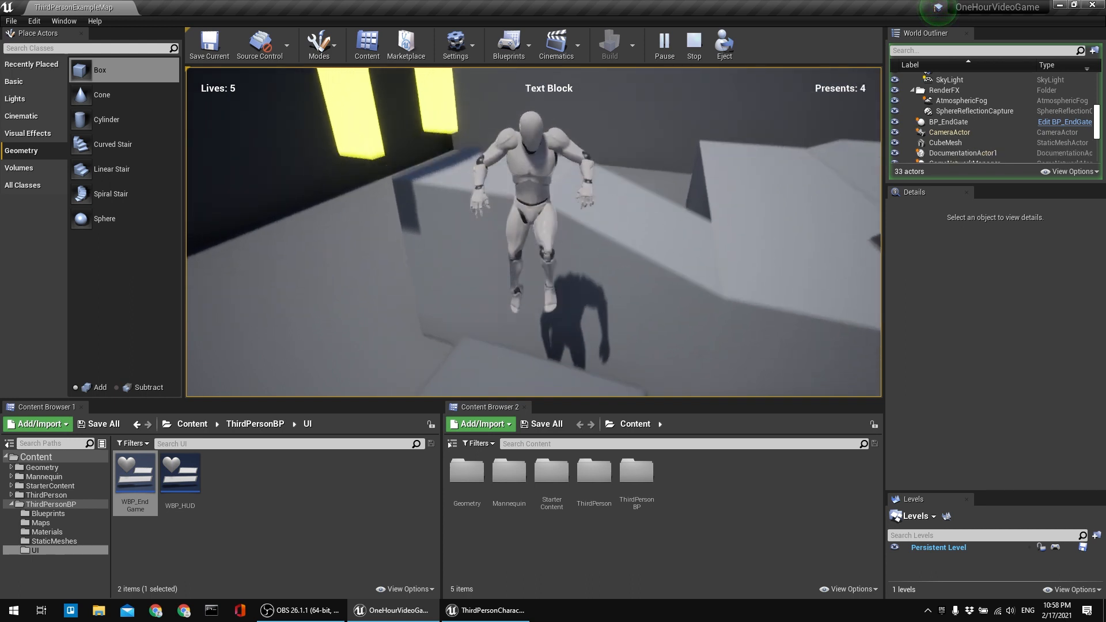
Run the character into the end gate with all four presents, and end the play session.
{"action": "key", "text": "d"}
{"action": "key", "text": "space"}
{"action": "key", "text": "w"}
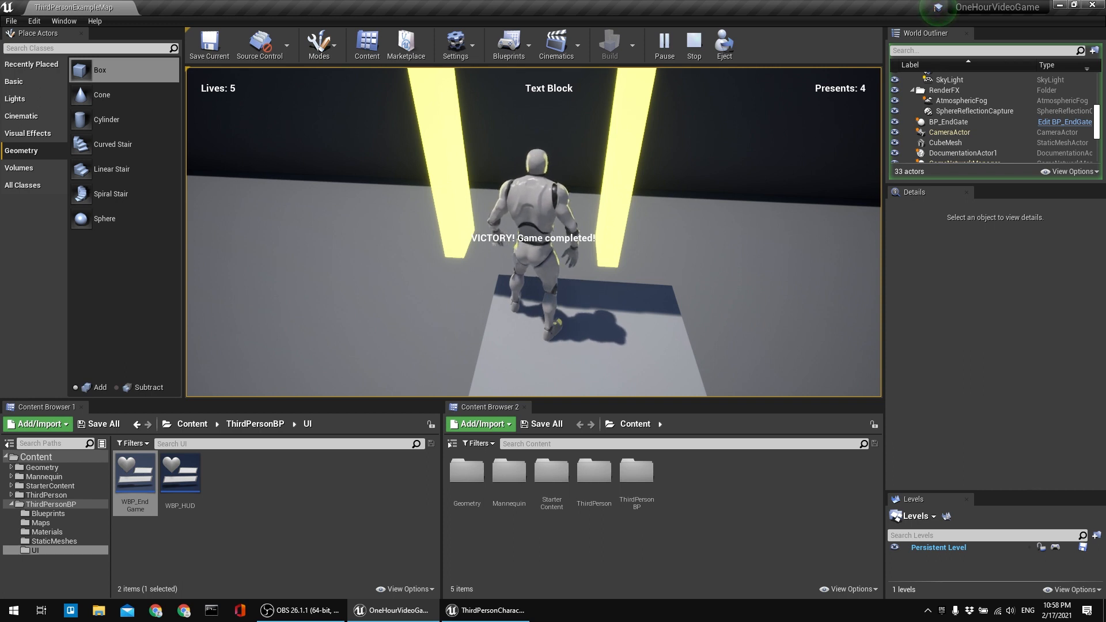
{"action": "key", "text": "Escape"}
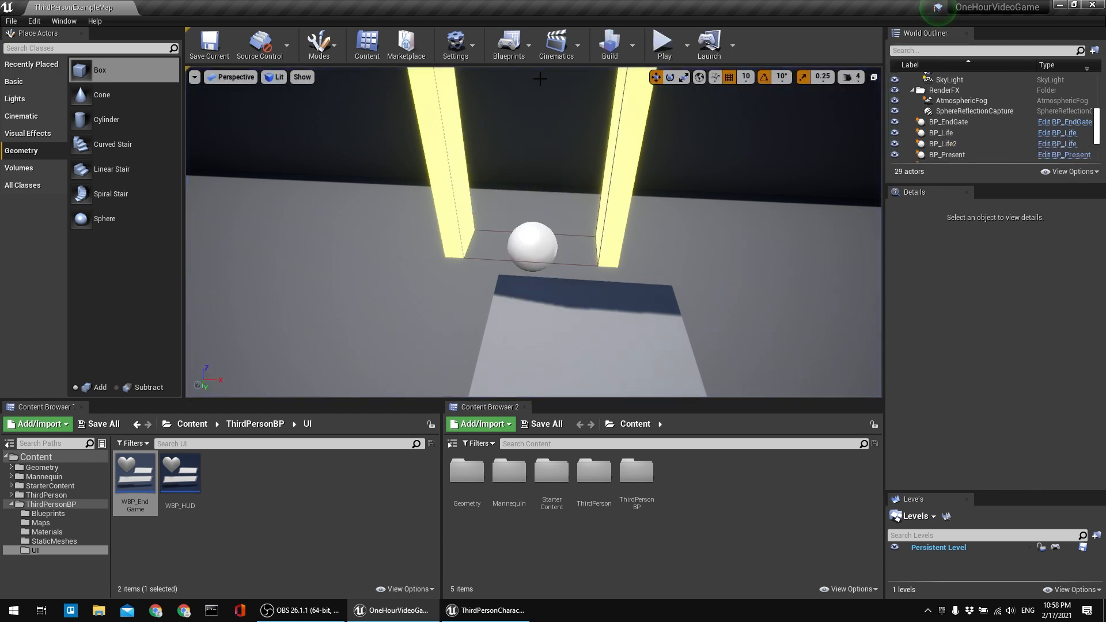
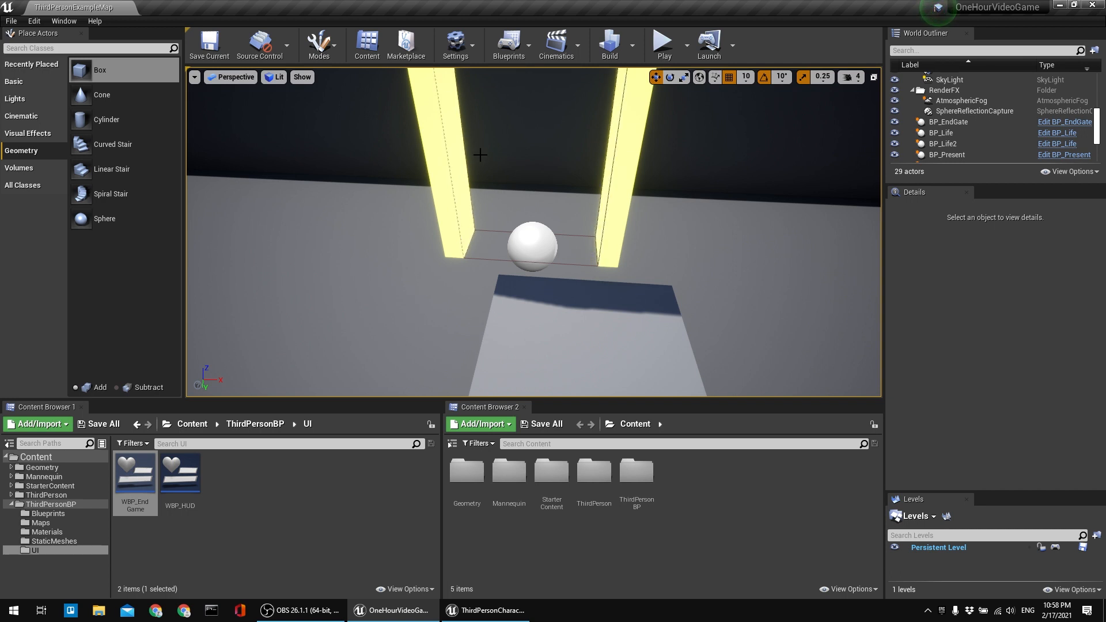
Create a folder named OneHourGame on the Windows desktop and open it.
{"action": "key", "text": "super+d"}
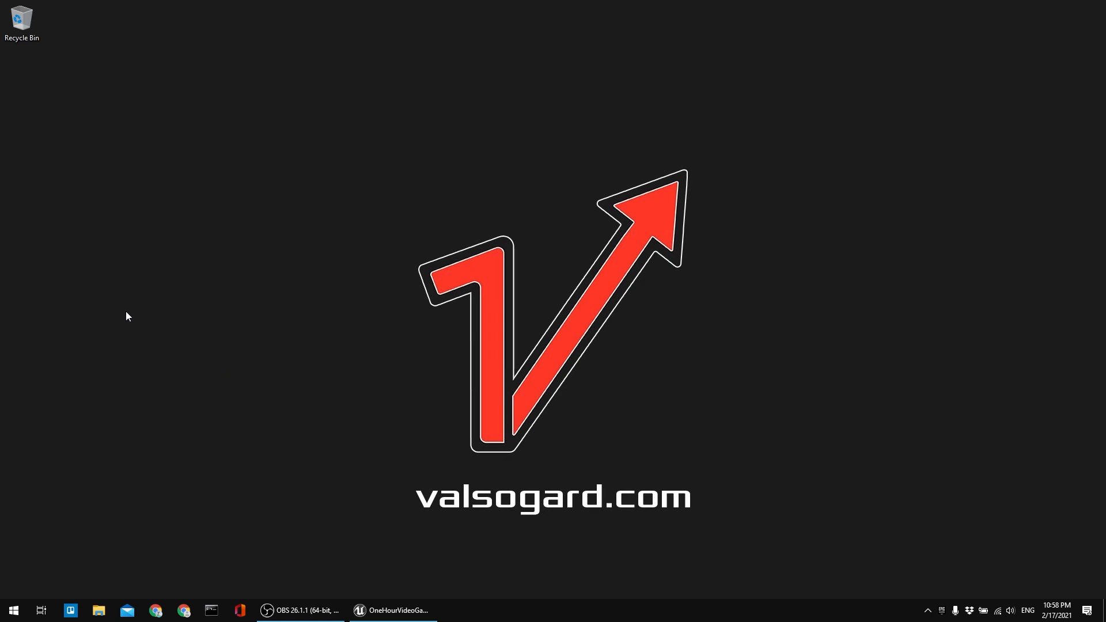
{"action": "right_click", "coordinate": [117, 312]}
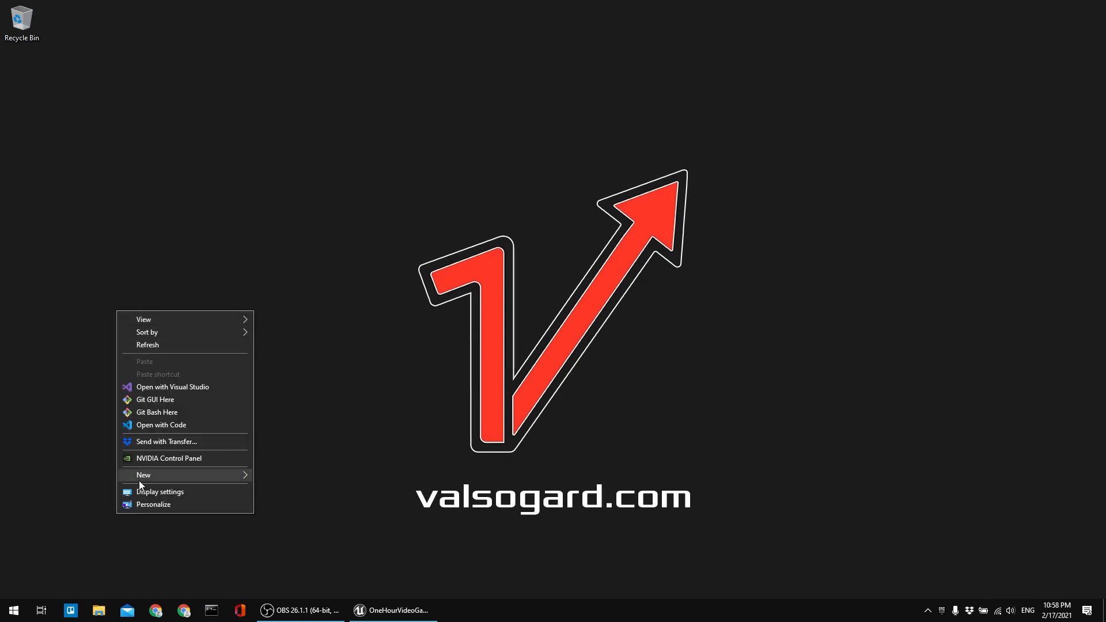
{"action": "mouse_move", "coordinate": [141, 476]}
{"action": "left_click", "coordinate": [296, 476]}
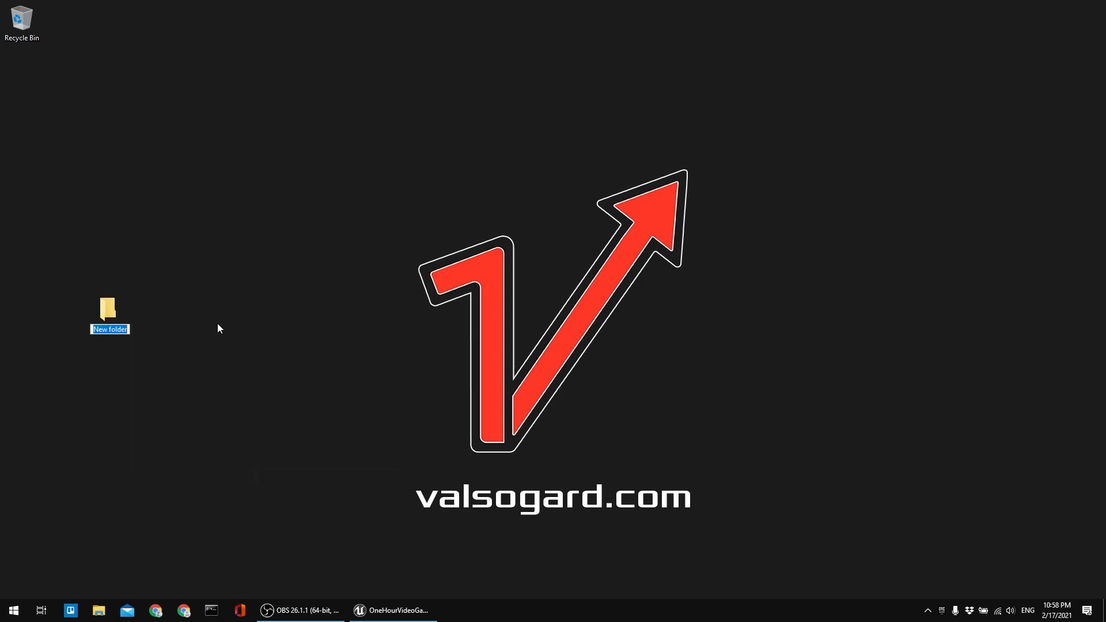
{"action": "type", "text": "OneHourGame"}
{"action": "key", "text": "Return"}
{"action": "key", "text": "Return"}
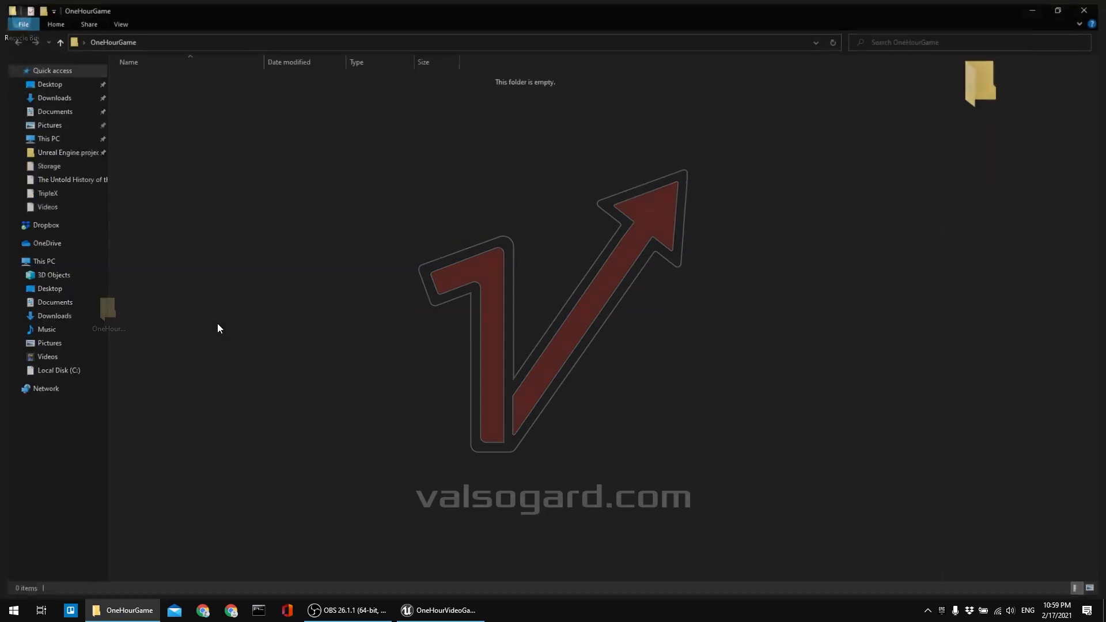
Copy the OneHourGame folder's path and close its File Explorer window.
{"action": "left_click", "coordinate": [224, 42]}
{"action": "left_click", "coordinate": [686, 154]}
{"action": "left_click", "coordinate": [1093, 6]}
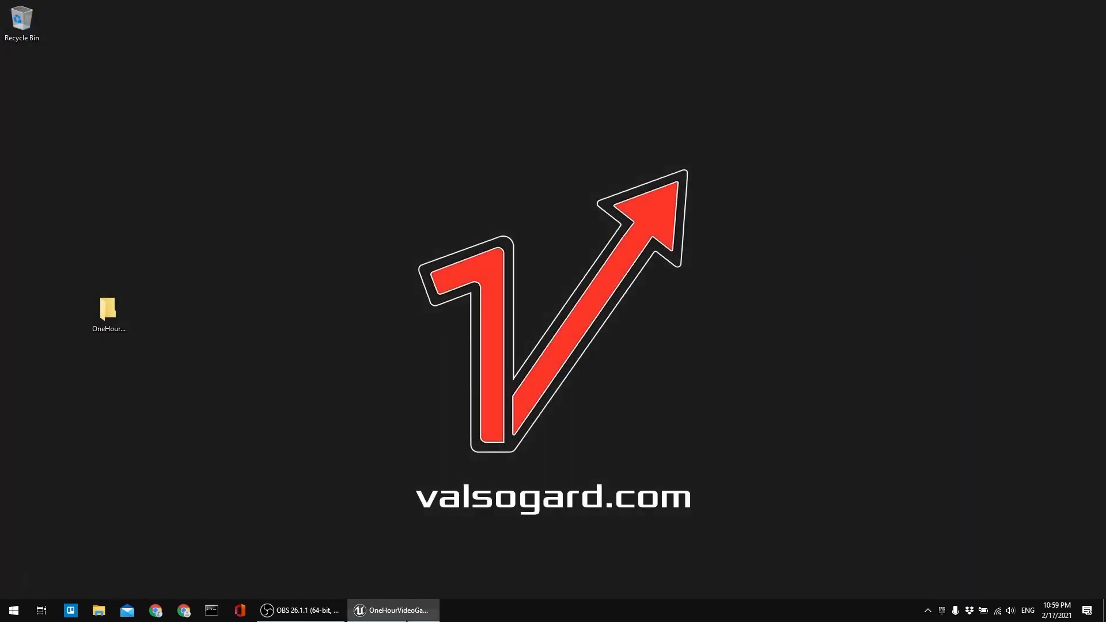
Return to Unreal Editor and package the project for Windows (64-bit) into the desktop's OneHourGame folder.
{"action": "left_click", "coordinate": [398, 610]}
{"action": "left_click", "coordinate": [10, 21]}
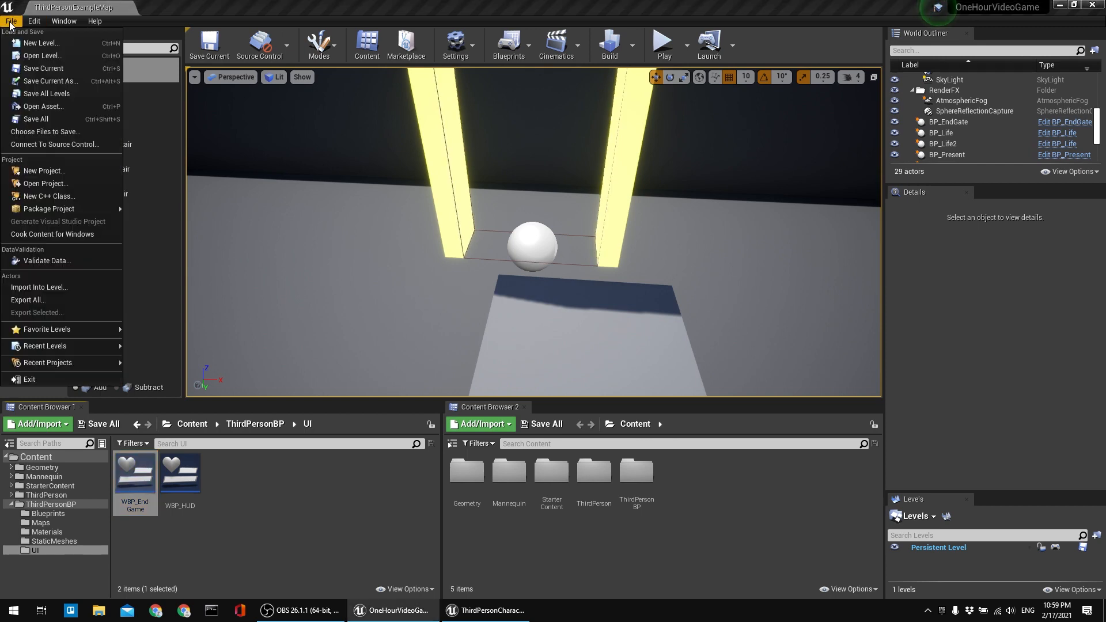
{"action": "mouse_move", "coordinate": [71, 212]}
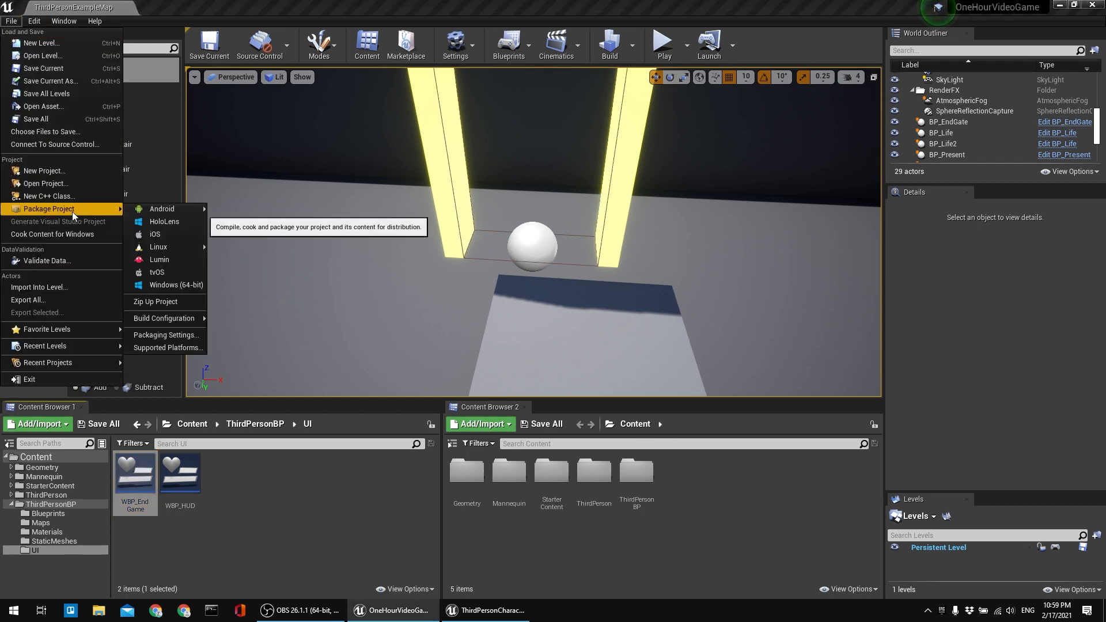
{"action": "left_click", "coordinate": [199, 284]}
{"action": "type", "text": "C:\\Users\\Marke\\OneDrive\\Desktop\\OneHourGame"}
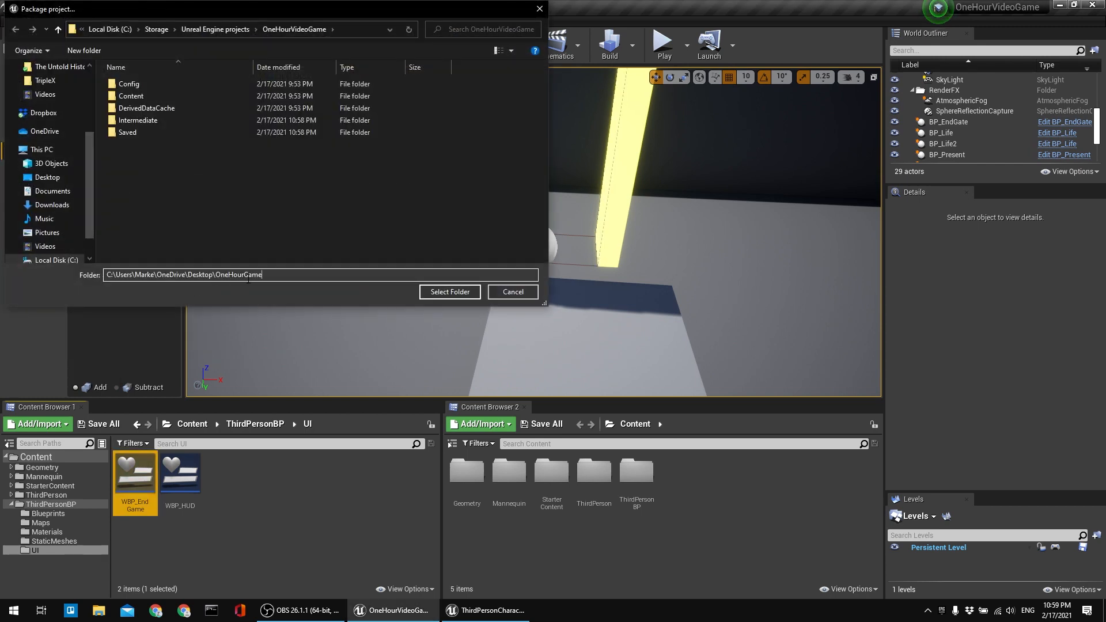
{"action": "left_click", "coordinate": [464, 291]}
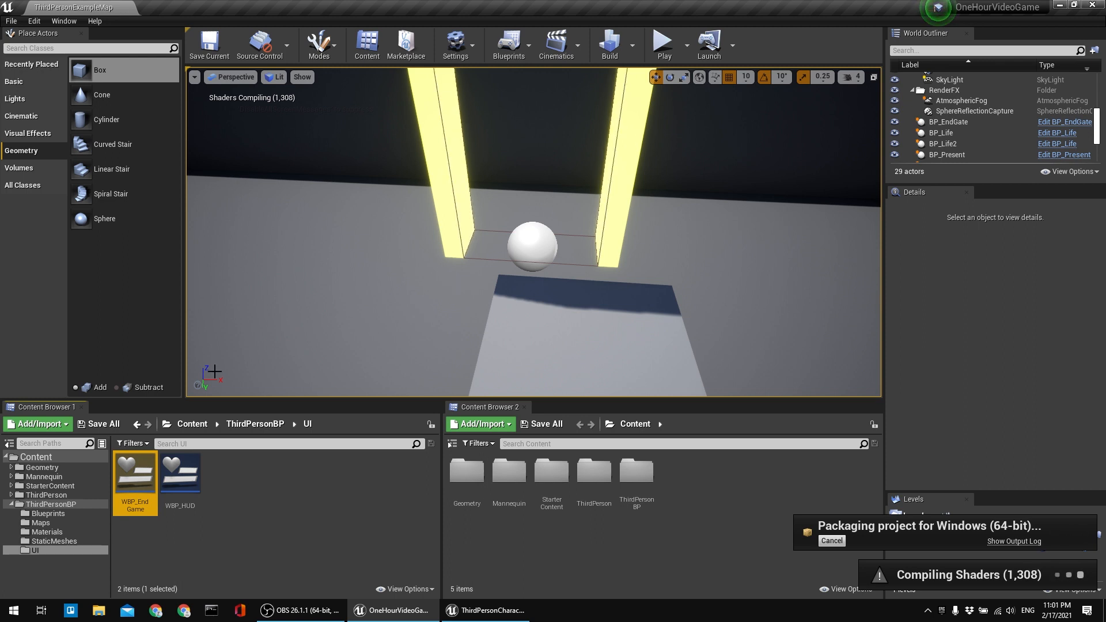
{"action": "right_click_drag", "start_coordinate": [435, 230], "coordinate": [669, 259]}
{"action": "key", "text": "a"}
{"action": "key", "text": "a"}
{"action": "key", "text": "s"}
{"action": "key", "text": "d"}
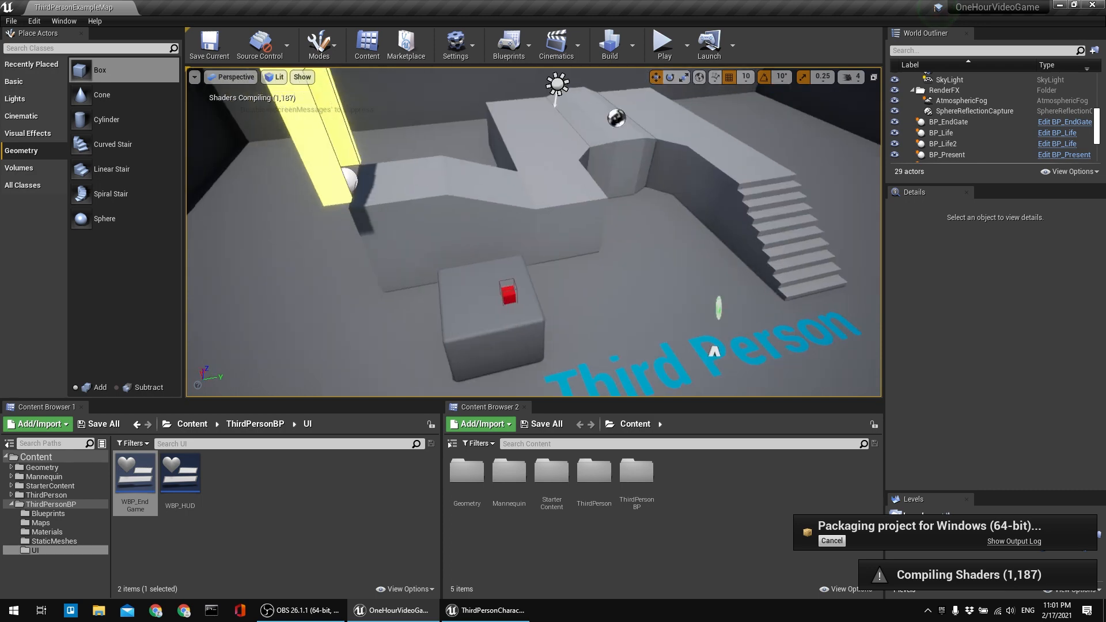
{"action": "right_click_drag", "start_coordinate": [714, 352], "coordinate": [465, 216]}
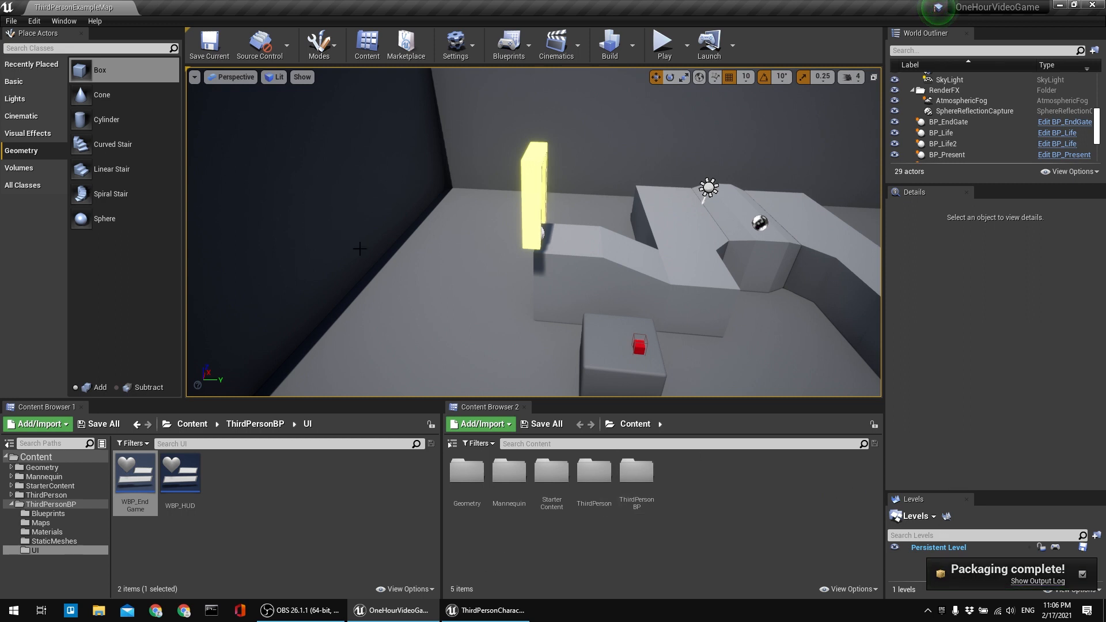
Minimize the editor and launch OneHourVideoGame.exe from the WindowsNoEditor subfolder of OneHourGame on the desktop.
{"action": "left_click", "coordinate": [1063, 5]}
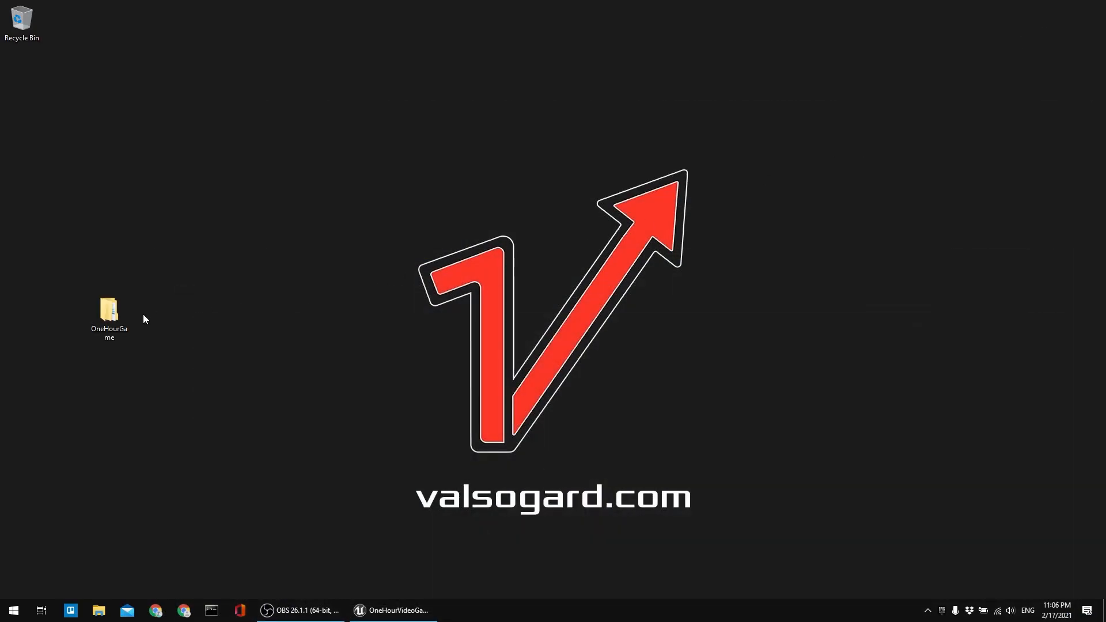
{"action": "double_click", "coordinate": [115, 318]}
{"action": "double_click", "coordinate": [172, 77]}
{"action": "left_click", "coordinate": [179, 110]}
{"action": "double_click", "coordinate": [179, 111]}
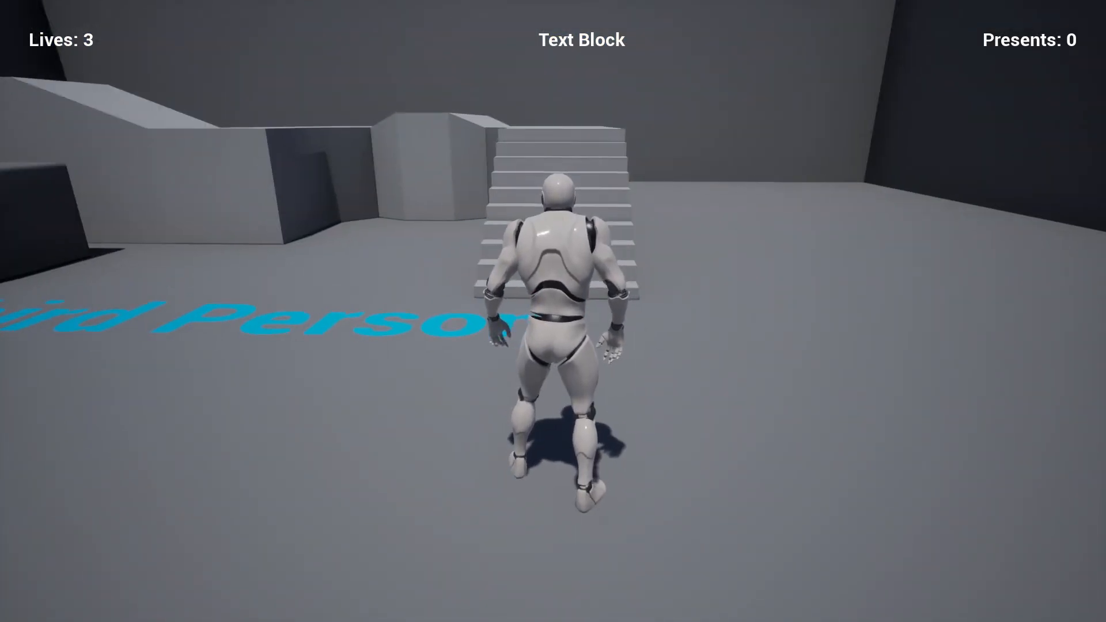
In the packaged game, run up the stairs and jump down onto the block to collect its present.
{"action": "key", "text": "w"}
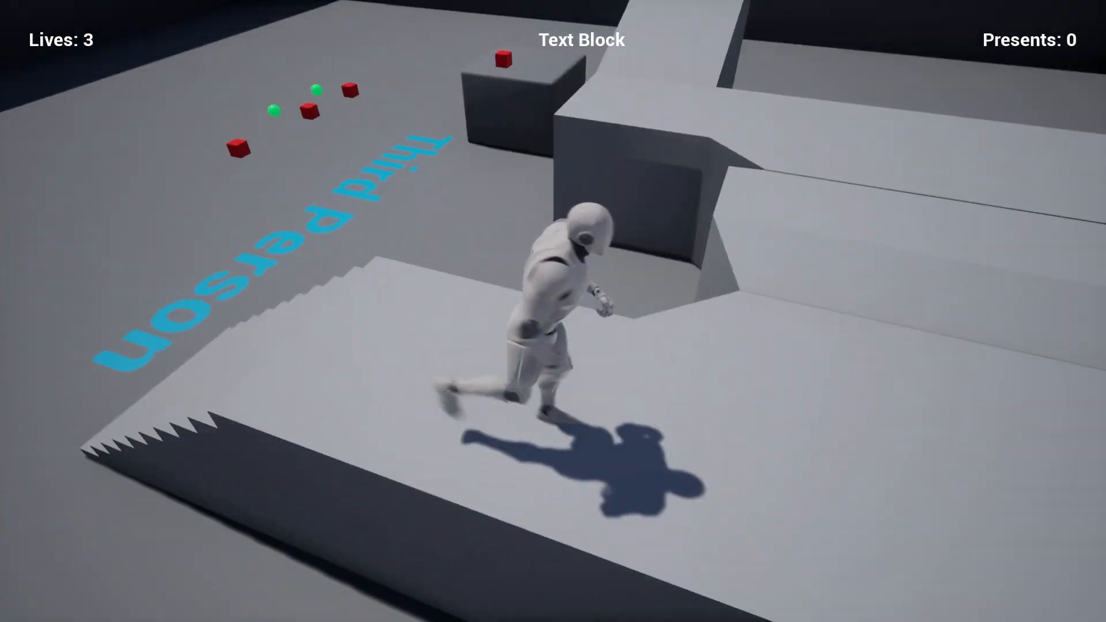
{"action": "key", "text": "space"}
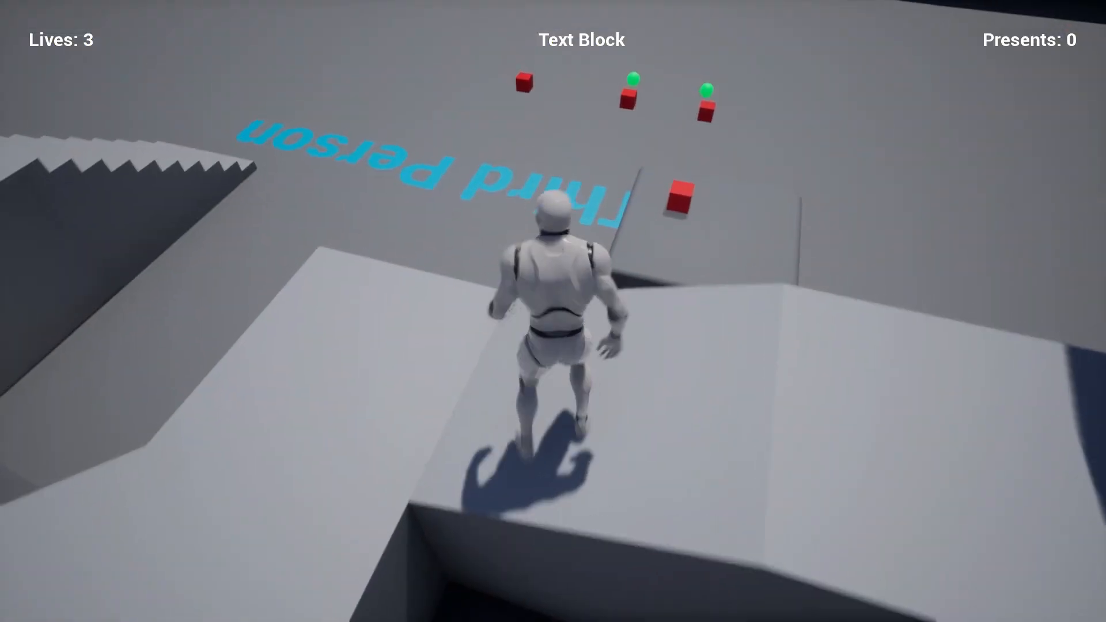
{"action": "key", "text": "w"}
{"action": "key", "text": "space"}
{"action": "key", "text": "w"}
{"action": "key", "text": "a"}
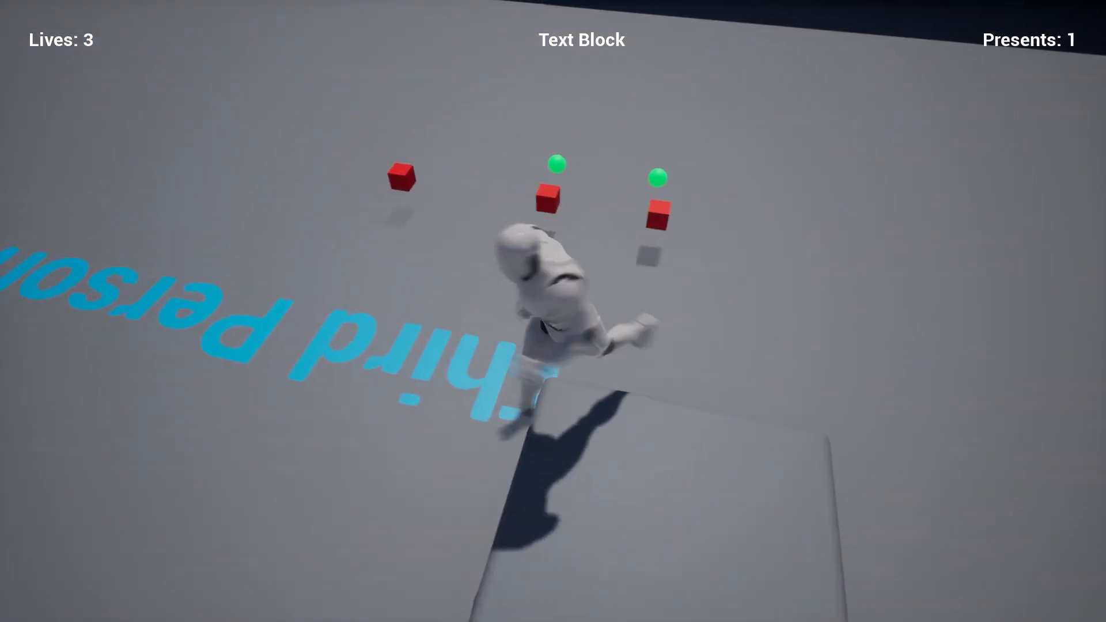
Collect the two green lives on the floor near the row of presents.
{"action": "key", "text": "w"}
{"action": "key", "text": "d"}
{"action": "key", "text": "w"}
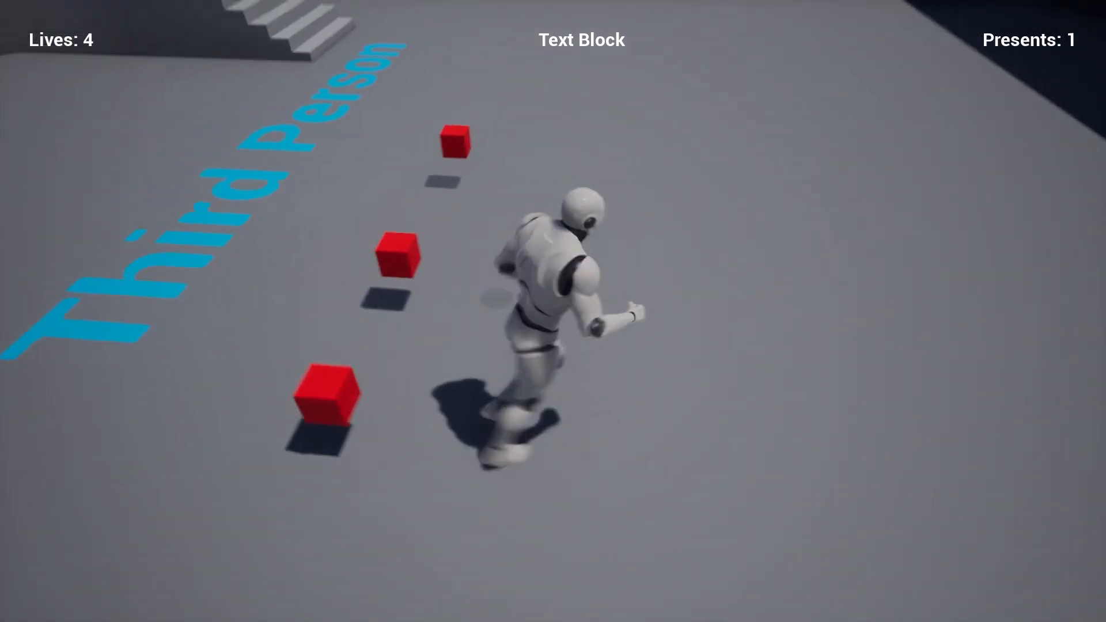
{"action": "key", "text": "d"}
{"action": "key", "text": "s"}
{"action": "key", "text": "w"}
{"action": "key", "text": "d"}
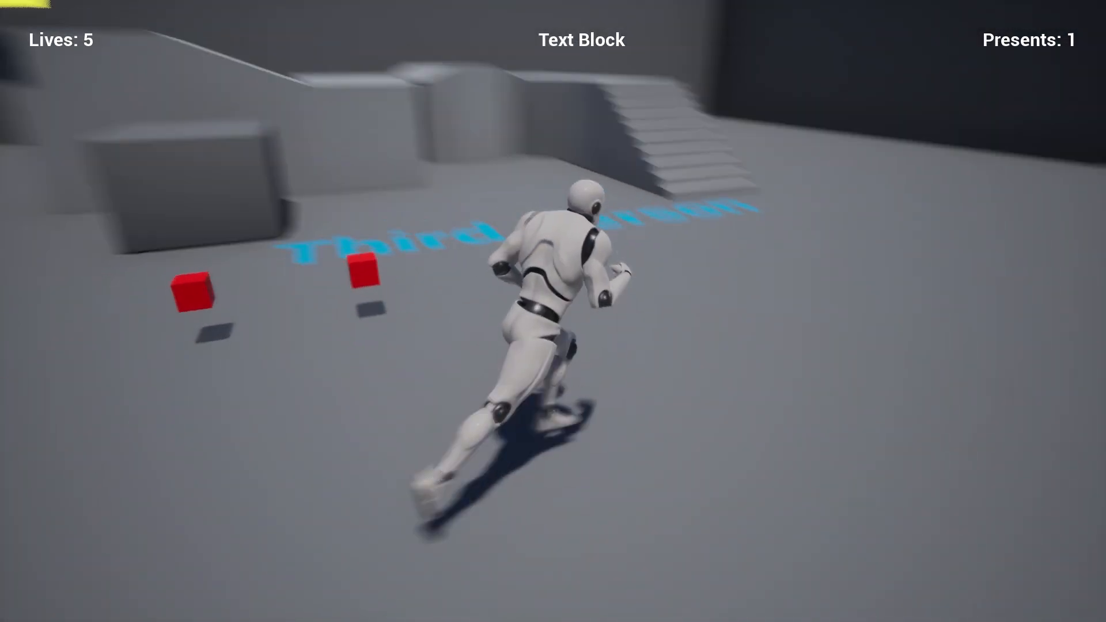
Run the character up the stairs and across the ramps to the end gate with only one present collected.
{"action": "key", "text": "w"}
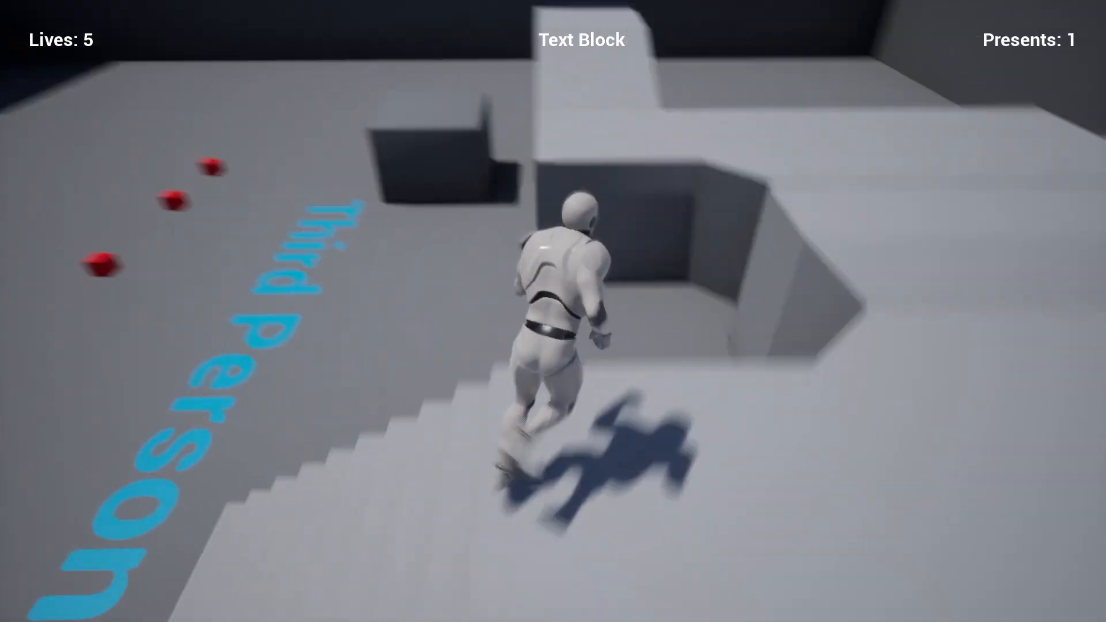
{"action": "key", "text": "space"}
{"action": "key", "text": "a"}
{"action": "key", "text": "w"}
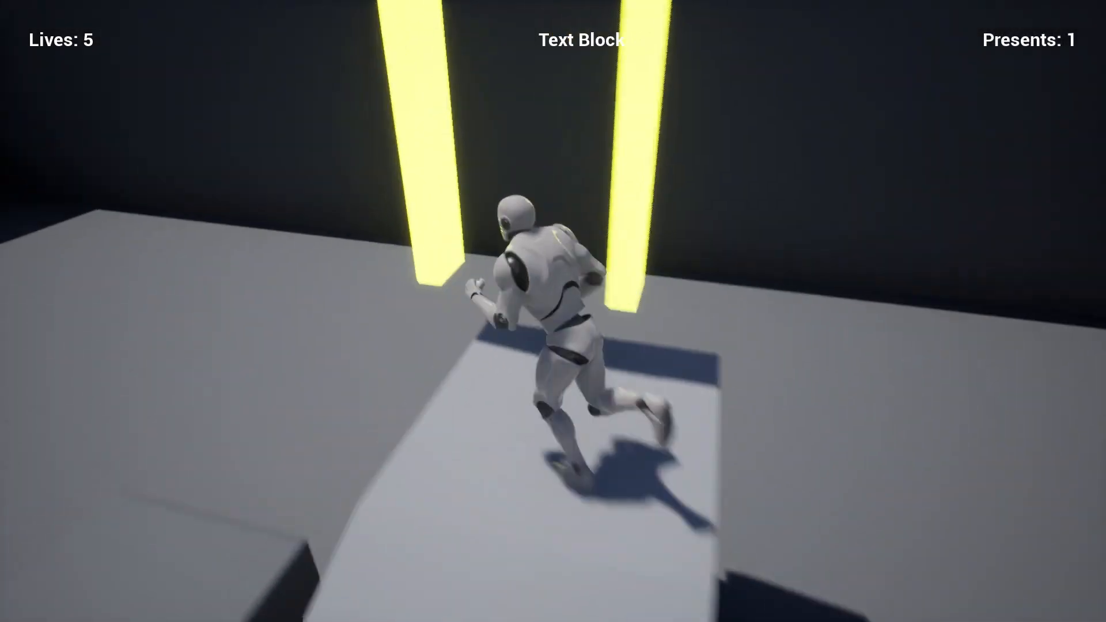
{"action": "key", "text": "s"}
{"action": "key", "text": "w"}
Return to the floor and collect the remaining three presents in the row.
{"action": "key", "text": "d"}
{"action": "key", "text": "w"}
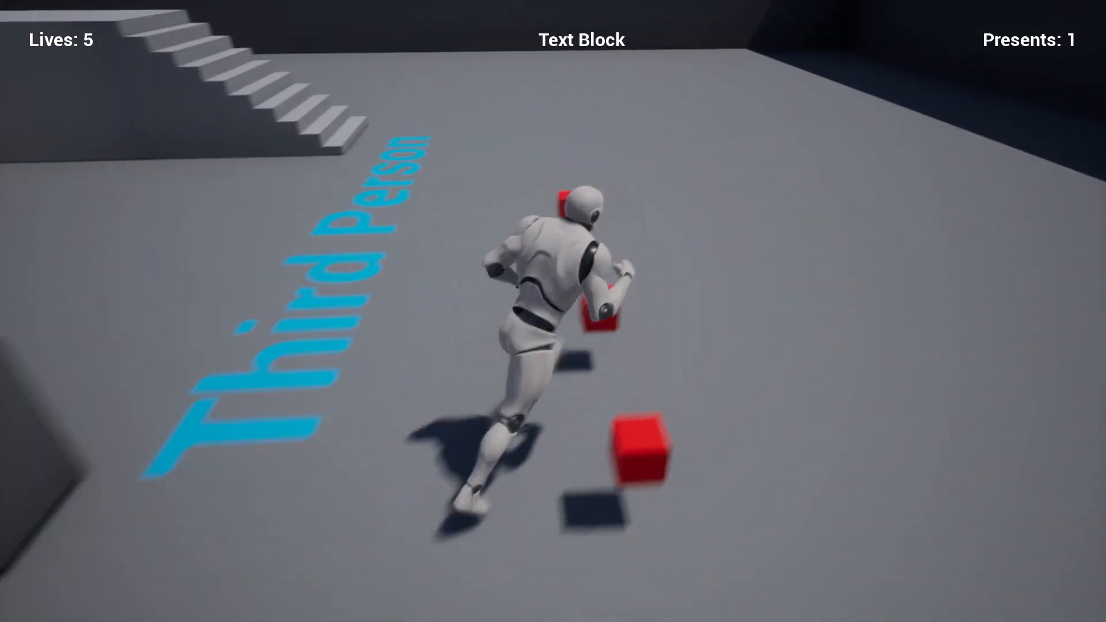
{"action": "key", "text": "a"}
{"action": "key", "text": "d"}
{"action": "key", "text": "w"}
{"action": "key", "text": "w"}
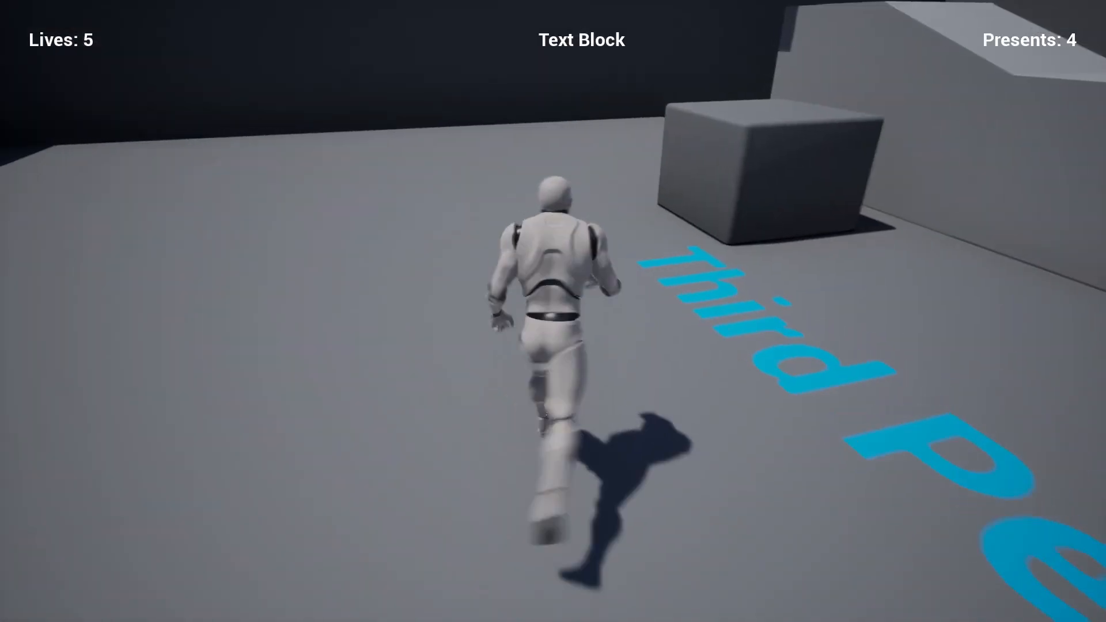
Jump back up to the end gate with all four presents, and return to the WindowsNoEditor folder in File Explorer.
{"action": "key", "text": "space"}
{"action": "key", "text": "s"}
{"action": "key", "text": "w"}
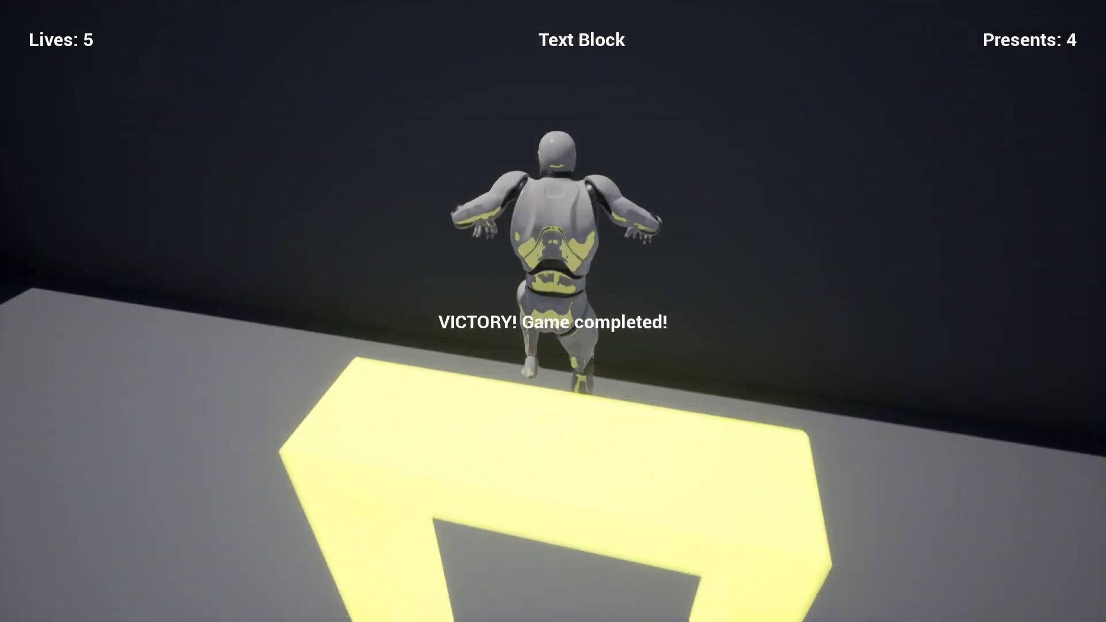
{"action": "key", "text": "alt+Tab"}
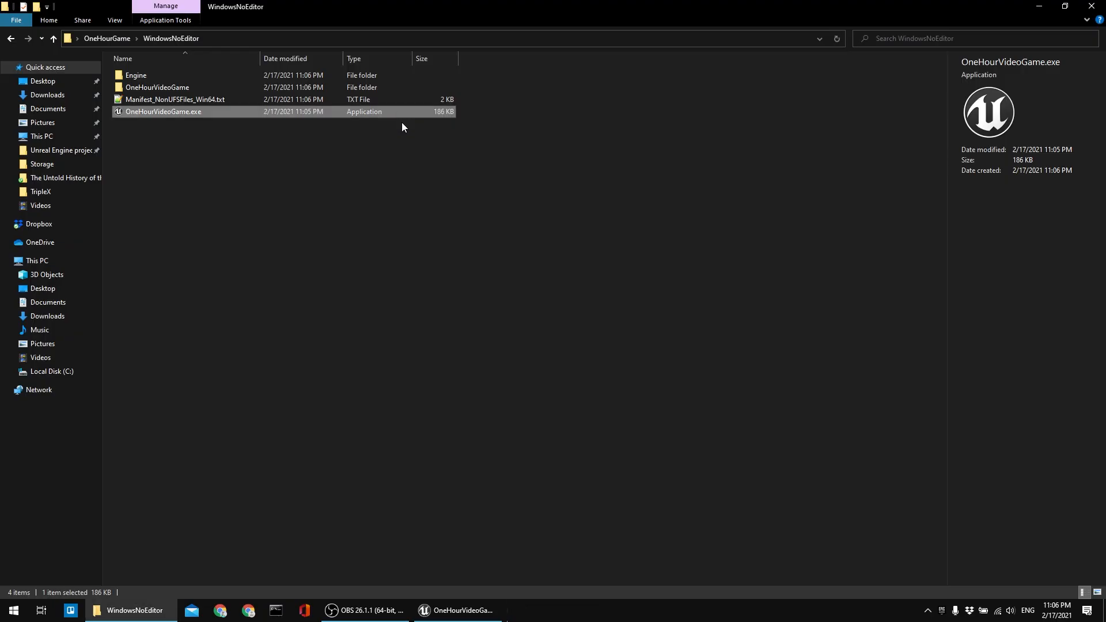
{"action": "left_click", "coordinate": [440, 274]}
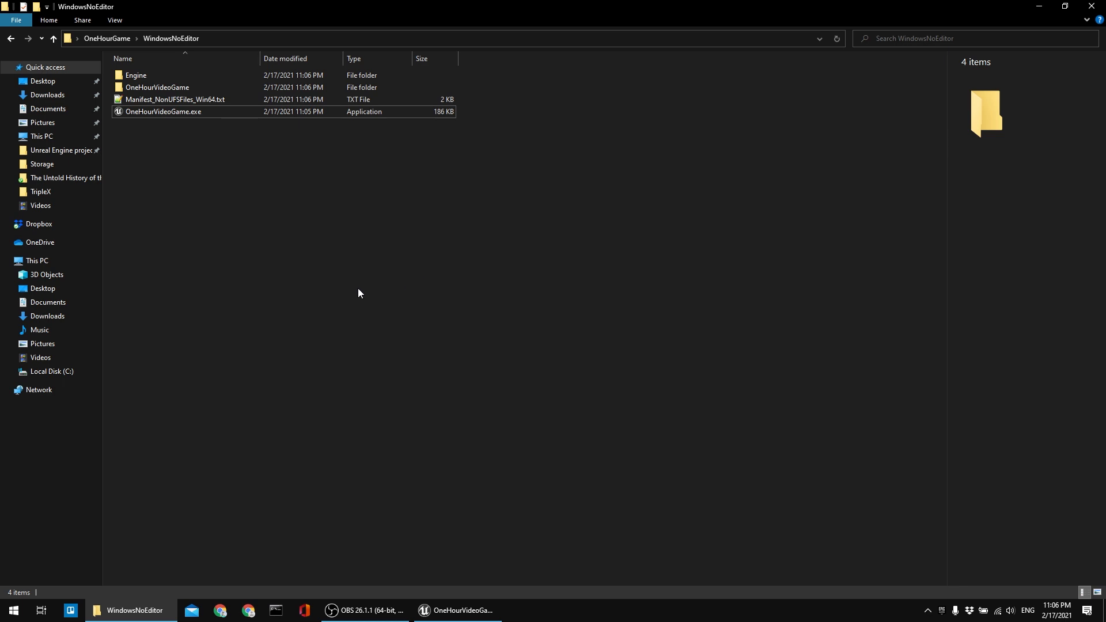